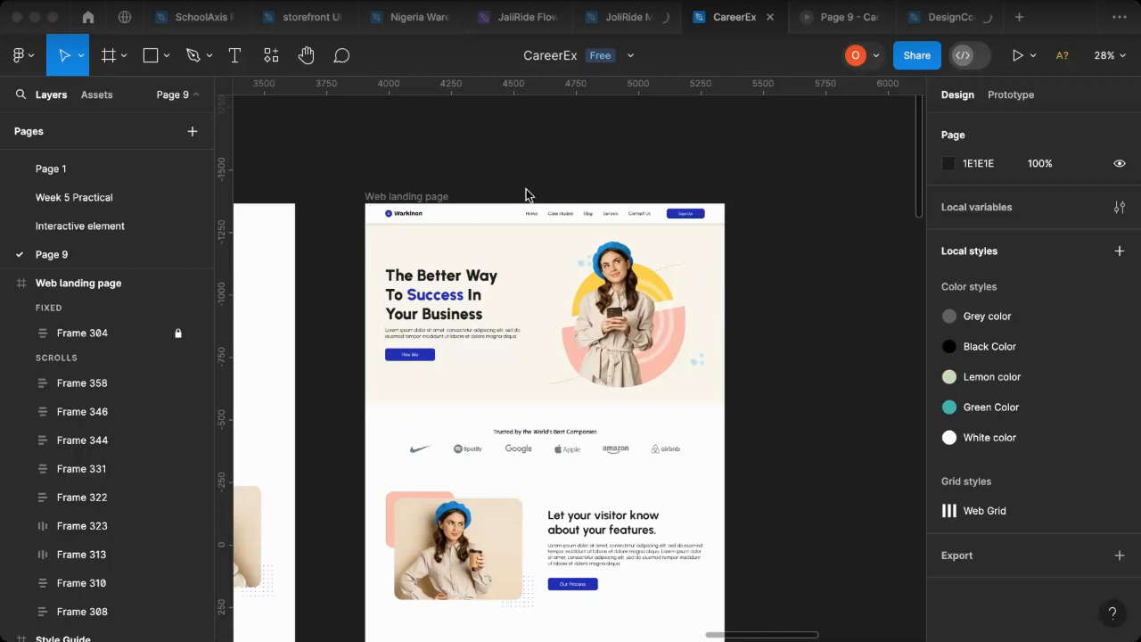
Step: Review the Web landing page design and its prototype preview from the hero section down to the footer
scroll(793, 330, down, 3)
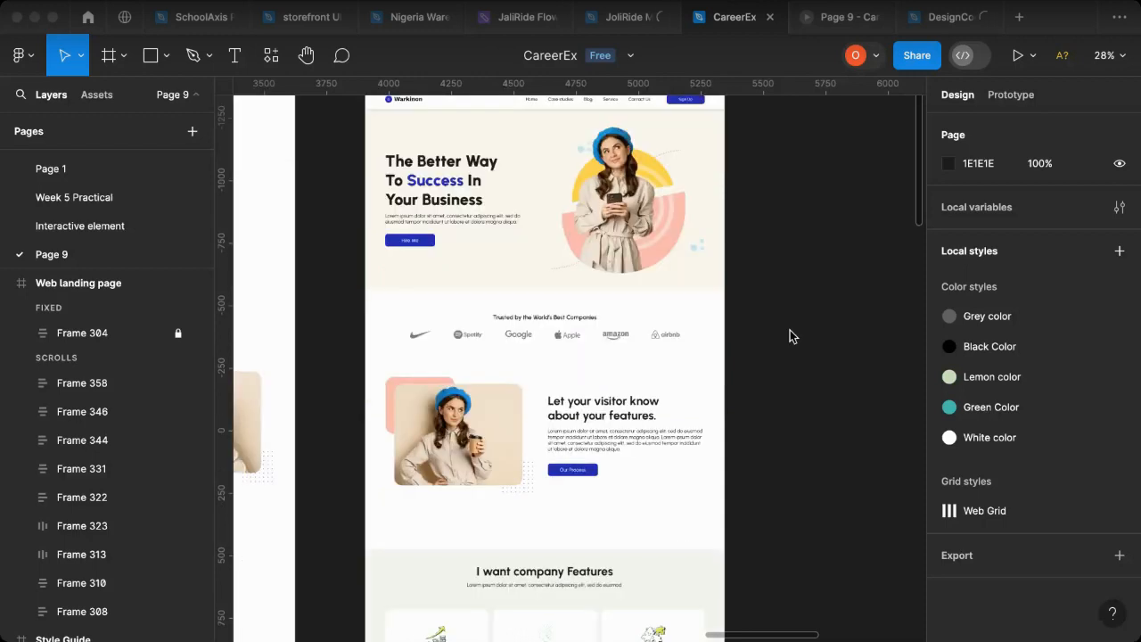
scroll(790, 330, up, 1)
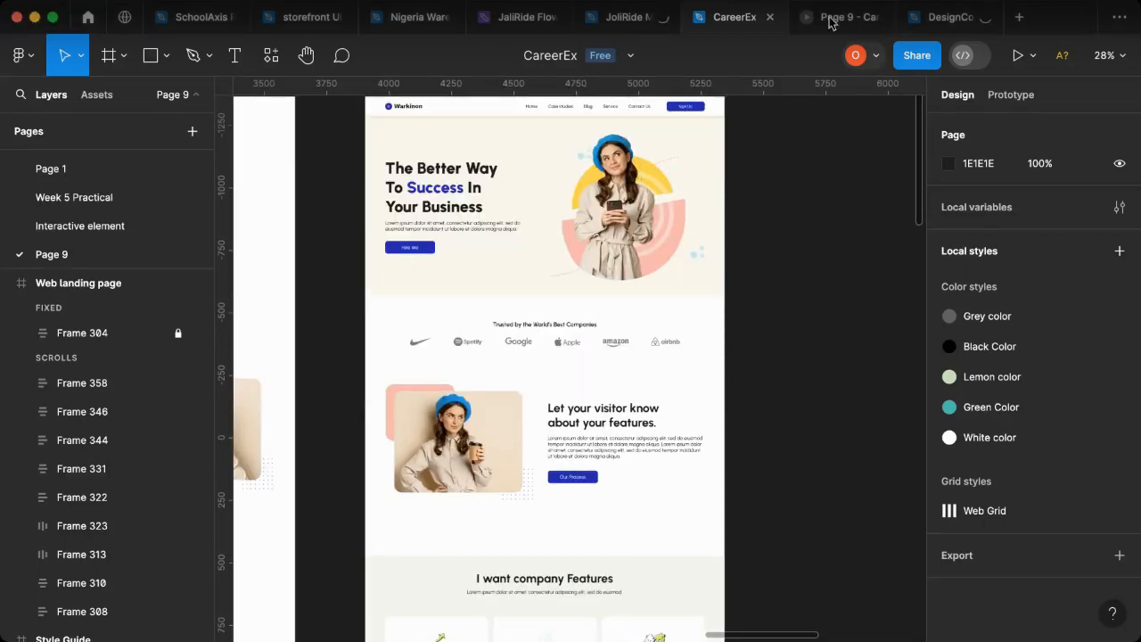
mouse_move(833, 24)
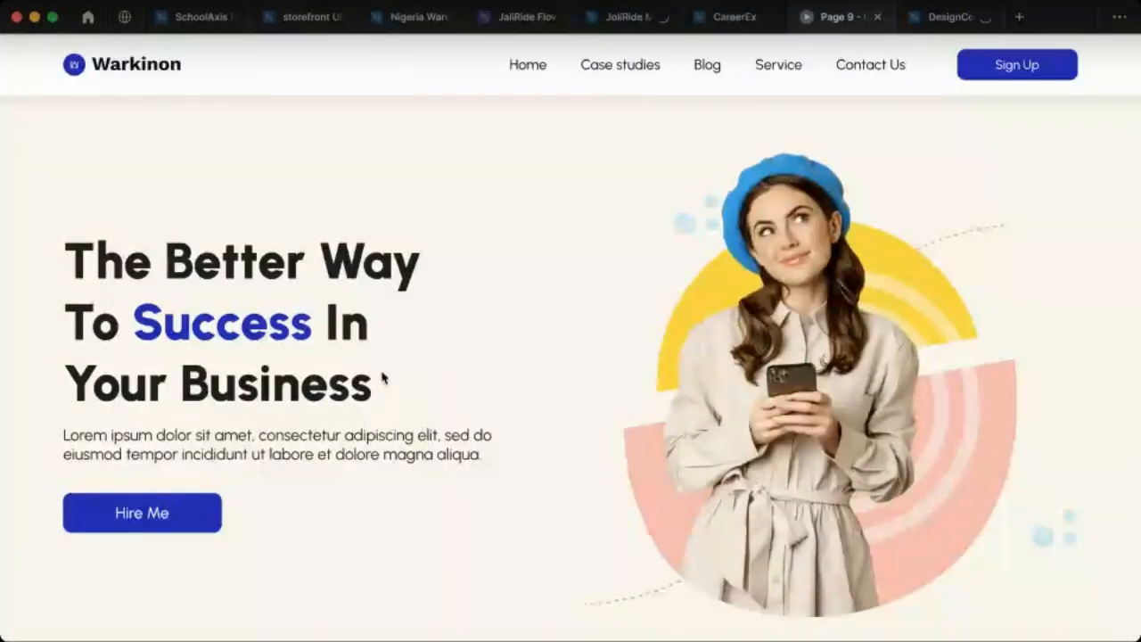
scroll(621, 334, down, 10)
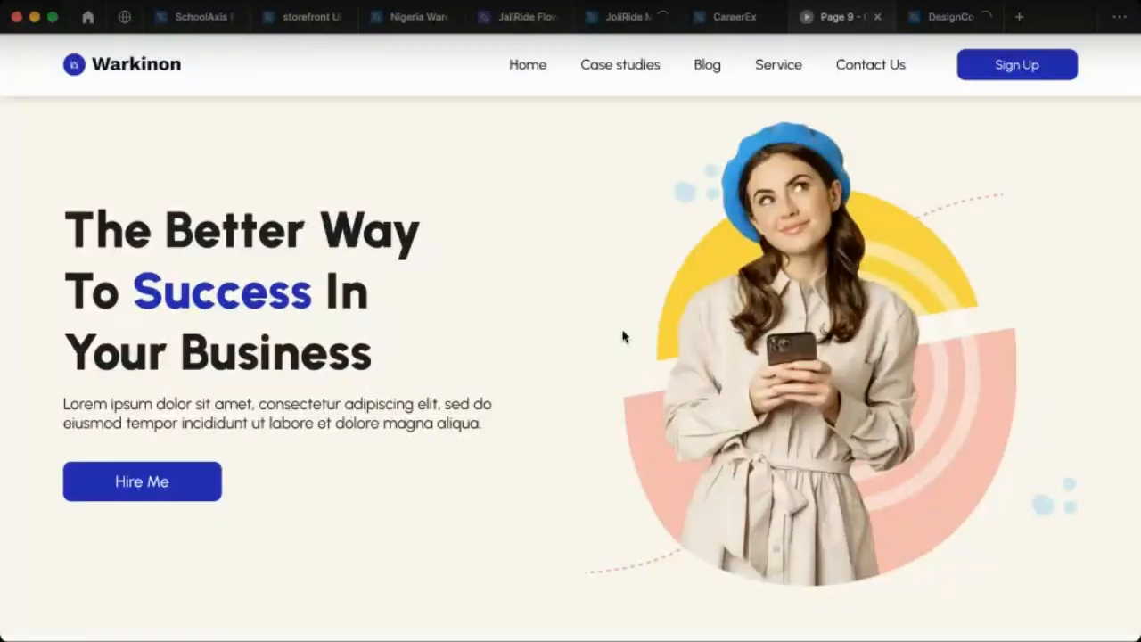
scroll(540, 348, down, 10)
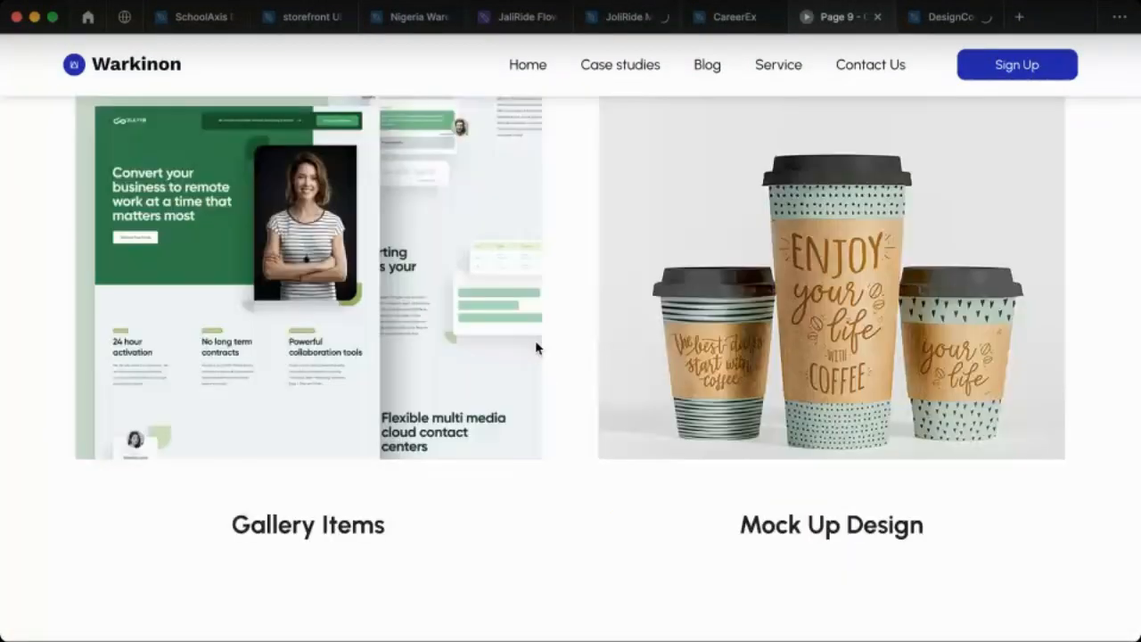
scroll(540, 351, down, 10)
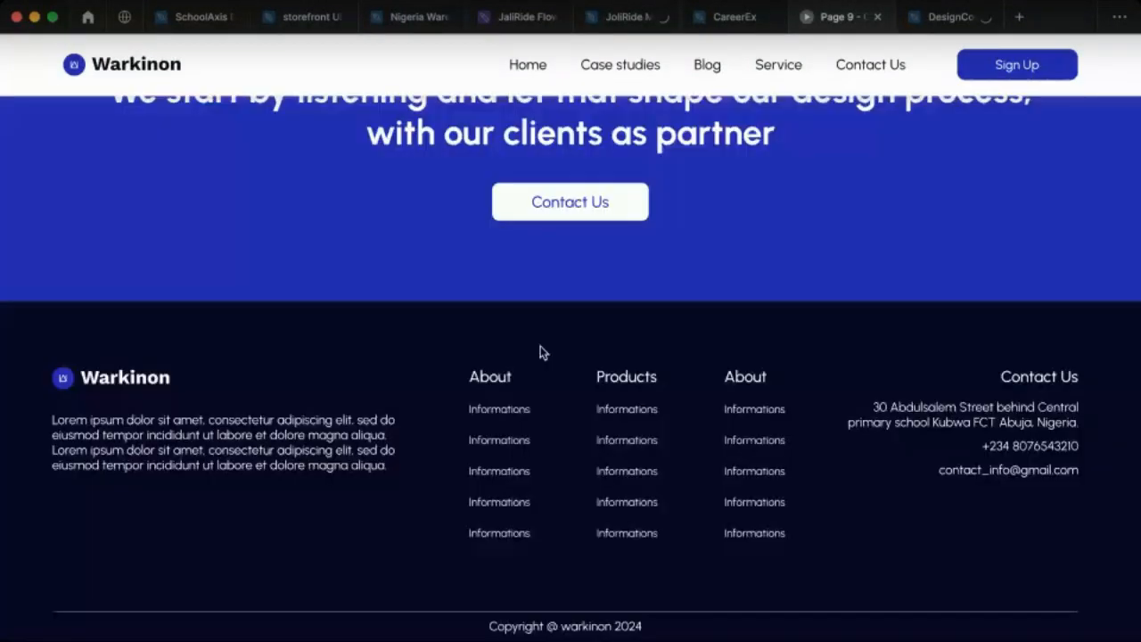
scroll(544, 353, up, 20)
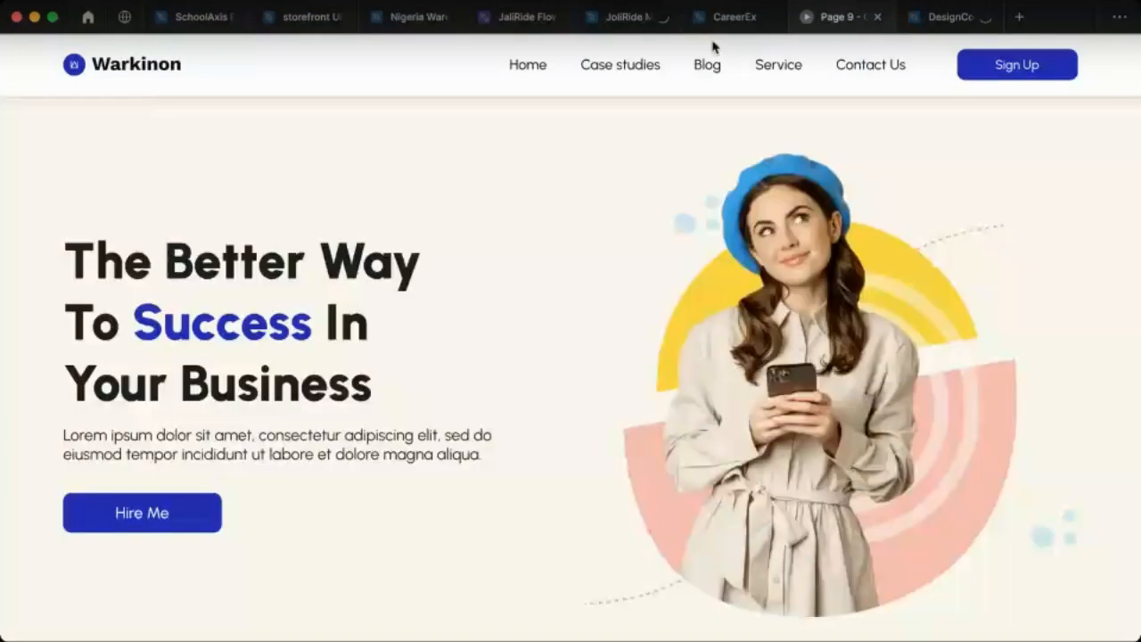
click(724, 16)
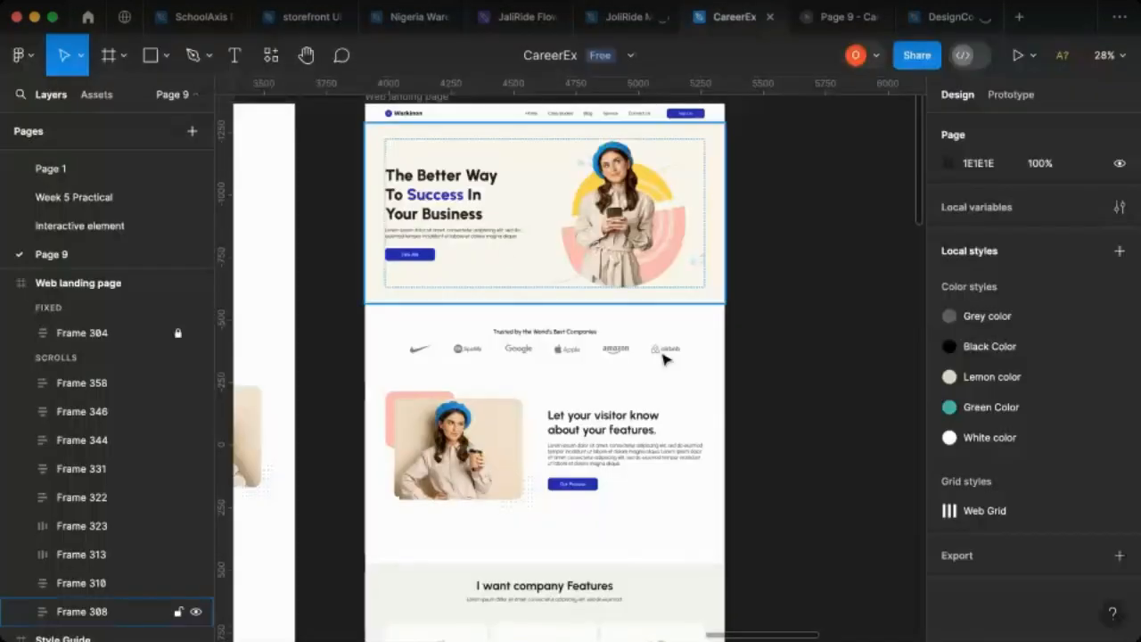
Step: Delete the duplicate landing page frame named 04 beside the Web landing page
scroll(724, 363, right, 5)
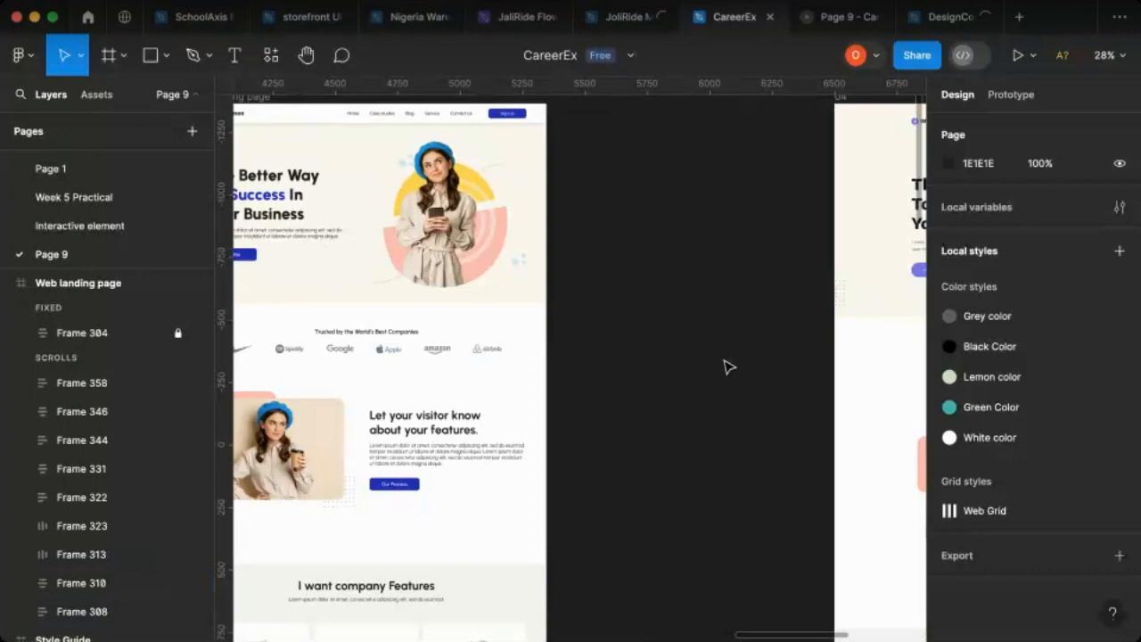
scroll(644, 347, down, 3)
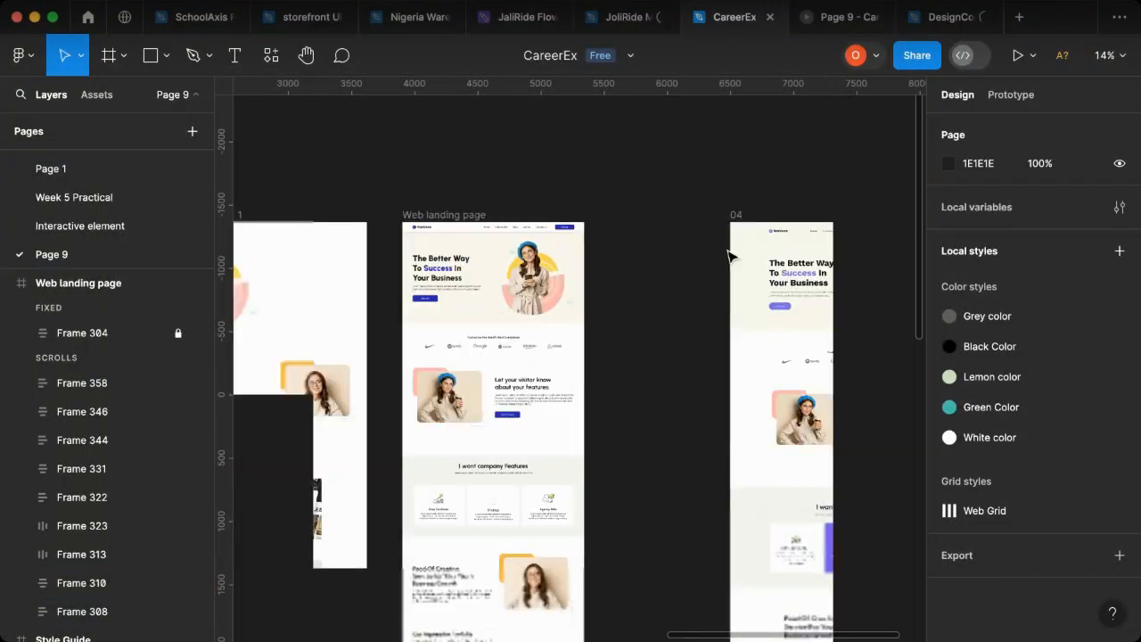
click(740, 215)
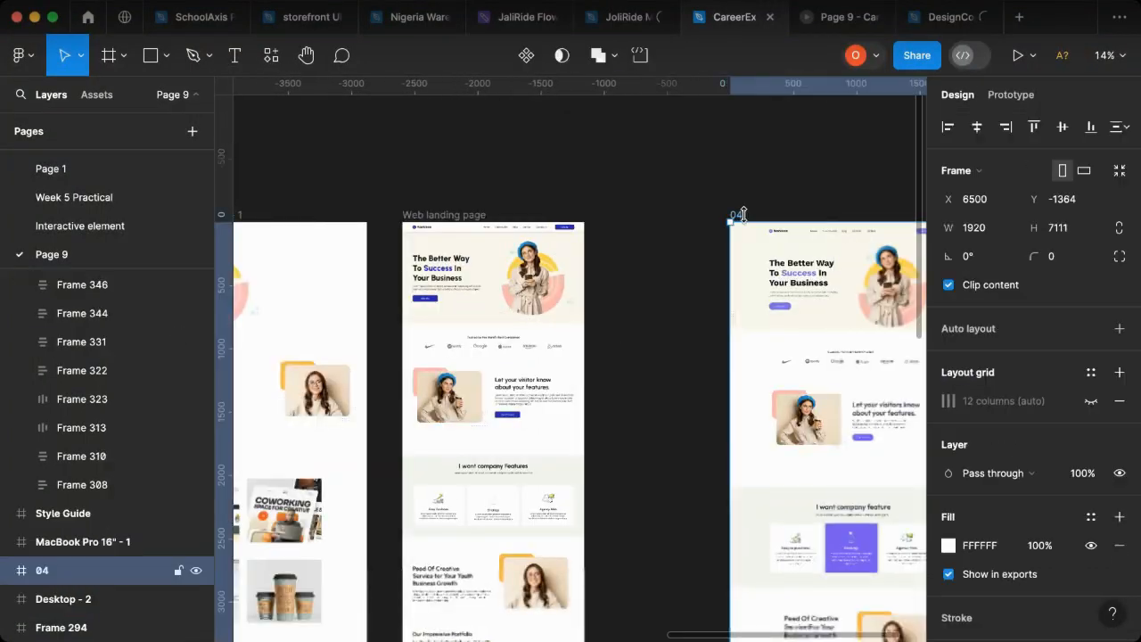
key(Delete)
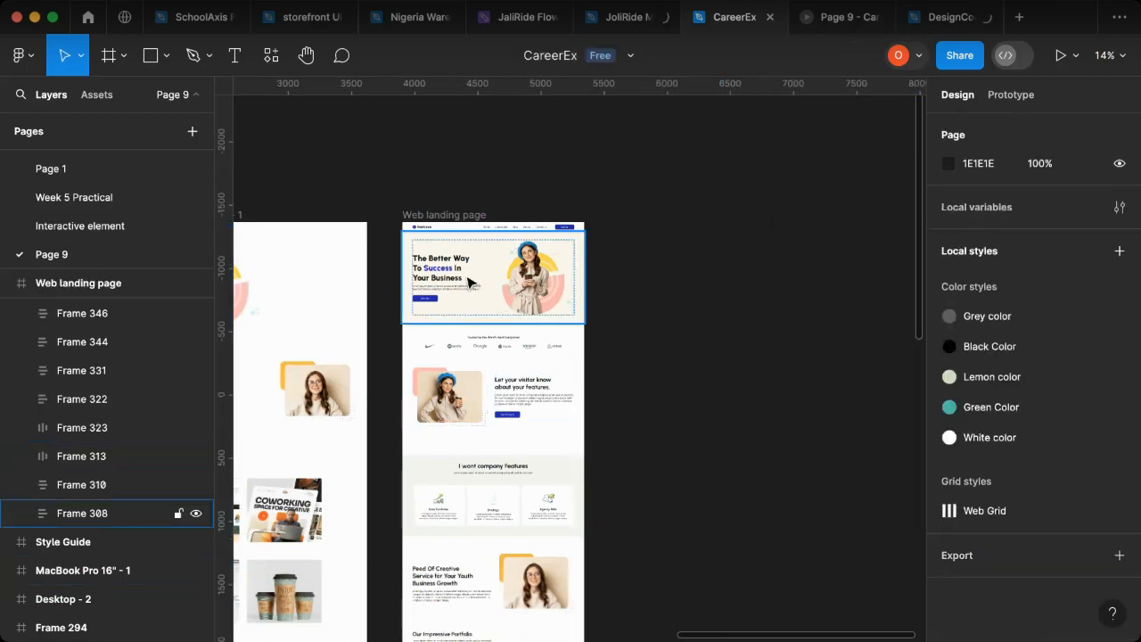
Step: Add a new frame using the iPhone 13 & 14 phone preset (390×844)
scroll(374, 313, left, 5)
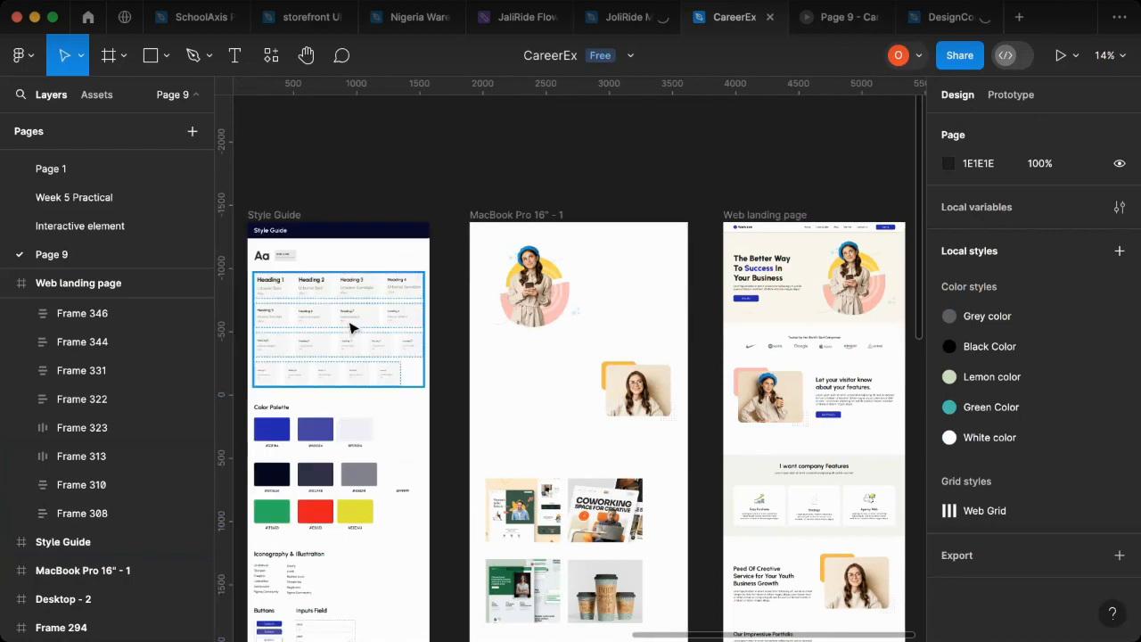
scroll(828, 319, right, 3)
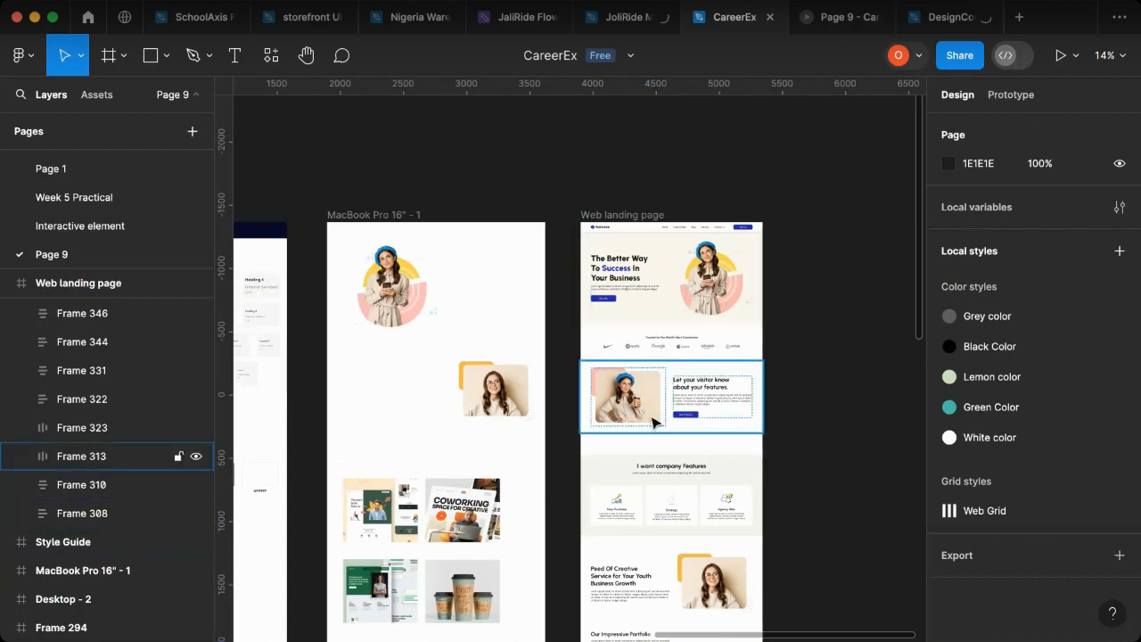
scroll(655, 422, down, 5)
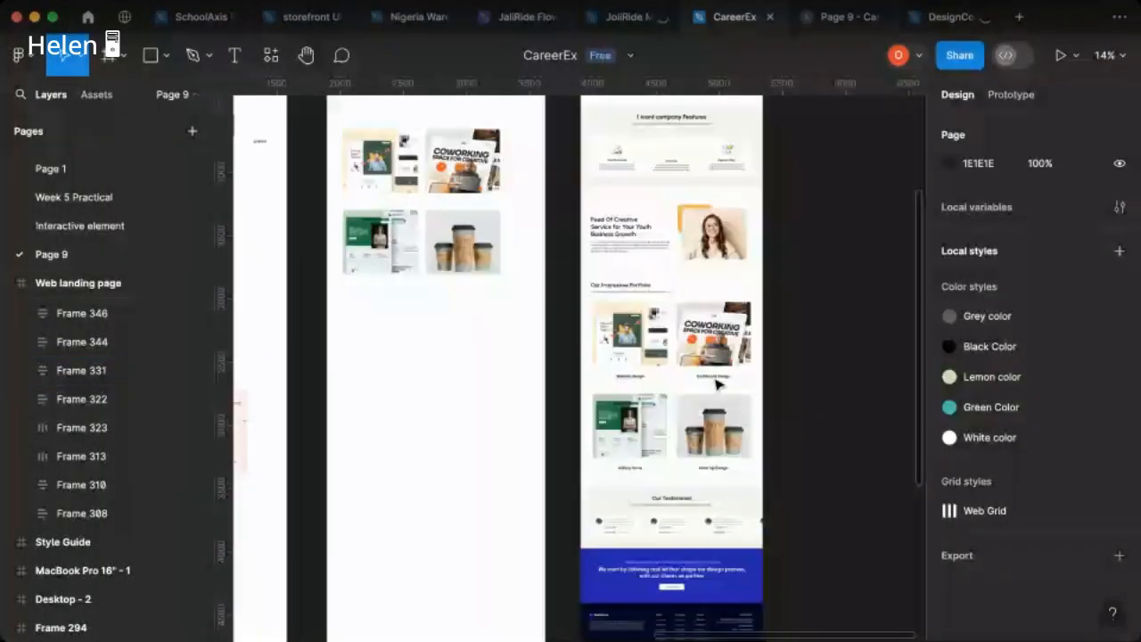
scroll(718, 383, up, 6)
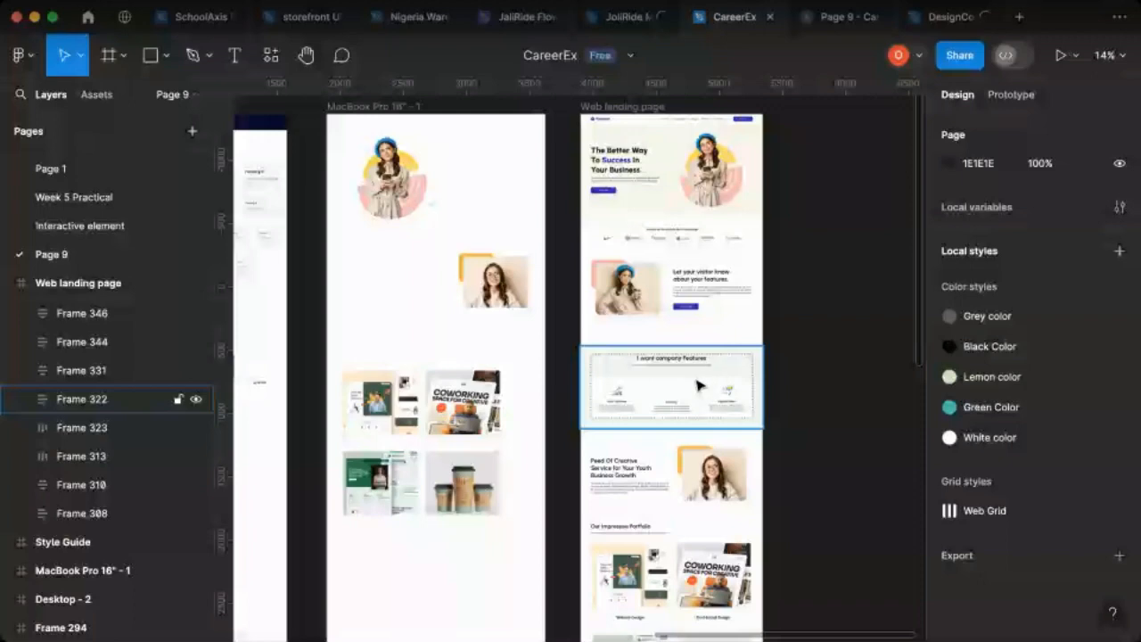
scroll(678, 348, up, 1)
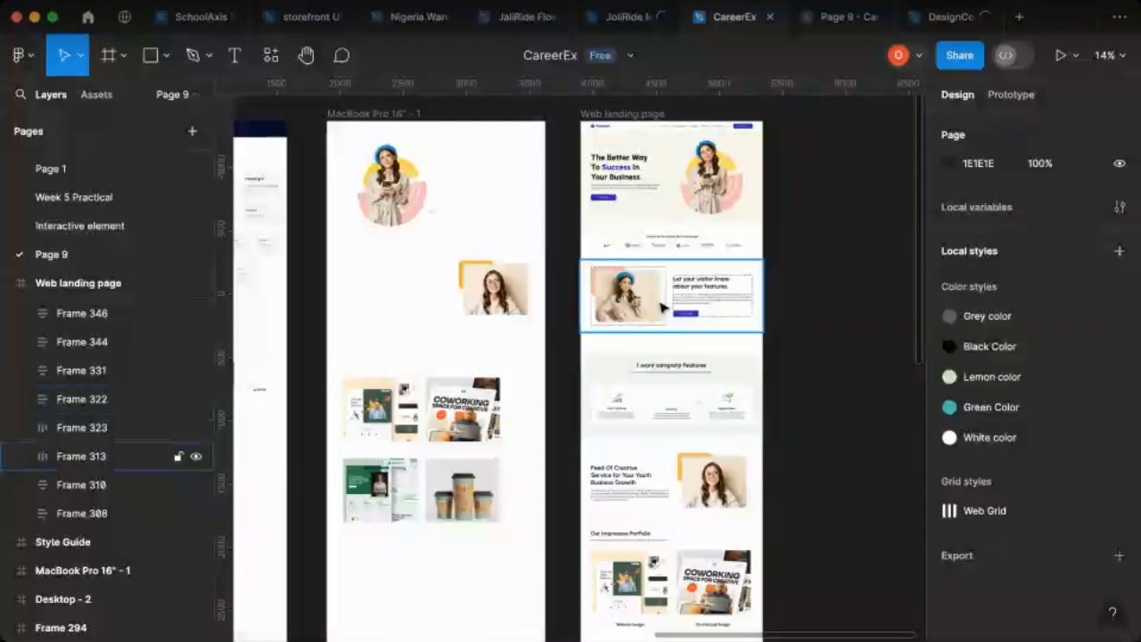
click(124, 59)
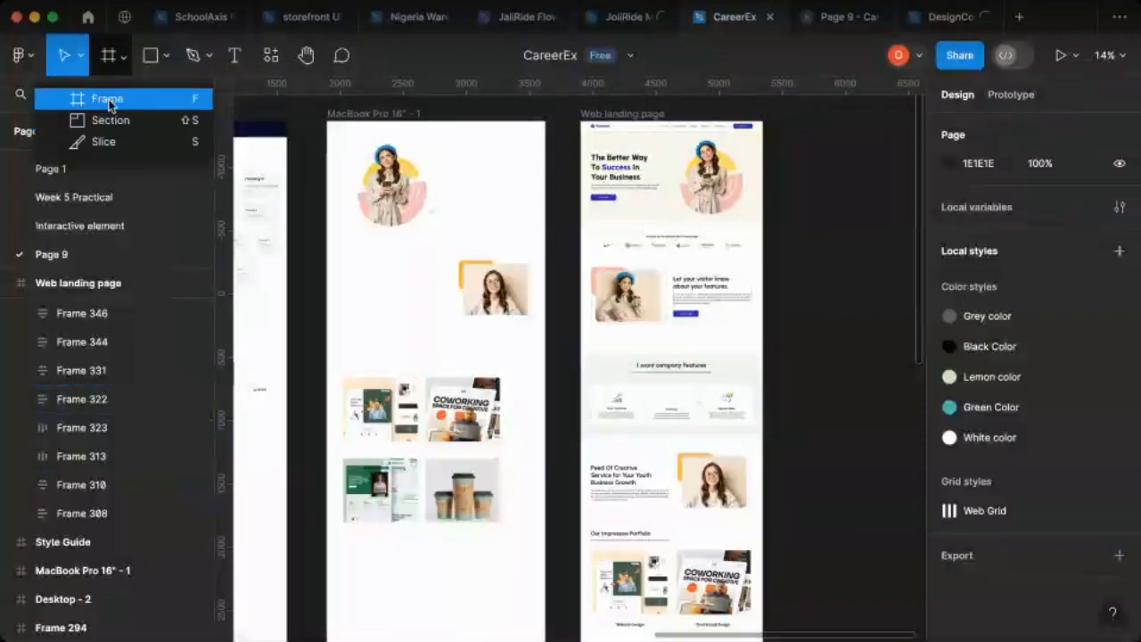
click(102, 97)
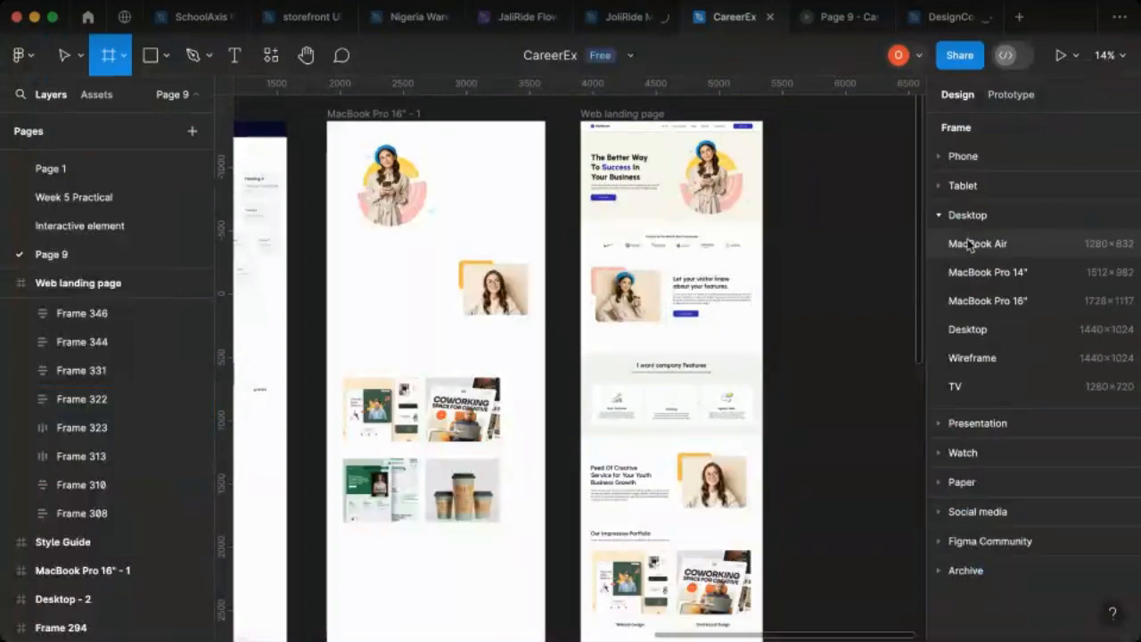
click(945, 216)
click(941, 159)
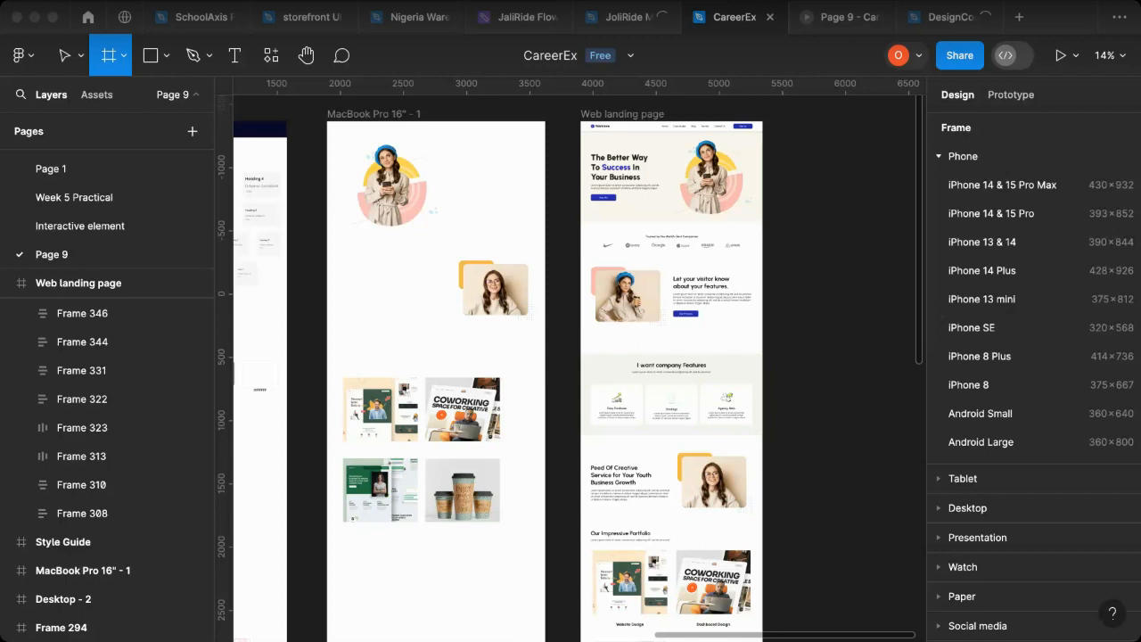
click(983, 244)
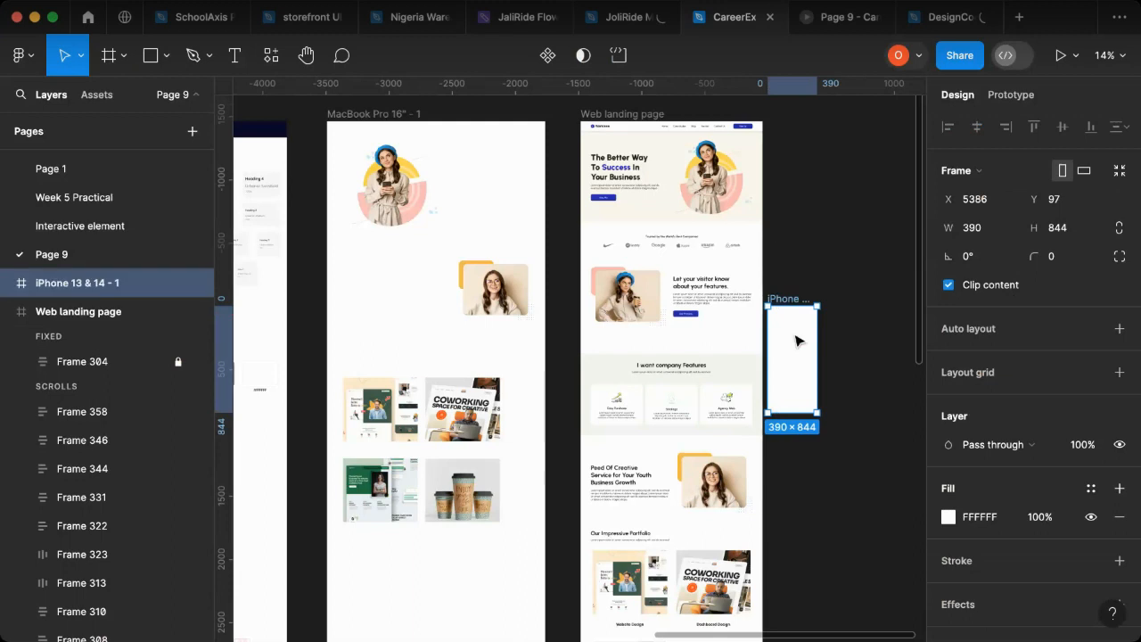
Step: Place the iPhone frame beside the Web landing page with their top edges aligned, and extend its height to about 7560
drag(791, 331, 817, 150)
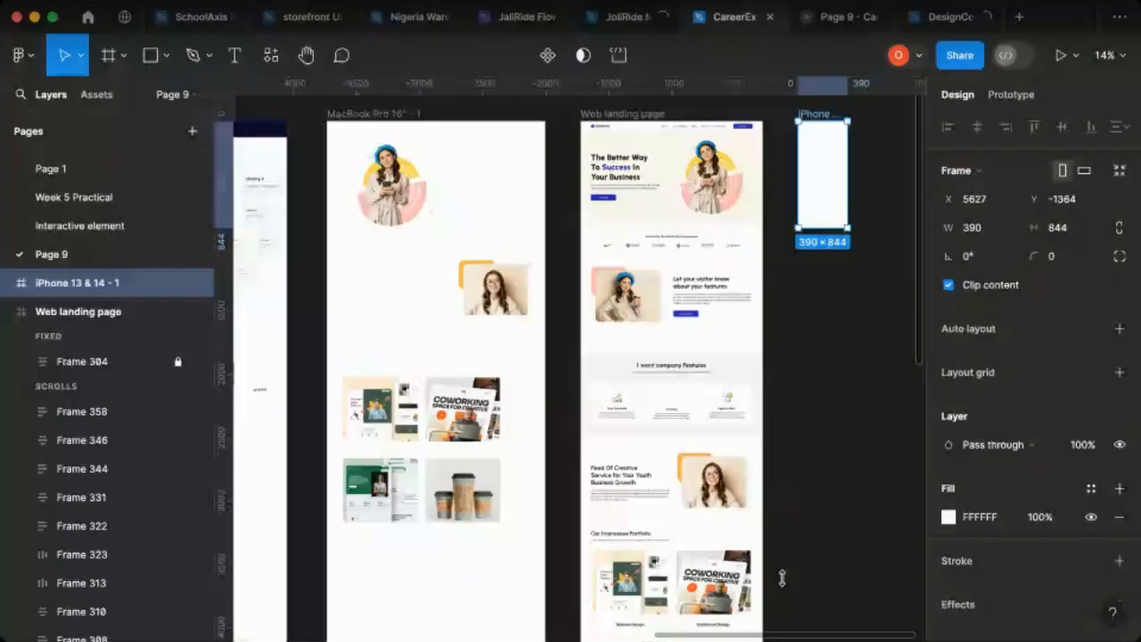
drag(782, 578, 778, 615)
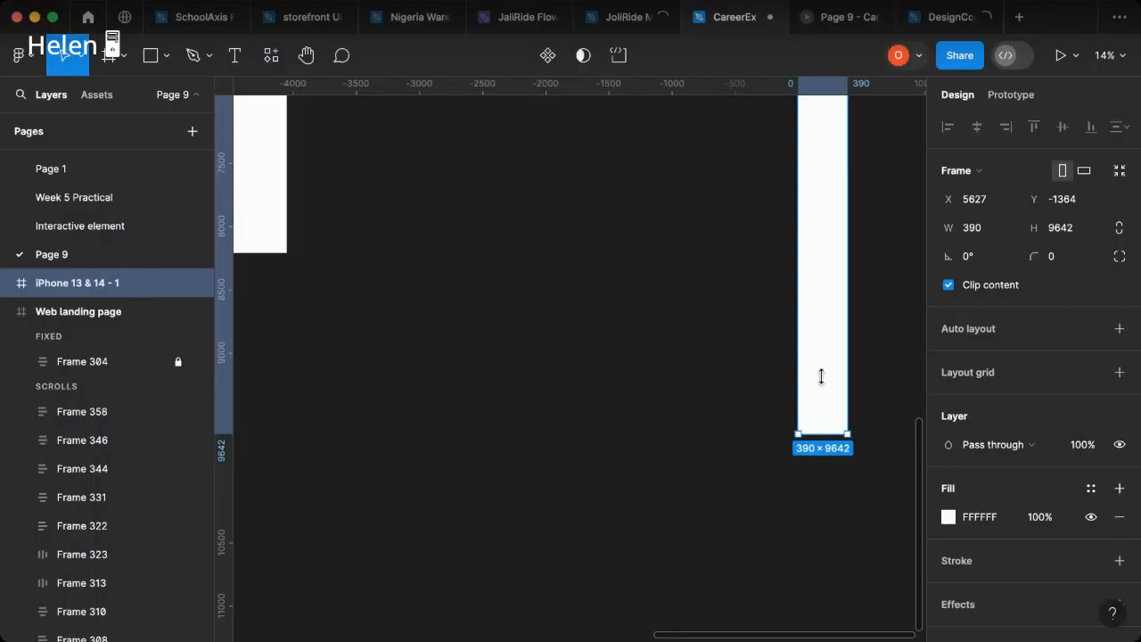
drag(820, 377, 834, 175)
scroll(713, 445, up, 1)
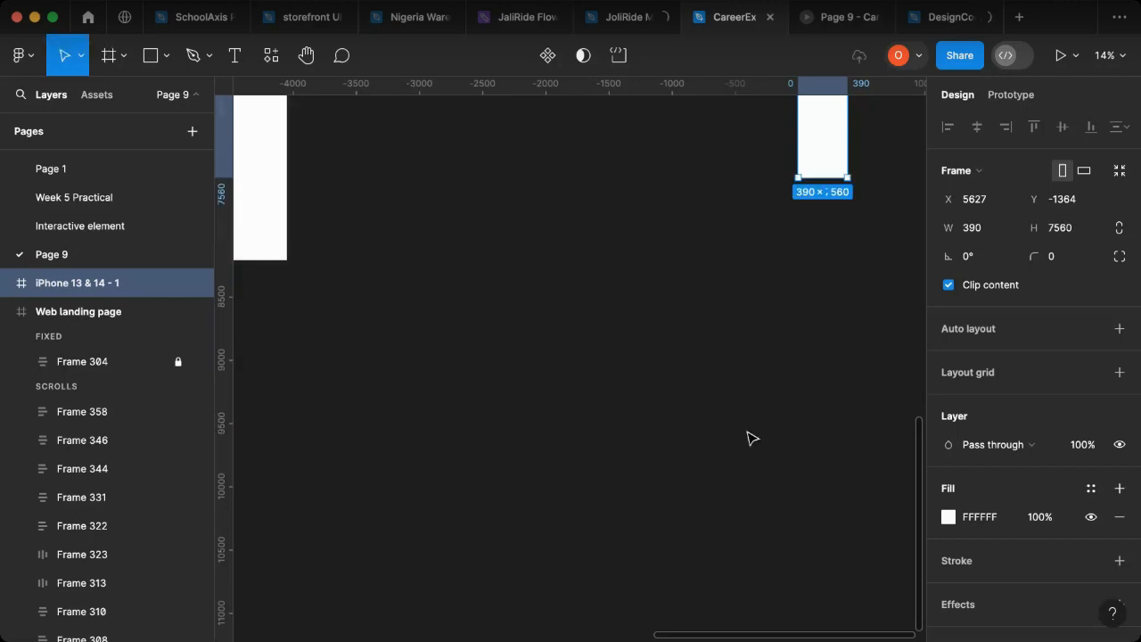
Step: Add a layout grid to the iPhone frame, using columns with a count of 6
scroll(749, 437, up, 15)
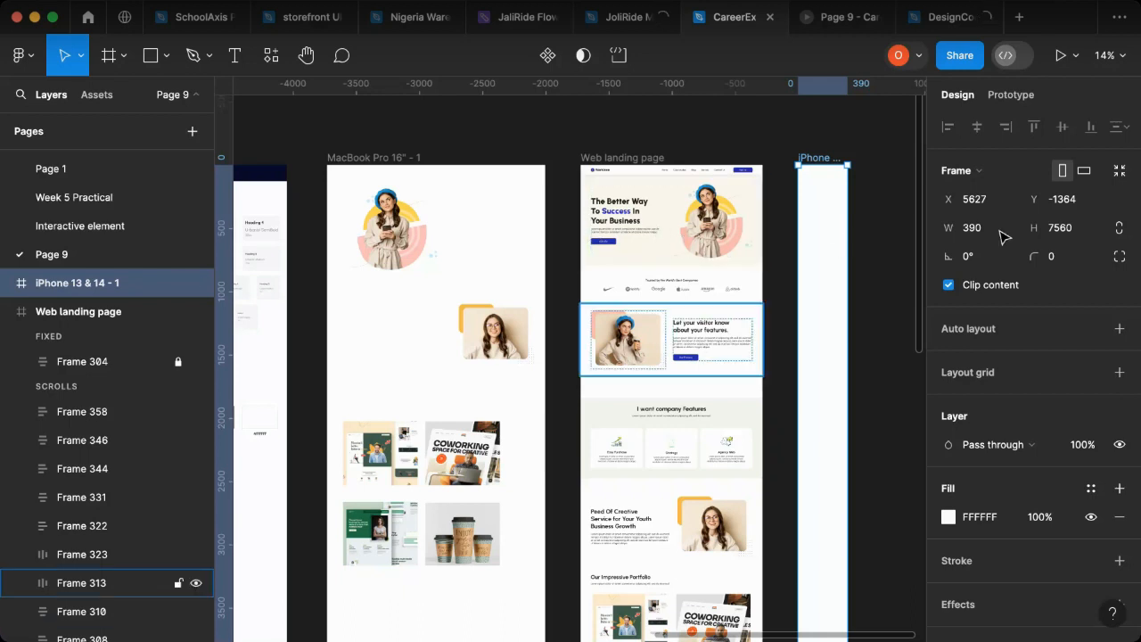
click(1119, 376)
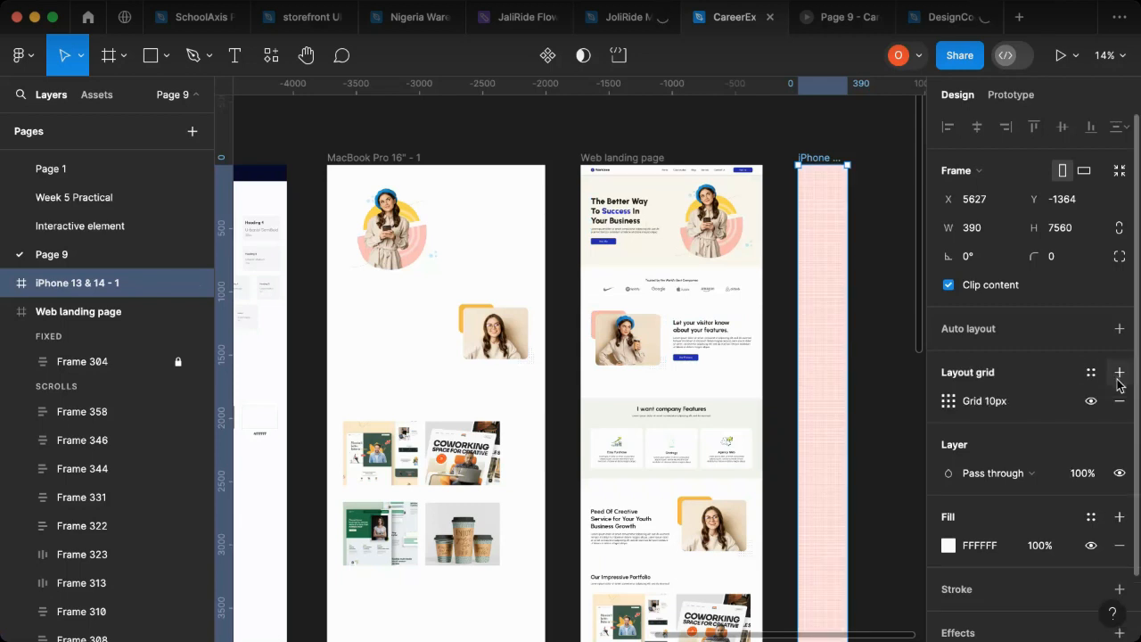
click(949, 400)
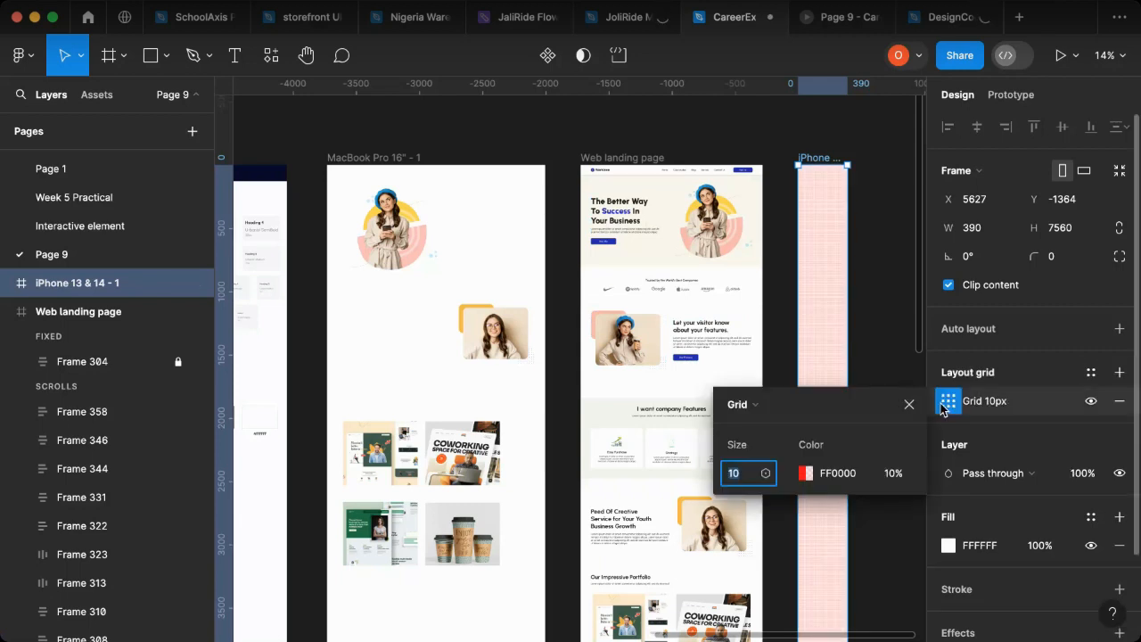
click(749, 404)
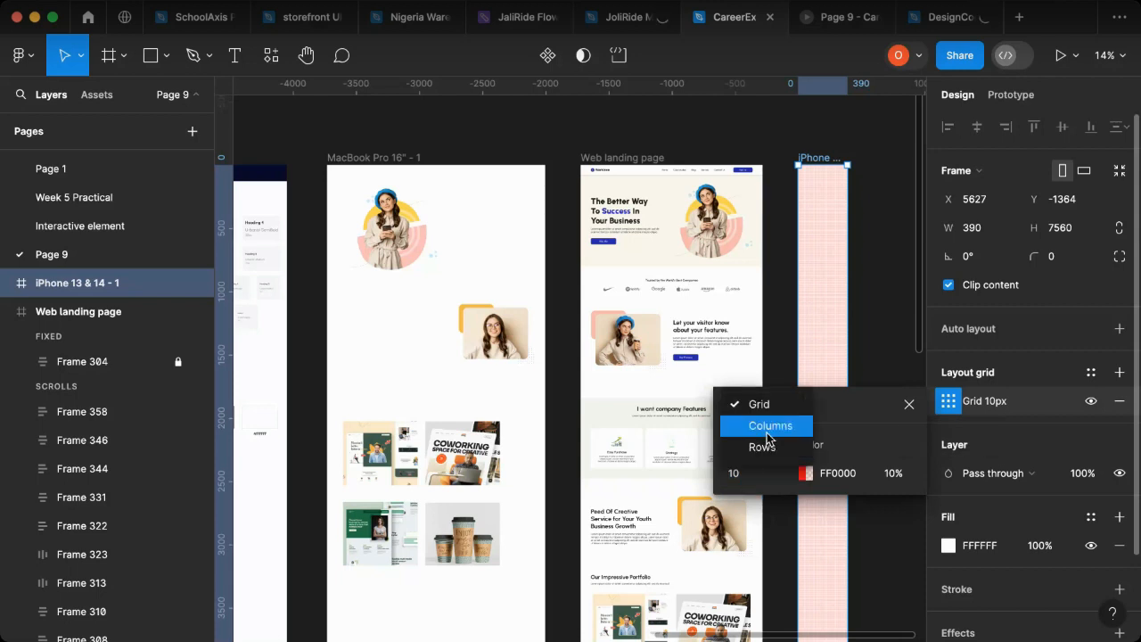
click(765, 428)
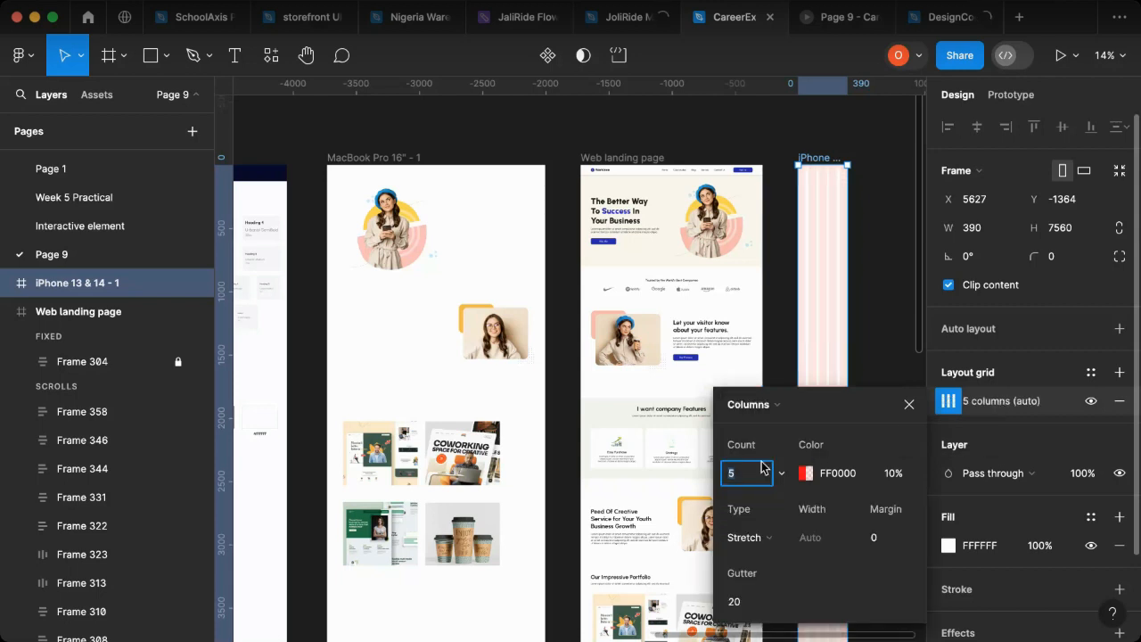
text(6)
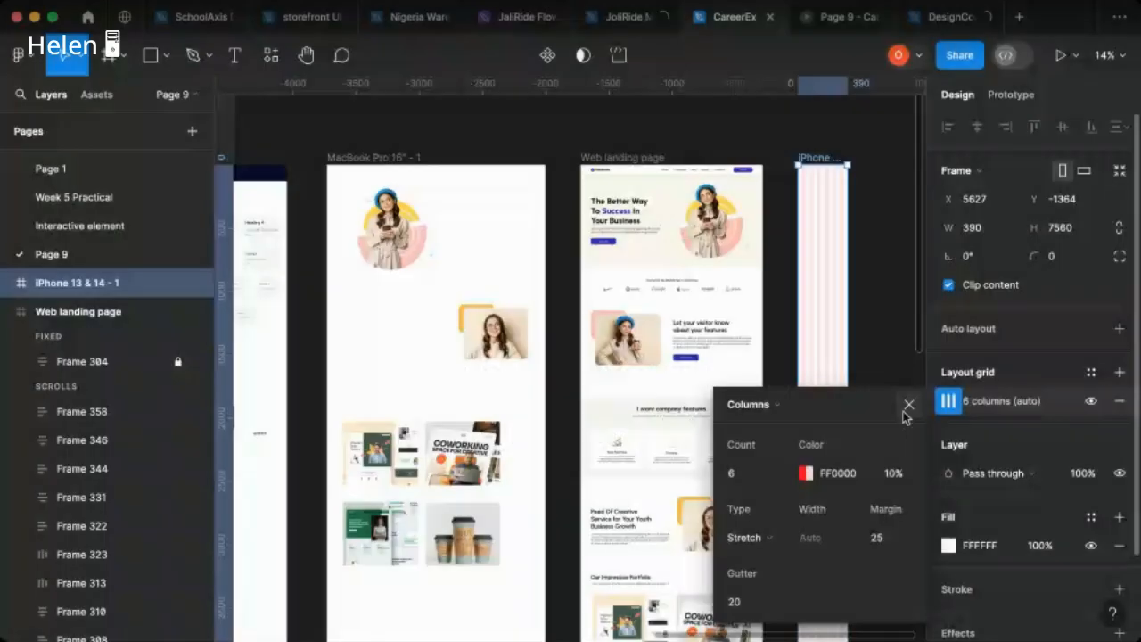
click(906, 407)
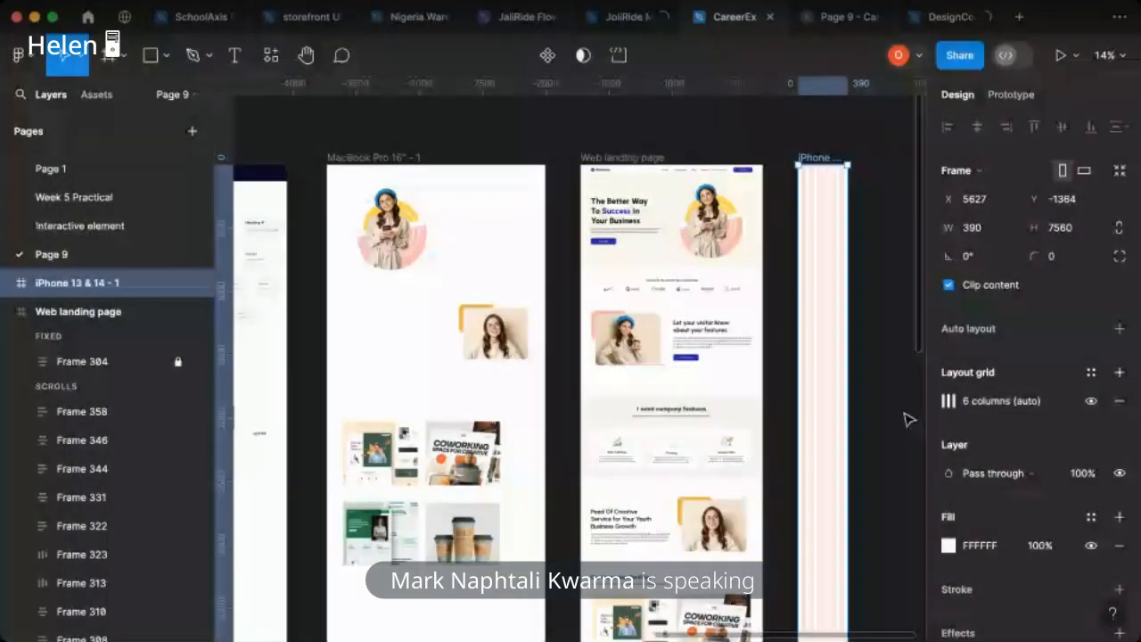
Step: Rename the iPhone frame as "Mobile Landing page" and move it closer to the Web landing page, to X 5511
scroll(834, 173, up, 5)
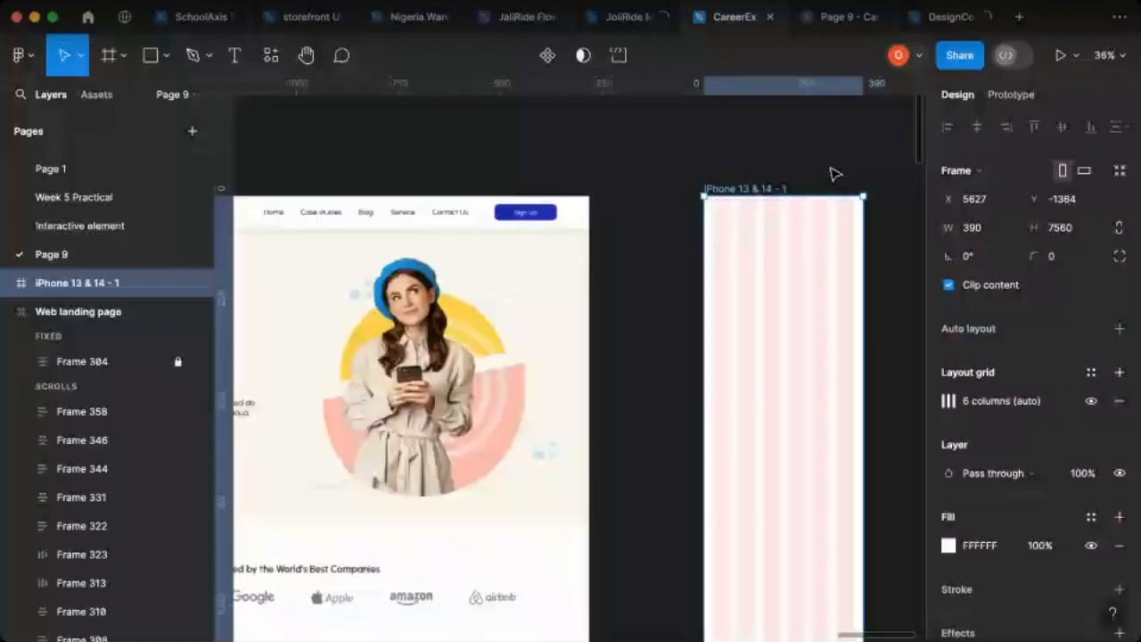
scroll(763, 319, up, 2)
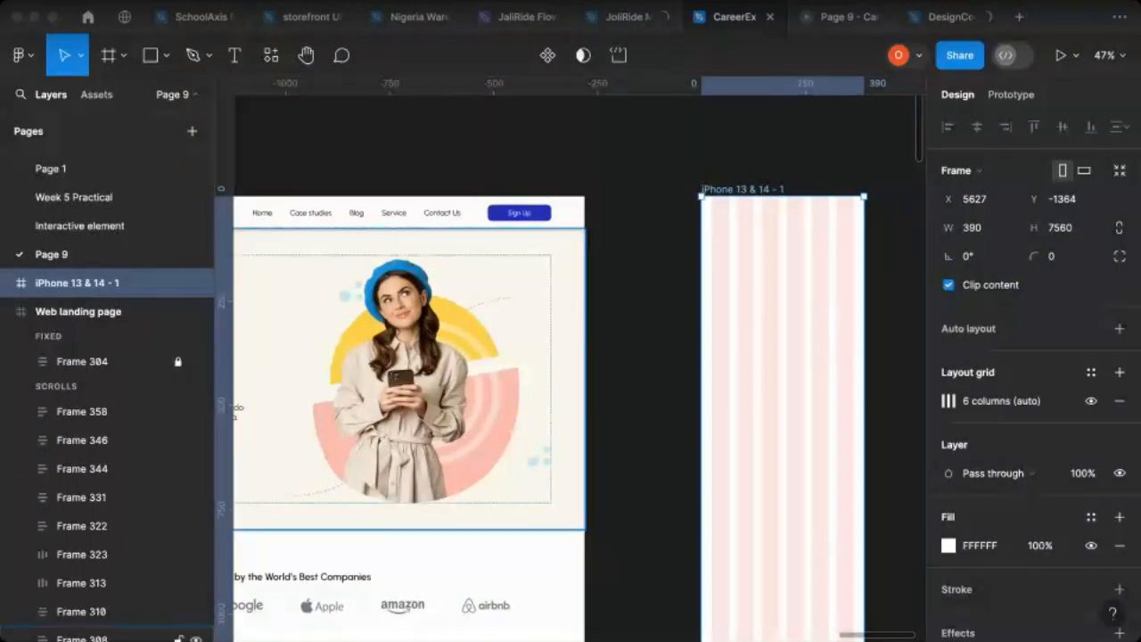
click(768, 290)
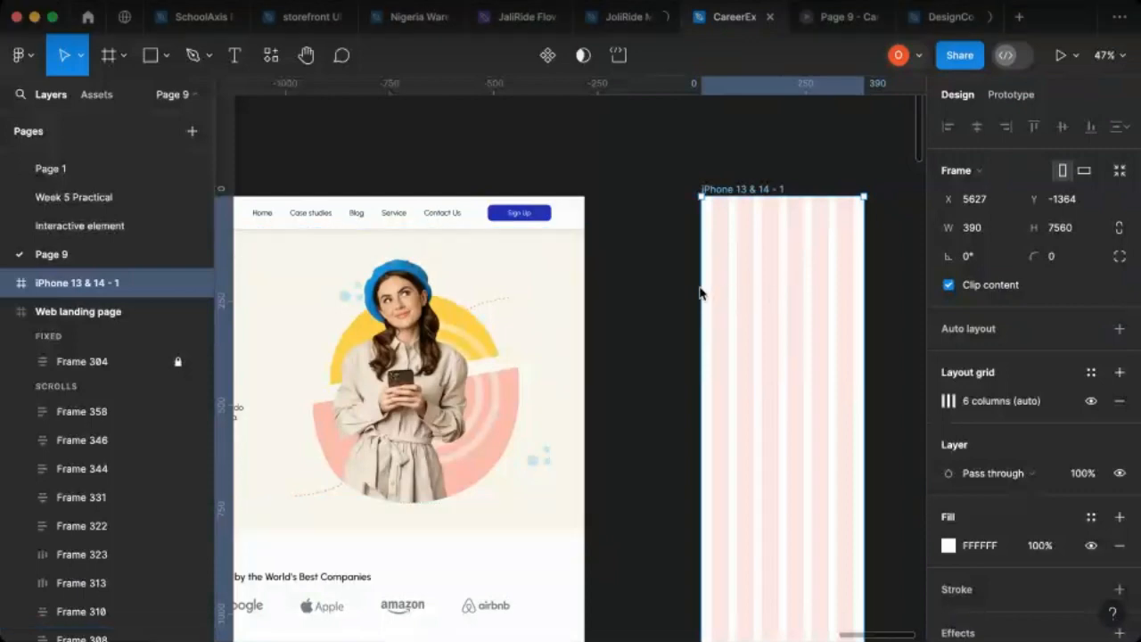
double_click(739, 189)
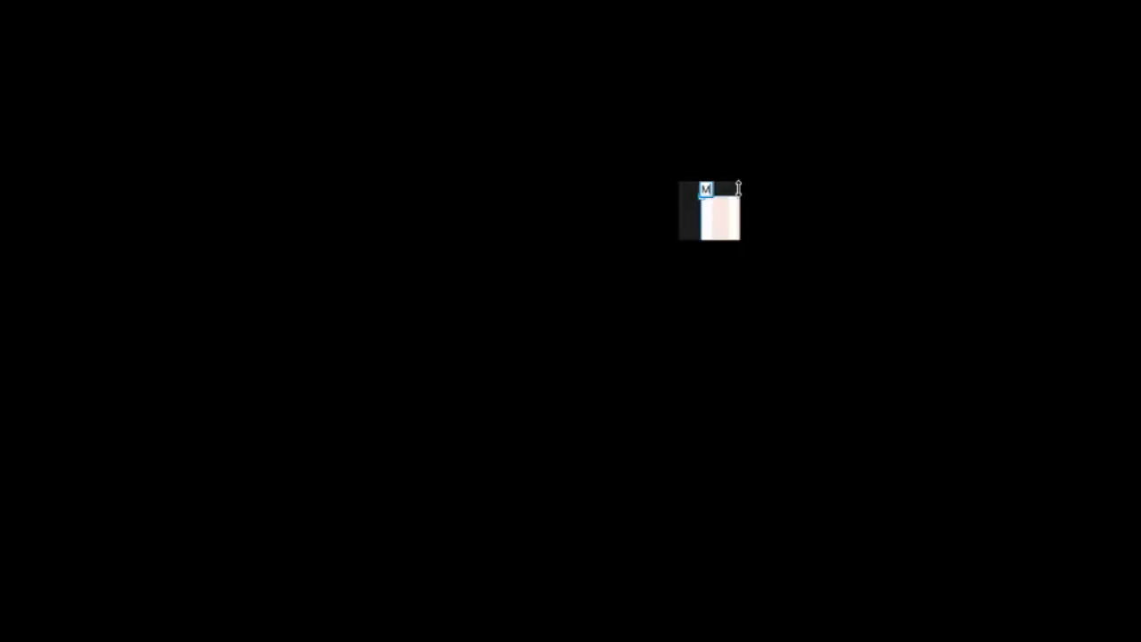
text(Mobile )
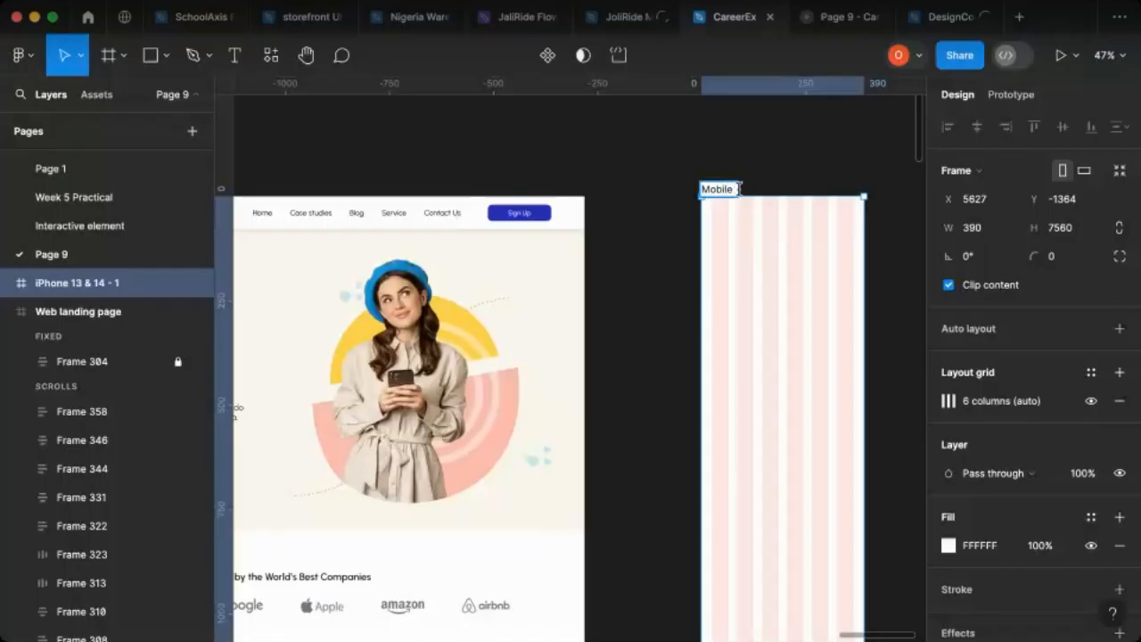
text(landing page)
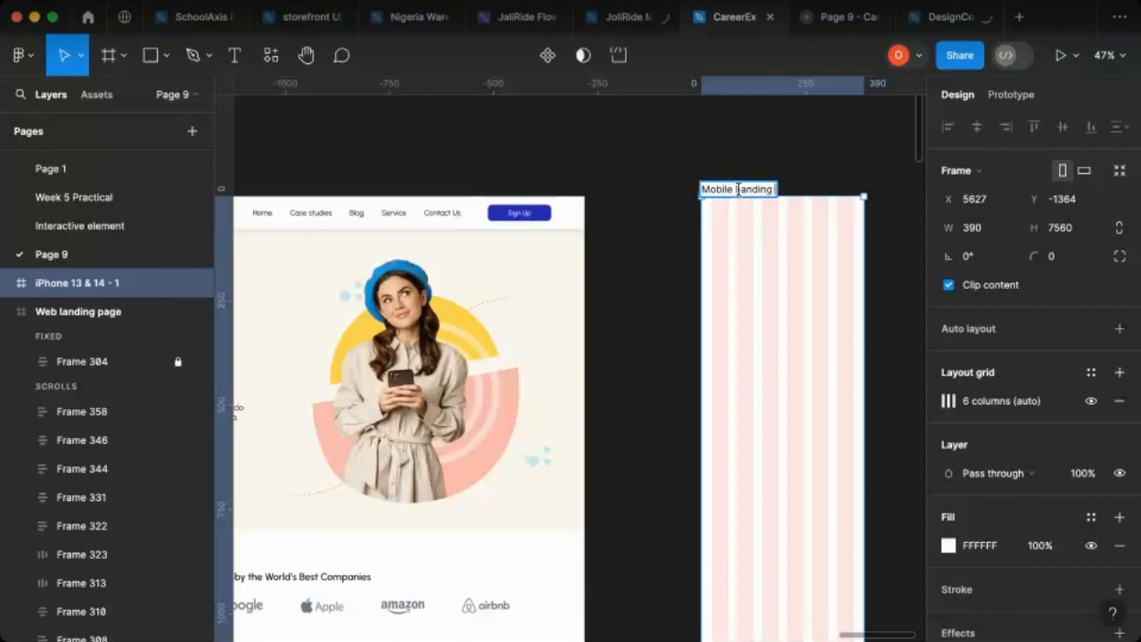
click(675, 186)
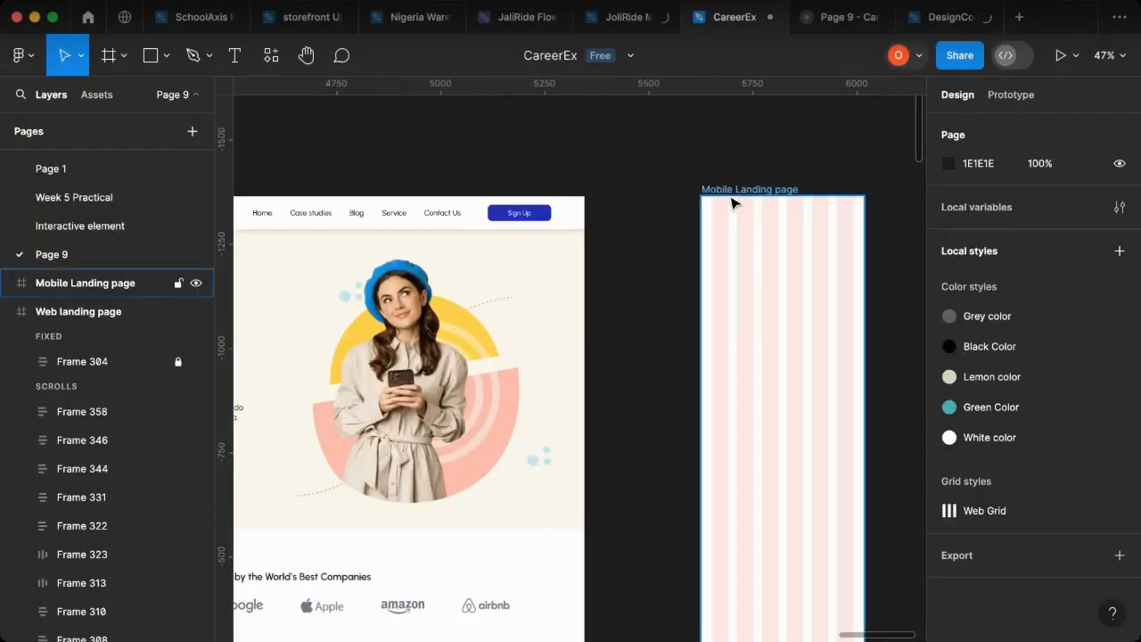
drag(741, 253, 723, 249)
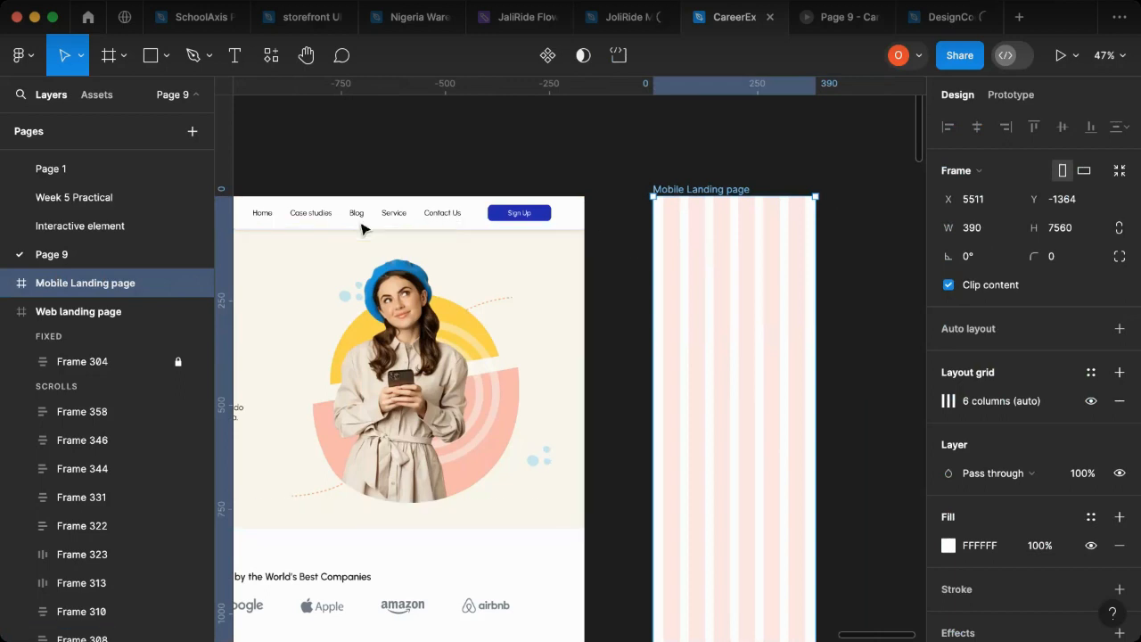
Step: Unlock the fixed header, Frame 304, of the Web landing page
scroll(472, 255, left, 4)
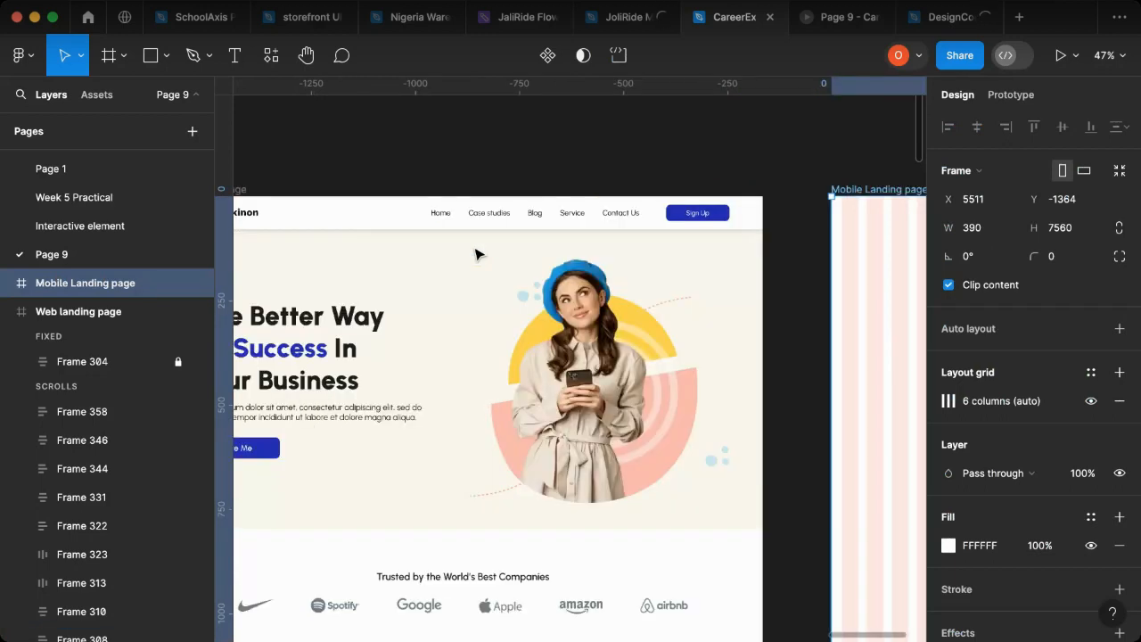
scroll(476, 255, left, 5)
click(328, 203)
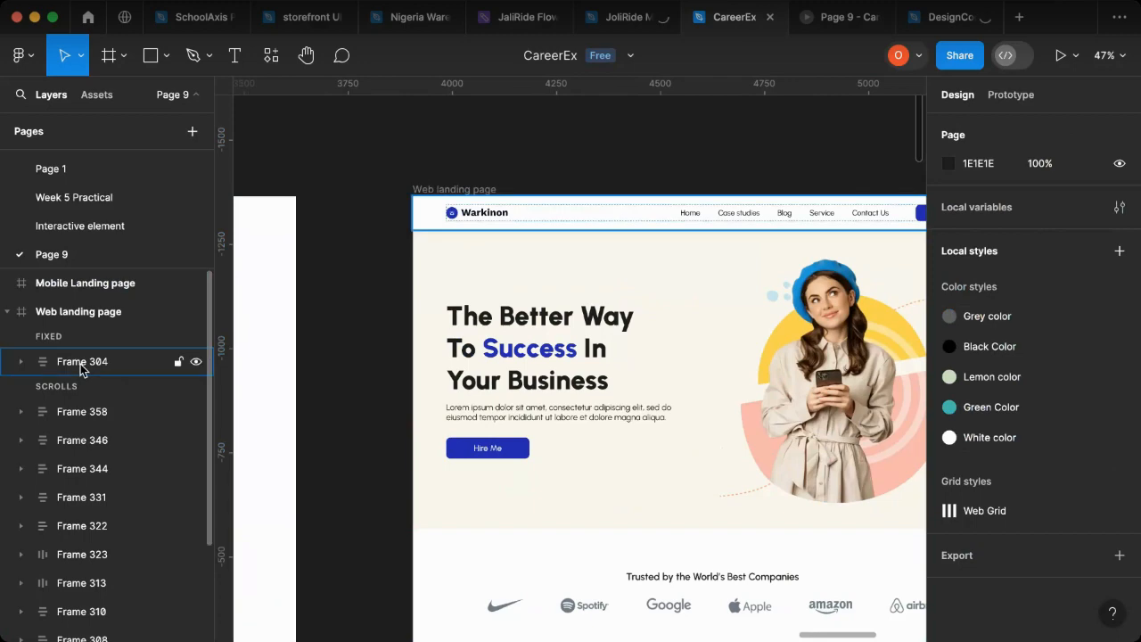
click(164, 356)
scroll(890, 308, right, 3)
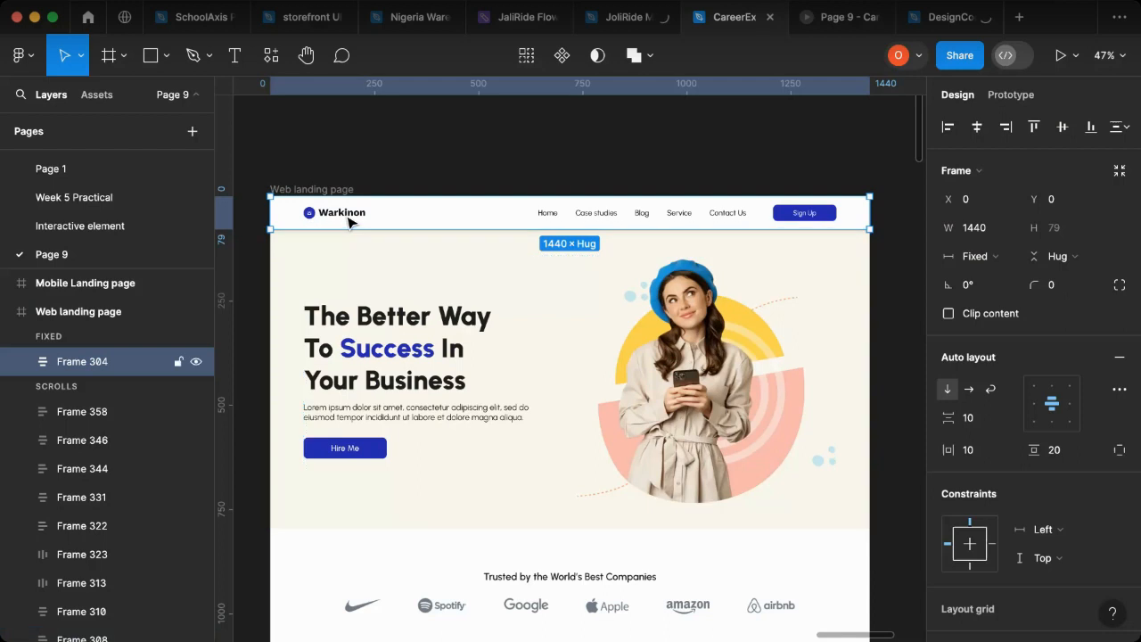
Step: Copy the Warkinon logo from the web header into the Mobile Landing page, aligned to the first grid column at X 25, Y 23
double_click(349, 221)
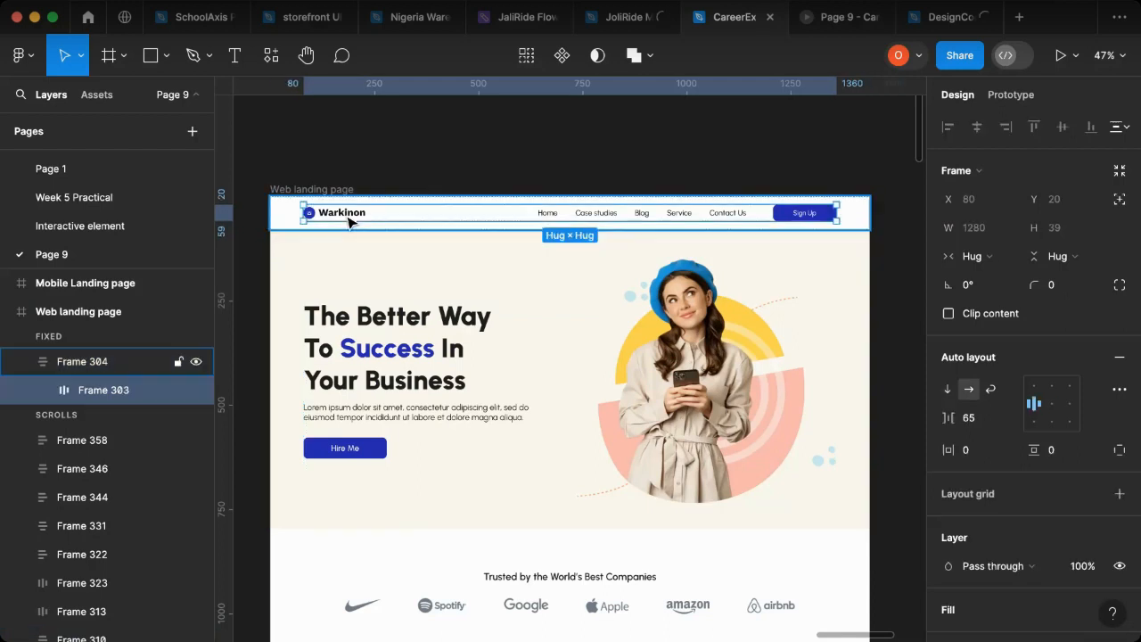
double_click(349, 221)
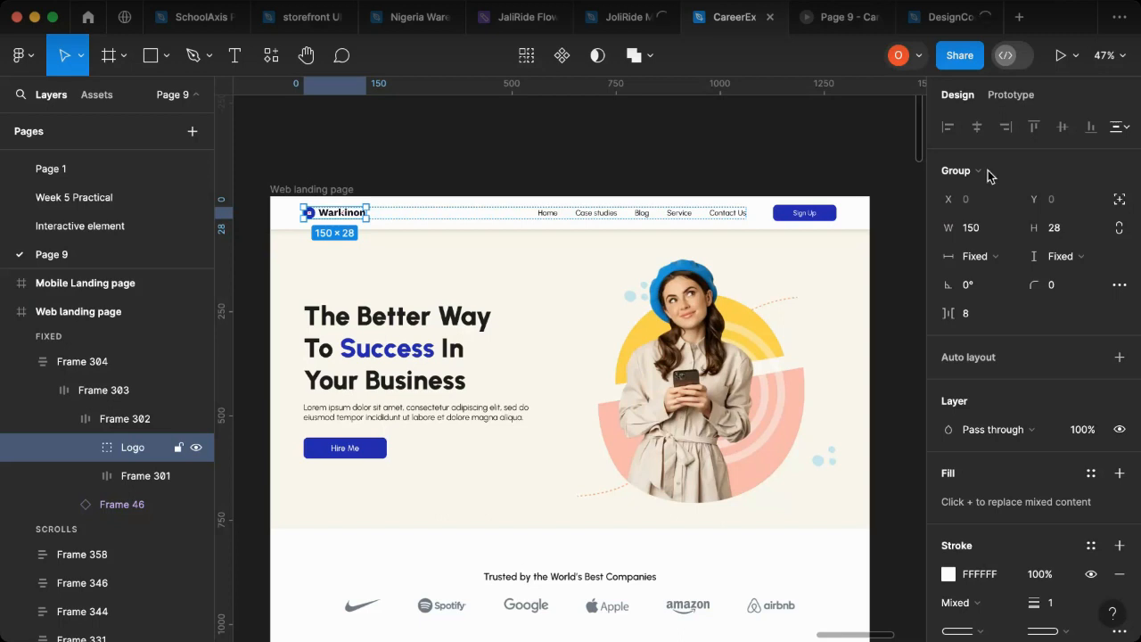
drag(348, 214, 351, 212)
drag(914, 206, 715, 218)
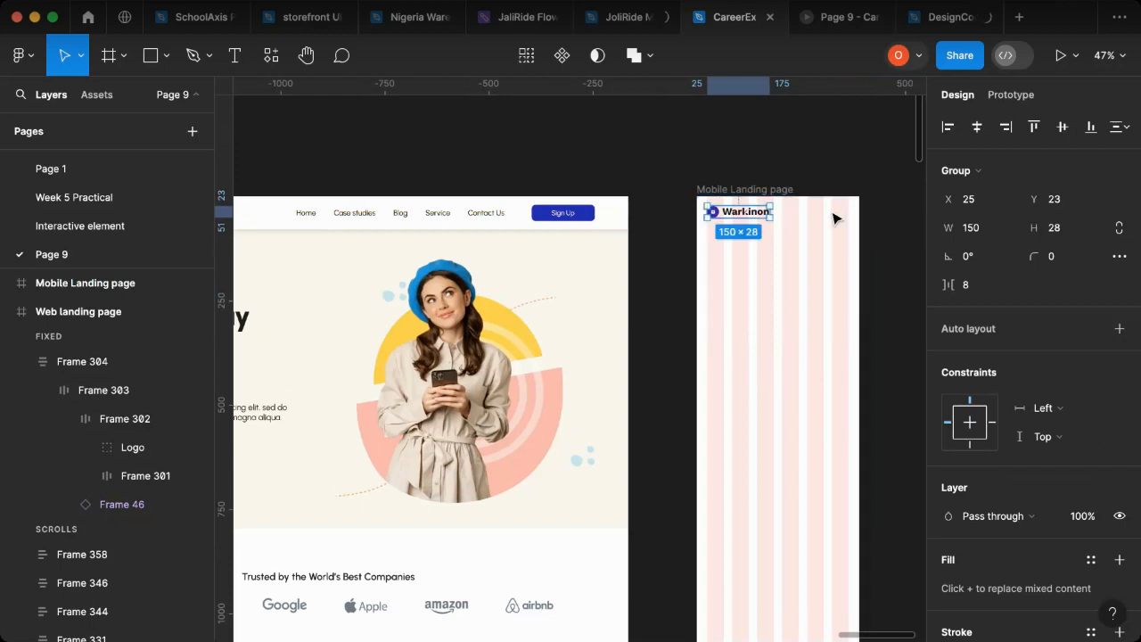
scroll(785, 210, up, 5)
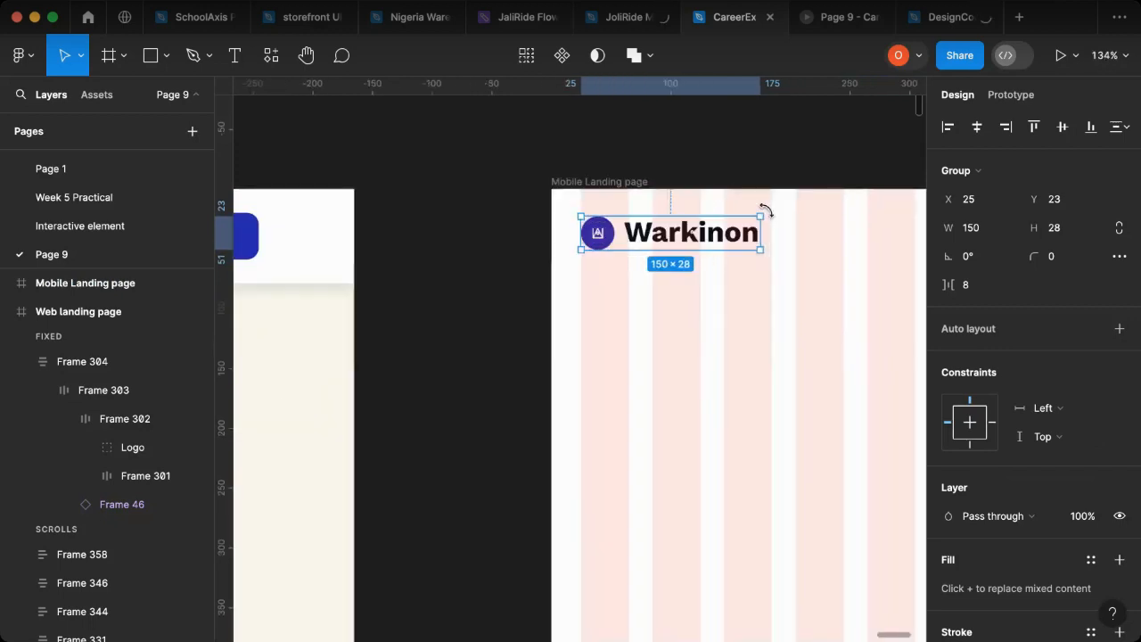
scroll(624, 236, down, 3)
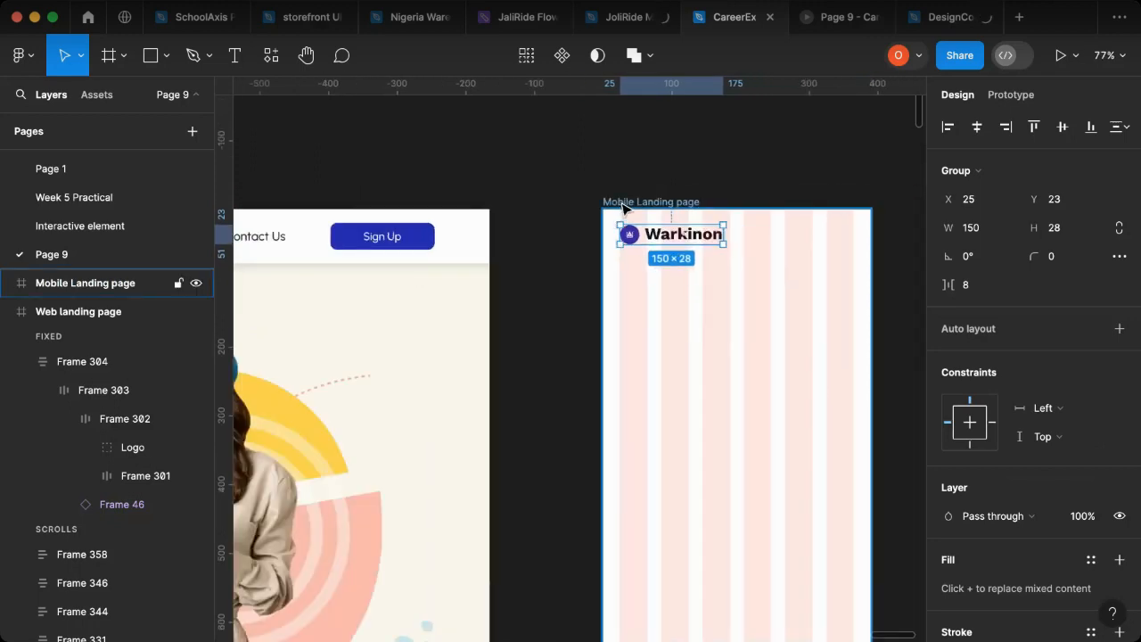
click(773, 254)
Step: Run the Iconify plugin and search all its icon sets for "menu"
scroll(773, 255, left, 5)
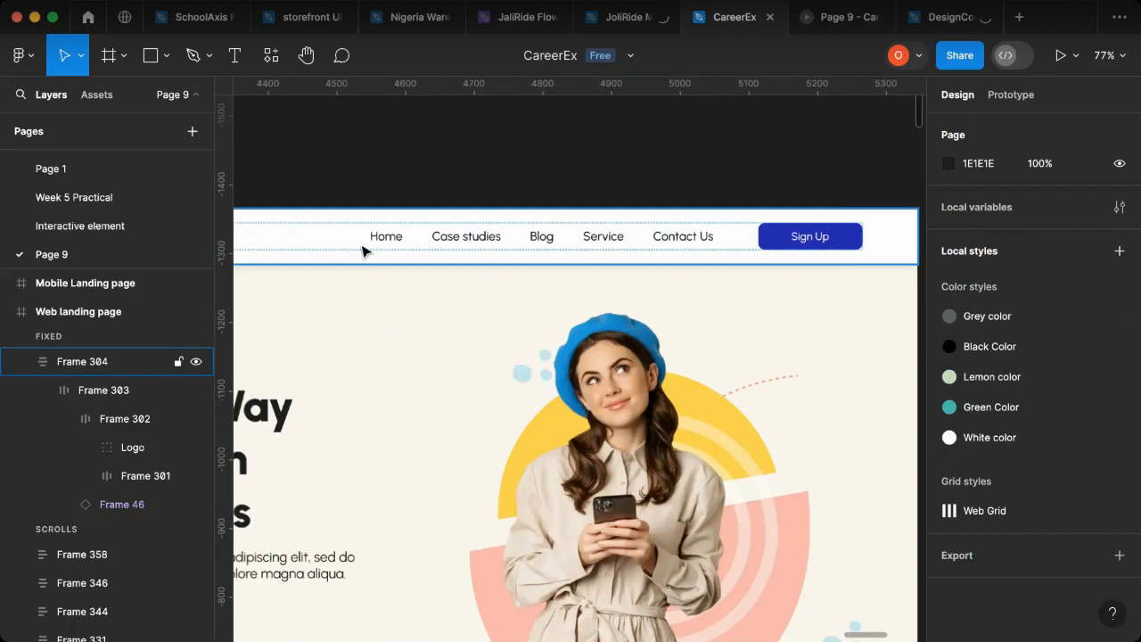
scroll(716, 239, right, 6)
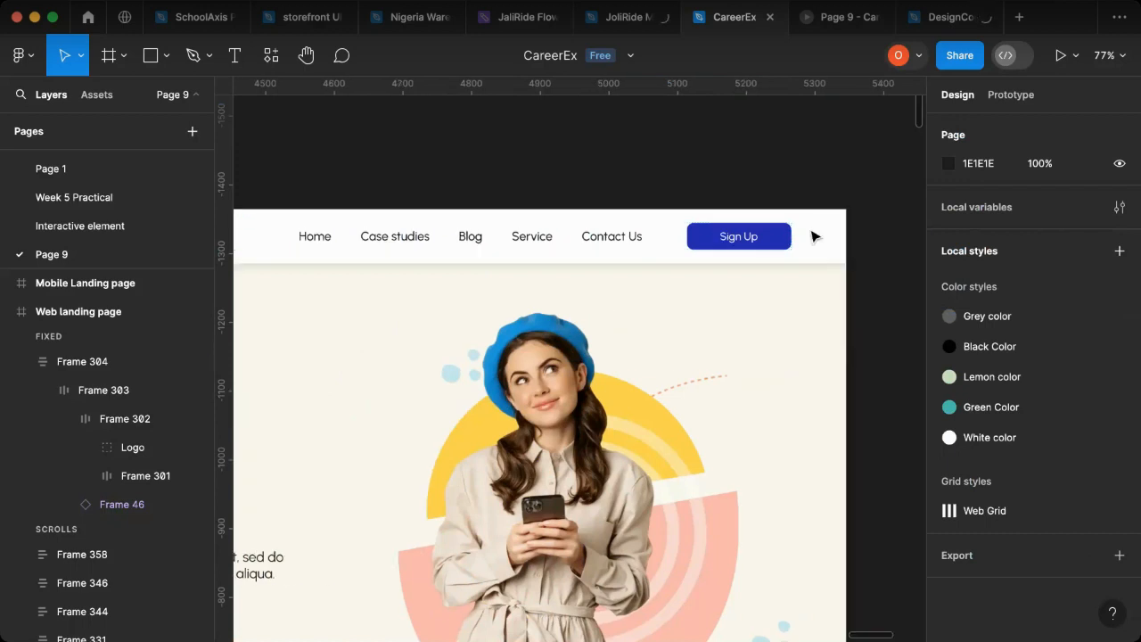
scroll(713, 239, right, 4)
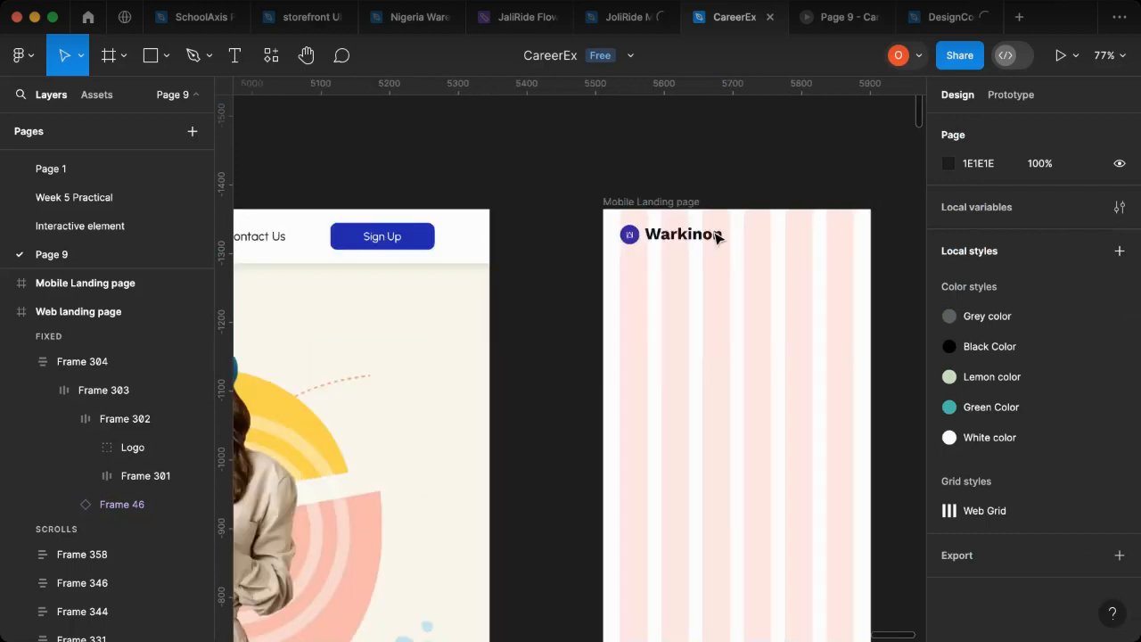
right_click(553, 219)
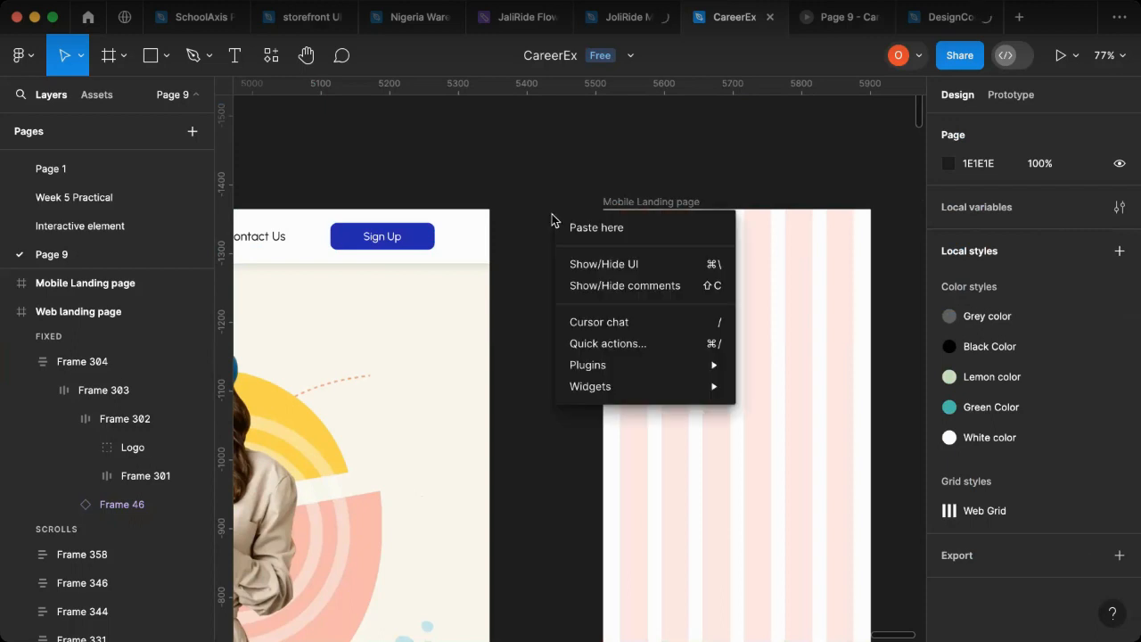
mouse_move(584, 365)
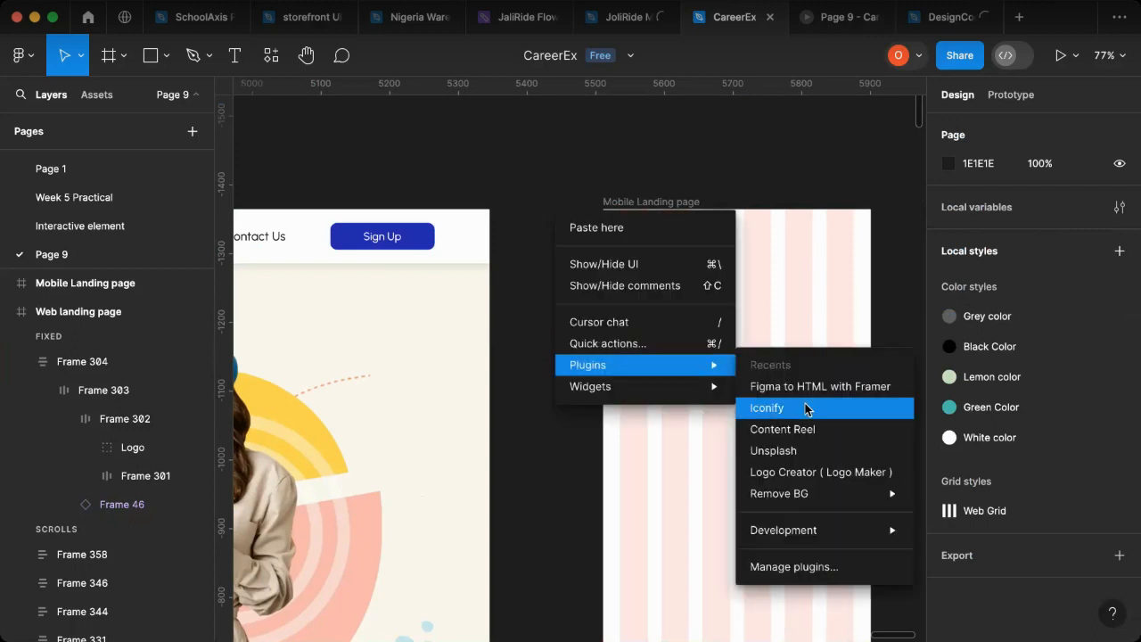
click(806, 407)
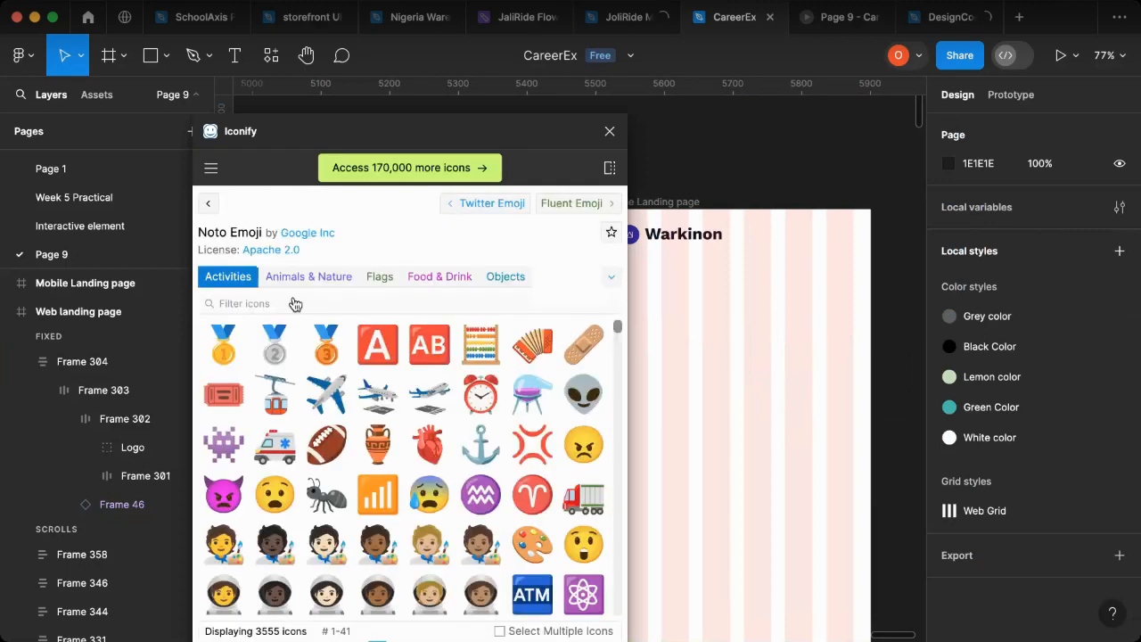
click(259, 304)
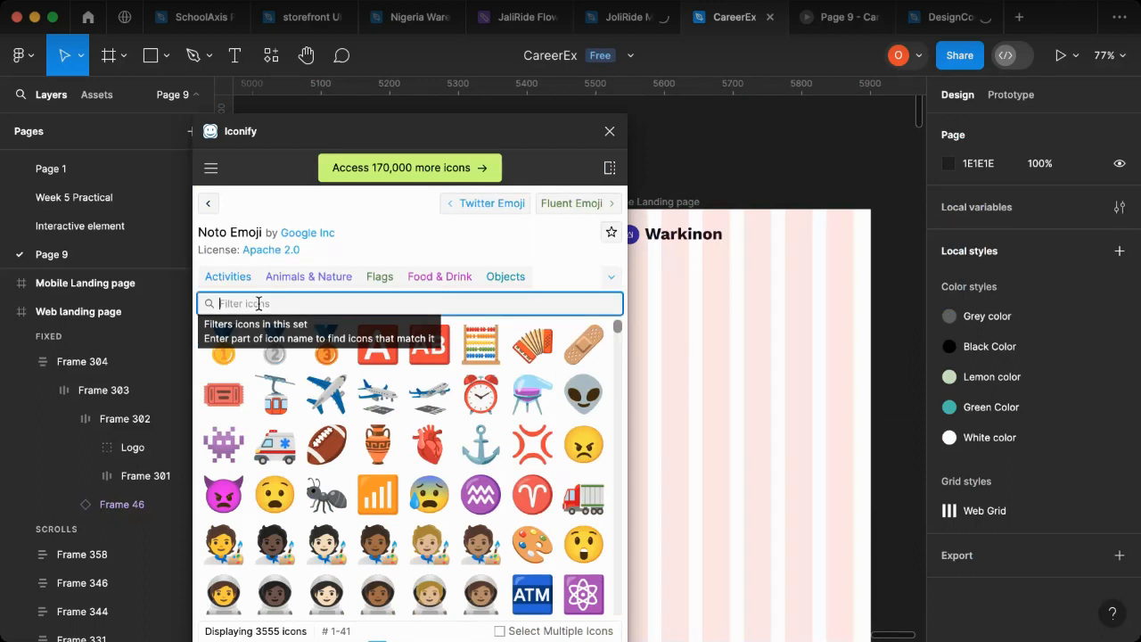
click(211, 207)
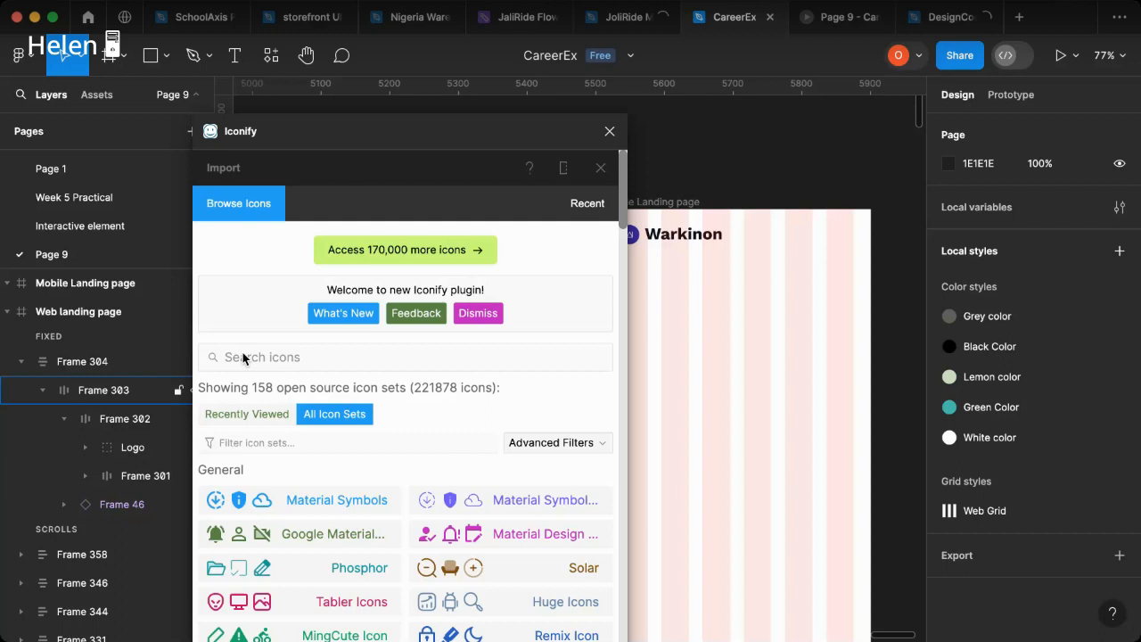
click(243, 358)
text(m)
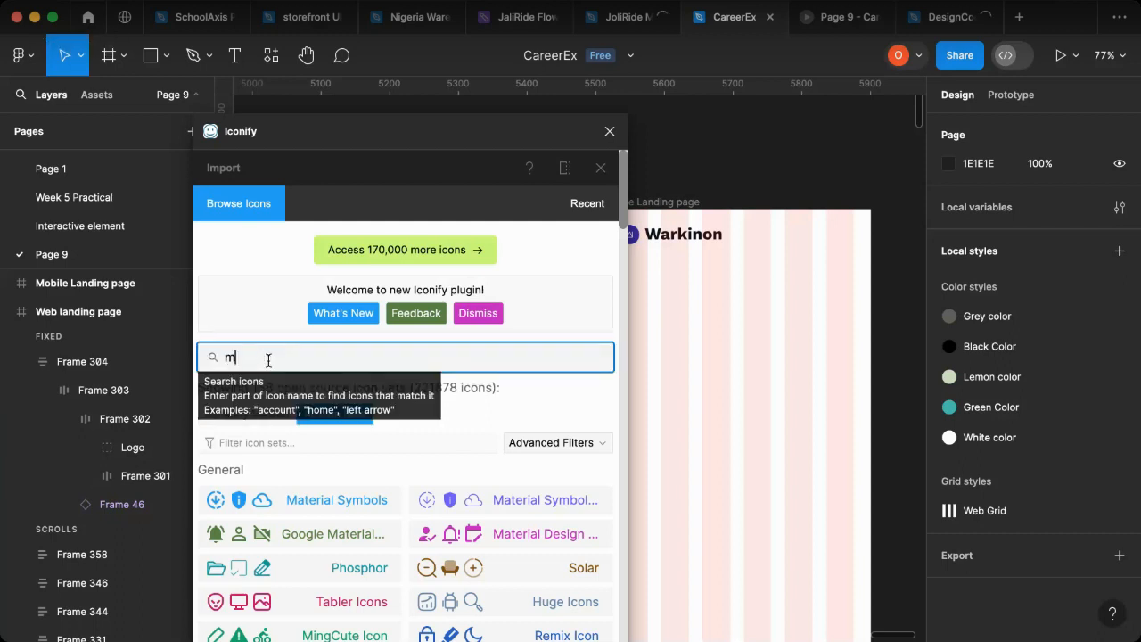
text(enu)
key(Return)
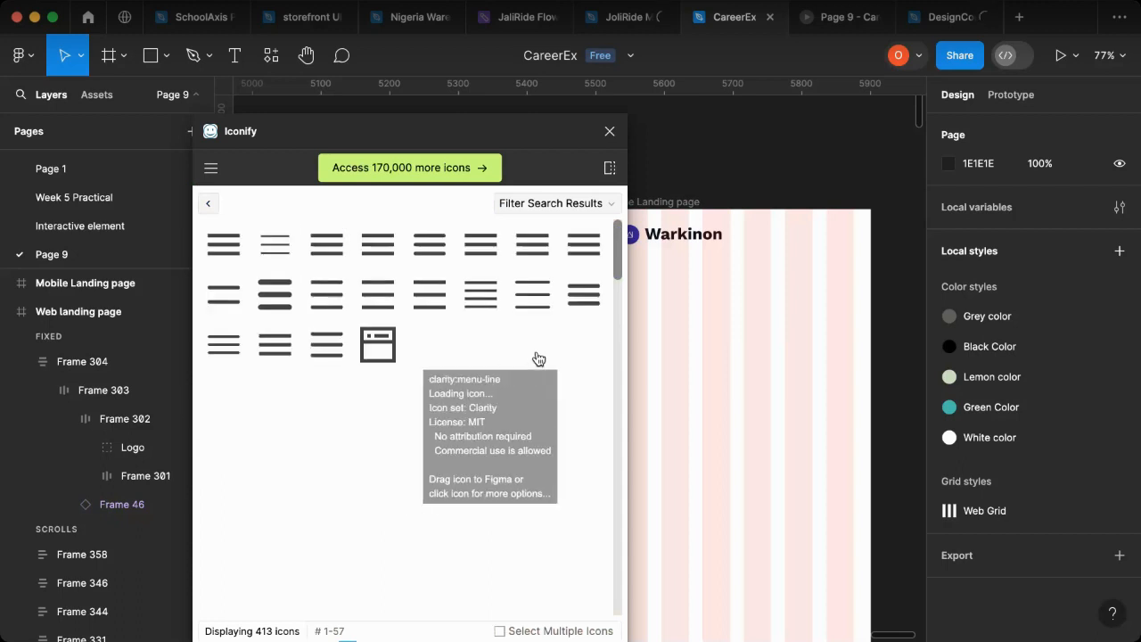
Step: Import the ic:round-menu icon into the Mobile Landing page and close the Iconify plugin
click(589, 210)
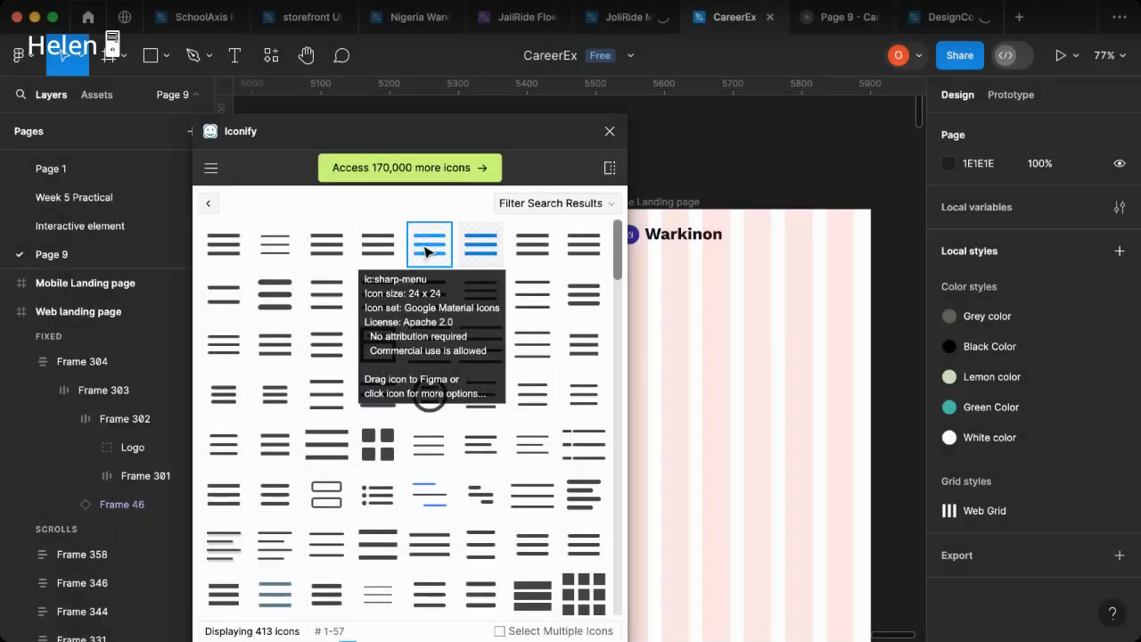
drag(424, 244, 796, 267)
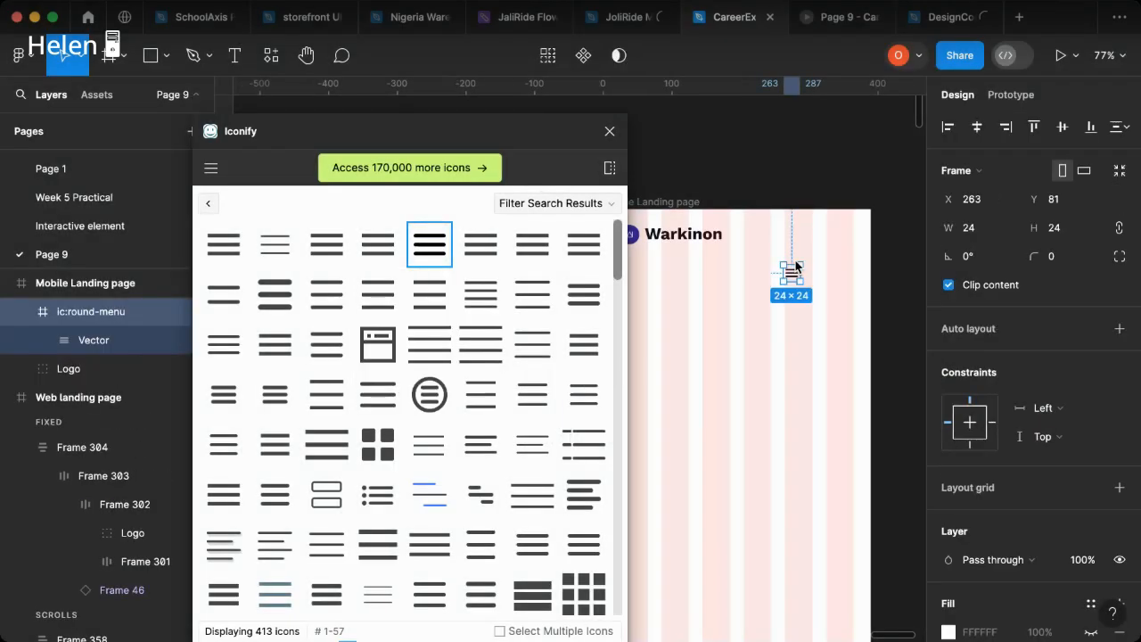
click(610, 132)
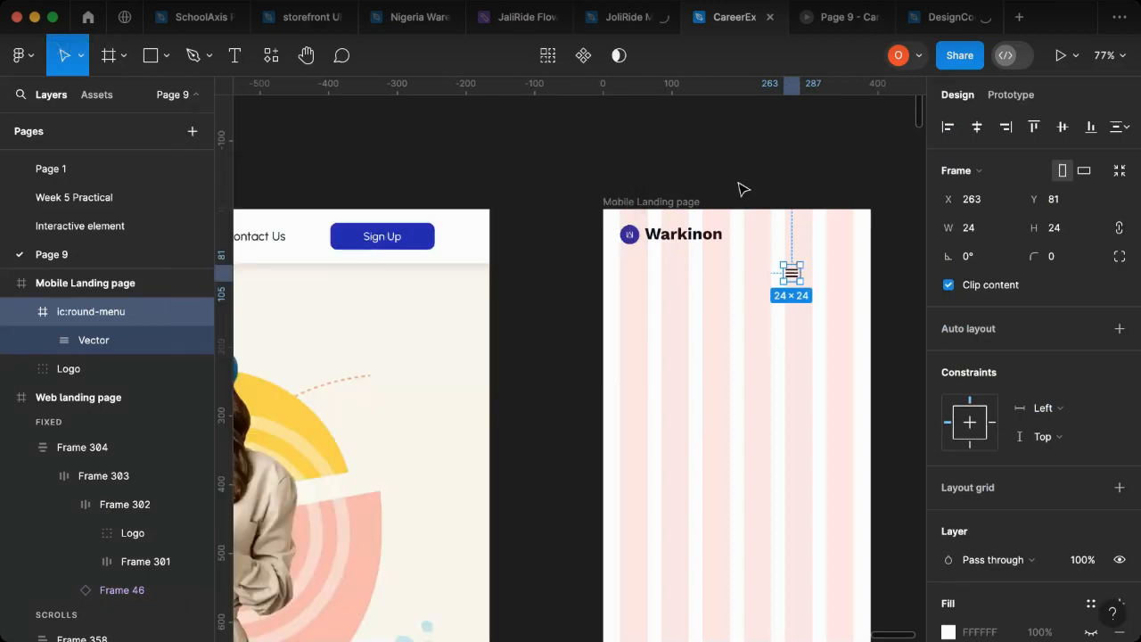
Step: Move the menu icon into the last grid column beside the logo, at X 329, Y 32, and add auto layout to it
drag(796, 276, 847, 244)
scroll(891, 229, up, 5)
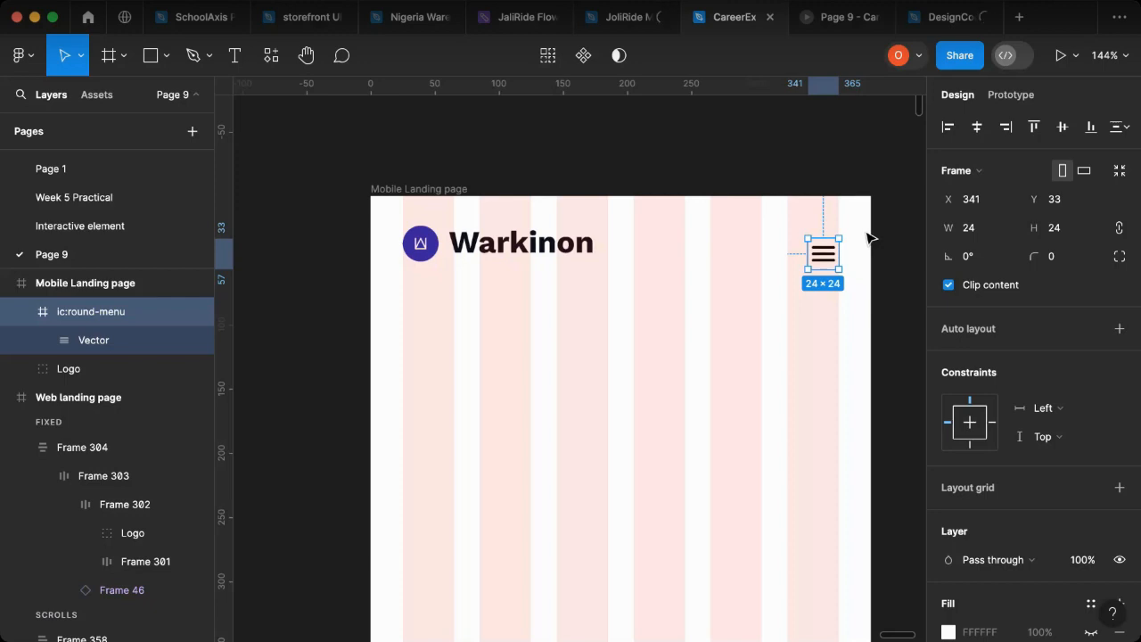
key(shift+a)
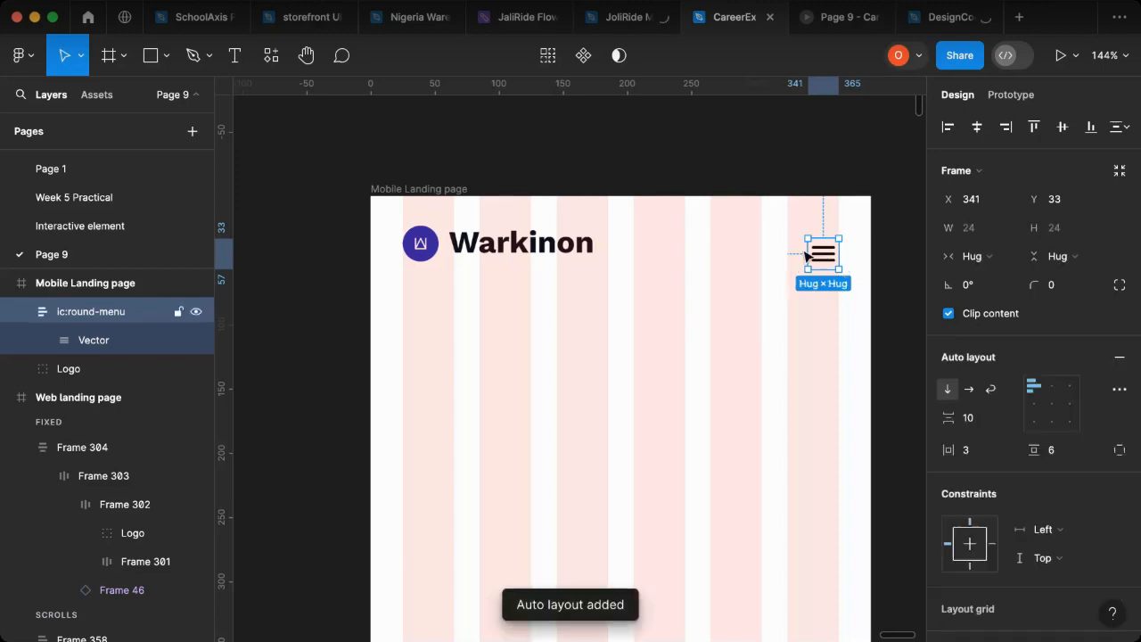
drag(822, 255, 806, 255)
Step: Set the menu icon frame's width and height to 28
click(965, 232)
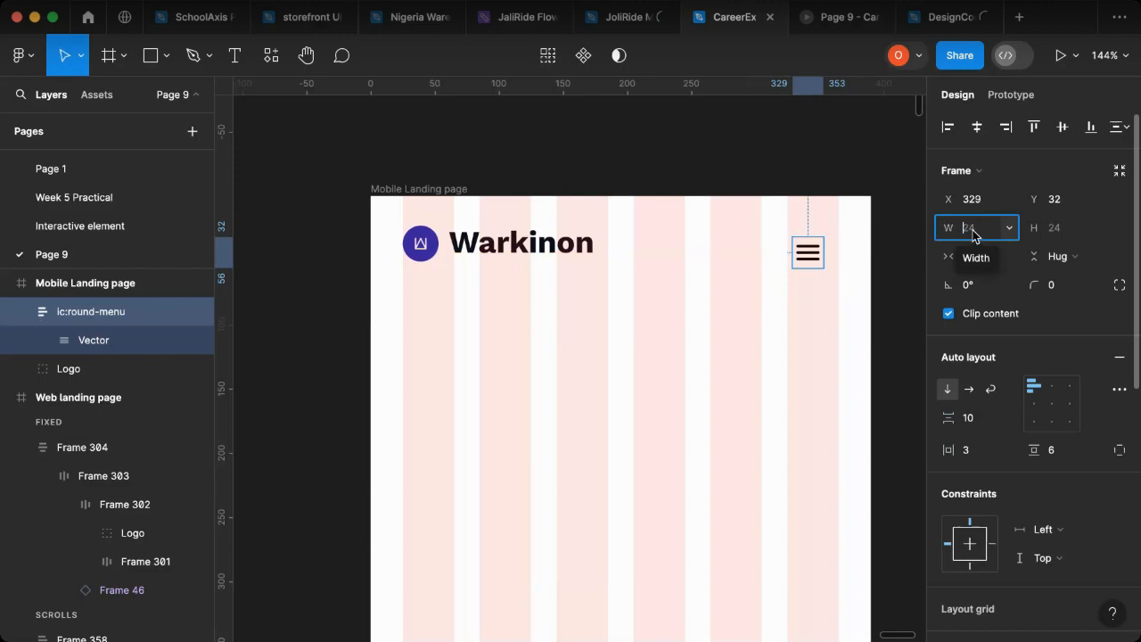
text(28)
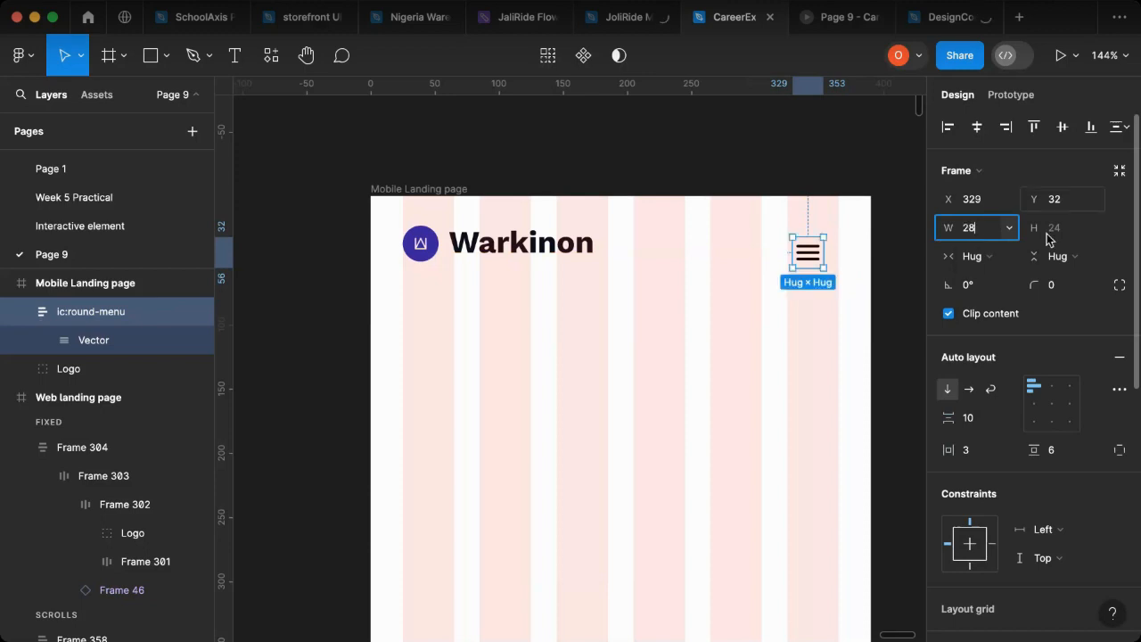
click(1057, 229)
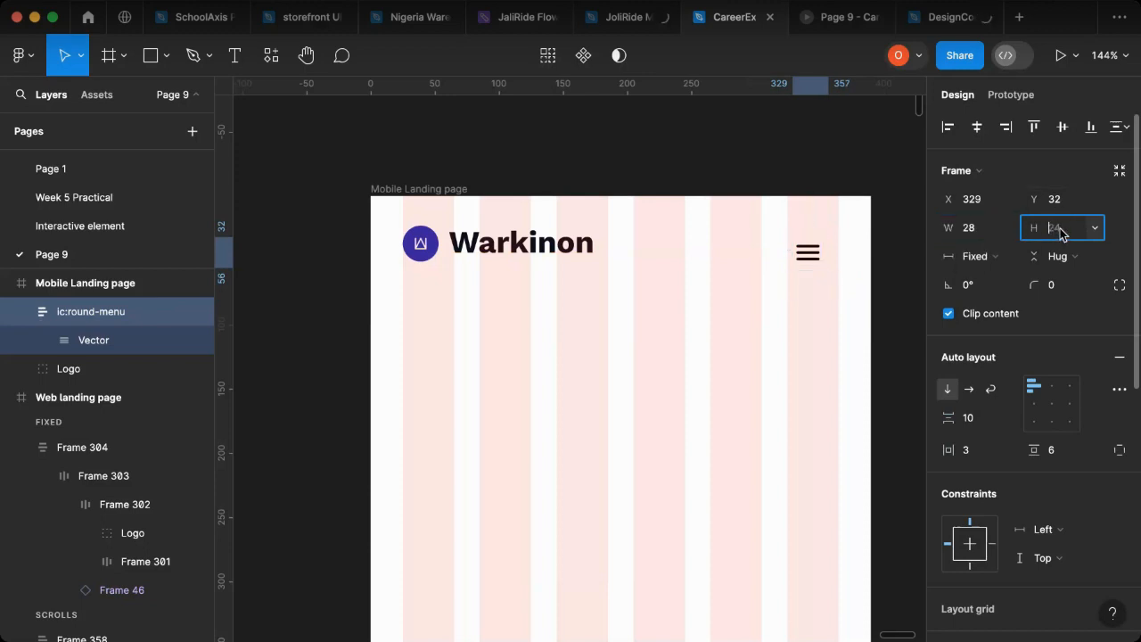
text(28)
key(Return)
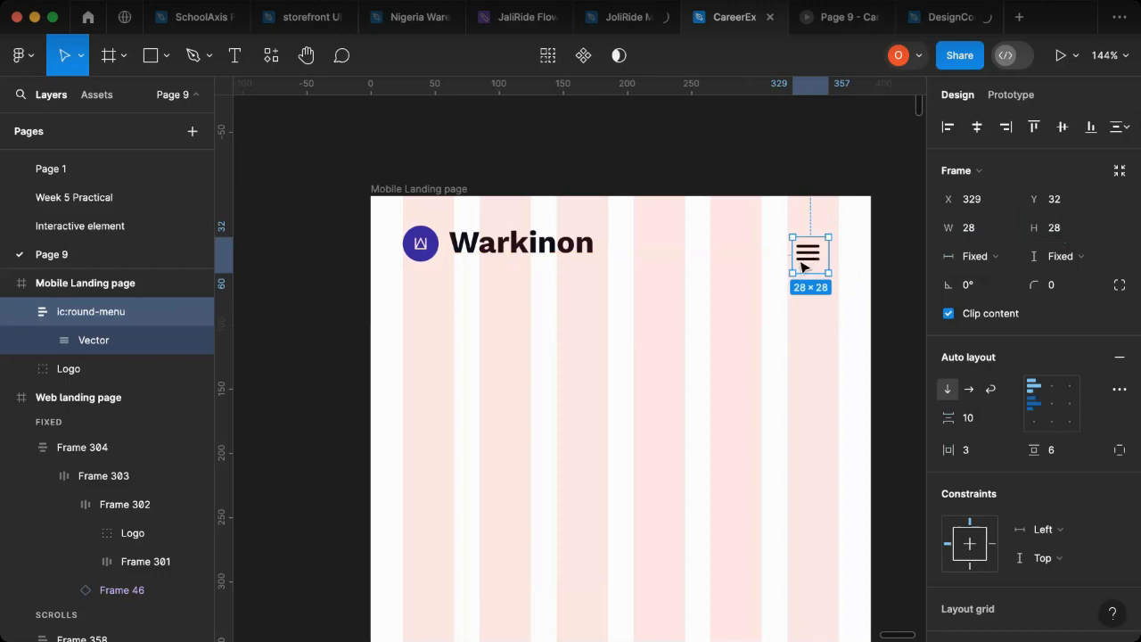
Step: Center the icon inside its frame, and group it with the logo in a horizontal, left-centered auto layout with 162 spacing
click(1053, 405)
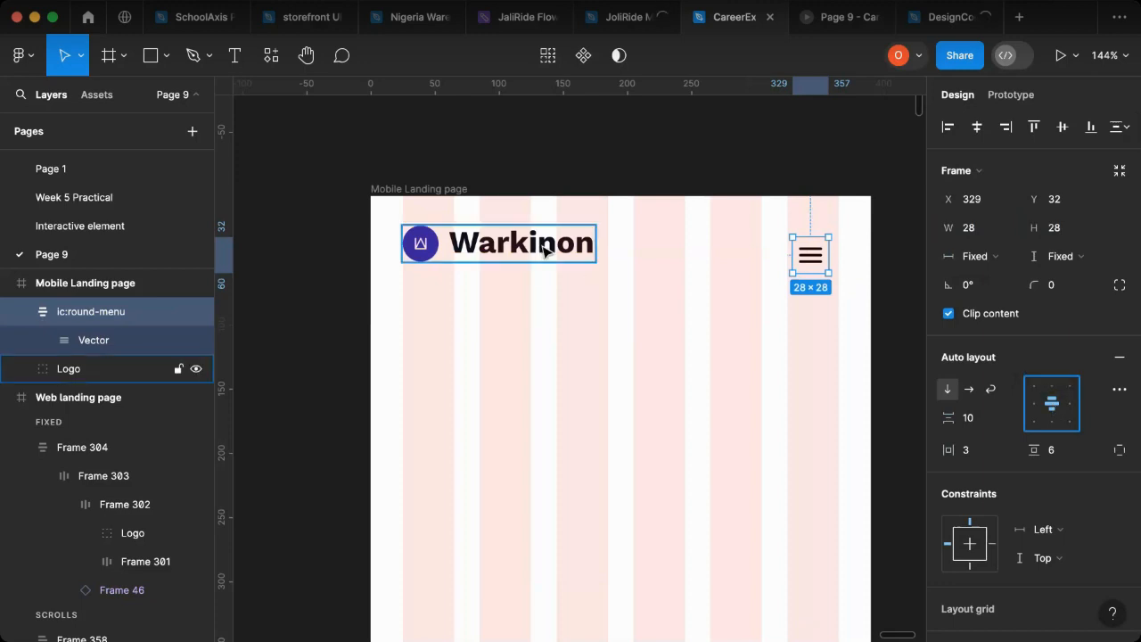
shift+click(545, 252)
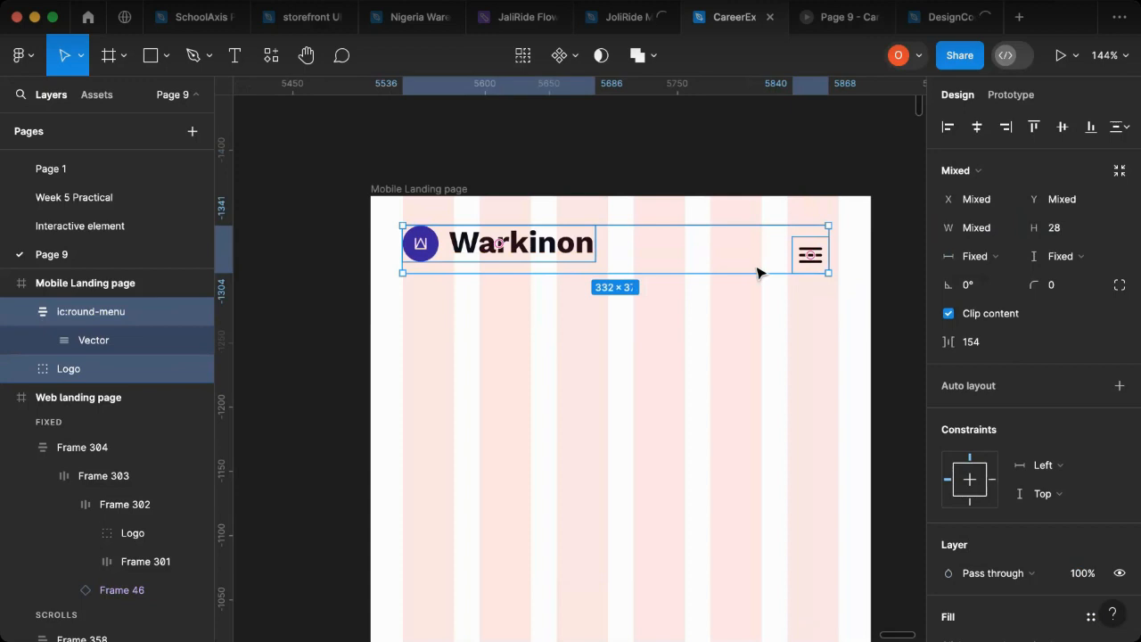
key(shift+a)
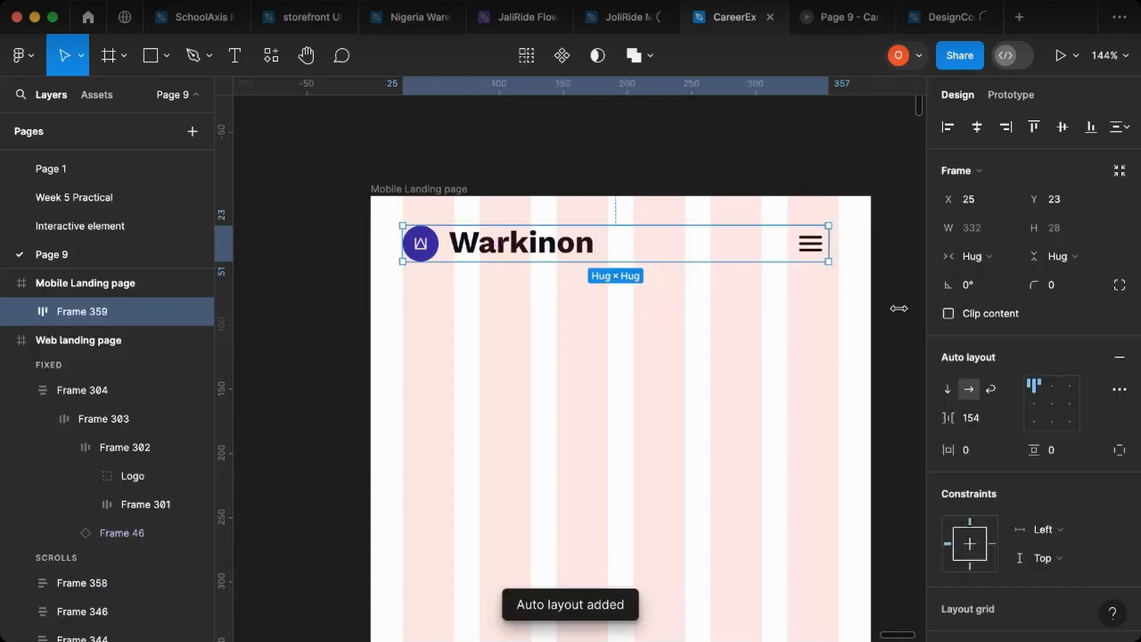
click(1034, 405)
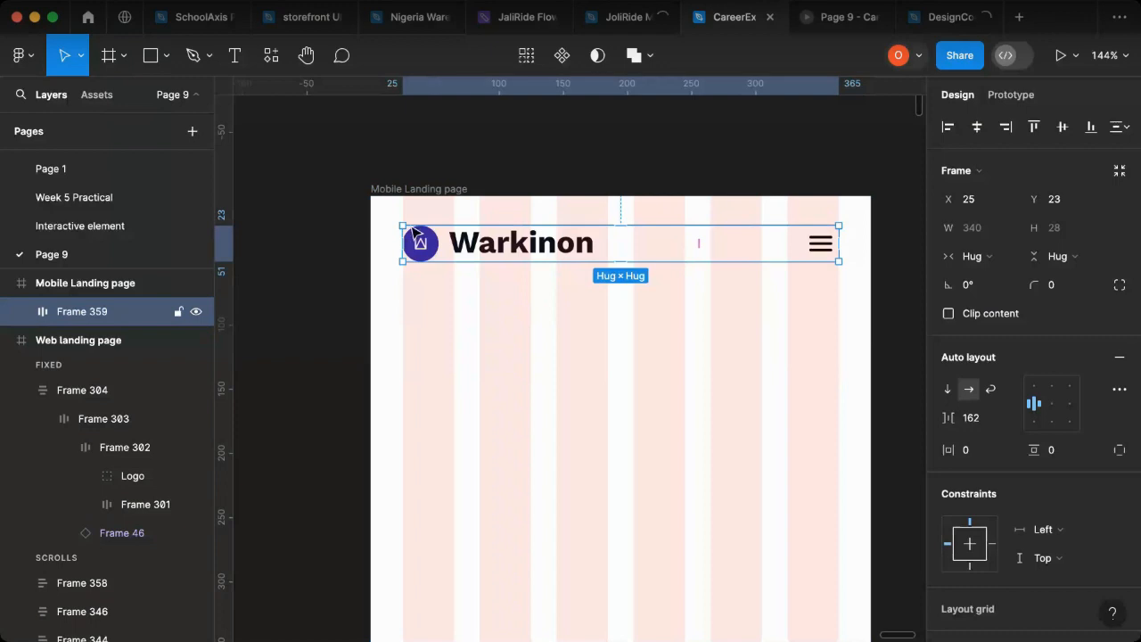
Step: Wrap the logo and menu row in an outer auto layout frame 390 wide at the page top, with centered contents
key(shift+a)
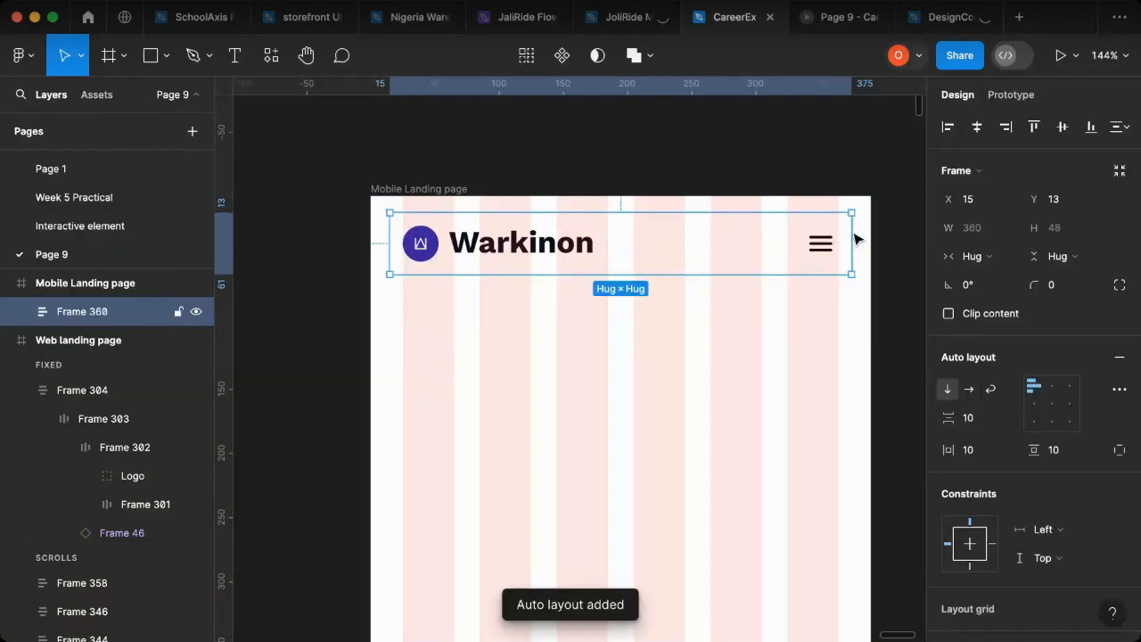
drag(854, 239, 874, 230)
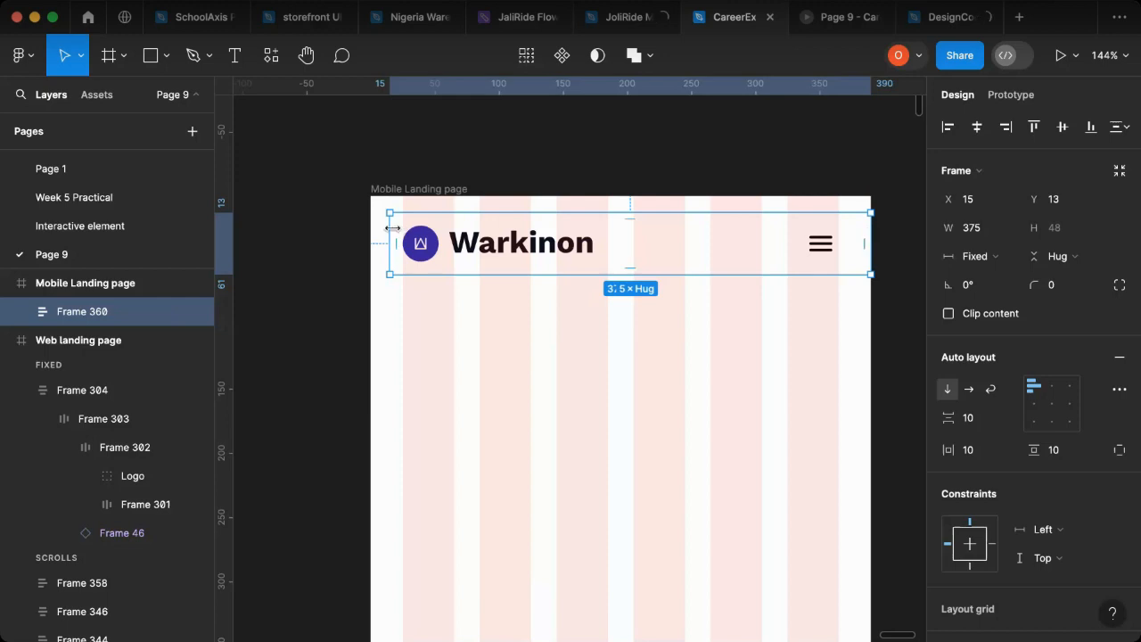
drag(375, 230, 356, 230)
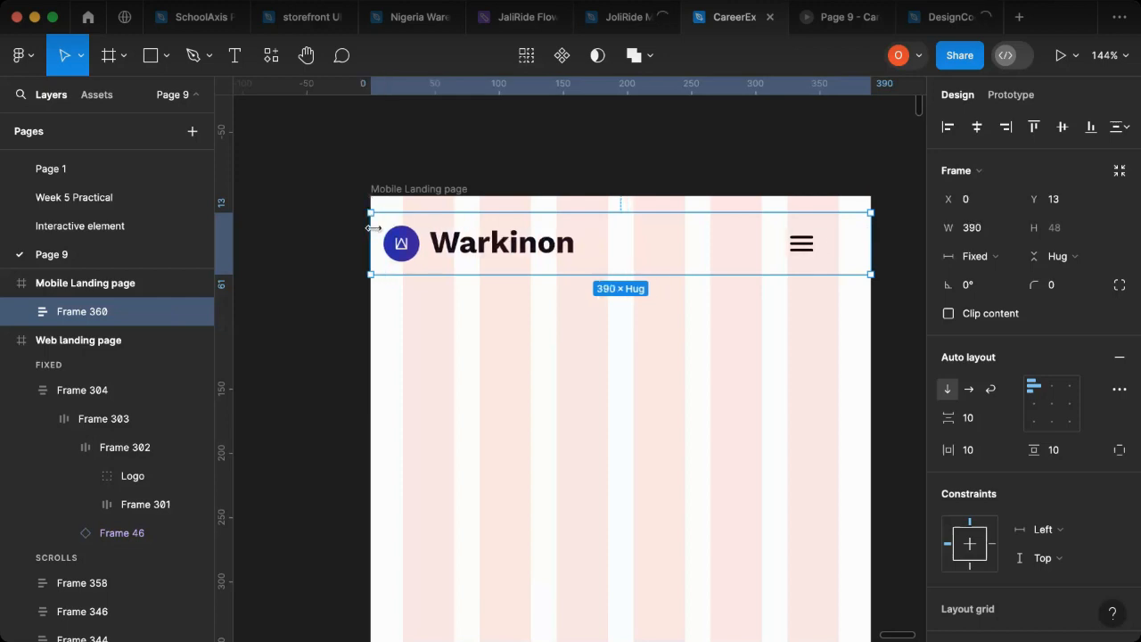
click(1036, 130)
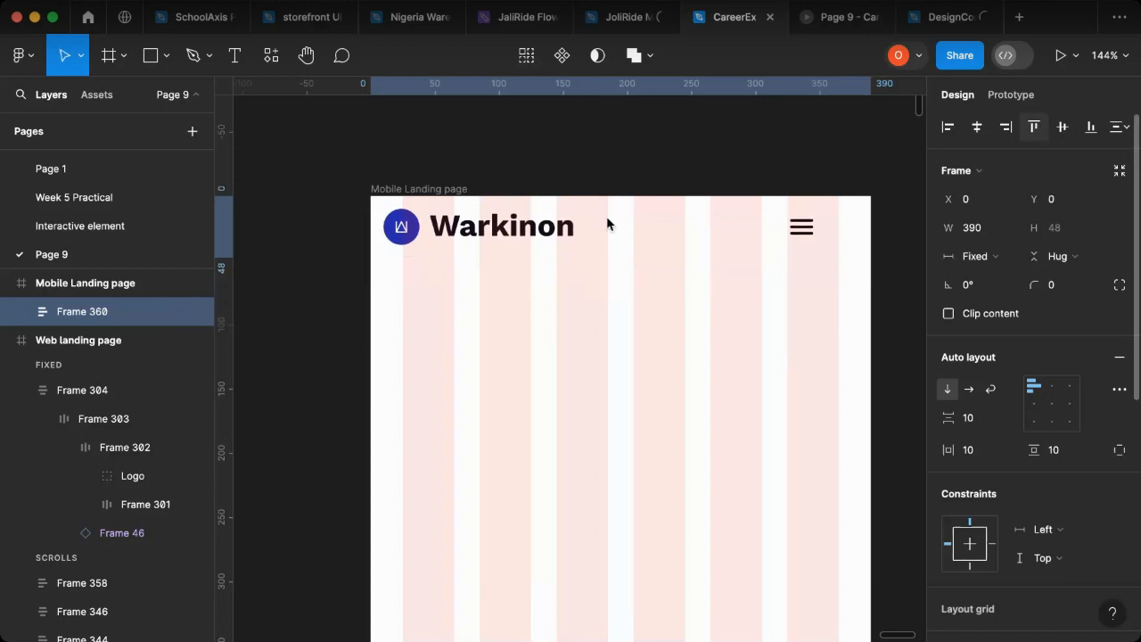
click(1052, 406)
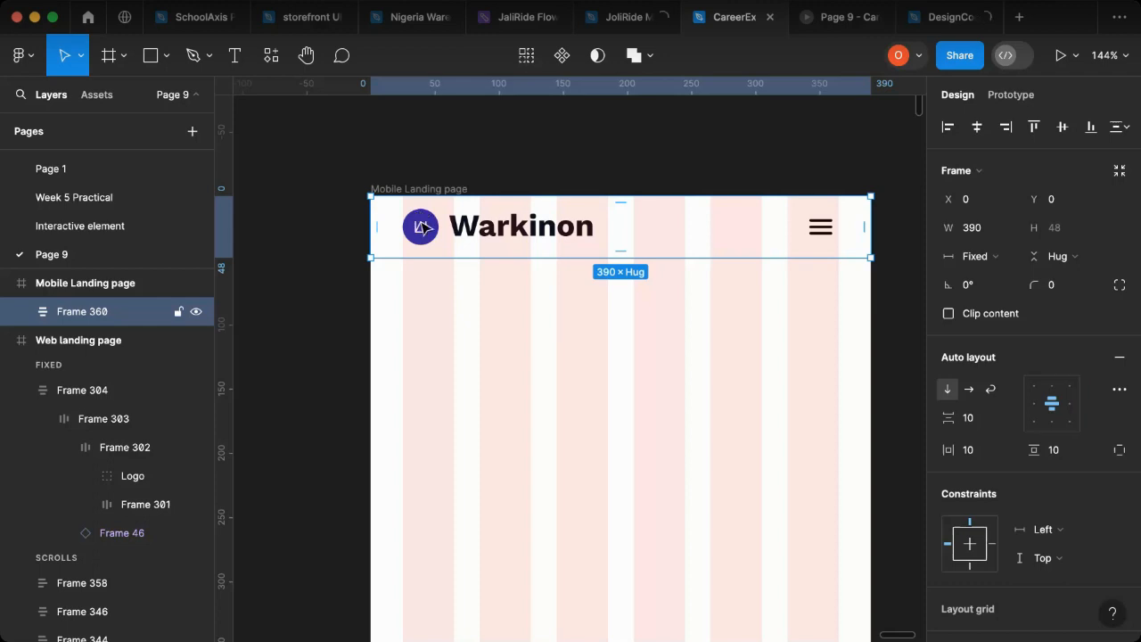
Step: Move the header frame down to Y 40 in the Mobile Landing page and deselect it
key(shift+Down)
key(shift+Down)
key(shift+Down)
key(shift+Down)
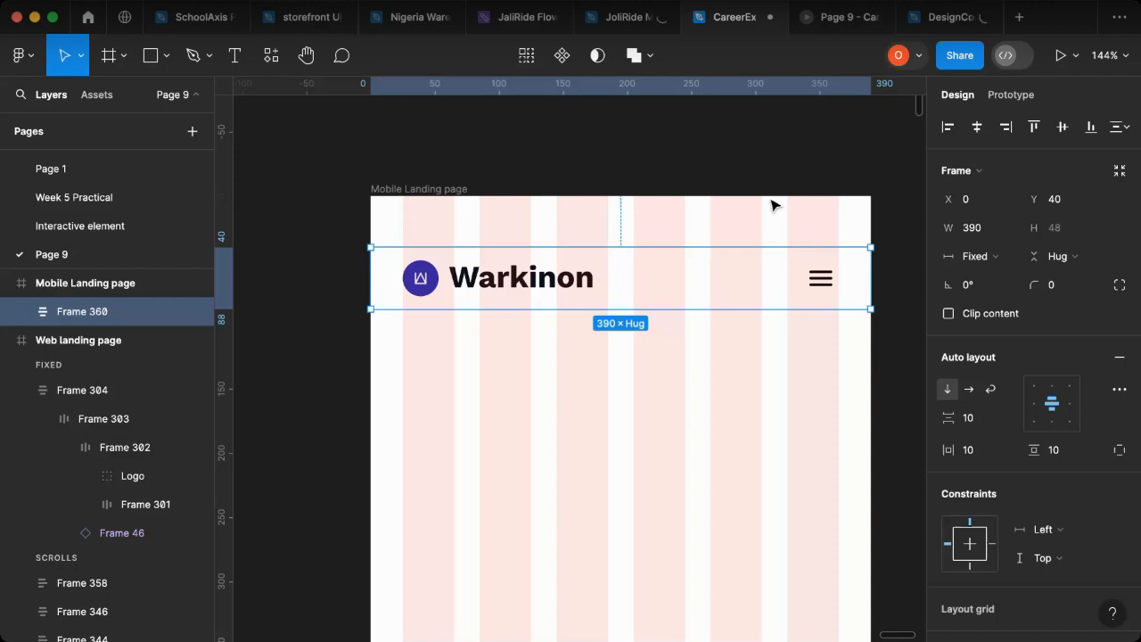
click(892, 153)
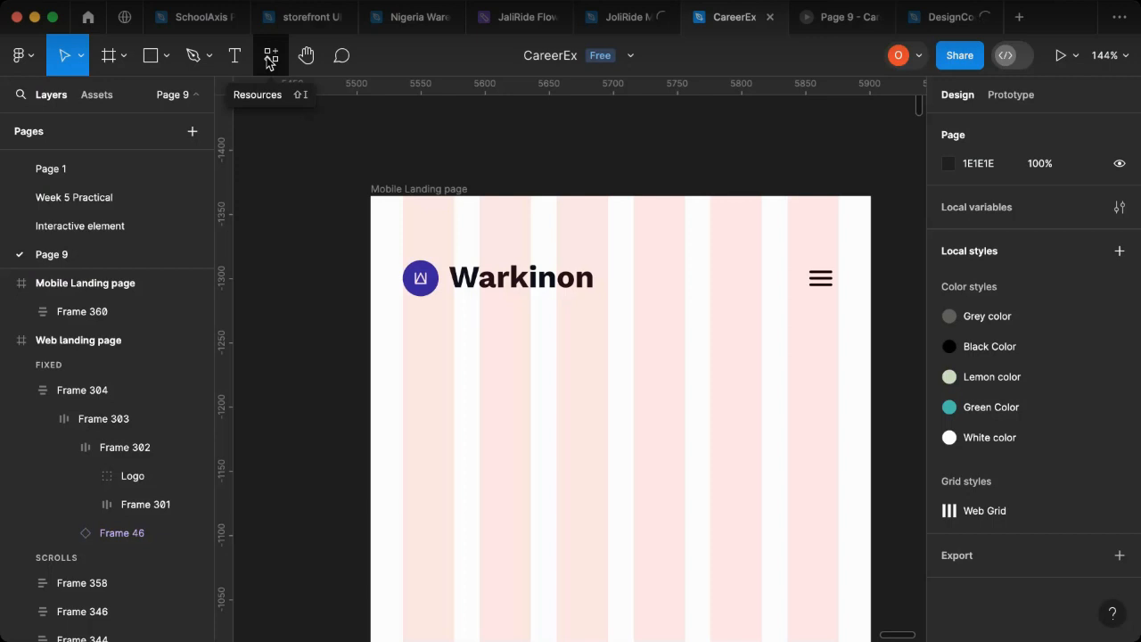
click(271, 57)
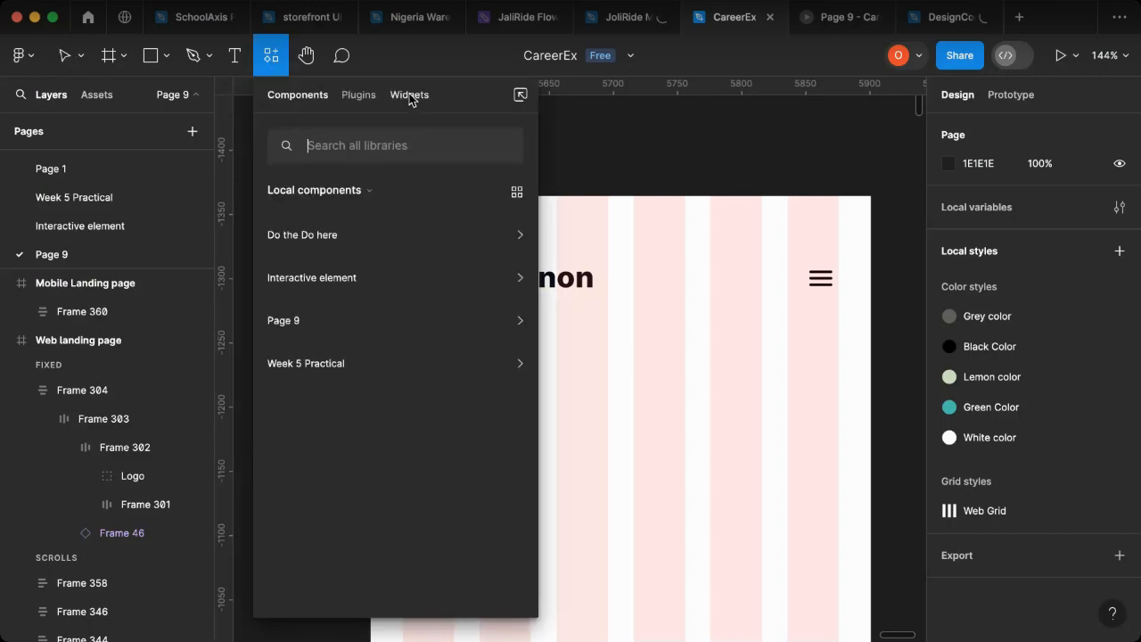
key(Escape)
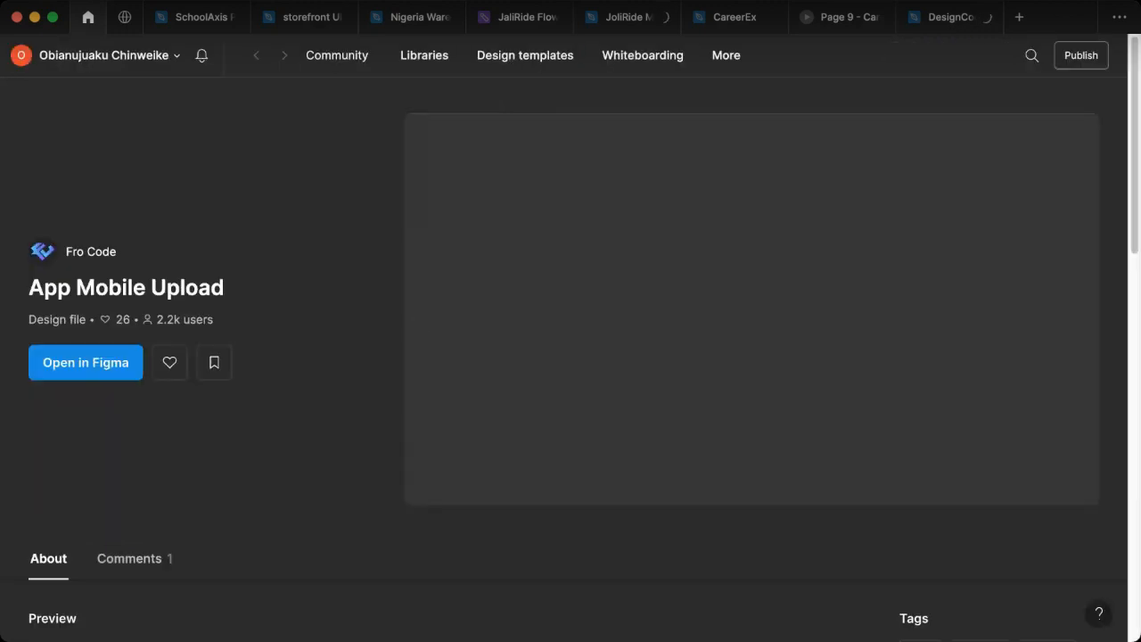
click(105, 62)
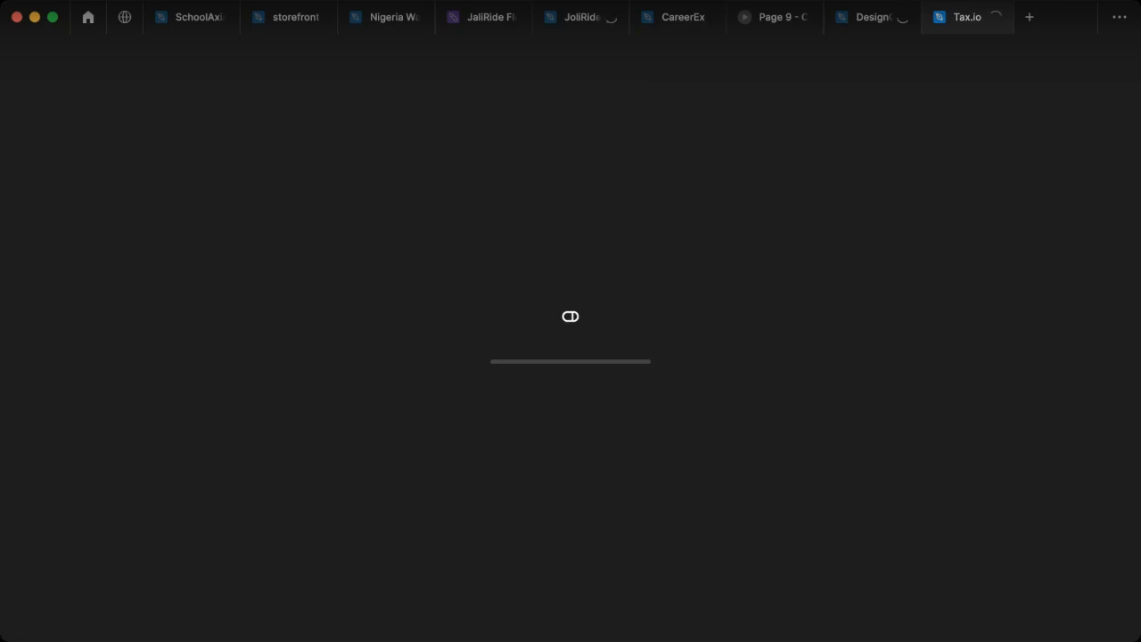
click(86, 25)
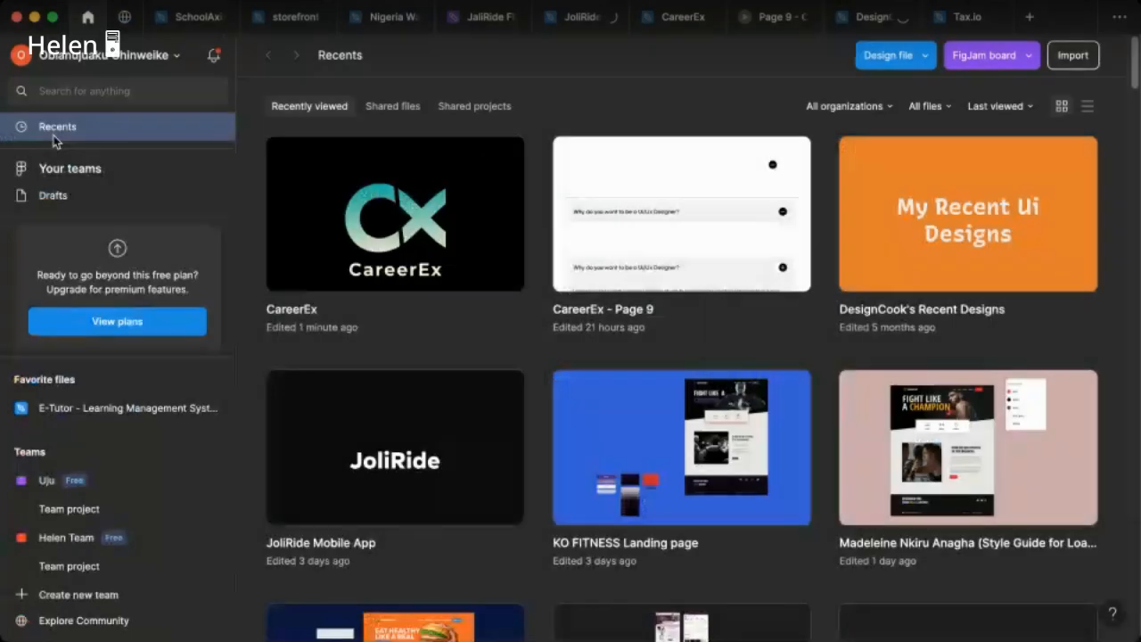
Step: Search the Figma Community for "status bar" and open the "Bars — Fully customizable iOS and ..." file
click(124, 18)
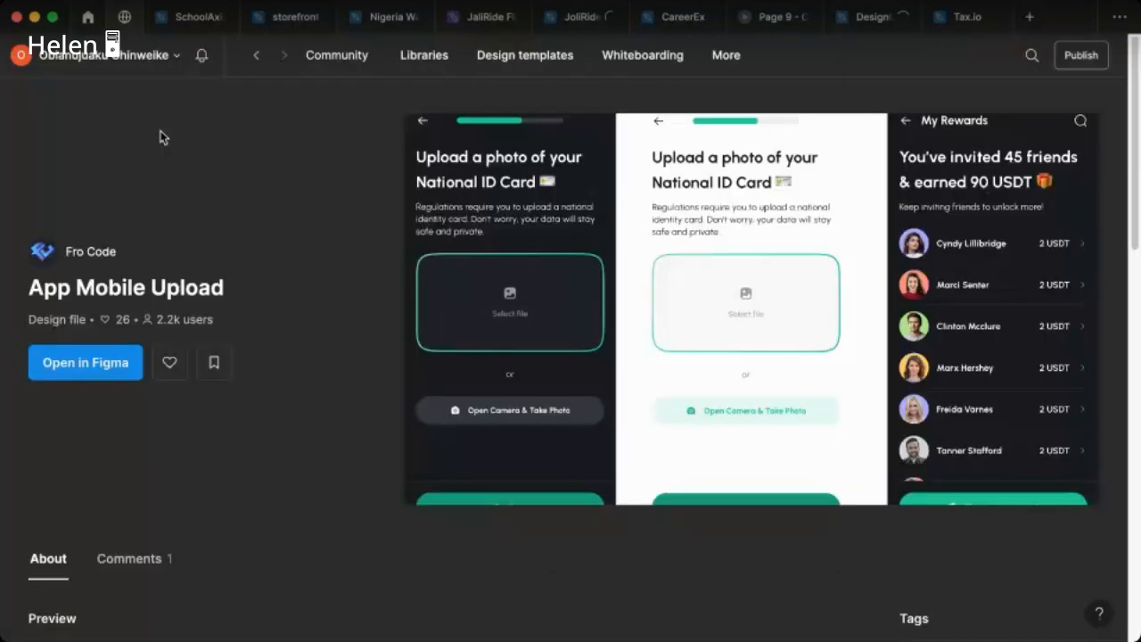
click(336, 65)
click(87, 17)
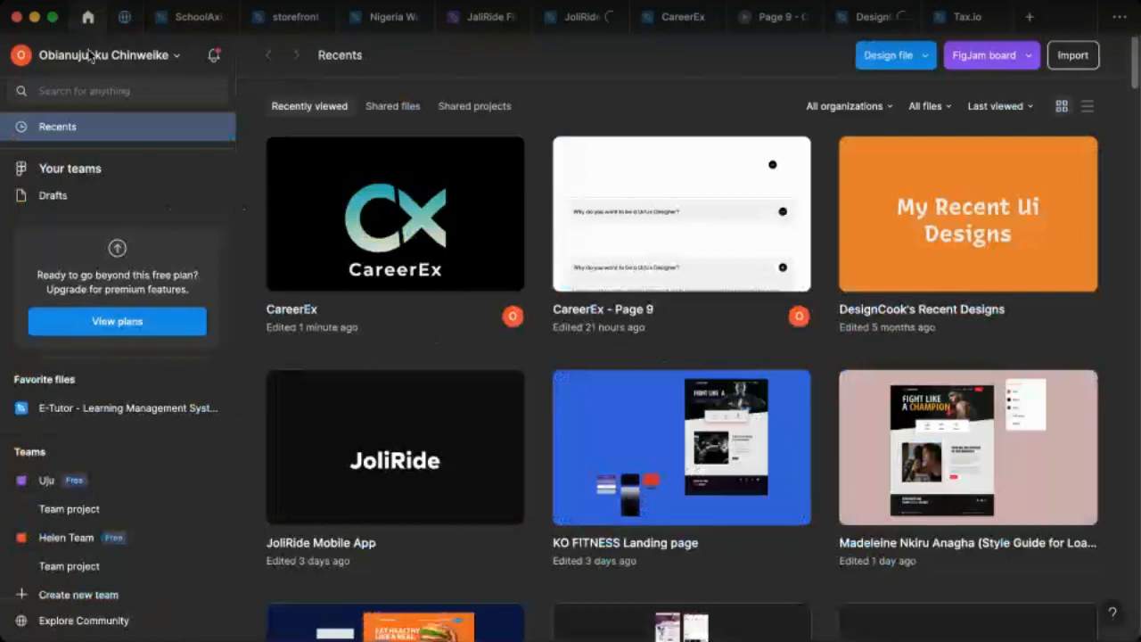
click(122, 20)
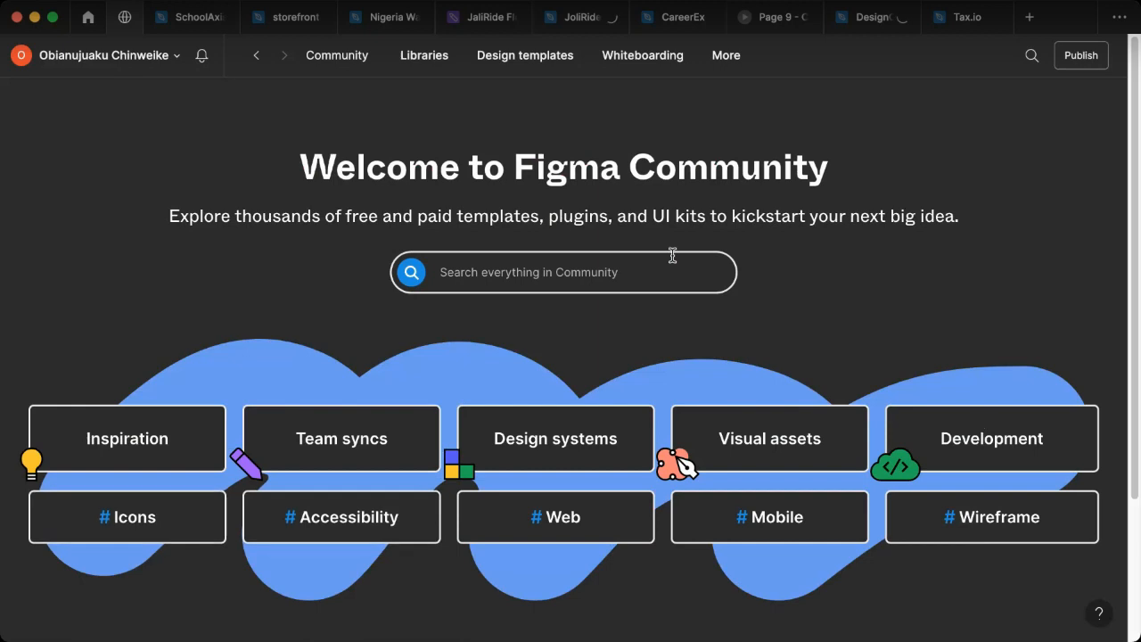
click(477, 275)
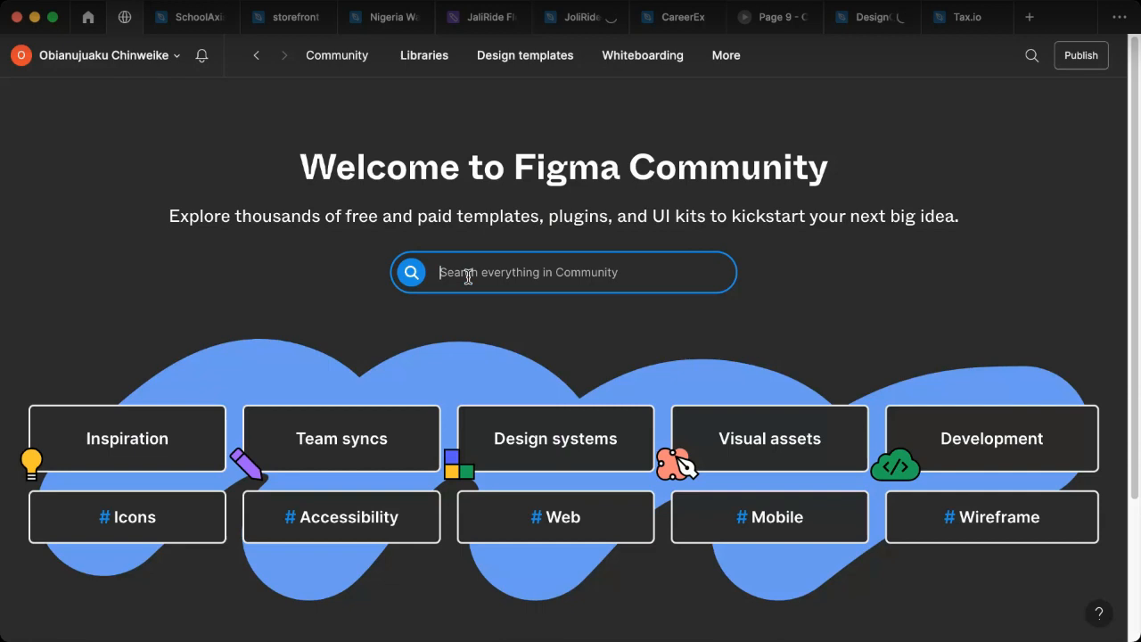
text(st)
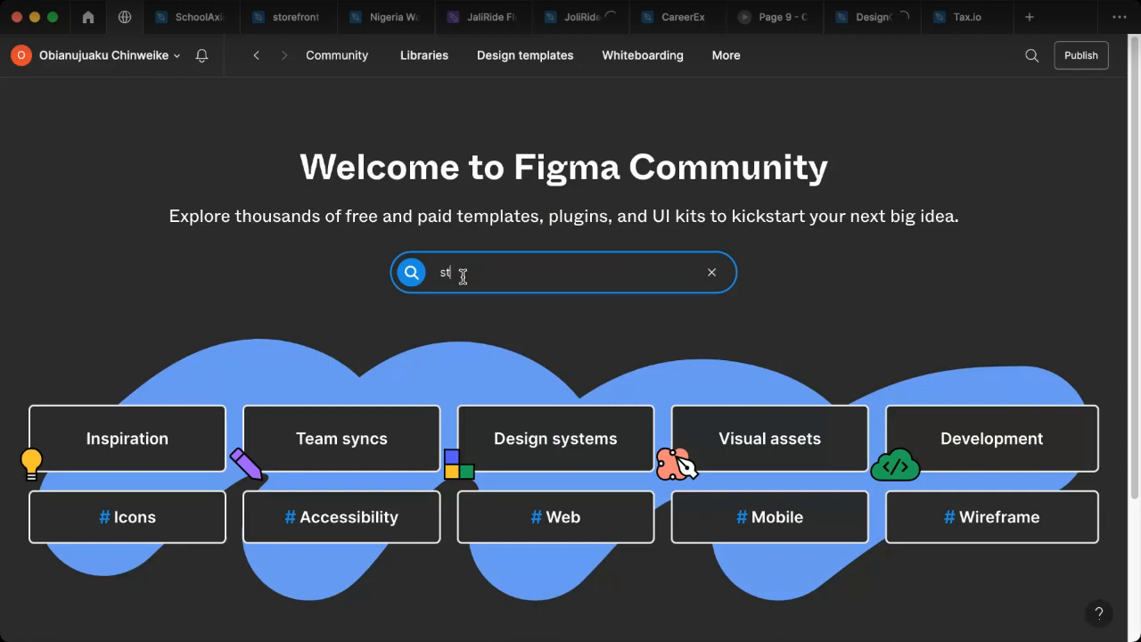
text(atus bar)
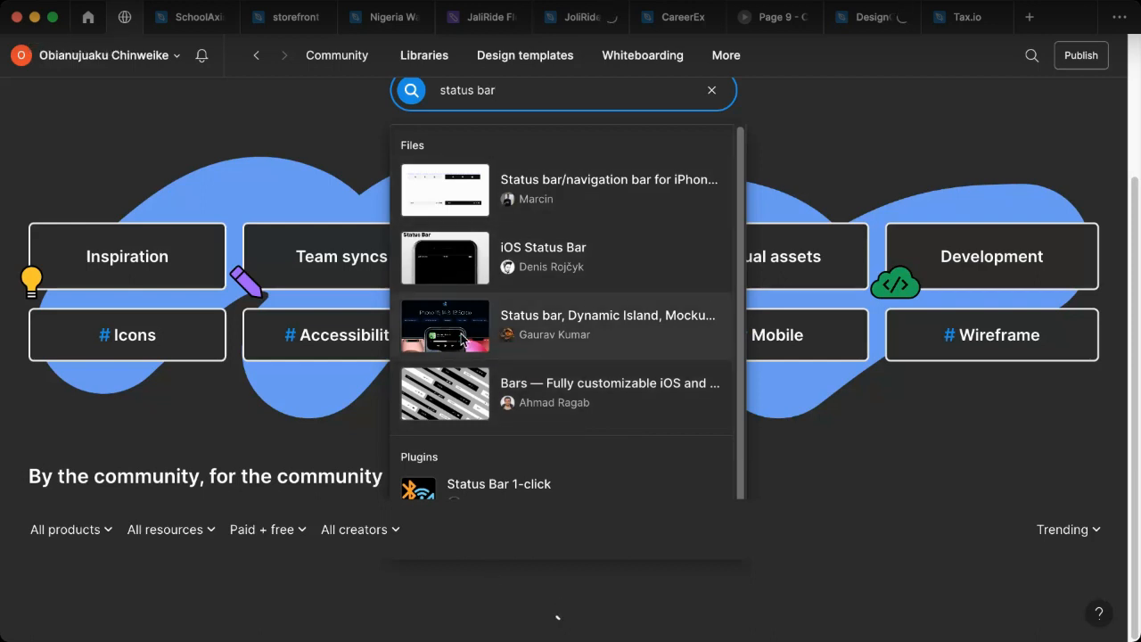
click(467, 407)
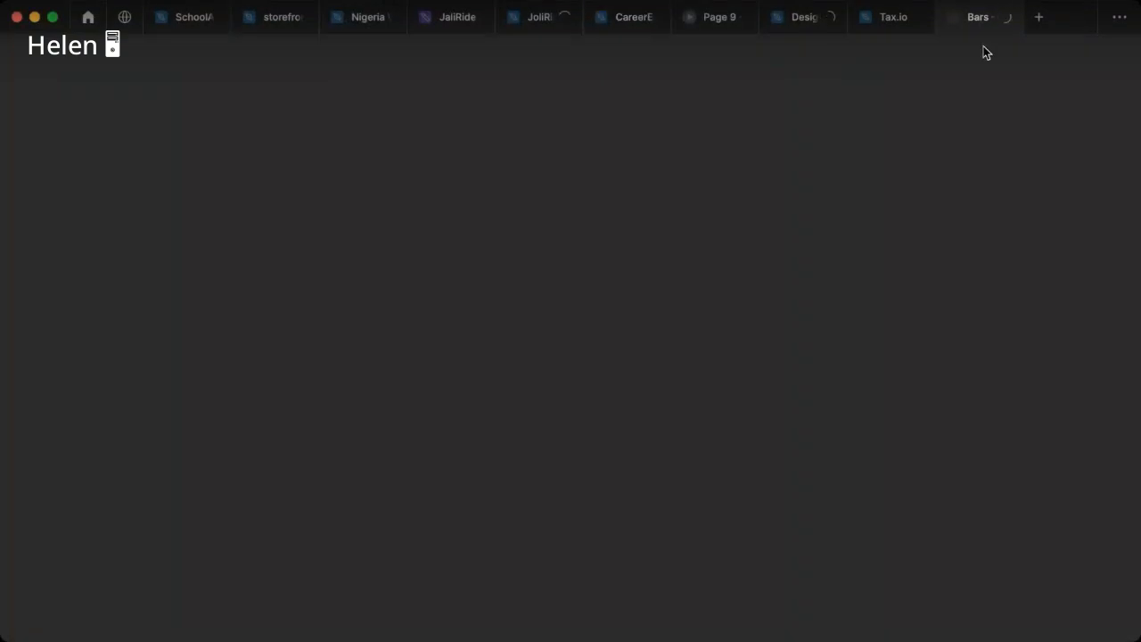
Step: Return to the CareerEx file and close the Tax.io and DesignCook files
click(624, 19)
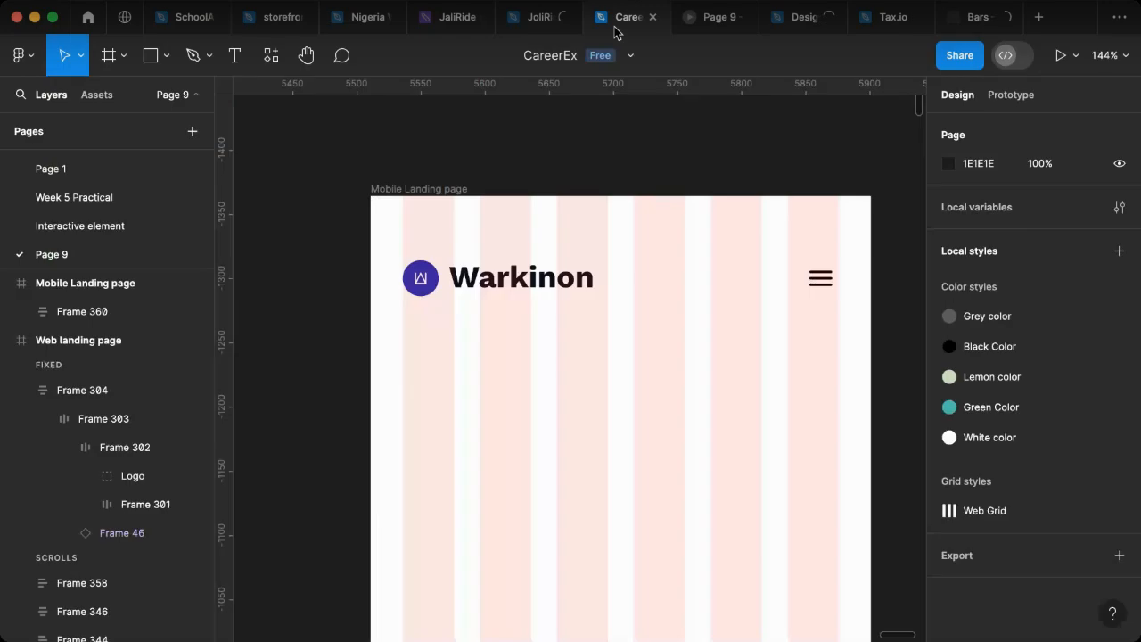
click(793, 277)
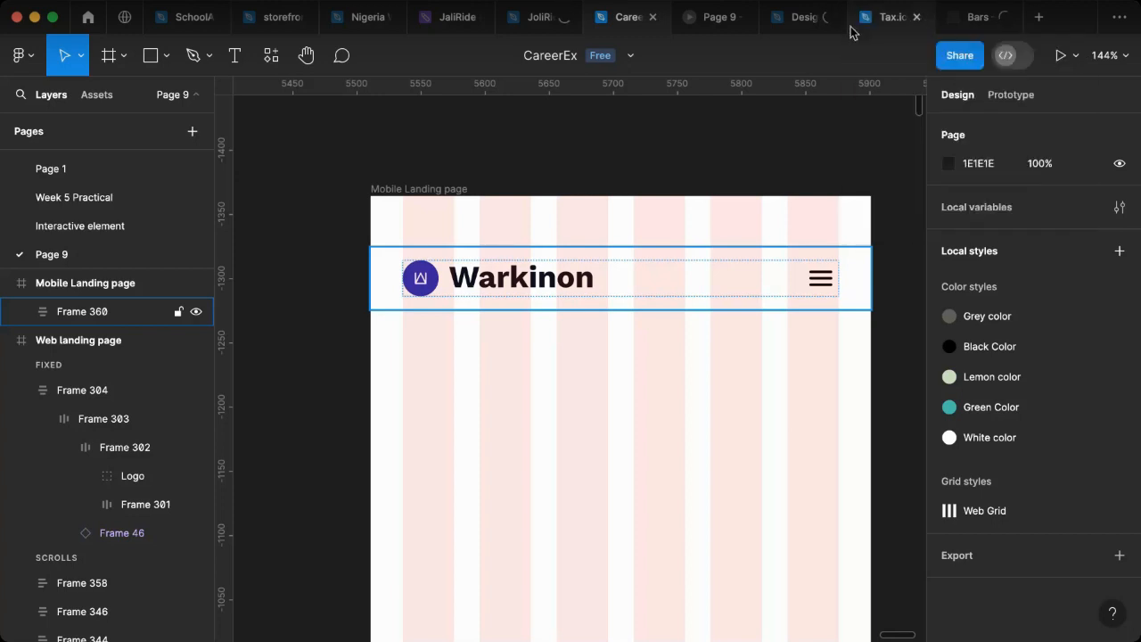
click(915, 18)
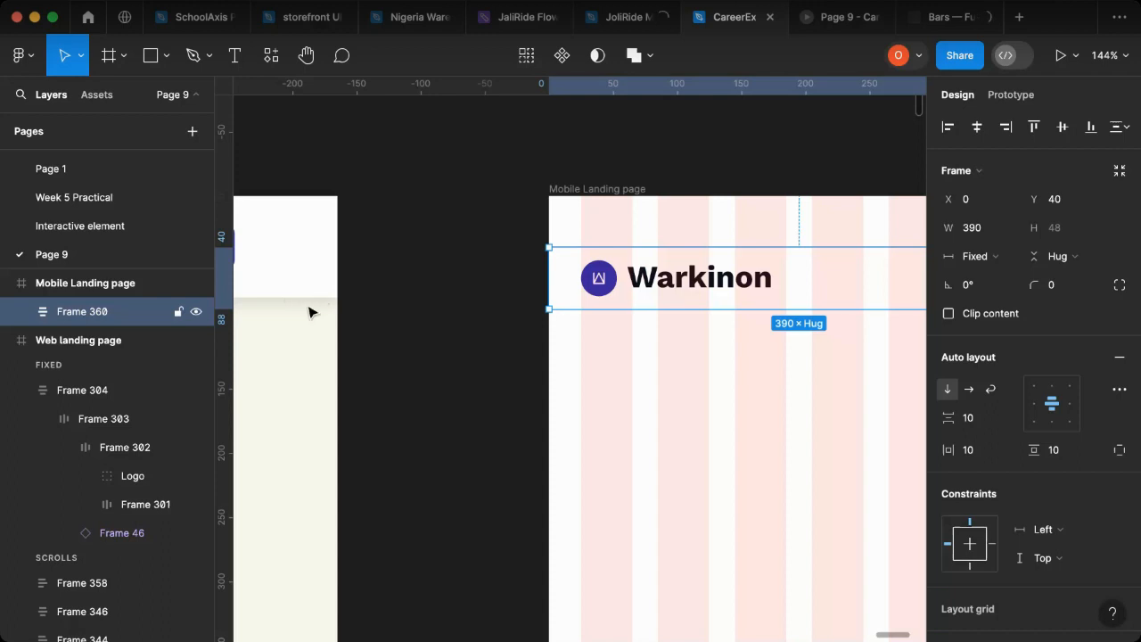
Step: Examine the drop shadow settings of the navigation bar frame in the Web landing page
scroll(308, 312, left, 2)
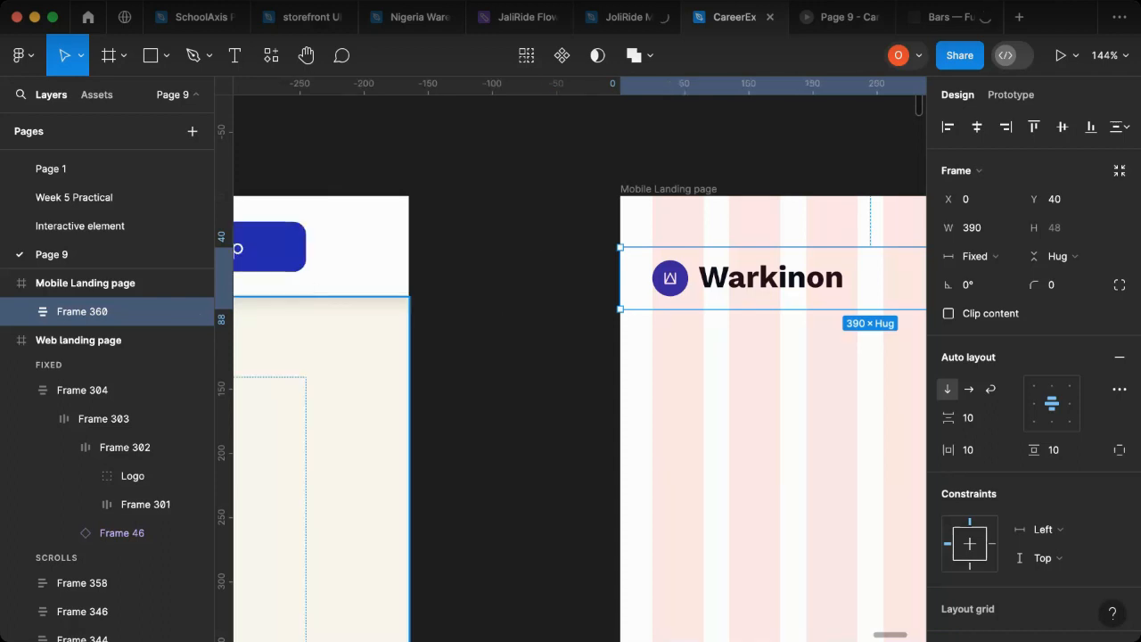
scroll(566, 413, left, 6)
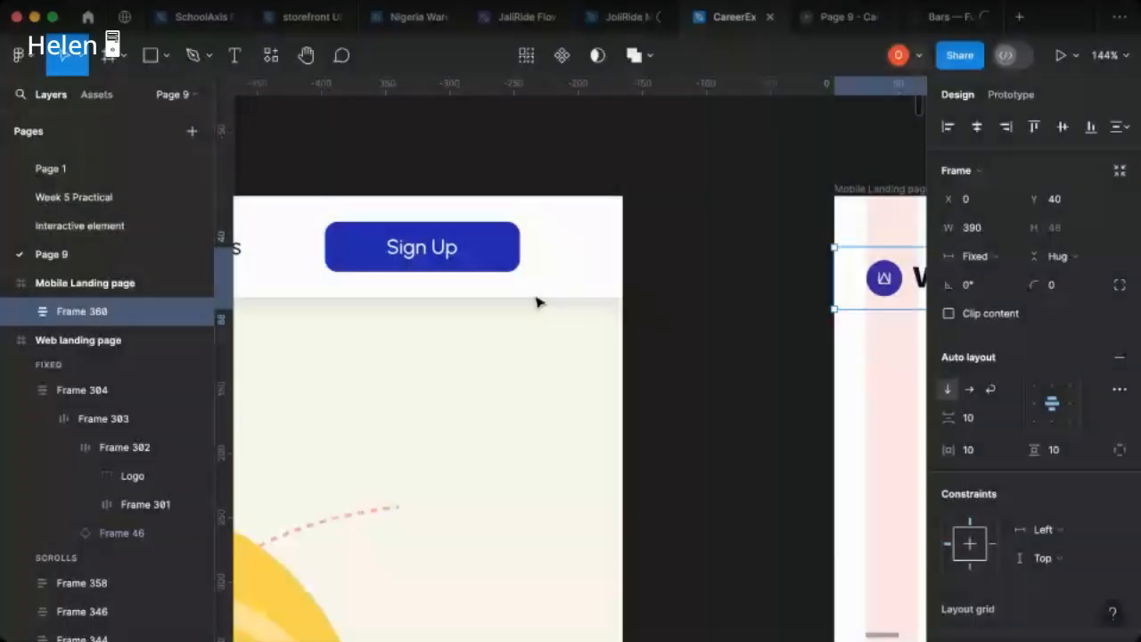
scroll(537, 300, left, 5)
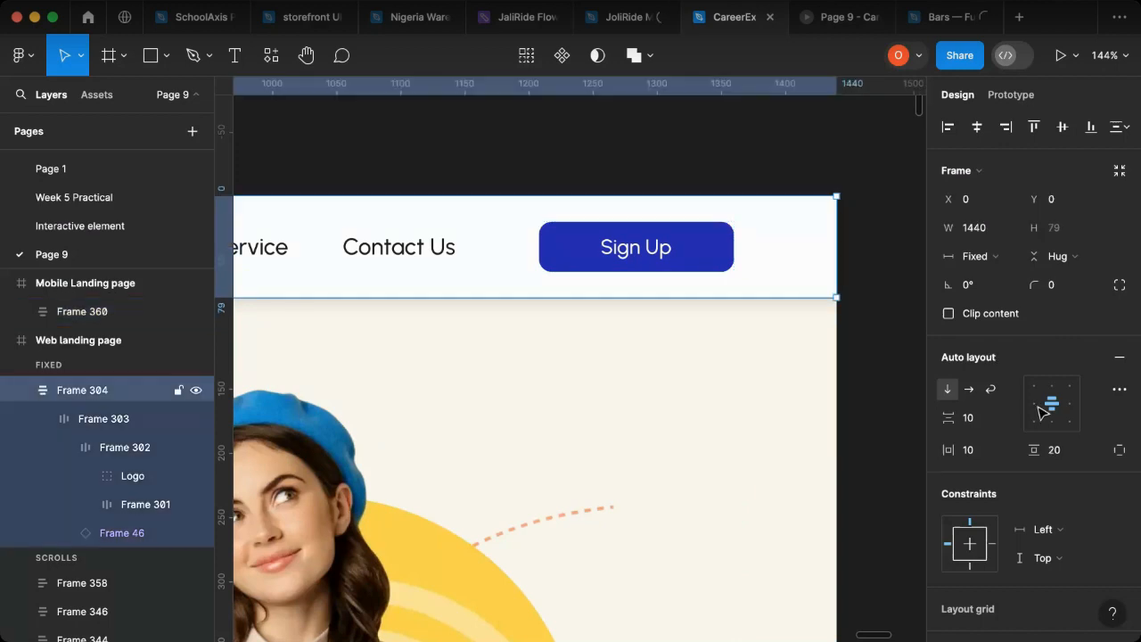
scroll(1034, 416, down, 5)
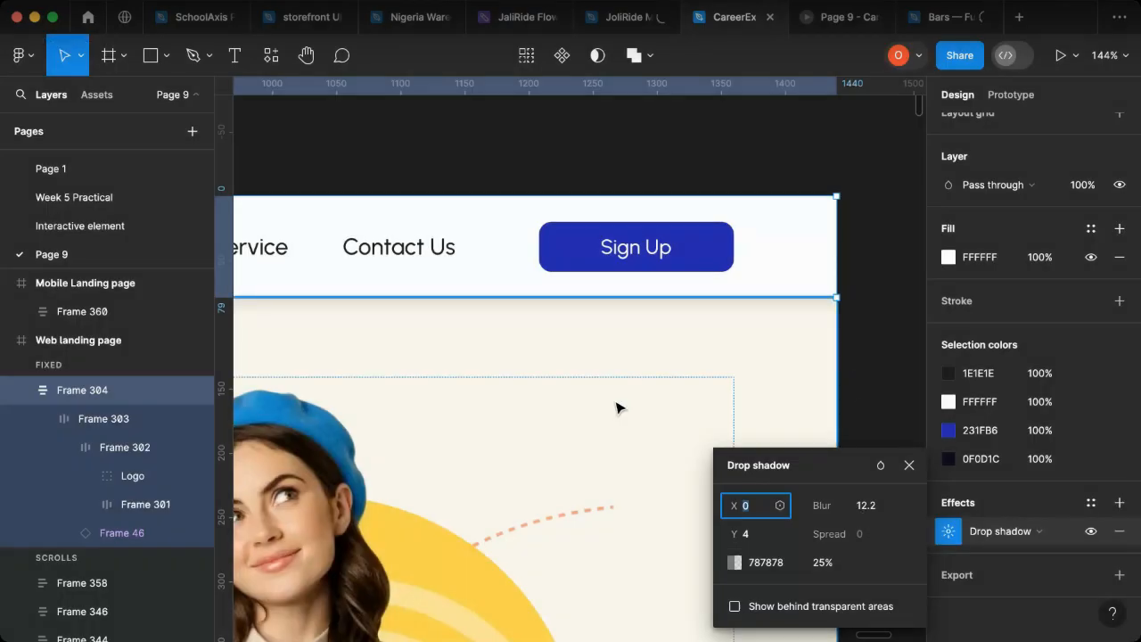
click(909, 466)
click(906, 468)
Step: Add a drop shadow and a white FFFFFF fill to the mobile header frame
scroll(707, 396, right, 5)
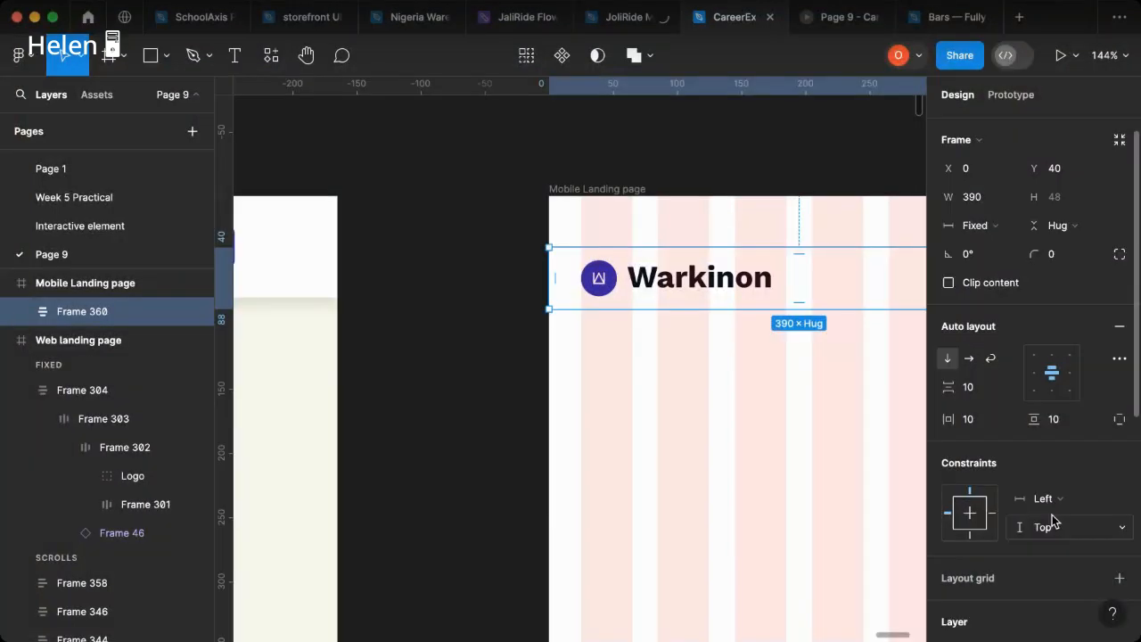
scroll(1017, 473, down, 5)
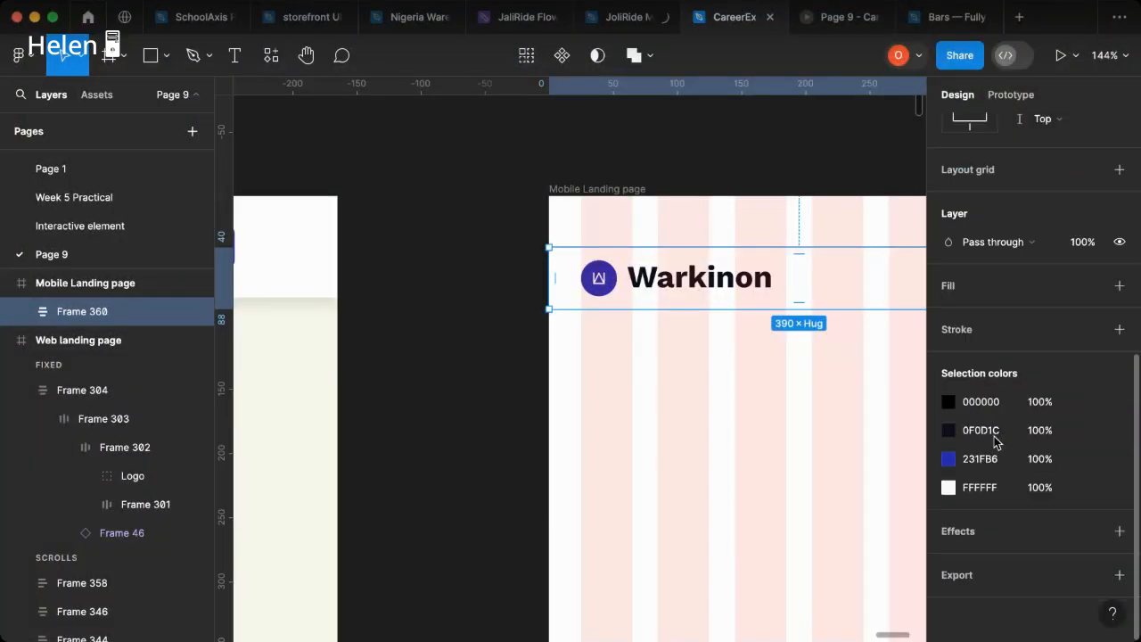
click(1119, 531)
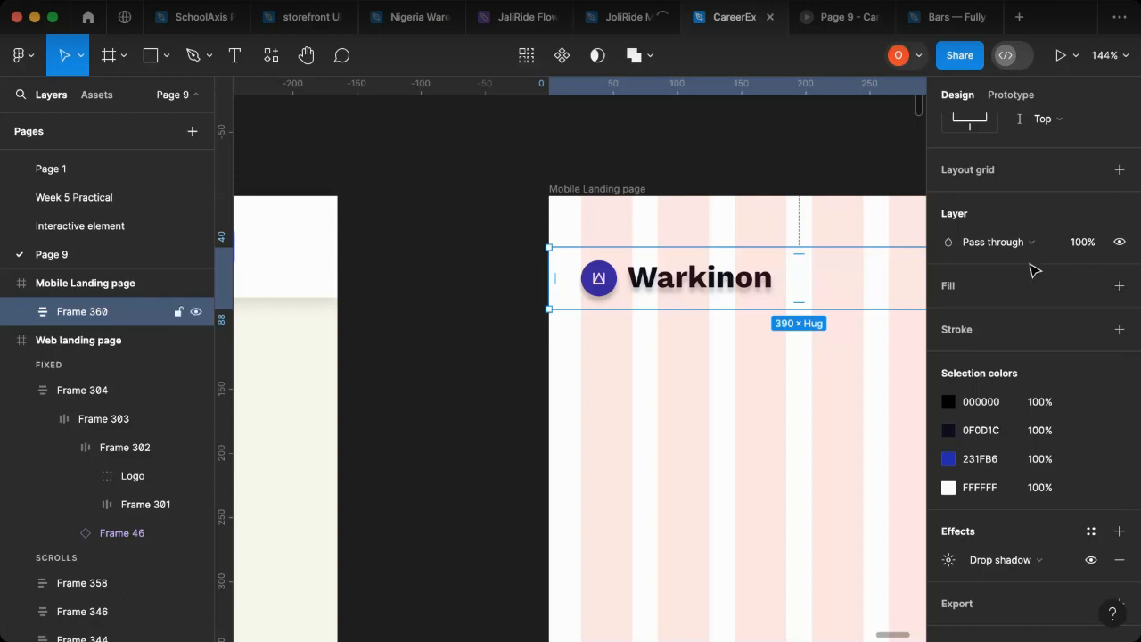
click(1119, 286)
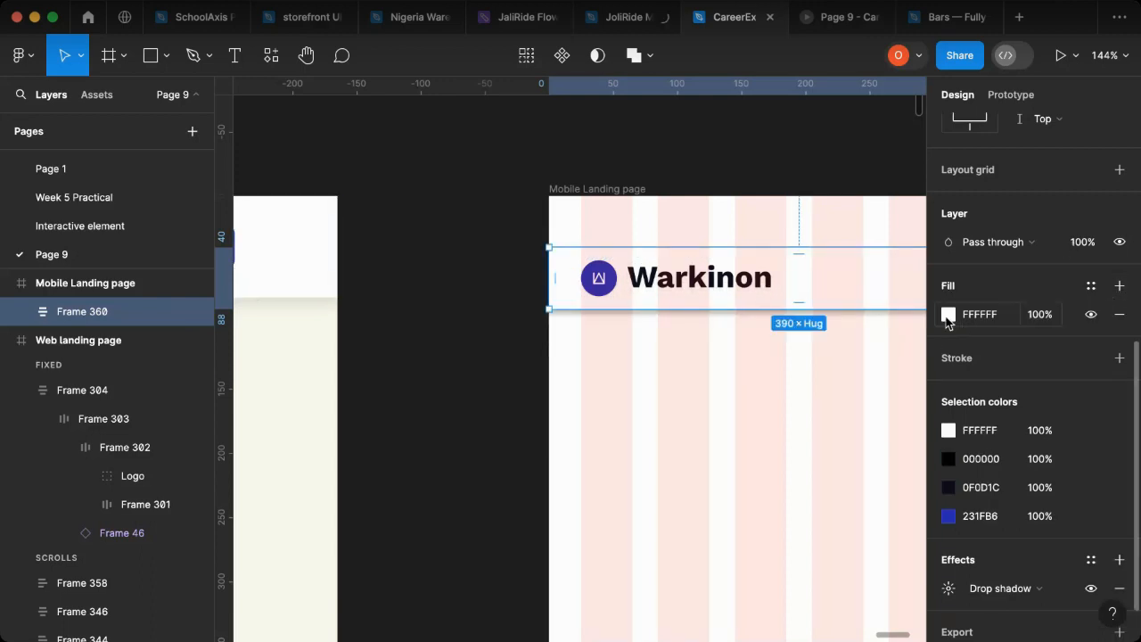
Step: Set the mobile header's drop shadow colour to 787878 and its blur to 12.2
click(949, 588)
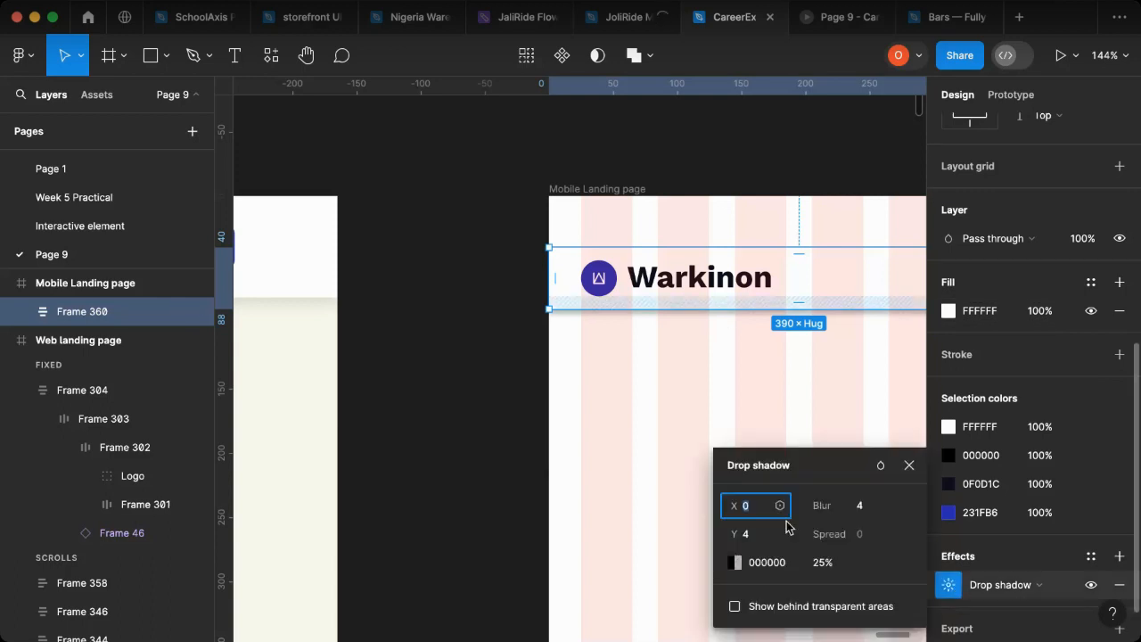
click(790, 574)
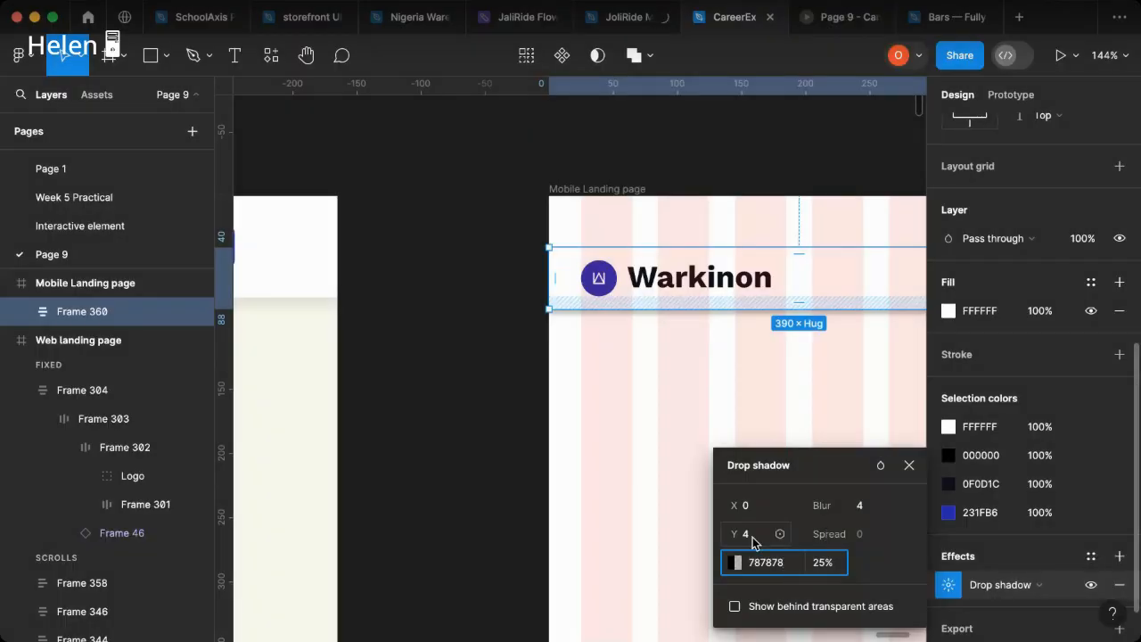
click(863, 508)
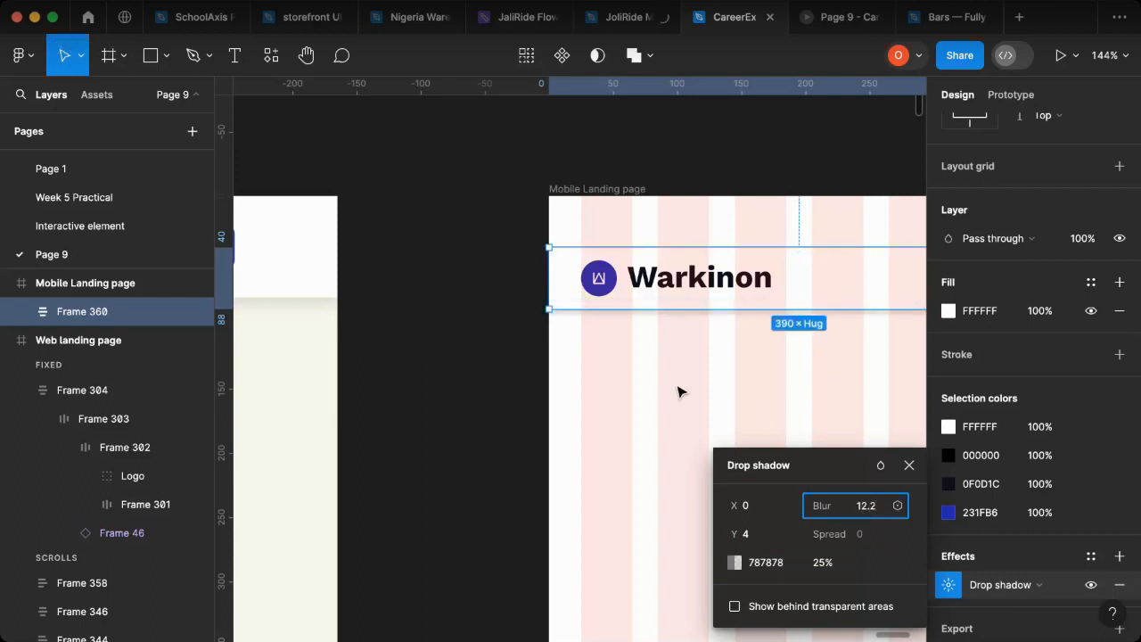
click(907, 468)
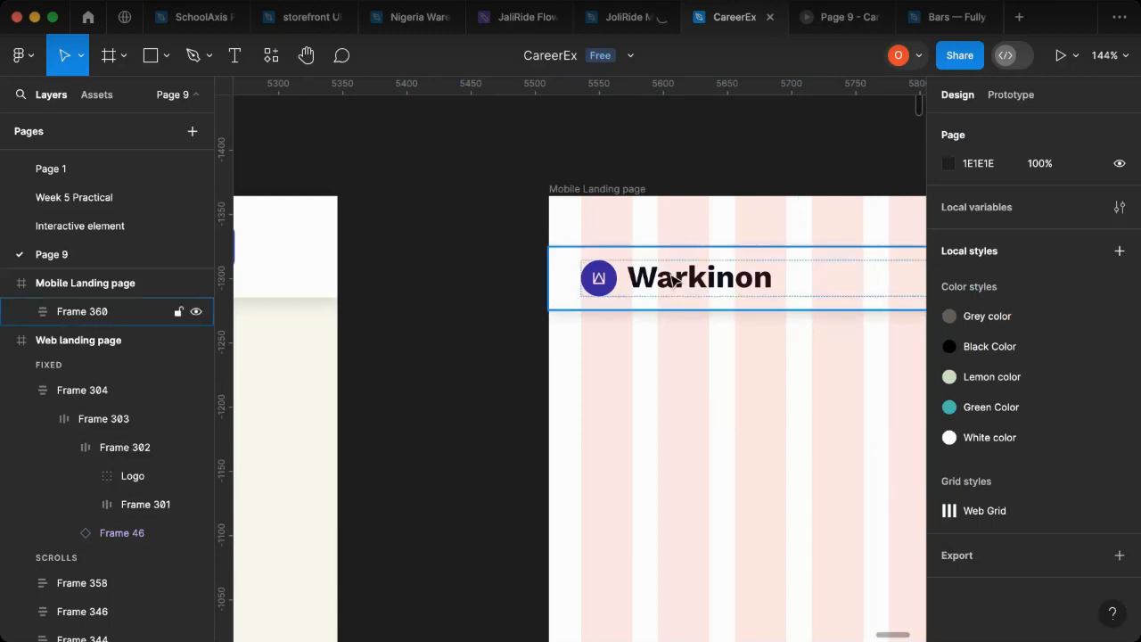
click(565, 297)
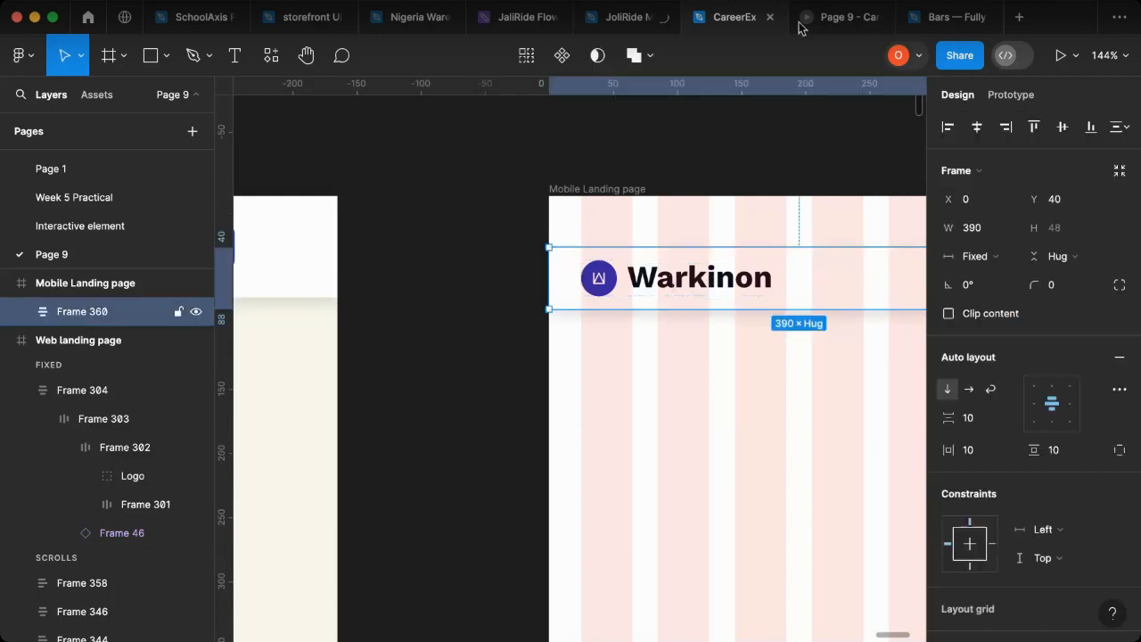
Step: Switch to the Bars status bar file and copy the Light variant of the Status Bar/iOS component
click(923, 22)
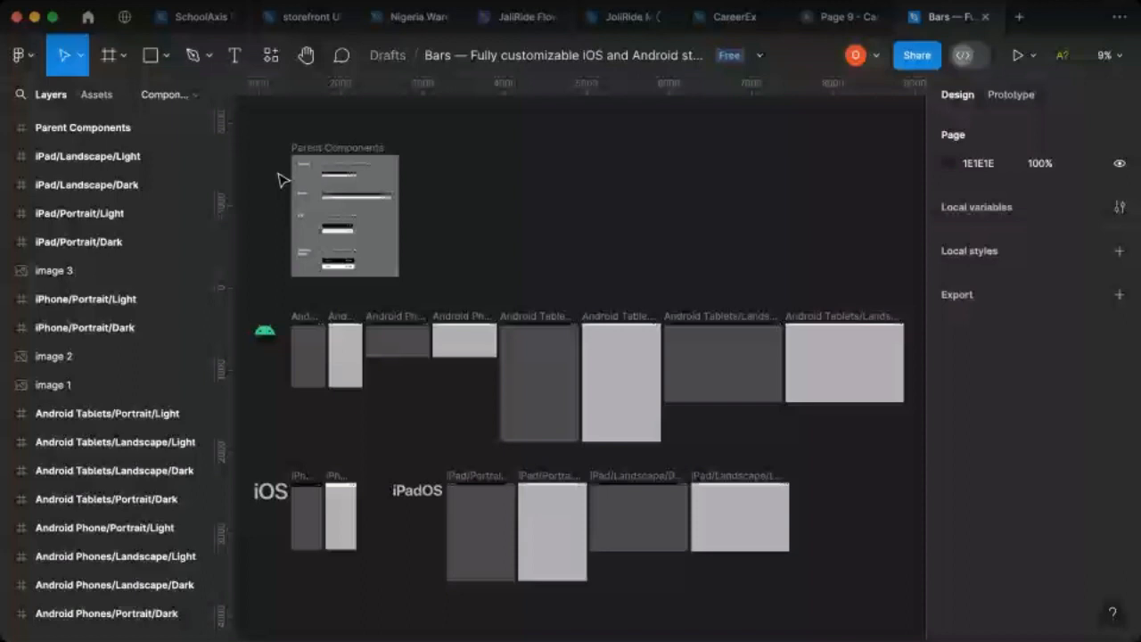
scroll(361, 236, up, 2)
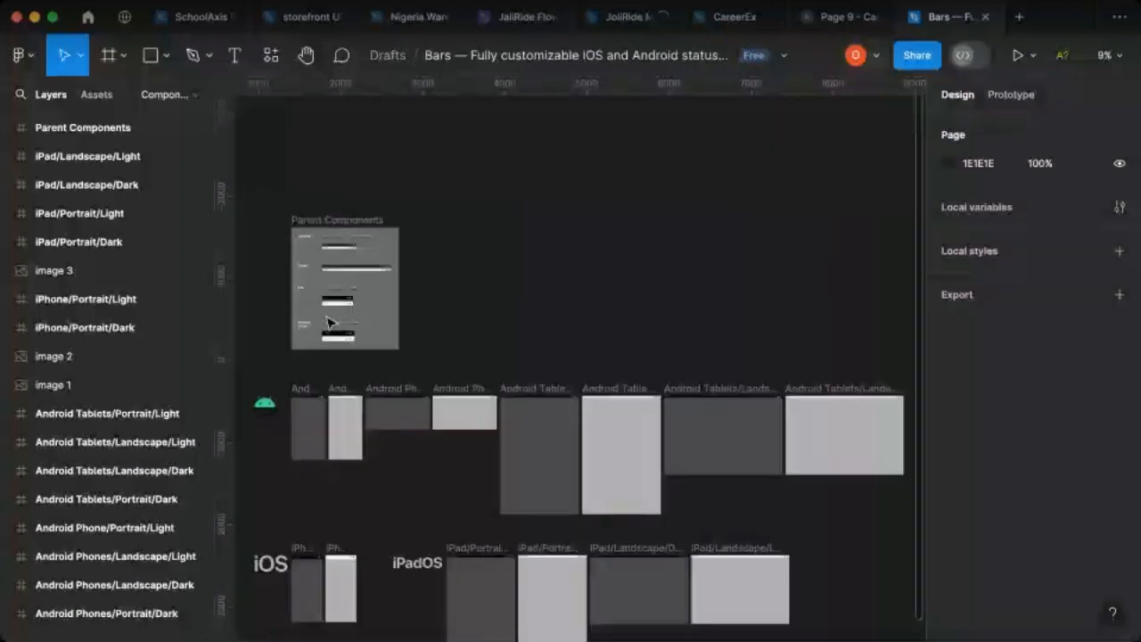
scroll(330, 321, left, 2)
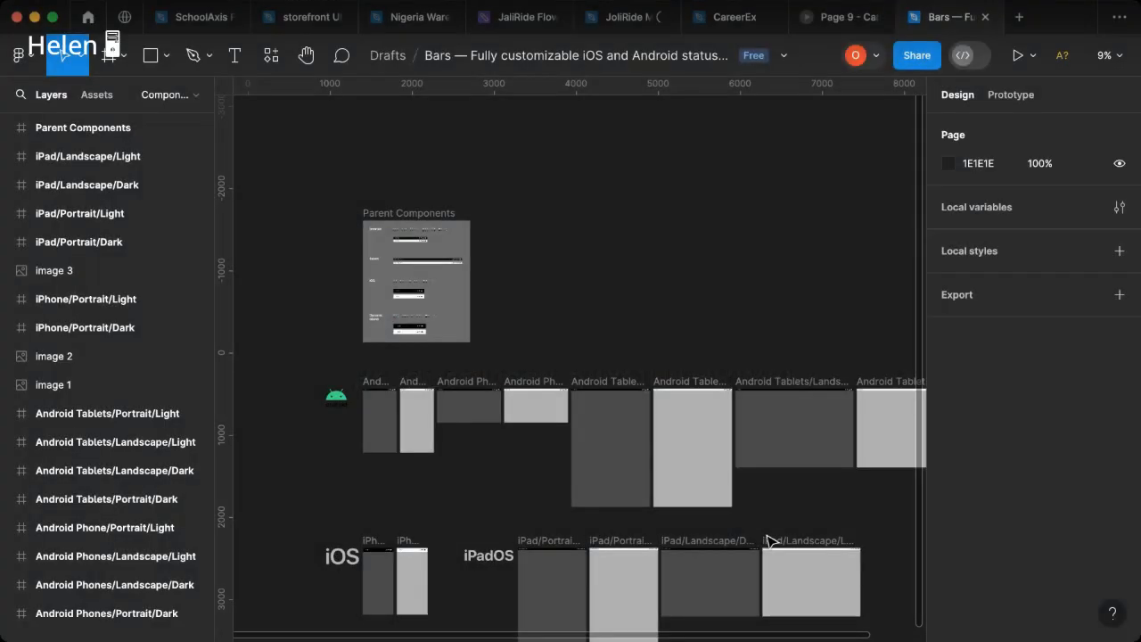
scroll(491, 372, down, 2)
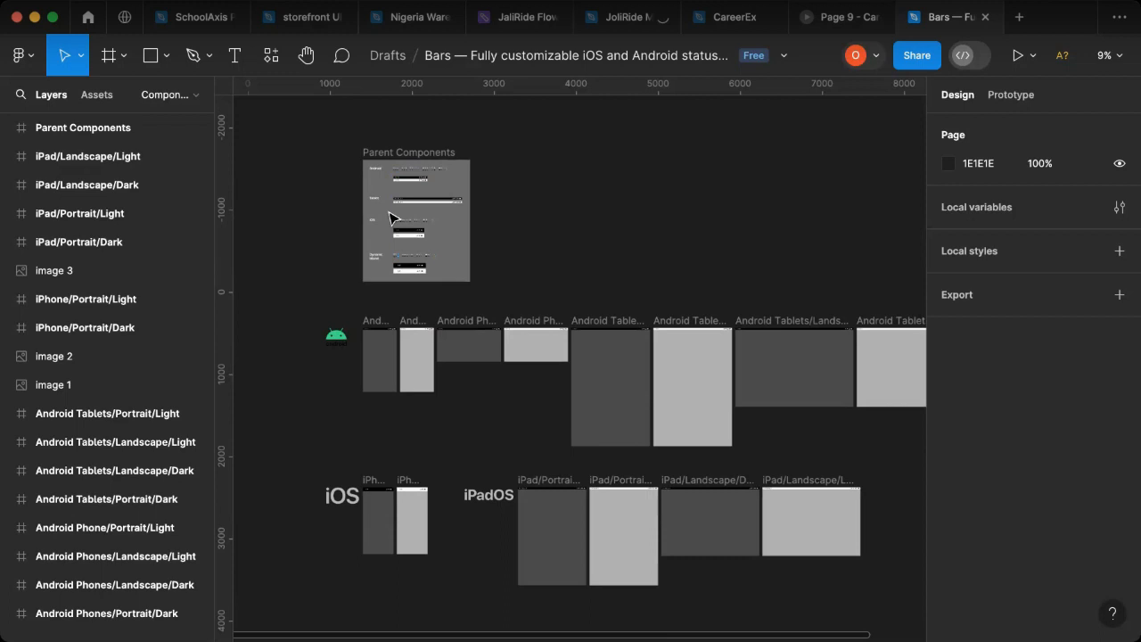
scroll(390, 219, up, 1)
scroll(392, 237, up, 8)
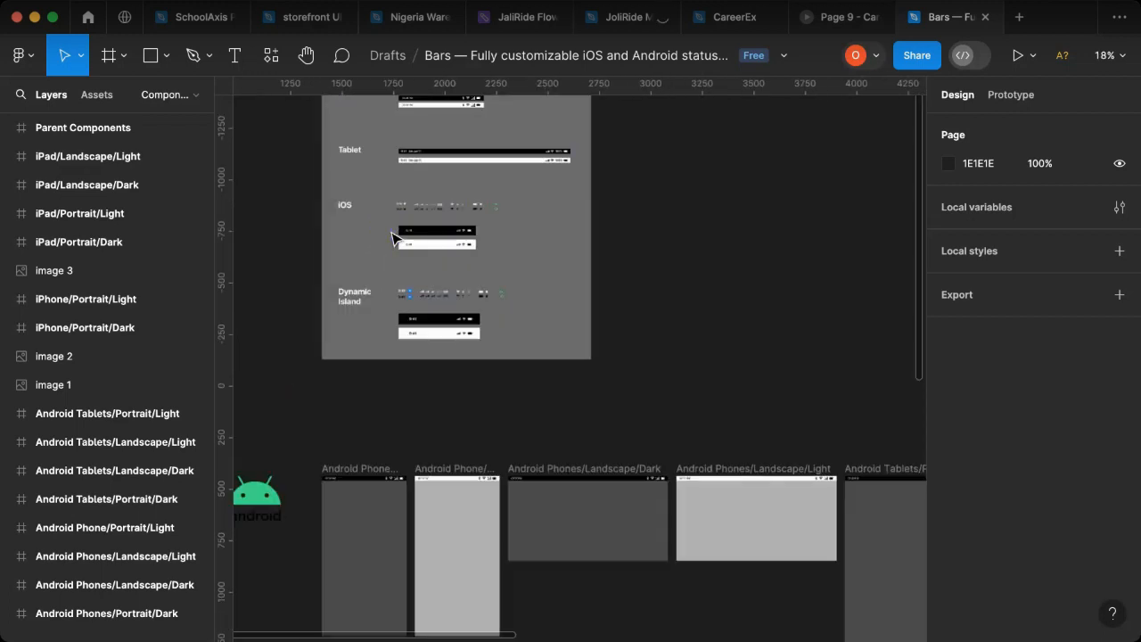
scroll(392, 235, up, 2)
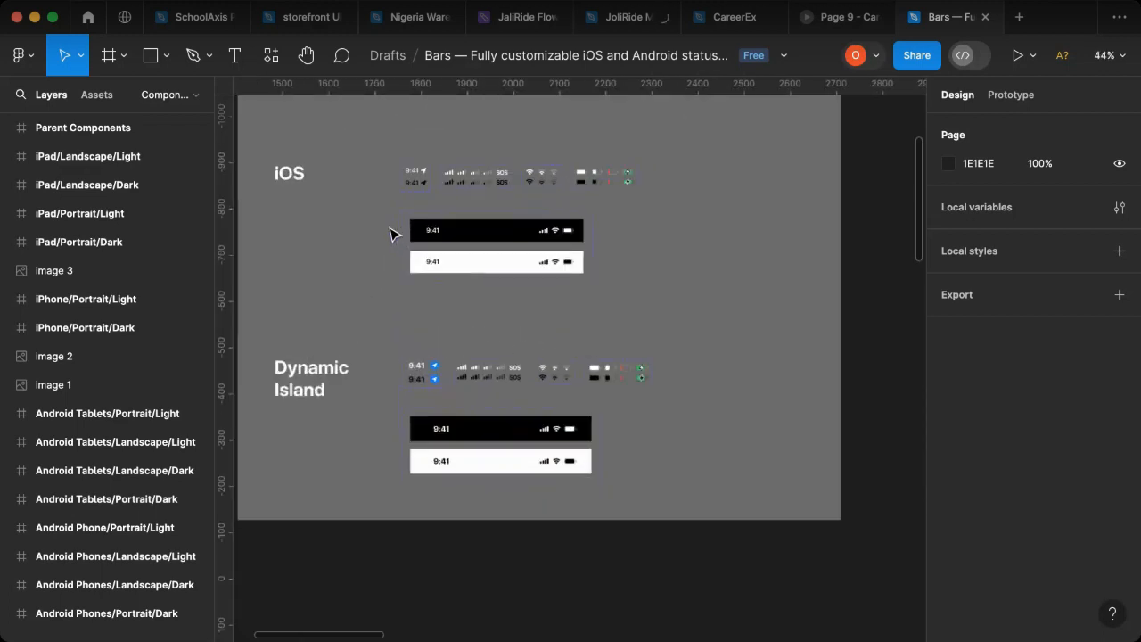
scroll(456, 258, up, 2)
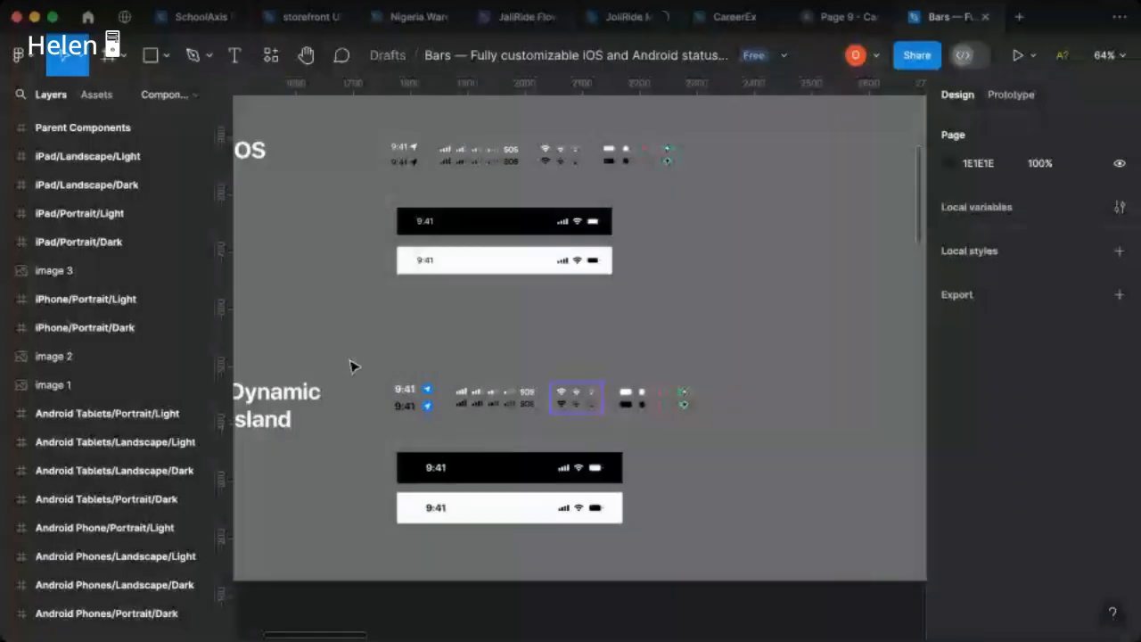
scroll(517, 311, up, 1)
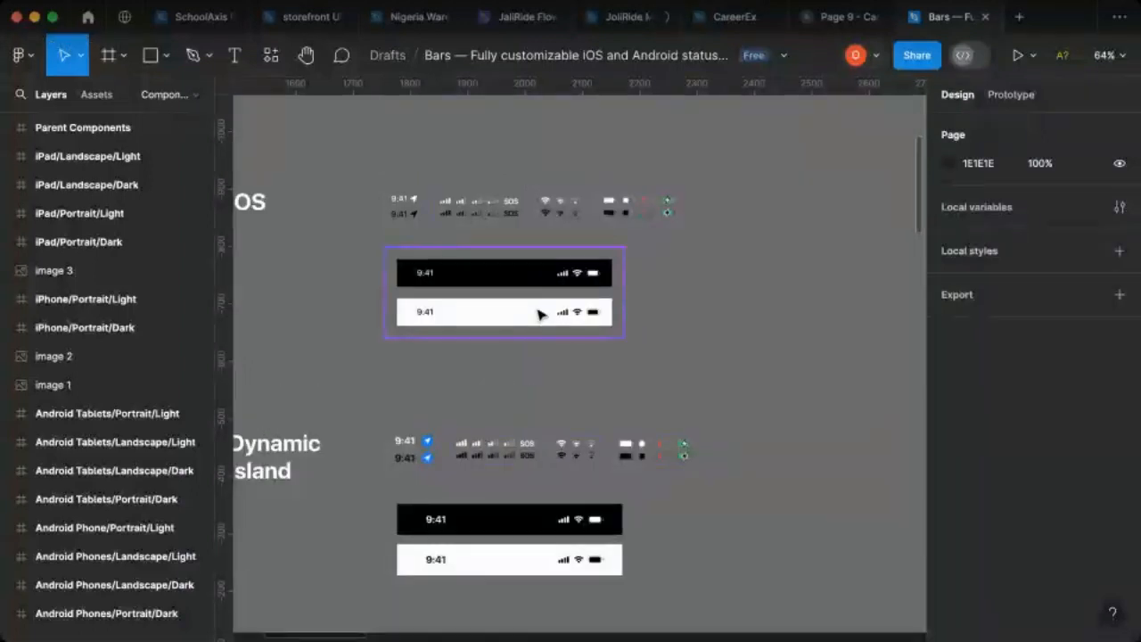
click(519, 318)
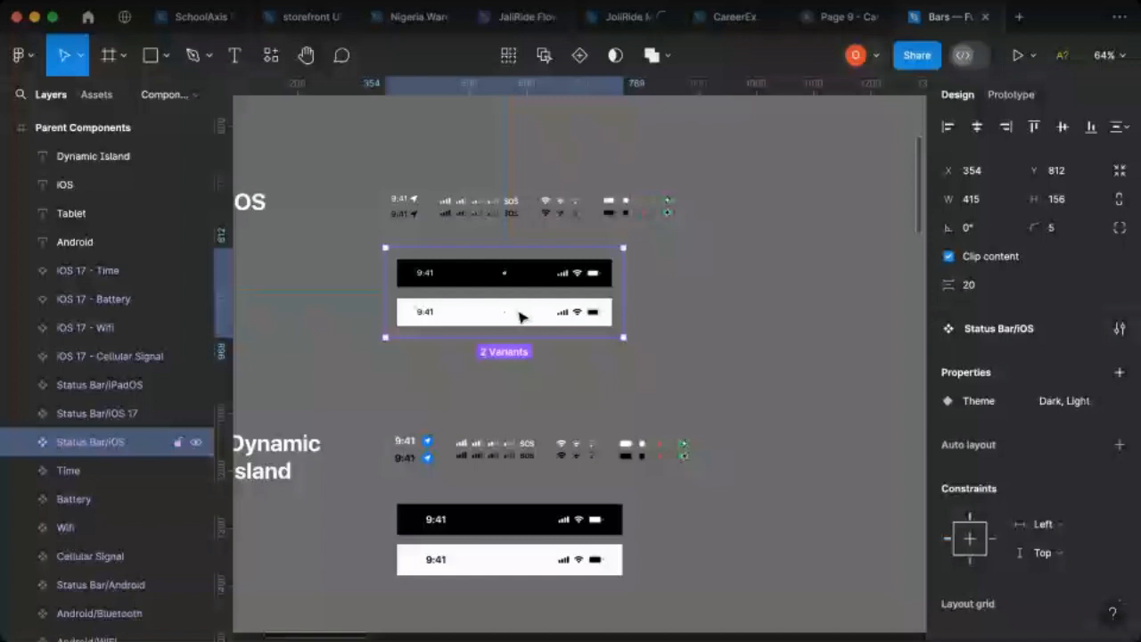
click(521, 315)
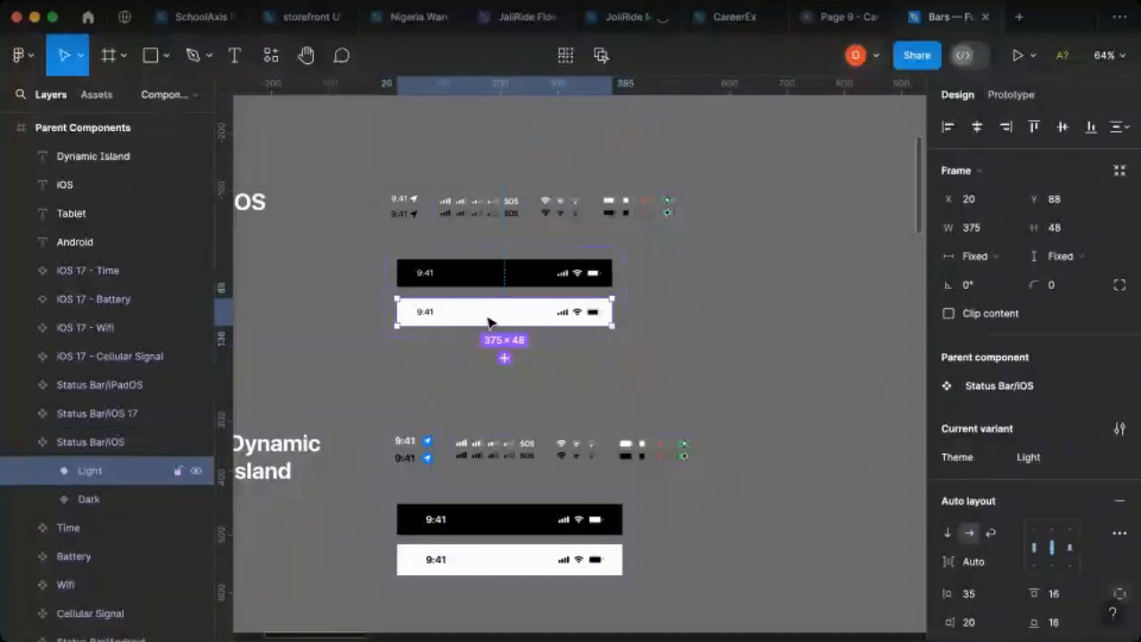
right_click(488, 321)
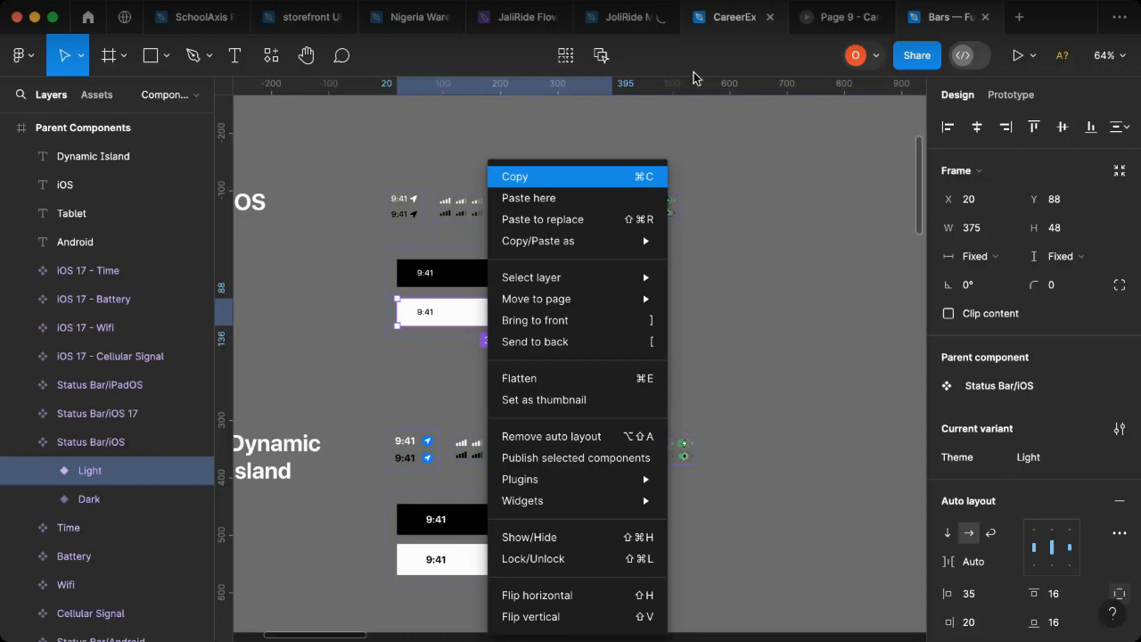
Step: Return to the CareerEx file and try to paste the copied status bar on the empty canvas beside the Mobile Landing page
click(727, 17)
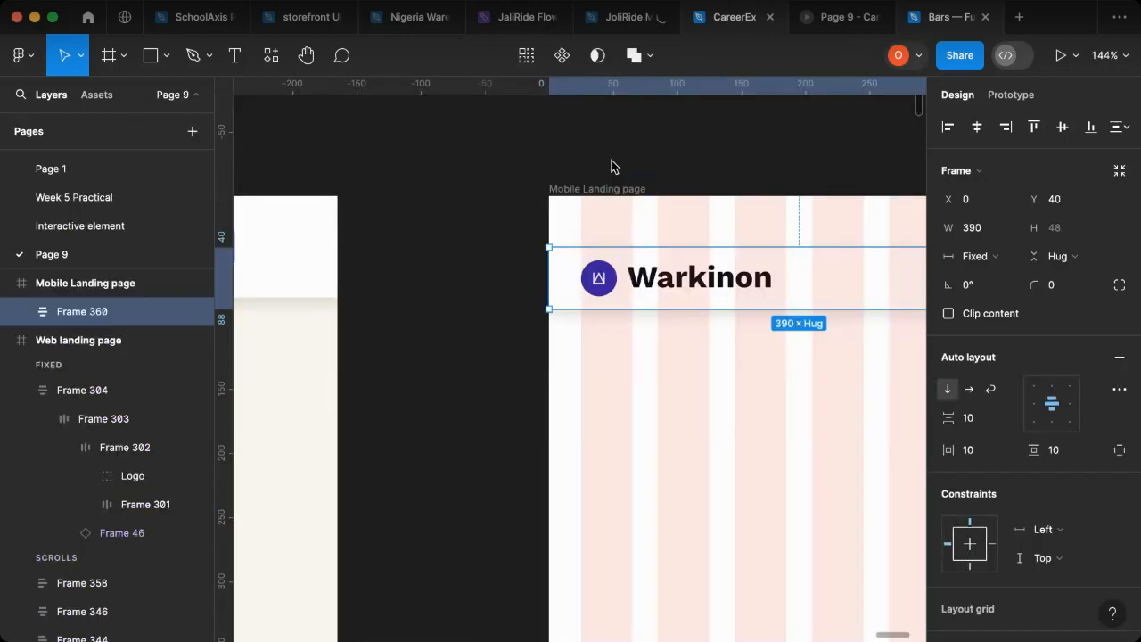
right_click(508, 161)
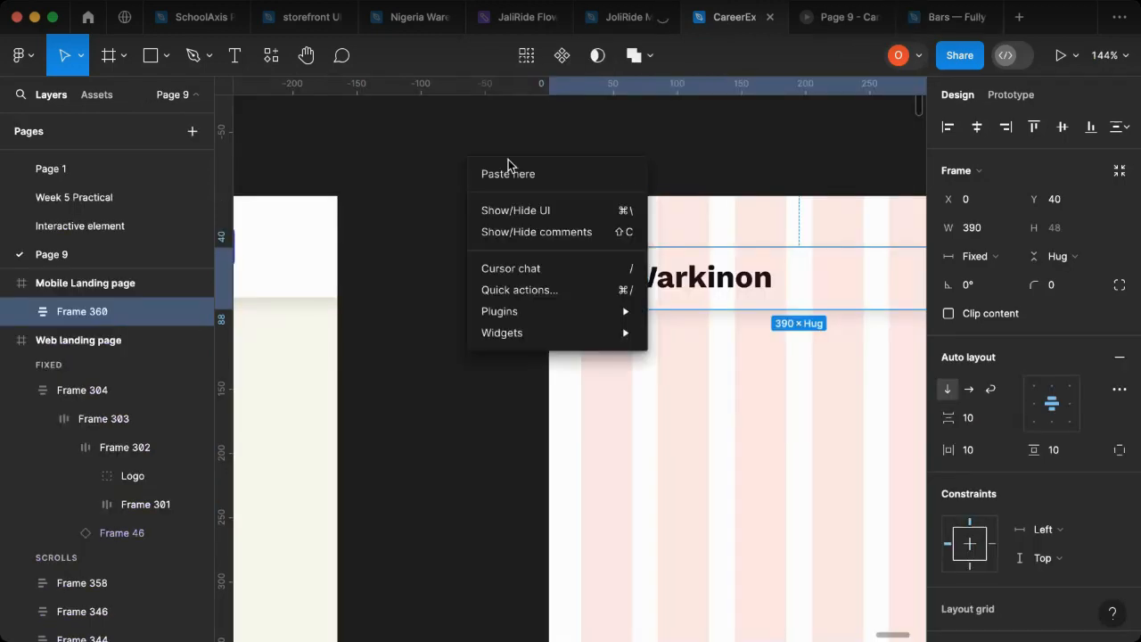
click(677, 166)
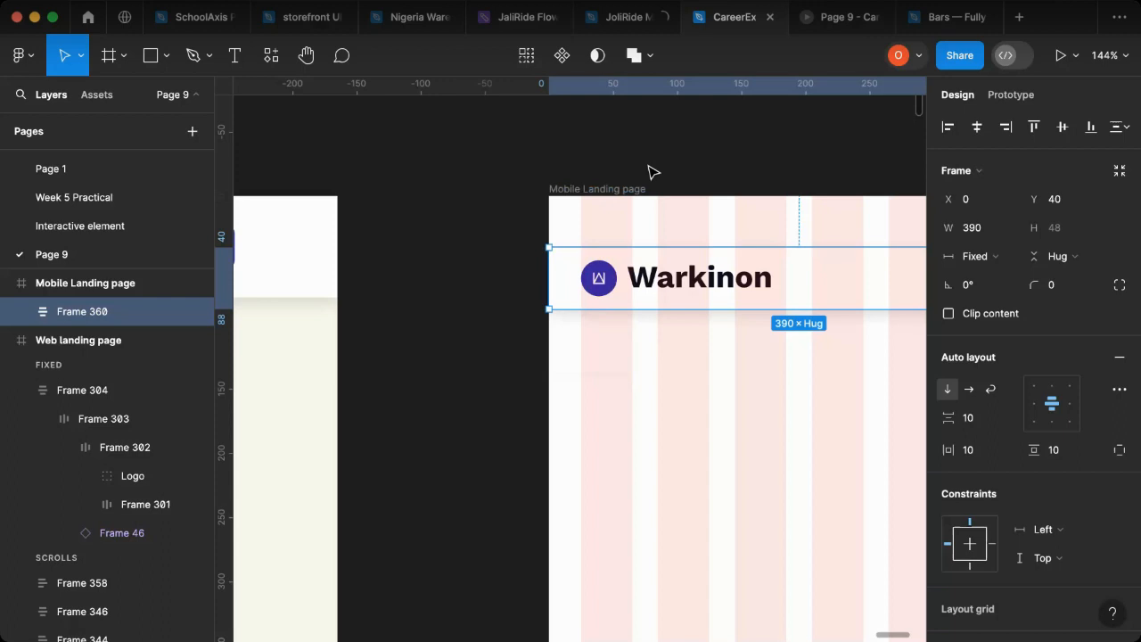
click(409, 223)
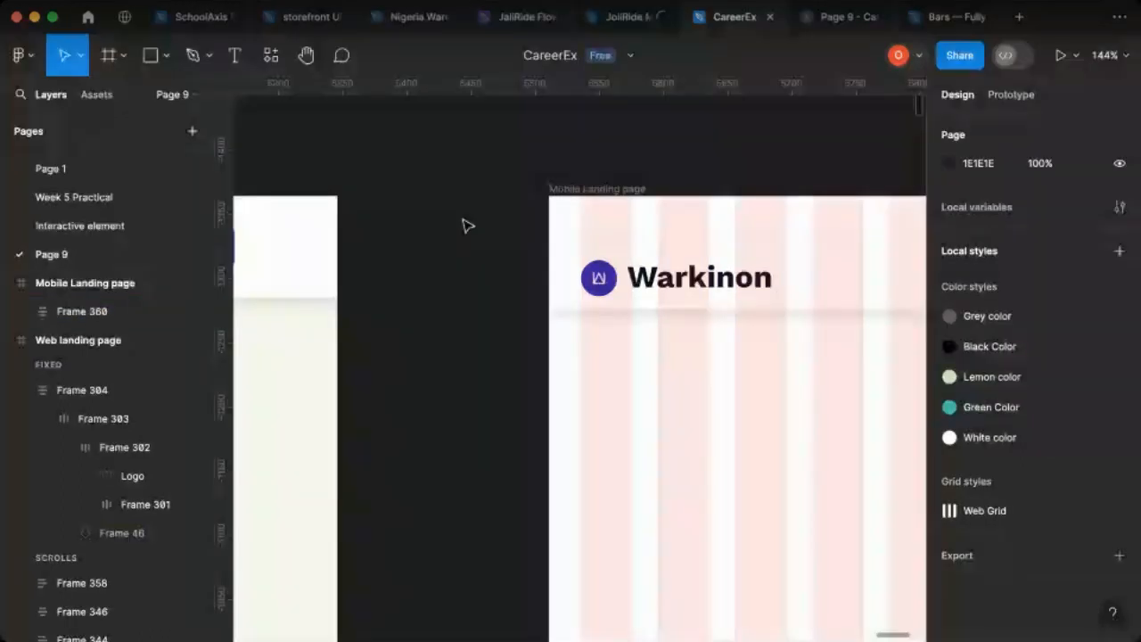
right_click(415, 174)
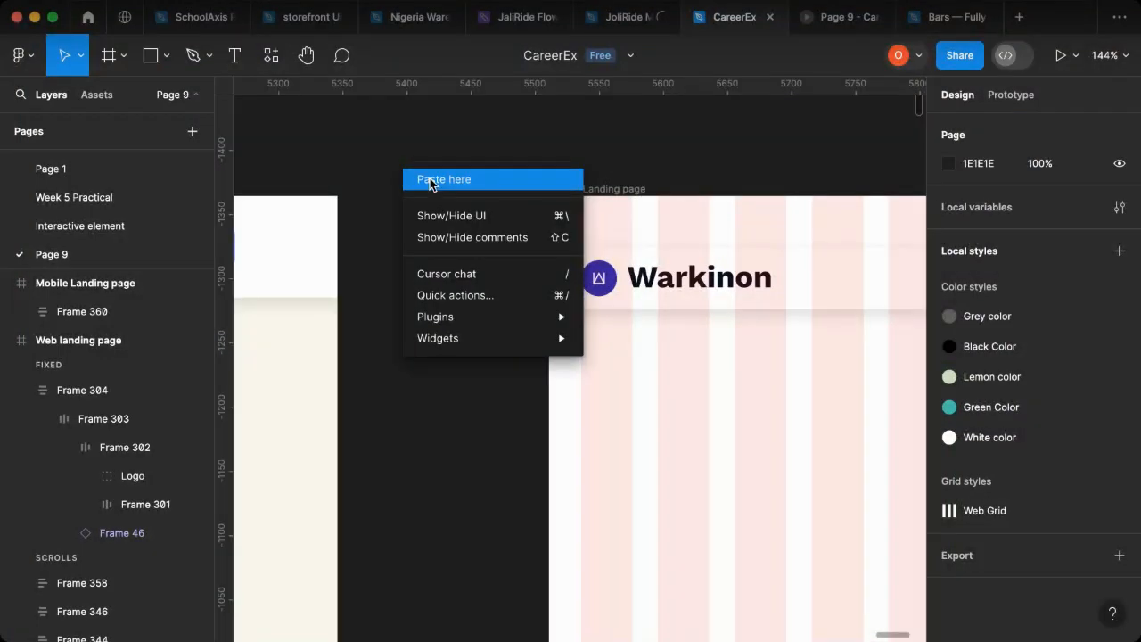
click(430, 180)
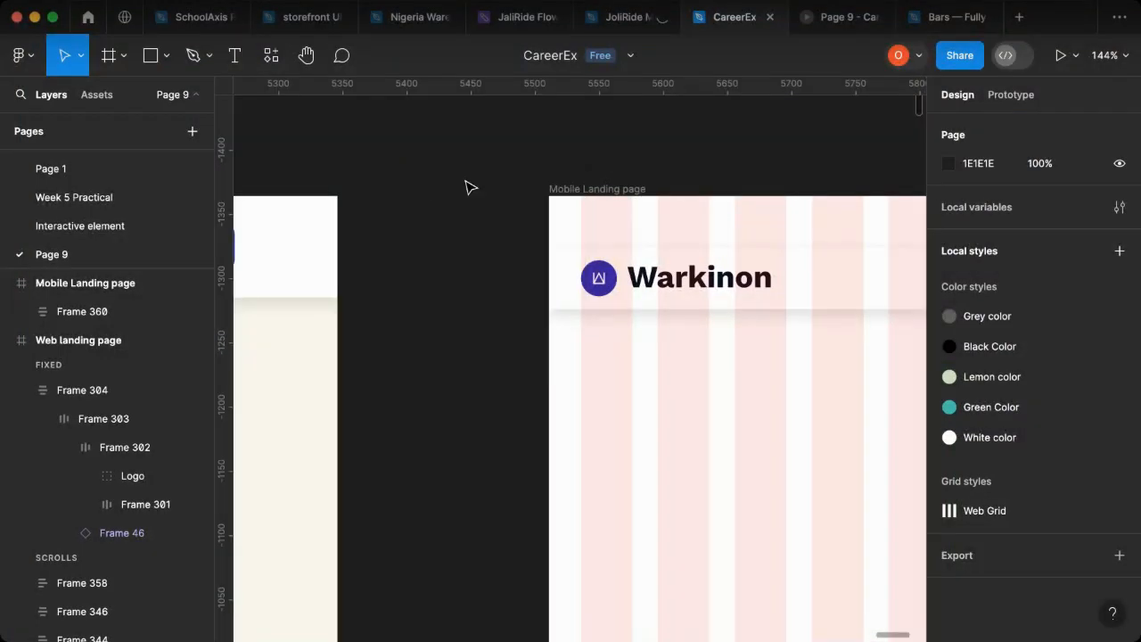
scroll(472, 188, down, 5)
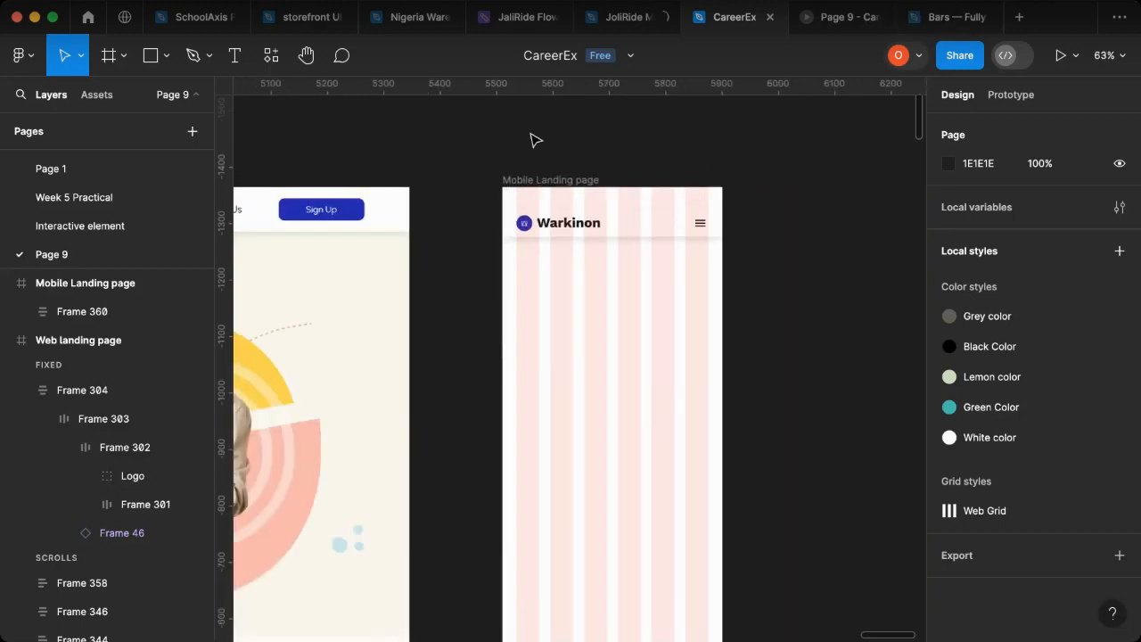
scroll(502, 170, up, 1)
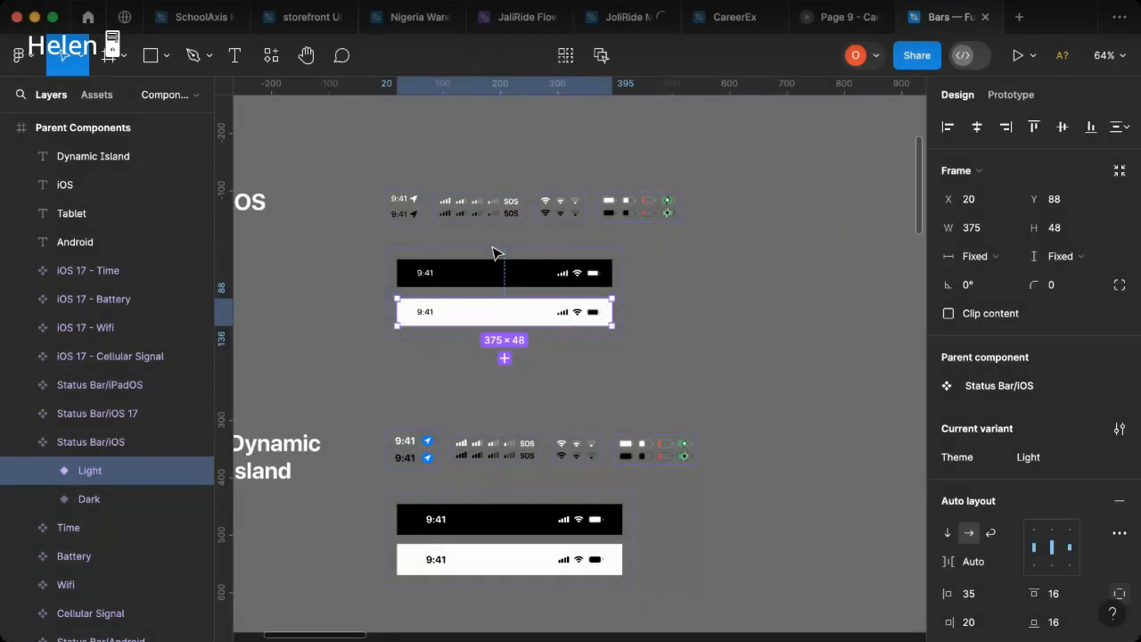
Step: Paste the iOS status bar into the Mobile Landing page at X 0, Y 0 and move the header frame below it to Y 65
click(735, 17)
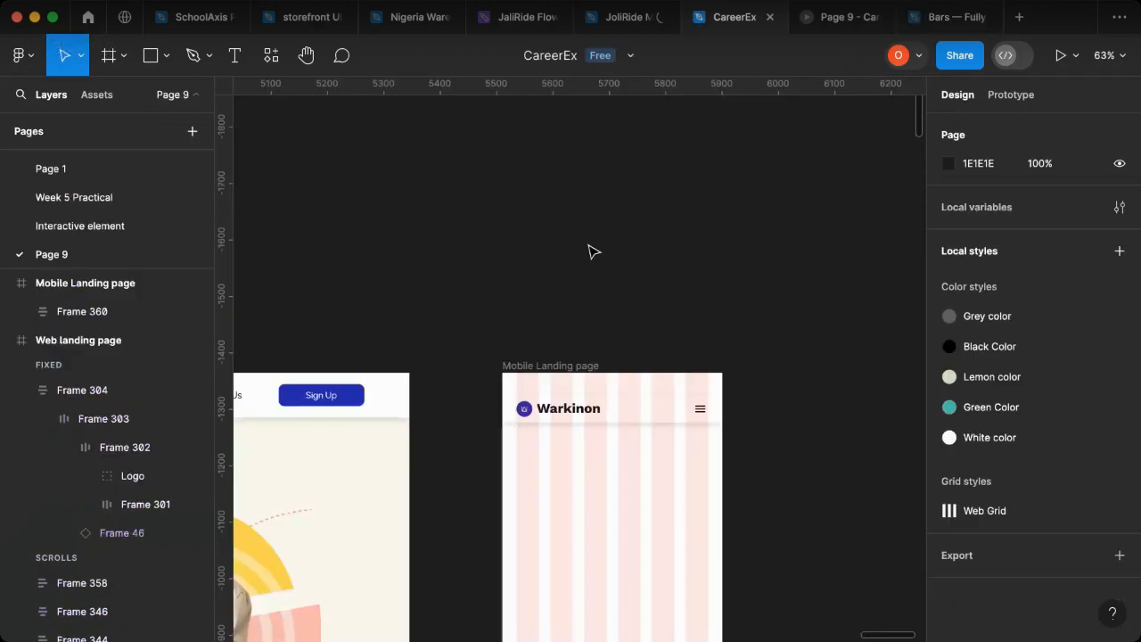
key(super+v)
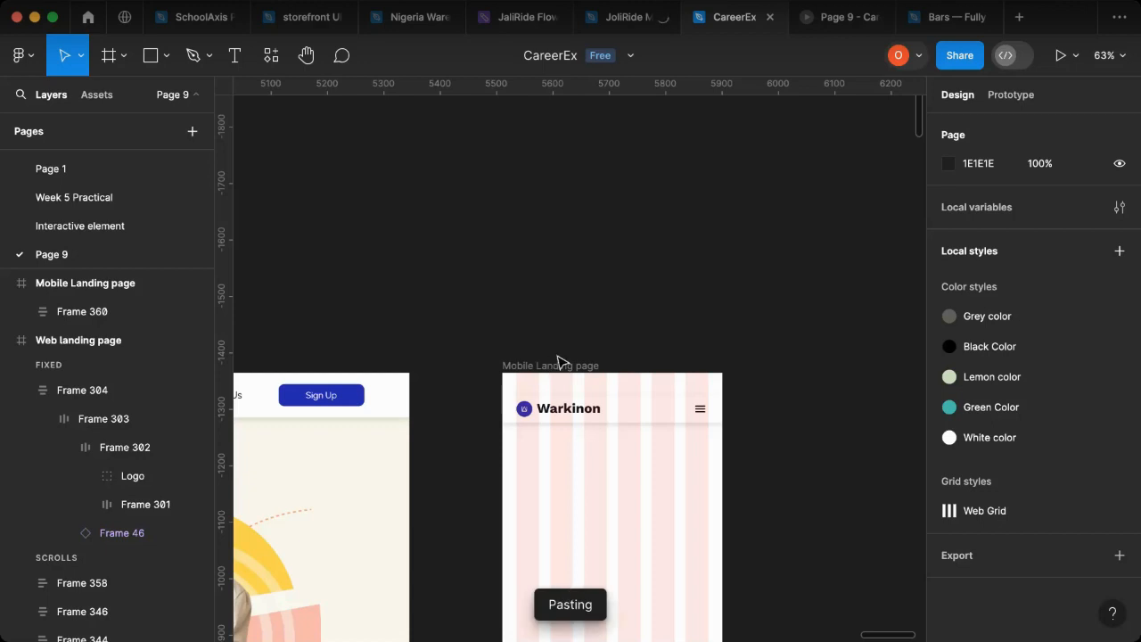
drag(558, 361, 611, 385)
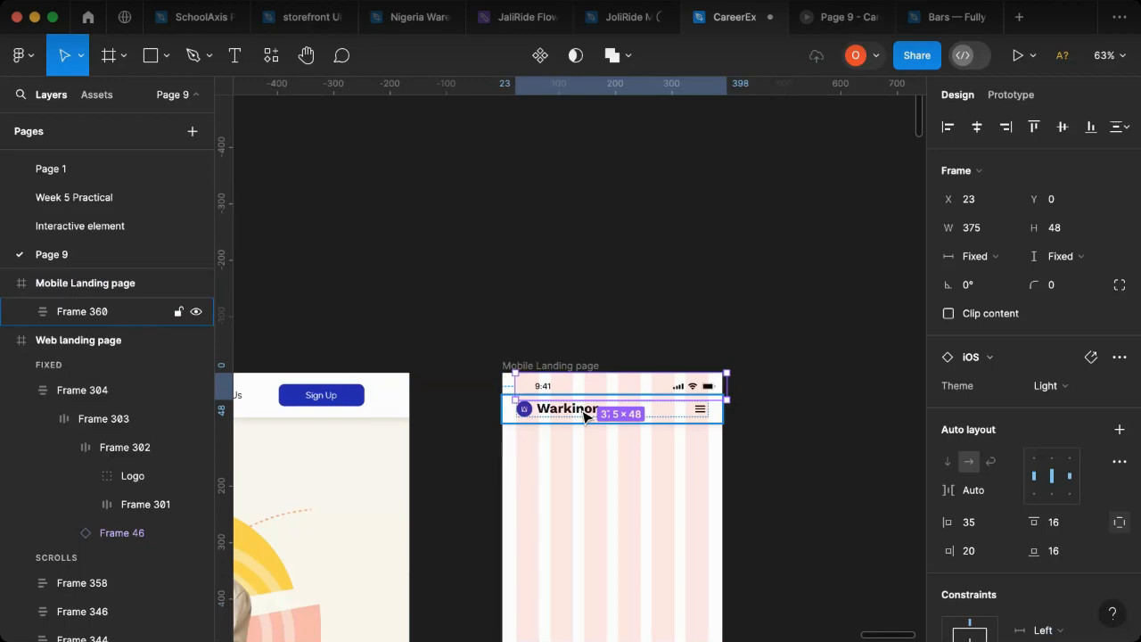
click(584, 422)
drag(584, 426, 584, 431)
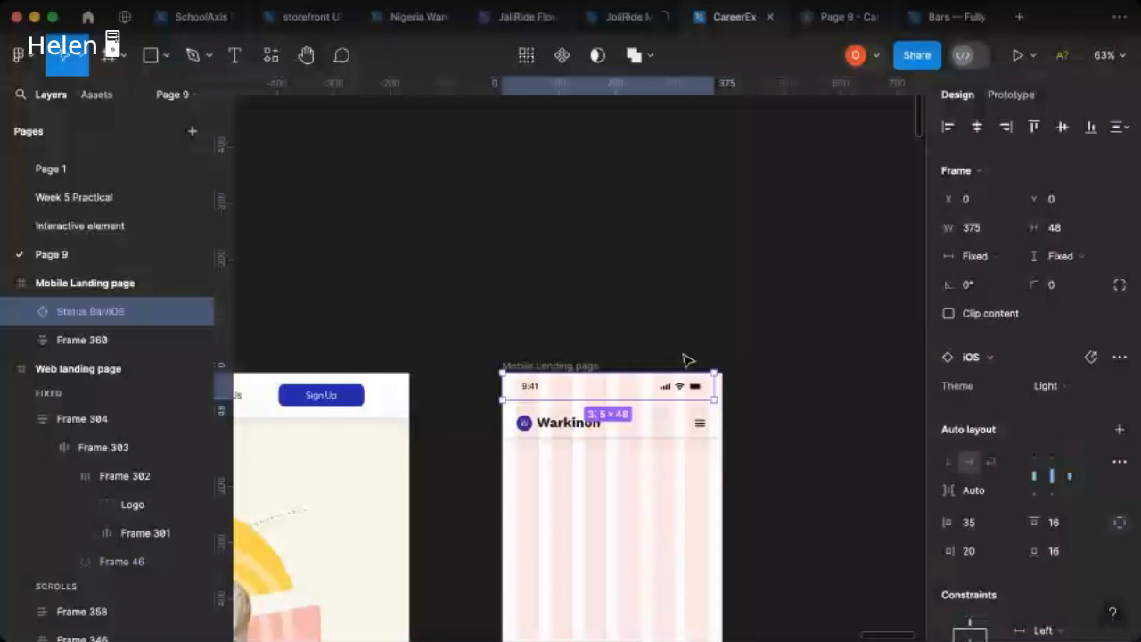
Step: Widen the iOS status bar to 390 so it spans the full Mobile Landing page frame
scroll(705, 361, up, 1)
scroll(724, 396, up, 3)
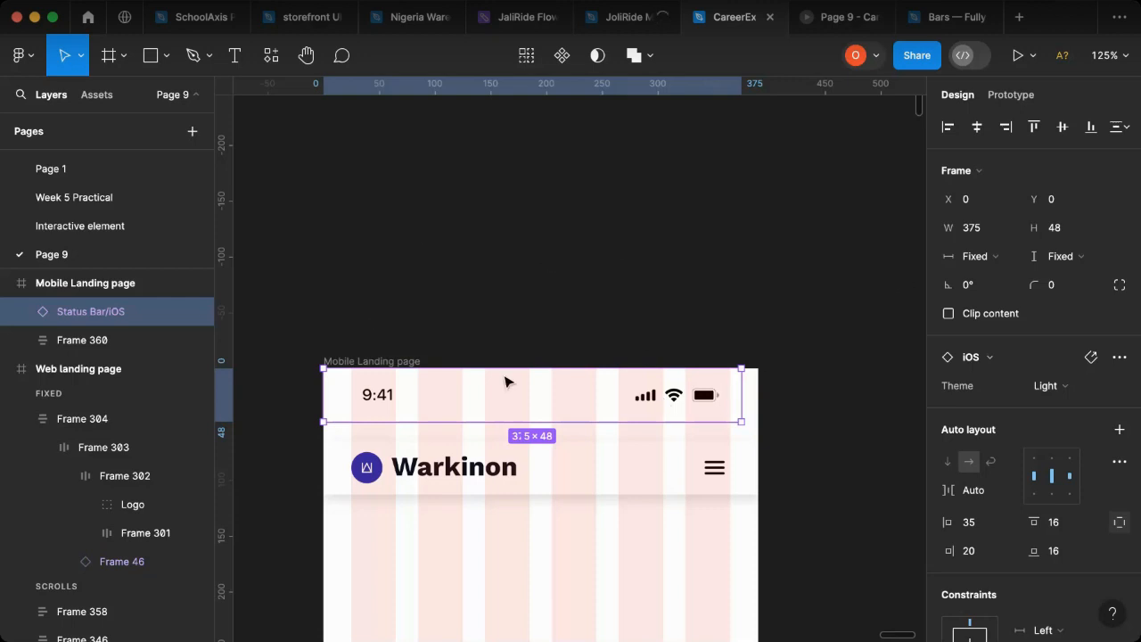
click(350, 362)
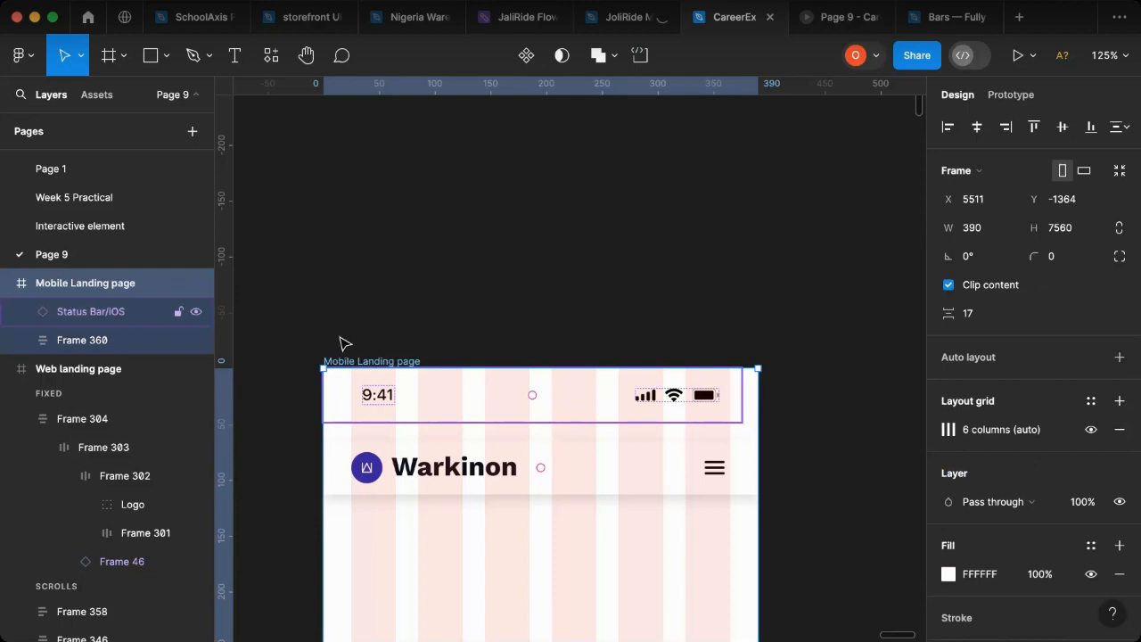
click(354, 369)
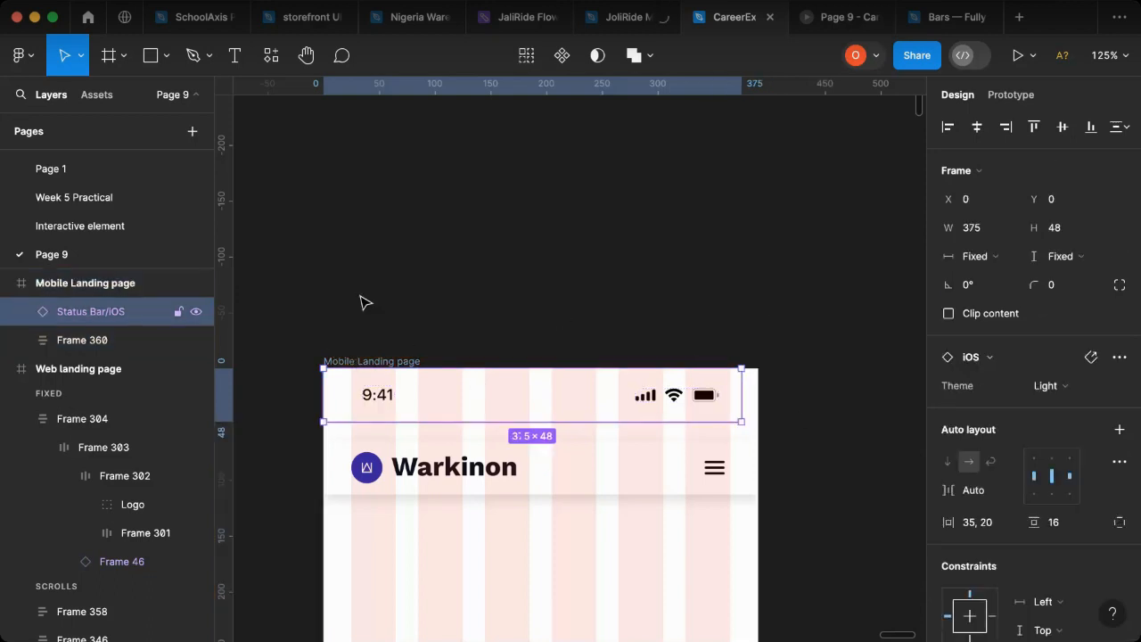
key(Escape)
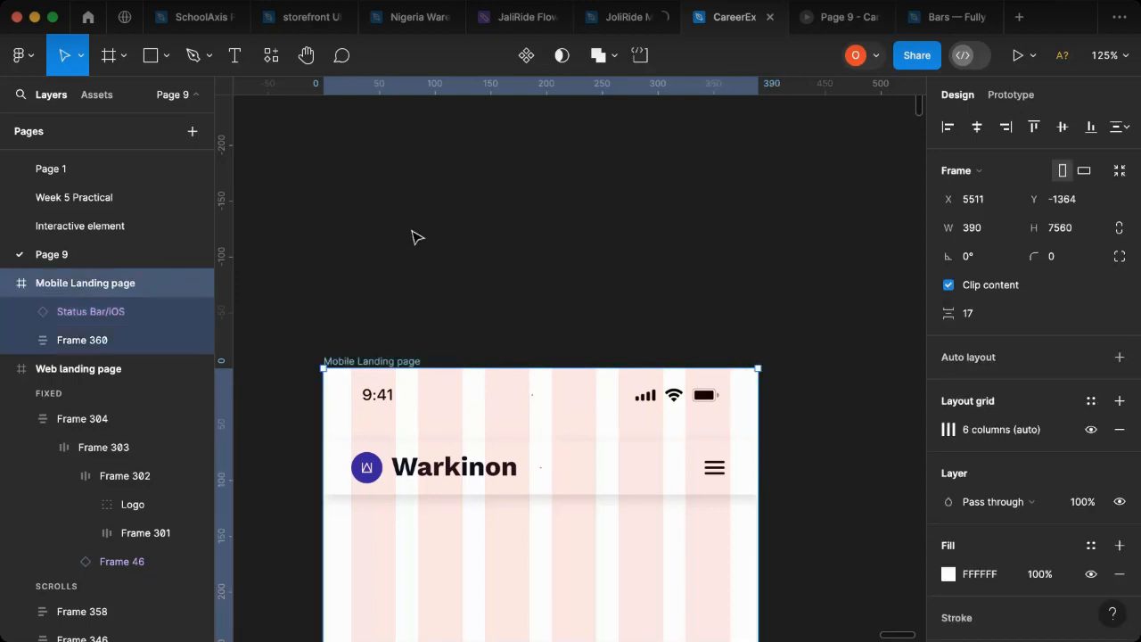
click(743, 398)
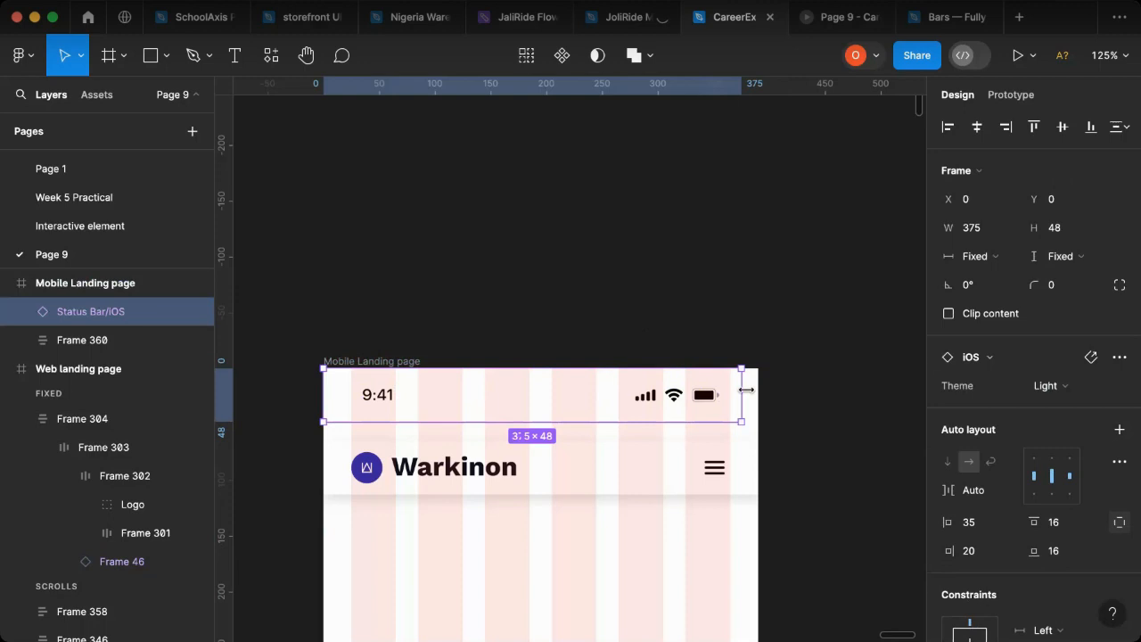
drag(747, 390, 760, 392)
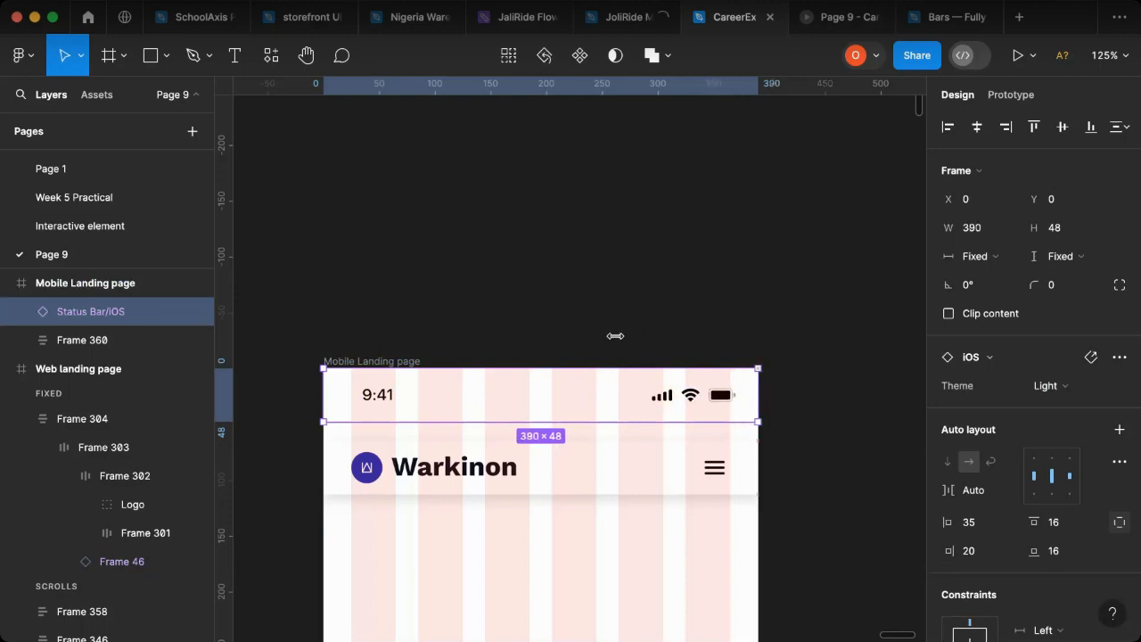
click(586, 475)
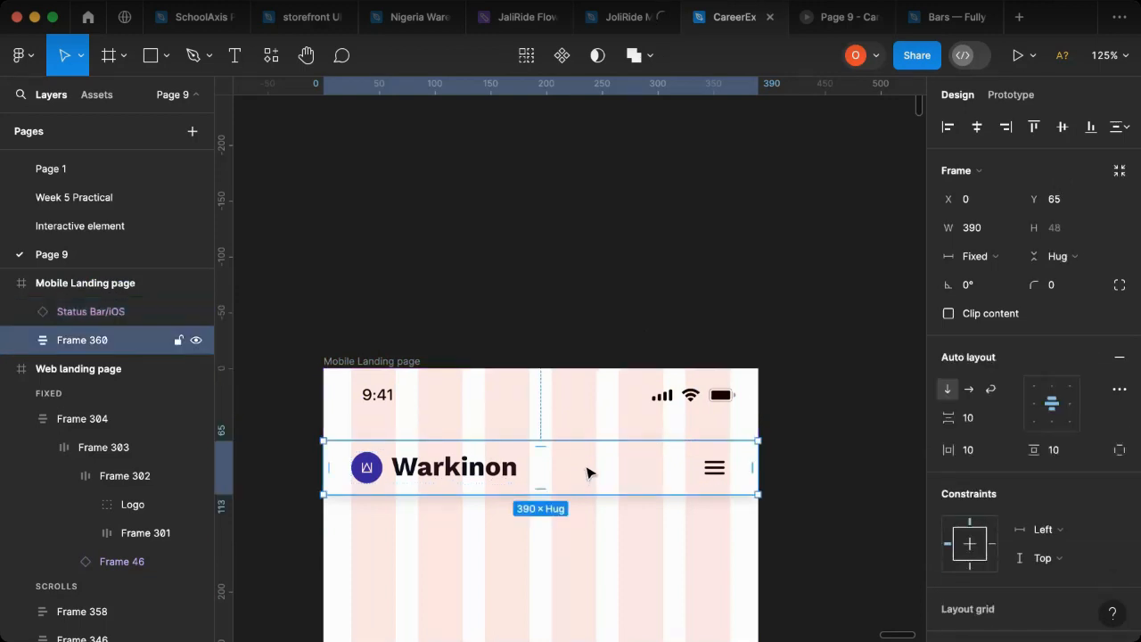
Step: Move the header frame up to Y 48, flush beneath the status bar, and wrap both in one vertical auto layout frame
drag(591, 466, 774, 403)
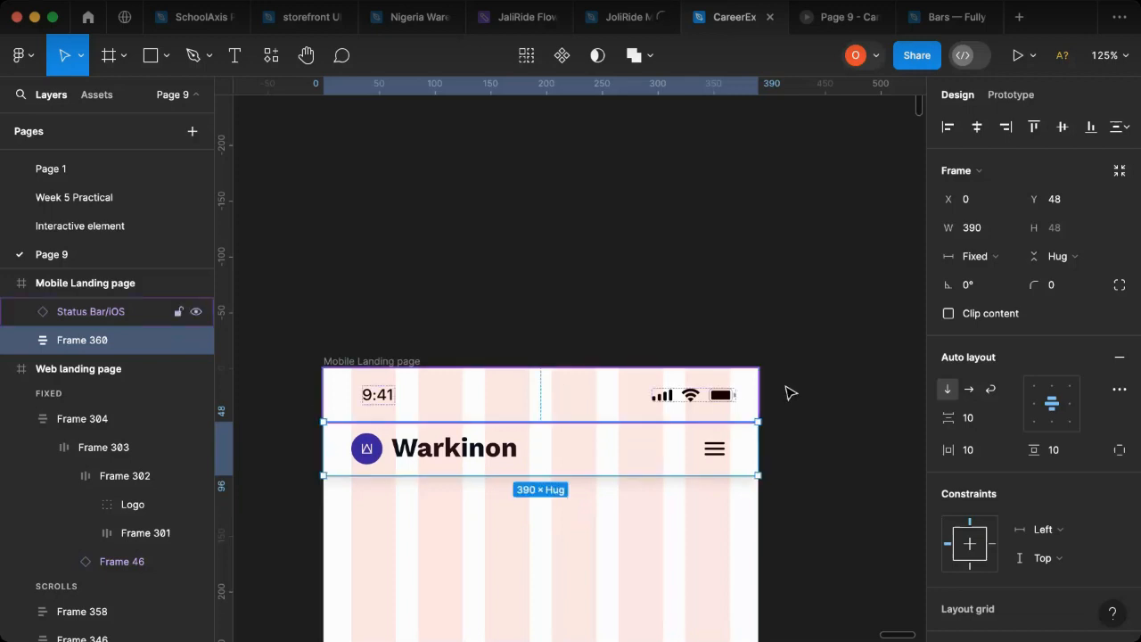
key(Escape)
click(494, 395)
shift+click(591, 464)
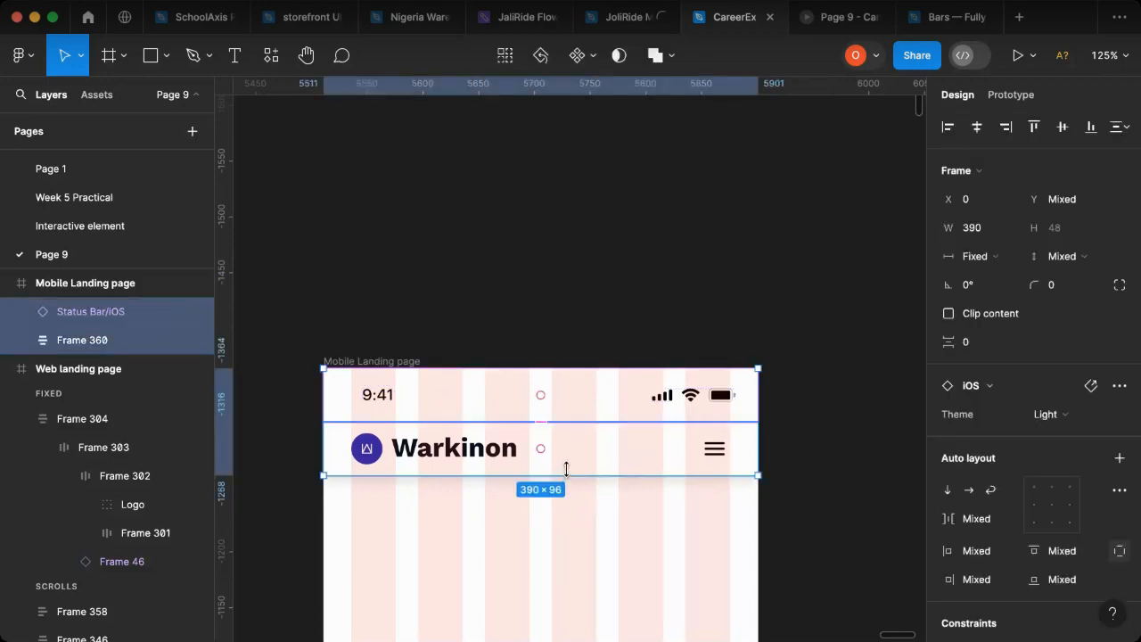
key(shift+a)
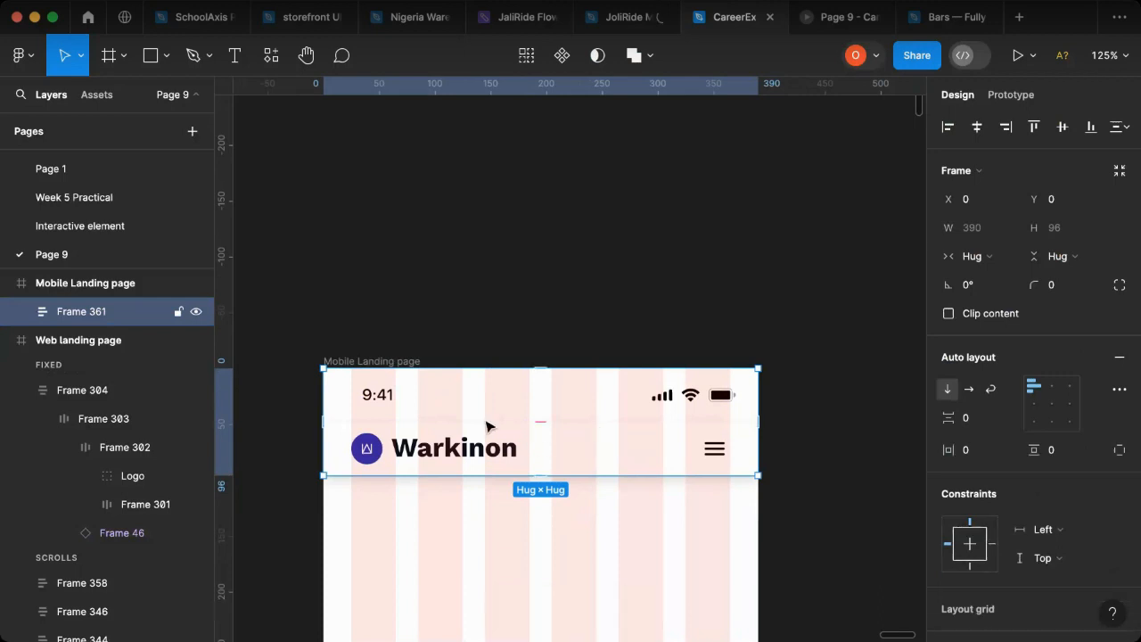
scroll(517, 430, up, 5)
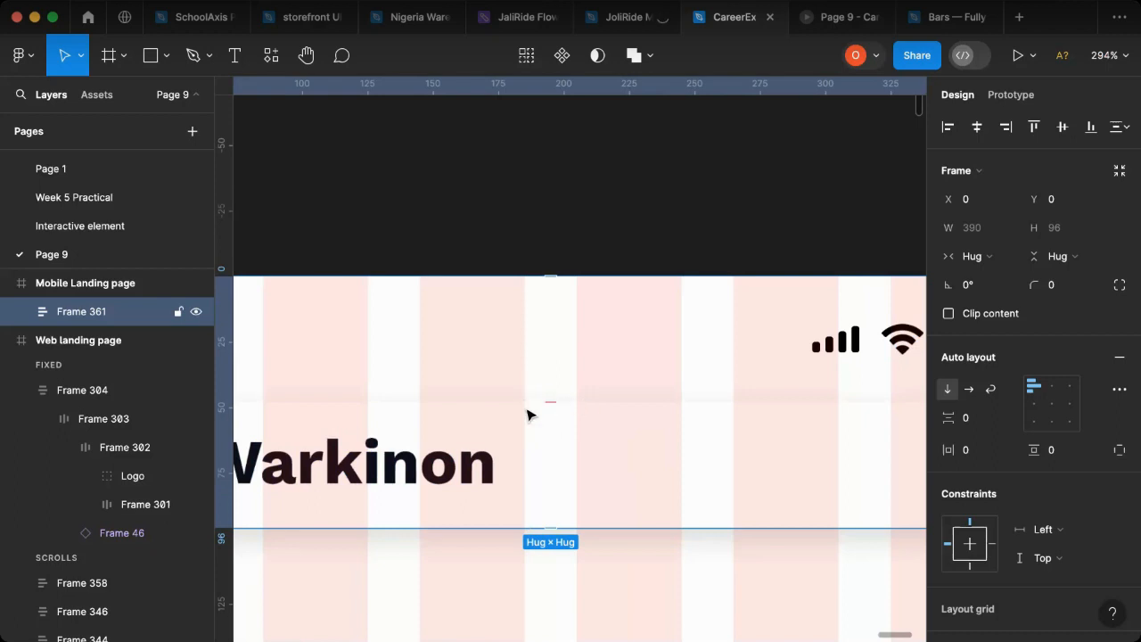
scroll(662, 455, down, 3)
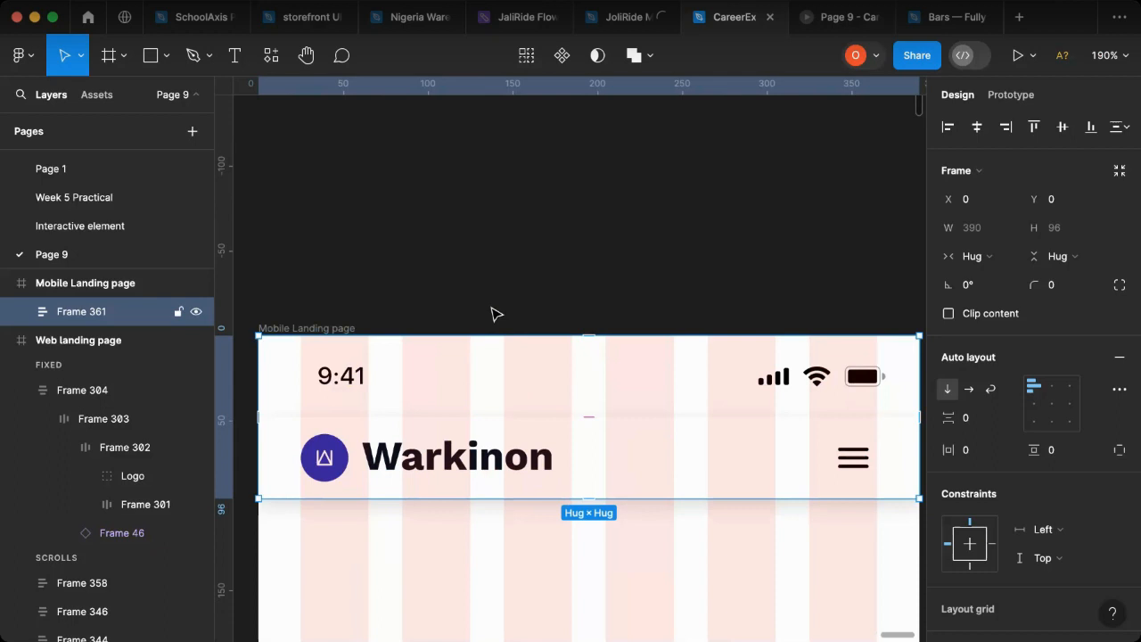
click(713, 297)
Step: Copy the web hero's frame with heading, paragraph and Hire Me button into the Mobile Landing page at X 0, Y 163
scroll(708, 303, down, 3)
scroll(737, 311, down, 3)
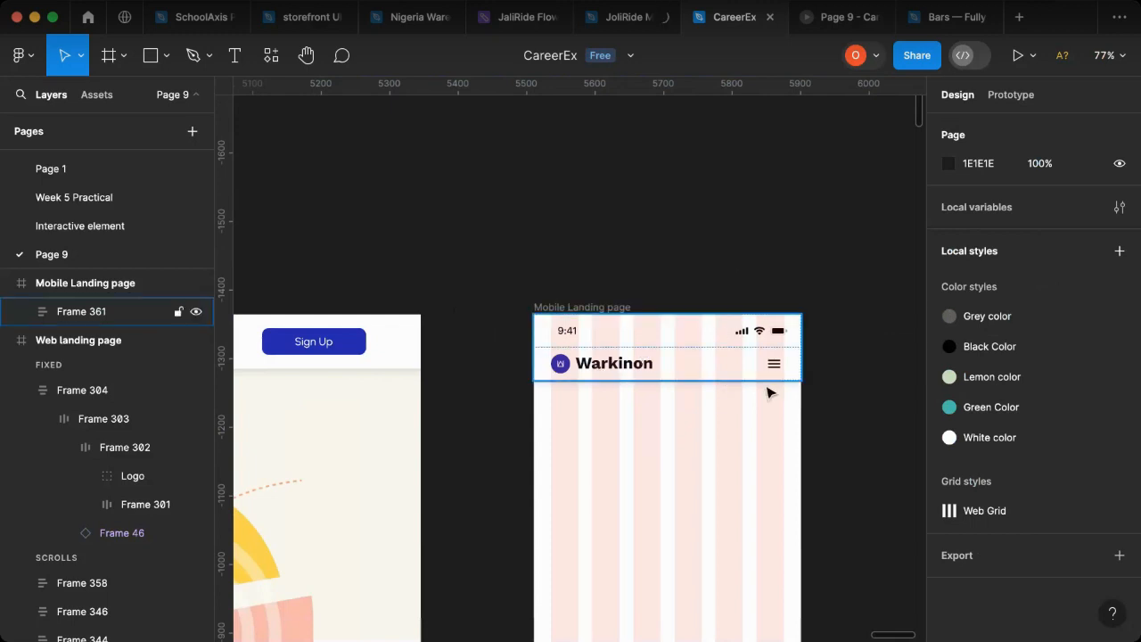
scroll(765, 397, down, 4)
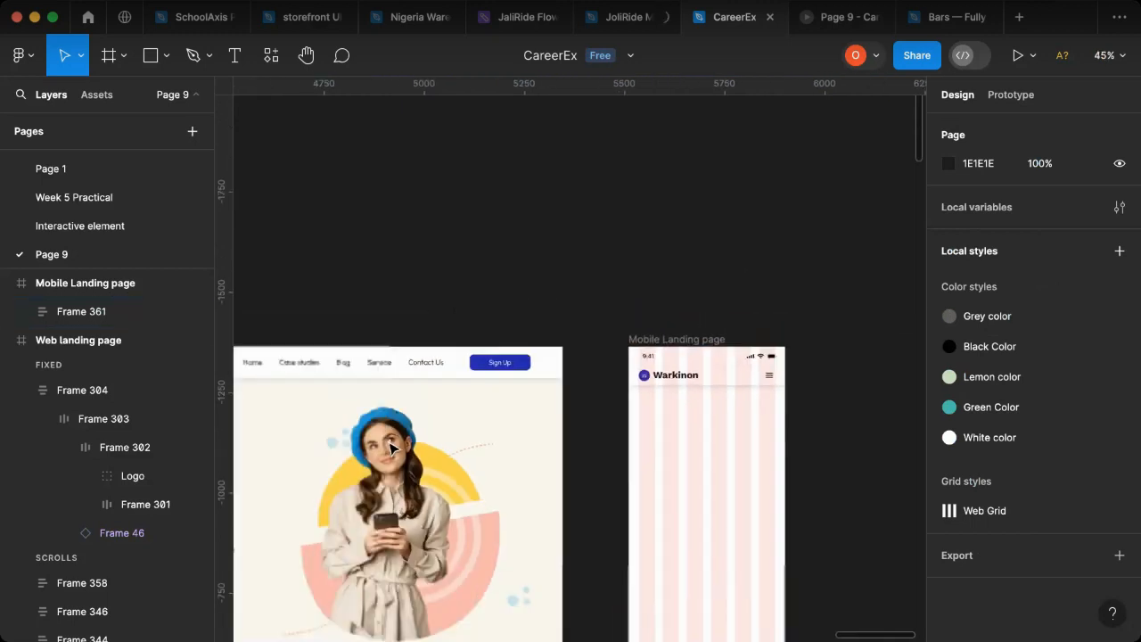
scroll(384, 481, left, 4)
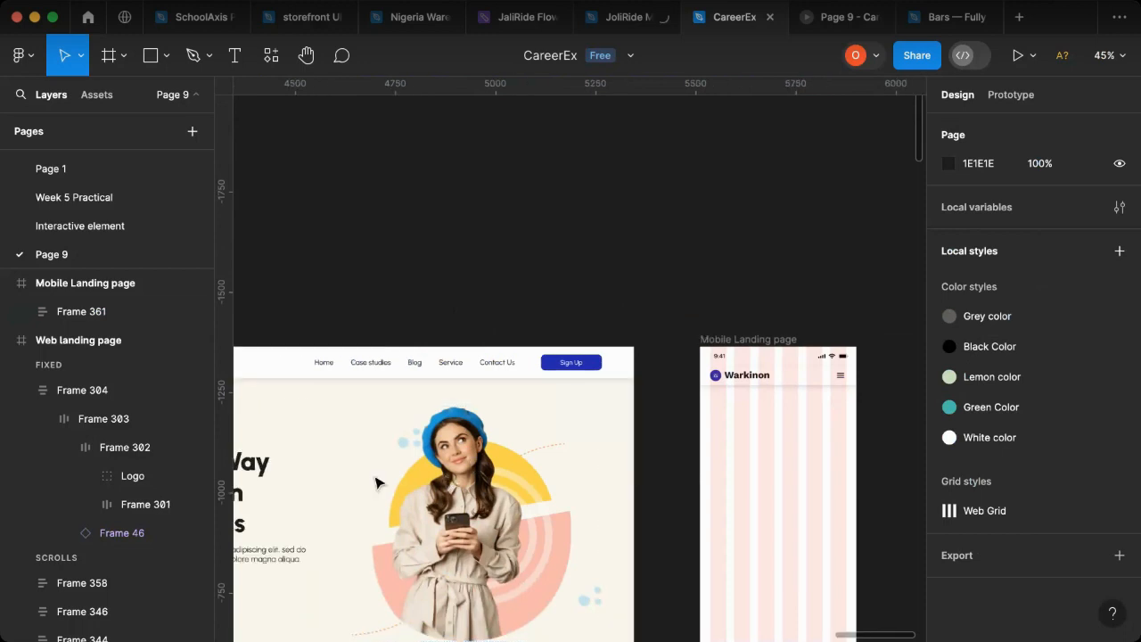
scroll(290, 503, left, 3)
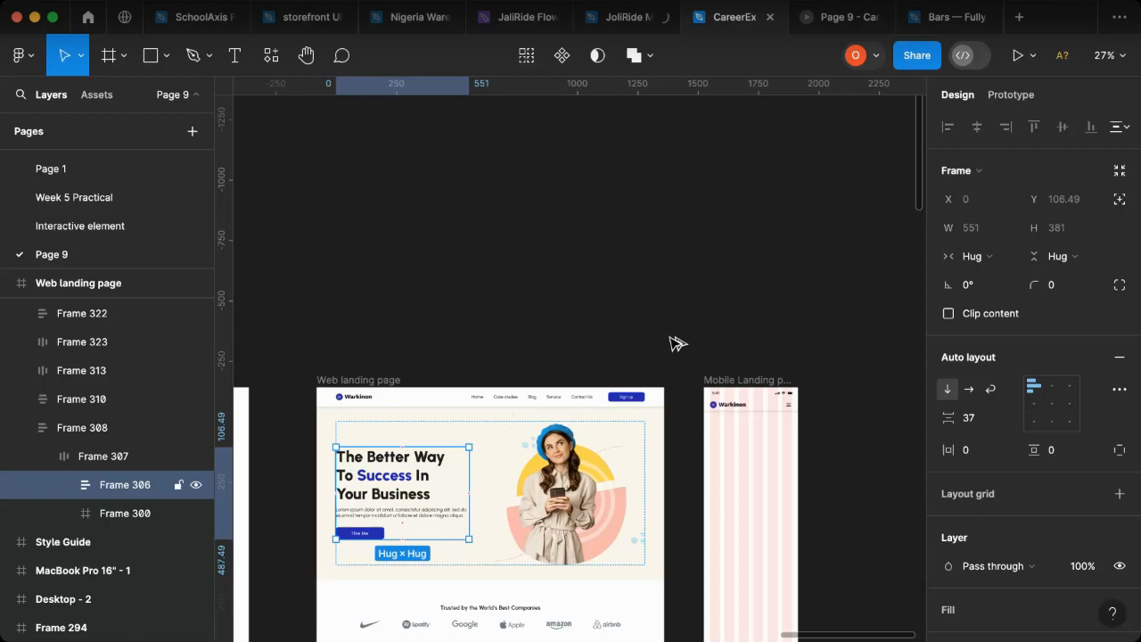
mouse_move(682, 329)
mouse_down()
mouse_move(700, 327)
mouse_move(692, 320)
mouse_up()
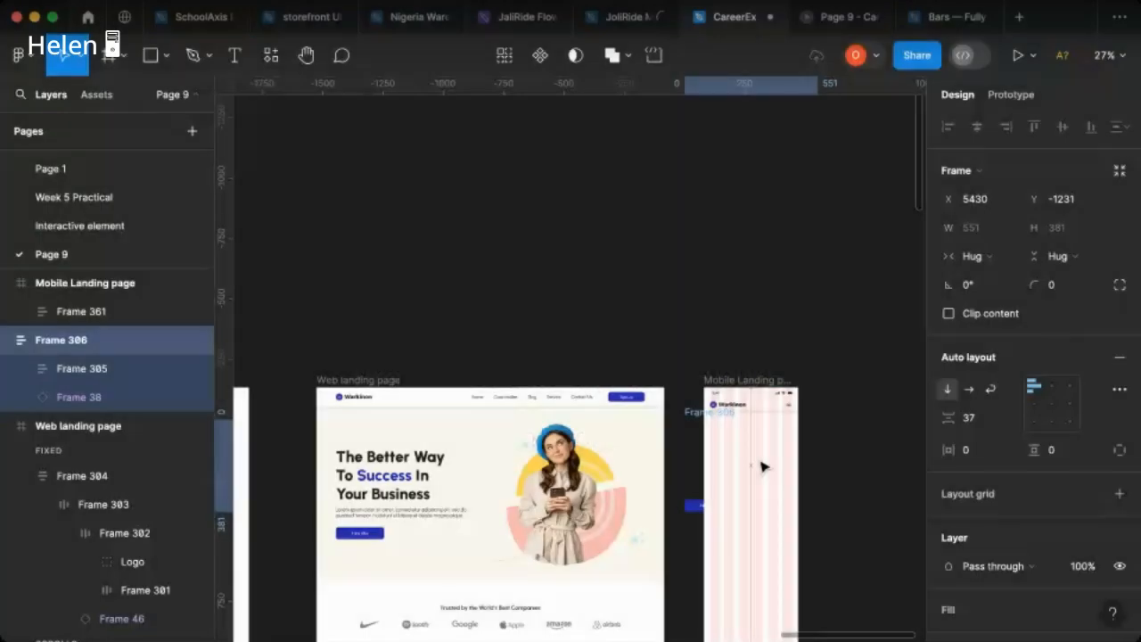
drag(760, 461, 767, 461)
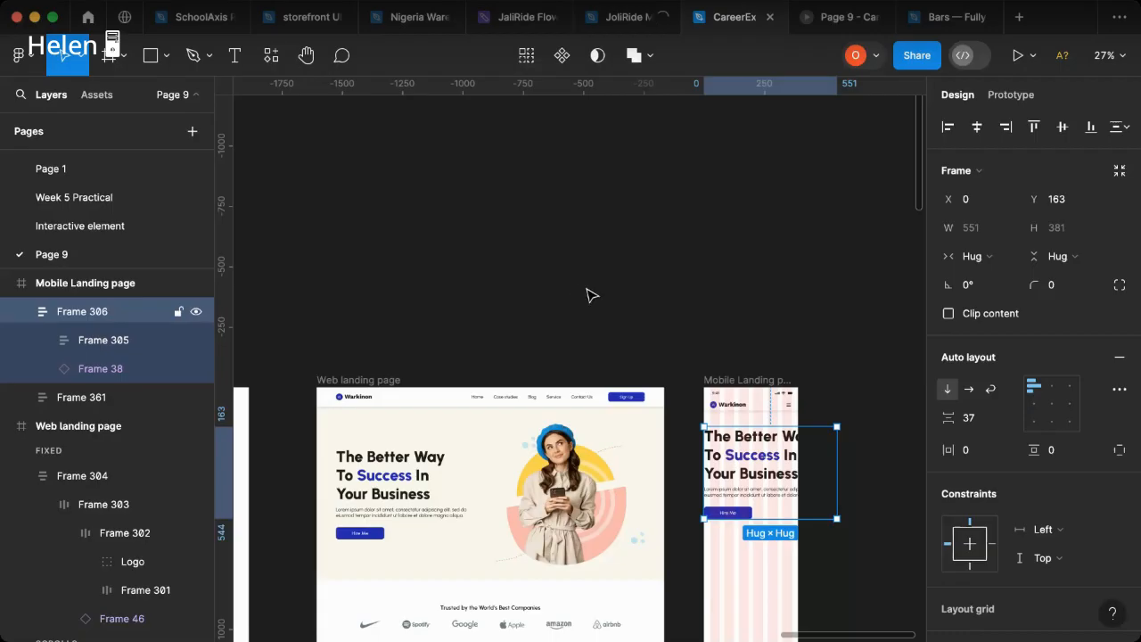
Step: Check the heading sizes in the Style Guide and set the mobile hero heading's font size to 40
scroll(699, 371, down, 5)
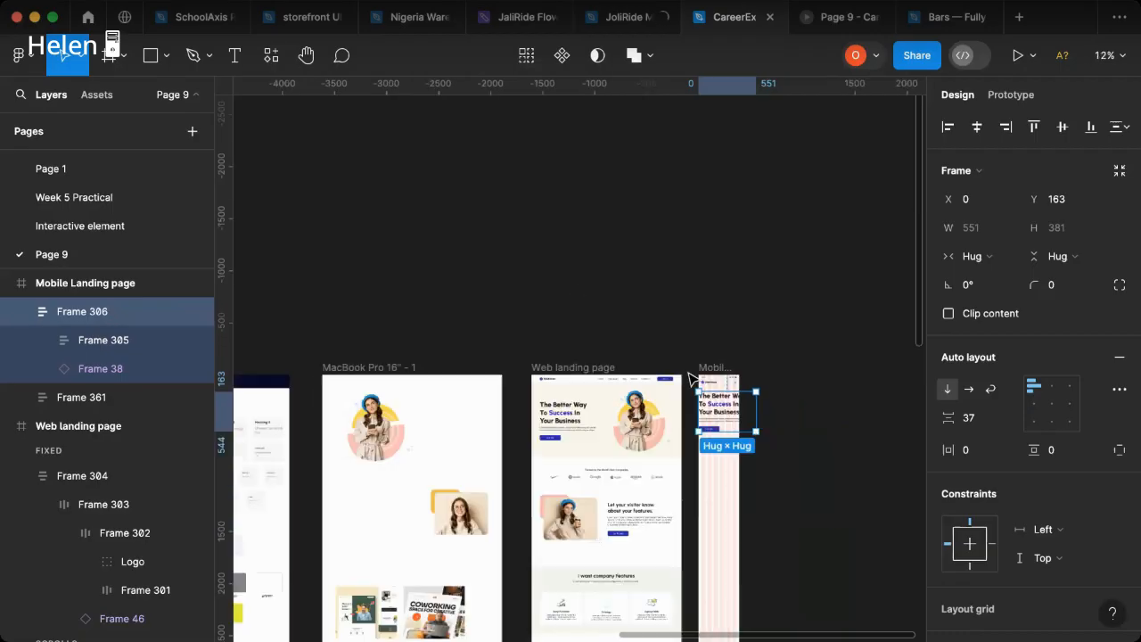
double_click(722, 413)
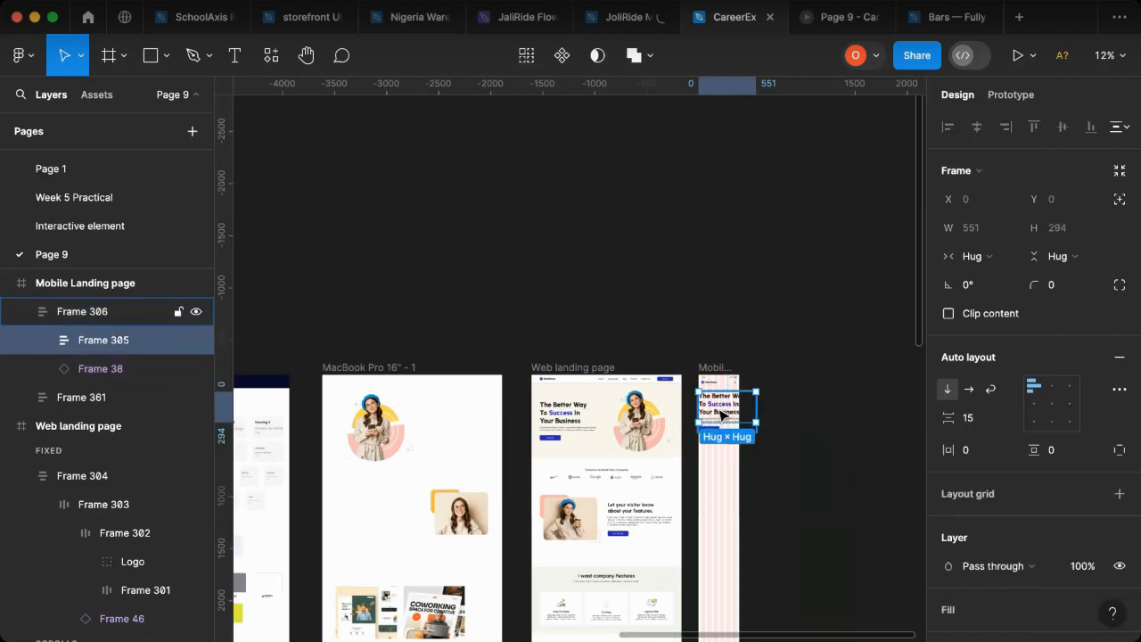
double_click(723, 410)
double_click(722, 407)
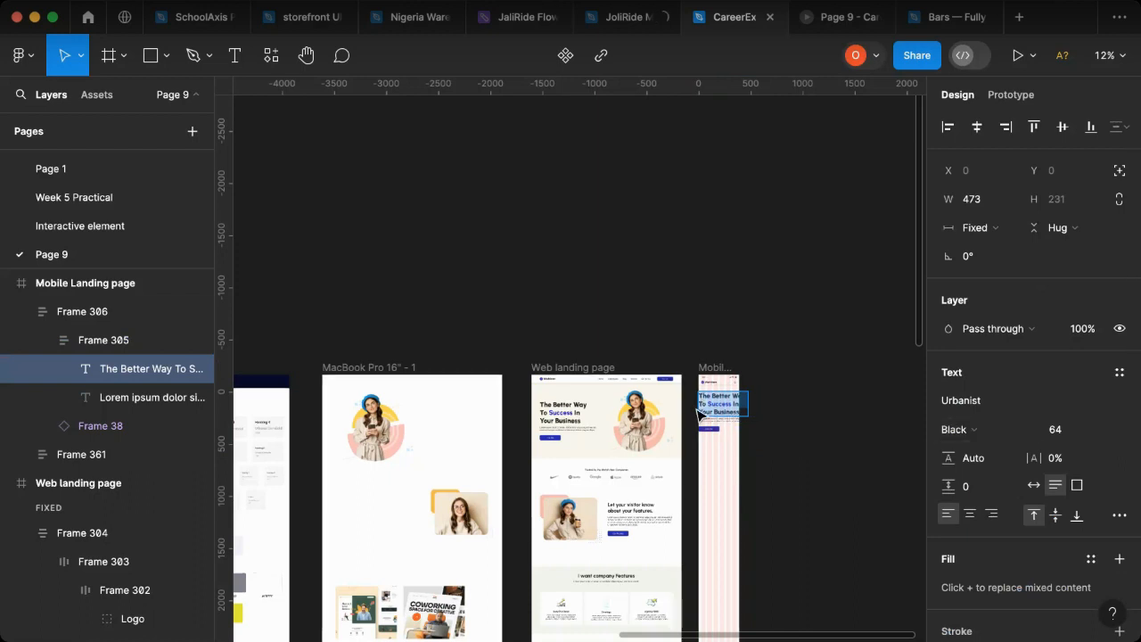
key(Escape)
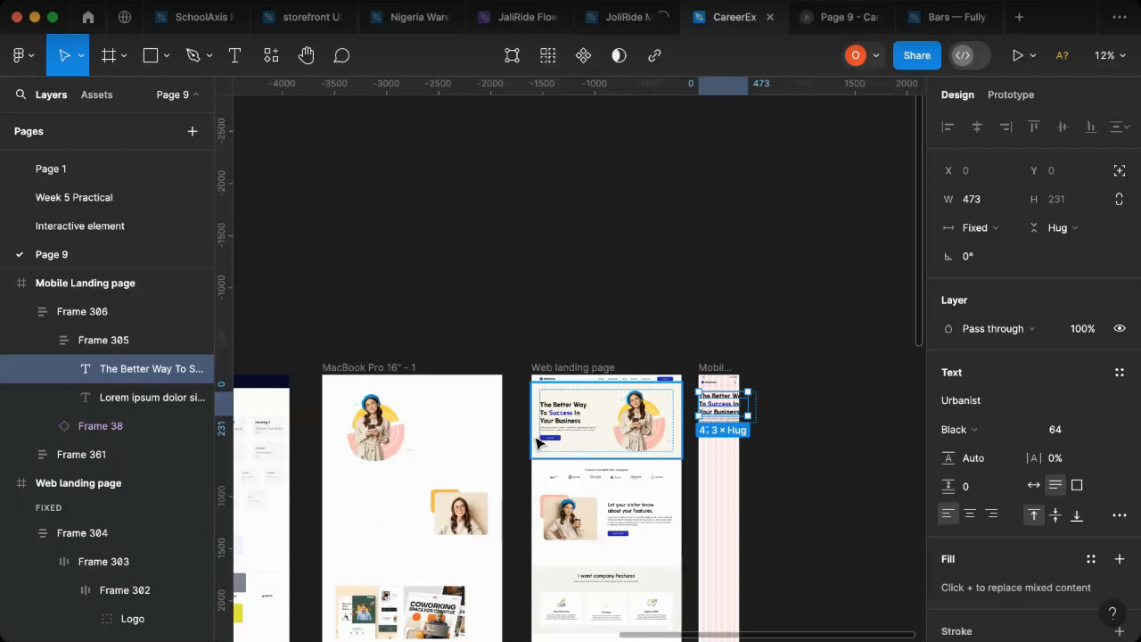
scroll(387, 433, left, 4)
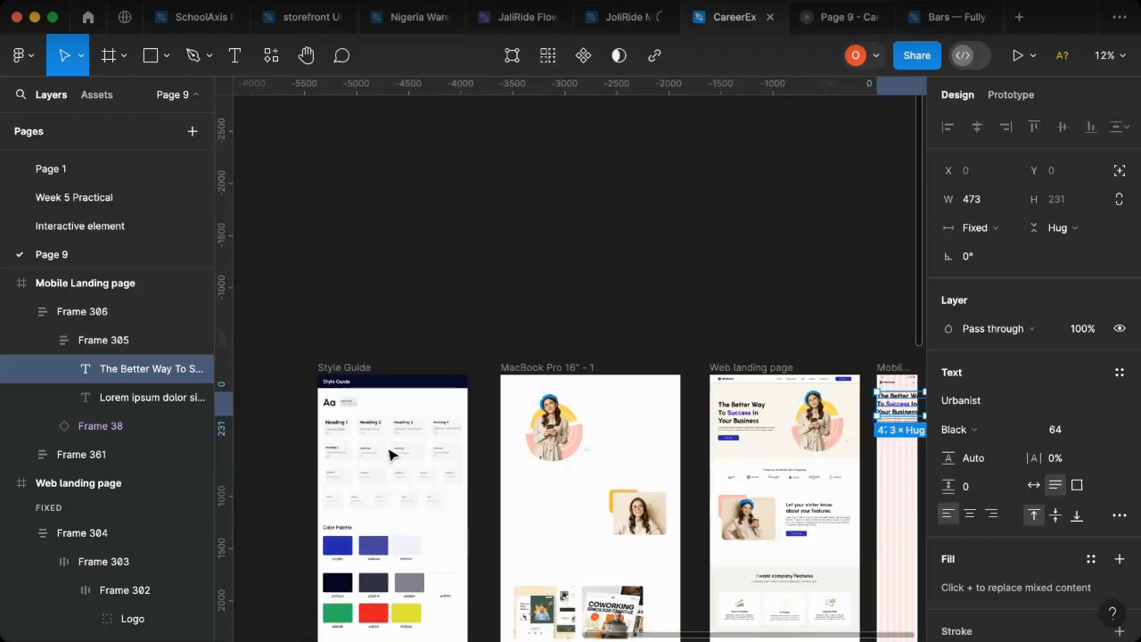
scroll(390, 448, up, 1)
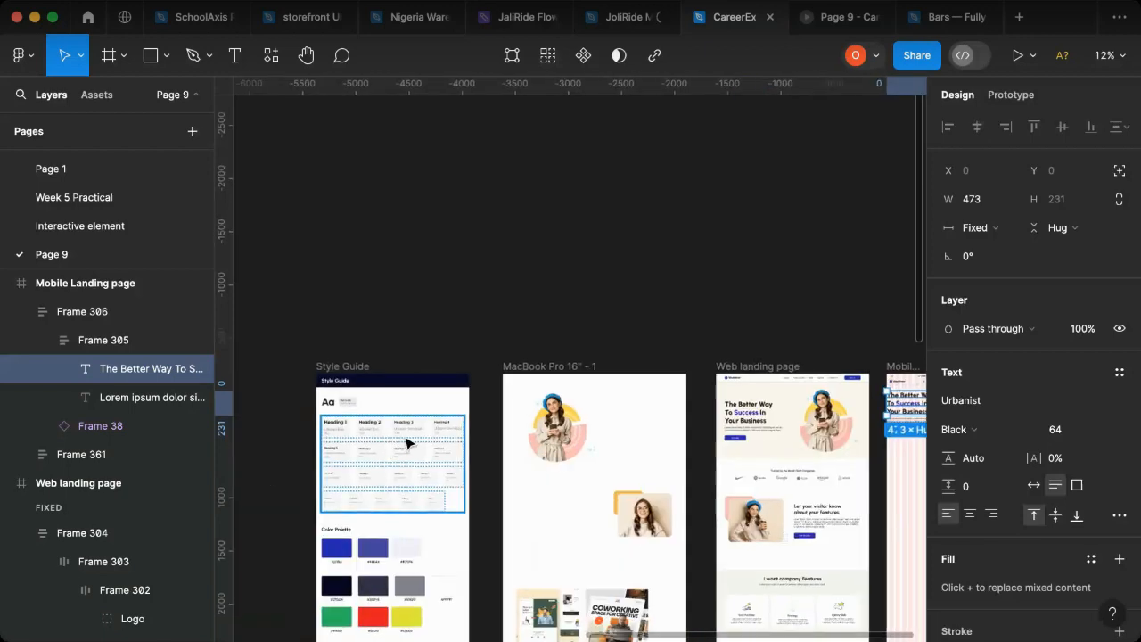
scroll(419, 441, up, 10)
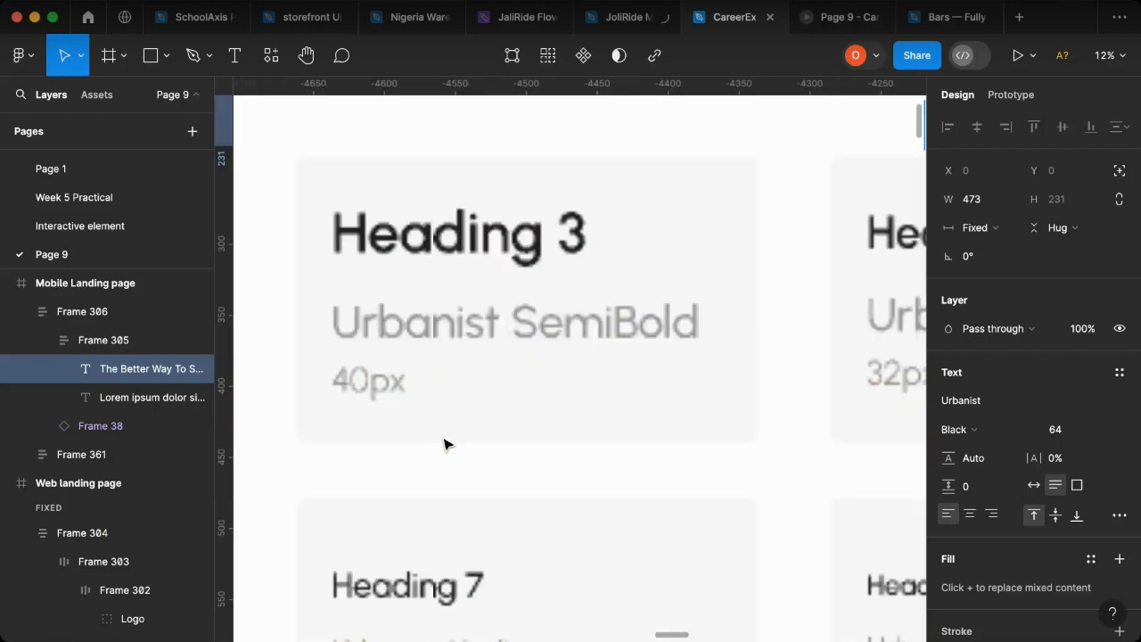
scroll(447, 440, down, 3)
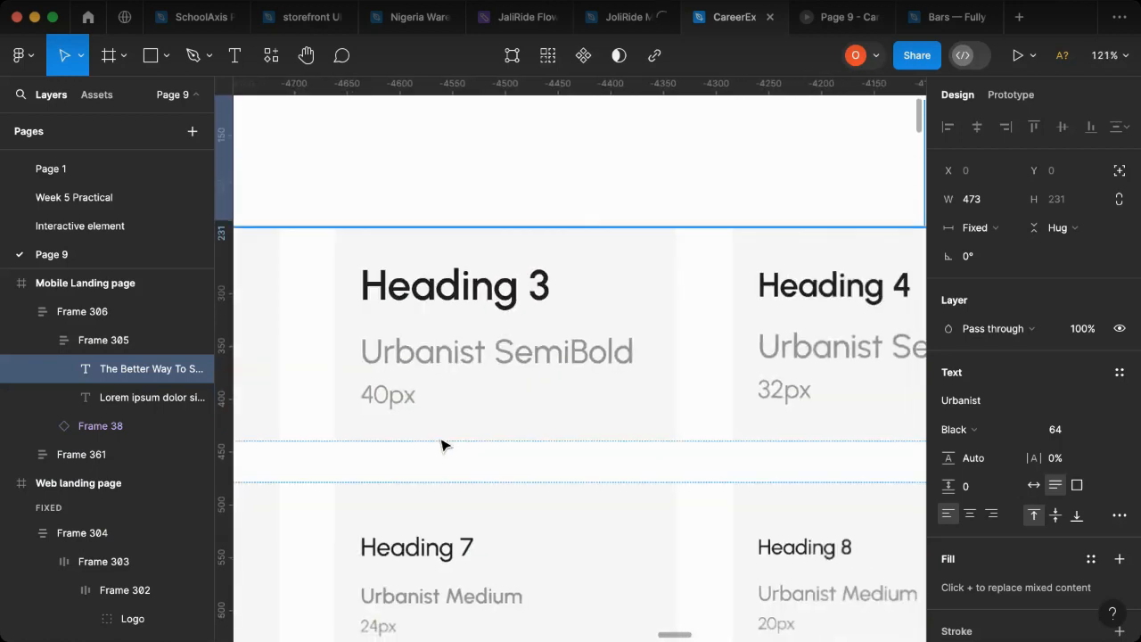
scroll(441, 445, down, 1)
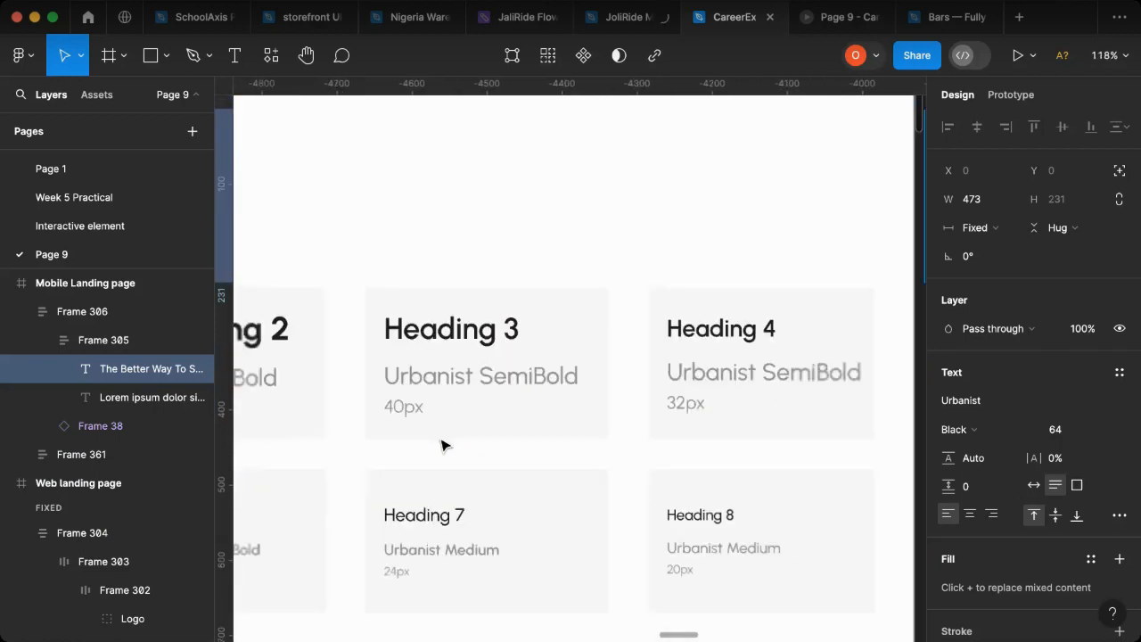
scroll(443, 445, down, 1)
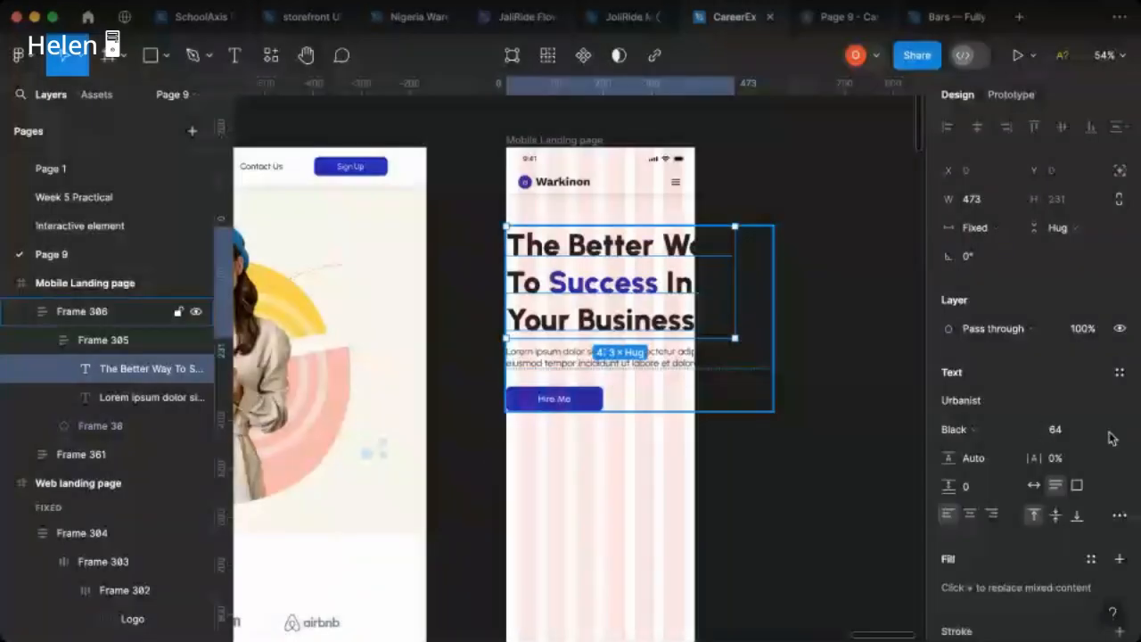
click(1111, 437)
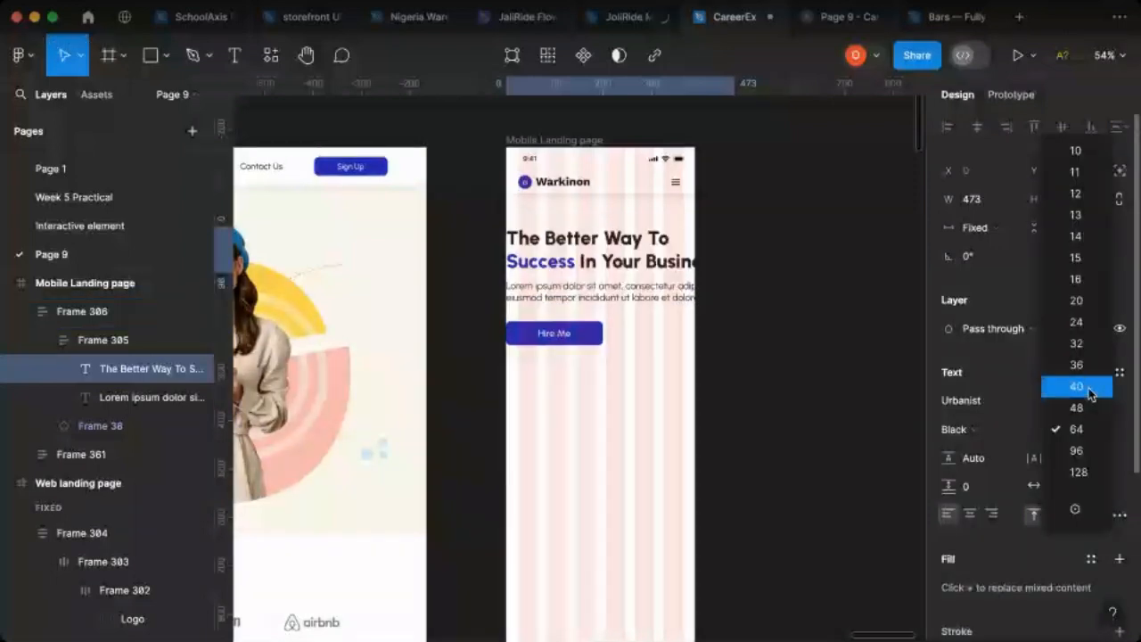
click(1090, 392)
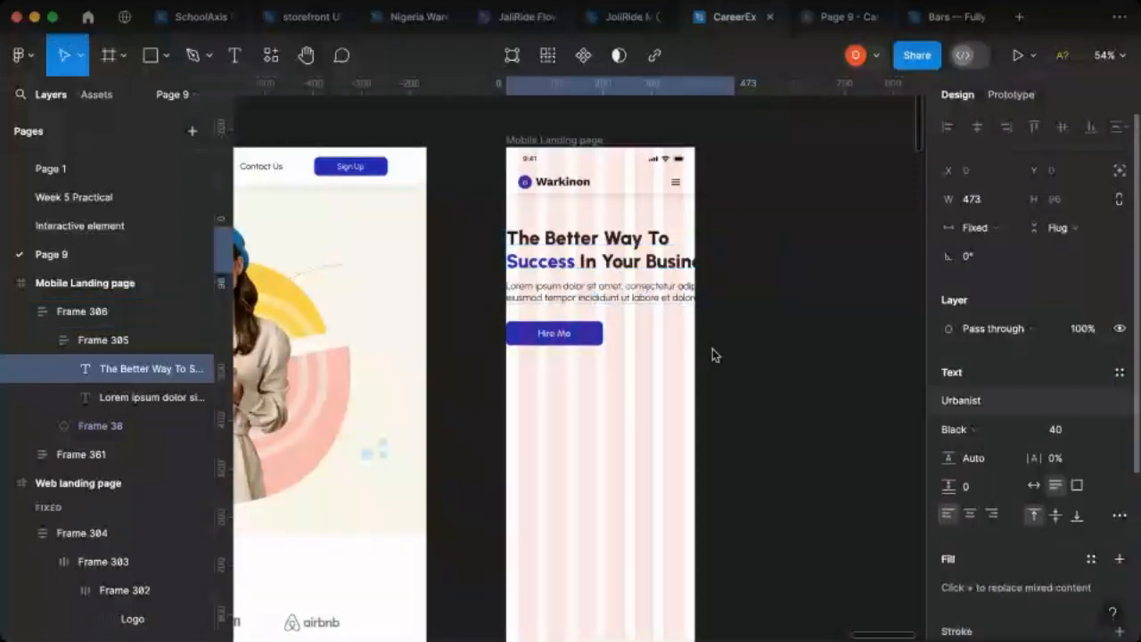
Step: Set the font size of the Lorem ipsum paragraph below the mobile hero heading to 16
click(657, 300)
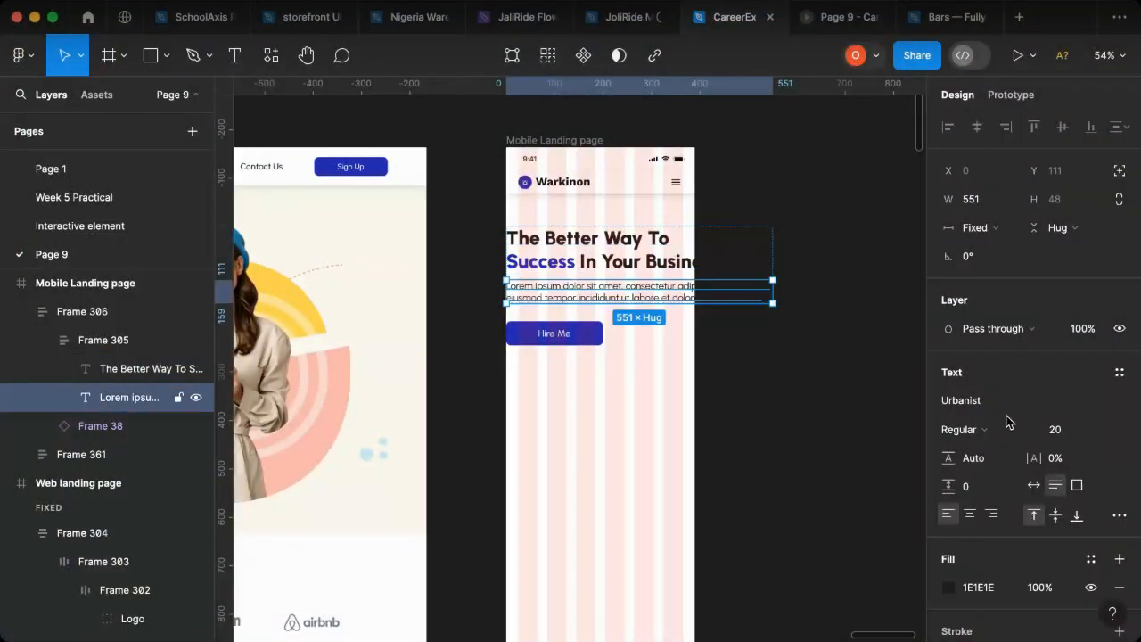
click(1112, 433)
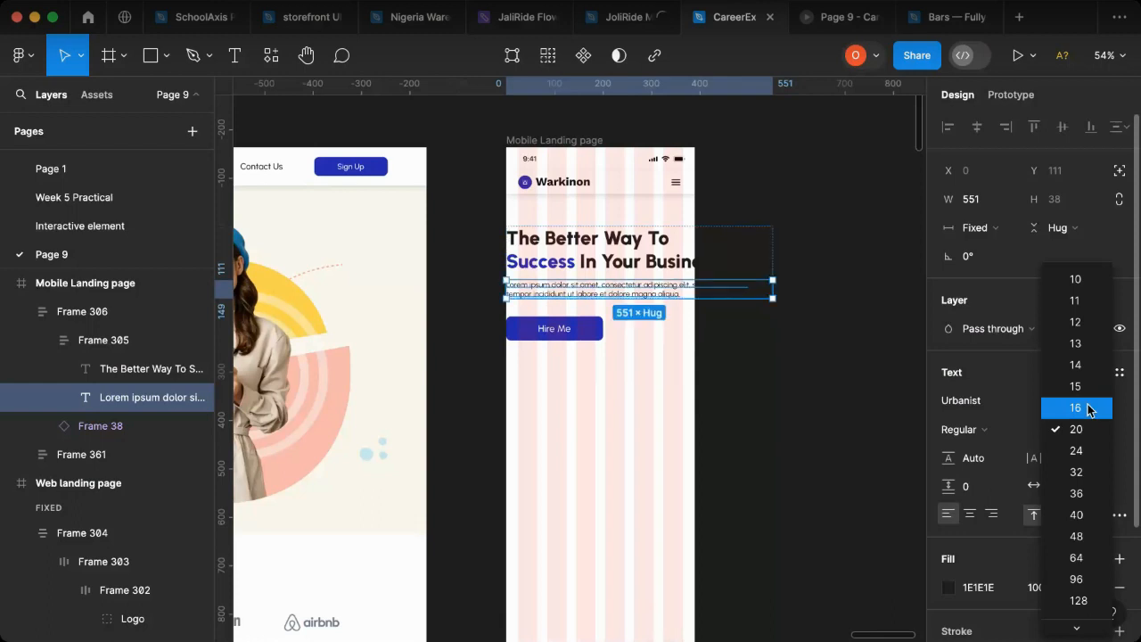
click(1088, 408)
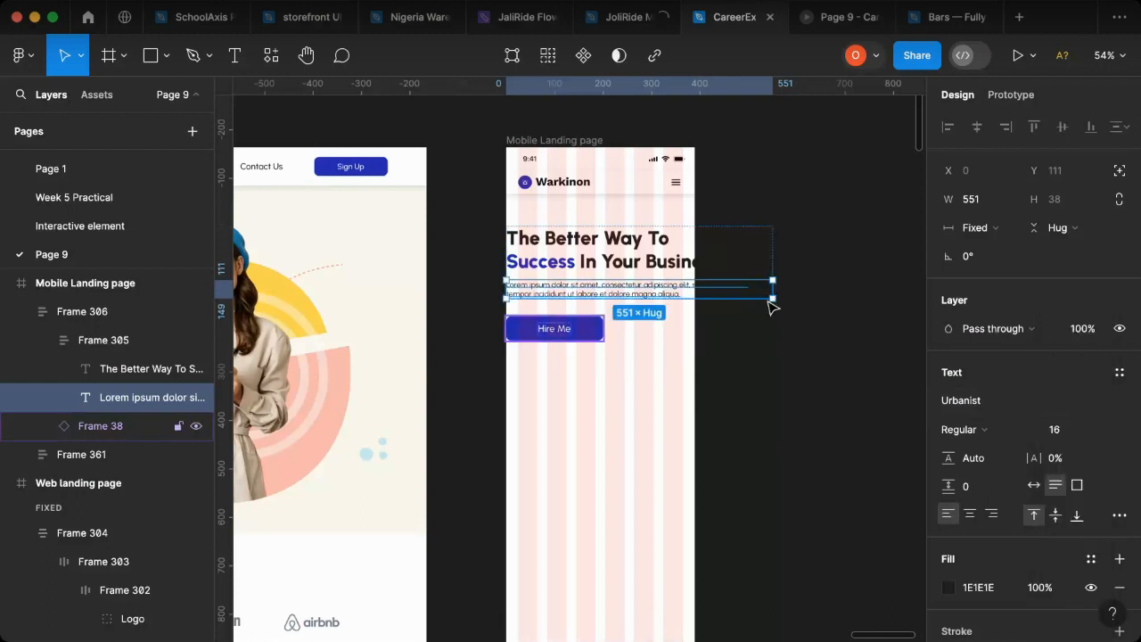
click(778, 257)
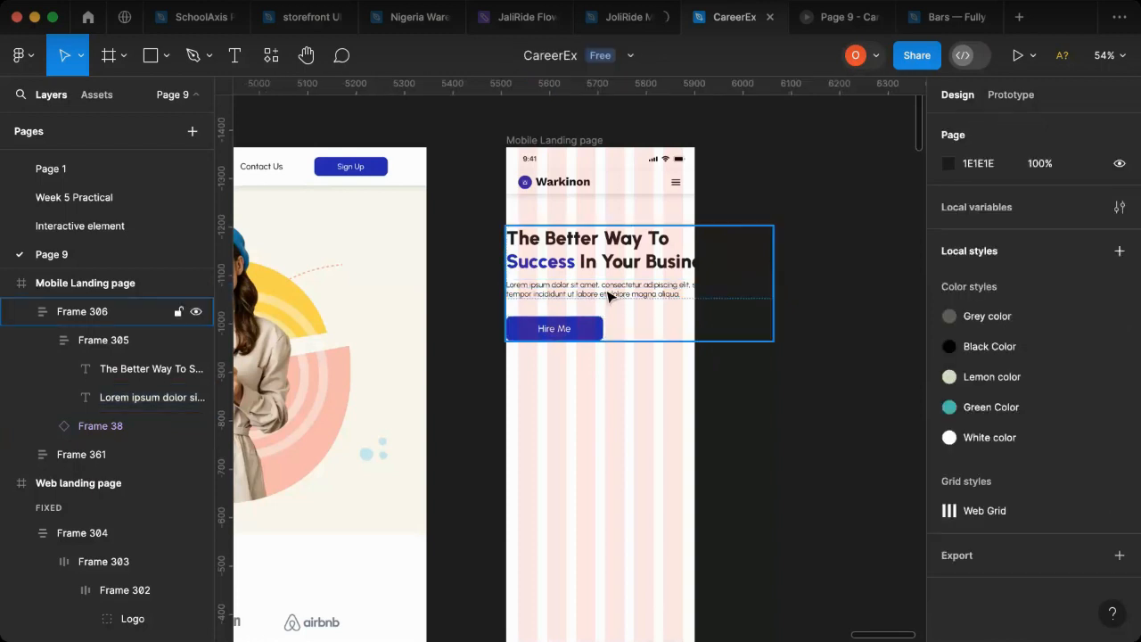
Step: Move the mobile hero text frame to X 25, Y 143 so its left edge lines up with the first grid column
drag(595, 295, 603, 285)
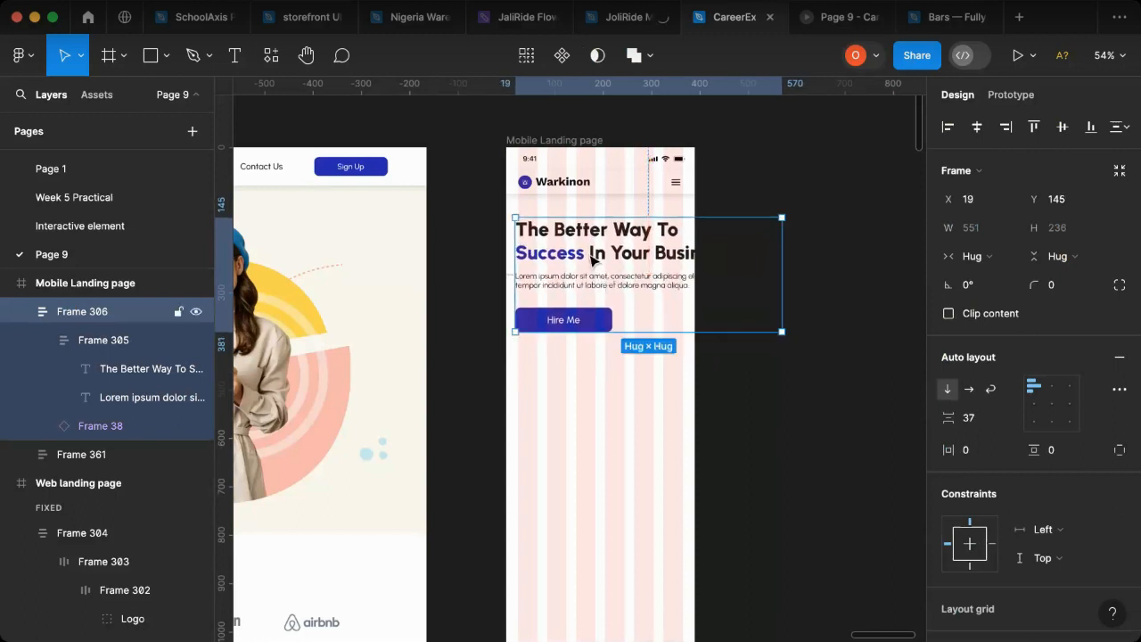
scroll(561, 243, up, 5)
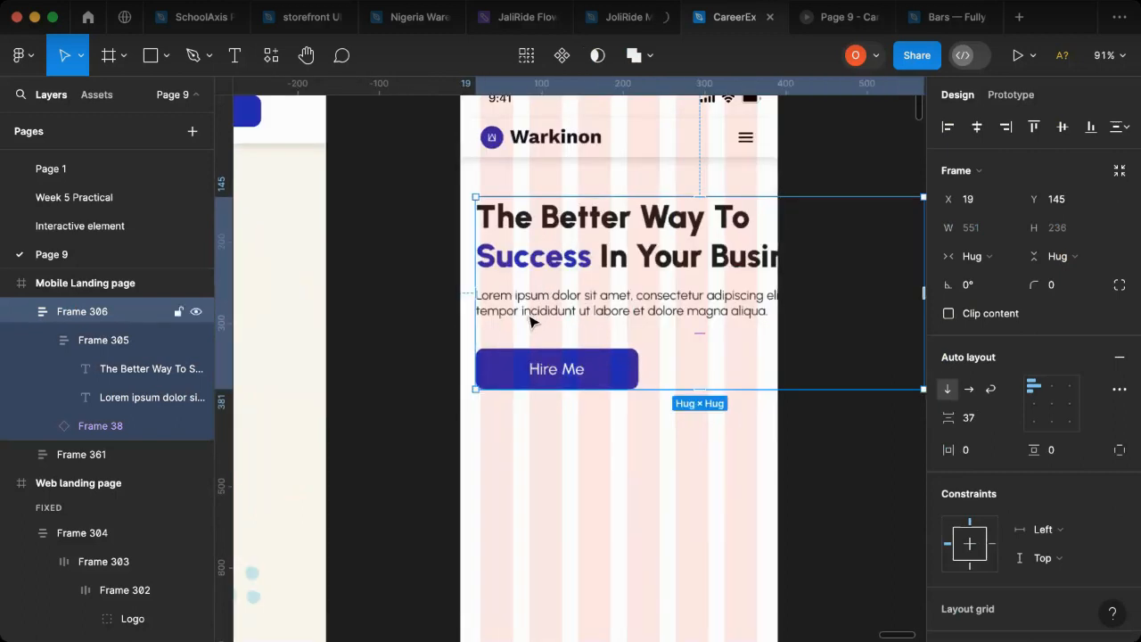
drag(538, 323, 537, 318)
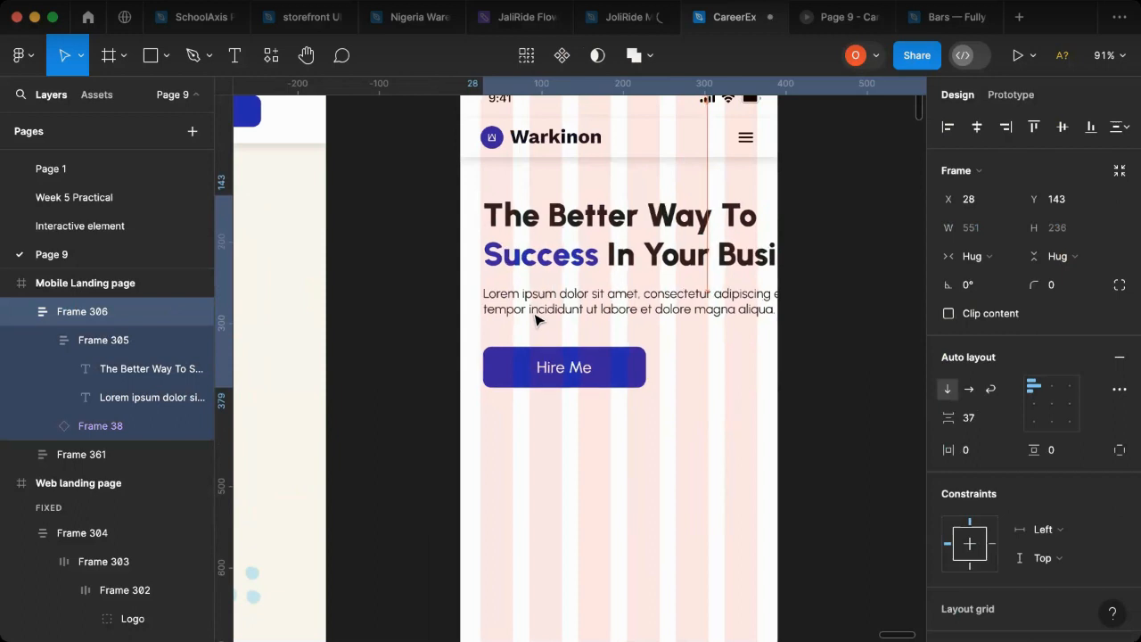
key(alt)
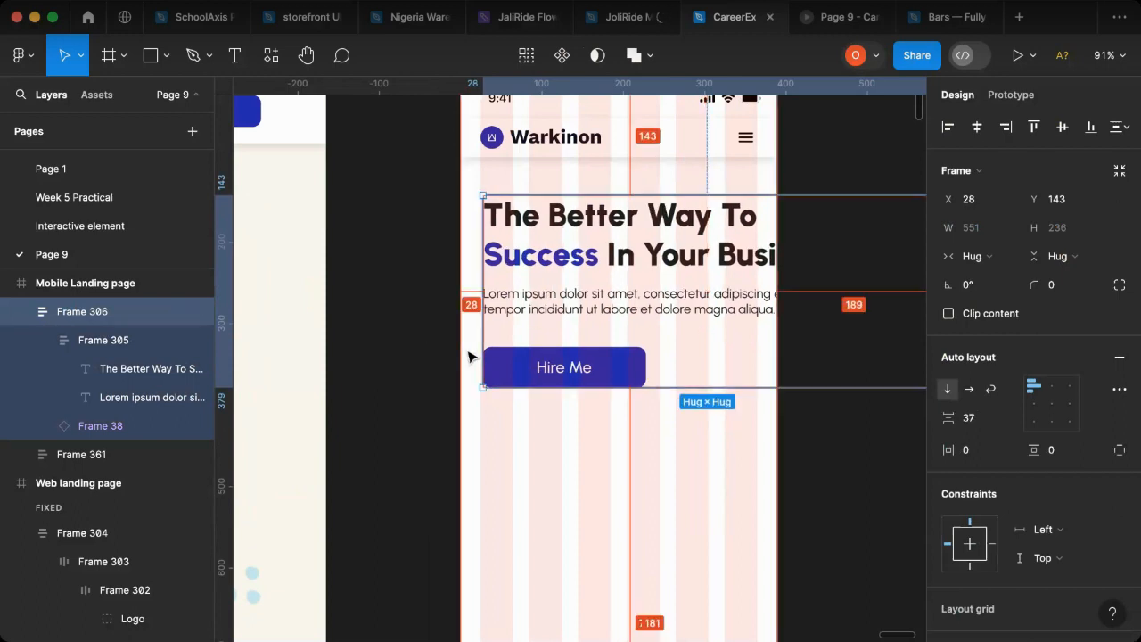
key(Left)
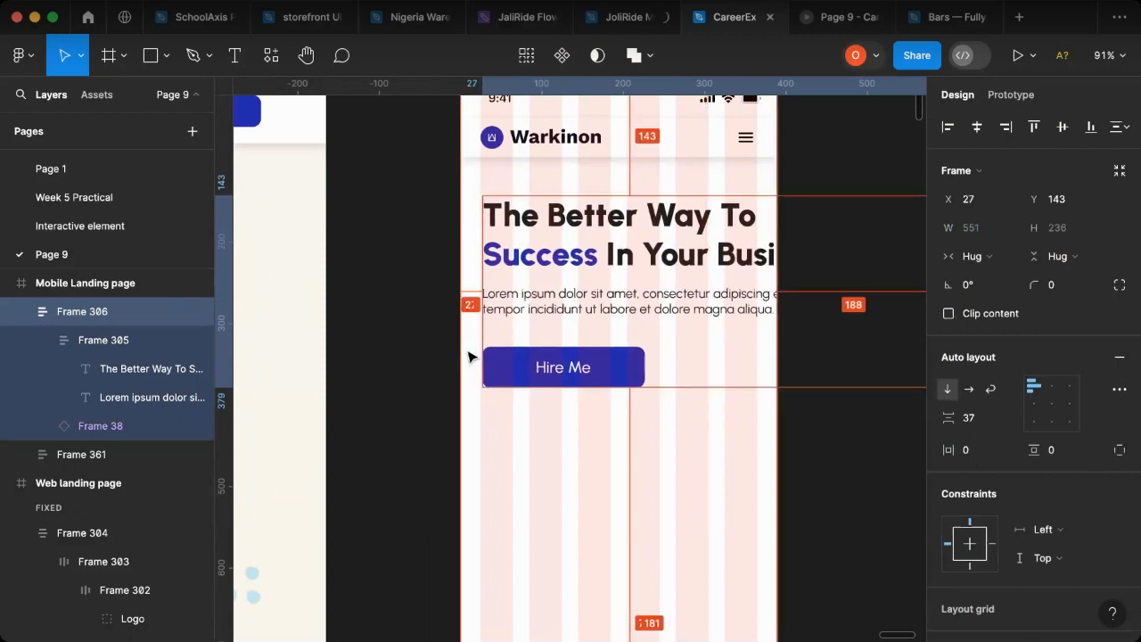
key(Left)
key(Left)
key(Left)
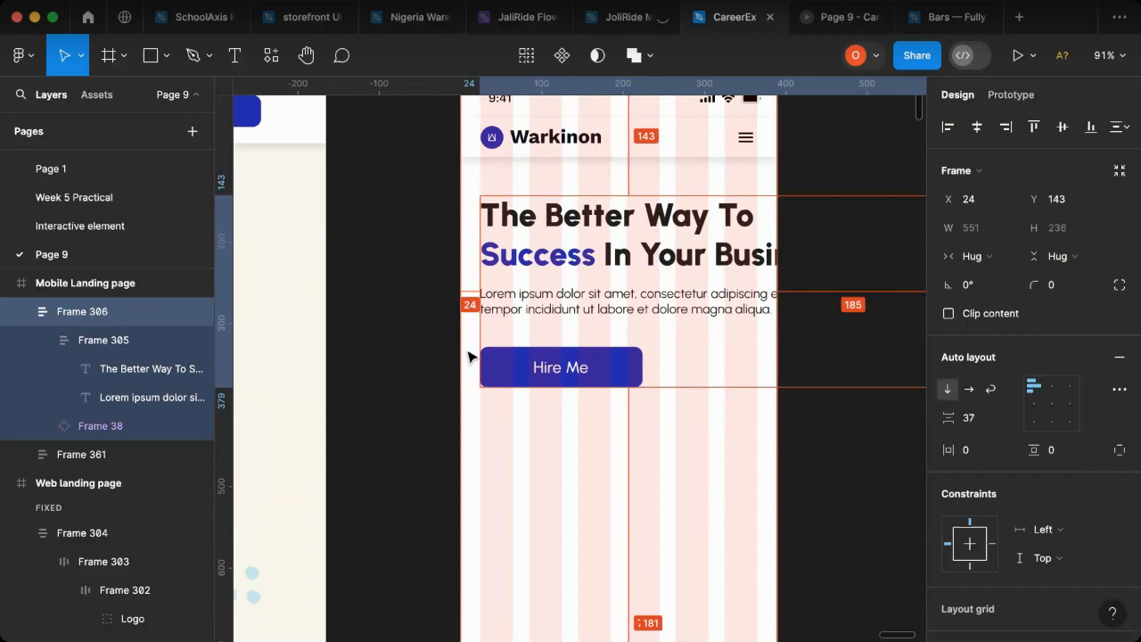
key(Right)
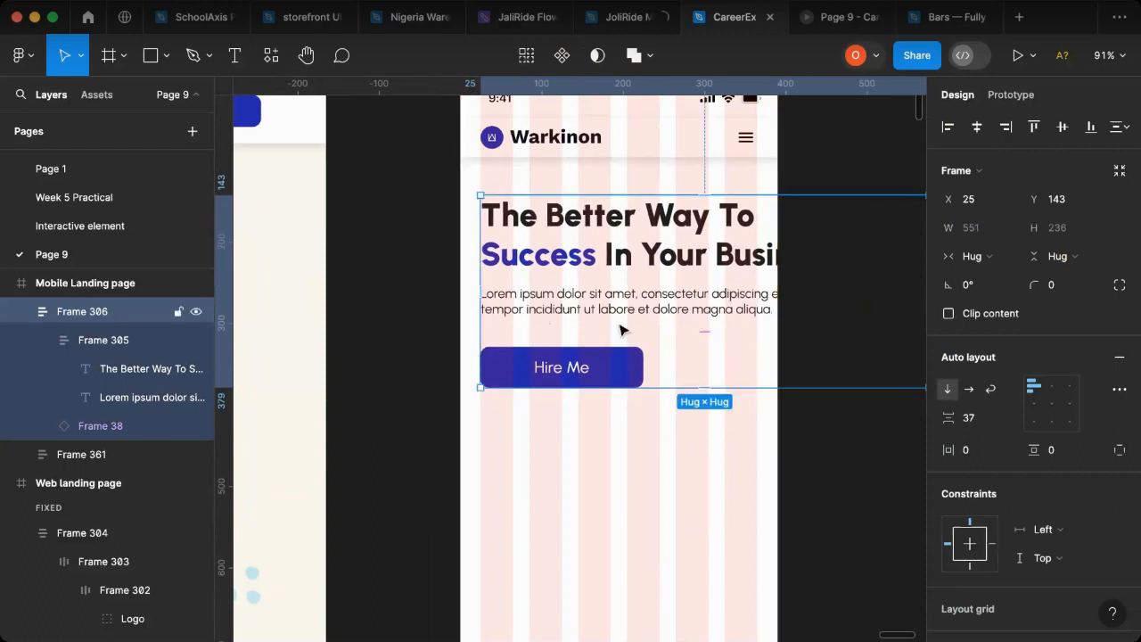
scroll(713, 308, right, 4)
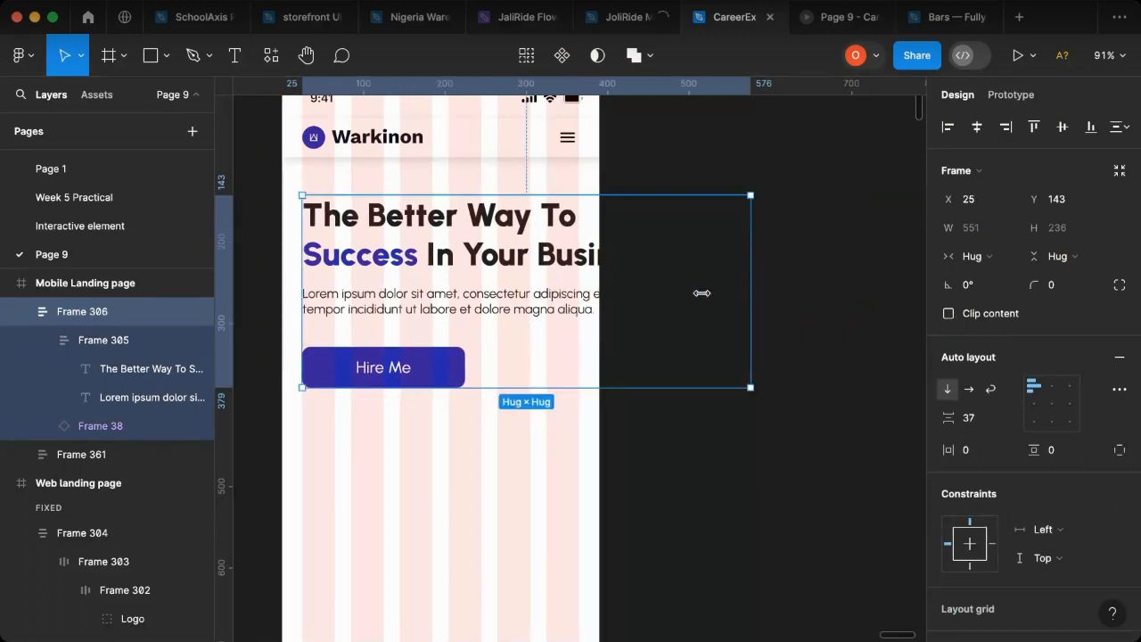
Step: Narrow the mobile hero frame to a width of 340 and its Lorem ipsum paragraph to a width of 329
drag(617, 297, 579, 308)
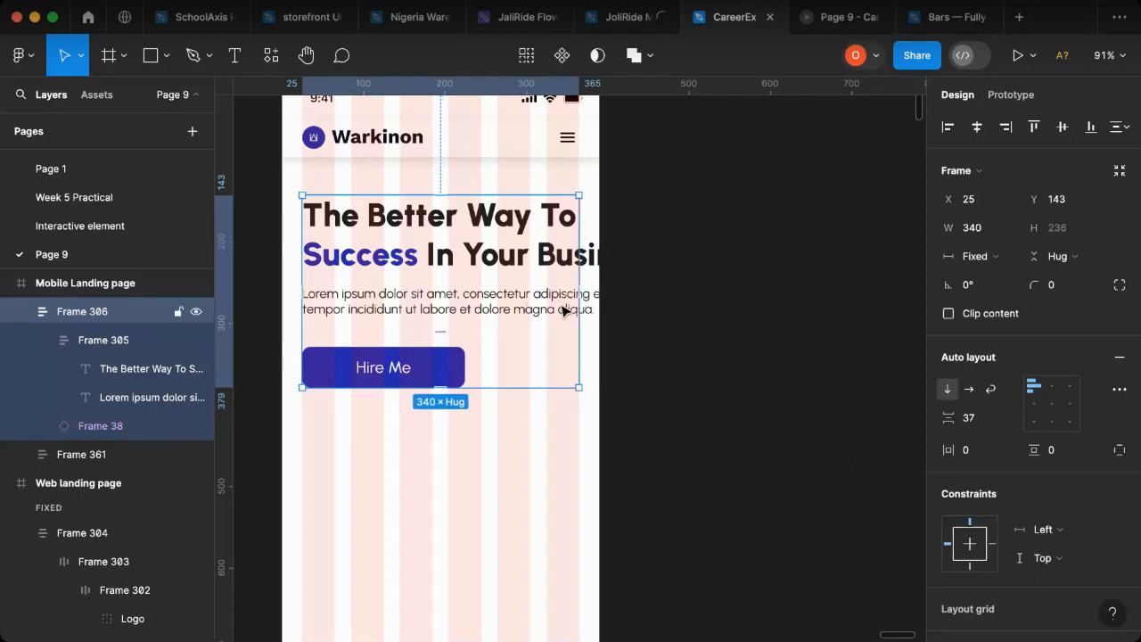
click(489, 303)
click(494, 303)
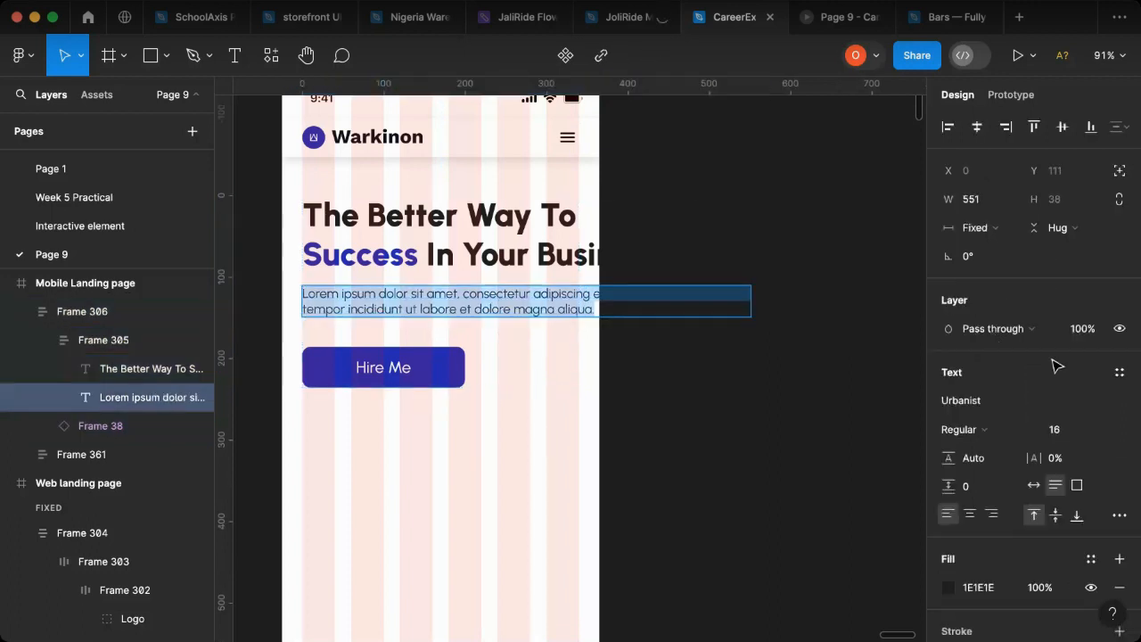
key(Escape)
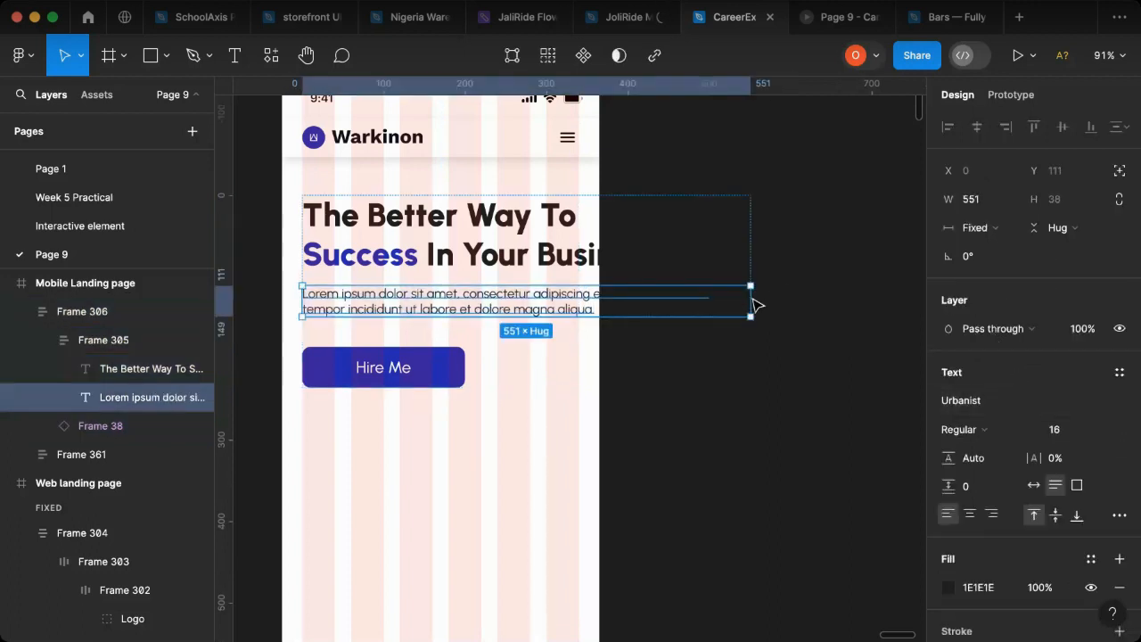
drag(748, 300, 569, 308)
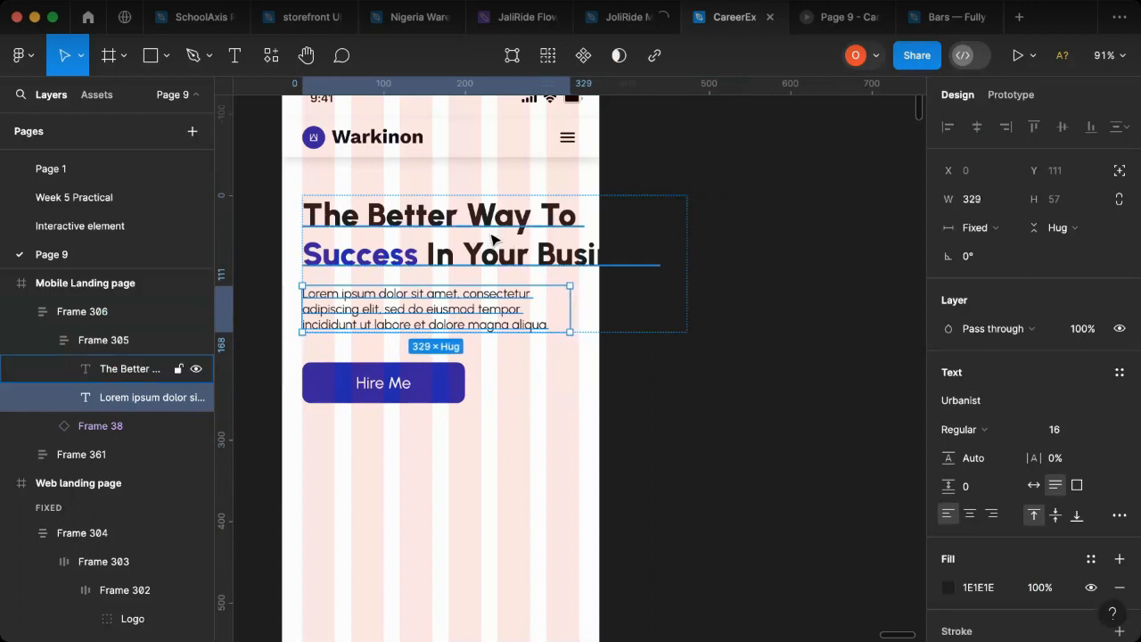
Step: Narrow the mobile hero heading's text box to a width of 341 and set its font size to 36
click(683, 237)
drag(615, 240, 580, 246)
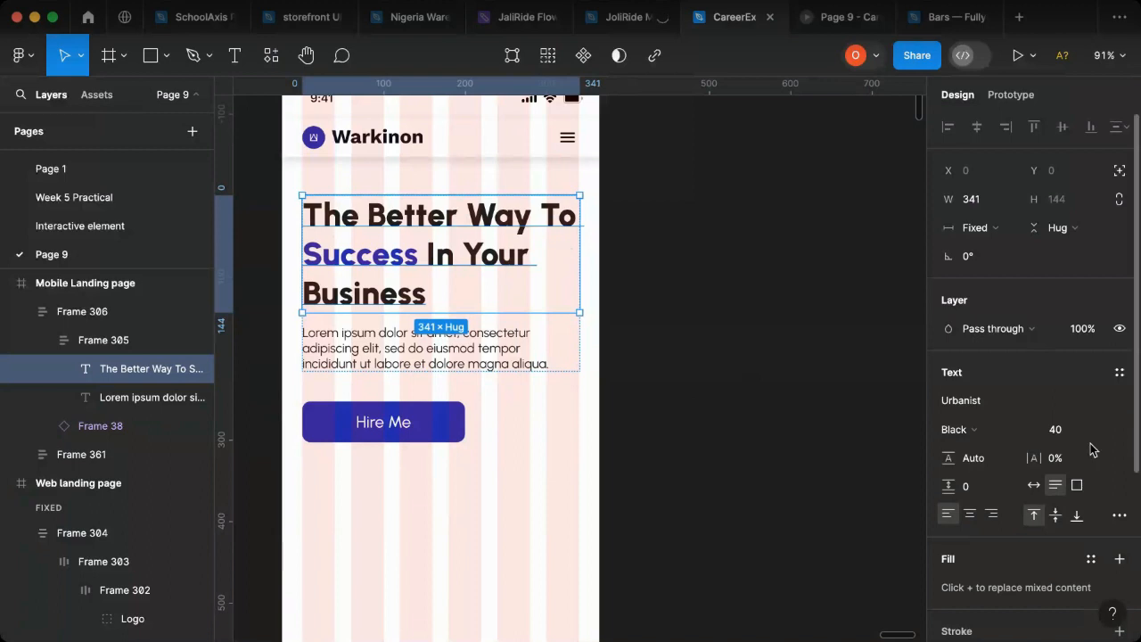
click(1070, 435)
text(36)
key(Return)
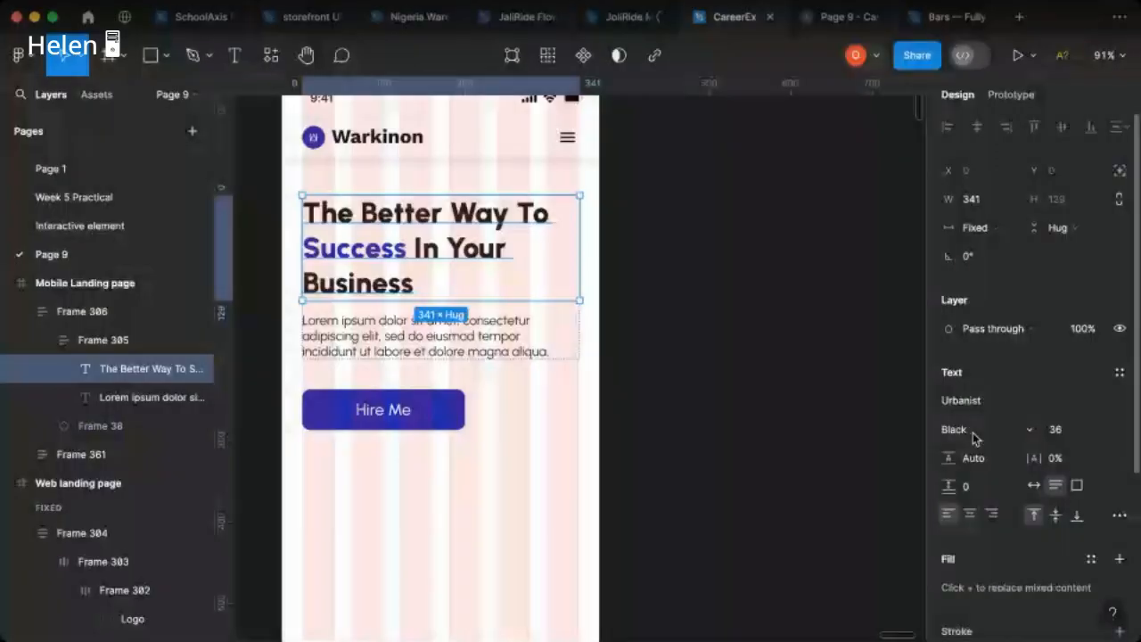
Step: Try the ExtraBold weight on the mobile hero heading and return it to Black
click(972, 430)
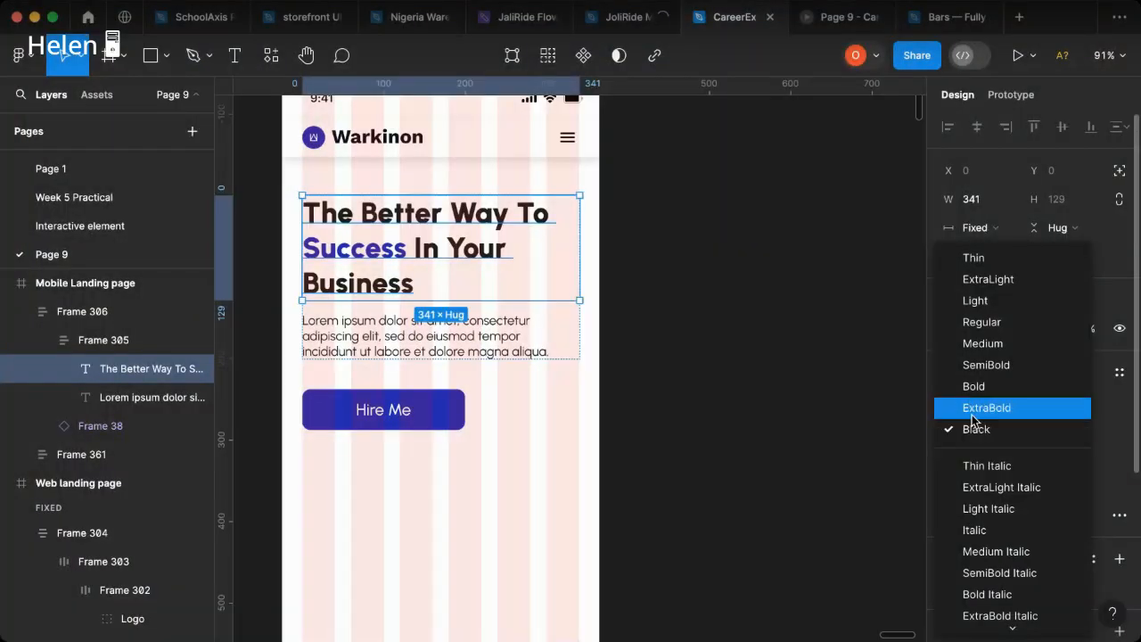
click(972, 414)
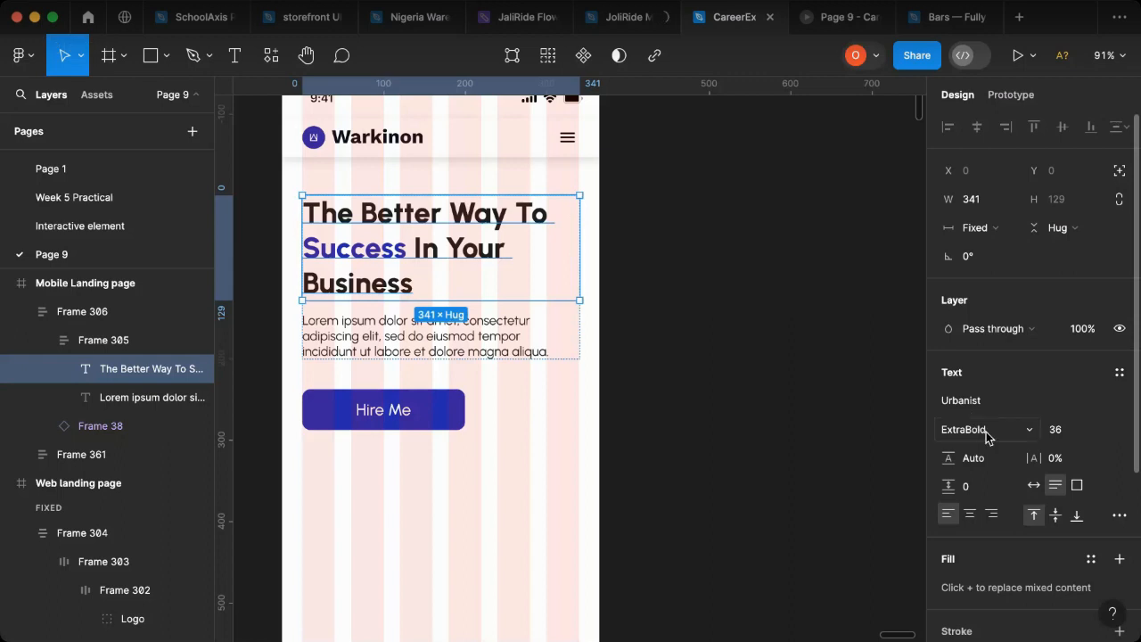
click(986, 434)
click(981, 449)
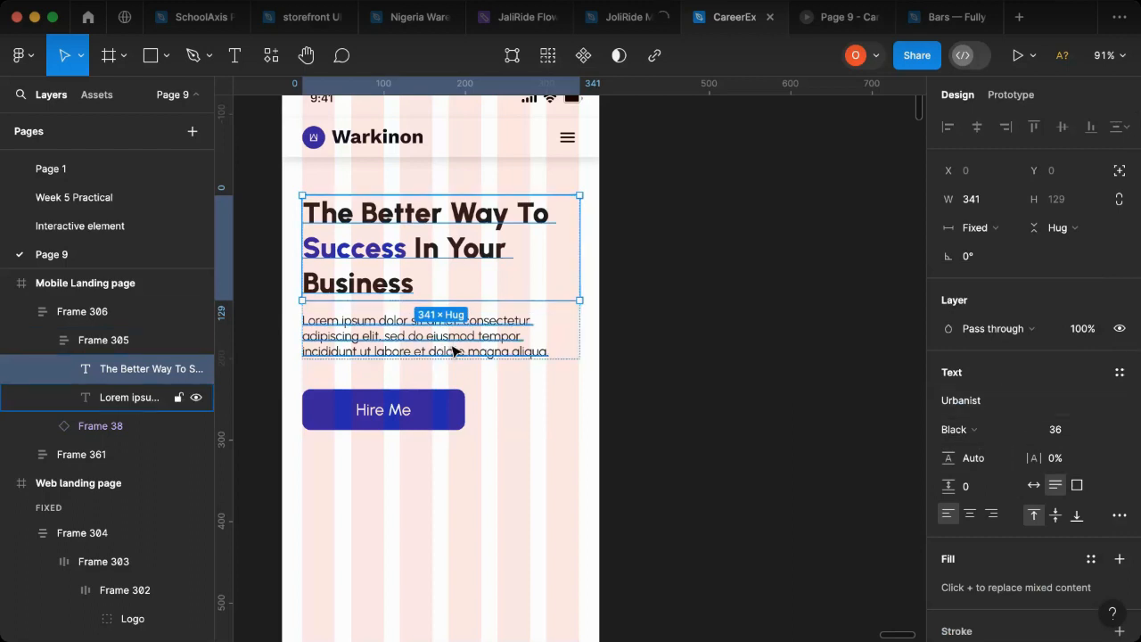
Step: Set the line height of the Lorem ipsum paragraph in the mobile hero to 154%
double_click(393, 328)
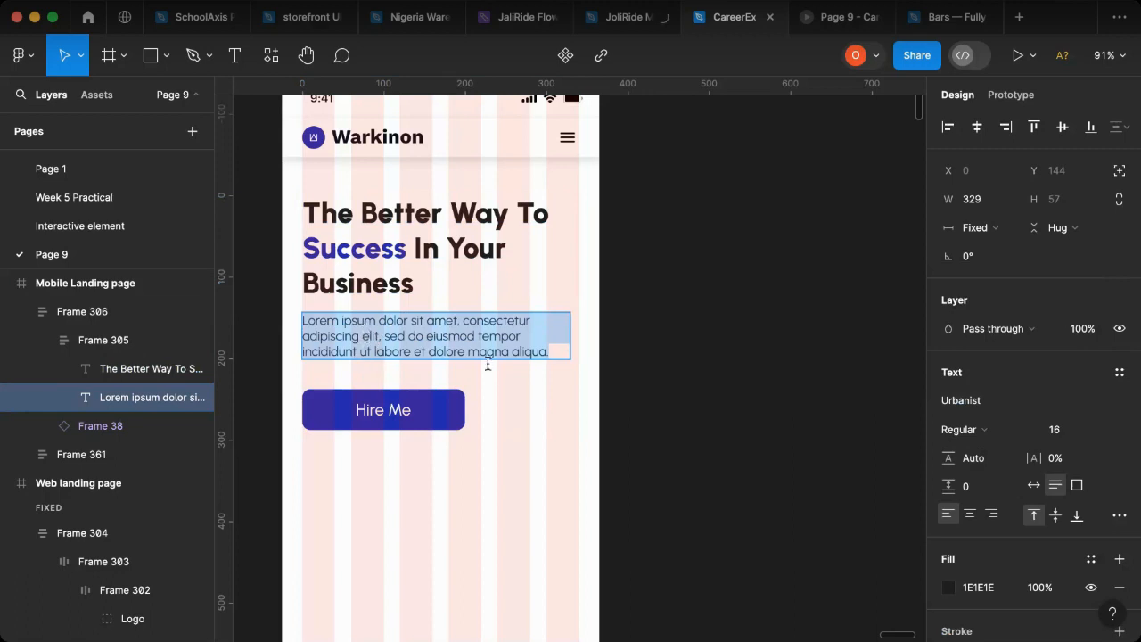
key(Escape)
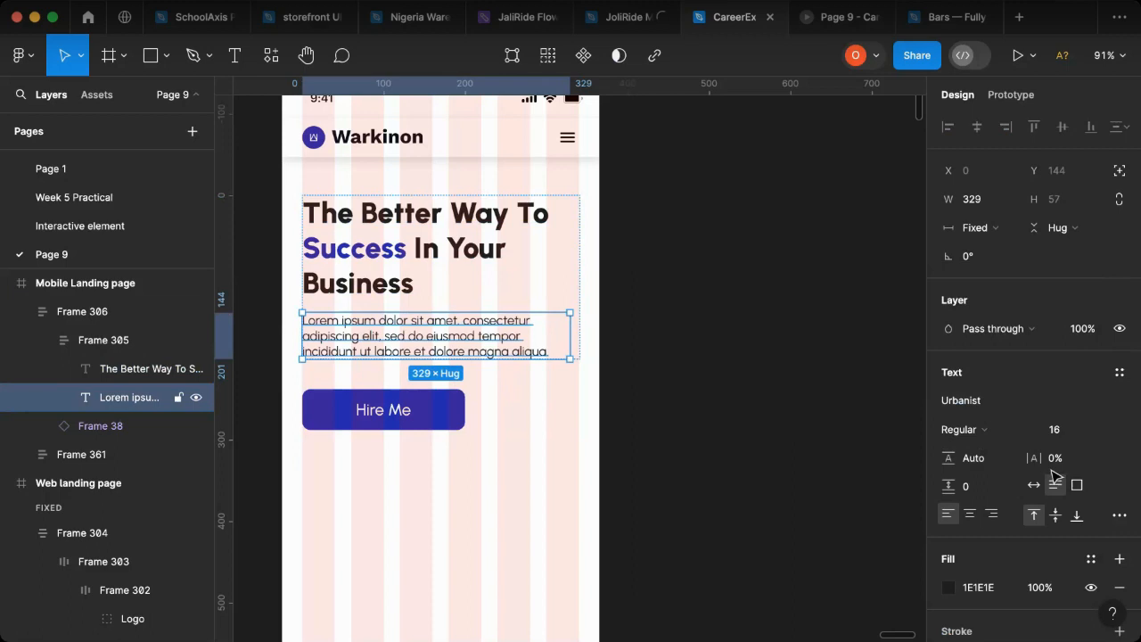
key(Escape)
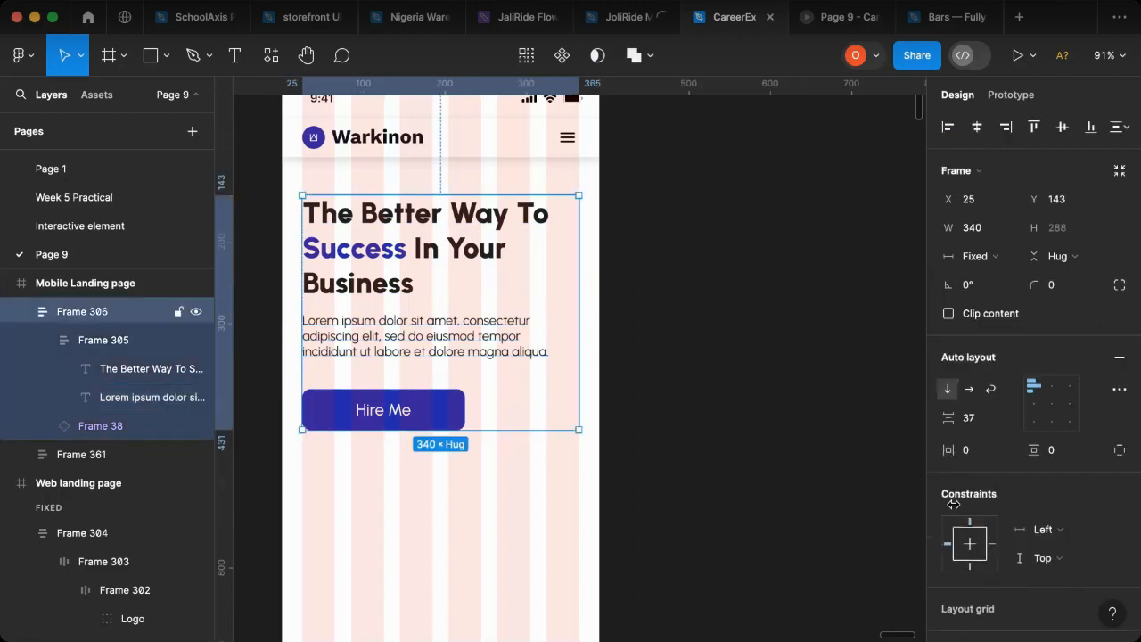
click(495, 355)
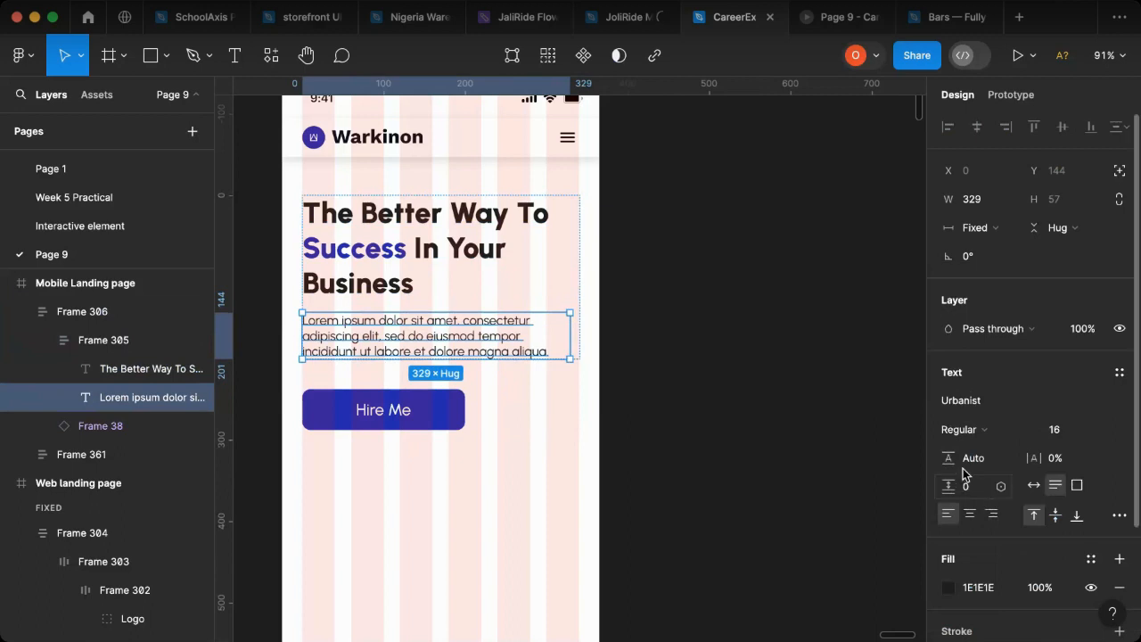
scroll(962, 472, down, 1)
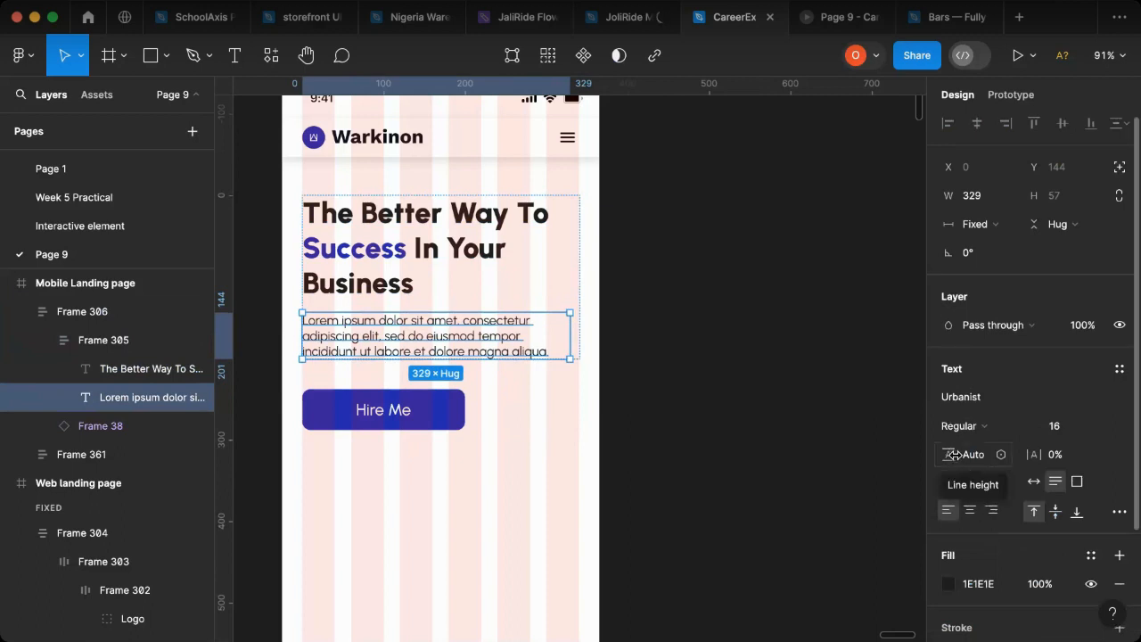
click(955, 455)
mouse_move(955, 455)
mouse_down()
mouse_move(912, 456)
mouse_move(968, 466)
mouse_up()
click(986, 463)
text(0)
key(Return)
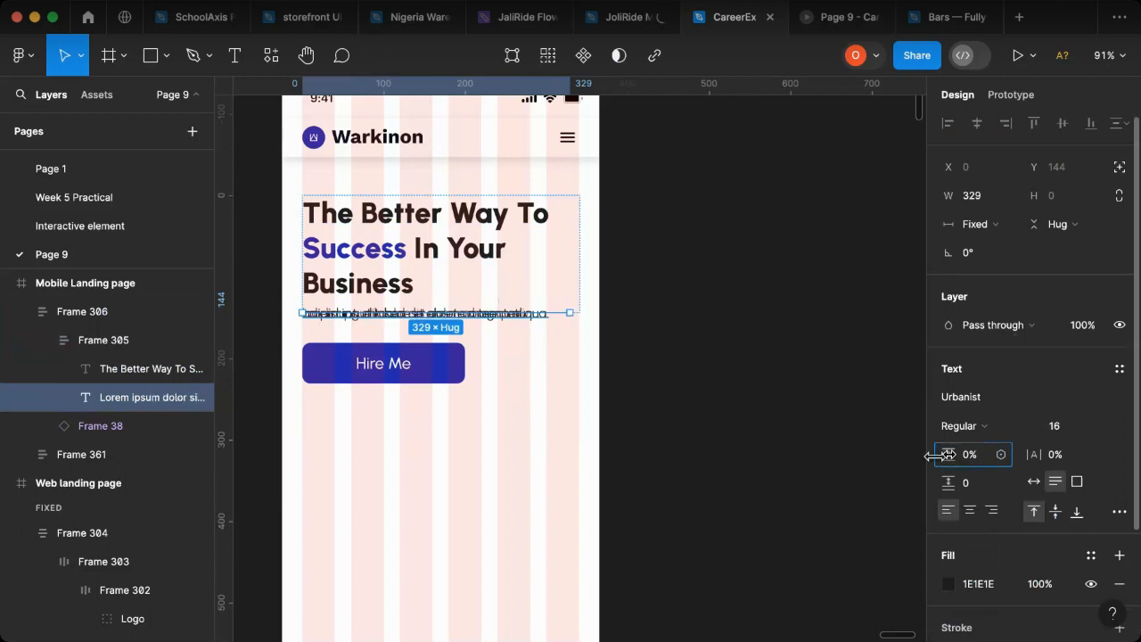
mouse_move(905, 458)
mouse_down()
mouse_move(1111, 458)
mouse_move(36, 453)
mouse_move(96, 444)
mouse_move(71, 443)
mouse_up()
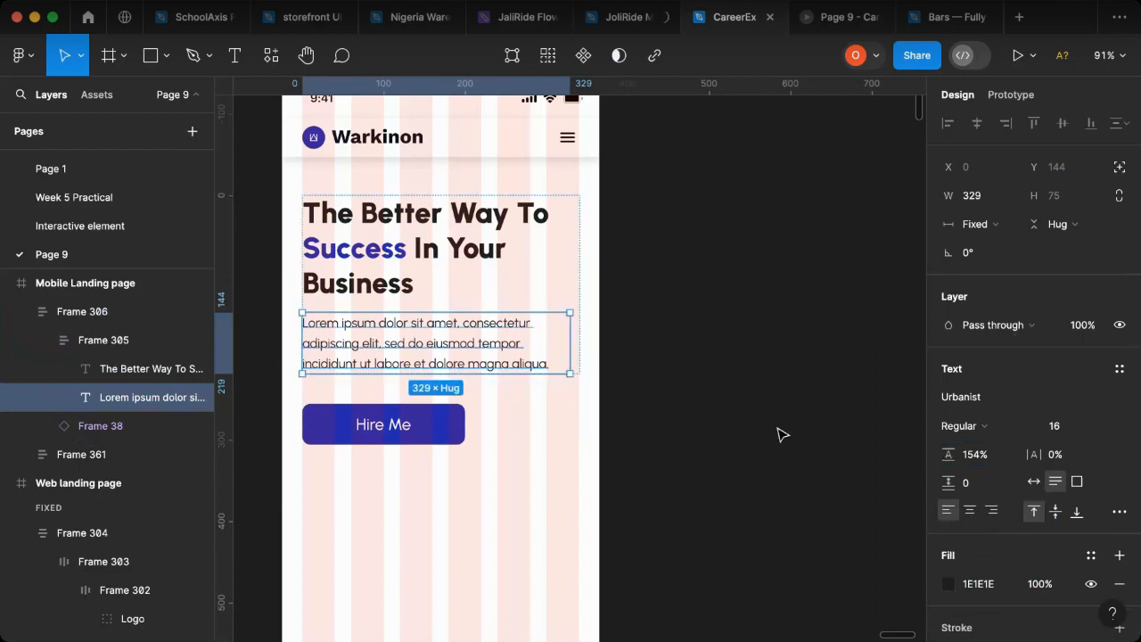
Step: Set the mobile hero frame's auto layout spacing between the text group and the Hire Me button to 30
click(504, 431)
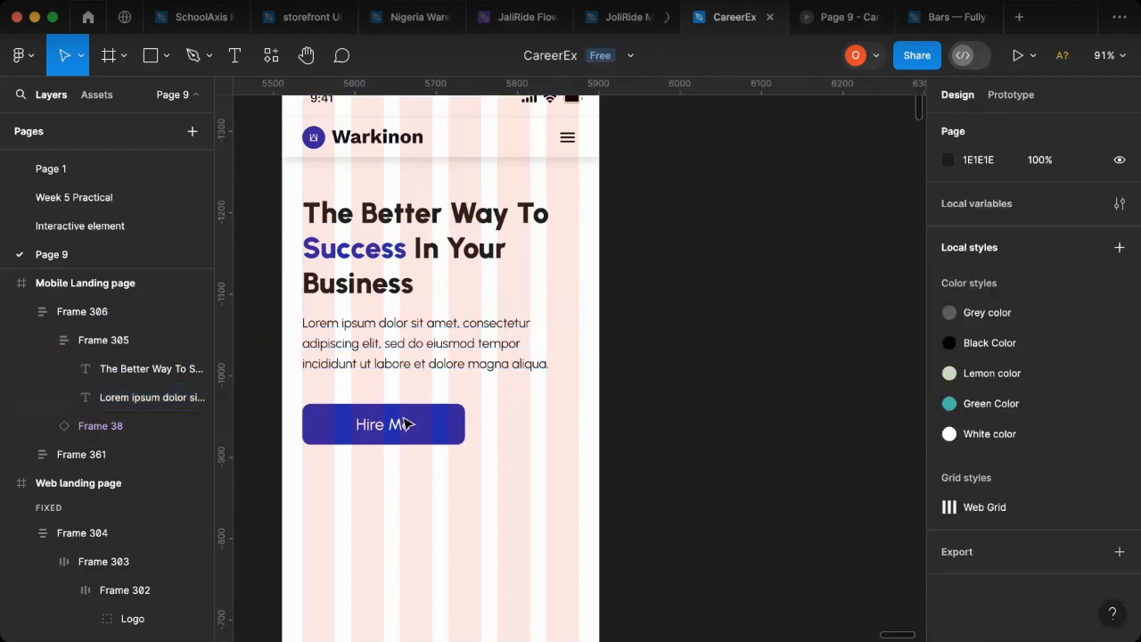
click(475, 392)
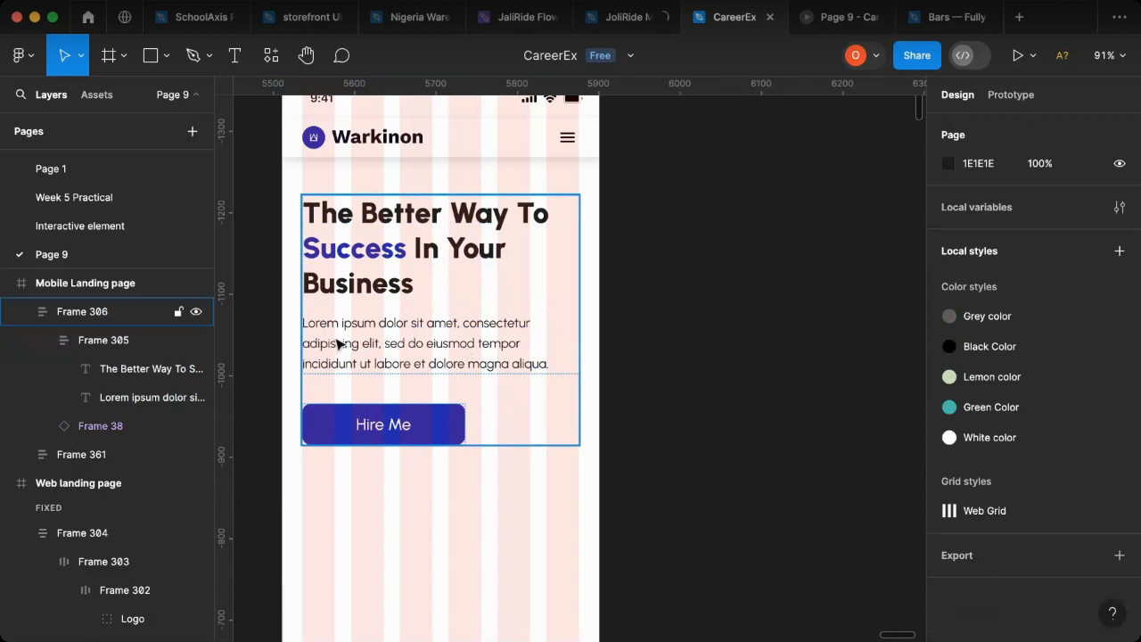
click(389, 445)
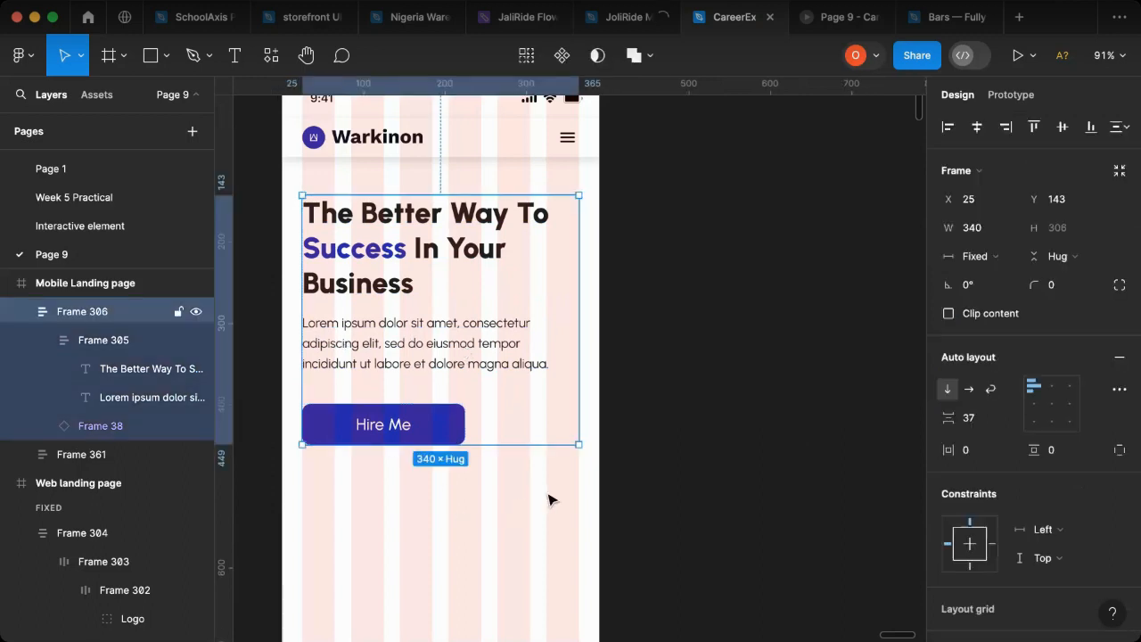
key(alt)
drag(442, 387, 449, 387)
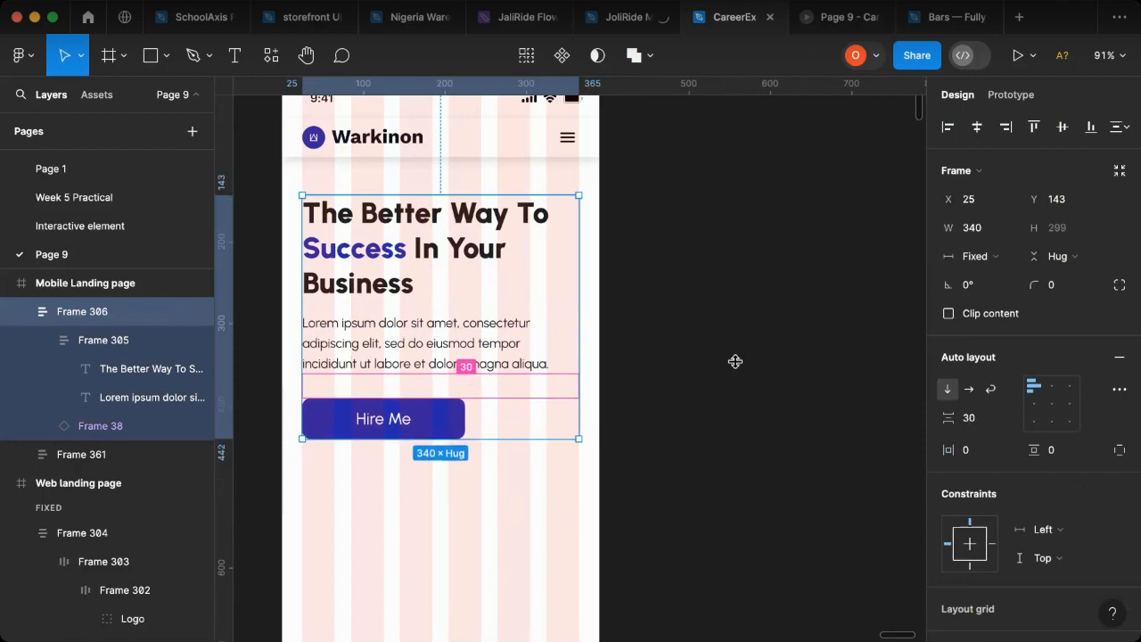
Step: Set the auto layout spacing between the mobile hero heading and paragraph to 10
click(394, 308)
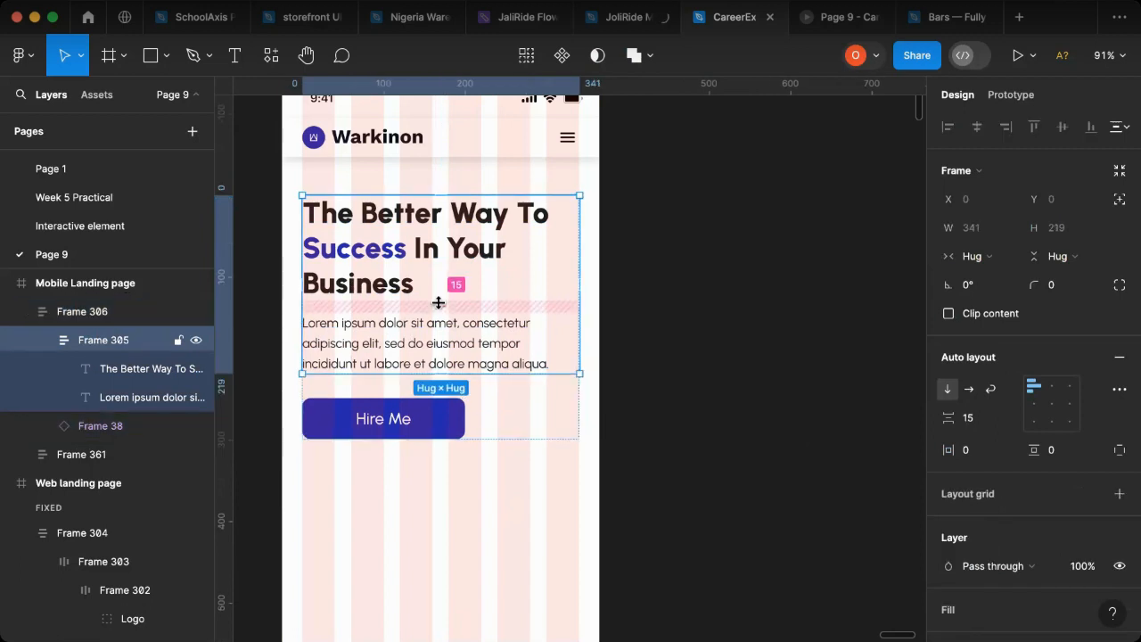
click(975, 417)
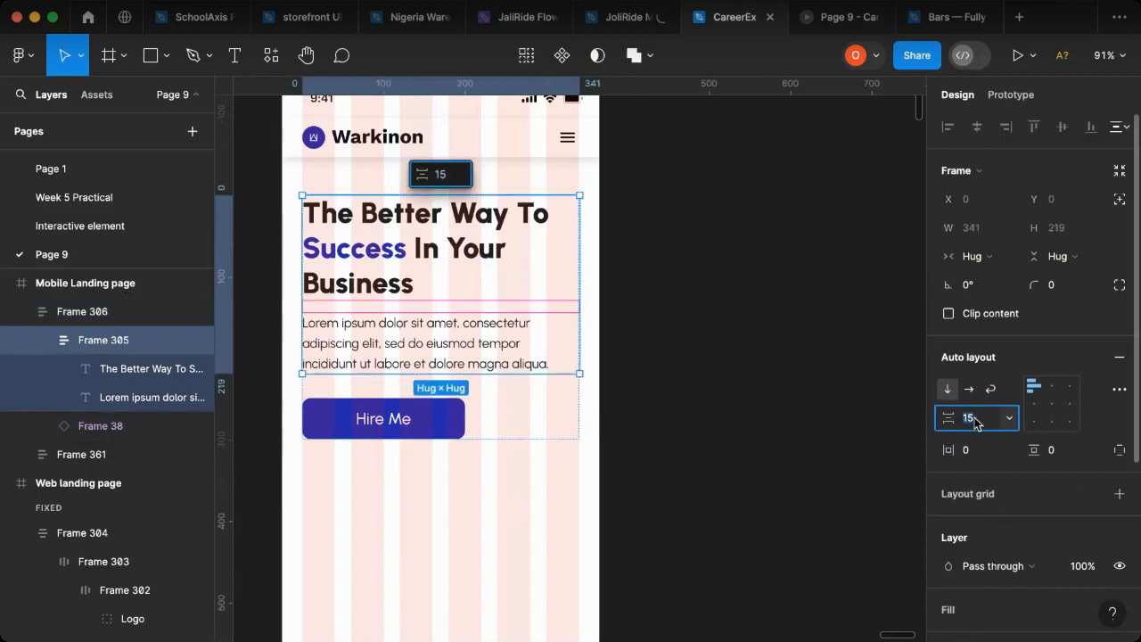
text(10)
key(Return)
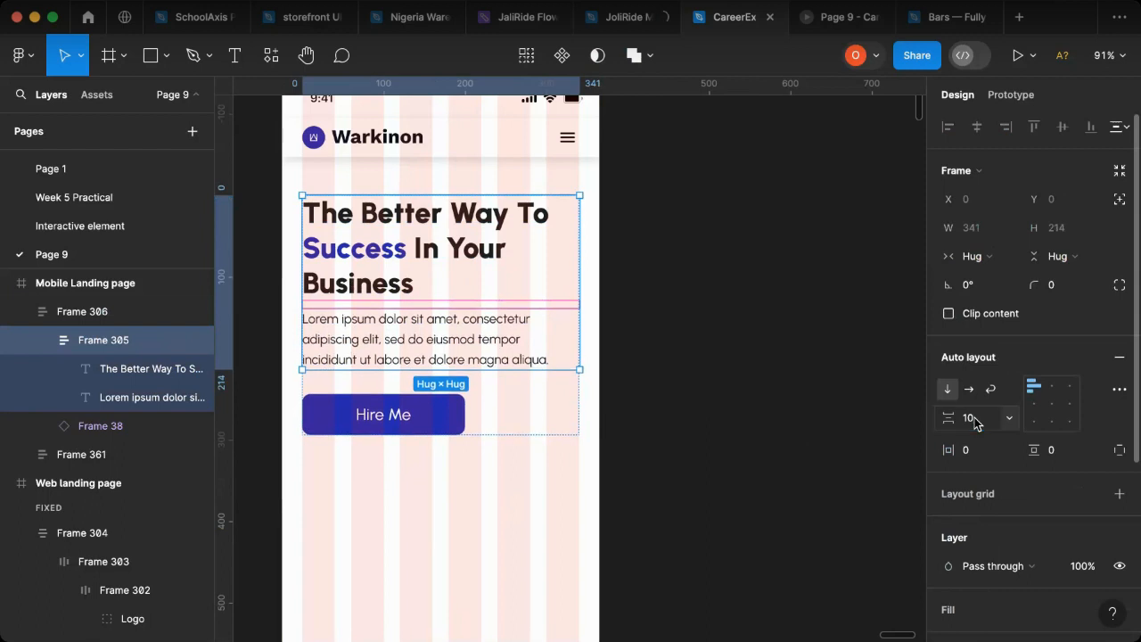
click(707, 401)
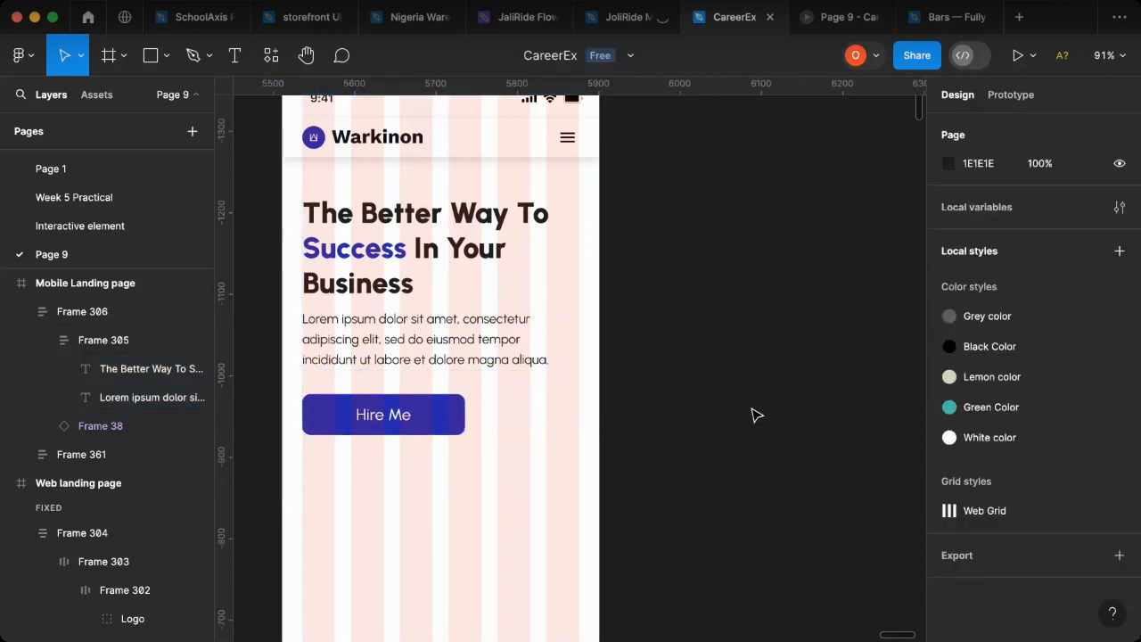
Step: Place the woman illustration from the MacBook Pro 16" - 1 frame below the Hire Me button in the Mobile Landing page at X -146, Y 452
scroll(752, 415, down, 5)
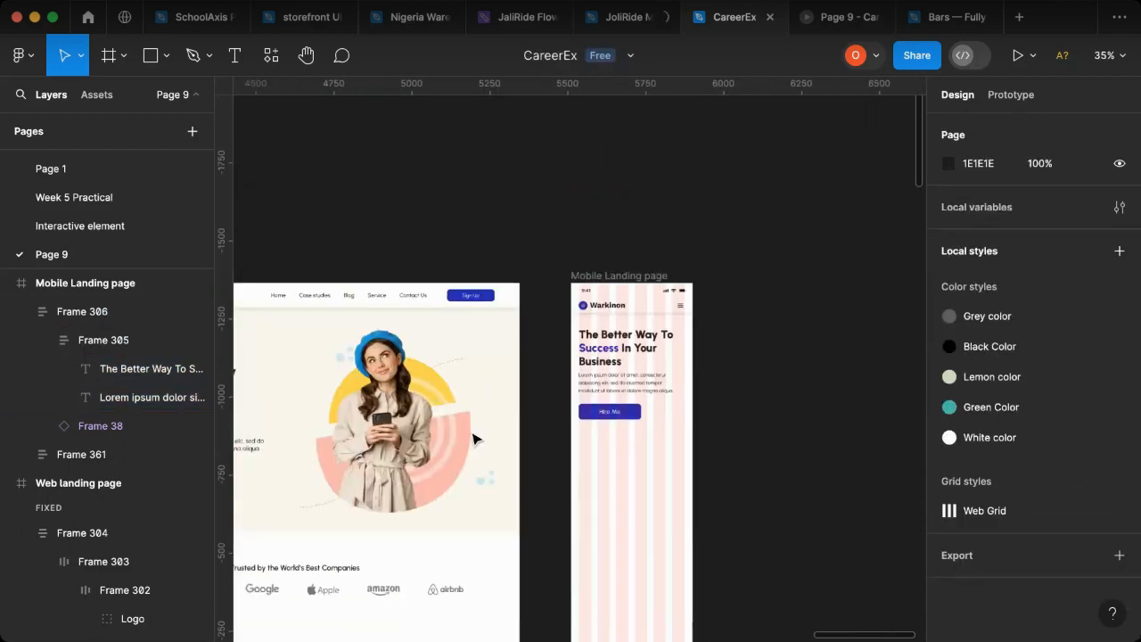
scroll(496, 505, left, 3)
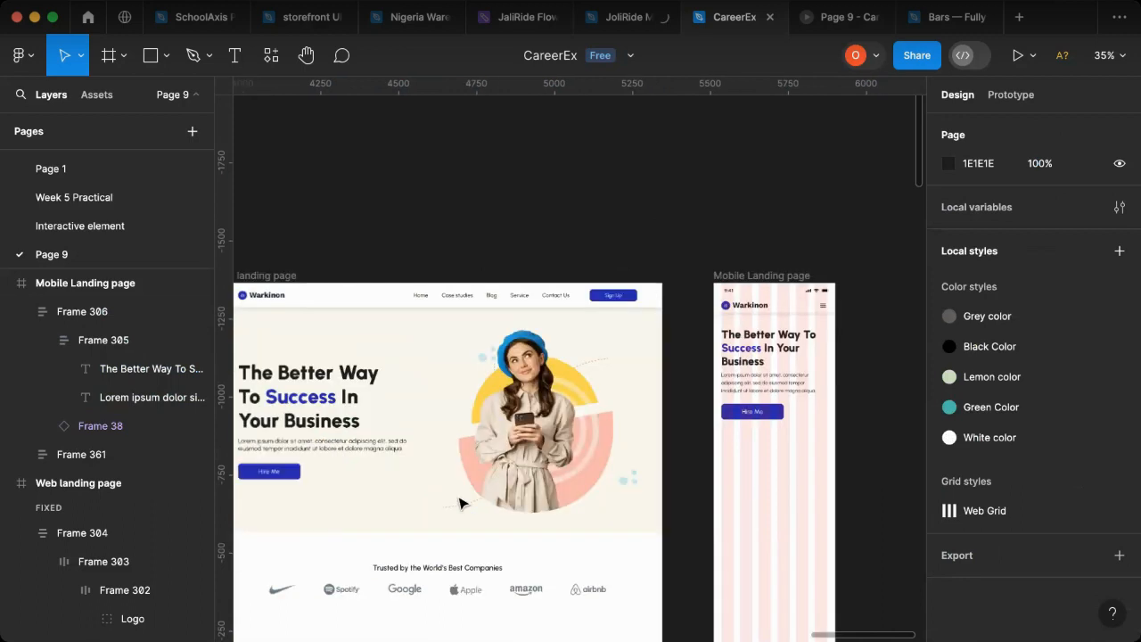
scroll(460, 504, left, 12)
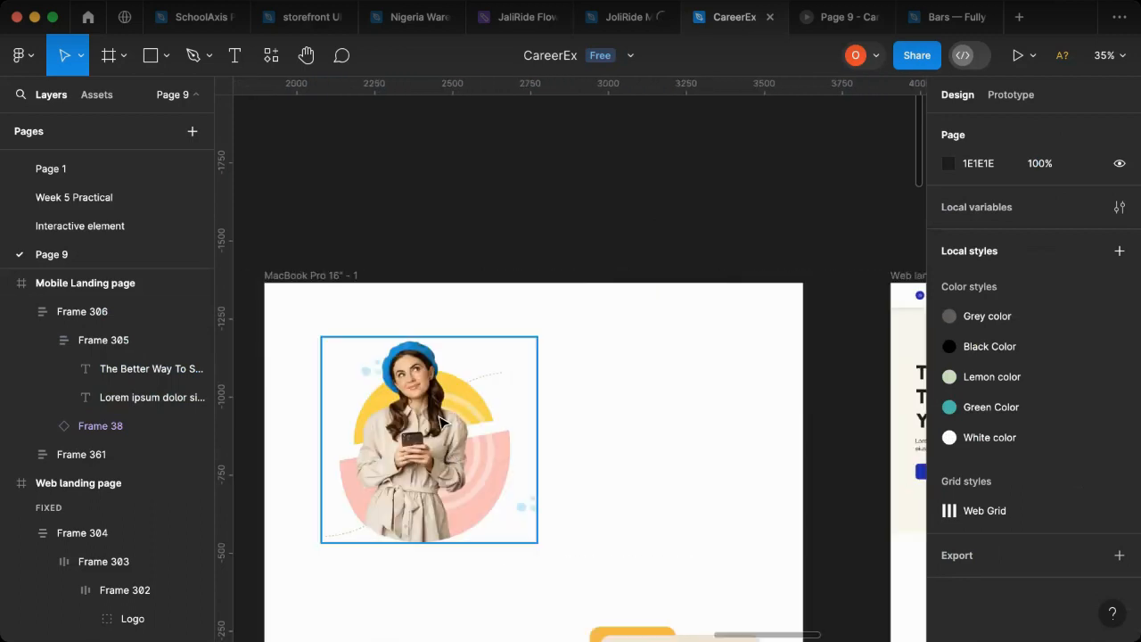
click(443, 421)
drag(678, 419, 1041, 454)
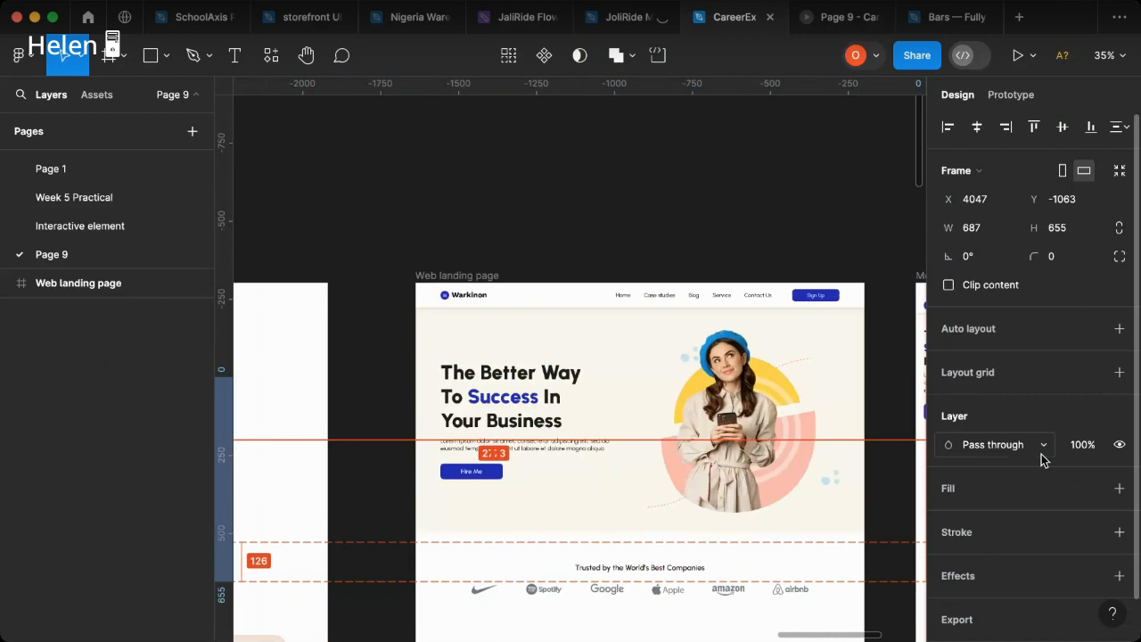
drag(1040, 458, 580, 470)
scroll(580, 470, down, 2)
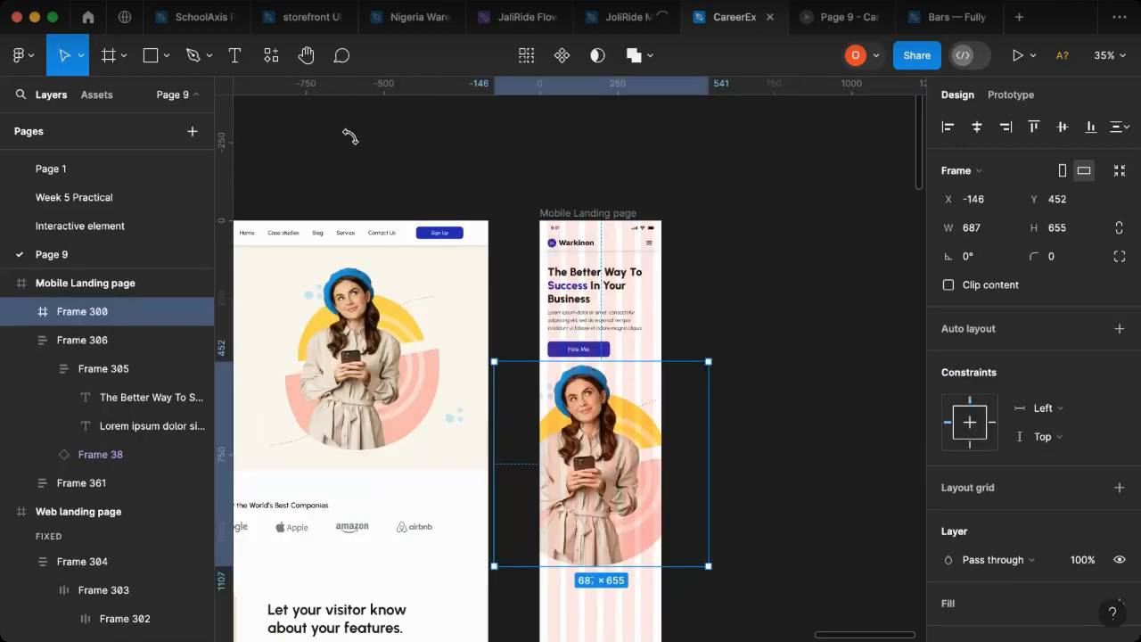
Step: Scale the illustration proportionally to 385 × 367.07 with the Scale tool and center it horizontally in the Mobile Landing page
click(126, 63)
click(85, 61)
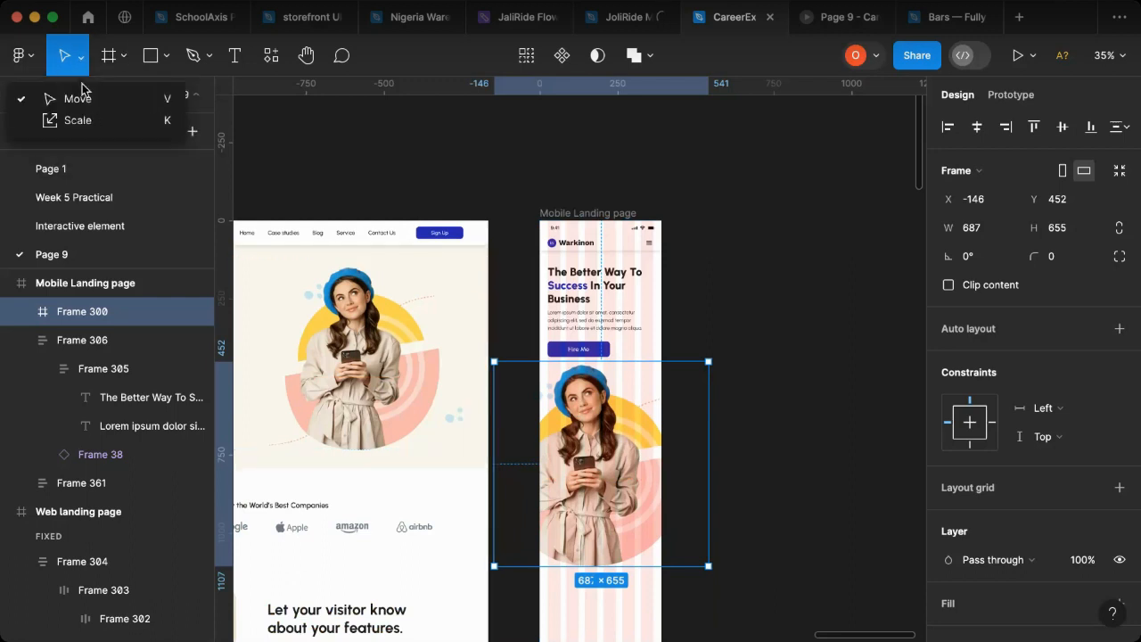
click(85, 122)
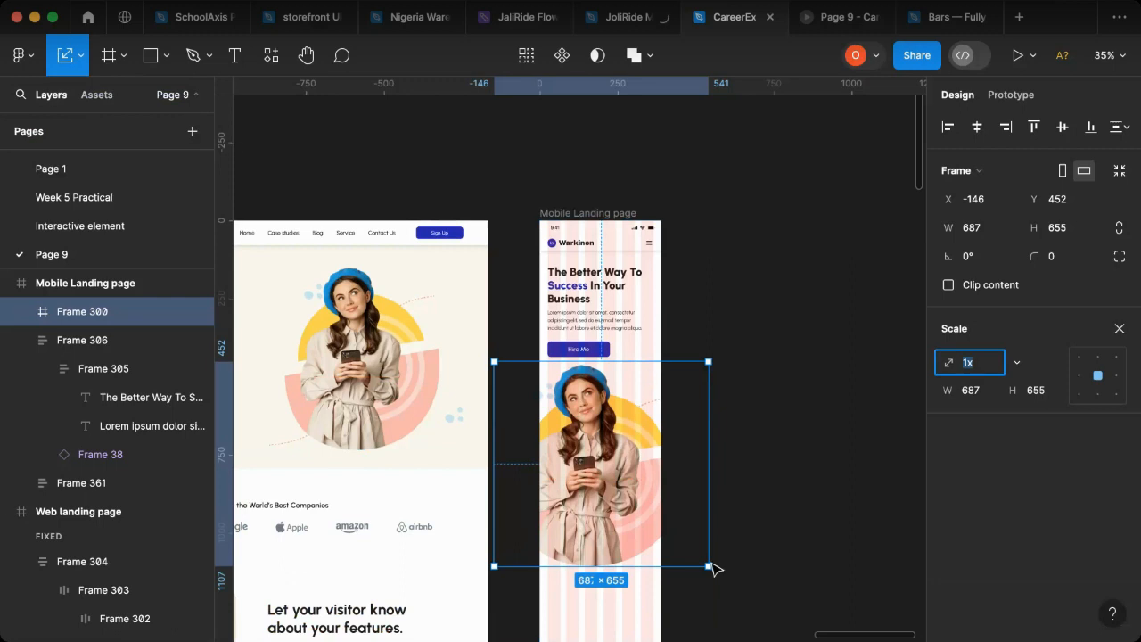
drag(710, 568, 634, 495)
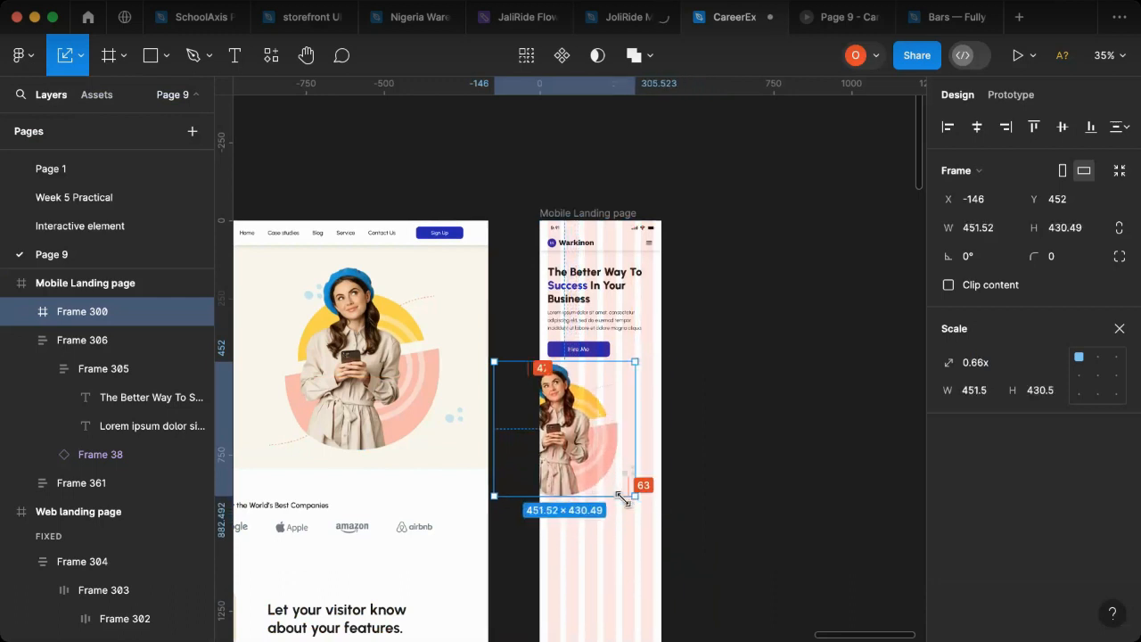
click(977, 129)
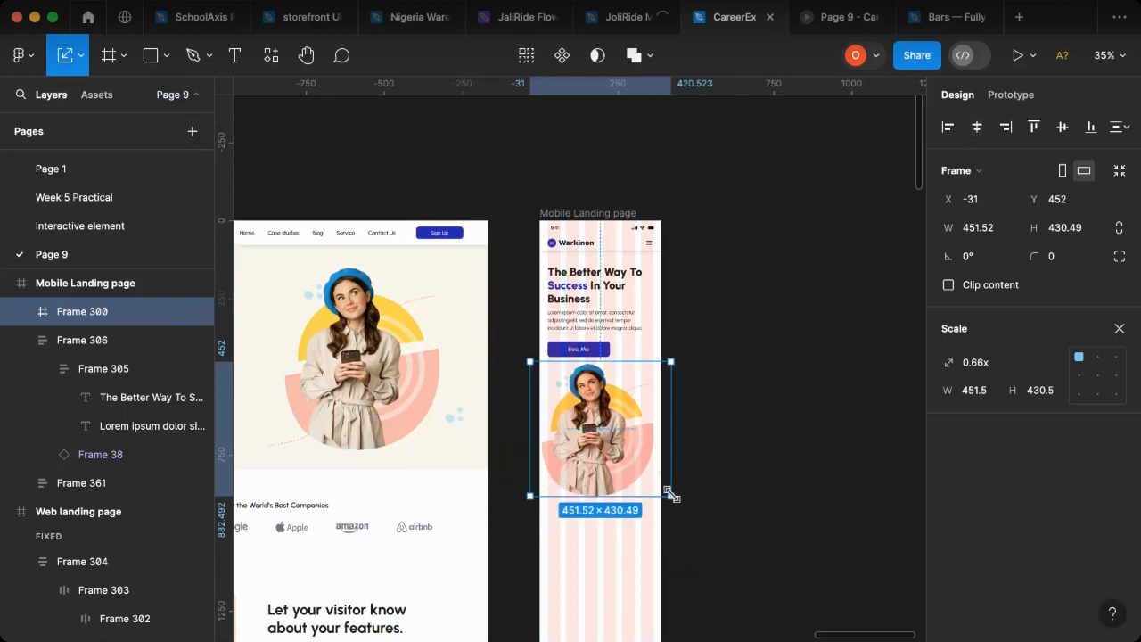
drag(667, 488, 647, 474)
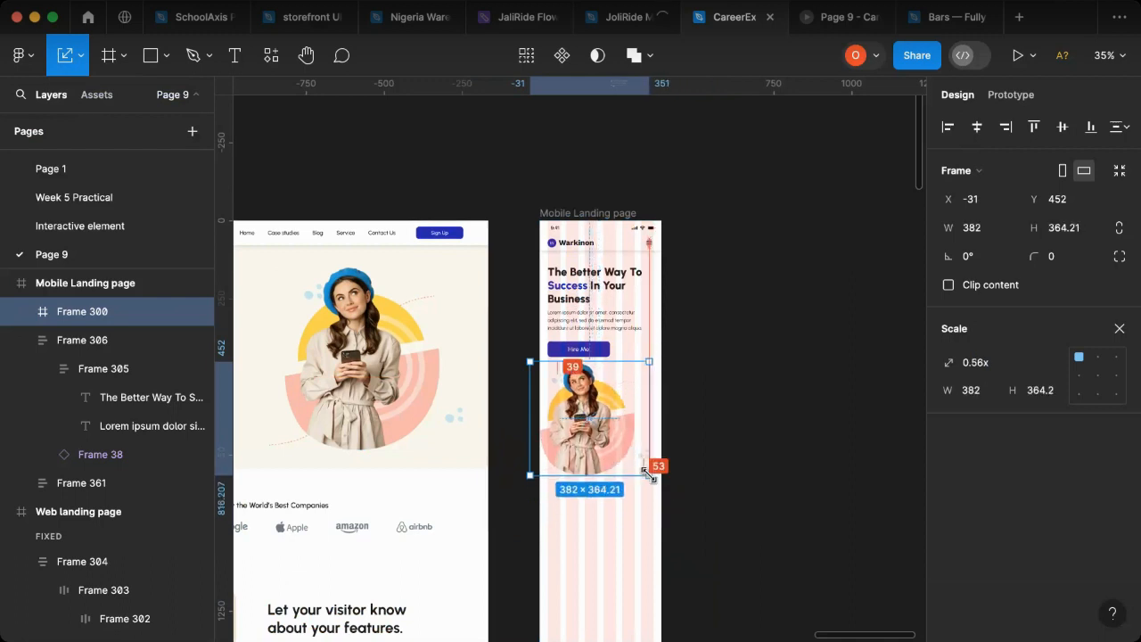
click(978, 132)
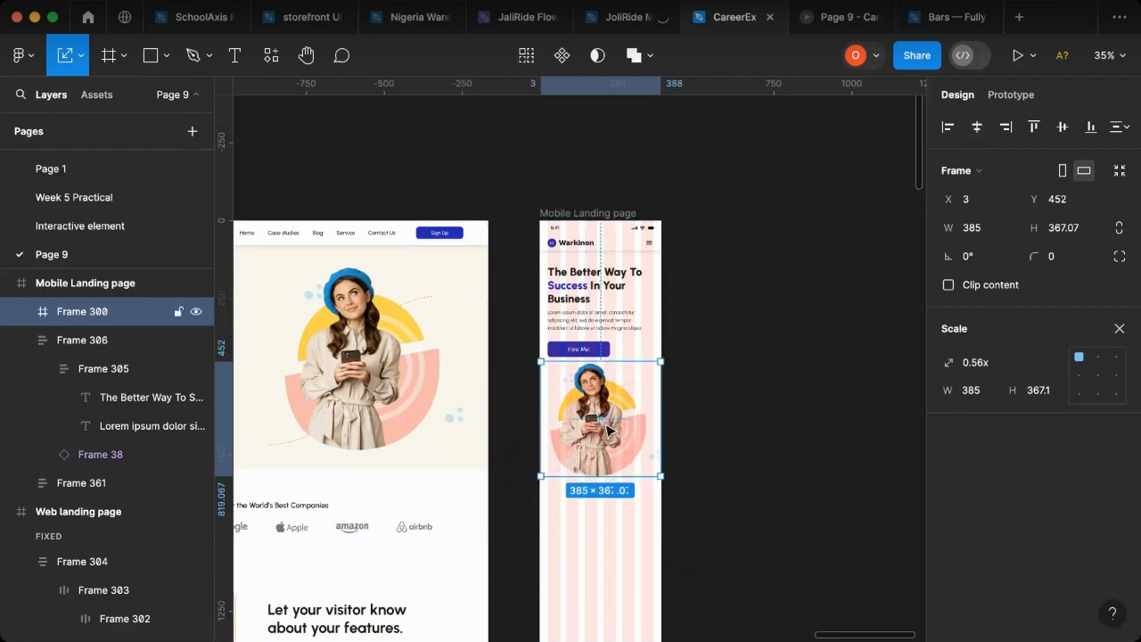
Step: Move the woman illustration down to Y 484 in the Mobile Landing page and return to the Move tool
drag(608, 430, 612, 443)
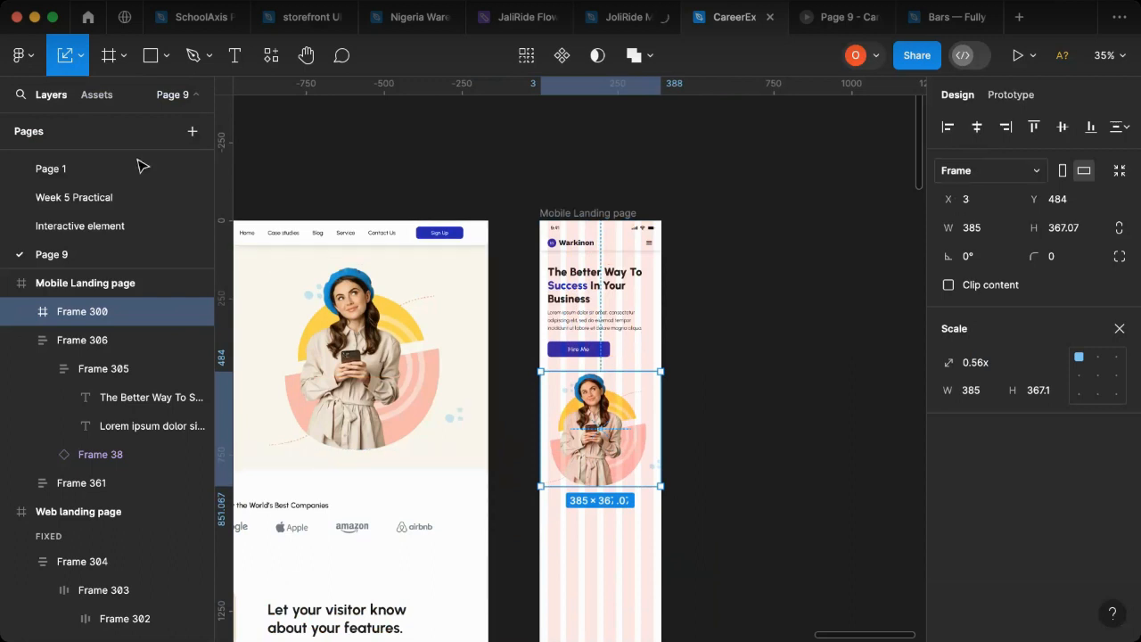
click(86, 62)
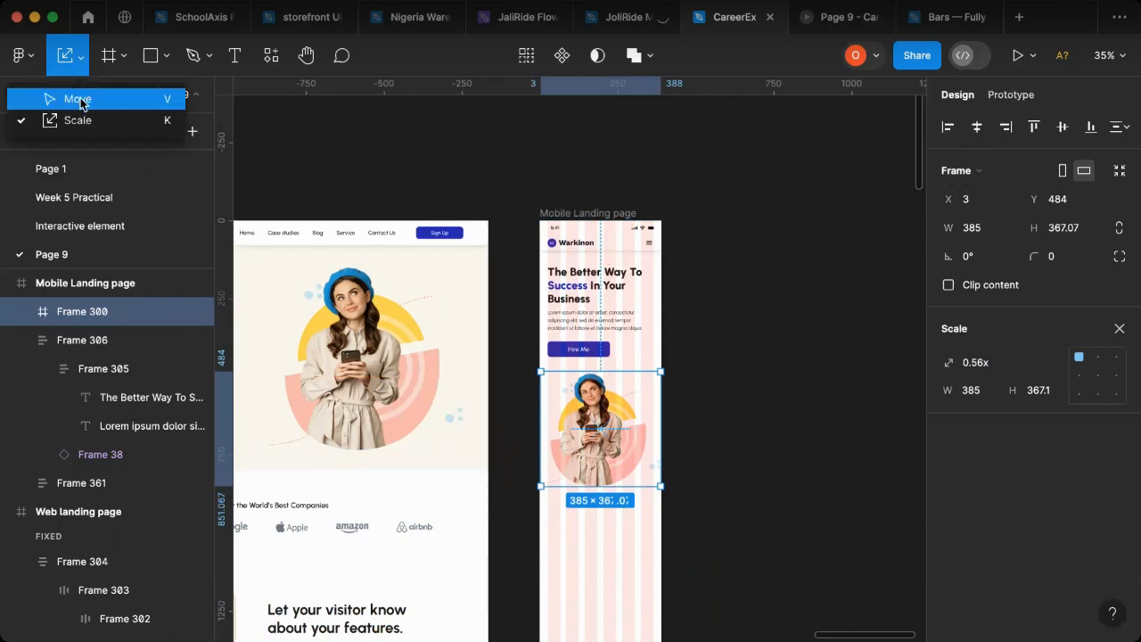
key(v)
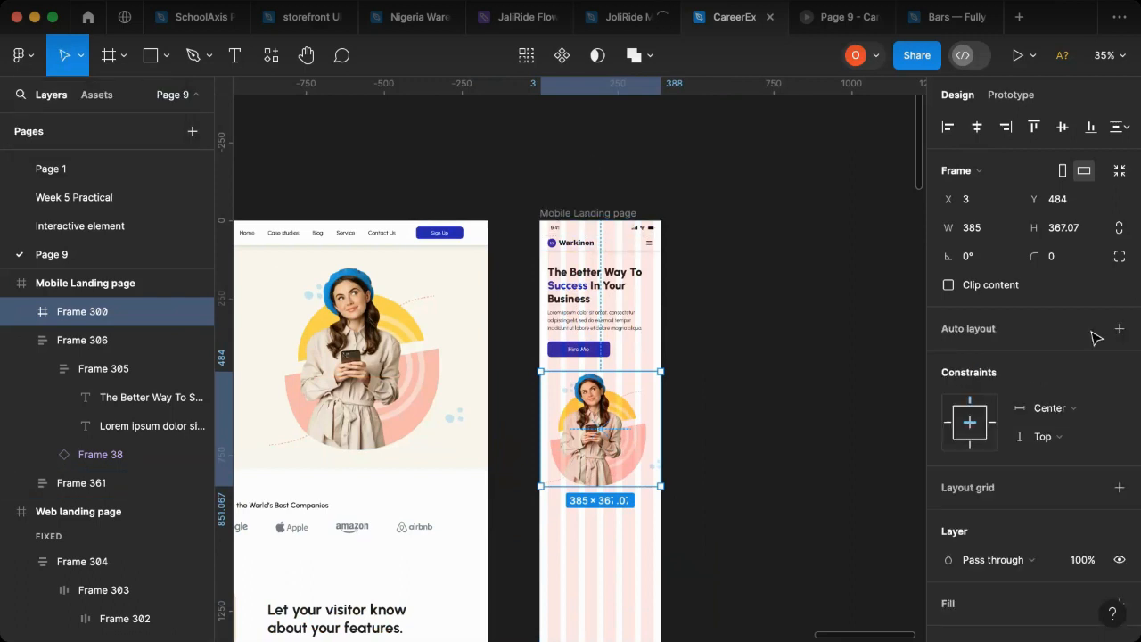
Step: Hide the 6-column layout grid on the Mobile Landing page frame and deselect the frame
key(Escape)
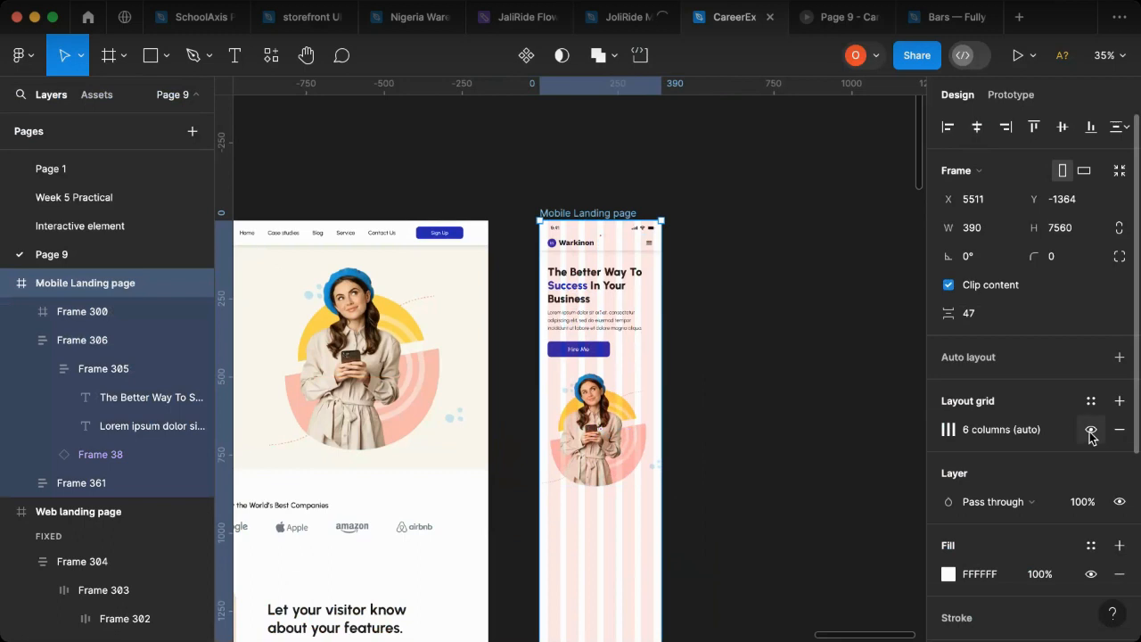
click(1091, 430)
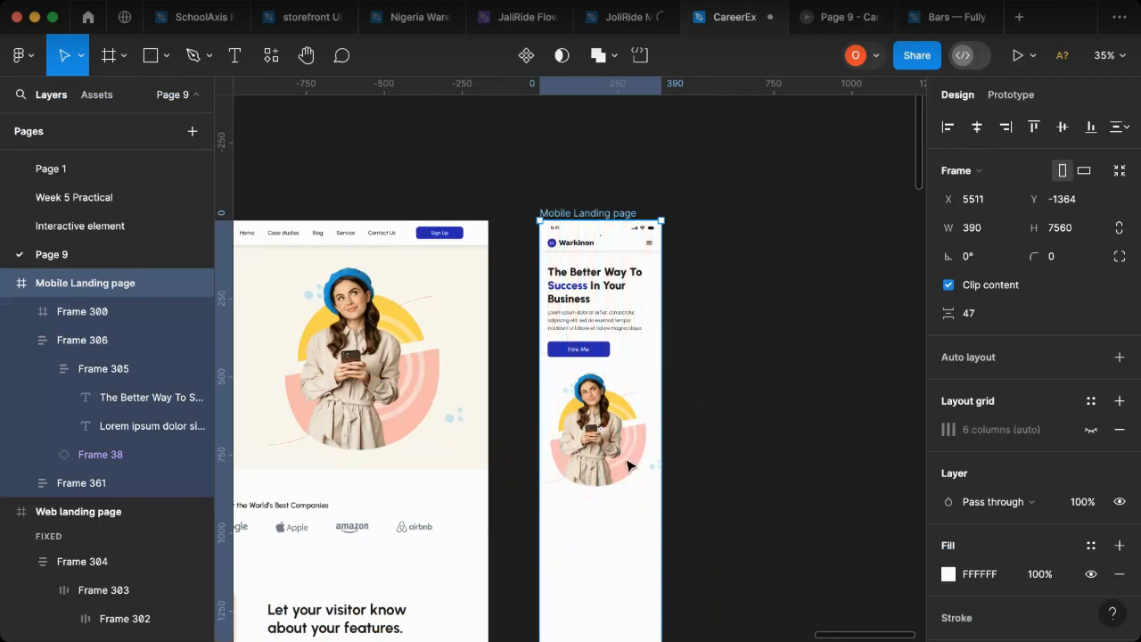
key(Escape)
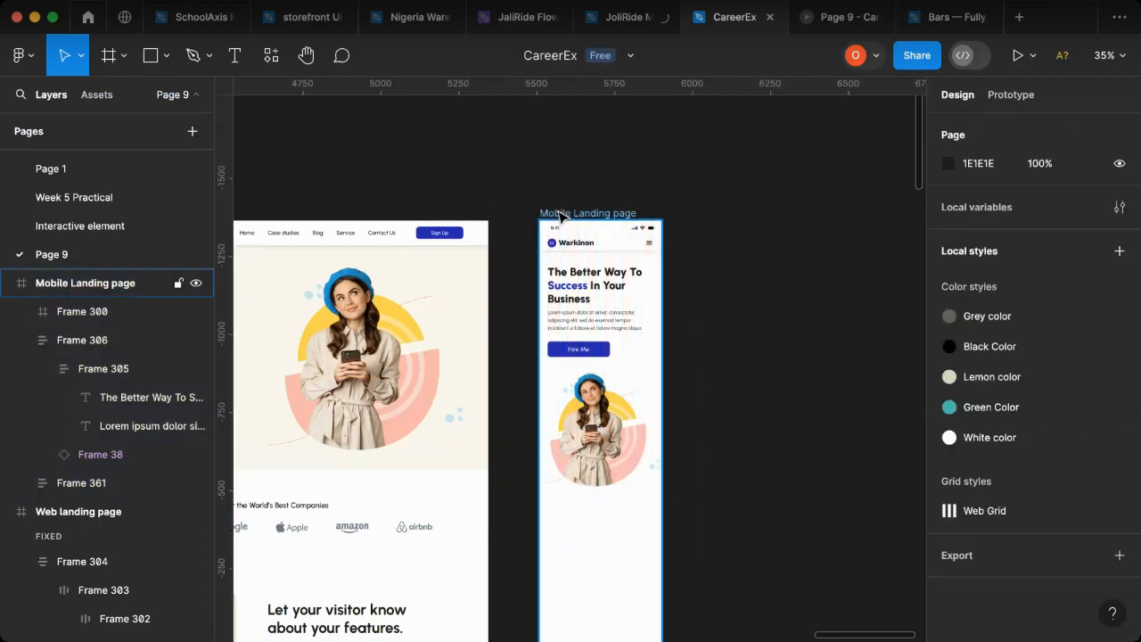
Step: Open an inline preview of the Mobile Landing page frame
click(551, 213)
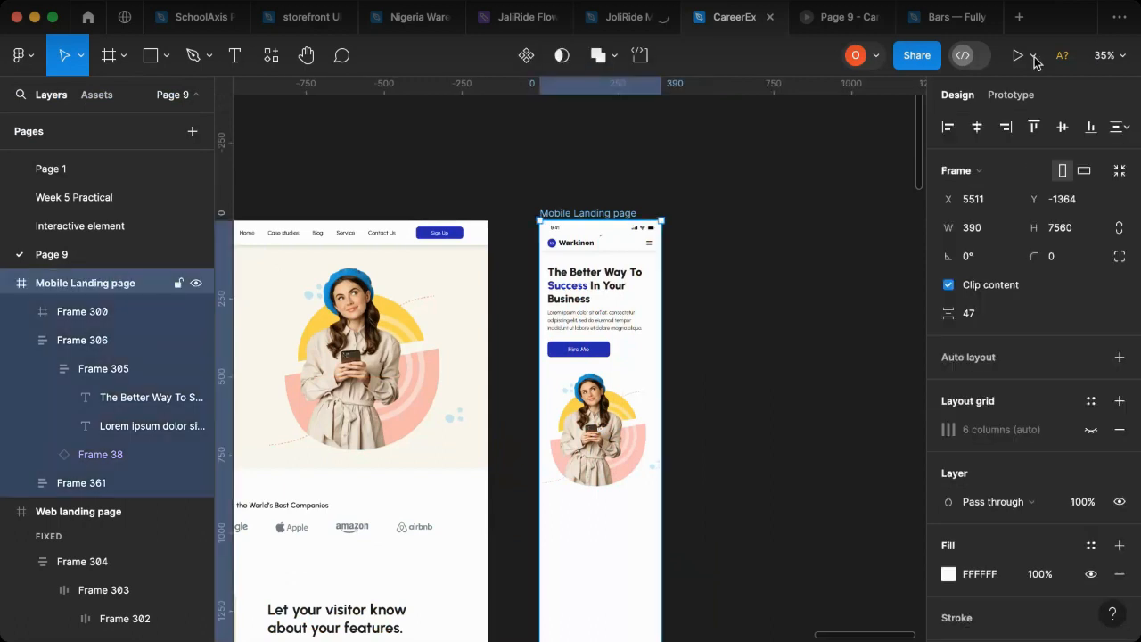
click(1034, 56)
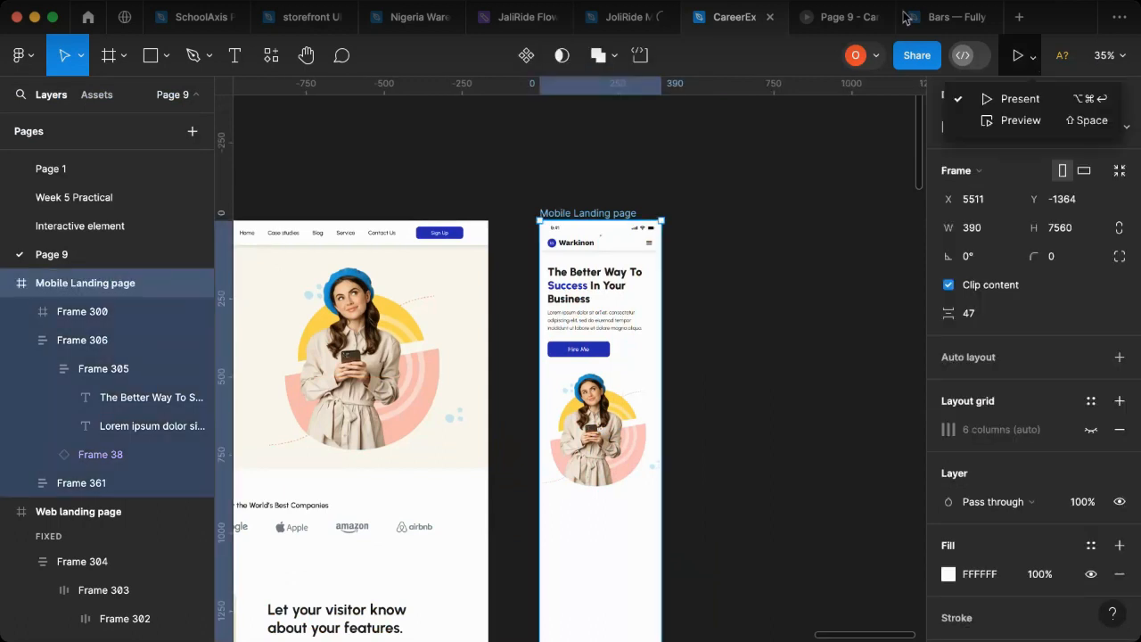
click(1036, 122)
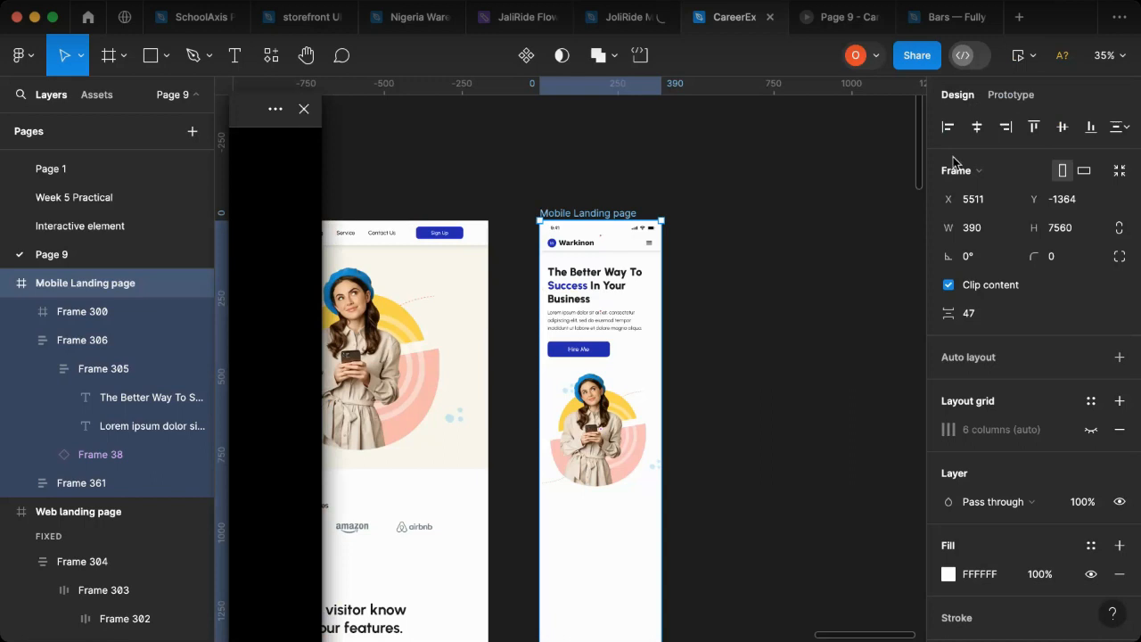
Step: Open the list of prototype devices in the page's prototype settings, with no frame selected
click(1009, 98)
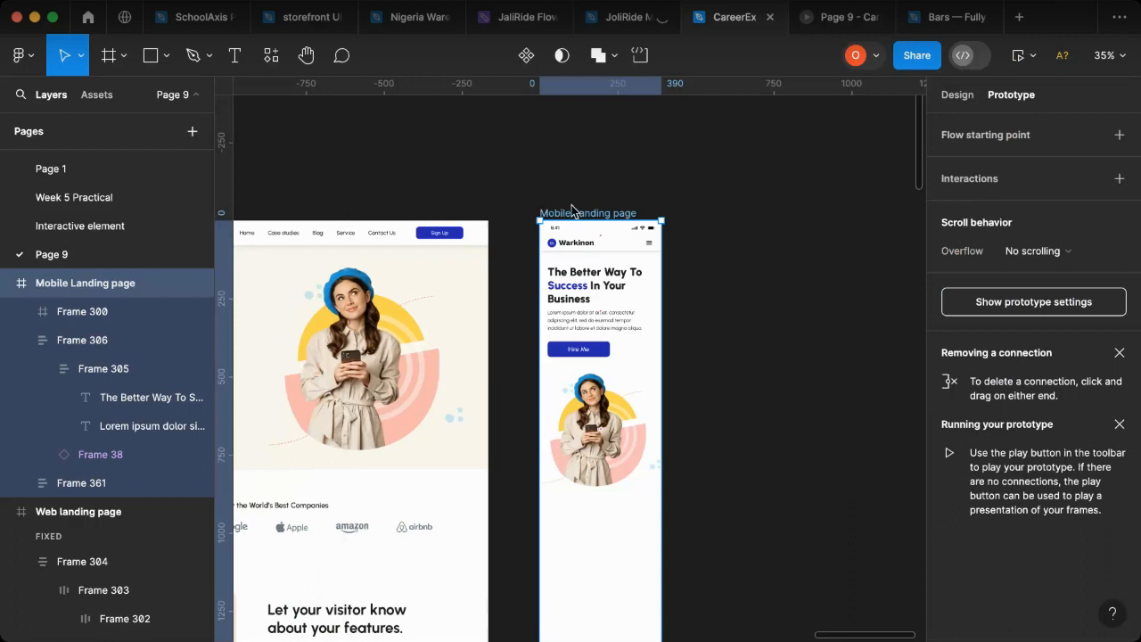
click(812, 175)
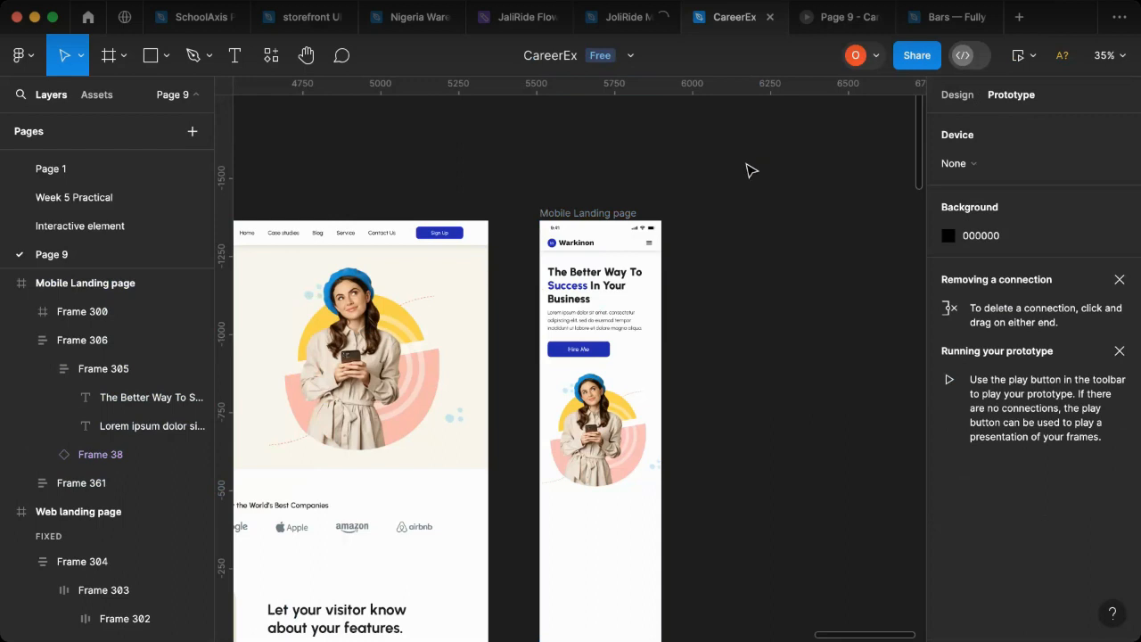
click(979, 166)
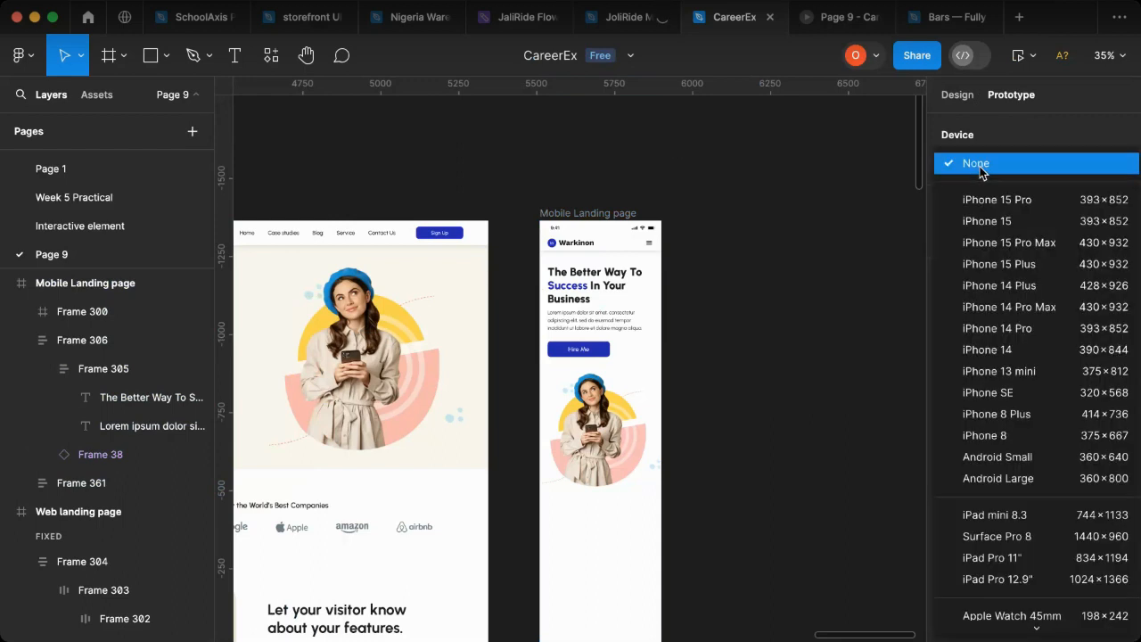
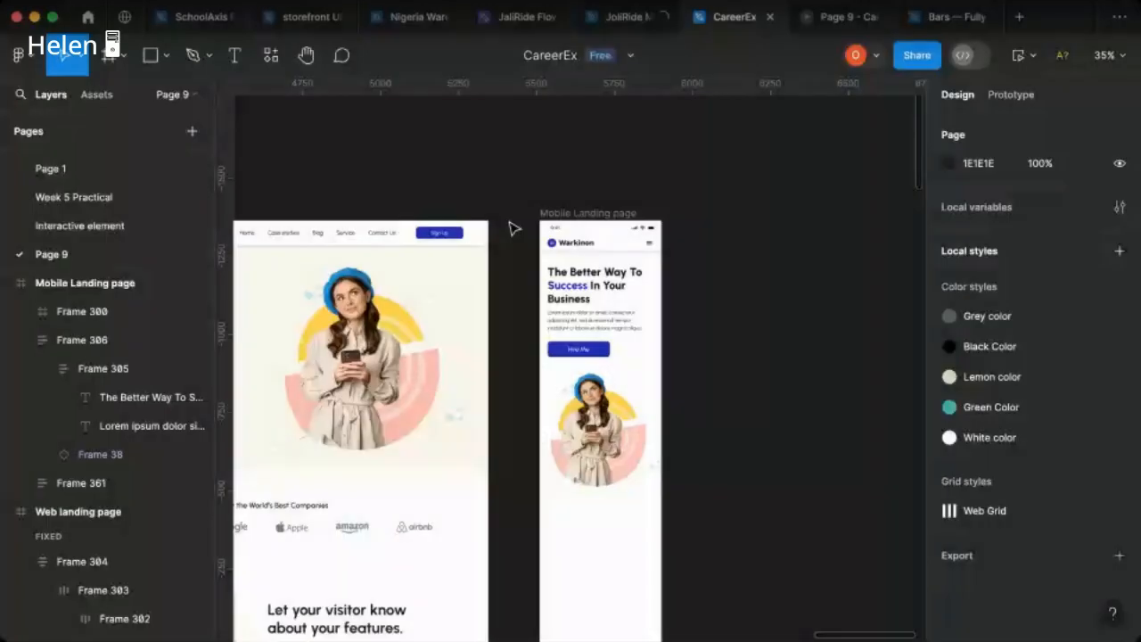
Step: Set the page's prototype device to iPhone 14, with no frame selected
click(615, 212)
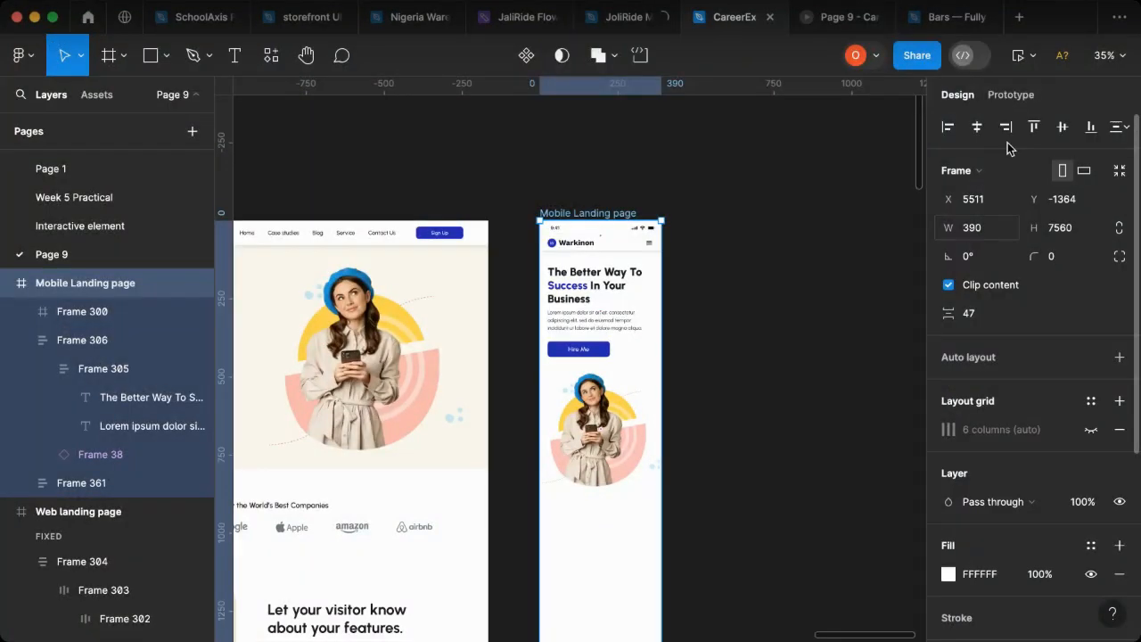
click(1009, 96)
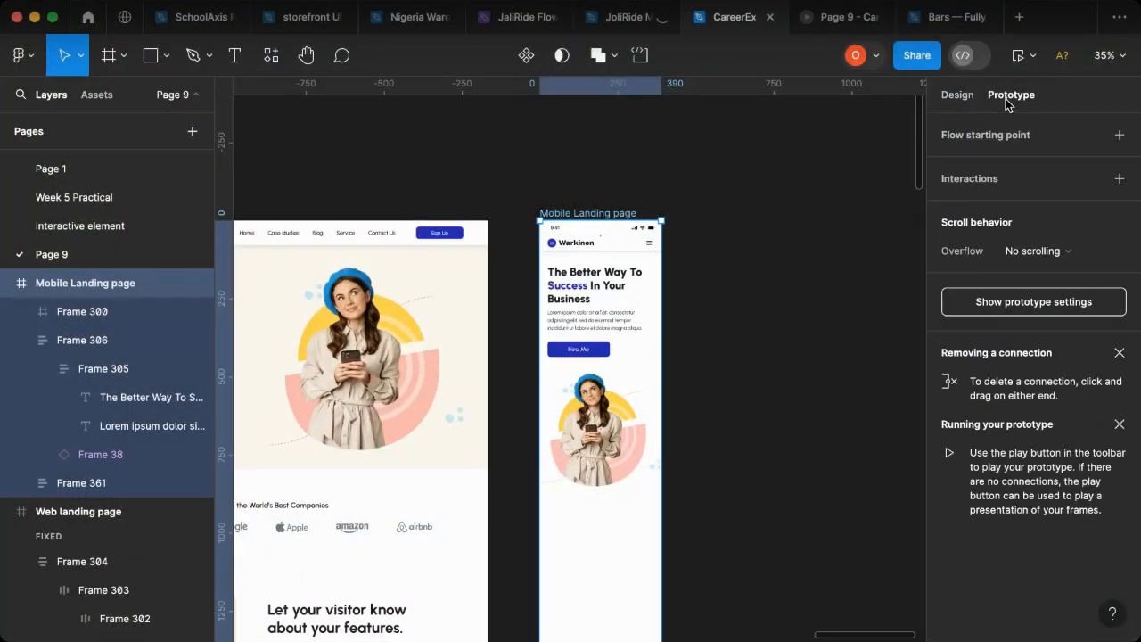
click(818, 217)
click(970, 166)
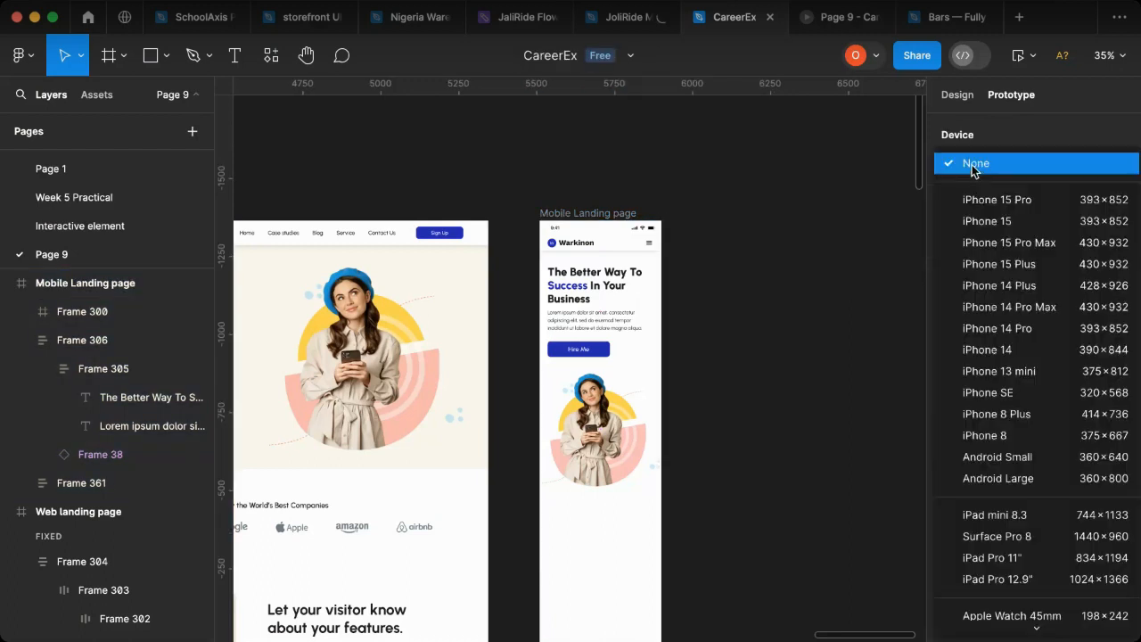
click(1098, 353)
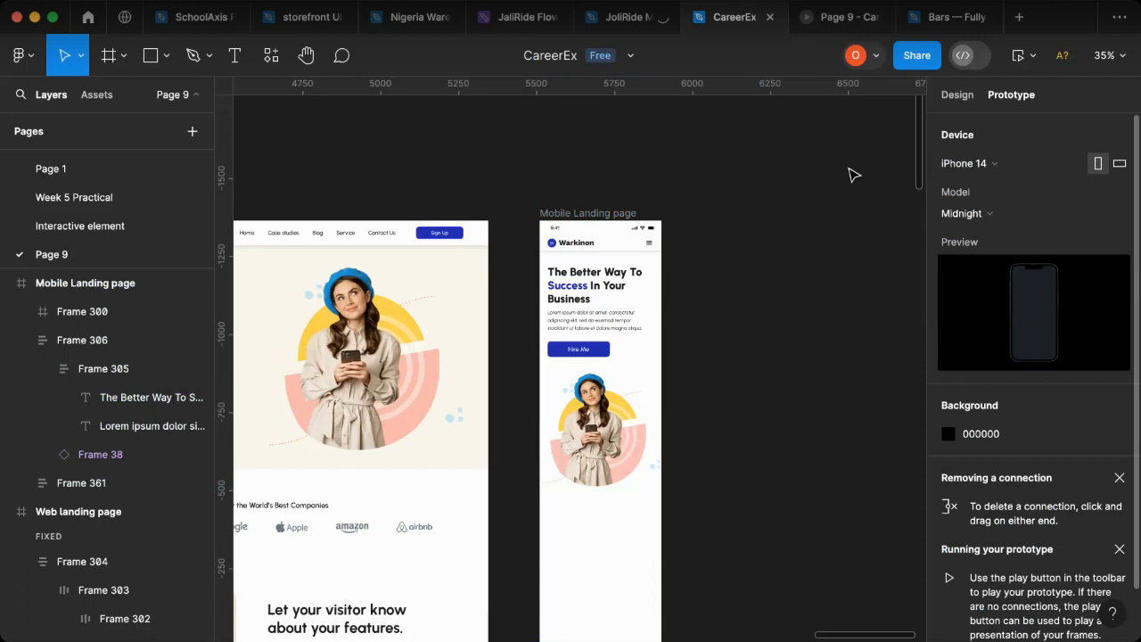
Step: Open an inline preview of the Mobile Landing page frame and return to the design properties
click(559, 215)
click(1034, 55)
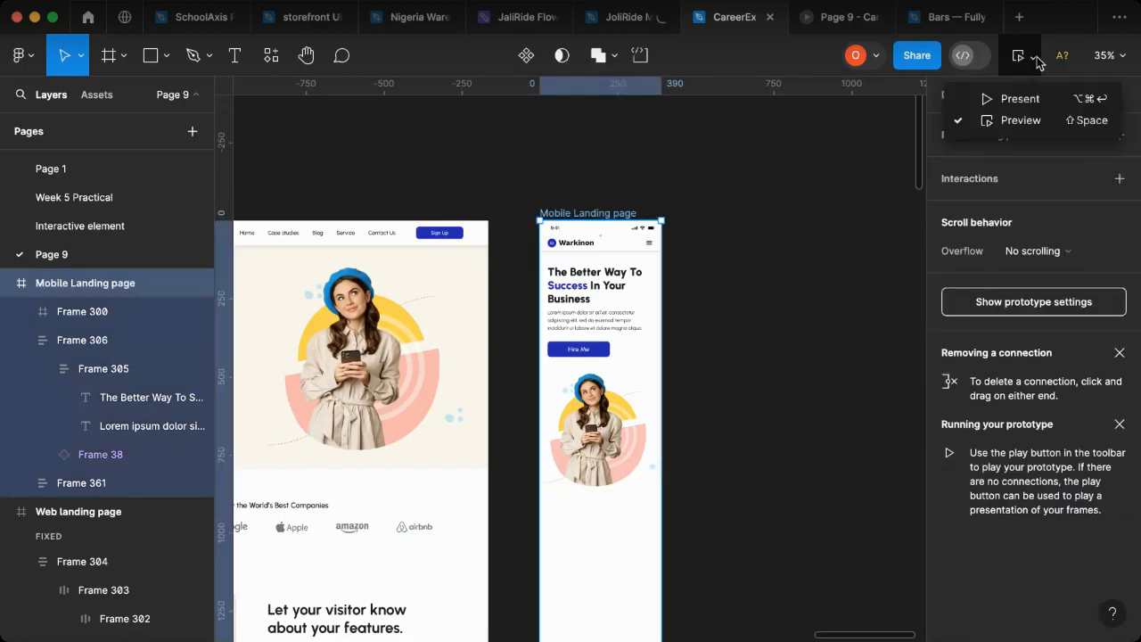
click(1041, 119)
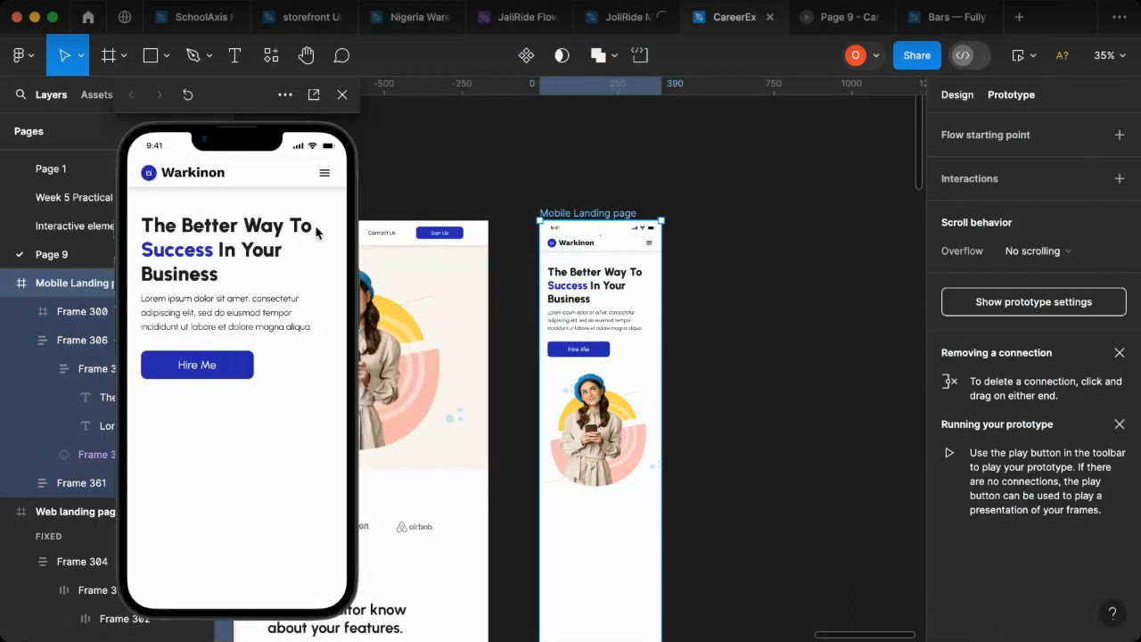
key(shift+e)
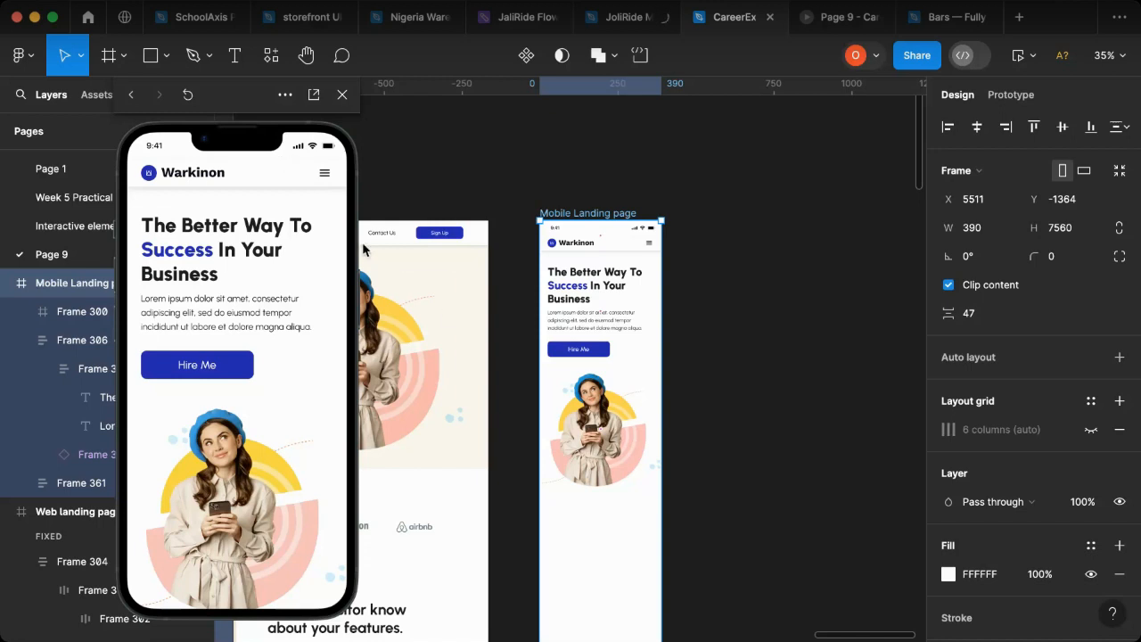
Step: Increase the height of the Warkinon navigation bar in the Mobile Landing page header to 70
scroll(606, 236, up, 1)
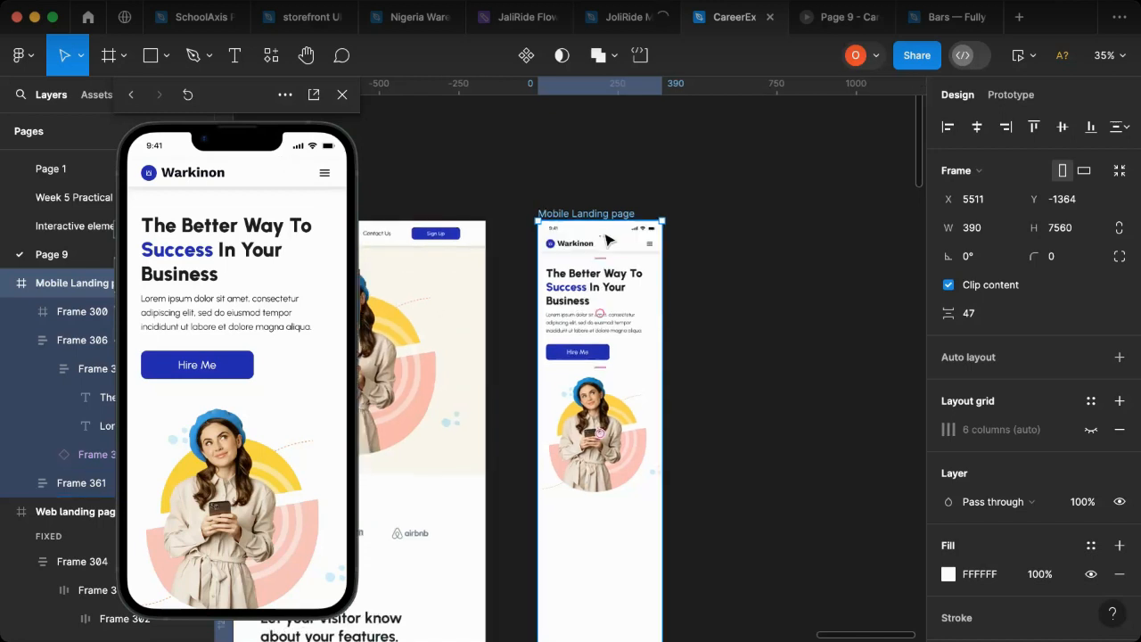
scroll(606, 239, up, 5)
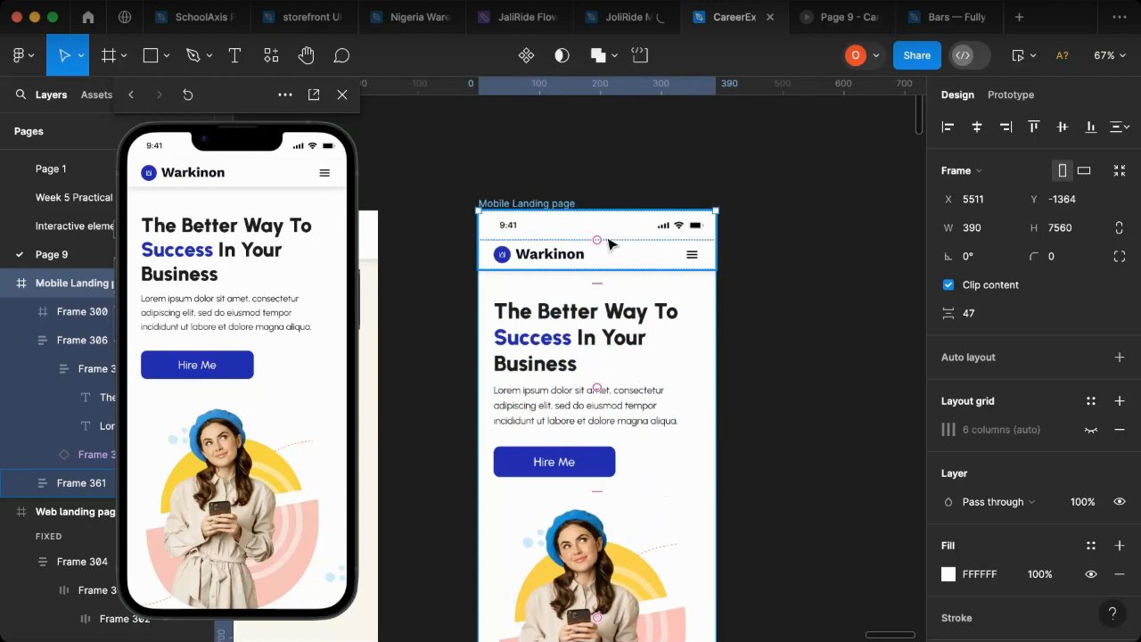
click(654, 239)
click(600, 233)
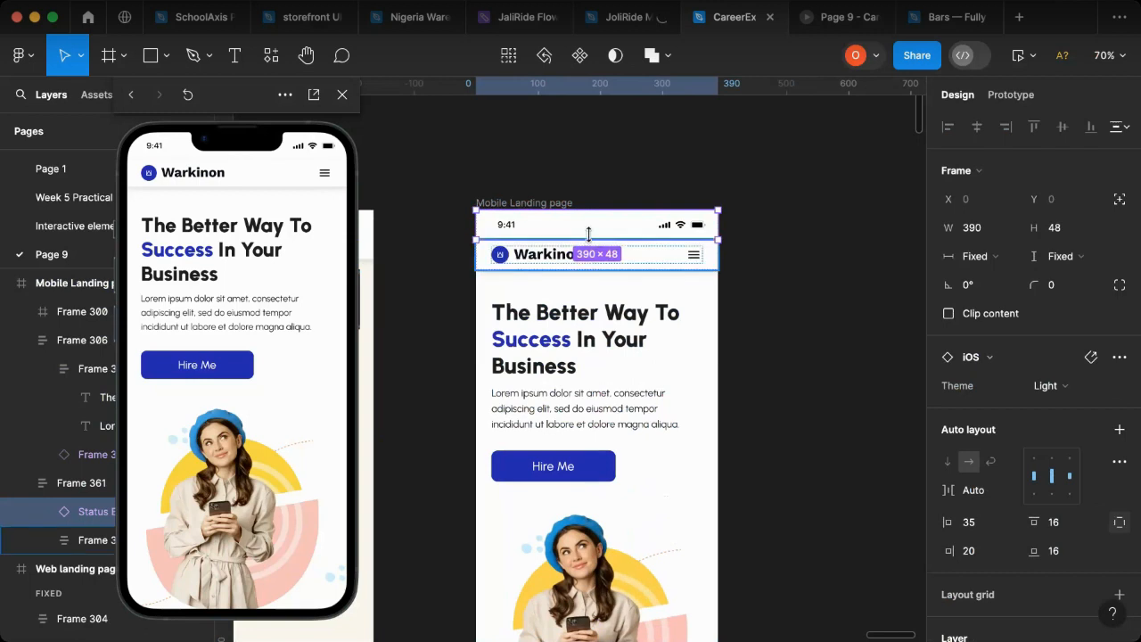
key(Tab)
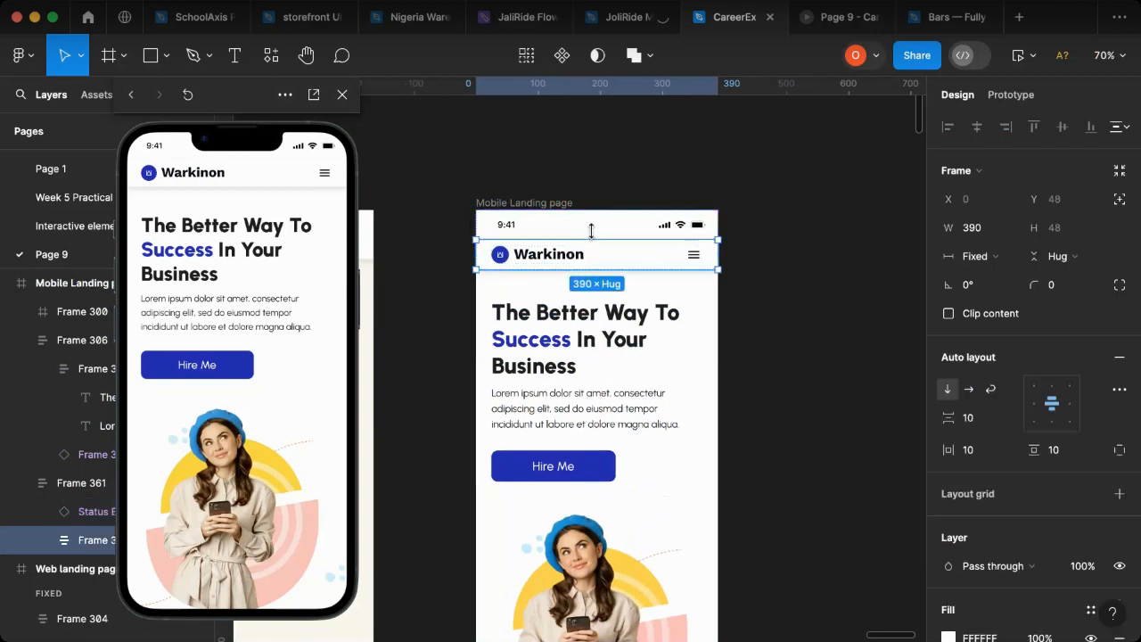
drag(591, 231, 591, 229)
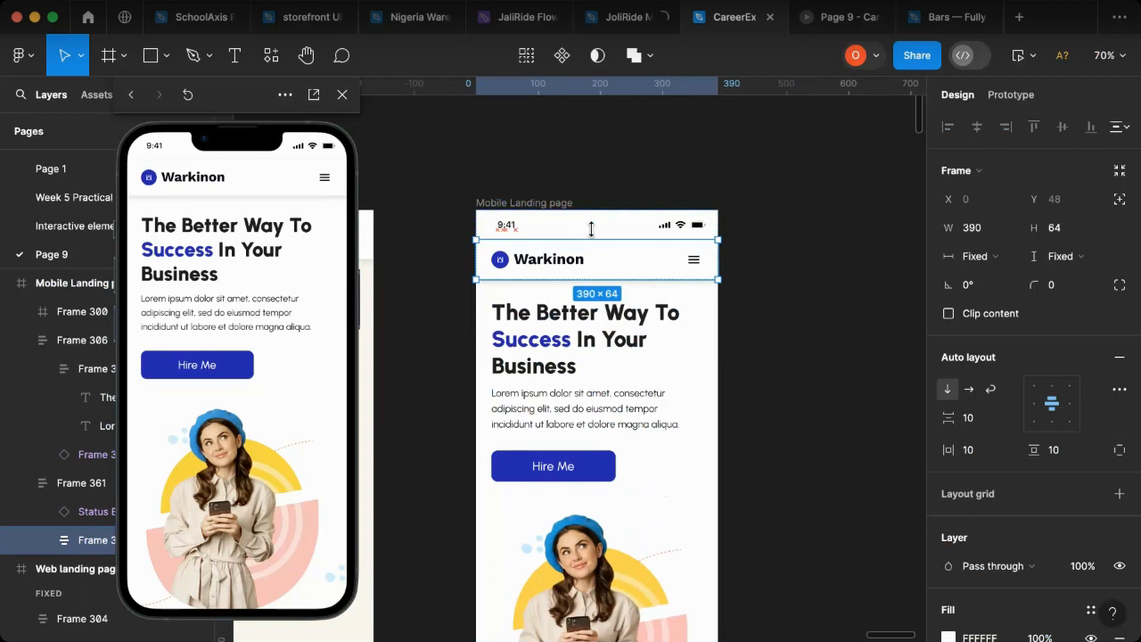
drag(591, 229, 592, 224)
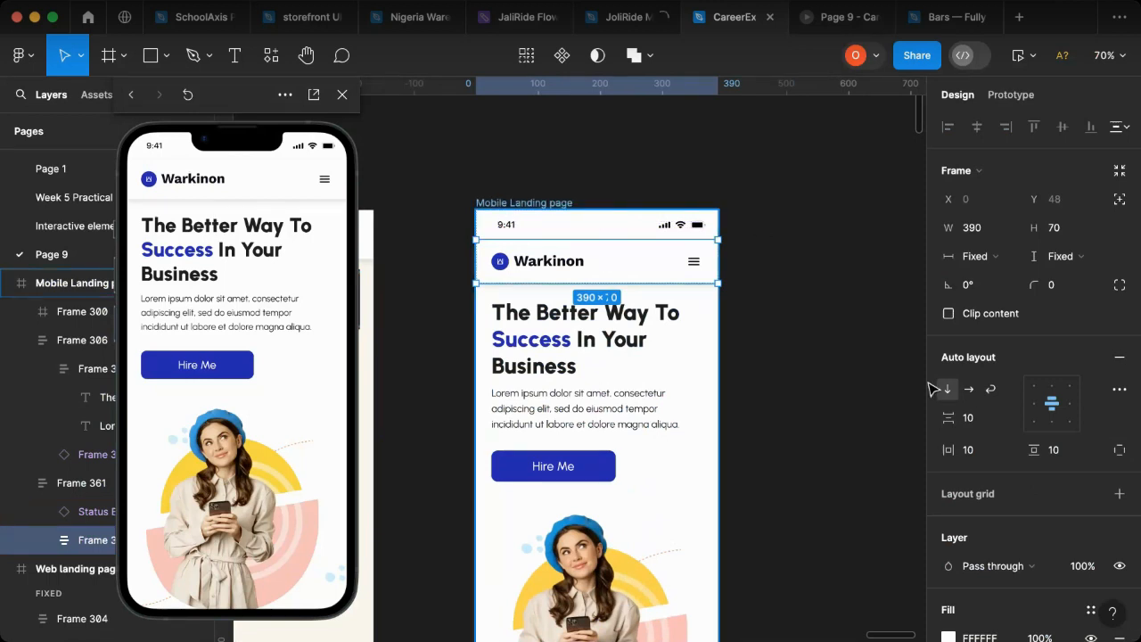
Step: Try a vertical gap of 54 between the status bar and navigation bar in Frame 361, and undo it
click(541, 283)
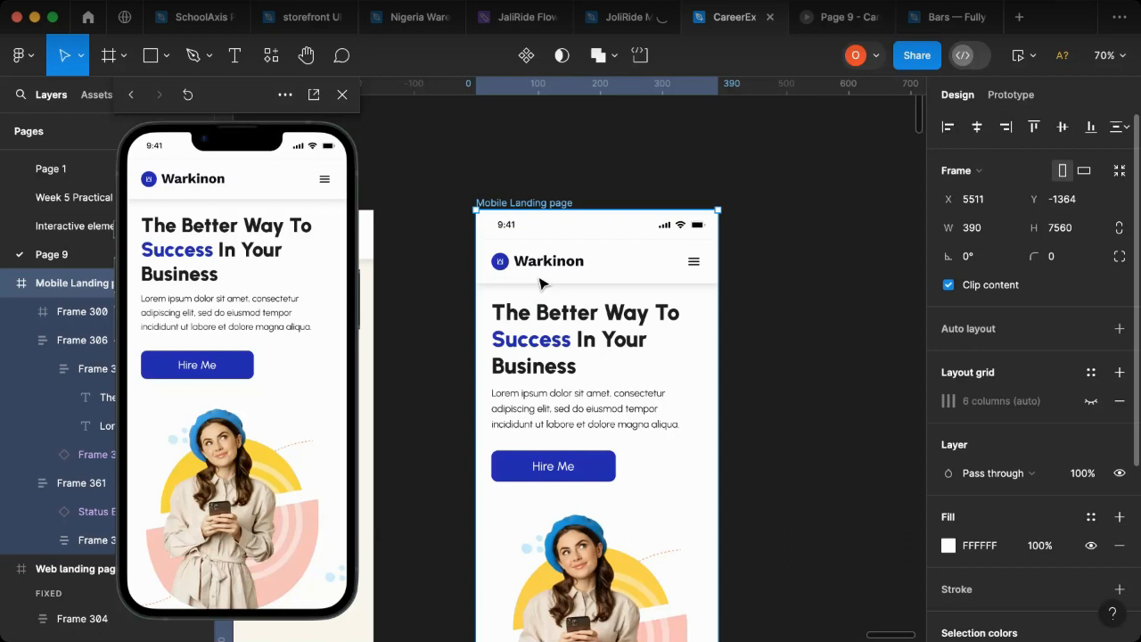
click(630, 283)
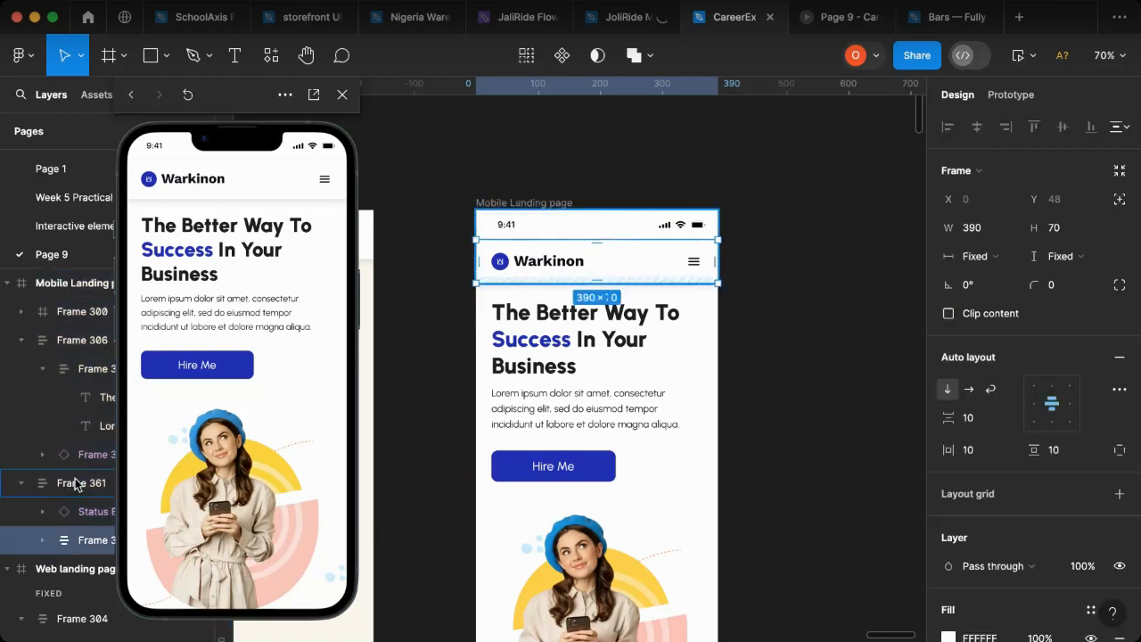
key(shift+Return)
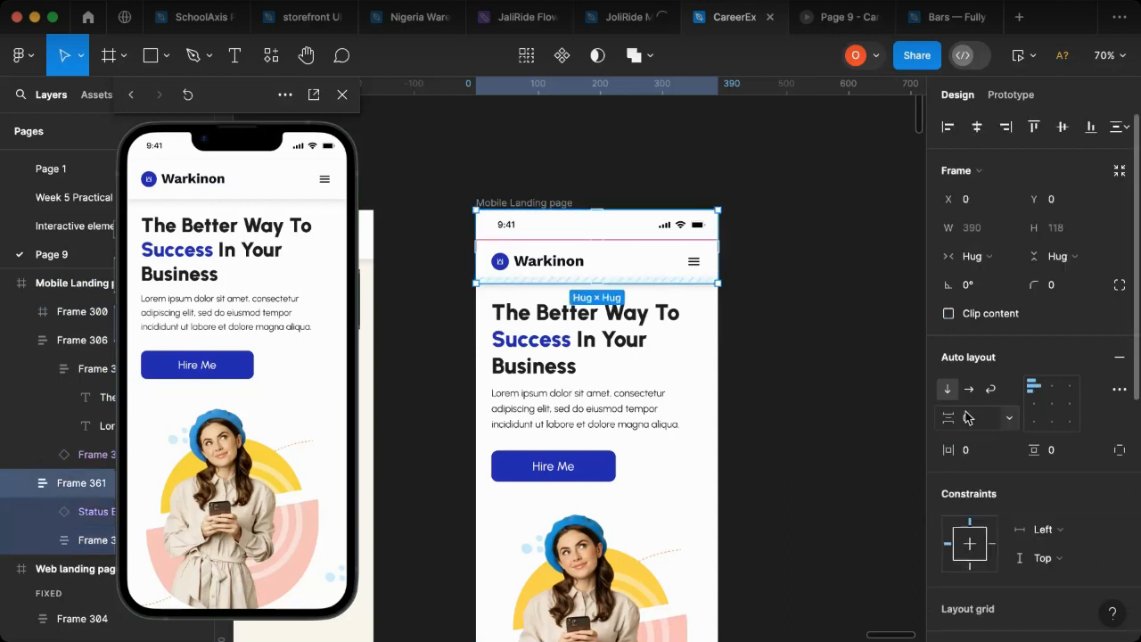
drag(945, 419, 954, 419)
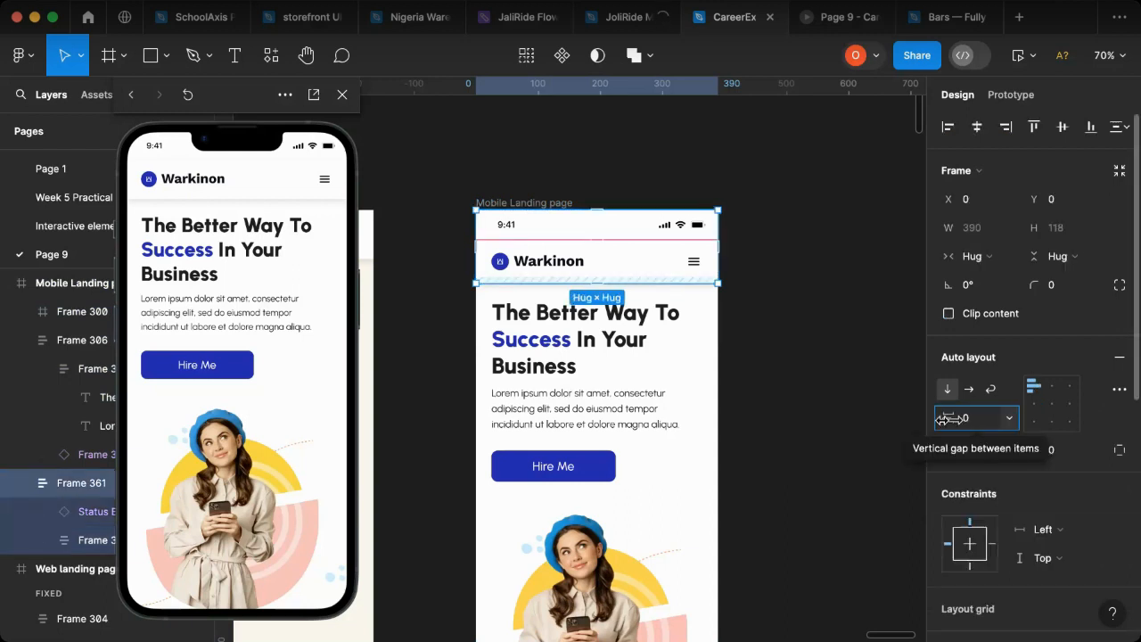
drag(948, 419, 950, 419)
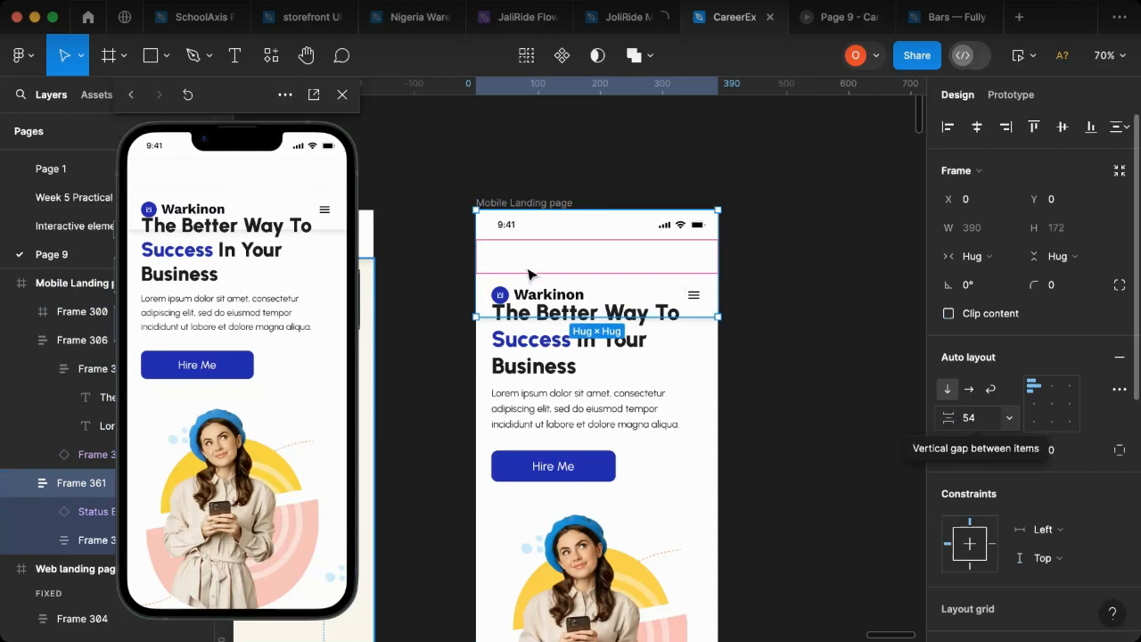
key(super+z)
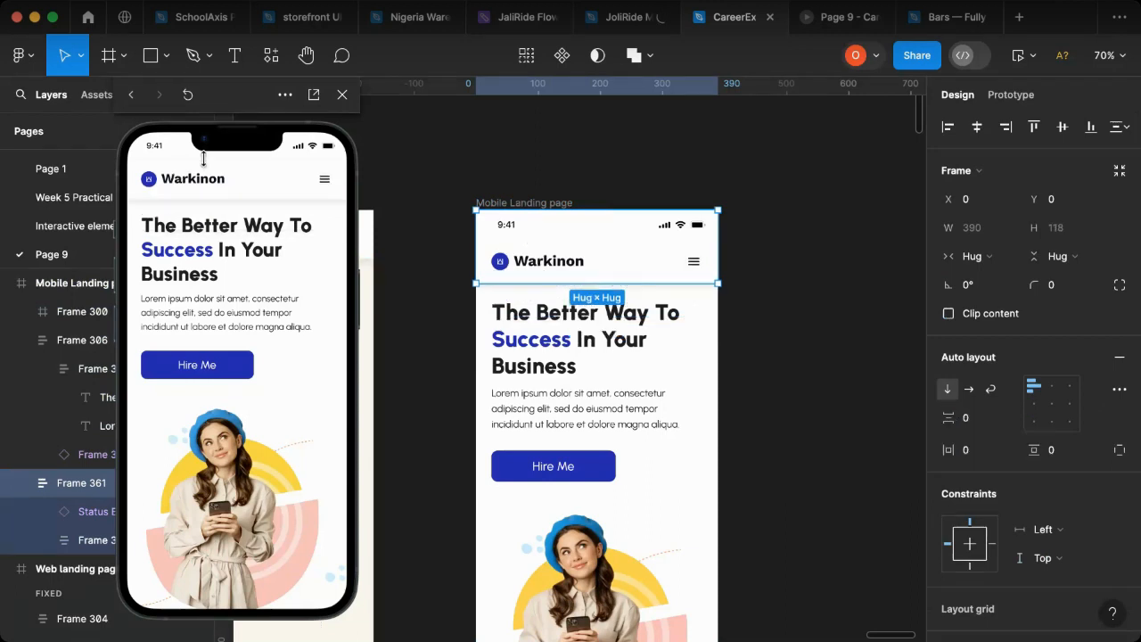
Step: Try to move the Warkinon navigation bar out of its parent header frame, and undo the move
click(671, 256)
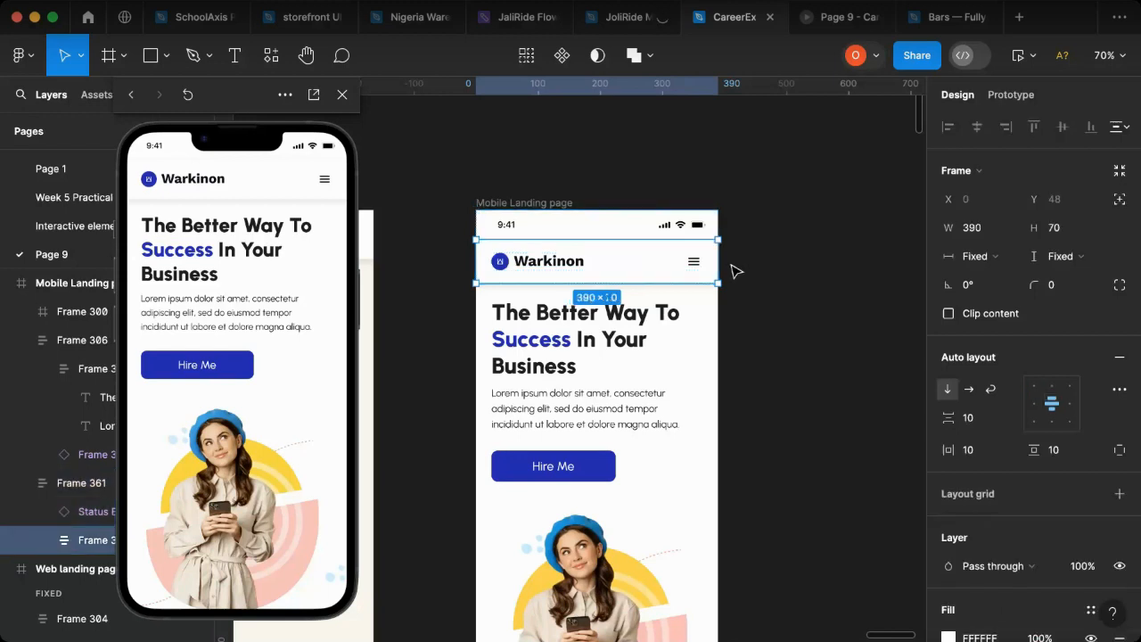
key(Escape)
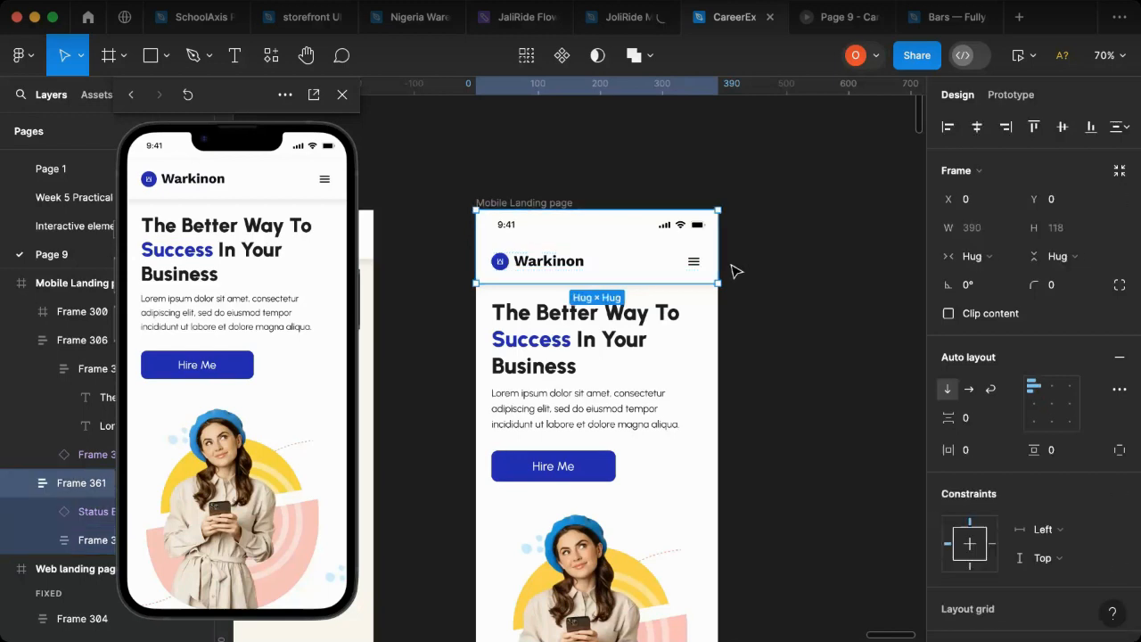
key(Escape)
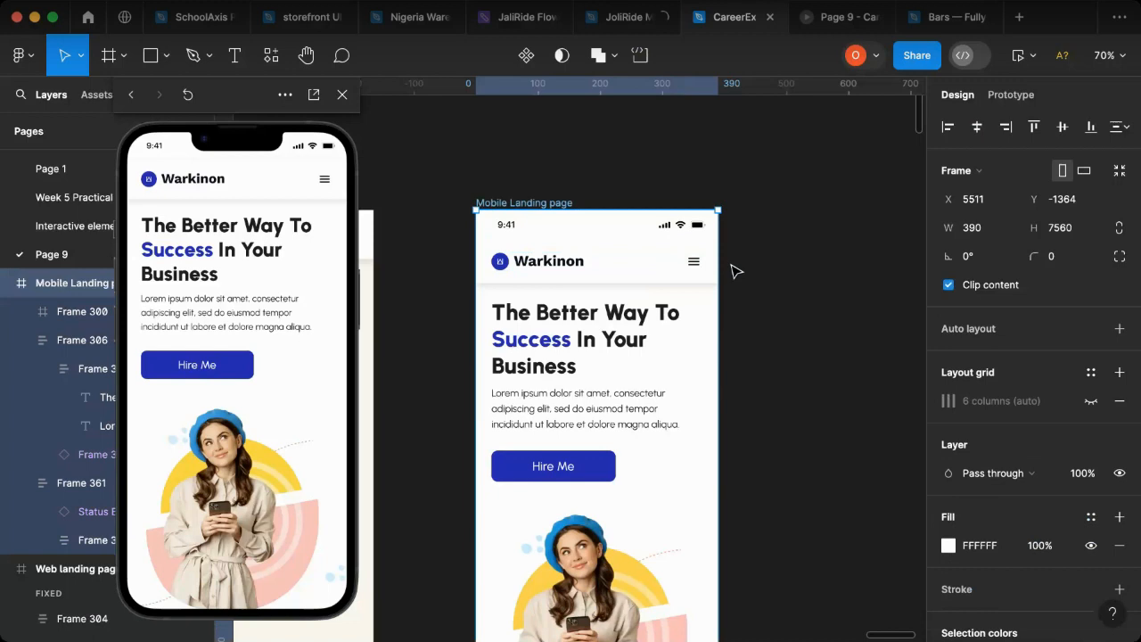
click(621, 256)
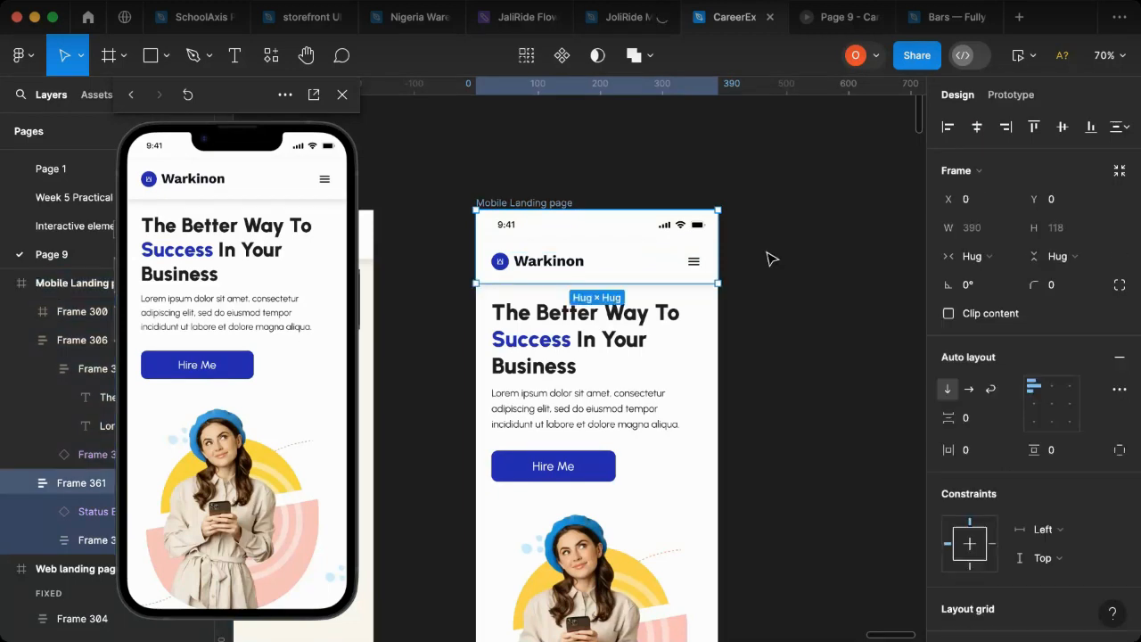
key(Return)
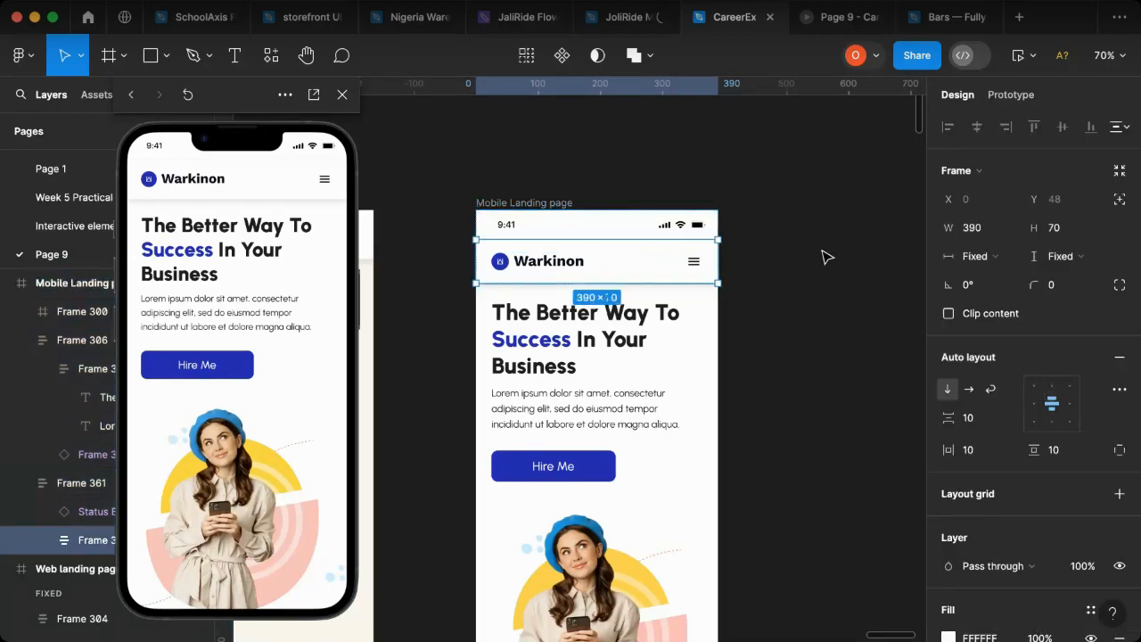
drag(821, 251, 800, 335)
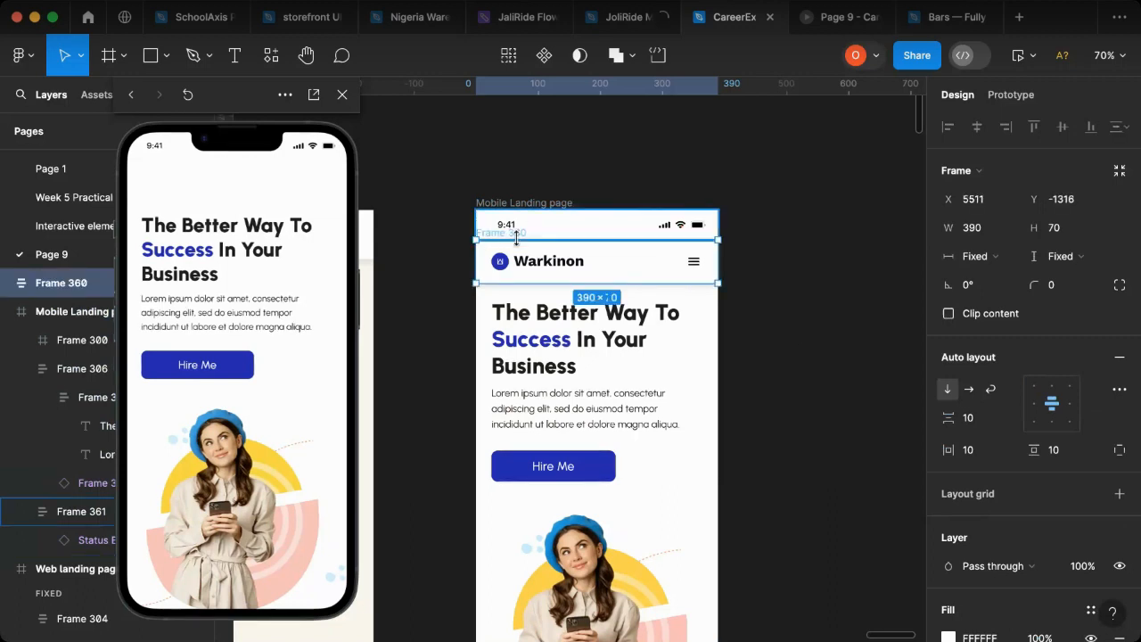
key(super+z)
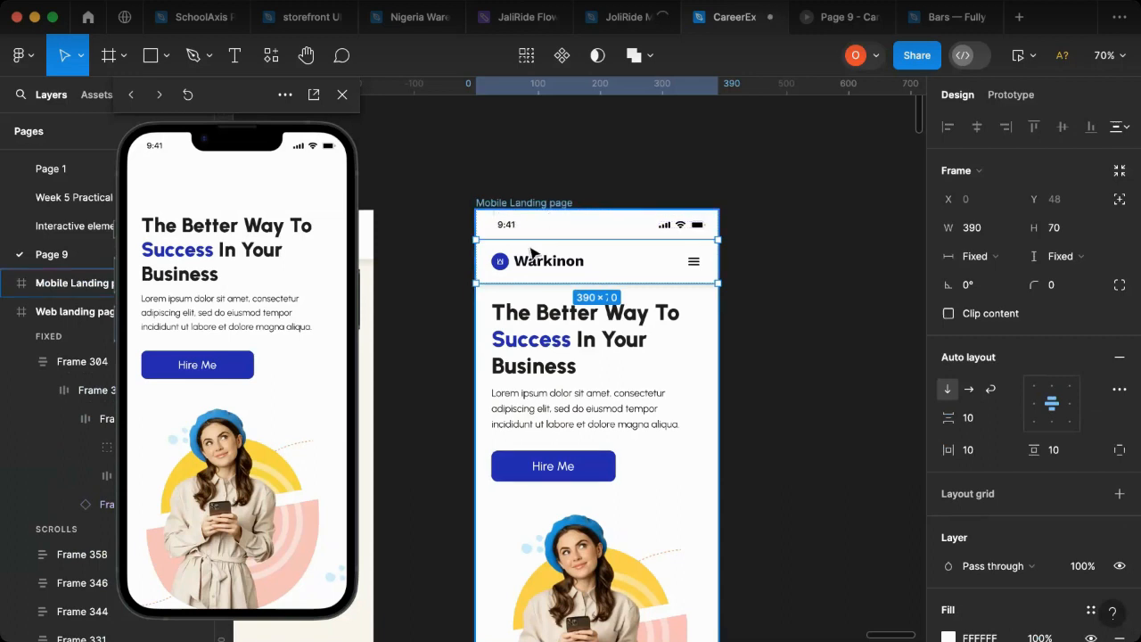
Step: Ungroup Frame 361 so the status bar and the navigation bar are separate layers in the Mobile Landing page
click(531, 252)
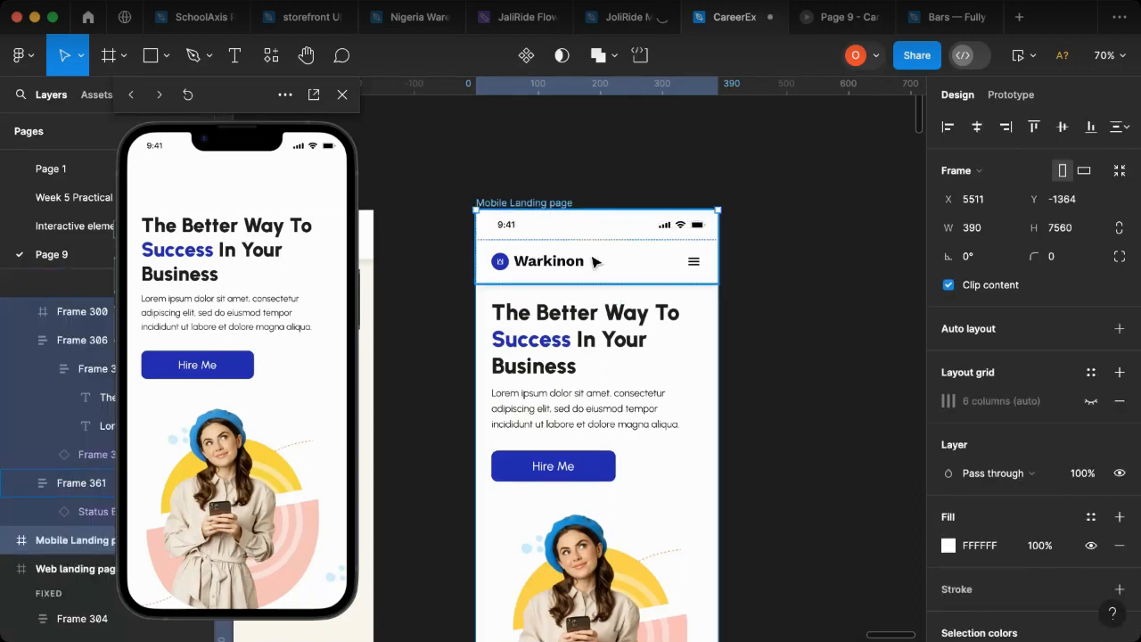
click(596, 263)
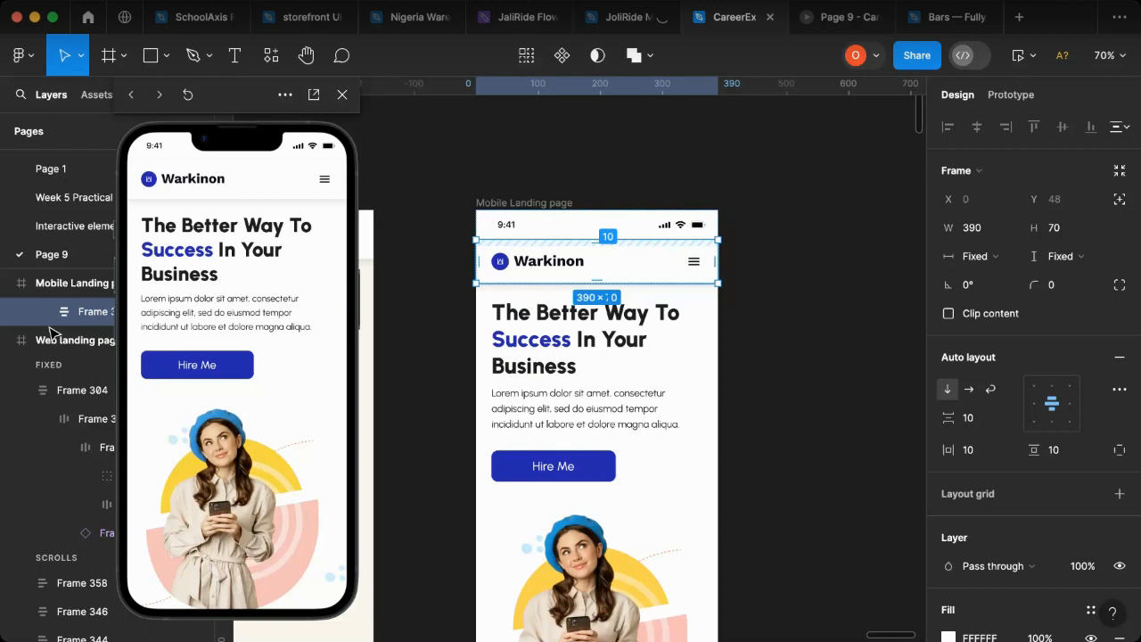
scroll(71, 334, up, 2)
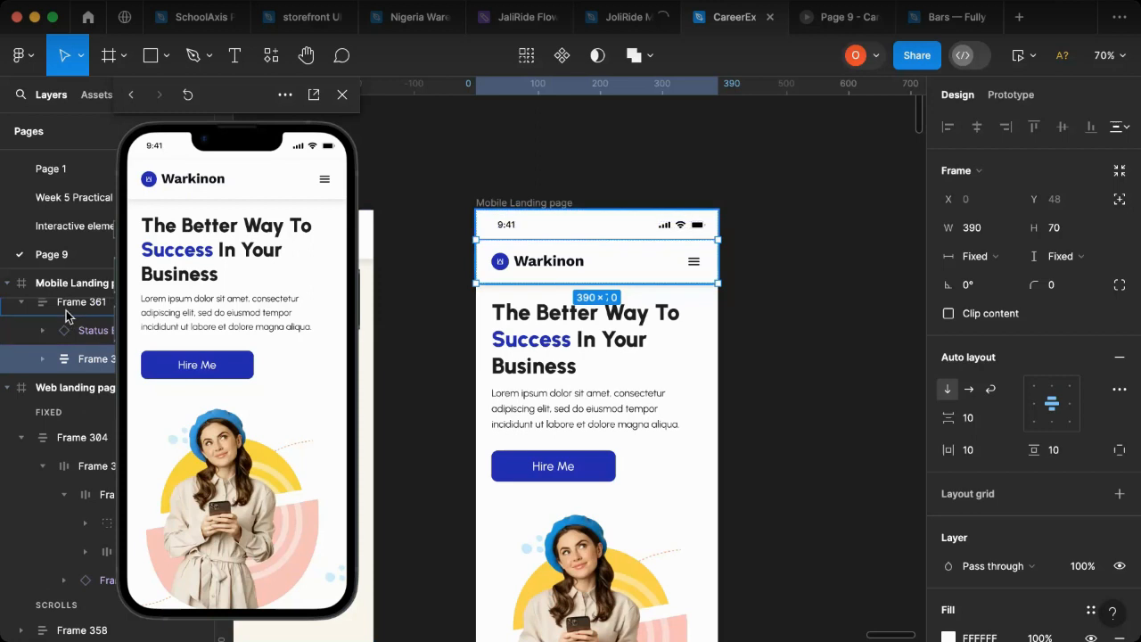
click(66, 310)
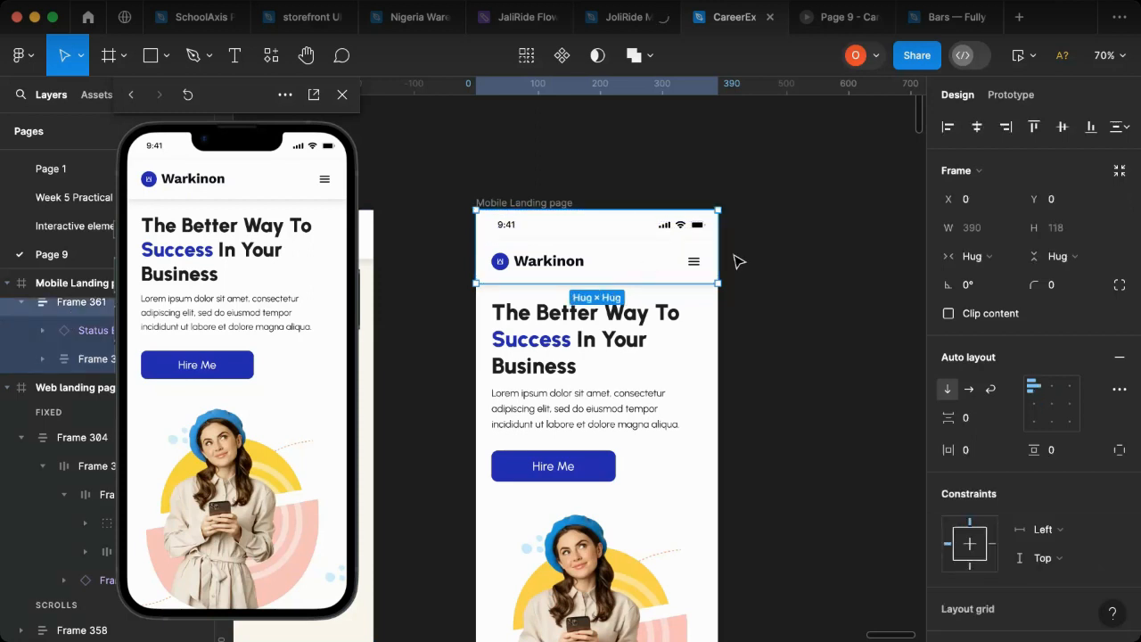
right_click(592, 241)
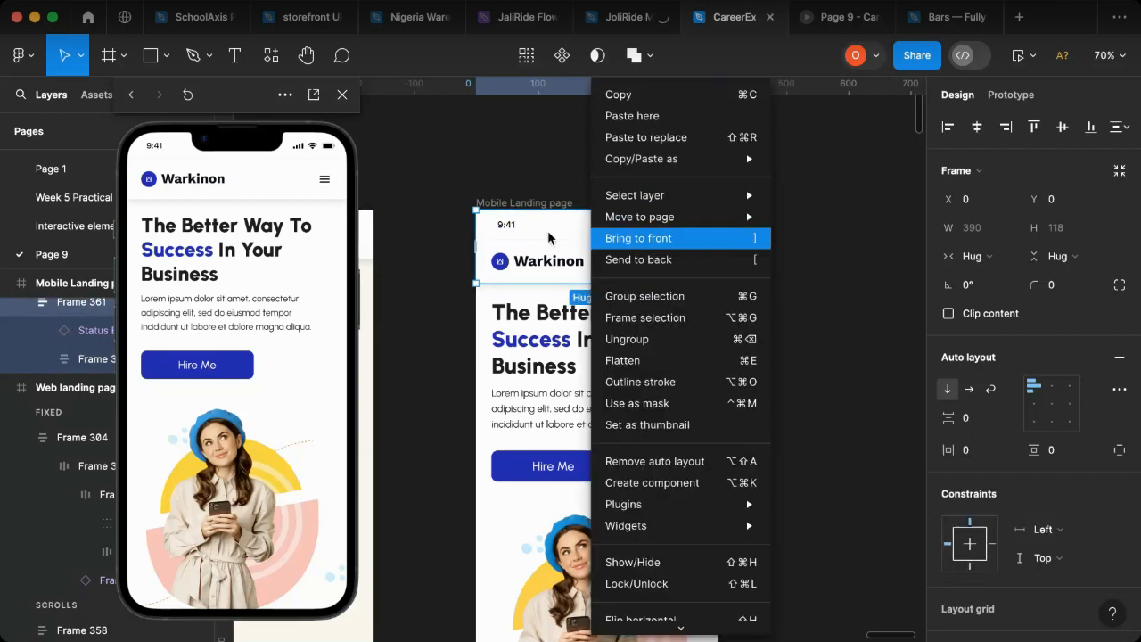
click(458, 177)
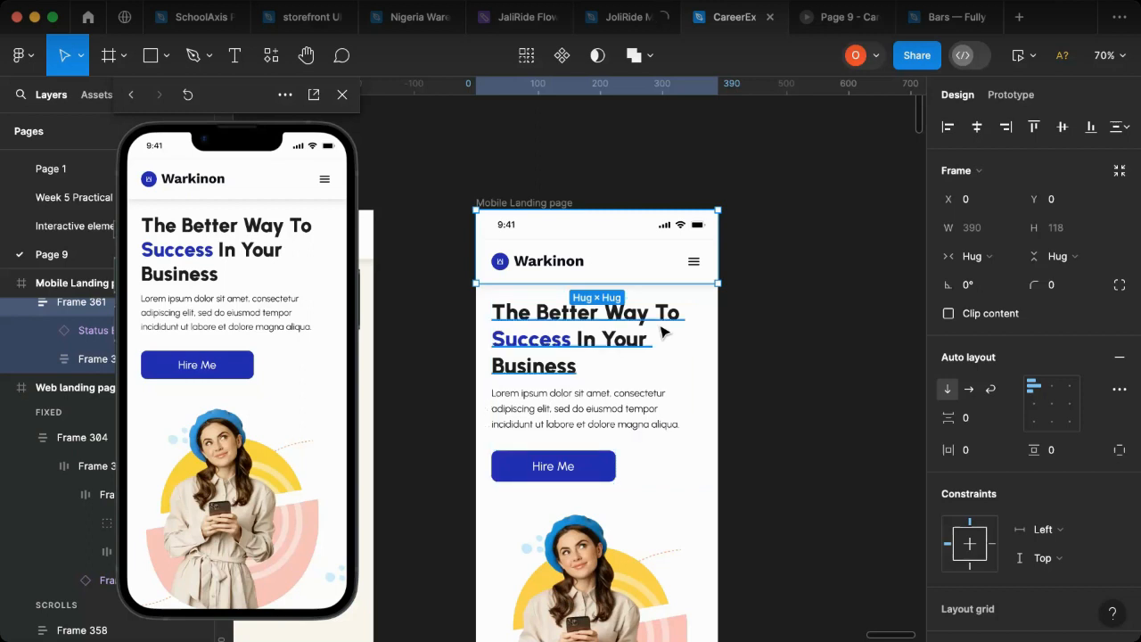
key(super+shift+g)
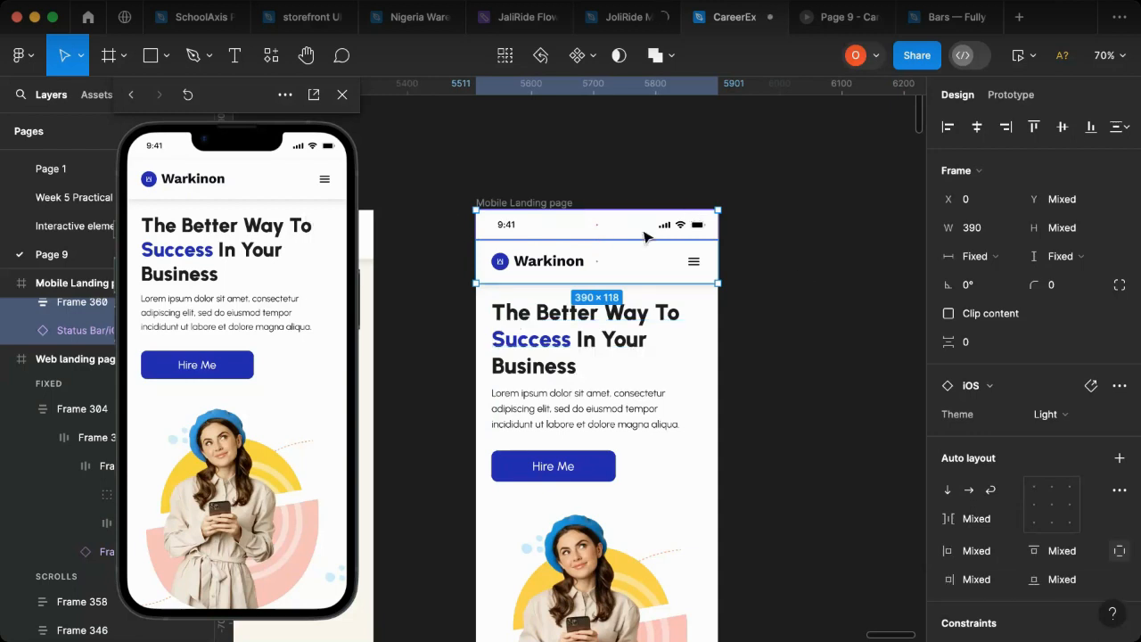
key(Escape)
Step: Detach the status bar instance from its component and reduce its height to 32 in the Mobile Landing page
click(559, 225)
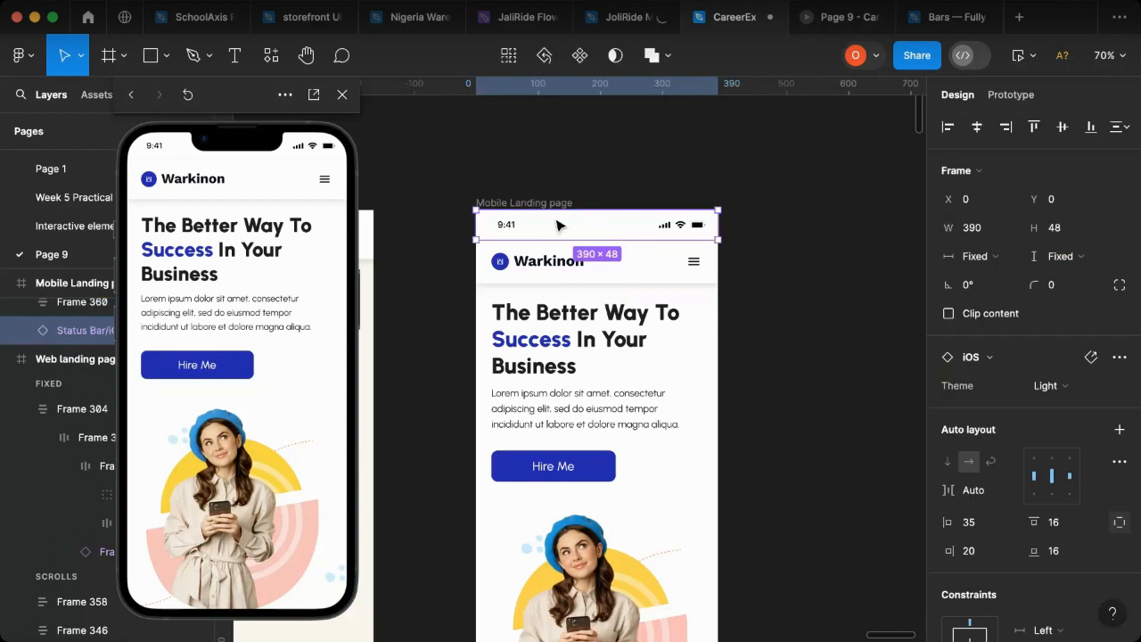
right_click(559, 224)
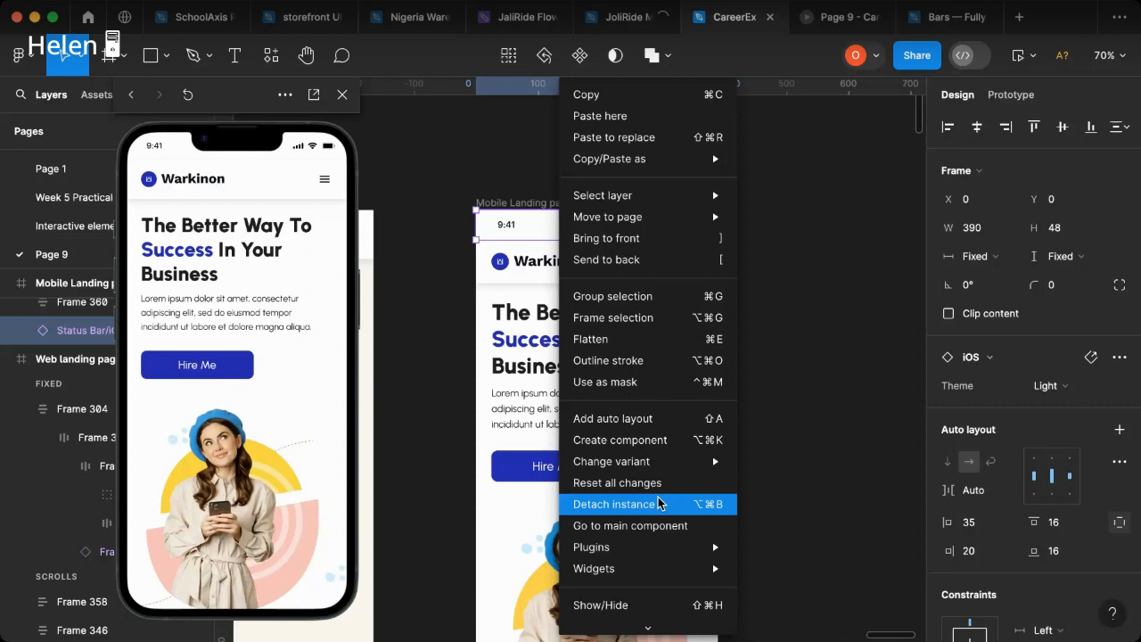
click(660, 504)
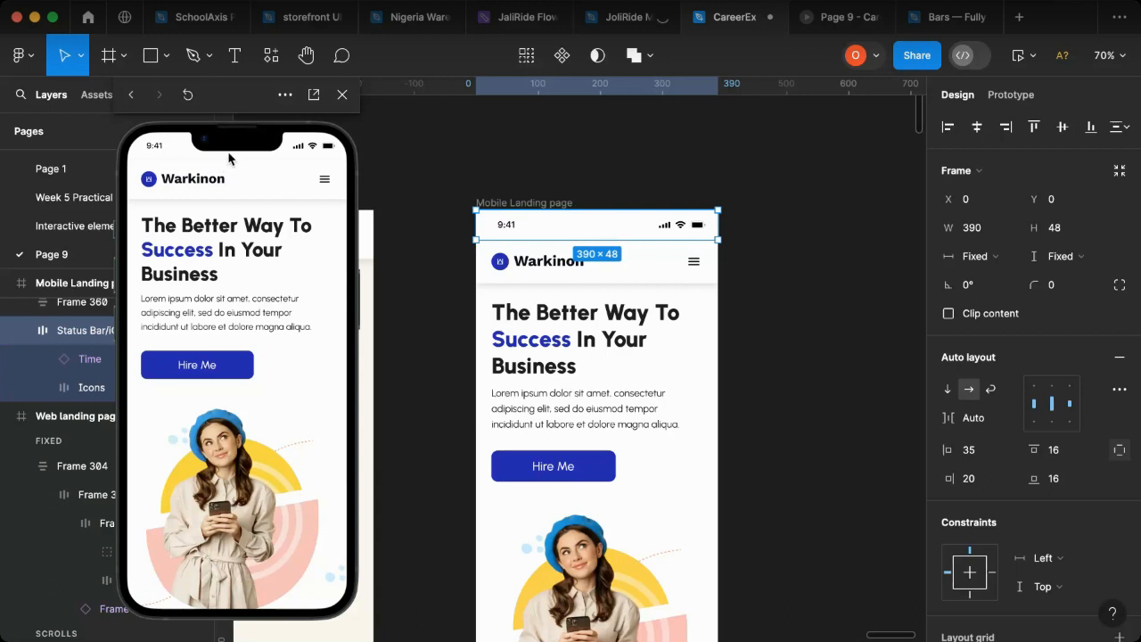
scroll(594, 207, up, 5)
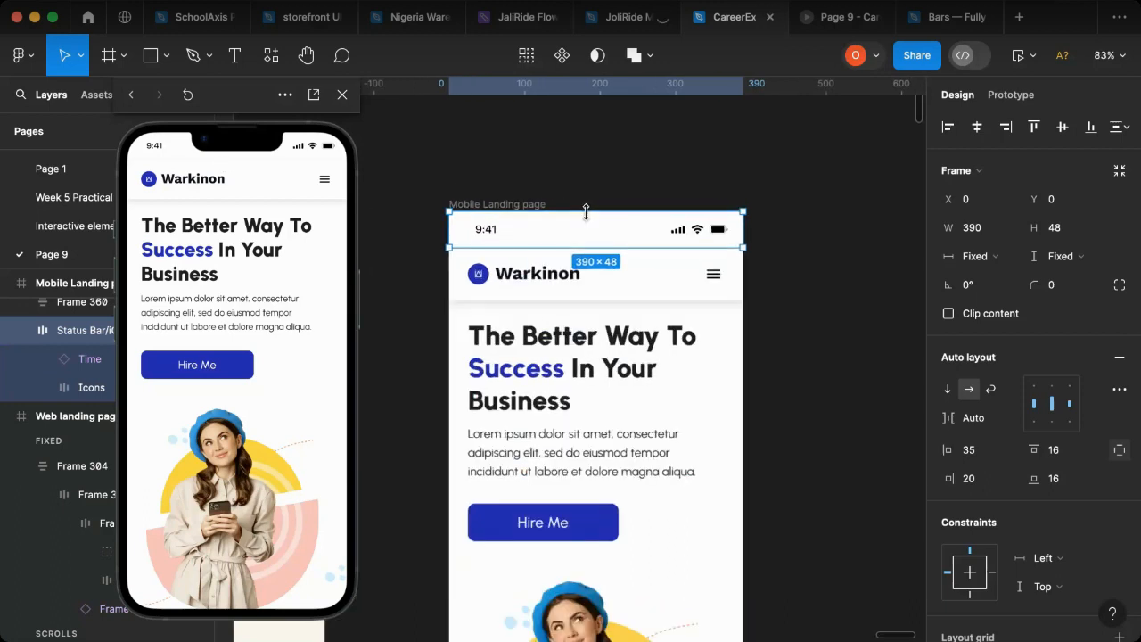
drag(570, 246, 572, 238)
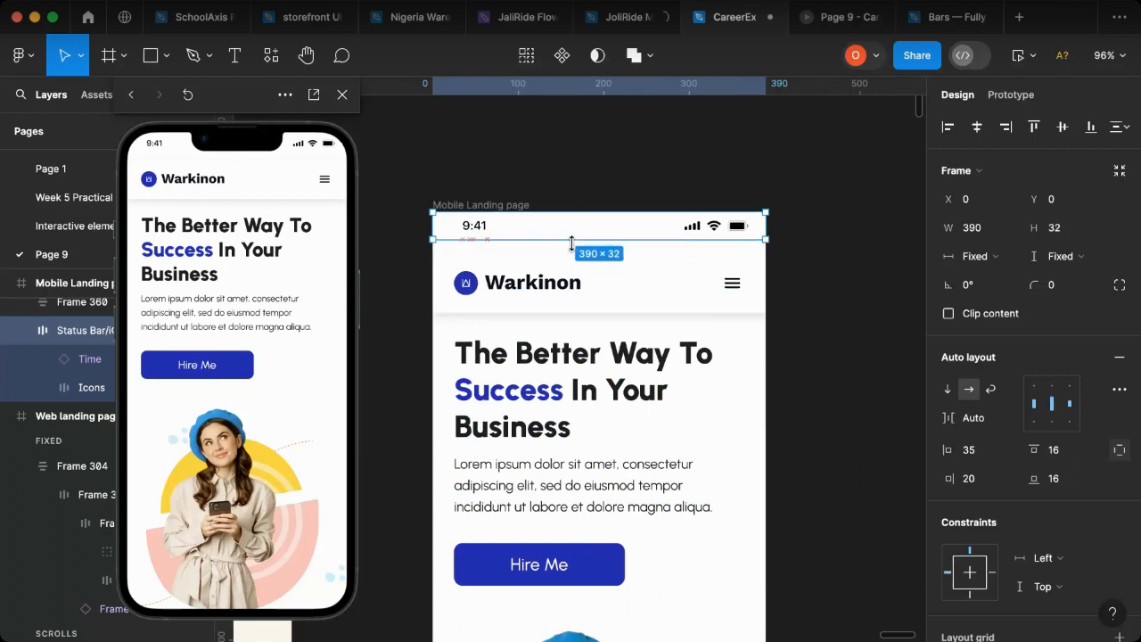
Step: Move the Warkinon navigation bar up toward the status bar, ending at Y 38
click(615, 280)
drag(613, 275, 615, 267)
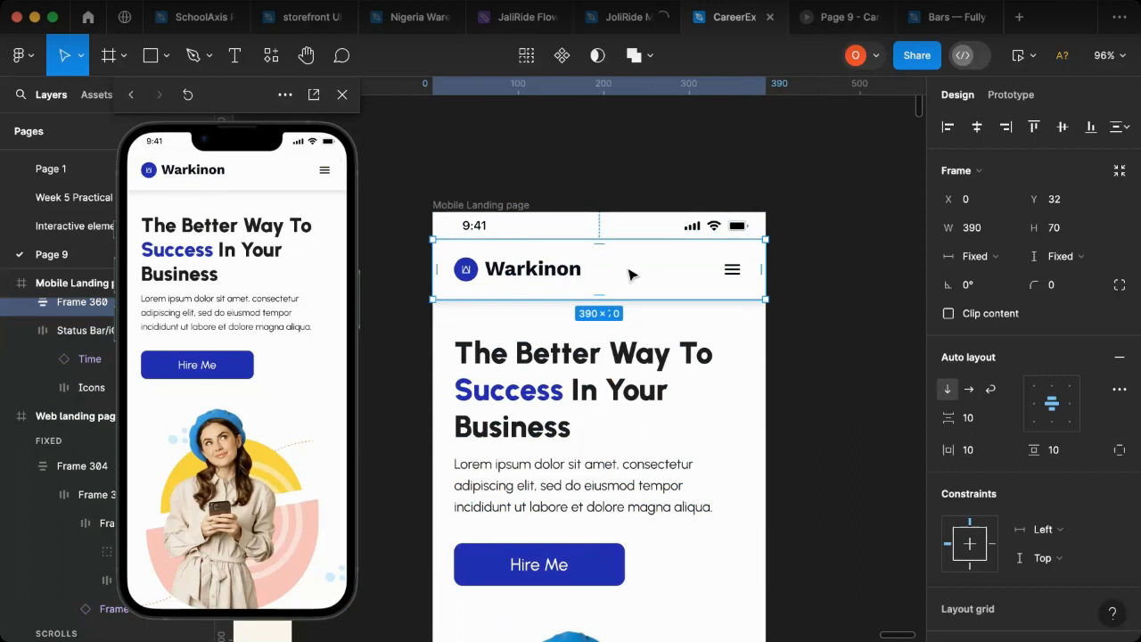
drag(631, 271, 629, 276)
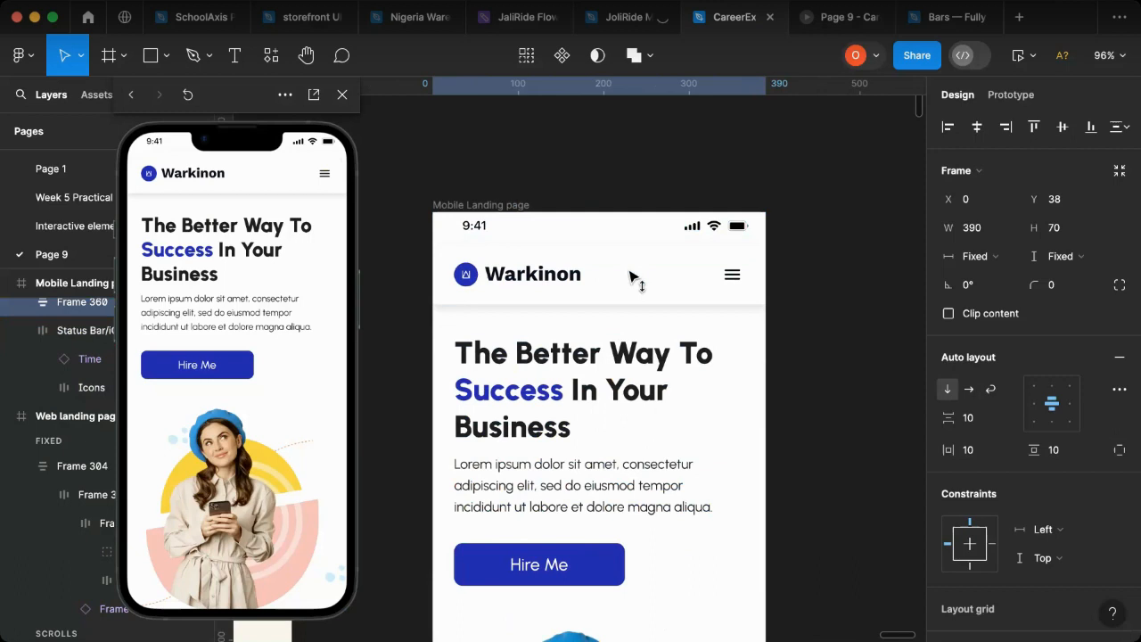
Step: Increase the status bar's height to 38 so it meets the top edge of the navigation bar
shift+click(628, 230)
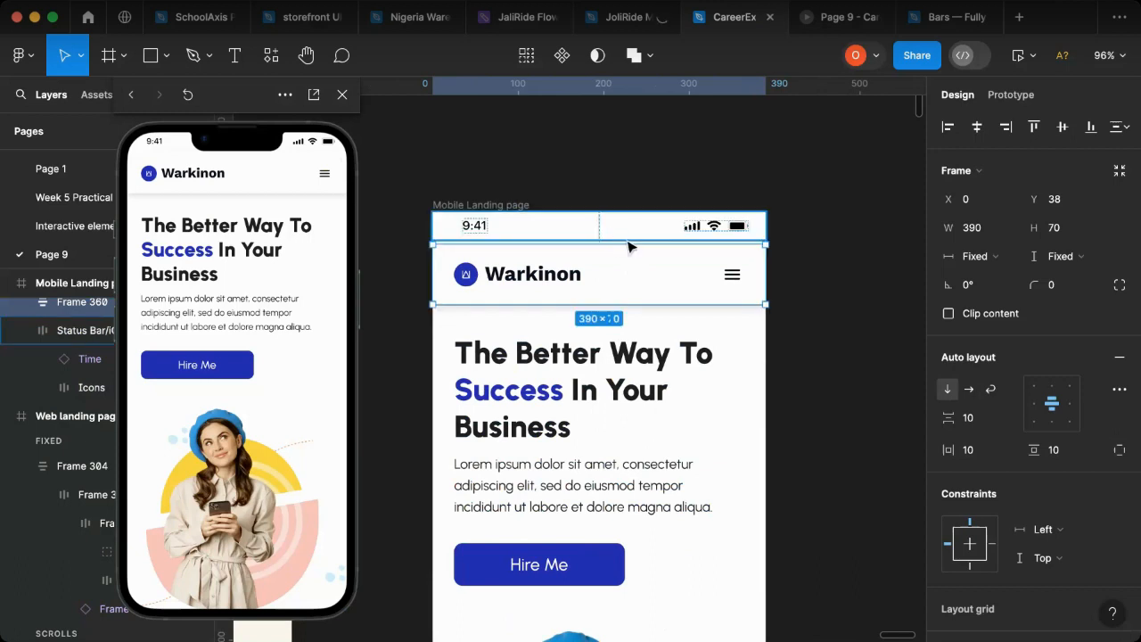
click(627, 233)
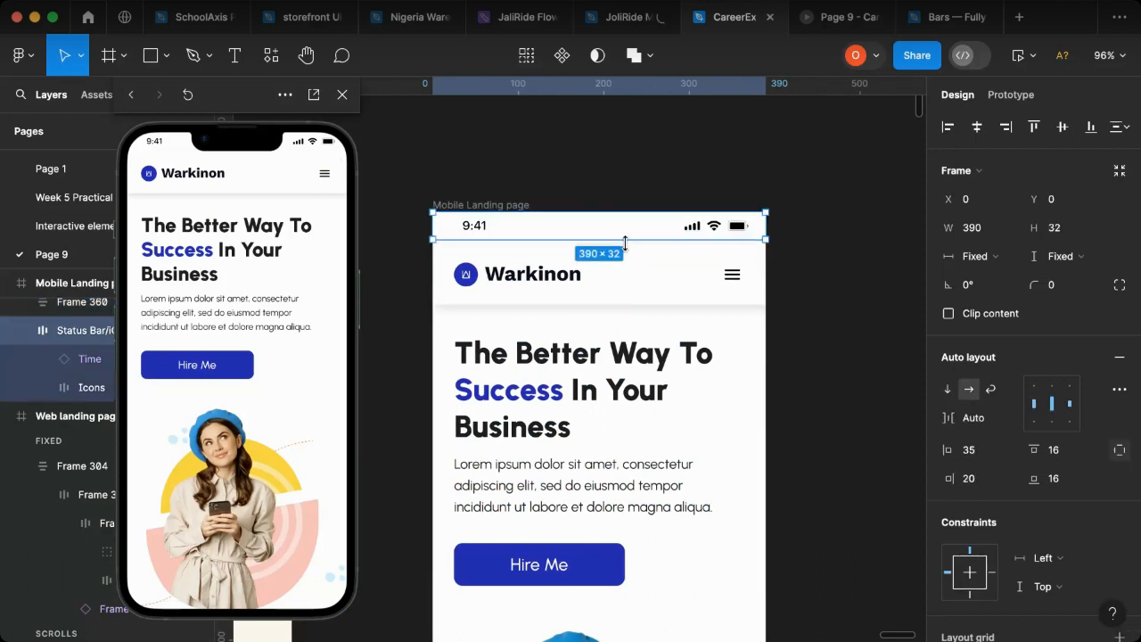
drag(625, 242, 625, 246)
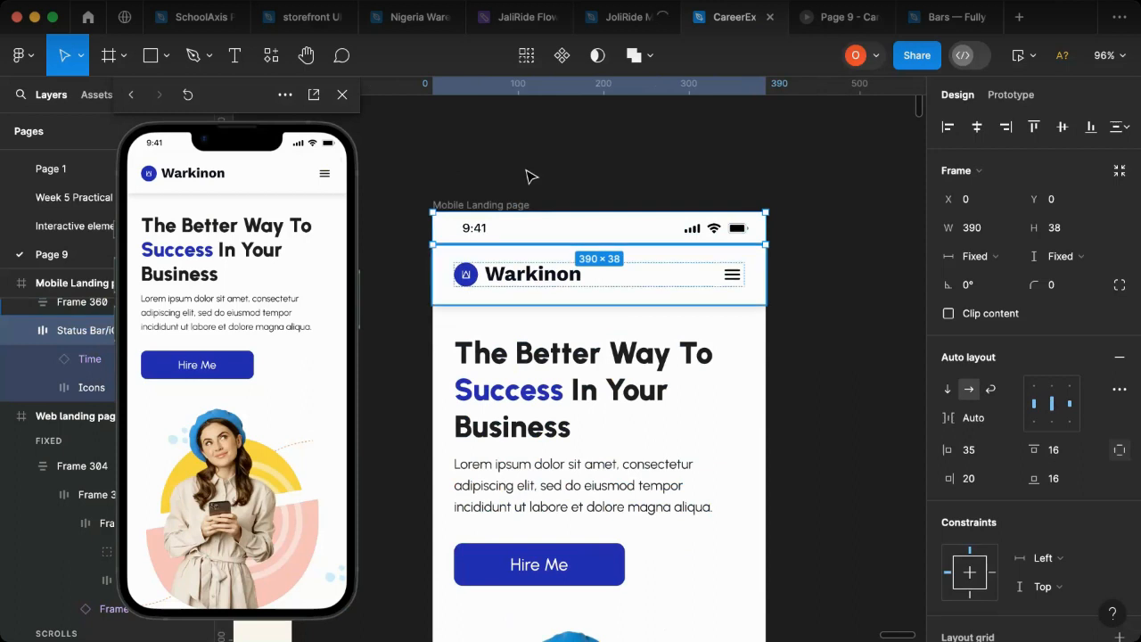
click(759, 160)
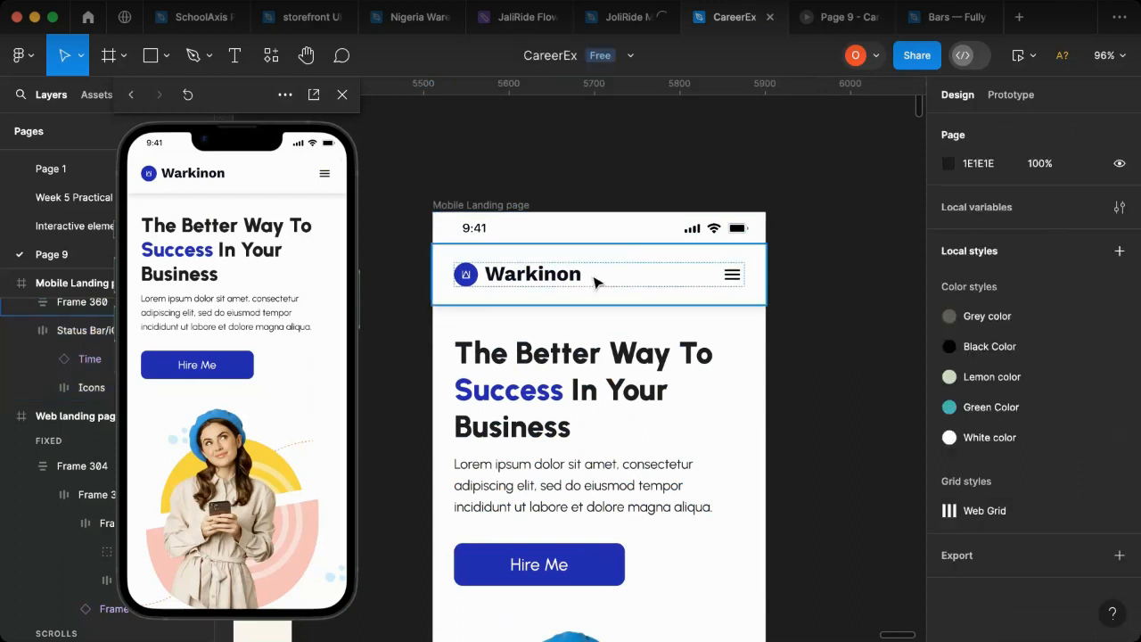
Step: Combine the status bar and the Warkinon navigation bar into one vertical auto layout header frame
click(492, 234)
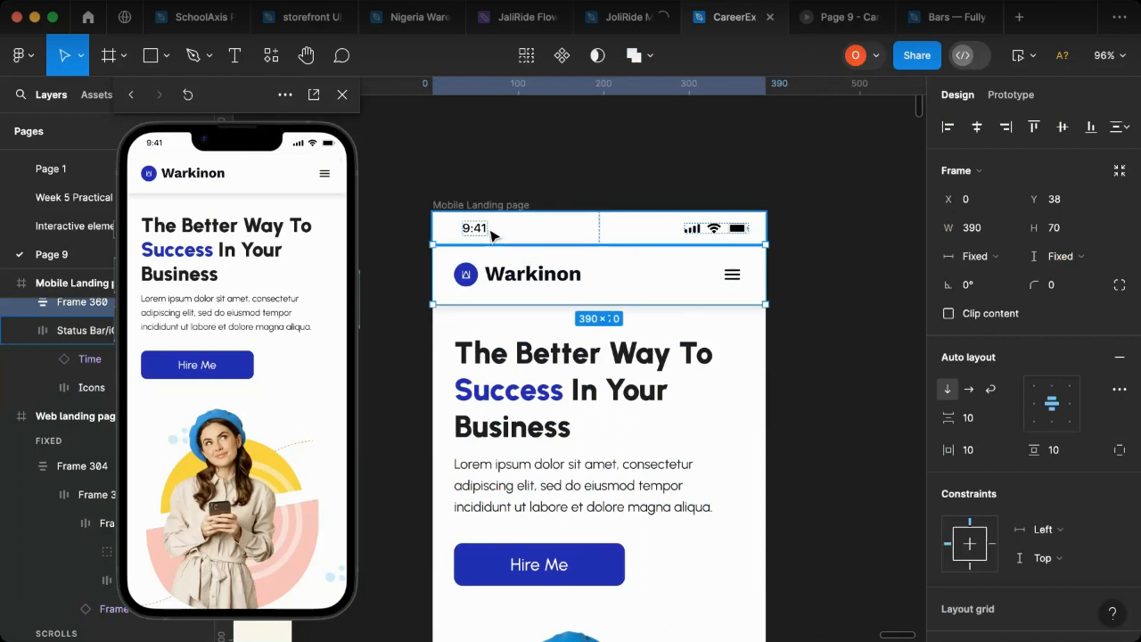
key(super+a)
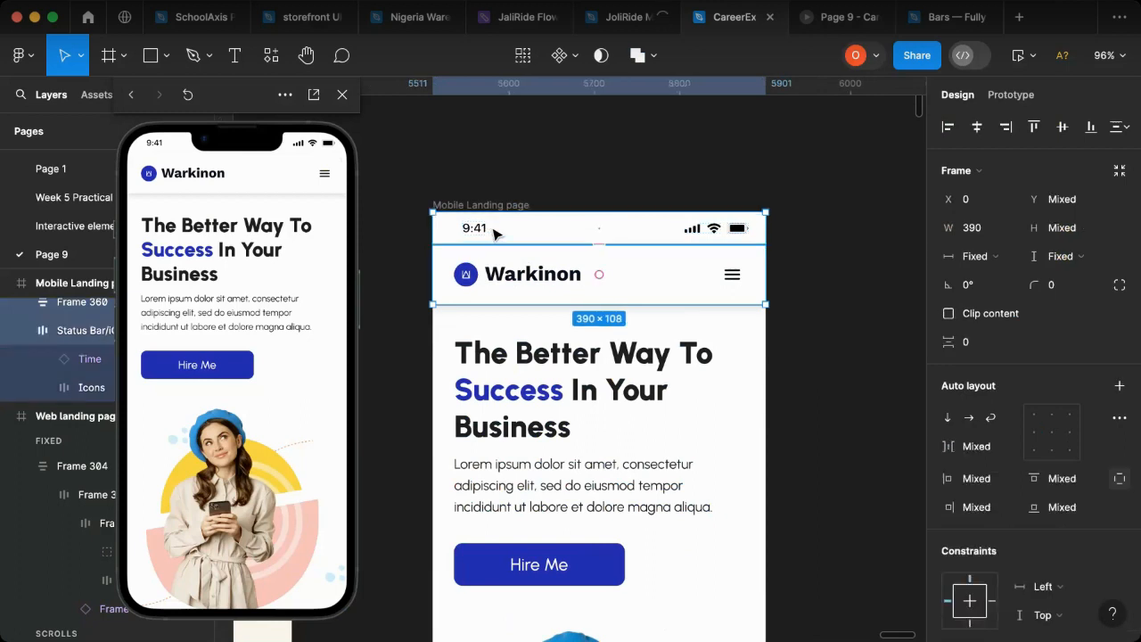
key(shift+a)
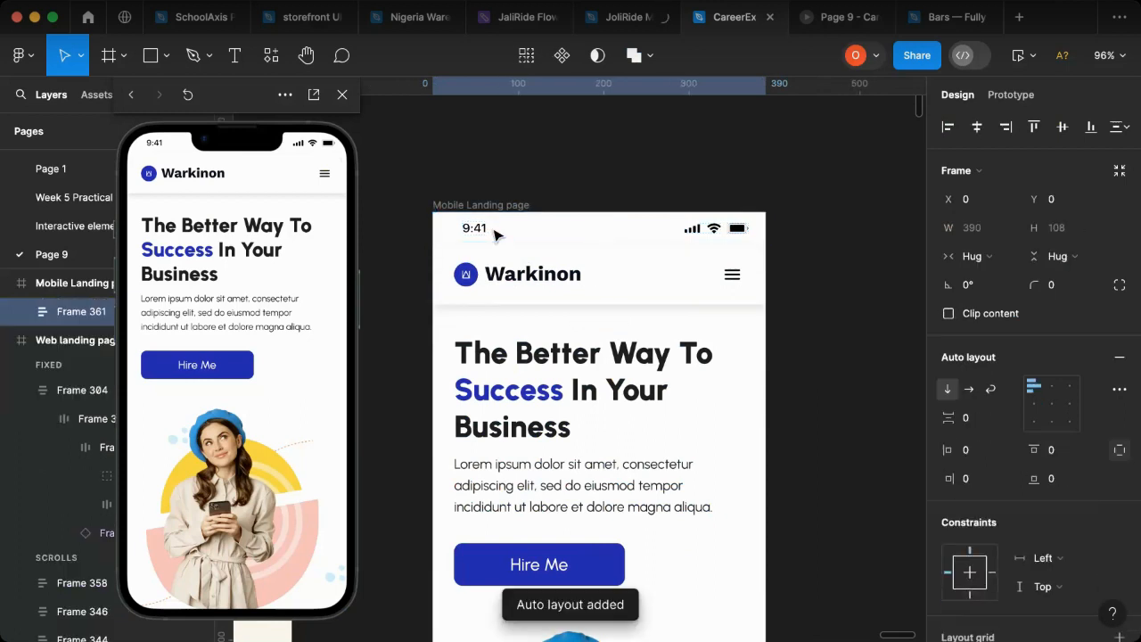
Step: Set the header frame's scroll position to Fixed and scroll through the phone preview to check its behavior
click(1011, 94)
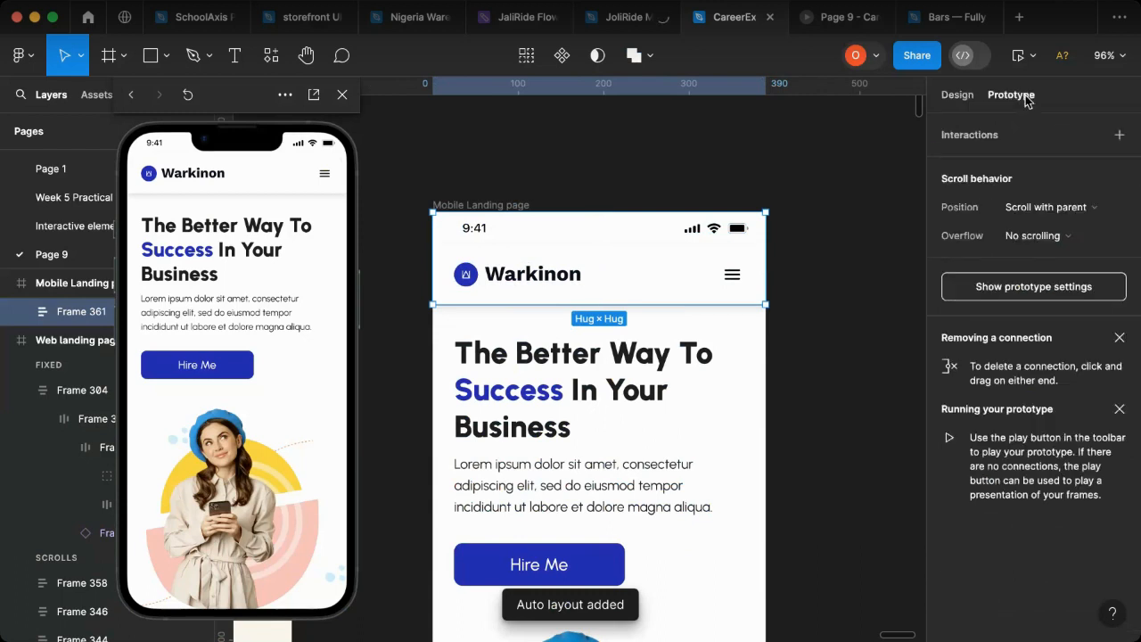
click(1059, 216)
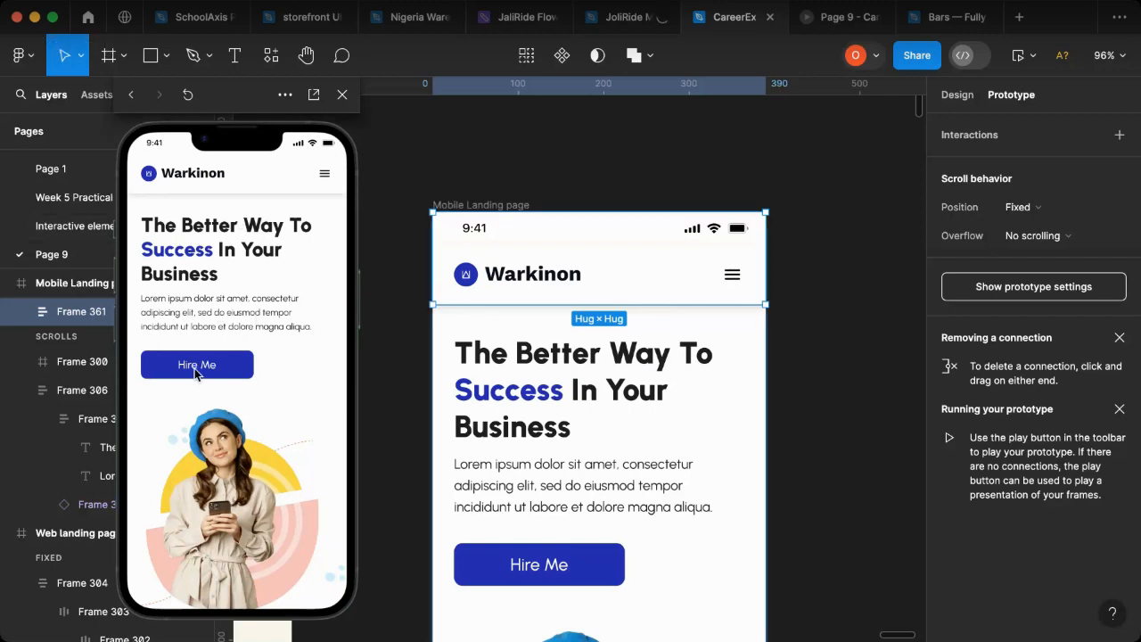
scroll(195, 369, down, 3)
scroll(203, 374, down, 3)
scroll(204, 375, up, 6)
scroll(204, 374, down, 5)
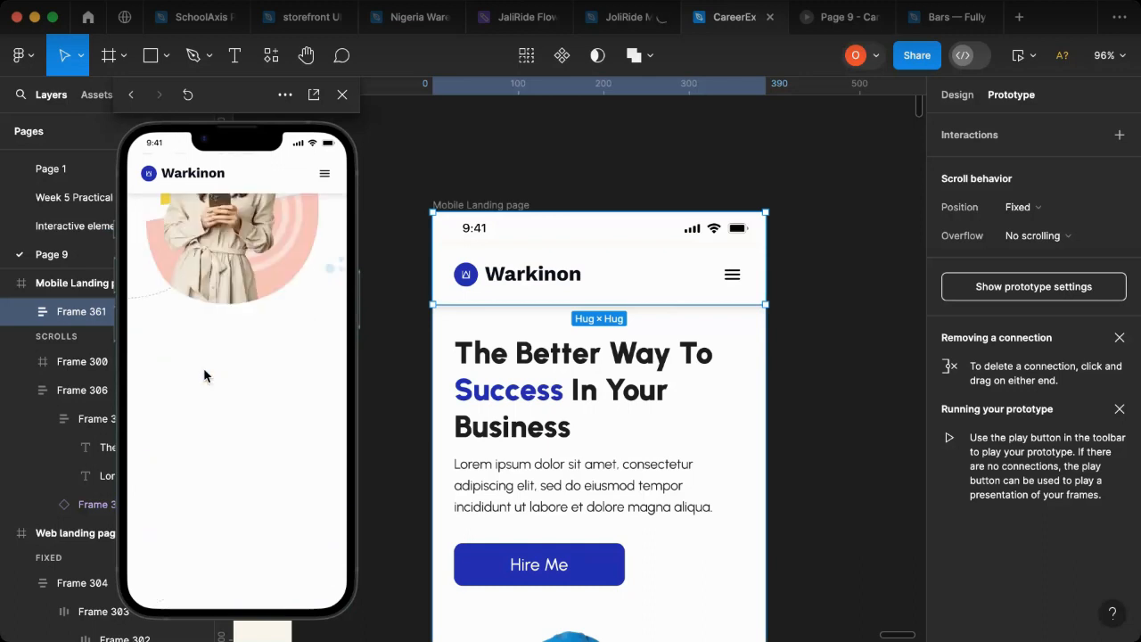
scroll(204, 375, up, 5)
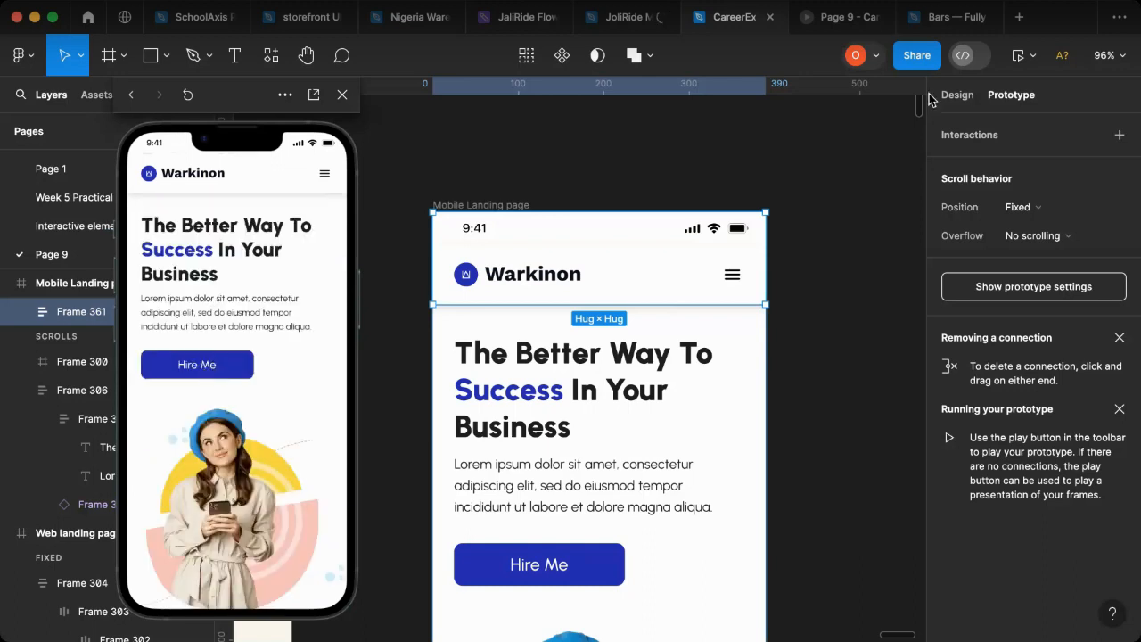
Step: Wrap the hero text block and the illustration in a vertical auto layout frame and widen it to 388 at X 0
click(956, 95)
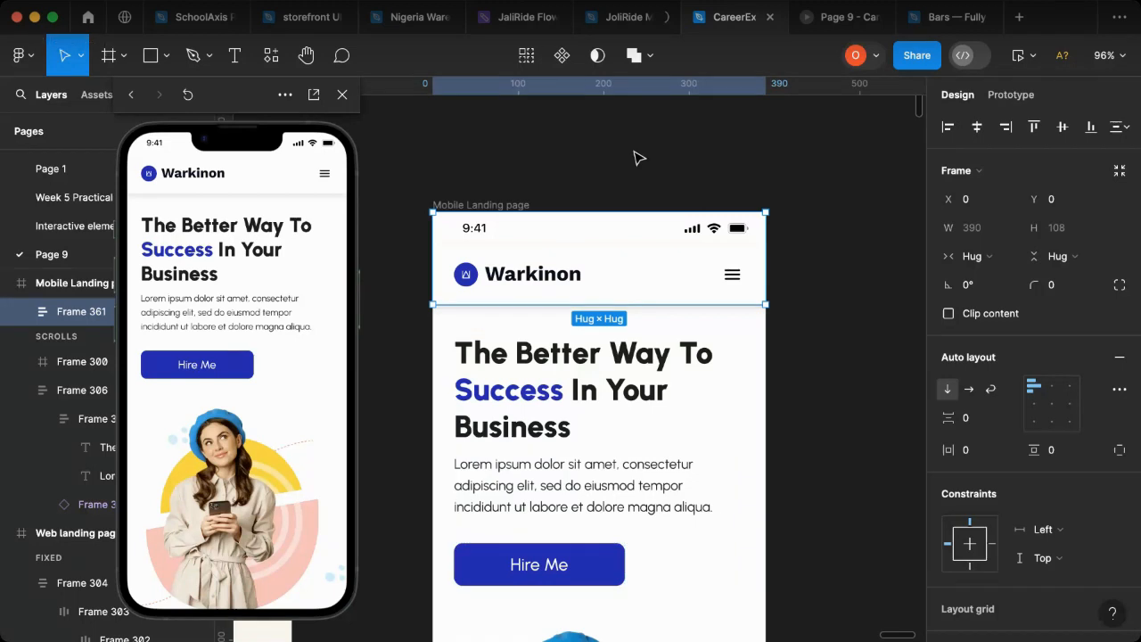
scroll(640, 234, down, 5)
click(624, 365)
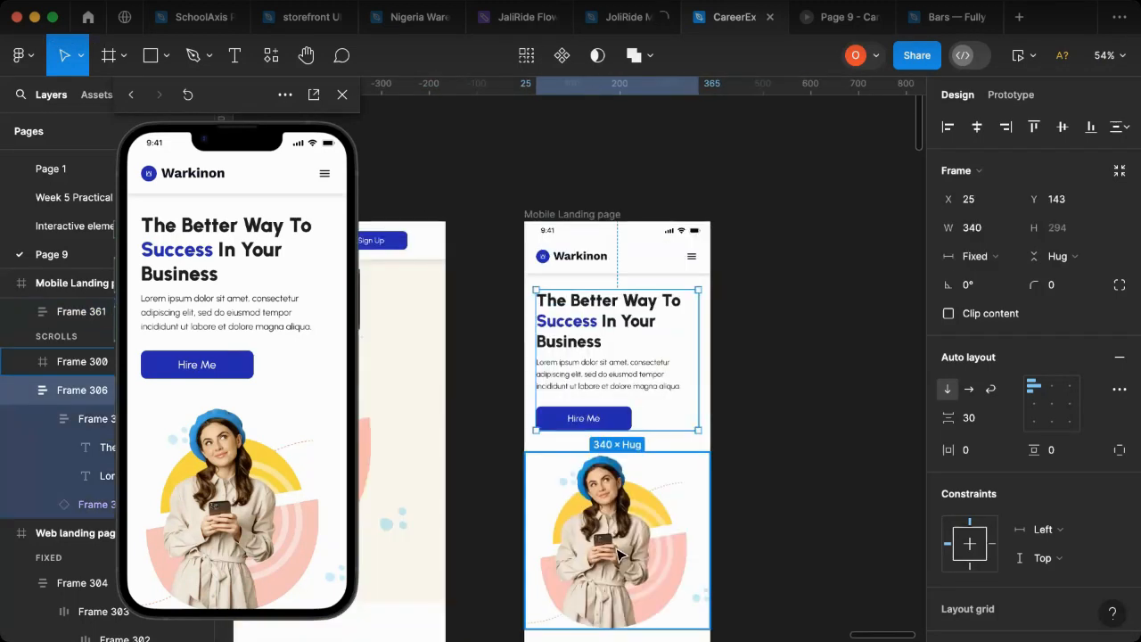
shift+click(622, 555)
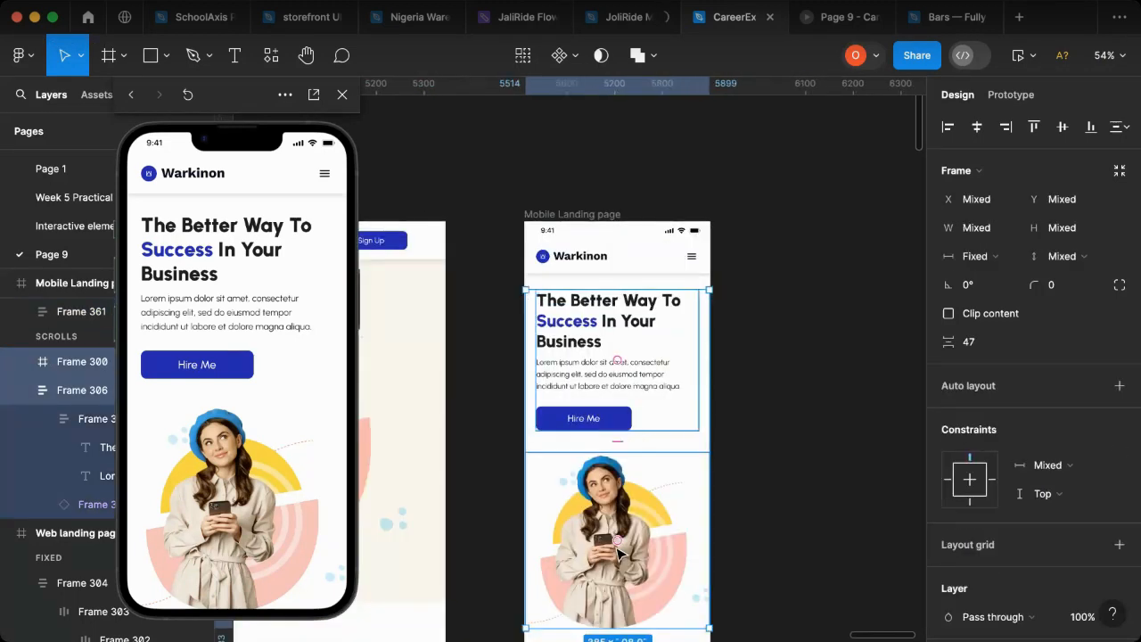
key(shift+a)
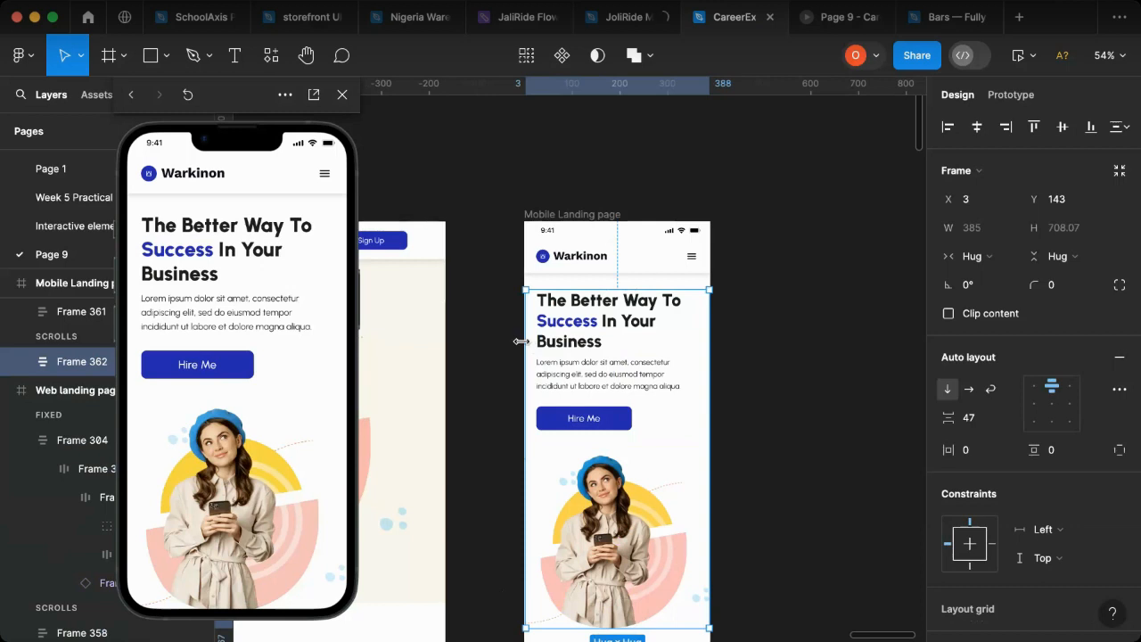
drag(521, 341, 522, 343)
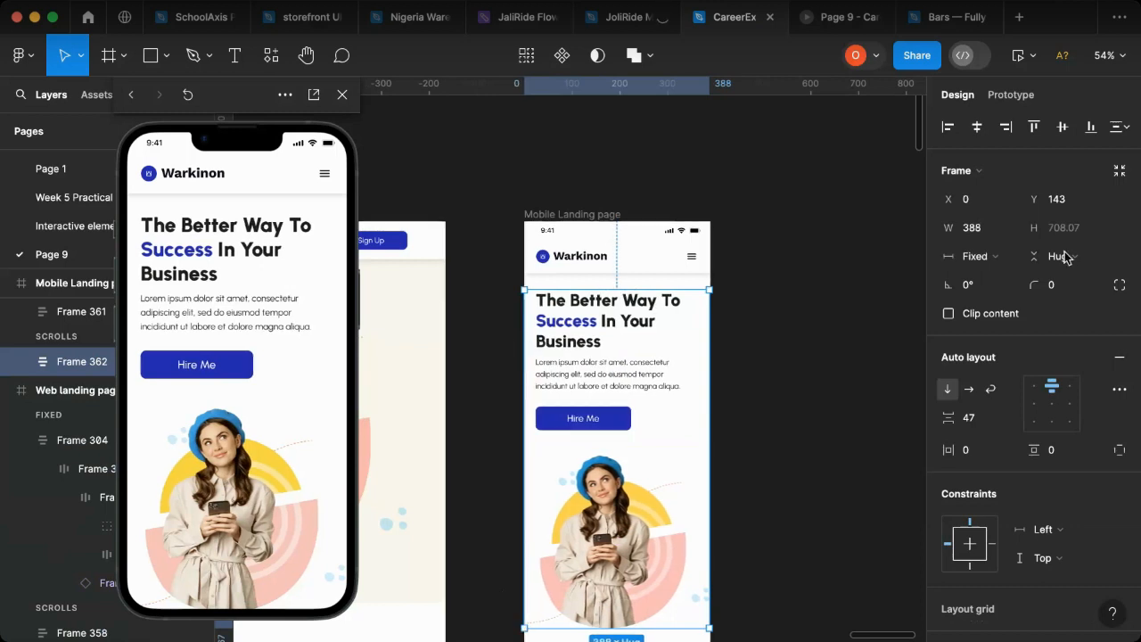
Step: Try a top-left alignment for the hero auto layout frame, and settle on center alignment for its contents
click(1052, 390)
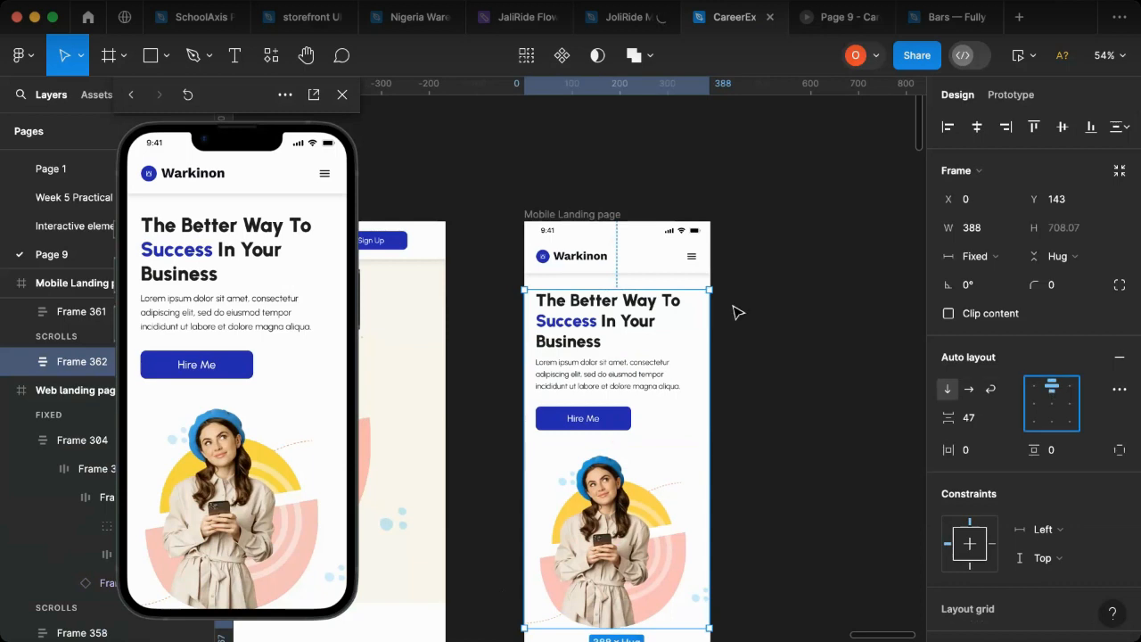
scroll(737, 313, down, 2)
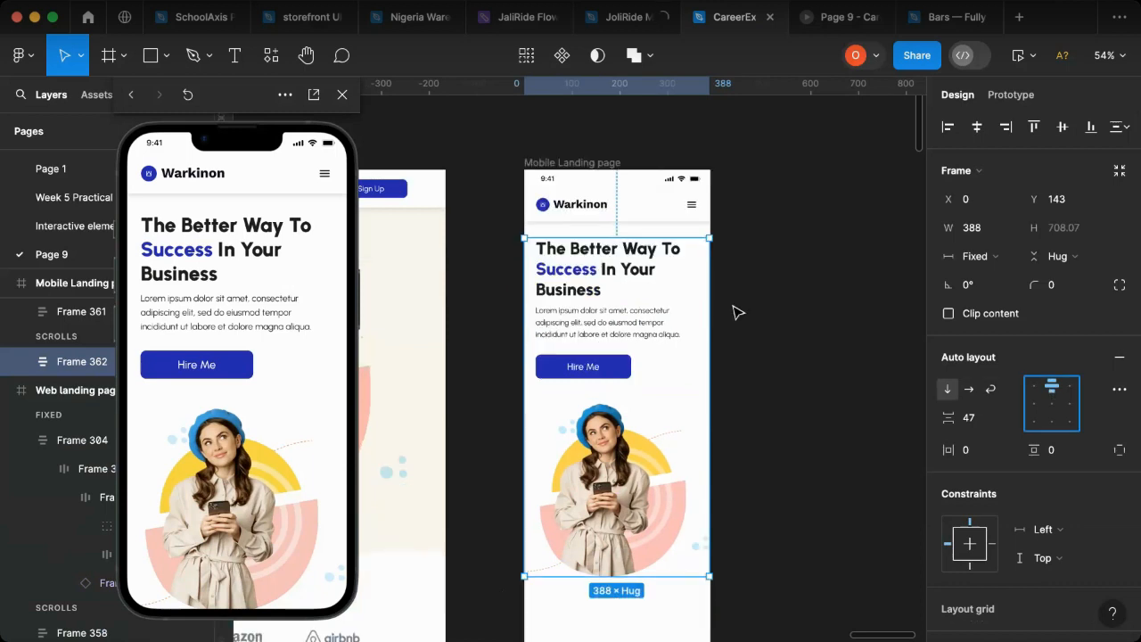
key(alt+a)
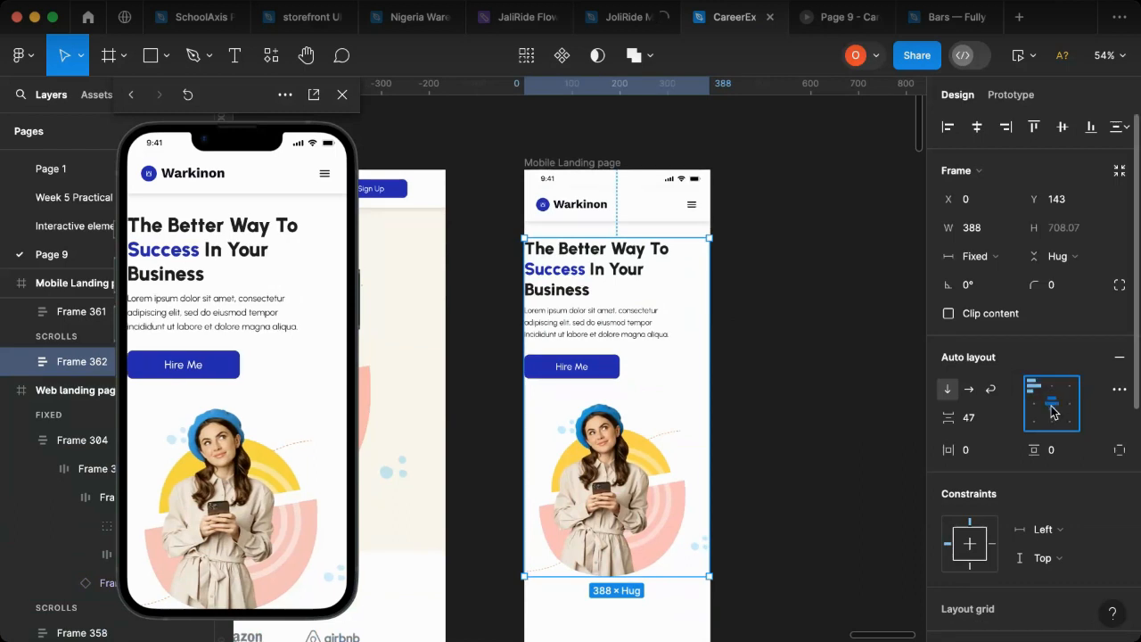
click(1052, 406)
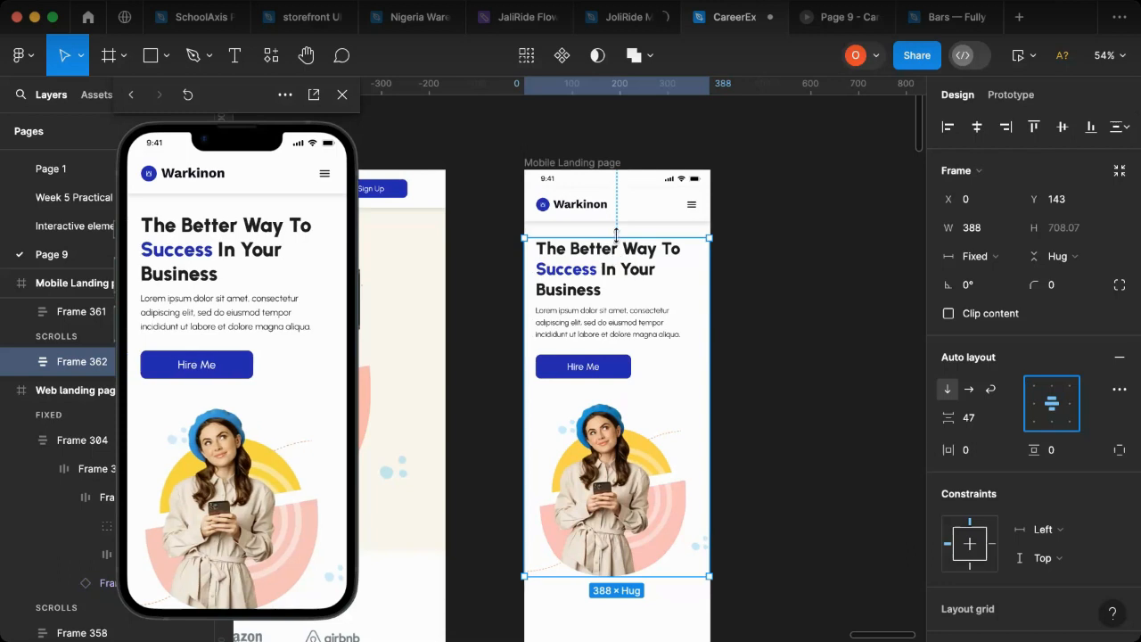
Step: Try to extend the hero frame's top edge up to the header at Y 108, and revert the resize
drag(625, 227, 626, 219)
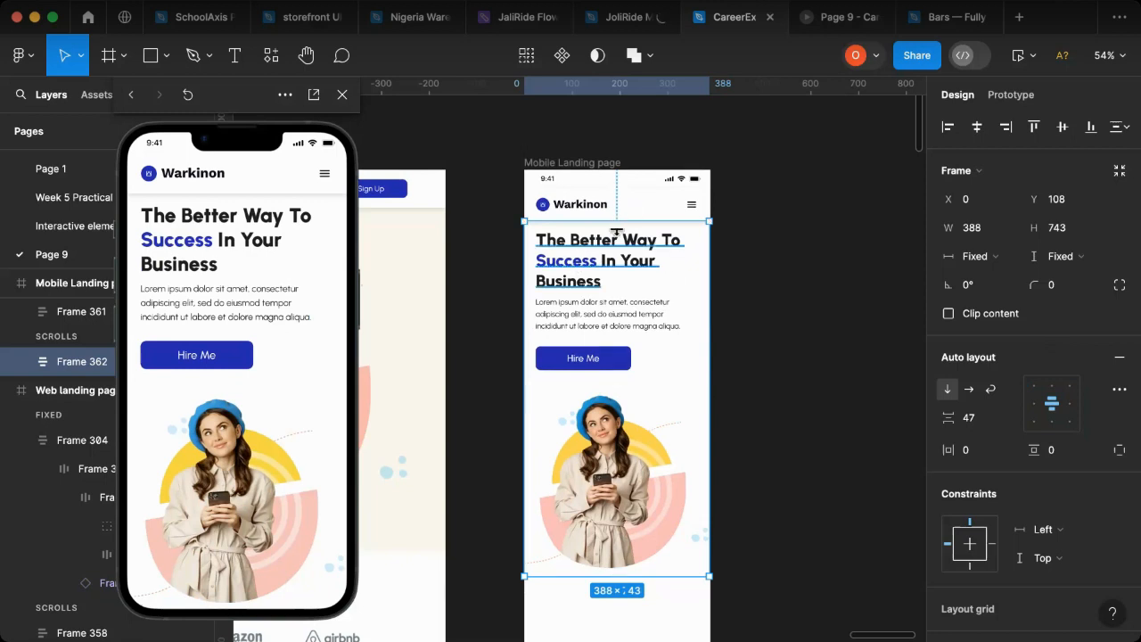
drag(619, 222, 618, 251)
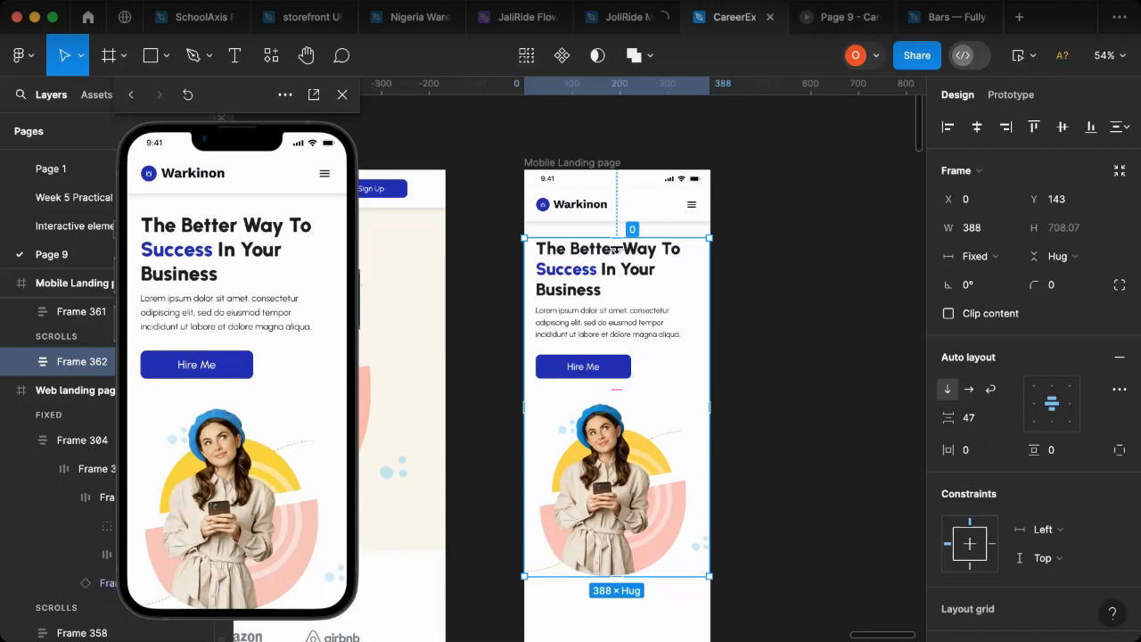
Step: Set the hero frame's vertical padding to 25 and move the frame up to Y 108, directly beneath the header
drag(620, 236, 624, 260)
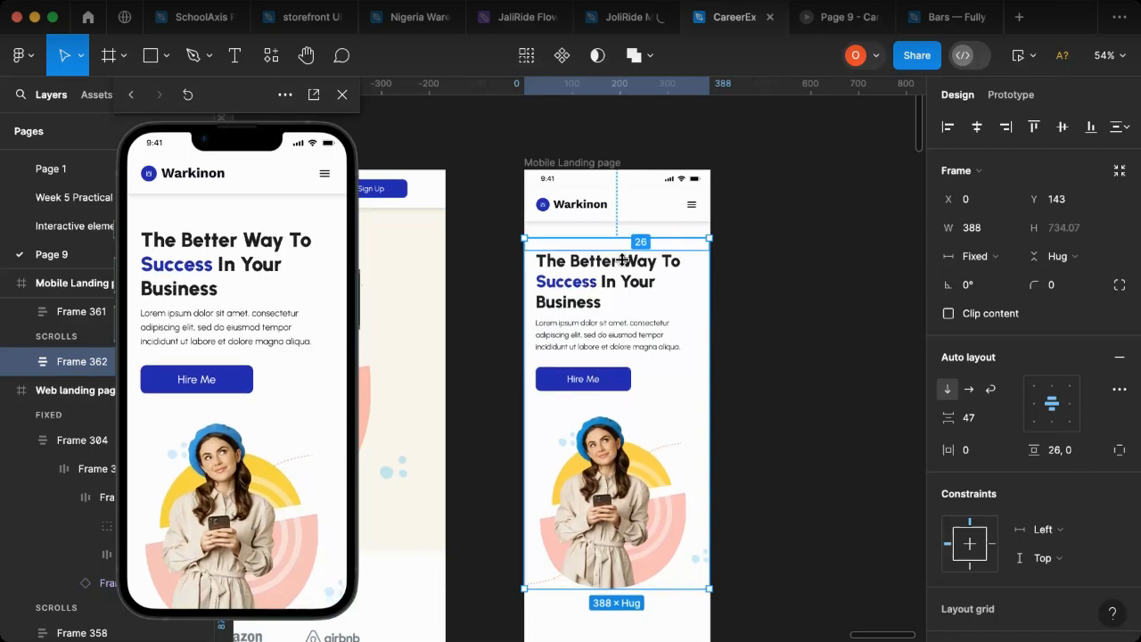
click(1058, 458)
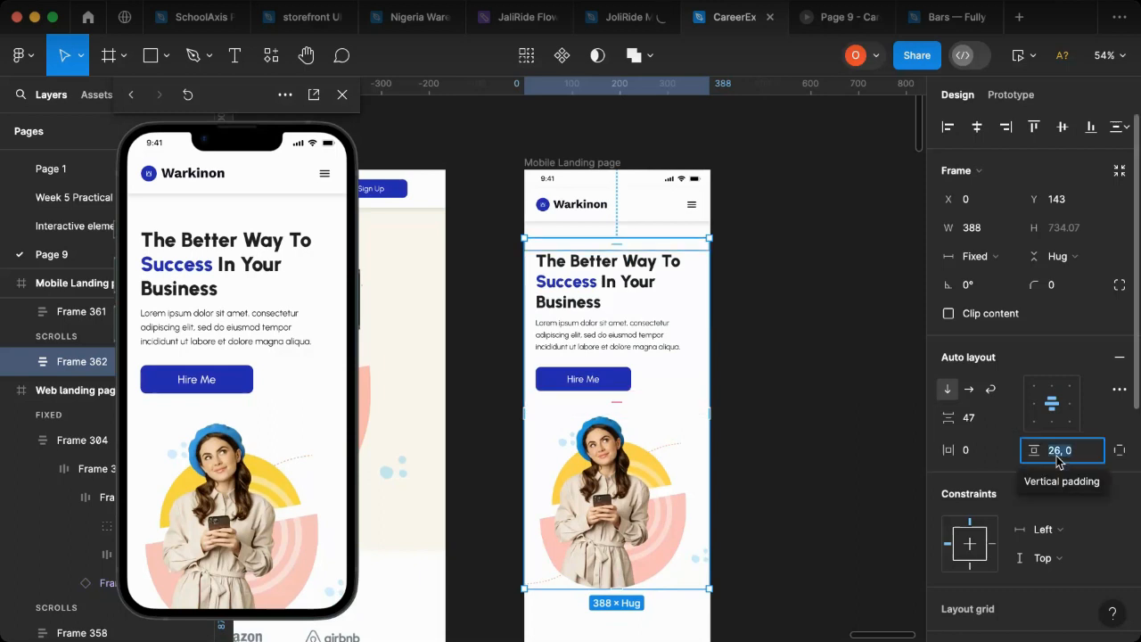
text(25)
key(Return)
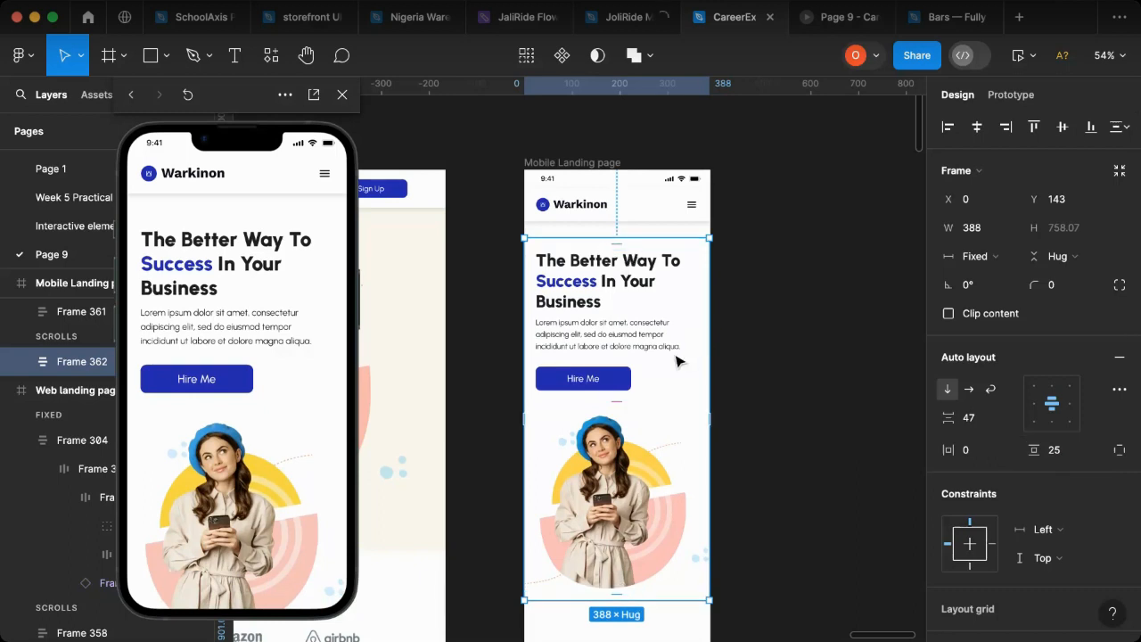
drag(675, 356, 675, 339)
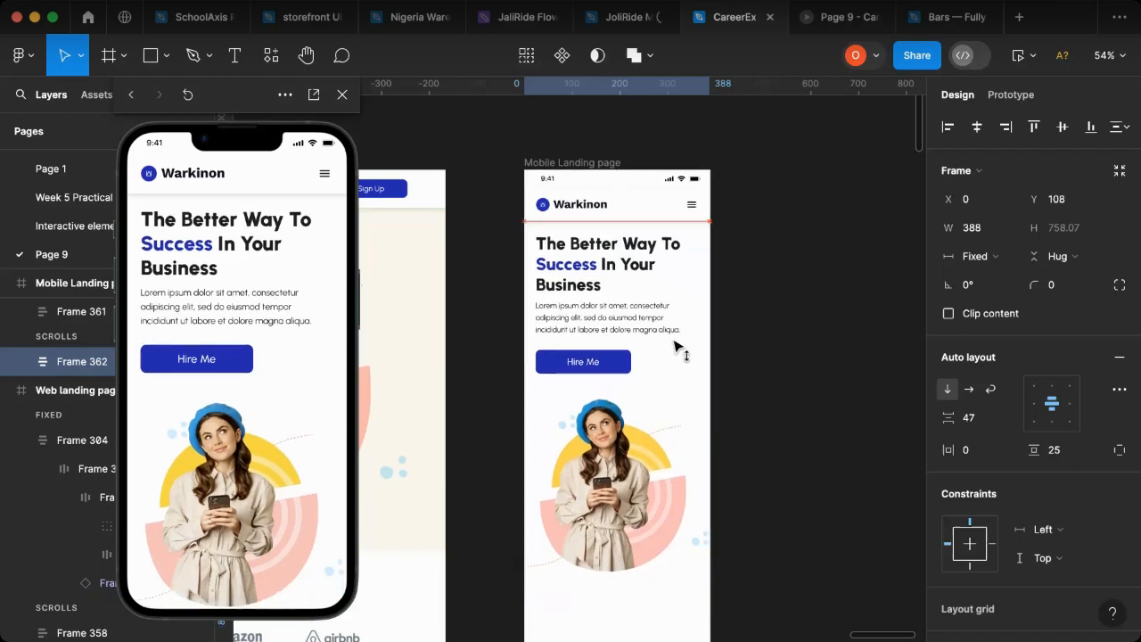
Step: Add a fill to the mobile hero frame and match it to the web hero's cream background, FBF7EC
scroll(1079, 473, down, 3)
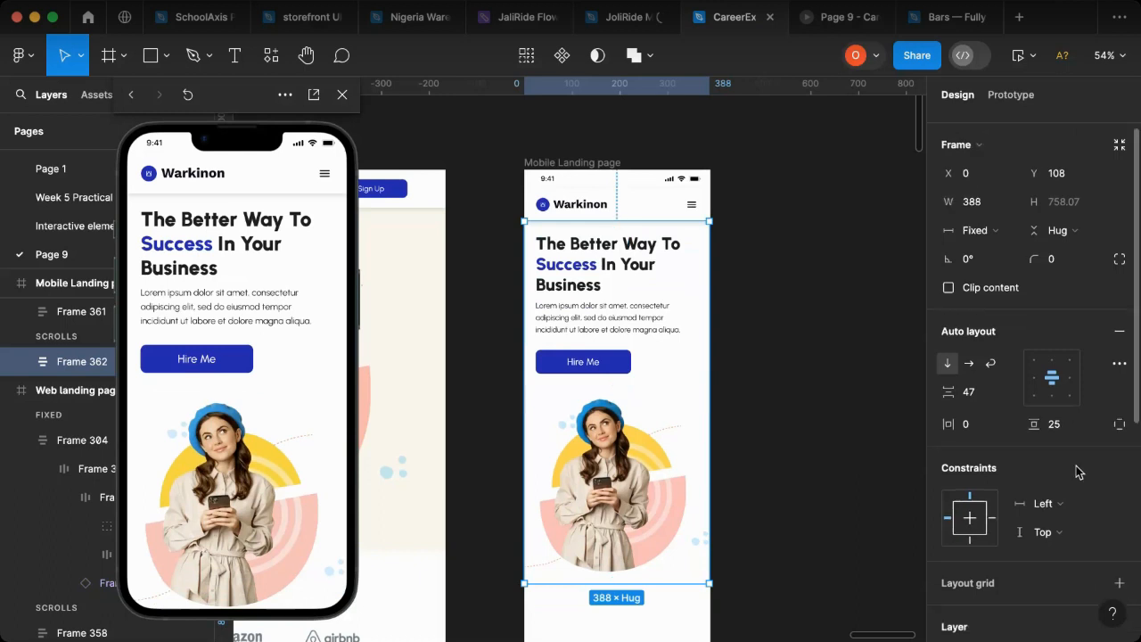
scroll(1115, 535, down, 3)
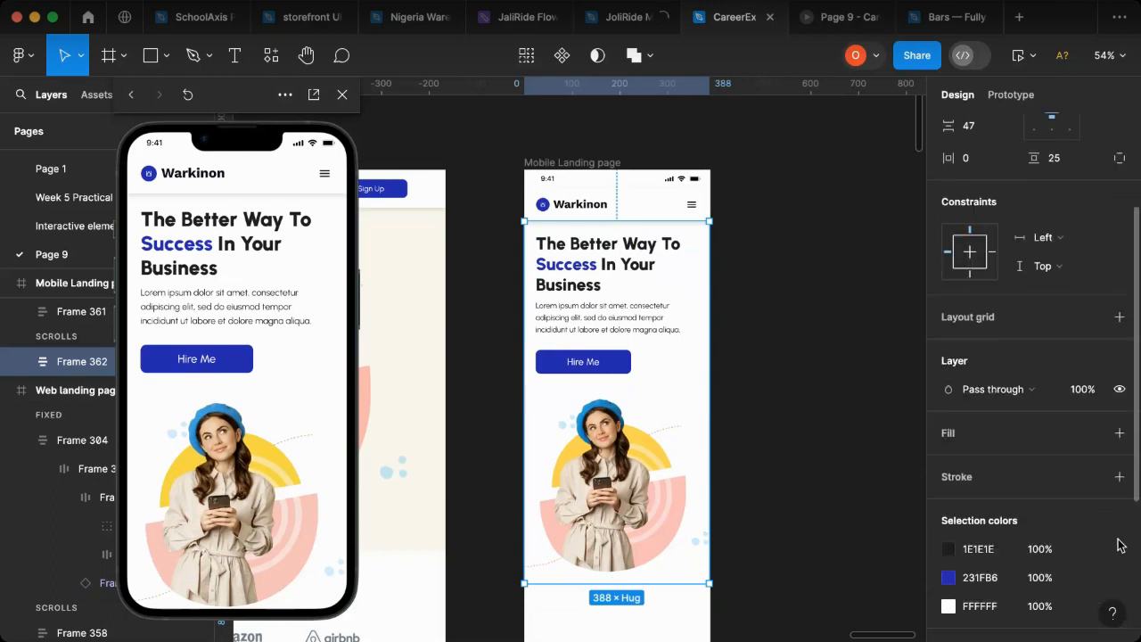
click(1120, 435)
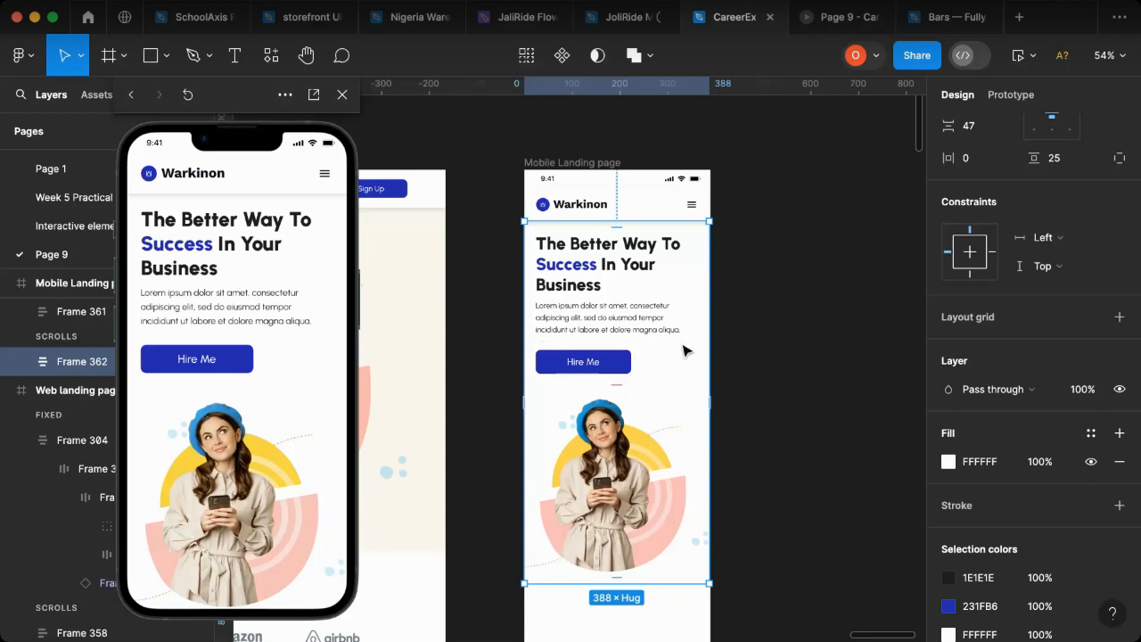
key(i)
click(419, 368)
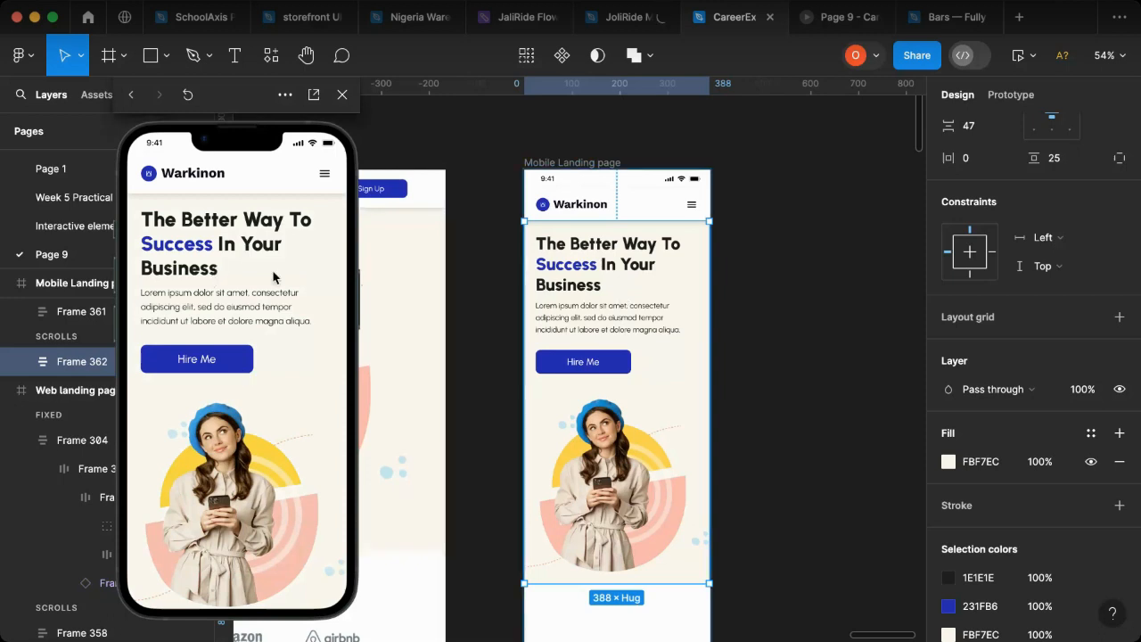
Step: Check in the phone preview how the hero section scrolls beneath the fixed header
scroll(224, 314, down, 3)
scroll(224, 314, down, 3)
scroll(227, 307, up, 6)
scroll(224, 327, down, 5)
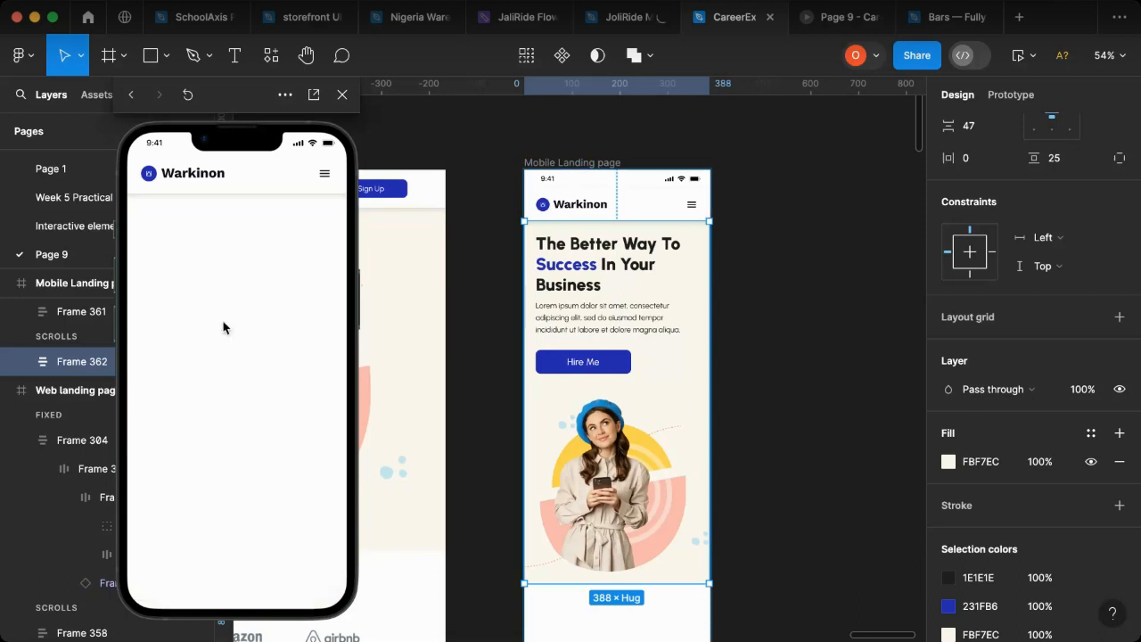
scroll(225, 326, up, 5)
scroll(225, 321, down, 5)
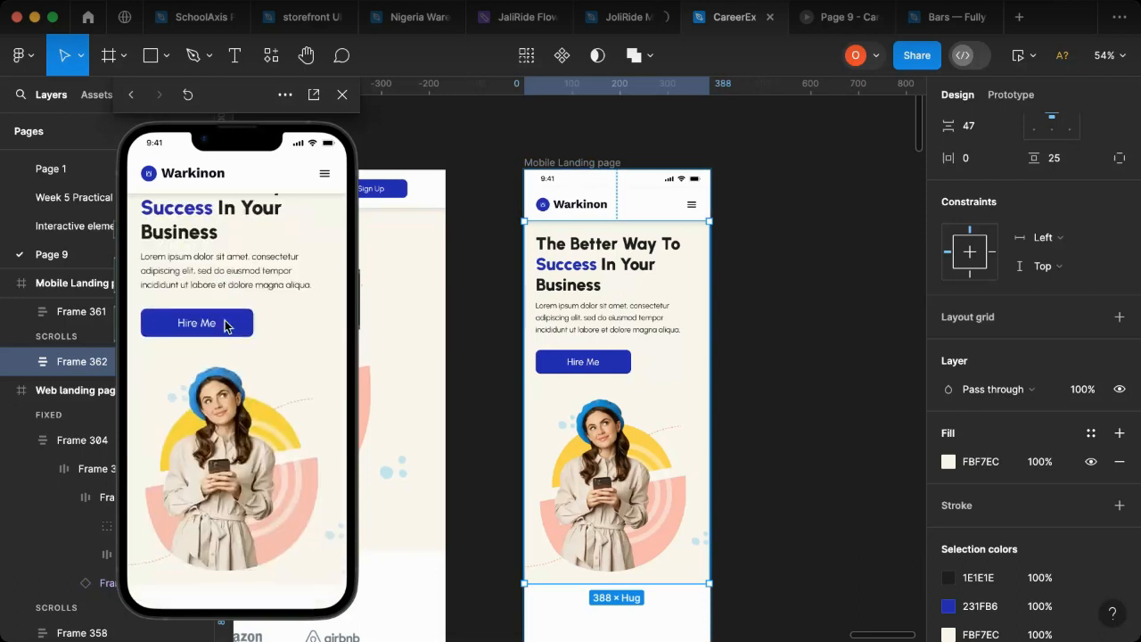
scroll(273, 341, up, 3)
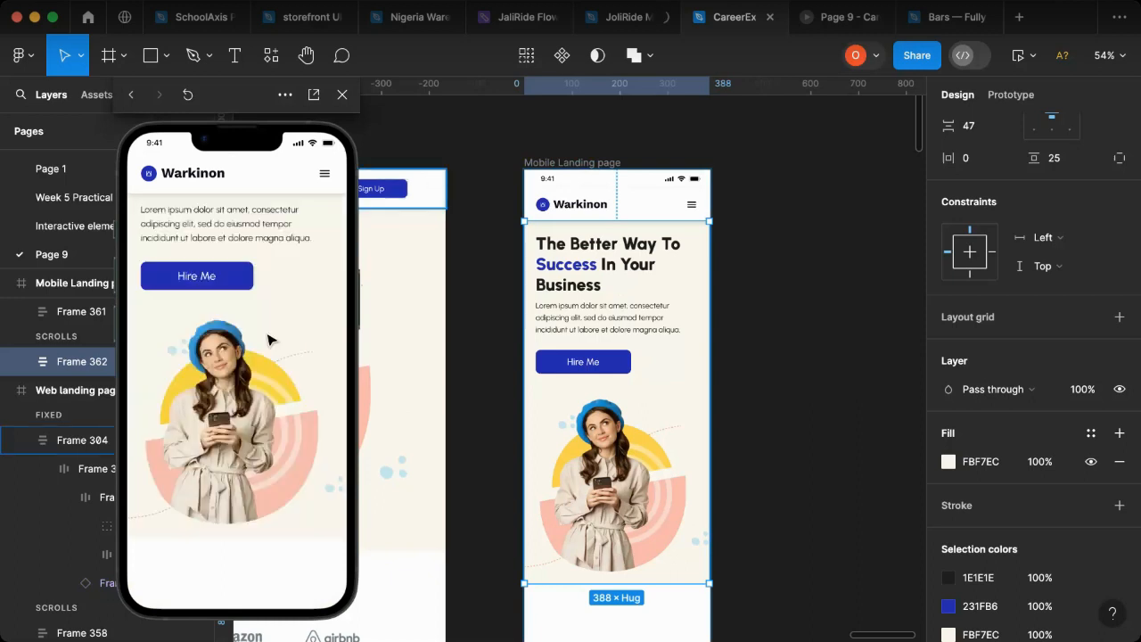
Step: Place a copy of the web page's trusted companies section beneath the mobile hero and switch its logo row to wrap layout
scroll(657, 228, left, 5)
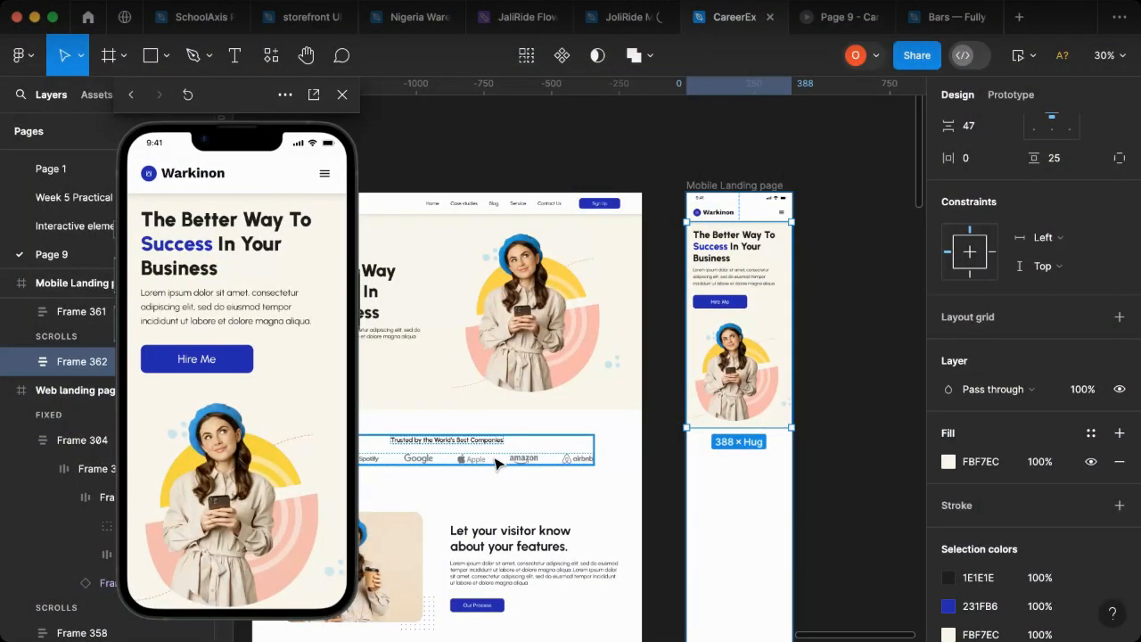
drag(758, 492, 784, 465)
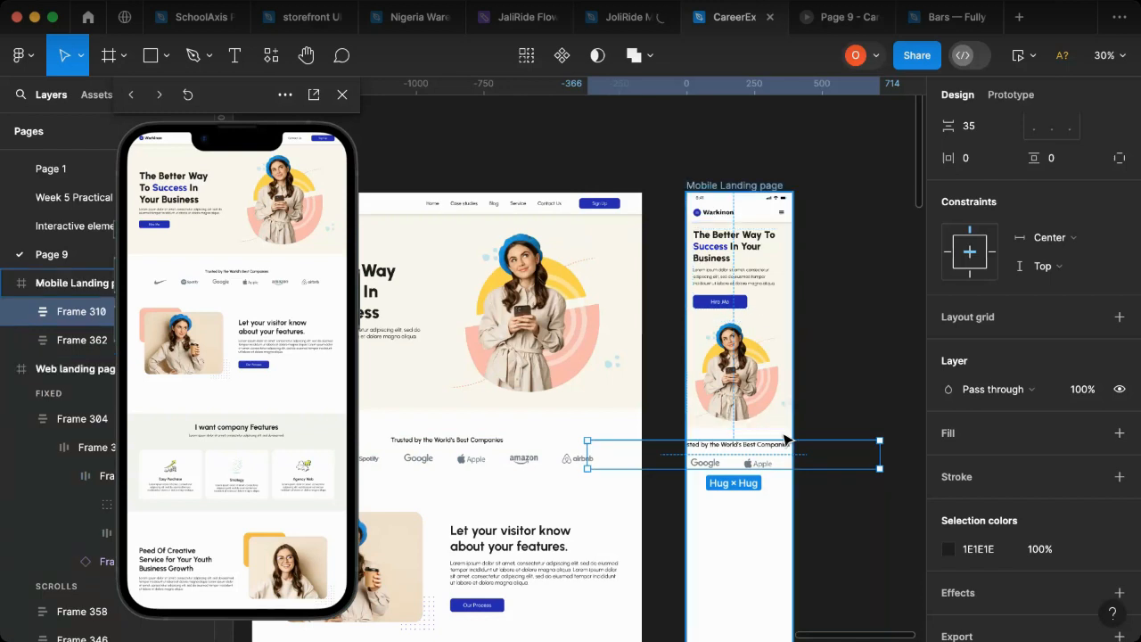
double_click(754, 466)
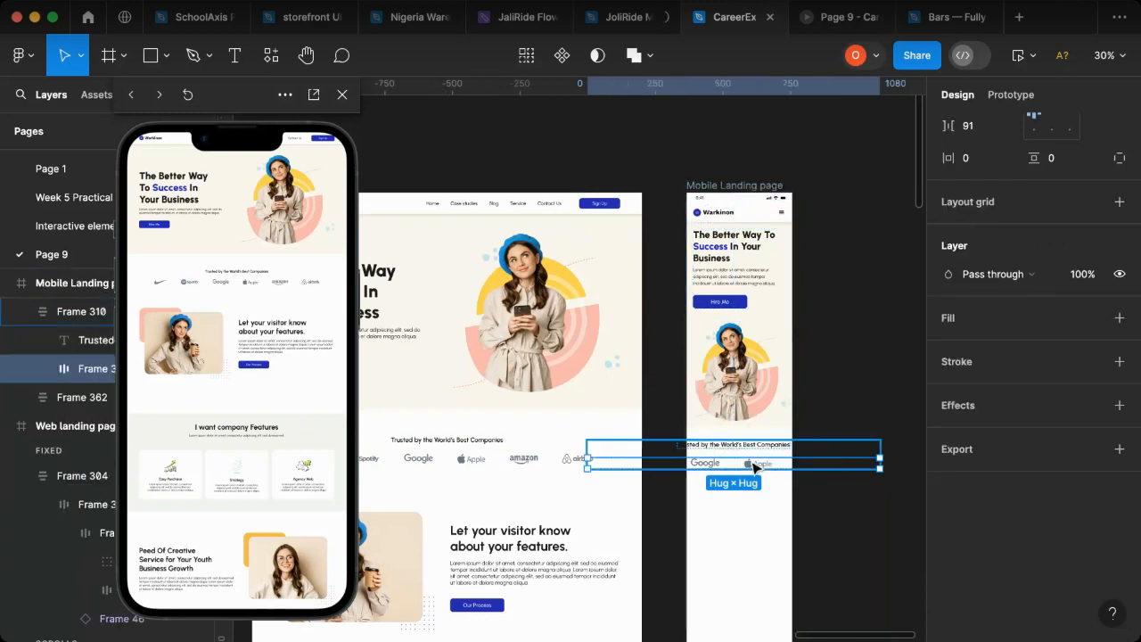
scroll(1010, 245, up, 1)
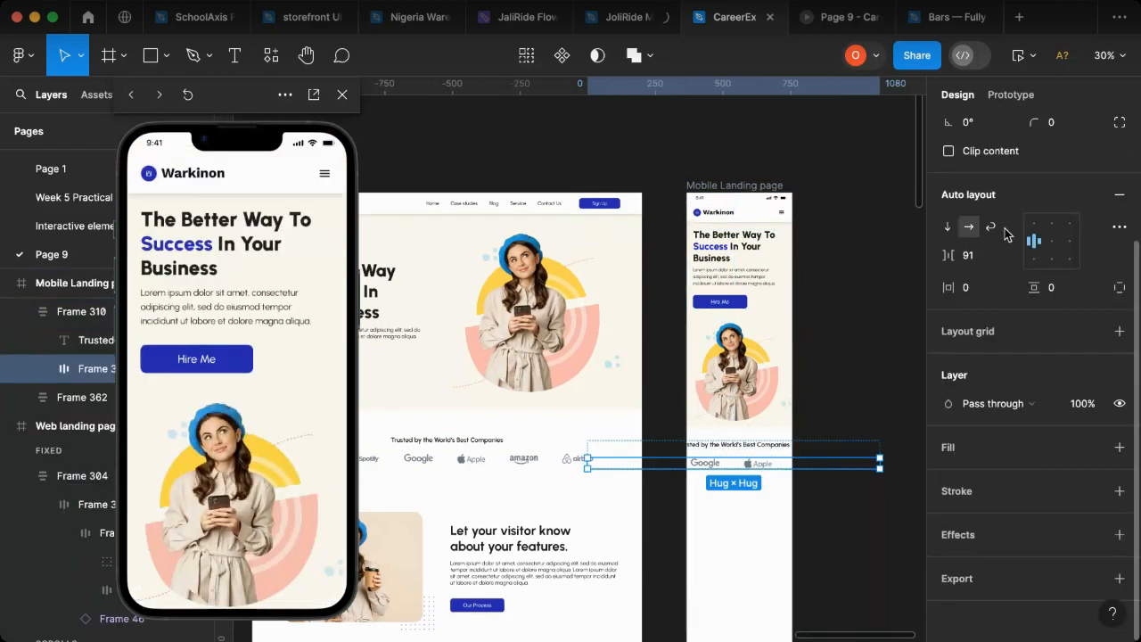
scroll(1003, 234, up, 3)
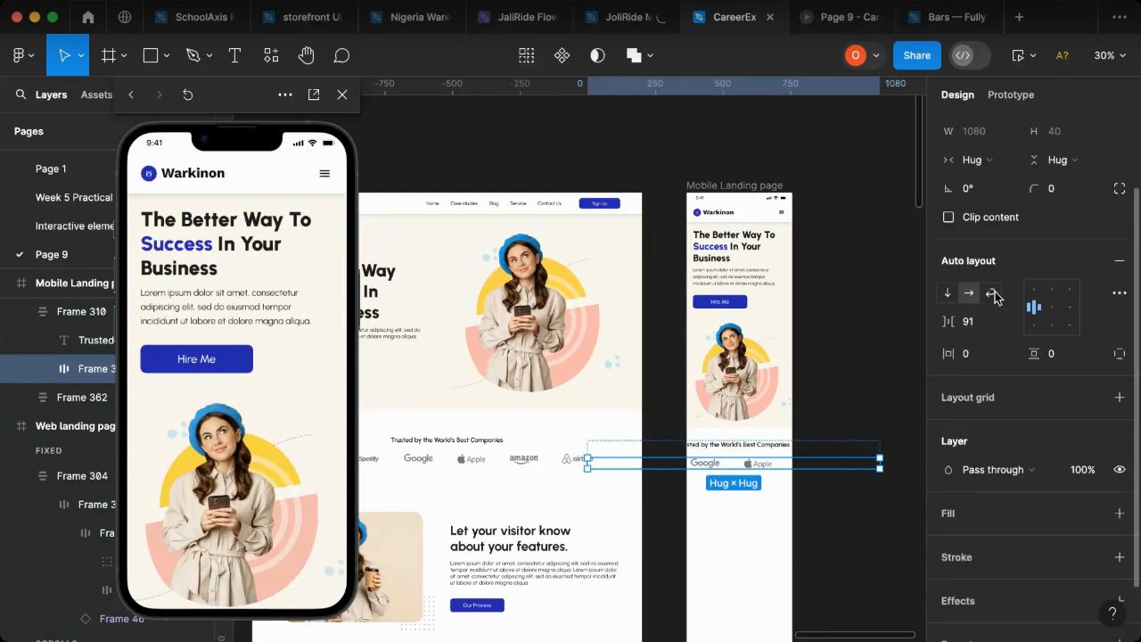
click(991, 294)
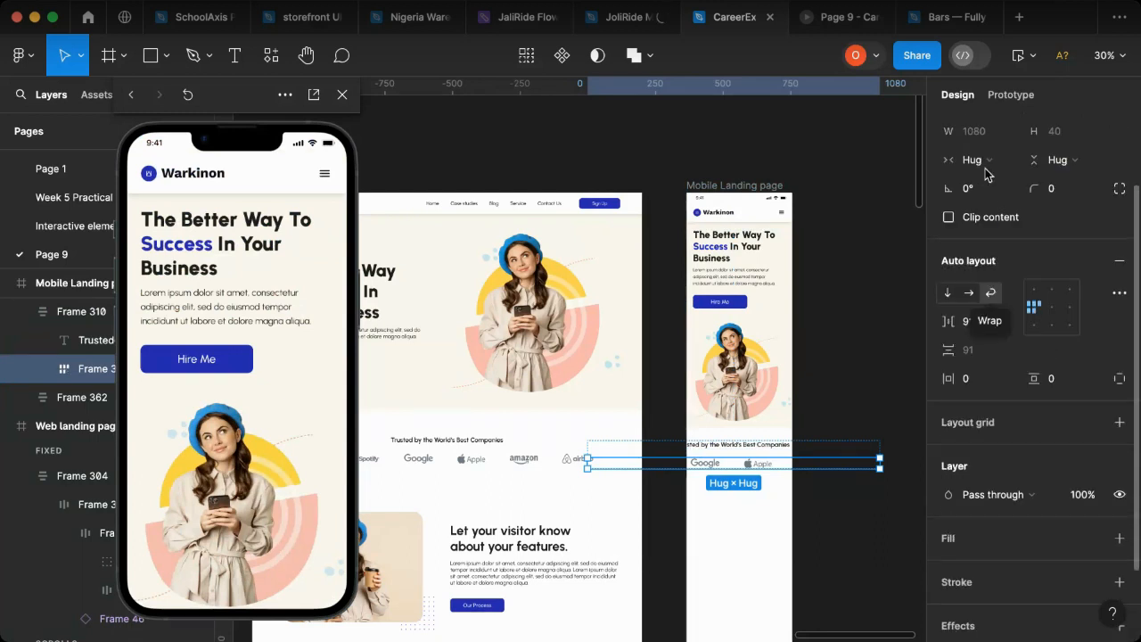
Step: Set the logo row's width to fill its container and align the logos to the center
click(986, 166)
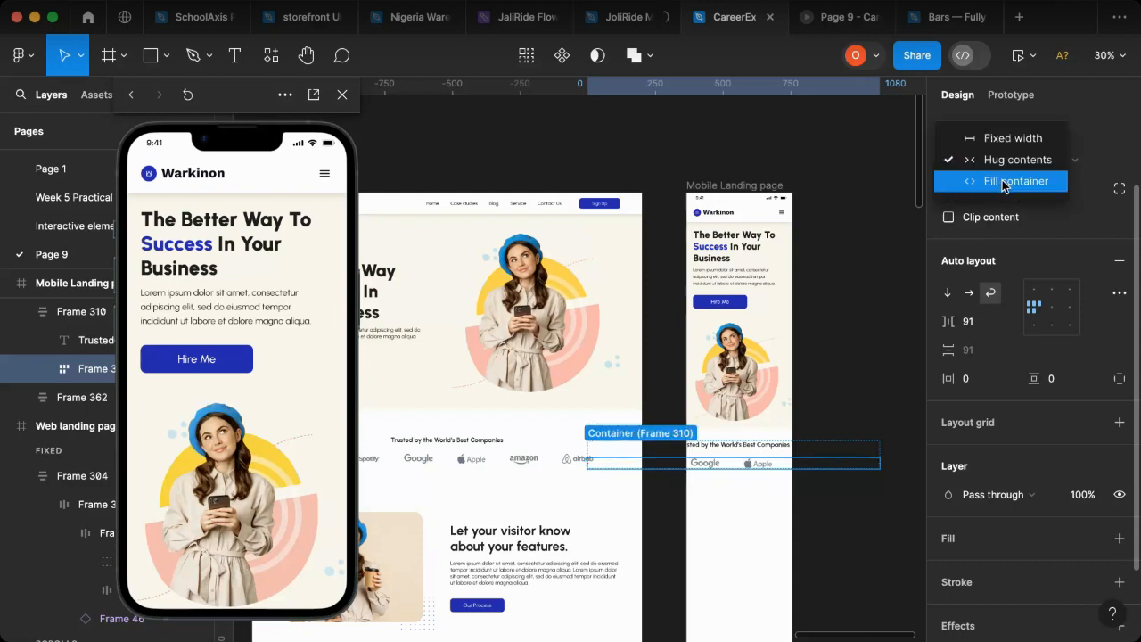
click(999, 183)
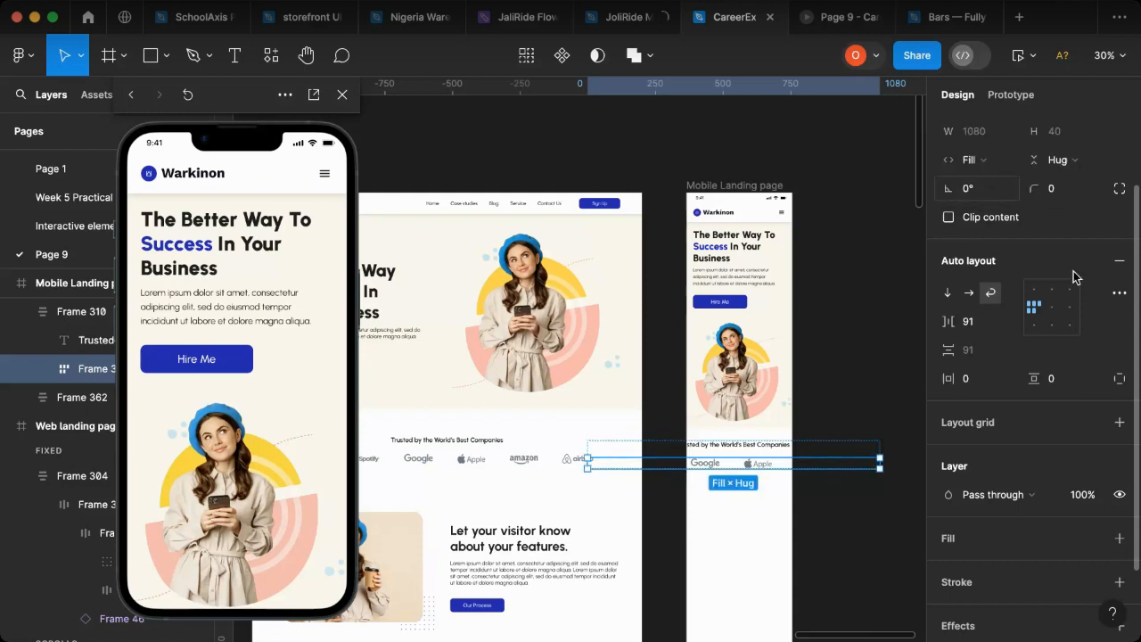
click(1052, 307)
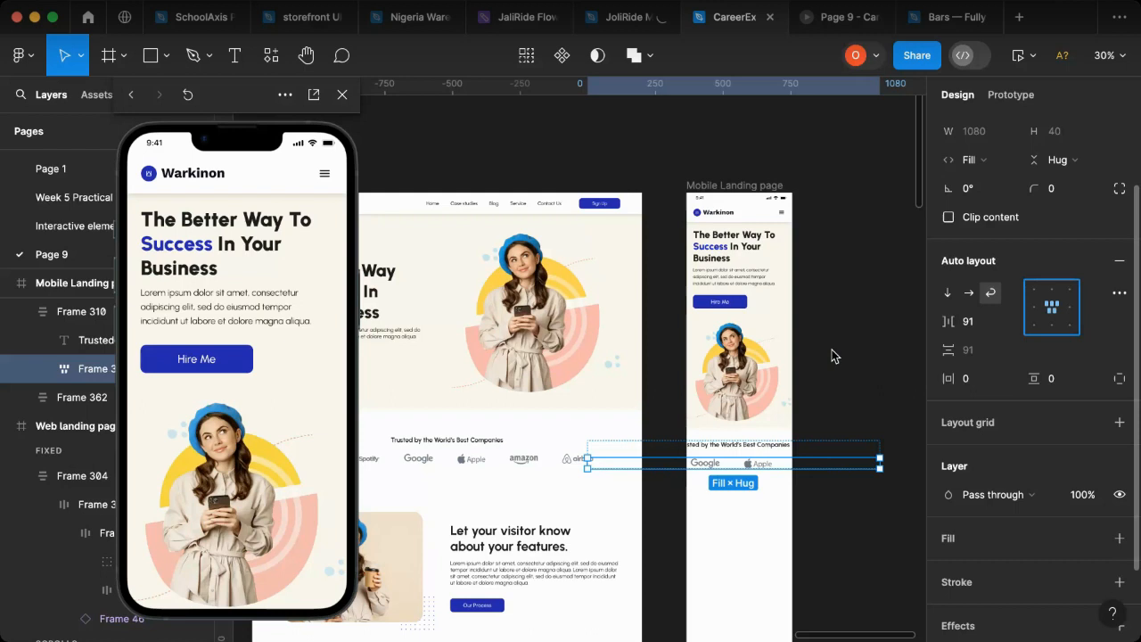
Step: Set the font size of the "Trusted by the World's Best Companies" heading to 20
click(775, 447)
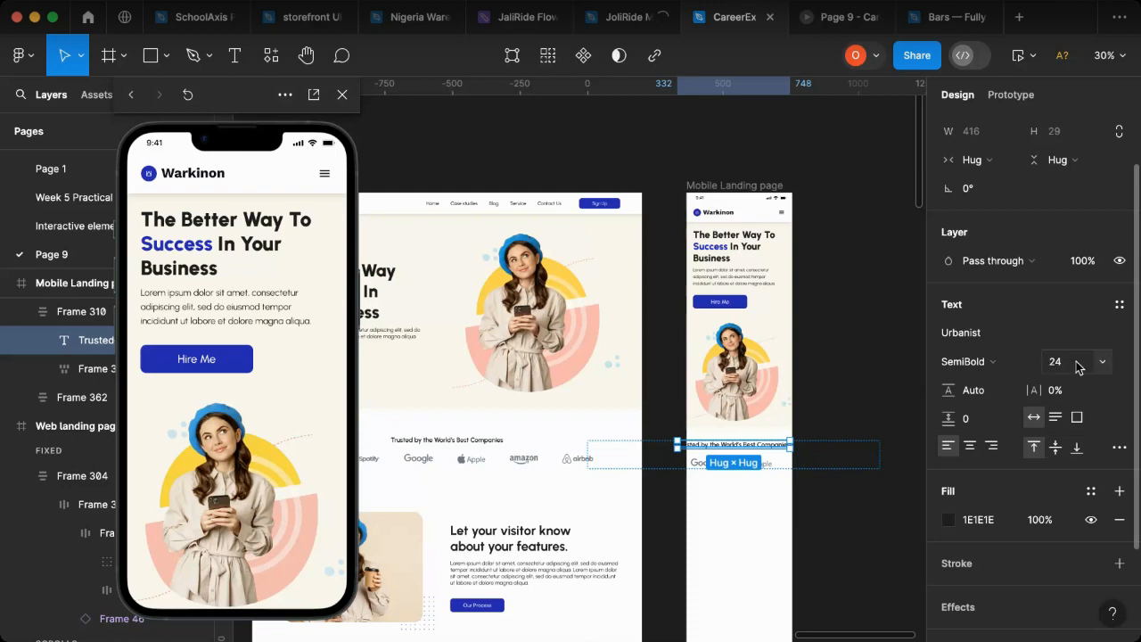
click(1102, 362)
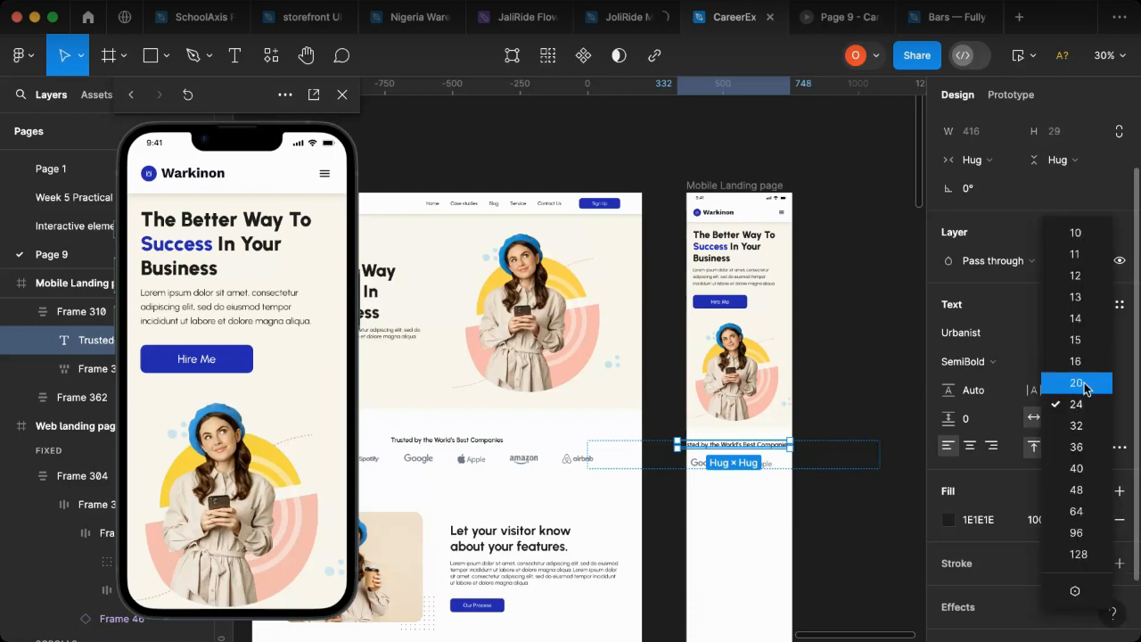
click(1078, 383)
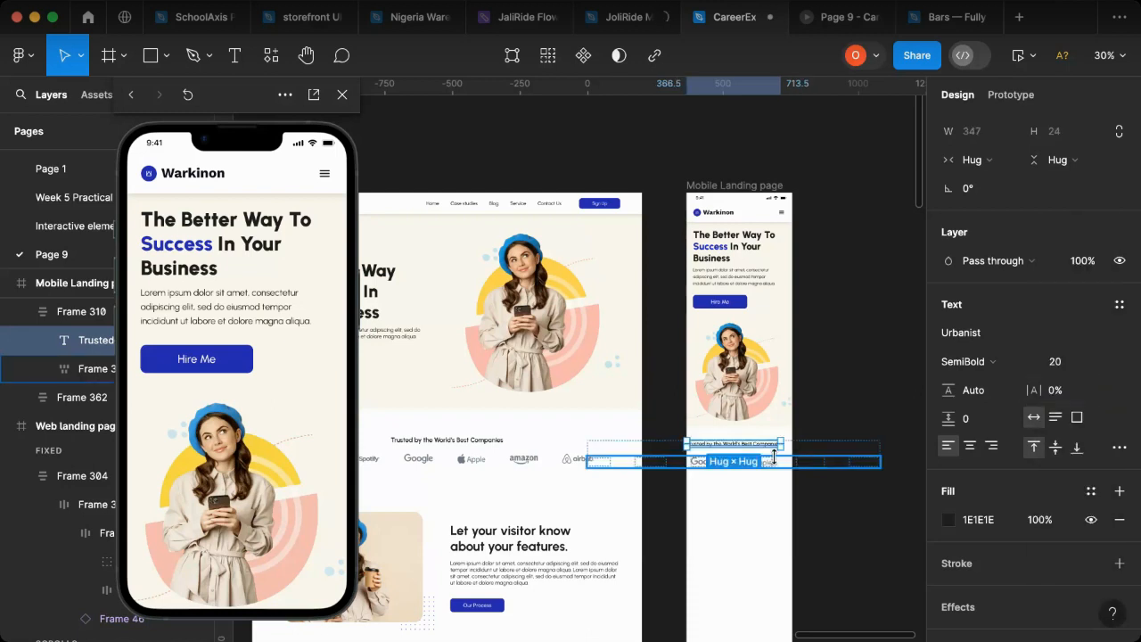
Step: Narrow the logo row to a fixed width of 346 and center the companies section horizontally in the mobile page
click(845, 463)
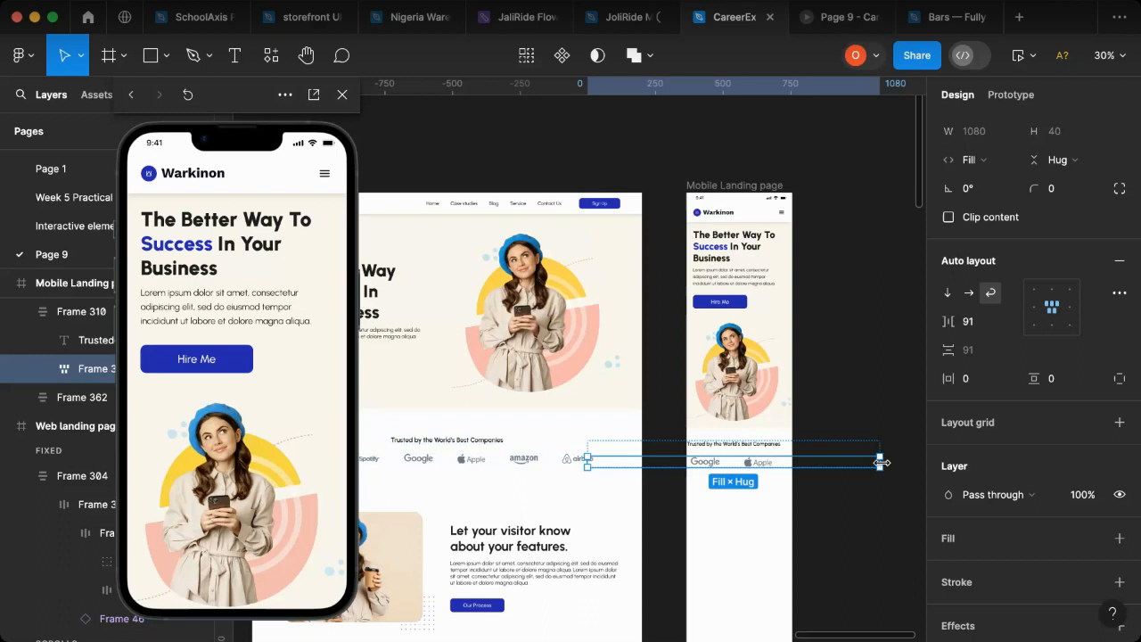
drag(885, 463, 781, 465)
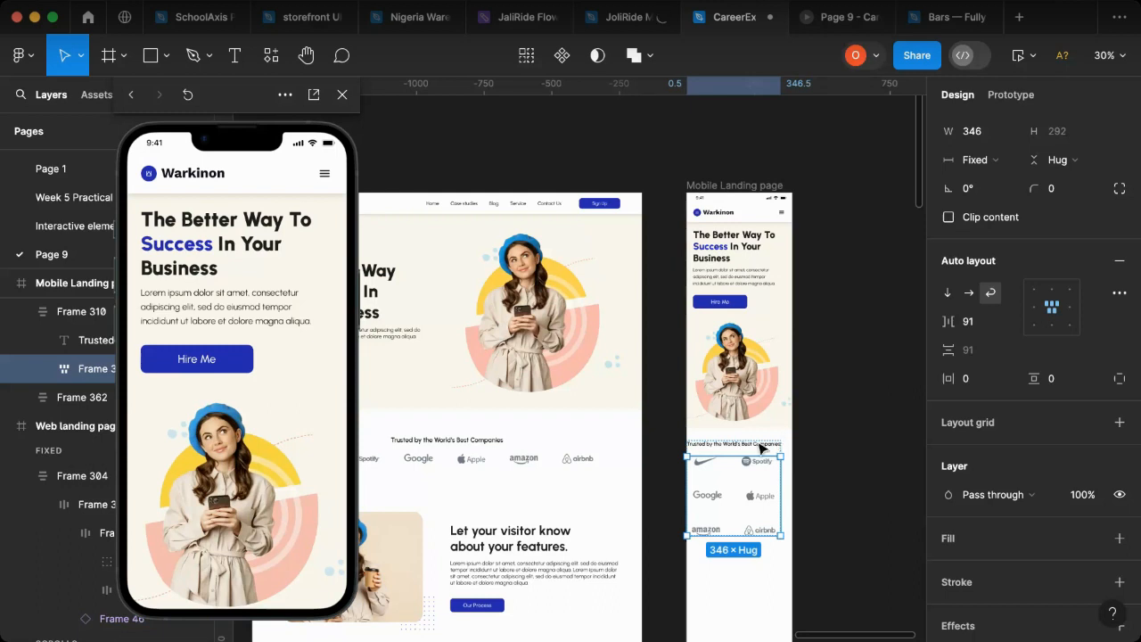
click(762, 449)
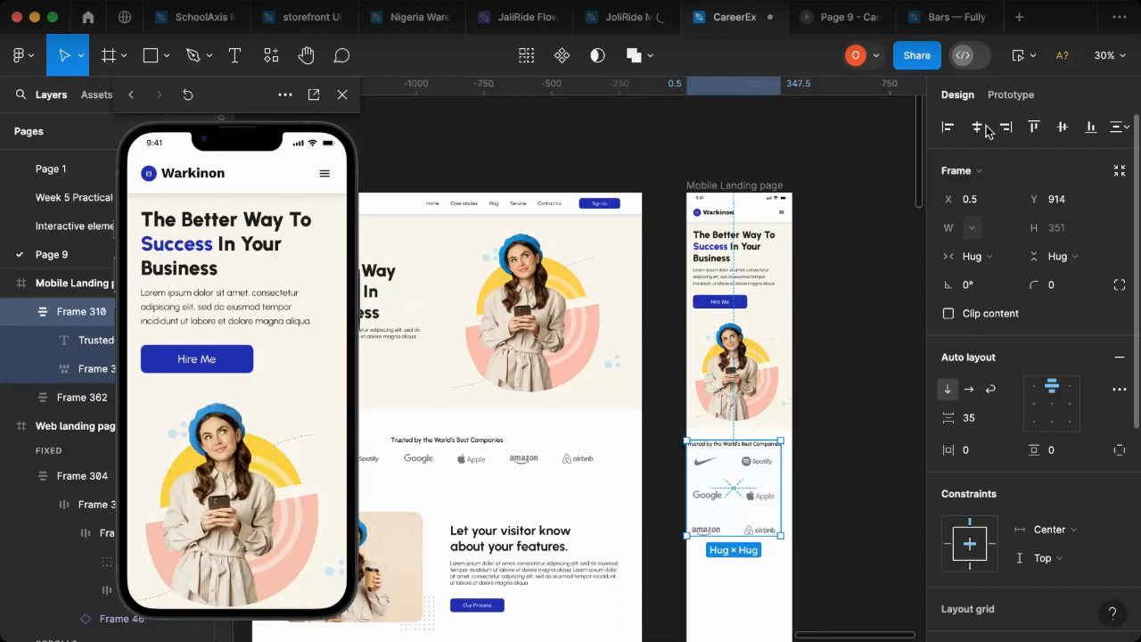
click(975, 130)
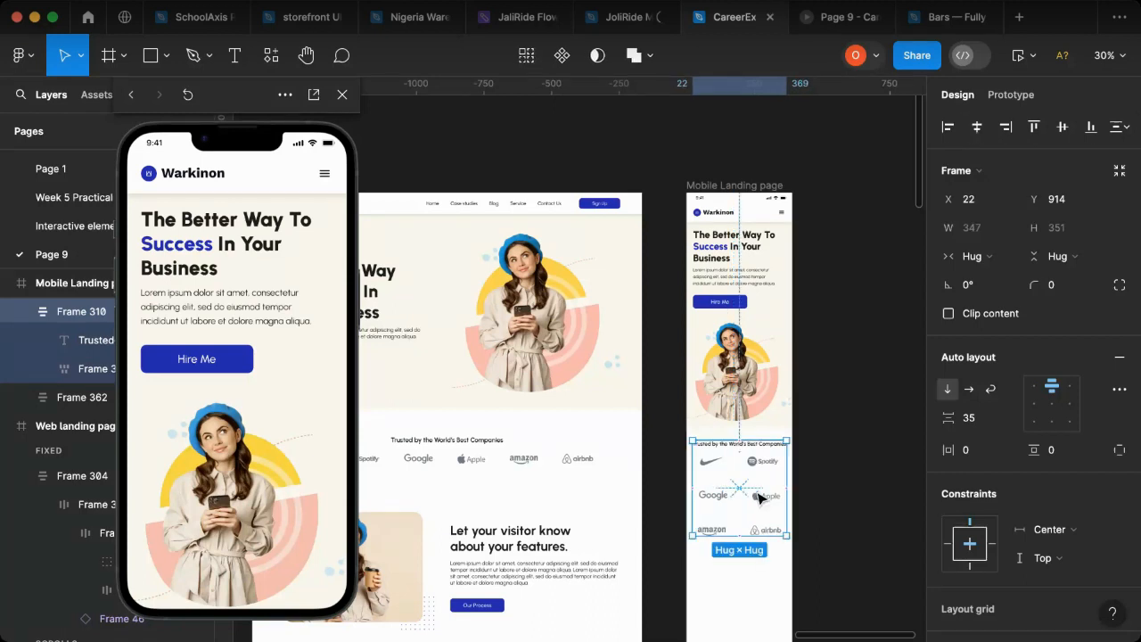
Step: Set the spacing between the wrapped logos to 73 horizontally and 33 vertically
scroll(760, 491, up, 3)
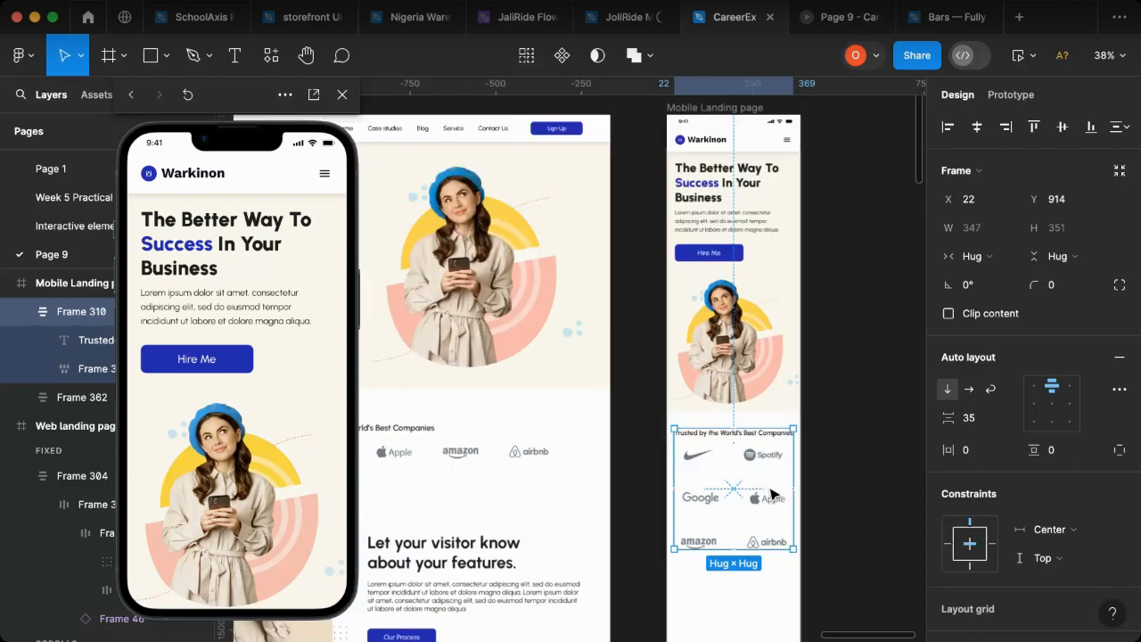
scroll(772, 496, up, 2)
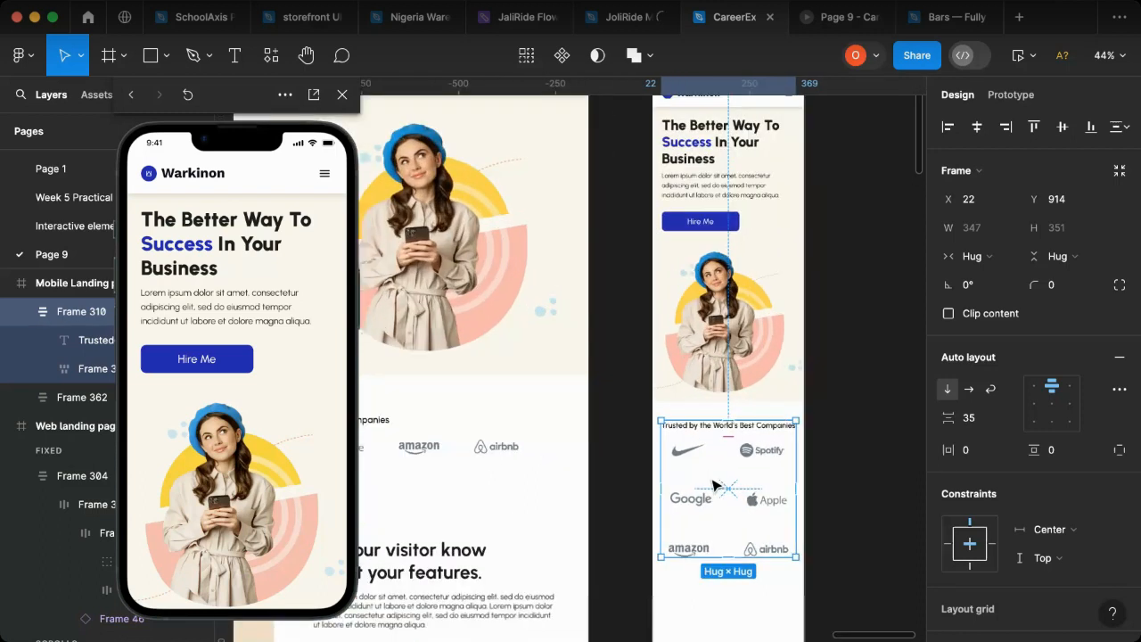
click(763, 459)
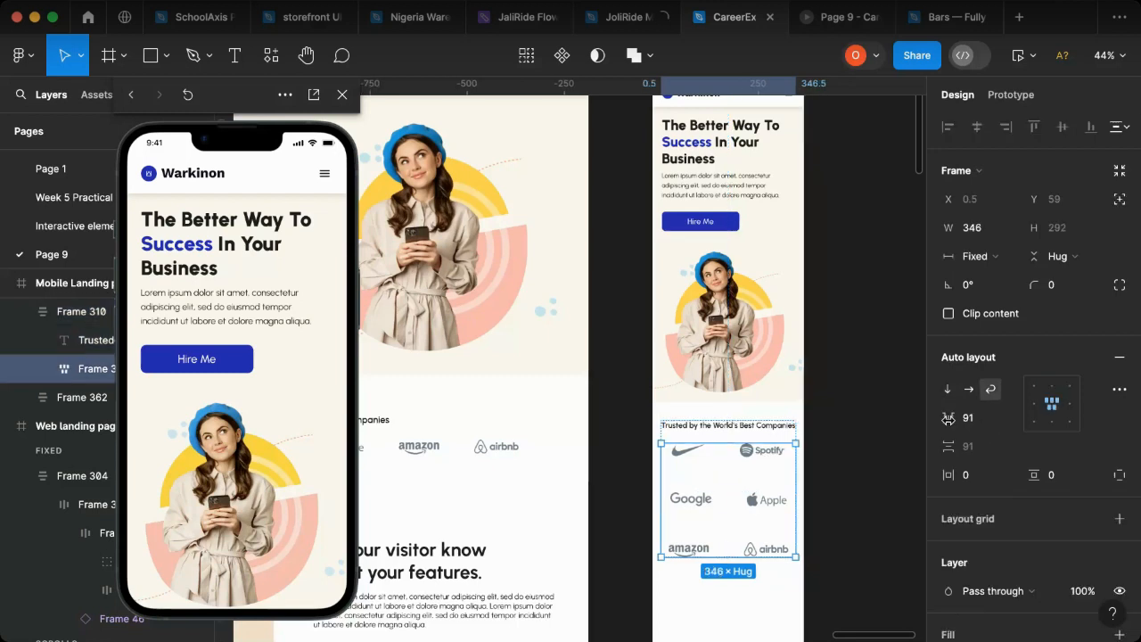
drag(953, 417, 884, 427)
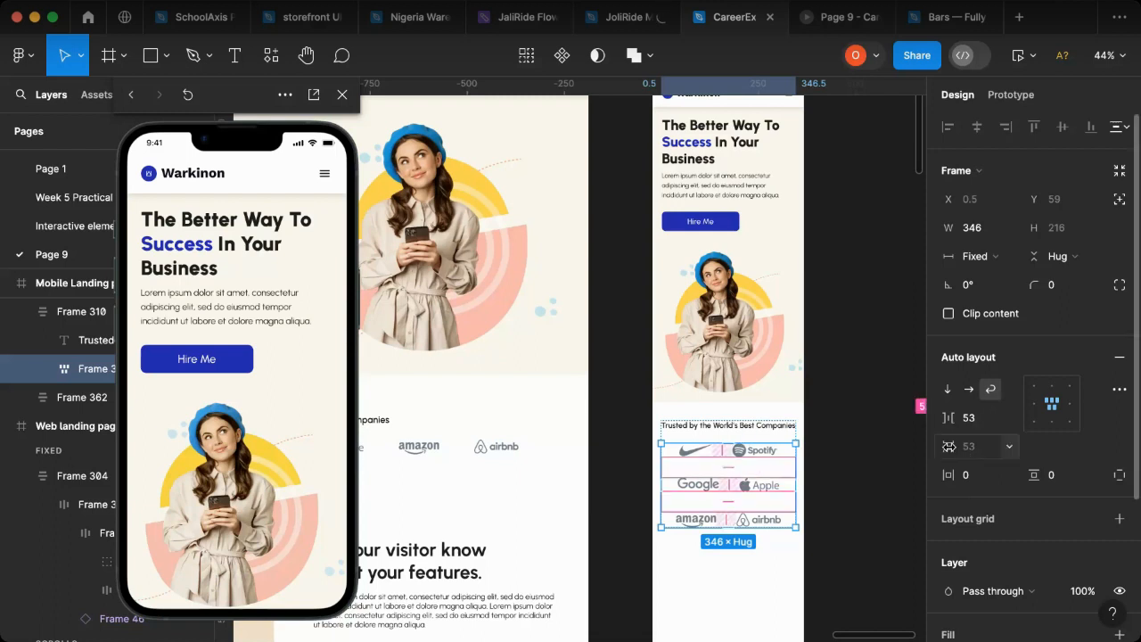
drag(950, 446, 915, 456)
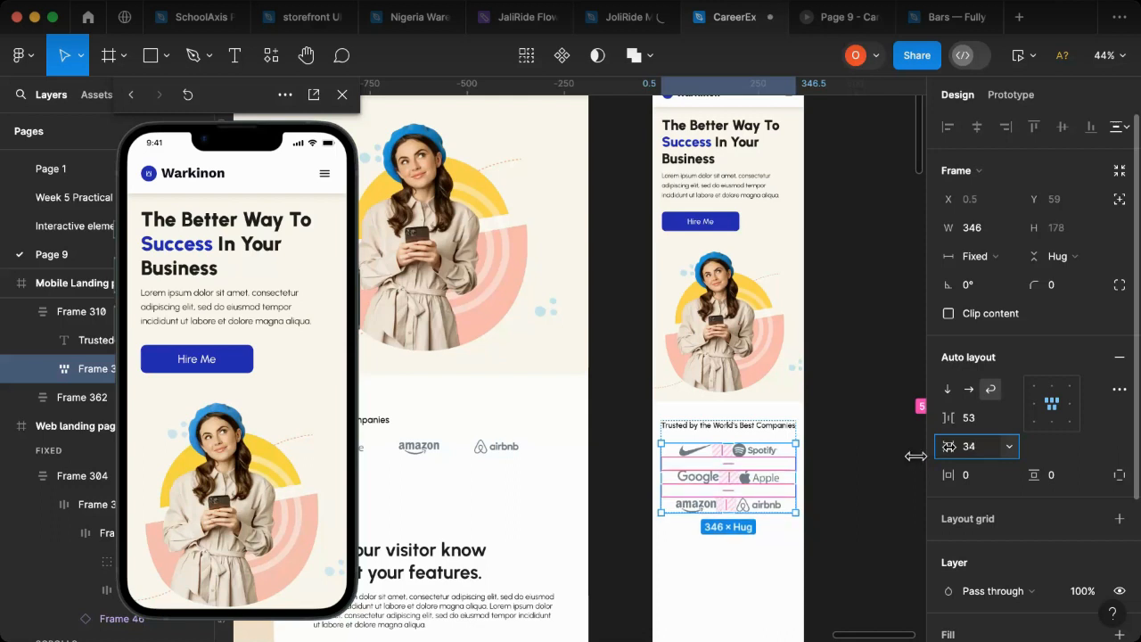
drag(948, 421, 986, 418)
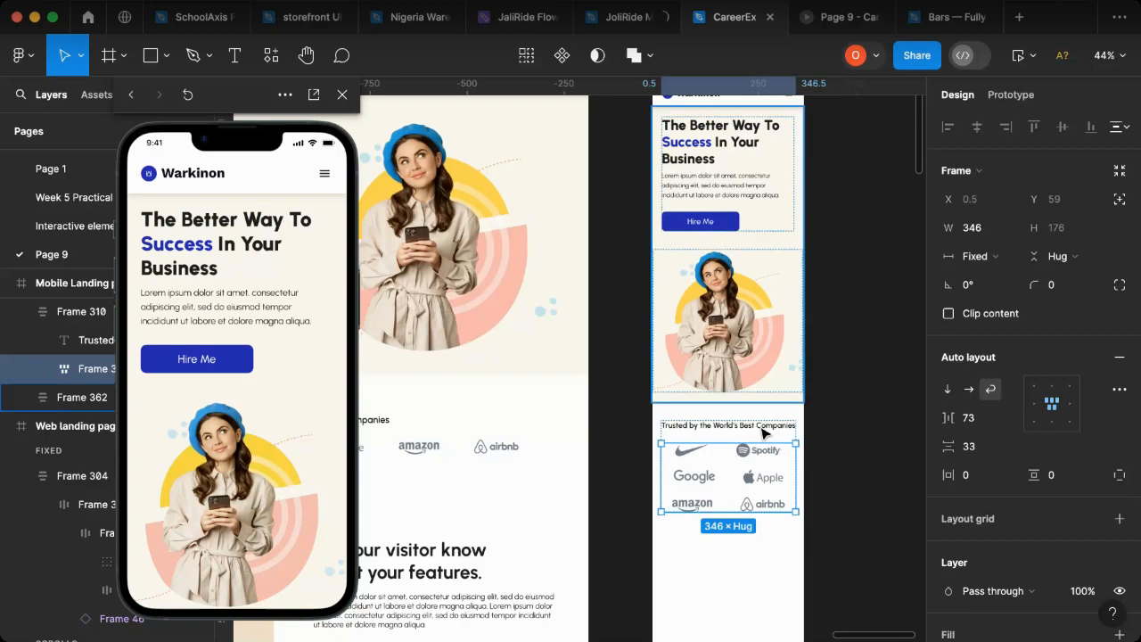
key(Escape)
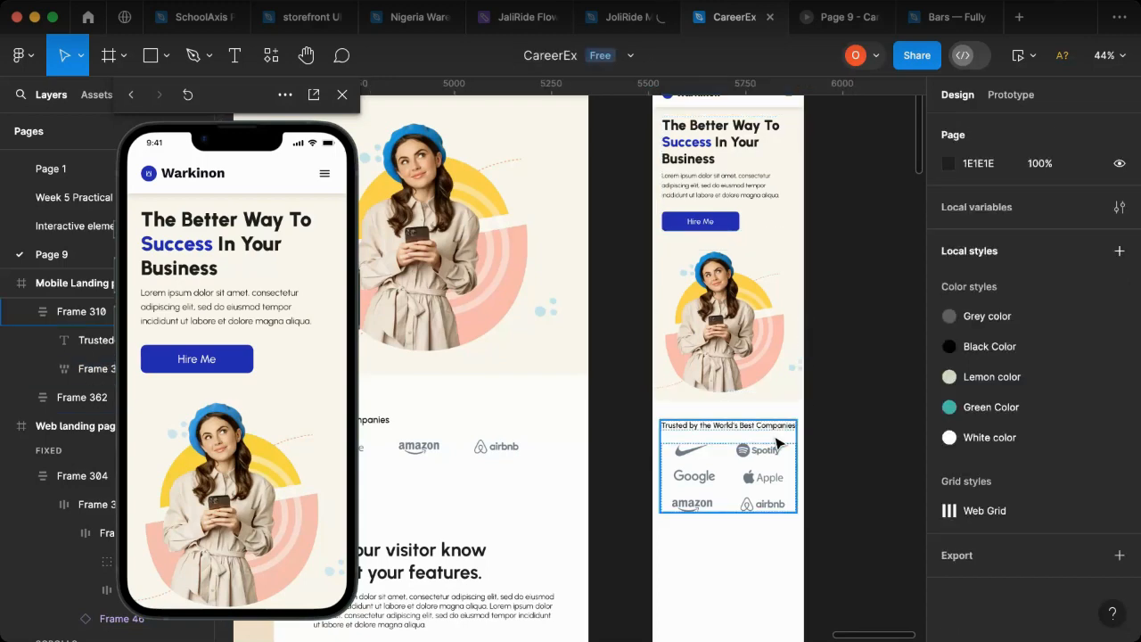
Step: Inspect the companies section against the mobile page's six-column grid and in the phone preview
click(785, 454)
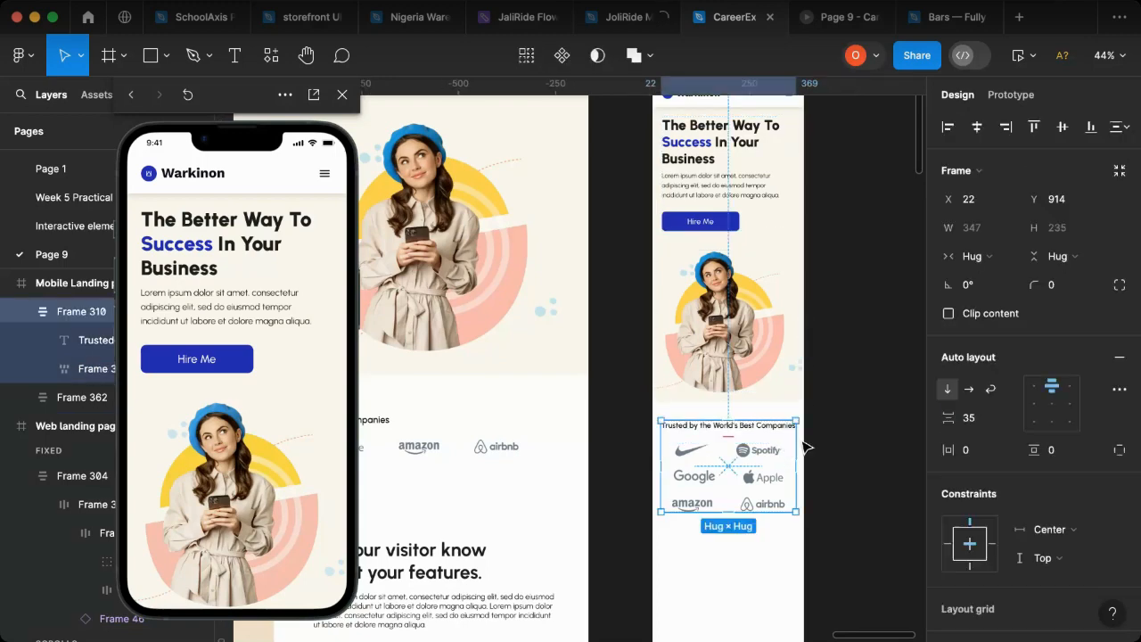
scroll(807, 444, up, 2)
scroll(821, 436, up, 2)
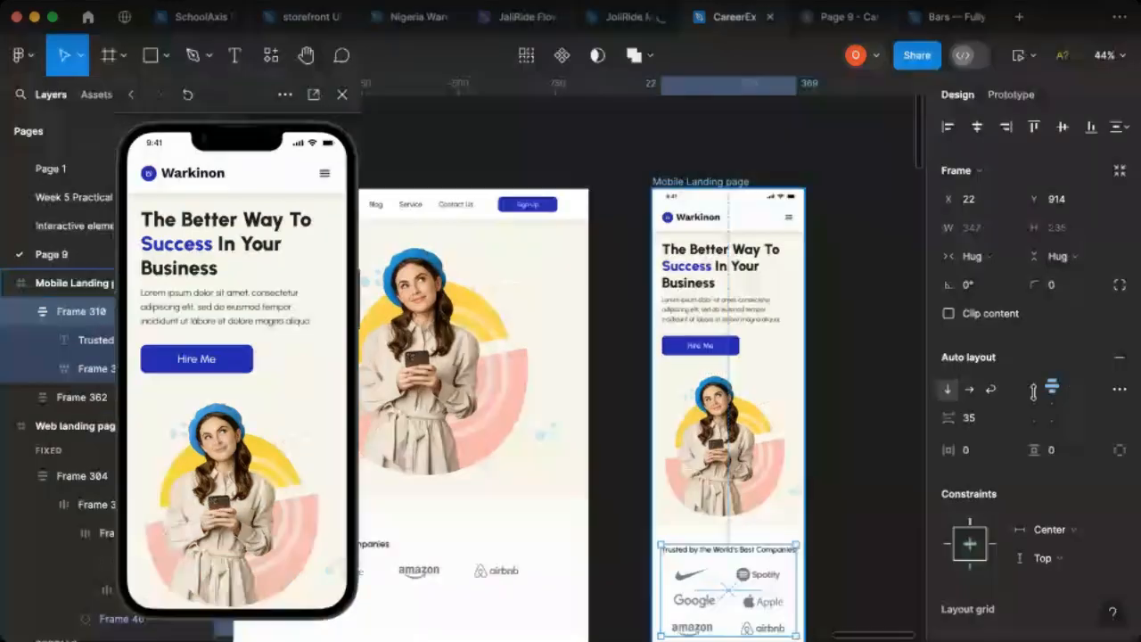
click(765, 354)
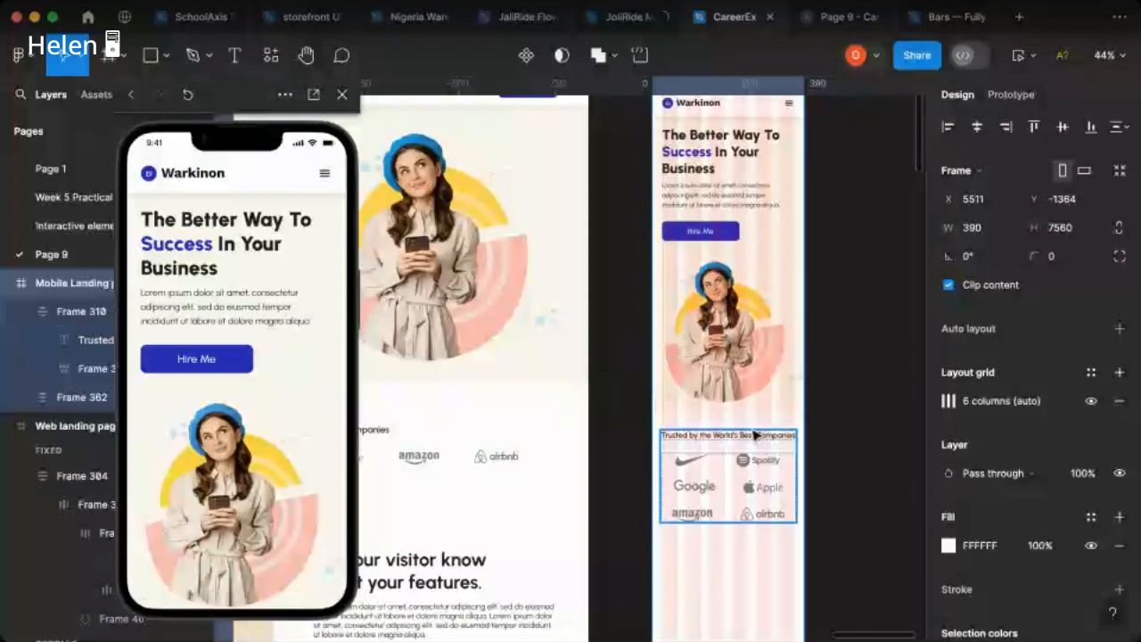
scroll(754, 434, up, 2)
scroll(780, 440, up, 2)
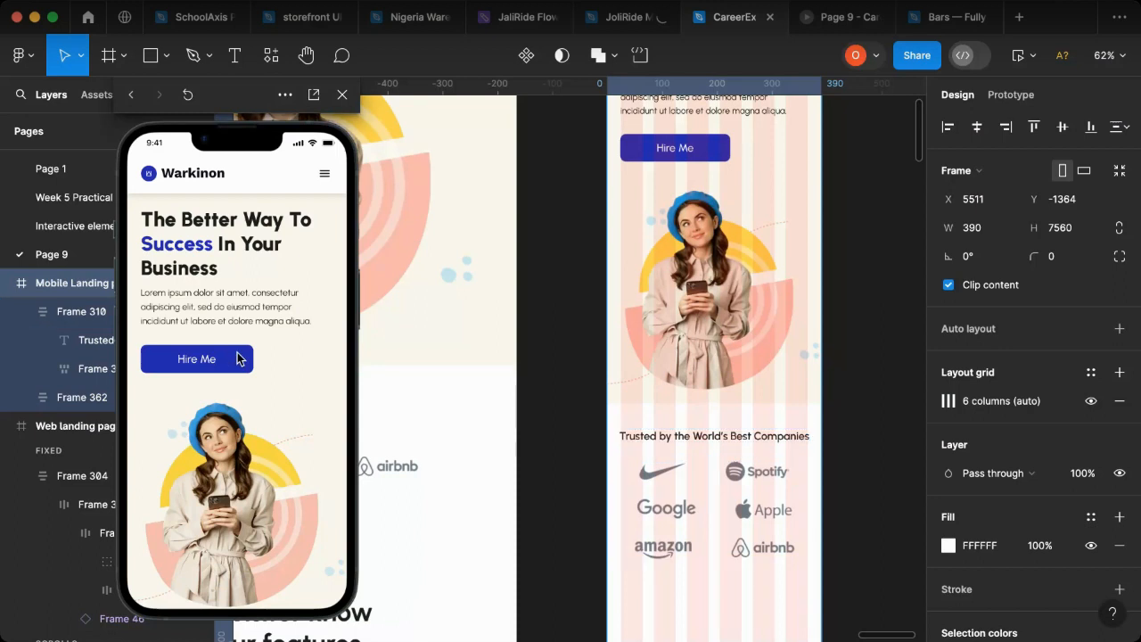
scroll(237, 359, down, 5)
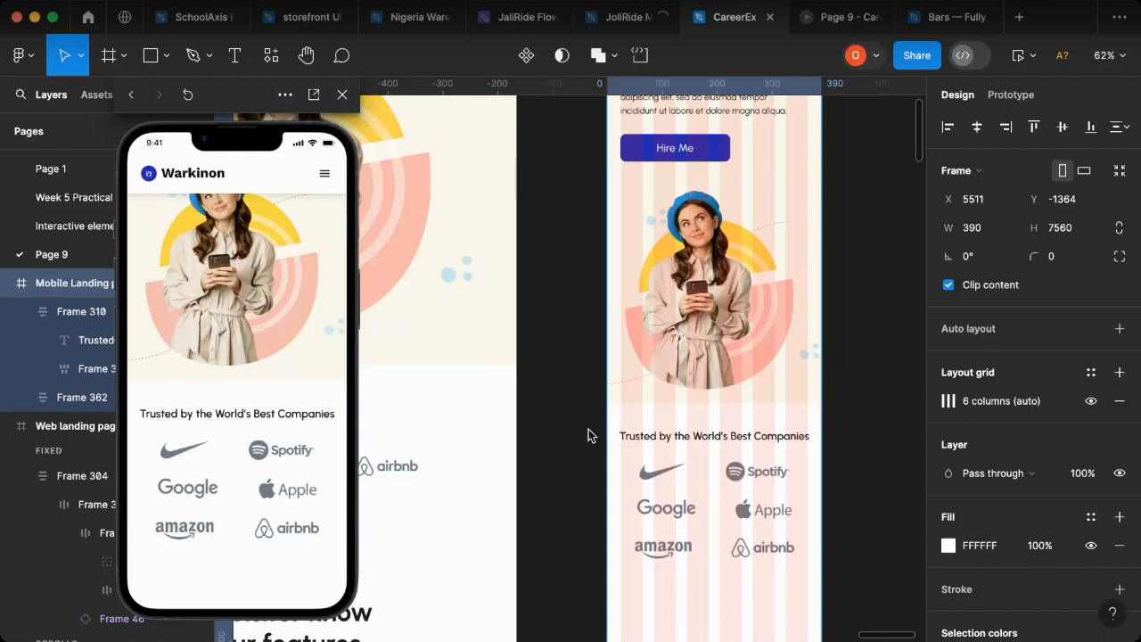
Step: Center-align the "Trusted by the World's Best Companies" heading text and resize it to a fixed width of 323 across two lines
click(769, 442)
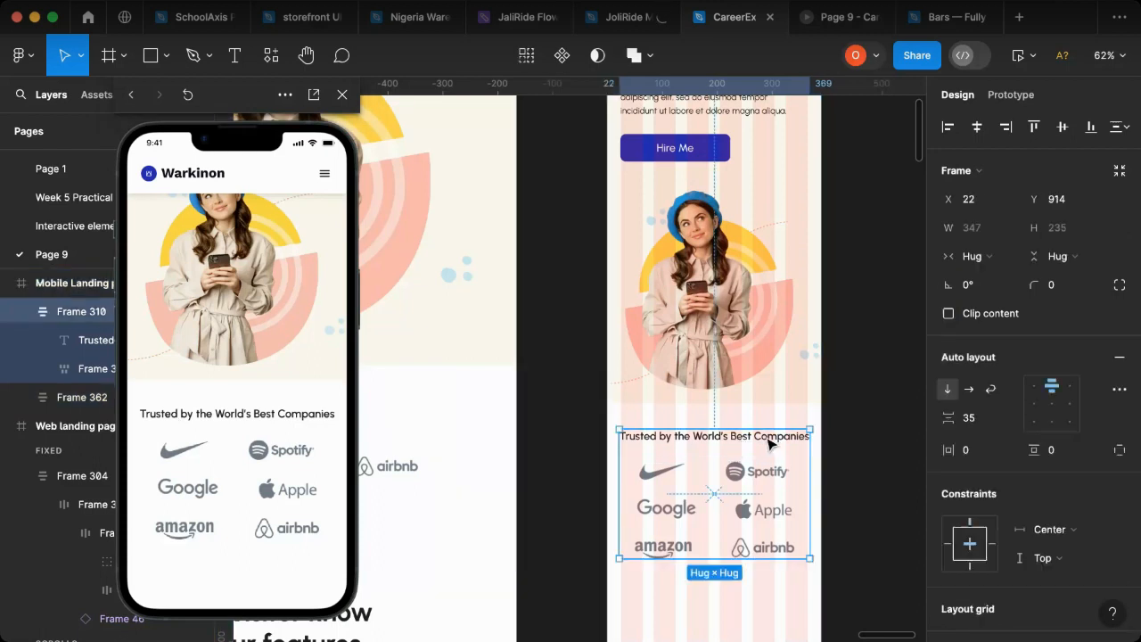
click(769, 442)
drag(808, 436, 763, 434)
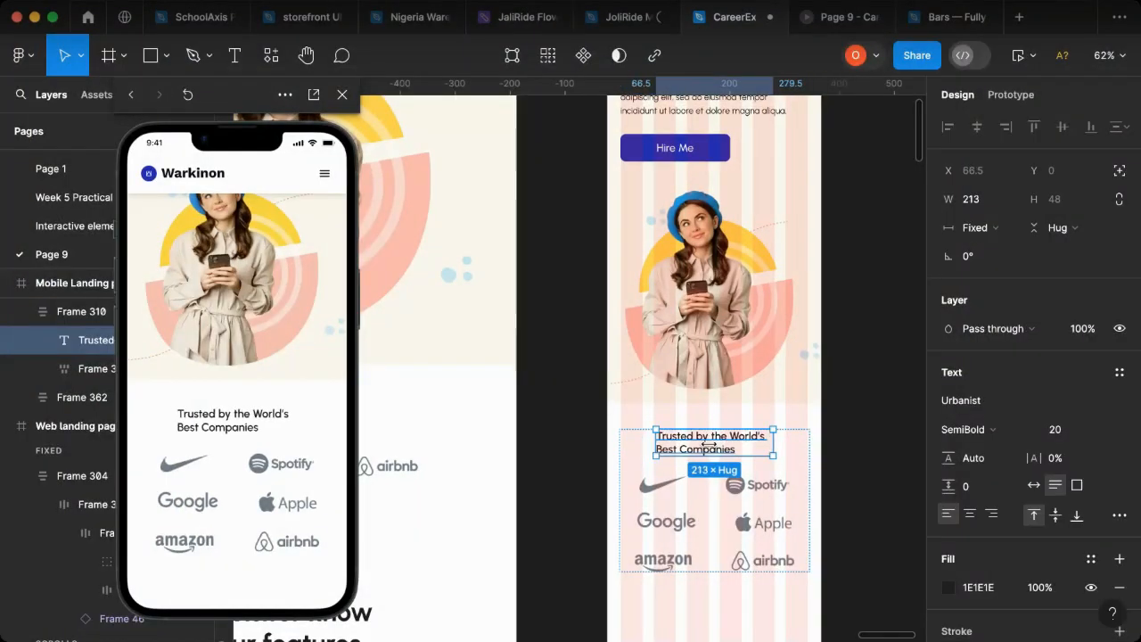
click(970, 517)
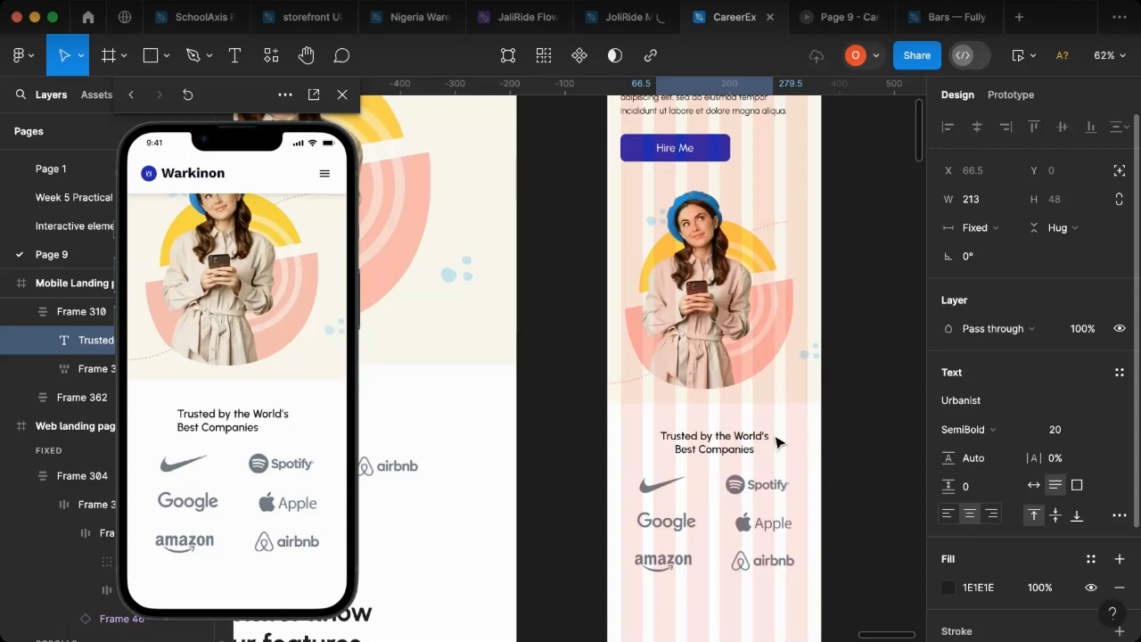
drag(774, 439, 803, 440)
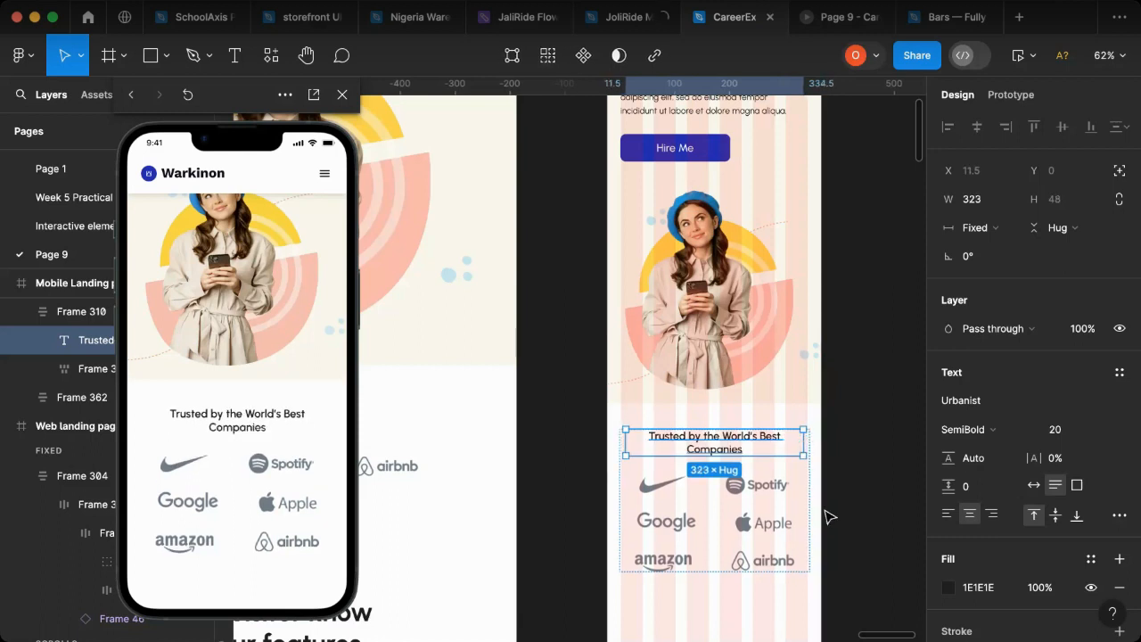
key(Escape)
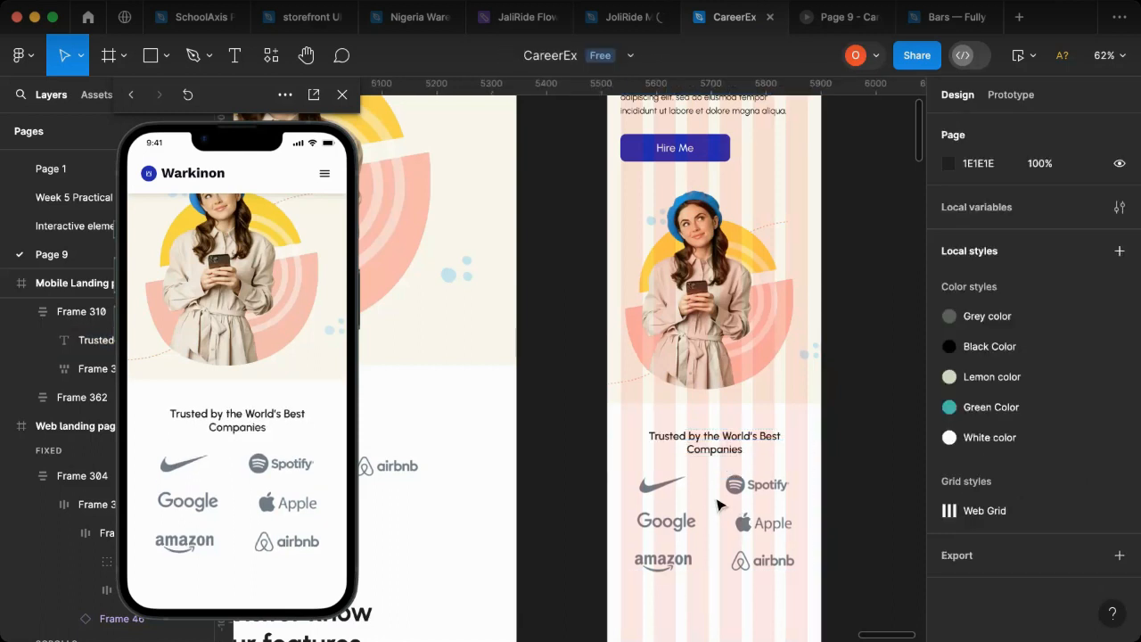
Step: Resize the mobile companies section to a fixed width of 340 at X 25, fitting it to the column grid
click(639, 565)
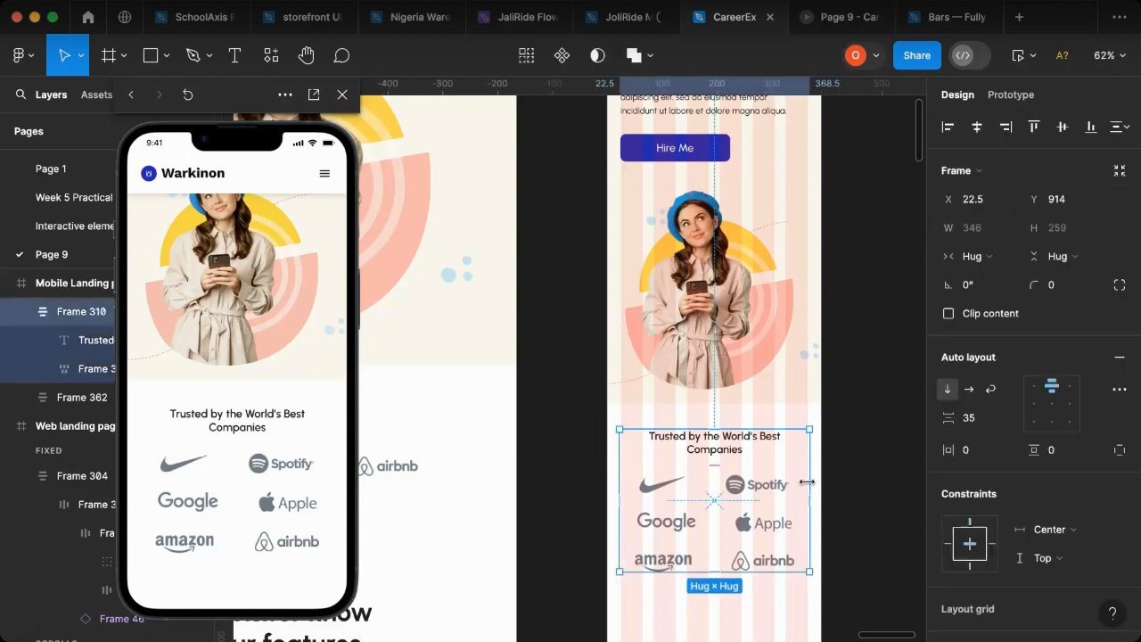
drag(806, 483, 806, 484)
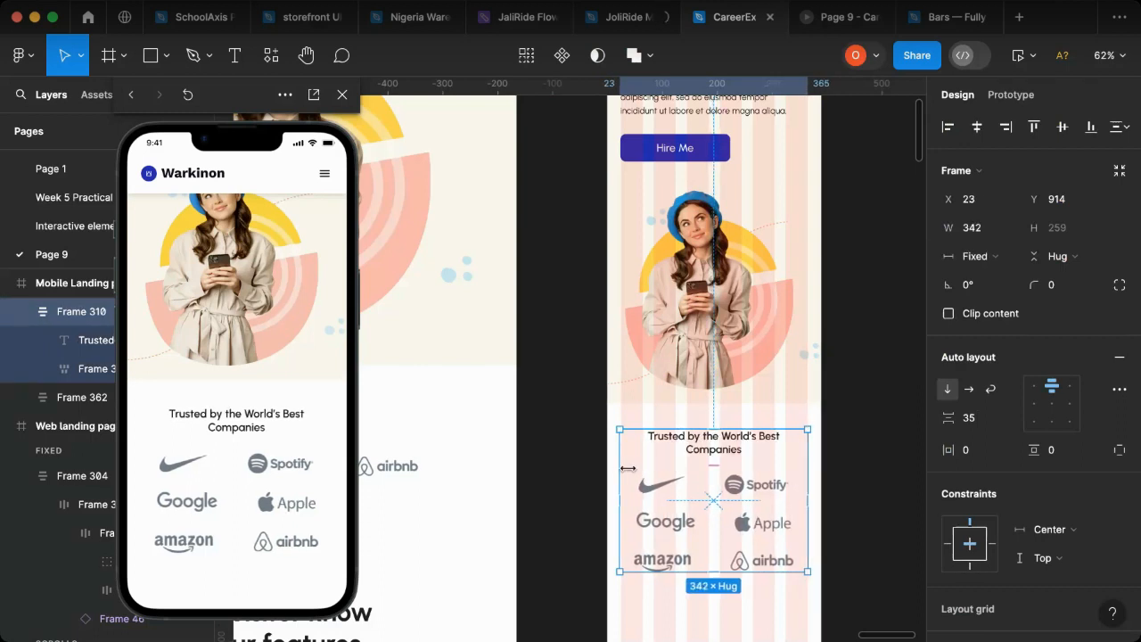
drag(628, 468, 625, 468)
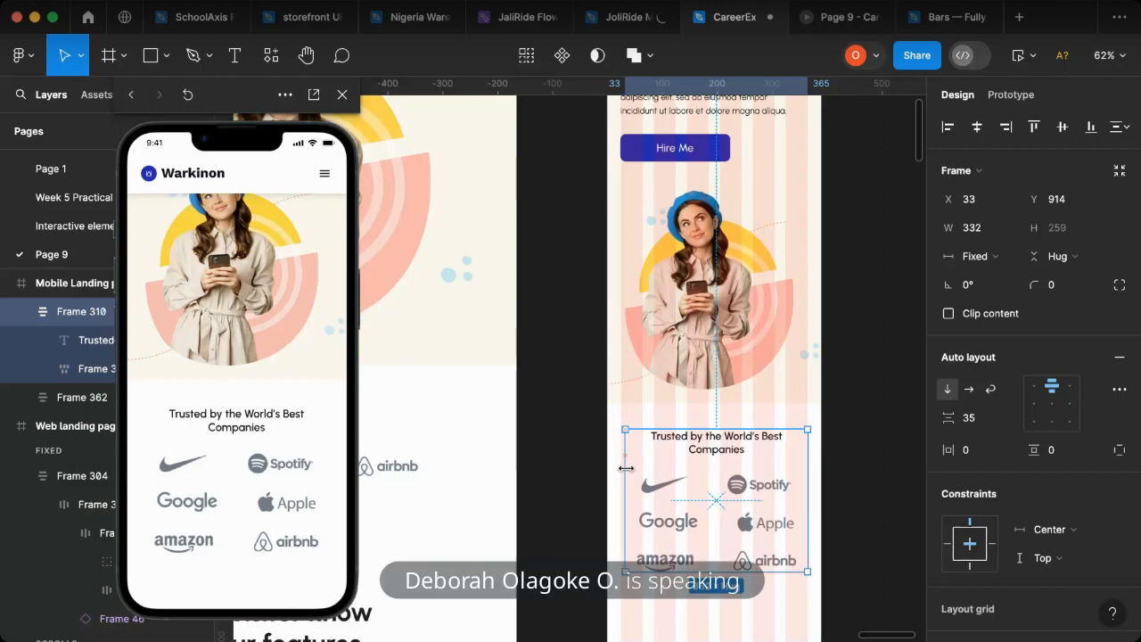
drag(624, 468, 620, 467)
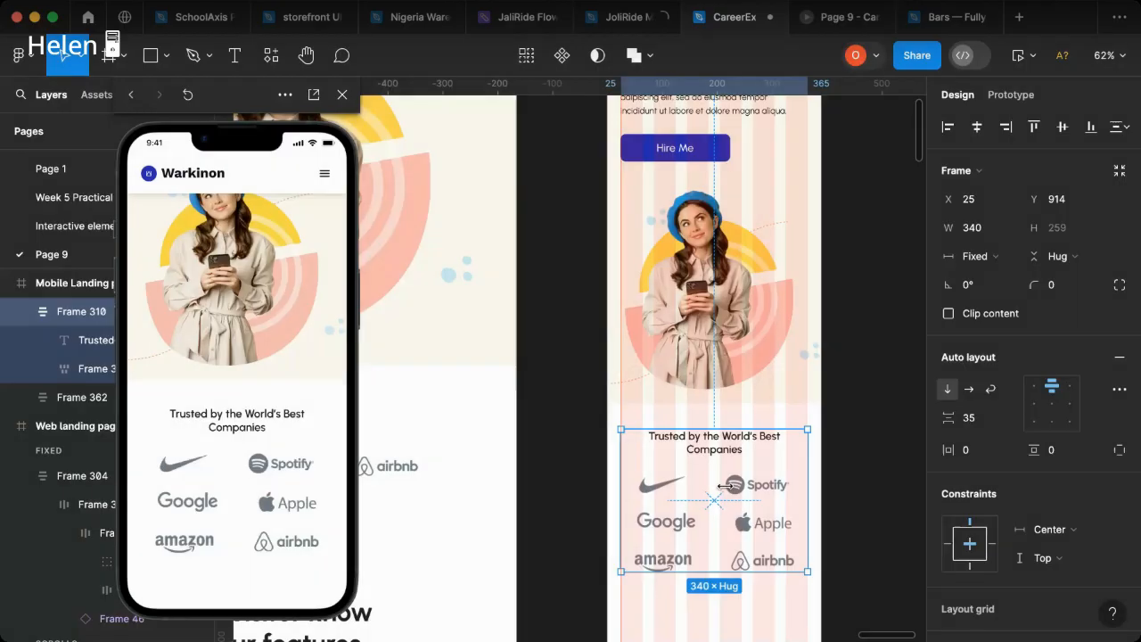
Step: Examine the web page's section below the company logos alongside the mobile page
scroll(805, 434, down, 3)
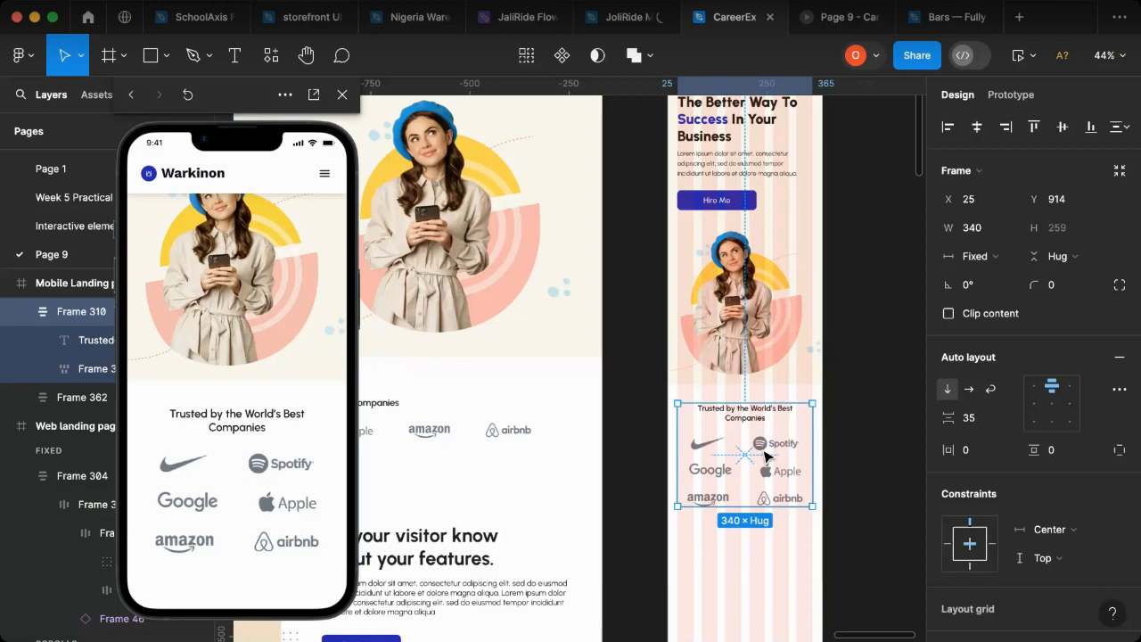
scroll(548, 509, left, 5)
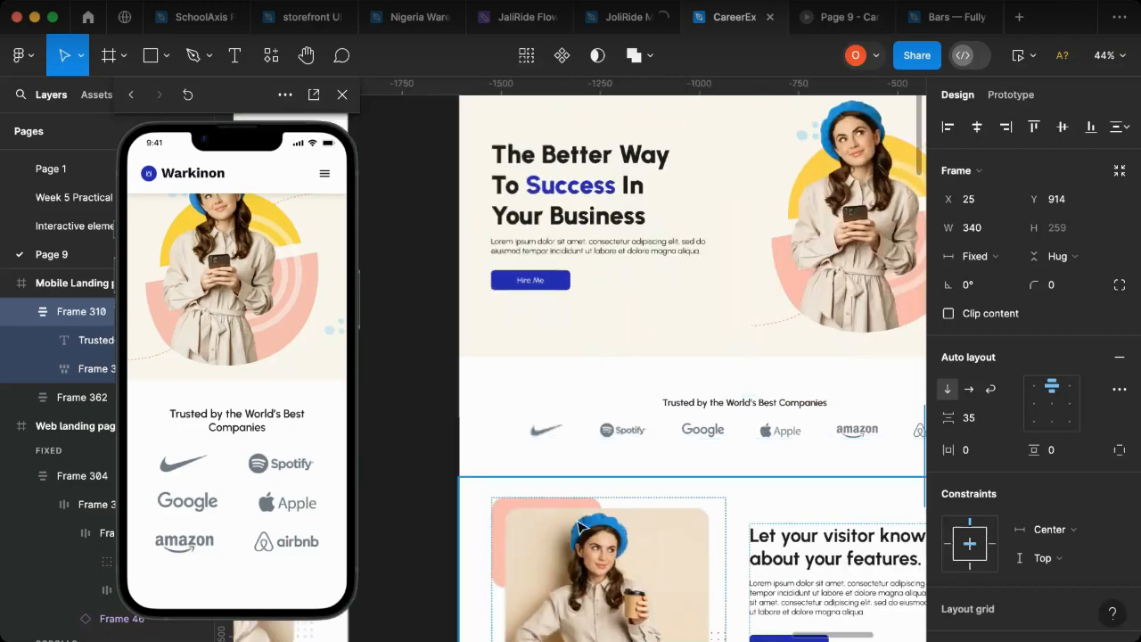
scroll(772, 509, right, 3)
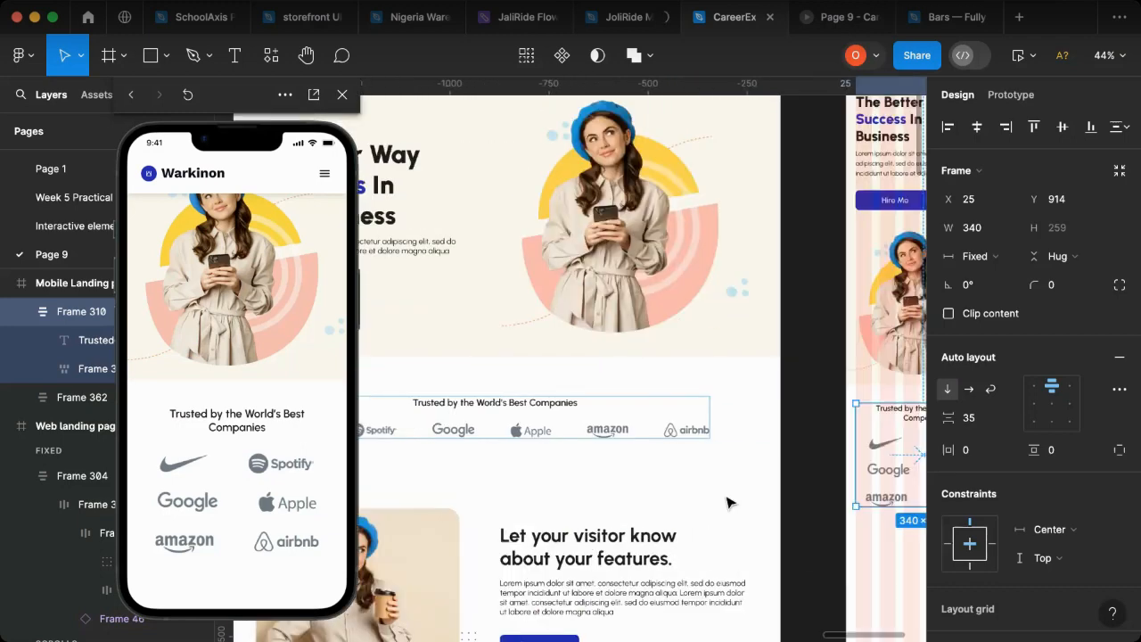
scroll(727, 503, down, 3)
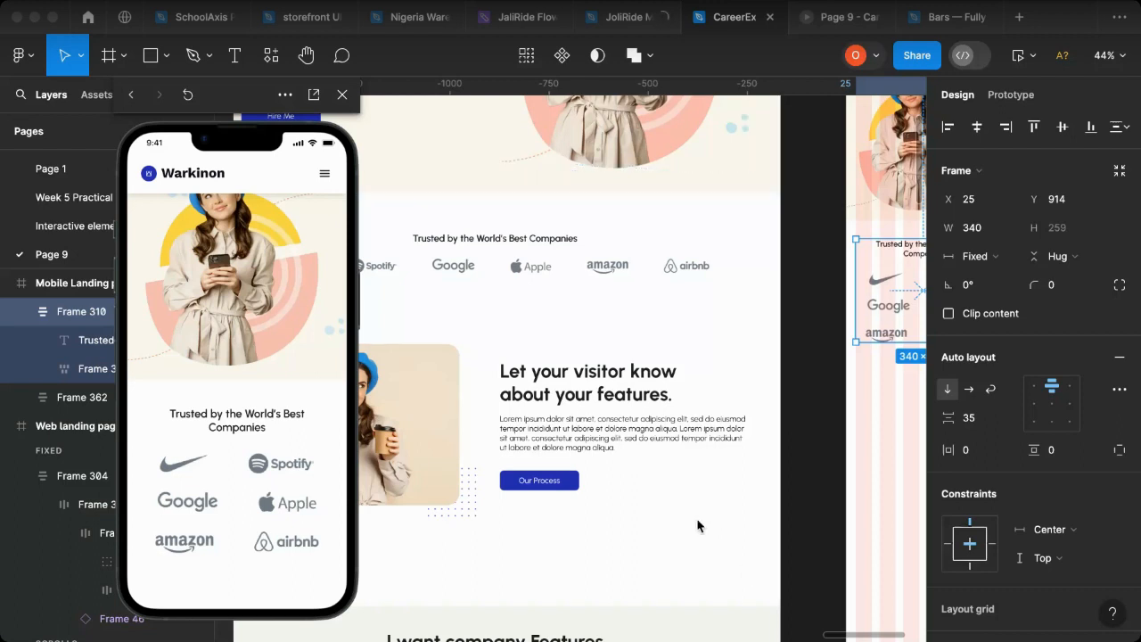
scroll(697, 526, down, 1)
scroll(697, 526, down, 2)
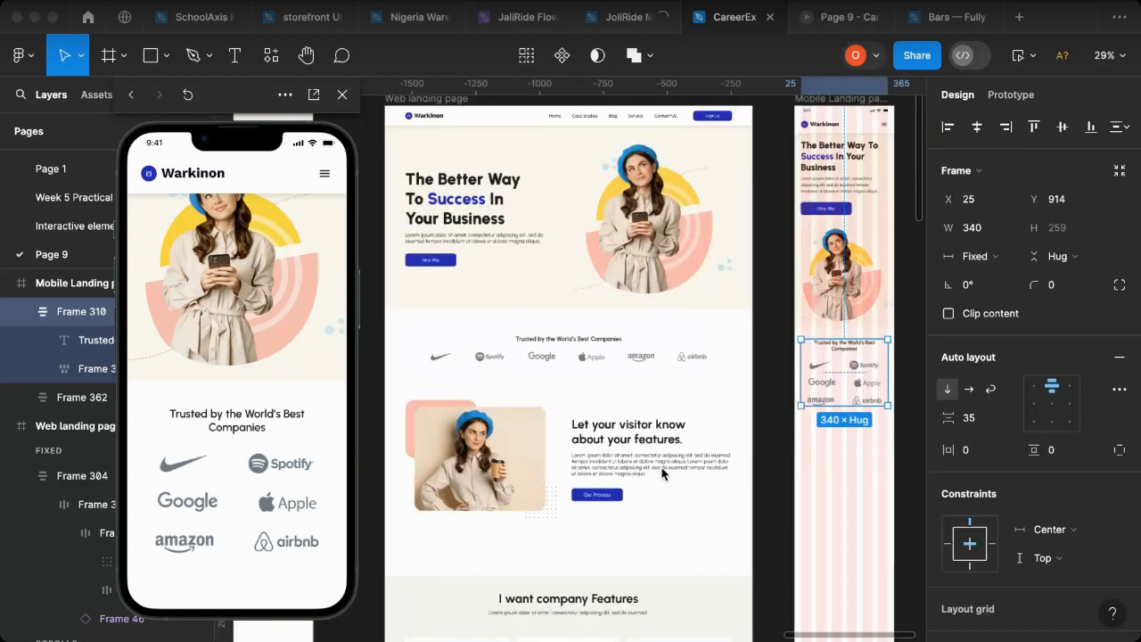
scroll(731, 456, right, 4)
scroll(749, 455, left, 2)
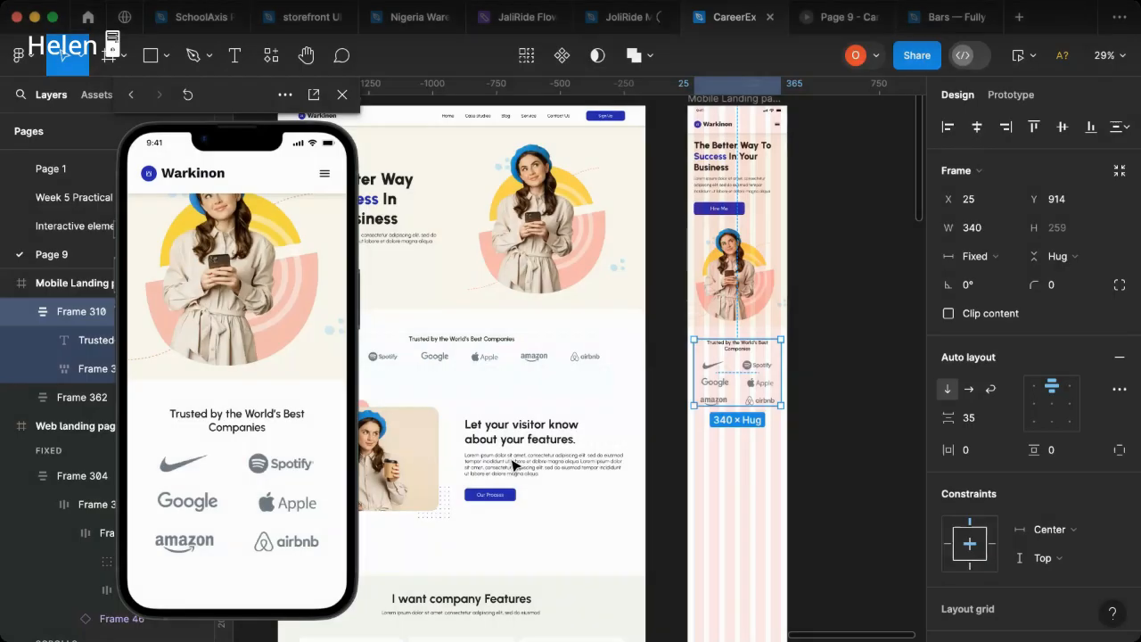
Step: Copy the web page's "Let your visitor know about your features." text block and its button below the mobile companies section at X 24, Y 1262
click(514, 464)
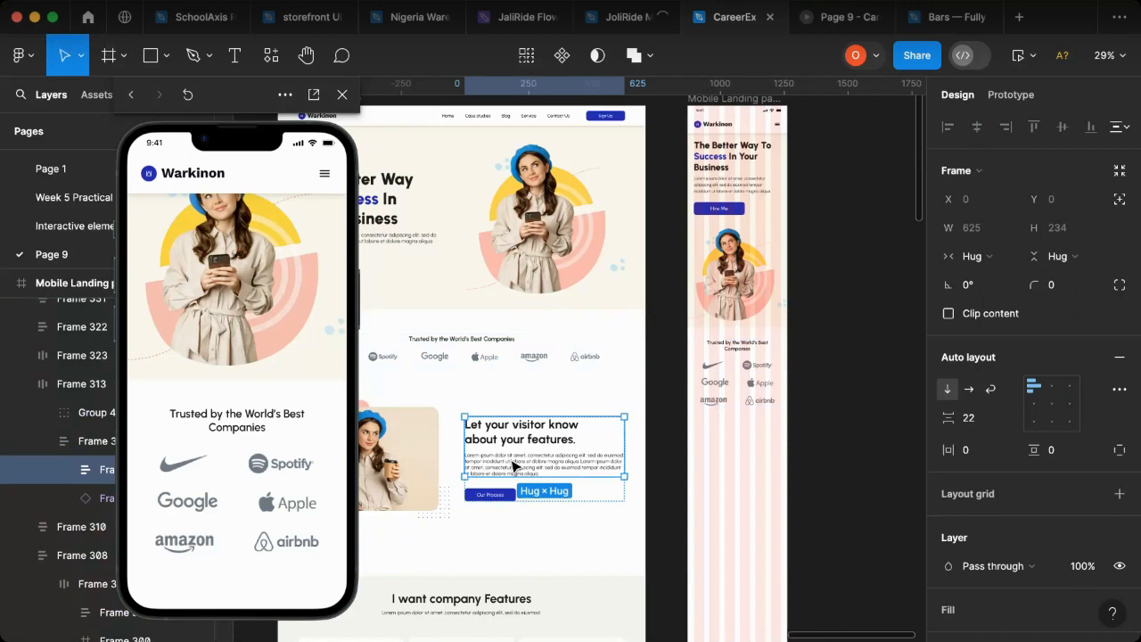
click(528, 477)
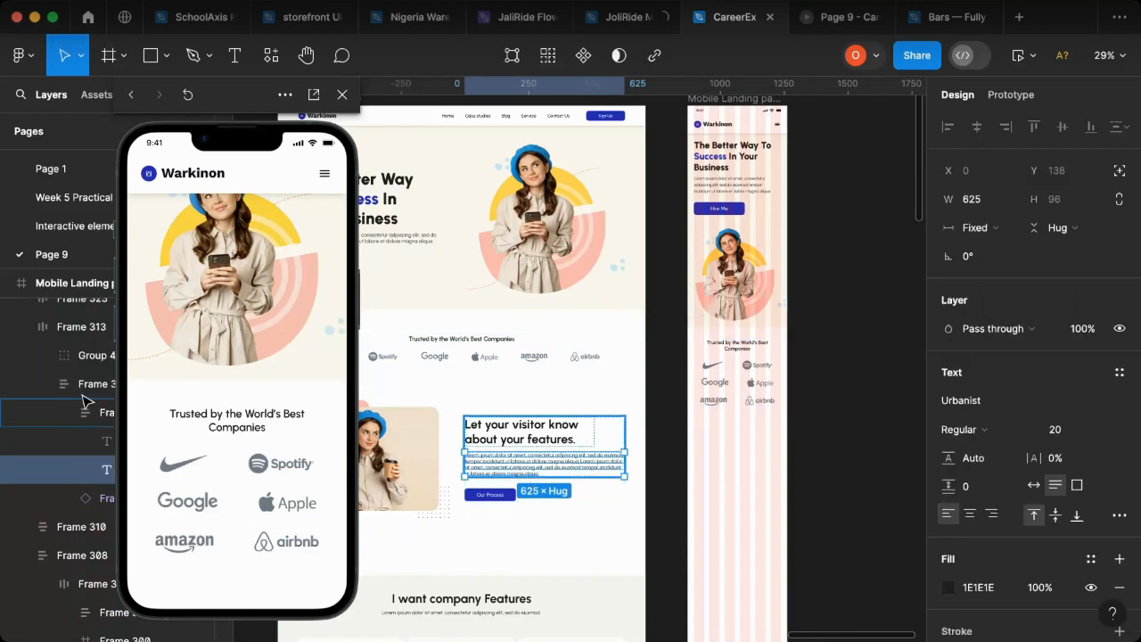
key(Escape)
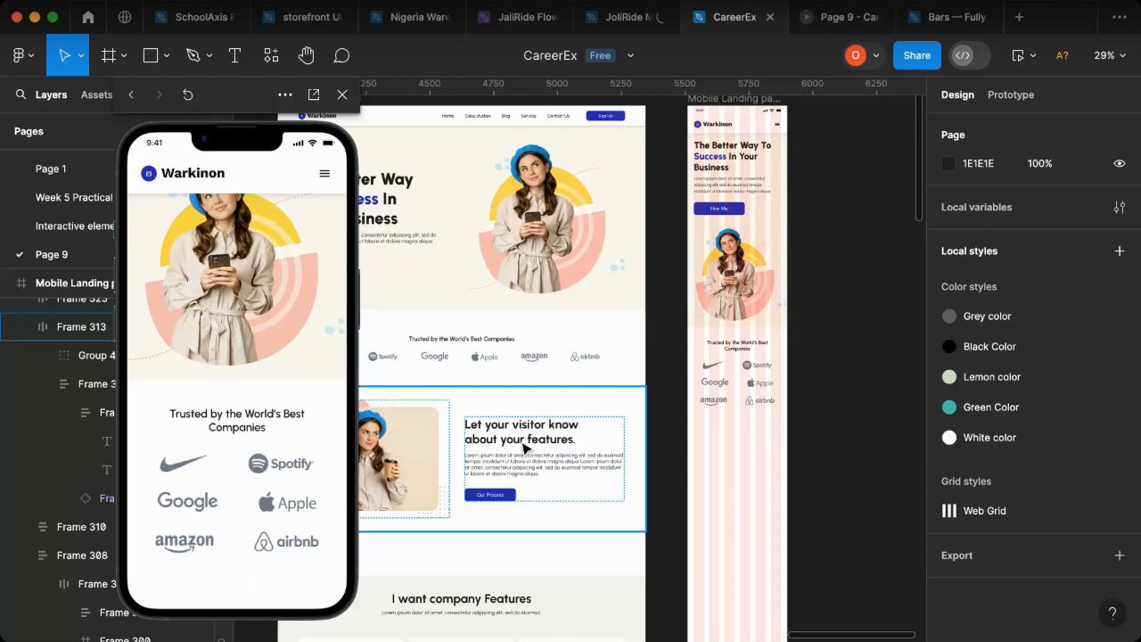
key(super+z)
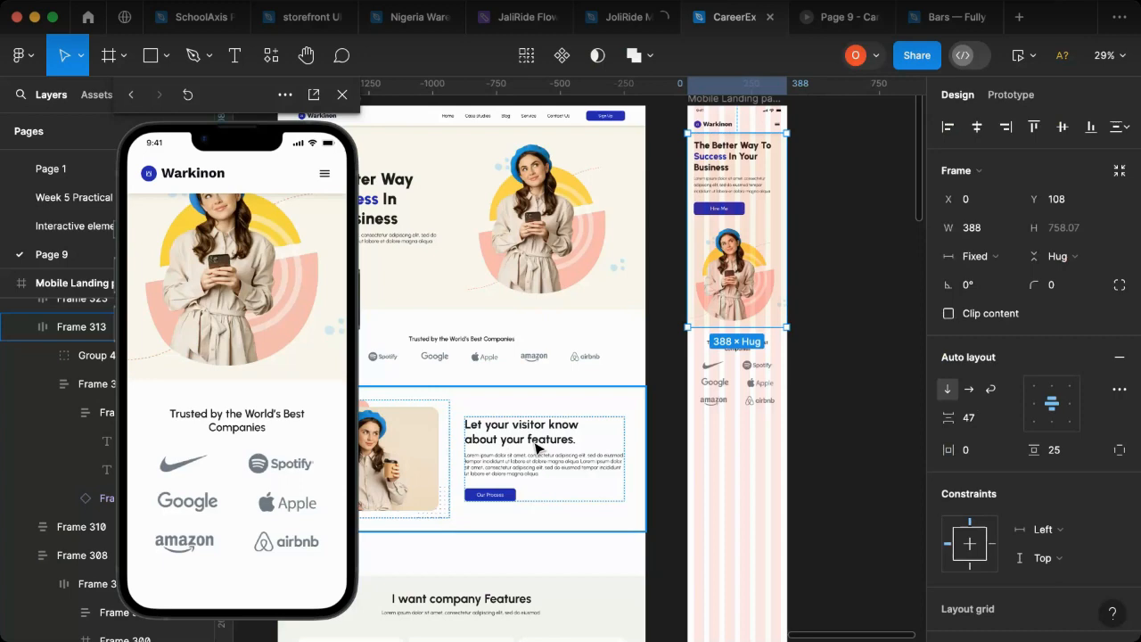
click(538, 447)
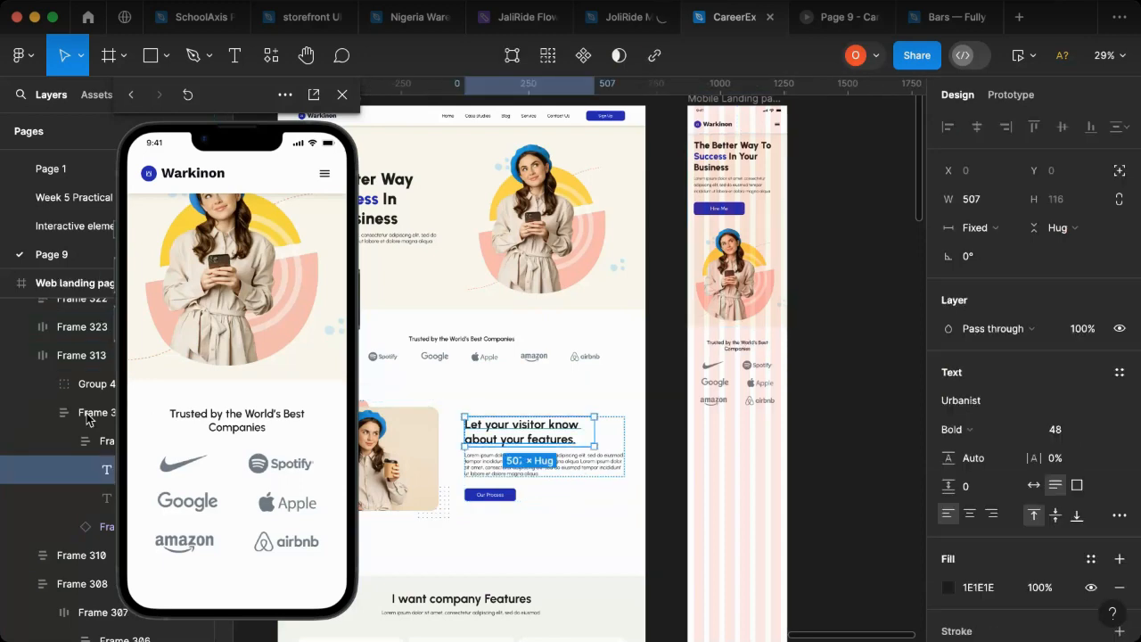
click(89, 415)
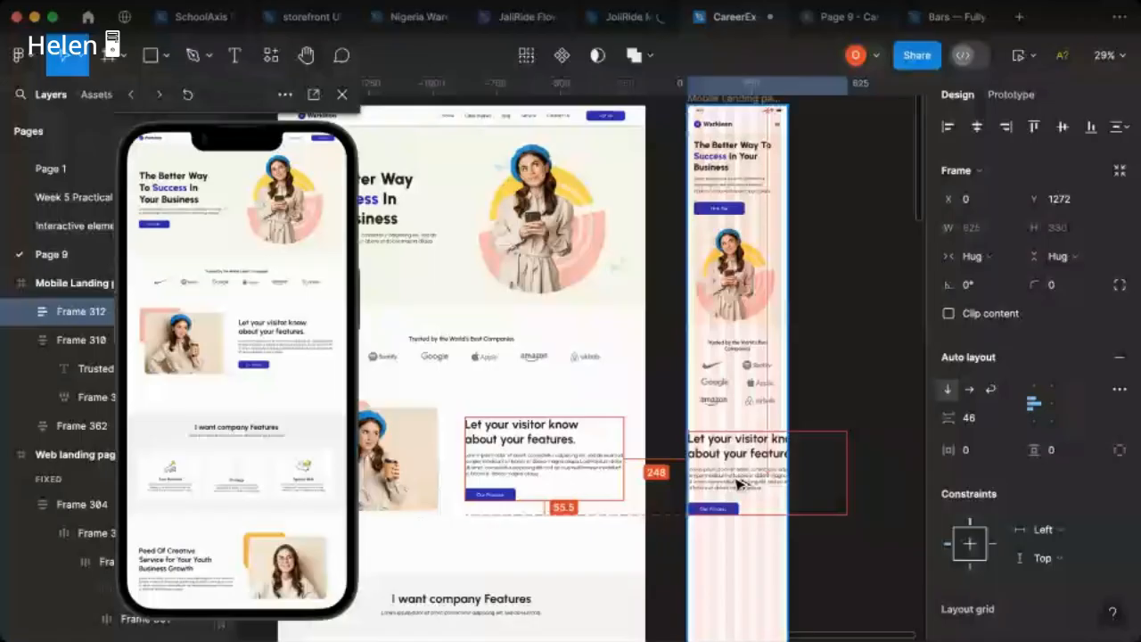
drag(739, 484, 744, 484)
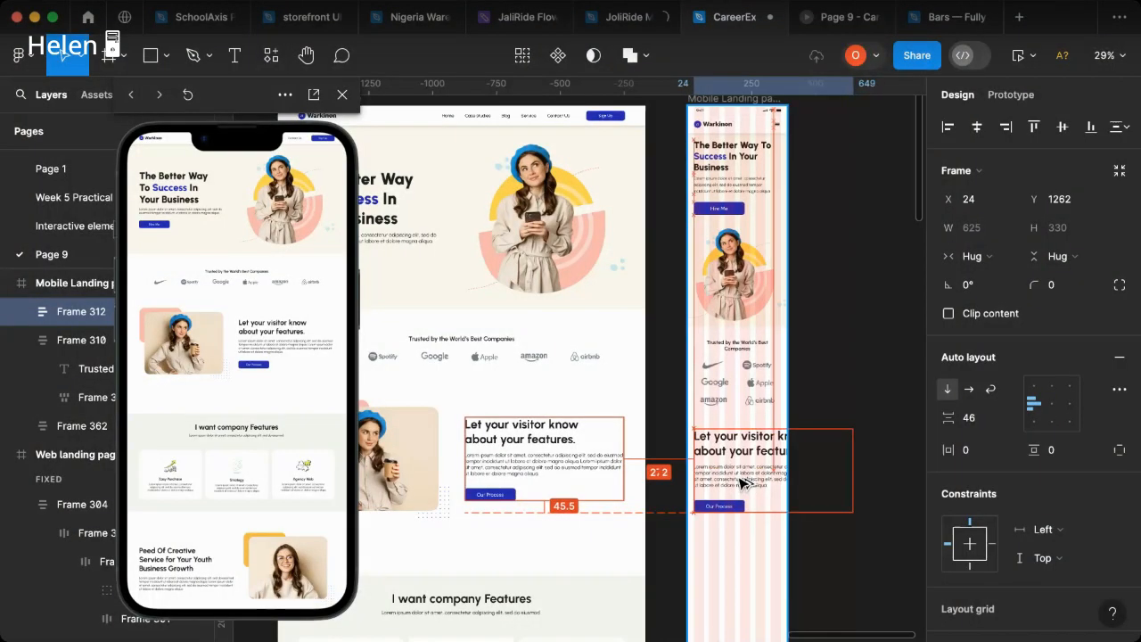
Step: Set the font size of the mobile "Let your visitor know about your features." heading to 32
double_click(756, 458)
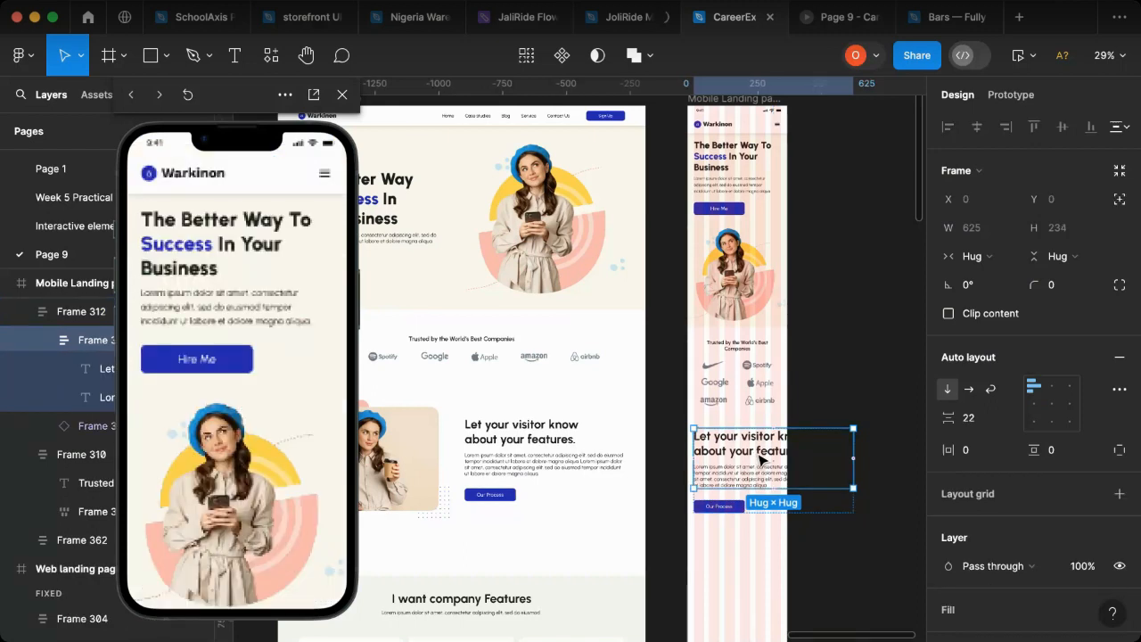
click(760, 456)
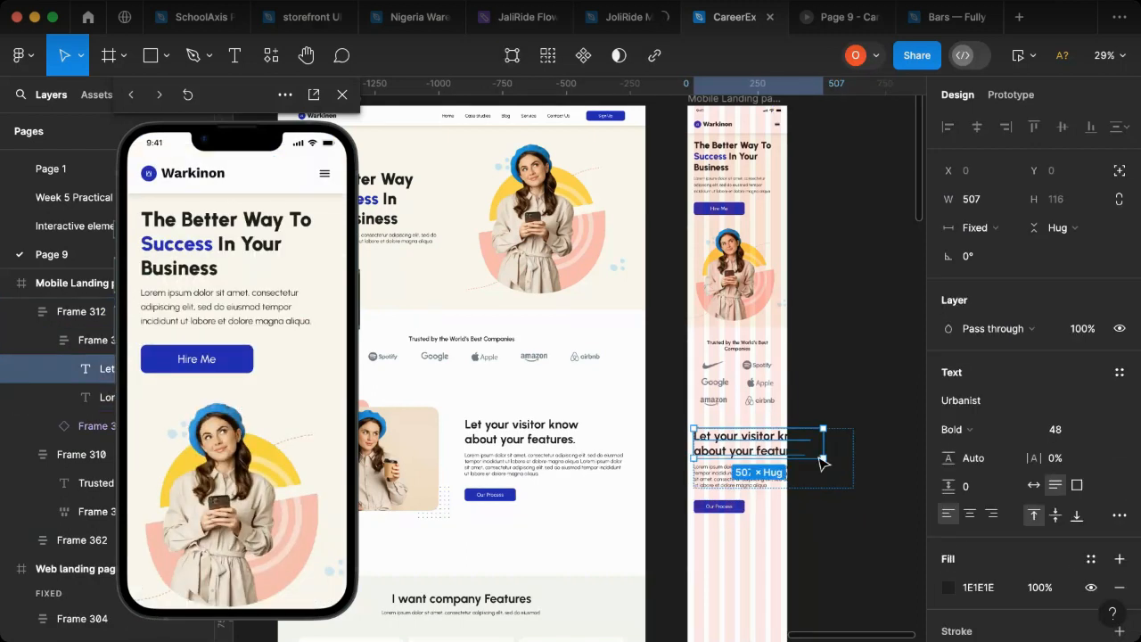
click(1104, 434)
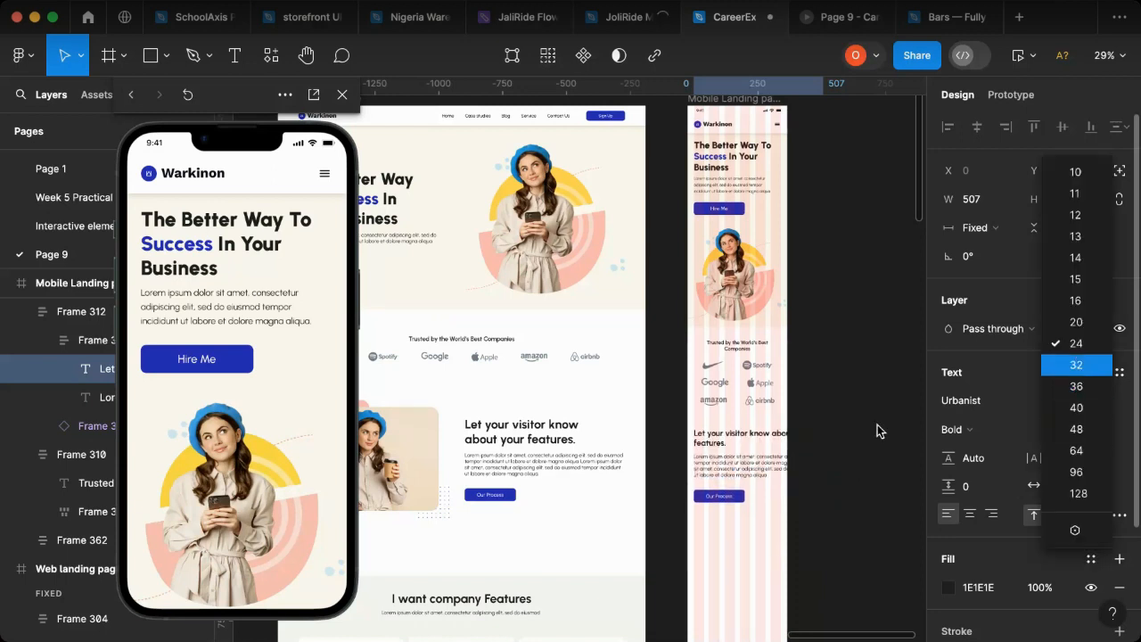
key(super+z)
key(super+z)
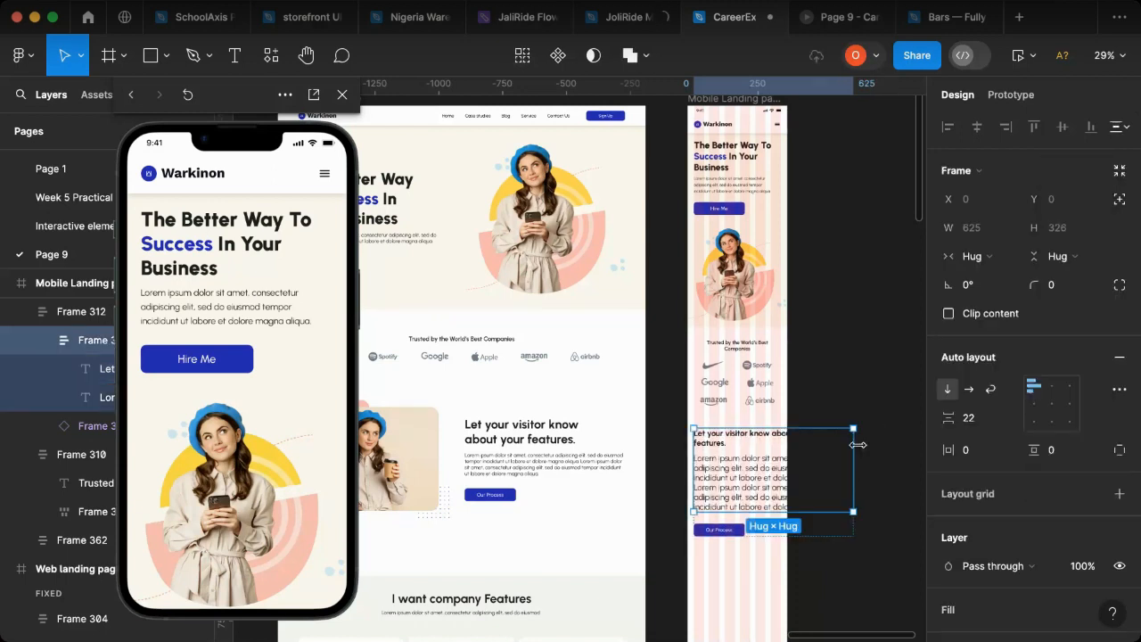
Step: Narrow the paragraph under the mobile features heading to a fixed width of 341 and set its font size to 18
click(810, 477)
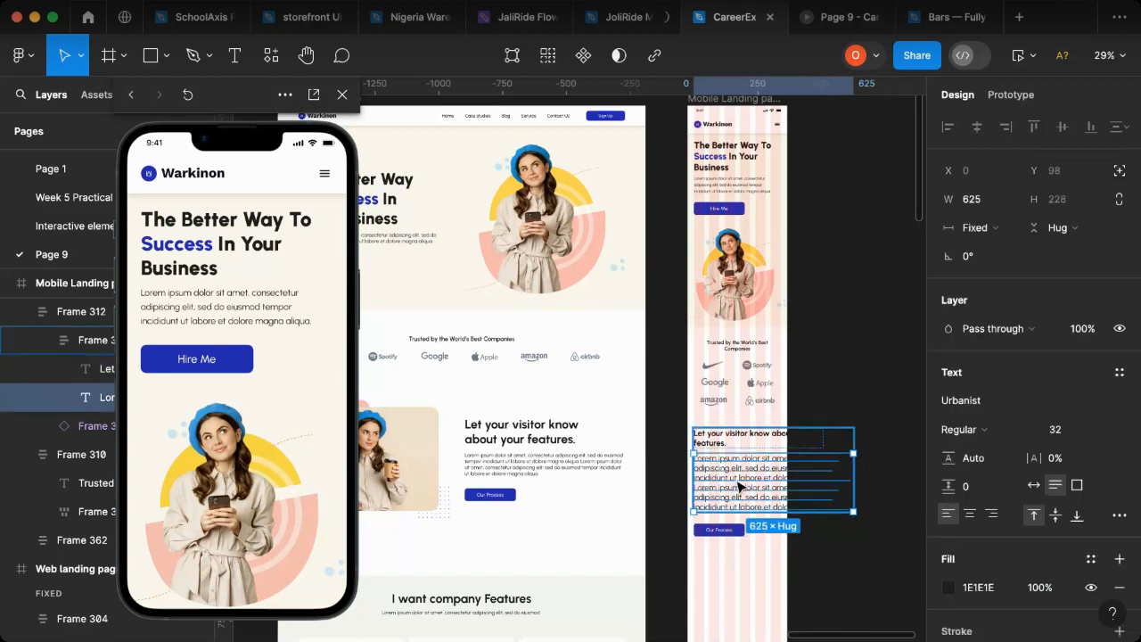
click(1102, 429)
click(1084, 405)
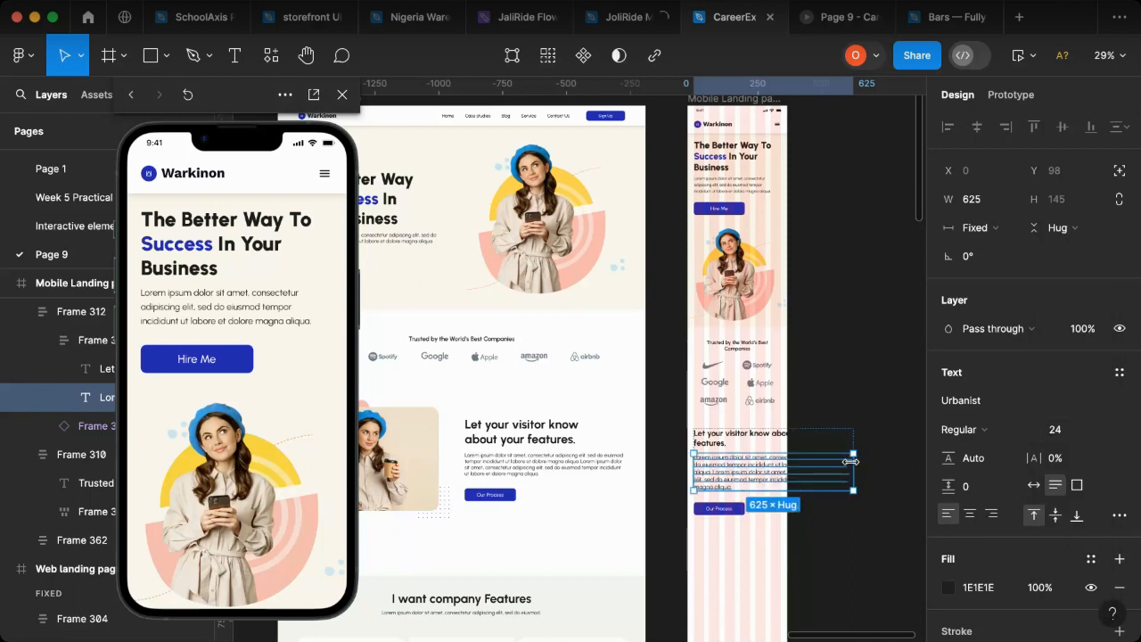
drag(853, 468, 779, 479)
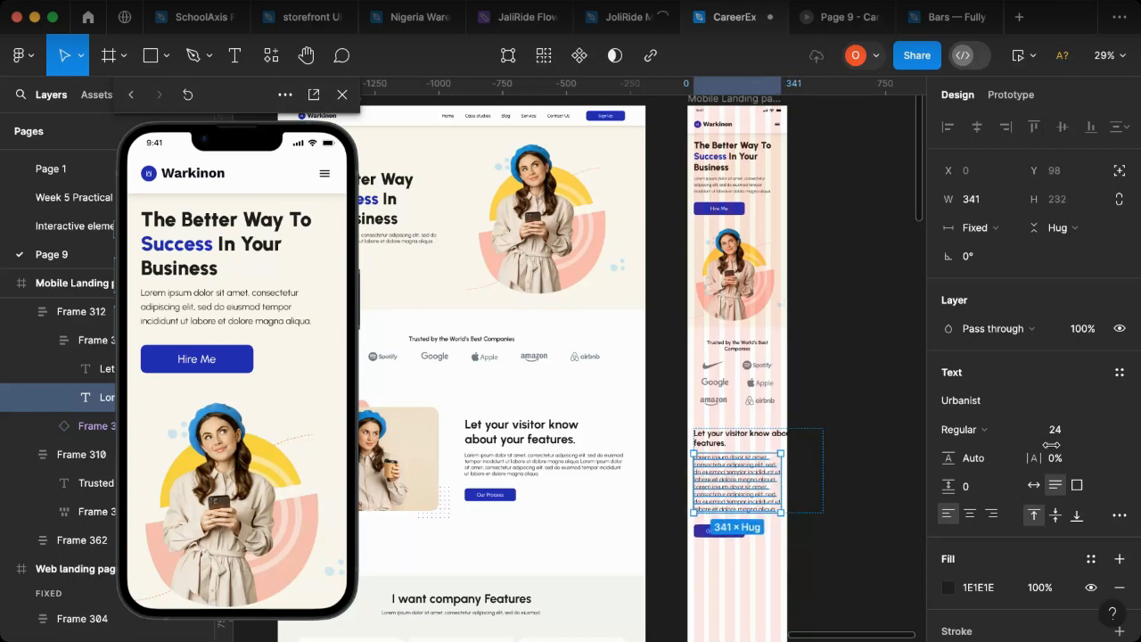
click(1063, 432)
text(1)
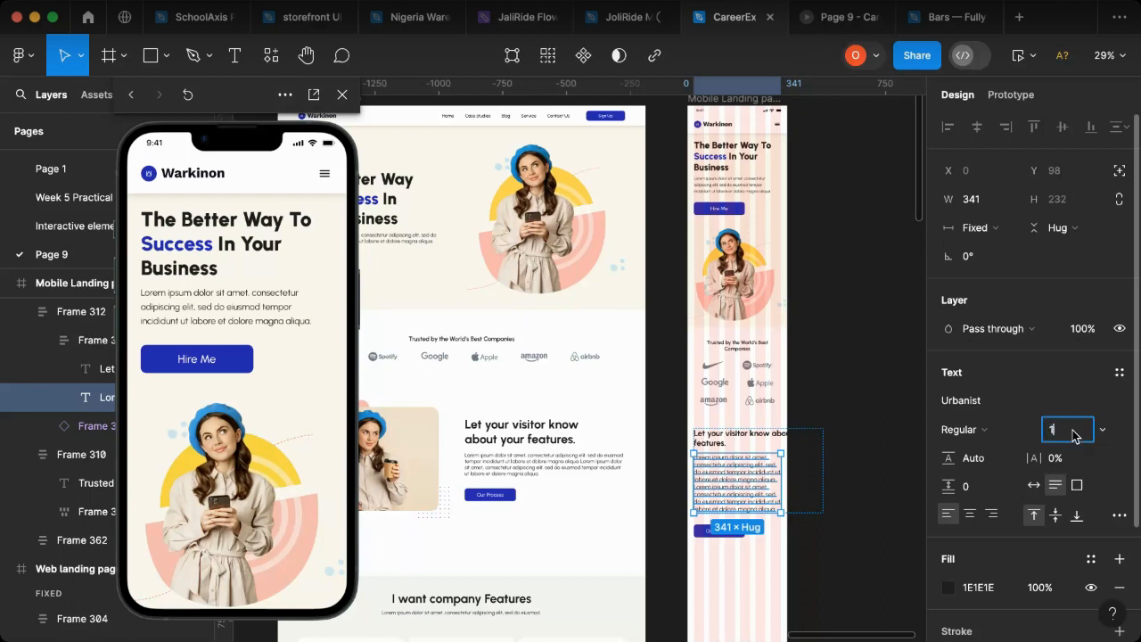
text(8)
key(Return)
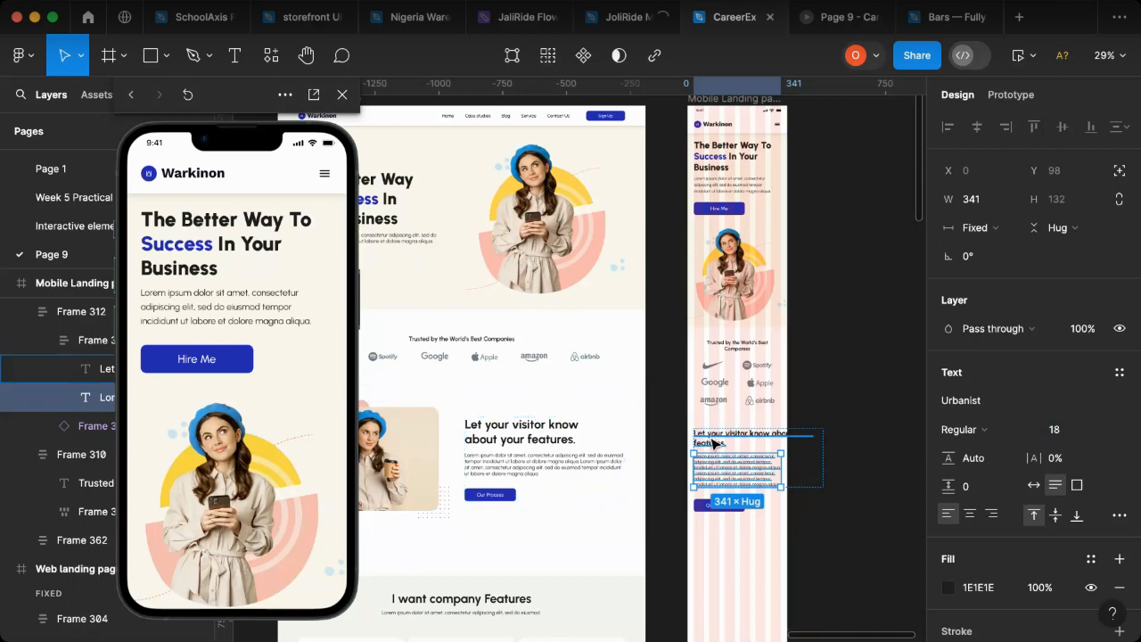
Step: Narrow the mobile "Let your visitor know about your features." heading to a fixed width of 345
click(713, 443)
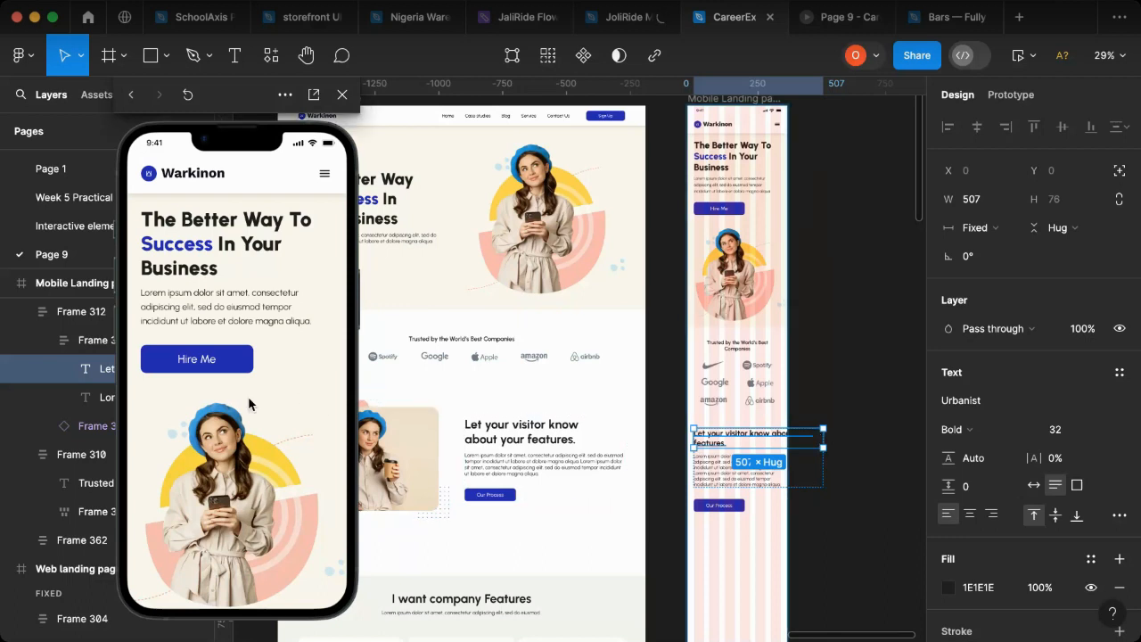
scroll(249, 404, down, 10)
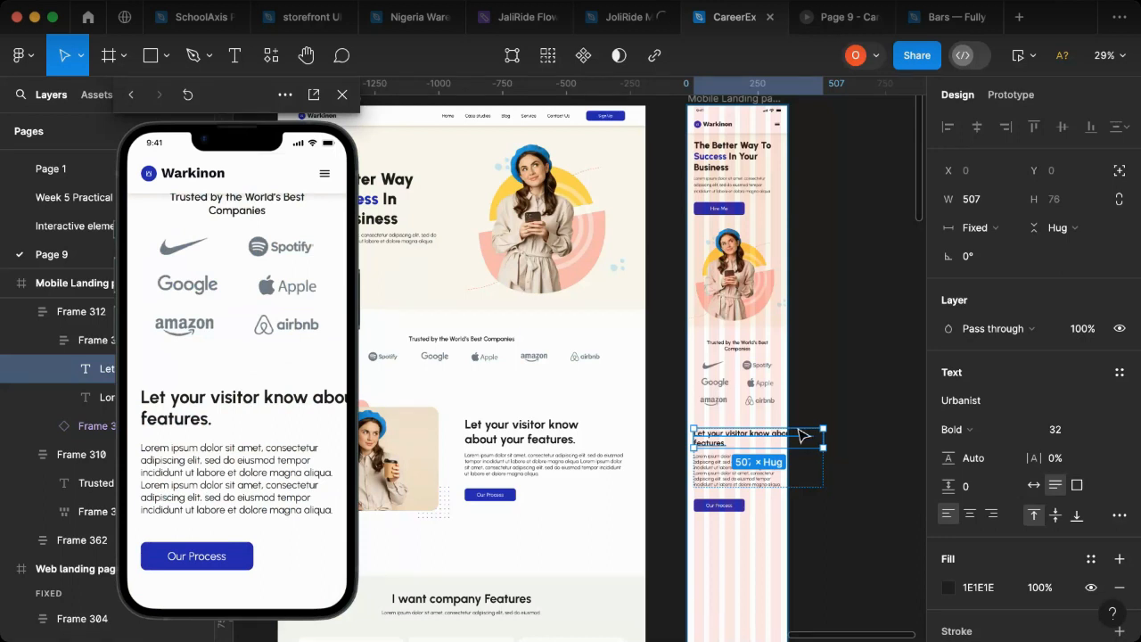
drag(821, 436, 783, 438)
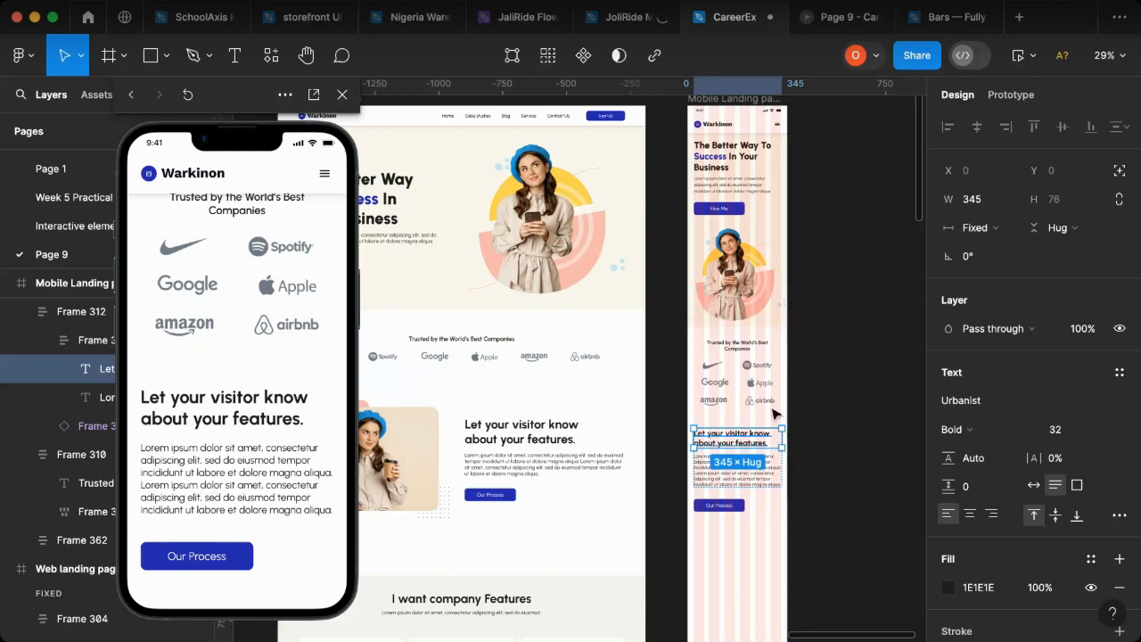
Step: Reduce the font size of the mobile "Let your visitor know about your features." heading, trying 24 and settling on 26
scroll(1100, 437, up, 3)
click(1077, 436)
text(24)
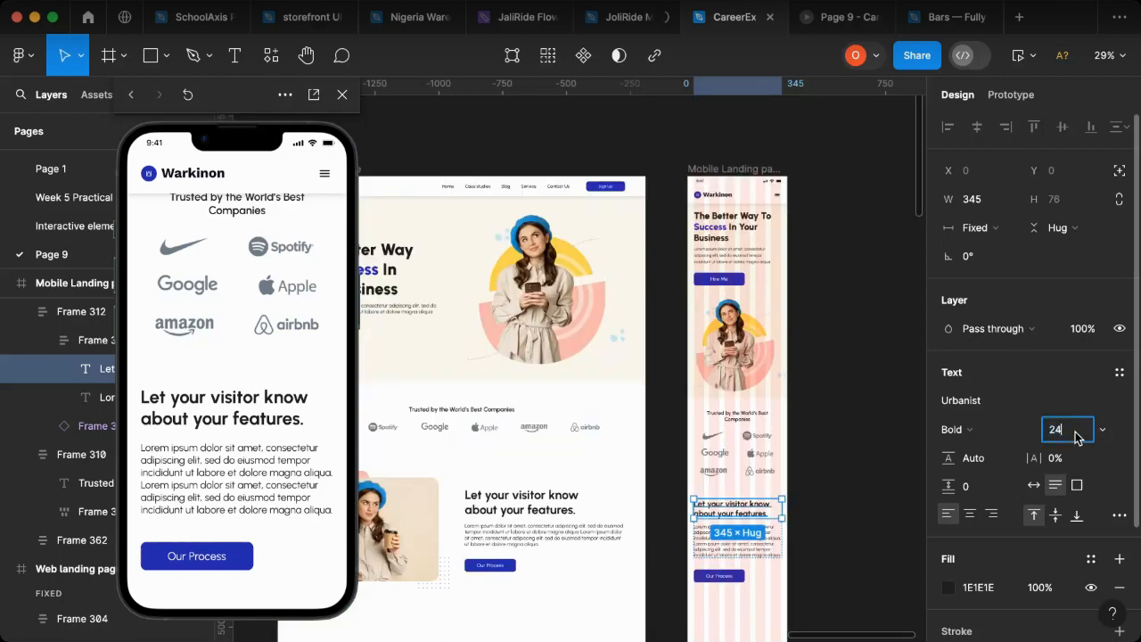
key(Return)
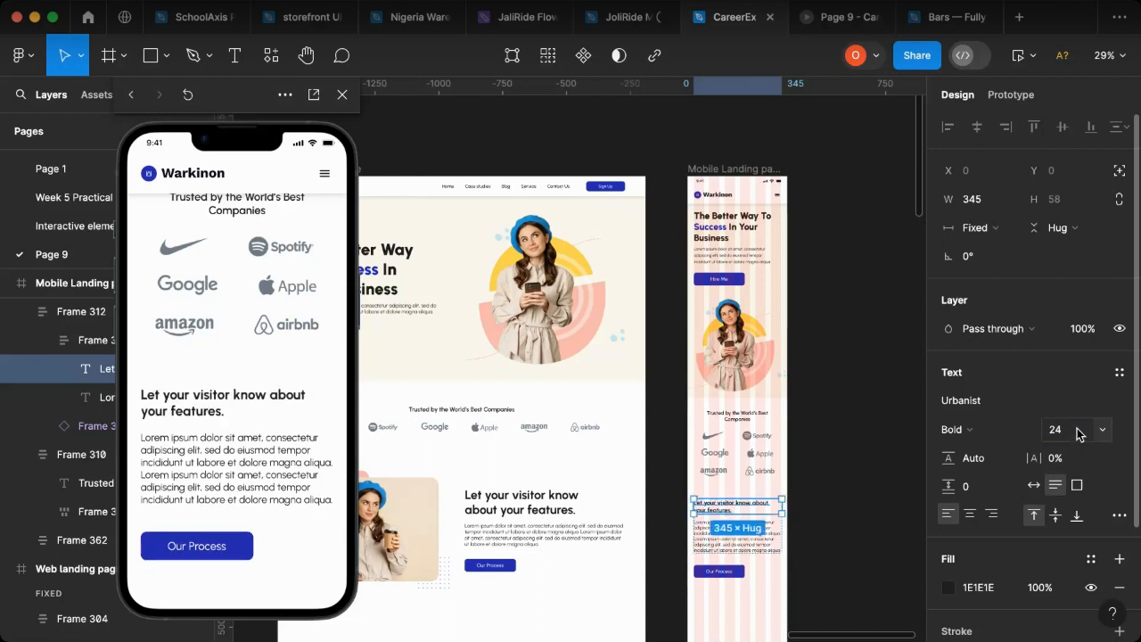
click(1078, 434)
text(26)
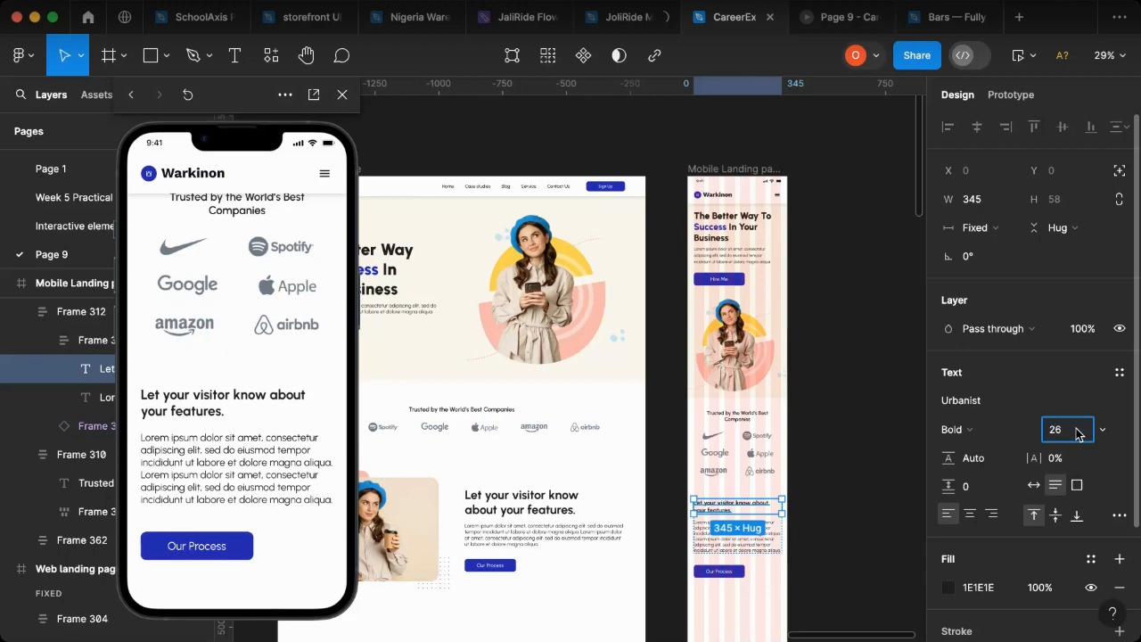
key(Return)
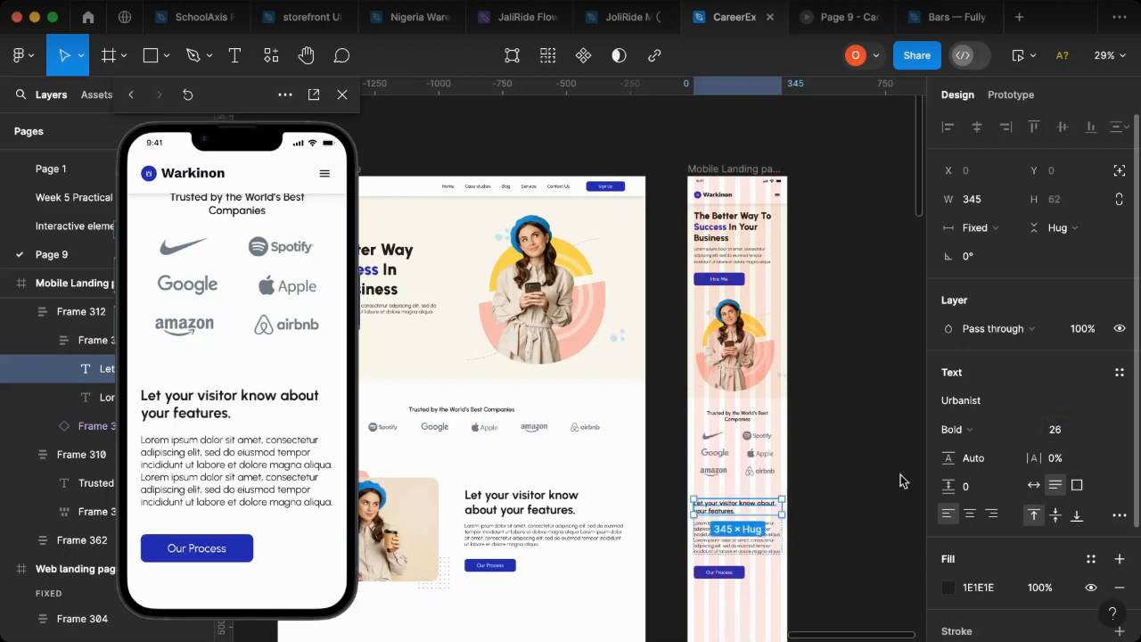
key(Escape)
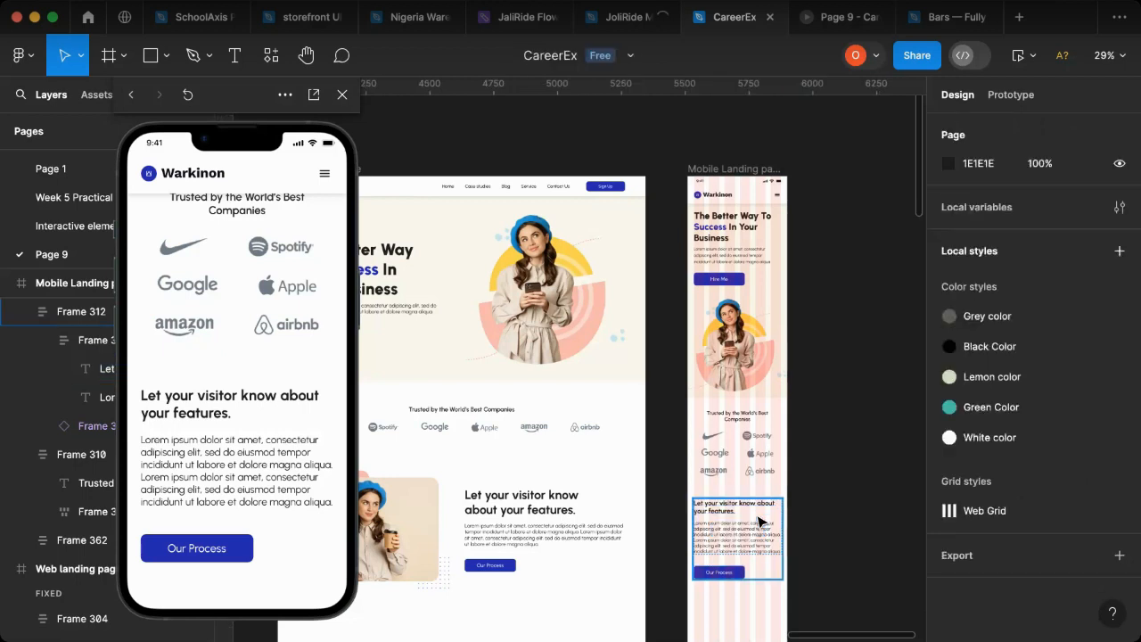
Step: Set the auto layout spacing between the mobile features heading and its paragraph to 15
scroll(762, 522, up, 1)
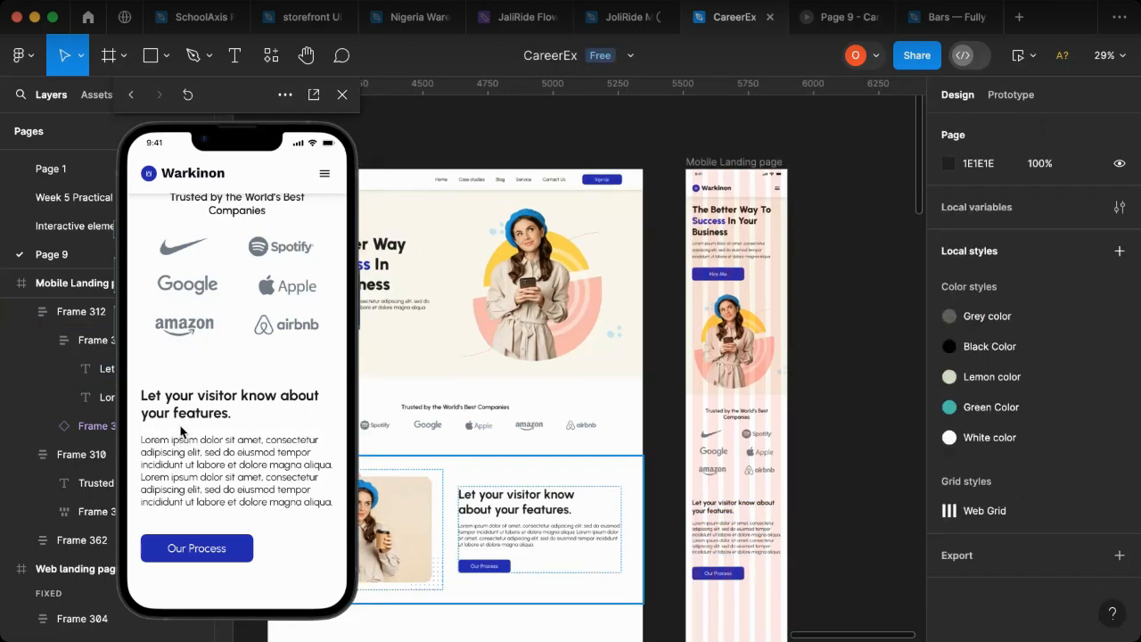
scroll(678, 562, up, 1)
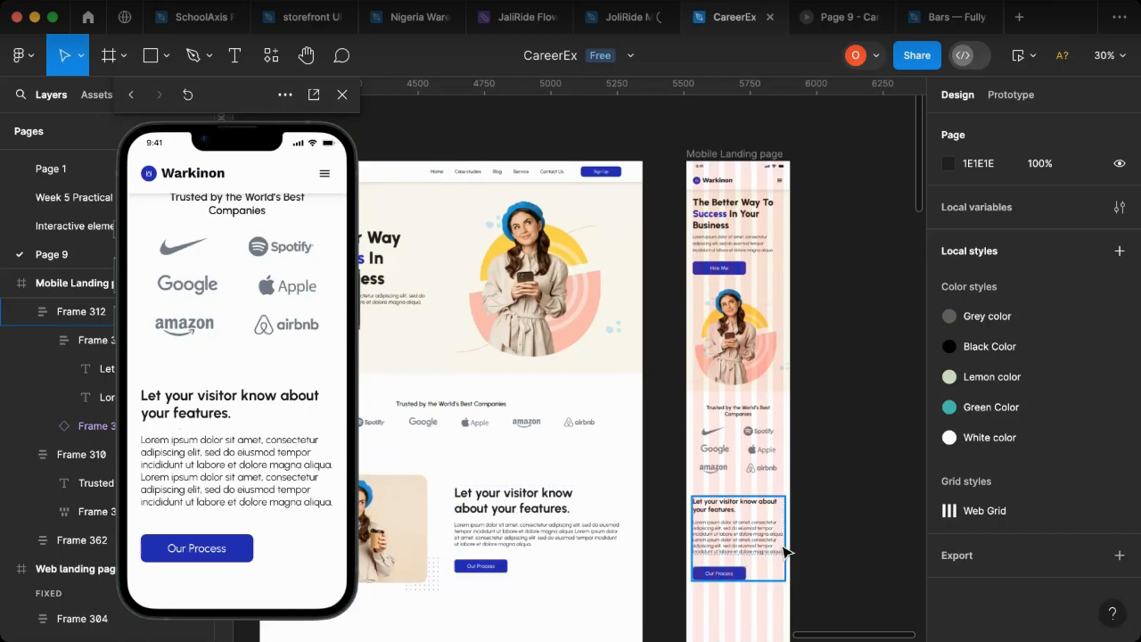
scroll(786, 551, up, 3)
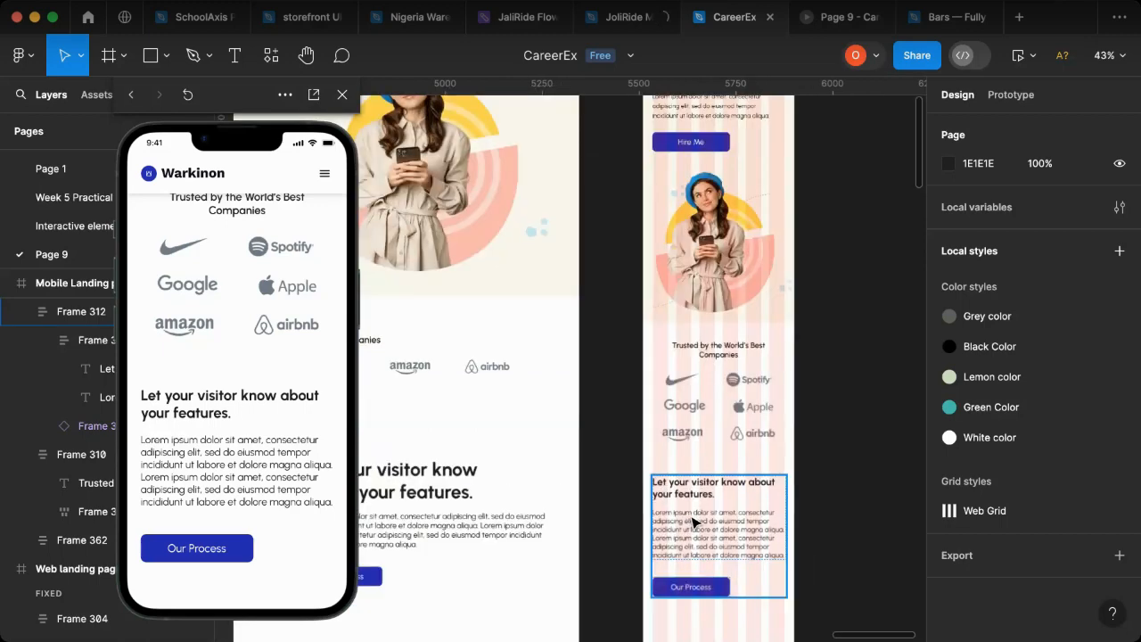
click(695, 521)
double_click(700, 520)
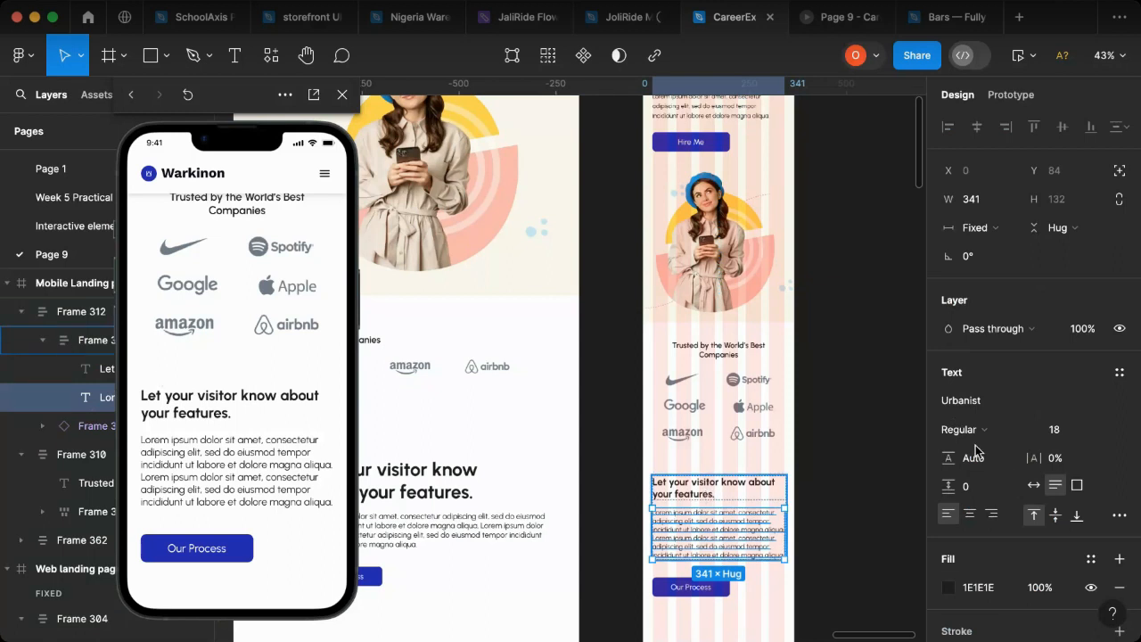
key(Escape)
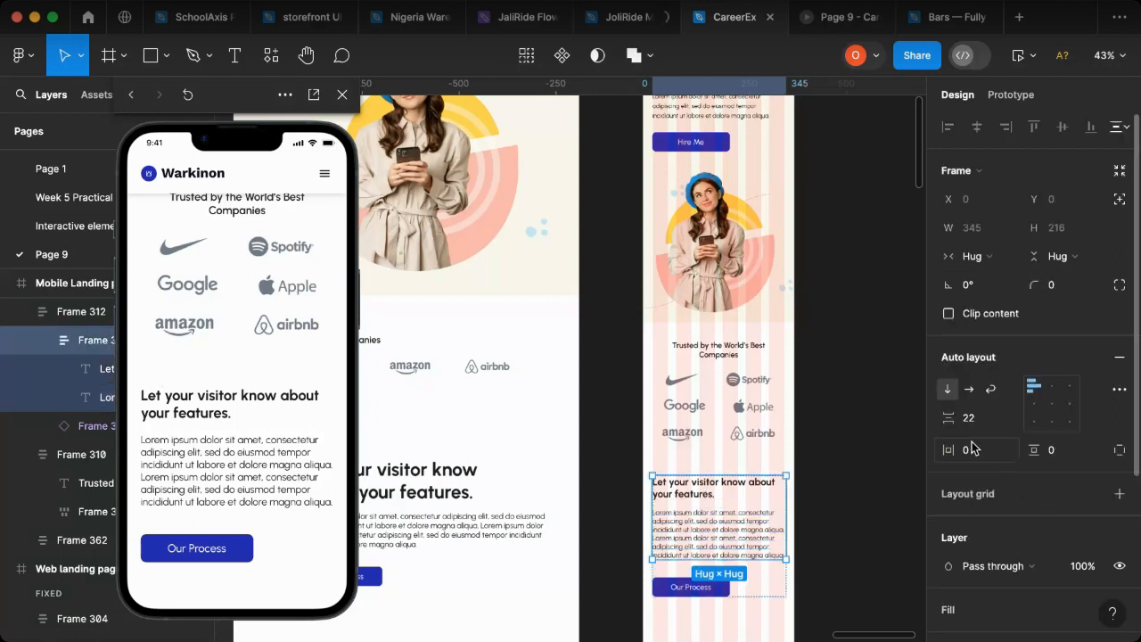
drag(951, 418, 947, 418)
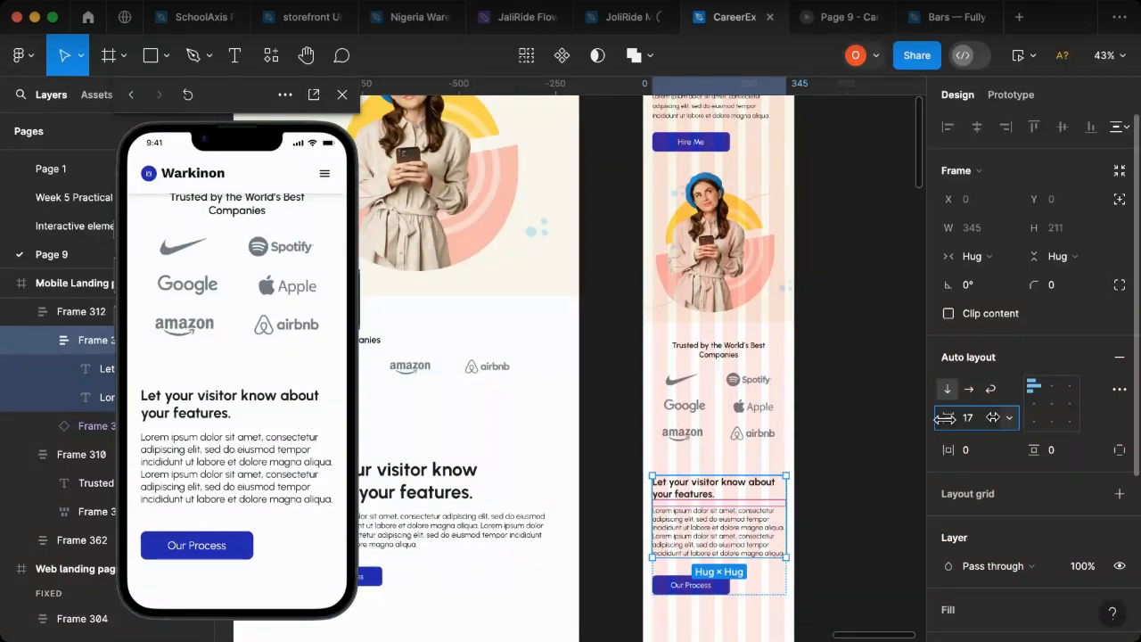
click(977, 419)
text(15)
key(Return)
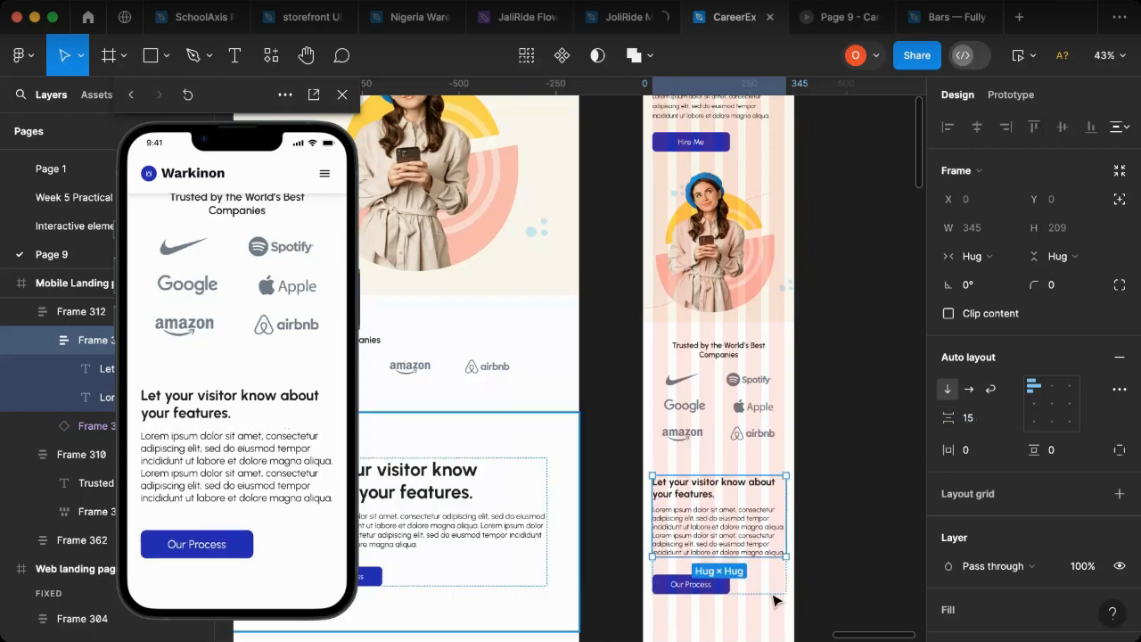
Step: Set the auto layout spacing between the mobile features text and the "Our Process" button to 25
key(Escape)
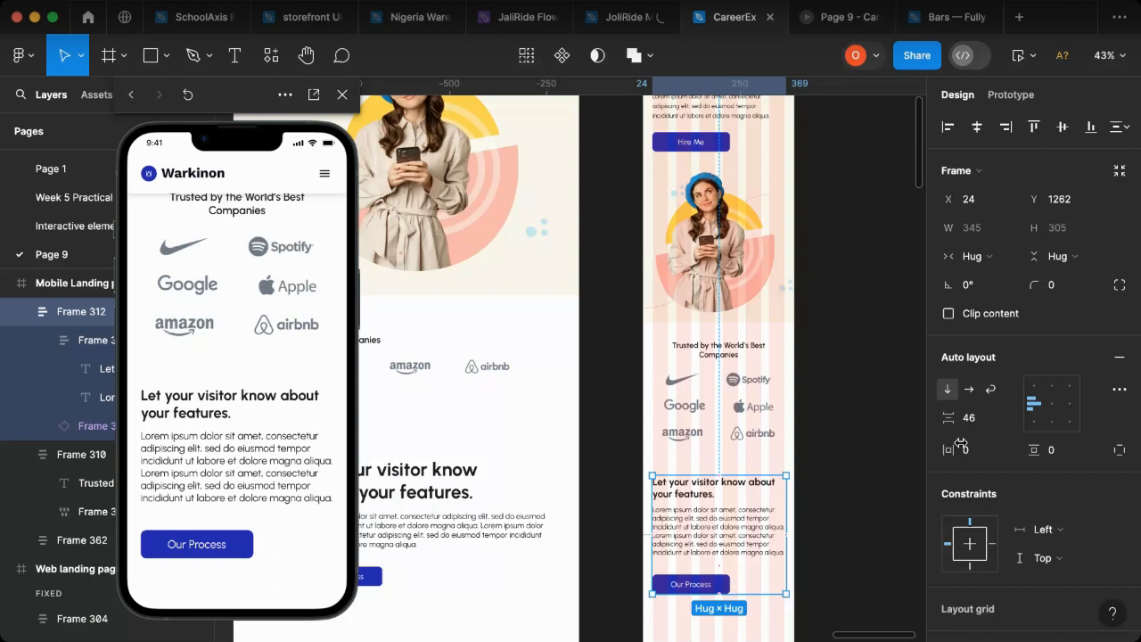
click(972, 417)
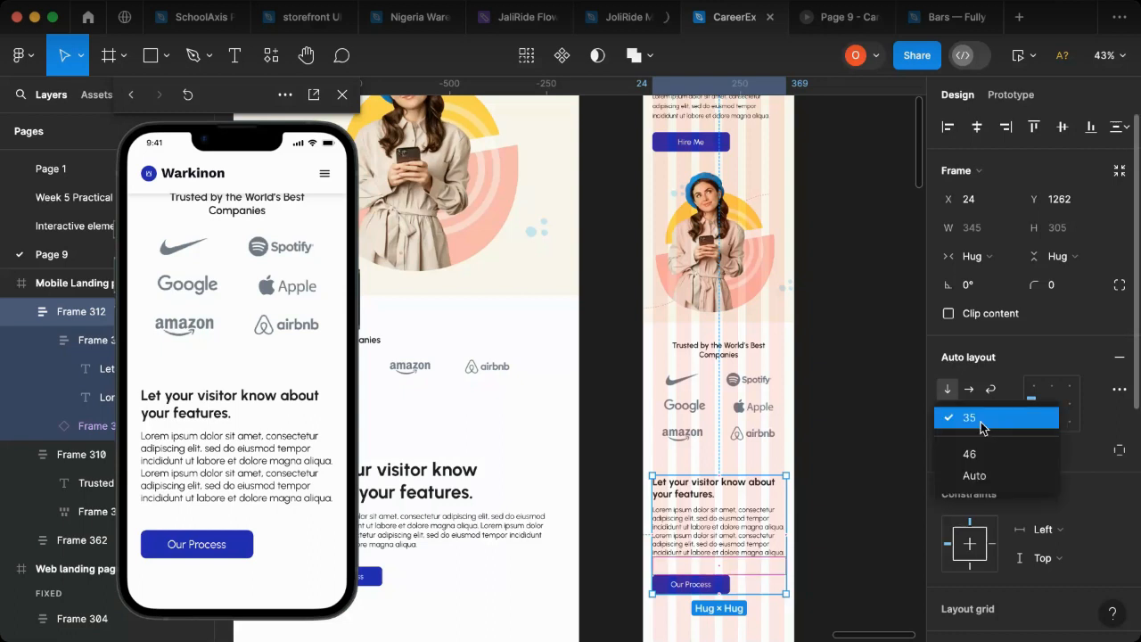
key(Down)
key(Return)
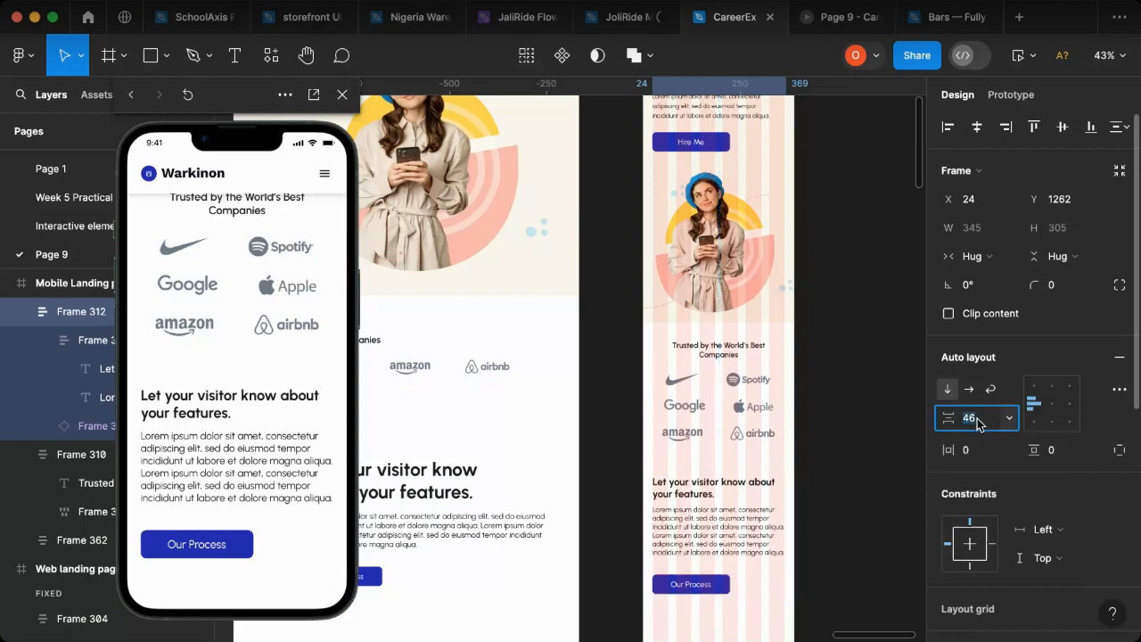
text(25)
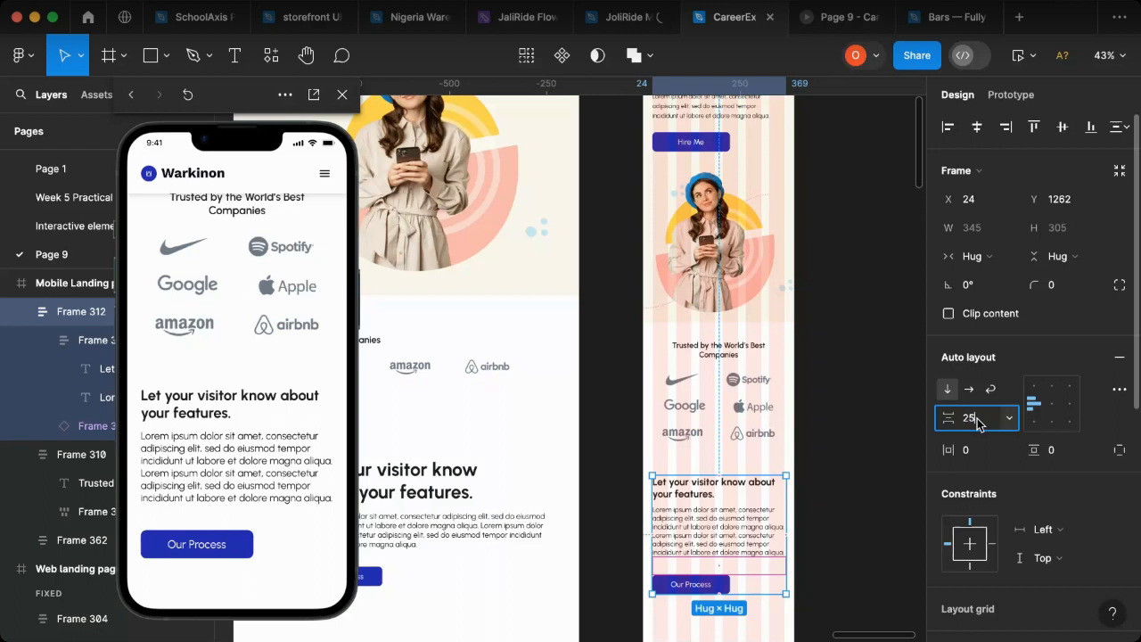
key(Return)
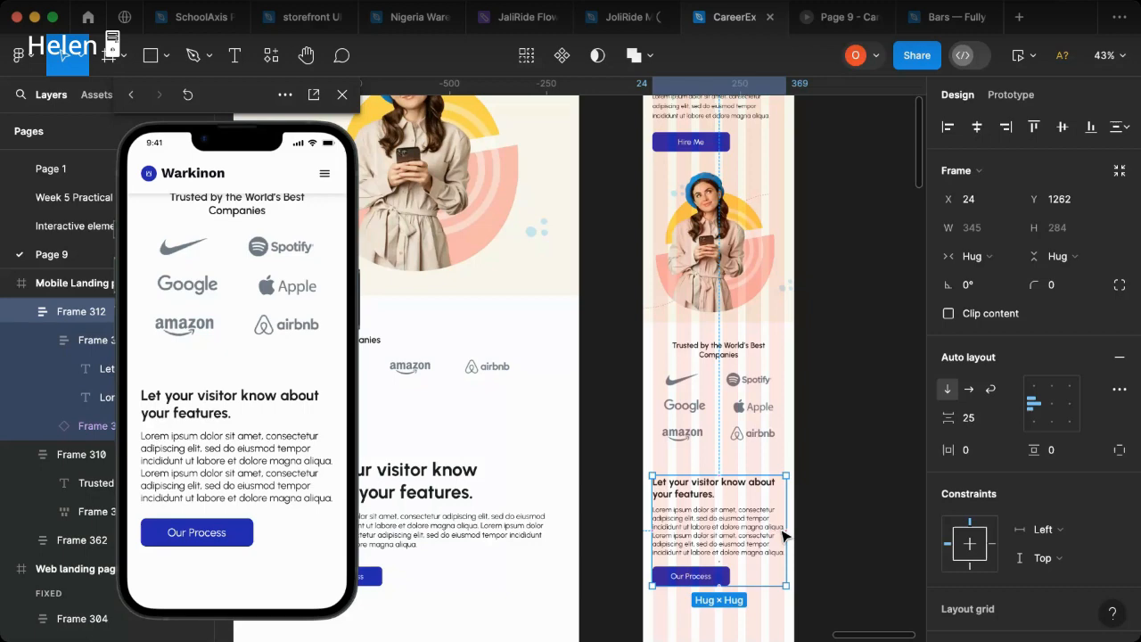
Step: Resize the mobile features frame to fit the layout grid columns, with X 25 and a fixed width of 340
scroll(778, 528, up, 5)
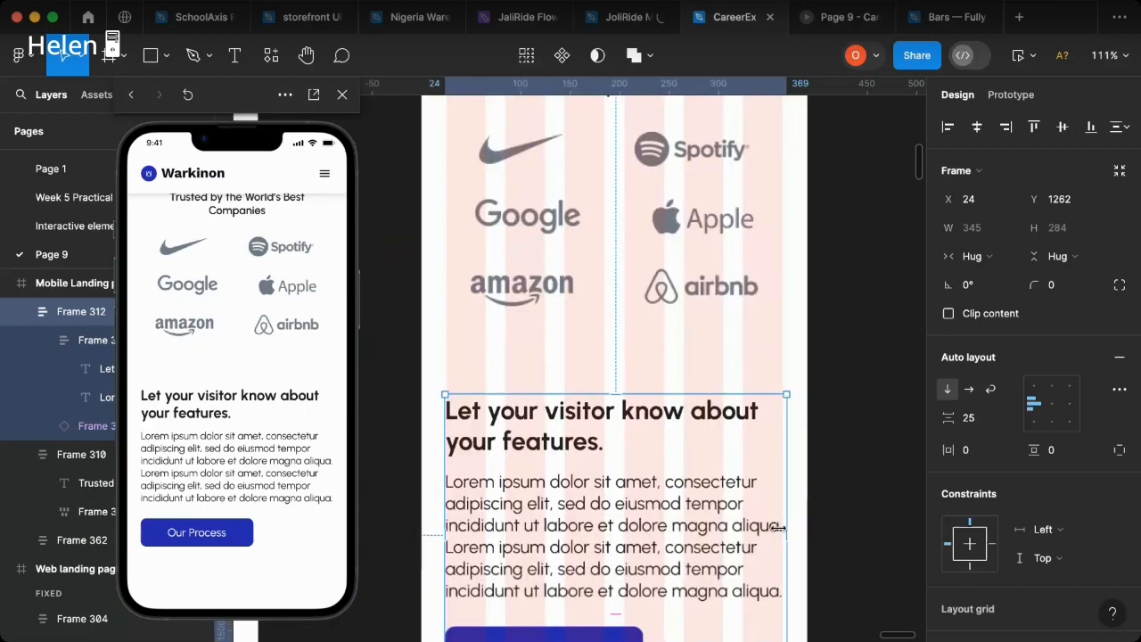
drag(779, 527, 776, 528)
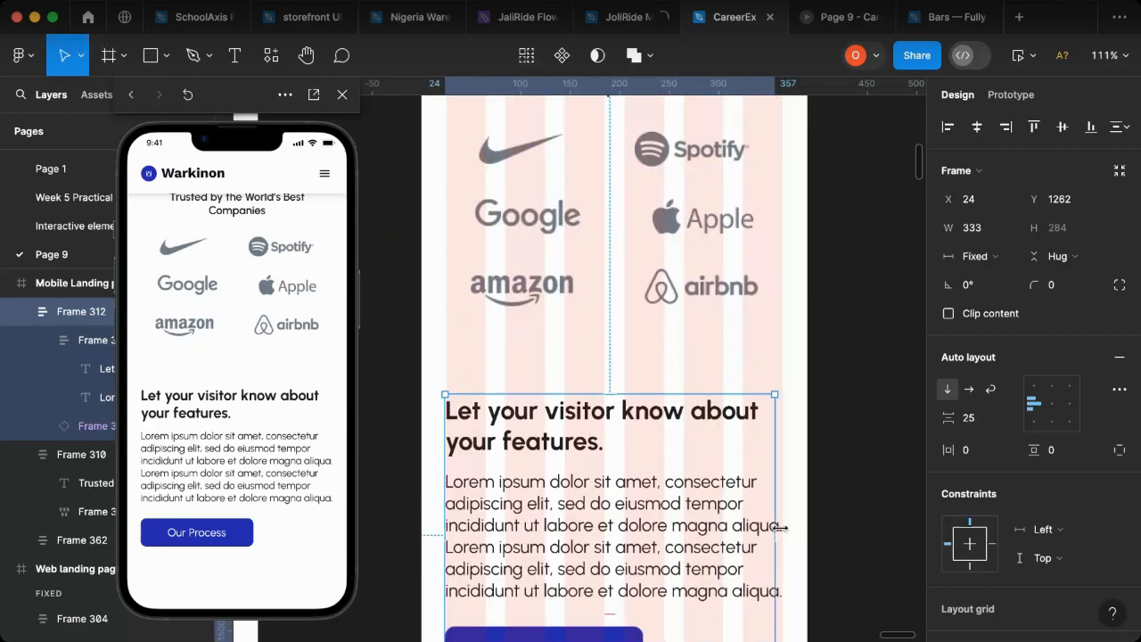
drag(779, 528, 784, 528)
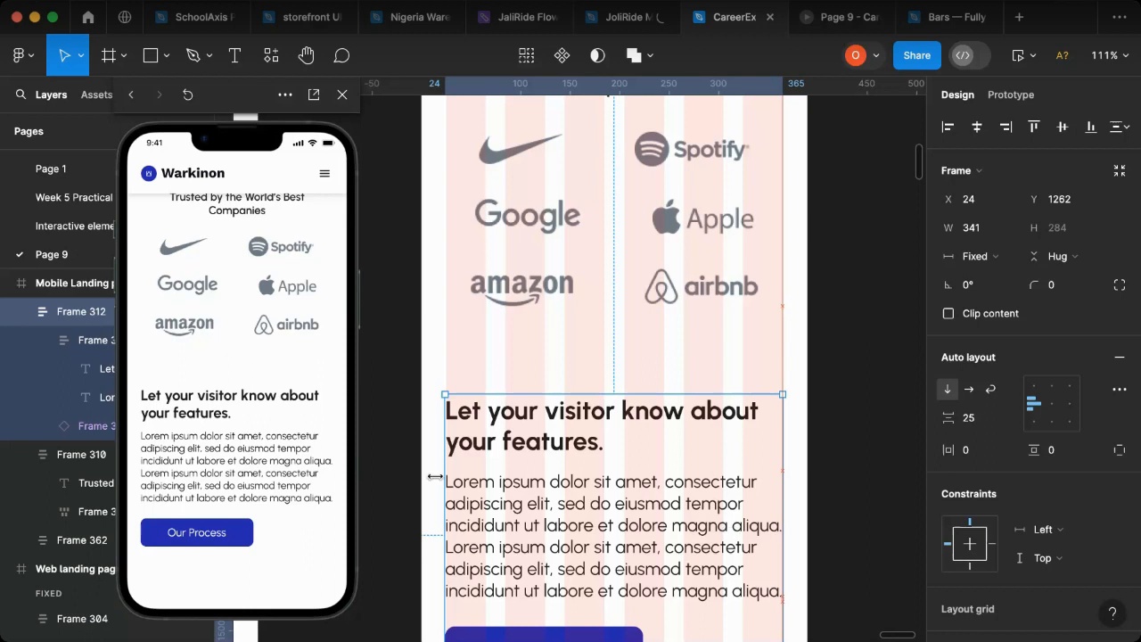
drag(446, 475, 444, 477)
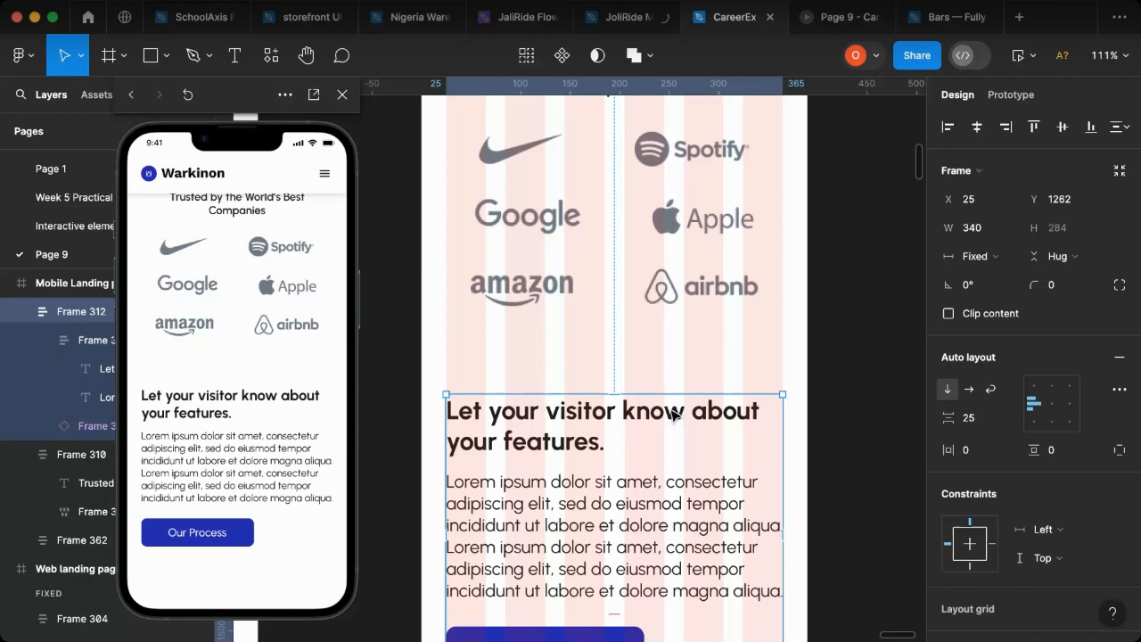
Step: Copy the web page's features image group, including its ornaments, below the mobile "Our Process" button at X -29, Y 1635
scroll(676, 414, down, 5)
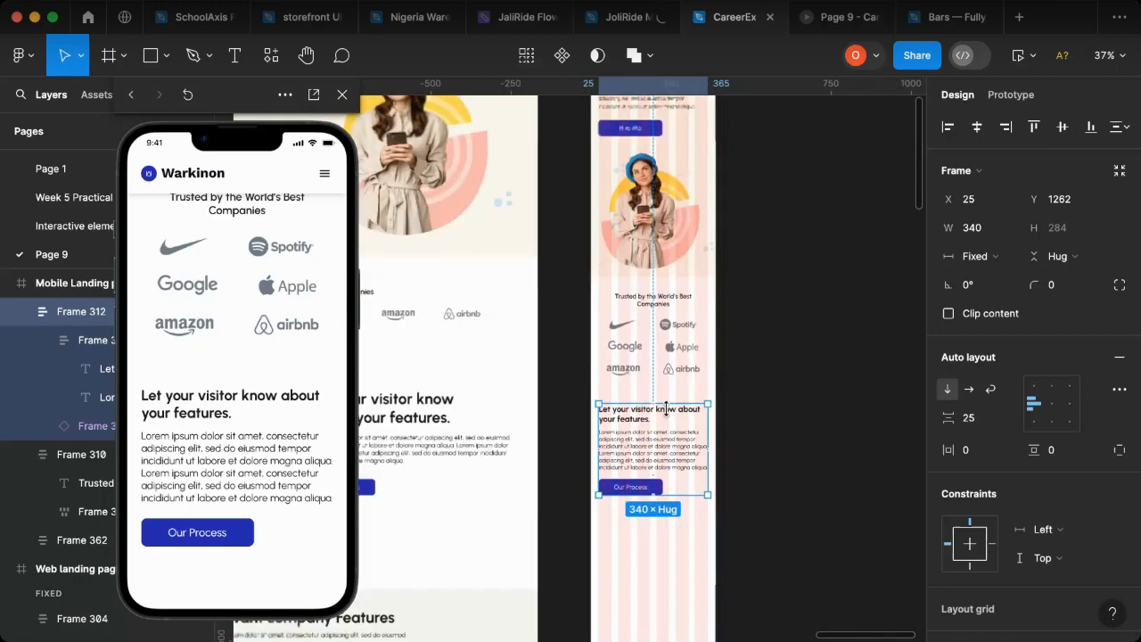
scroll(666, 409, down, 1)
scroll(526, 470, left, 5)
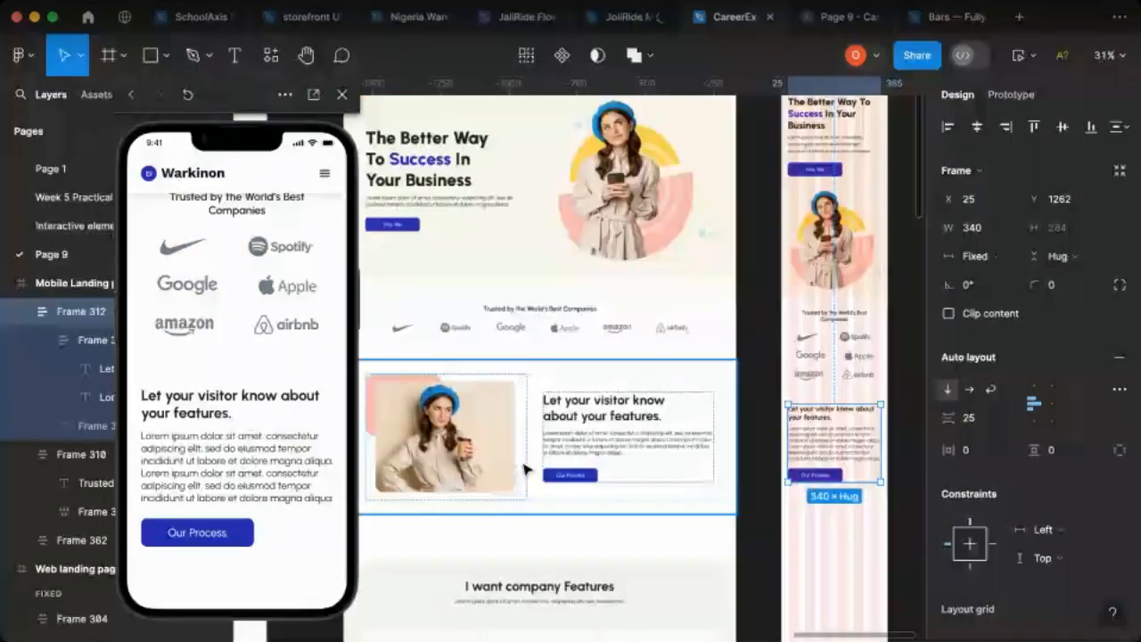
scroll(524, 469, left, 3)
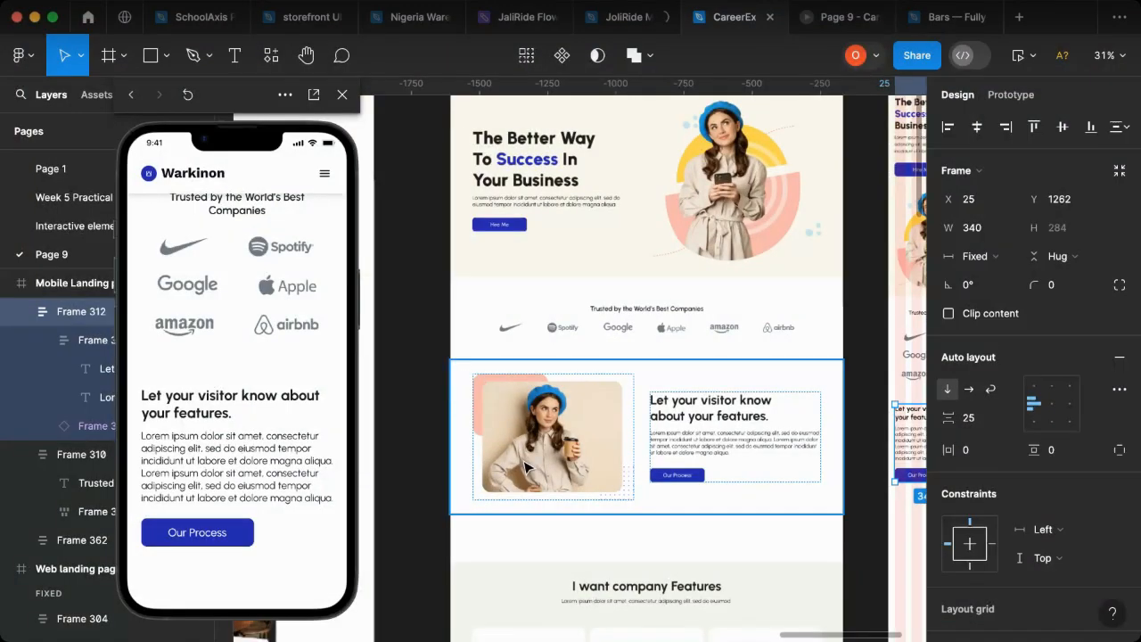
scroll(524, 446, left, 10)
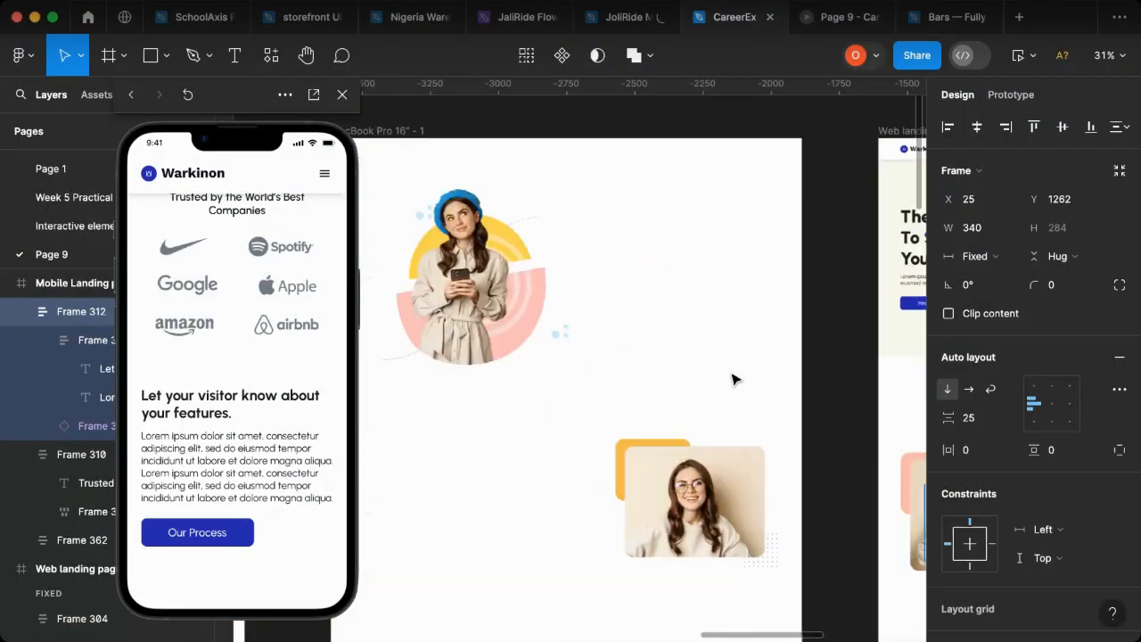
scroll(732, 380, down, 5)
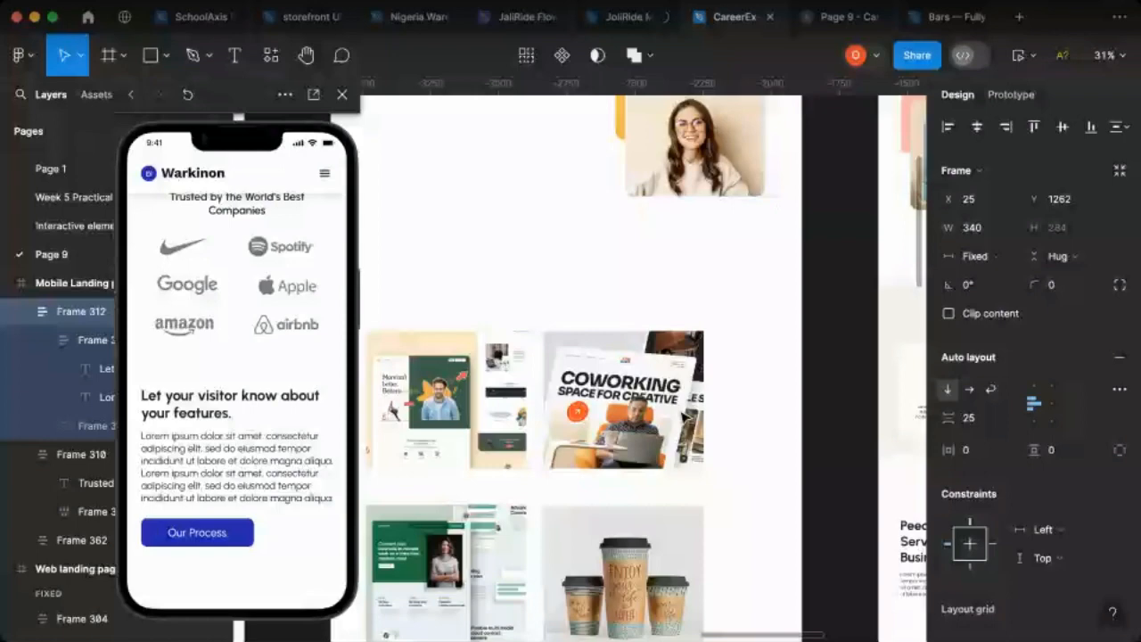
scroll(683, 417, up, 2)
scroll(683, 417, down, 2)
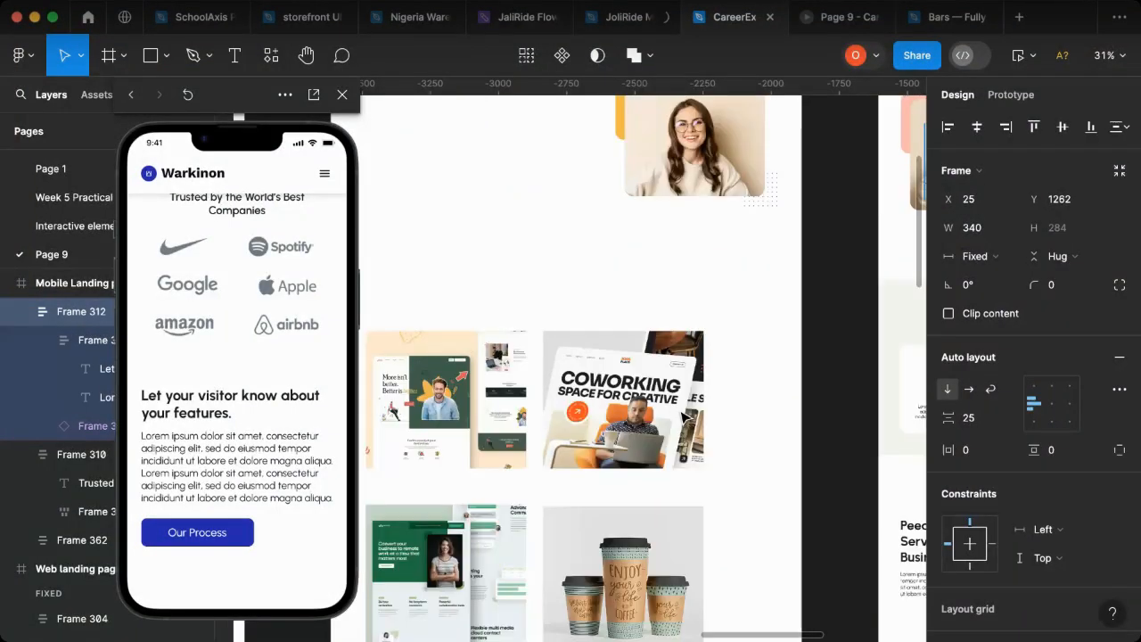
scroll(678, 401, right, 5)
click(611, 254)
click(611, 254)
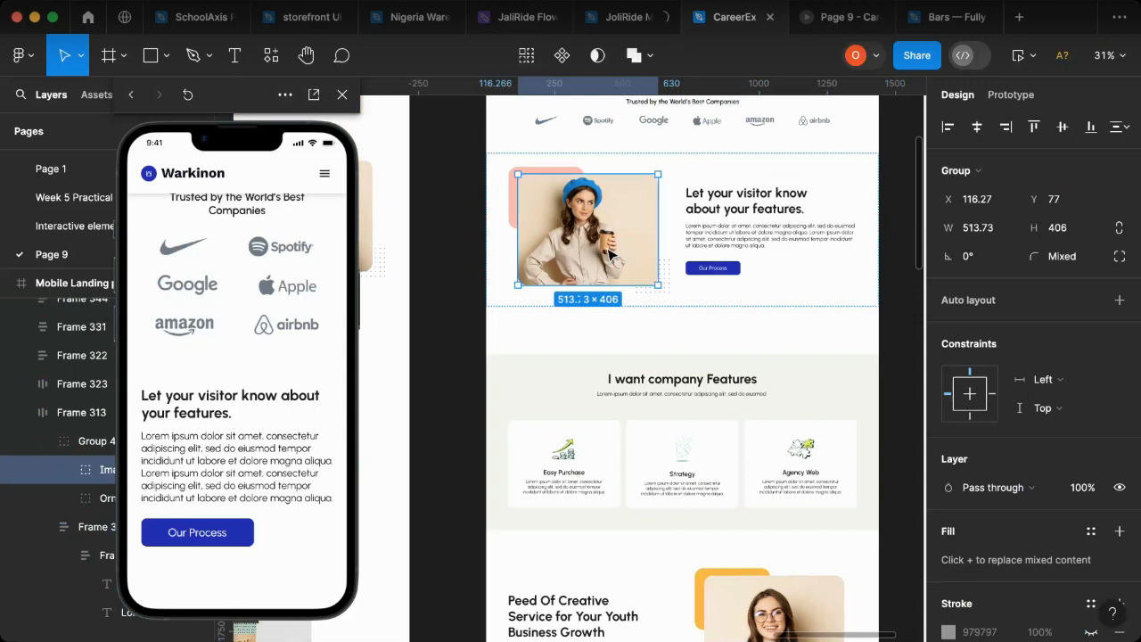
click(72, 449)
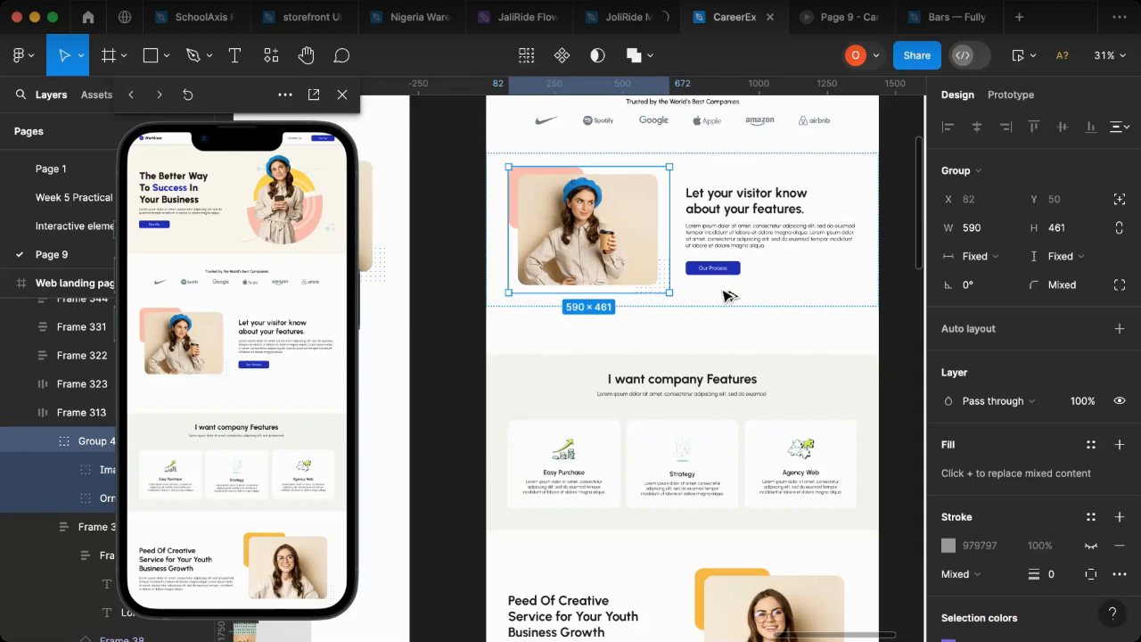
drag(724, 291, 927, 392)
drag(387, 326, 397, 355)
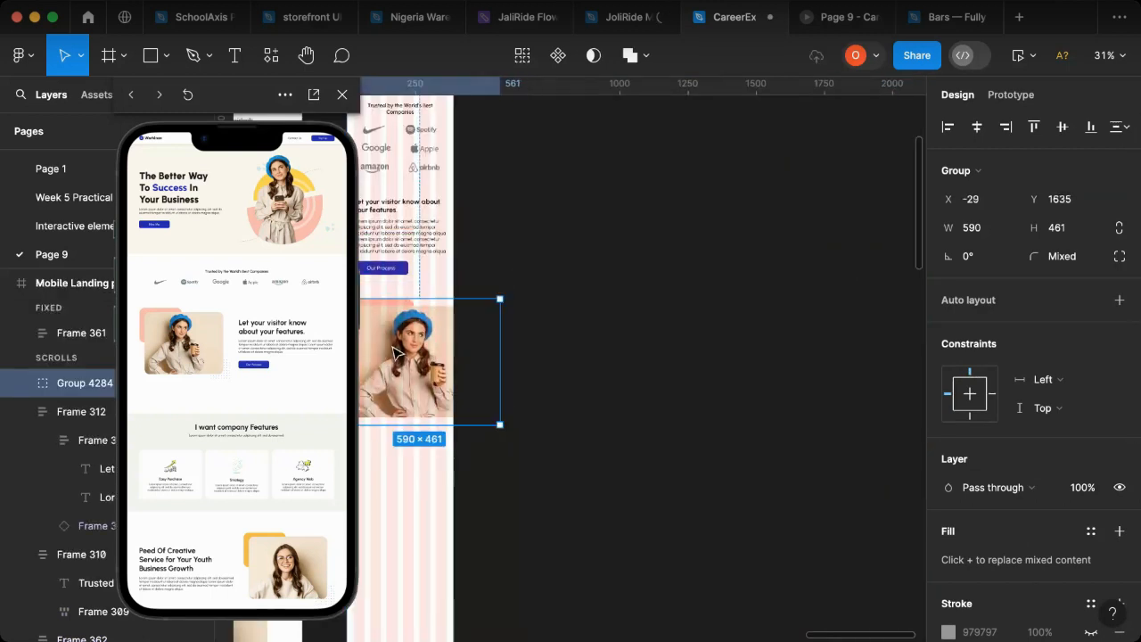
Step: Scale the mobile features image group down proportionally with the Scale tool to about 378 × 295
scroll(399, 352, left, 5)
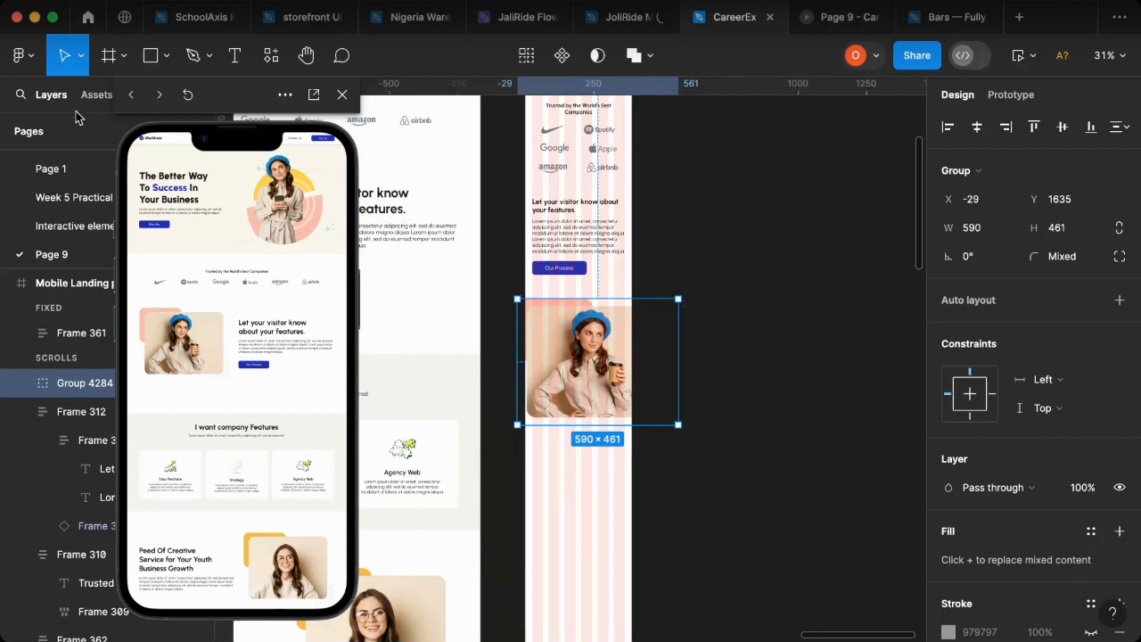
click(81, 56)
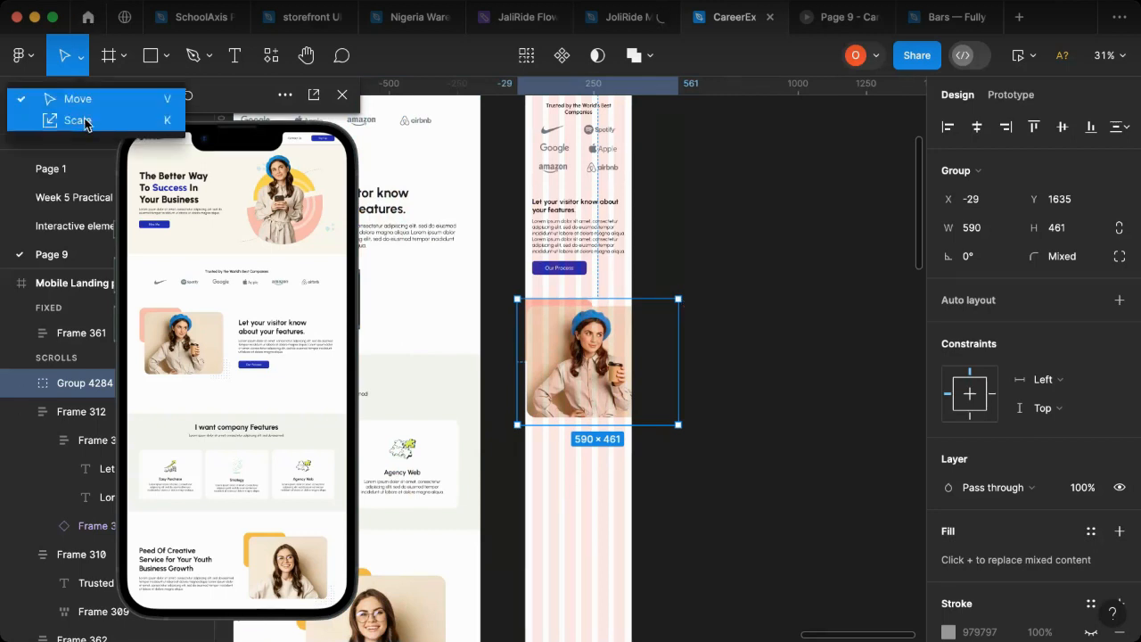
click(87, 121)
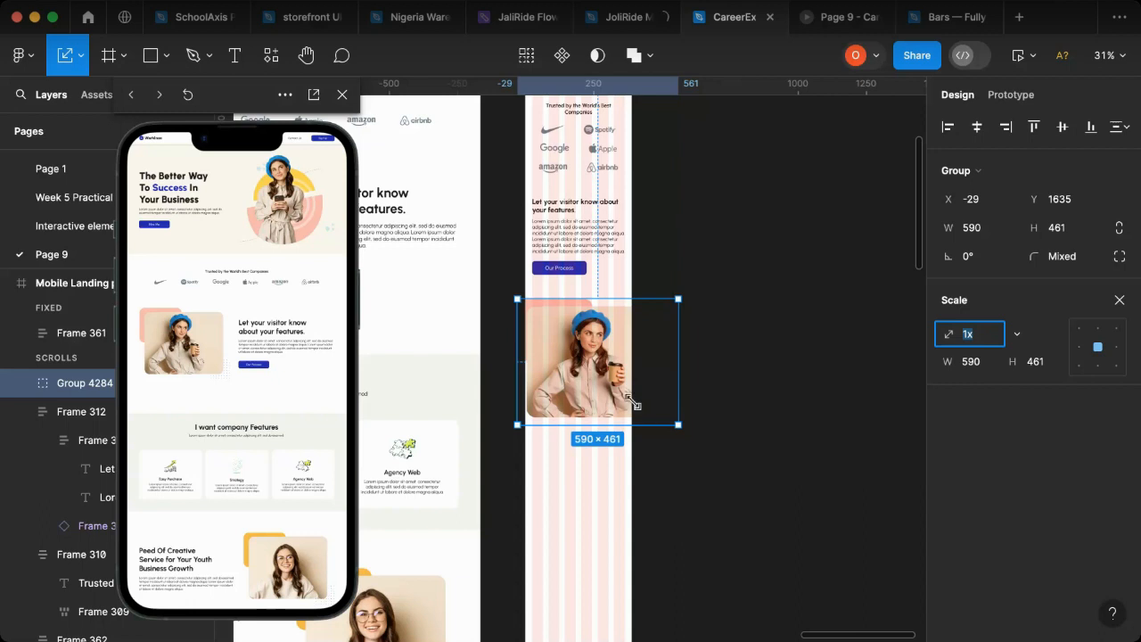
key(super+Up)
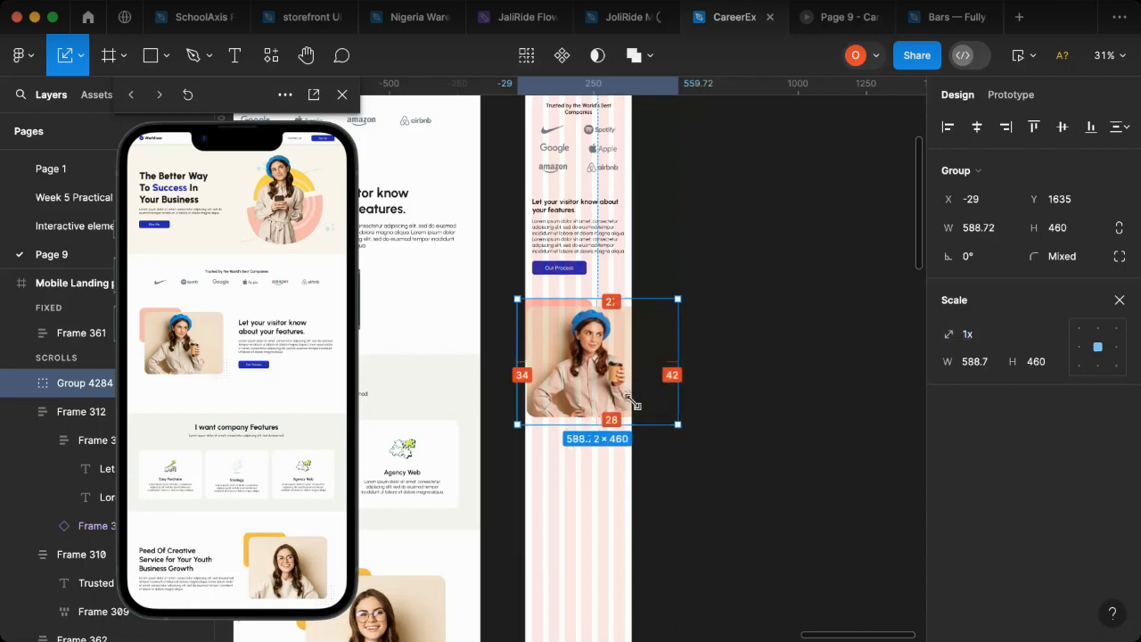
drag(632, 403, 594, 375)
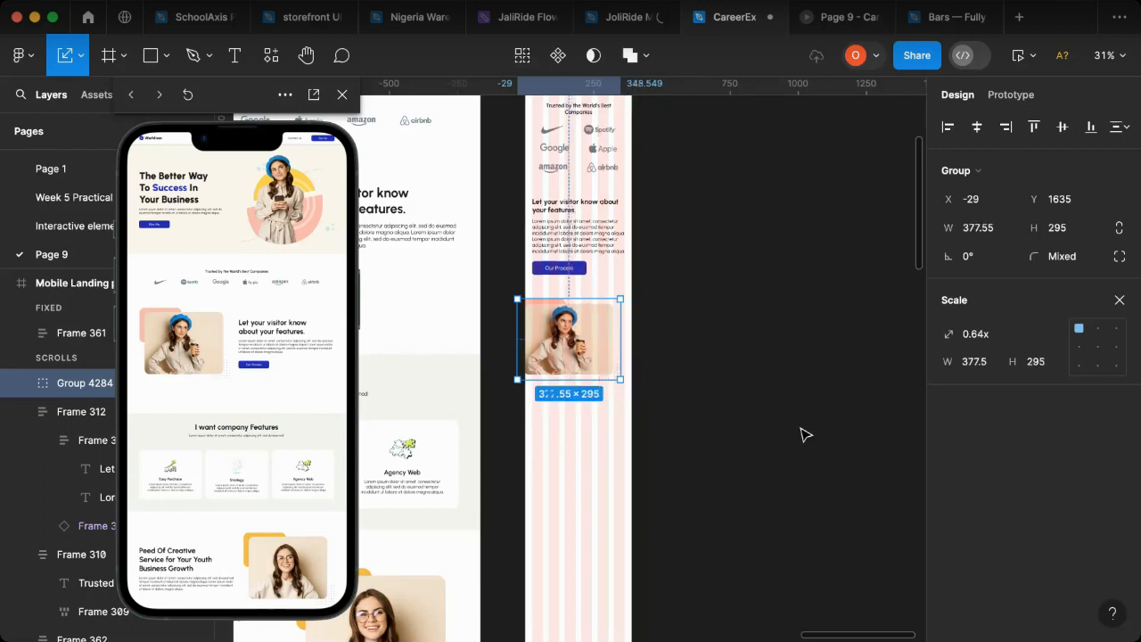
Step: Scale the mobile features image group down to about 334 × 261 and centre it horizontally in the mobile page
click(976, 131)
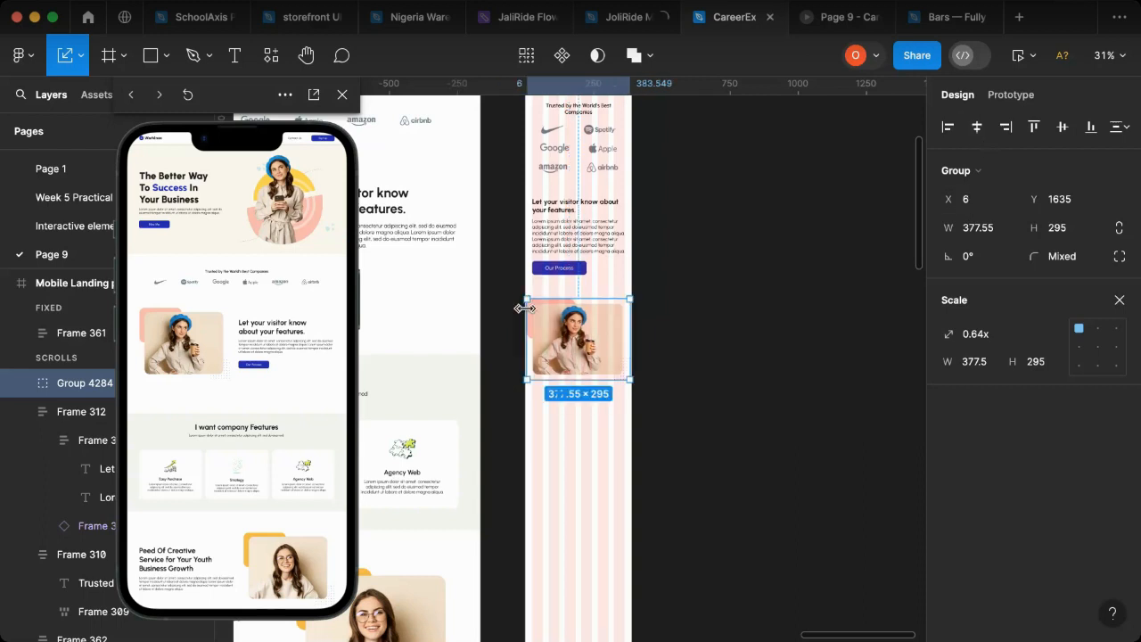
drag(631, 381, 616, 373)
click(976, 127)
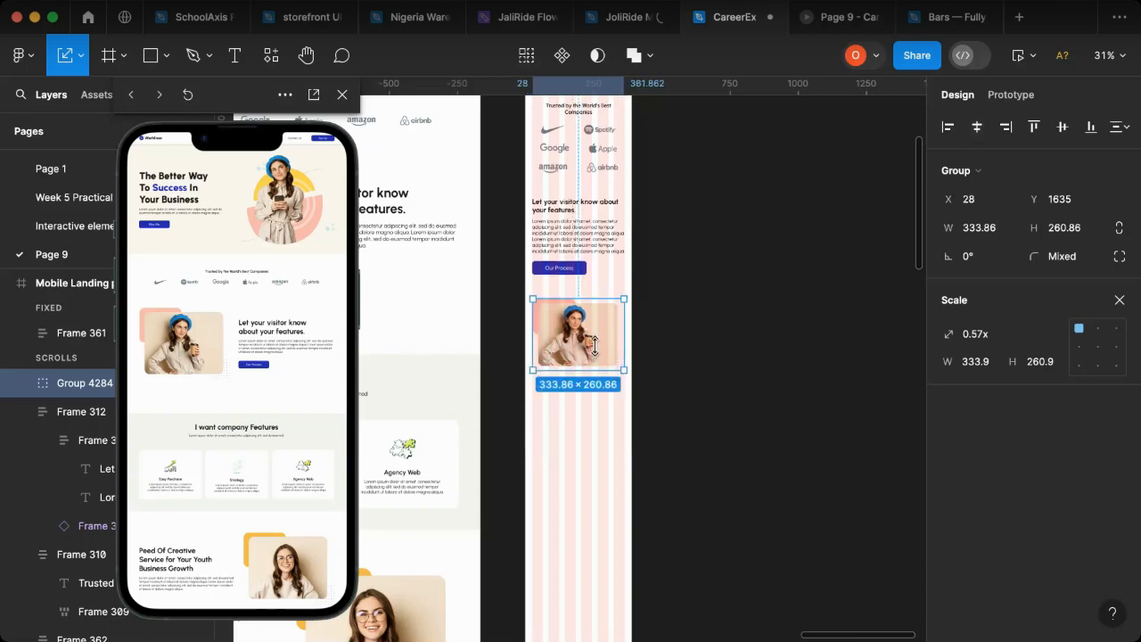
Step: Nudge the mobile features image group up to Y 1612 and return to the Move tool
key(shift+Up)
key(shift+Up)
key(Up)
key(Up)
key(Up)
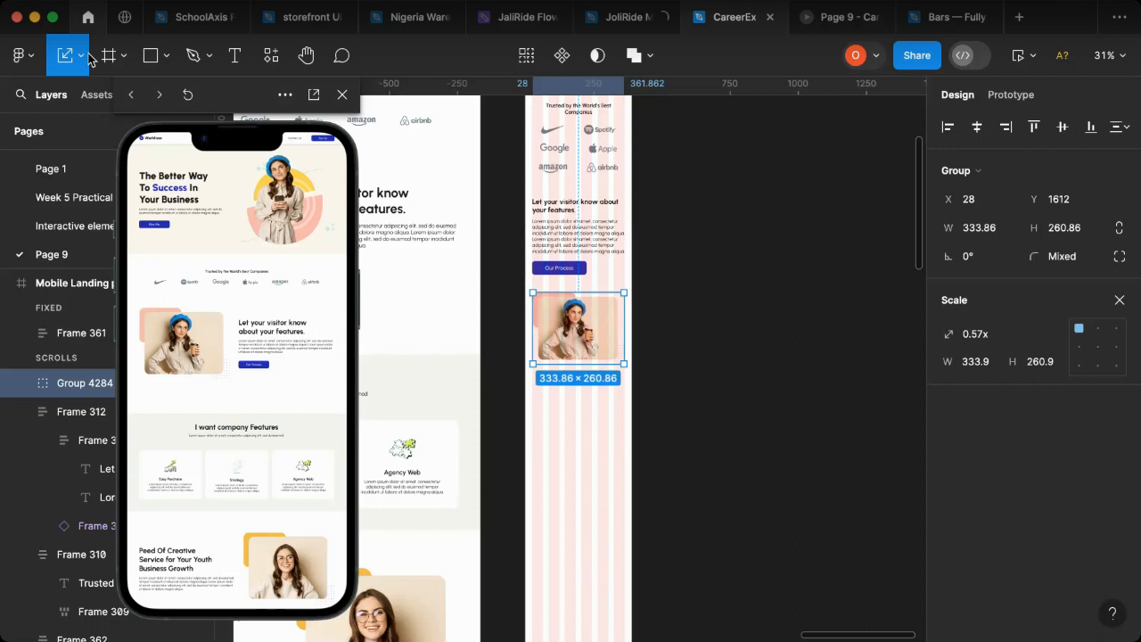
click(85, 58)
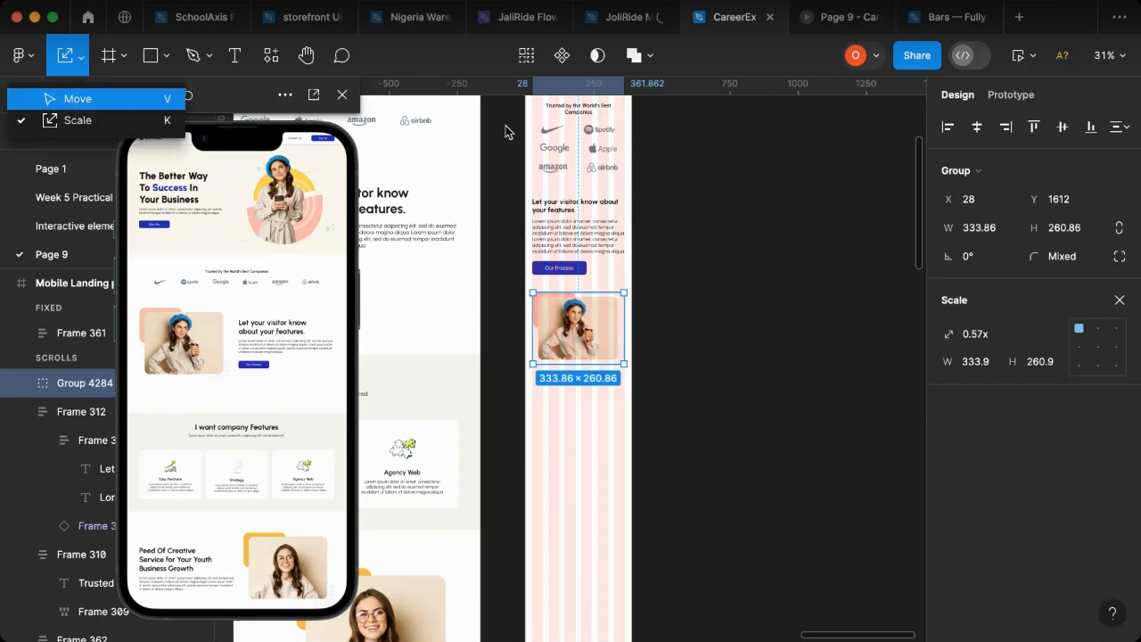
key(v)
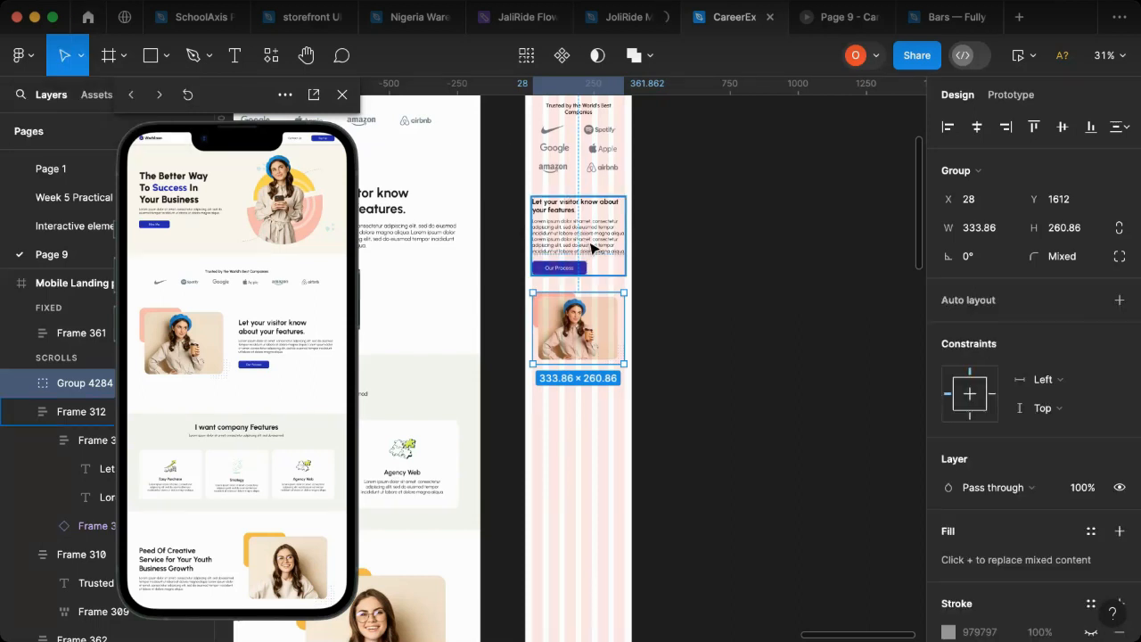
Step: Combine the mobile features text frame and the image group into one vertical auto layout frame and check it in the preview
shift+click(592, 248)
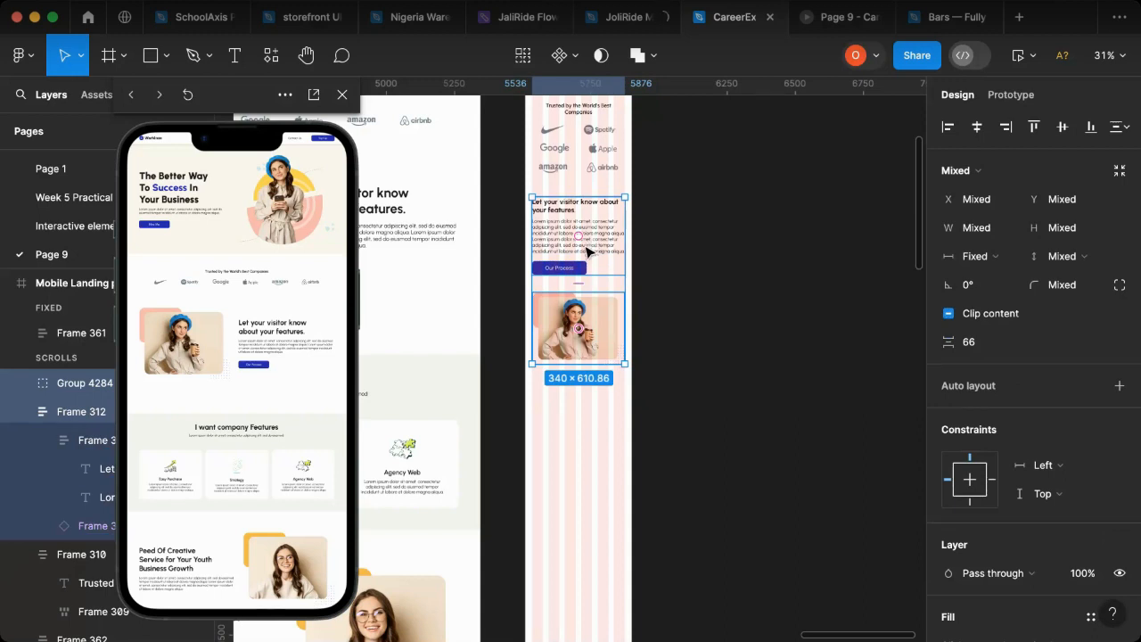
key(shift+a)
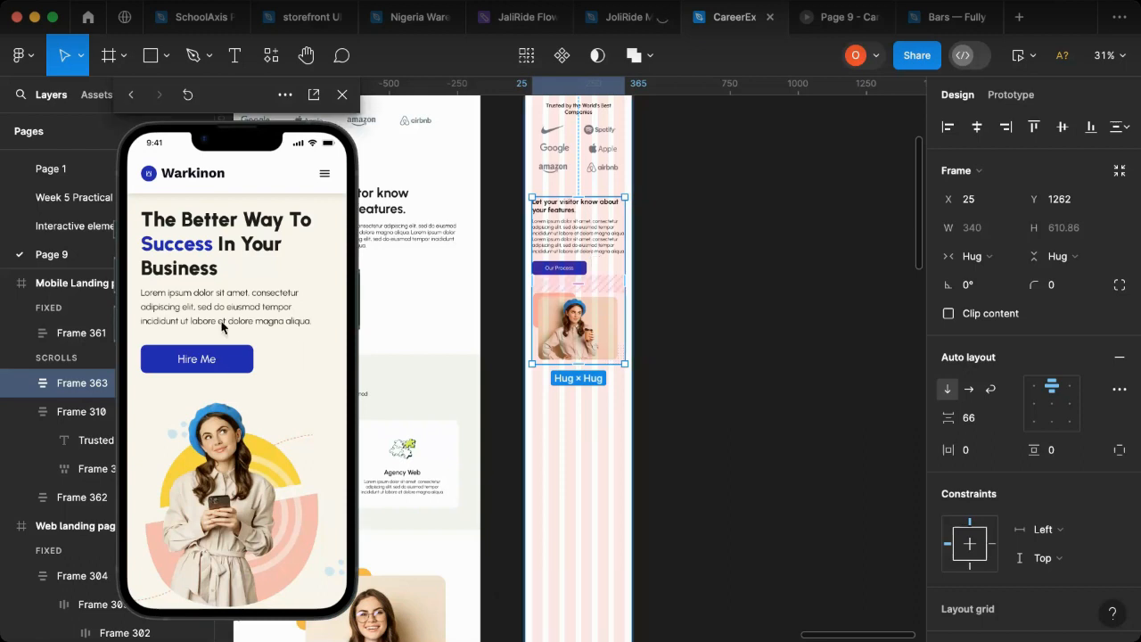
scroll(223, 361, down, 5)
scroll(223, 361, down, 6)
scroll(223, 362, up, 3)
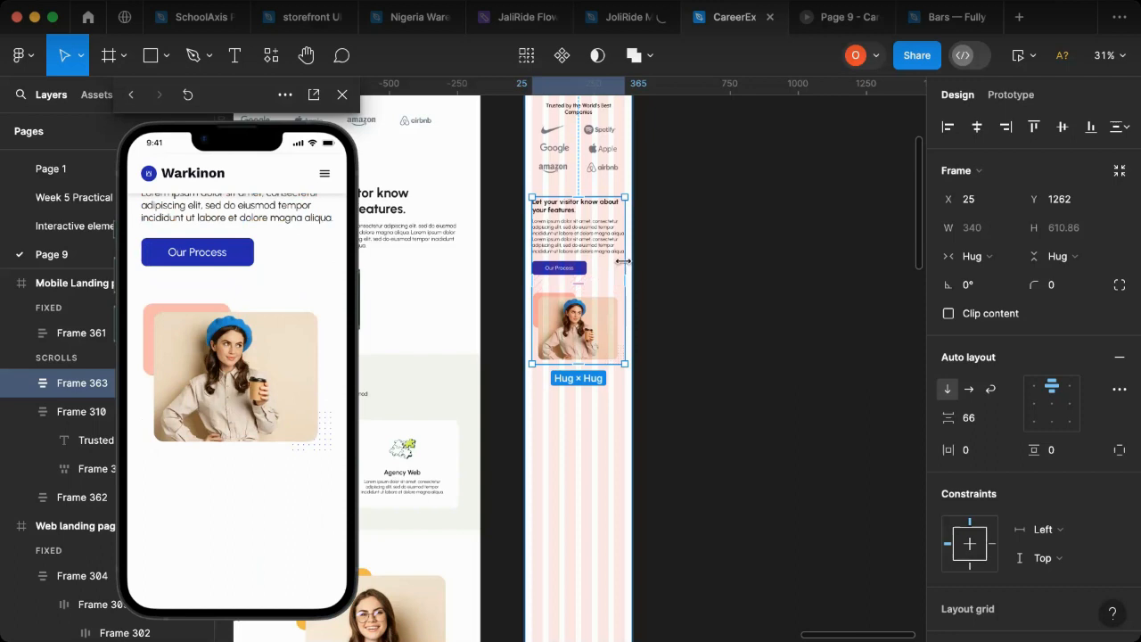
Step: Widen the combined features frame to the full page width of 388 at X 0 and set its vertical padding to 20
drag(632, 262, 637, 263)
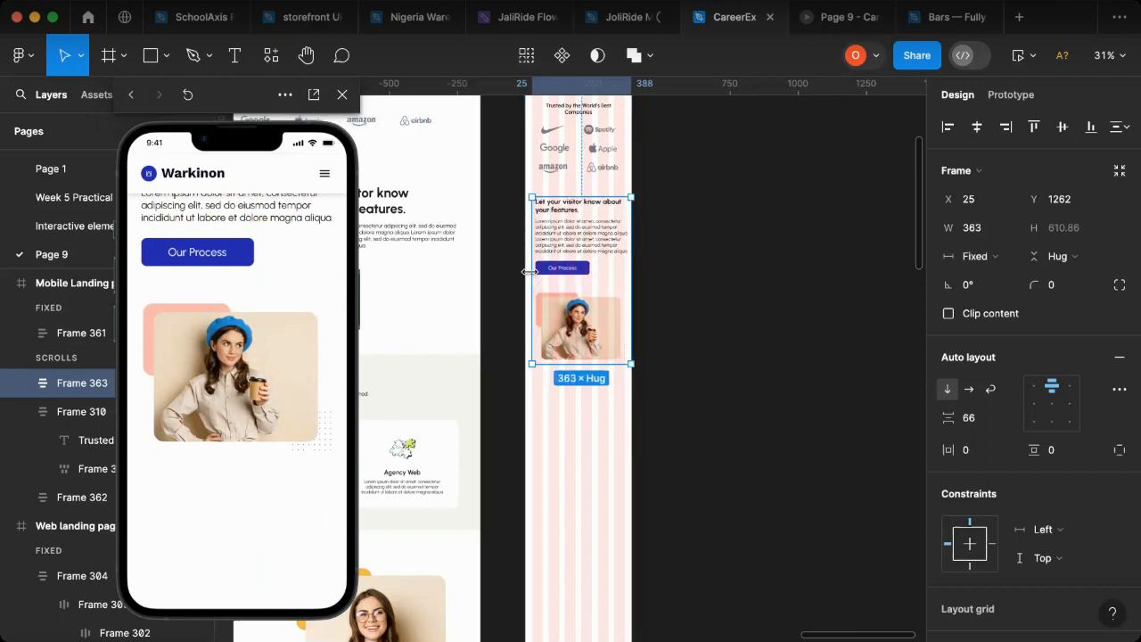
drag(523, 271, 520, 271)
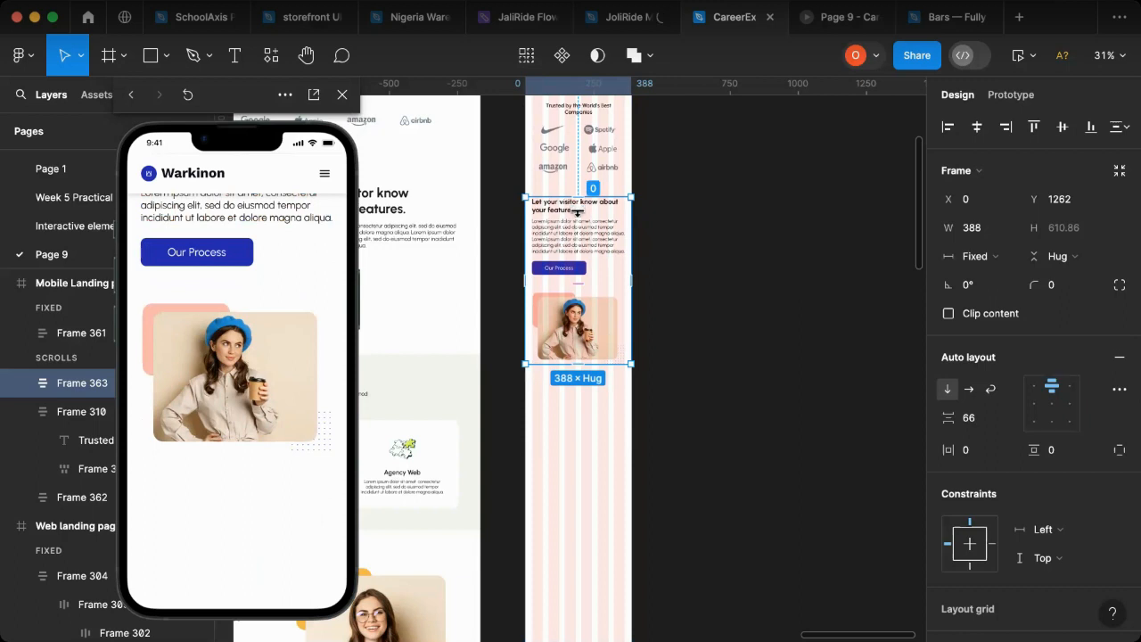
drag(577, 206, 577, 211)
click(1086, 455)
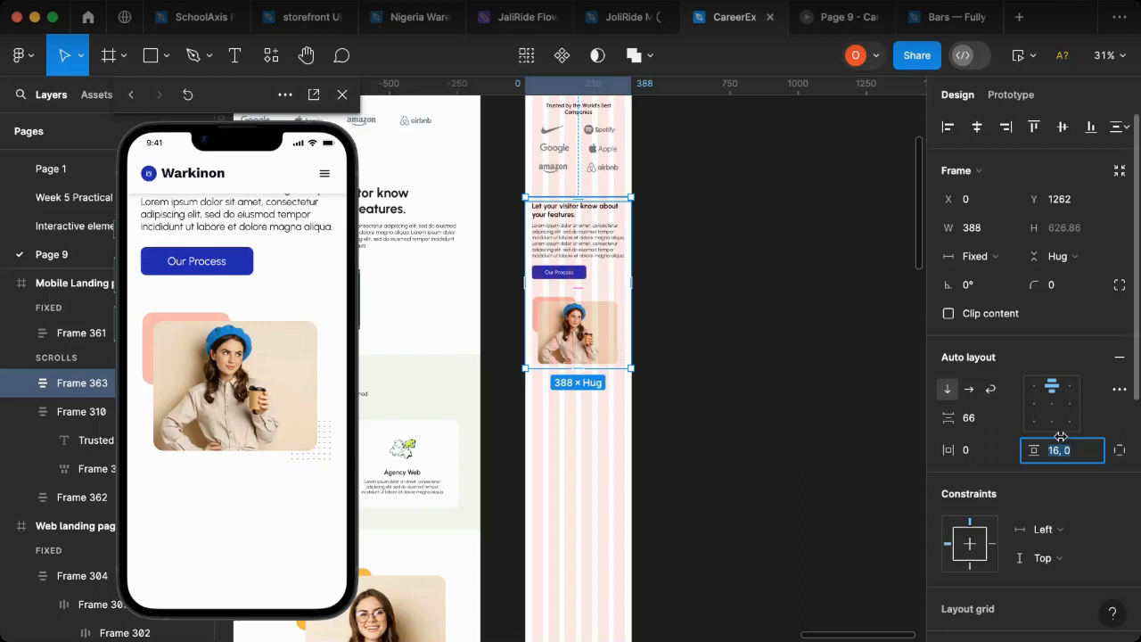
text(20)
key(Return)
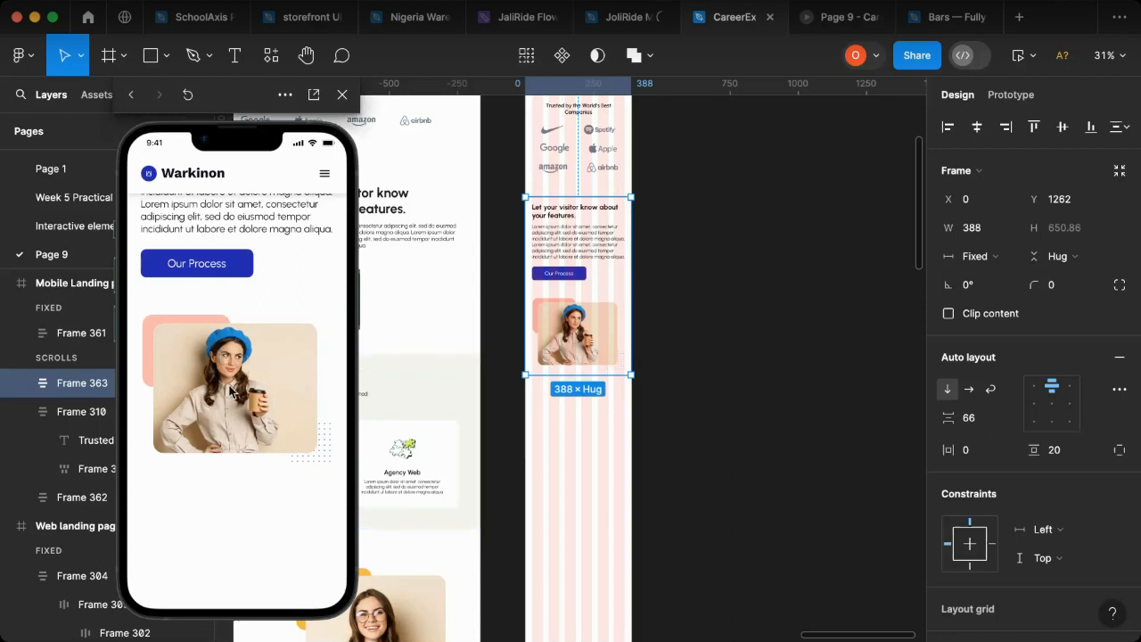
Step: Reorder the features frame so that the image group comes above the text and "Our Process" button
scroll(223, 339, up, 3)
scroll(201, 352, up, 1)
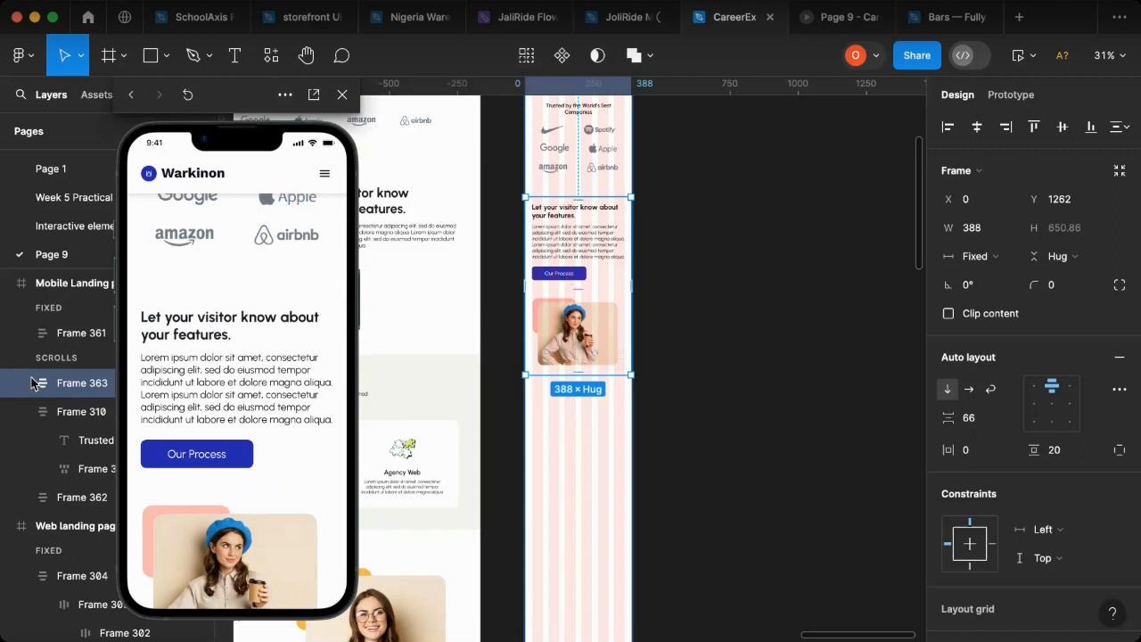
drag(547, 115, 863, 116)
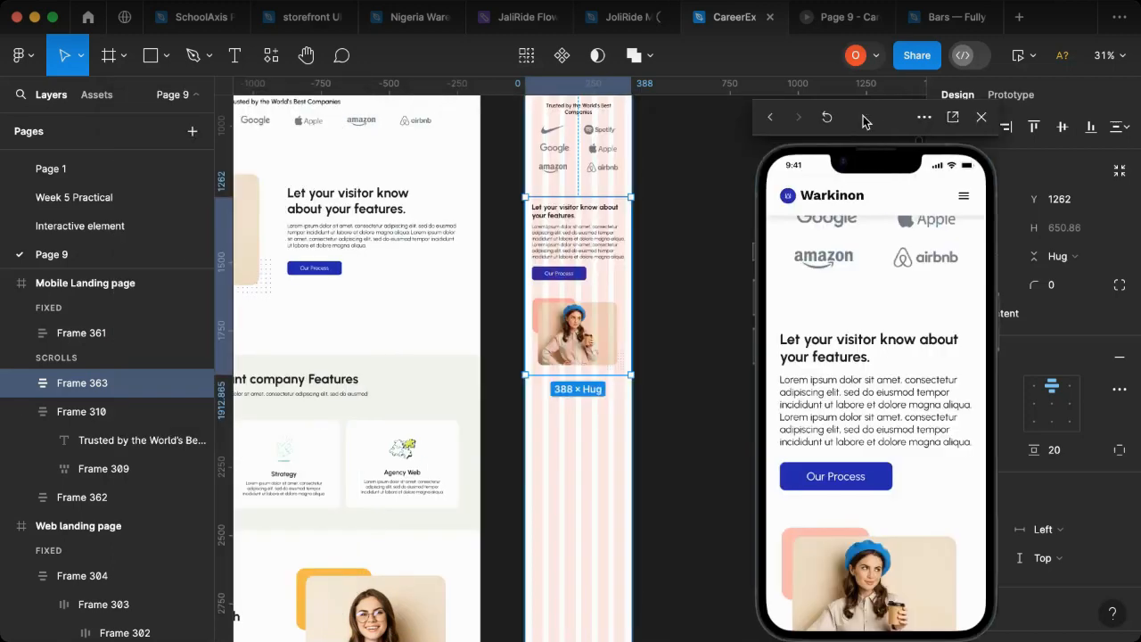
click(22, 385)
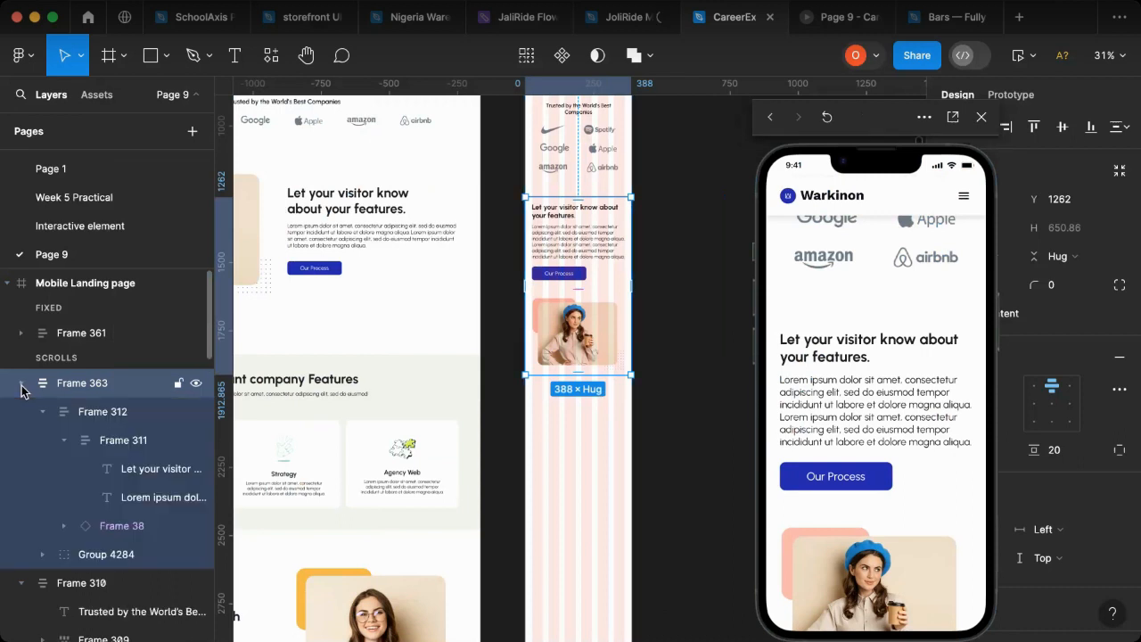
click(63, 441)
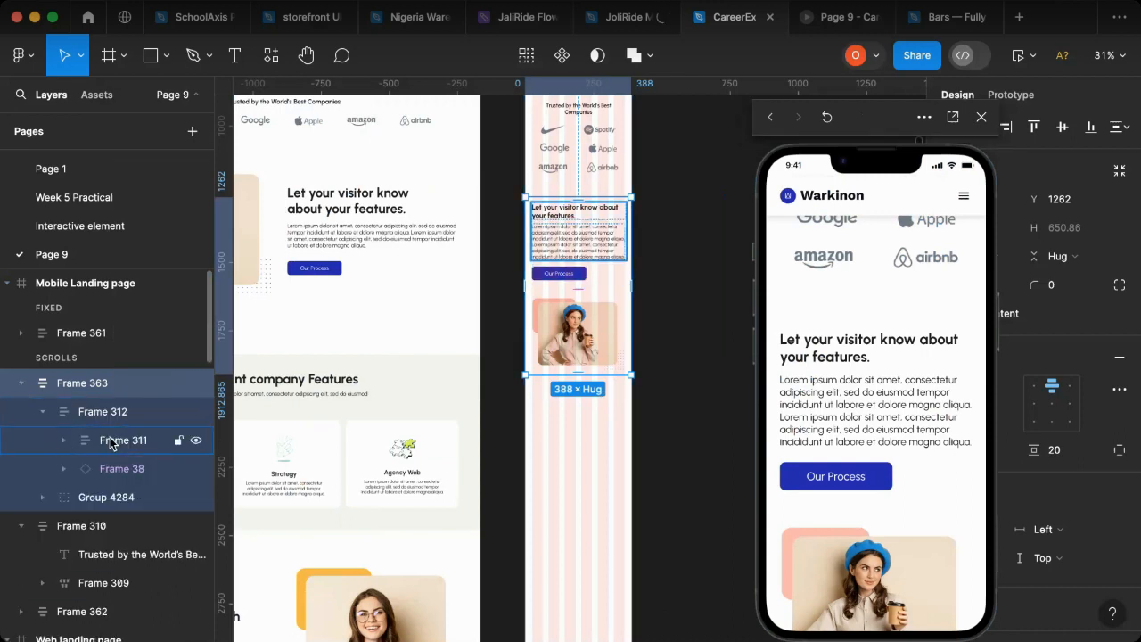
click(116, 442)
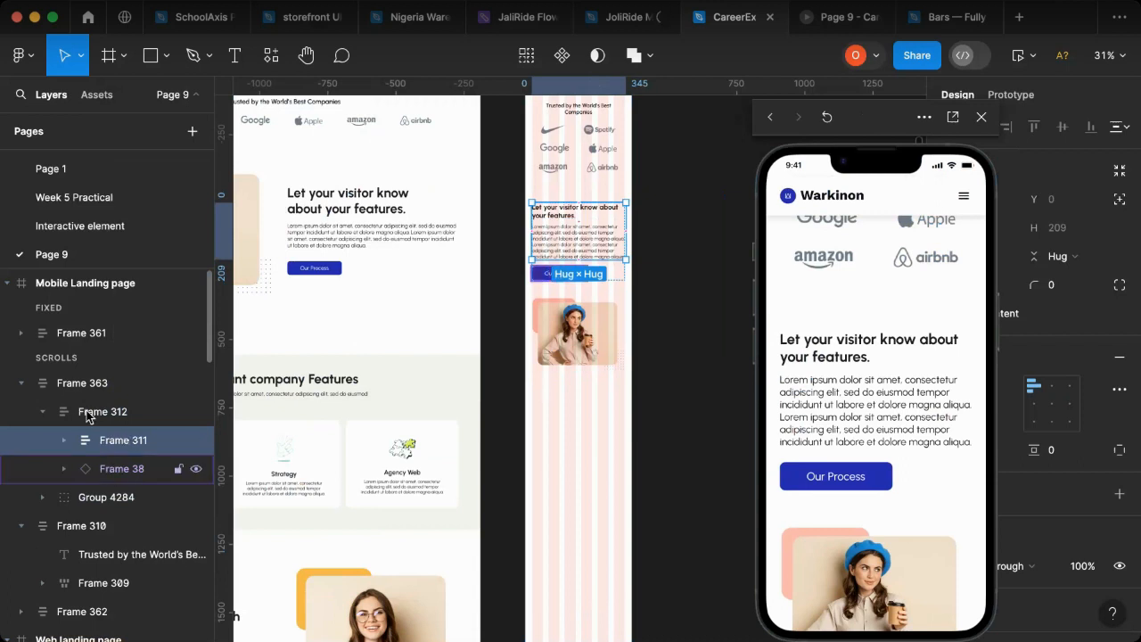
click(91, 411)
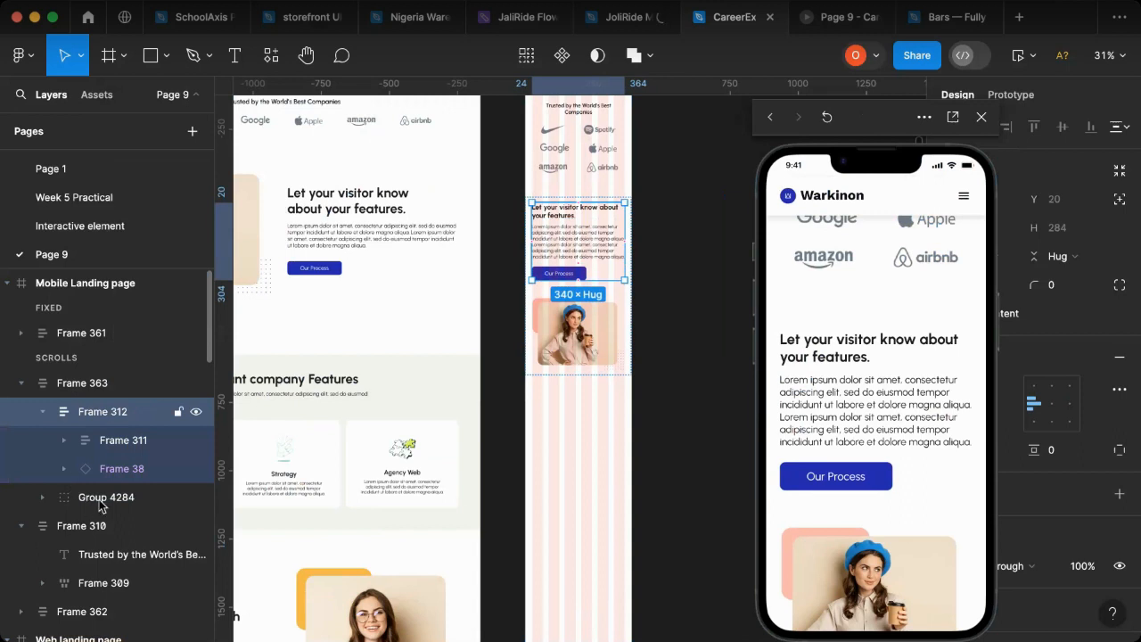
drag(101, 505, 106, 398)
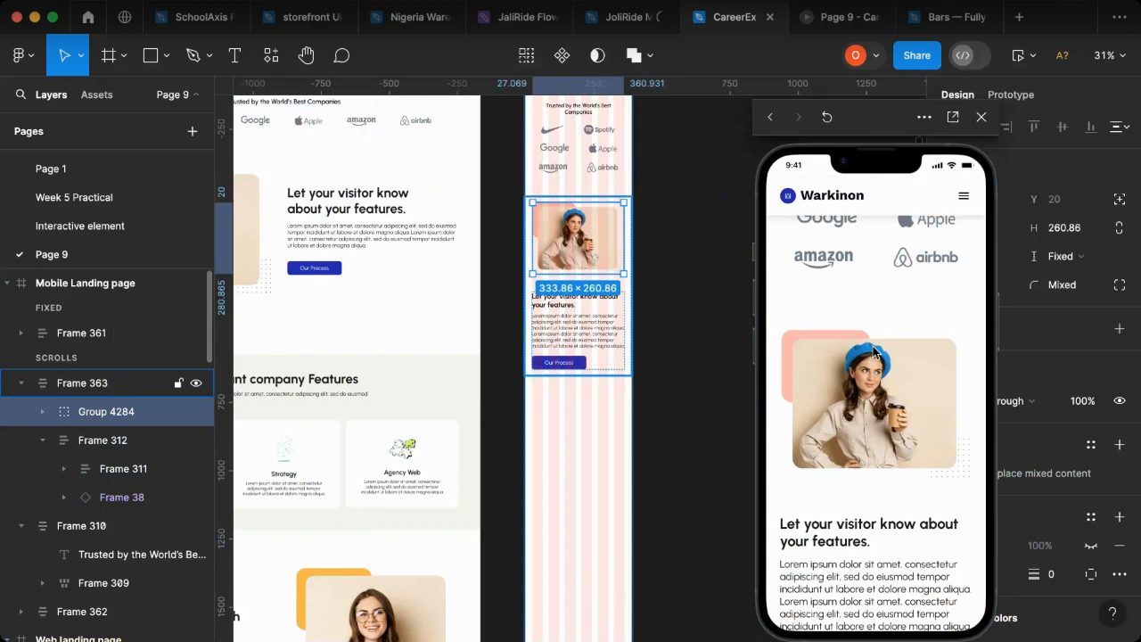
key(Escape)
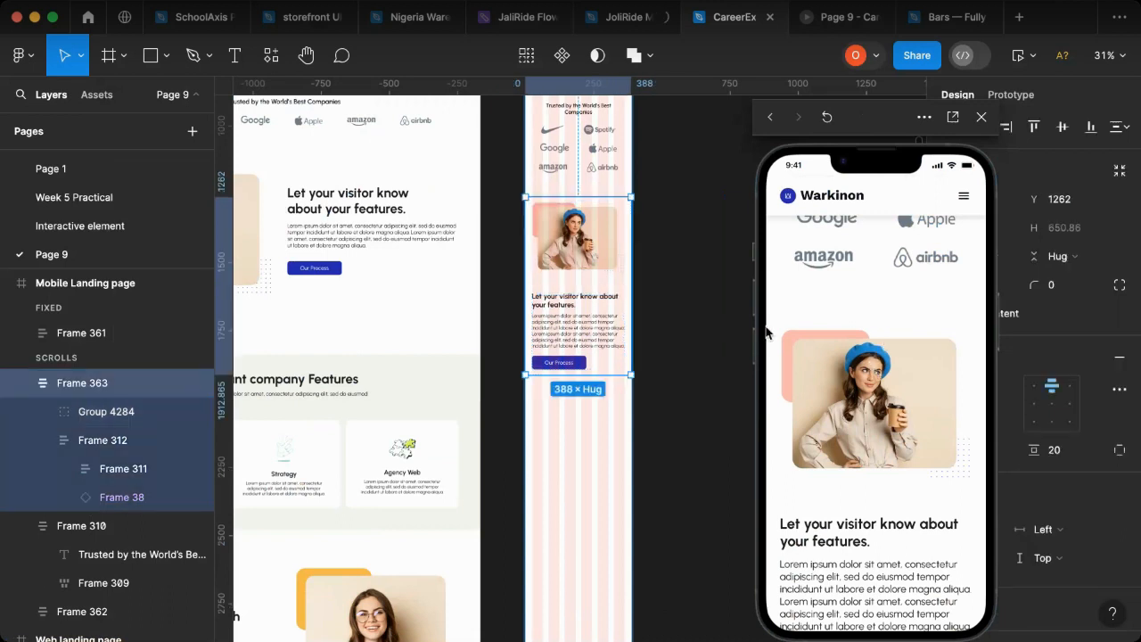
Step: Review the trusted companies and features sections in the mobile preview, checking their order and spacing
scroll(824, 357, down, 3)
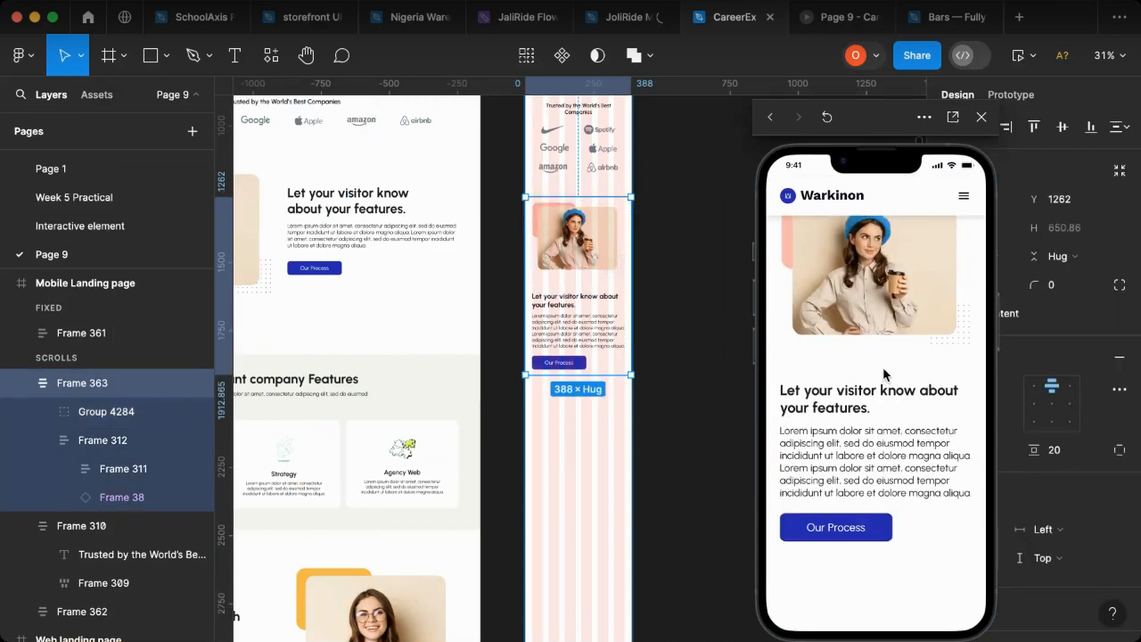
scroll(878, 419, up, 1)
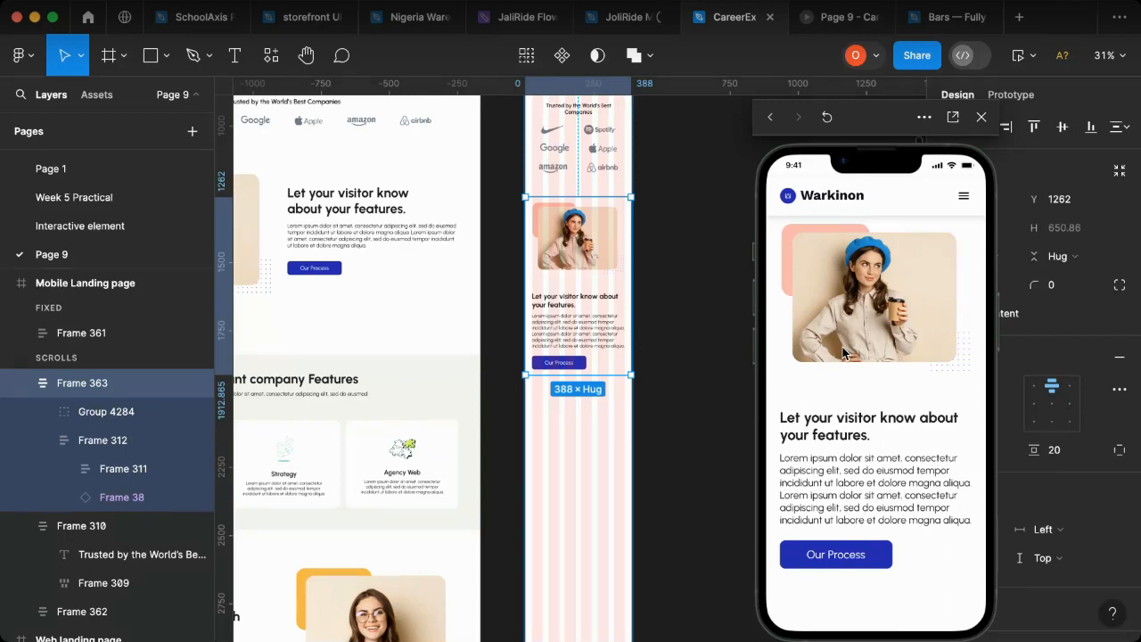
scroll(875, 356, up, 3)
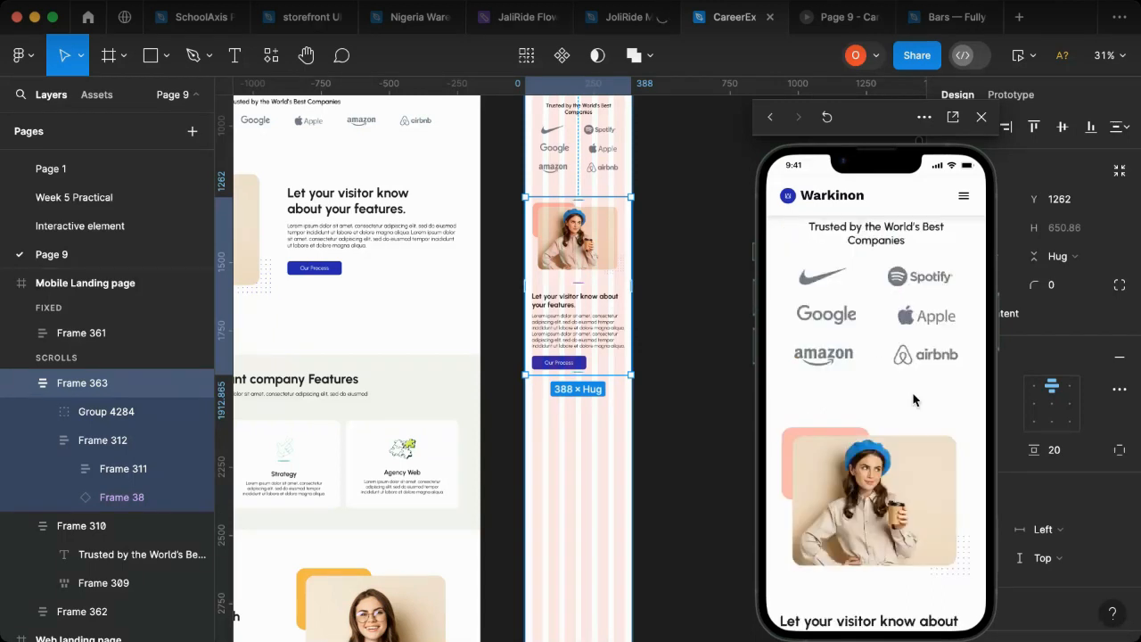
scroll(912, 395, up, 2)
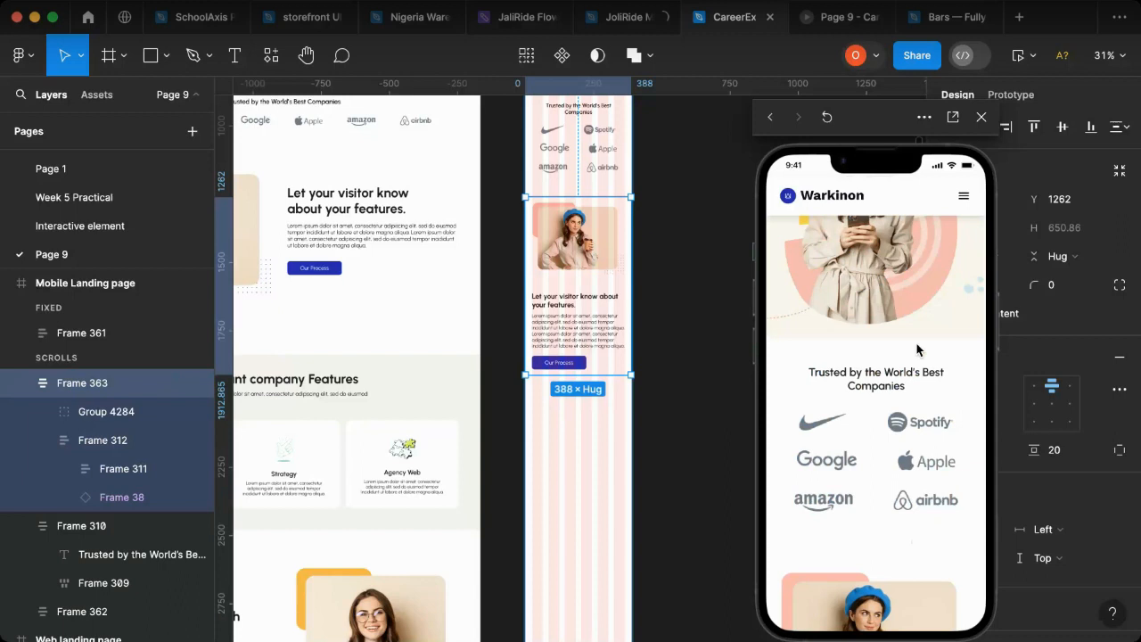
scroll(917, 350, up, 5)
scroll(868, 428, down, 6)
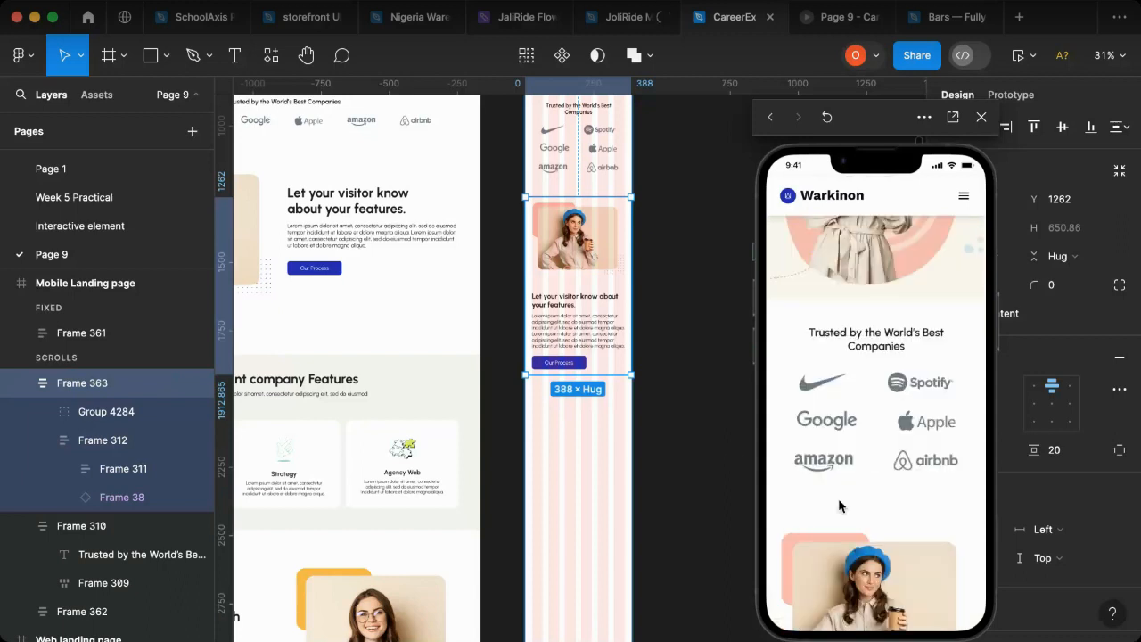
scroll(856, 477, down, 3)
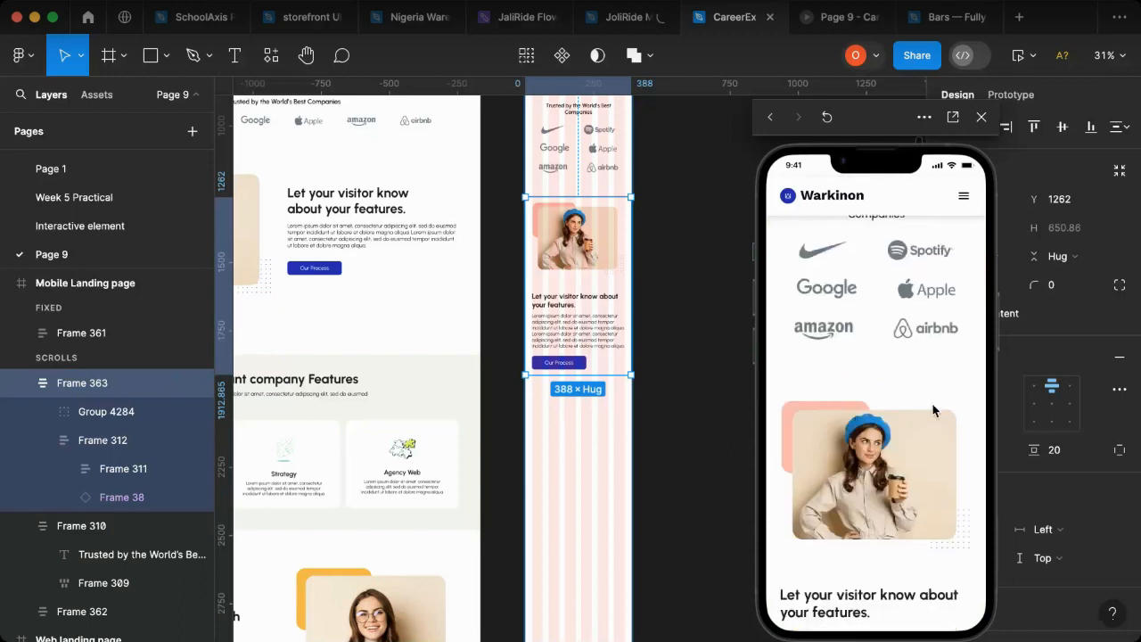
scroll(858, 504, down, 6)
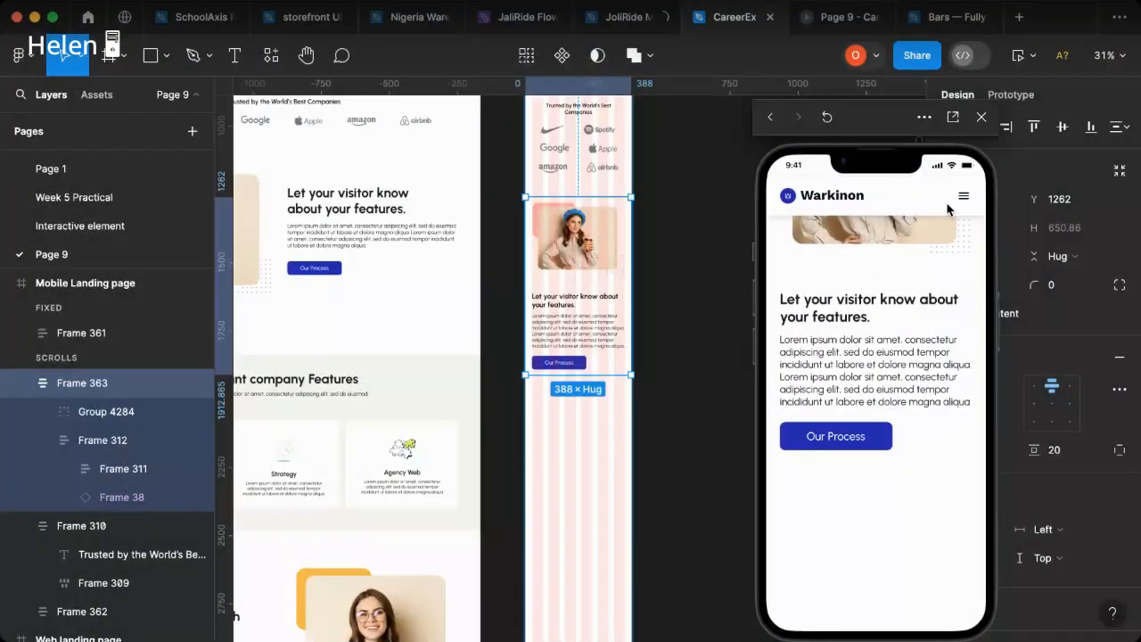
Step: Copy the web page's "I want company Features" section to the empty canvas beside the mobile page, at X 6015, Y 464
drag(812, 116, 130, 82)
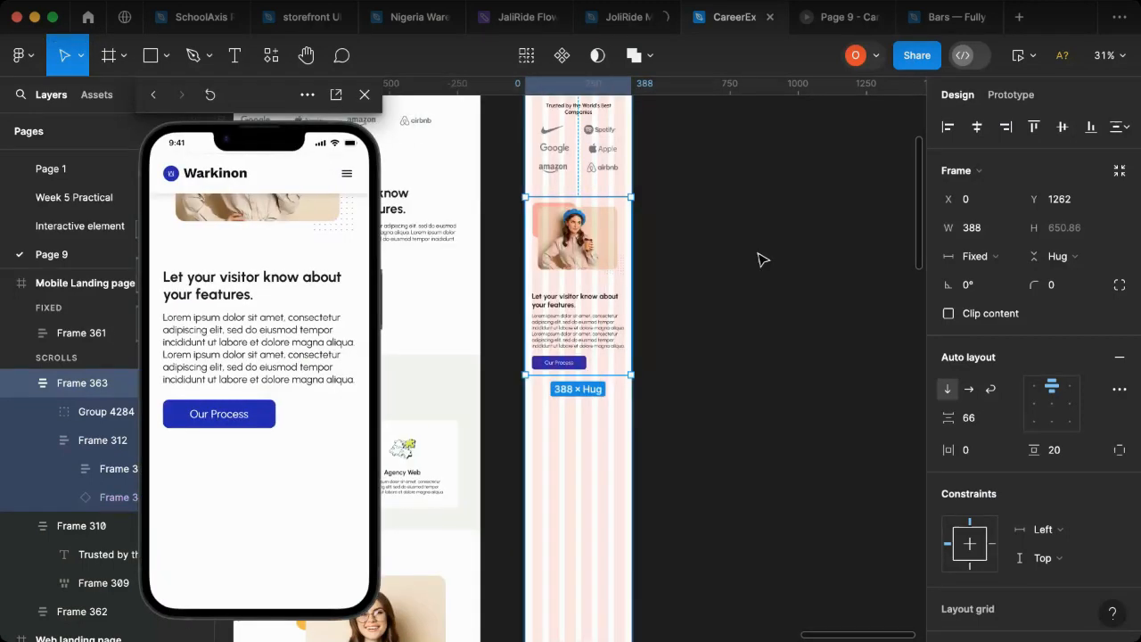
scroll(553, 315, left, 2)
scroll(553, 316, left, 2)
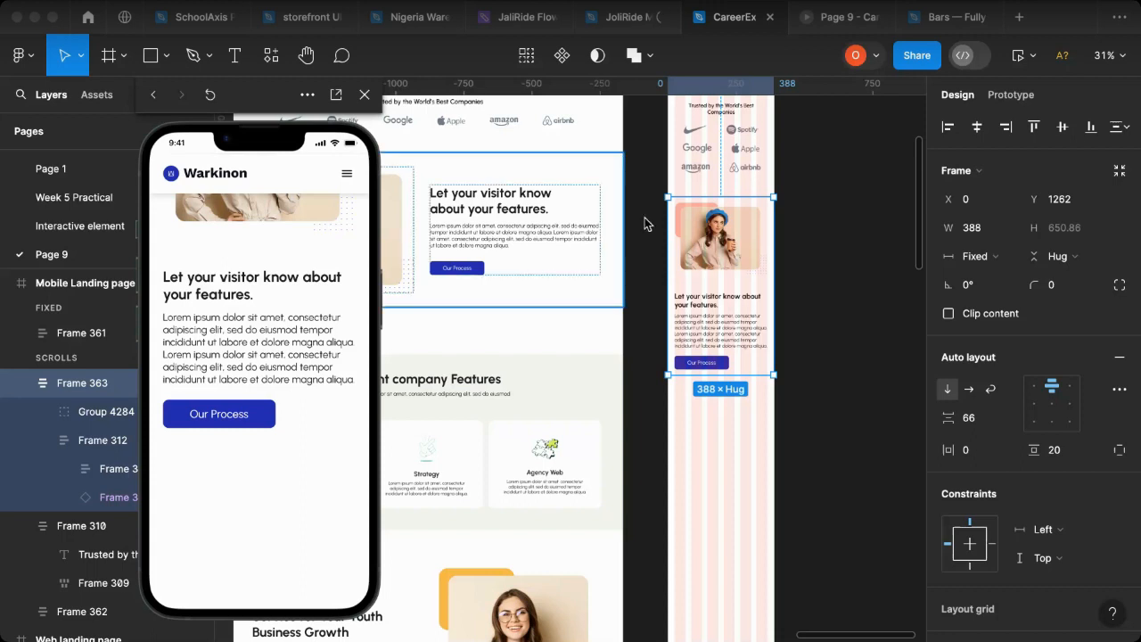
scroll(561, 331, left, 2)
scroll(555, 335, left, 5)
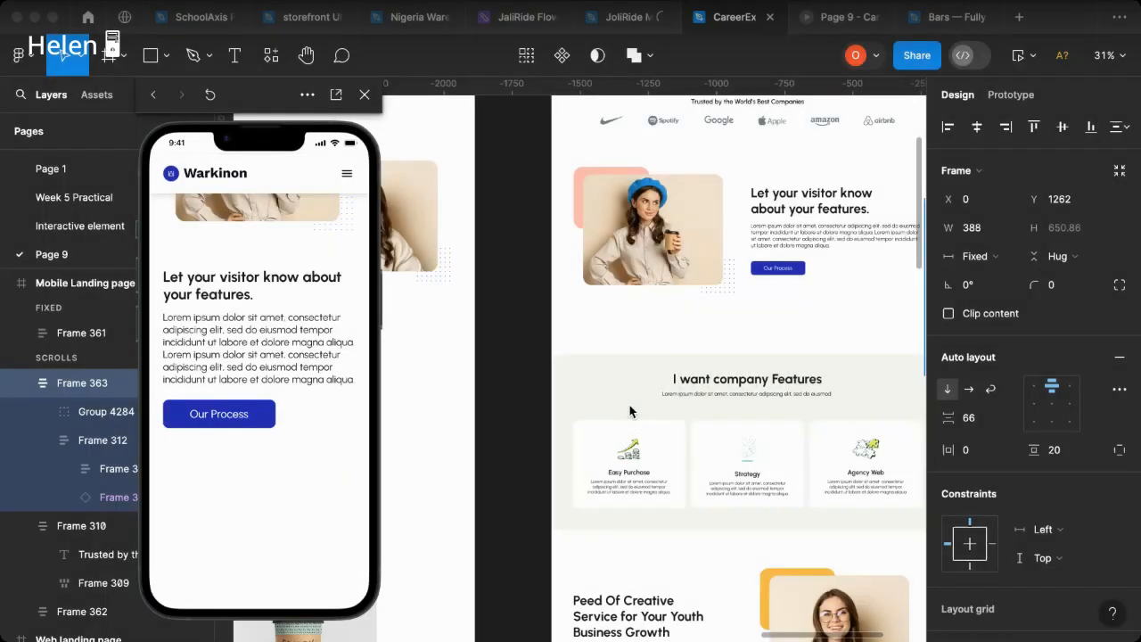
scroll(630, 411, right, 2)
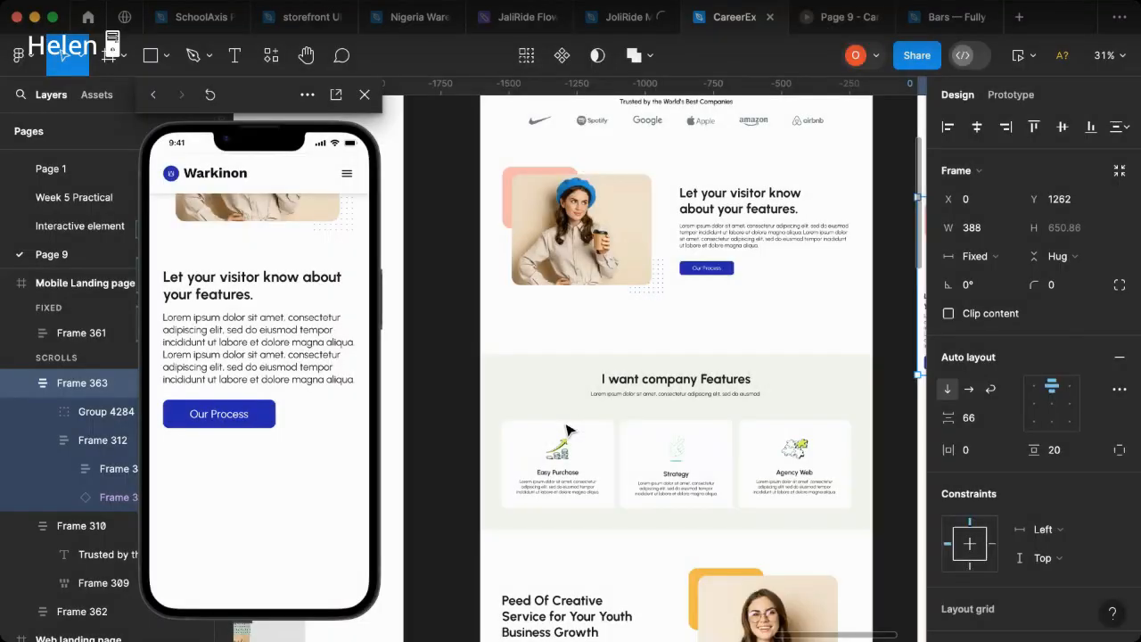
click(515, 421)
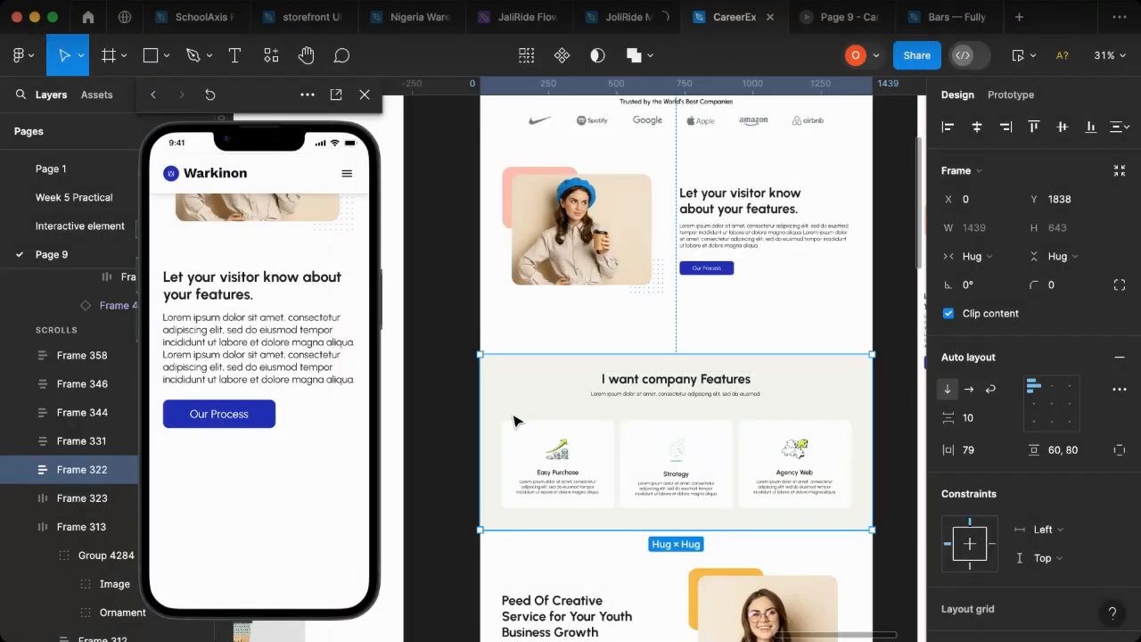
scroll(515, 421, right, 3)
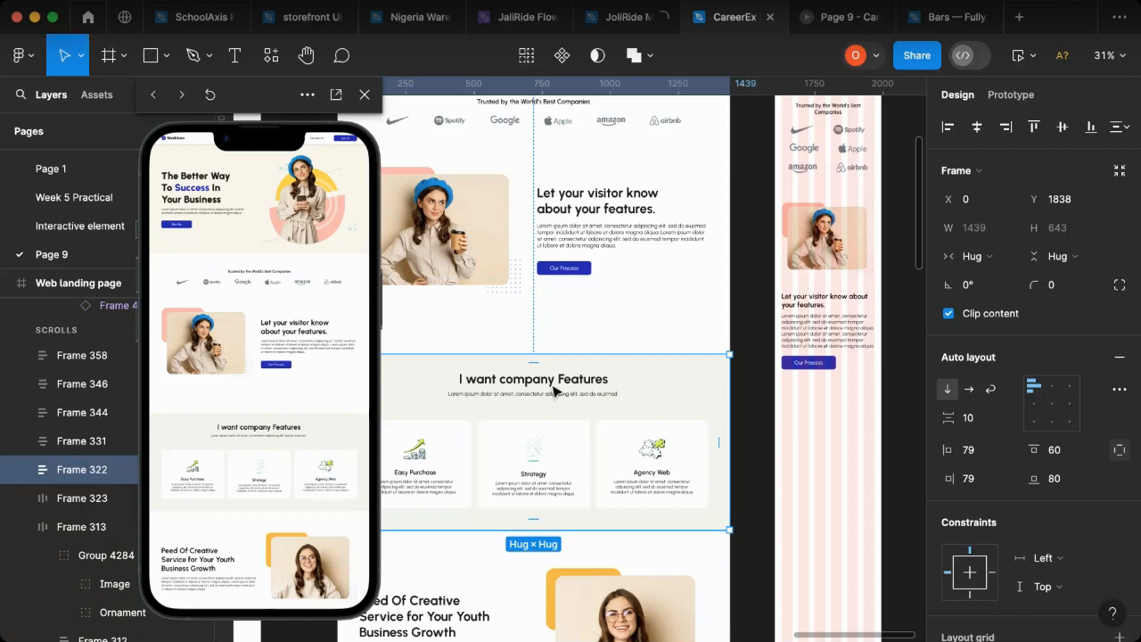
alt+drag(480, 445, 733, 446)
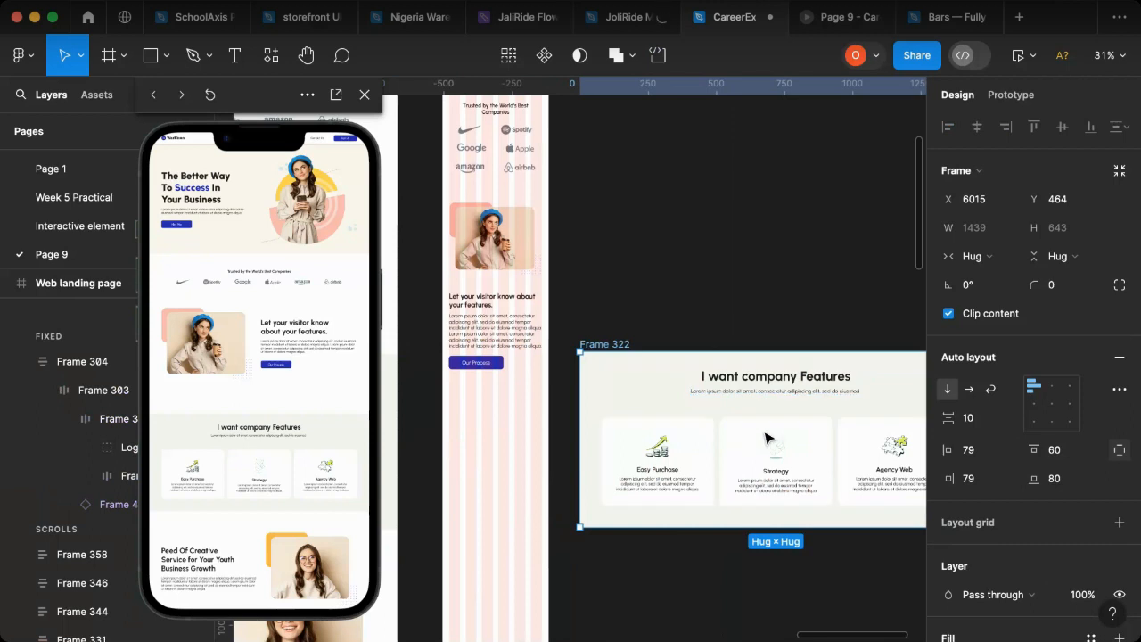
Step: Stack the three feature cards of the copied company features section vertically
click(767, 439)
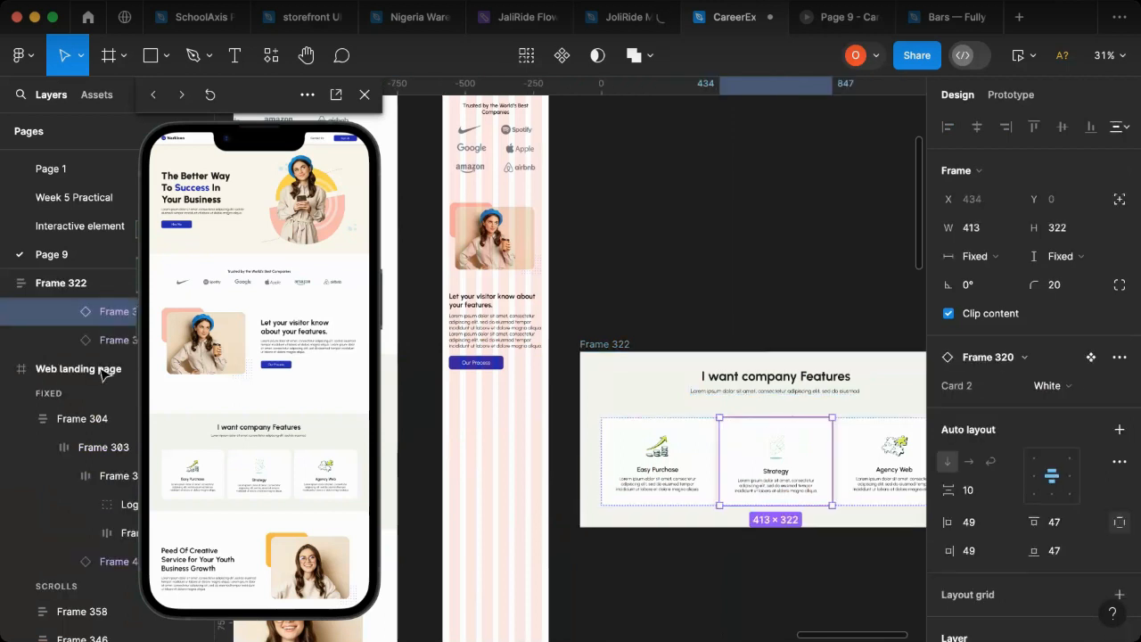
click(681, 445)
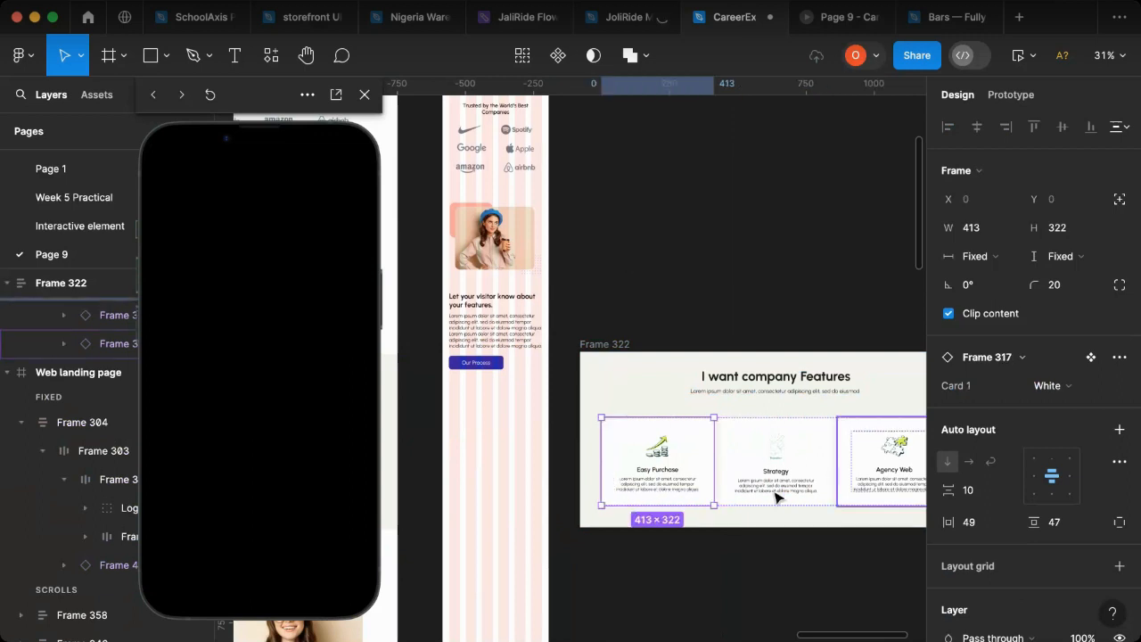
key(Escape)
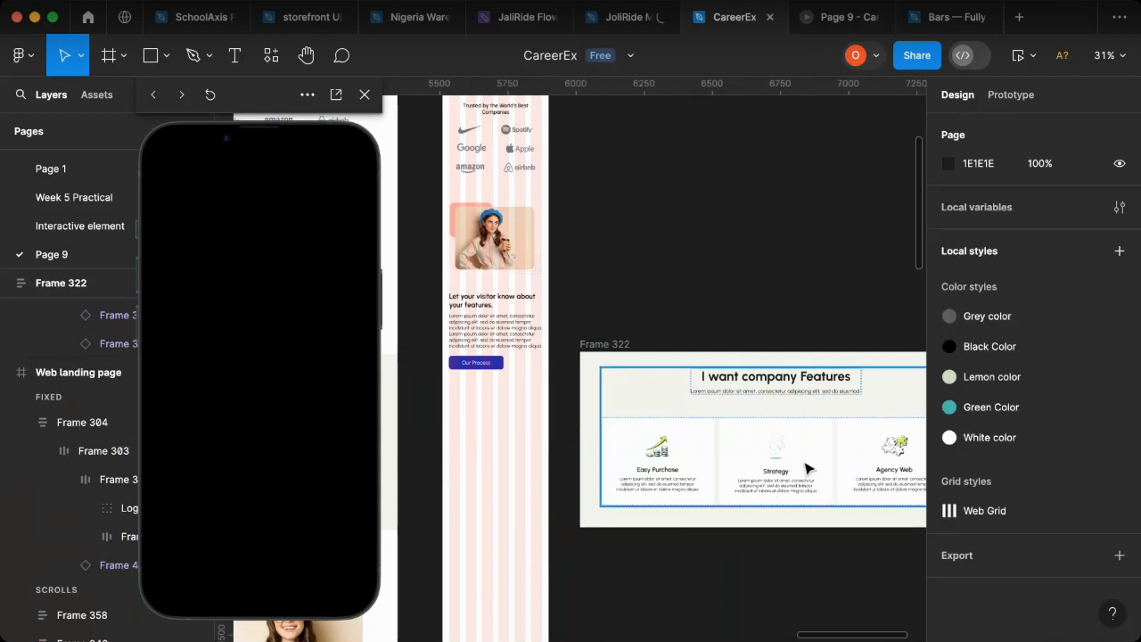
click(805, 469)
click(806, 469)
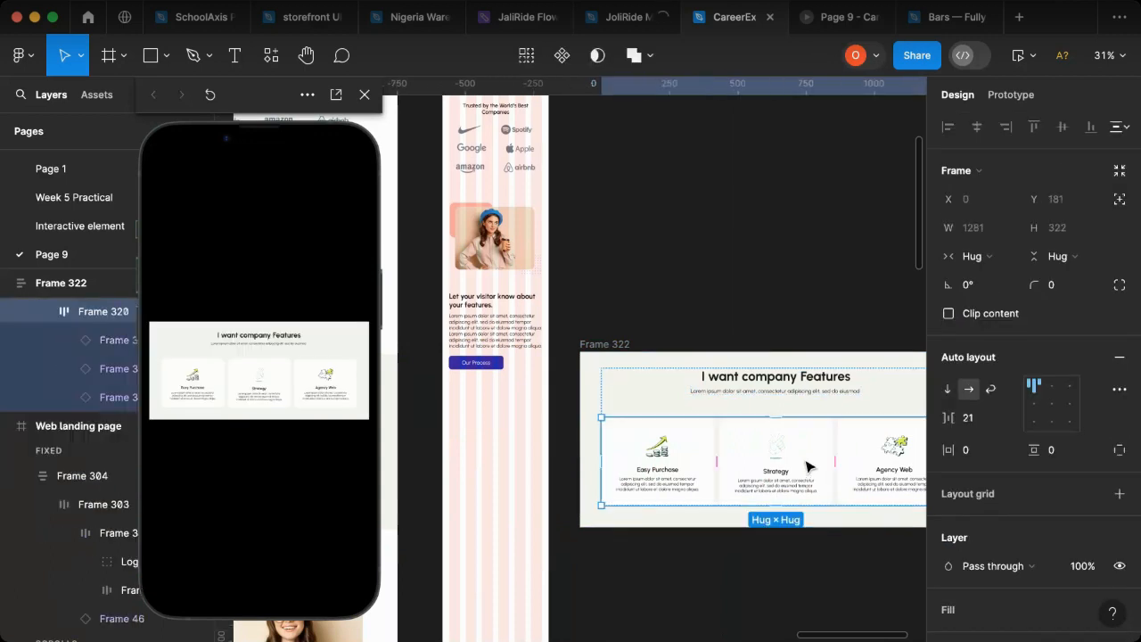
click(950, 393)
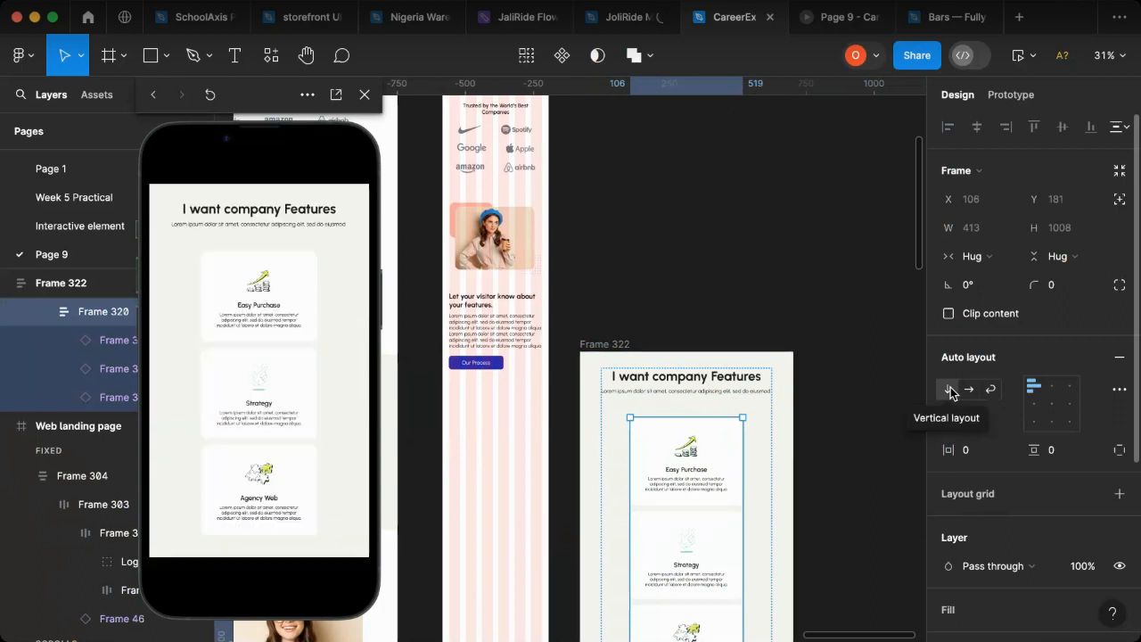
Step: Set the subtitle under "I want company Features" to font size 16 and centre its text
click(754, 397)
click(755, 396)
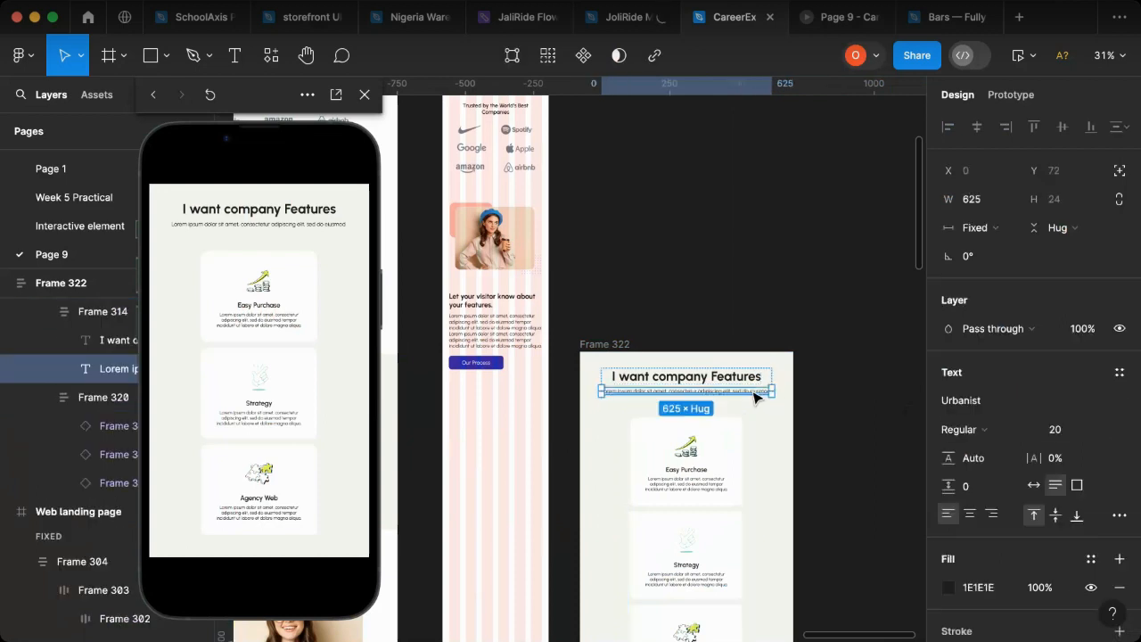
click(1069, 434)
text(16)
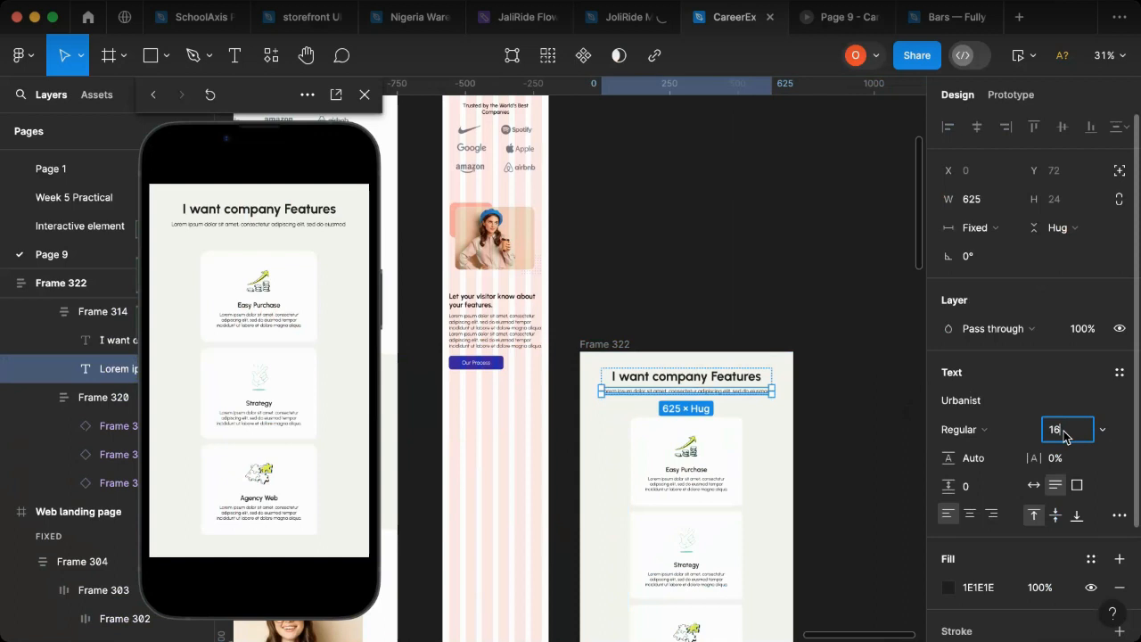
key(Return)
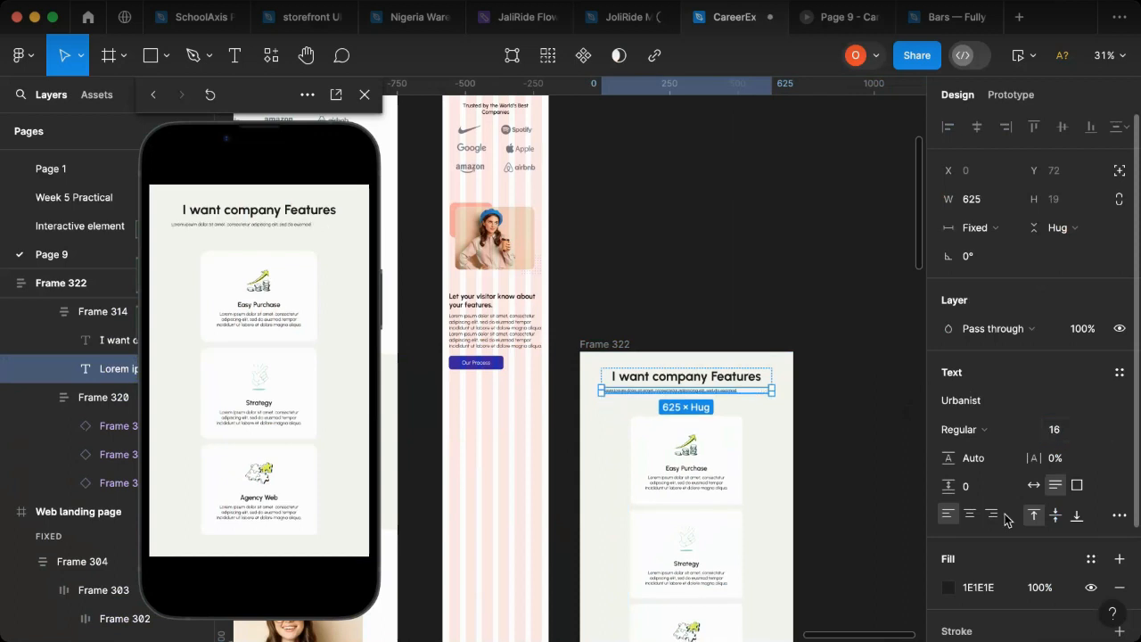
click(971, 515)
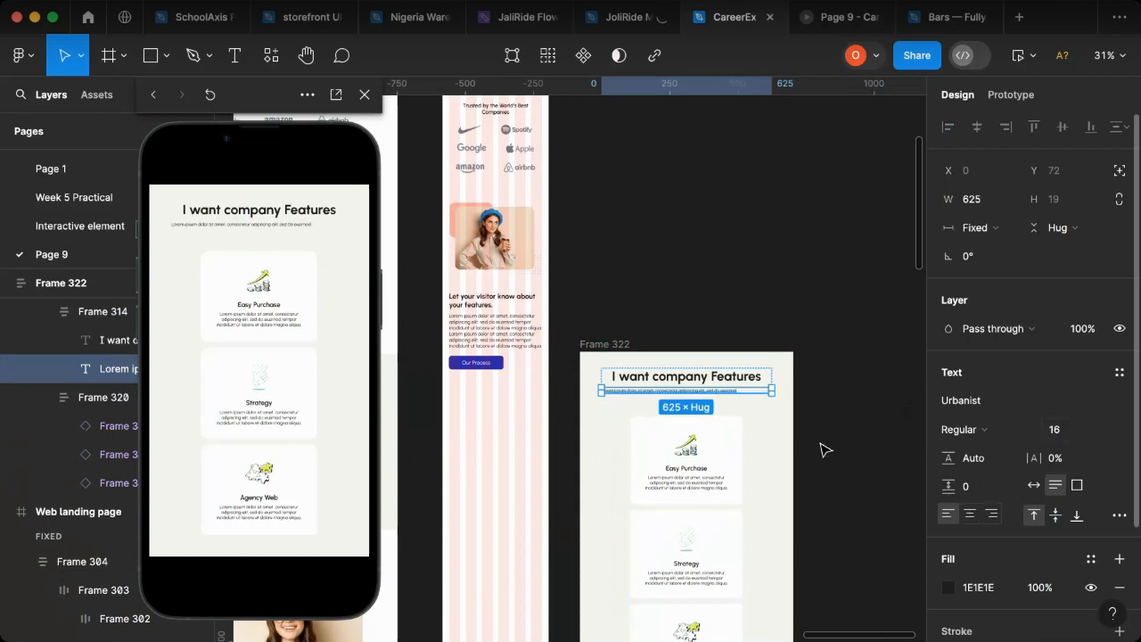
Step: Set the "I want company Features" heading to font size 26
click(740, 382)
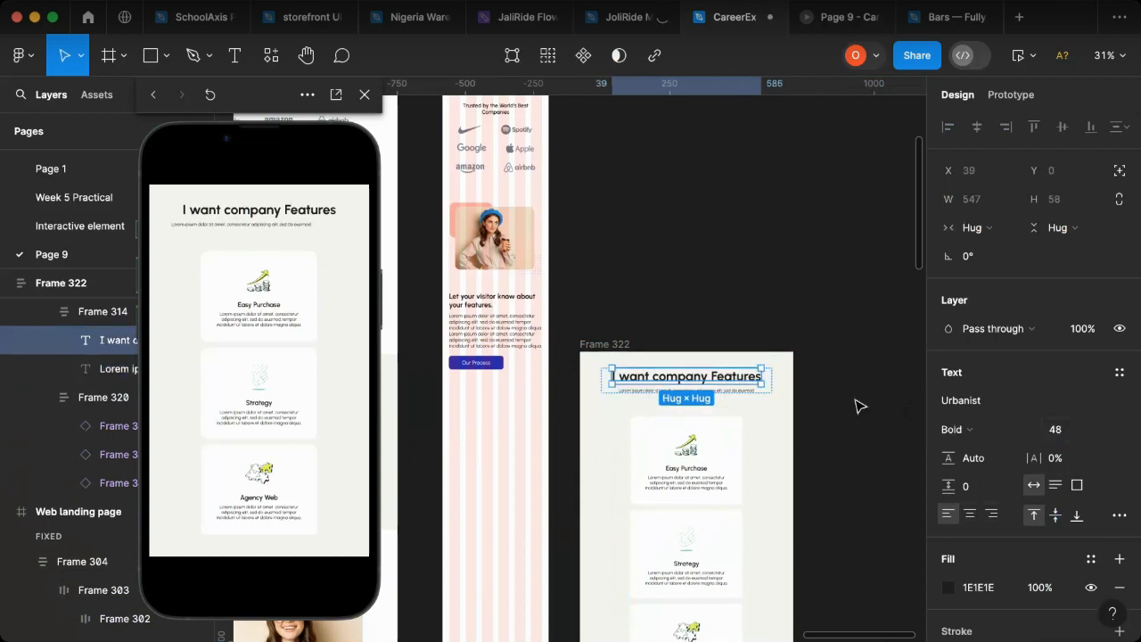
click(1062, 435)
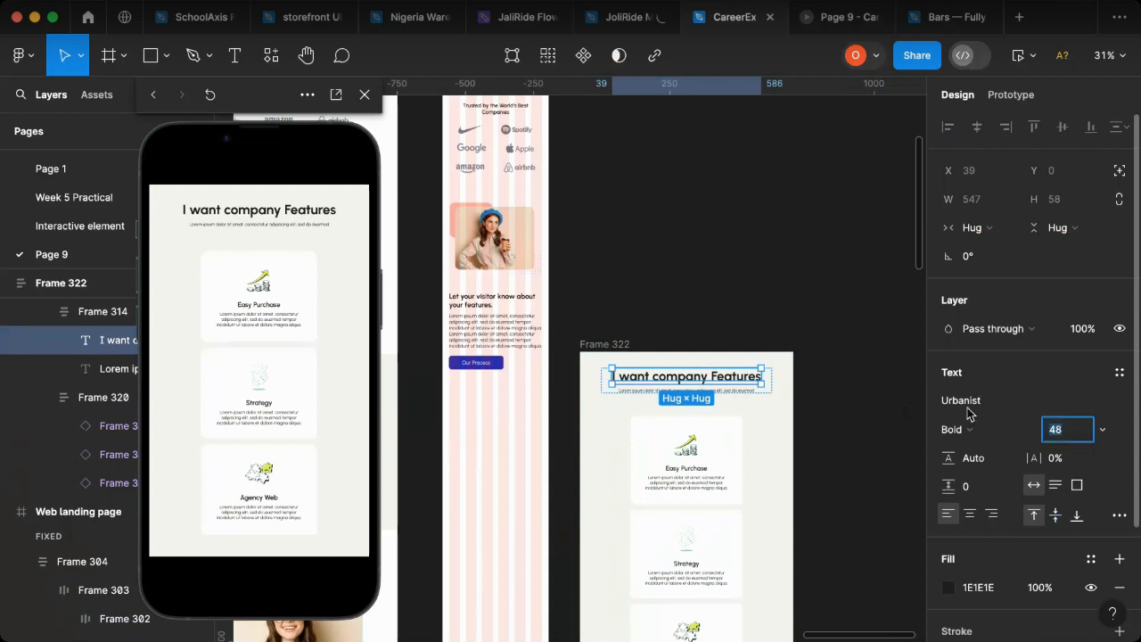
text(26)
key(Return)
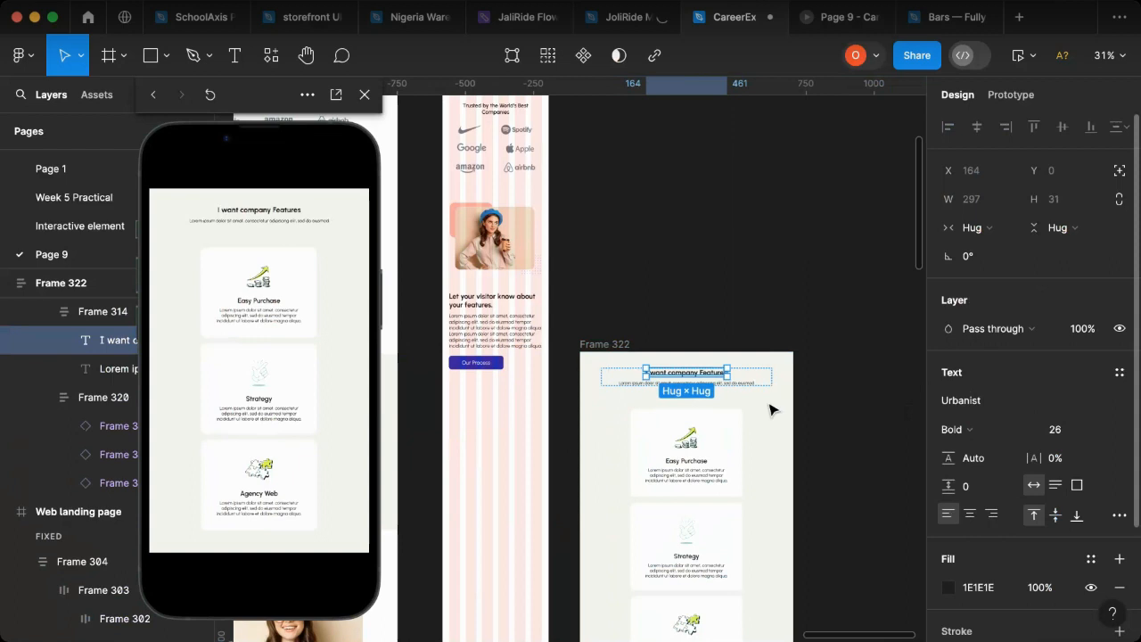
key(Escape)
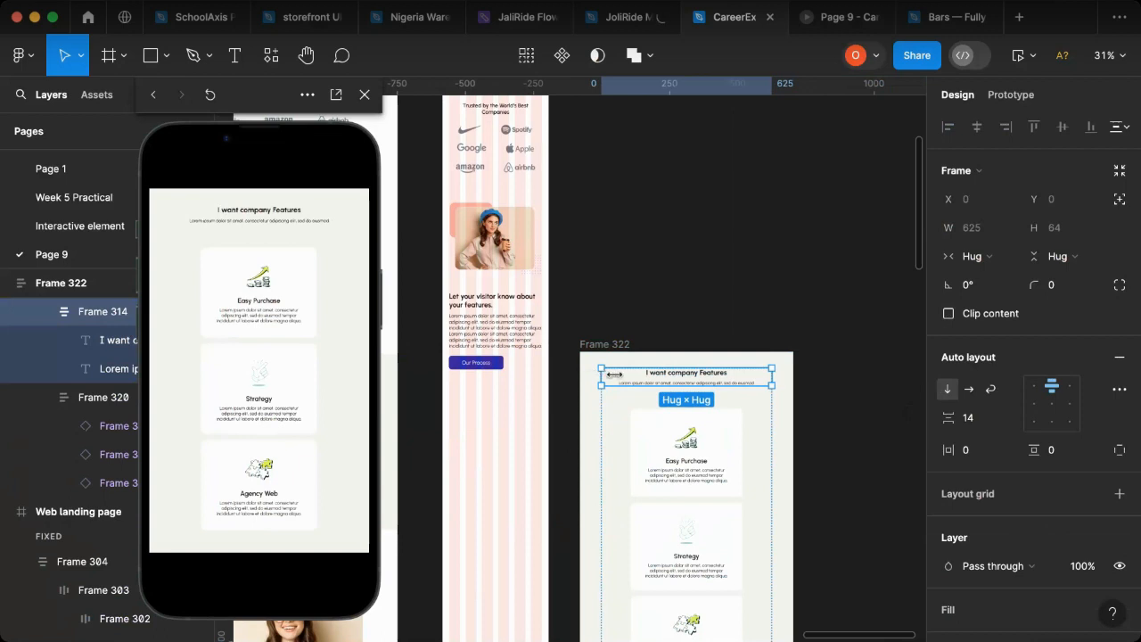
Step: Narrow the heading frame and its subtitle text to the cards' width of 413
drag(603, 376, 617, 375)
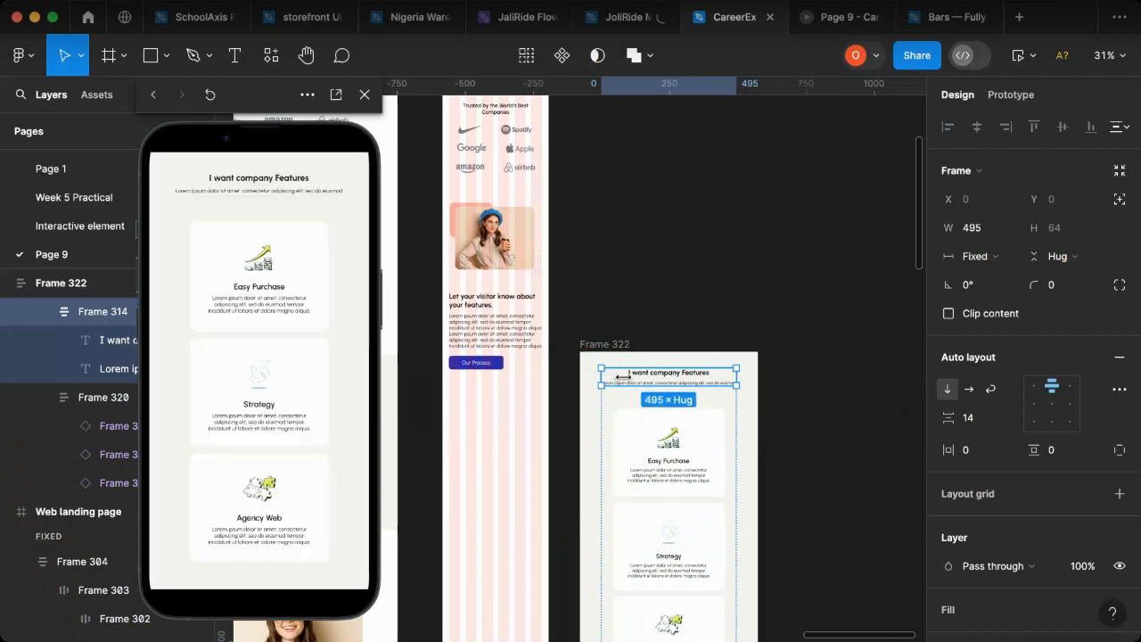
drag(619, 376, 628, 379)
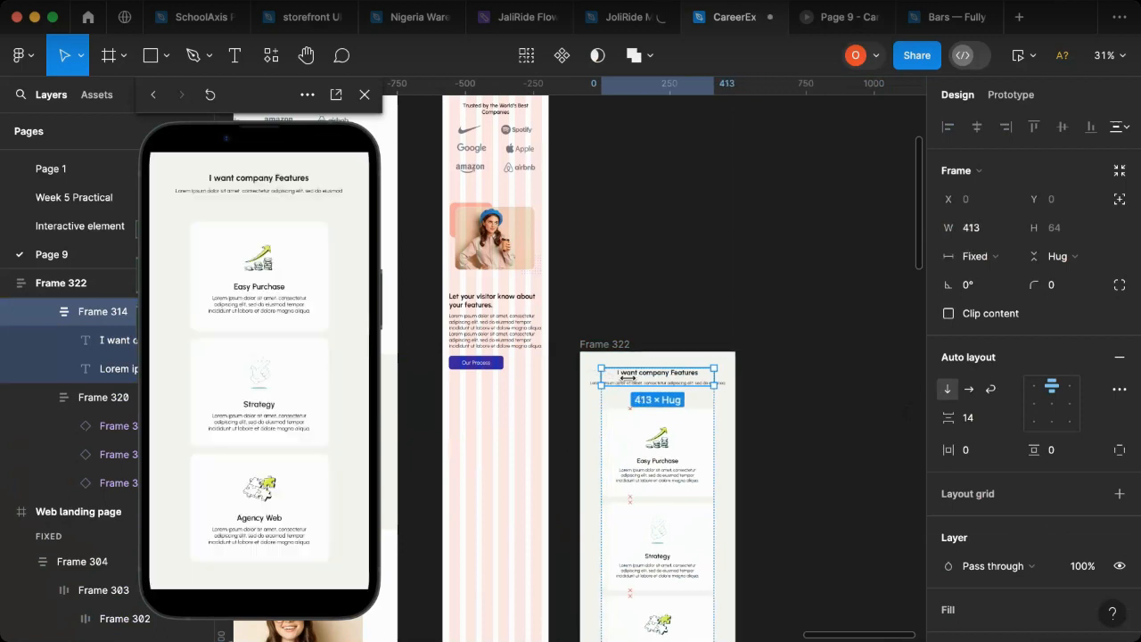
click(677, 384)
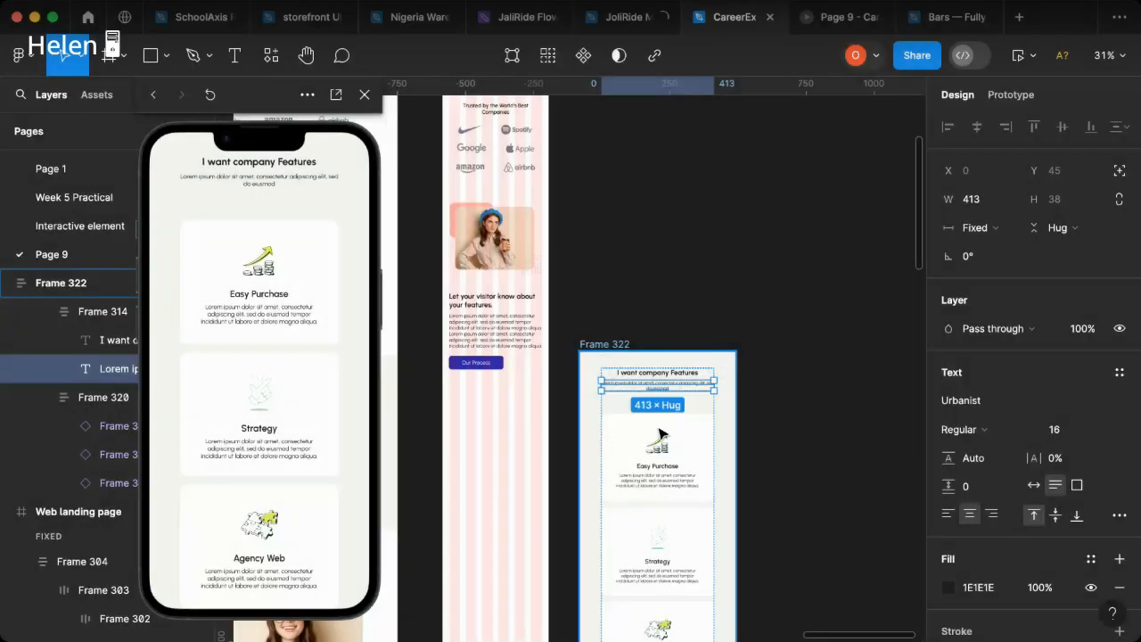
key(Return)
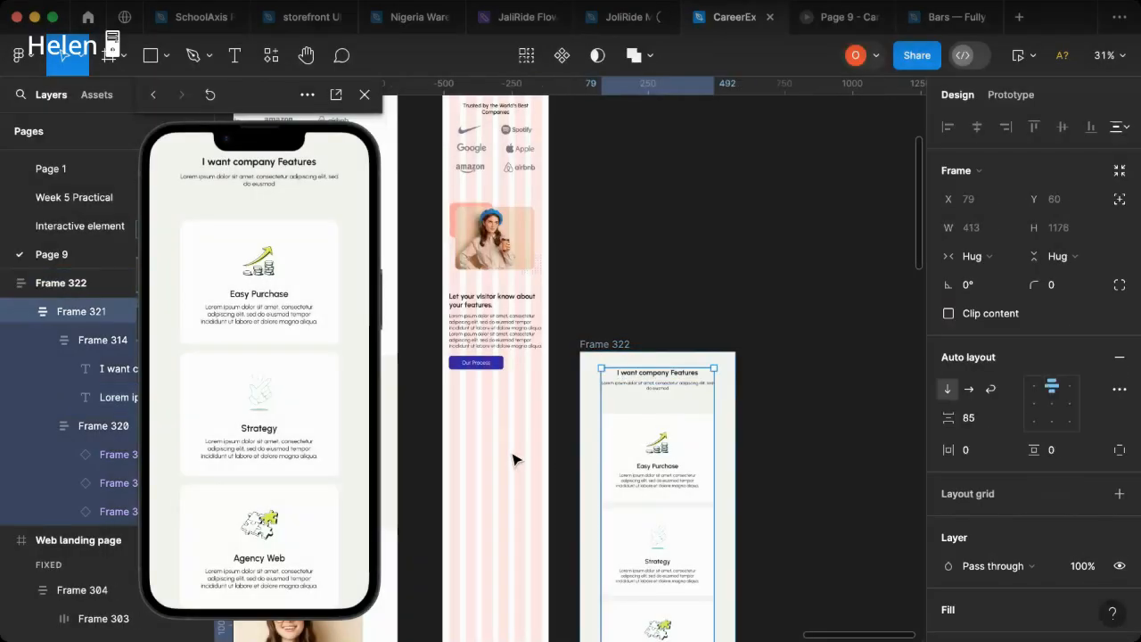
Step: Move the company features section into the mobile page below the "Our Process" button, at Y 1933
drag(513, 457, 687, 441)
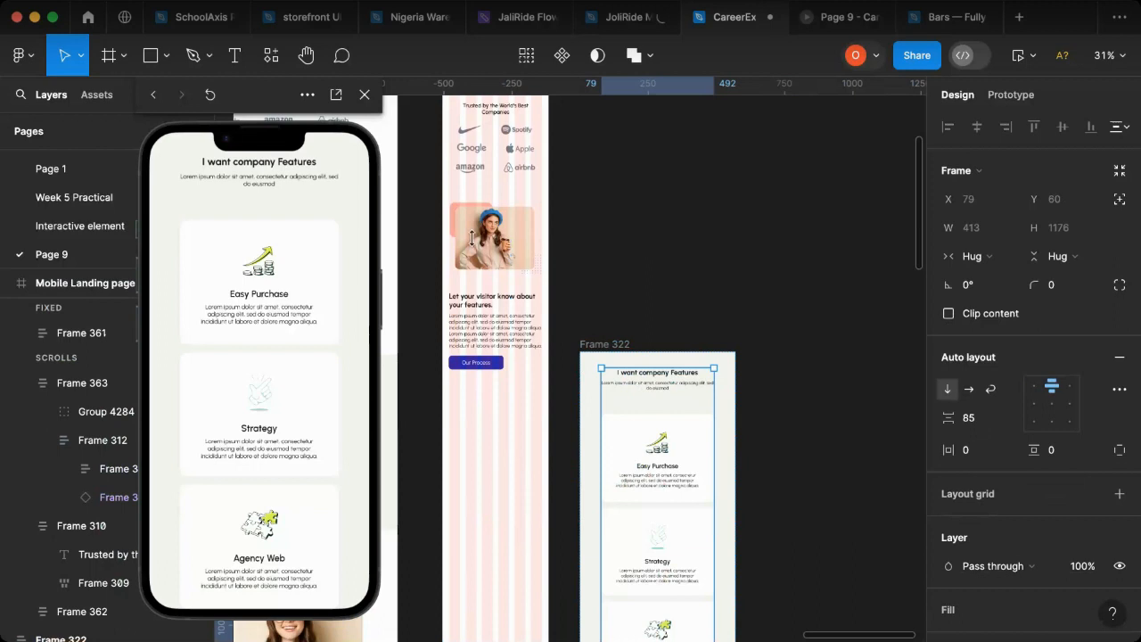
click(601, 345)
scroll(508, 334, up, 1)
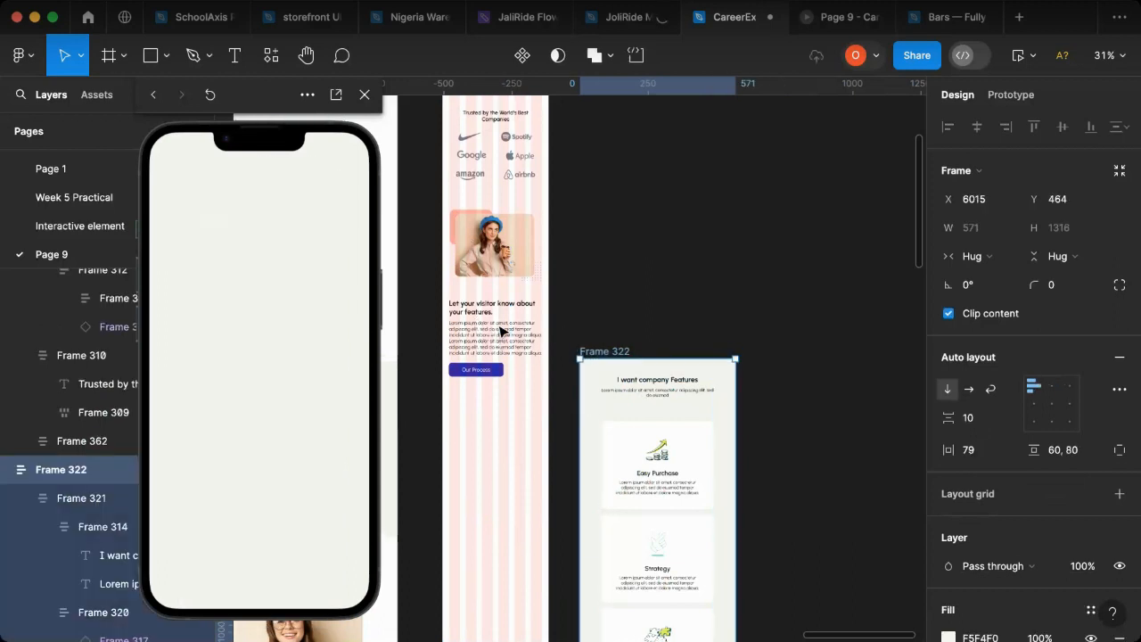
scroll(606, 445, up, 3)
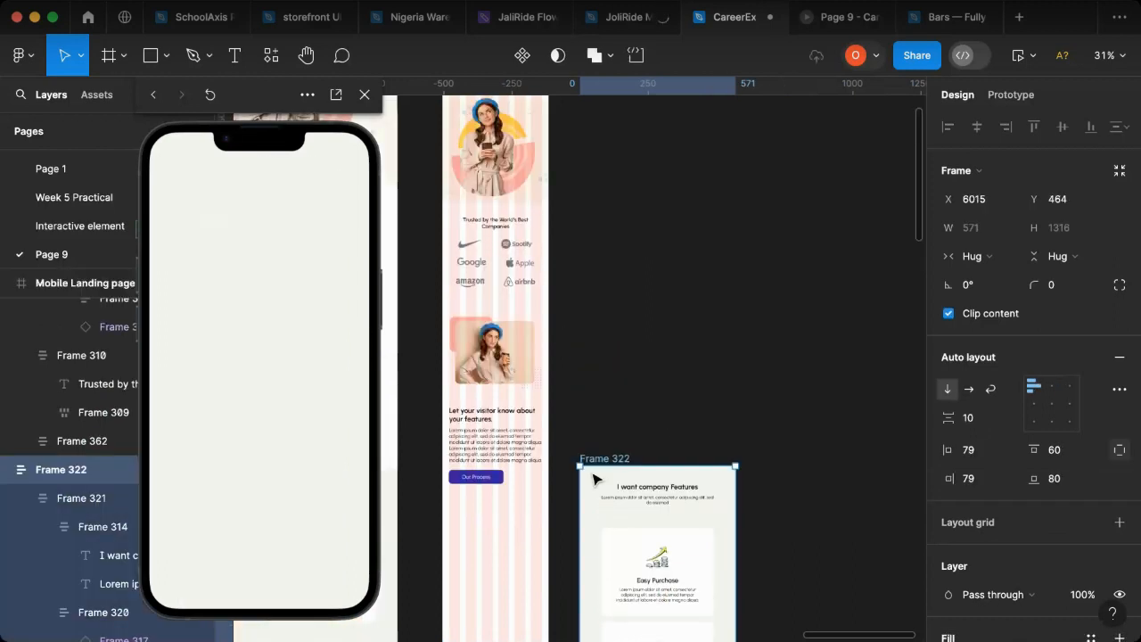
key(Escape)
scroll(635, 450, down, 5)
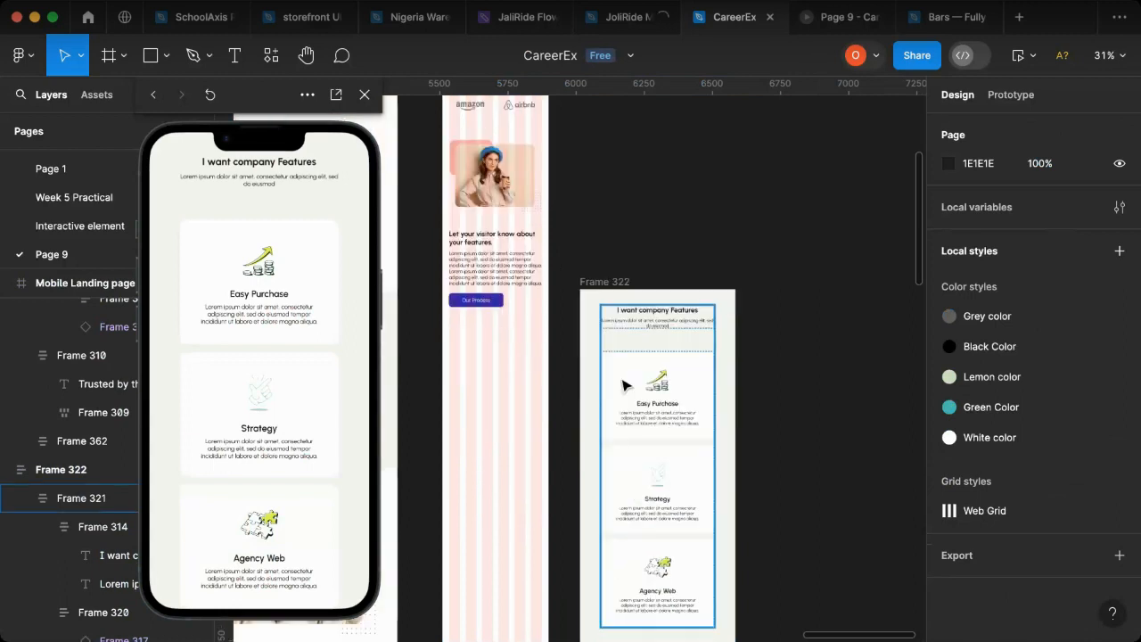
drag(673, 415, 547, 449)
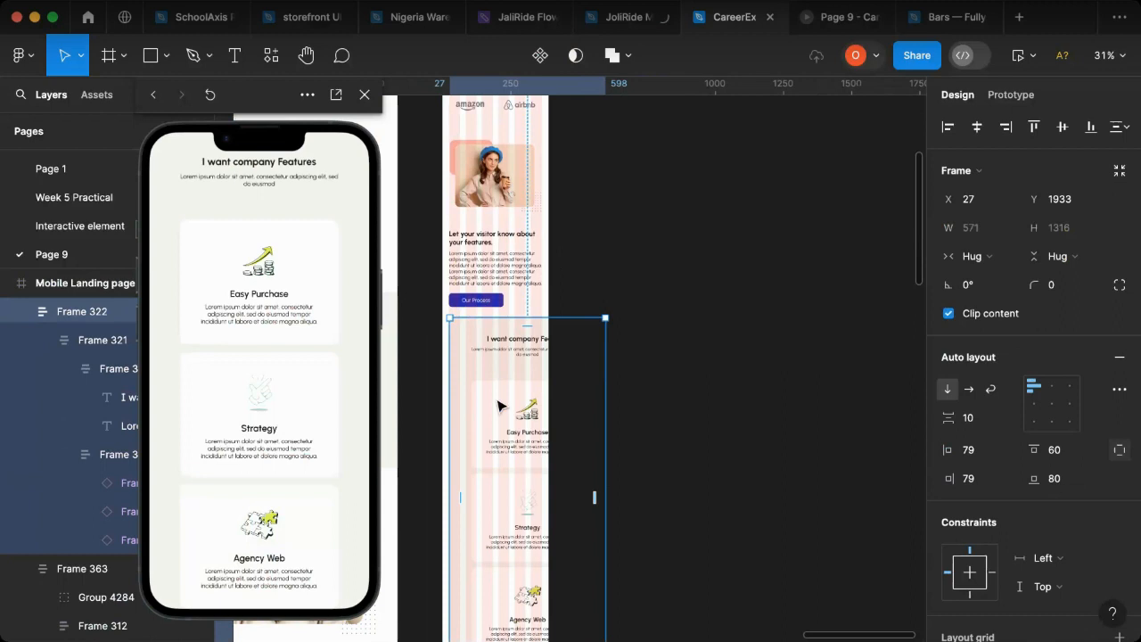
Step: Align the company features section to the mobile page's left edge and narrow it to 365
click(948, 130)
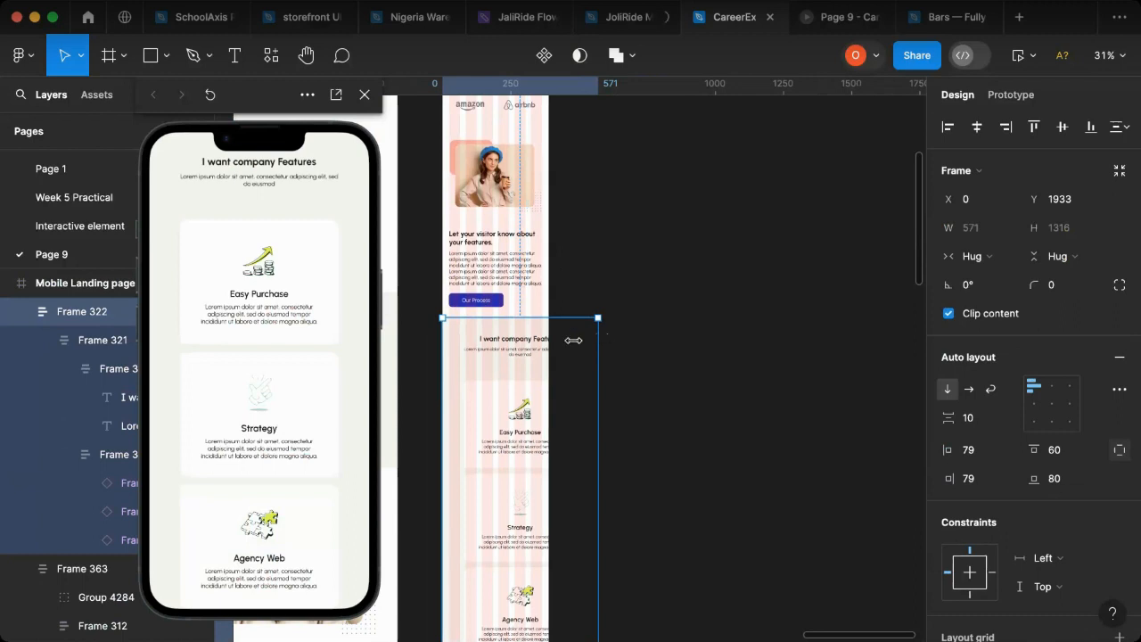
drag(598, 337, 543, 342)
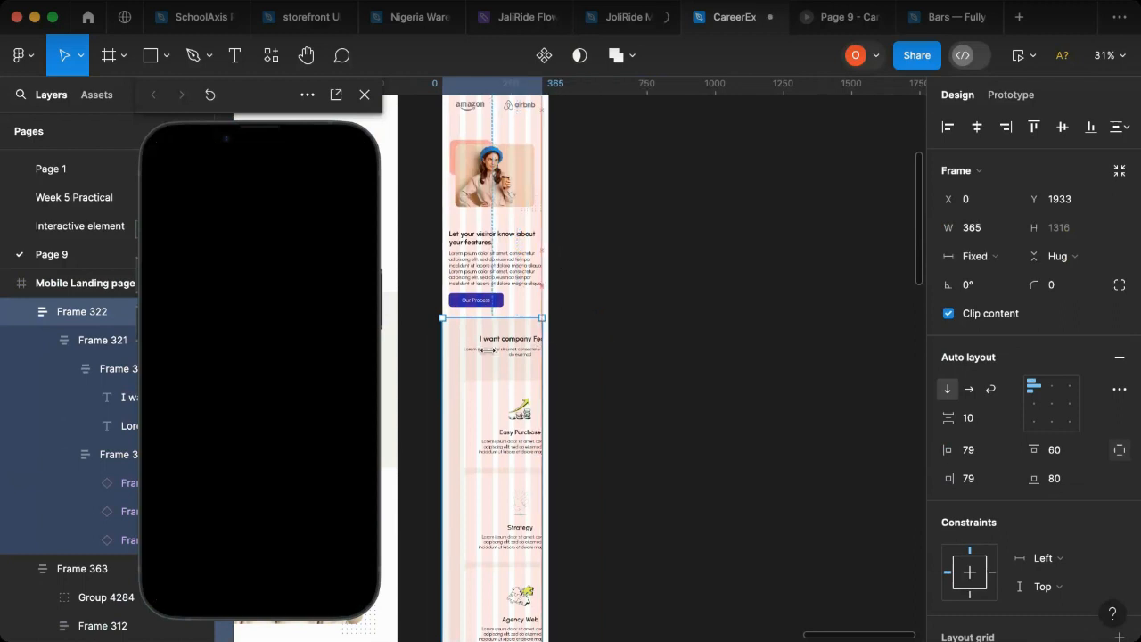
scroll(472, 258, up, 1)
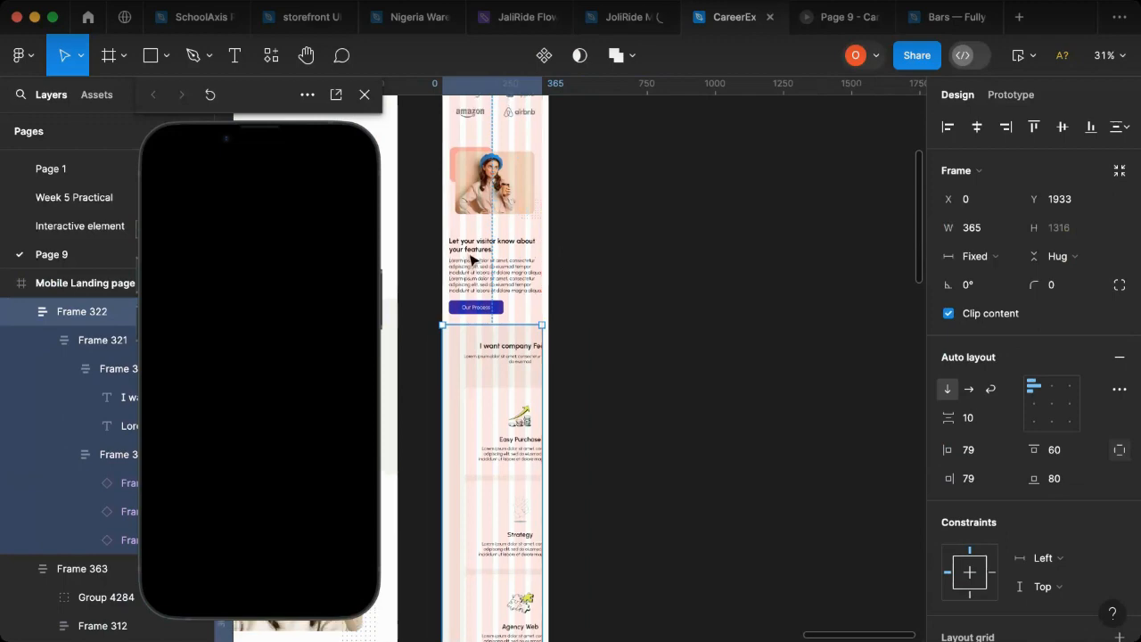
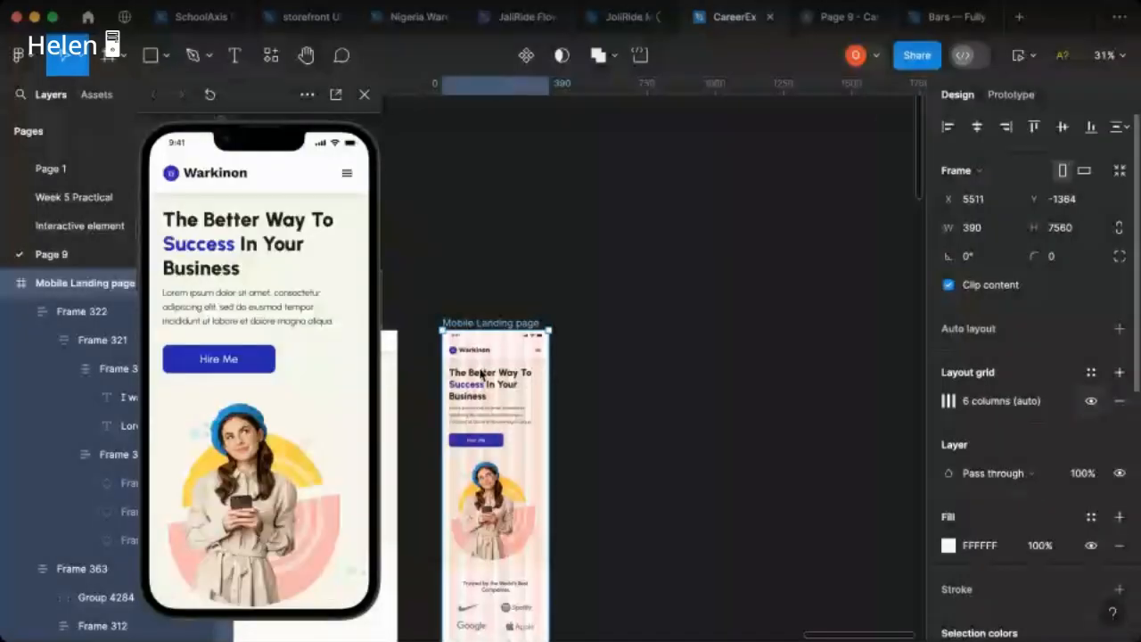
Step: Hide the mobile page's layout grid and centre-align the contents of the company features section
key(shift+g)
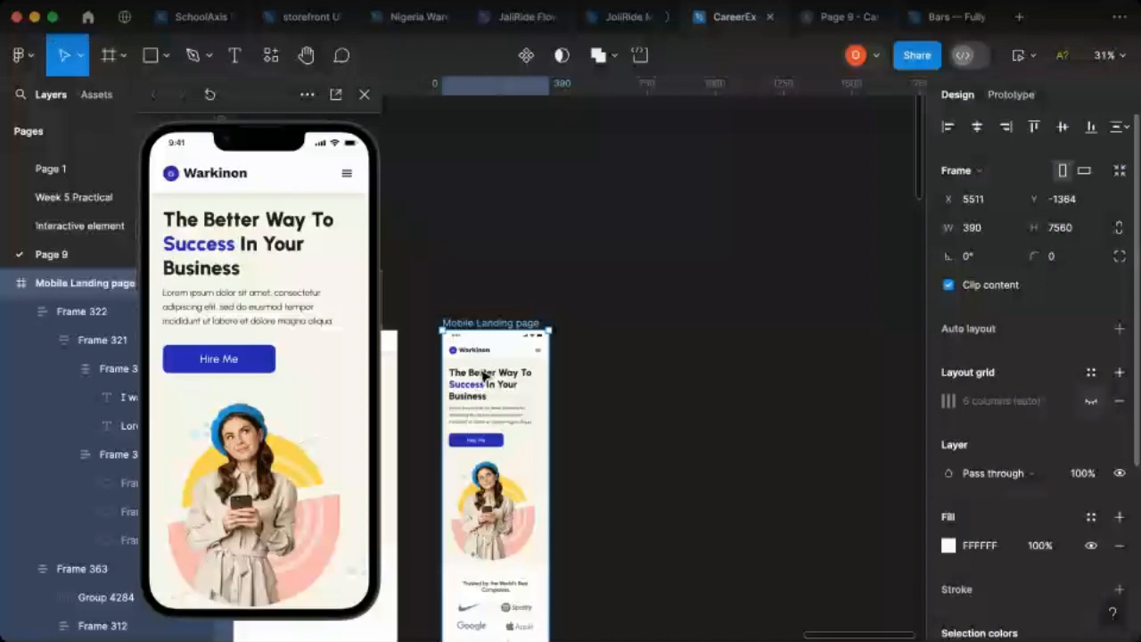
scroll(482, 374, down, 5)
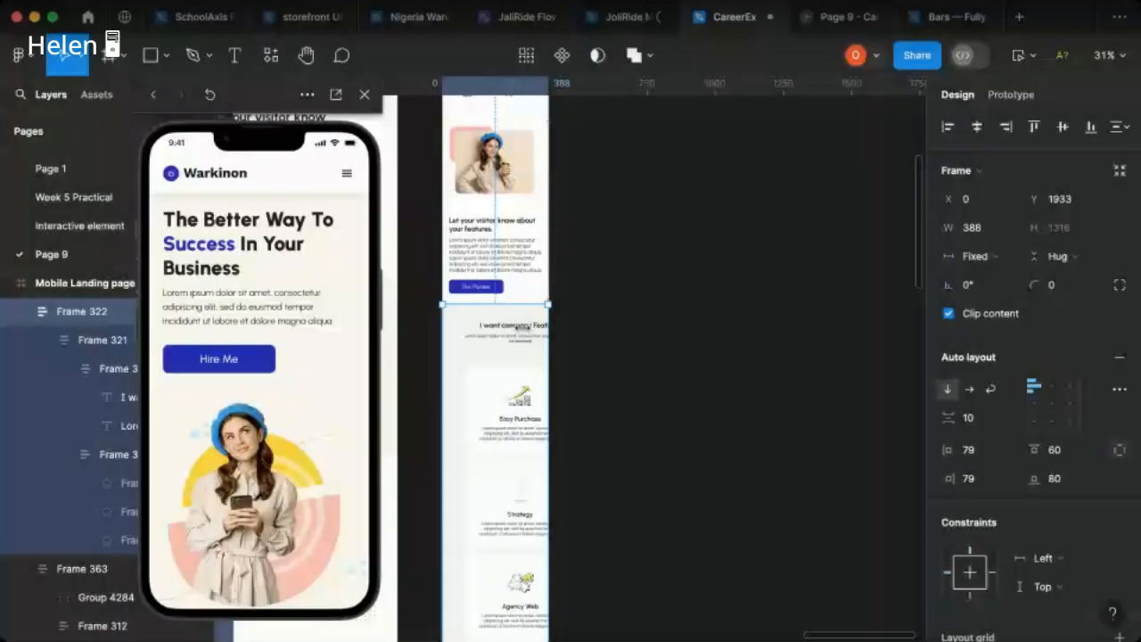
click(1053, 409)
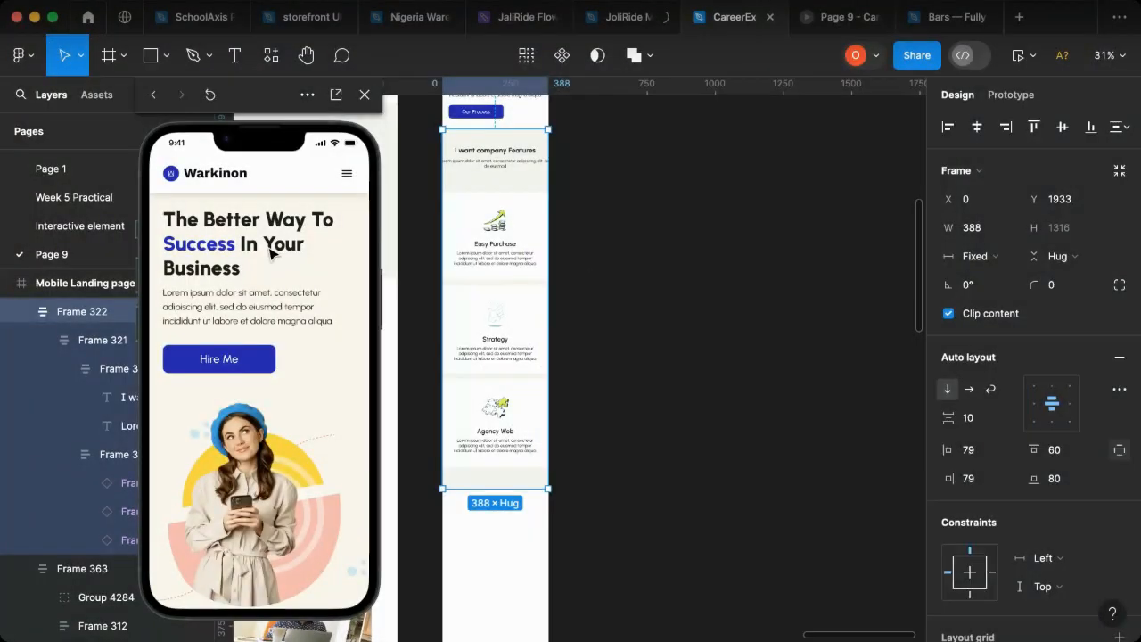
Step: Narrow the Easy Purchase, Strategy and Agency Web cards together to a width of 322, keeping them centred
key(Return)
click(513, 239)
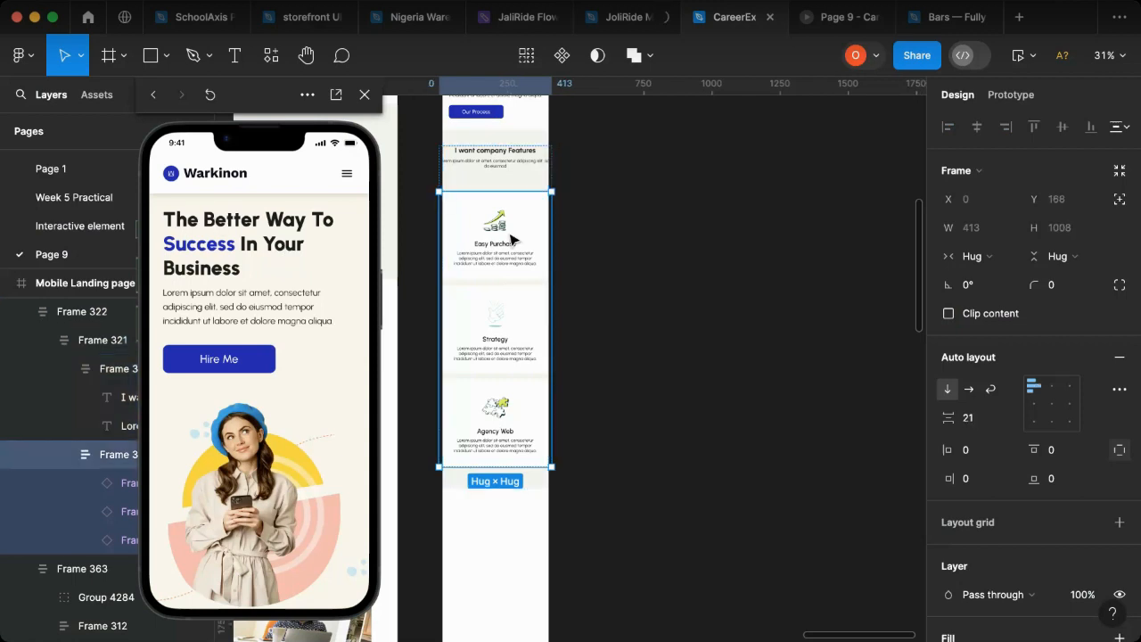
click(512, 239)
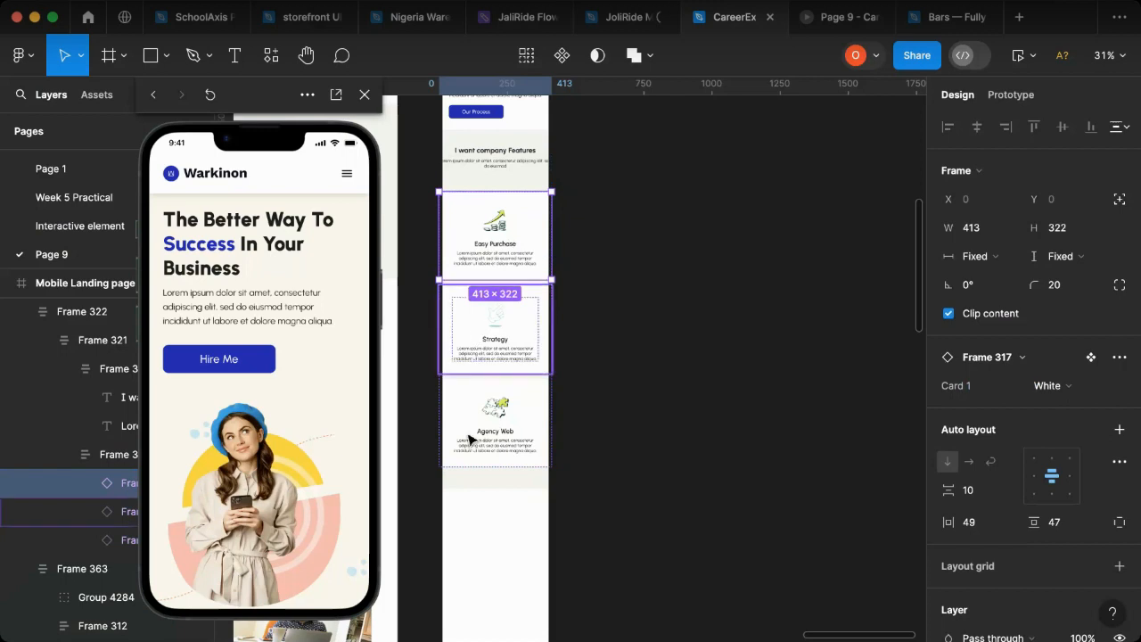
shift+click(497, 443)
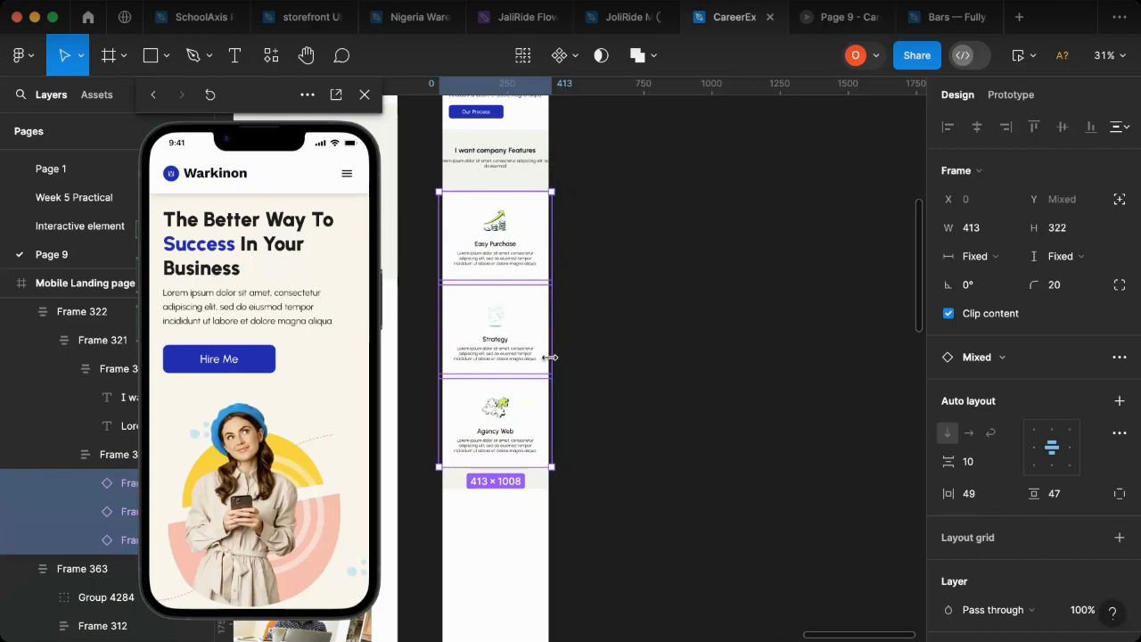
drag(544, 360, 528, 362)
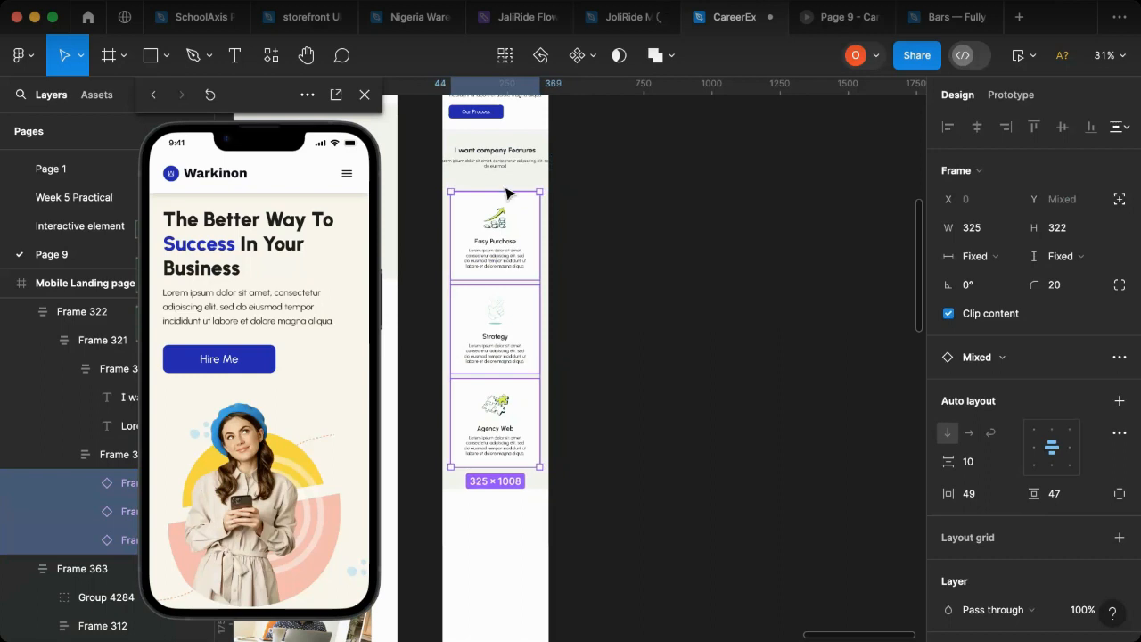
key(super+z)
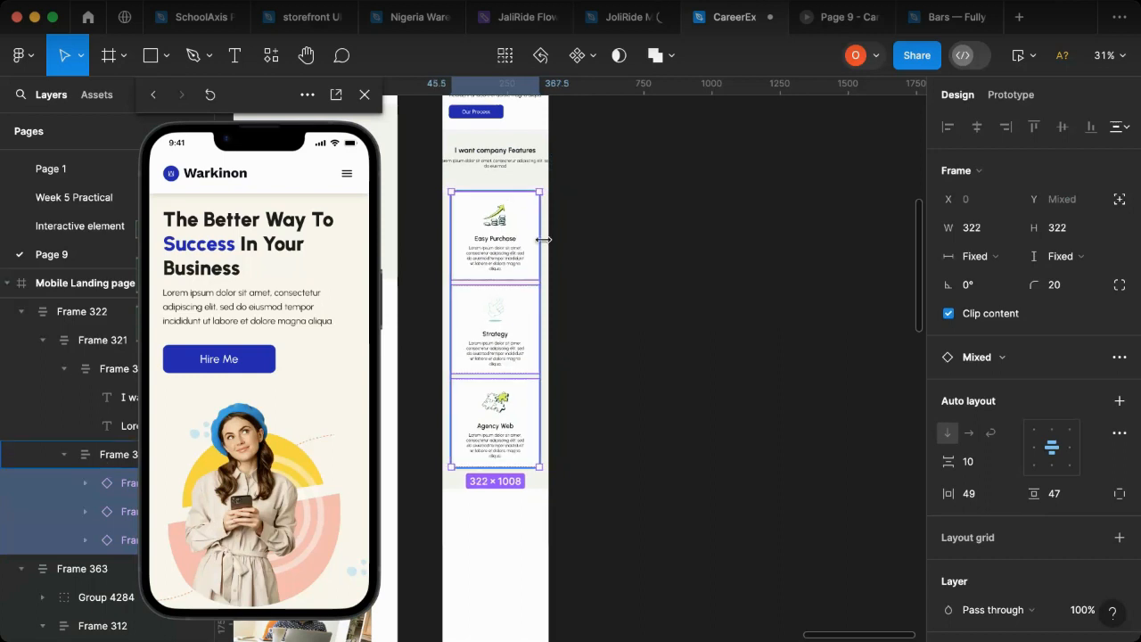
key(Escape)
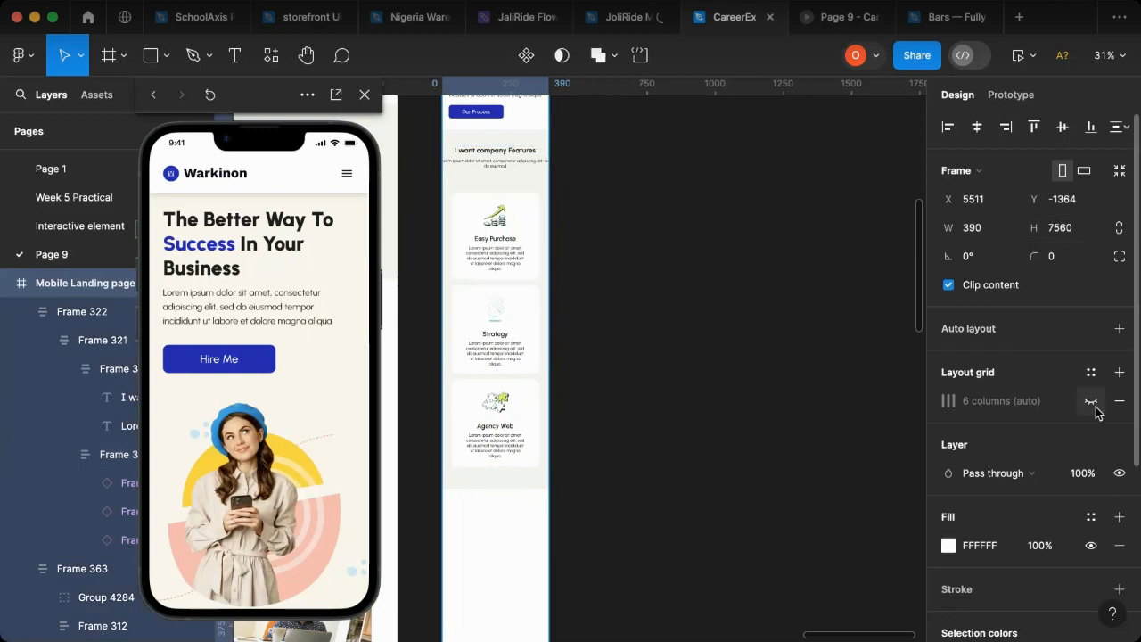
Step: Show the mobile page's layout grid and widen the three feature cards to 337 to match its outer columns
click(1091, 406)
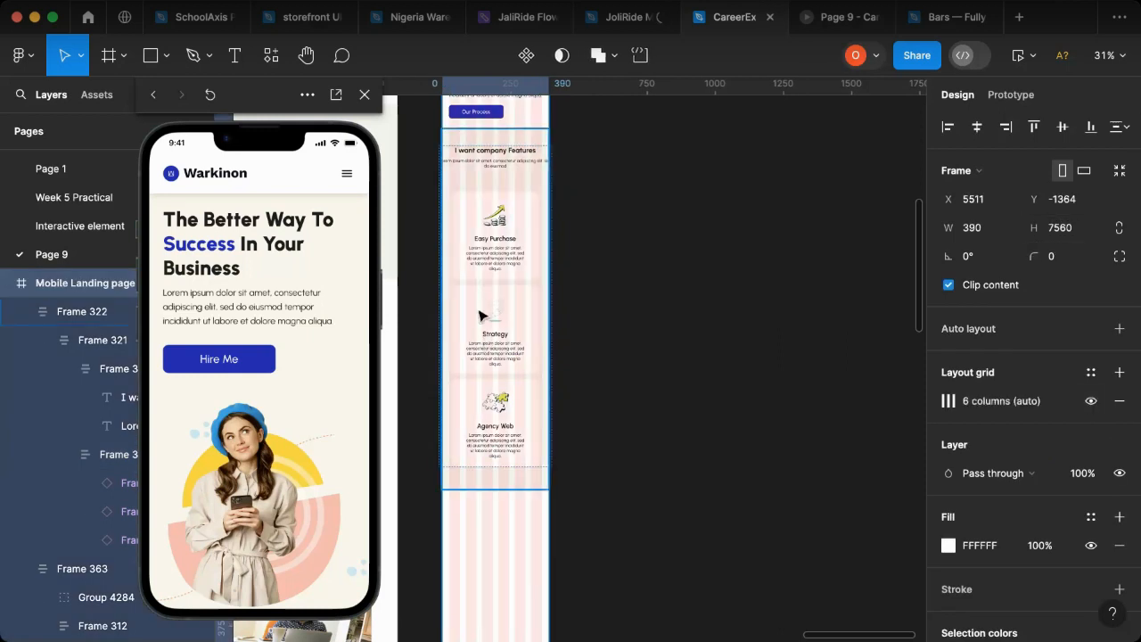
scroll(479, 316, up, 5)
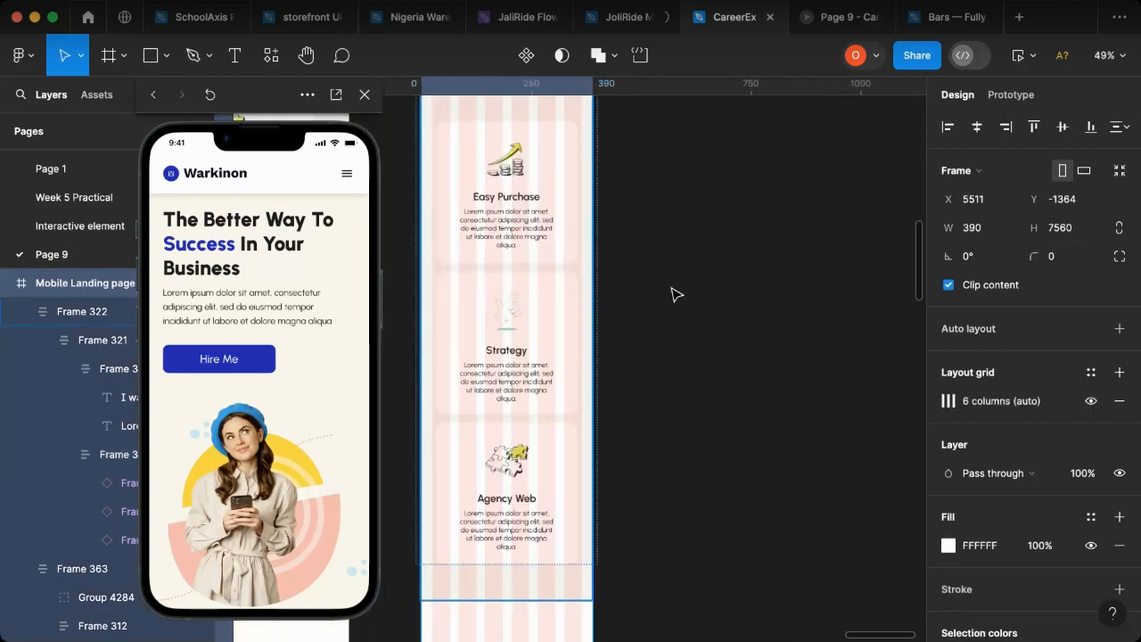
click(504, 340)
double_click(507, 340)
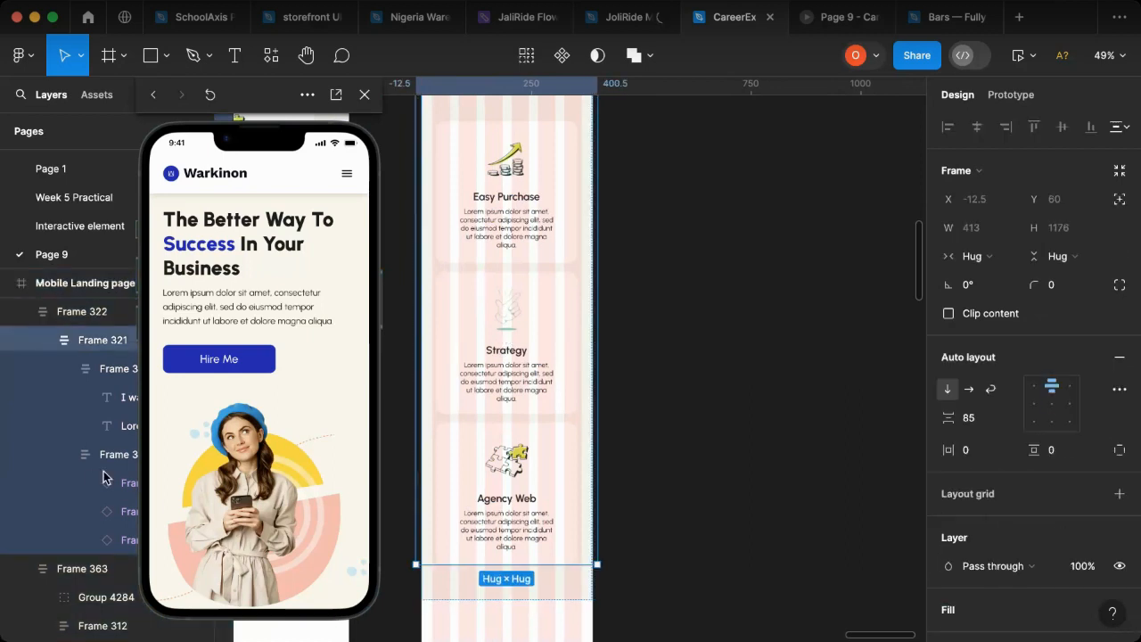
click(103, 480)
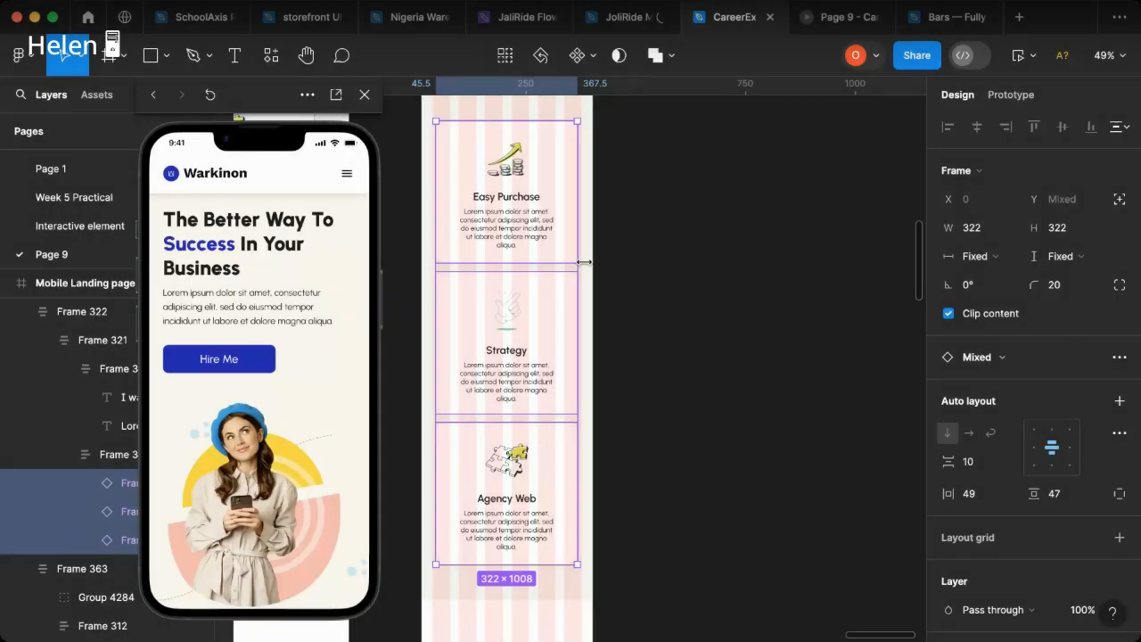
drag(582, 263, 584, 263)
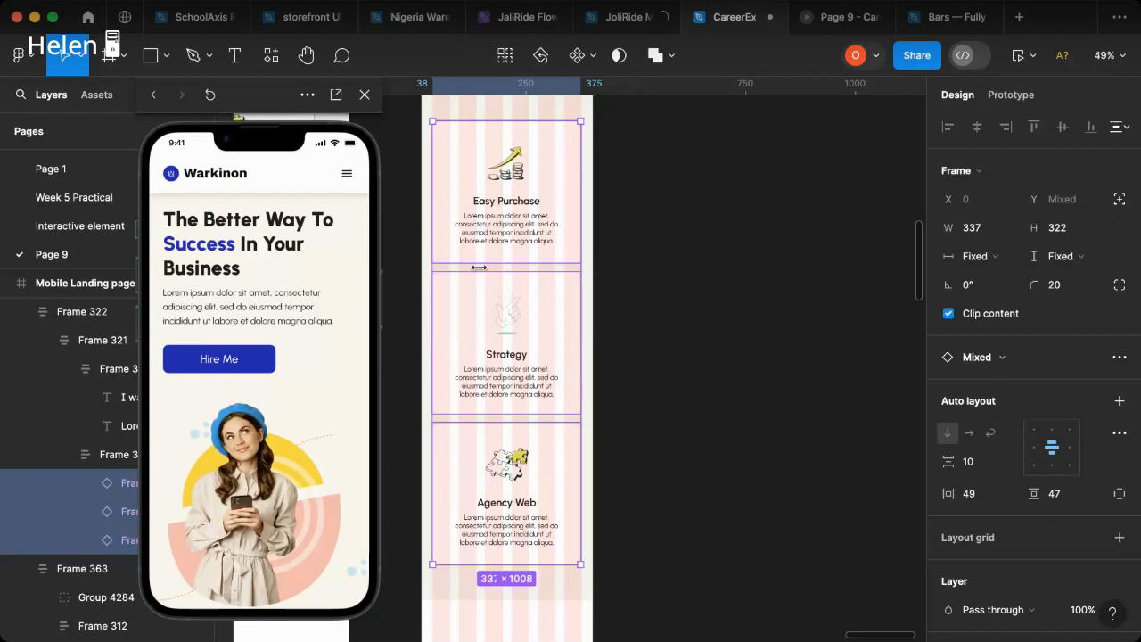
scroll(642, 342, up, 1)
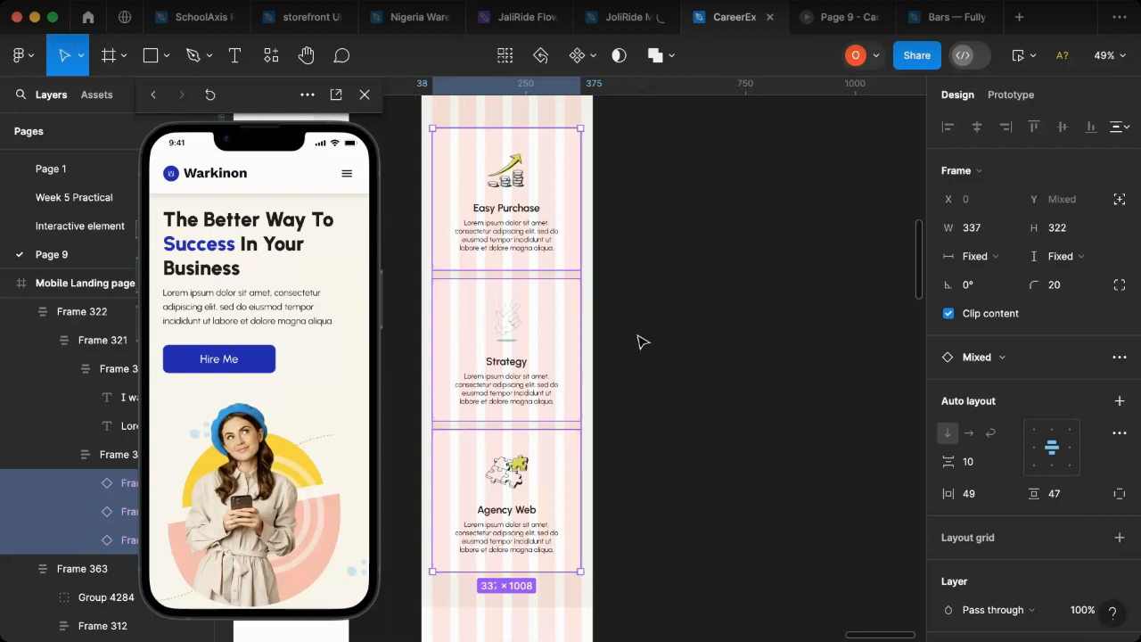
Step: Narrow the subtitle text under the "I want company Features" heading to a width of 340
scroll(535, 357, up, 4)
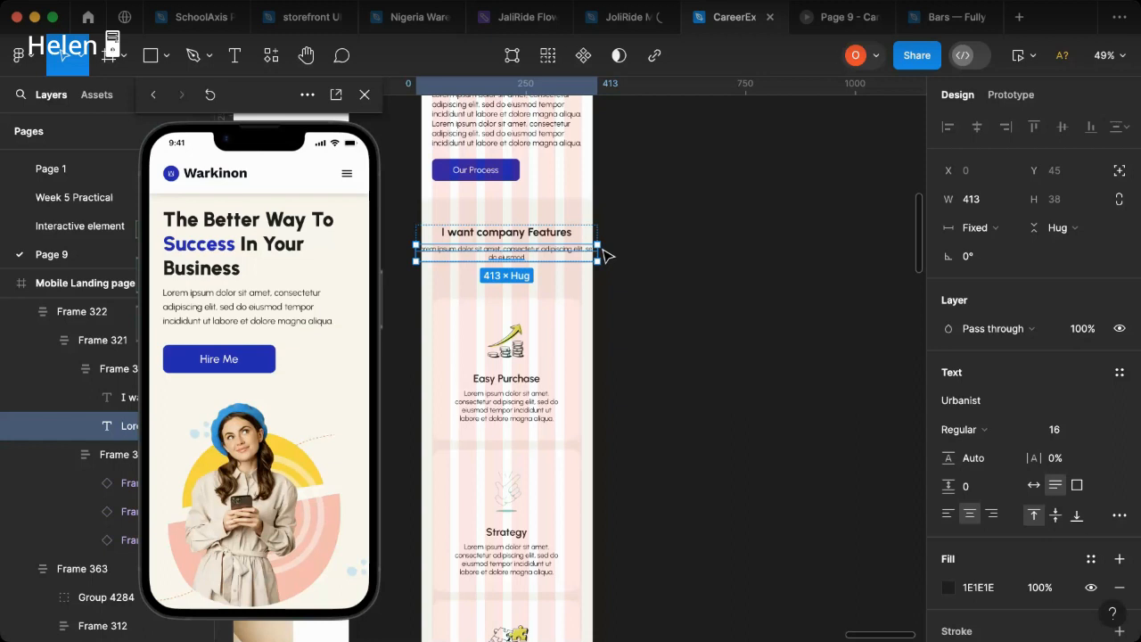
click(606, 256)
click(562, 257)
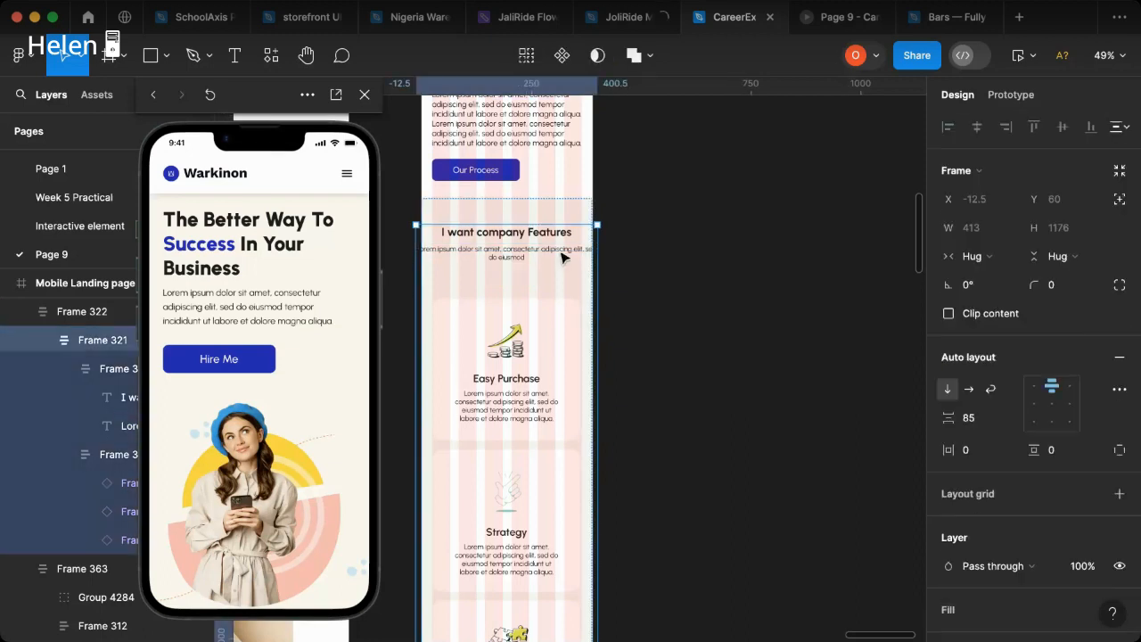
click(562, 258)
mouse_move(586, 250)
mouse_down()
mouse_move(566, 252)
mouse_move(582, 252)
mouse_up()
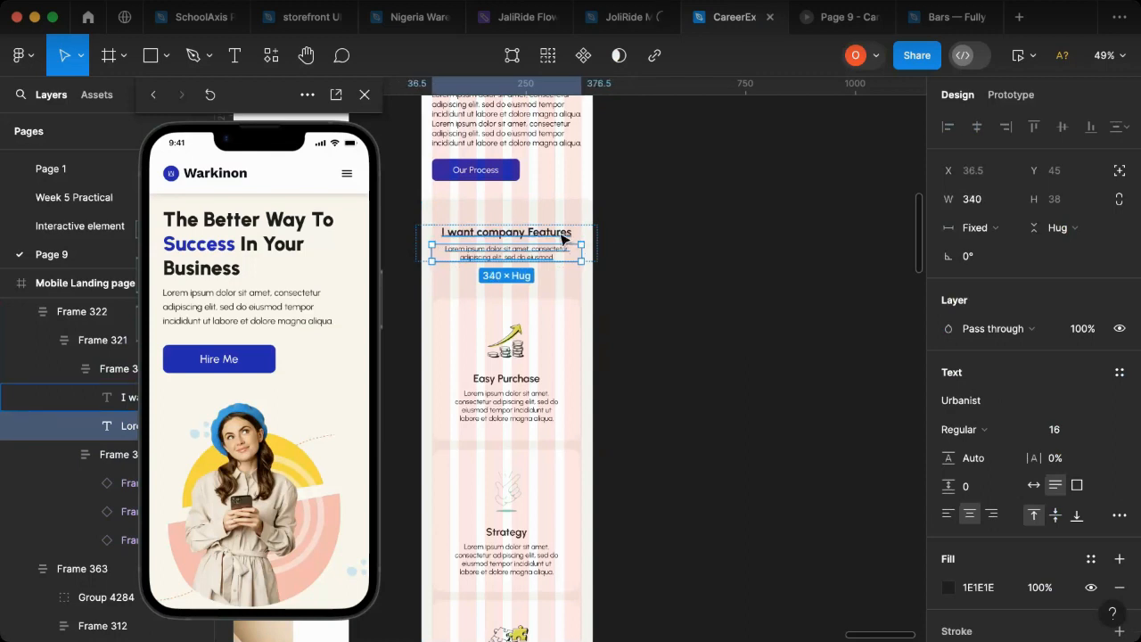
click(563, 239)
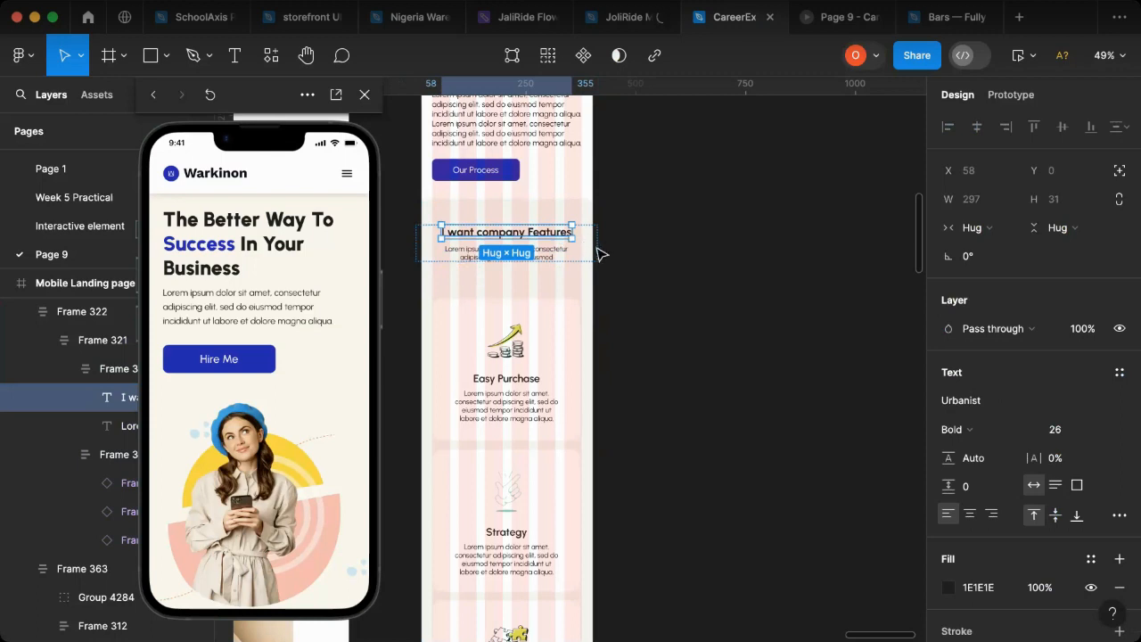
click(427, 263)
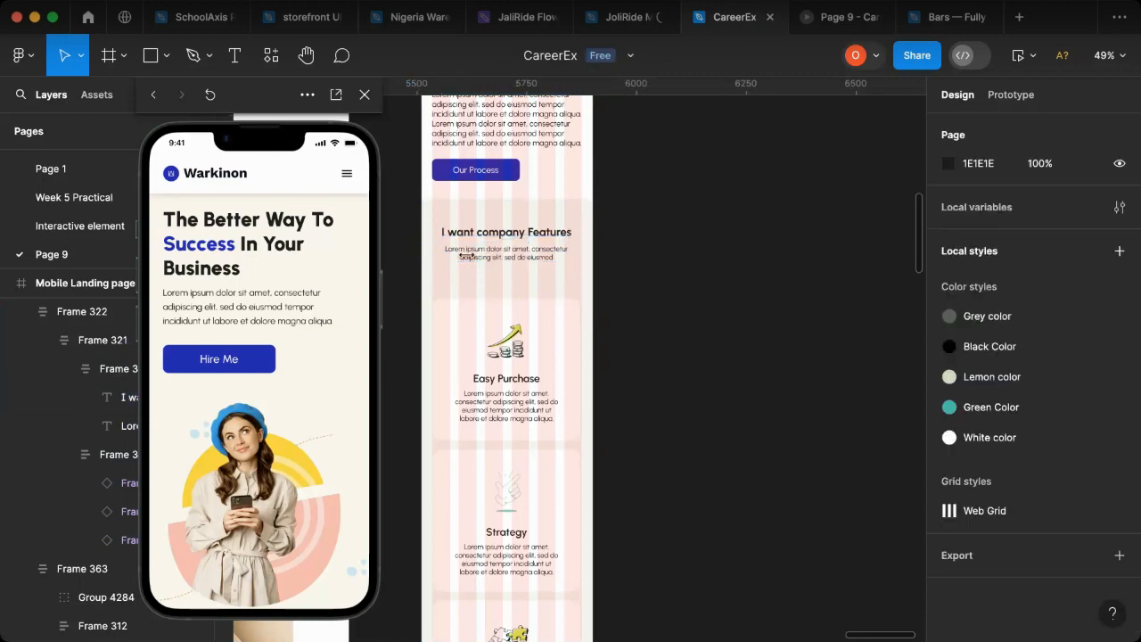
click(437, 257)
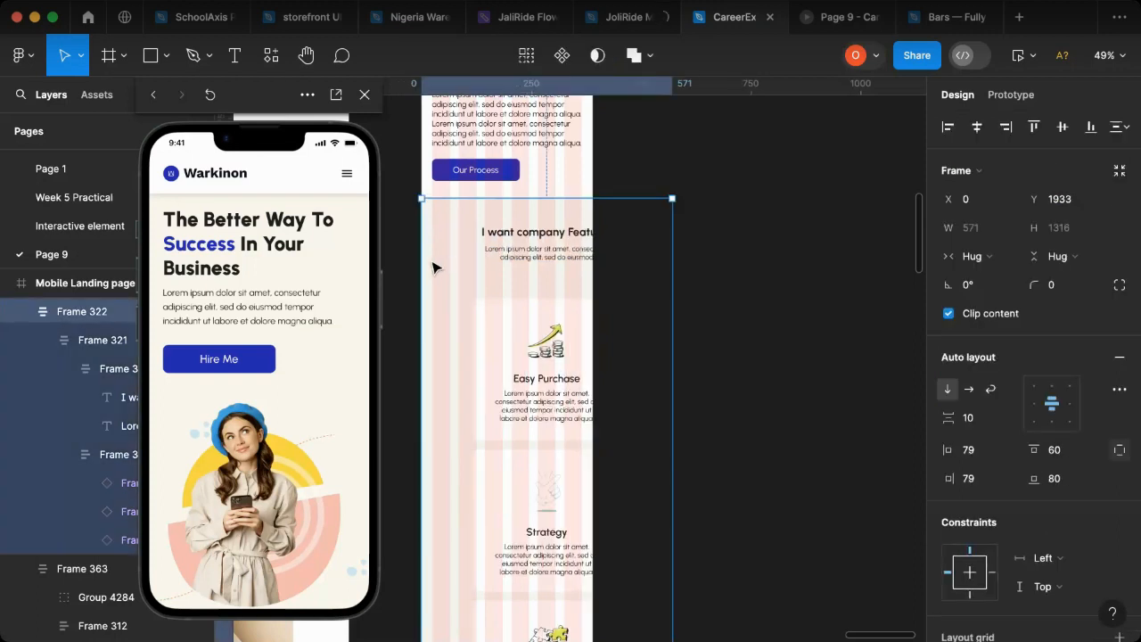
key(Return)
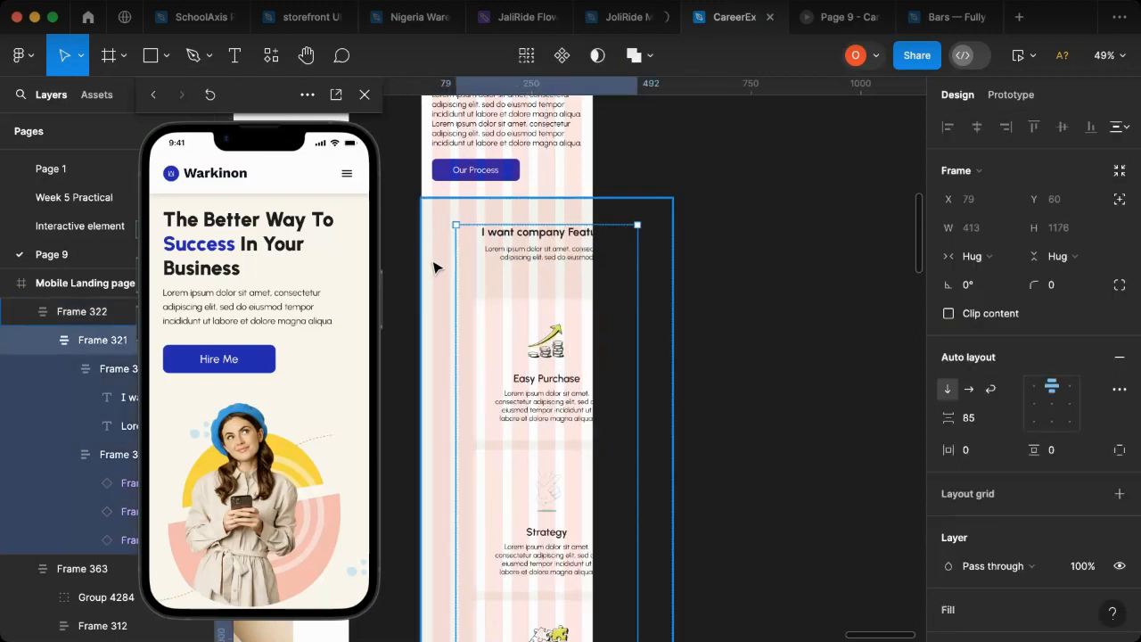
click(434, 267)
key(ctrl+z)
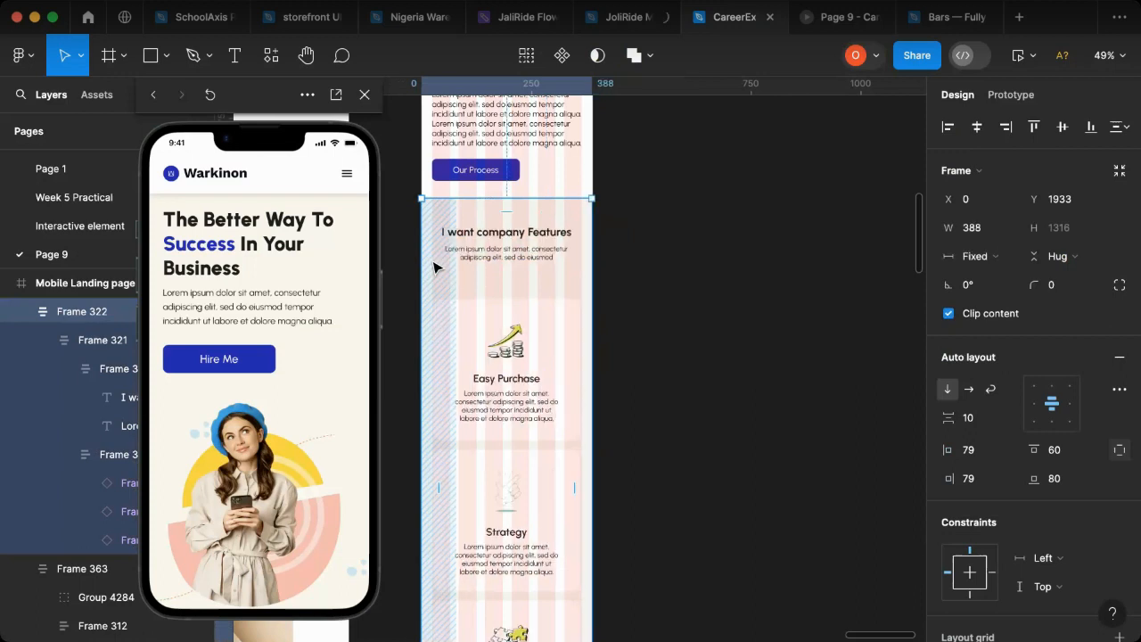
Step: Narrow the frame holding the "I want company Features" heading and subtitle to the layout grid's outer columns
click(520, 252)
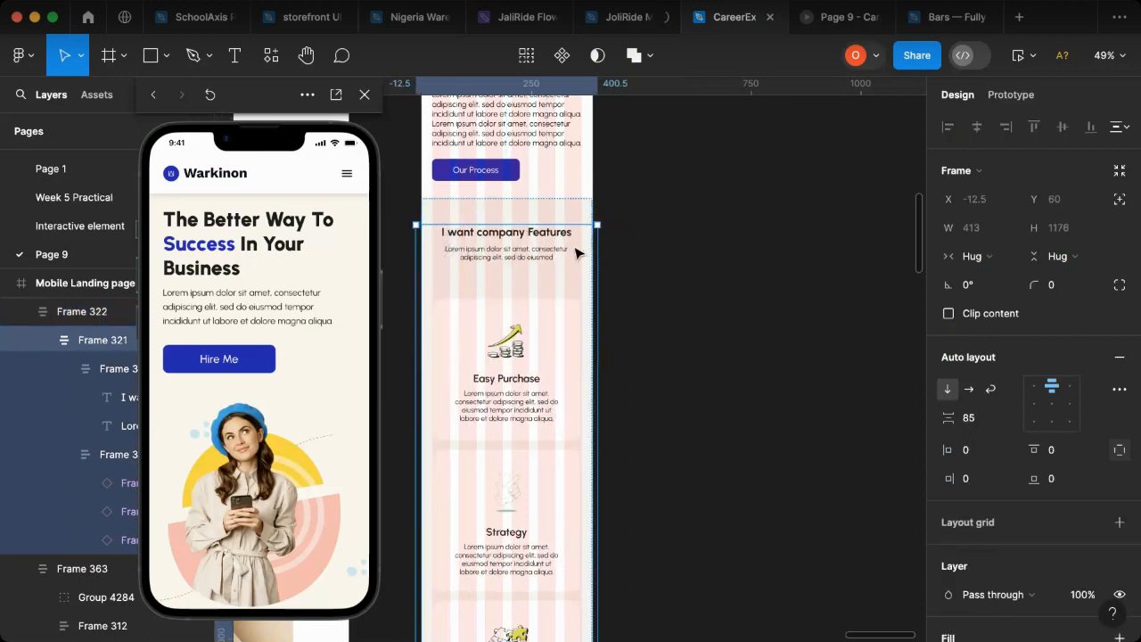
click(539, 259)
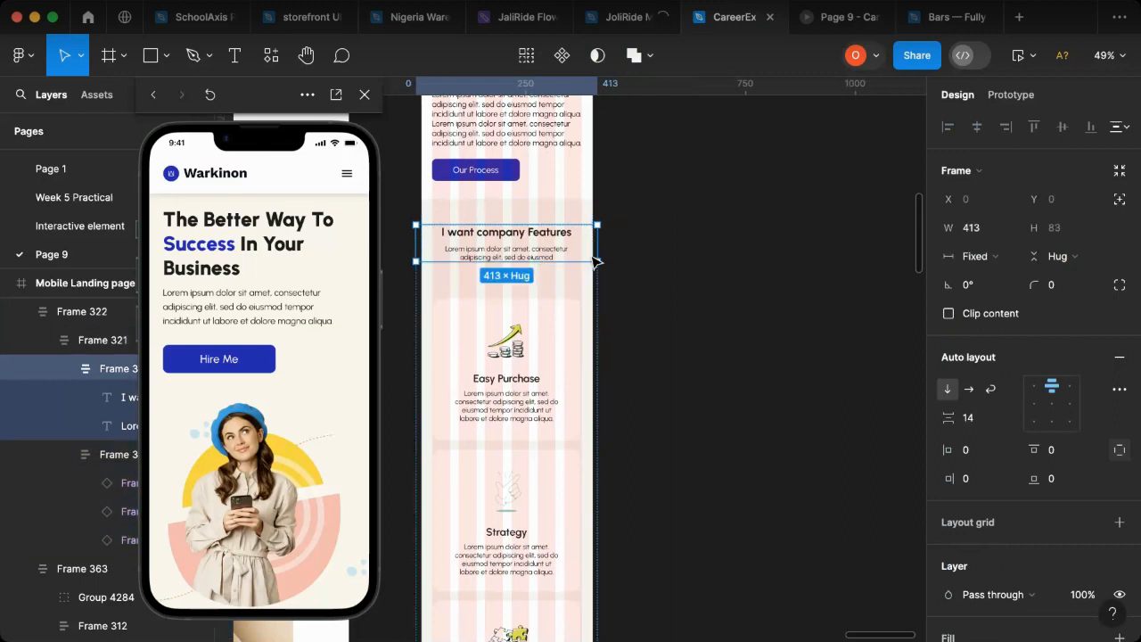
click(539, 260)
click(592, 246)
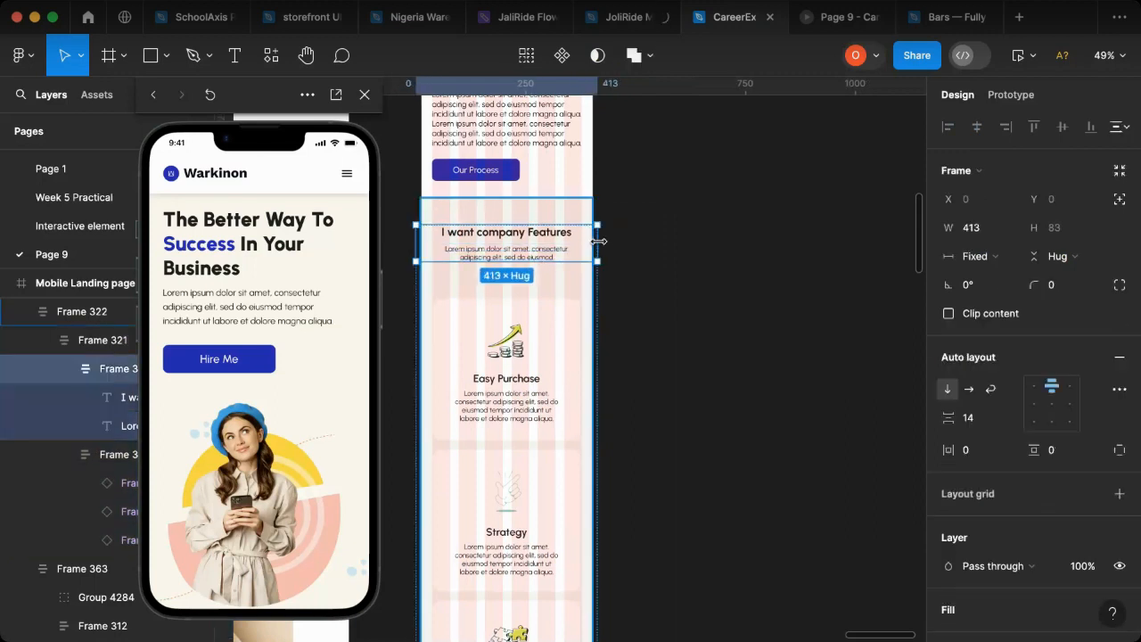
drag(596, 241, 581, 241)
Step: Reduce the spacing between the heading frame and the feature cards to 36
click(567, 217)
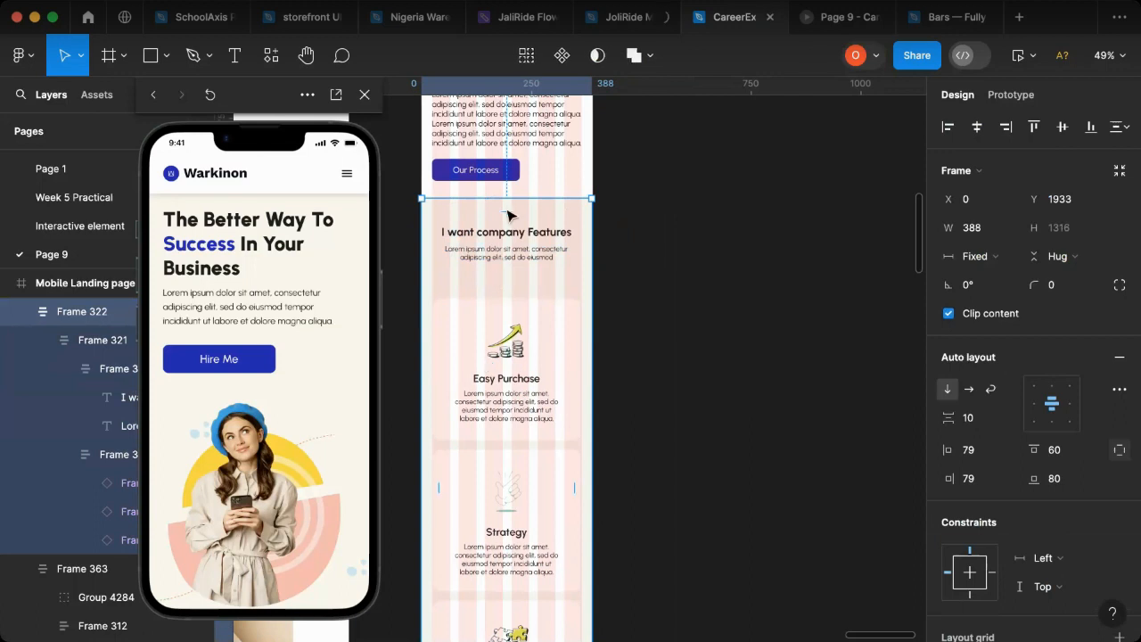
click(492, 290)
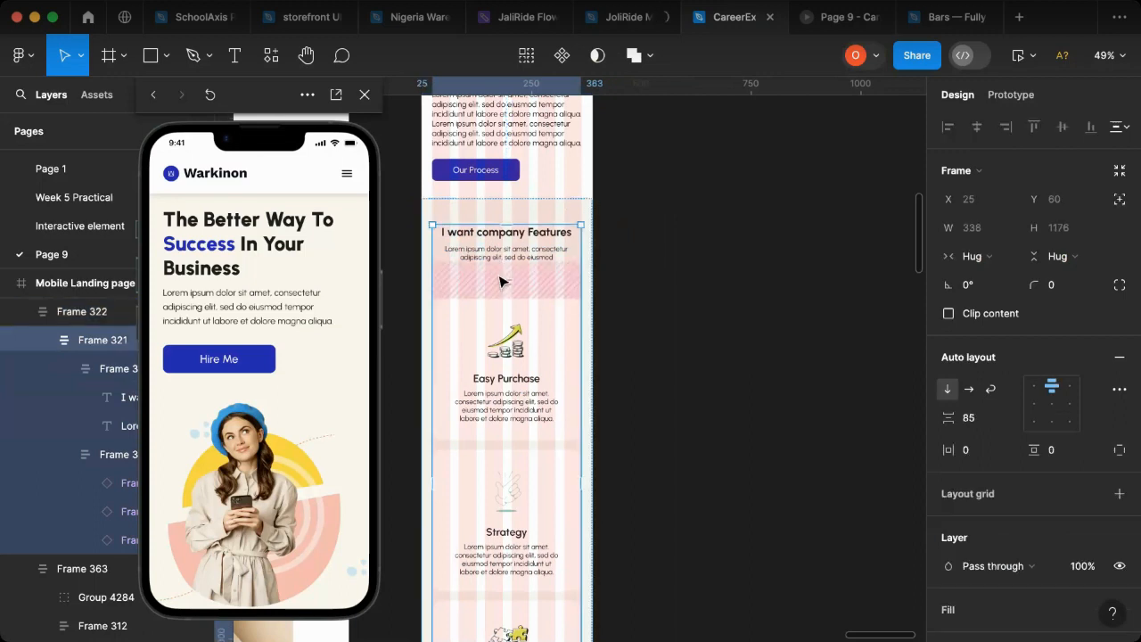
drag(510, 274, 509, 264)
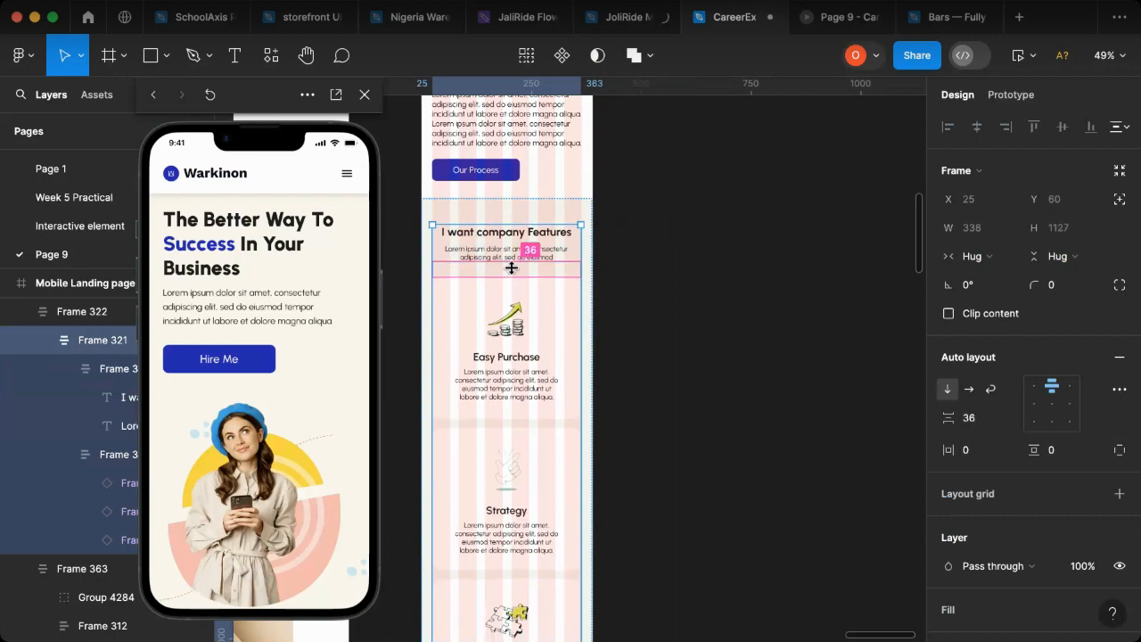
Step: Reduce the top padding of the company features section to 50
click(585, 214)
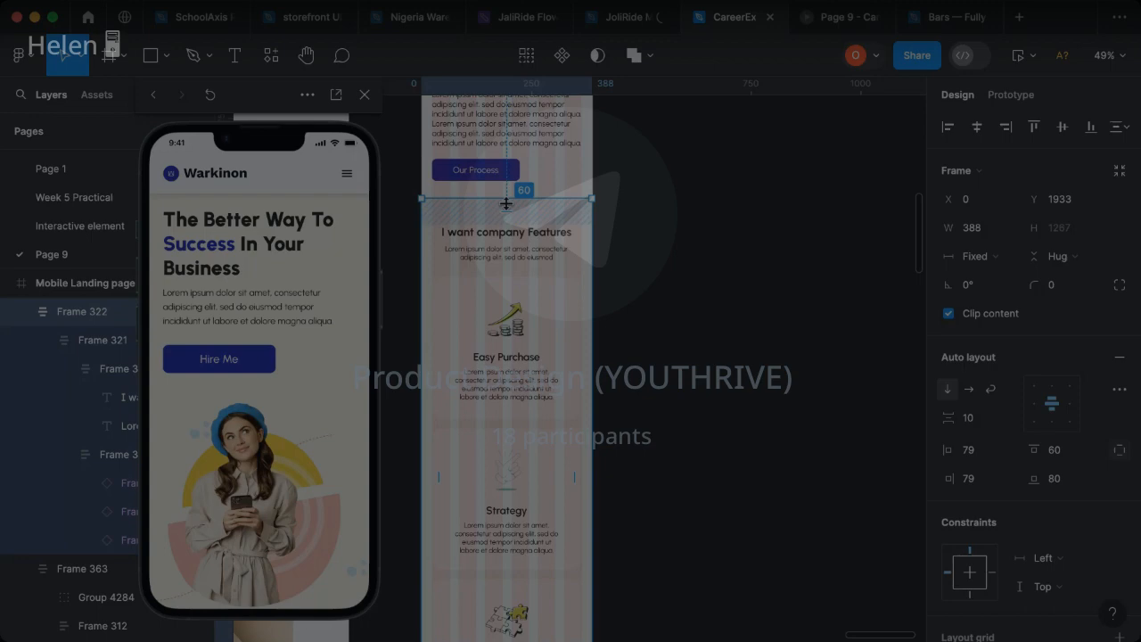
drag(505, 207, 506, 200)
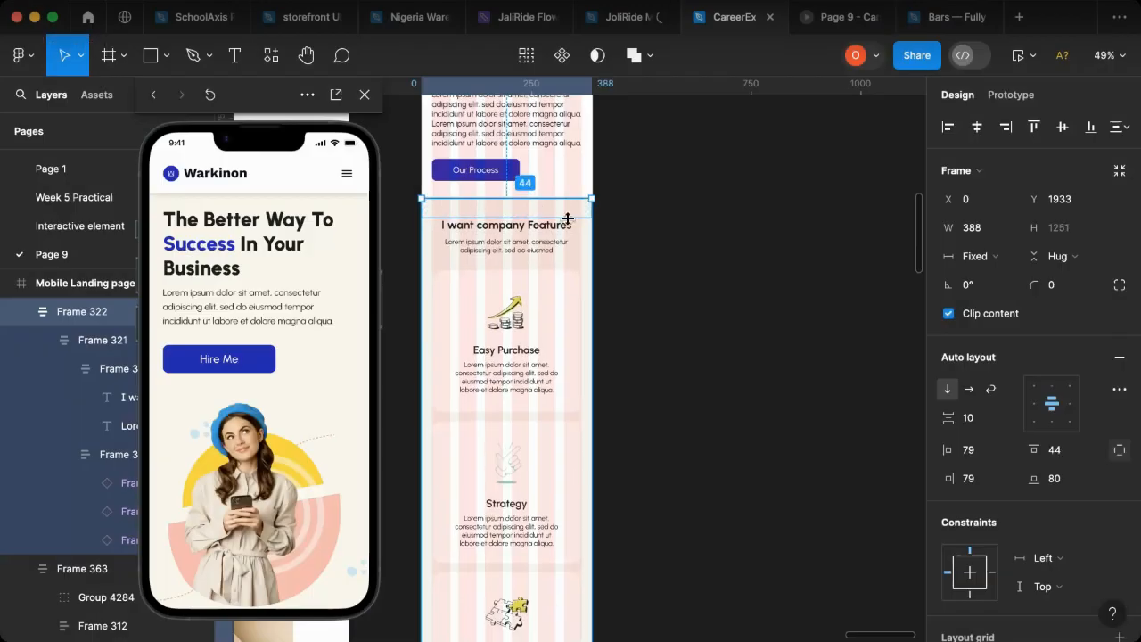
key(super+z)
Step: Try a bottom padding of 44 on the company features section, and undo it
click(1068, 483)
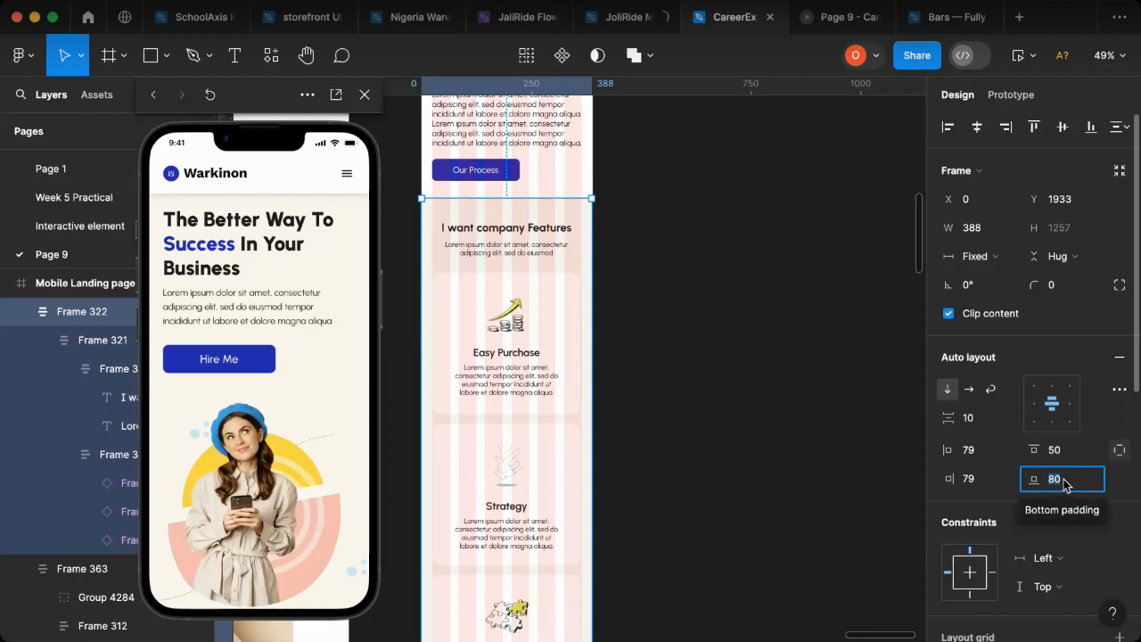
text(44)
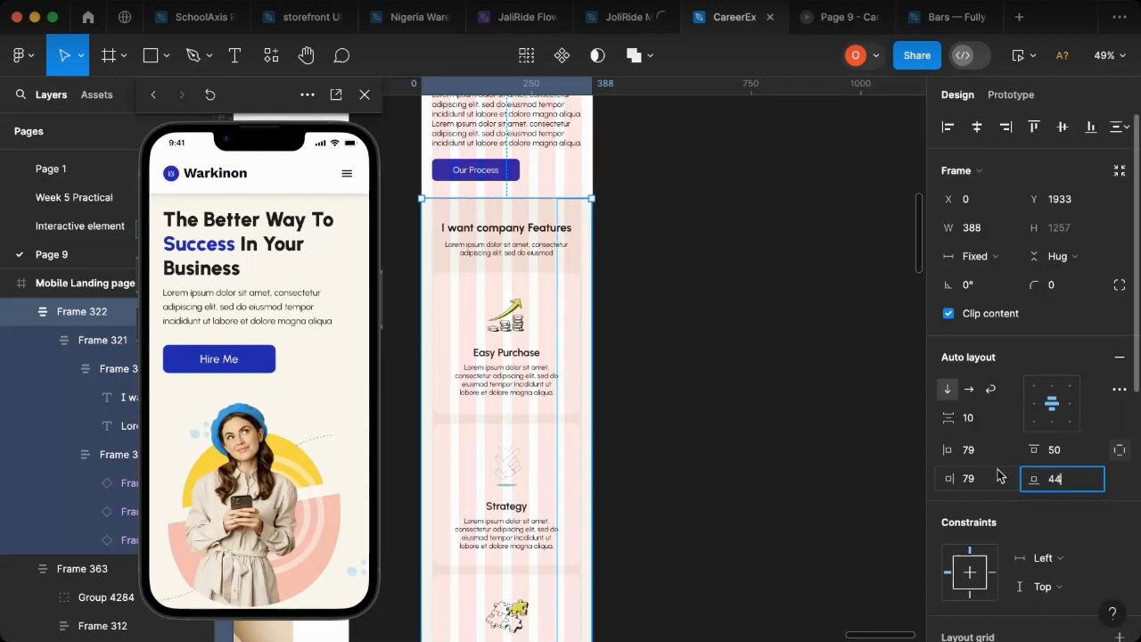
key(Return)
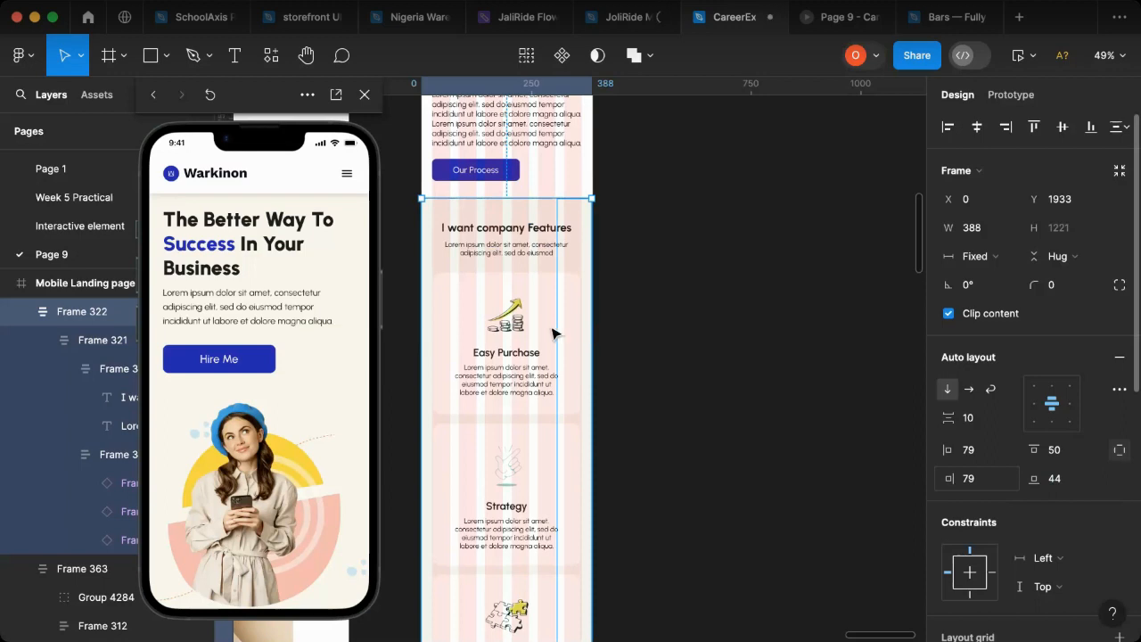
key(ctrl+z)
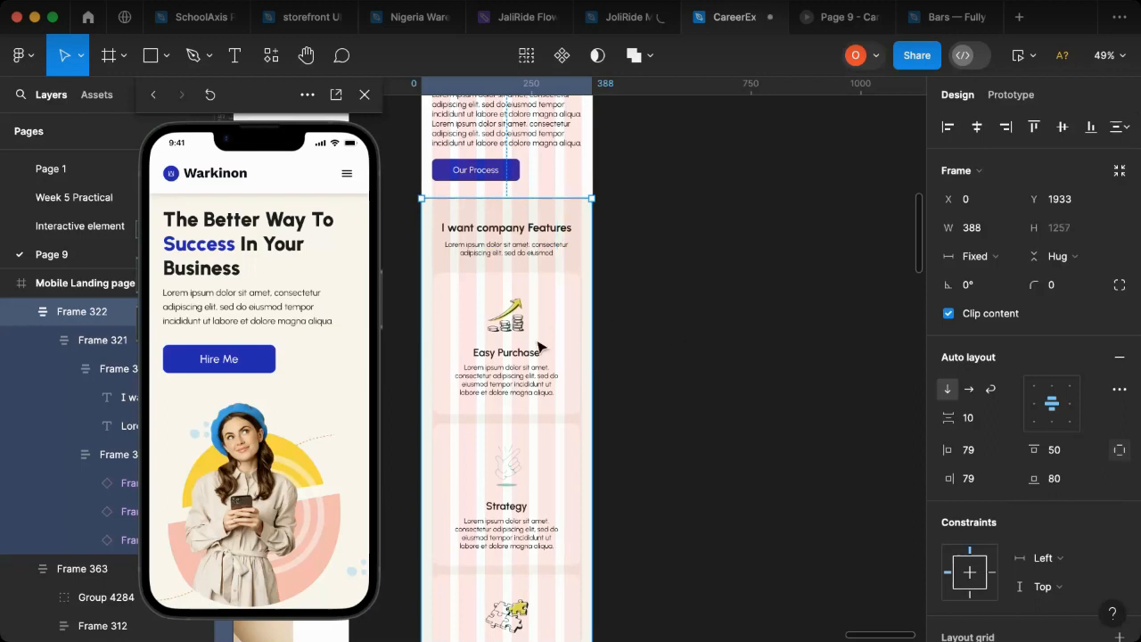
Step: Reduce the bottom padding of the company features section to 50 so it matches the top padding
scroll(543, 369, down, 3)
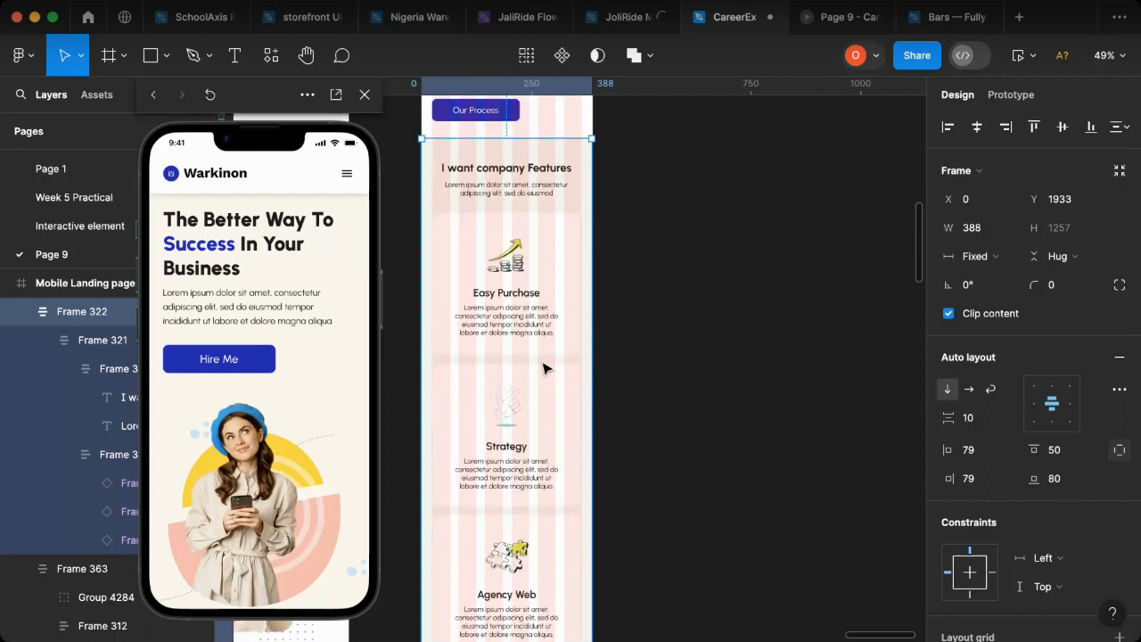
scroll(543, 369, down, 5)
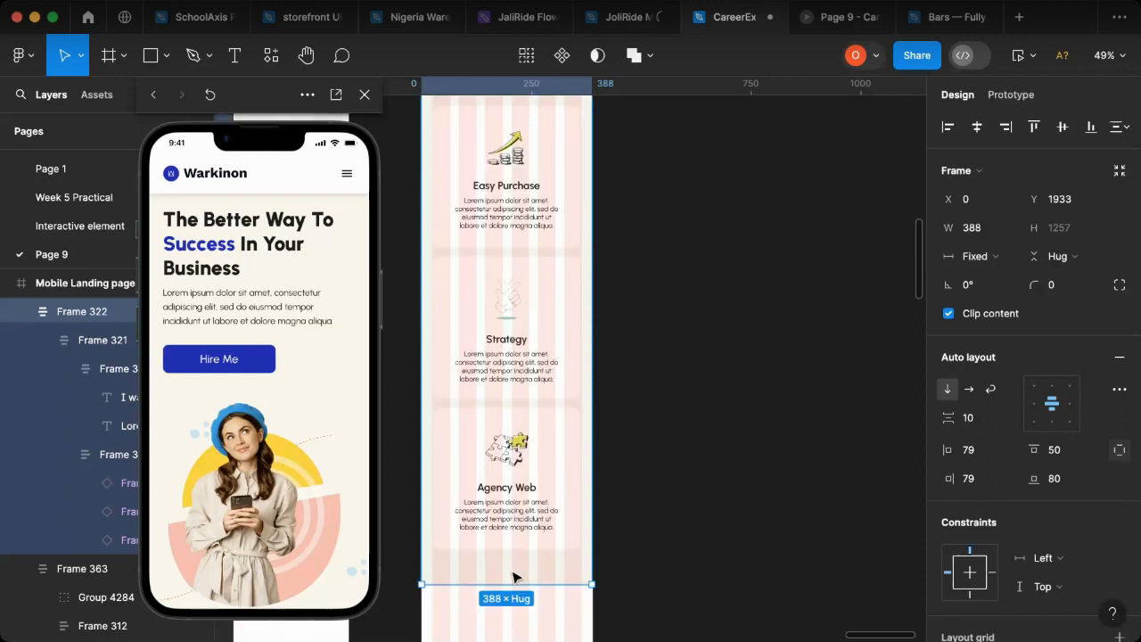
scroll(515, 579, down, 13)
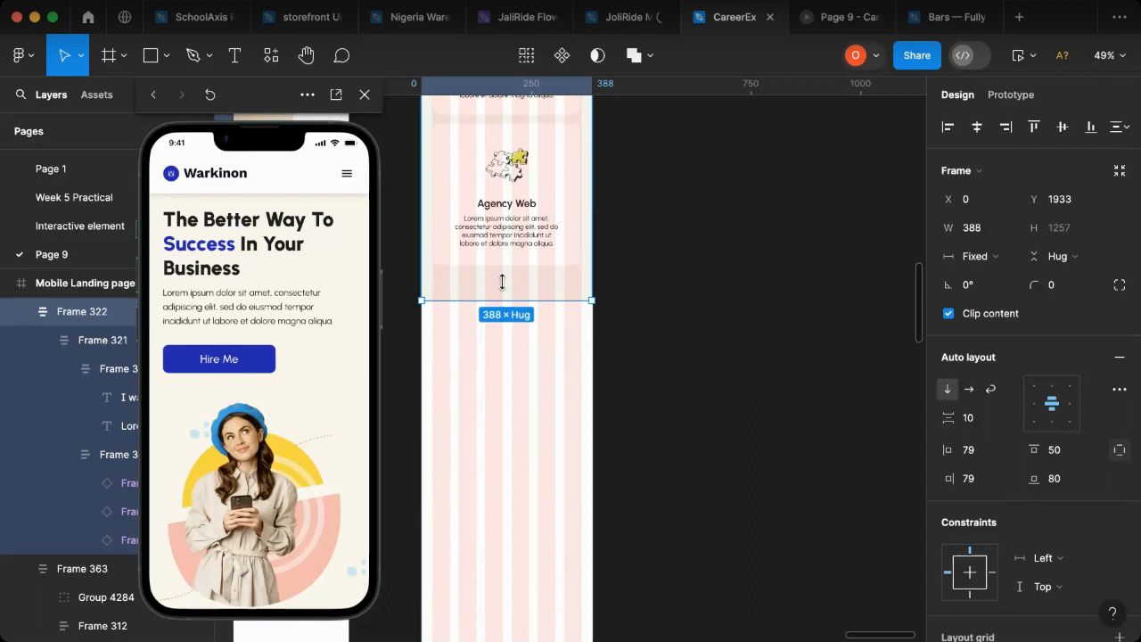
click(526, 286)
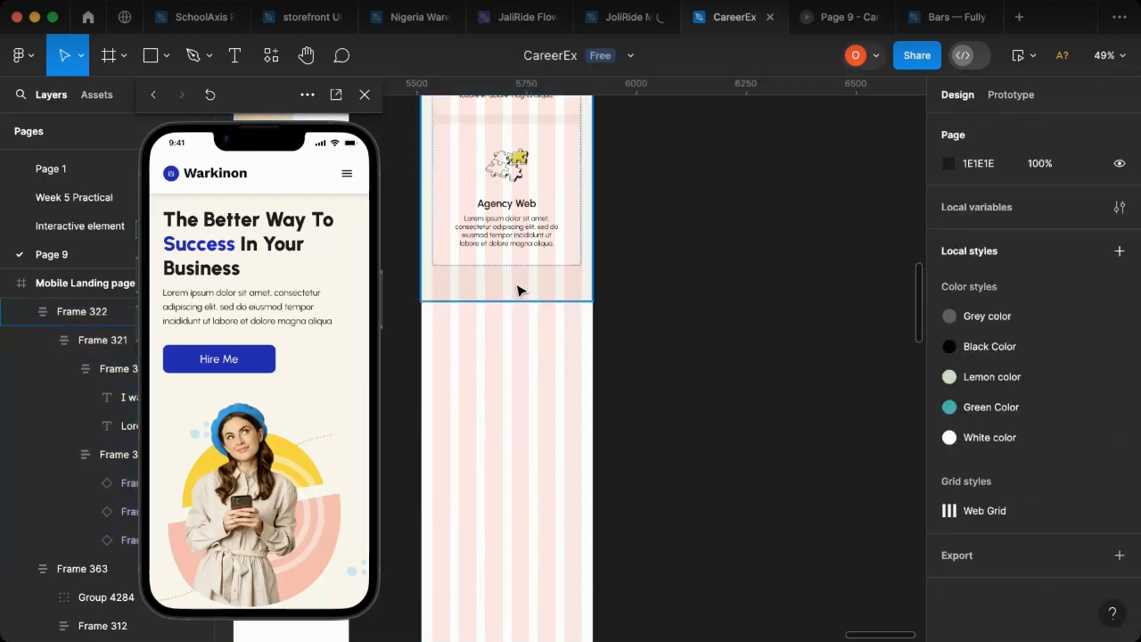
click(523, 289)
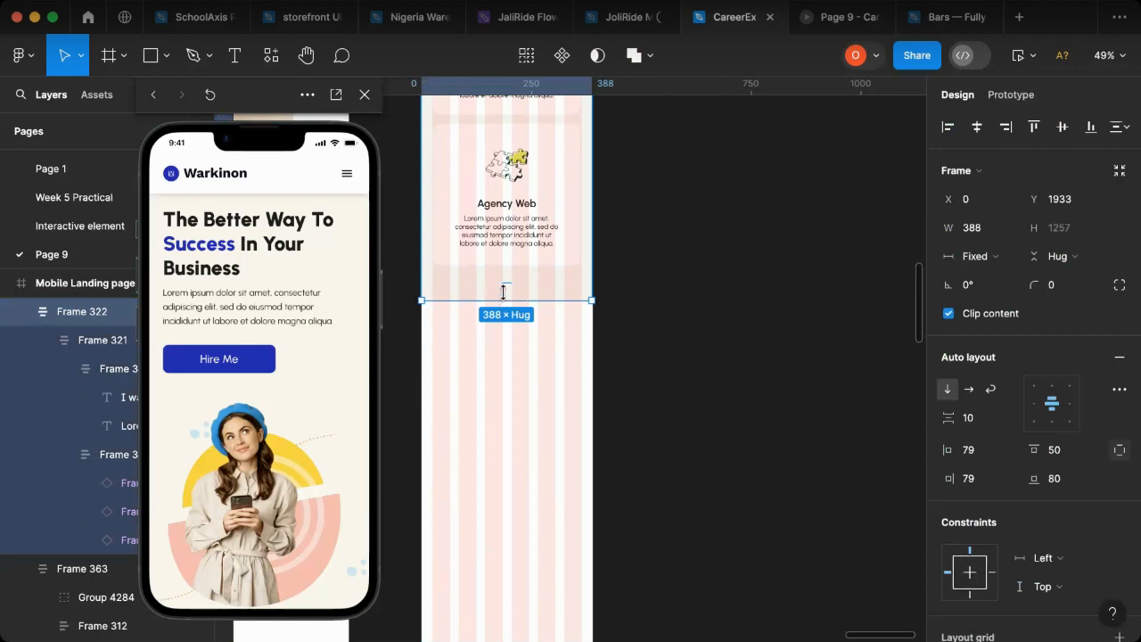
drag(510, 274, 512, 265)
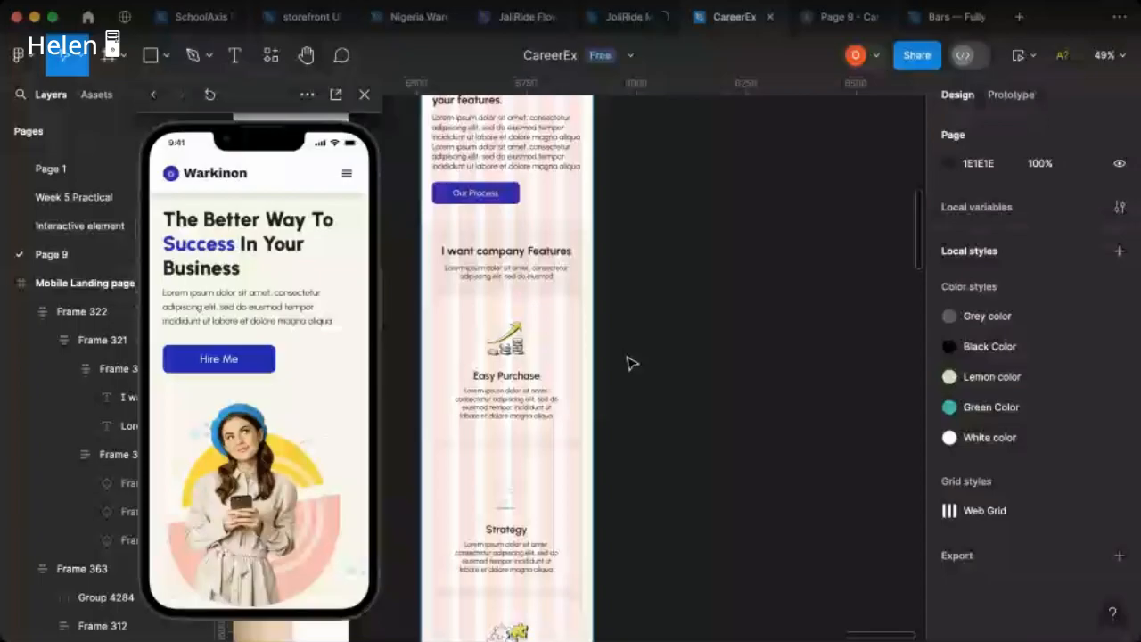
Step: Hide the column grid on the Mobile Landing page frame and check the company features section in the phone preview
scroll(443, 268, up, 5)
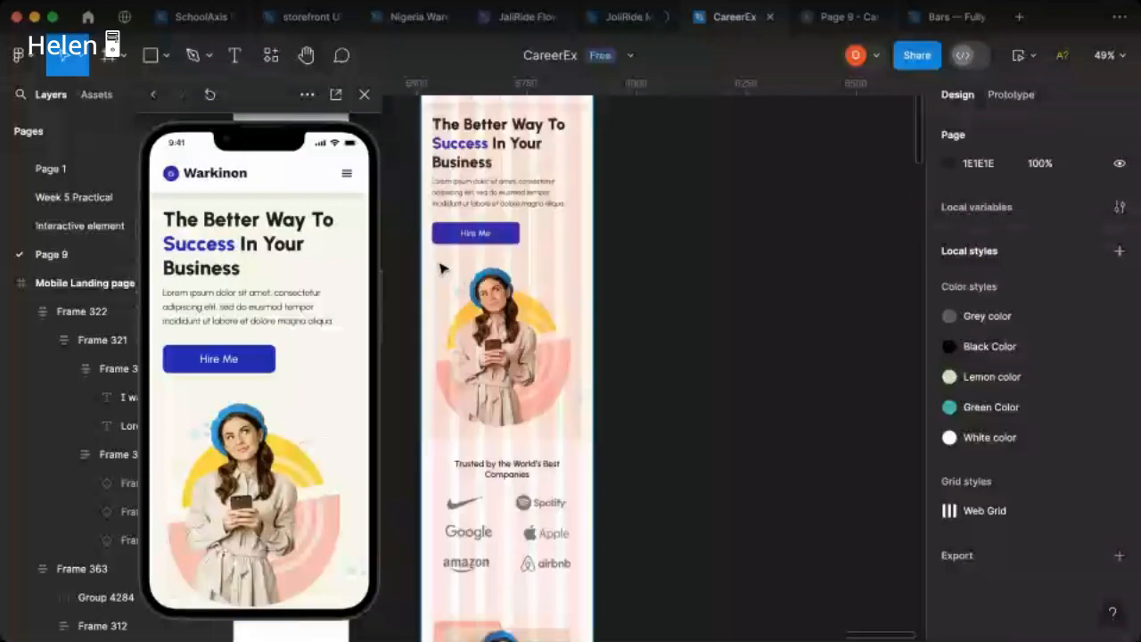
scroll(444, 268, up, 3)
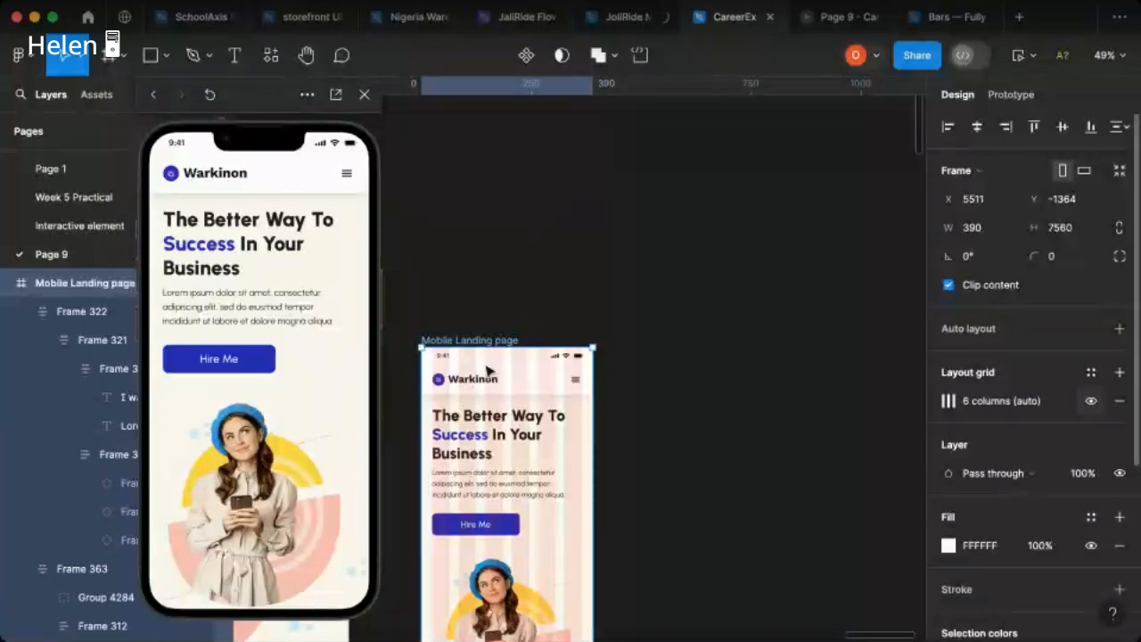
scroll(535, 401, down, 15)
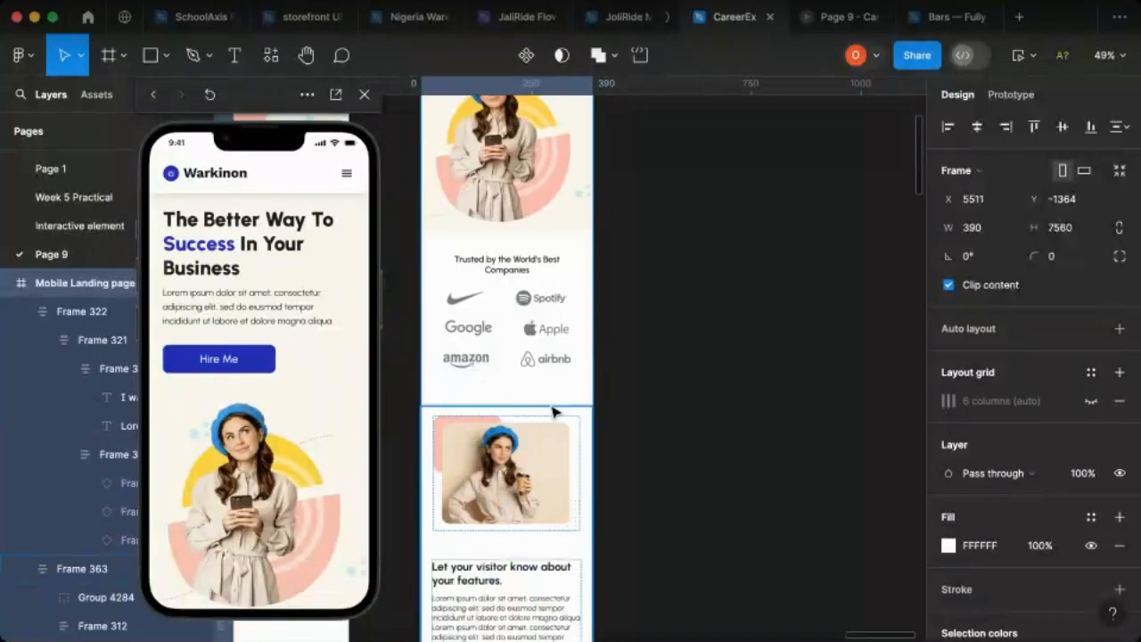
scroll(554, 411, down, 5)
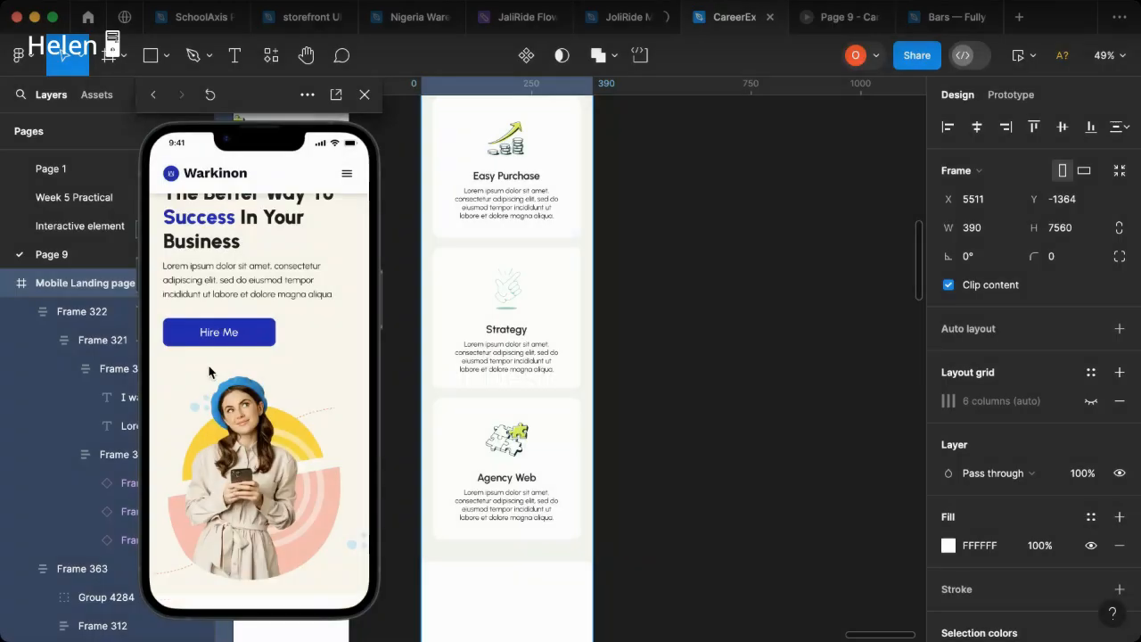
scroll(210, 371, down, 3)
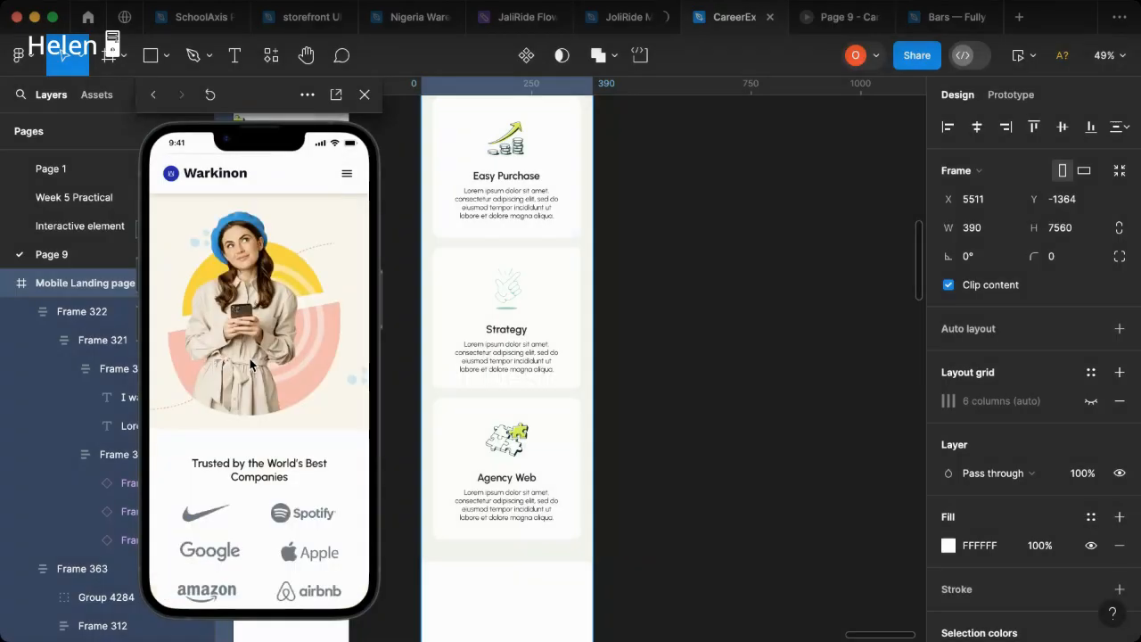
scroll(250, 359, down, 6)
scroll(265, 384, down, 5)
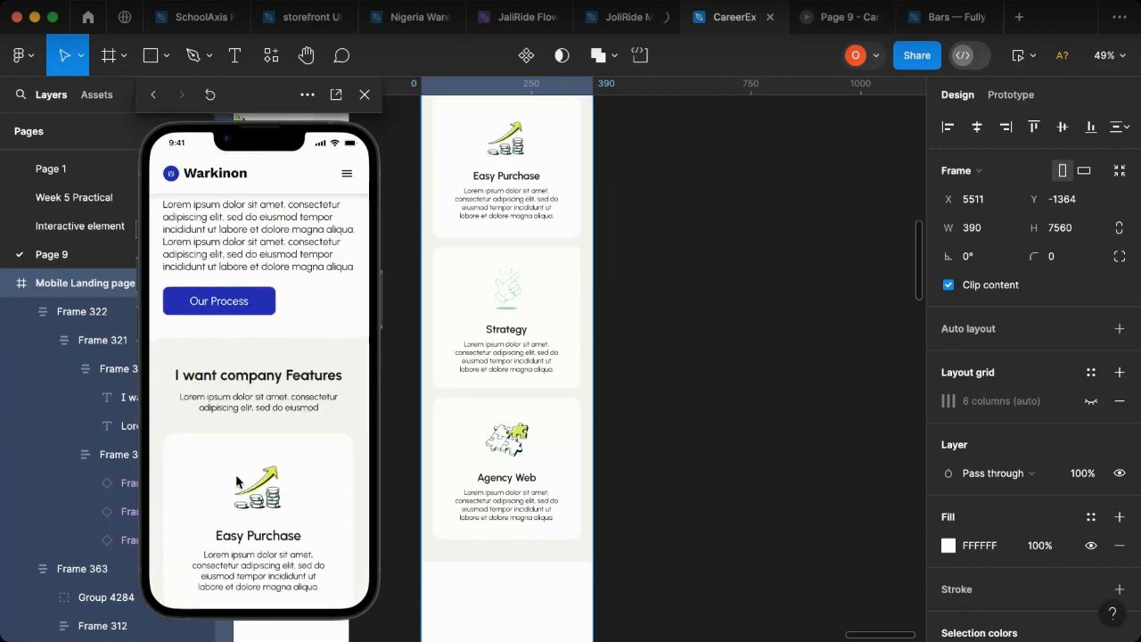
scroll(266, 500, down, 3)
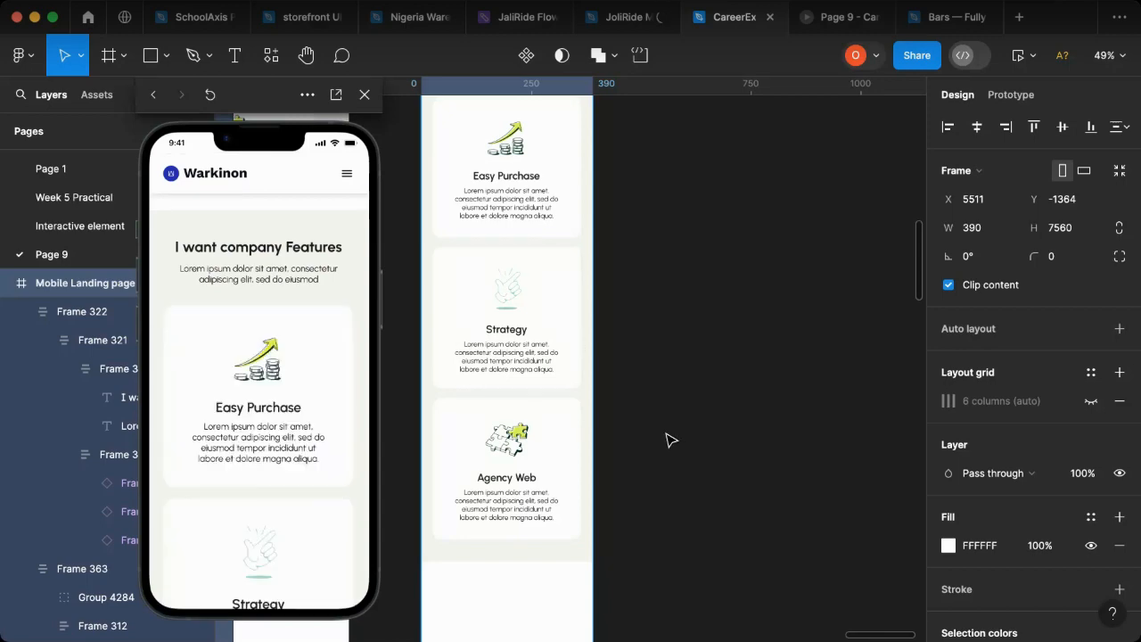
Step: Recolor the colored variant of the Easy Purchase card in the style guide by sampling the colored Strategy card's darker blue fill
scroll(671, 440, left, 15)
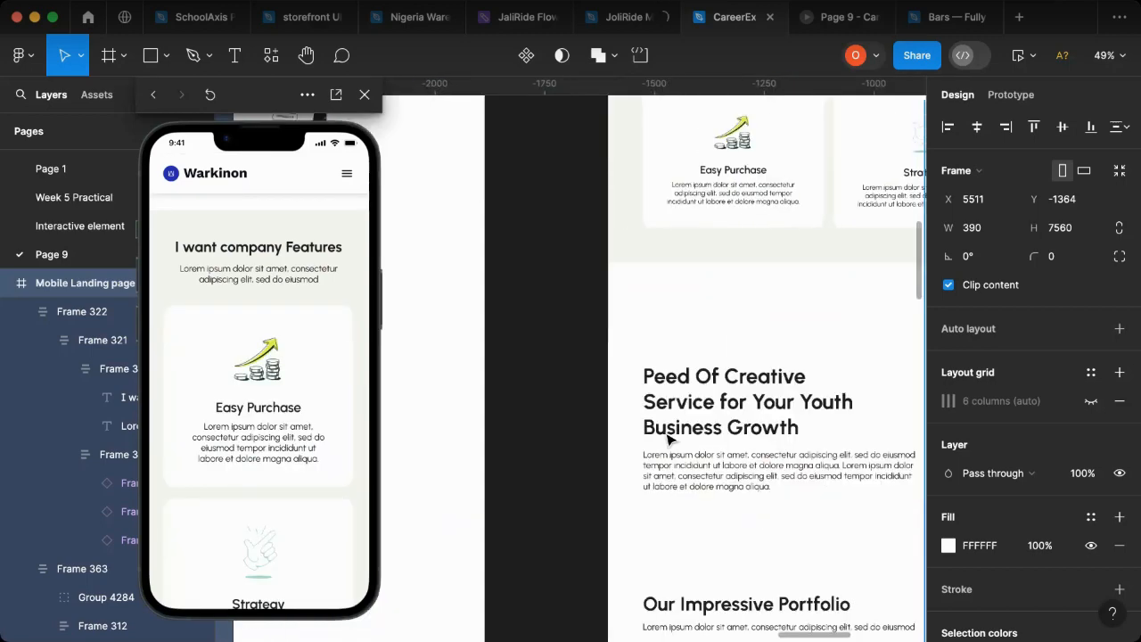
scroll(671, 439, left, 10)
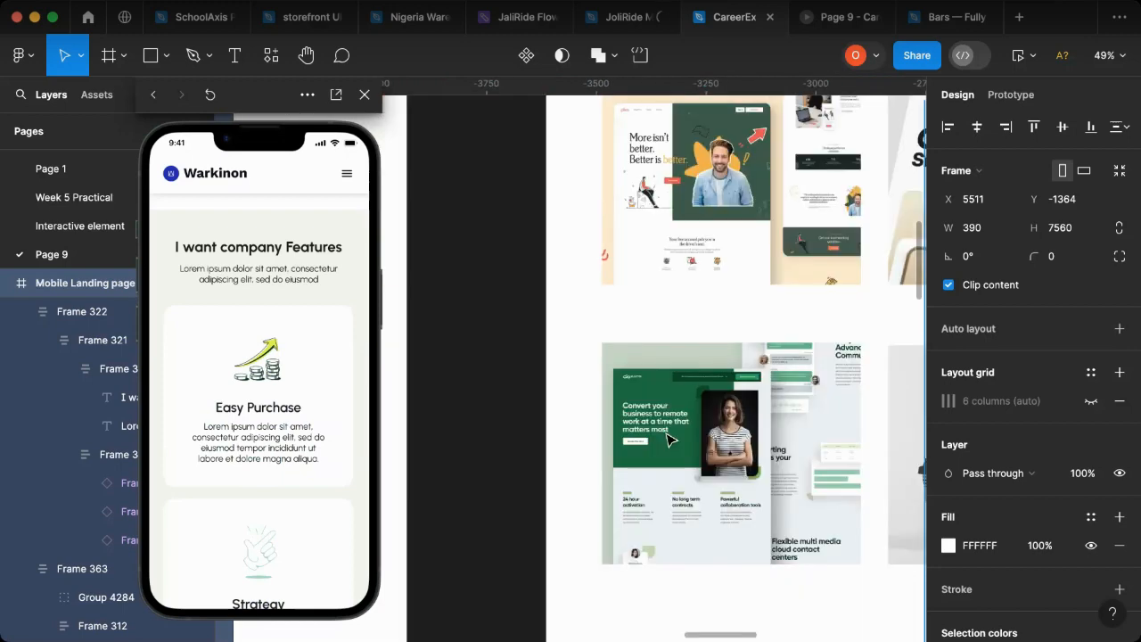
scroll(671, 439, left, 15)
scroll(671, 440, left, 2)
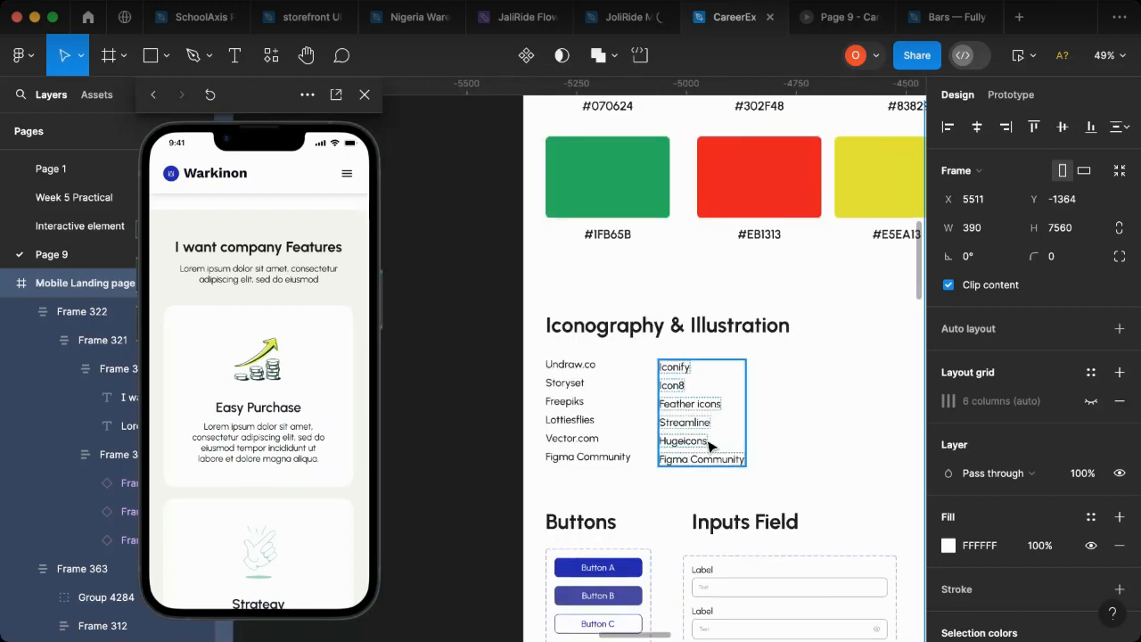
scroll(709, 446, down, 10)
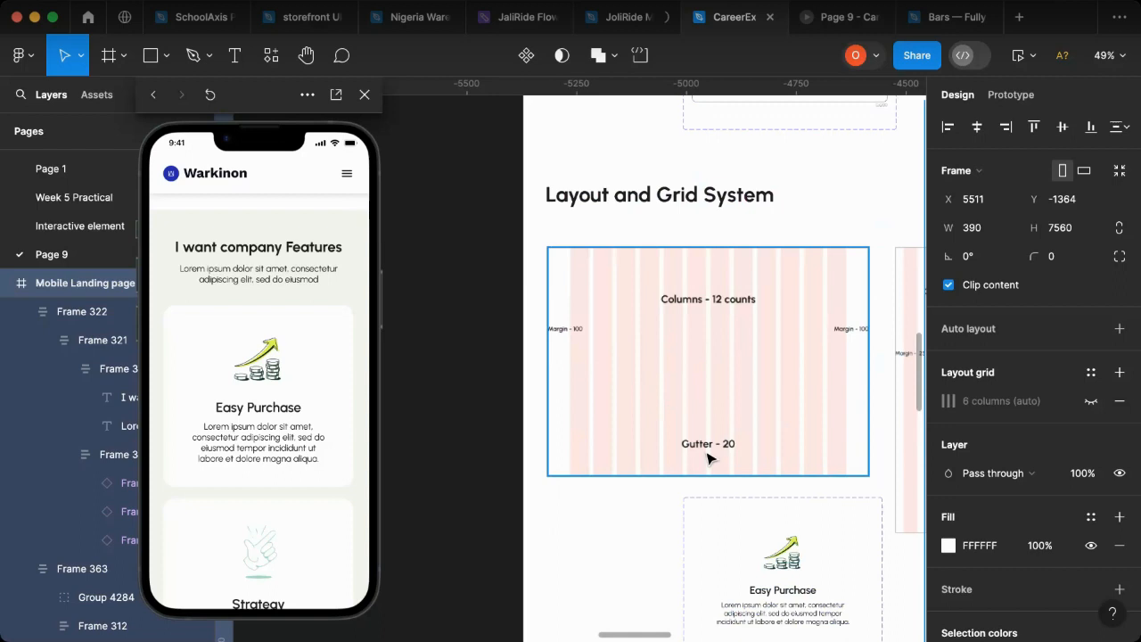
scroll(709, 456, down, 8)
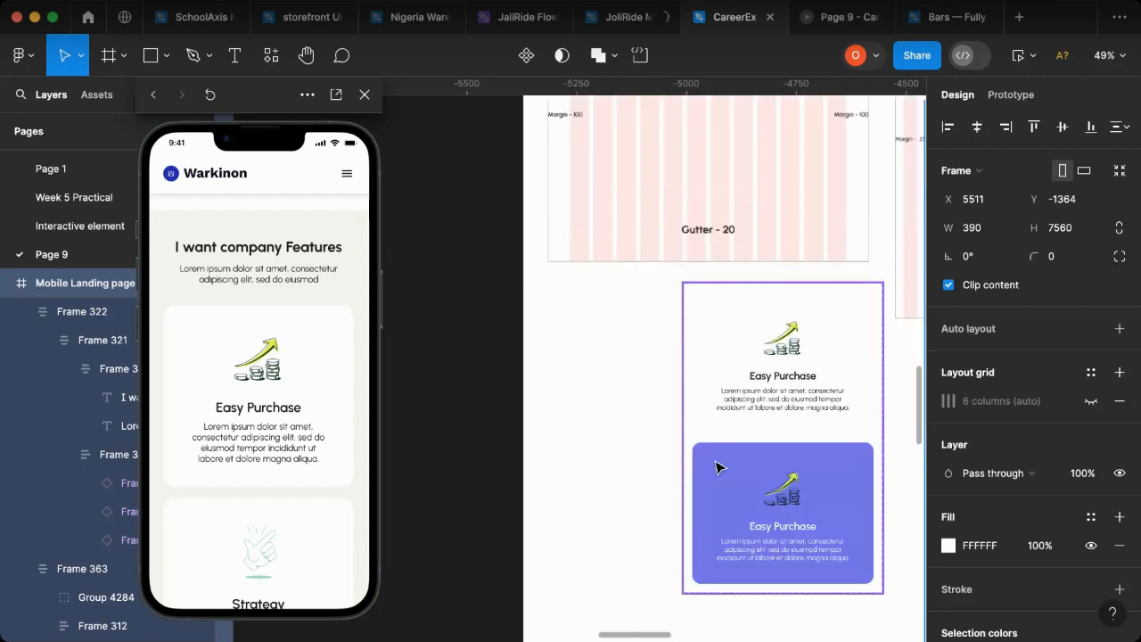
scroll(713, 452, down, 2)
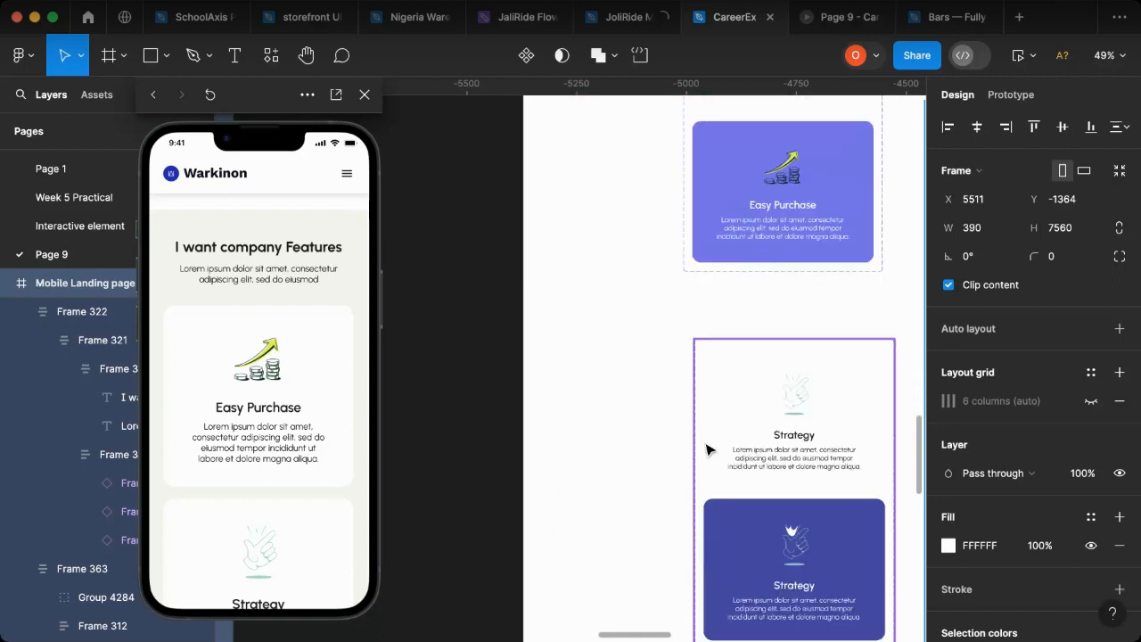
scroll(707, 450, right, 3)
click(719, 187)
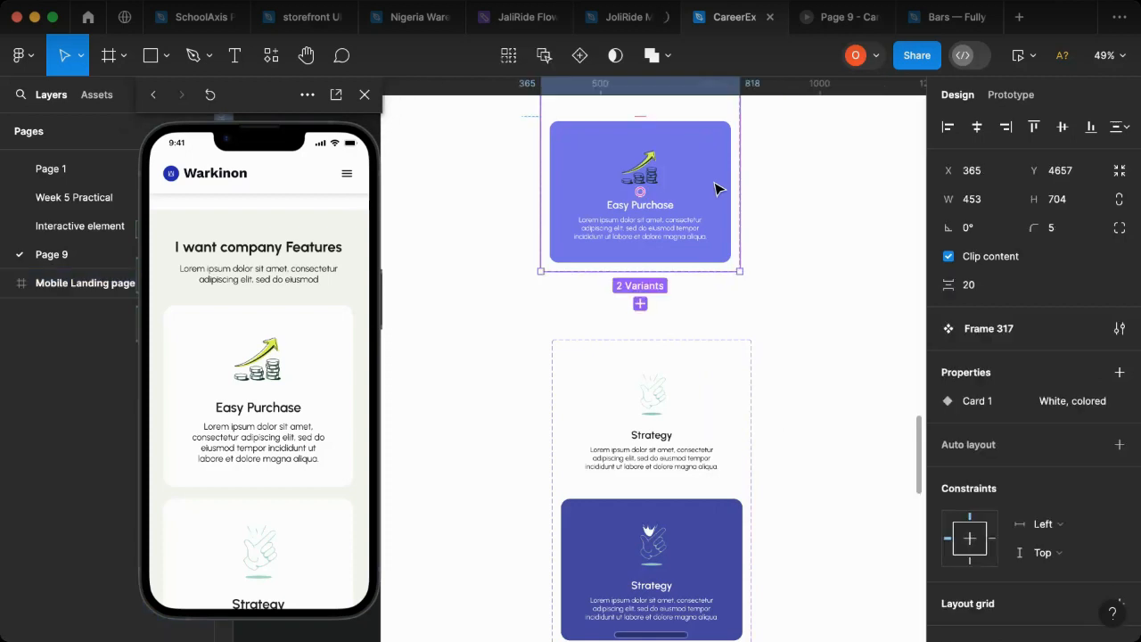
click(719, 187)
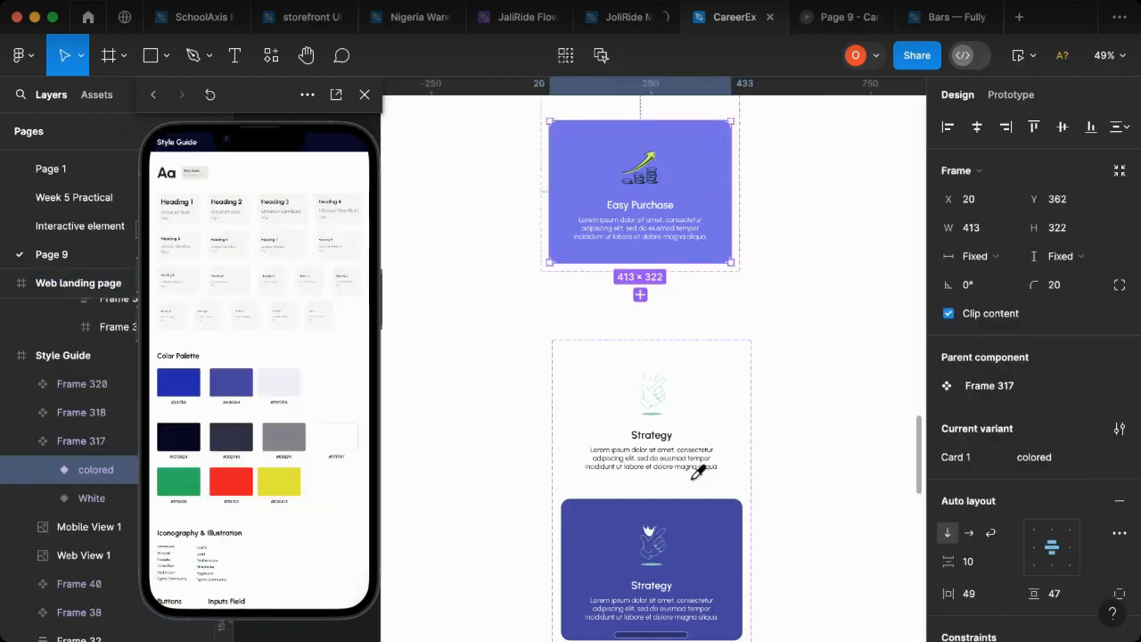
click(691, 512)
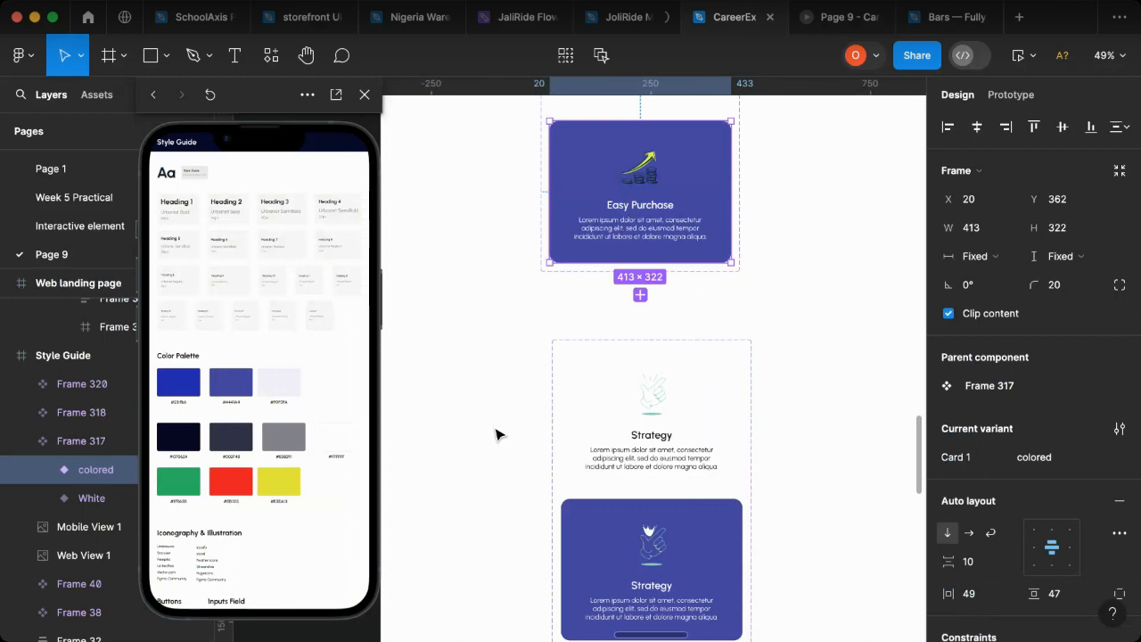
key(Escape)
Step: Preview the Mobile Landing page frame and check the colored states of the feature cards on the phone
key(shift+1)
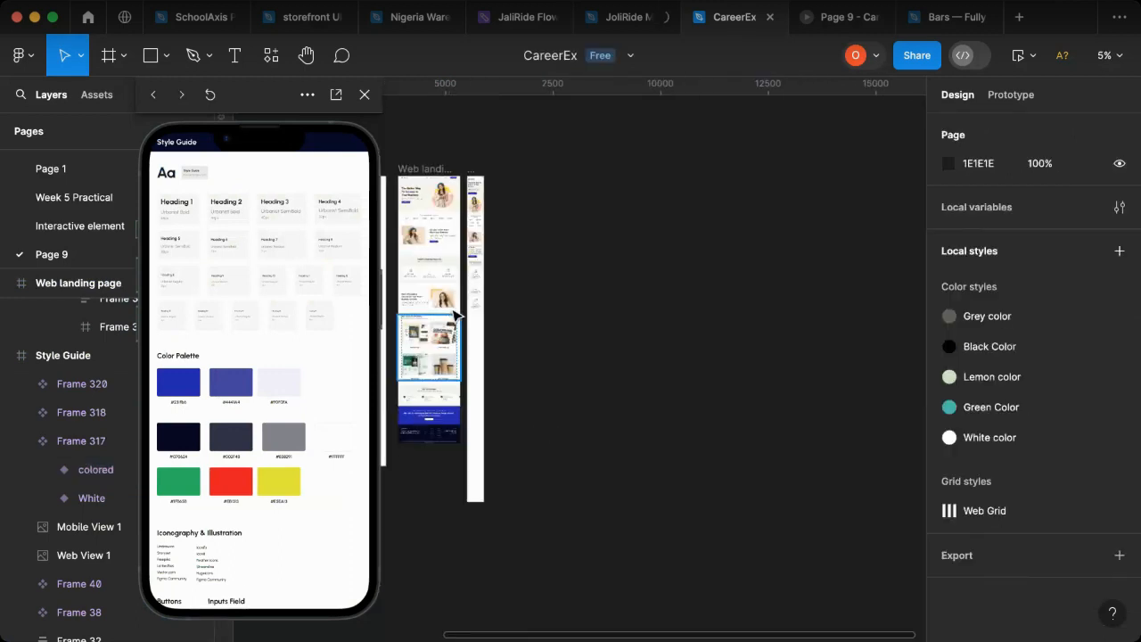
scroll(451, 337, up, 5)
scroll(522, 305, up, 10)
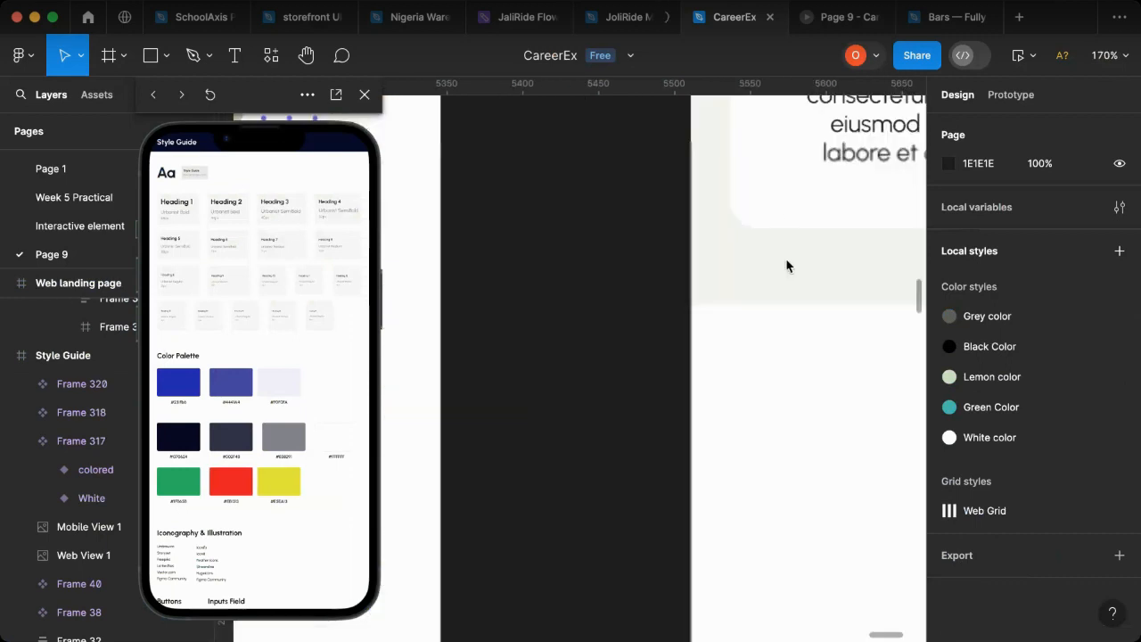
click(863, 158)
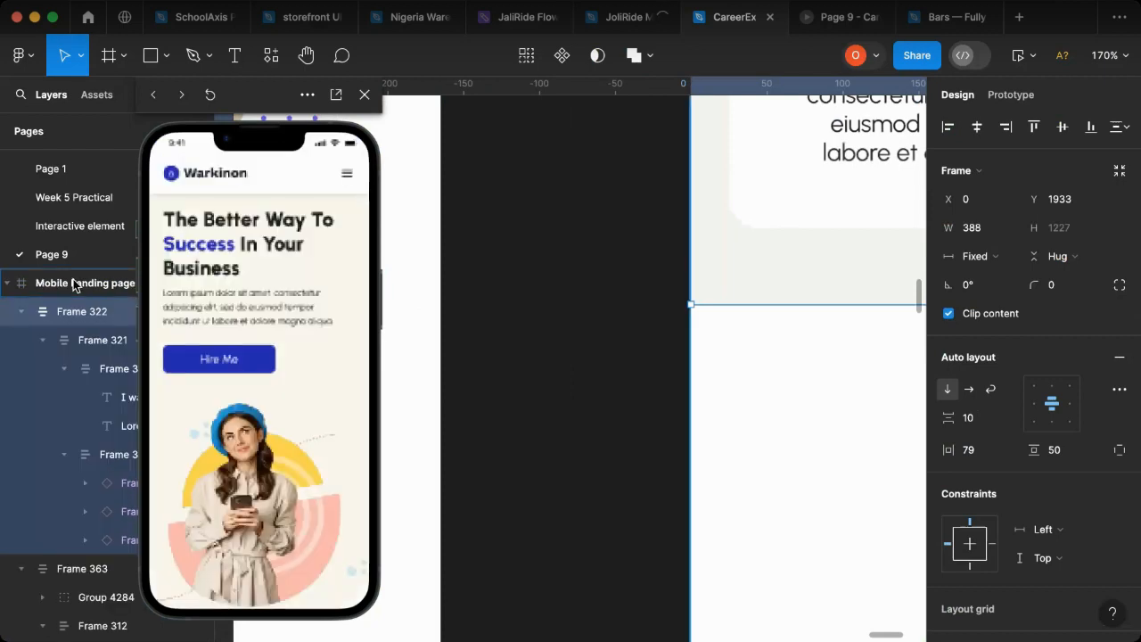
click(73, 281)
scroll(277, 330, down, 10)
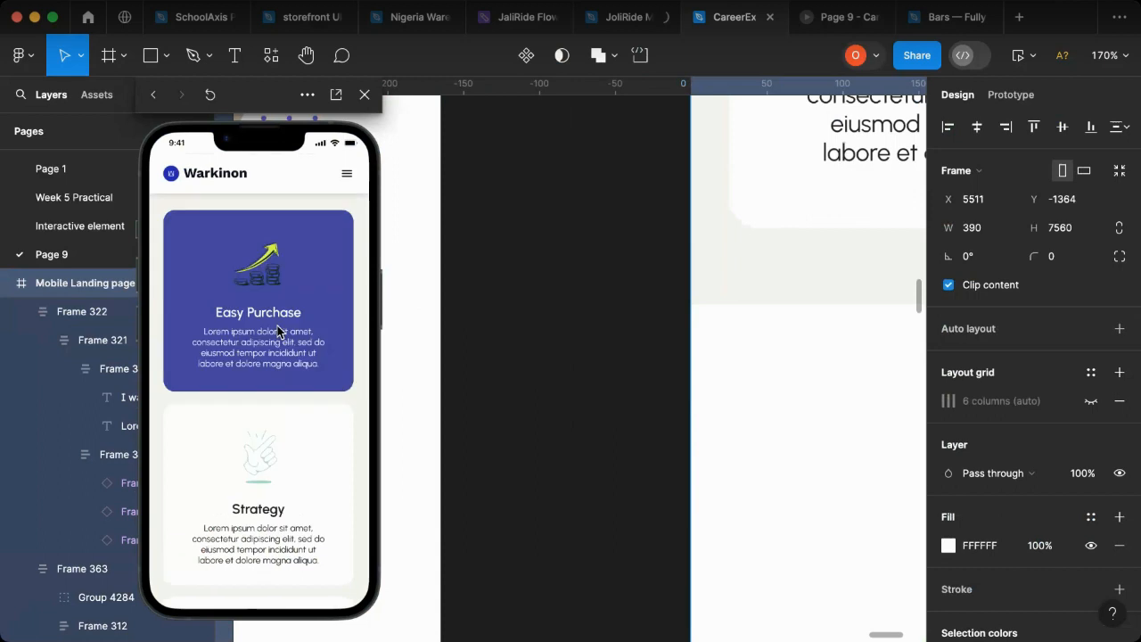
scroll(303, 331, up, 2)
scroll(303, 325, up, 5)
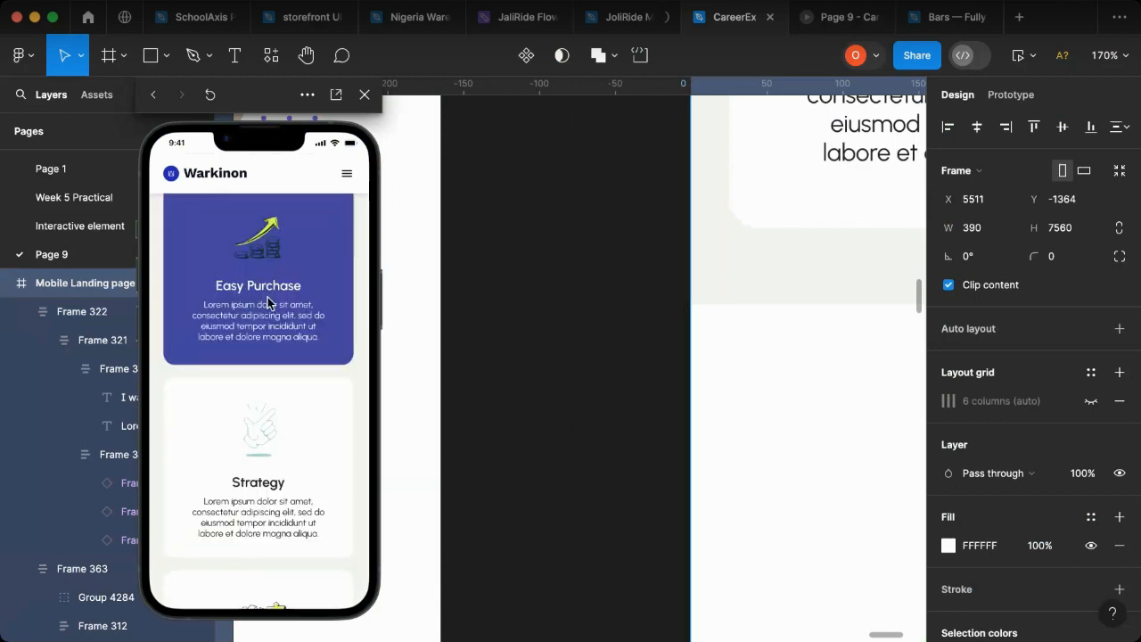
scroll(274, 488, down, 1)
scroll(270, 499, down, 3)
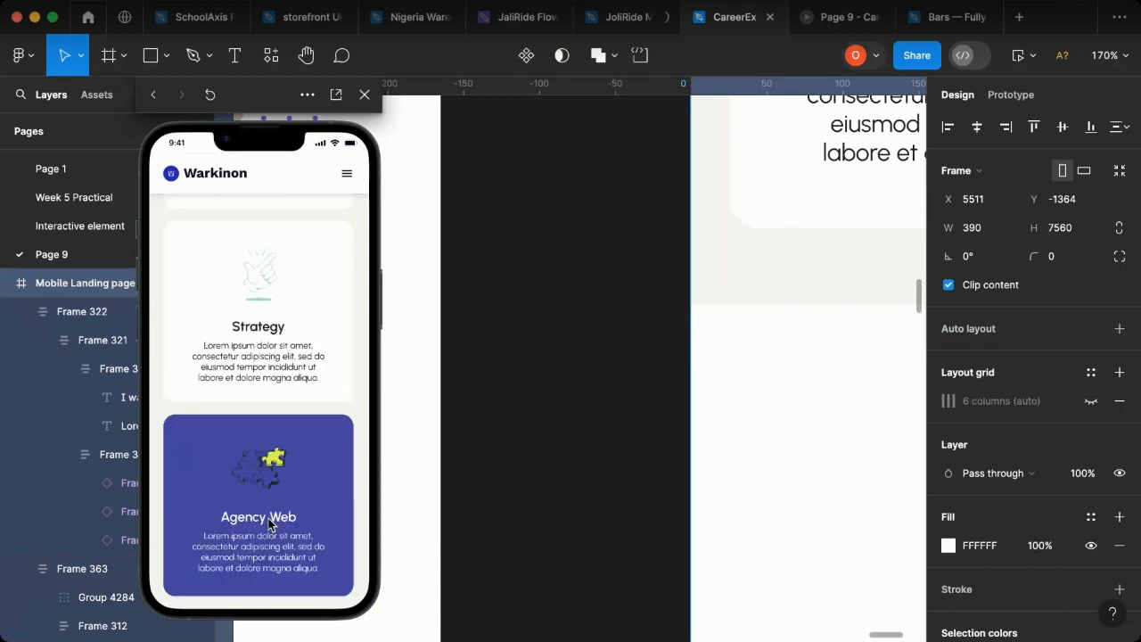
click(549, 444)
Step: Examine the web landing page's creative service section below the company features, comparing it with the mobile page
scroll(549, 444, down, 10)
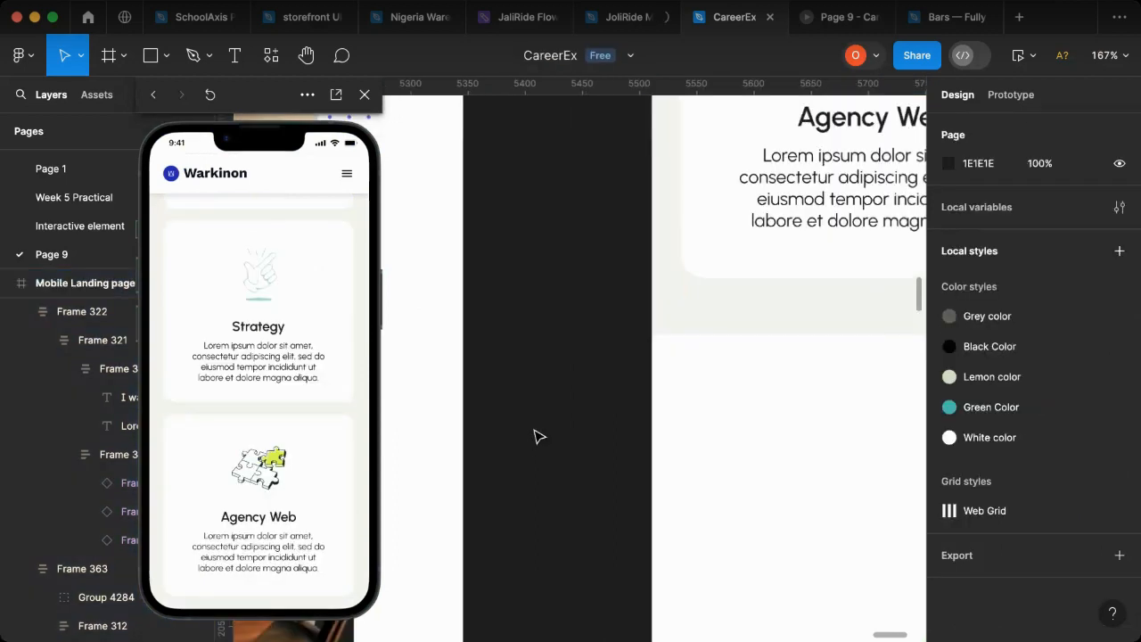
scroll(549, 452, left, 5)
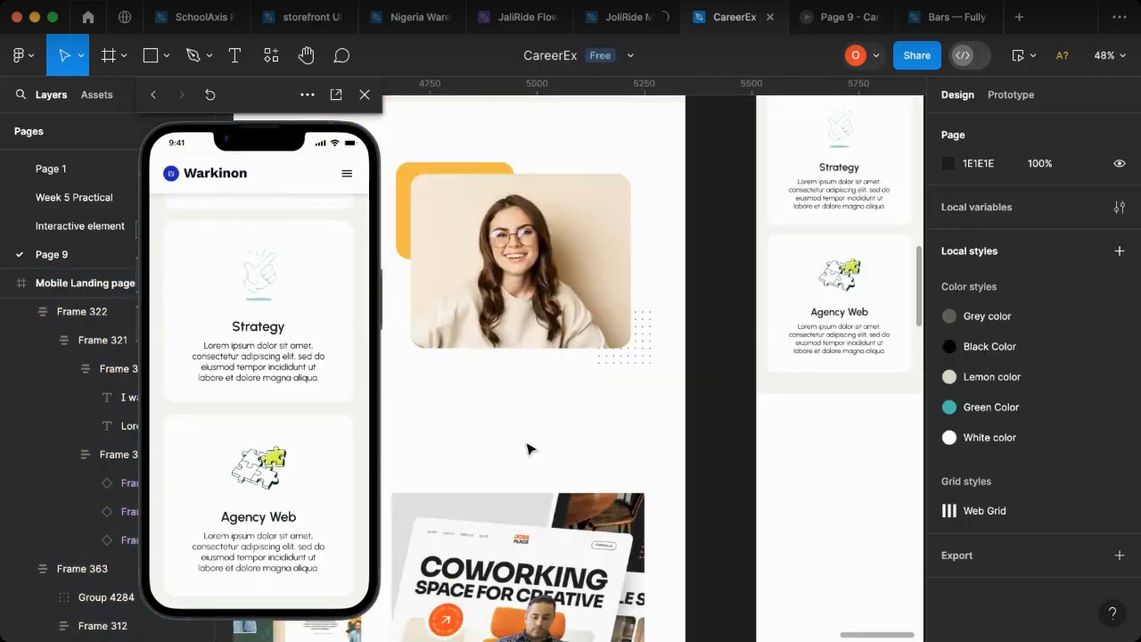
scroll(549, 281, left, 2)
scroll(540, 276, left, 2)
scroll(539, 277, up, 2)
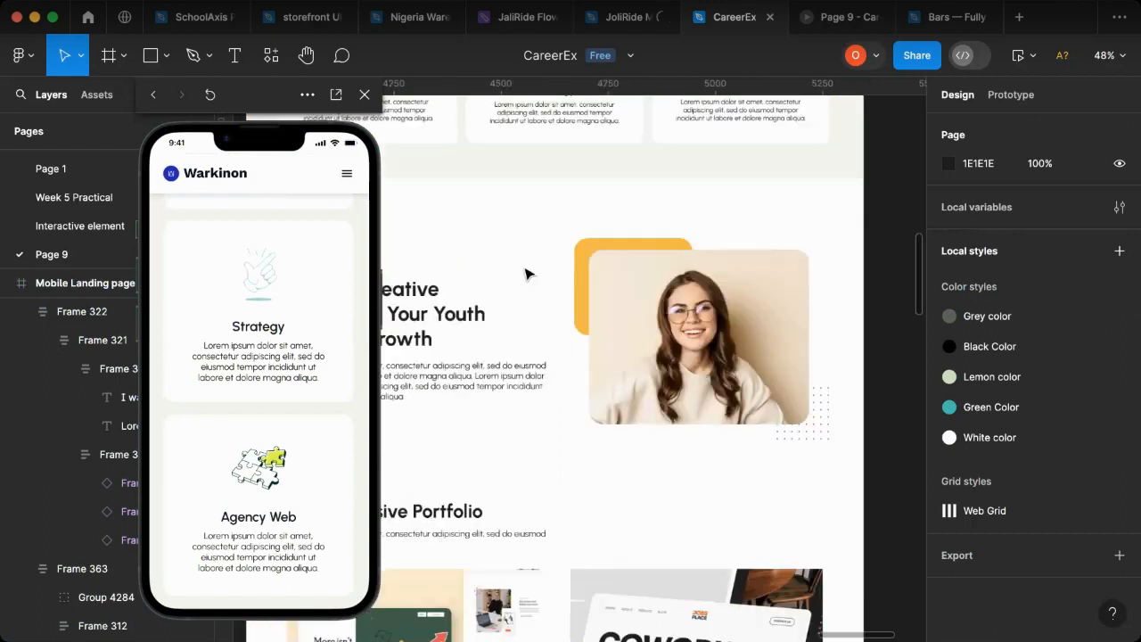
scroll(535, 366, up, 3)
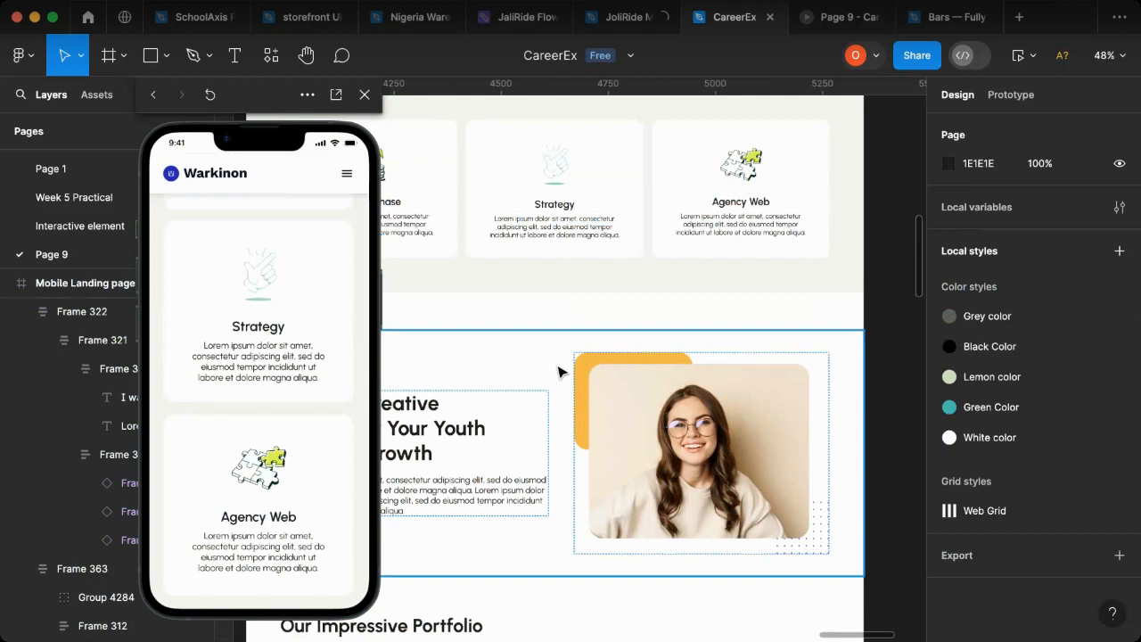
scroll(546, 385, down, 1)
scroll(533, 399, down, 2)
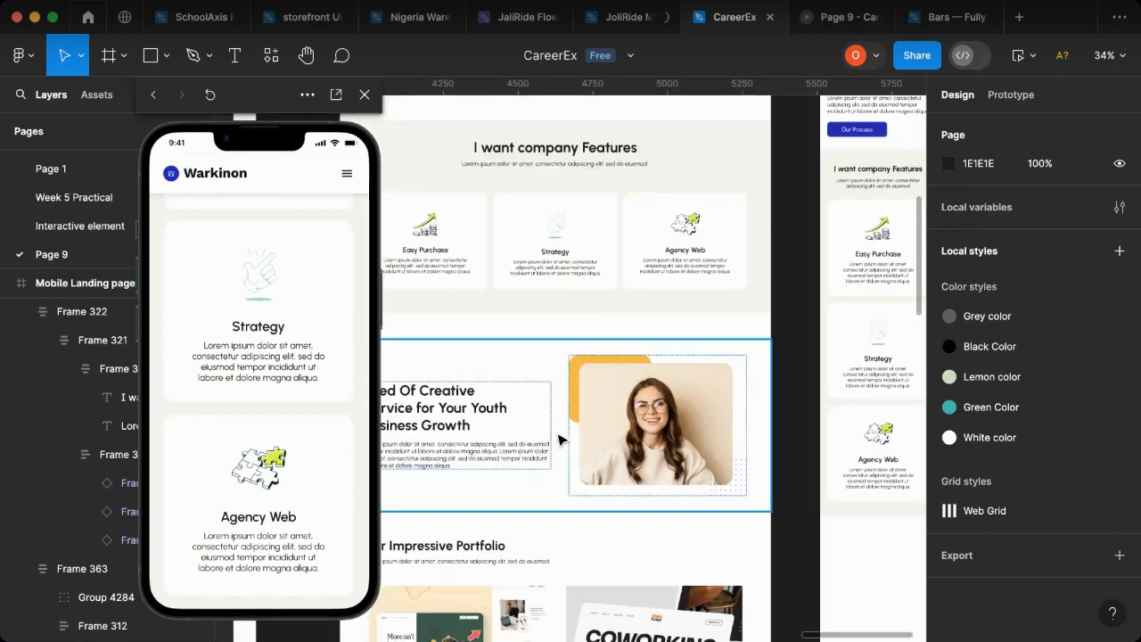
scroll(560, 439, down, 10)
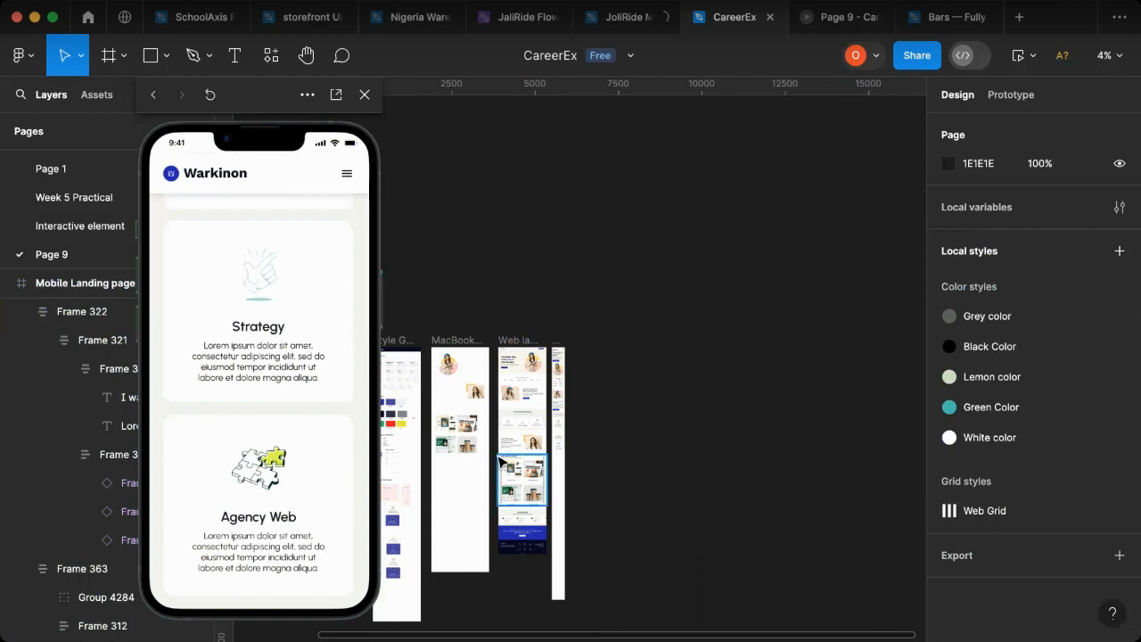
scroll(523, 458, up, 1)
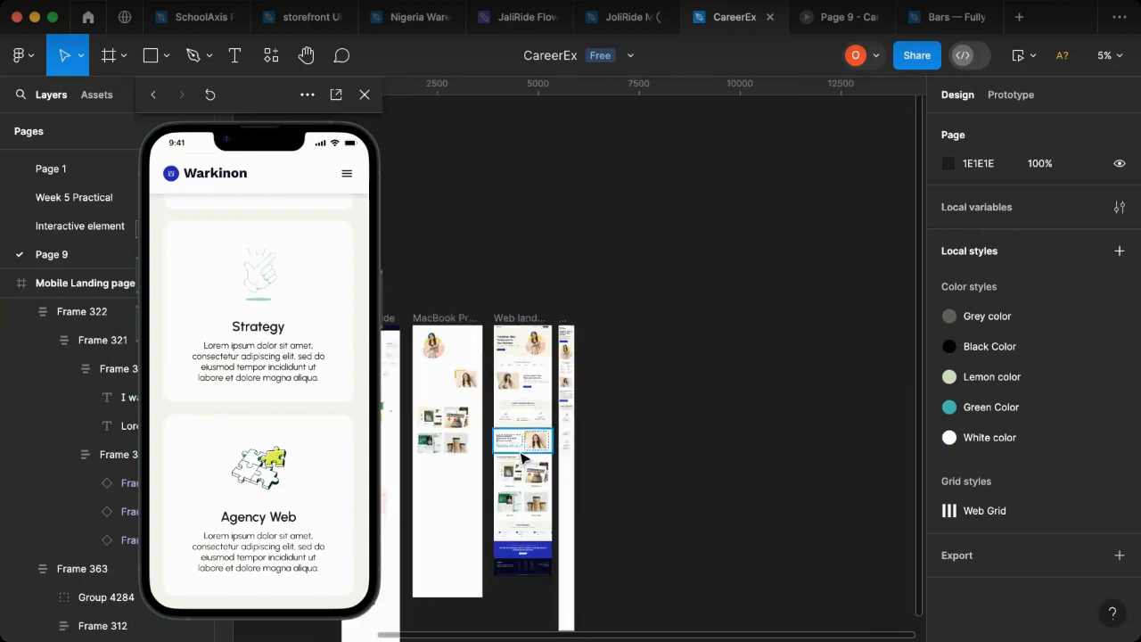
Step: Duplicate the mobile page's "Let your visitor know about your features" section and place the copy below the company features section
scroll(522, 458, up, 2)
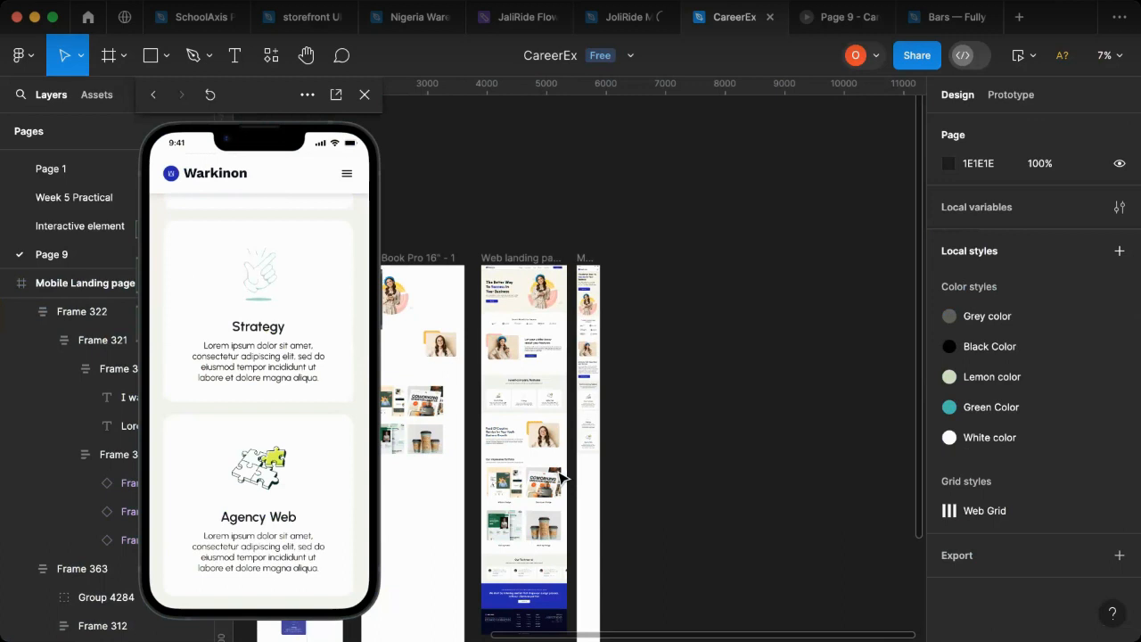
scroll(563, 479, up, 1)
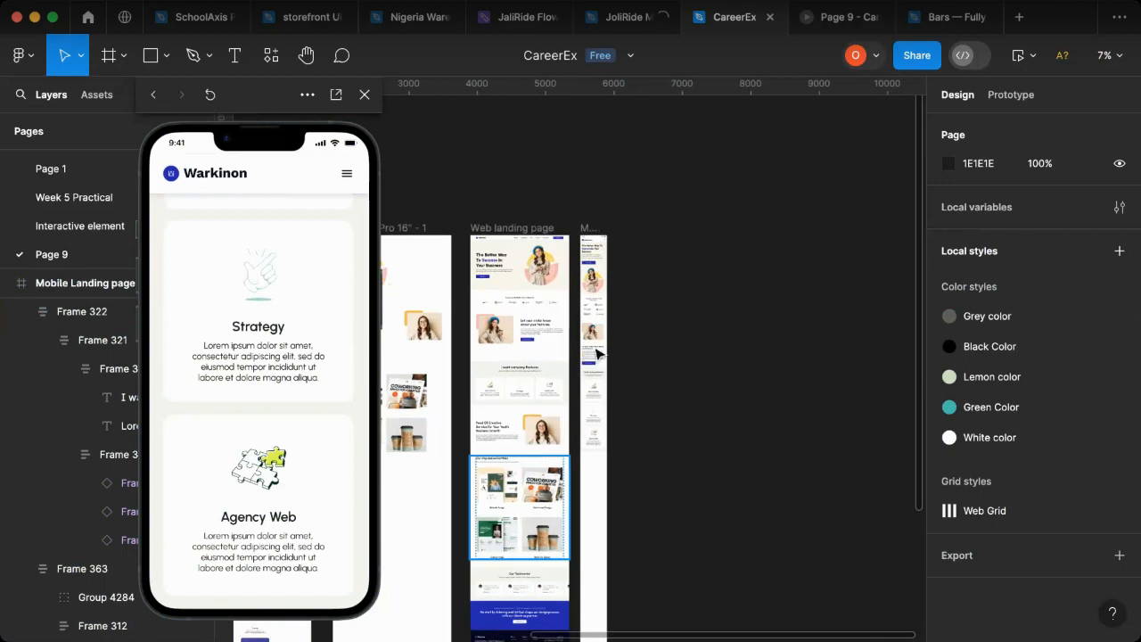
scroll(597, 354, up, 3)
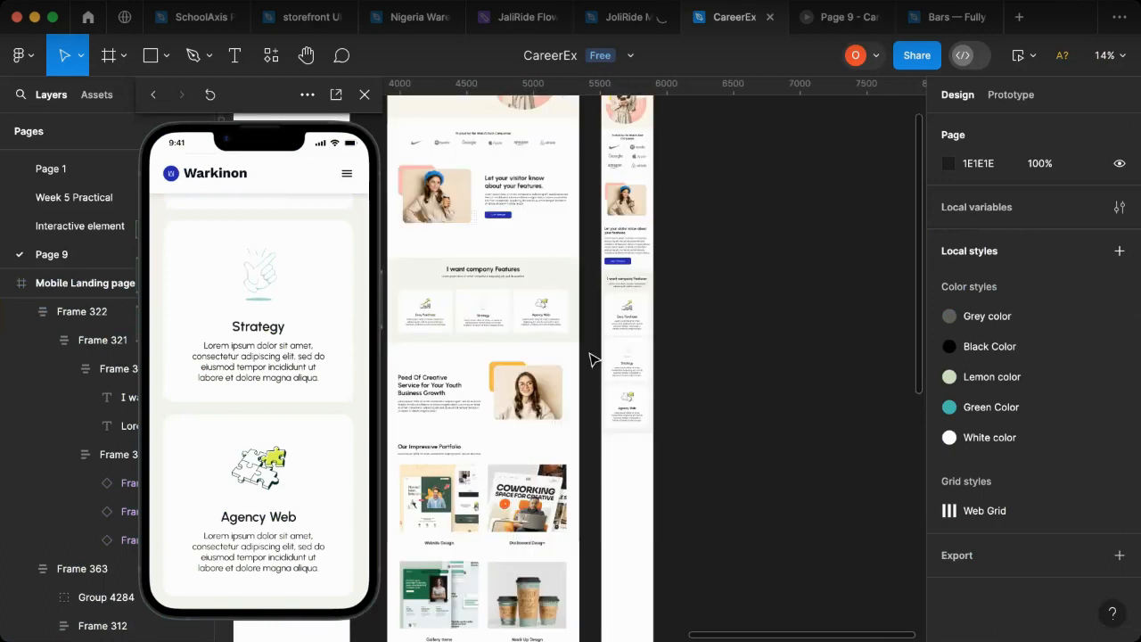
click(624, 230)
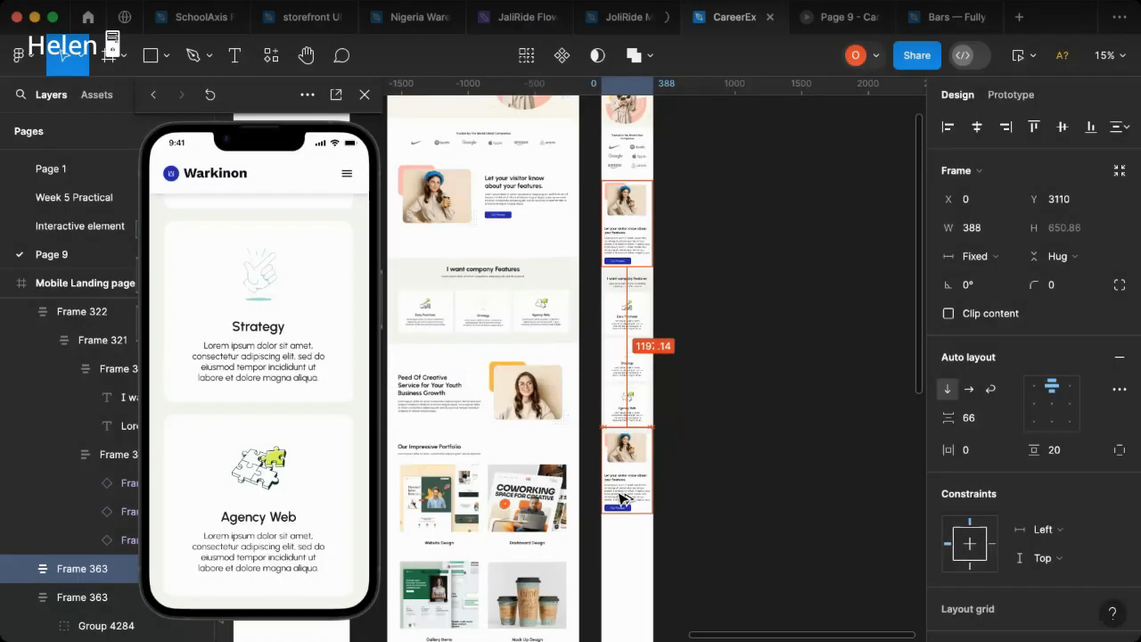
drag(622, 497, 624, 495)
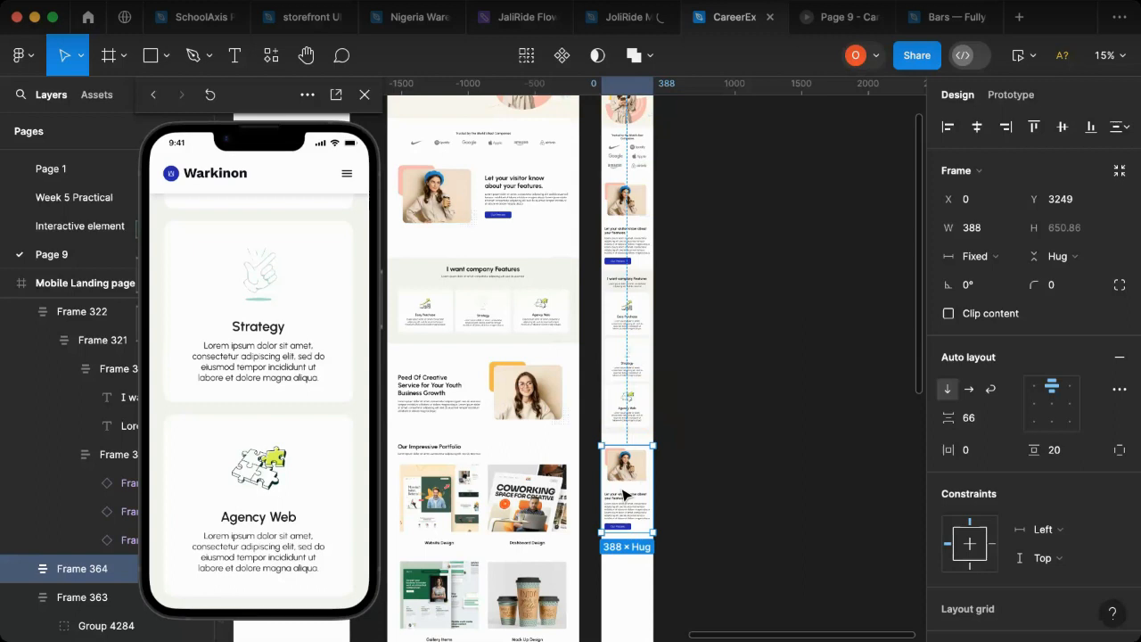
Step: Copy the "Peed Of Creative Service for Your Youth Business Growth" heading from the web page and paste it under the duplicated mobile section
click(425, 391)
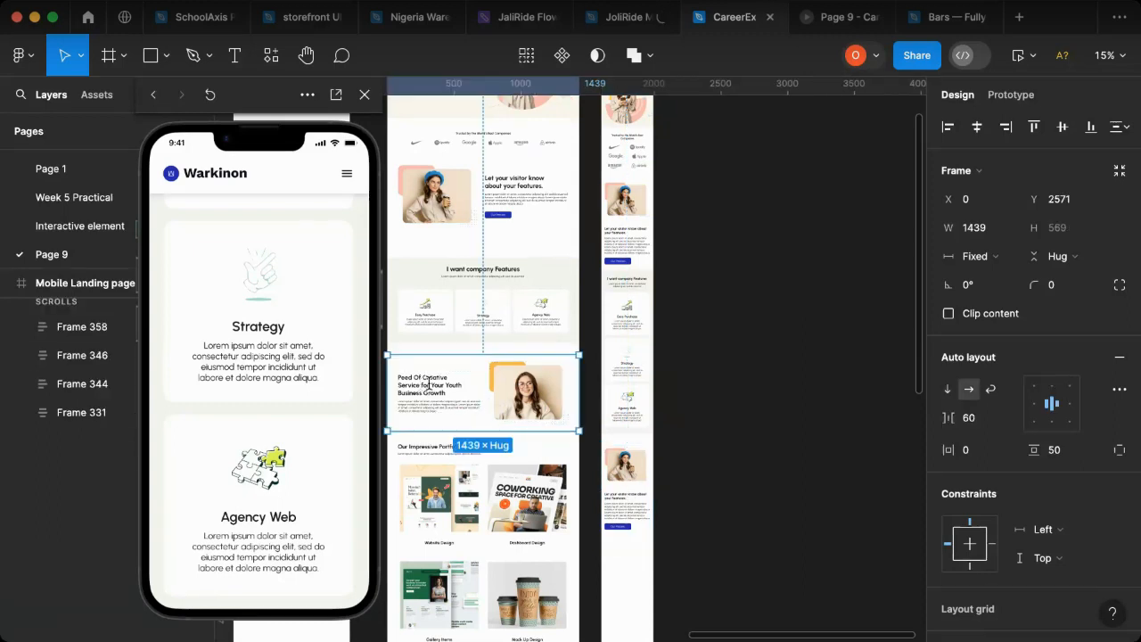
click(456, 384)
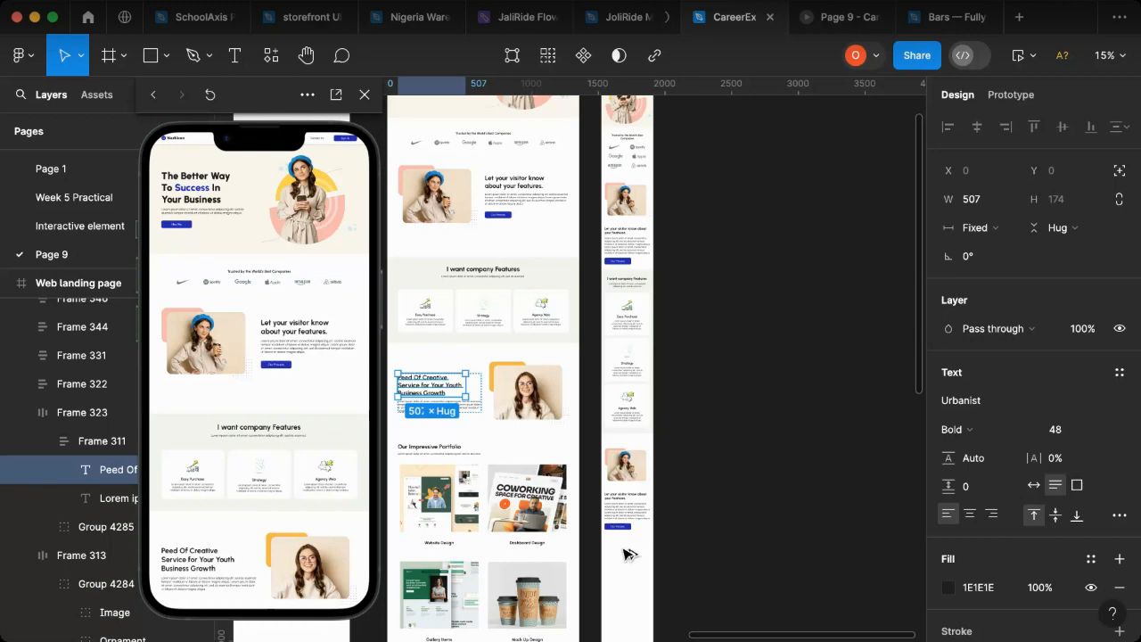
key(ctrl+v)
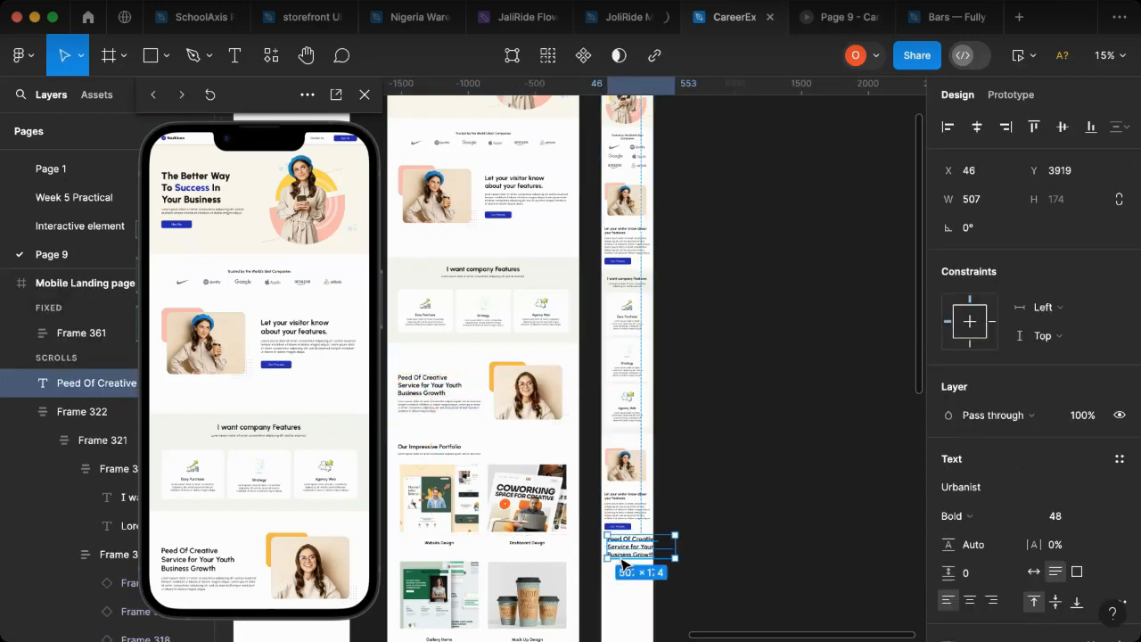
scroll(622, 562, up, 5)
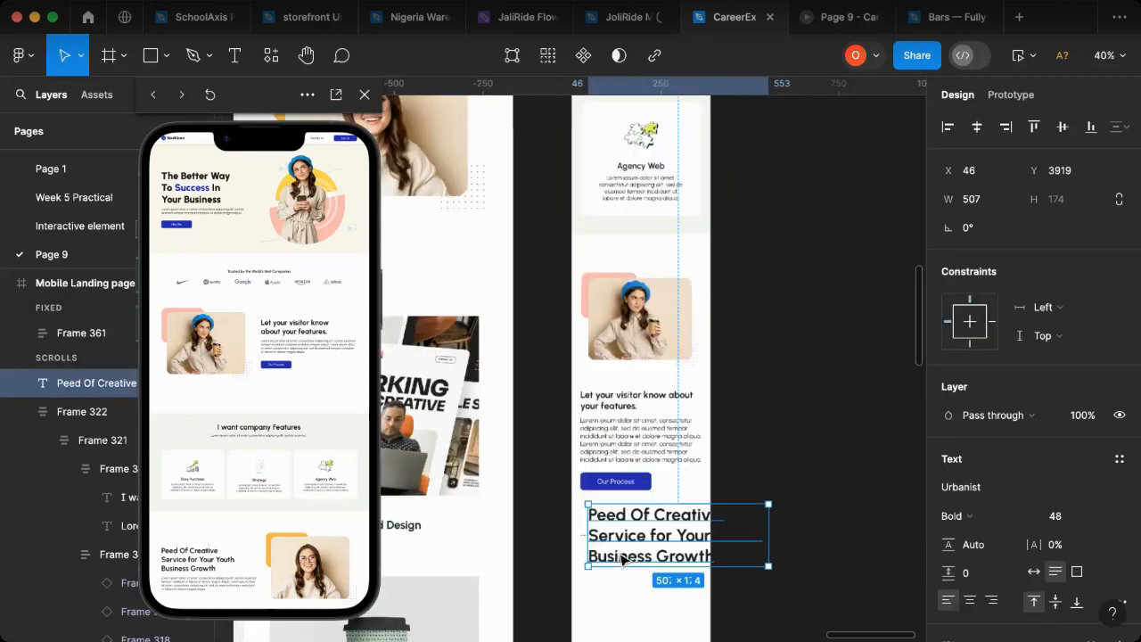
Step: Match the pasted creative service heading to the mobile section heading by setting its font size to 26
click(629, 409)
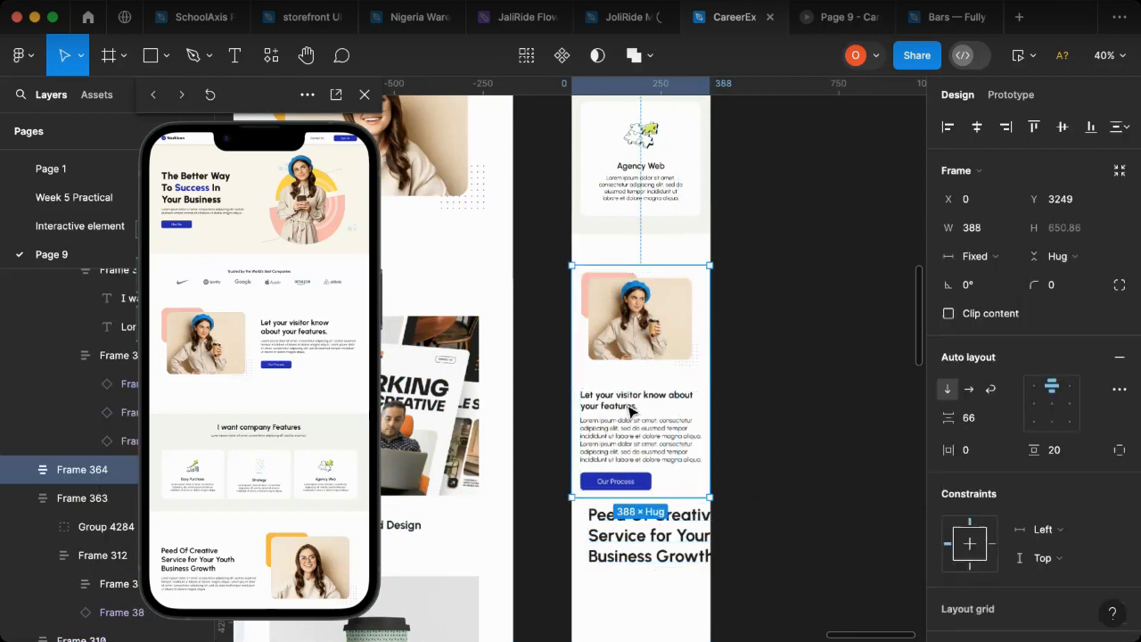
double_click(667, 408)
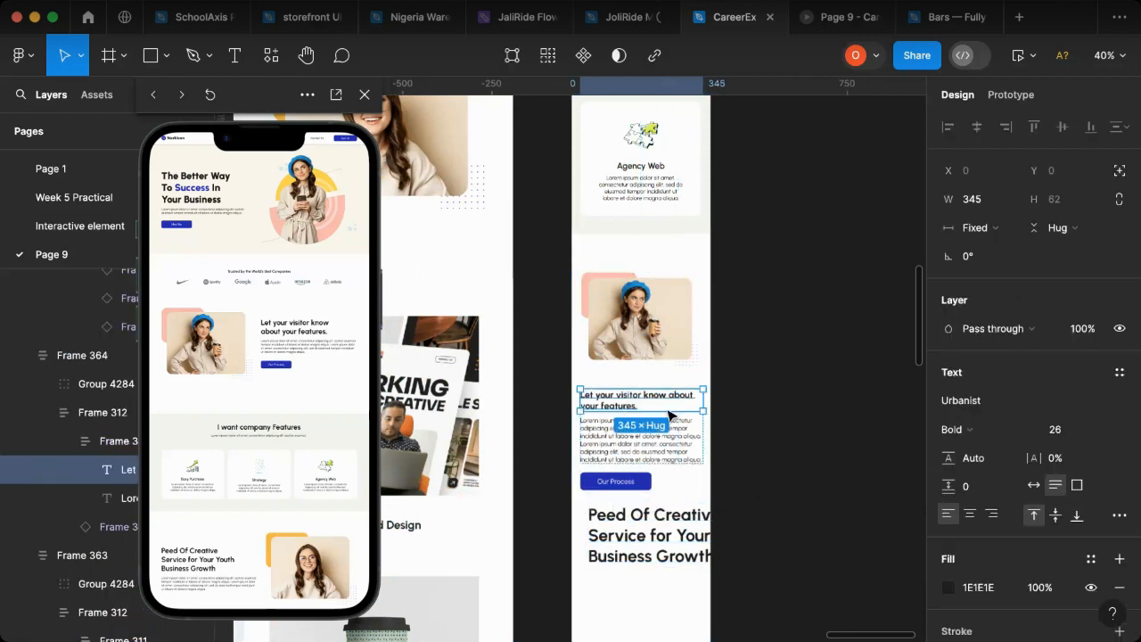
click(642, 533)
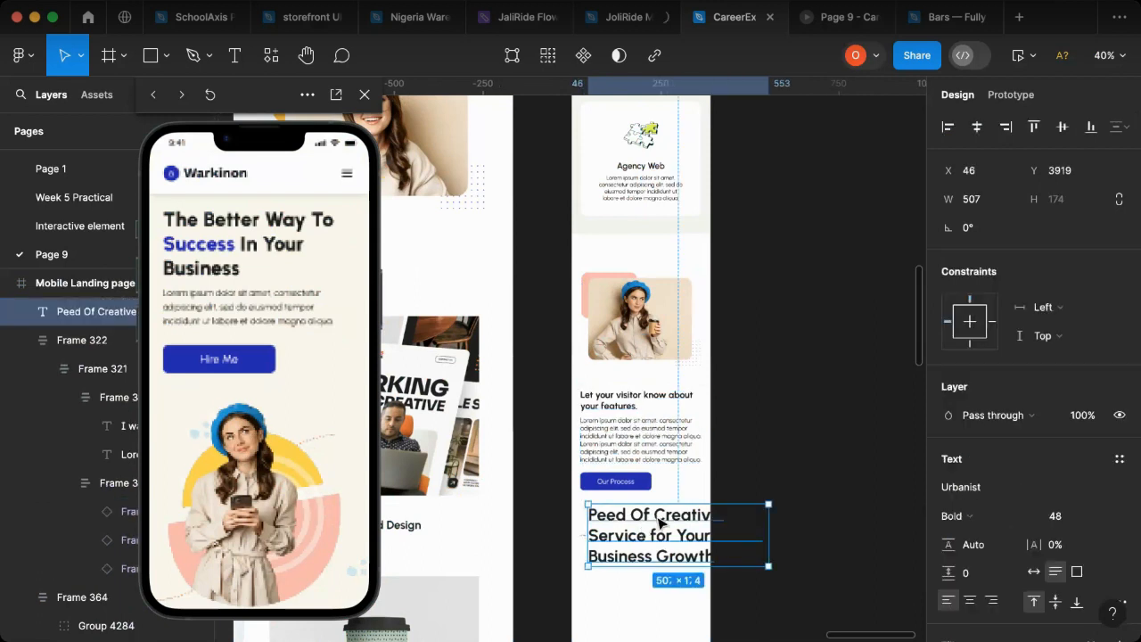
click(1066, 522)
text(26)
key(Return)
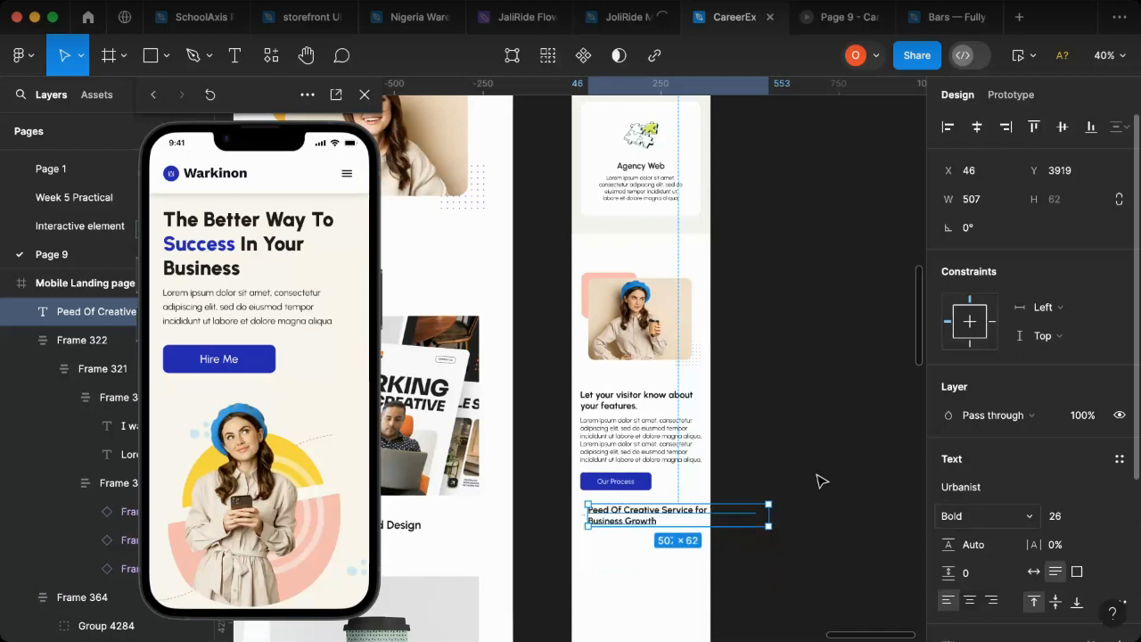
Step: Replace the duplicated section's heading with "Peed Of Creative Service for Your Youth Business Growth" and delete the loose heading below it
double_click(648, 521)
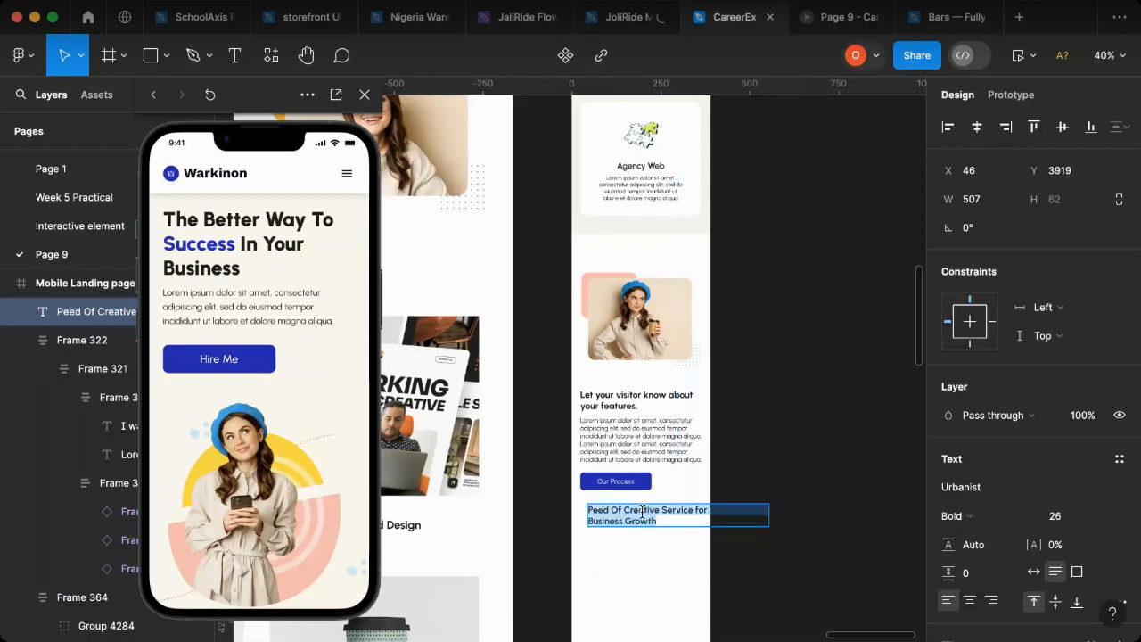
click(639, 405)
key(super+a)
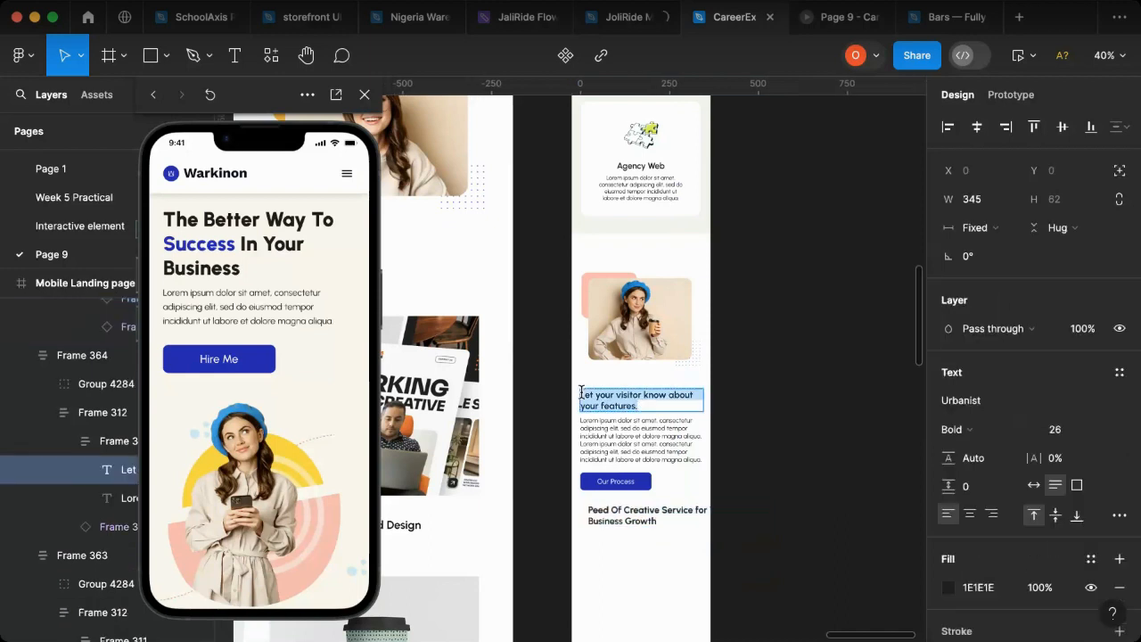
text(Peed Of Creative Service for Your Youth Business Growth)
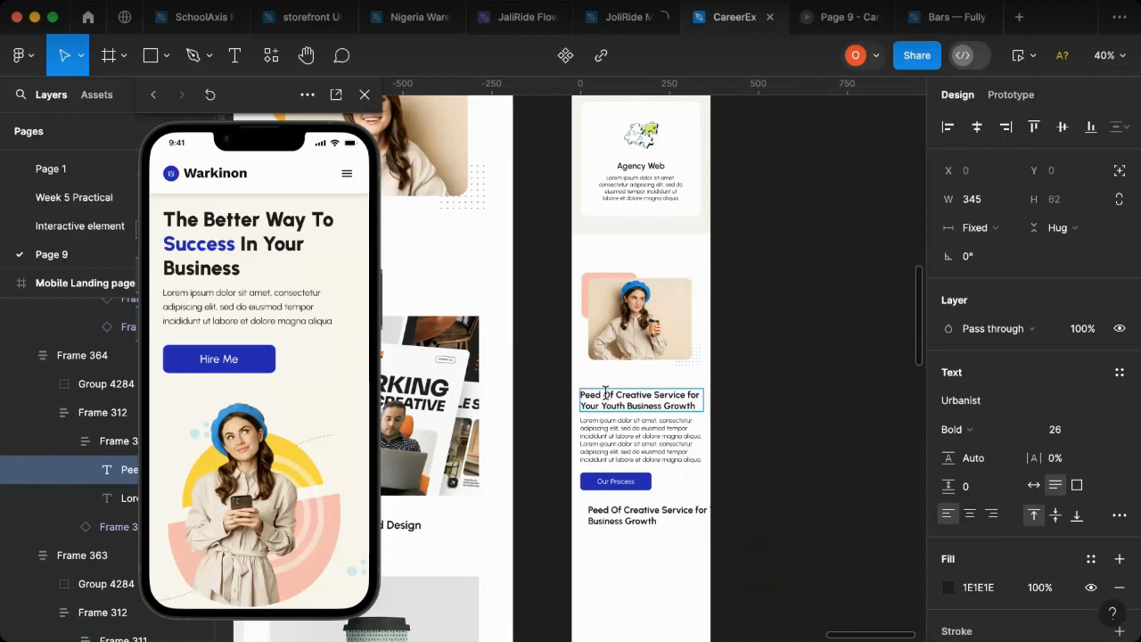
key(Escape)
drag(627, 521, 627, 521)
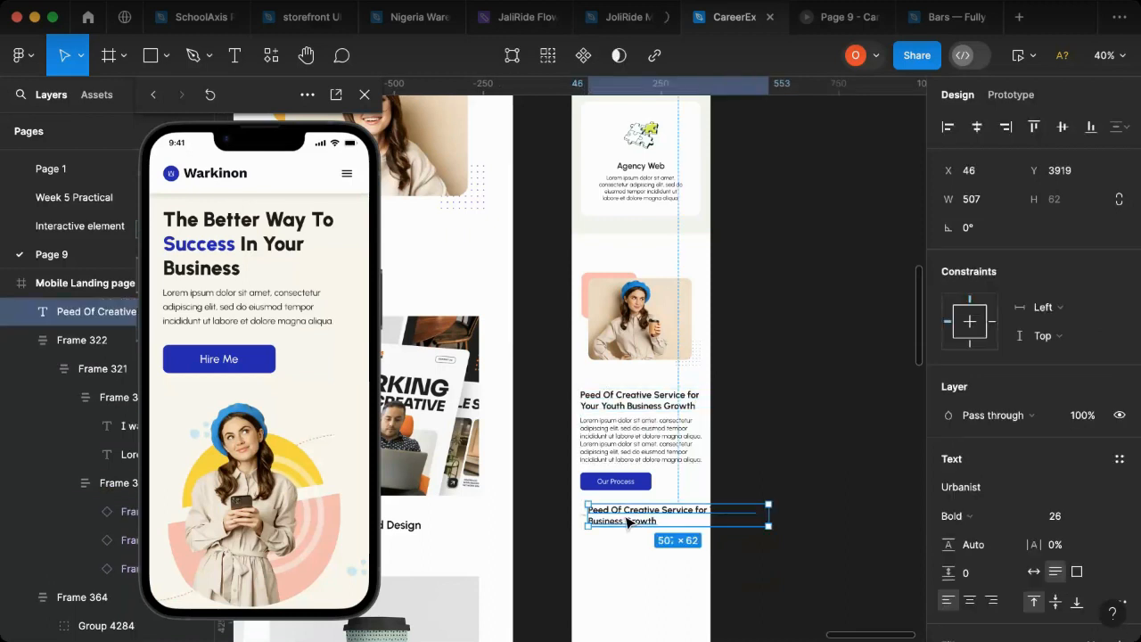
key(Delete)
Step: Ungroup the frame holding the text and button in the mobile creative service section and delete the Our Process button
scroll(622, 522, left, 6)
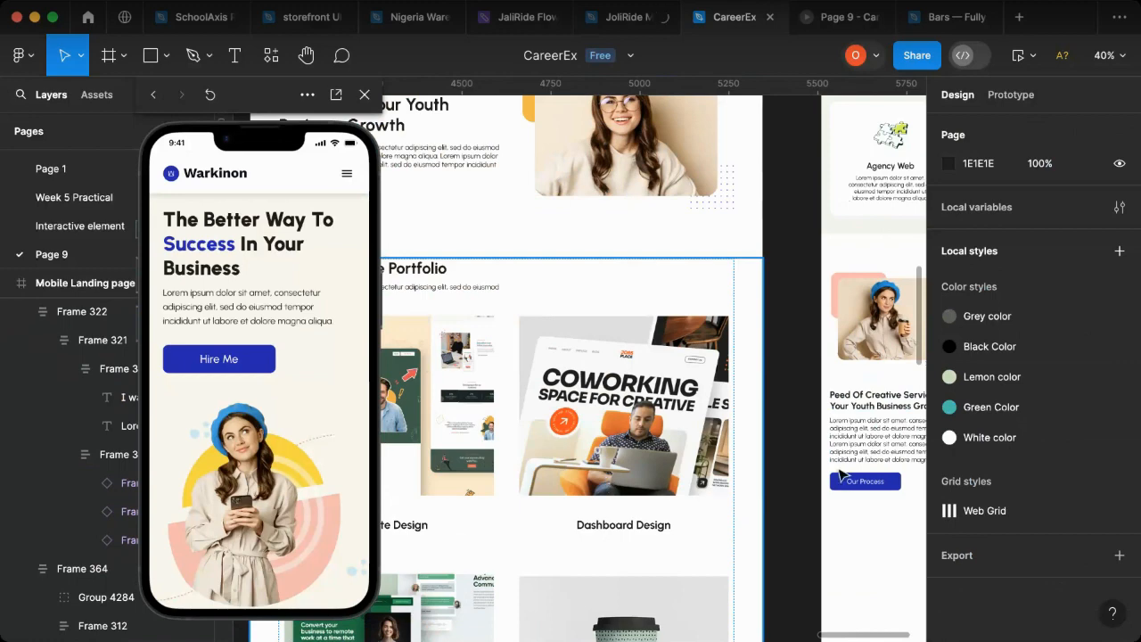
scroll(811, 480, left, 4)
scroll(731, 518, right, 10)
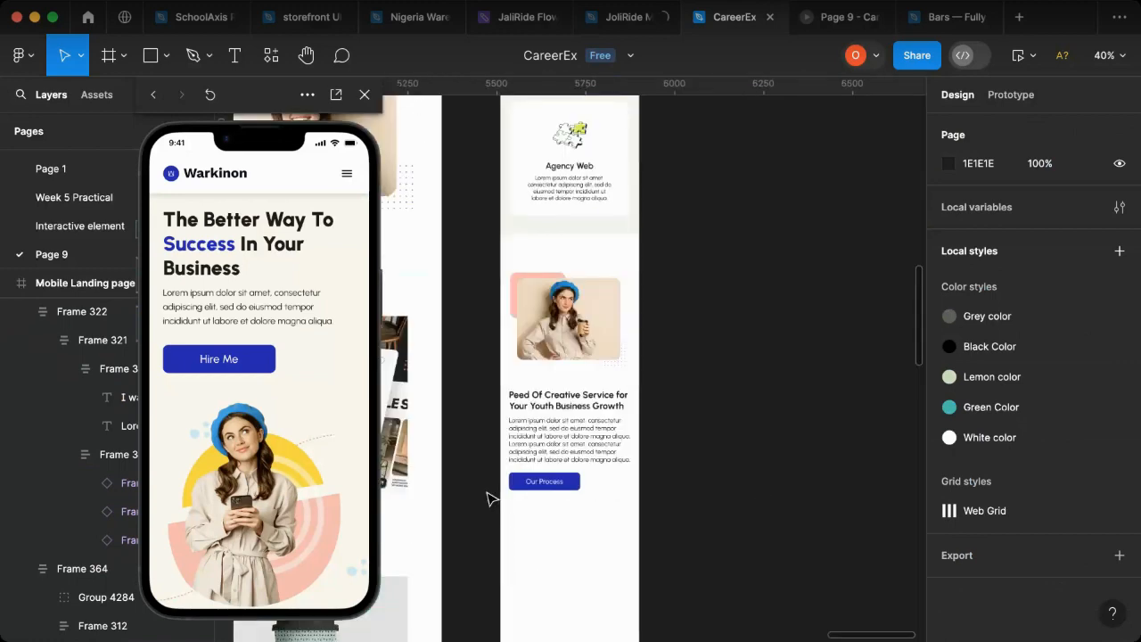
scroll(499, 493, up, 3)
click(657, 479)
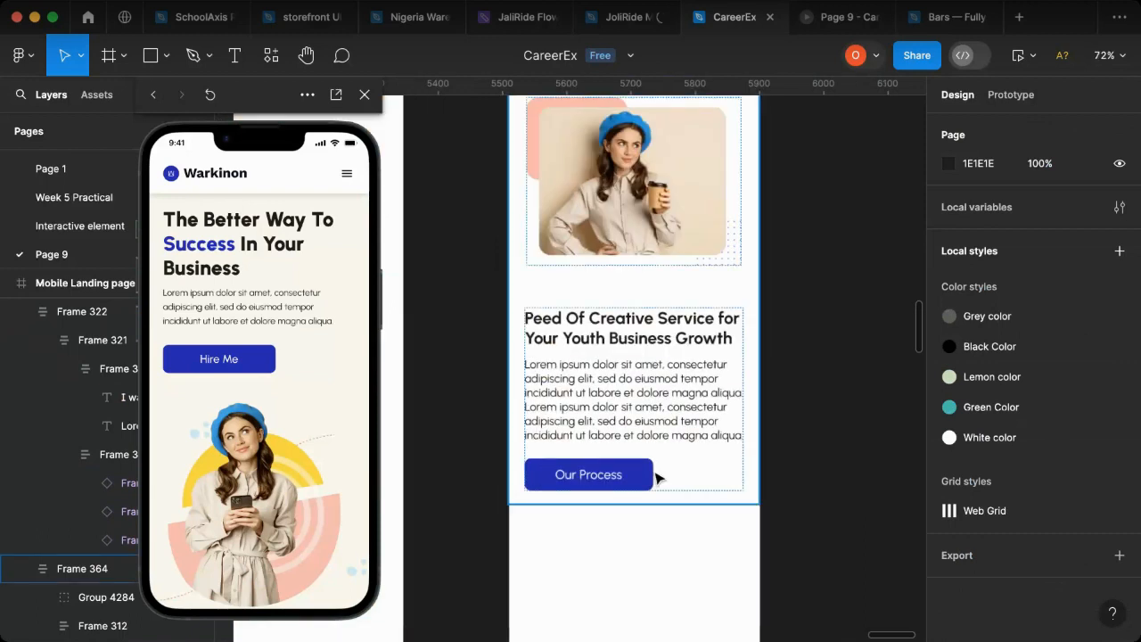
click(657, 479)
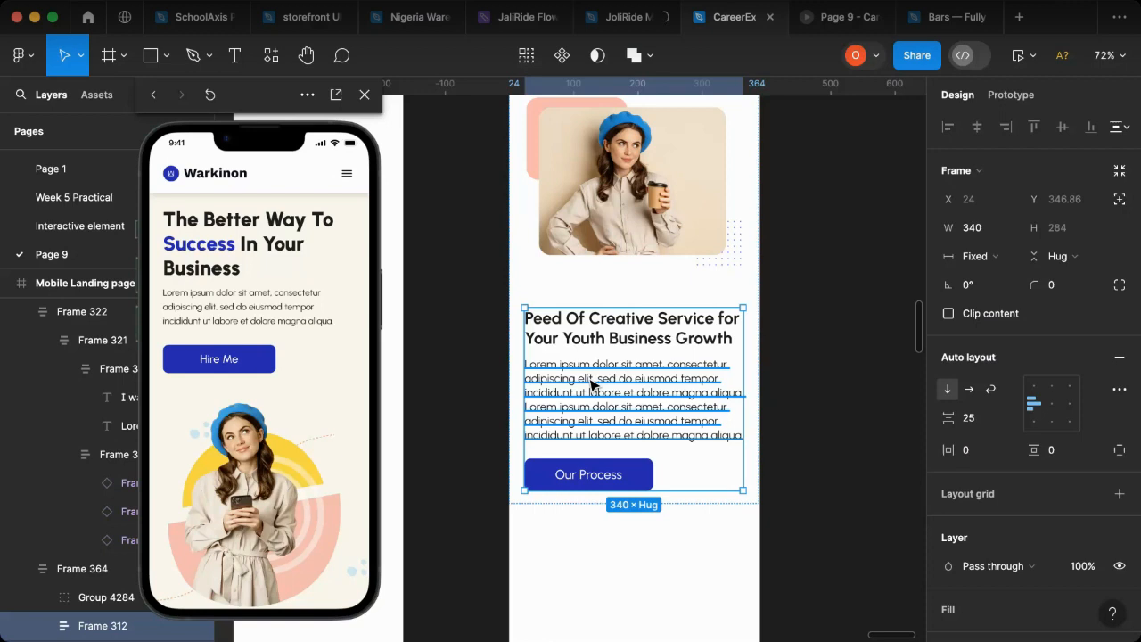
key(super+shift+g)
click(655, 504)
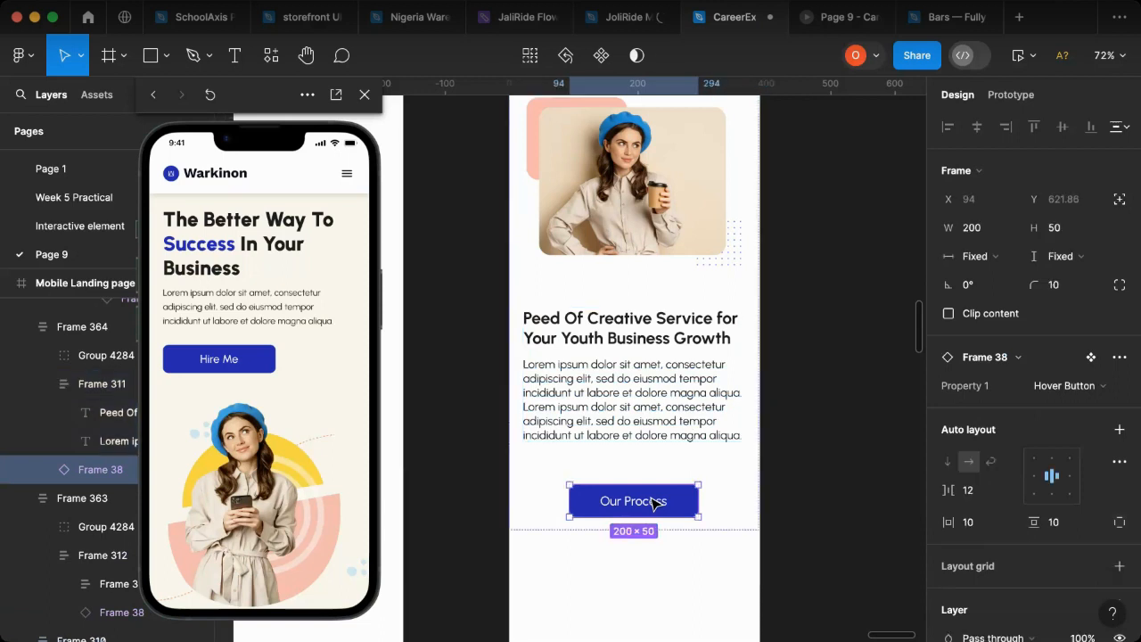
key(Delete)
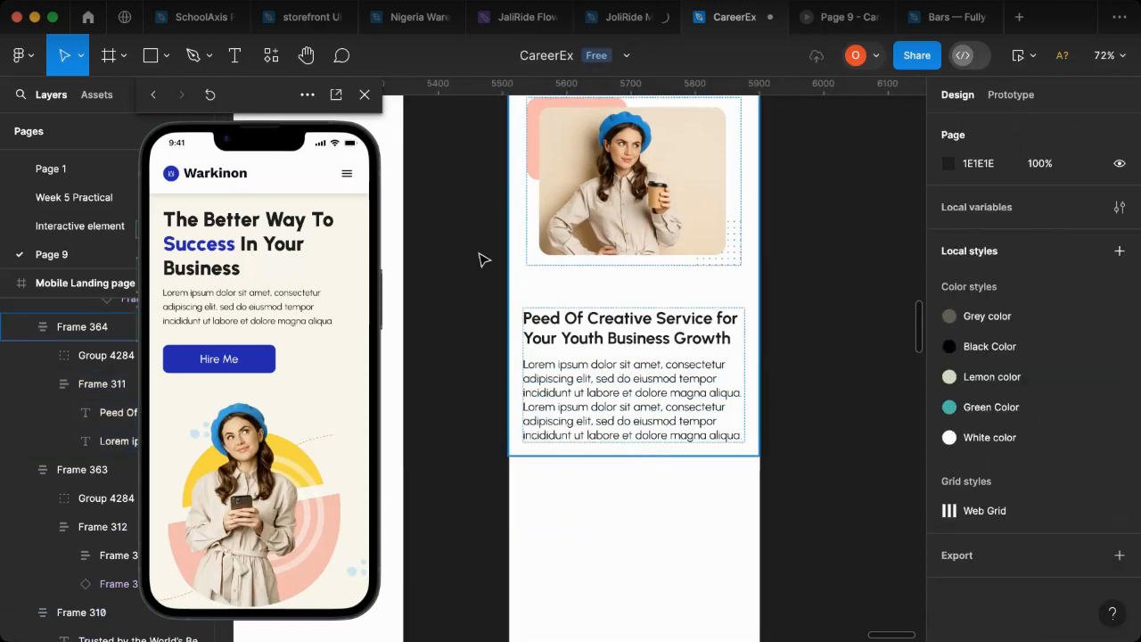
Step: Duplicate the yellow-backed portrait of the woman with glasses from the MacBook Pro 16" - 1 frame and place it beside the mobile creative service section
click(615, 401)
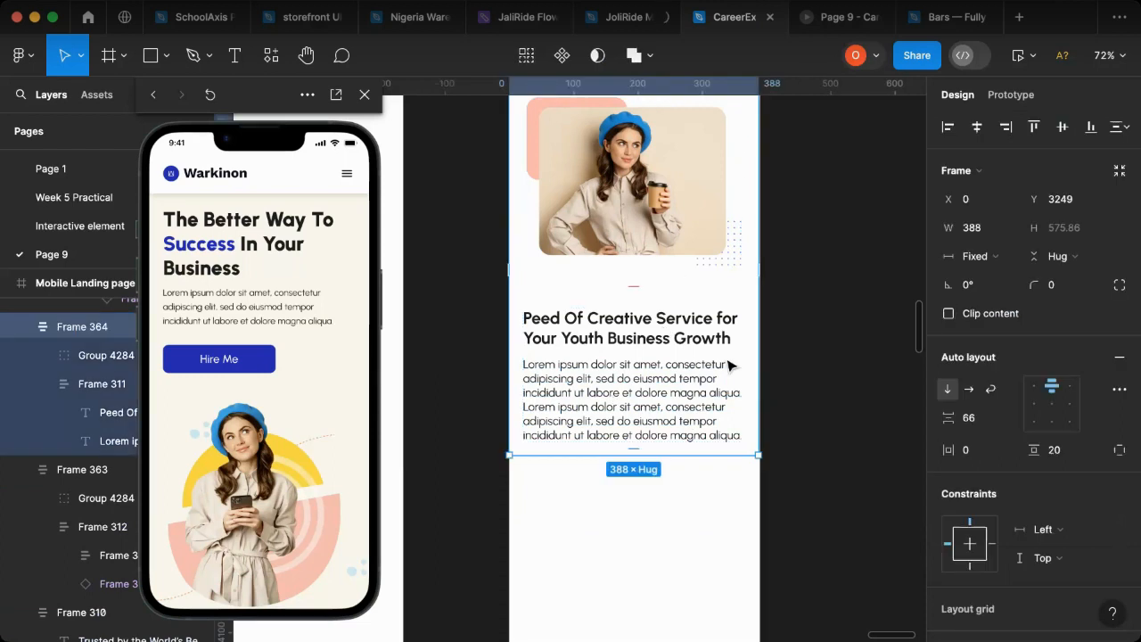
scroll(765, 278, left, 3)
scroll(764, 277, left, 7)
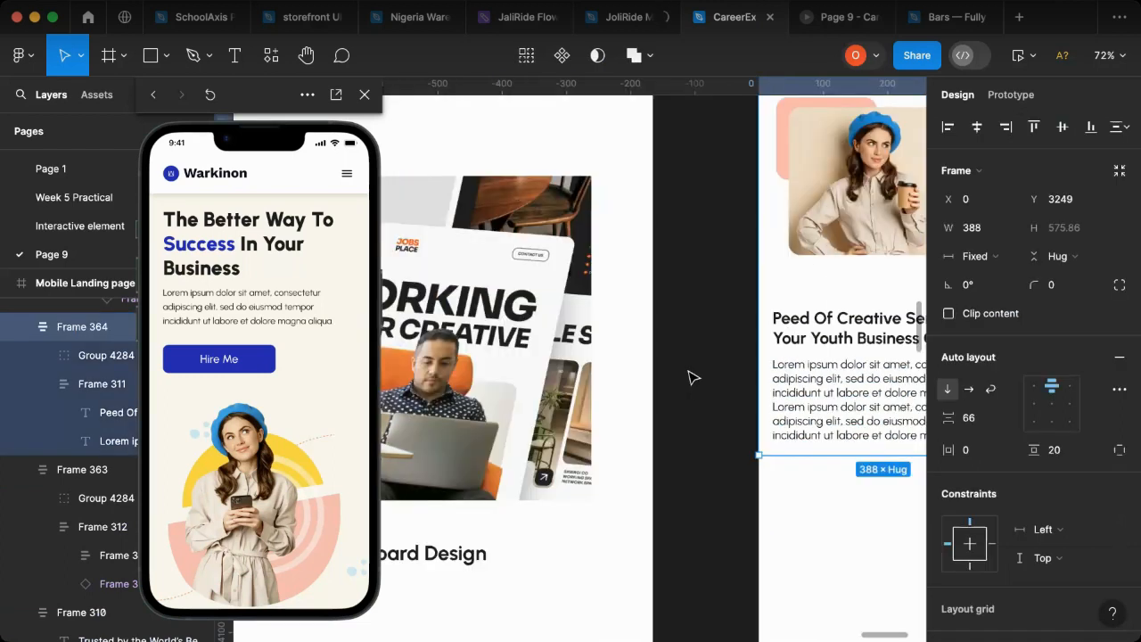
scroll(691, 381, down, 5)
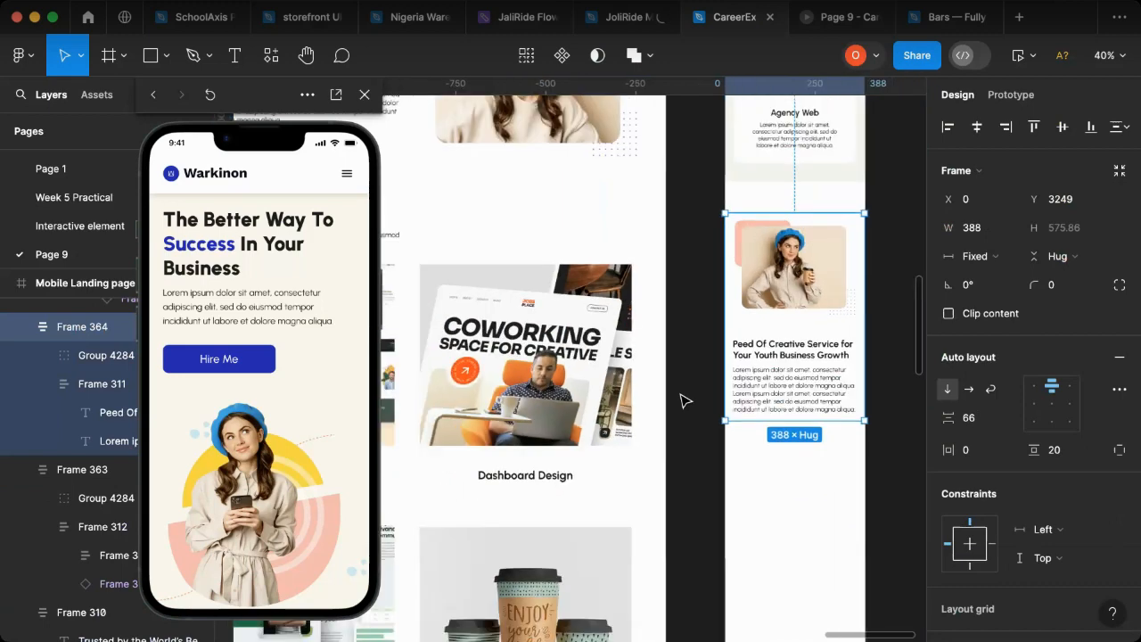
scroll(684, 401, down, 3)
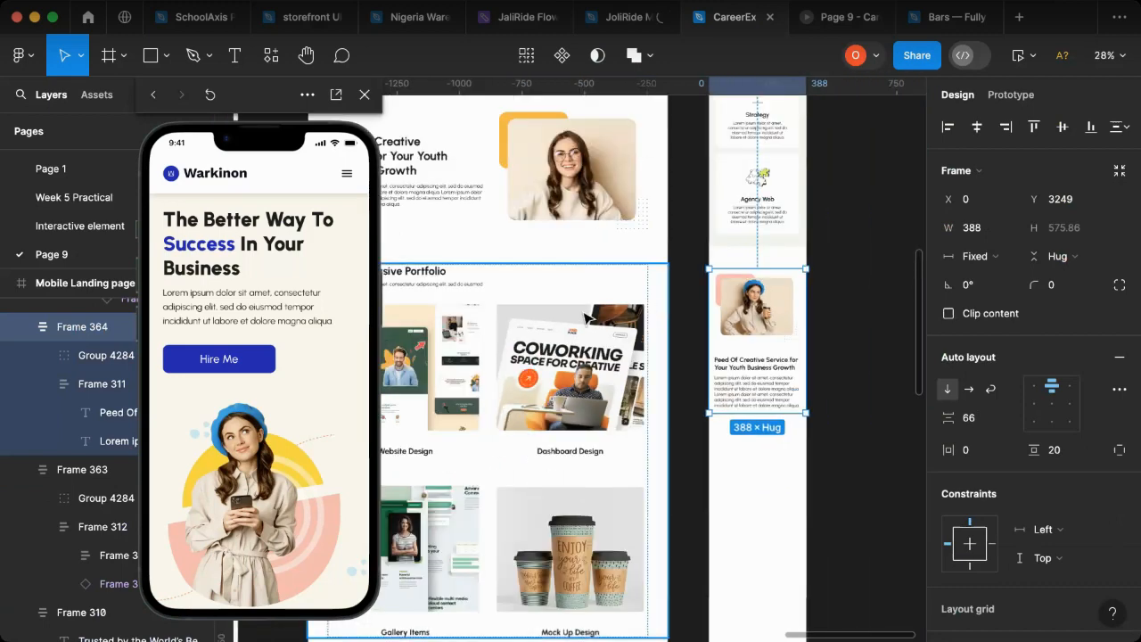
scroll(584, 308, left, 3)
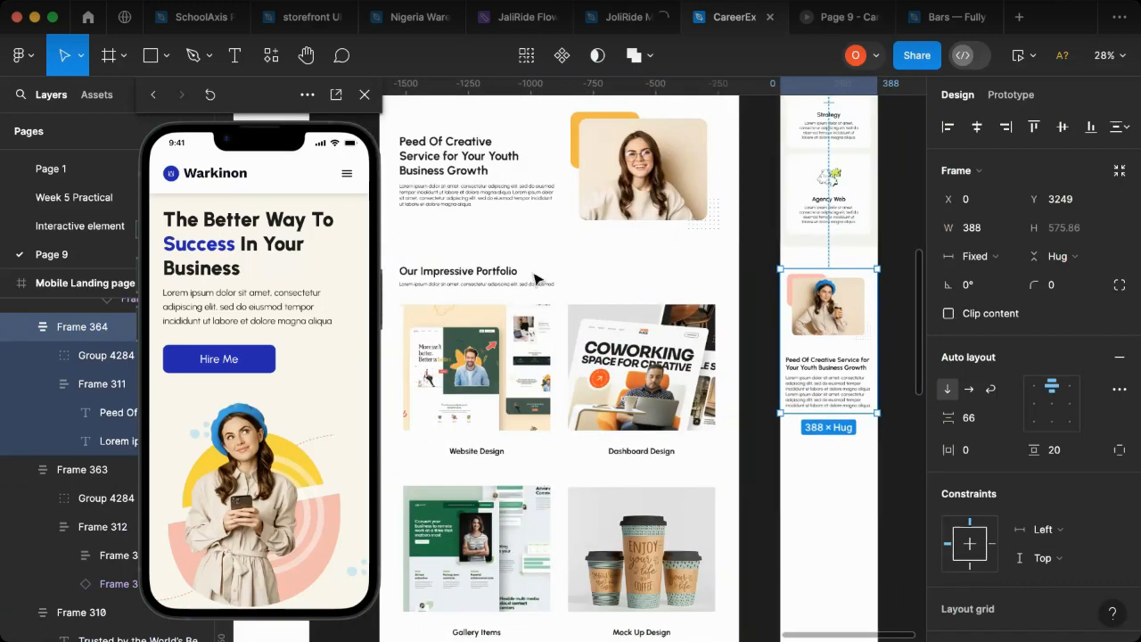
scroll(535, 279, left, 10)
scroll(548, 299, up, 5)
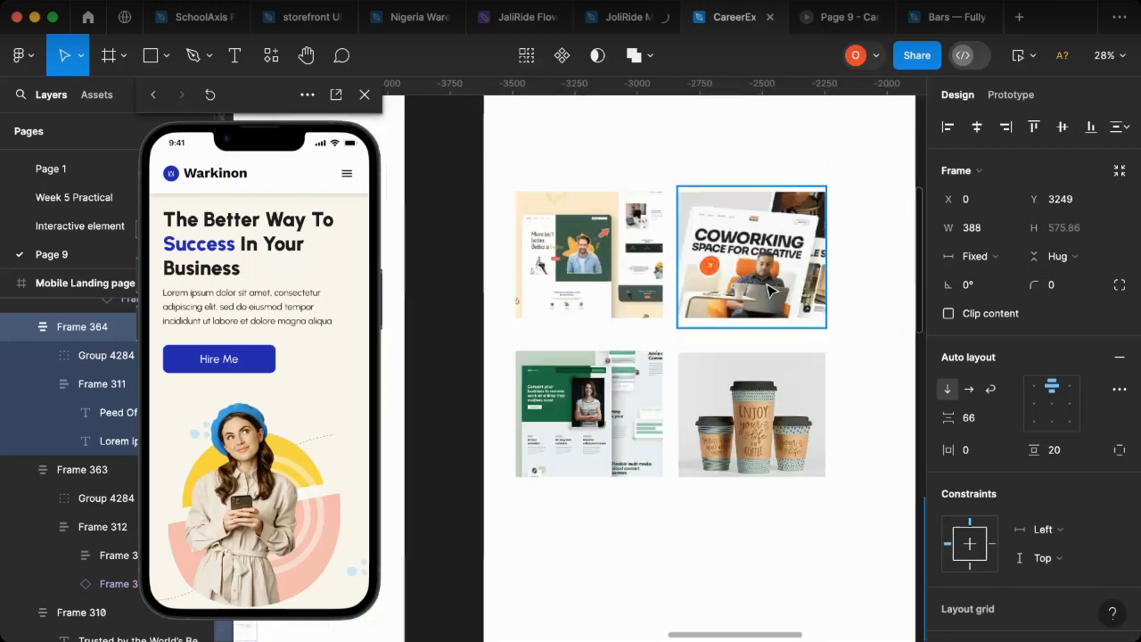
scroll(772, 290, up, 4)
key(Escape)
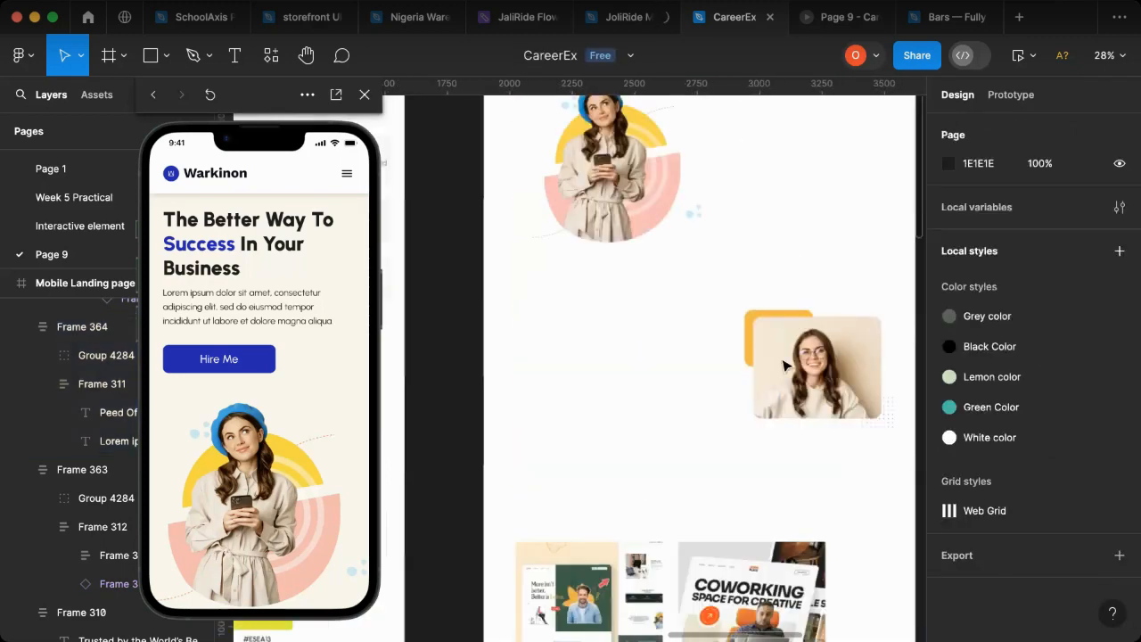
click(782, 365)
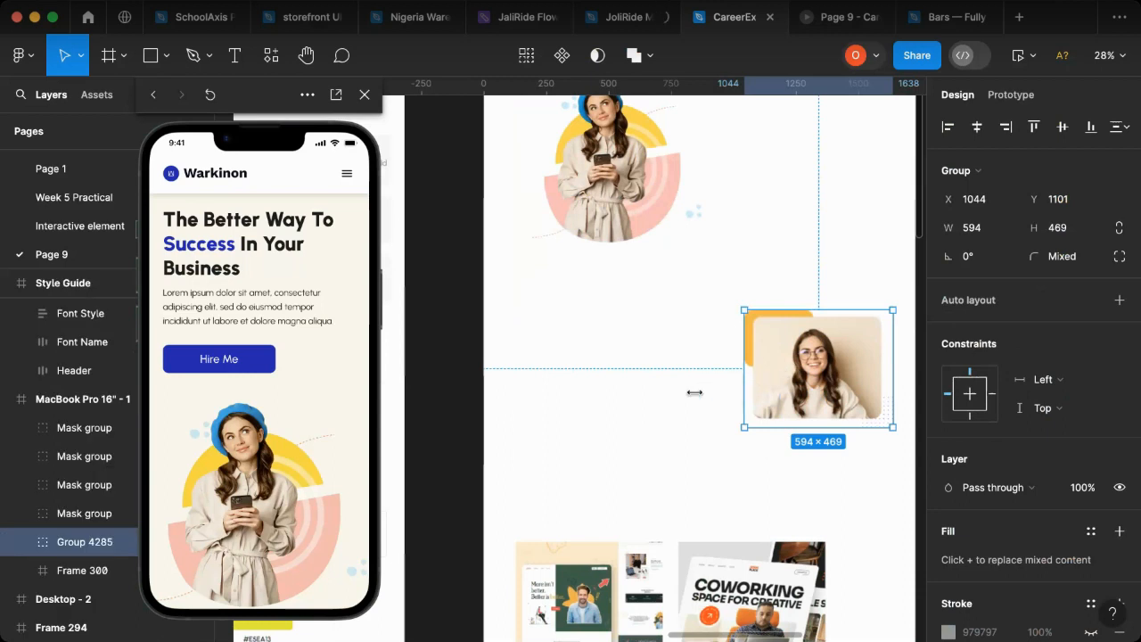
scroll(695, 393, down, 3)
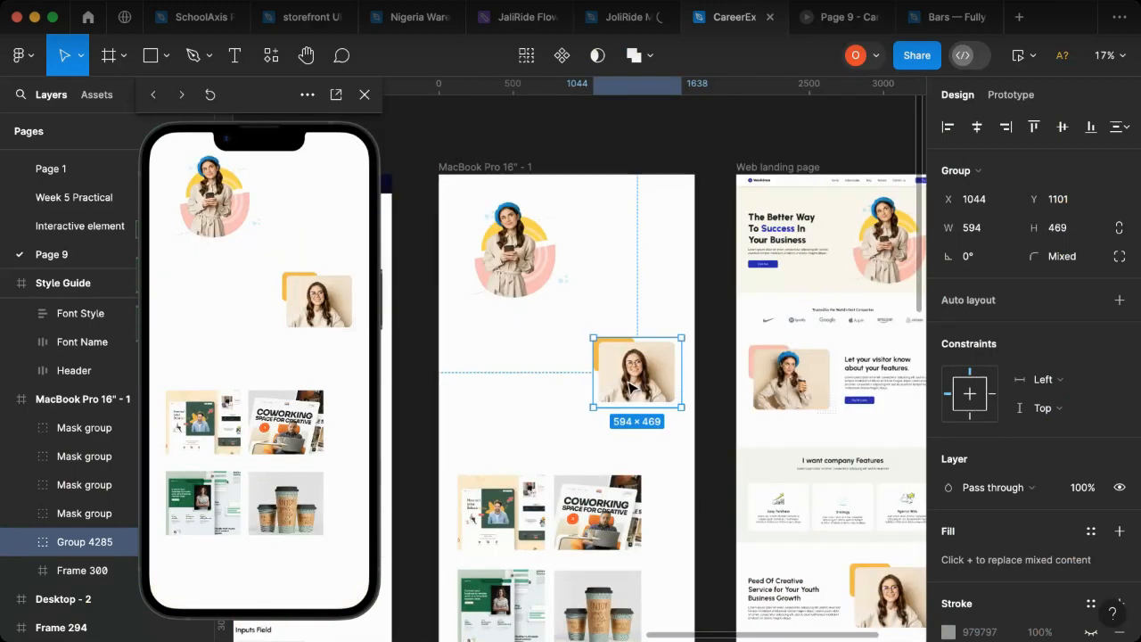
drag(822, 437, 664, 543)
scroll(664, 544, down, 3)
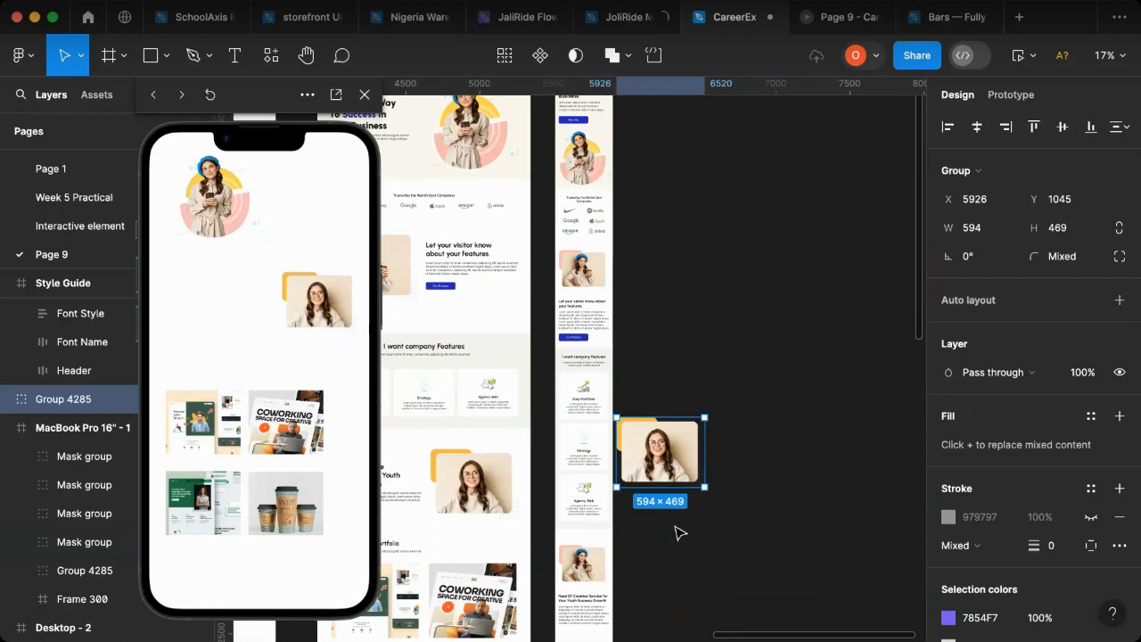
drag(667, 455, 683, 584)
Step: Scale the copied portrait group down to 0.49x, about 291 × 230, beside the mobile page
key(k)
scroll(750, 580, down, 2)
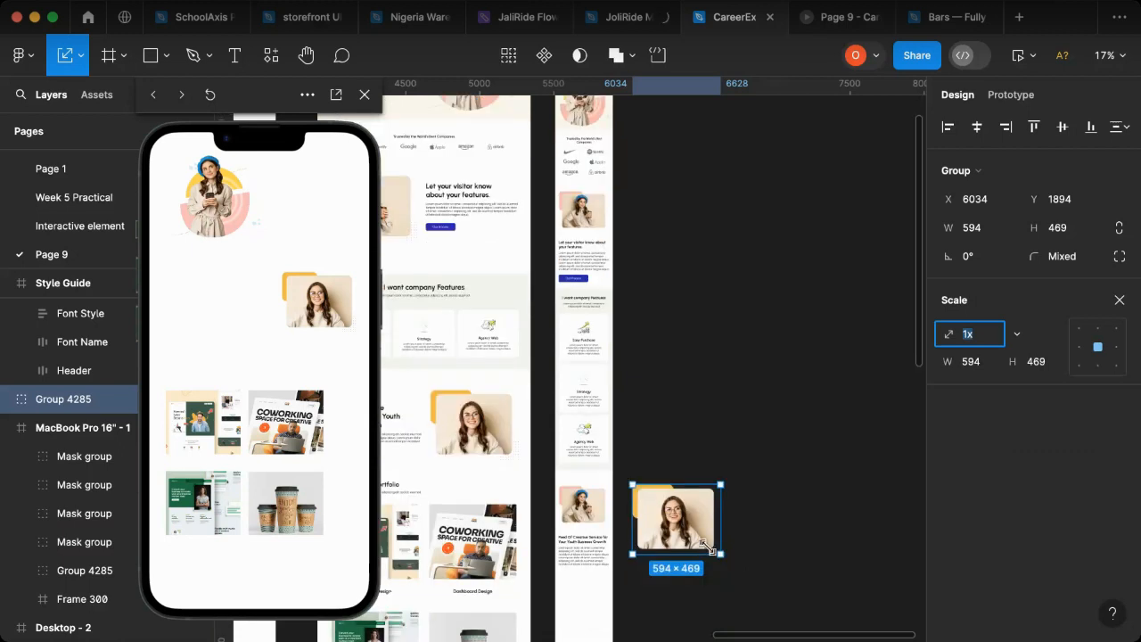
drag(685, 533, 666, 513)
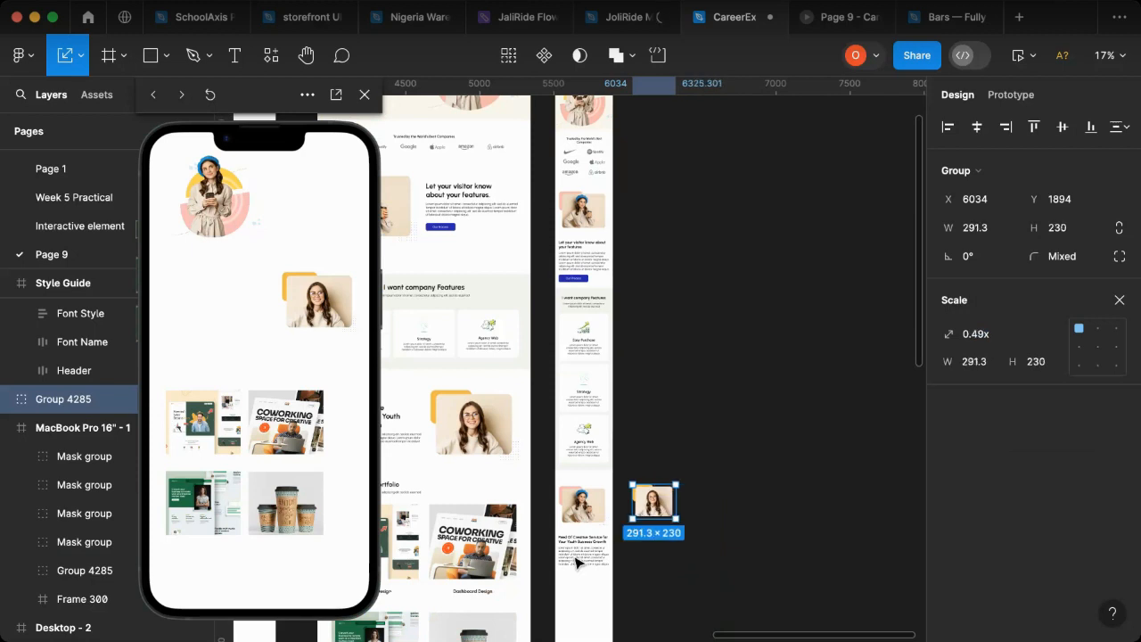
Step: Move the scaled portrait with glasses into the mobile creative service section and delete the blue-beret portrait there
scroll(577, 562, up, 5)
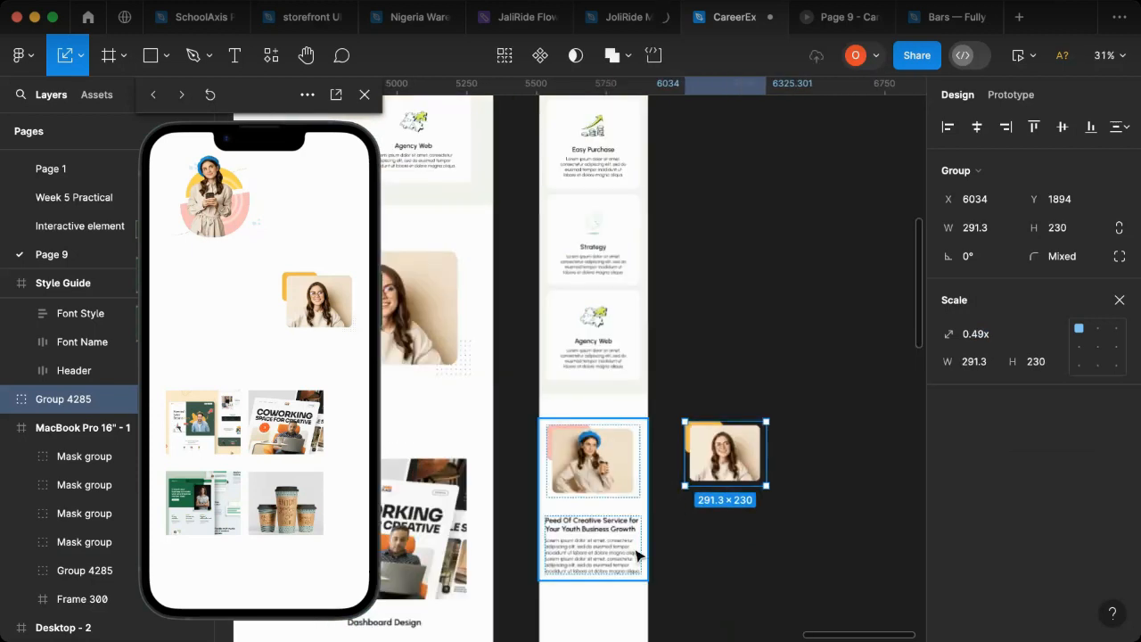
key(v)
scroll(713, 506, up, 1)
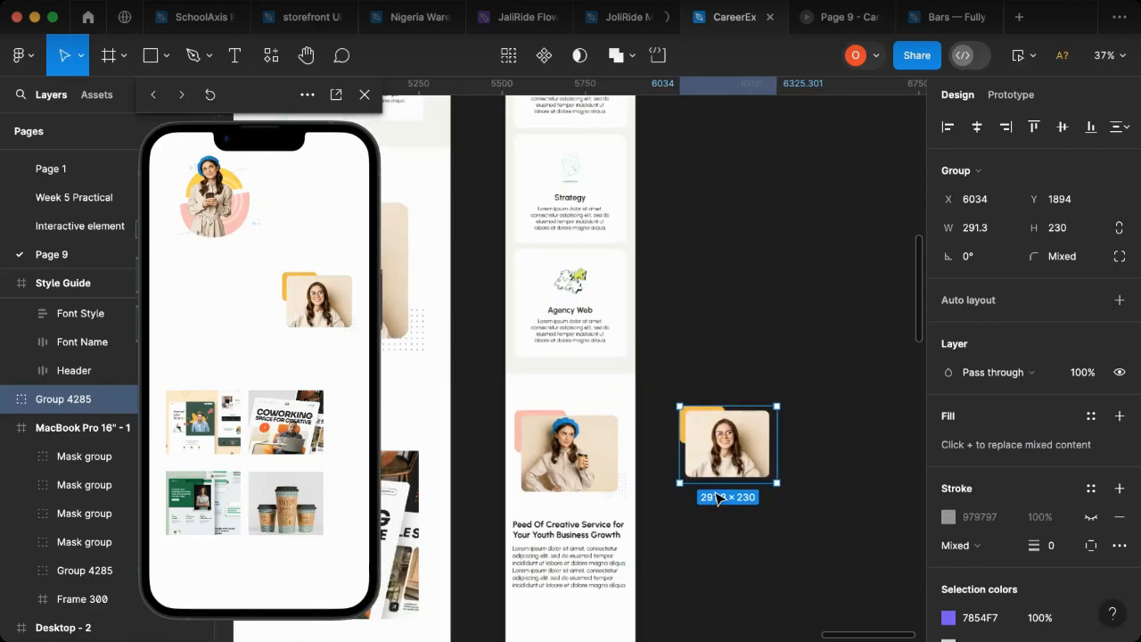
scroll(712, 501, up, 10)
scroll(728, 417, down, 10)
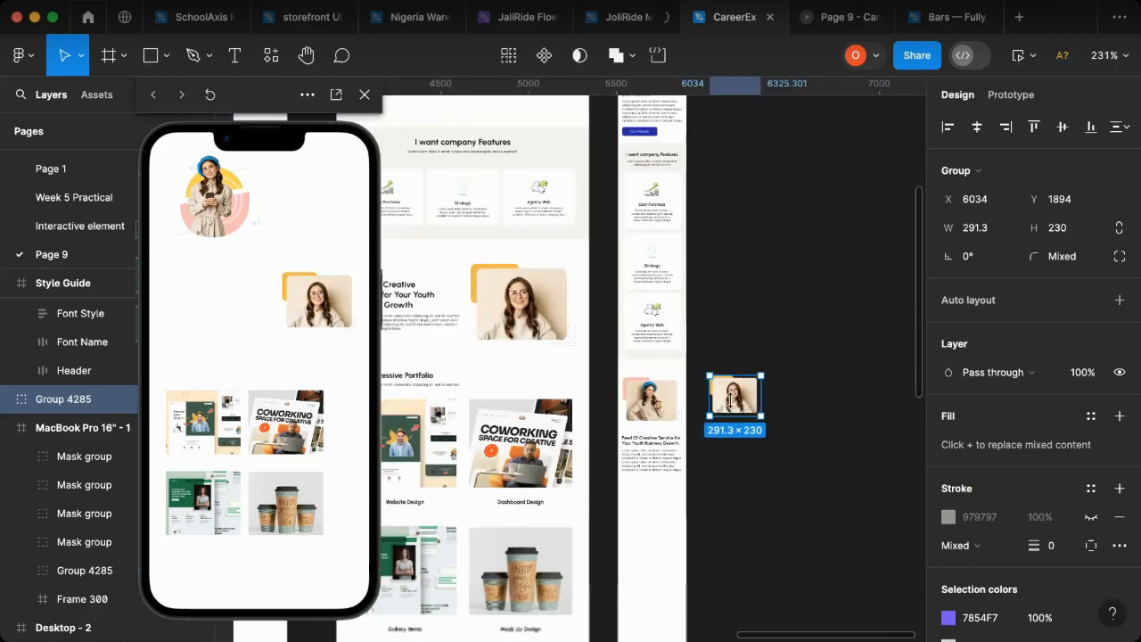
drag(740, 405, 656, 434)
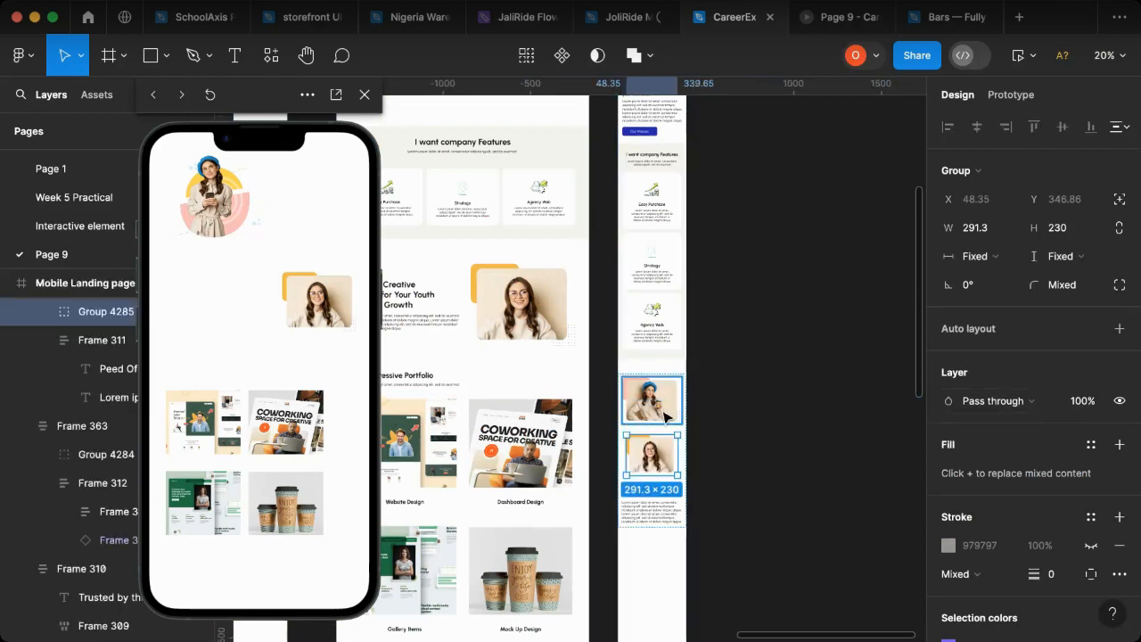
click(667, 417)
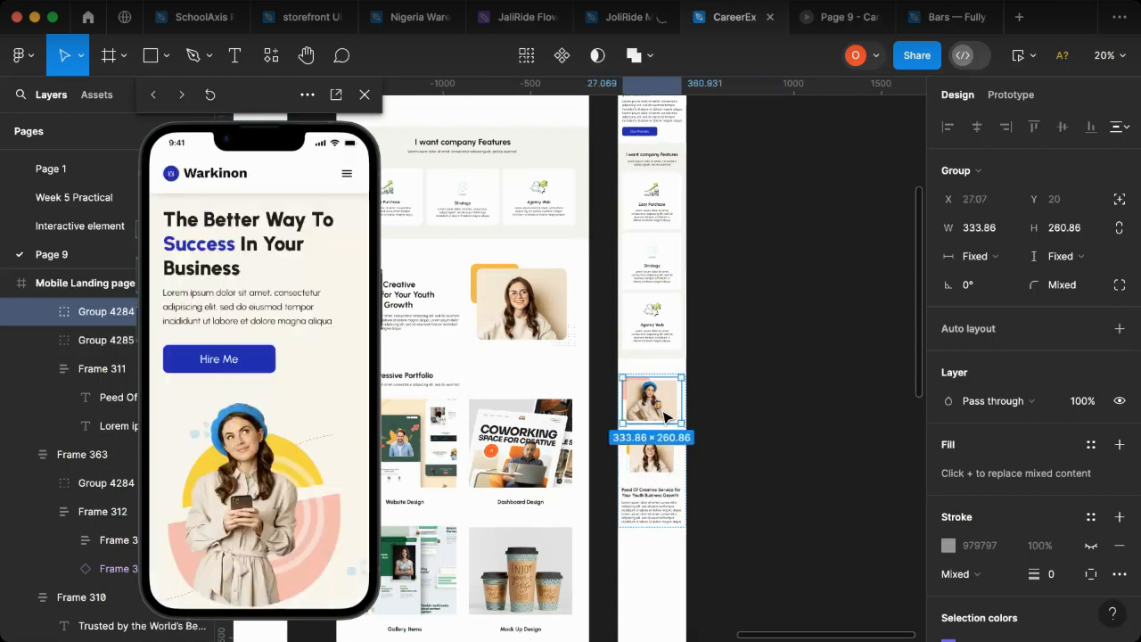
key(Delete)
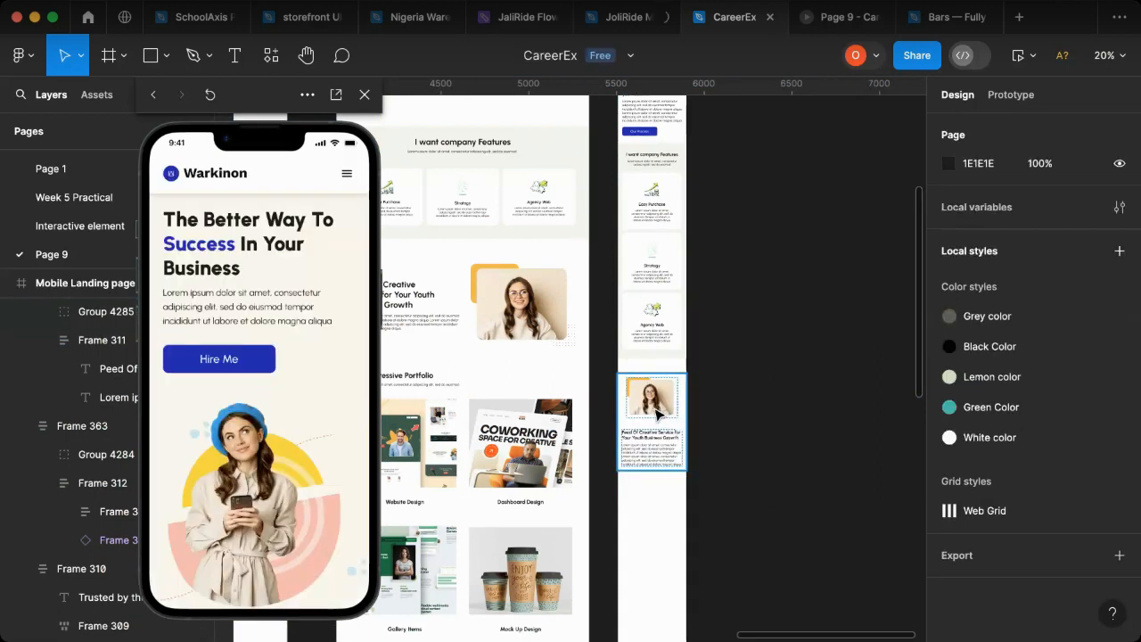
Step: Show the 6-column layout grid on the Mobile Landing page frame
click(658, 415)
double_click(658, 415)
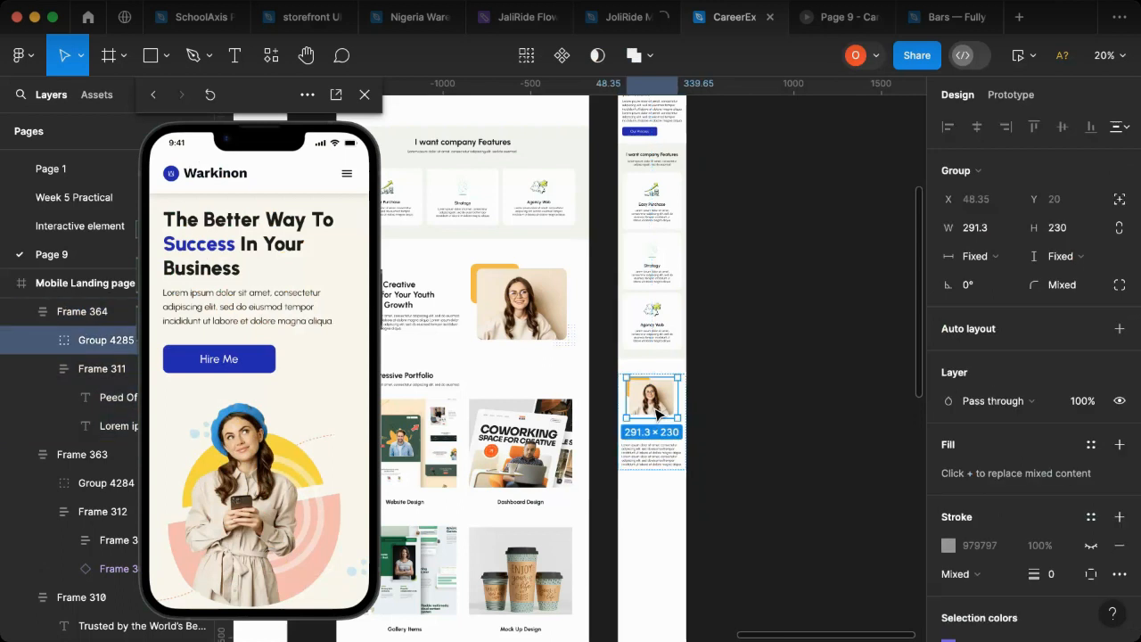
key(k)
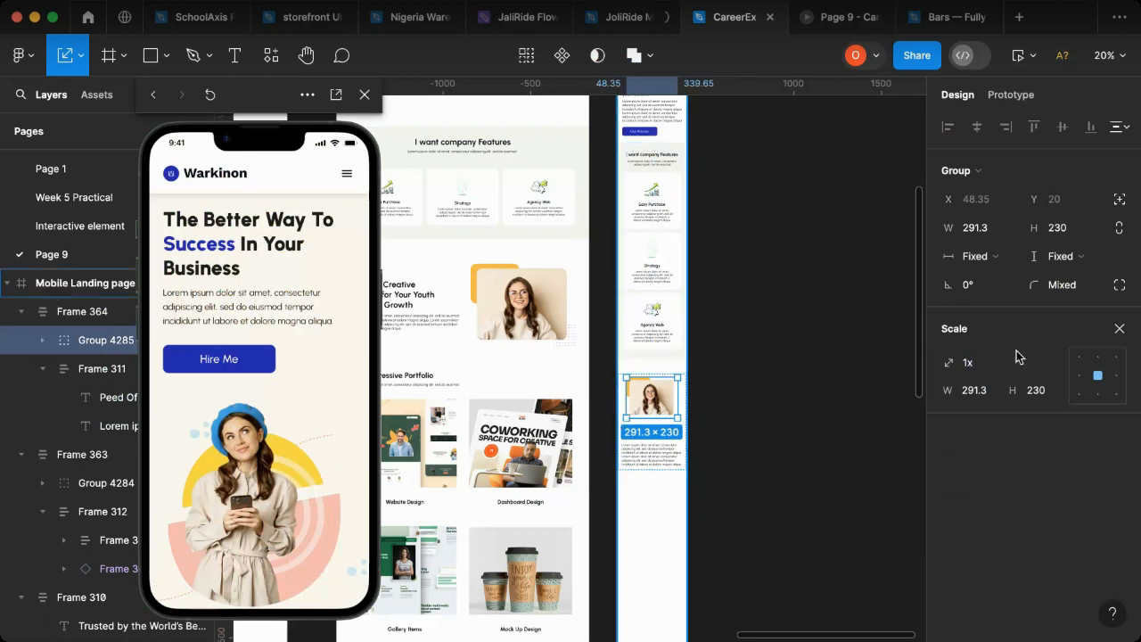
click(108, 283)
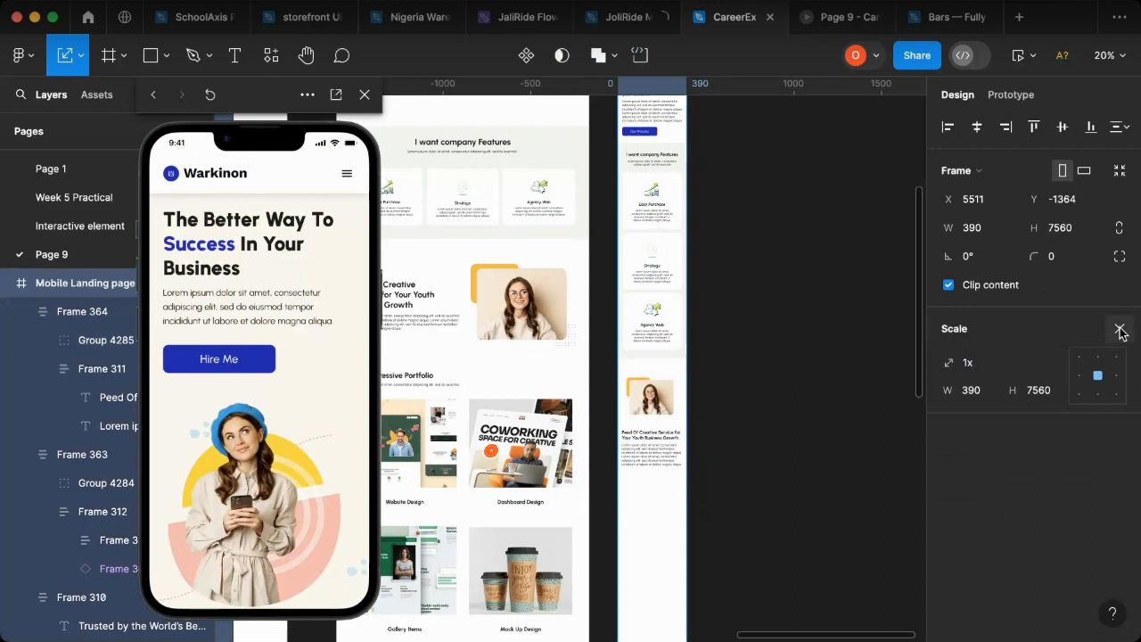
click(1120, 330)
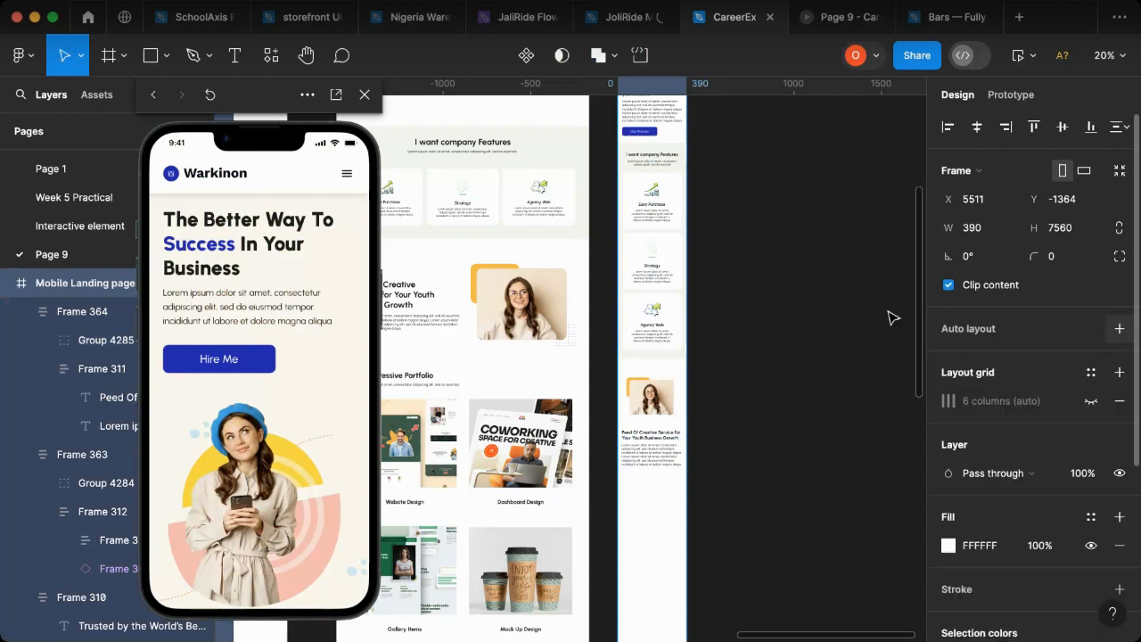
click(1090, 401)
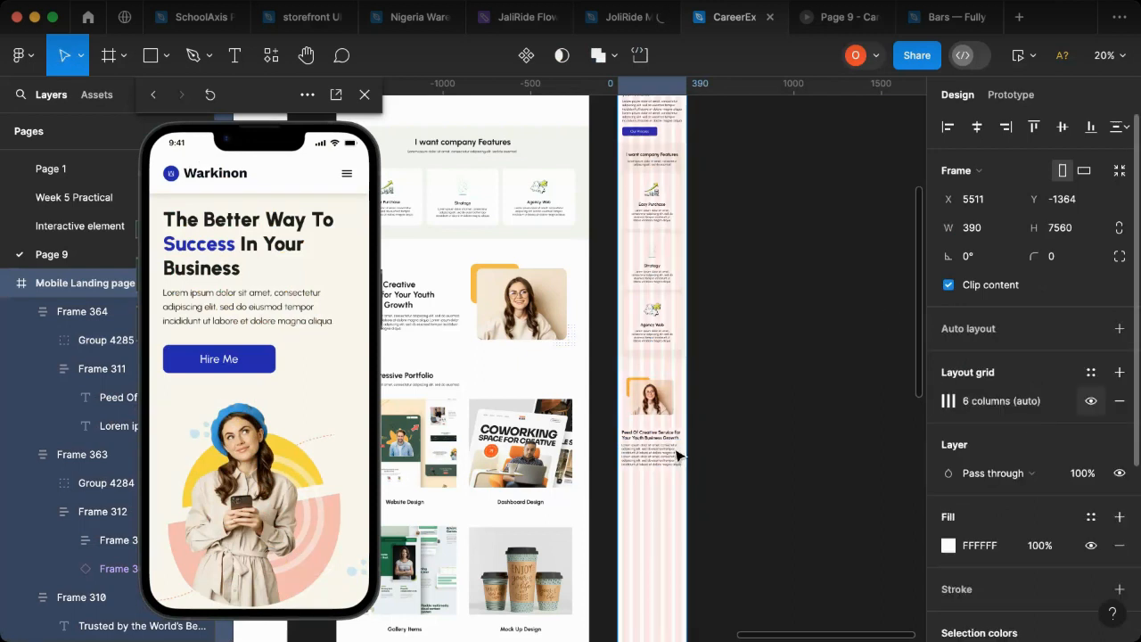
Step: Scale the portrait group in the mobile creative service section up to about 337 × 266, fitting the outer grid columns
scroll(607, 398, up, 3)
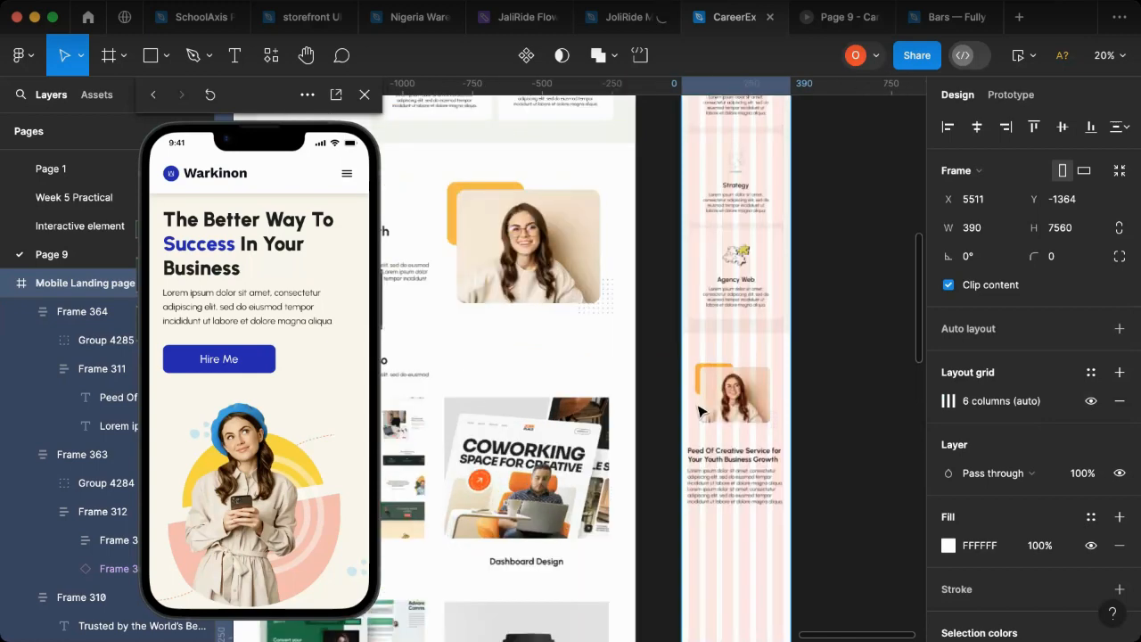
scroll(742, 406, up, 2)
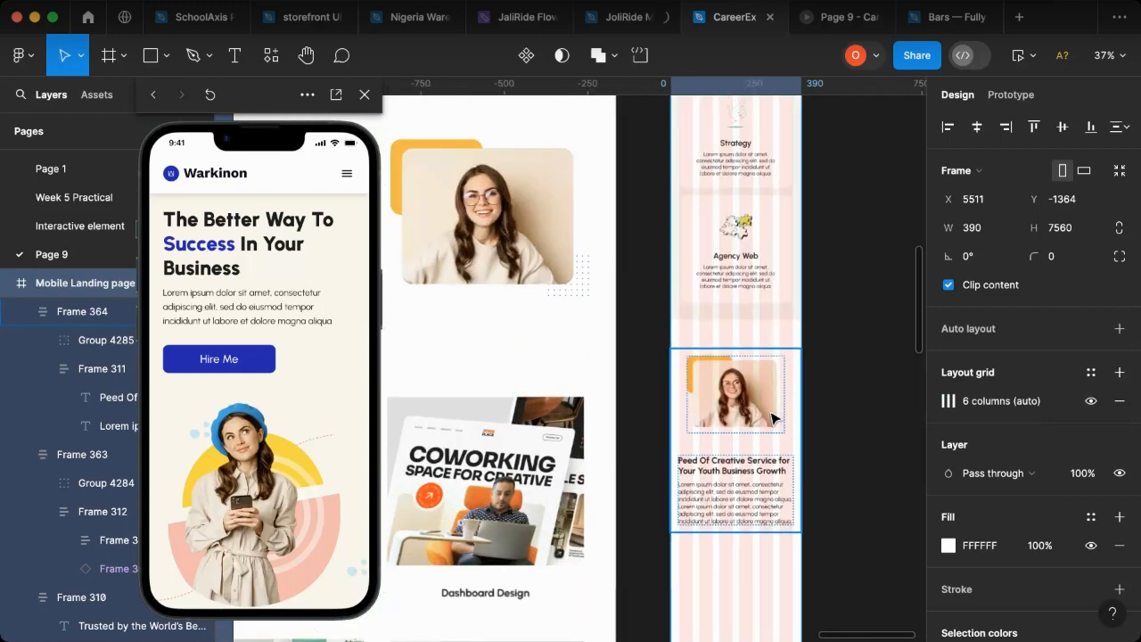
scroll(772, 419, up, 10)
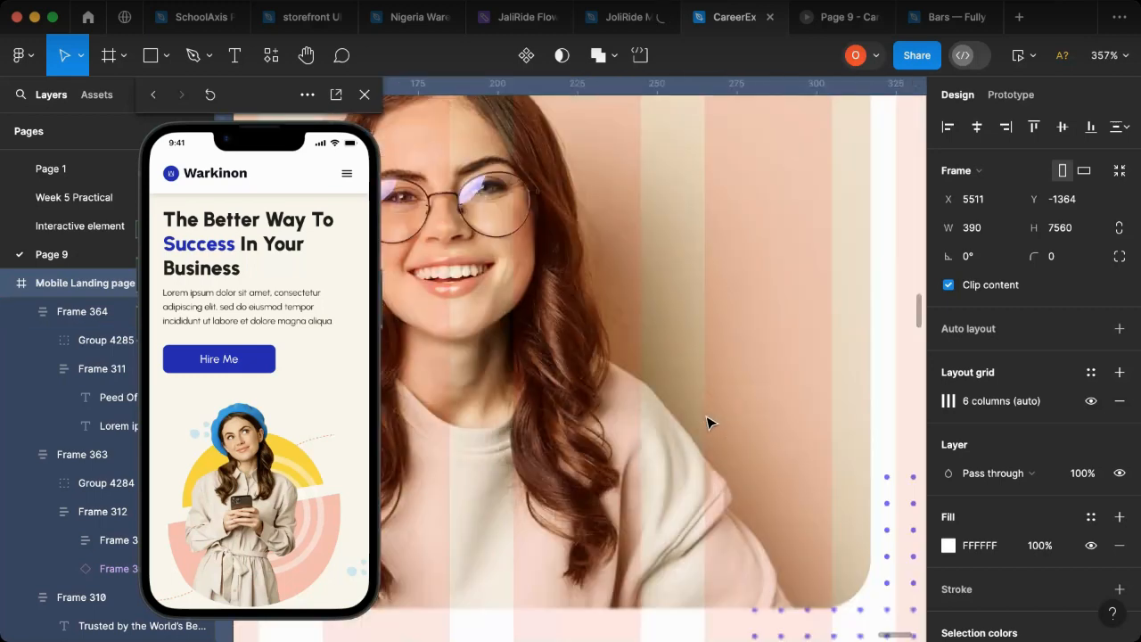
scroll(709, 422, down, 8)
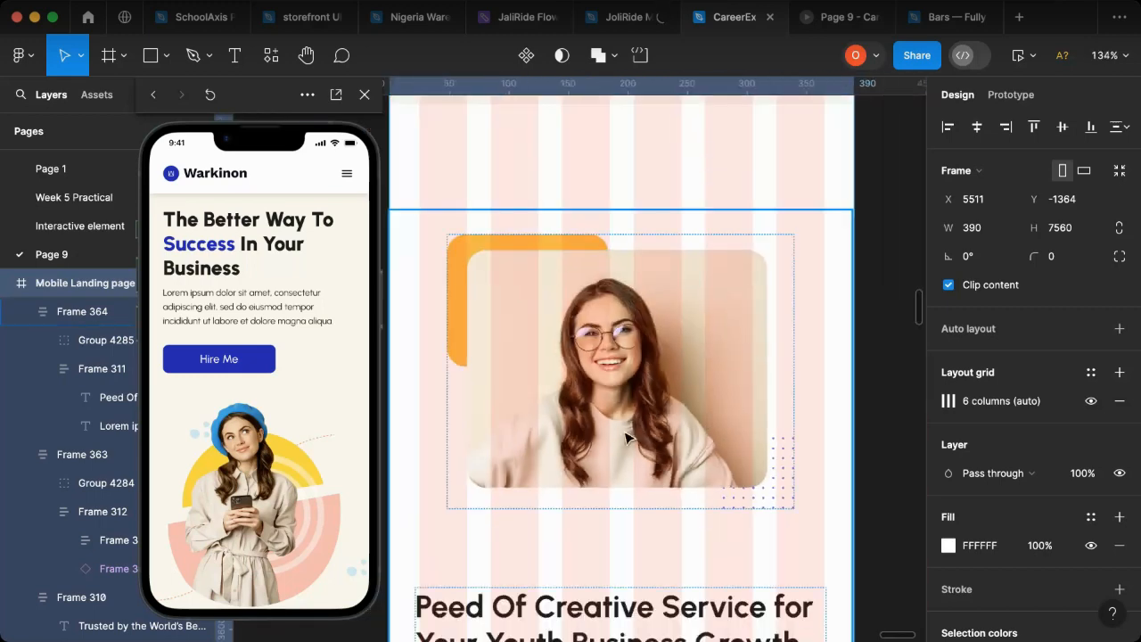
click(626, 437)
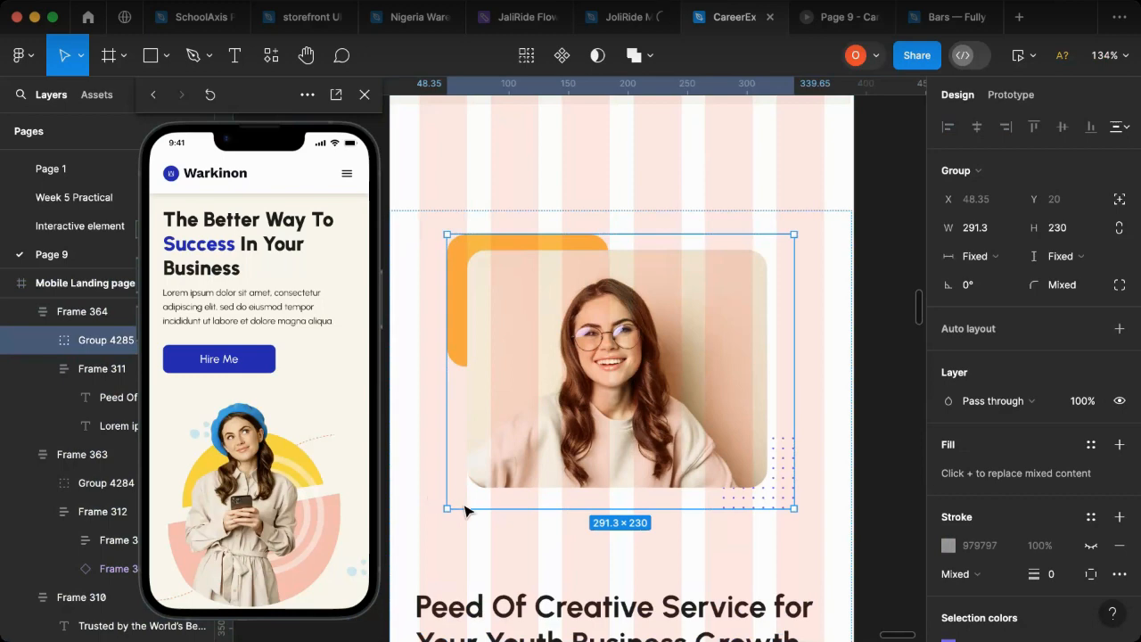
key(k)
drag(442, 515, 423, 529)
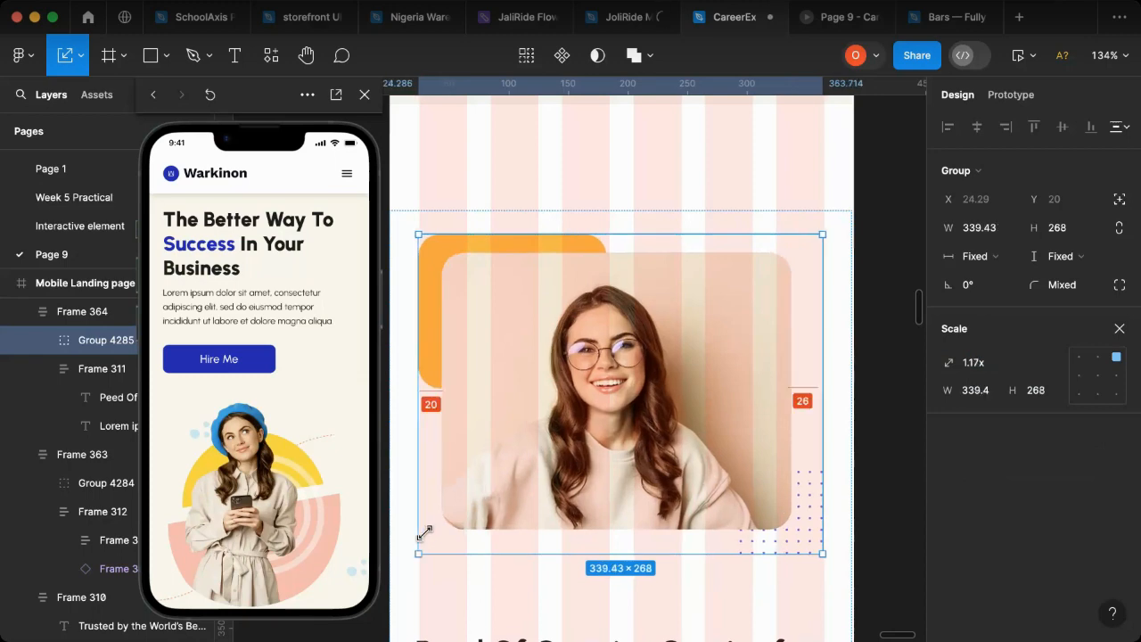
key(v)
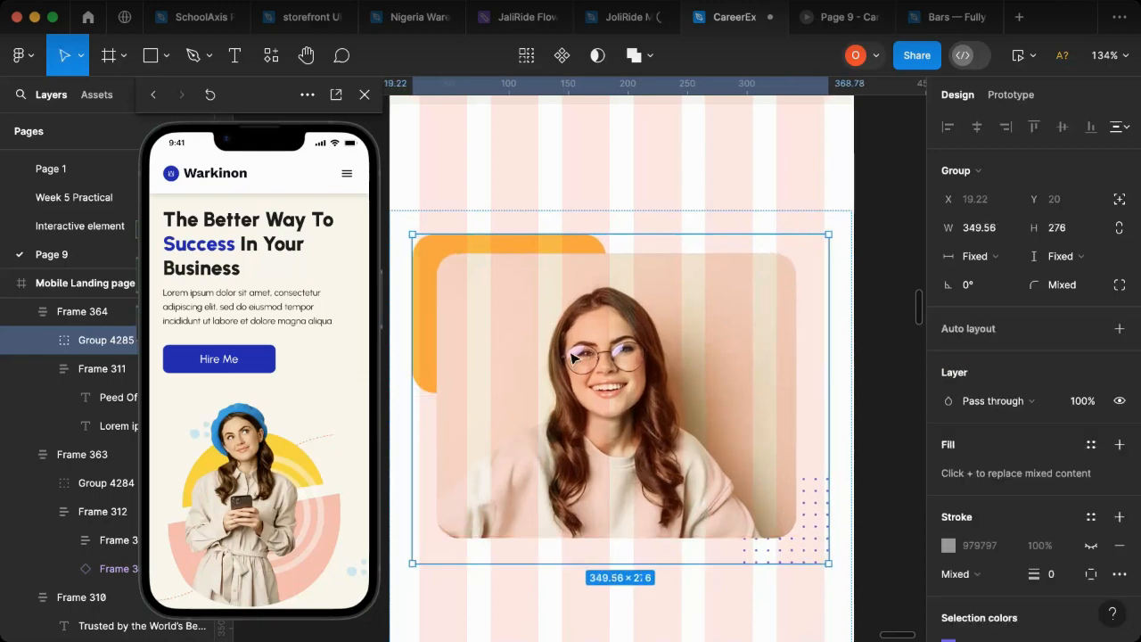
key(k)
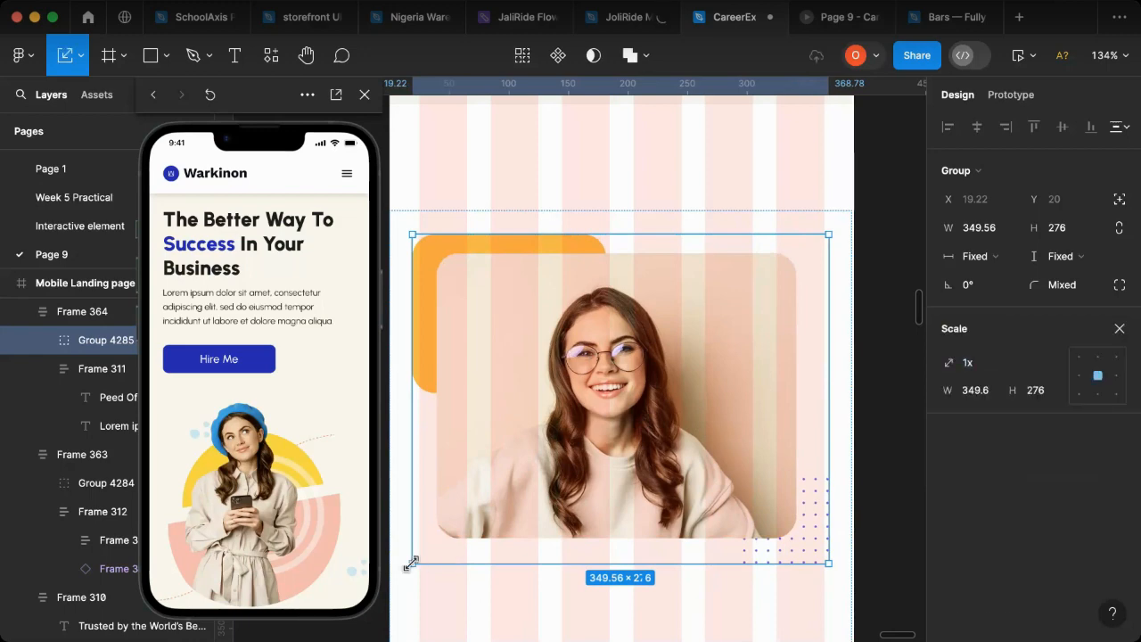
drag(419, 563, 420, 551)
key(v)
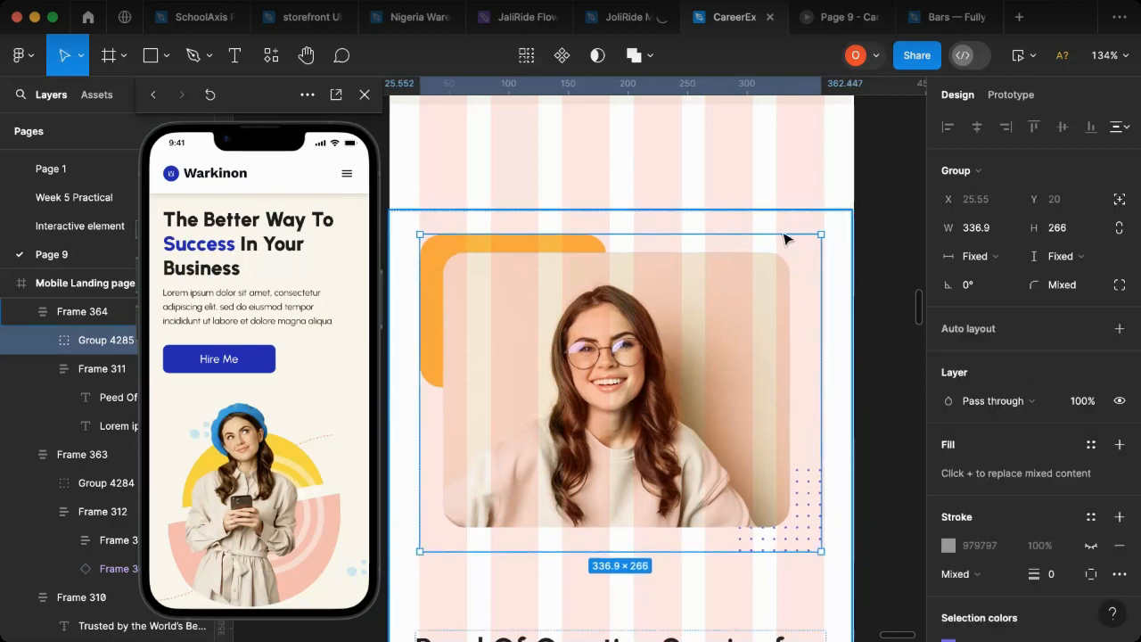
Step: Check the creative service section in the phone preview and compare it with the preceding image-and-text section
scroll(772, 271, down, 1)
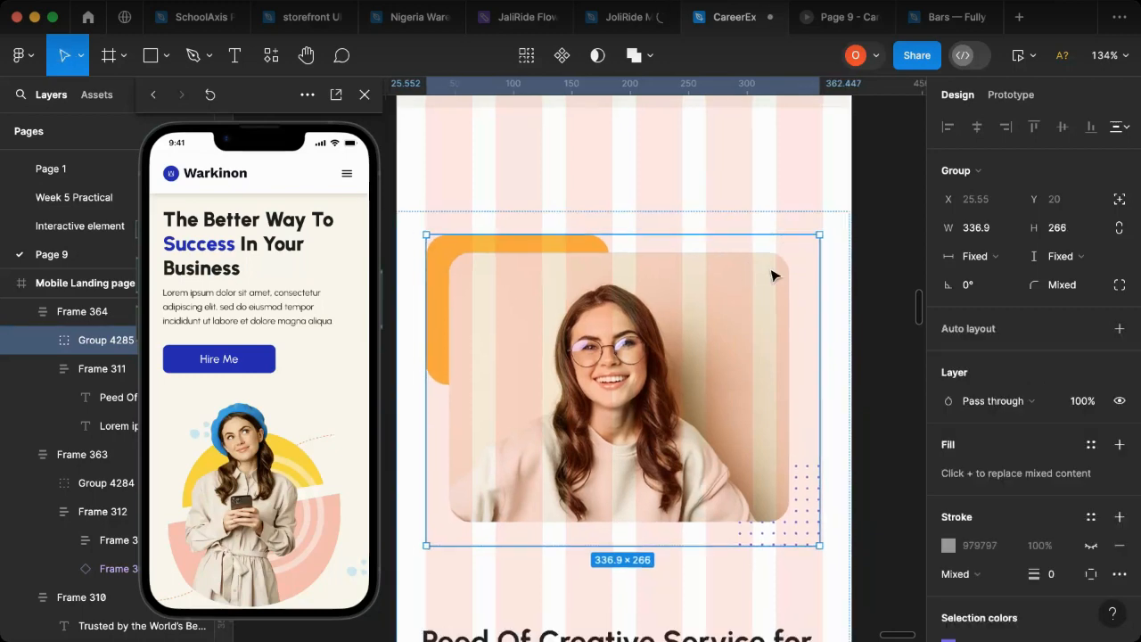
scroll(772, 274, down, 10)
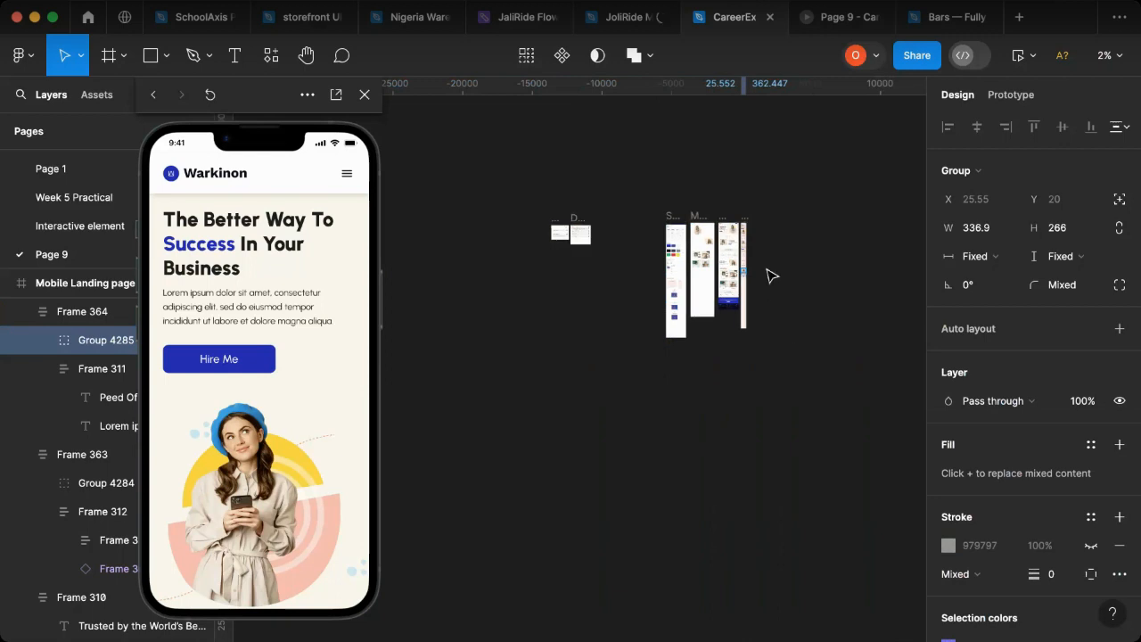
scroll(769, 273, up, 4)
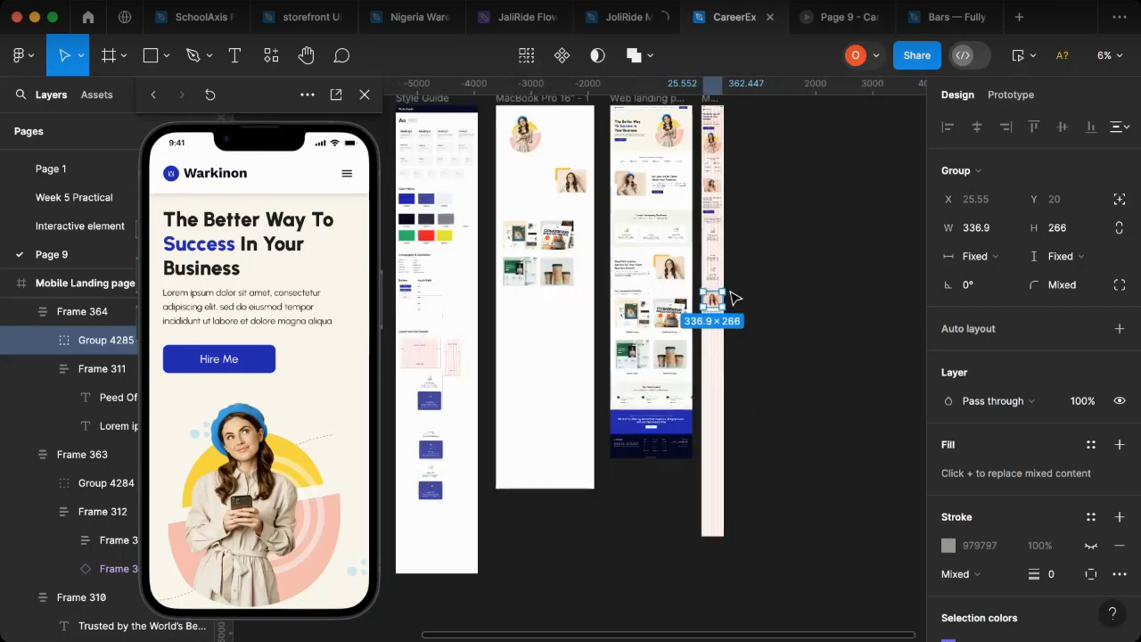
scroll(737, 310, up, 3)
scroll(738, 313, up, 1)
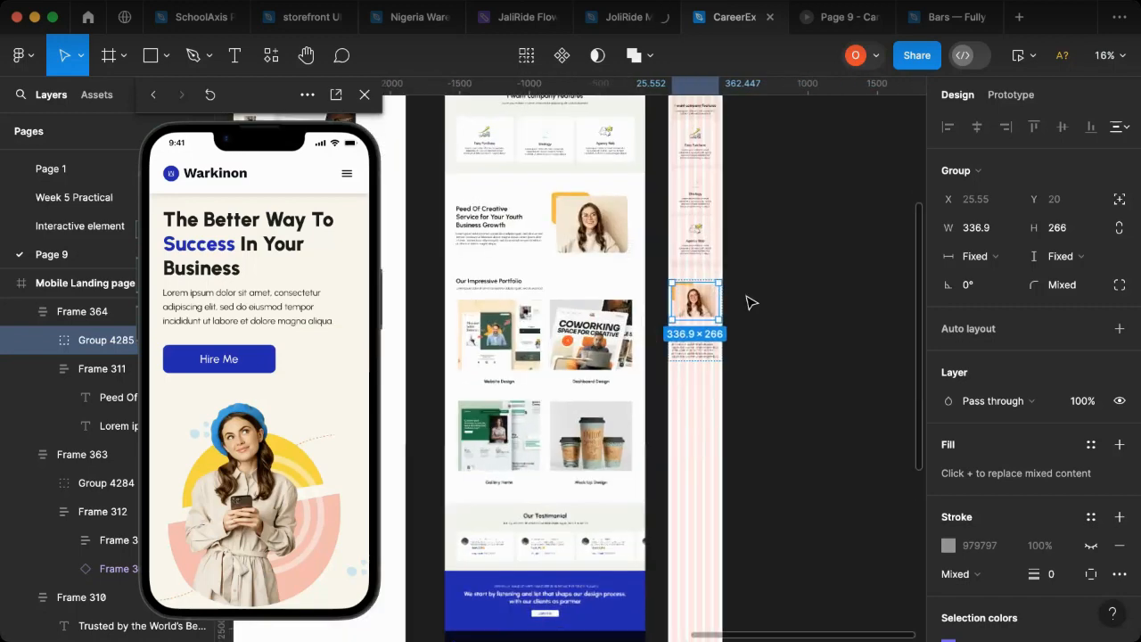
click(749, 313)
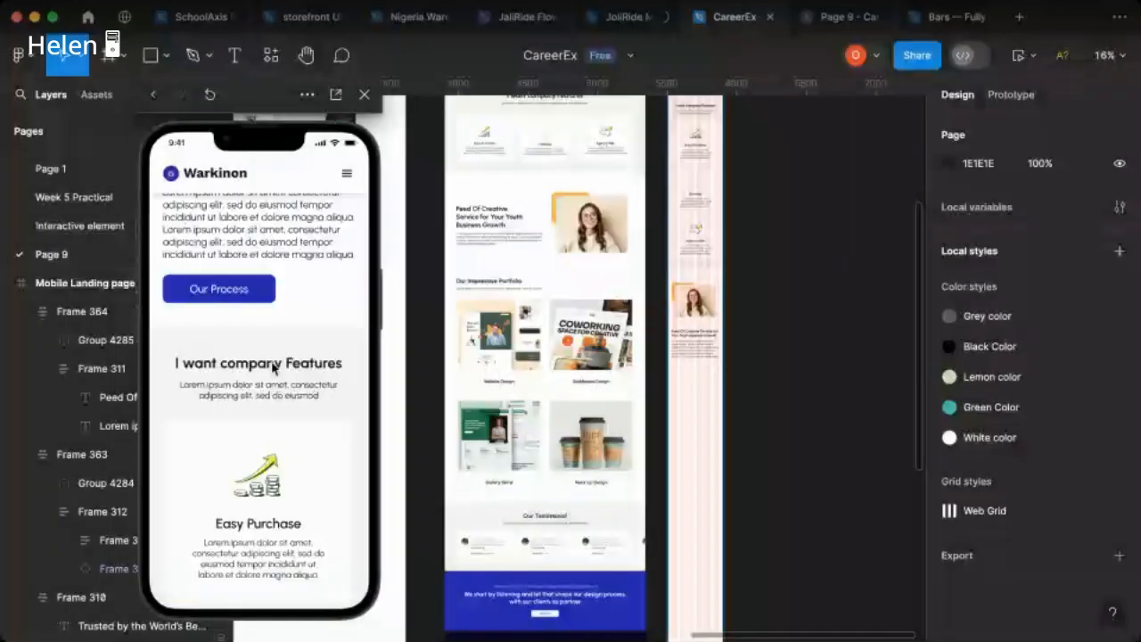
scroll(273, 366, down, 10)
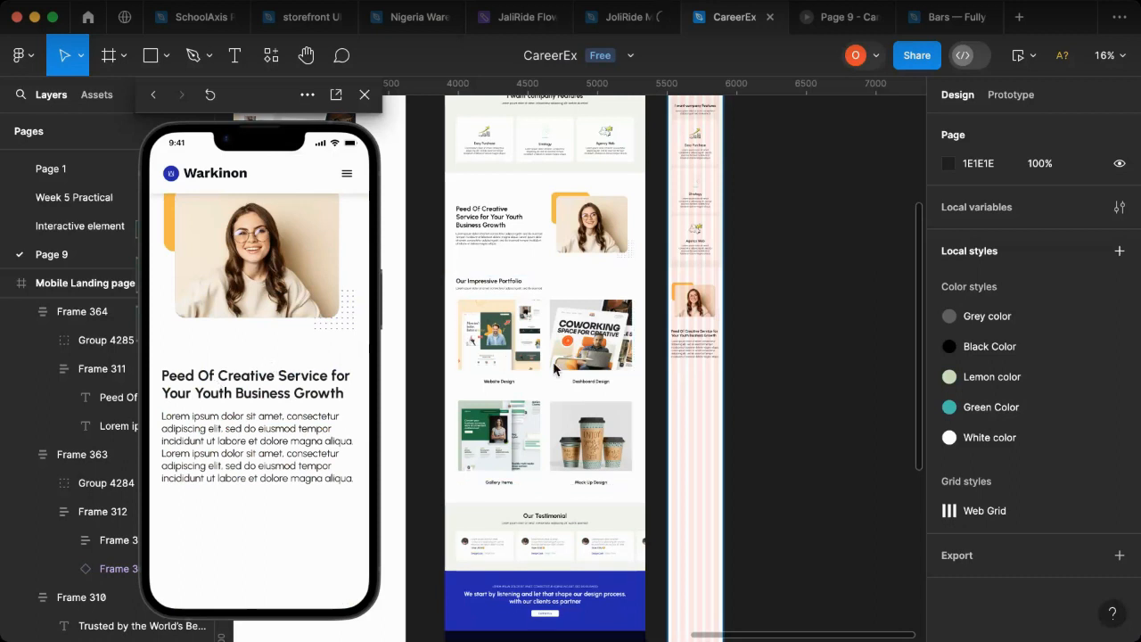
scroll(228, 375, up, 5)
scroll(246, 392, down, 5)
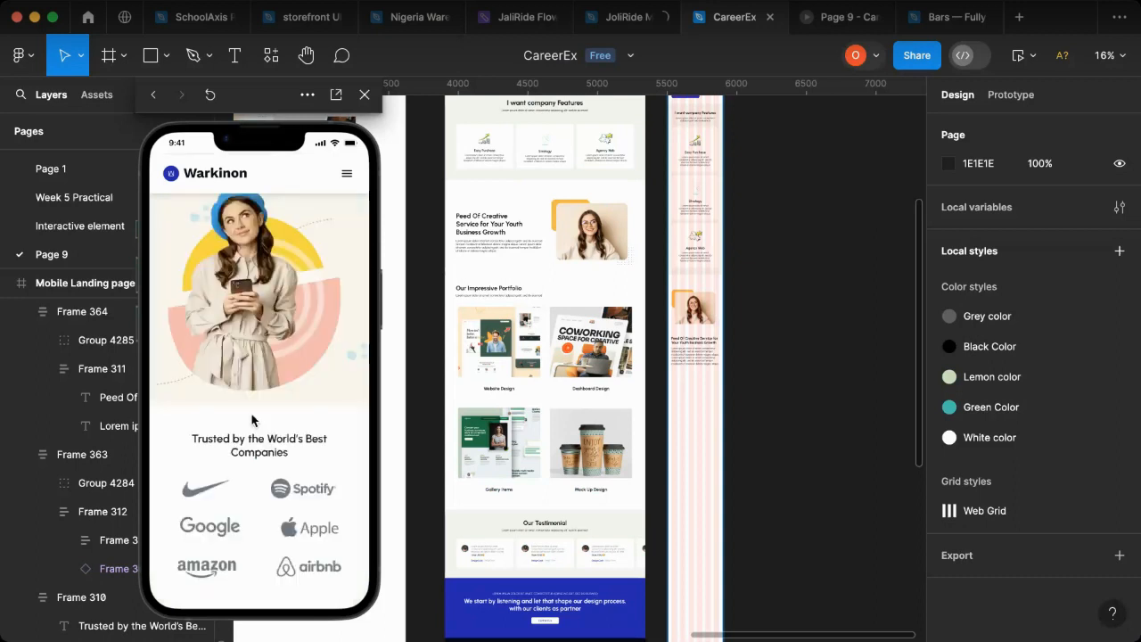
scroll(251, 419, down, 5)
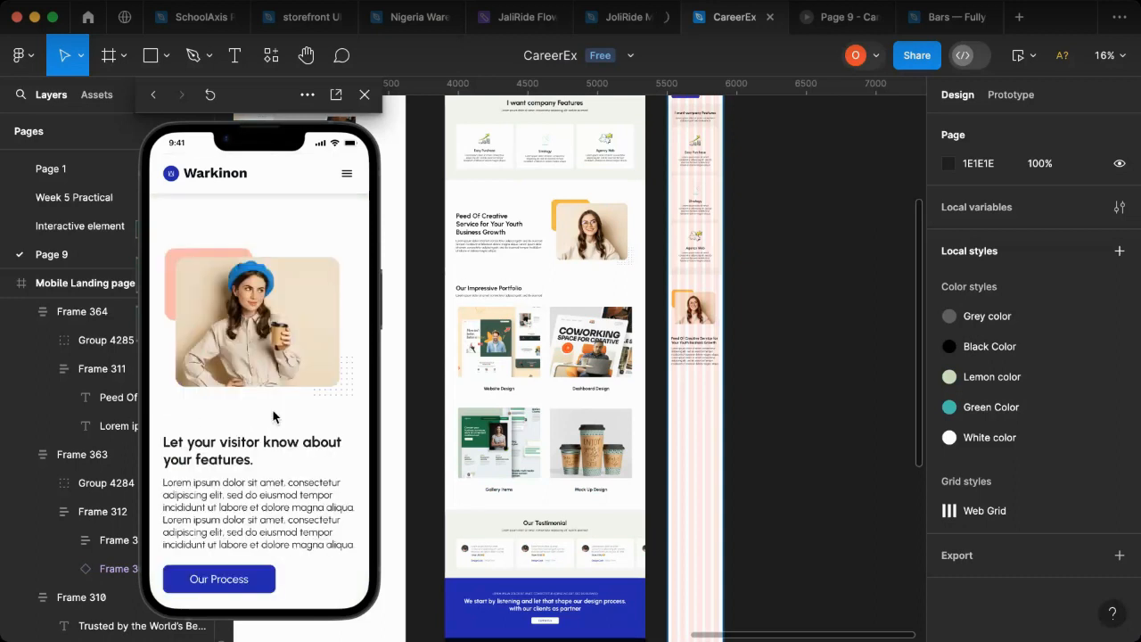
scroll(241, 374, up, 1)
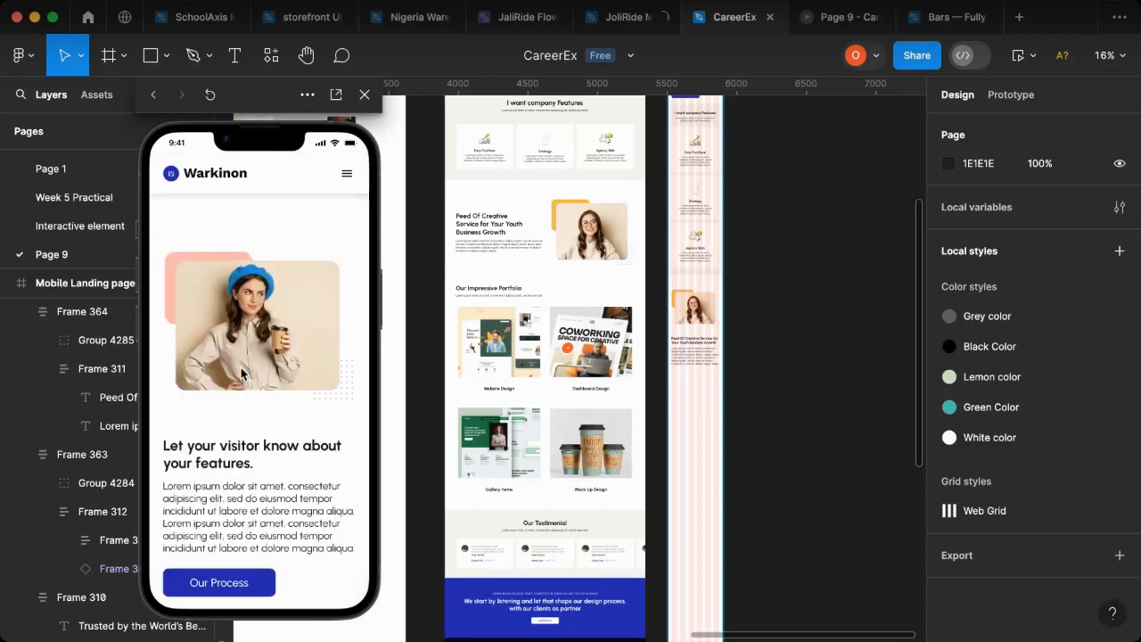
Step: Set the vertical auto layout gap between portrait and text in the mobile creative service section to 60
click(707, 342)
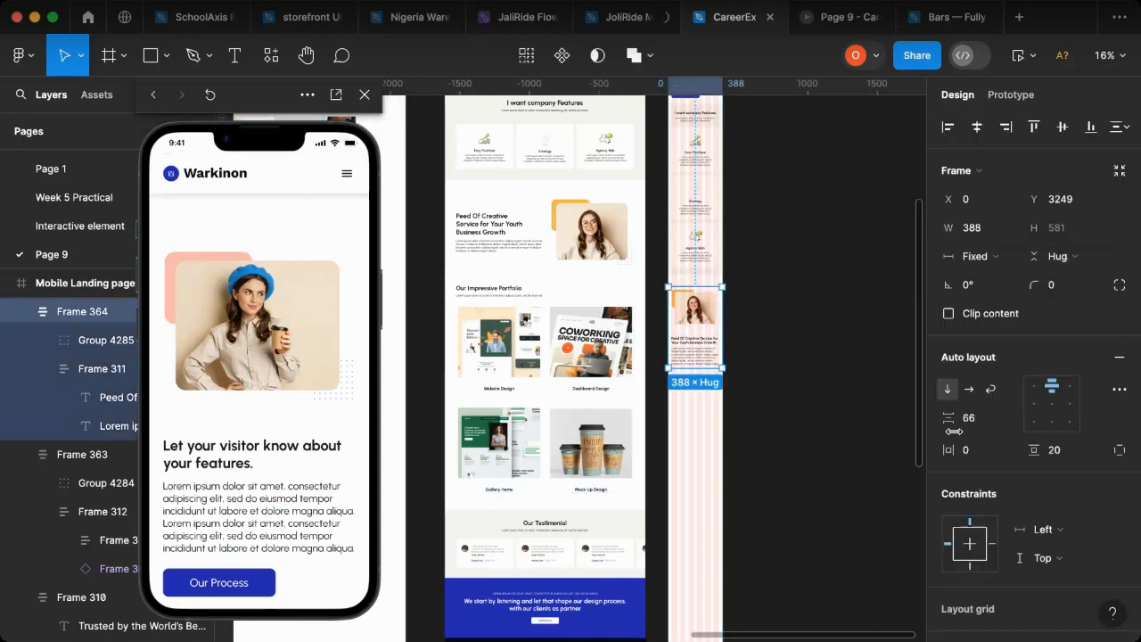
click(970, 419)
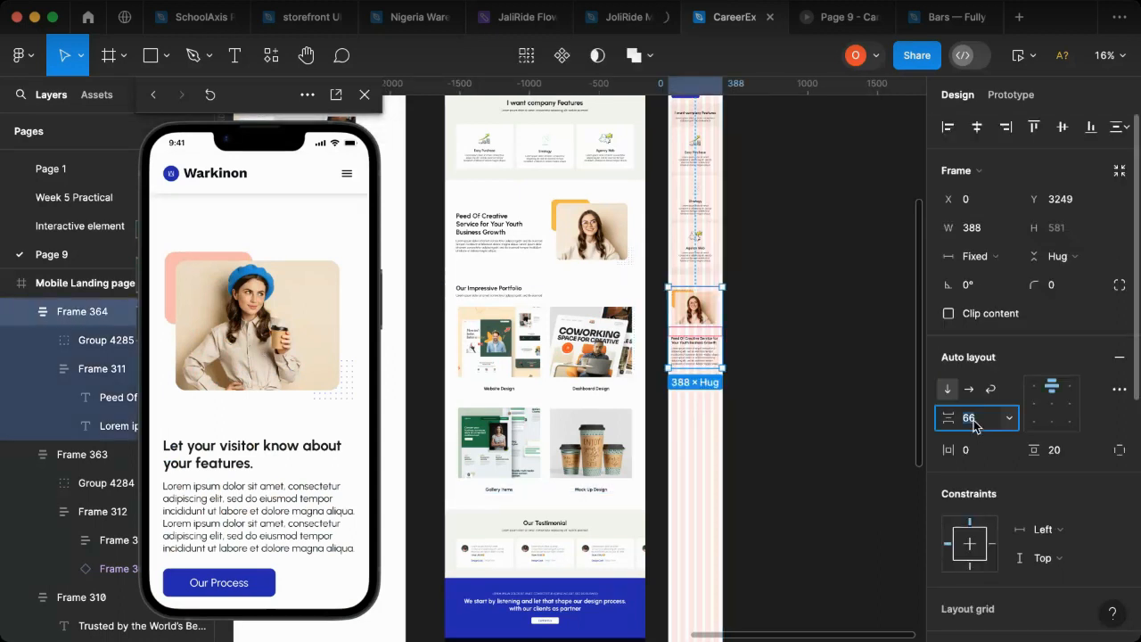
text(60)
key(Return)
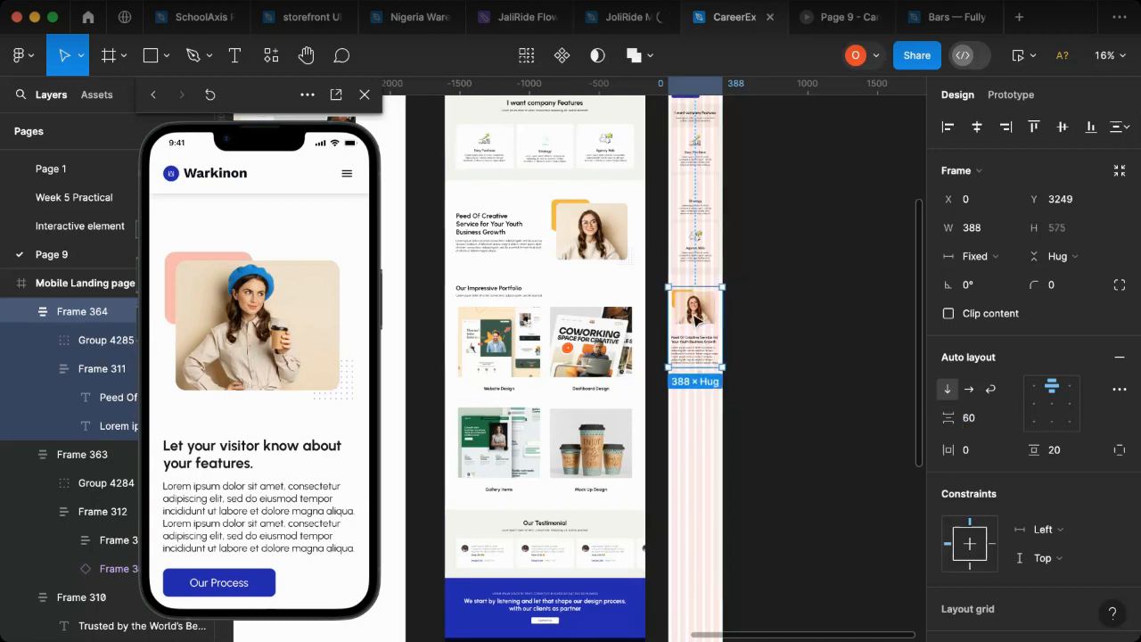
Step: Set the vertical auto layout gap of the mobile "Let your visitor know about your features" section to 60
scroll(698, 318, up, 5)
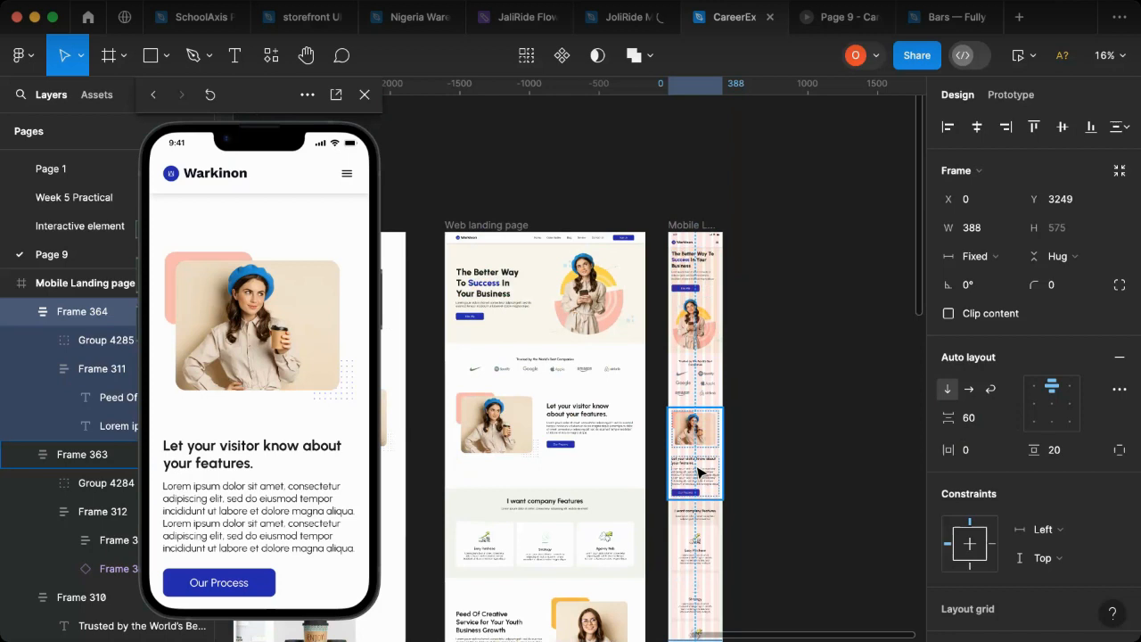
click(700, 472)
click(976, 423)
text(60)
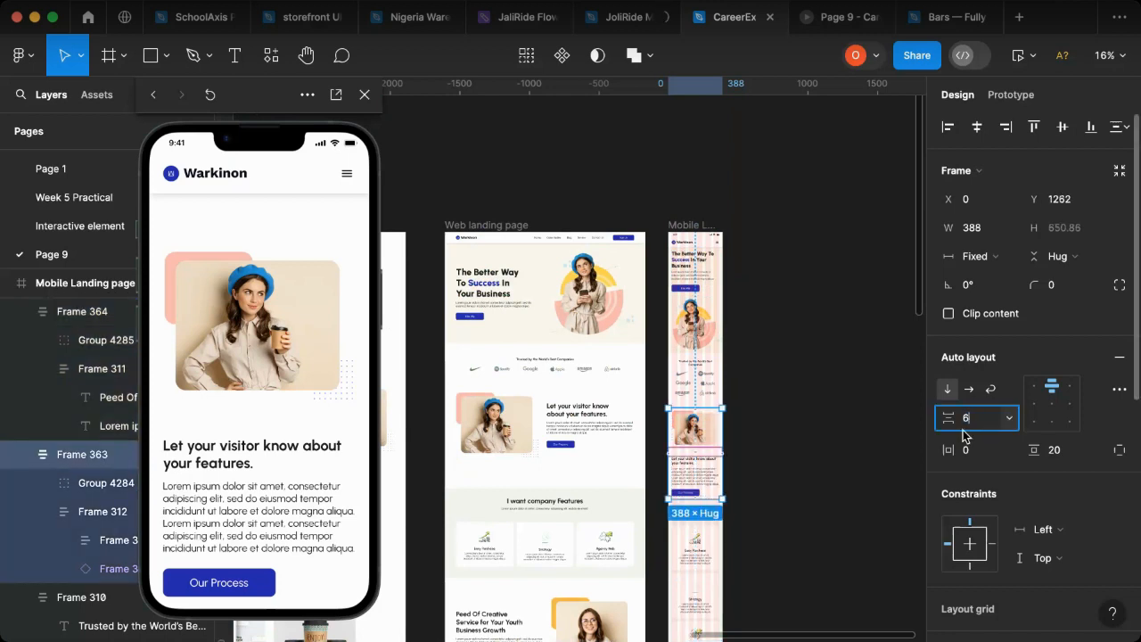
key(Return)
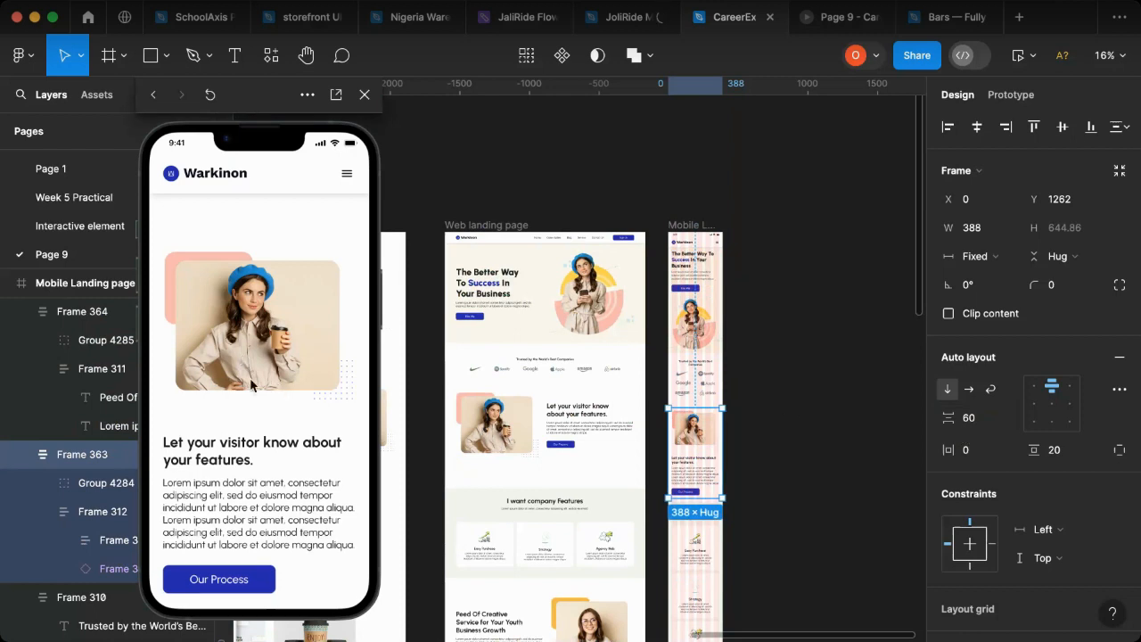
scroll(251, 386, down, 8)
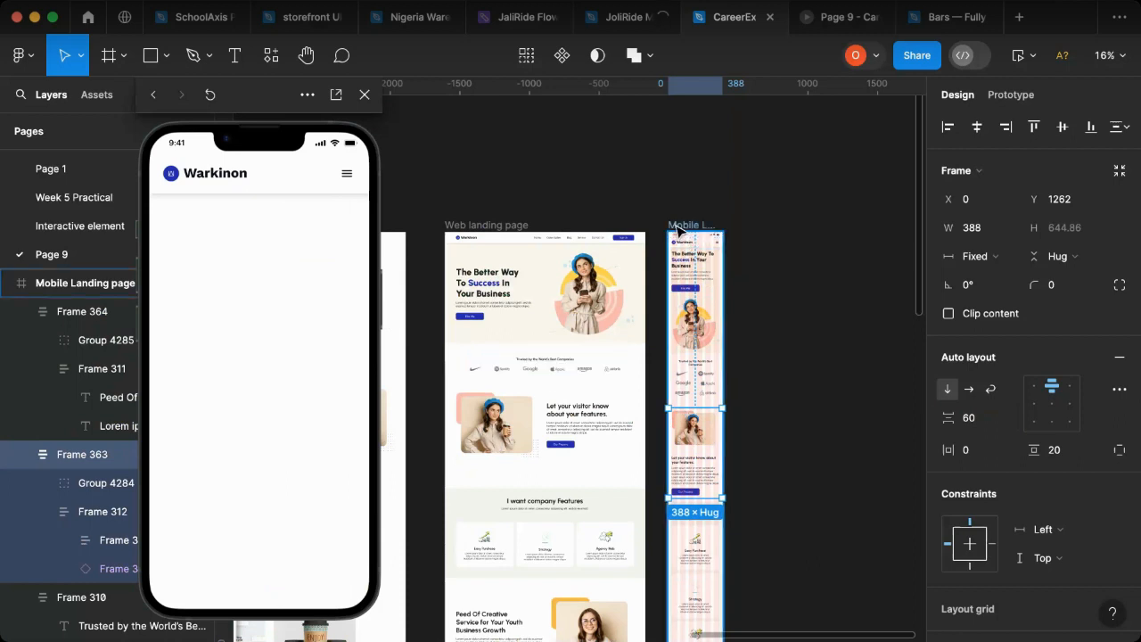
key(Escape)
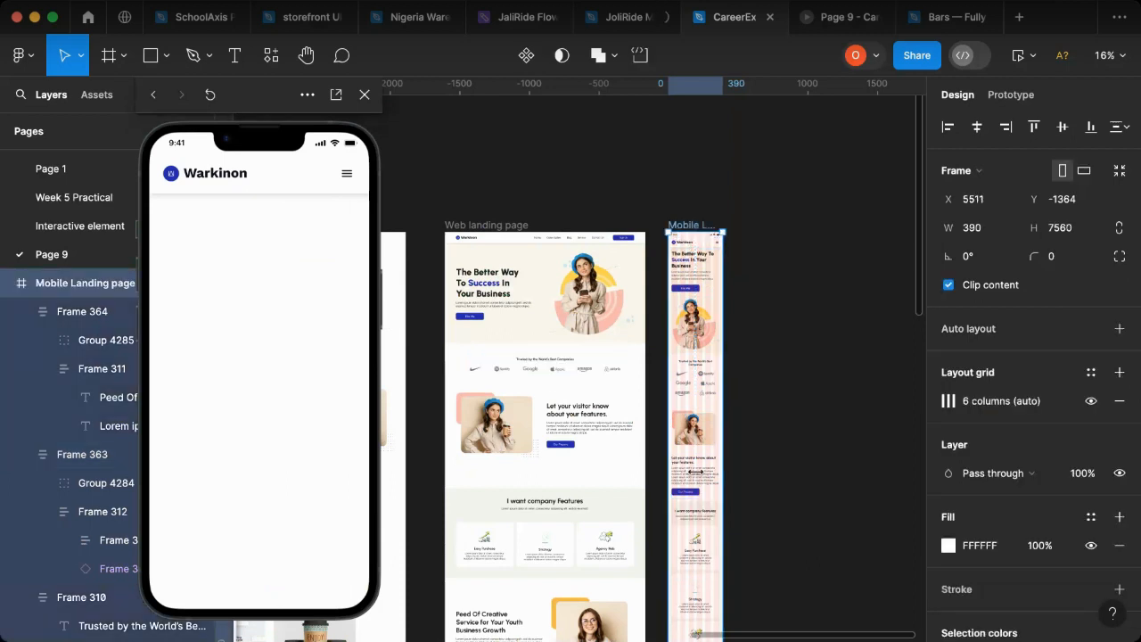
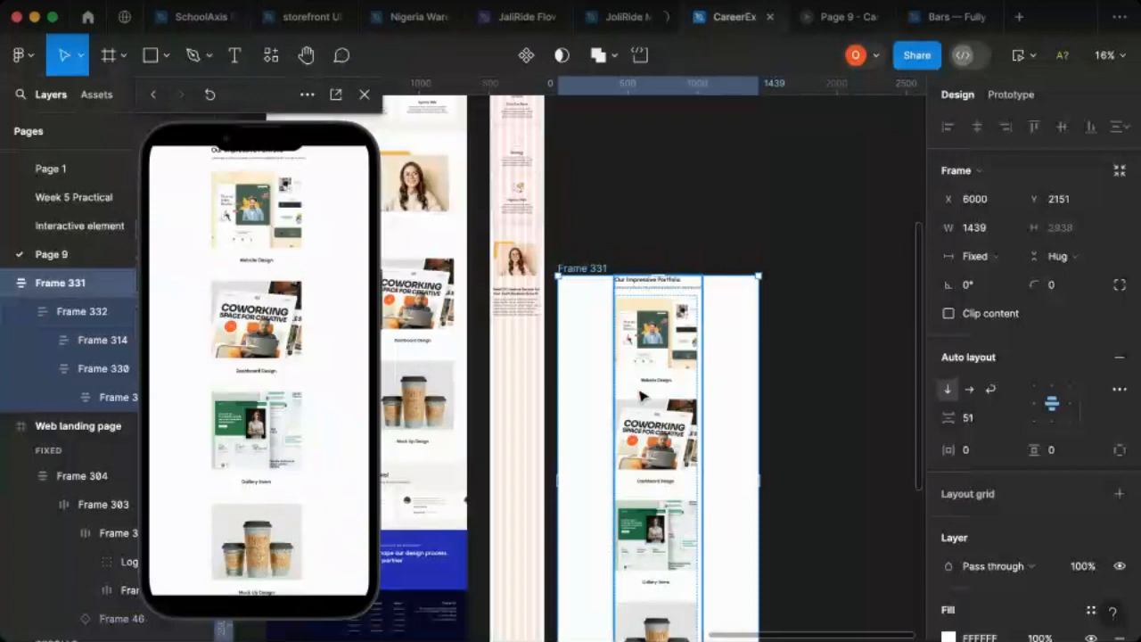
Step: Try a vertical auto layout gap of 40 between the portfolio heading block and the image list, and undo it
click(664, 321)
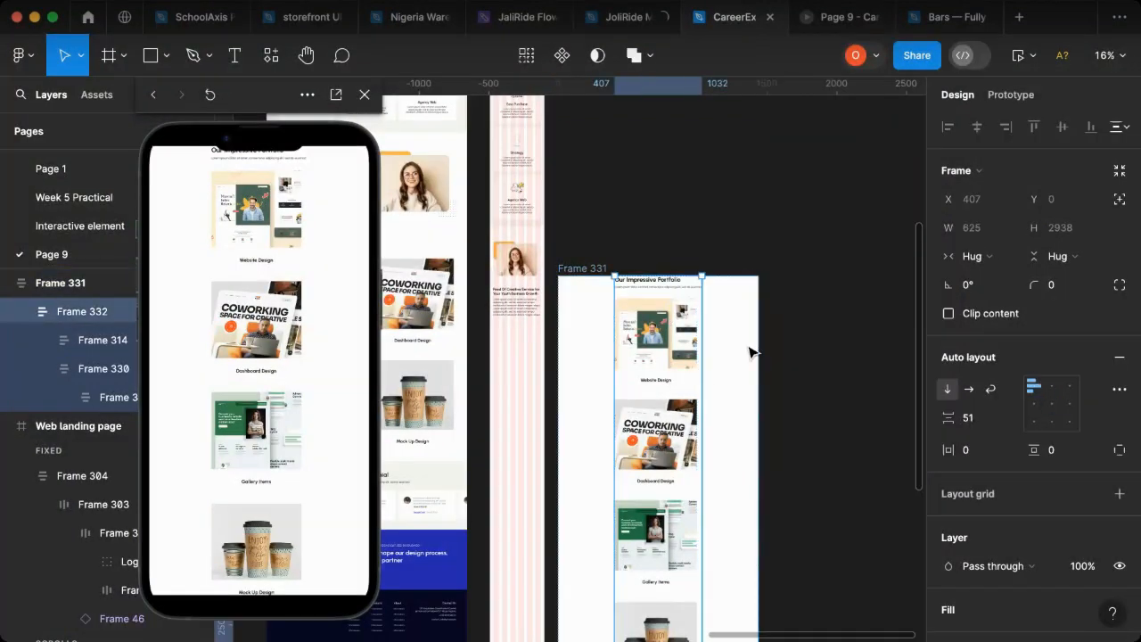
click(973, 419)
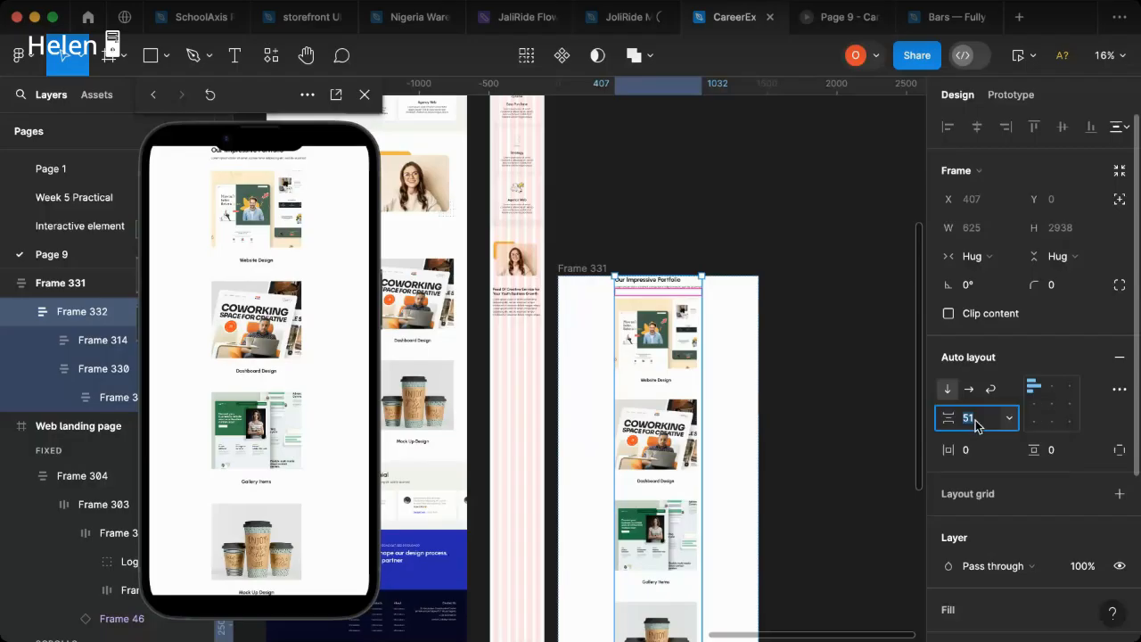
text(40)
key(Return)
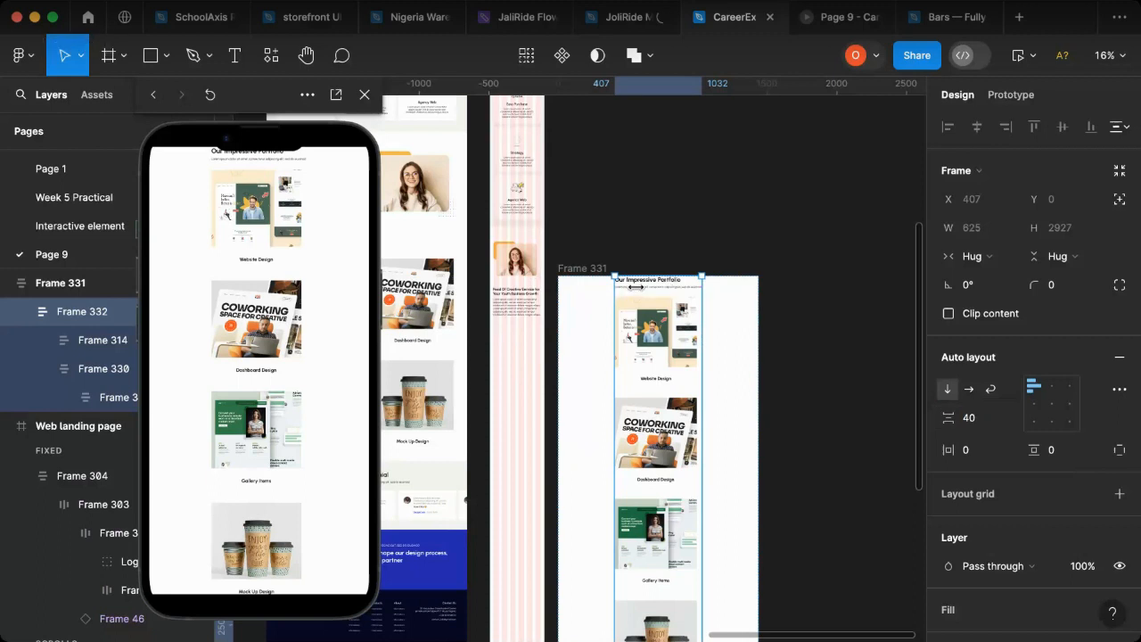
key(super+z)
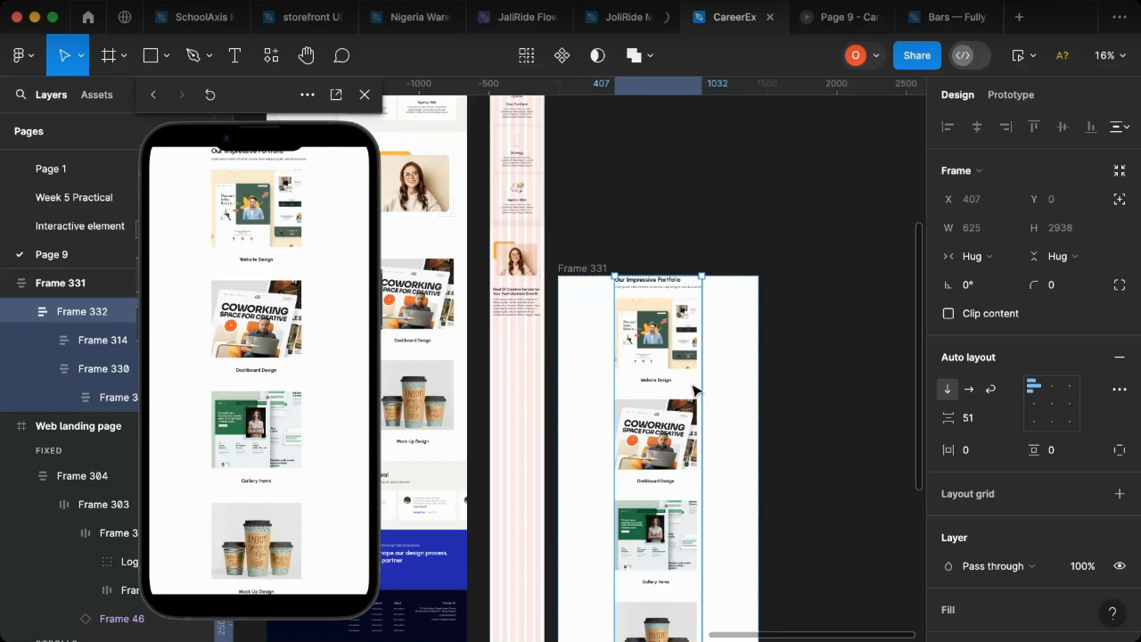
Step: Set the vertical auto layout gap between the stacked portfolio items in the mobile section to 60
click(694, 390)
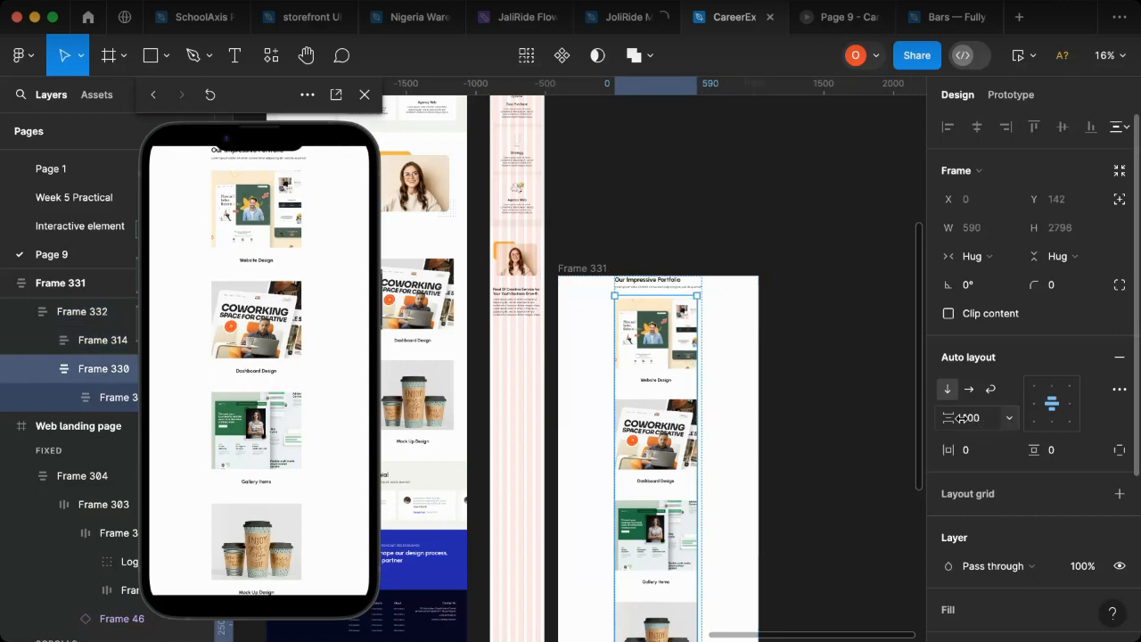
click(985, 419)
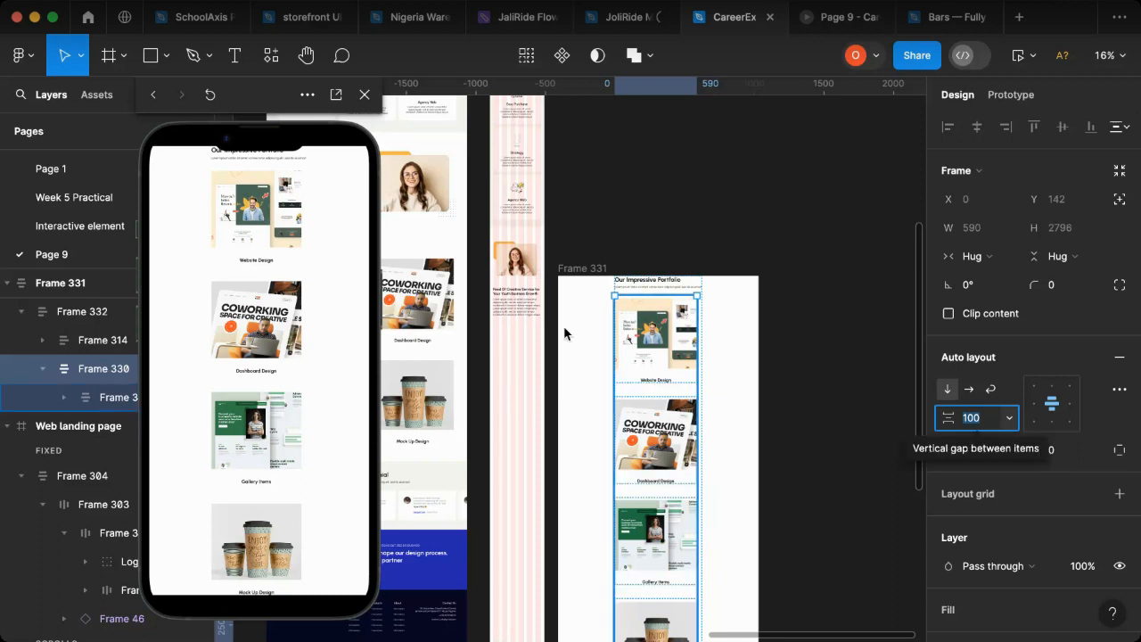
click(659, 341)
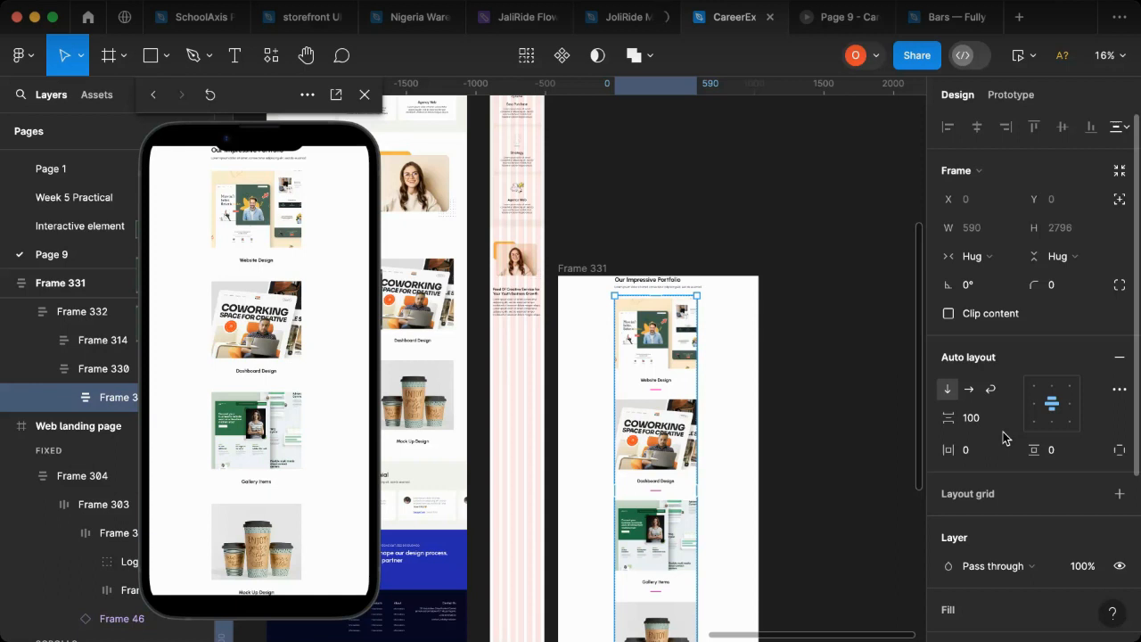
scroll(1003, 437, down, 5)
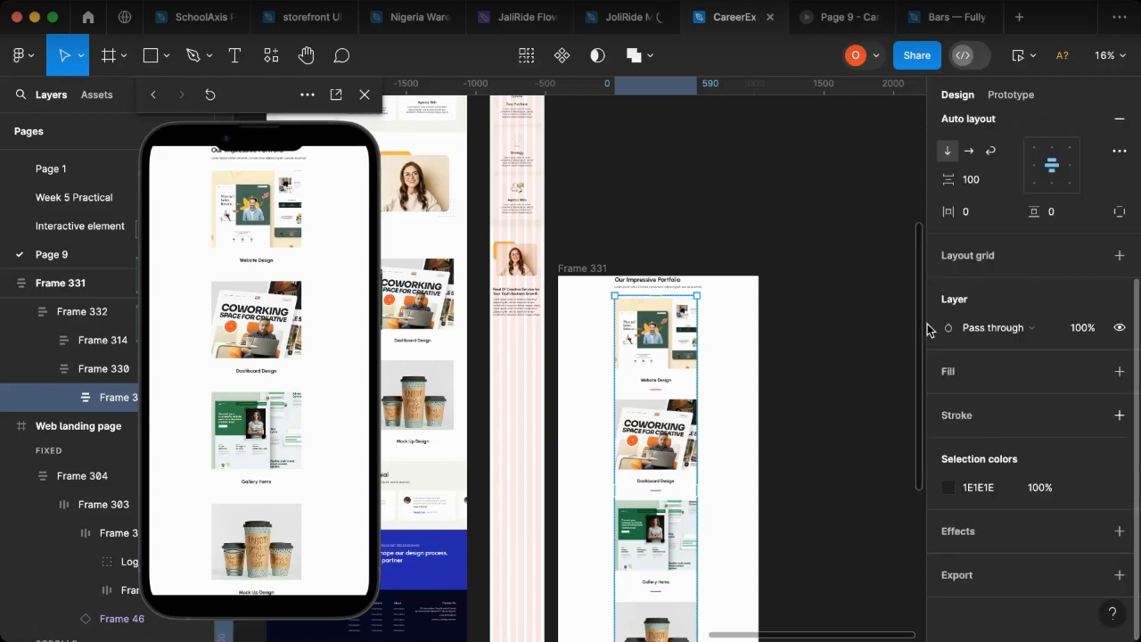
mouse_move(656, 391)
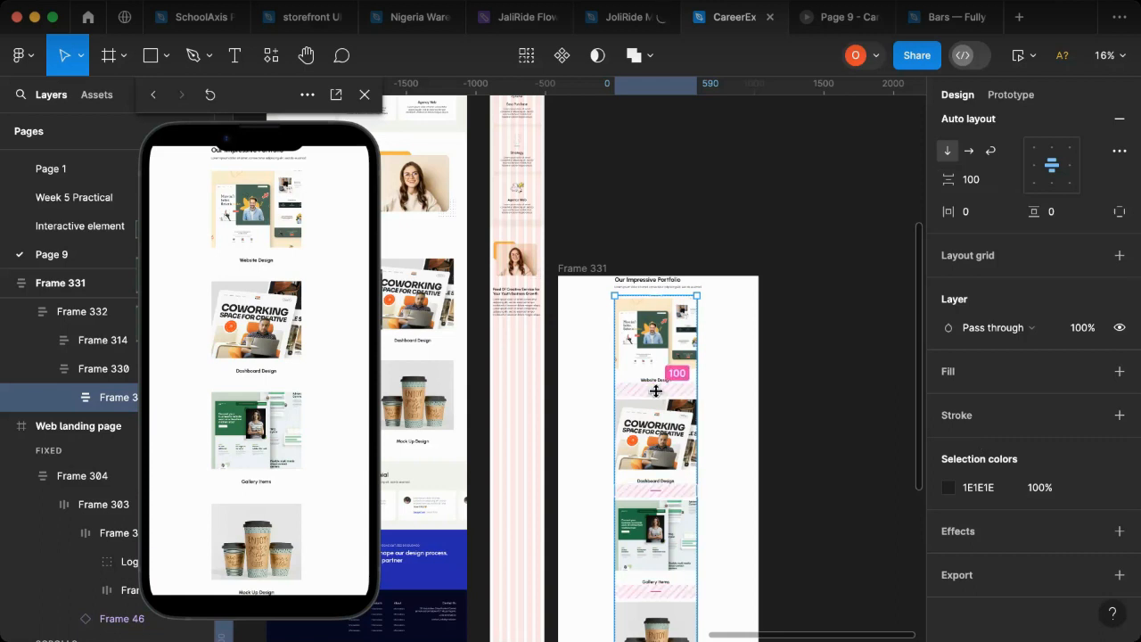
click(983, 187)
text(60)
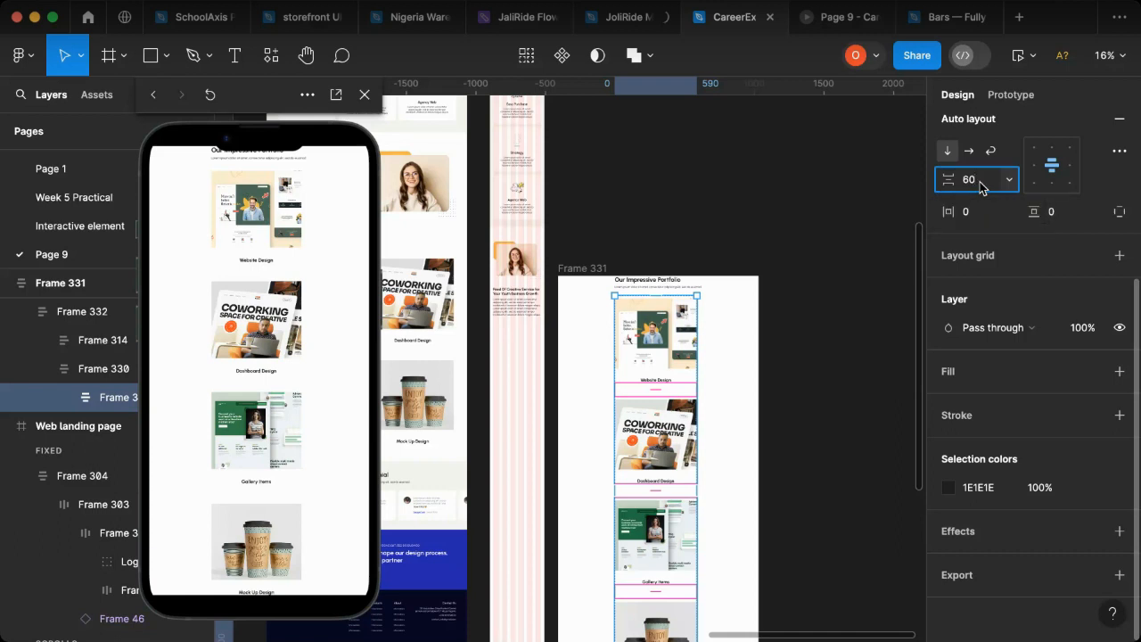
key(Return)
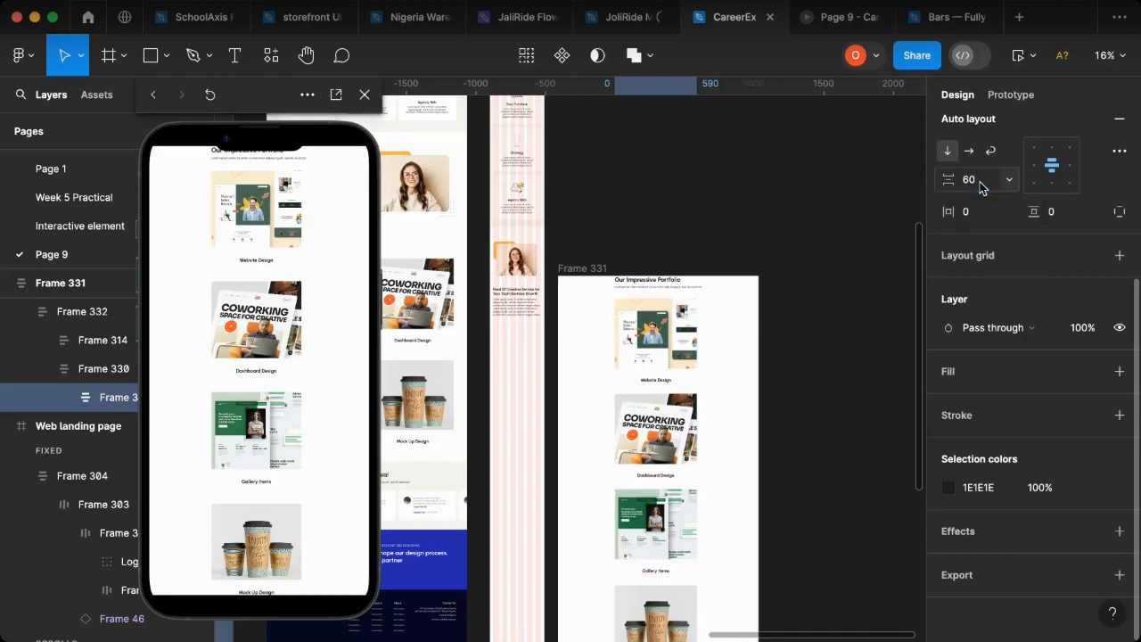
Step: Align the portfolio heading block's content to top center and set its Lorem ipsum subtitle's font size to 16
click(675, 285)
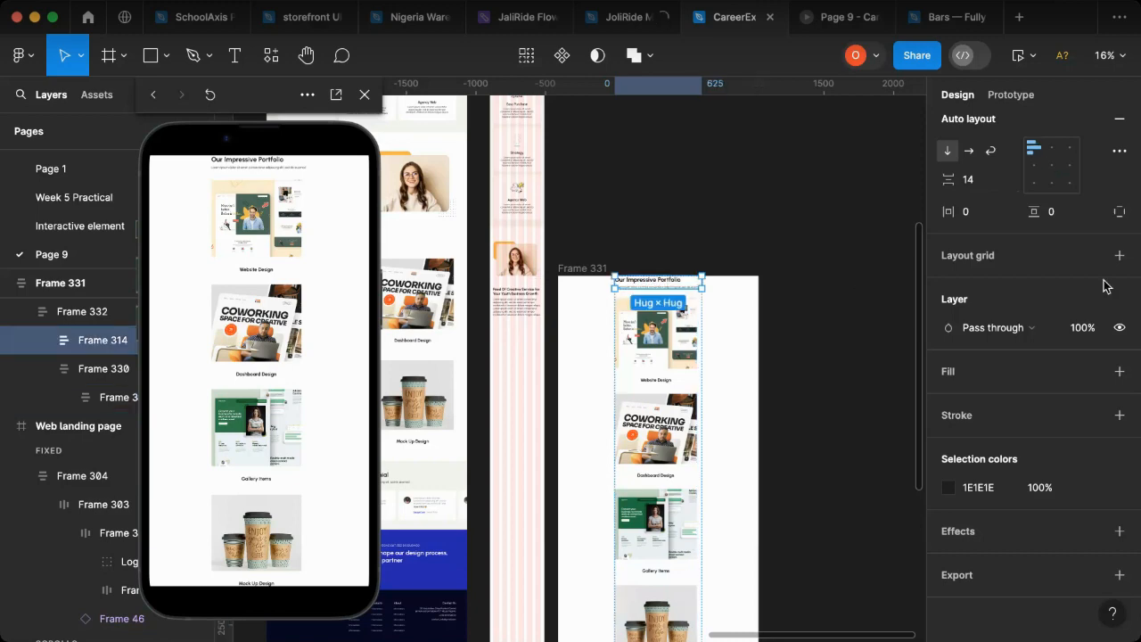
click(1054, 151)
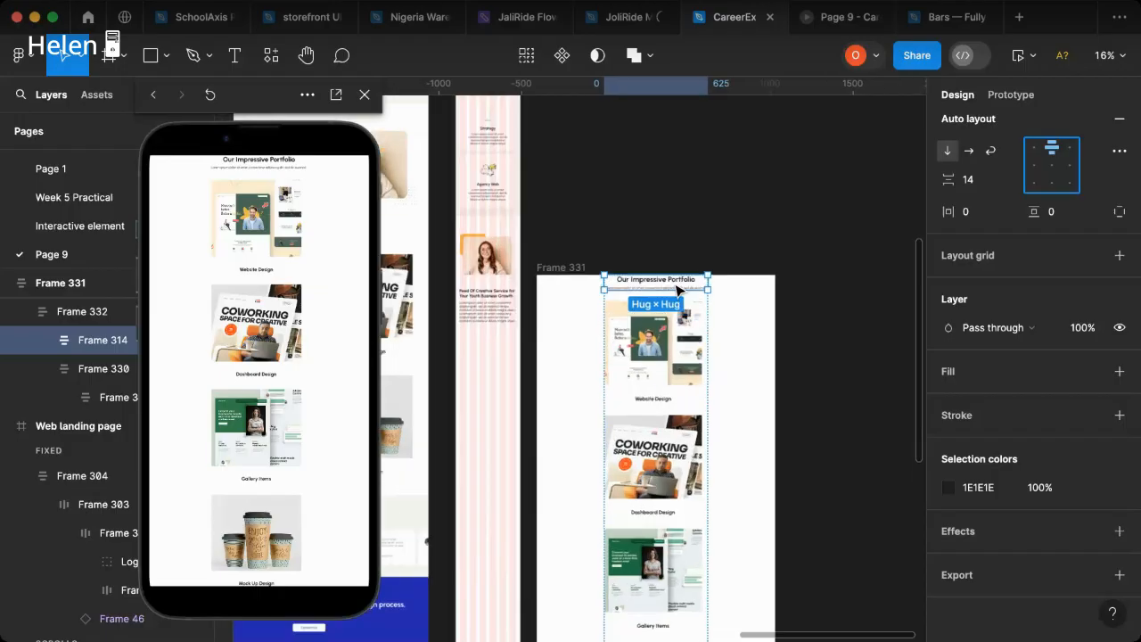
scroll(677, 289, up, 2)
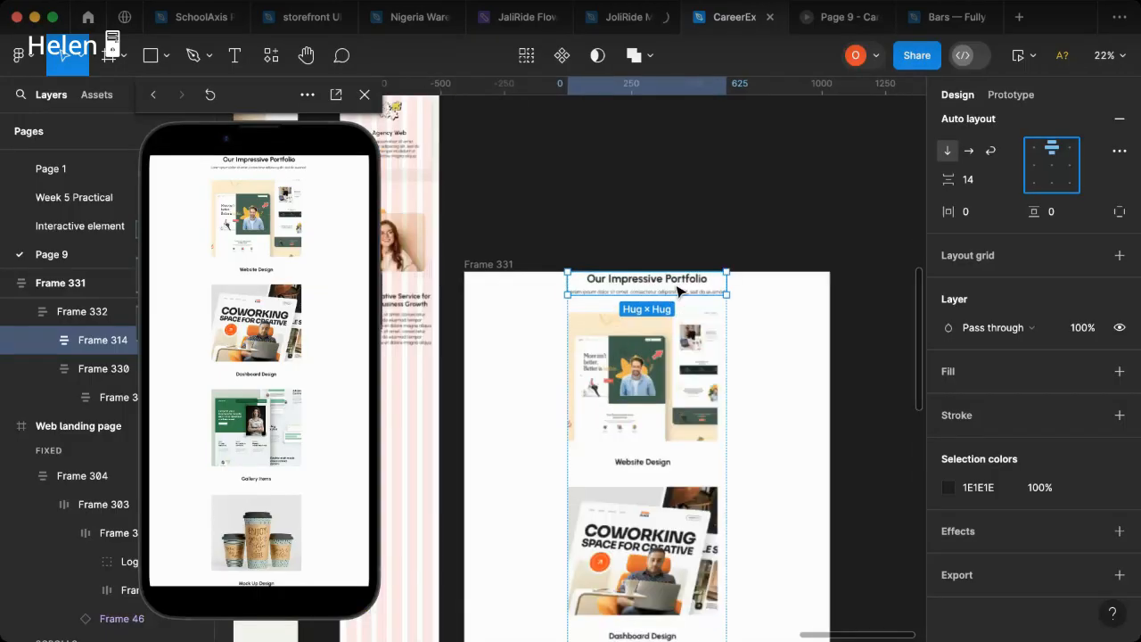
scroll(678, 290, up, 5)
click(746, 303)
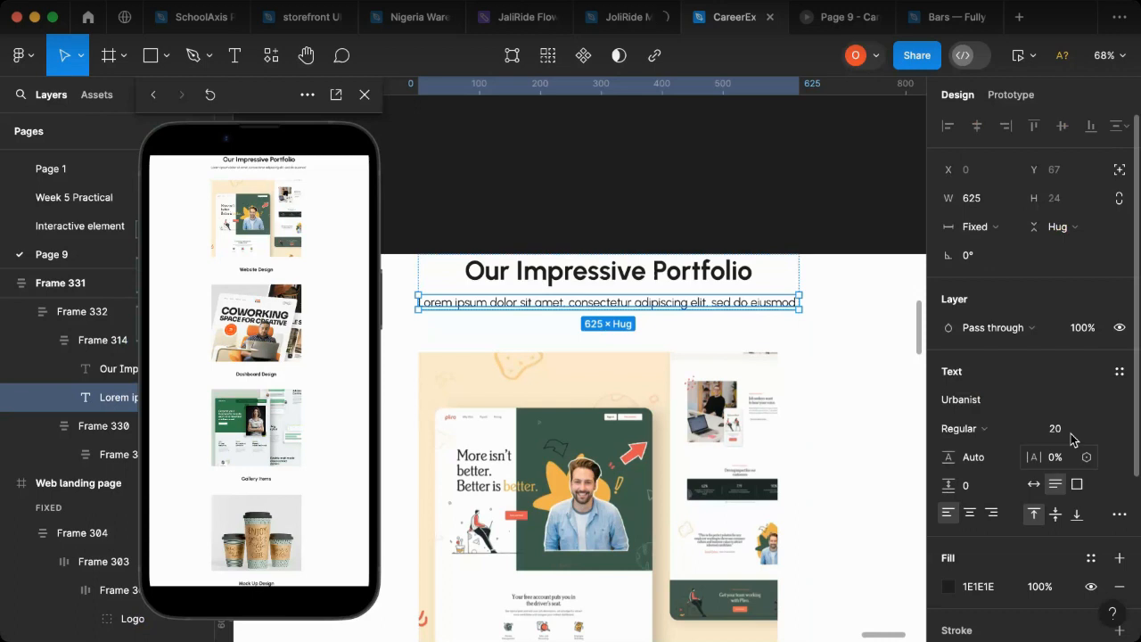
click(1061, 436)
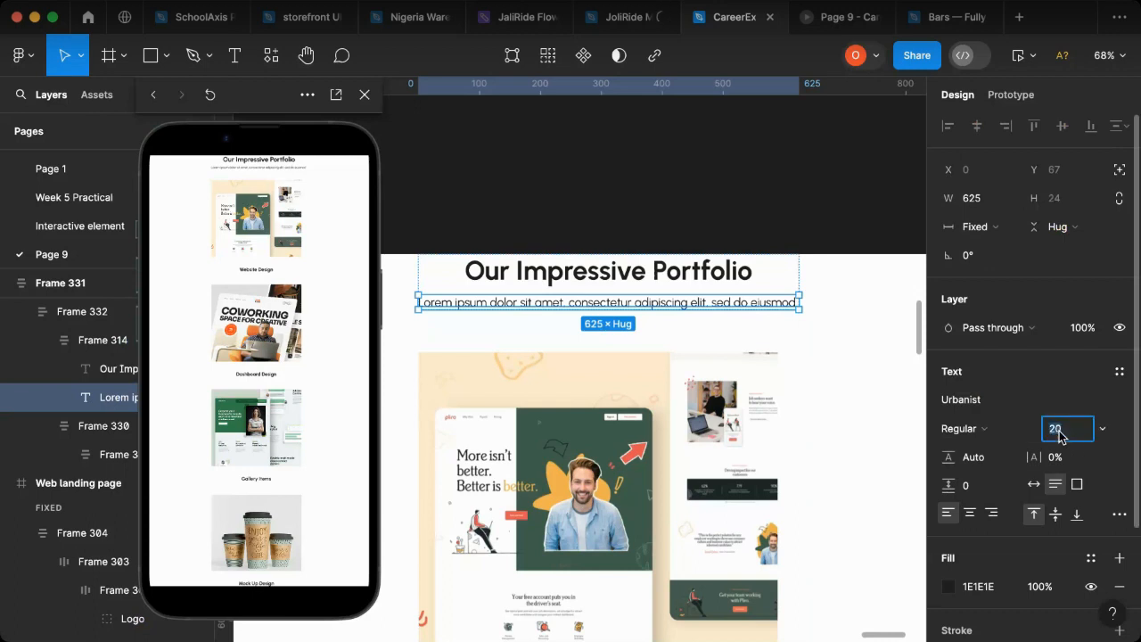
text(16)
key(Return)
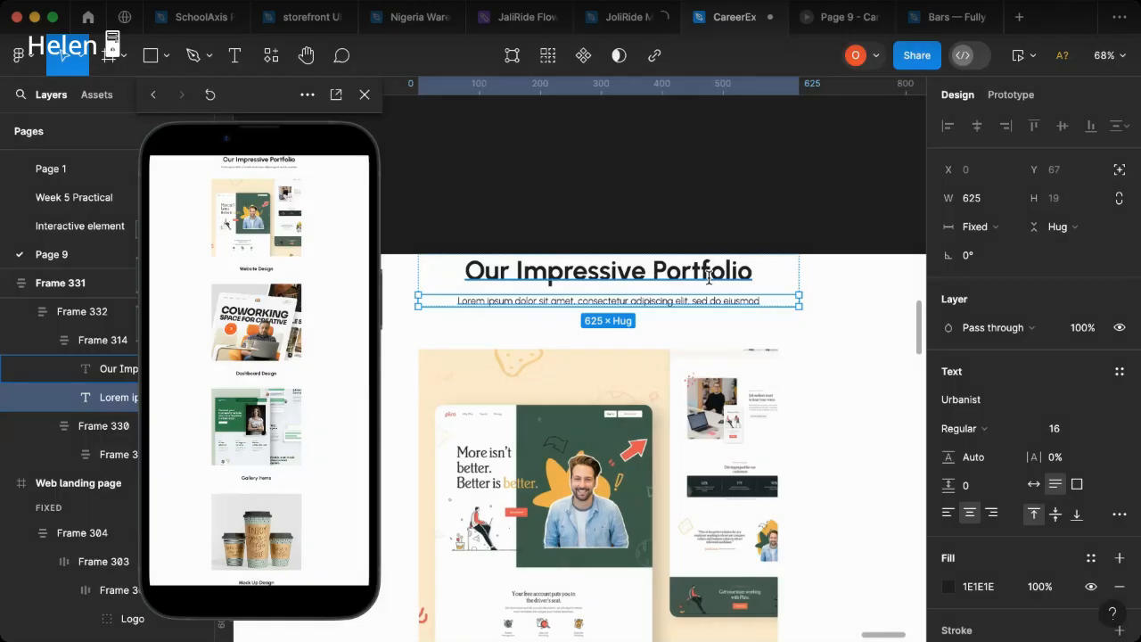
Step: Set the font size of the "Our Impressive Portfolio" heading to 26
double_click(709, 279)
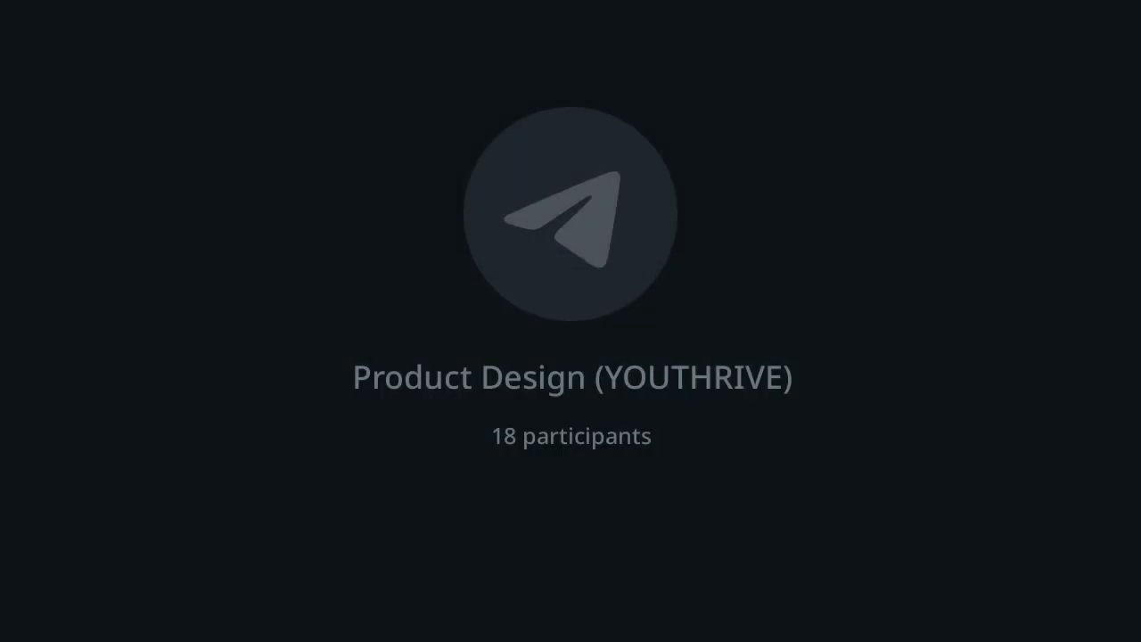
key(Escape)
click(1057, 435)
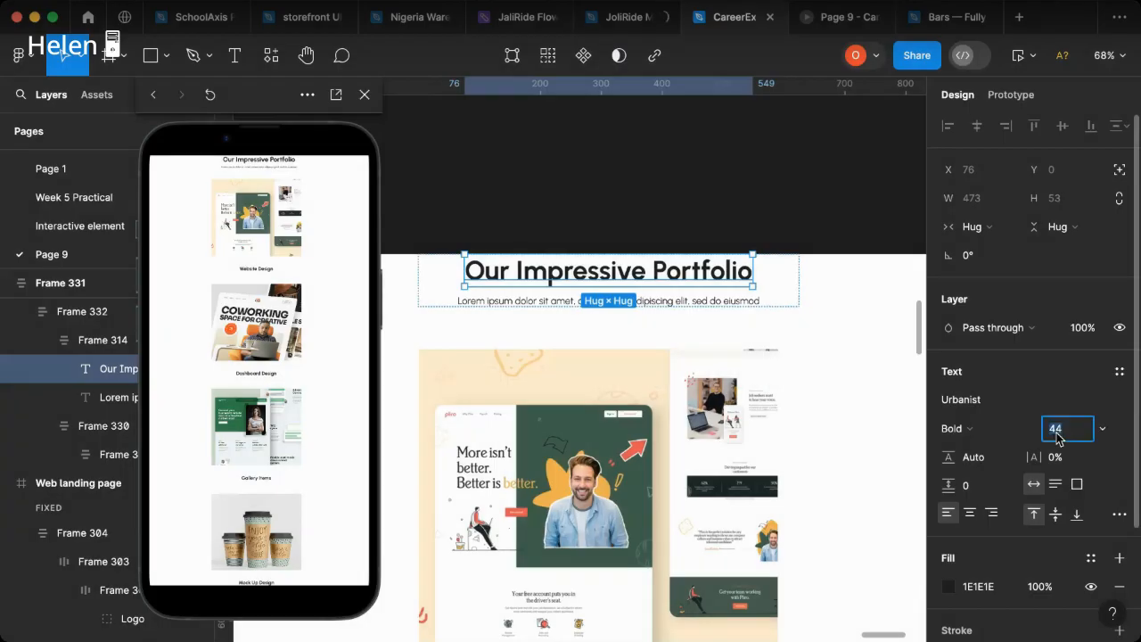
text(26)
key(Return)
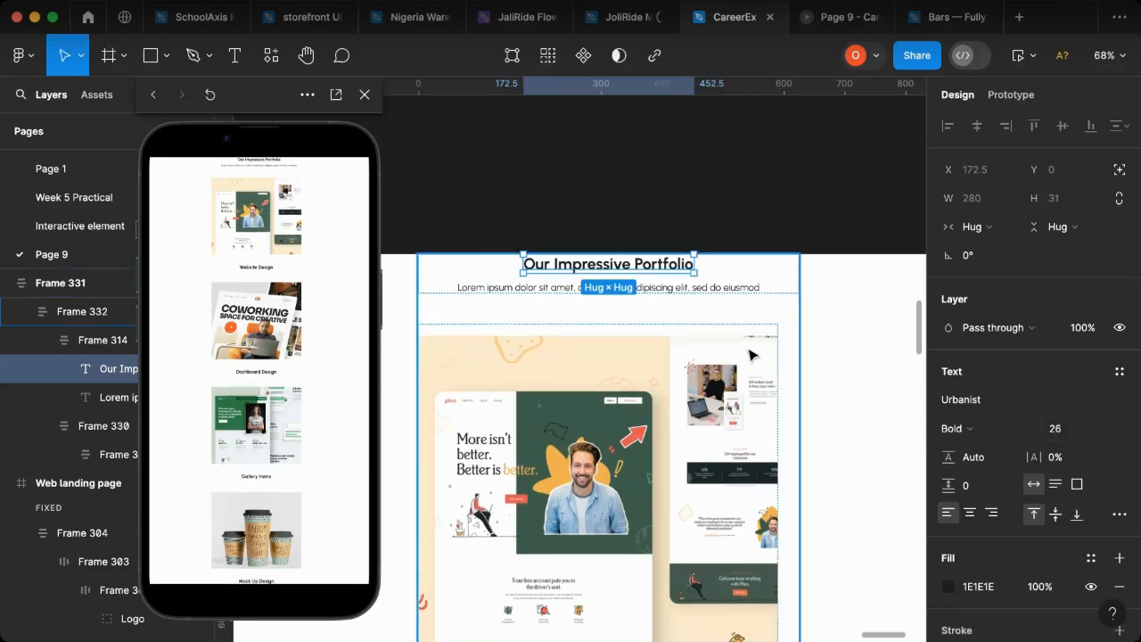
Step: Scale the inner frame holding the stacked portfolio items down proportionally to about 521 × 2366
scroll(749, 355, down, 1)
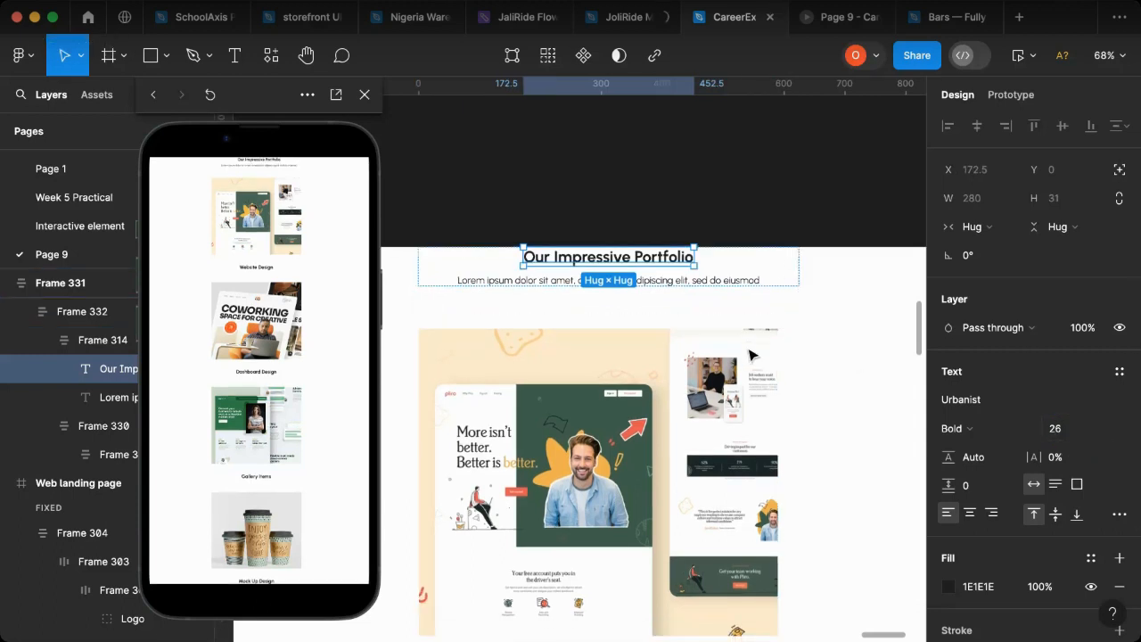
scroll(749, 355, down, 5)
click(749, 355)
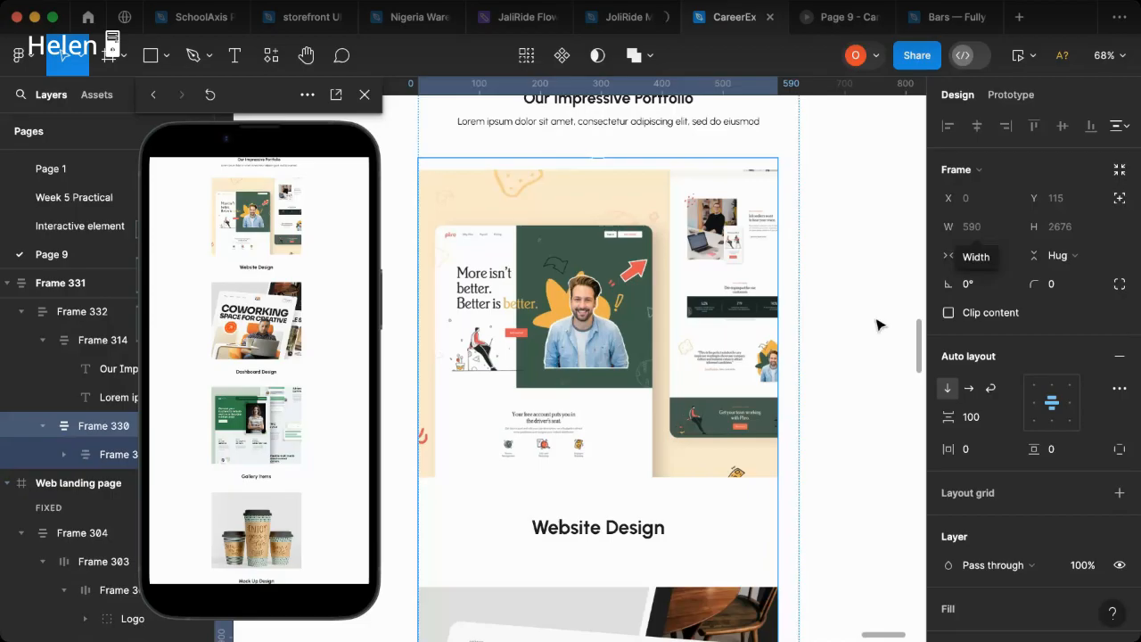
key(Return)
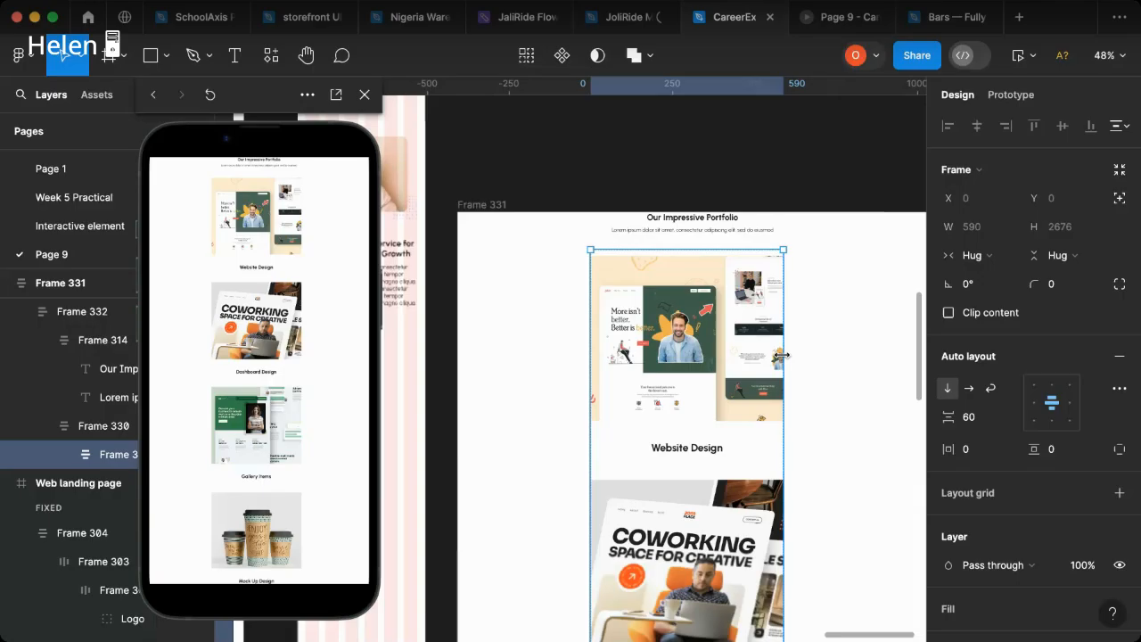
scroll(782, 356, down, 3)
scroll(723, 446, down, 3)
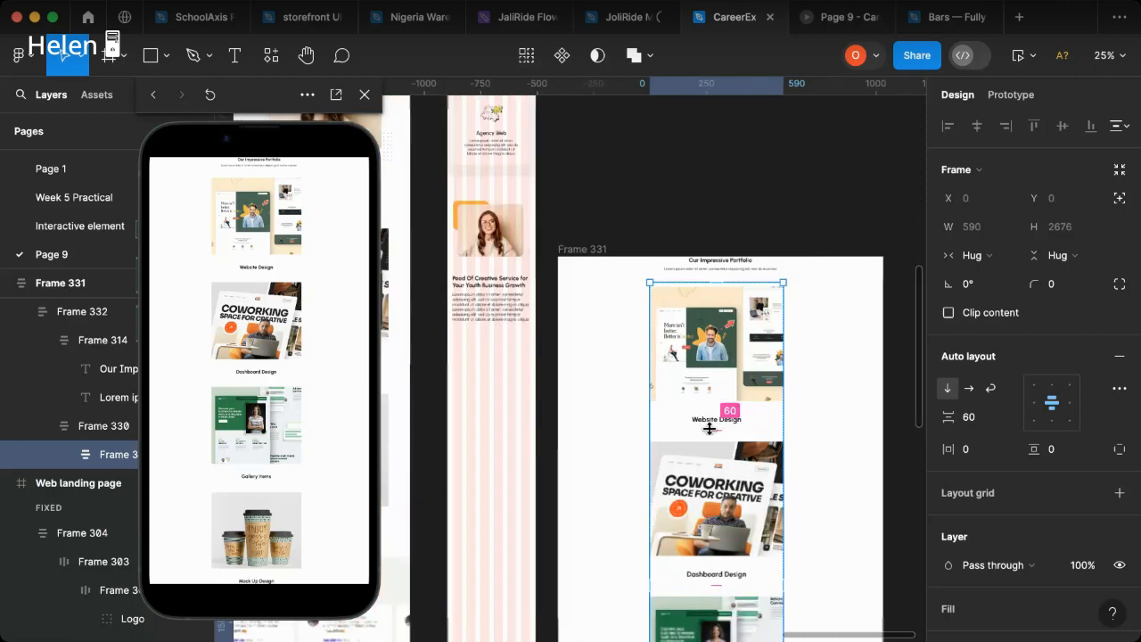
click(710, 429)
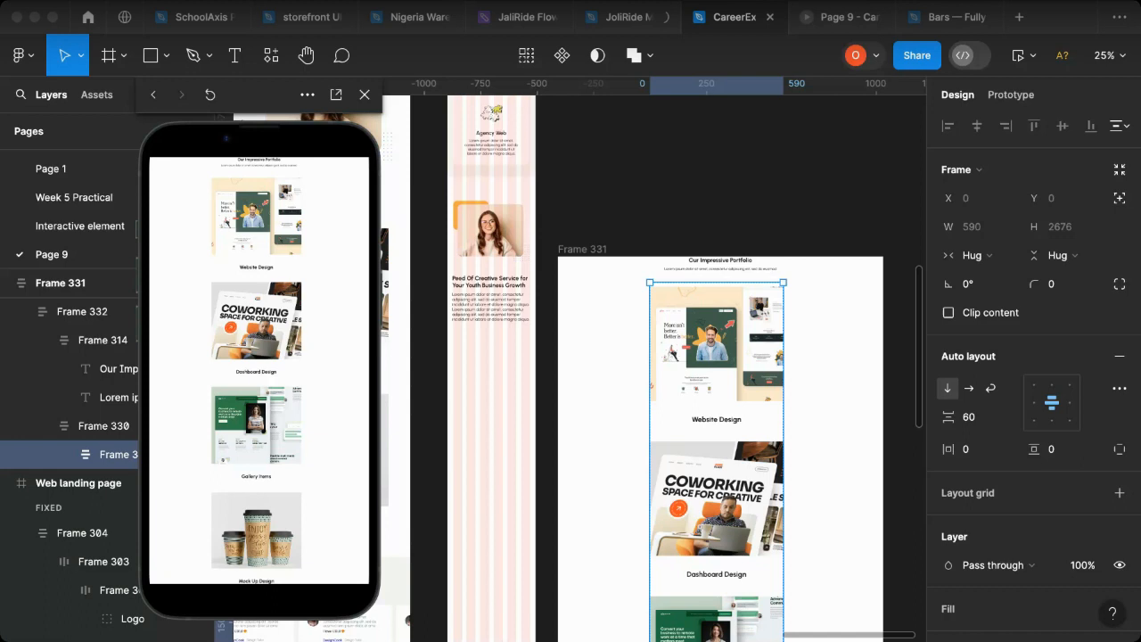
click(121, 60)
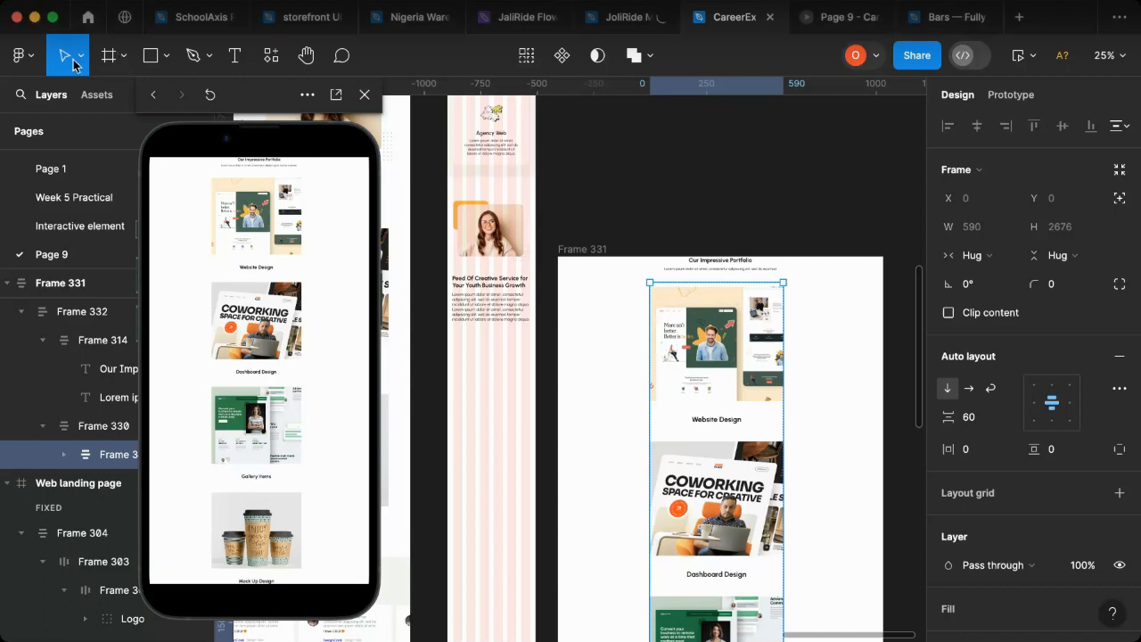
click(80, 59)
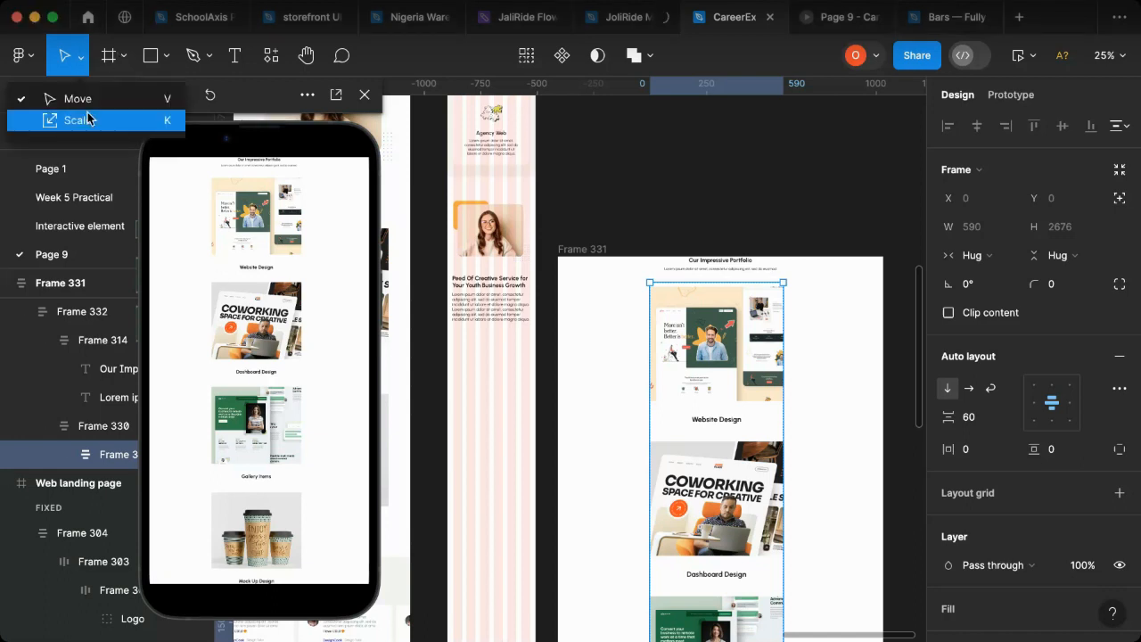
key(k)
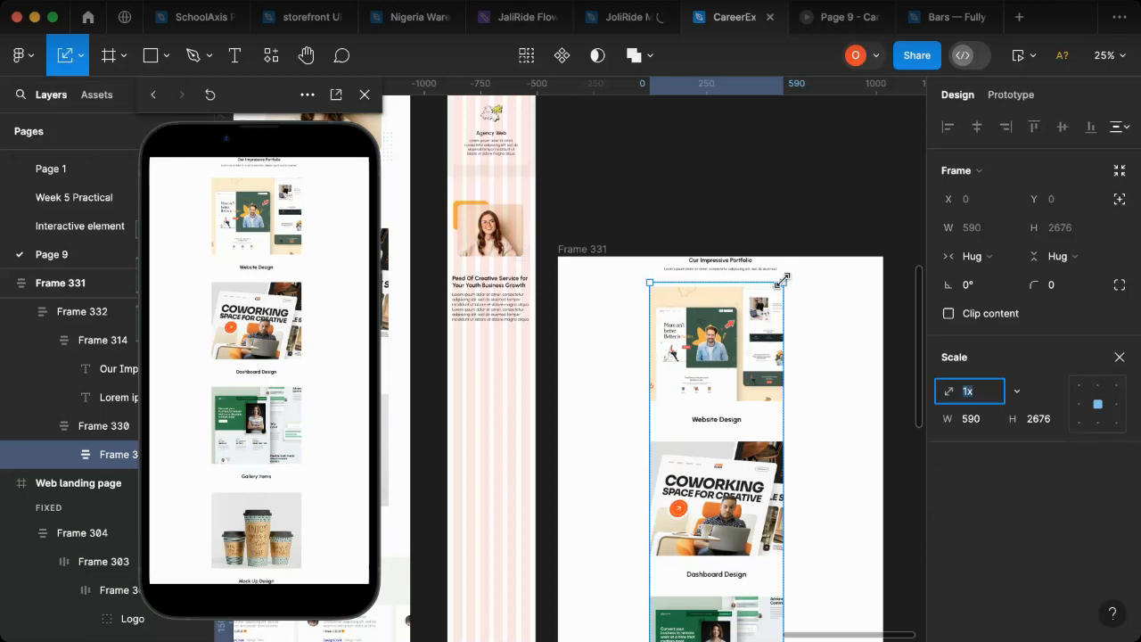
drag(782, 280, 745, 313)
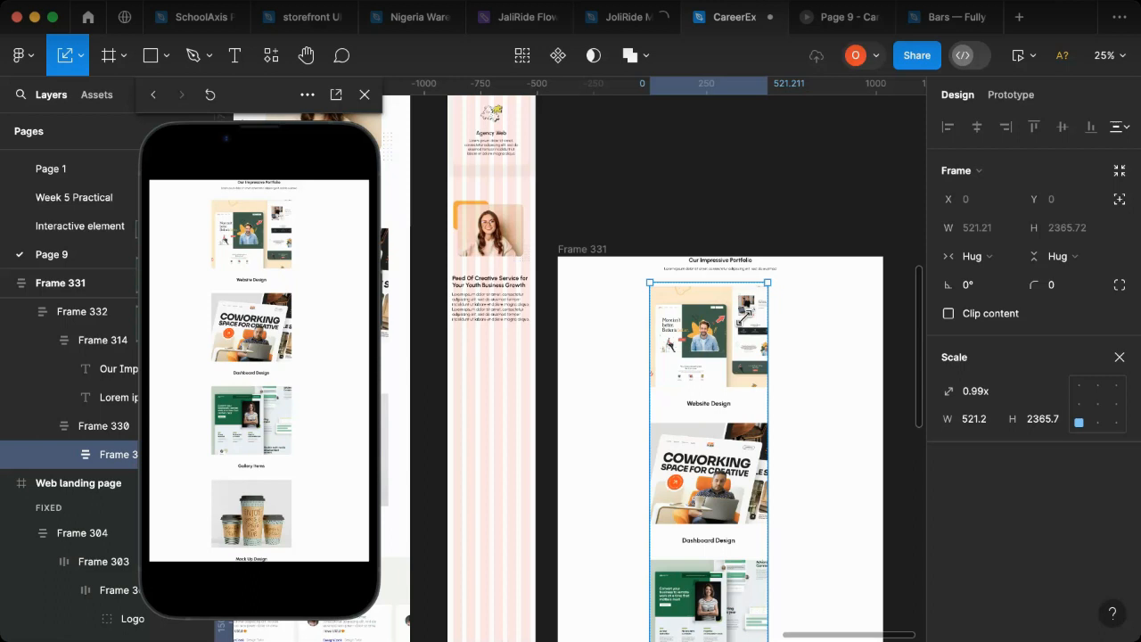
click(1120, 357)
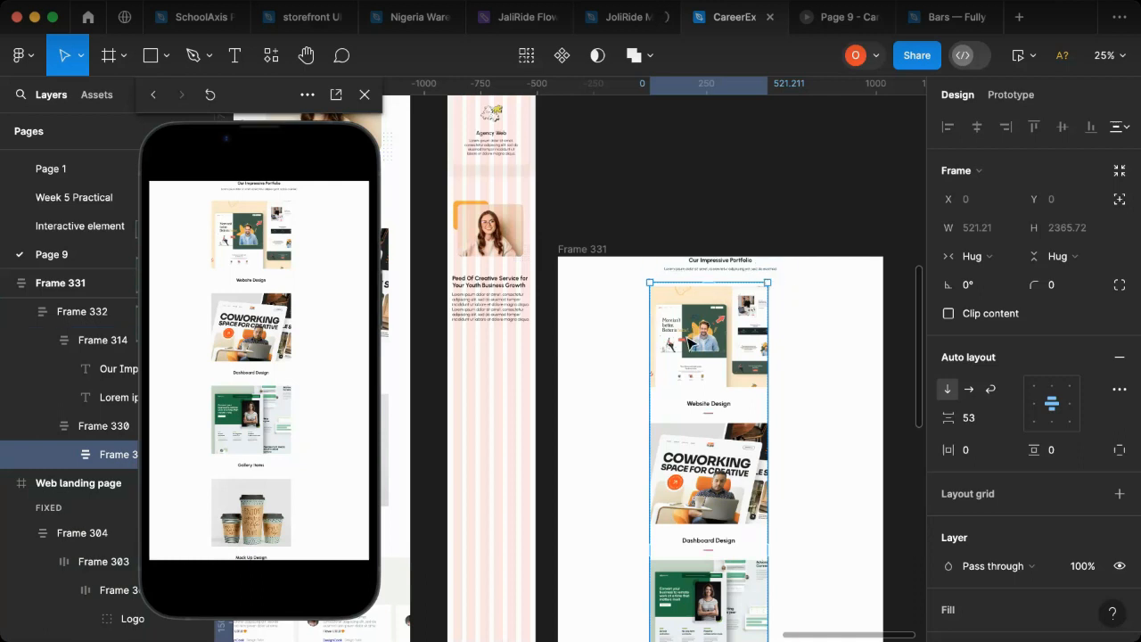
Step: Scale the inner frame holding the stacked portfolio items down proportionally to a width of 360
key(k)
drag(767, 283, 726, 314)
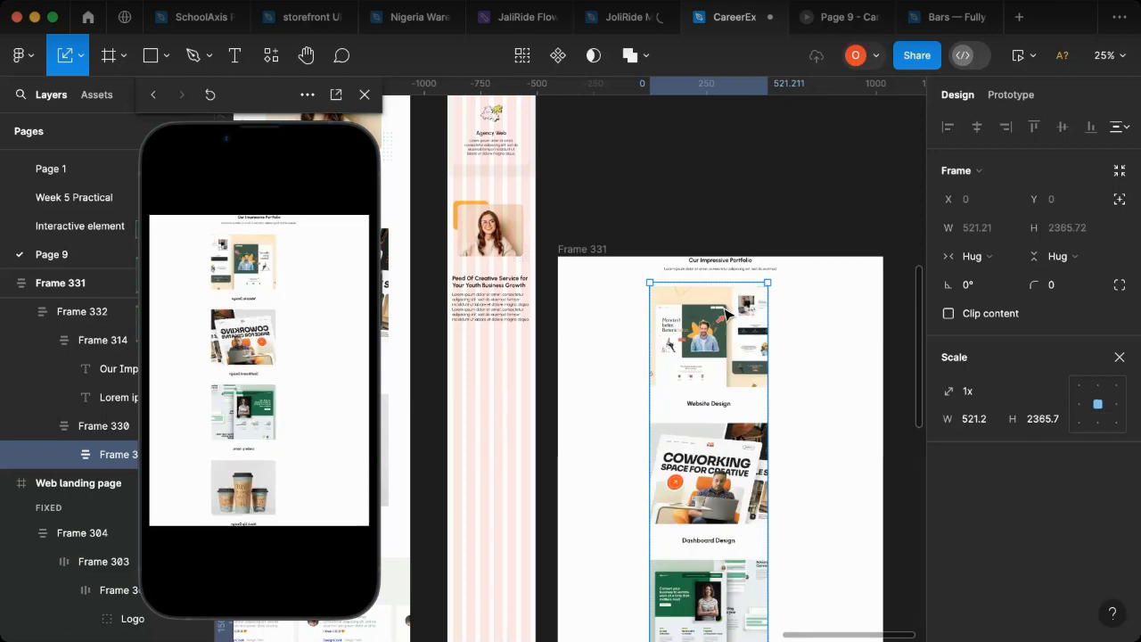
scroll(730, 312, up, 3)
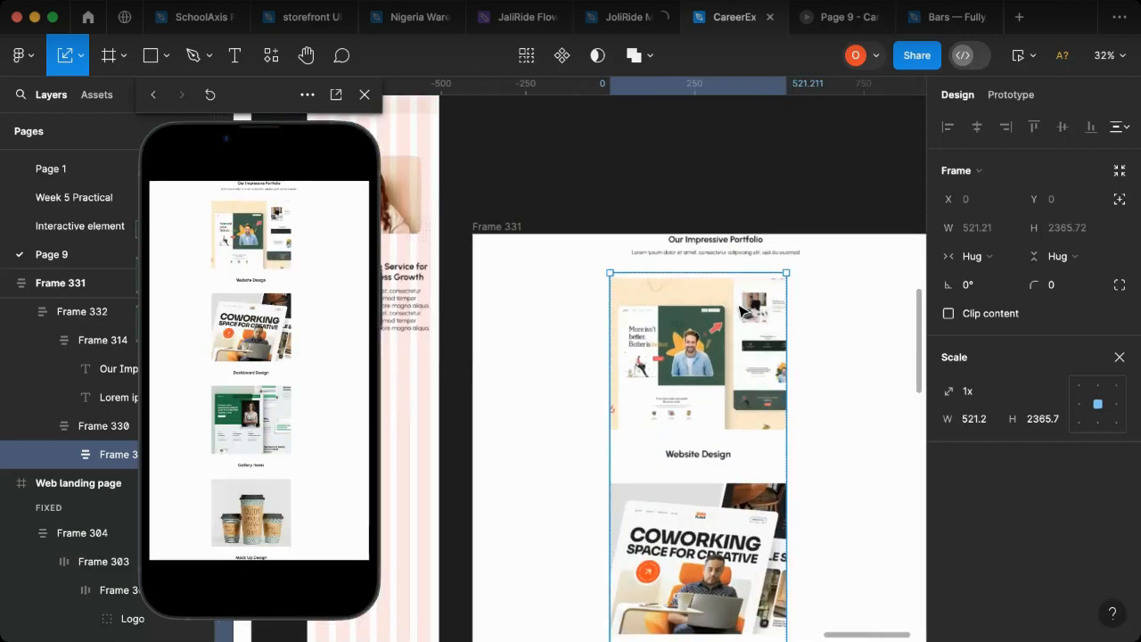
scroll(740, 309, up, 2)
scroll(788, 281, up, 4)
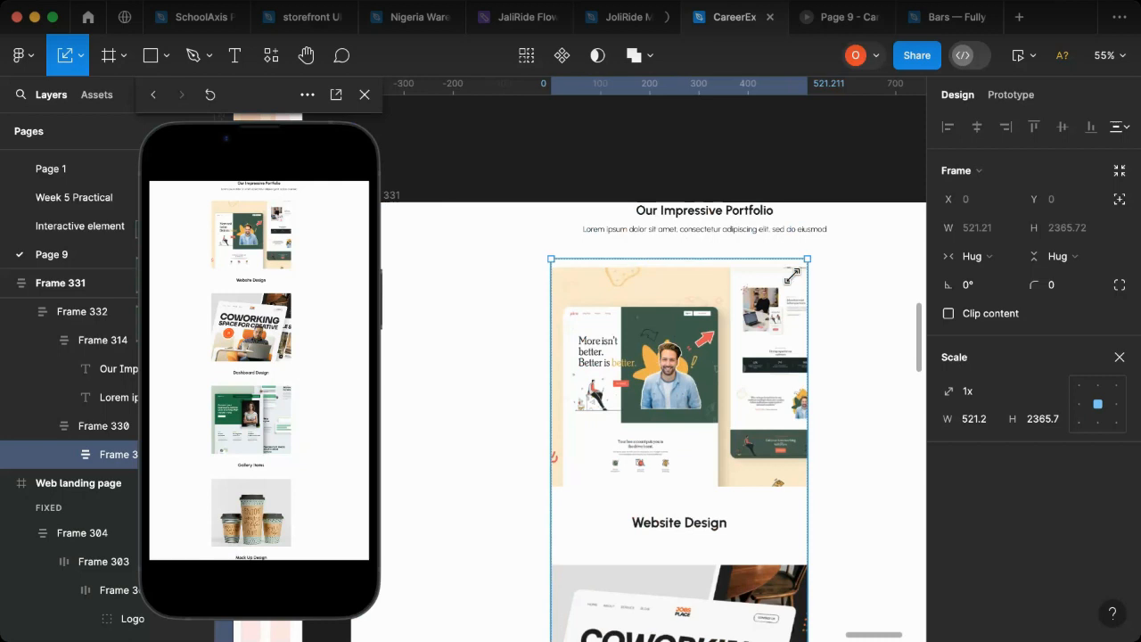
drag(762, 303, 710, 367)
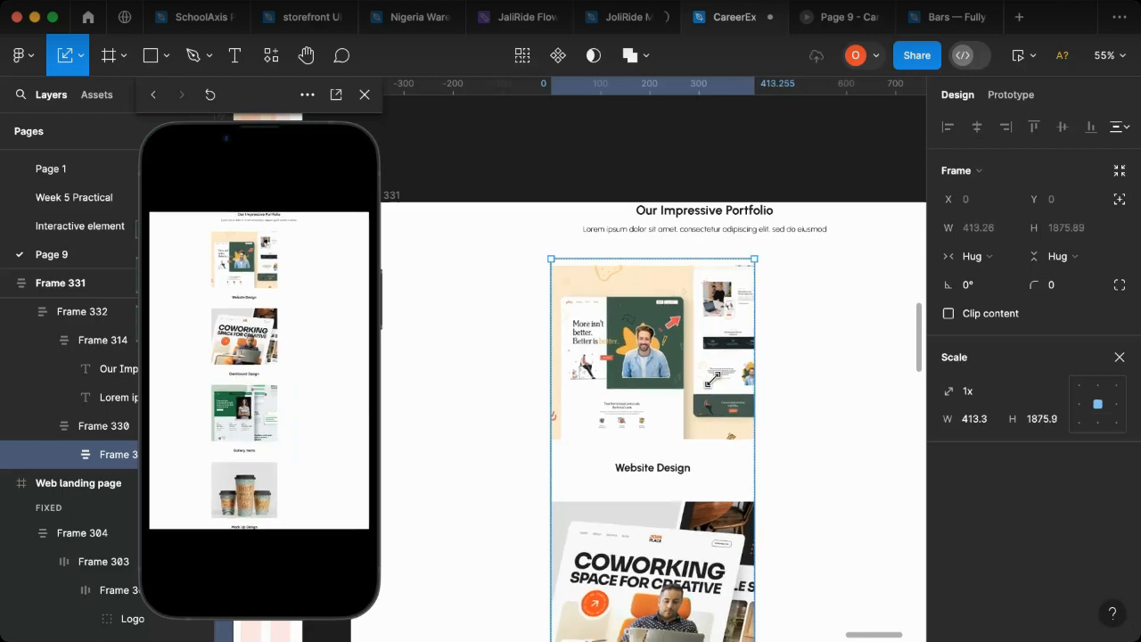
click(977, 420)
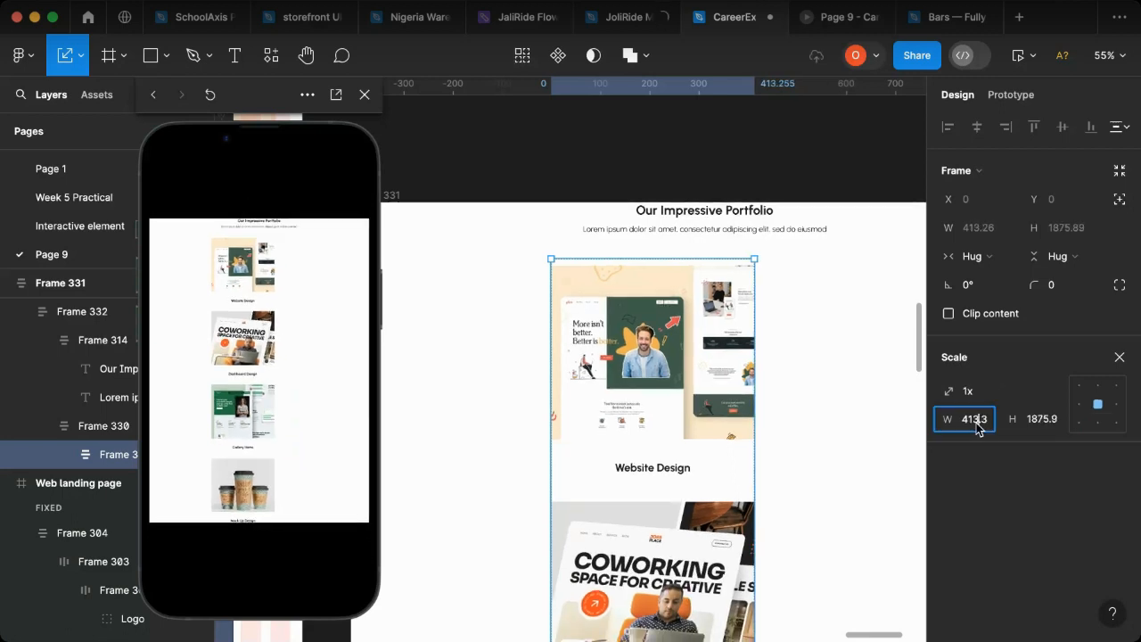
text(360)
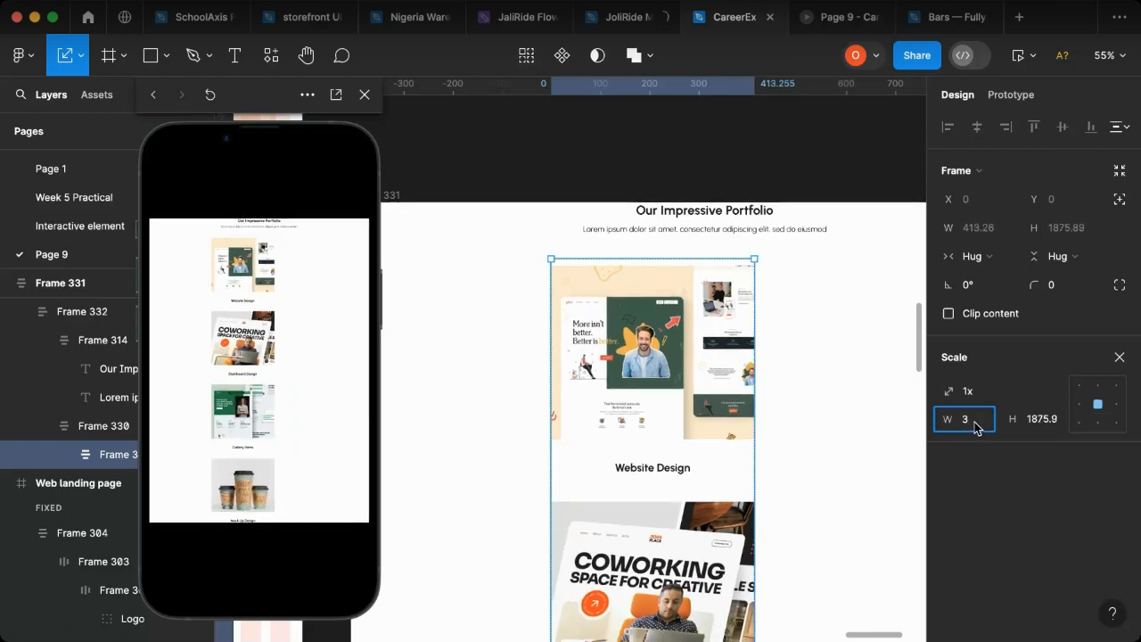
key(Return)
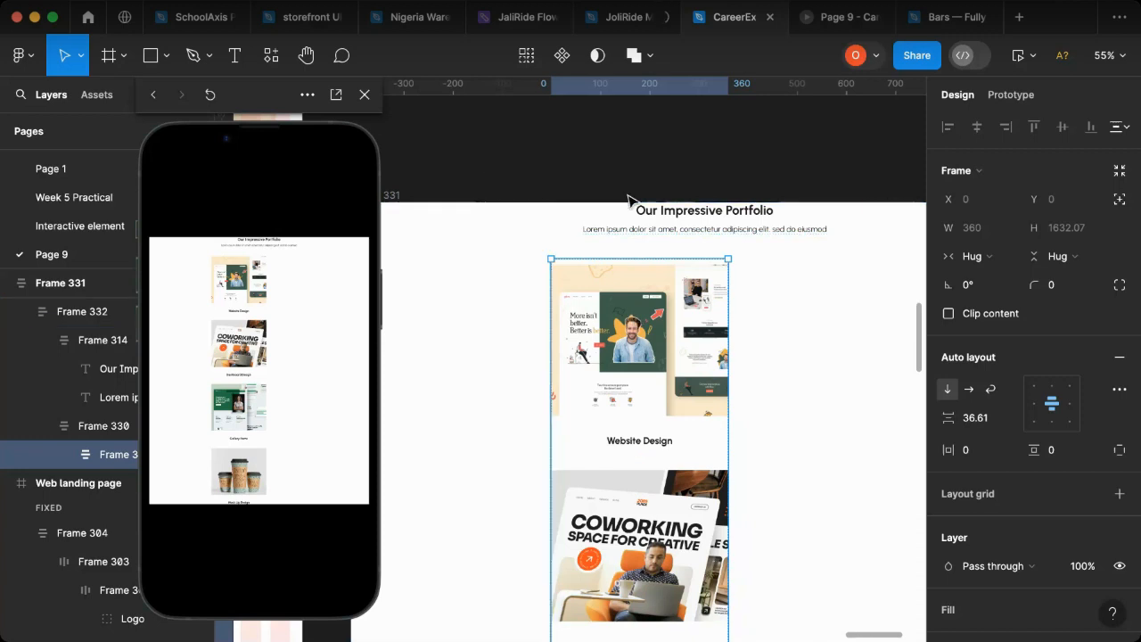
Step: Align the portfolio section's content to top center and narrow its Lorem ipsum subtitle to 331 wide
click(826, 273)
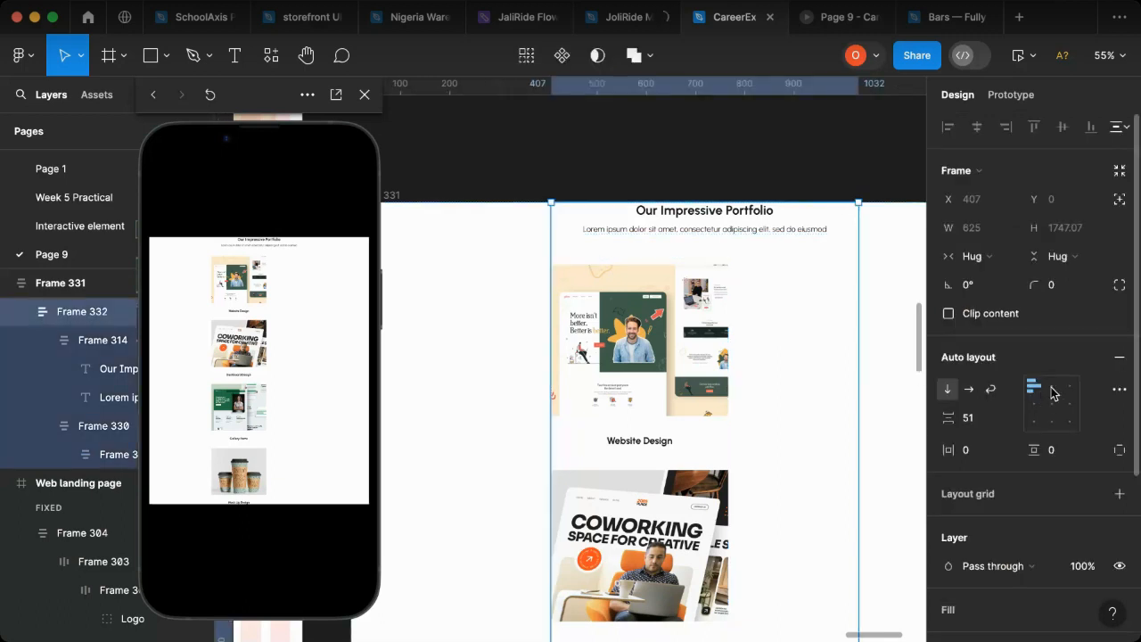
click(1053, 389)
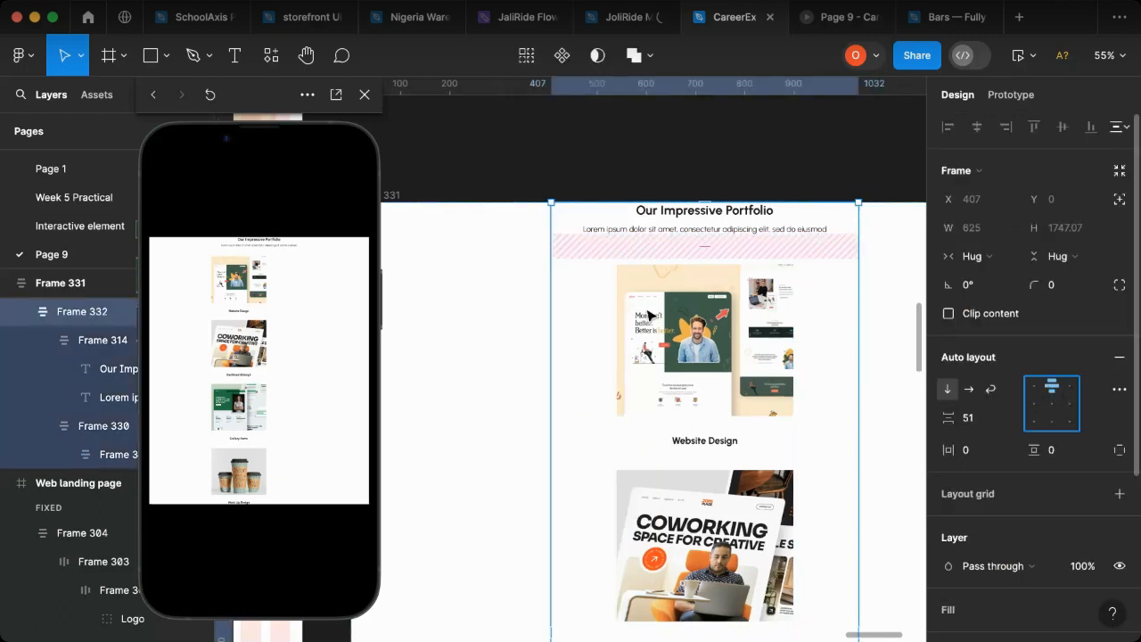
click(815, 234)
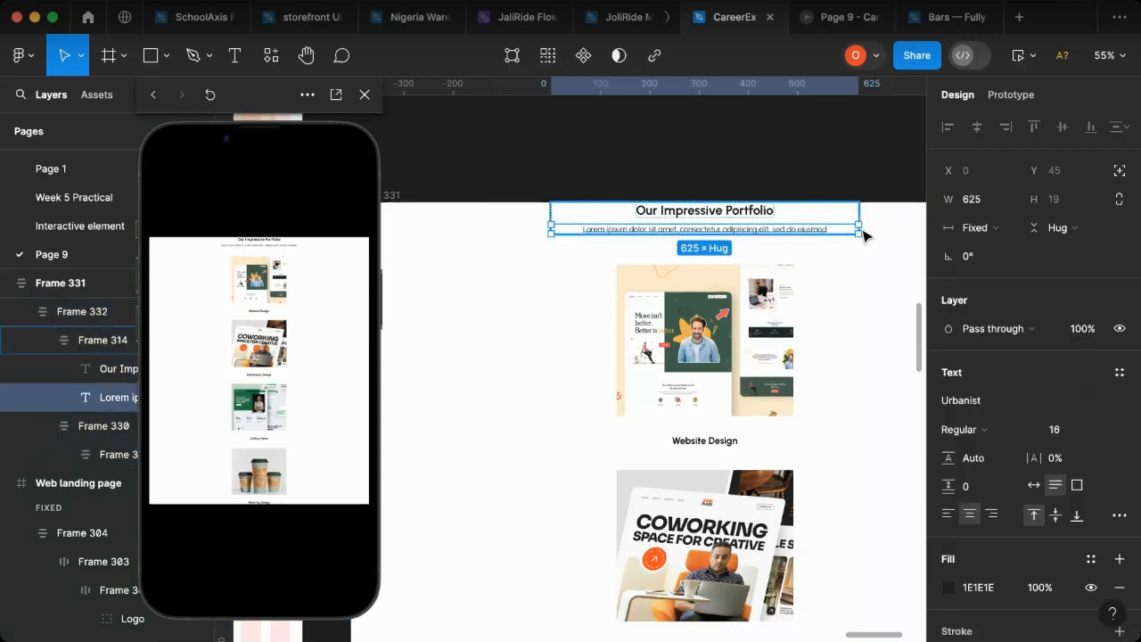
drag(794, 230, 827, 225)
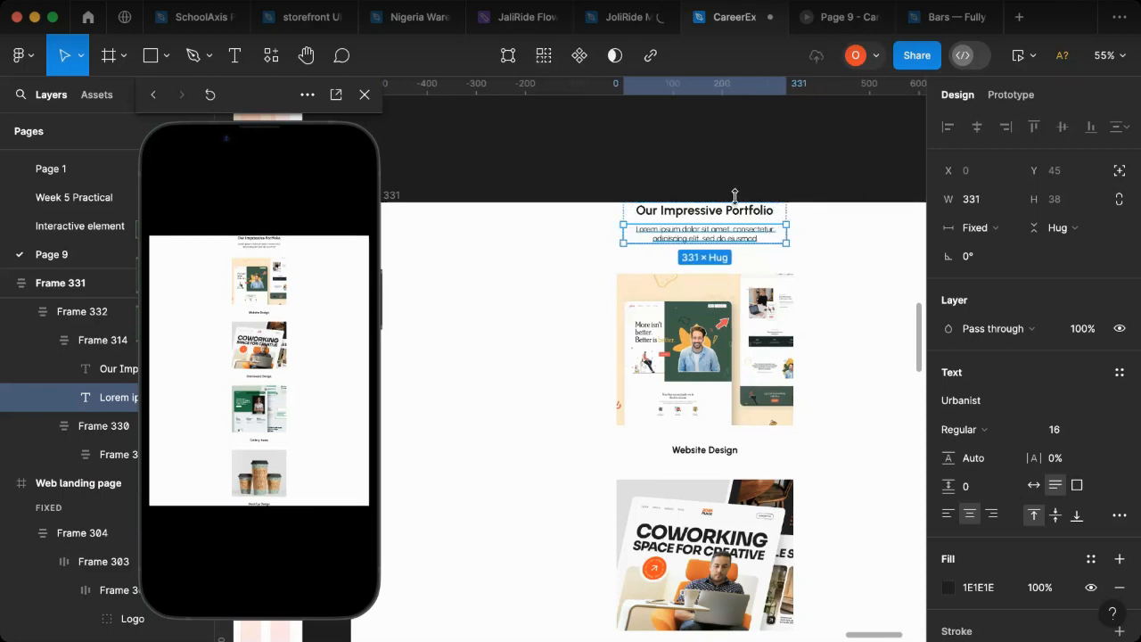
Step: Narrow the outer portfolio frame to 540 wide and remove its white fill
scroll(736, 176, down, 5)
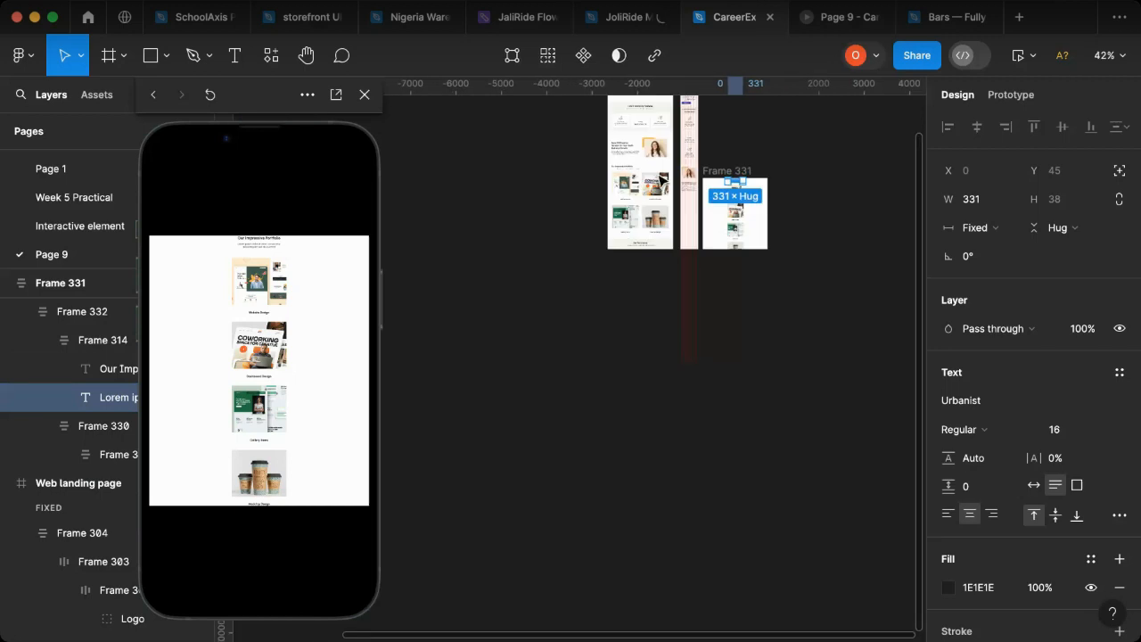
scroll(736, 183, up, 3)
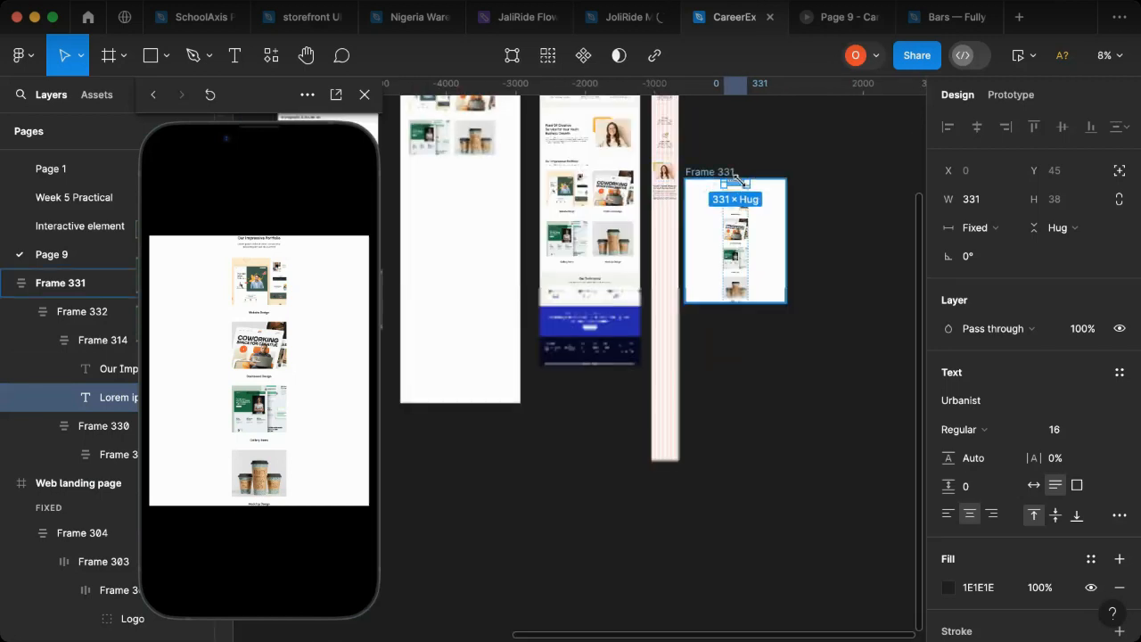
scroll(737, 178, up, 3)
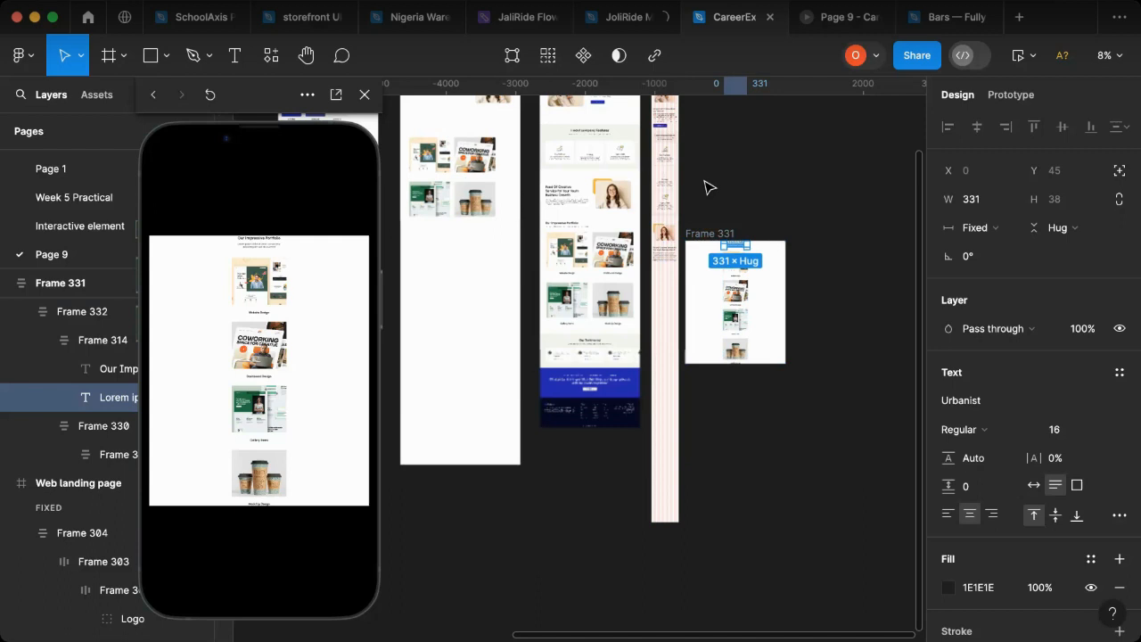
click(702, 234)
drag(786, 278, 723, 279)
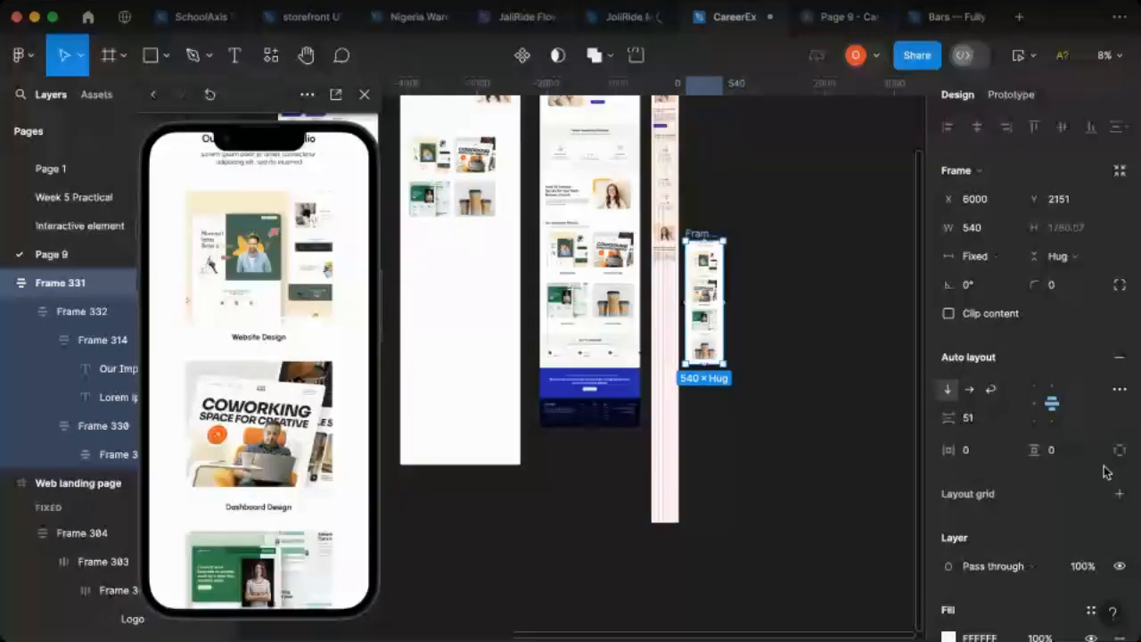
scroll(1104, 471, down, 3)
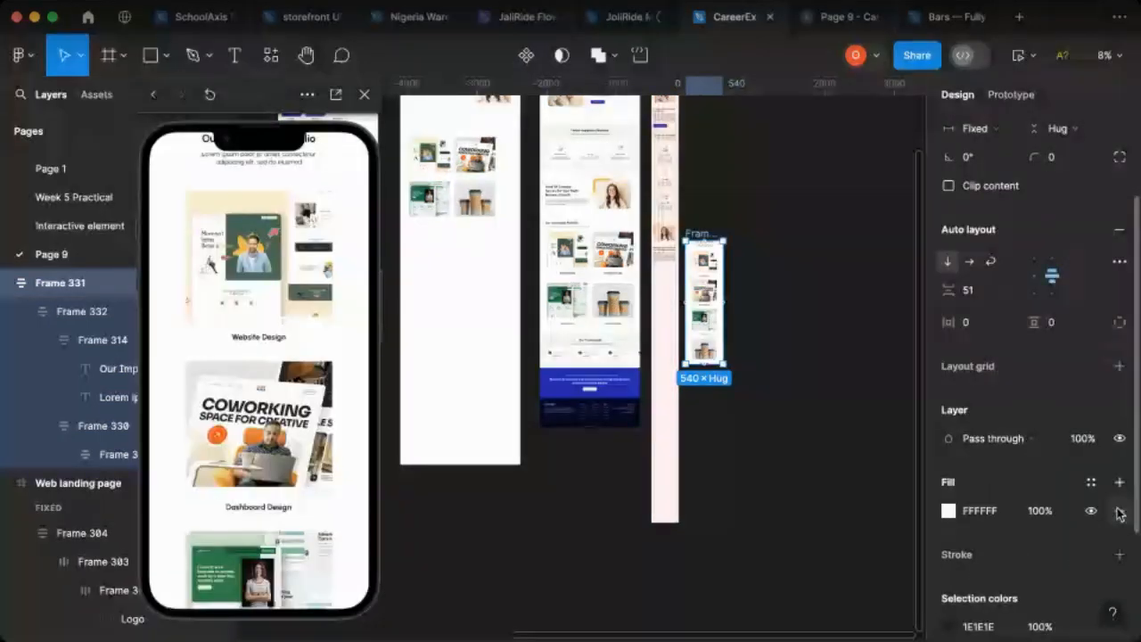
click(1120, 512)
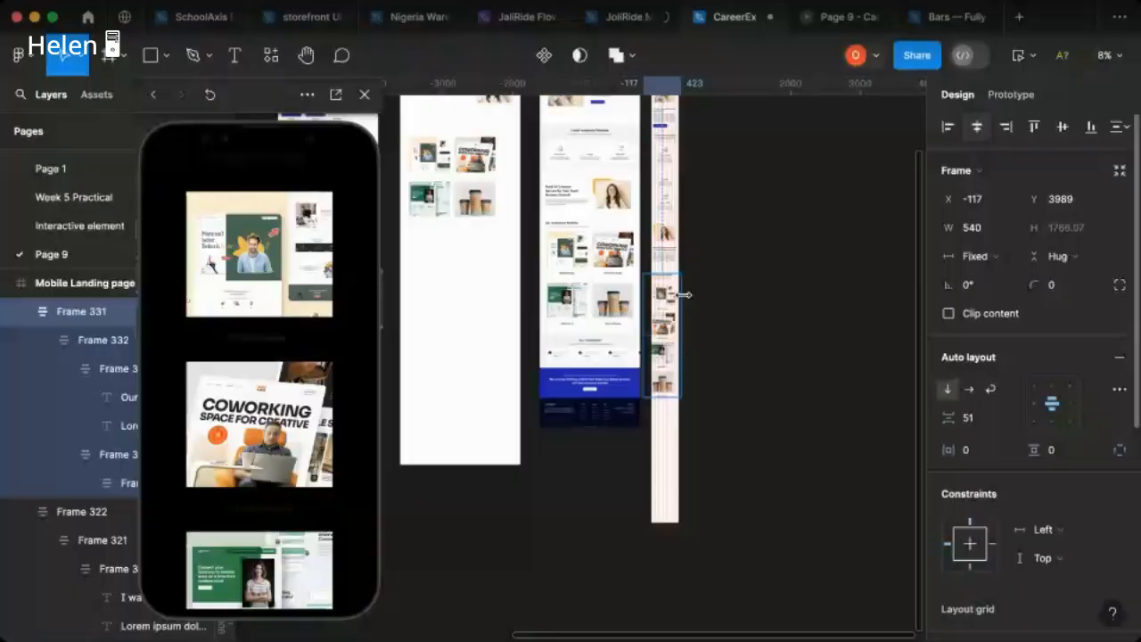
Step: Place the portfolio frame in the mobile landing page, centered horizontally below the creative service text at Y 3896
key(alt+h)
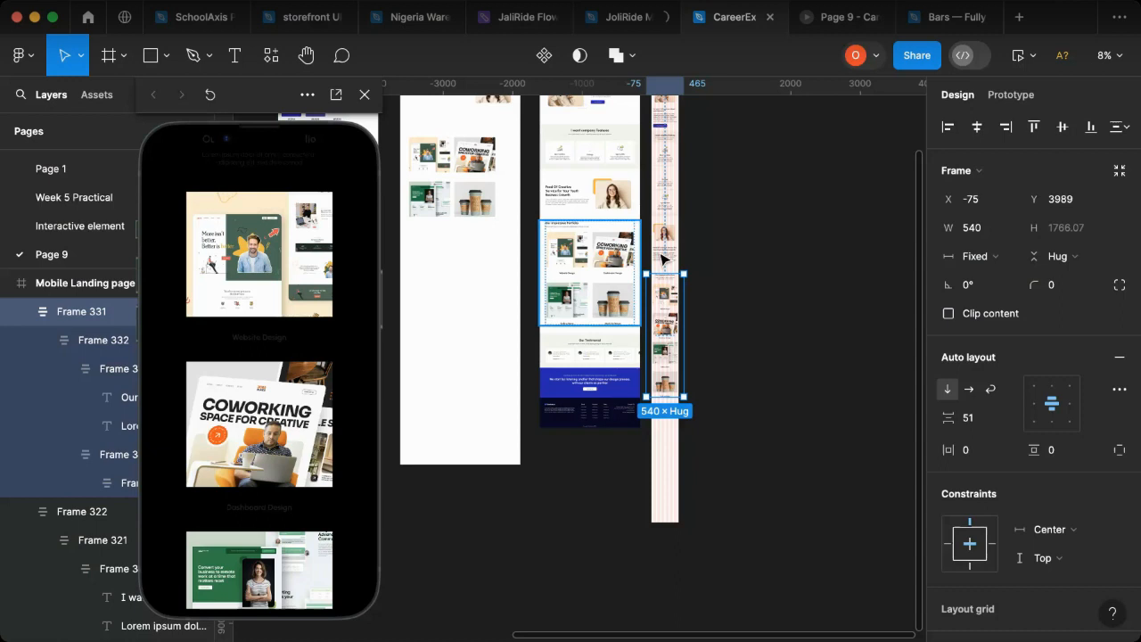
scroll(664, 258, up, 3)
scroll(665, 271, up, 3)
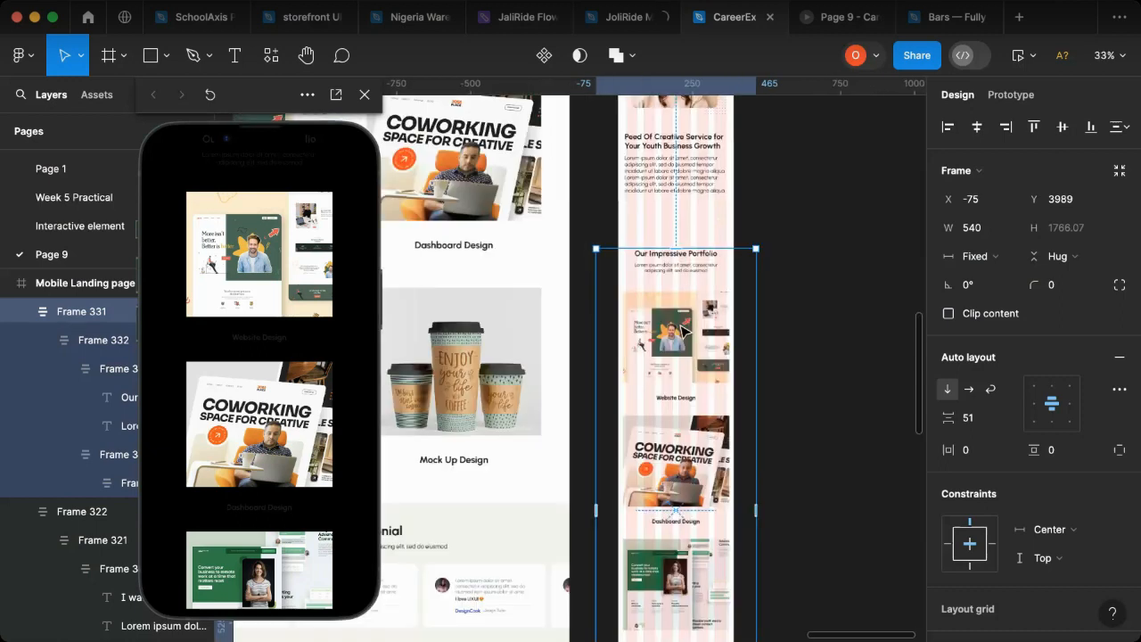
drag(683, 332, 686, 308)
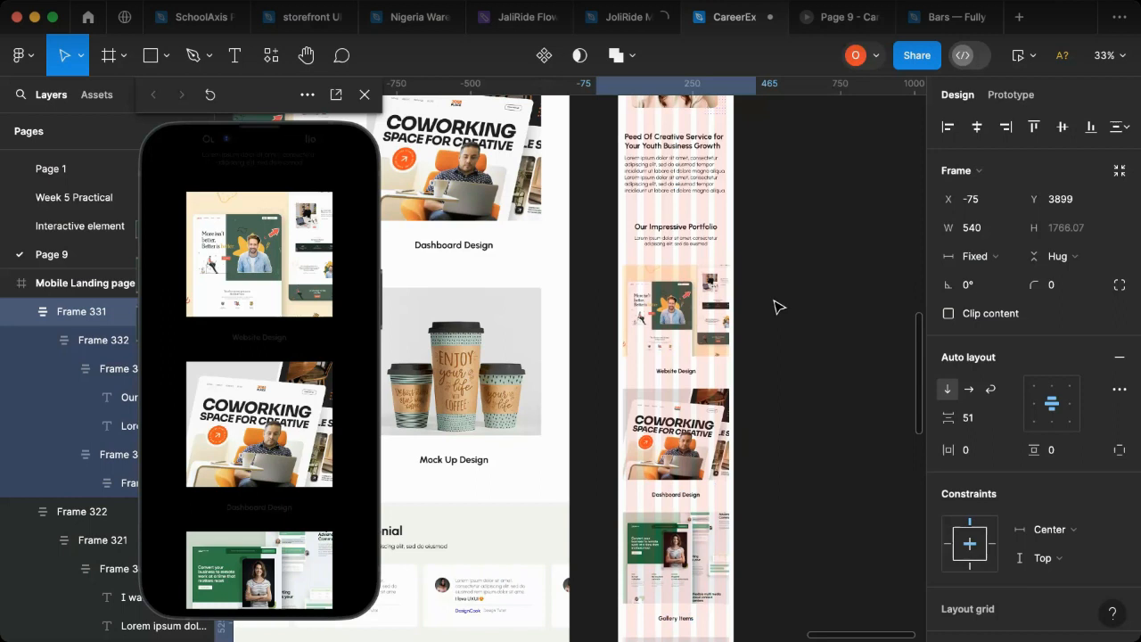
key(Up)
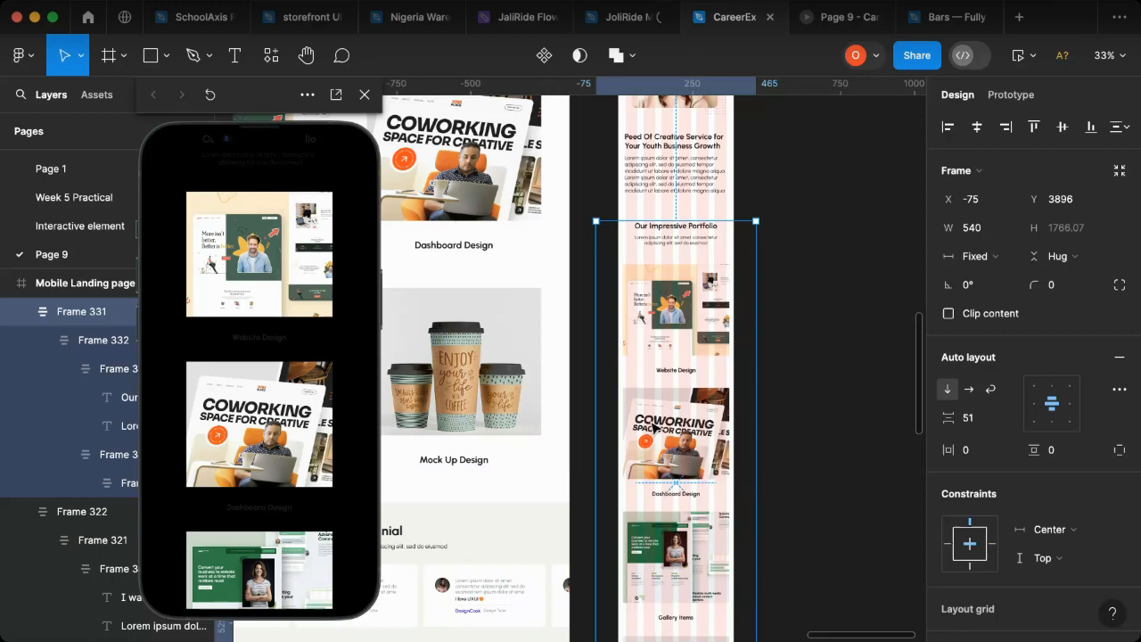
Step: Scale the stacked portfolio items in the mobile landing page down proportionally to about 338 × 1536
scroll(659, 432, down, 5)
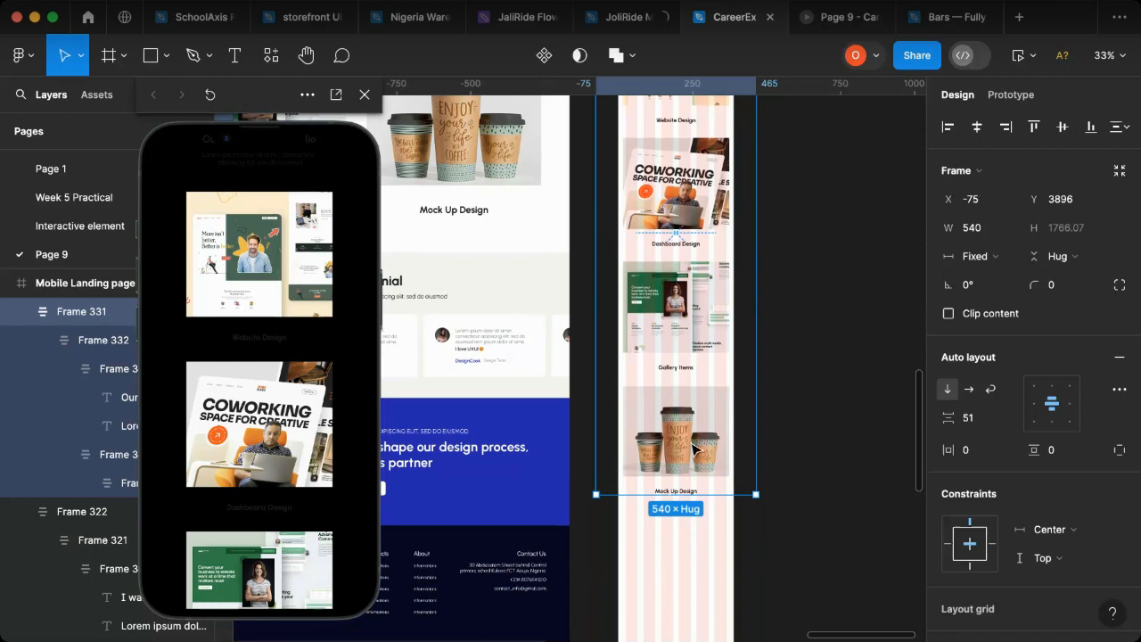
click(696, 450)
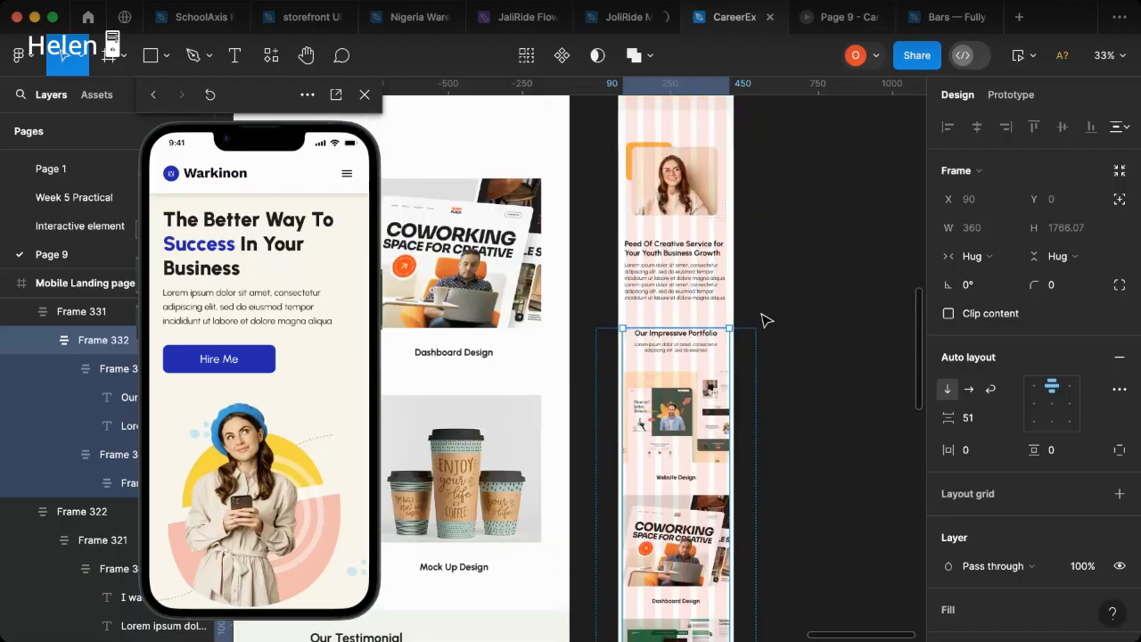
scroll(731, 375, up, 2)
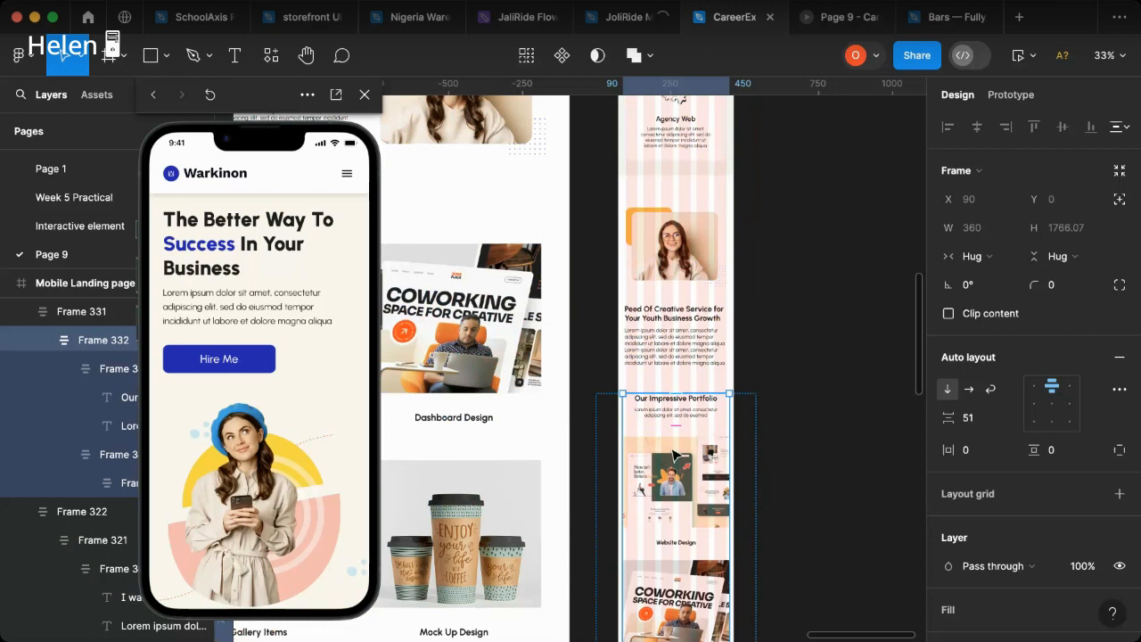
double_click(675, 457)
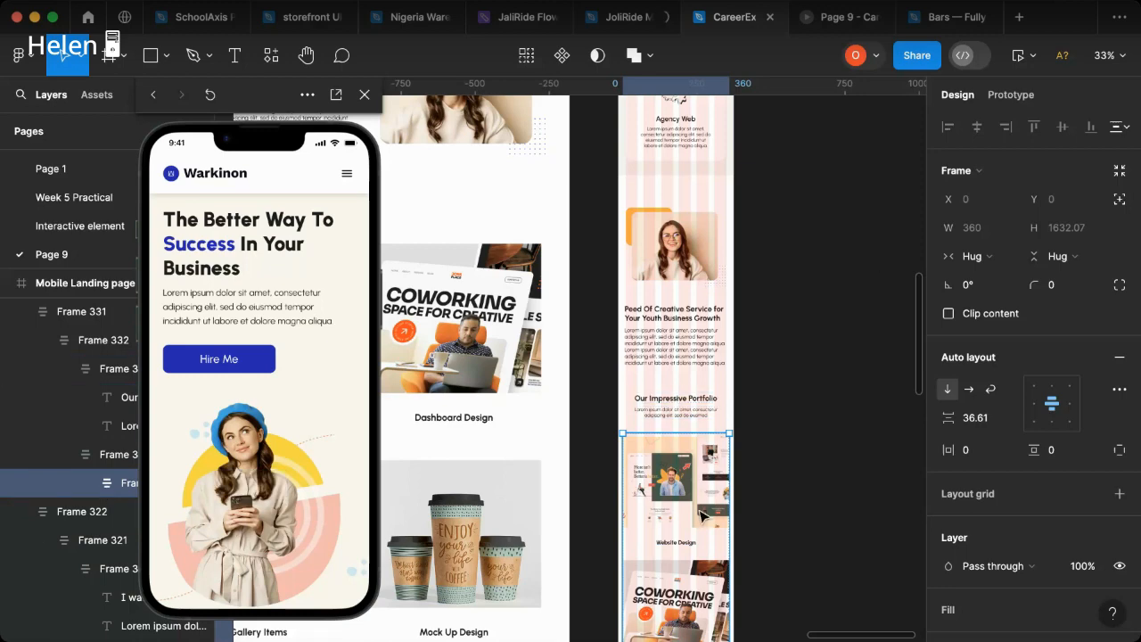
key(k)
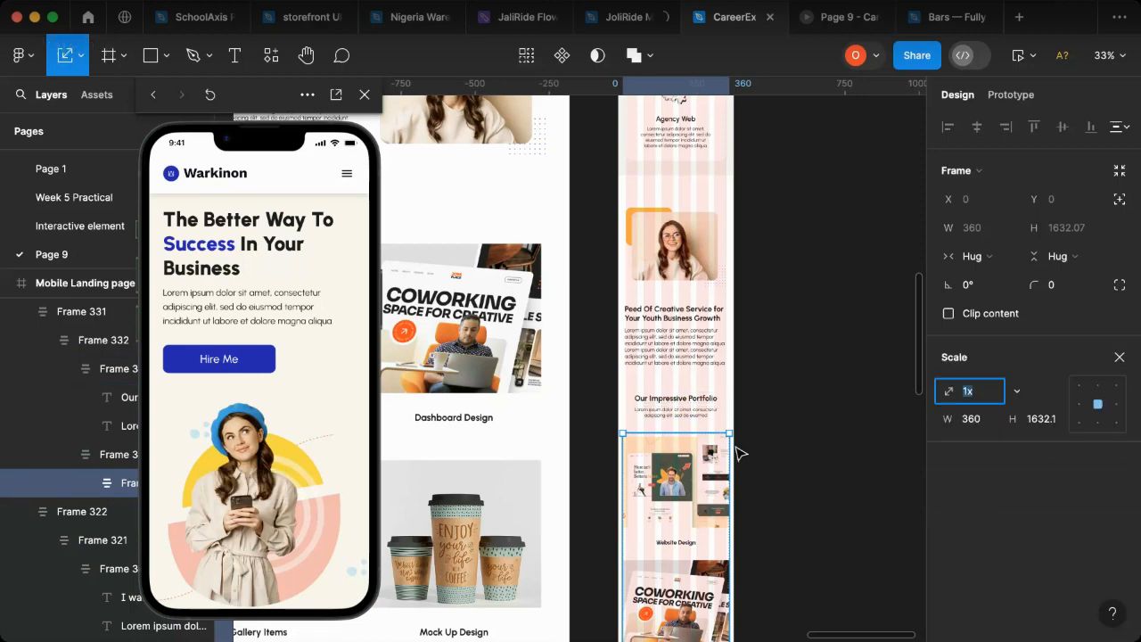
scroll(731, 451, up, 2)
scroll(727, 451, up, 4)
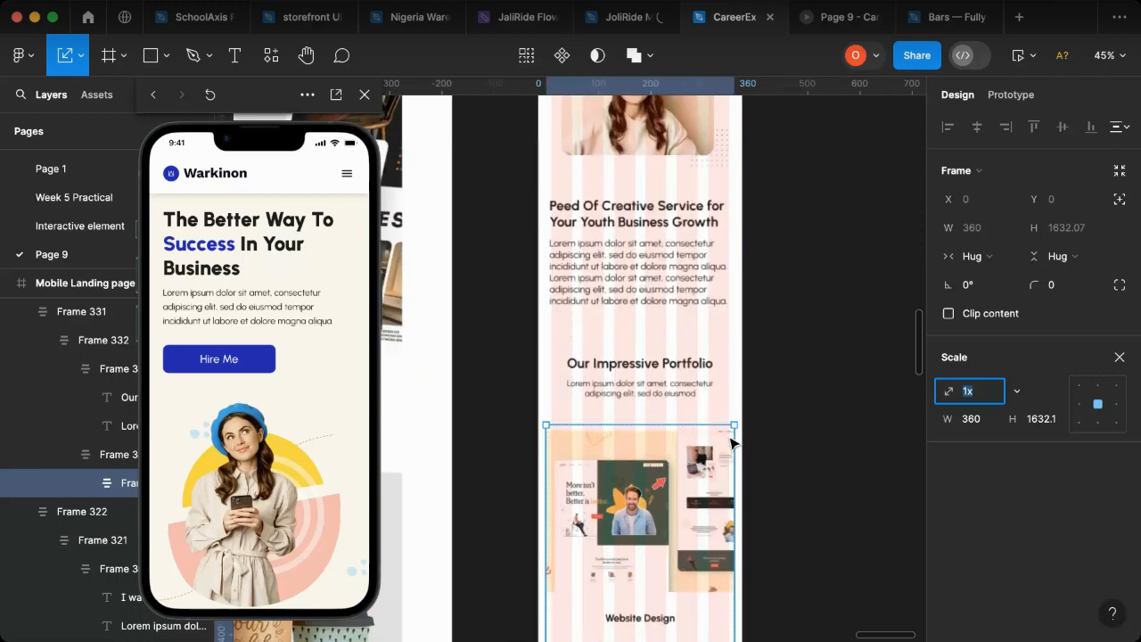
drag(735, 419, 710, 453)
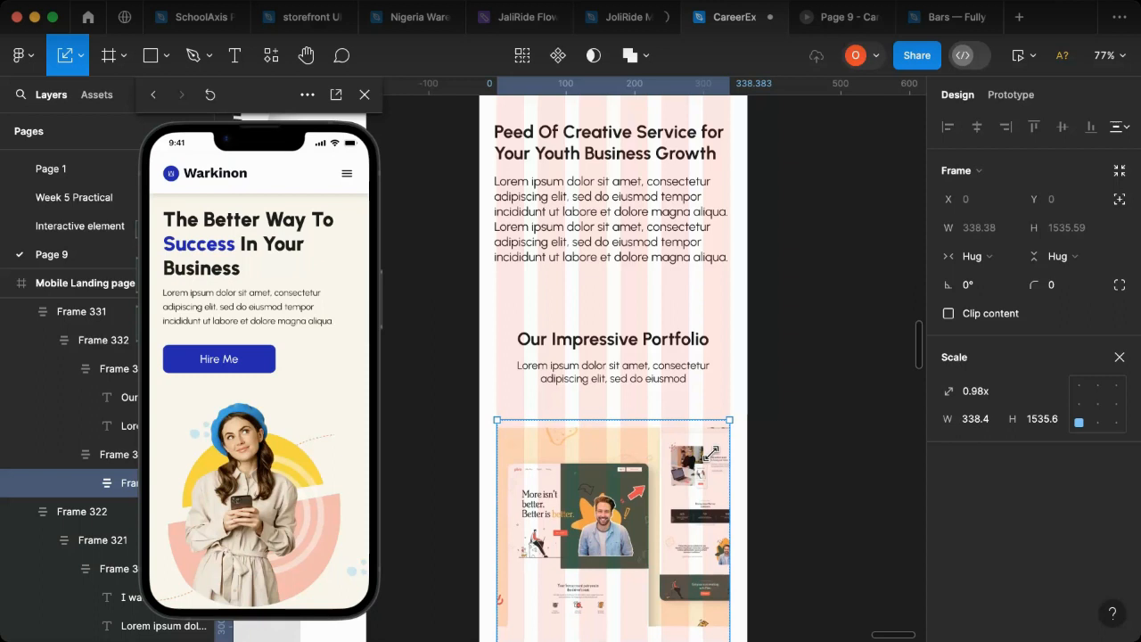
Step: Ungroup the extra wrapper frame around the stacked portfolio items and expand the remaining items frame's layers
click(101, 462)
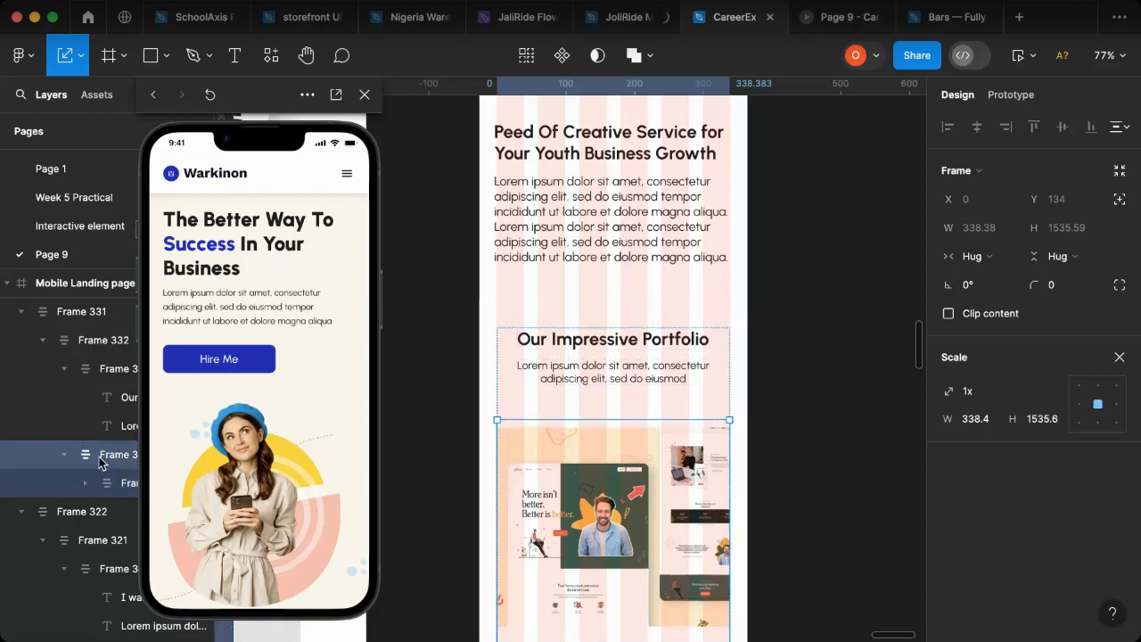
key(v)
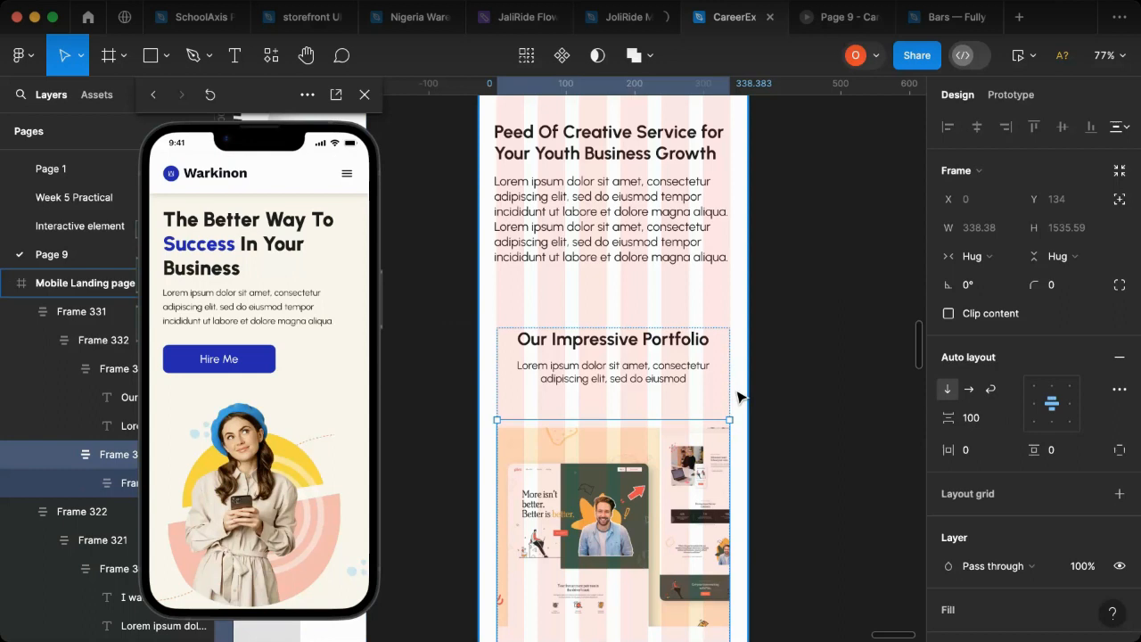
click(74, 456)
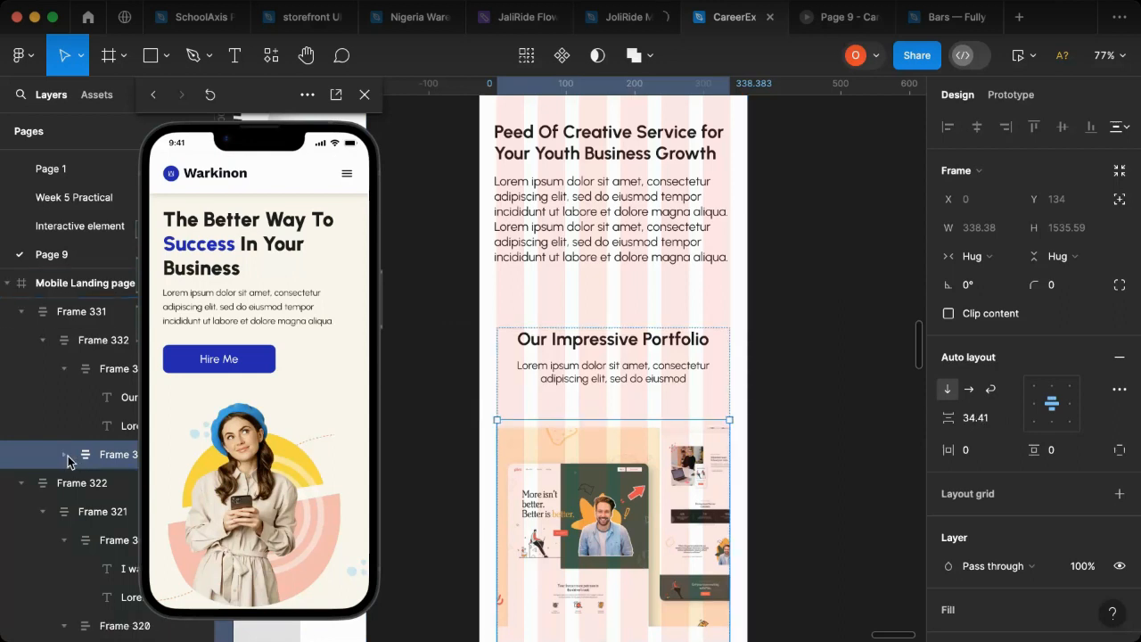
click(72, 456)
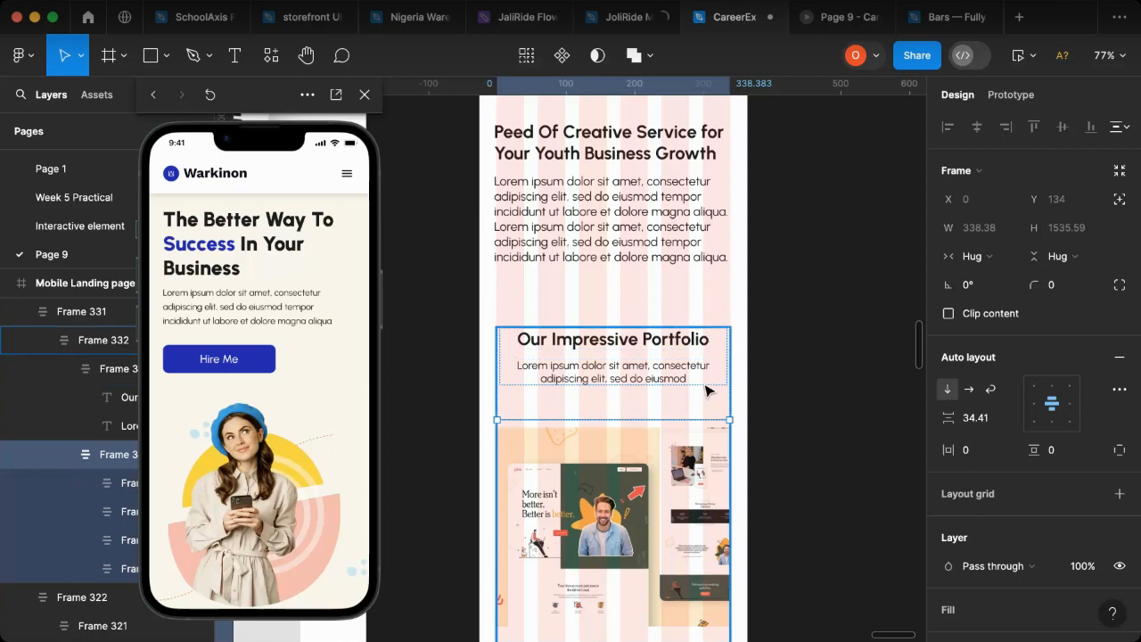
Step: Widen the "Our Impressive Portfolio" heading block to 338 and select the frame containing it and the portfolio items
click(713, 381)
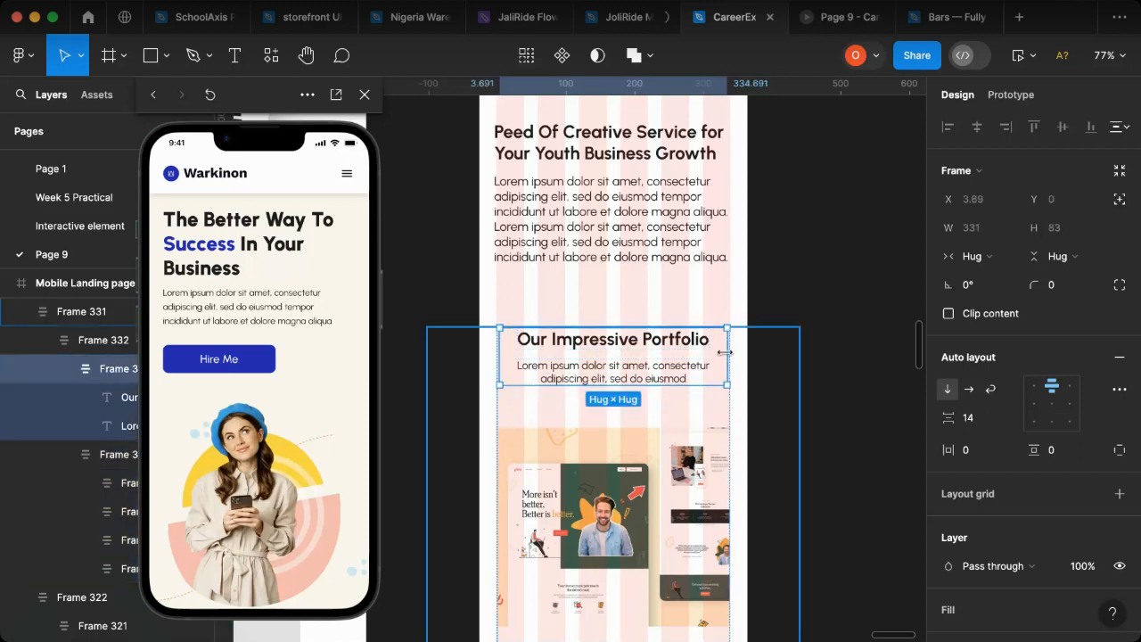
drag(728, 353, 731, 354)
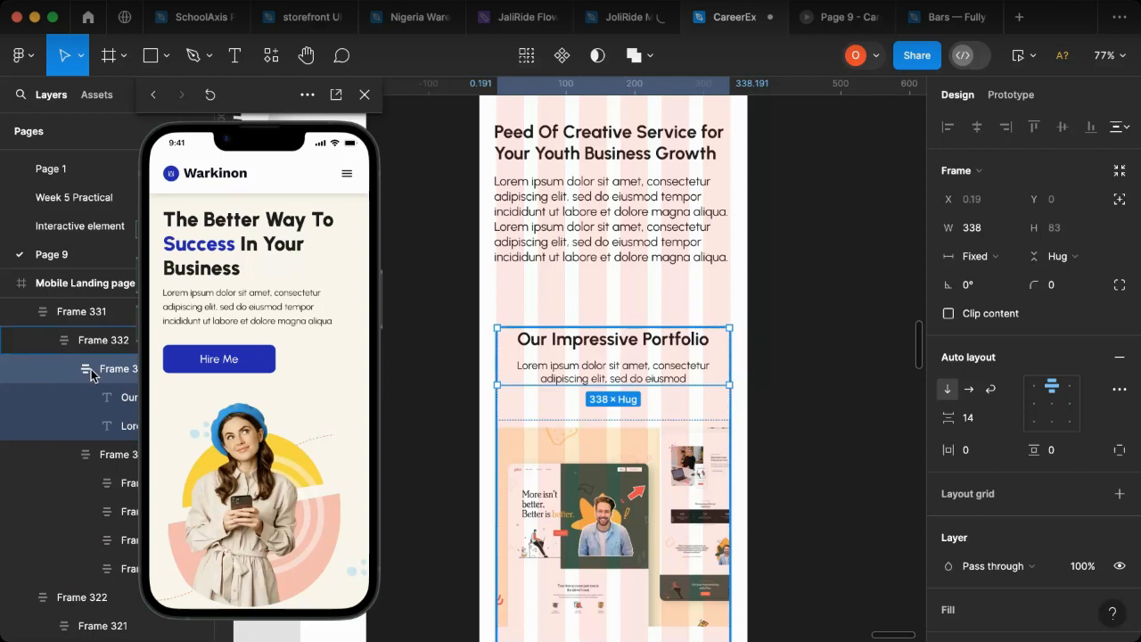
click(590, 406)
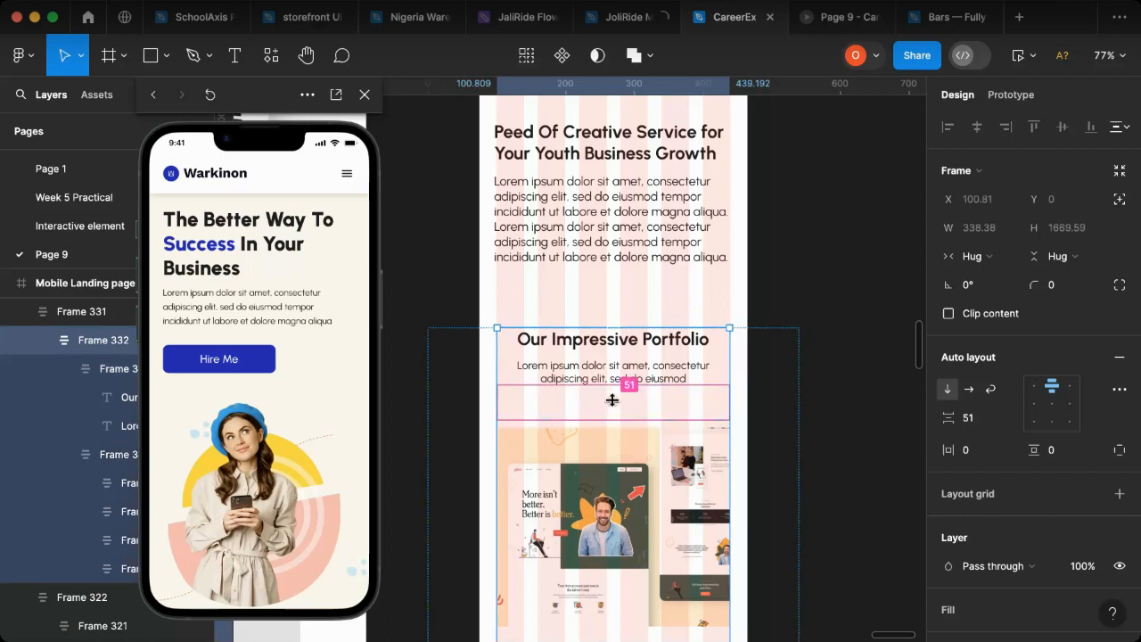
Step: Reduce the spacing between the "Our Impressive Portfolio" heading block and the portfolio items to 30
drag(612, 400, 612, 397)
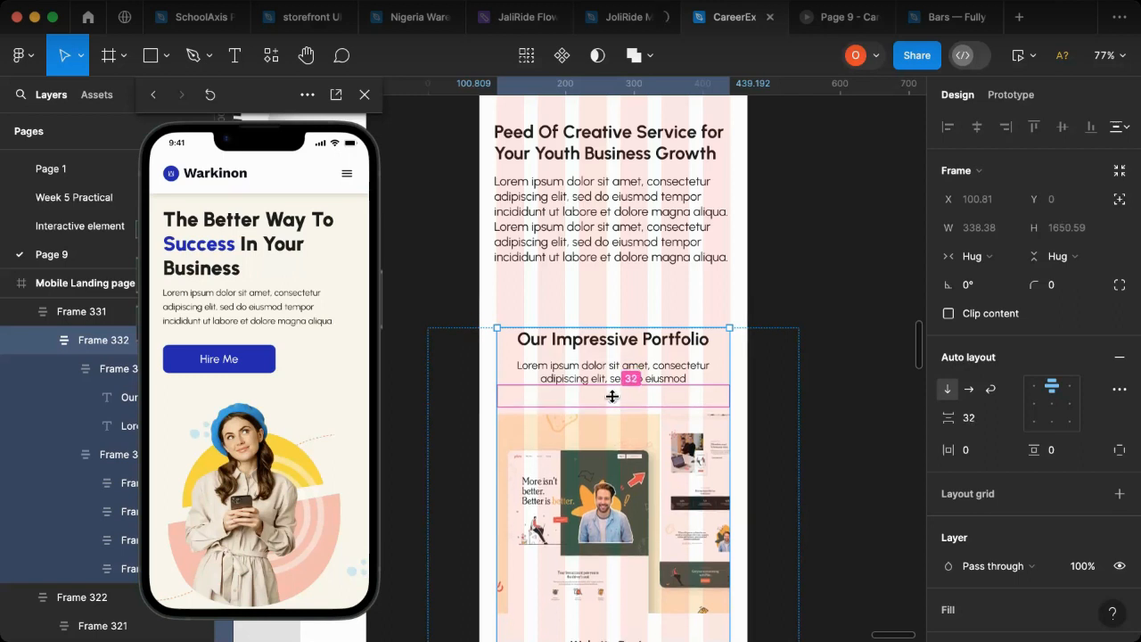
drag(612, 397, 611, 395)
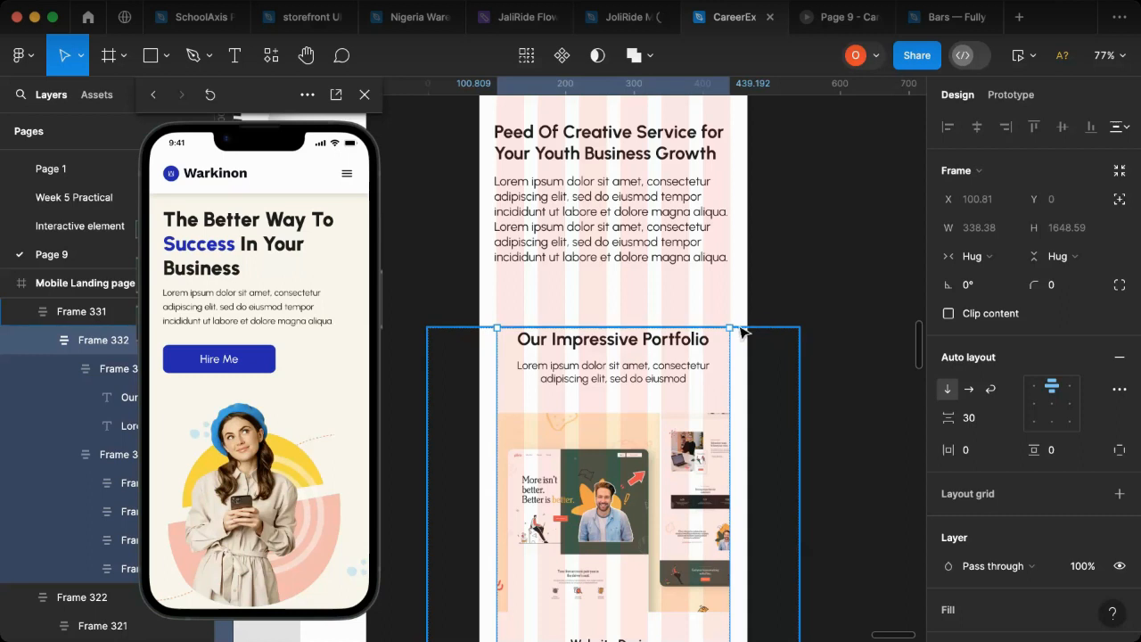
key(Escape)
Step: Resize the outer portfolio frame to 388 wide starting at X 0 and move it up to Y 3869
click(743, 333)
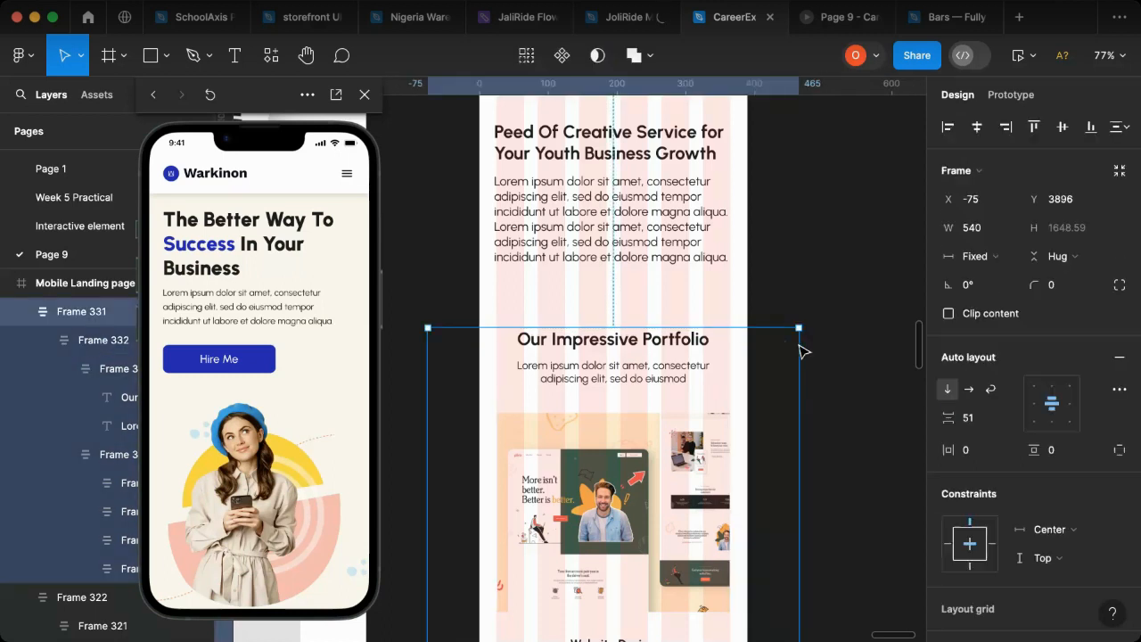
drag(797, 348, 757, 356)
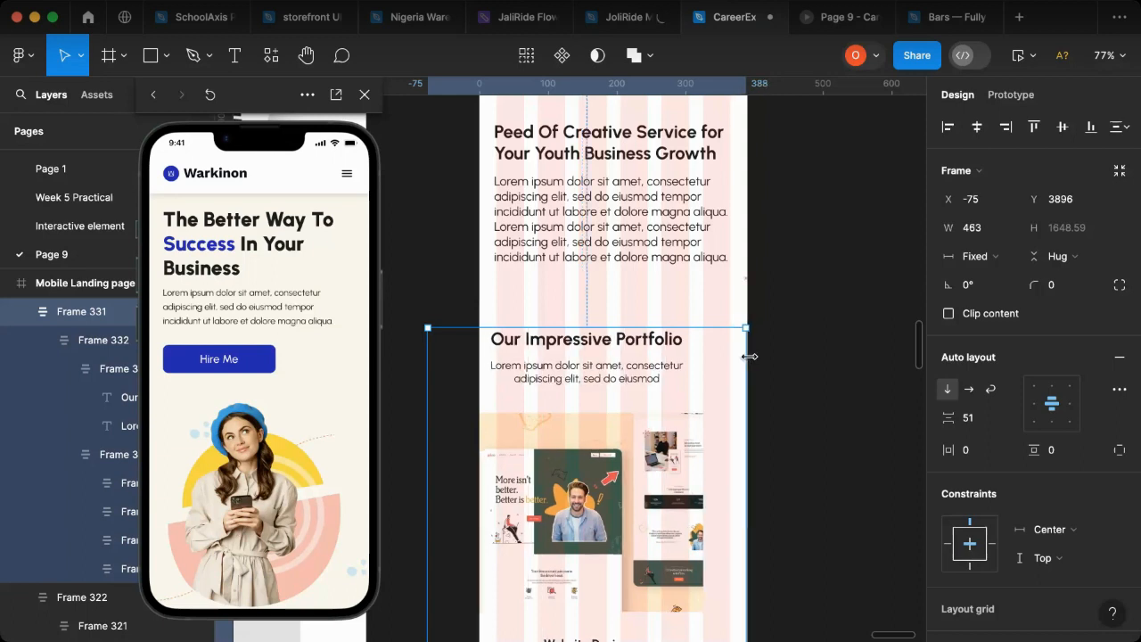
drag(439, 378, 479, 382)
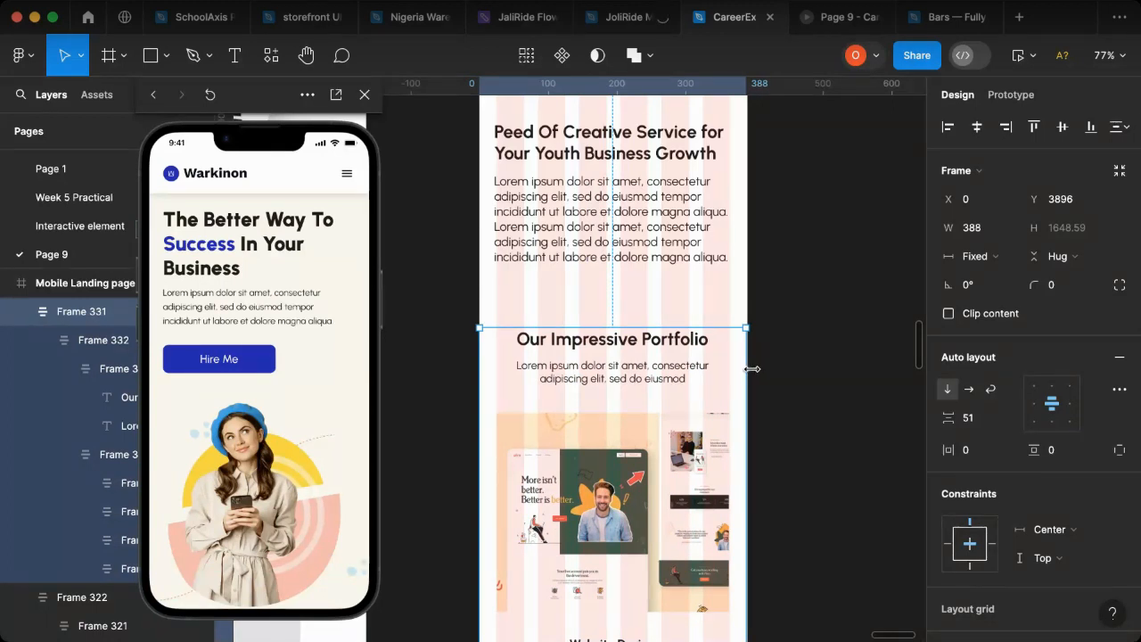
drag(752, 369, 747, 369)
drag(611, 461, 611, 456)
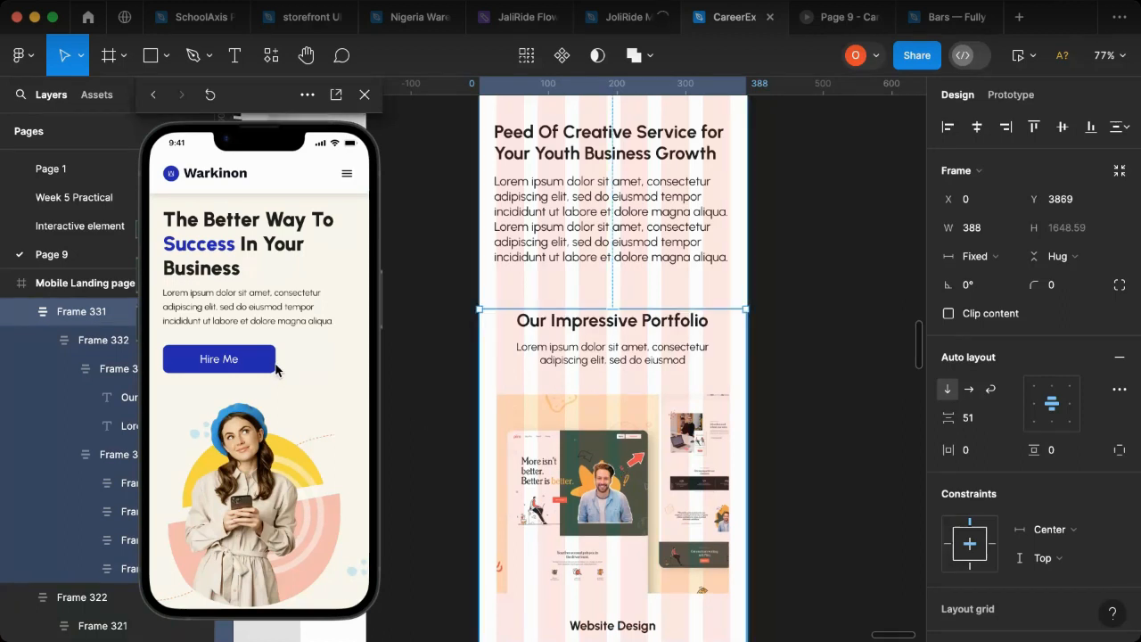
Step: Review the mobile landing page in the phone preview down to the end of the portfolio section
scroll(275, 371, down, 3)
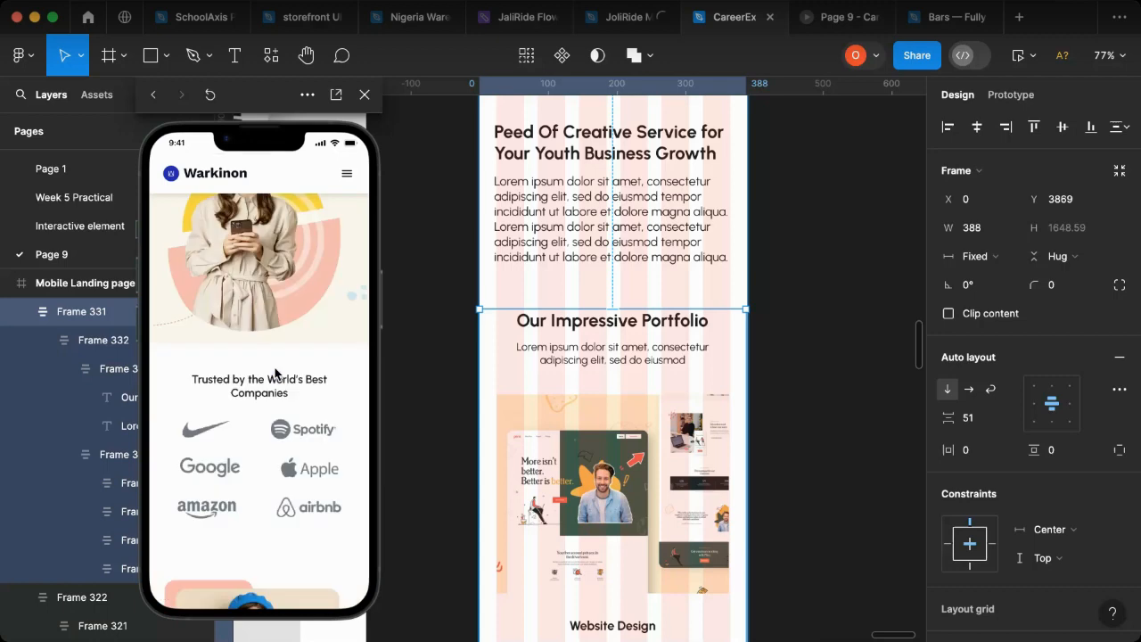
scroll(274, 373, down, 5)
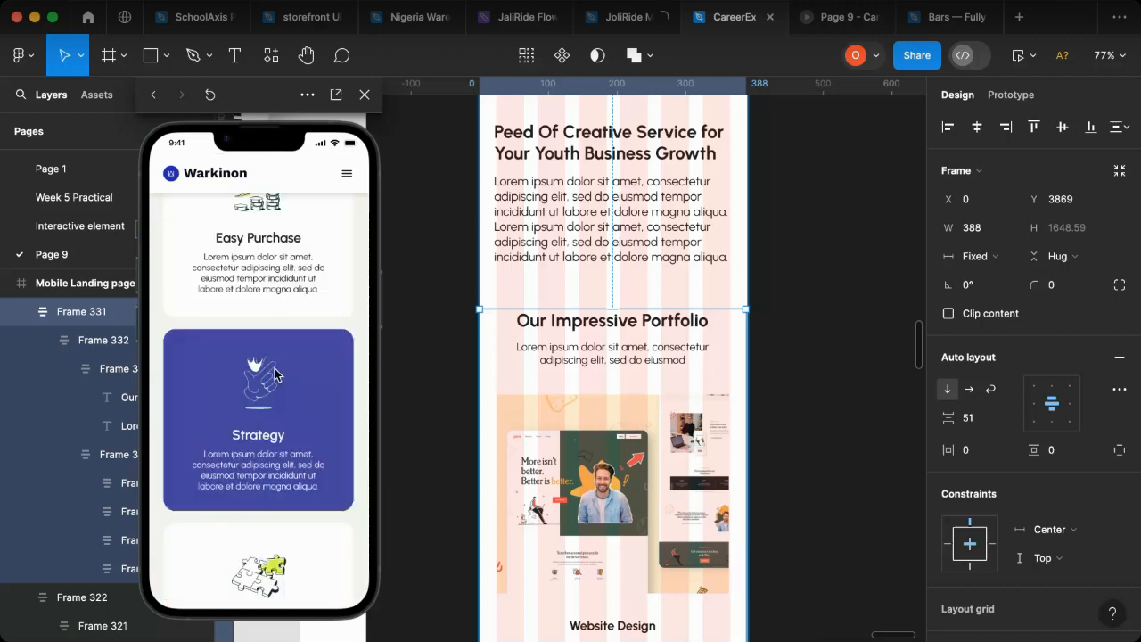
scroll(275, 374, down, 5)
scroll(252, 424, down, 5)
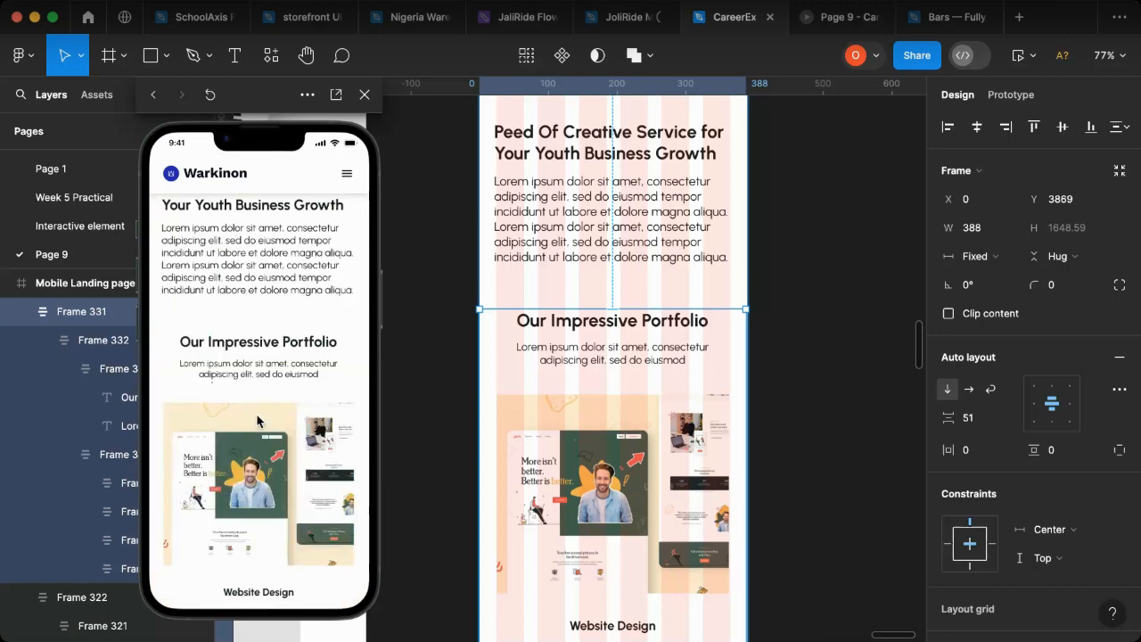
scroll(249, 425, down, 8)
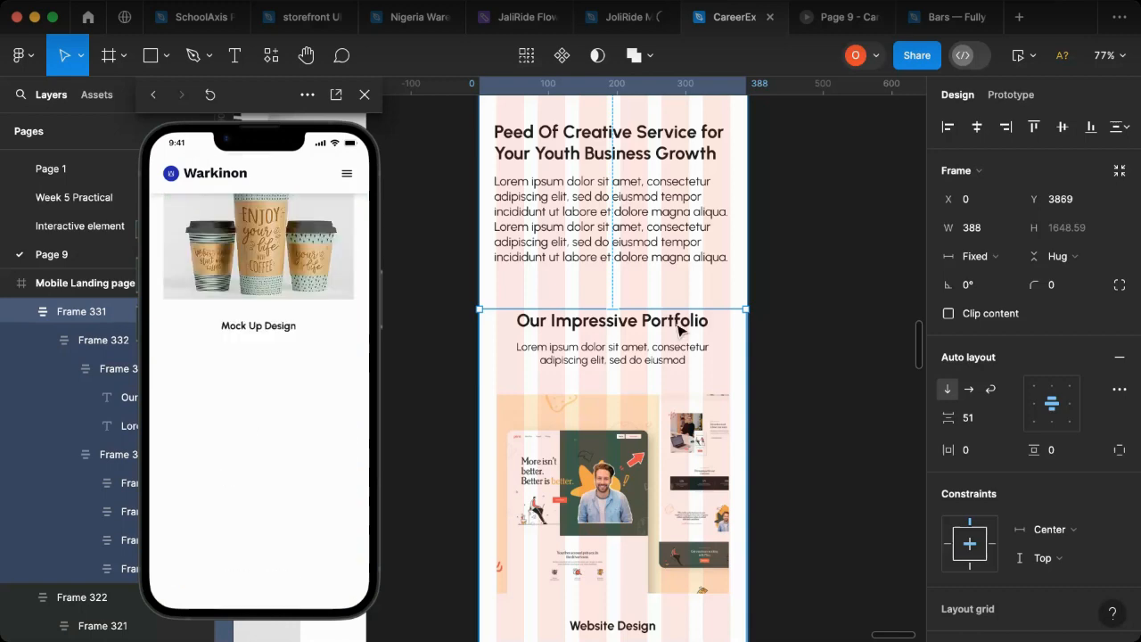
scroll(612, 373, down, 6)
Step: Duplicate the "Our Testimonial" section from the web landing page and place the copy beside the mobile page at X 5996, Y 4149
scroll(611, 373, down, 3)
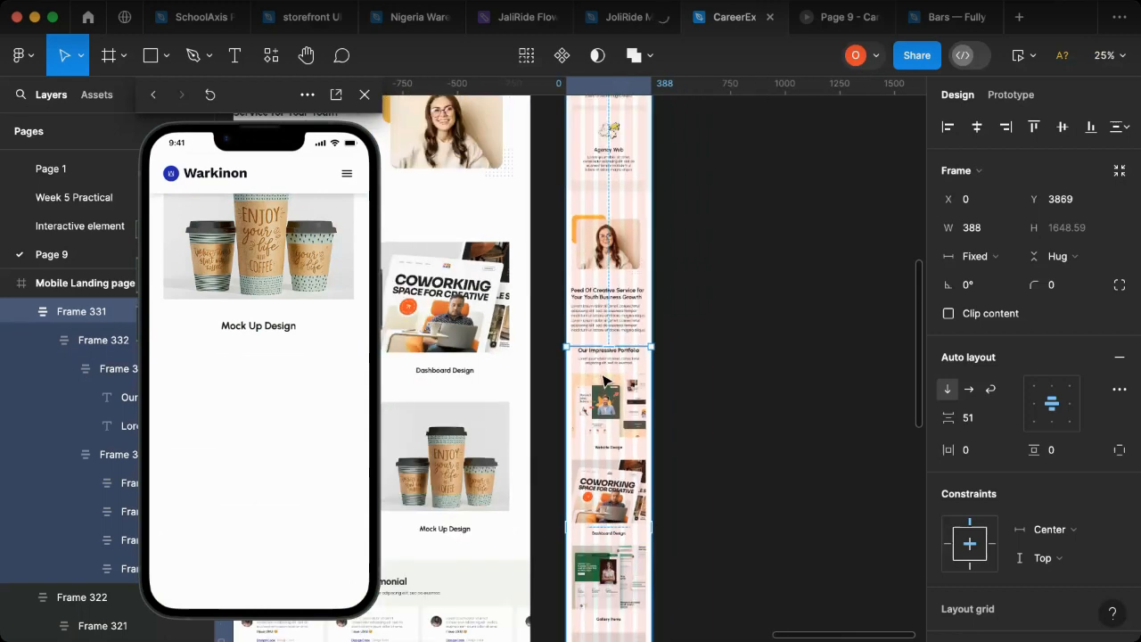
scroll(512, 460, left, 4)
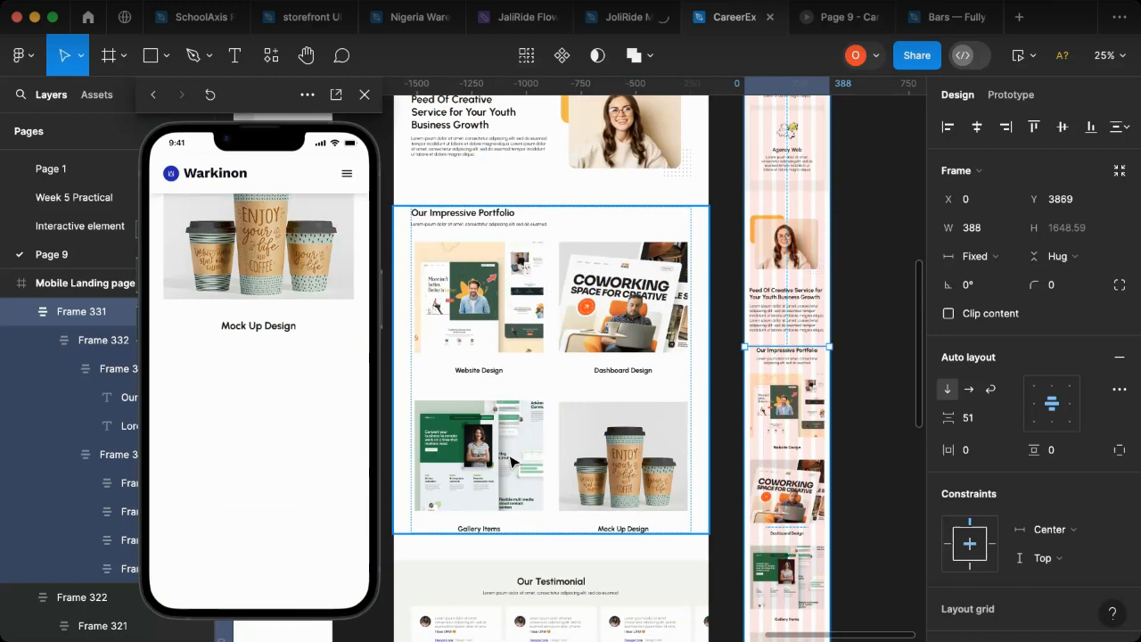
scroll(612, 412, down, 3)
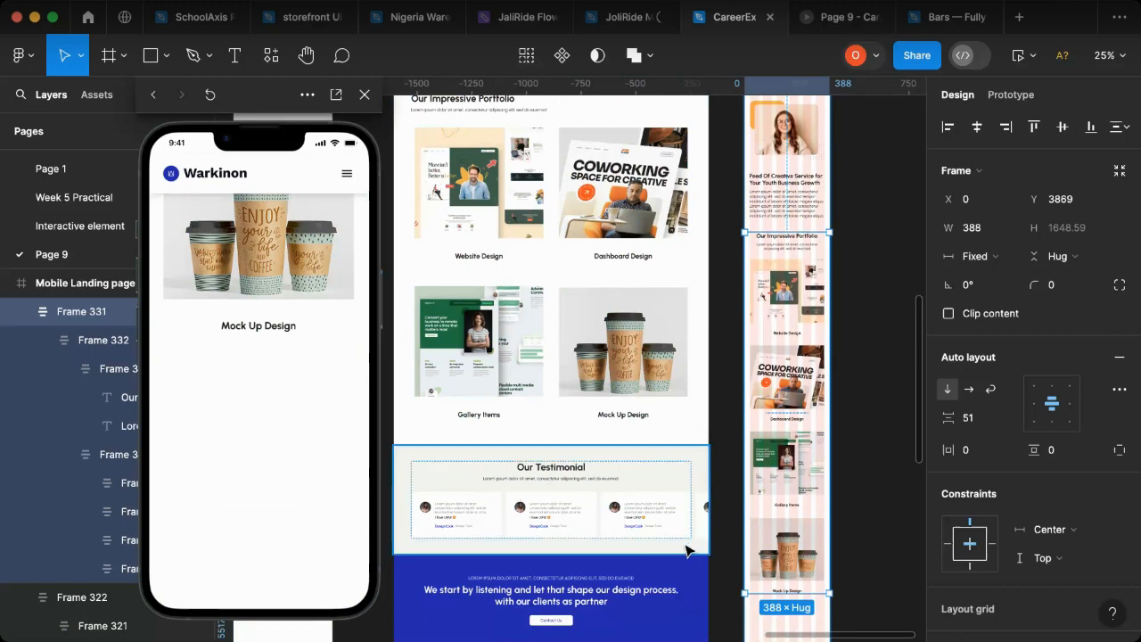
click(547, 493)
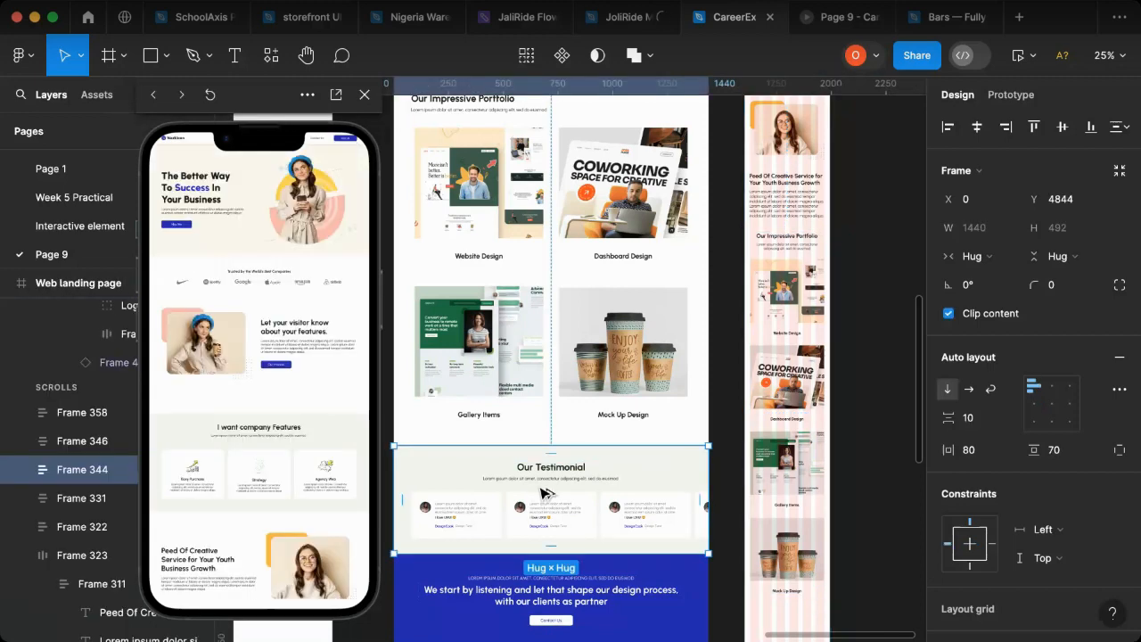
drag(904, 574, 834, 473)
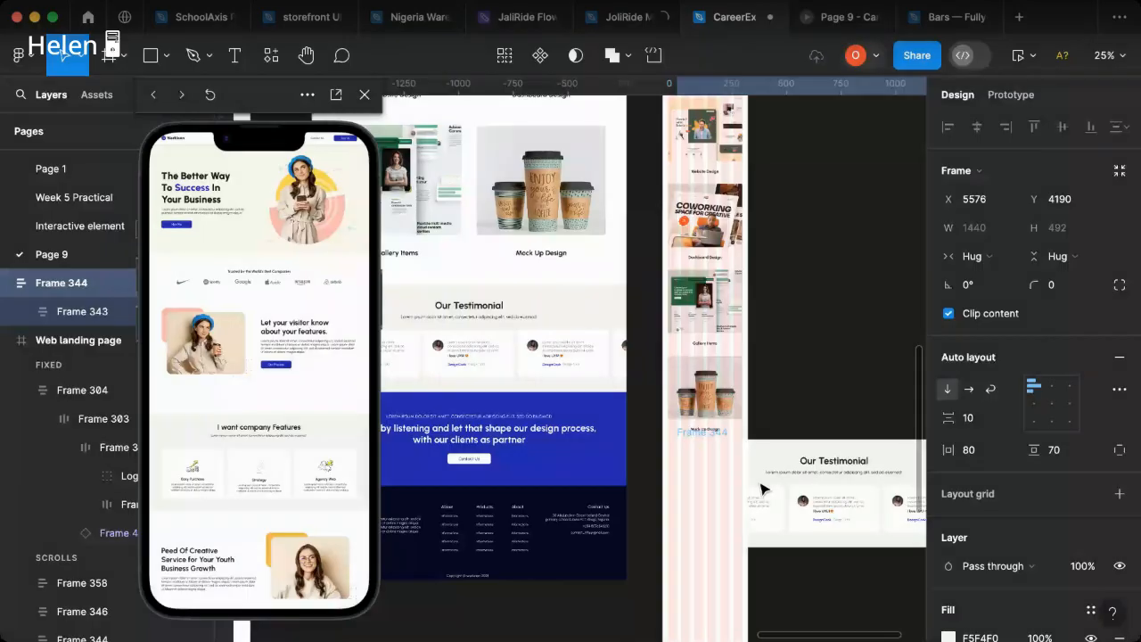
drag(761, 486, 858, 482)
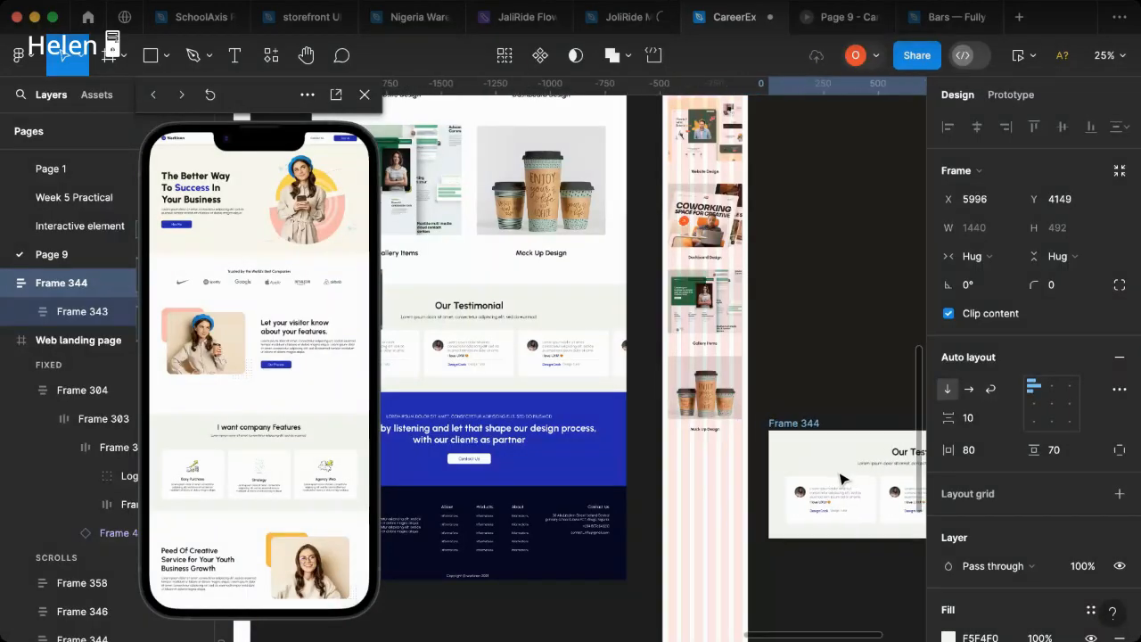
scroll(654, 514, right, 5)
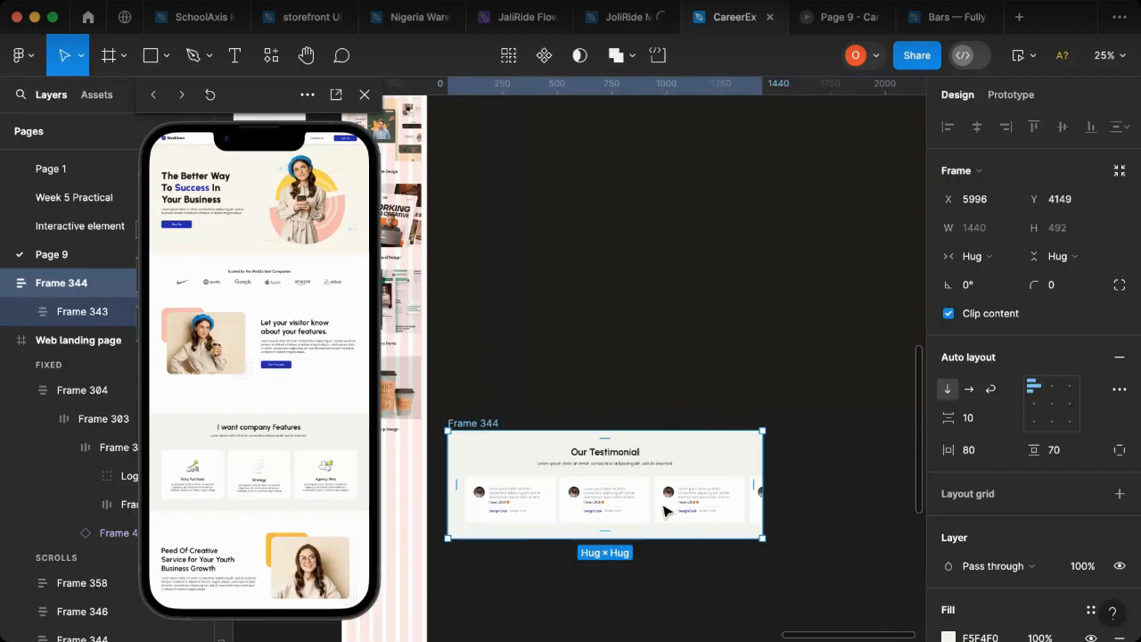
Step: Select all six testimonial cards in the copied "Our Testimonial" section and activate the Scale tool
click(630, 514)
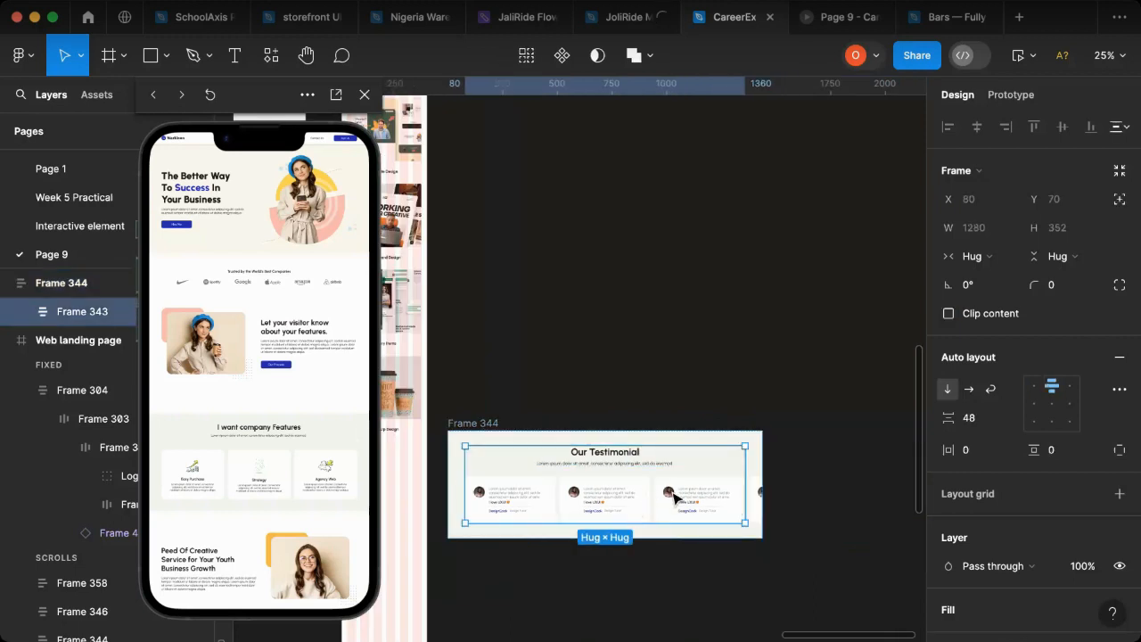
click(727, 502)
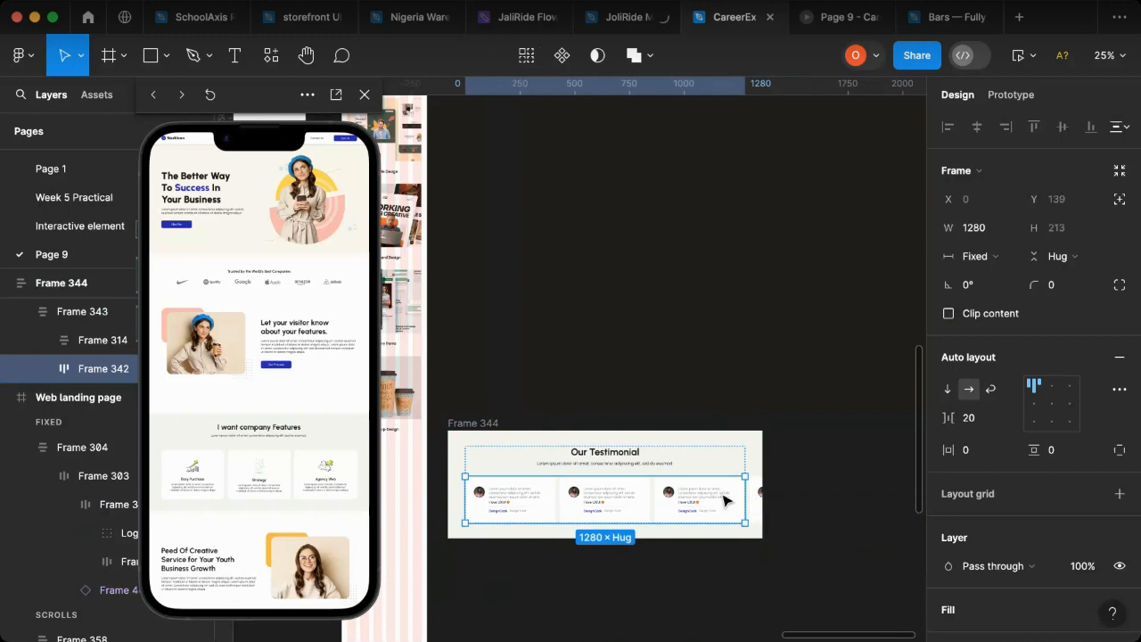
click(667, 504)
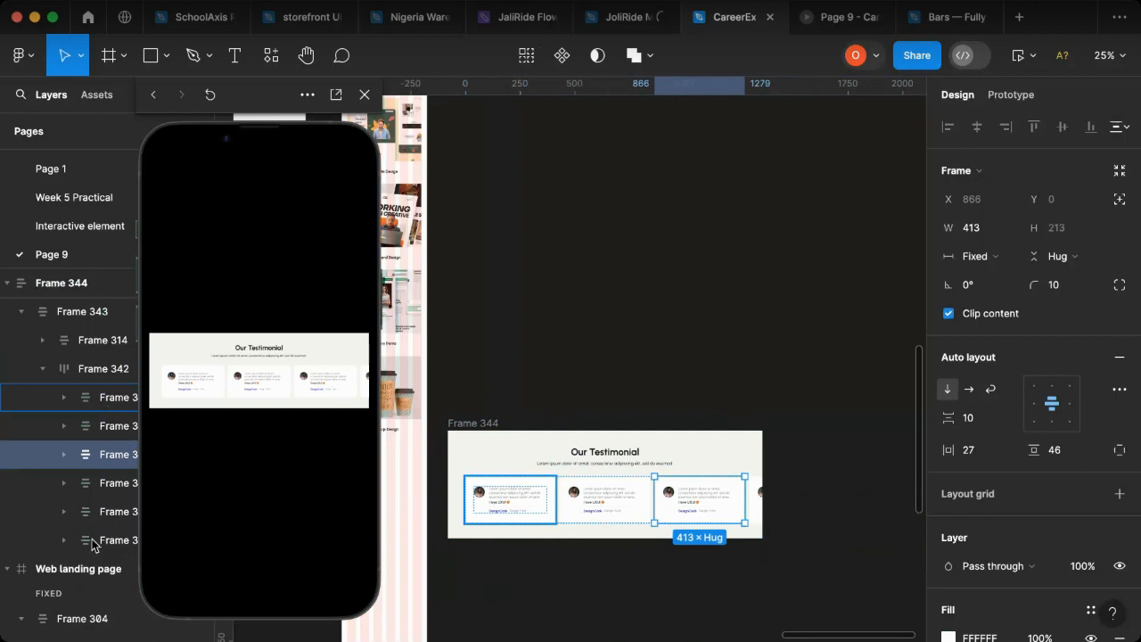
click(94, 397)
shift+click(93, 543)
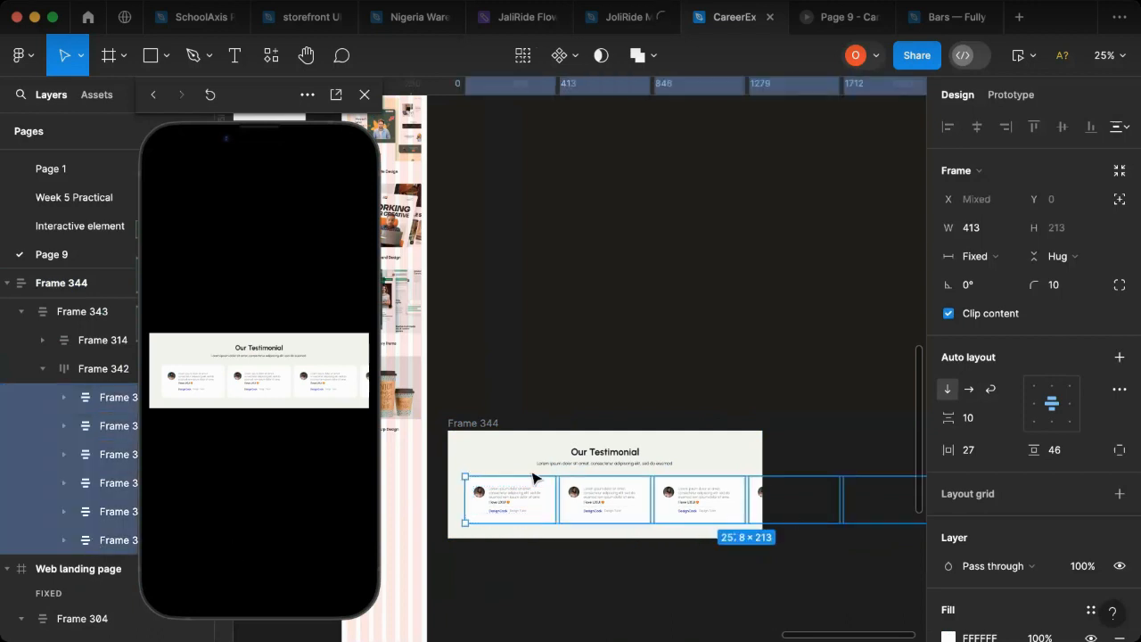
scroll(574, 471, right, 5)
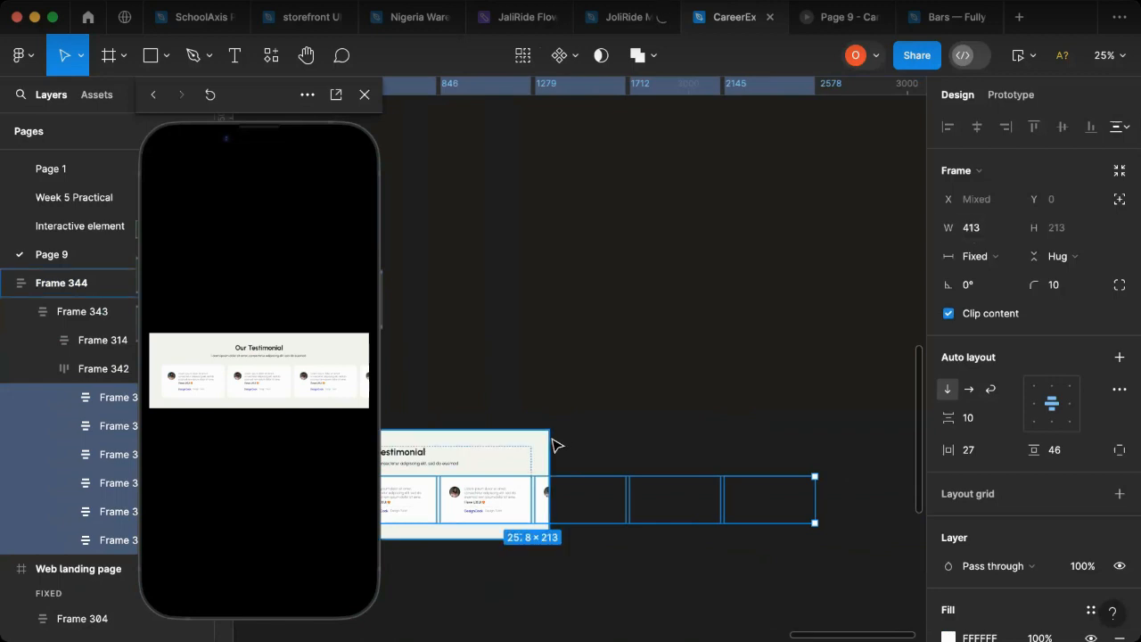
key(k)
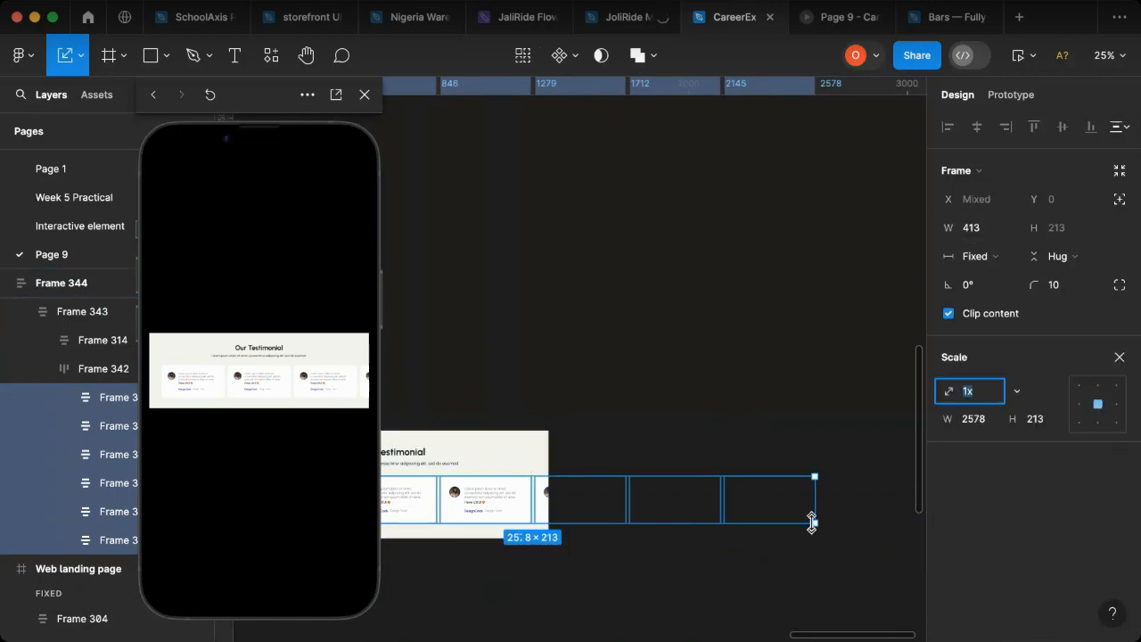
drag(817, 523, 722, 510)
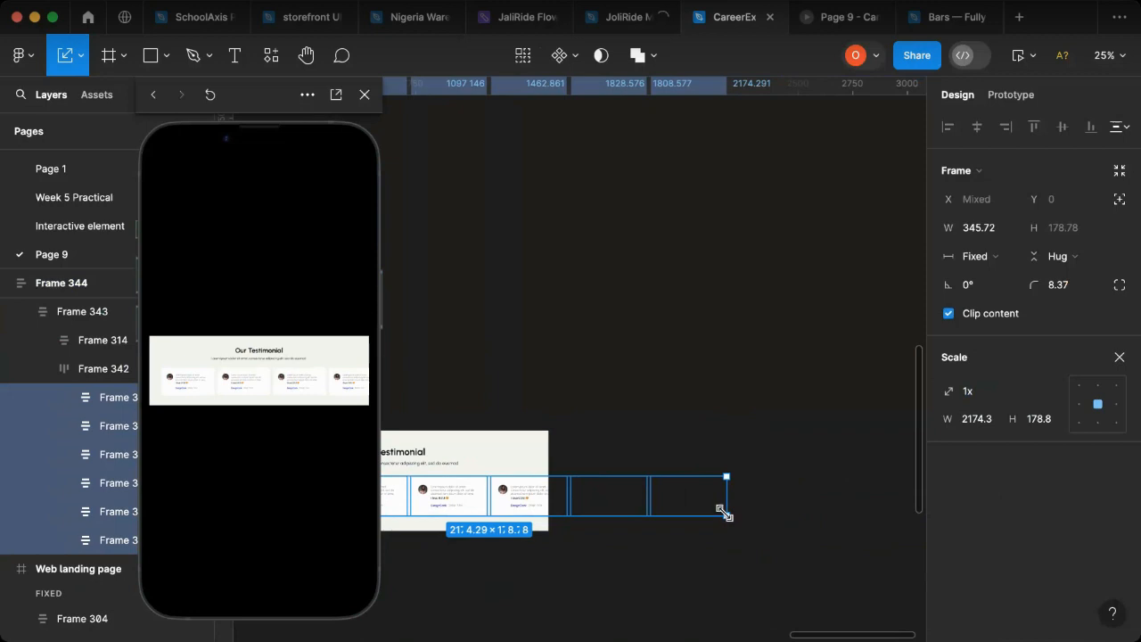
drag(733, 517, 736, 518)
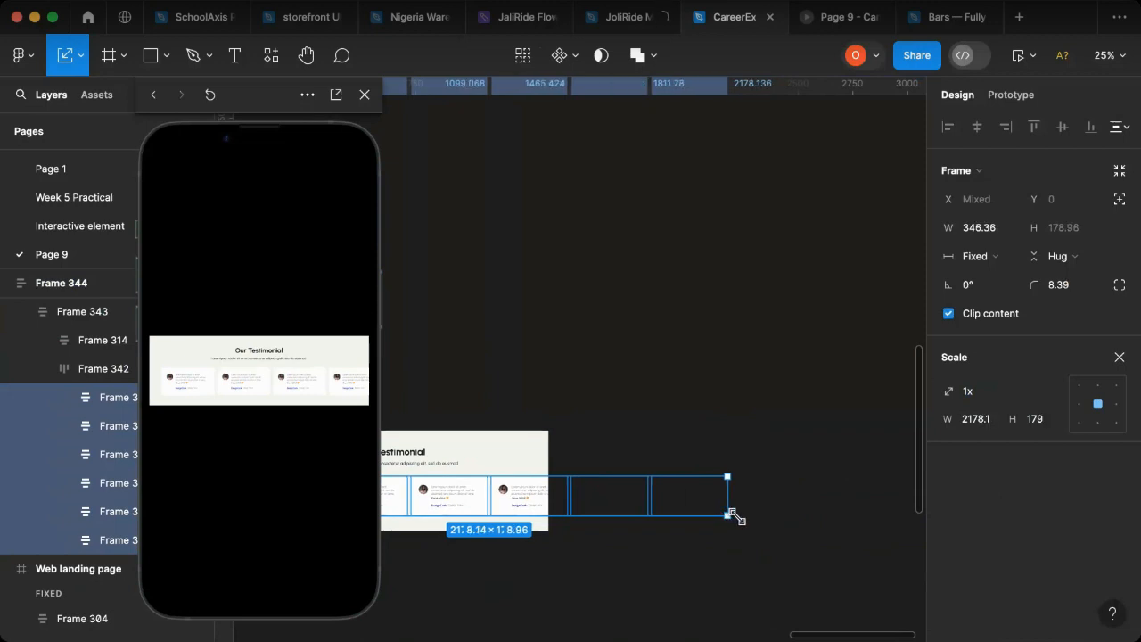
key(super+z)
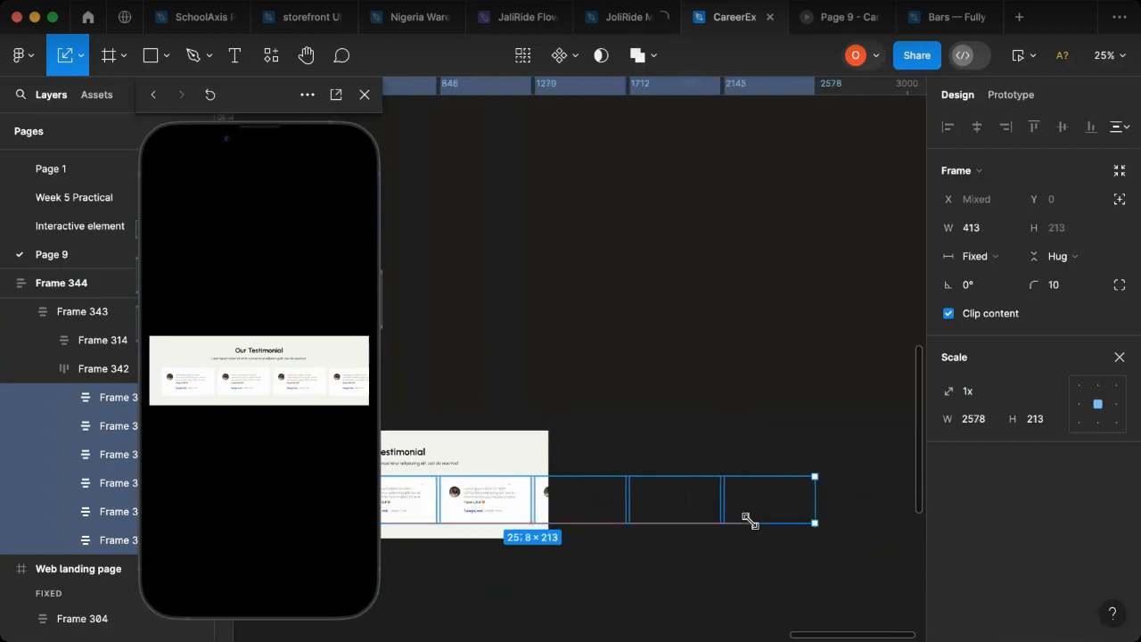
Step: Scale the six testimonial cards down proportionally to about 362 × 188 each and return to the Move tool
drag(747, 517, 745, 517)
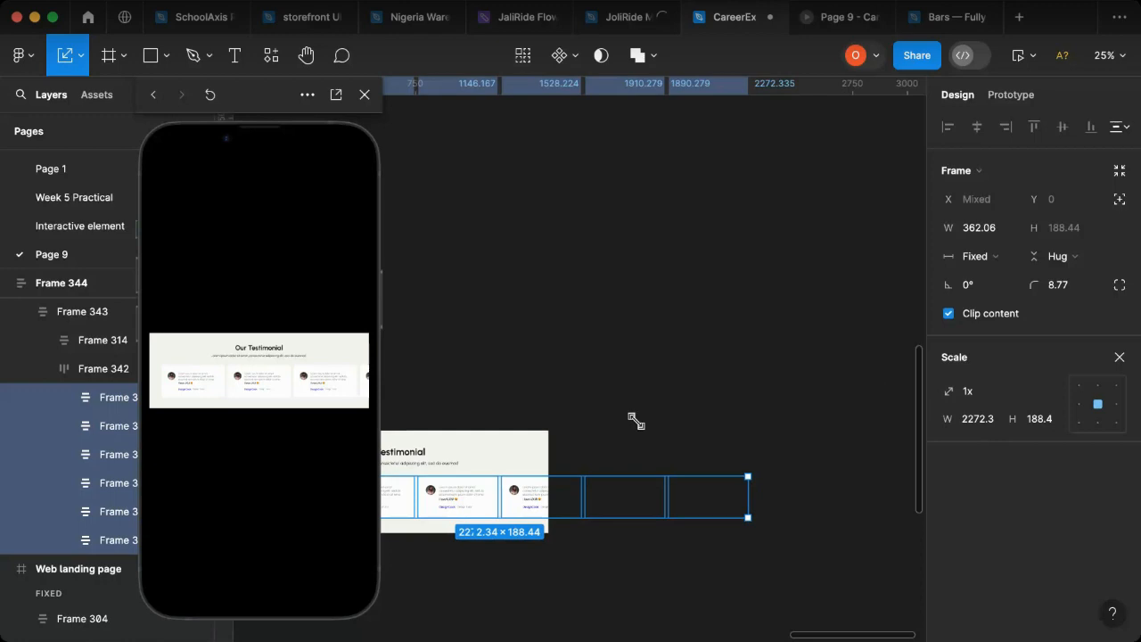
key(Escape)
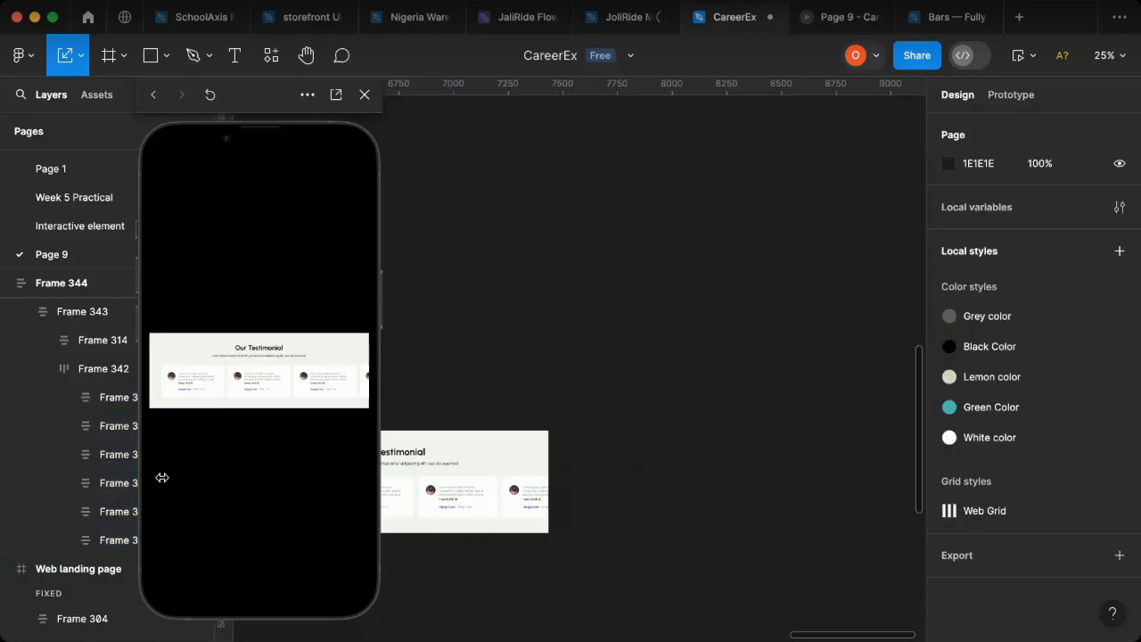
click(98, 399)
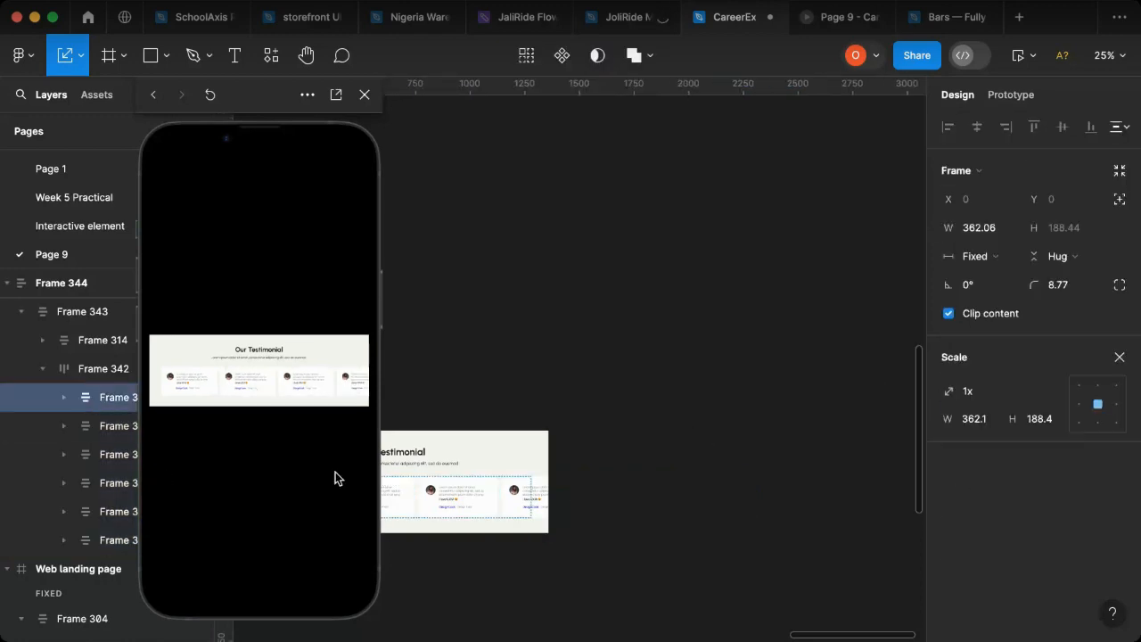
scroll(527, 532, left, 6)
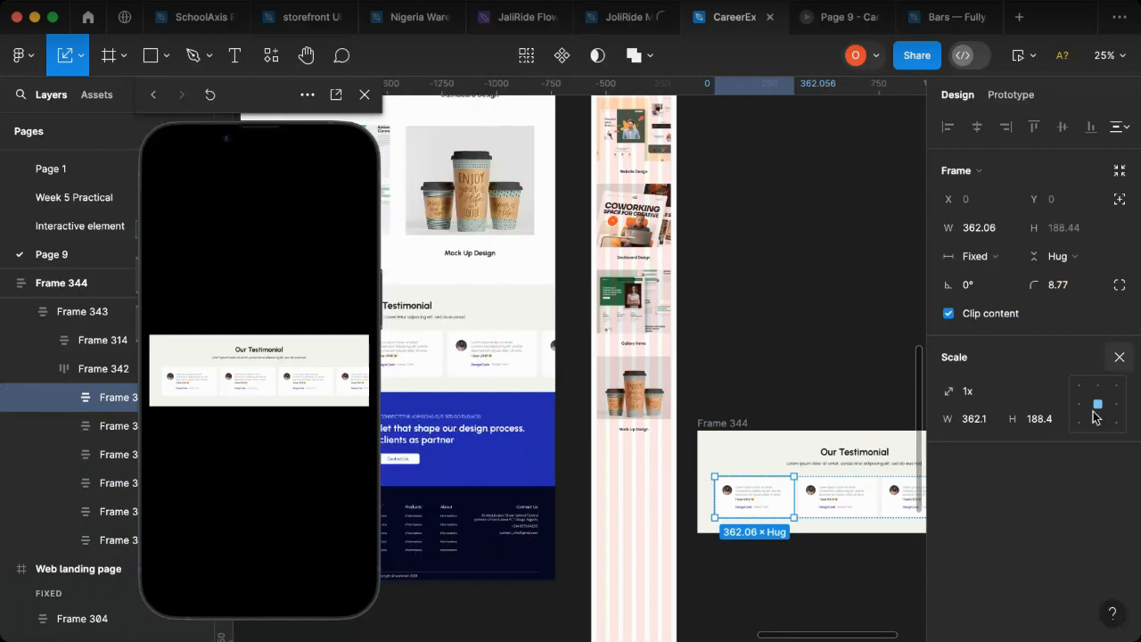
key(v)
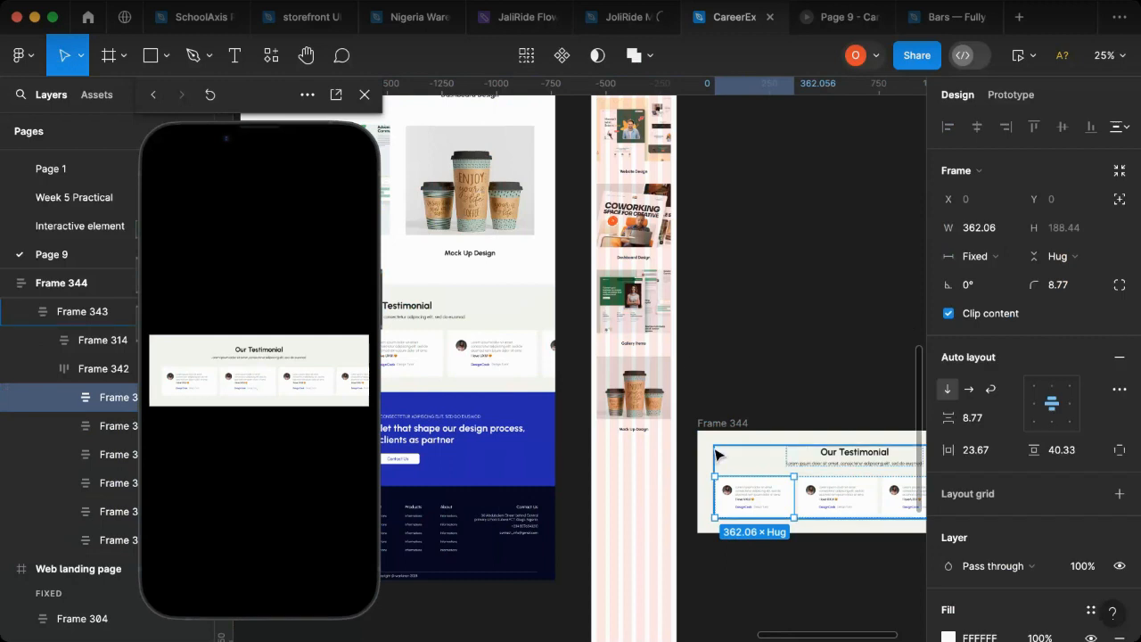
Step: Move the copied "Our Testimonial" section over the mobile page, just below the portfolio items, at X 5568, Y 4231
scroll(723, 452, right, 3)
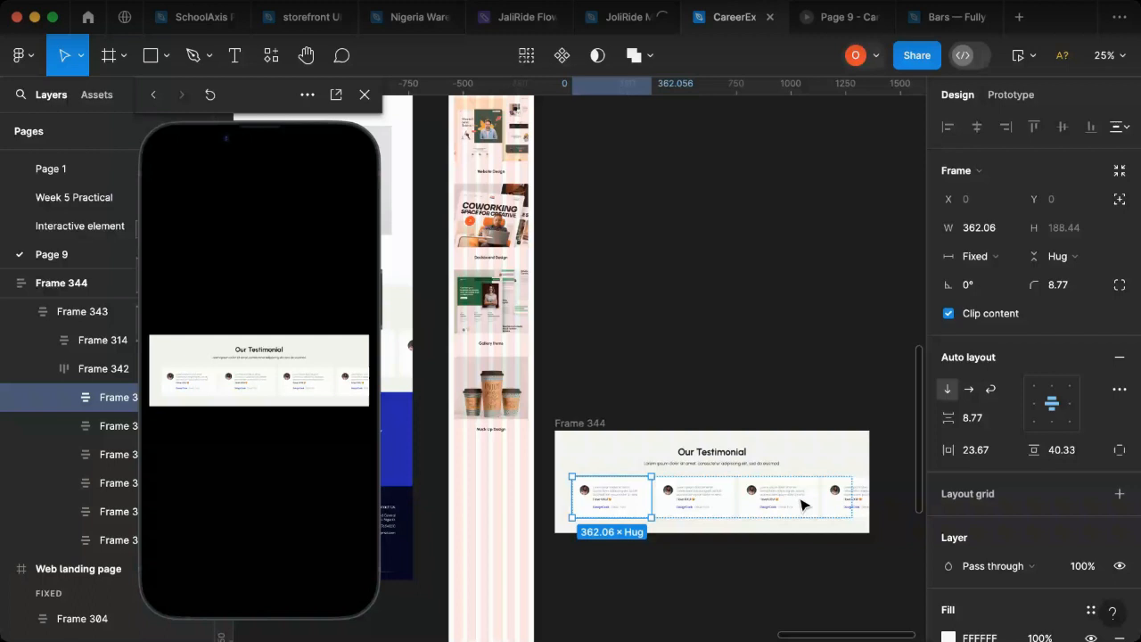
key(Escape)
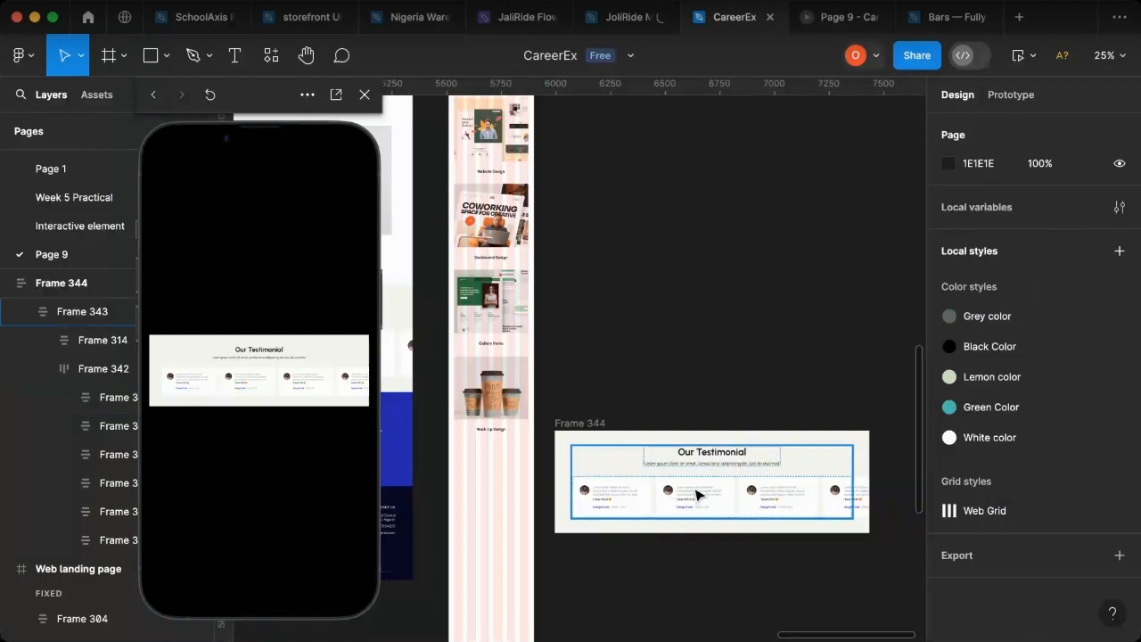
click(571, 428)
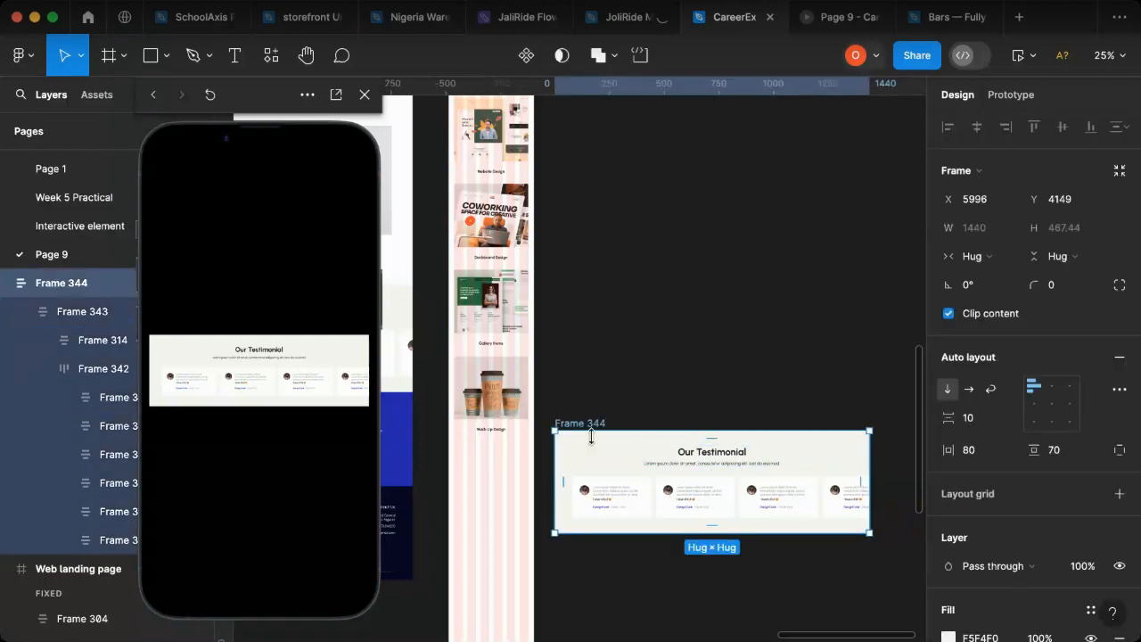
drag(694, 495, 604, 512)
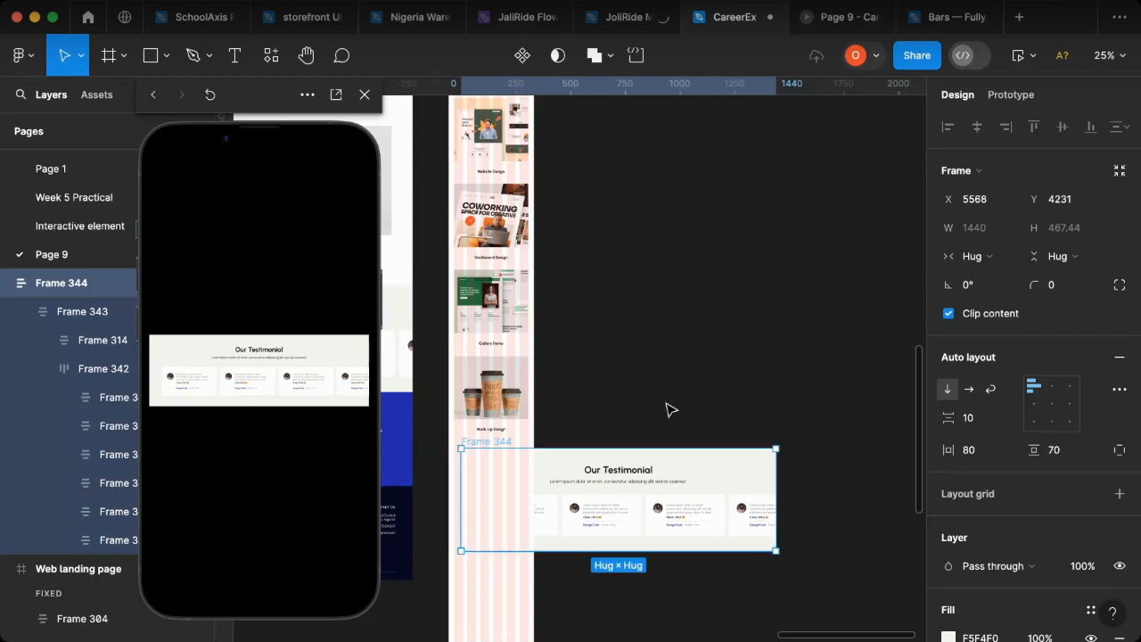
Step: Move the copied "Our Testimonial" section off the mobile page onto the empty canvas at X 6221, Y 4044
click(544, 442)
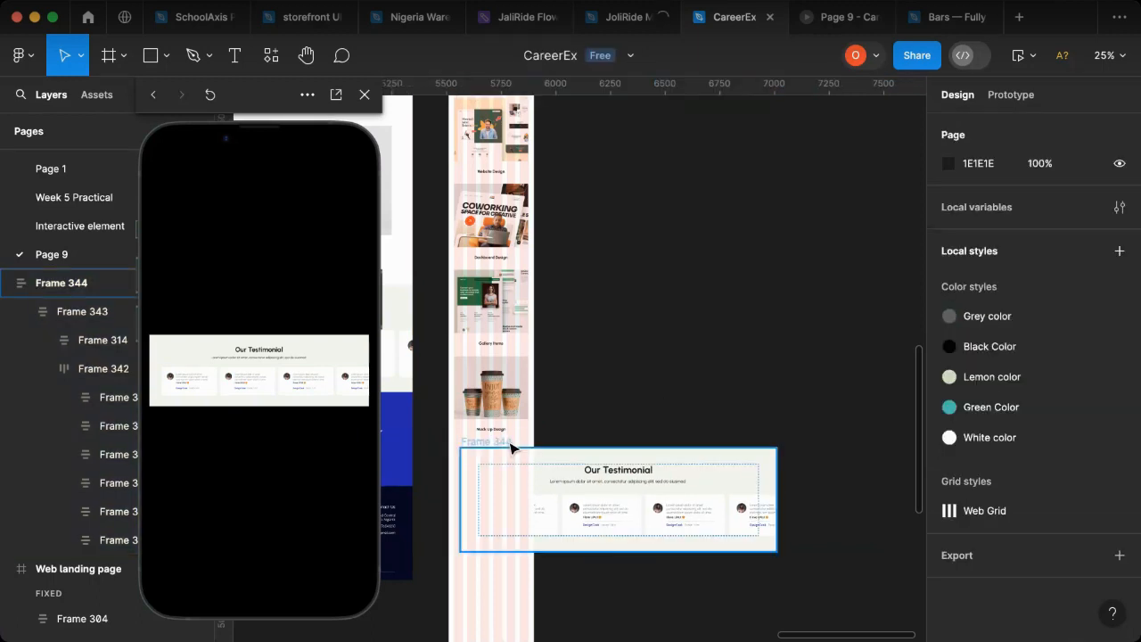
click(662, 460)
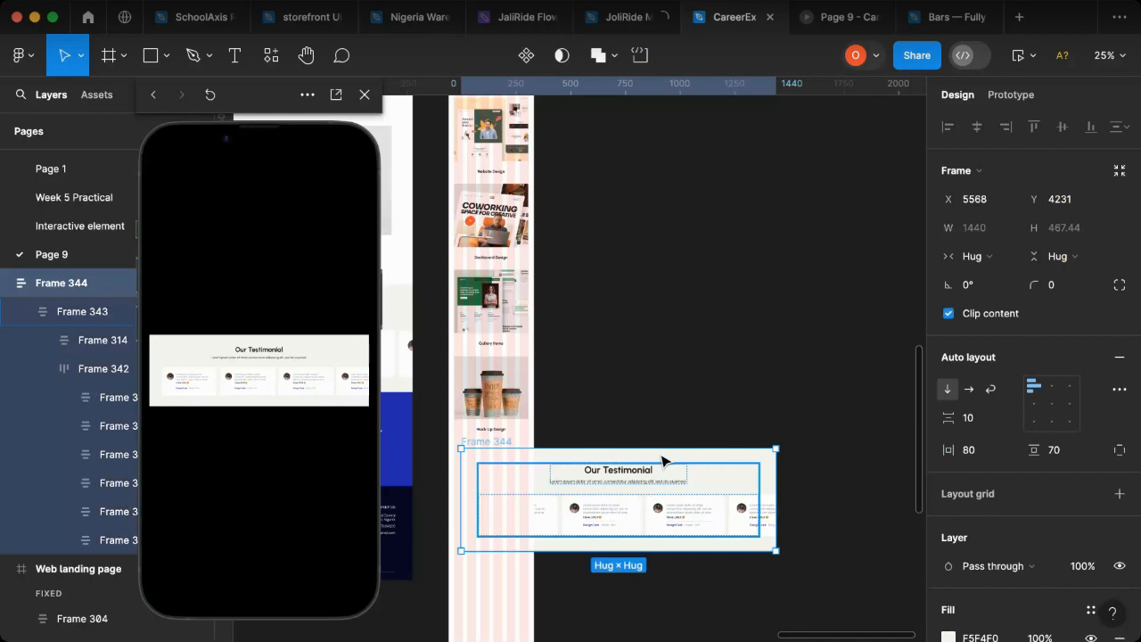
click(684, 326)
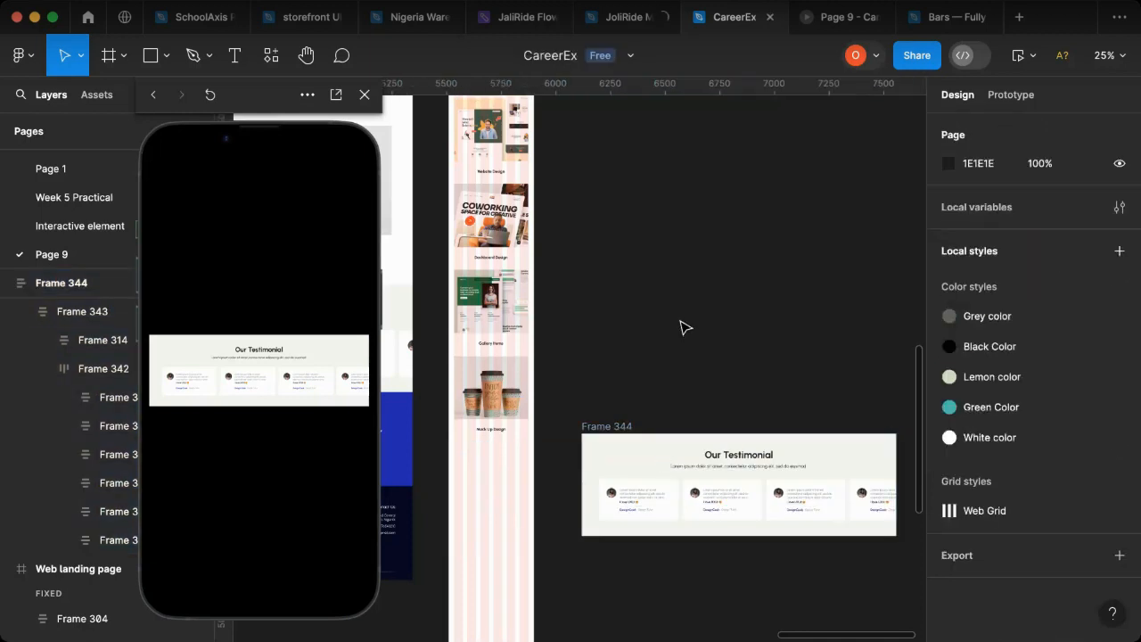
click(691, 486)
drag(539, 512, 576, 505)
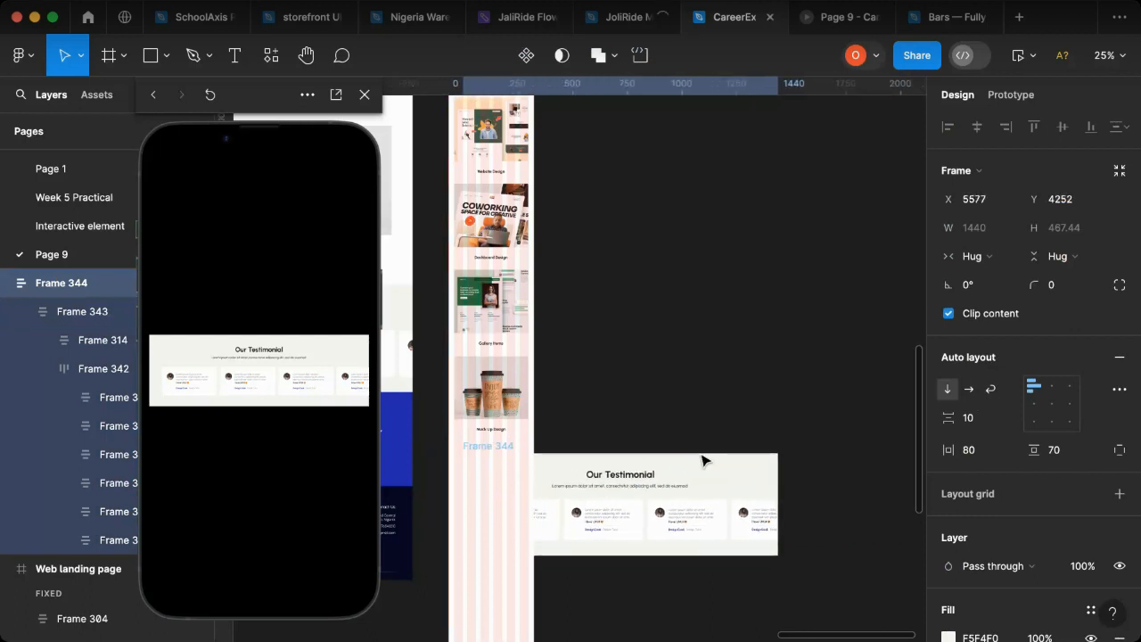
drag(703, 459, 711, 458)
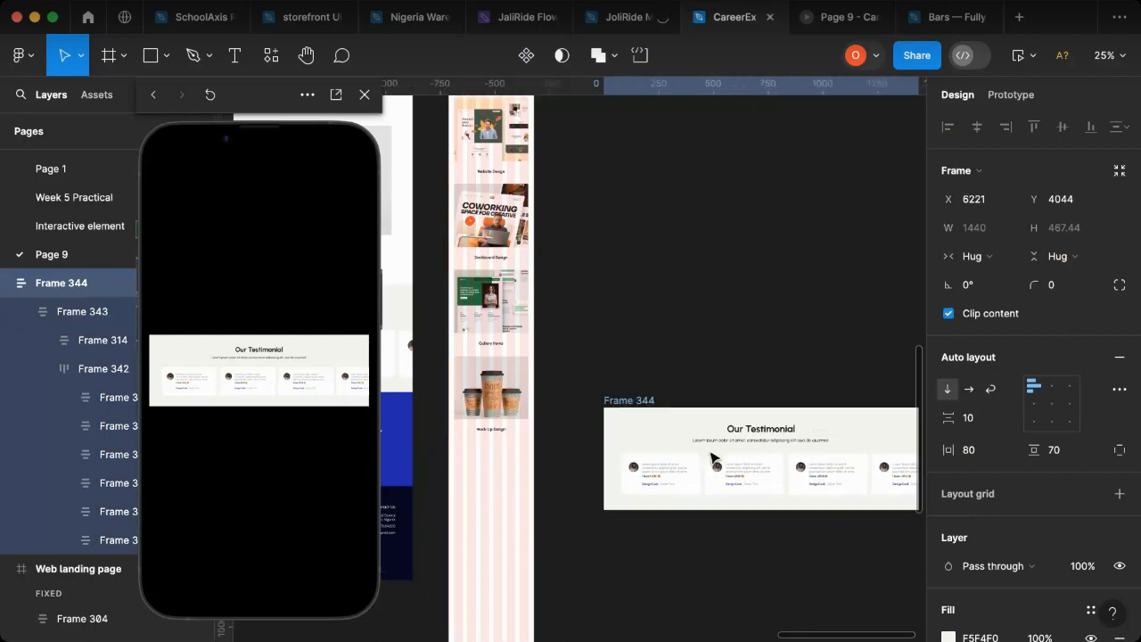
click(727, 574)
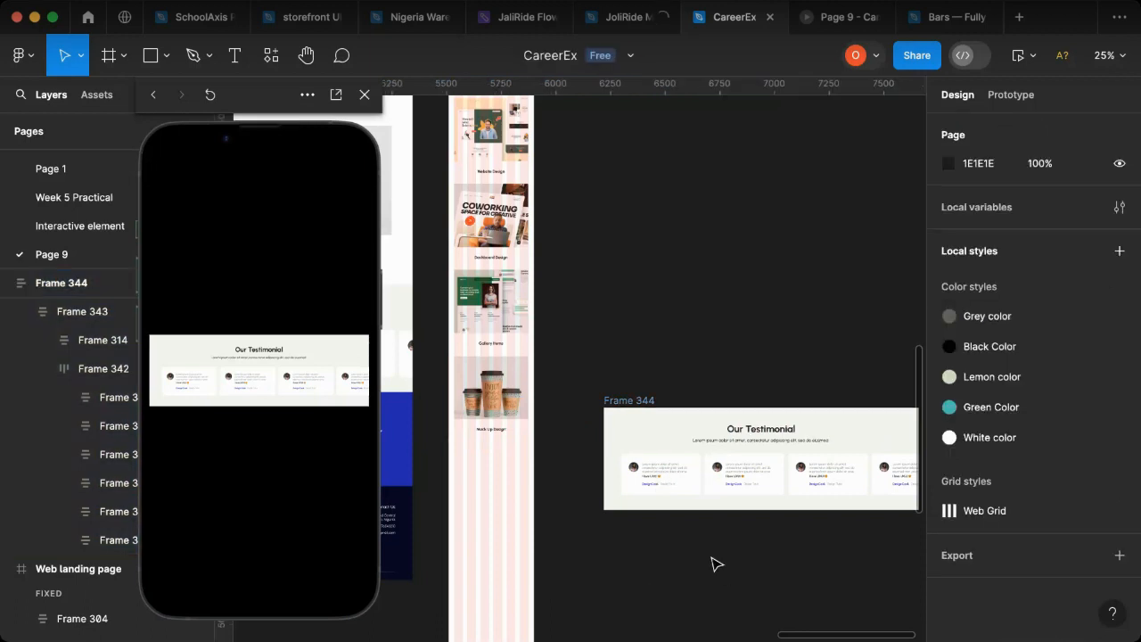
Step: Place the testimonial section inside the mobile landing page below the portfolio items at Y 5624 and align it to the page's left edge
click(610, 404)
drag(695, 448, 522, 494)
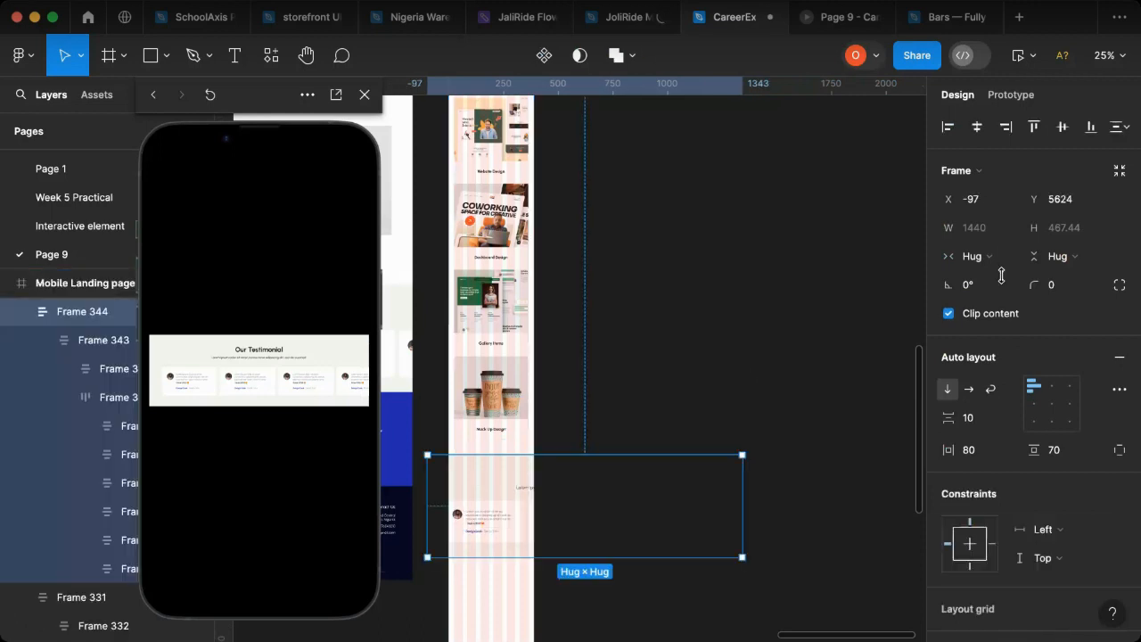
click(948, 127)
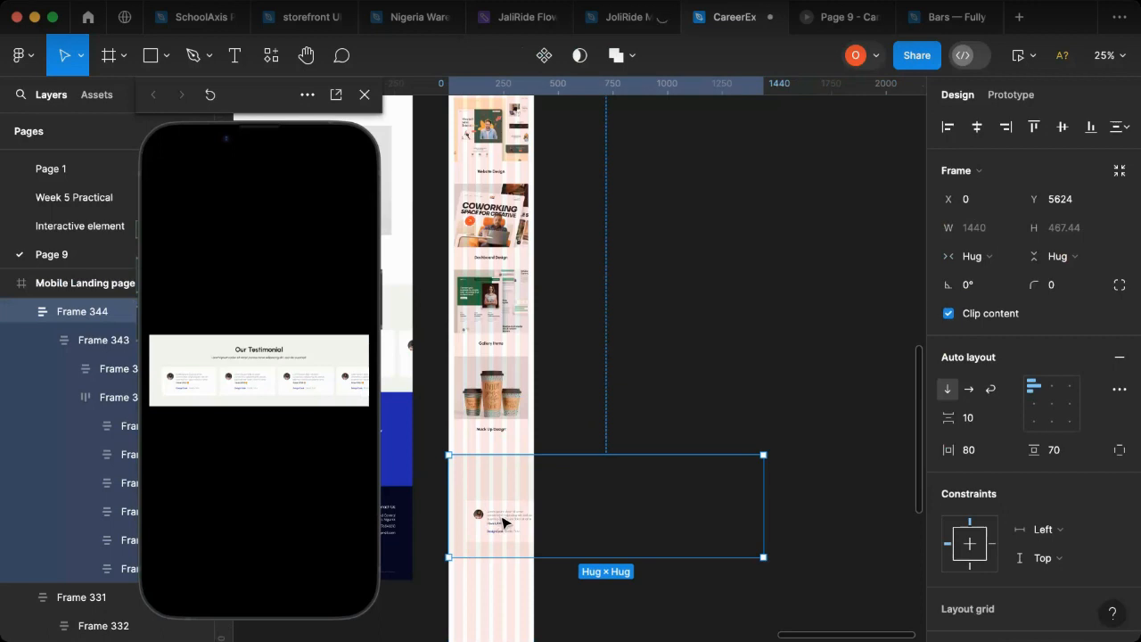
Step: Try to narrow the row of testimonial cards and set its content alignment to top centre
scroll(502, 522, up, 5)
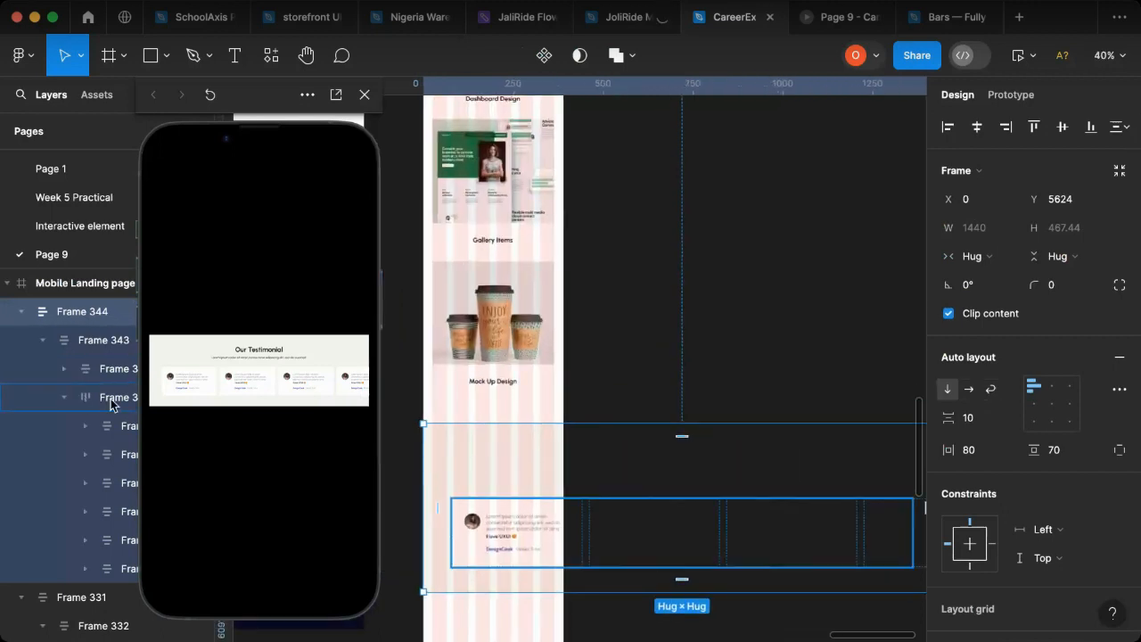
click(66, 403)
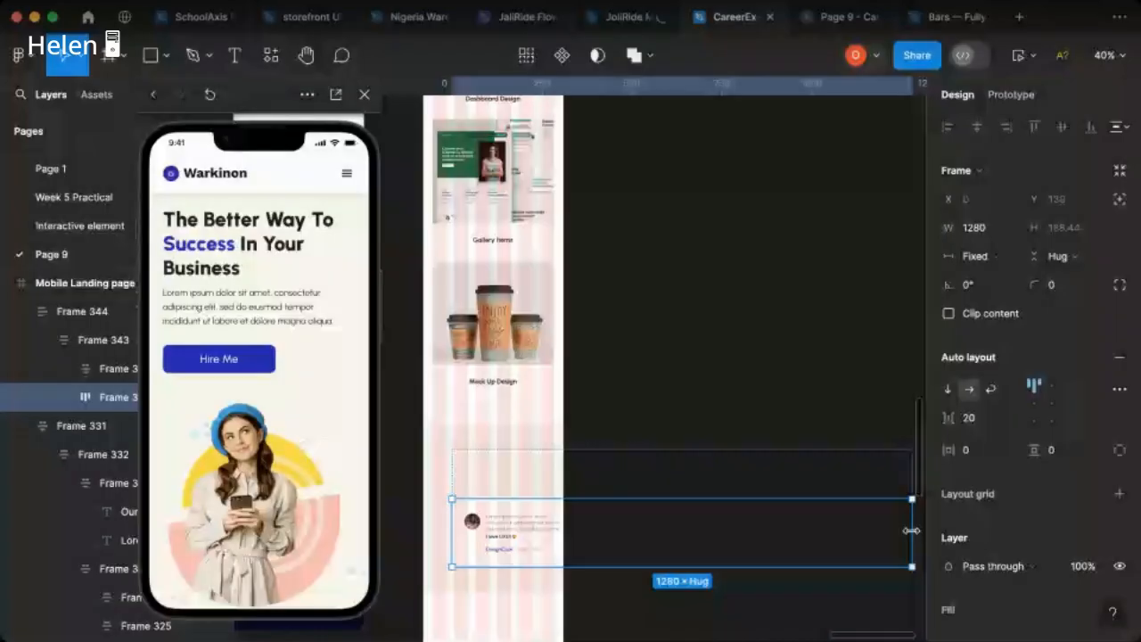
drag(911, 531, 733, 535)
key(super+z)
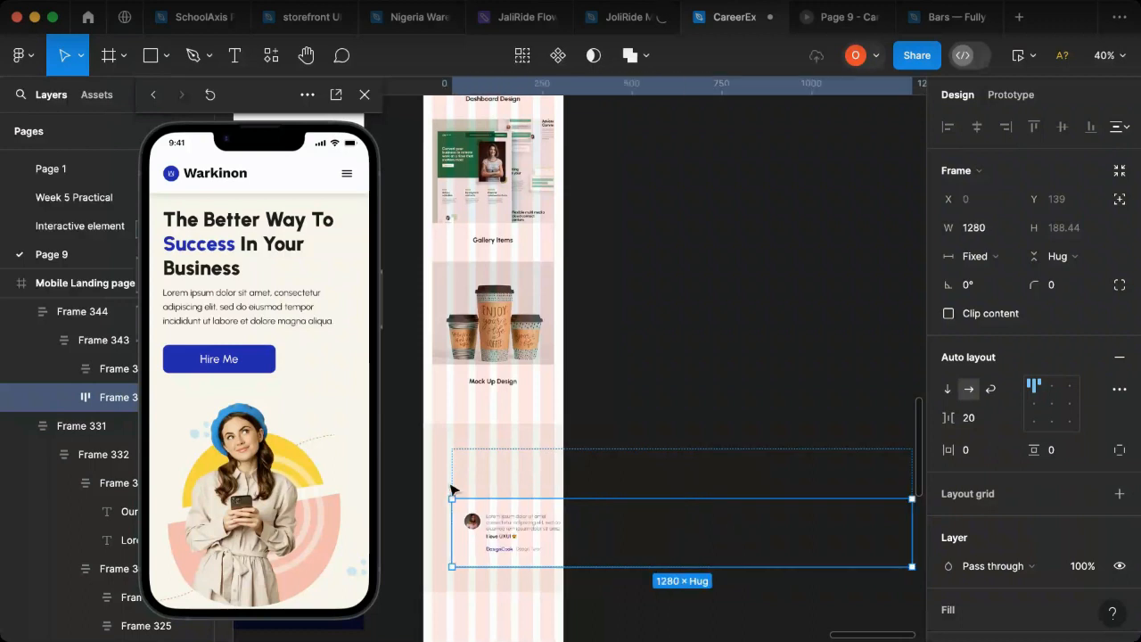
click(65, 398)
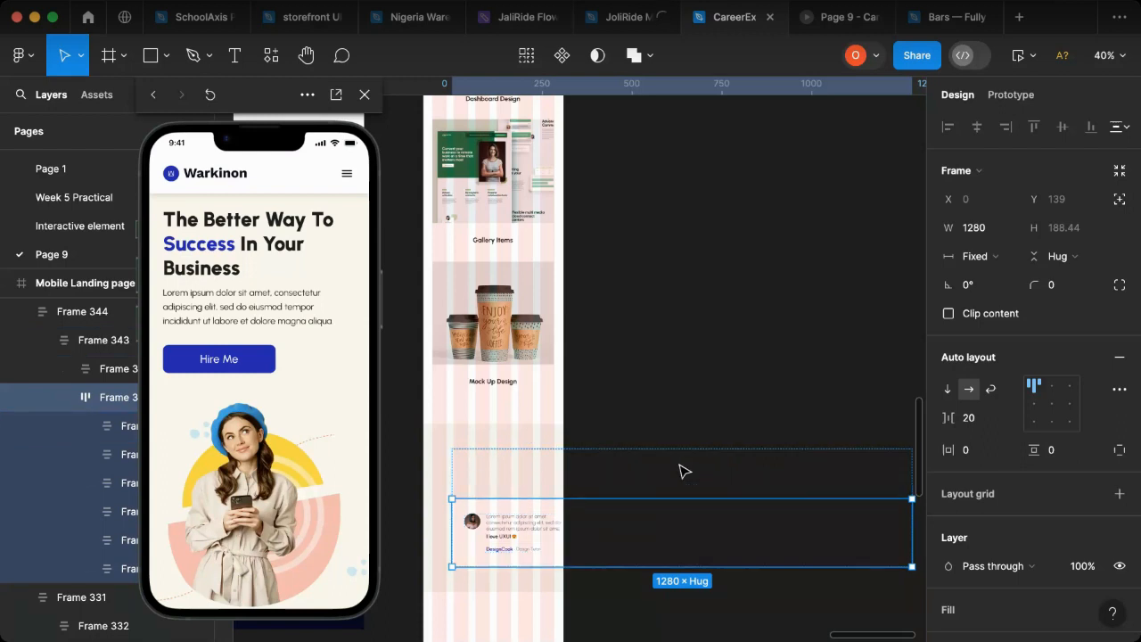
click(1050, 389)
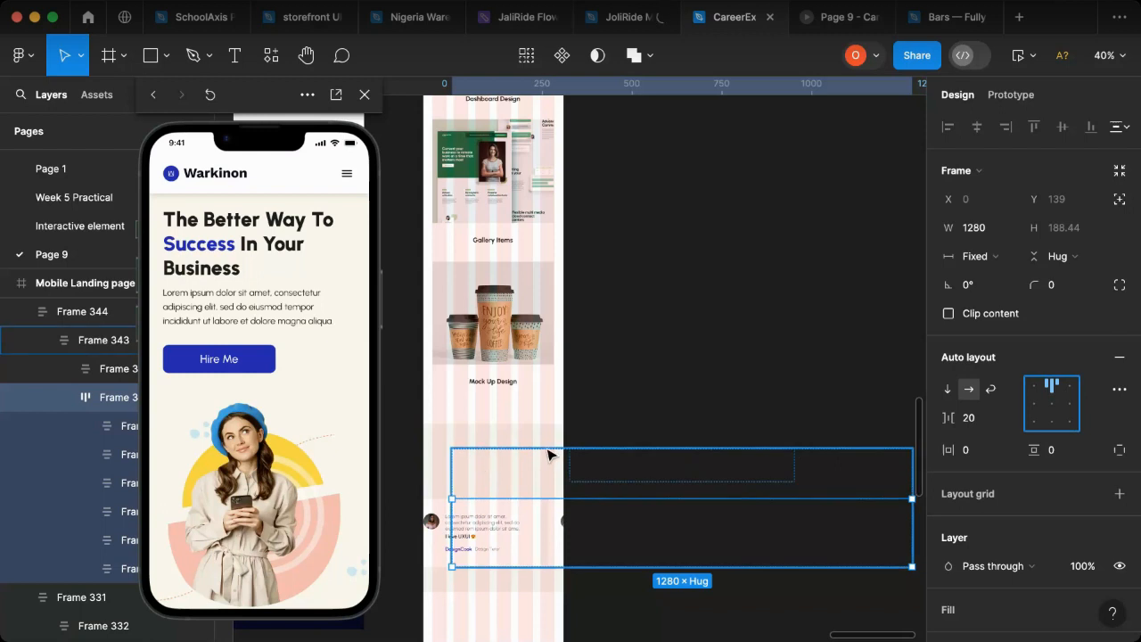
key(super+z)
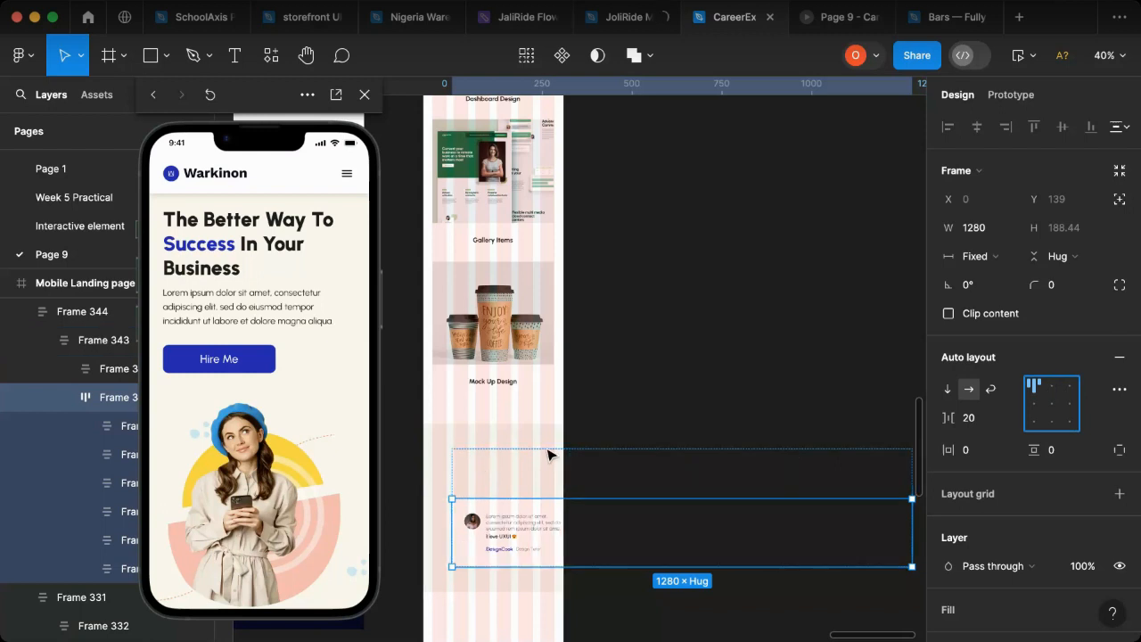
Step: Narrow the outer testimonial section frame to a width of 388 to fit the mobile page
click(93, 371)
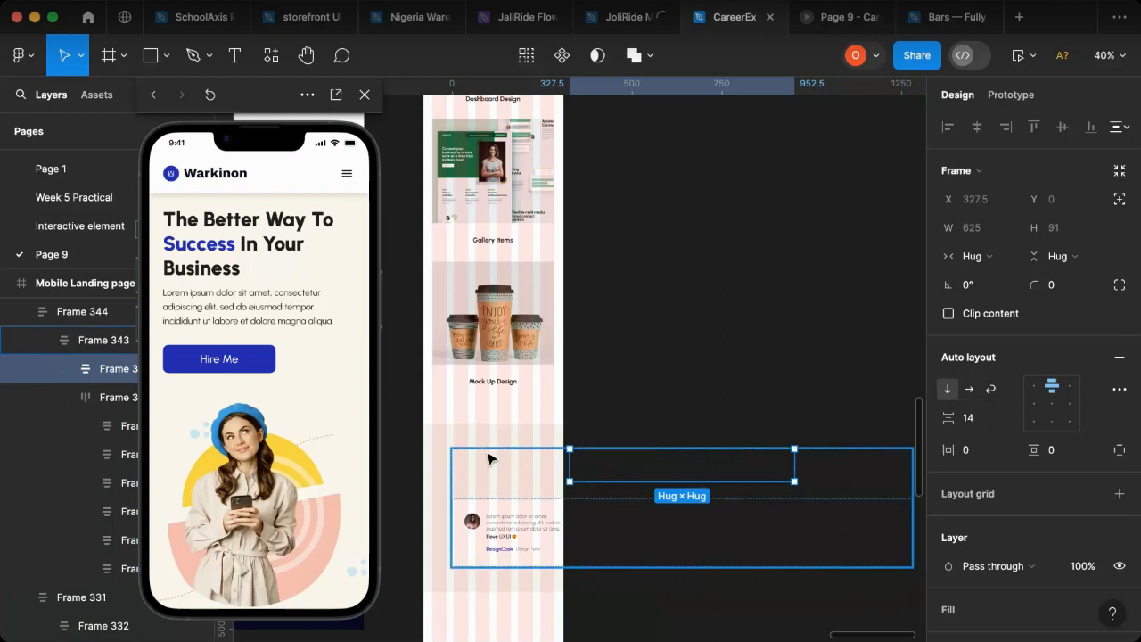
key(shift+Return)
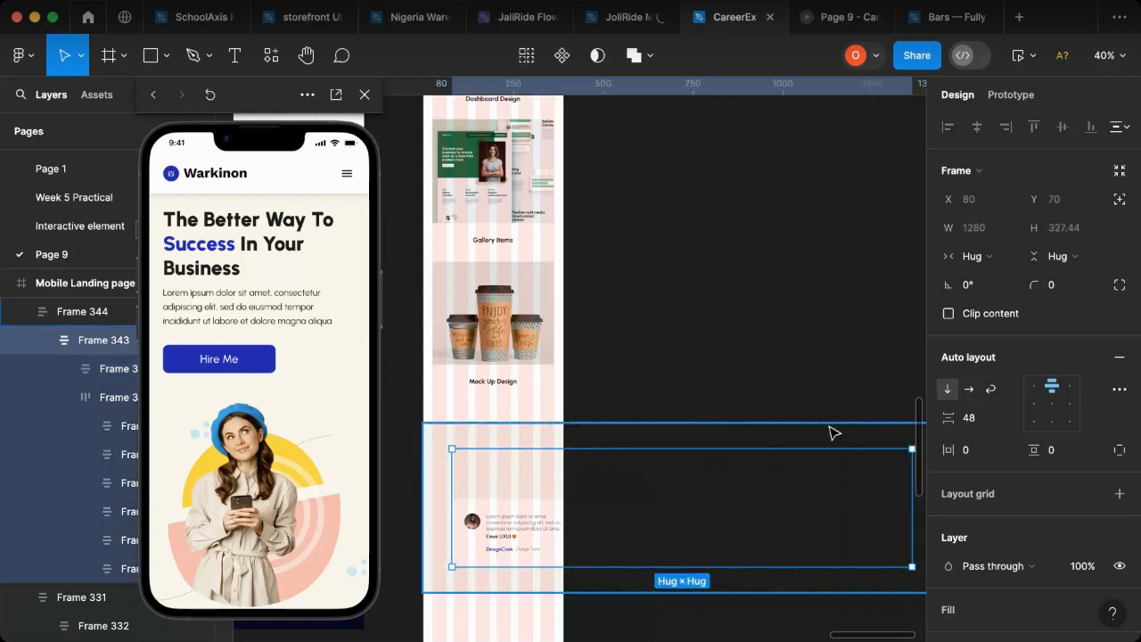
key(shift+Return)
scroll(719, 466, right, 3)
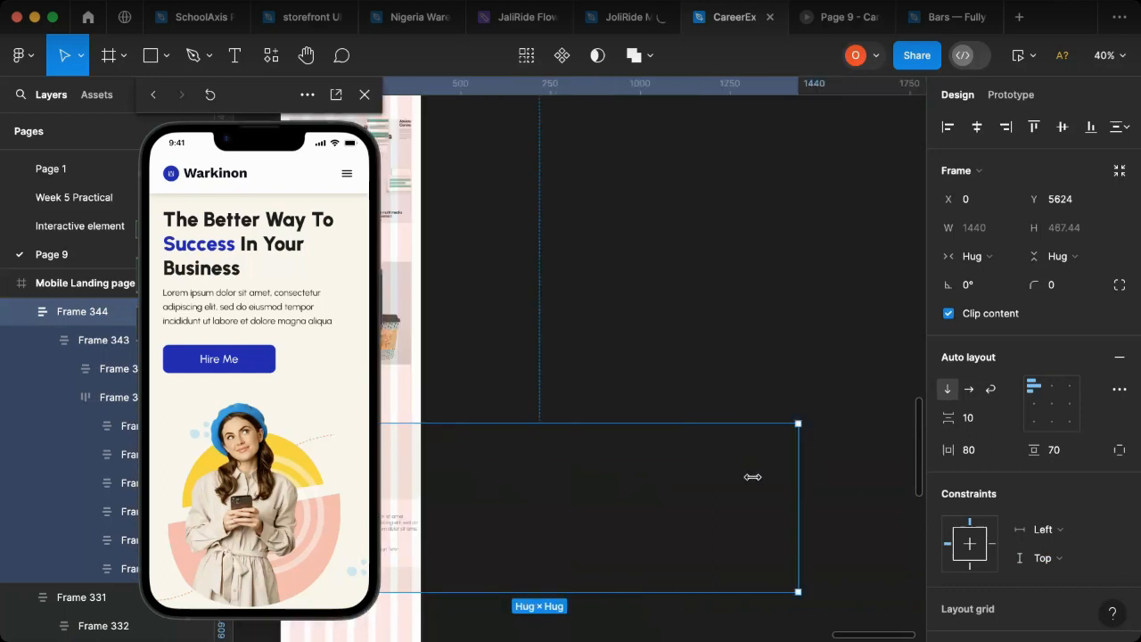
drag(493, 491, 425, 502)
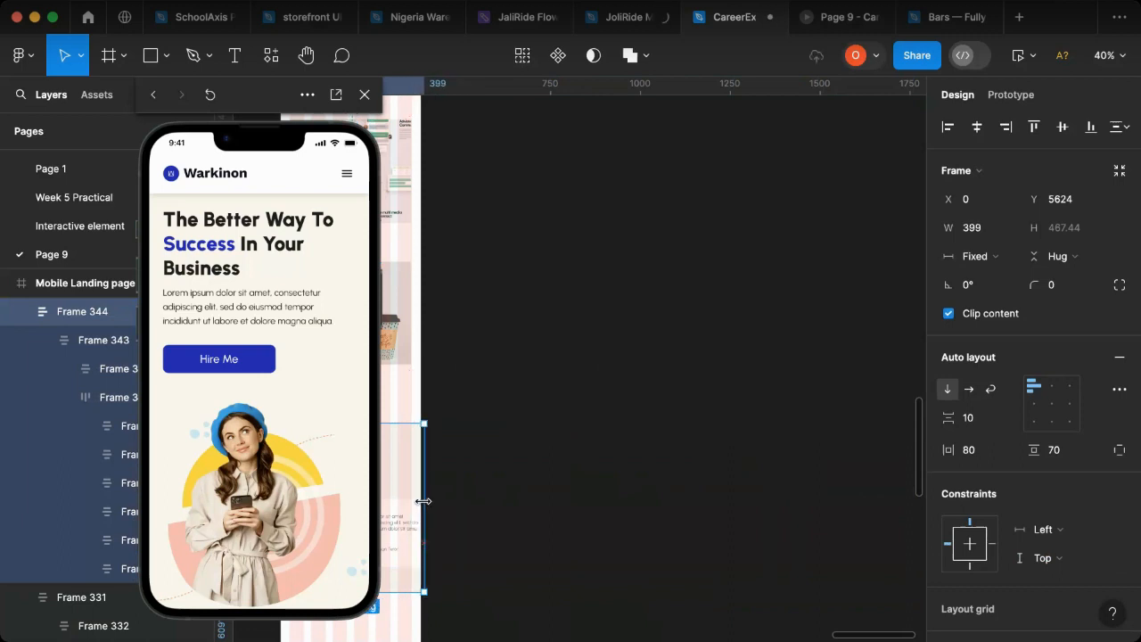
drag(419, 500, 421, 503)
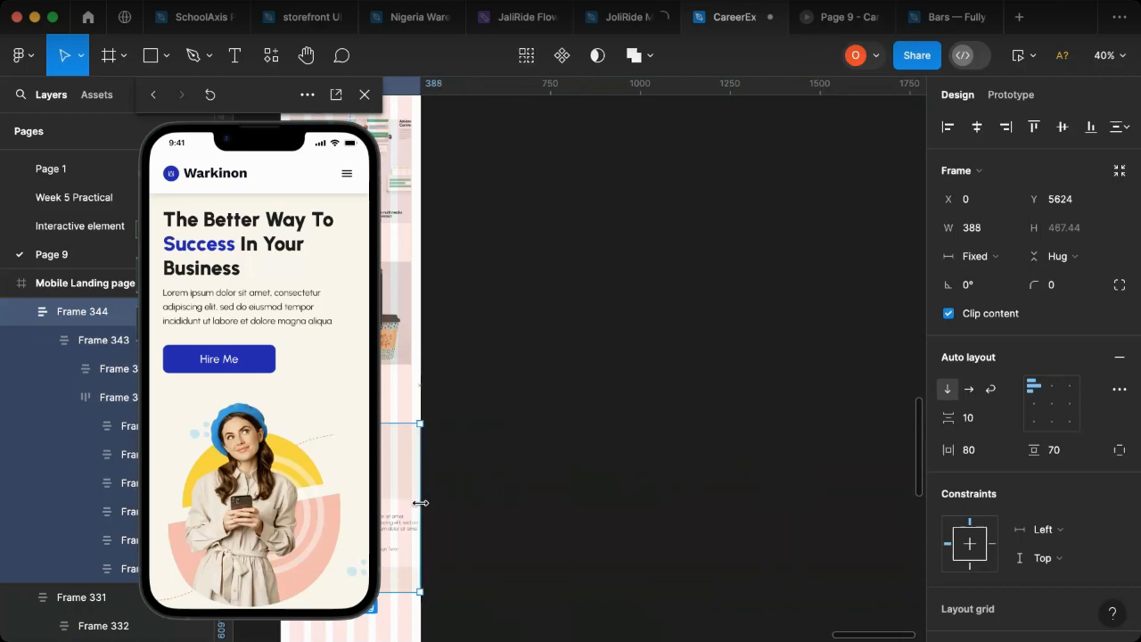
scroll(473, 498, left, 5)
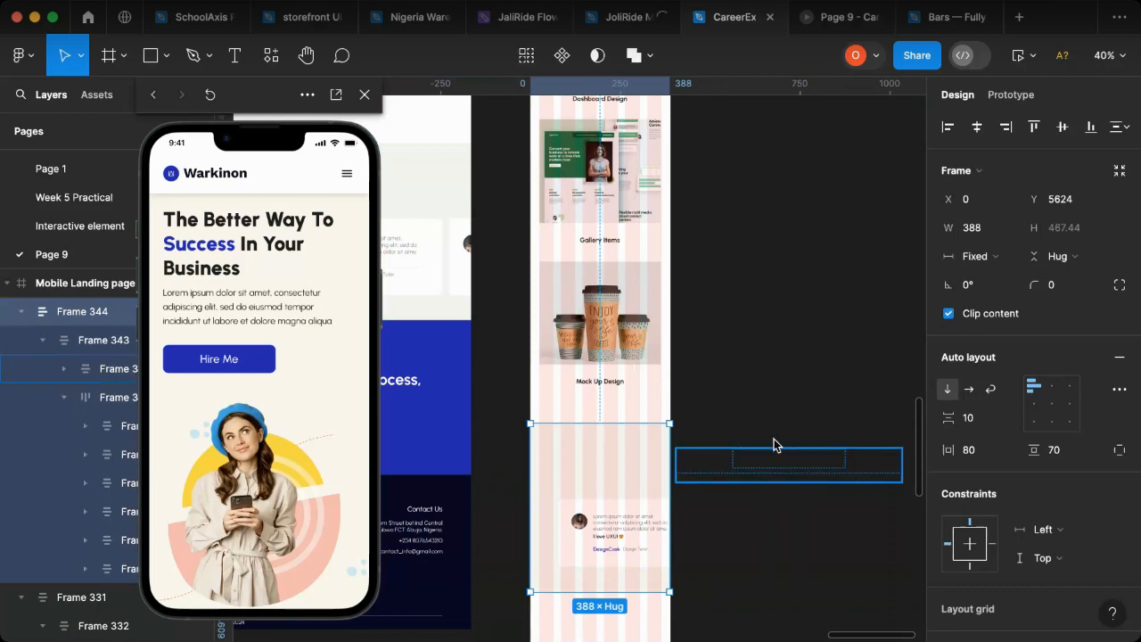
Step: Narrow the inner testimonial container holding the heading and cards to a width of 301 and ungroup the outer frame around it
click(762, 473)
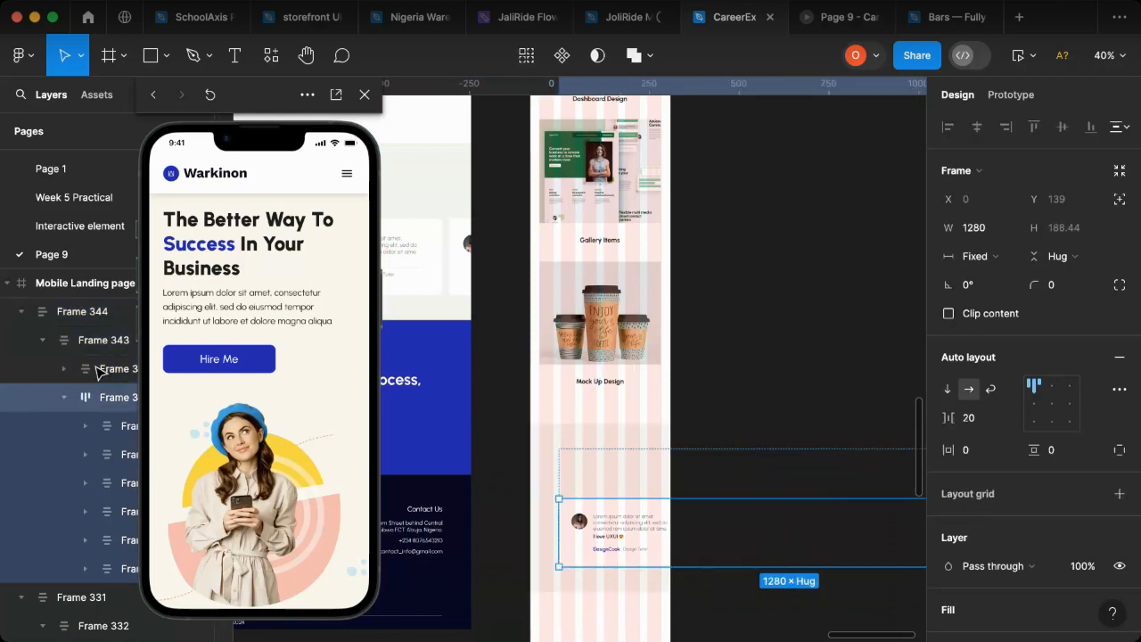
drag(96, 368, 94, 366)
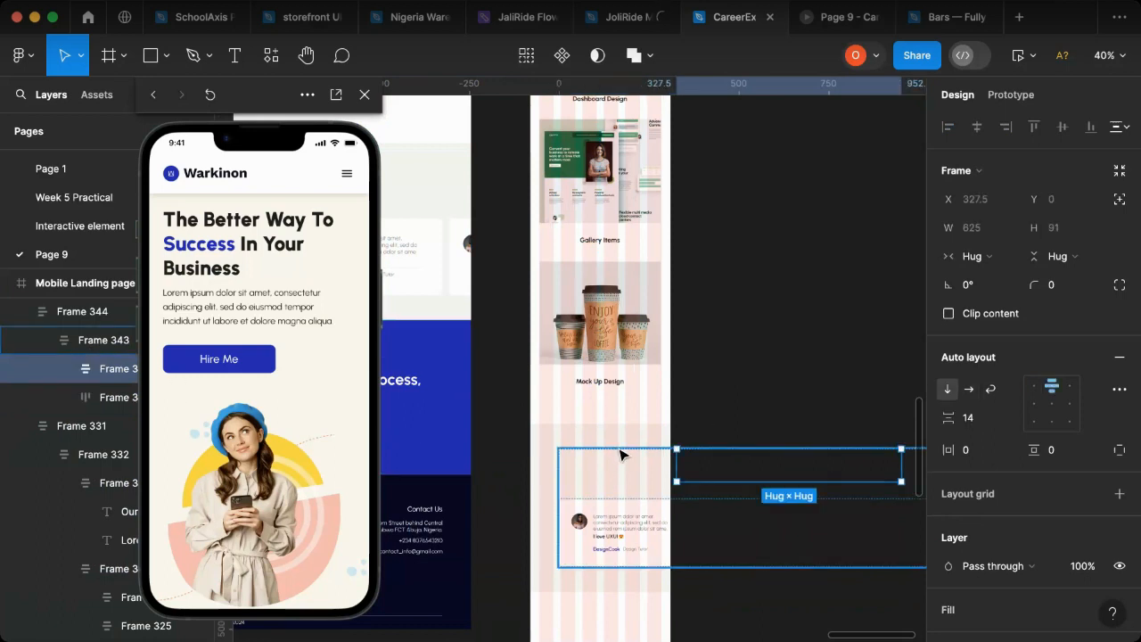
click(653, 491)
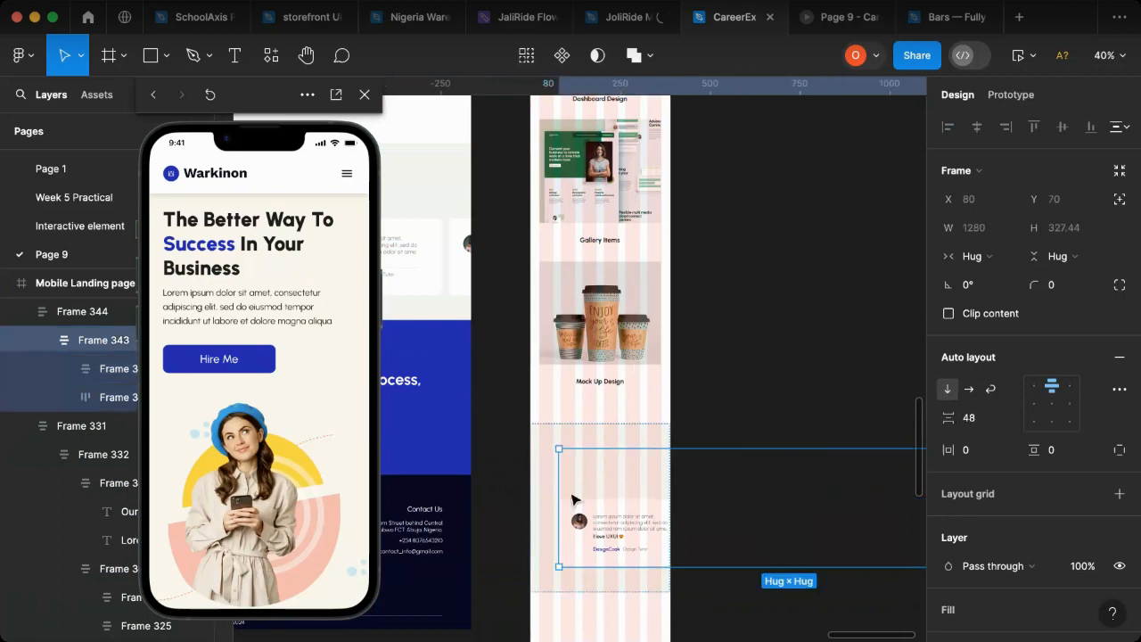
scroll(626, 493, right, 3)
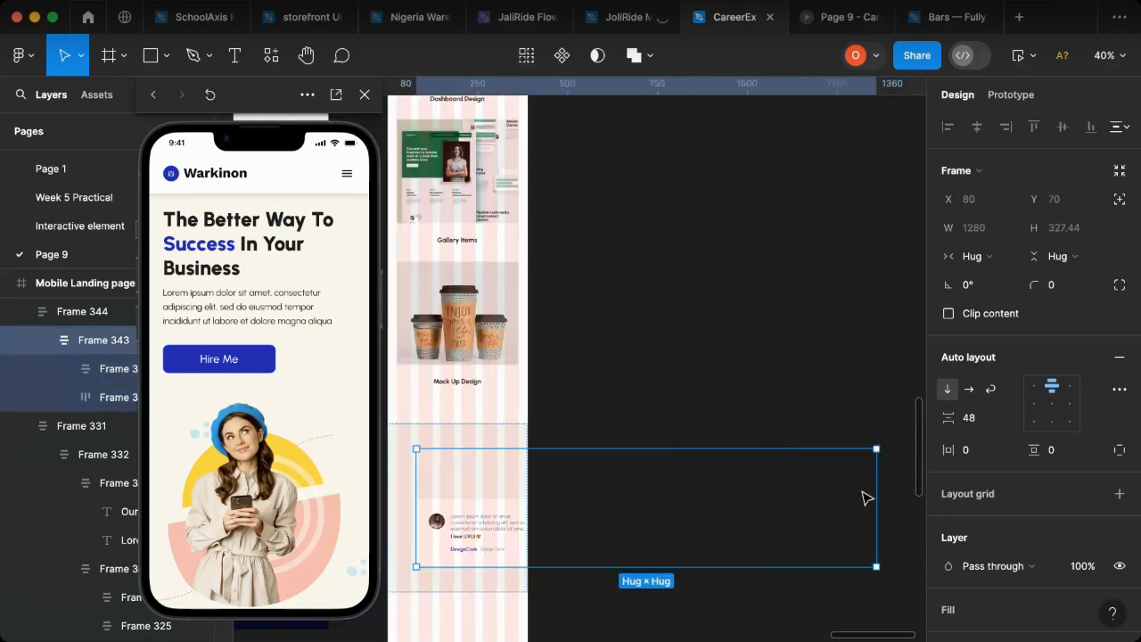
drag(790, 494, 598, 493)
drag(578, 491, 517, 487)
scroll(504, 497, left, 3)
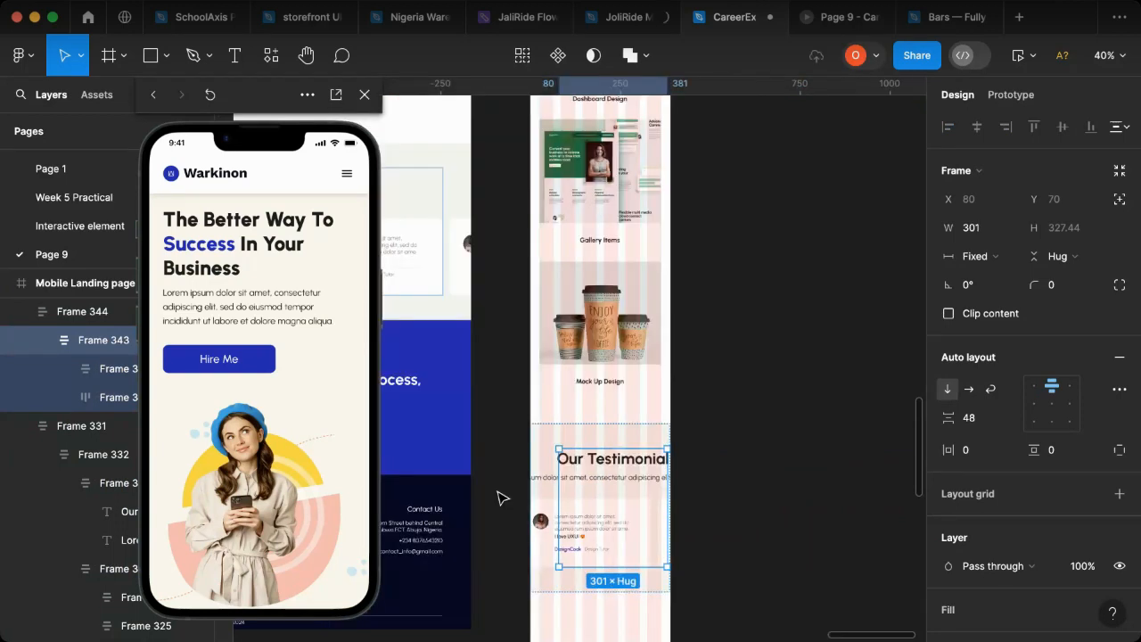
click(630, 426)
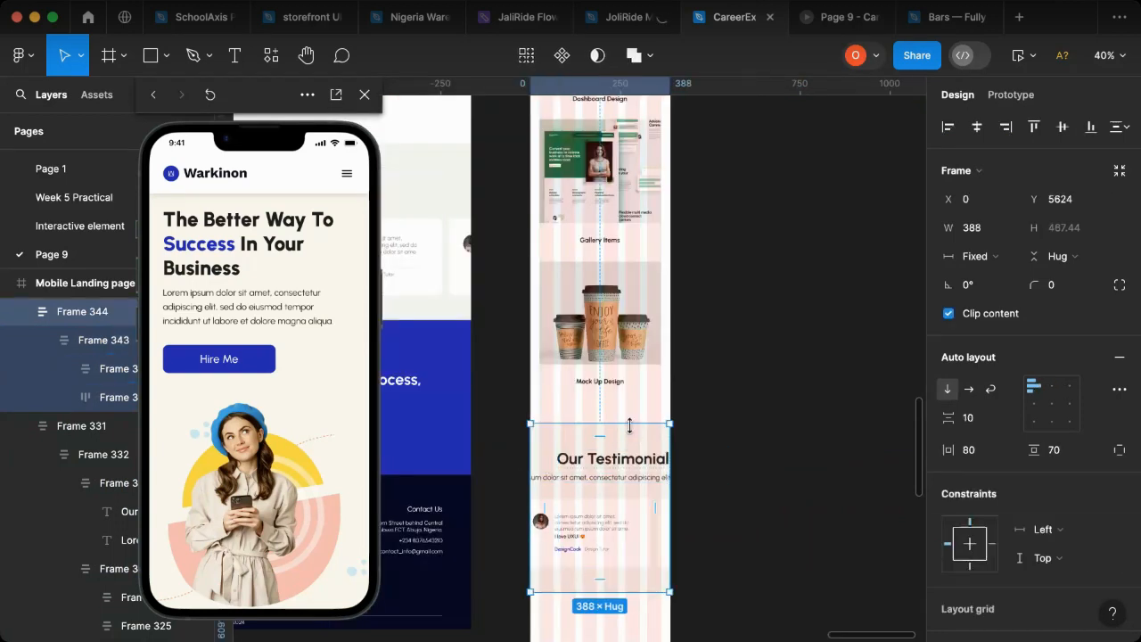
key(super+shift+g)
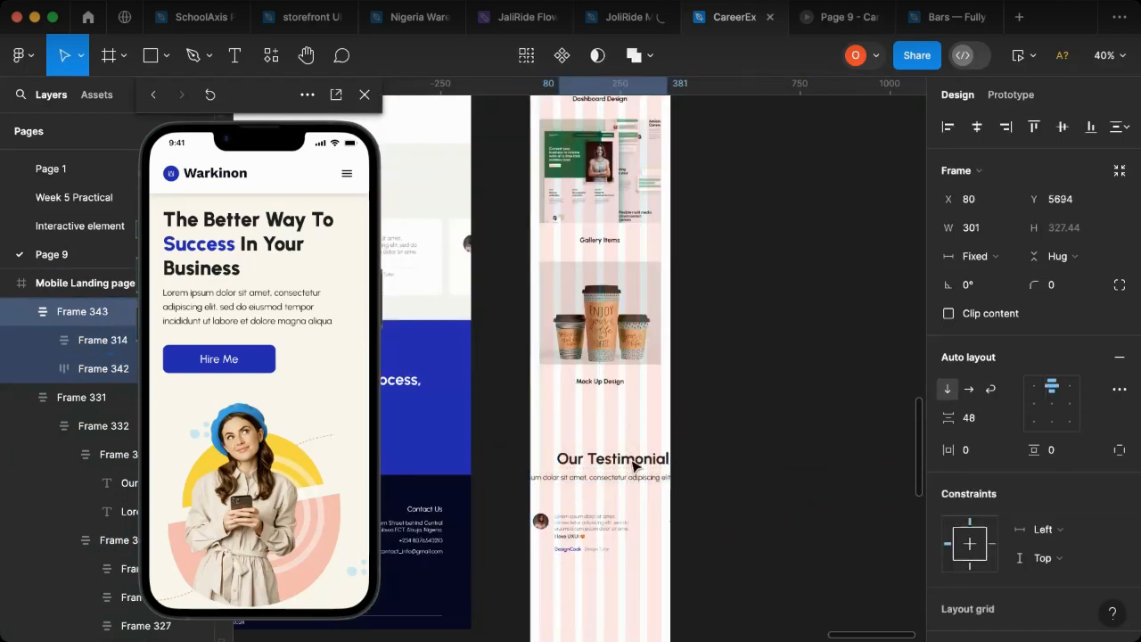
Step: Set the font size of the "Our Testimonial" heading on the mobile page to 26
click(646, 468)
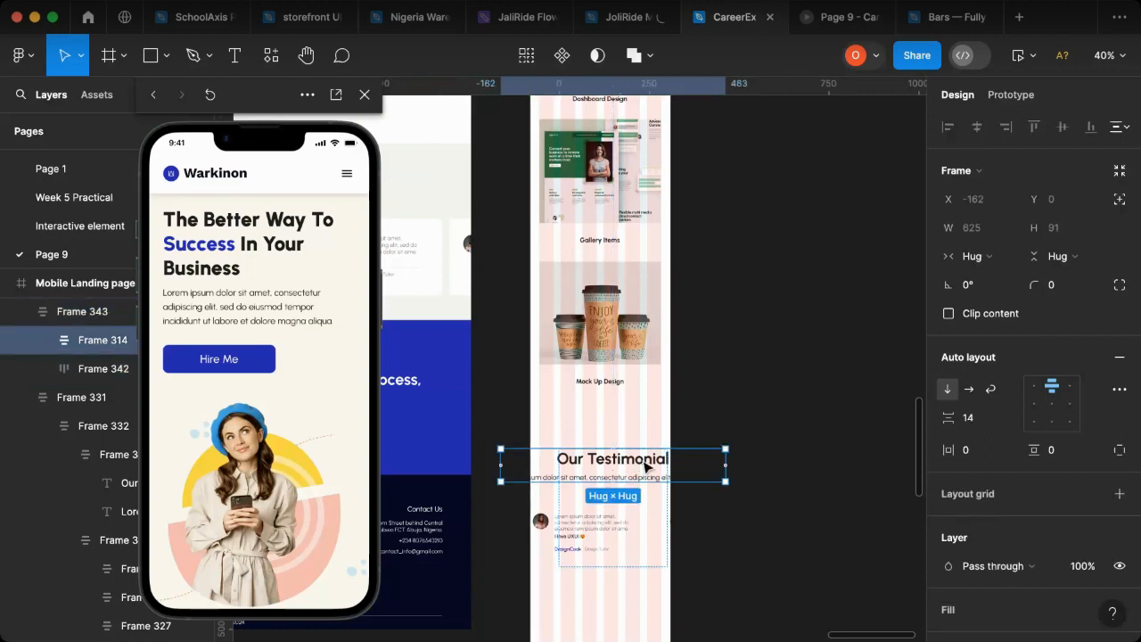
click(646, 467)
click(1063, 431)
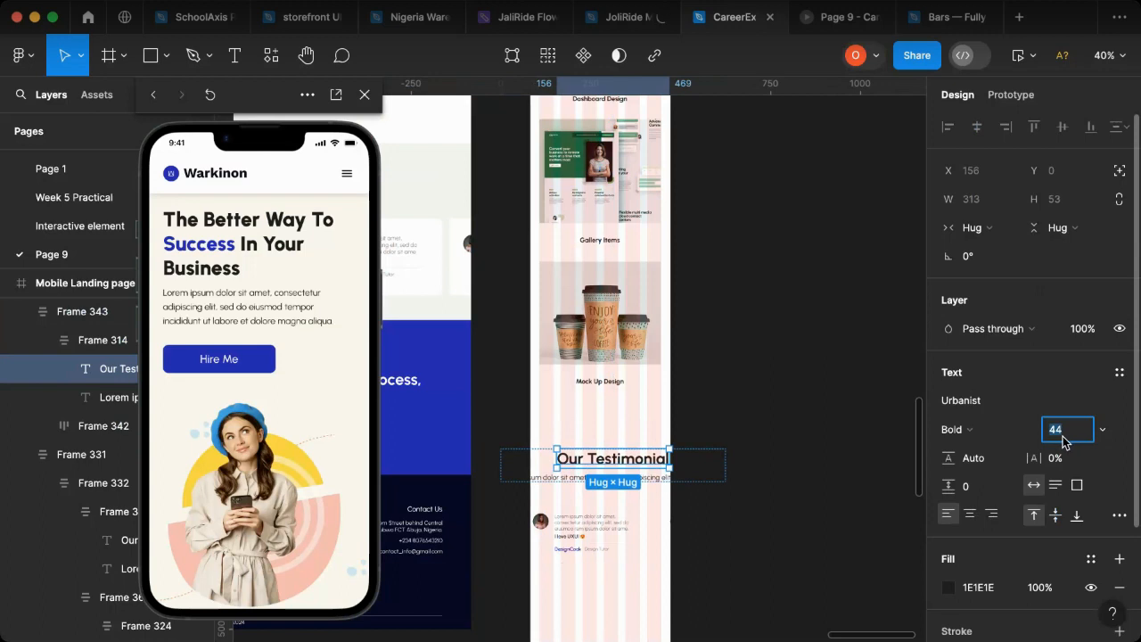
text(26)
key(Return)
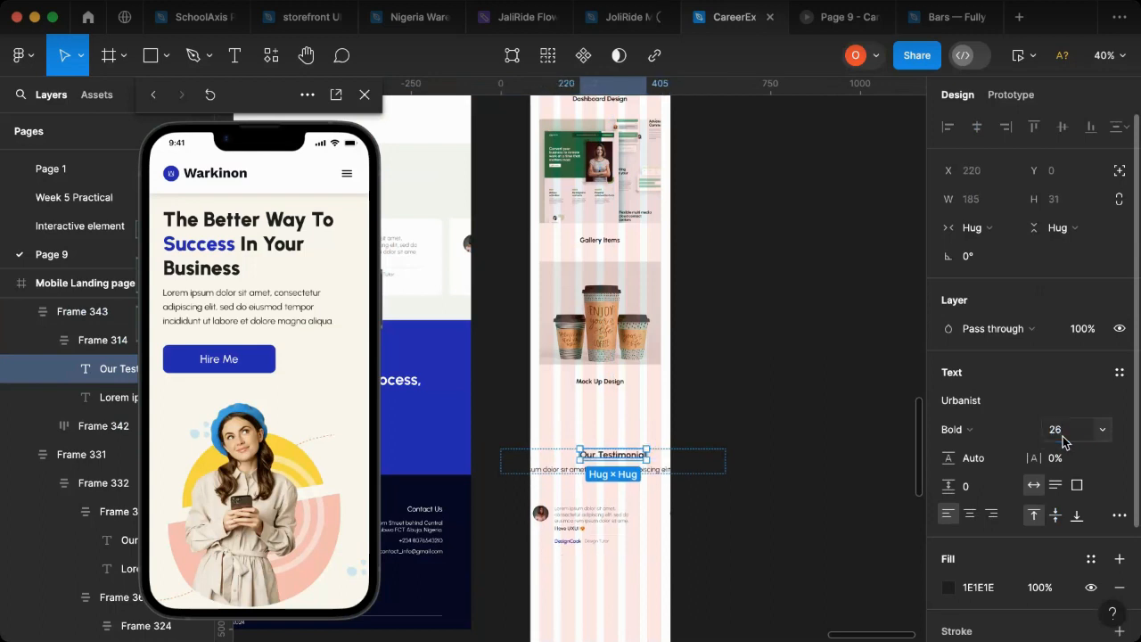
Step: Set the font size of the Lorem ipsum description under the "Our Testimonial" heading to 16
click(565, 472)
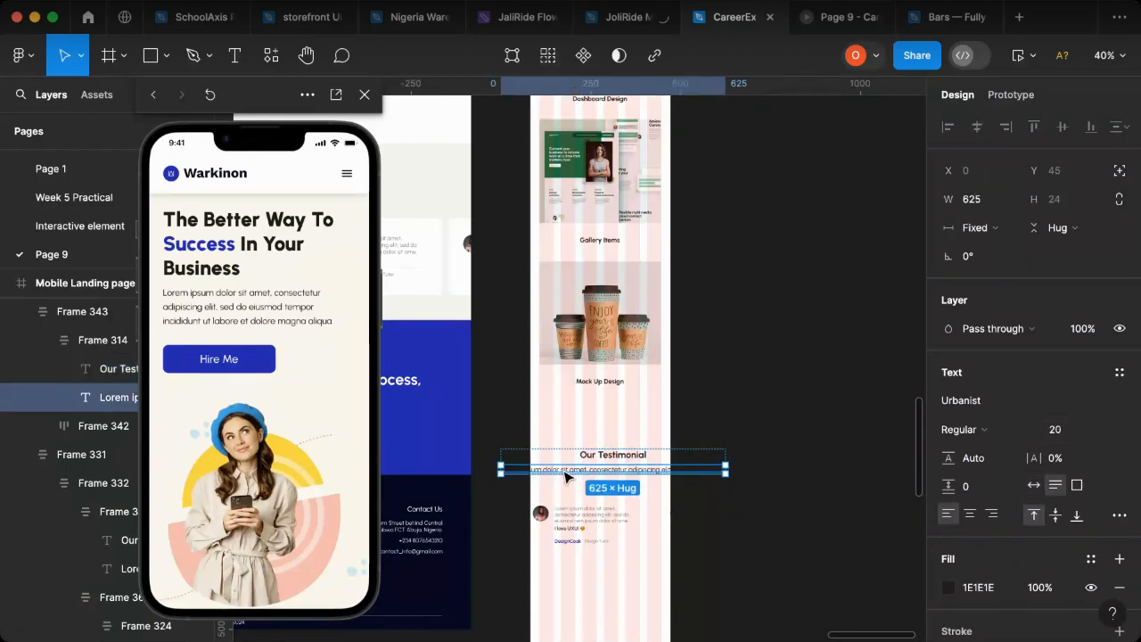
click(1073, 435)
text(16)
key(Return)
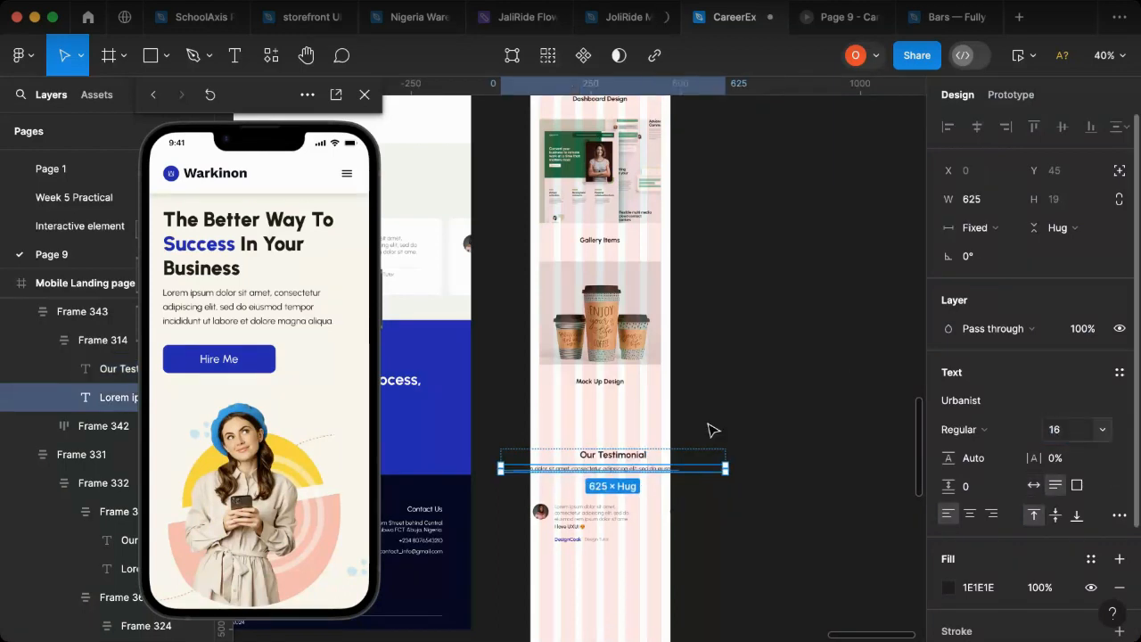
Step: Narrow the testimonial description text to a width of 299 and centre-align it
drag(727, 469, 668, 474)
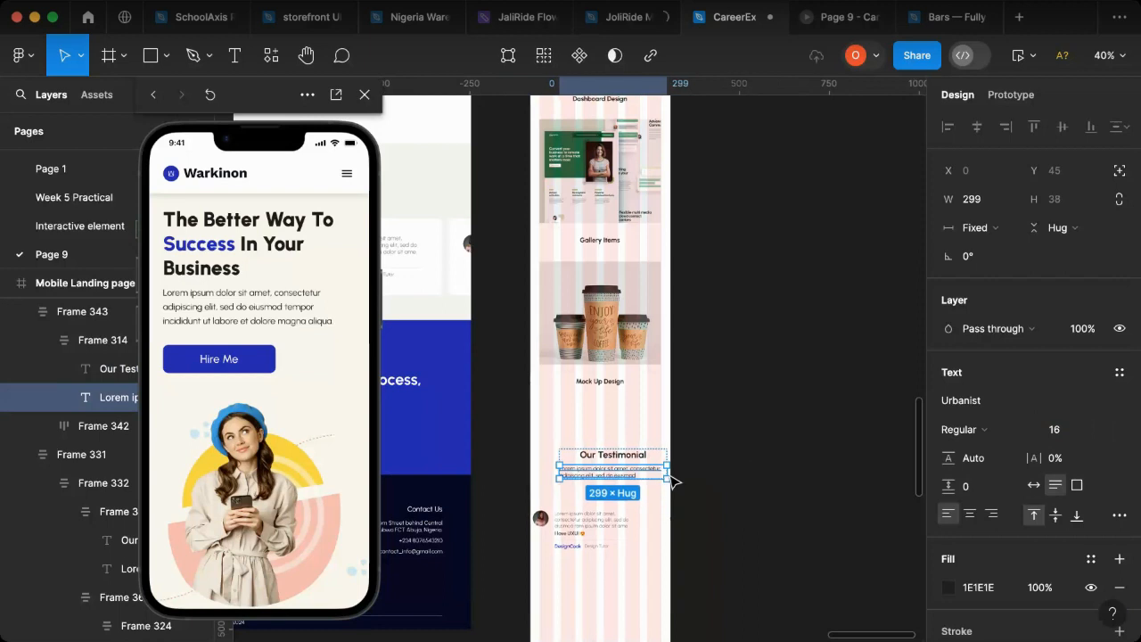
click(970, 514)
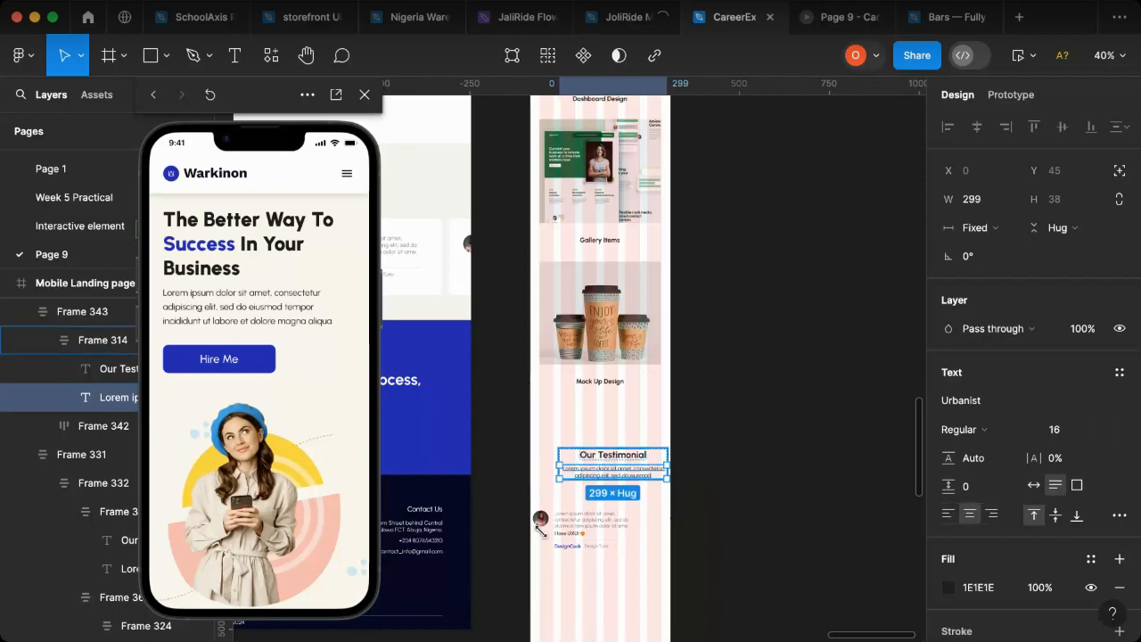
key(Escape)
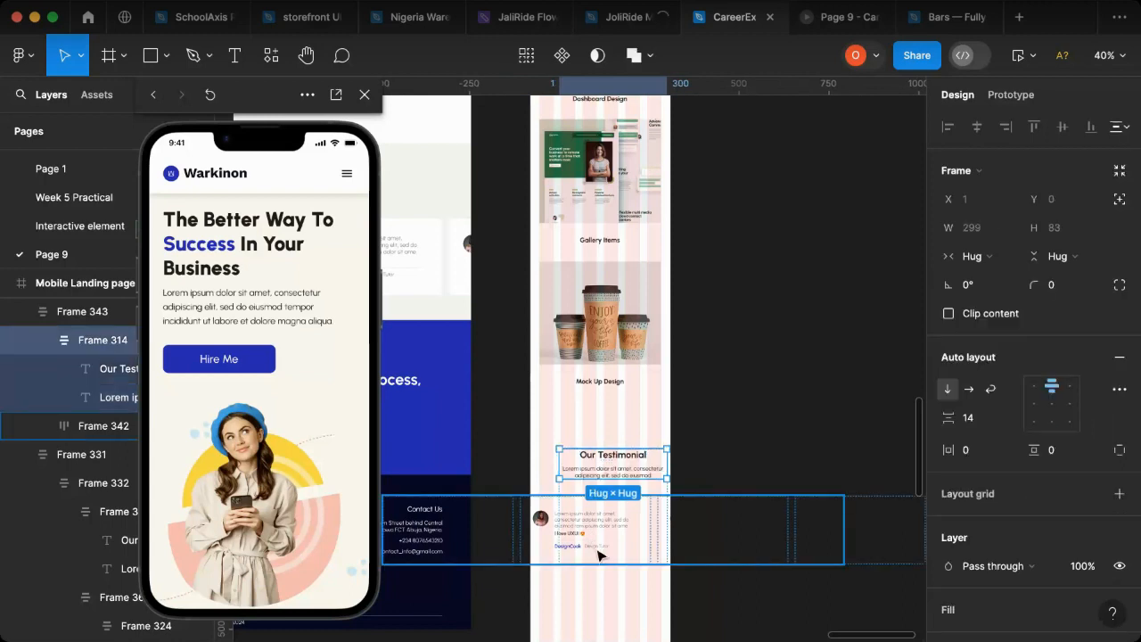
Step: Ungroup the 301-wide testimonial container and align the freed card row with the left edge of the mobile page
click(598, 554)
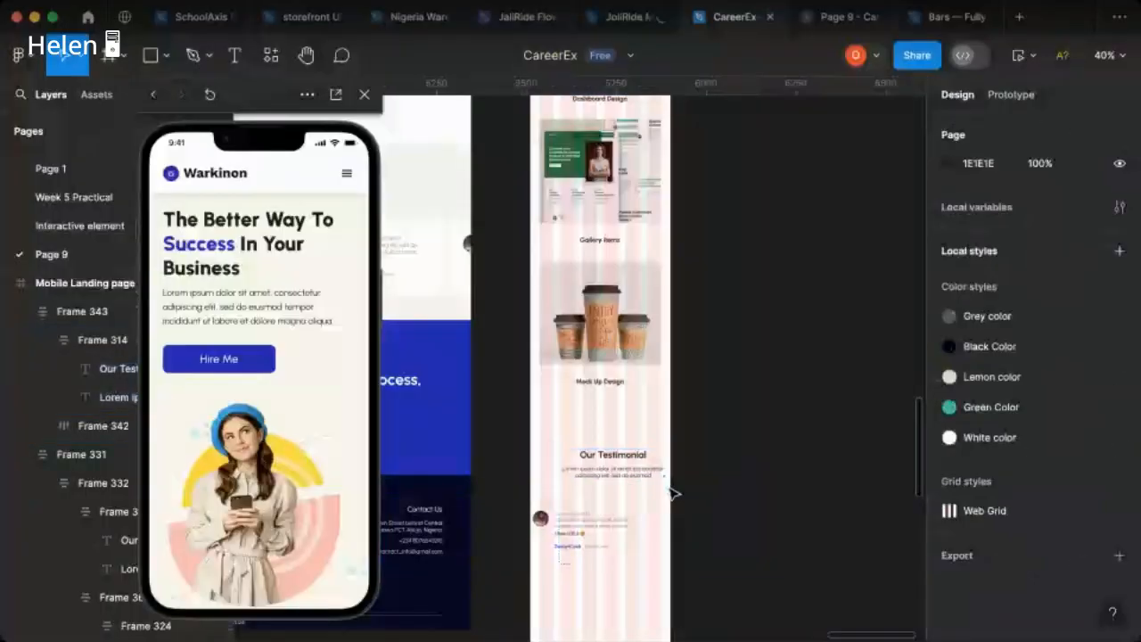
click(660, 497)
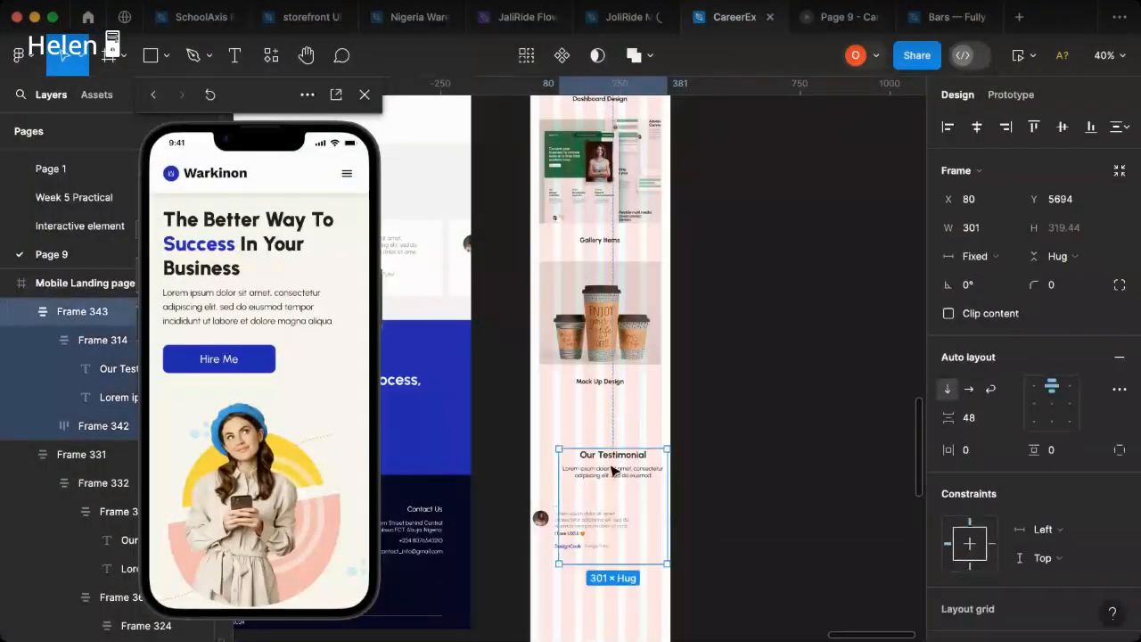
key(super+shift+g)
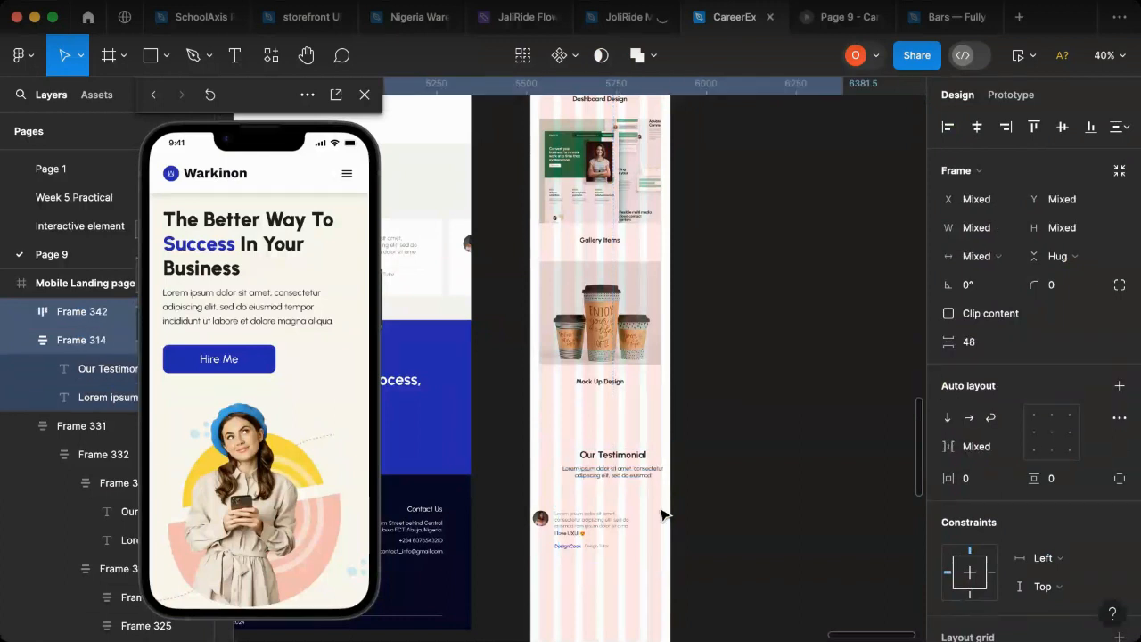
click(590, 533)
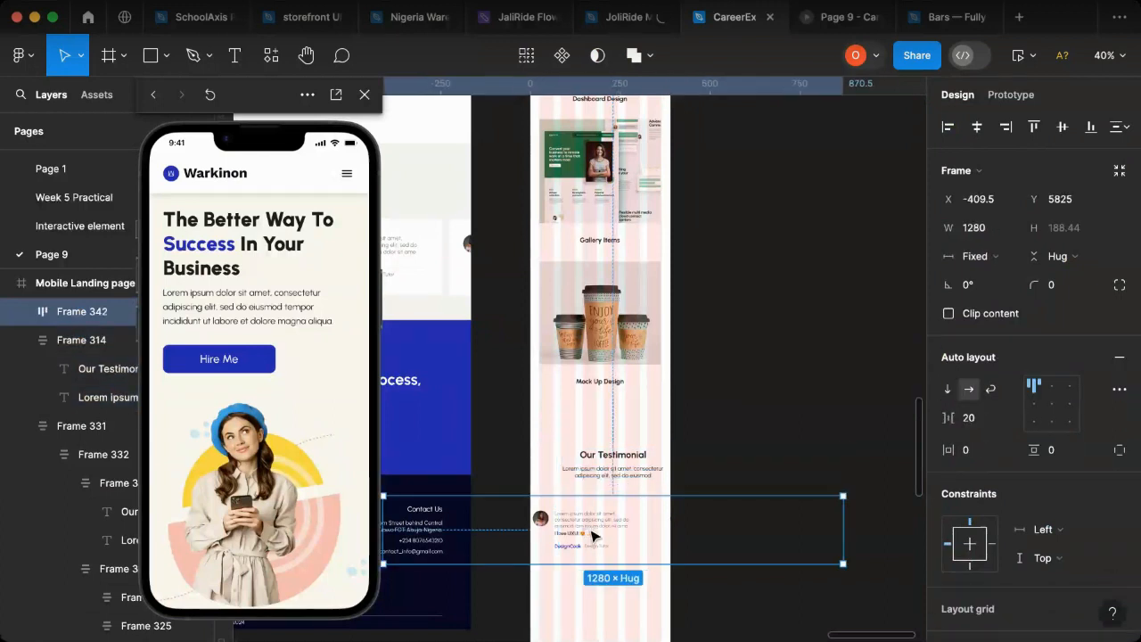
click(948, 127)
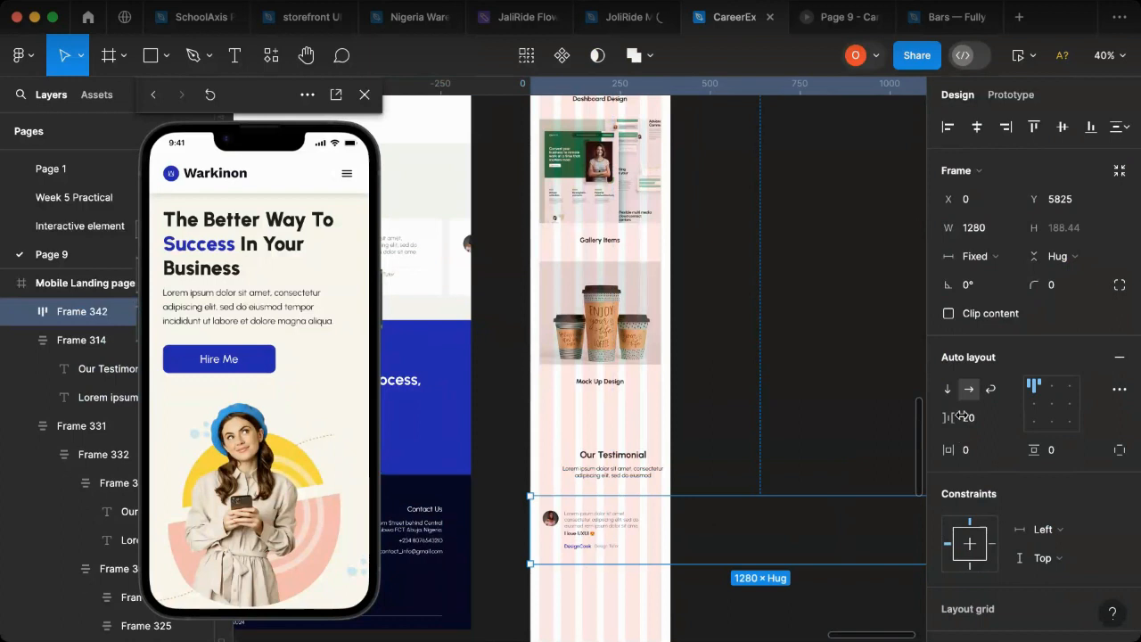
Step: Set the spacing between the testimonial cards to 18 and reduce the height of all six cards to 148
drag(953, 417, 948, 417)
drag(745, 555, 746, 554)
key(ctrl+z)
click(23, 312)
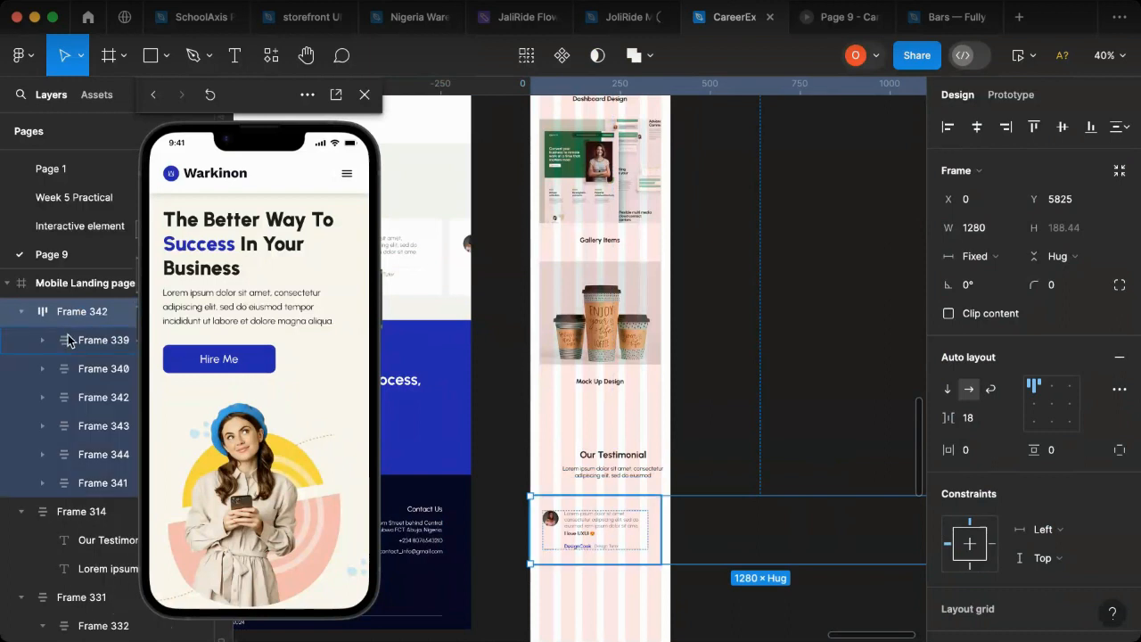
shift+click(78, 488)
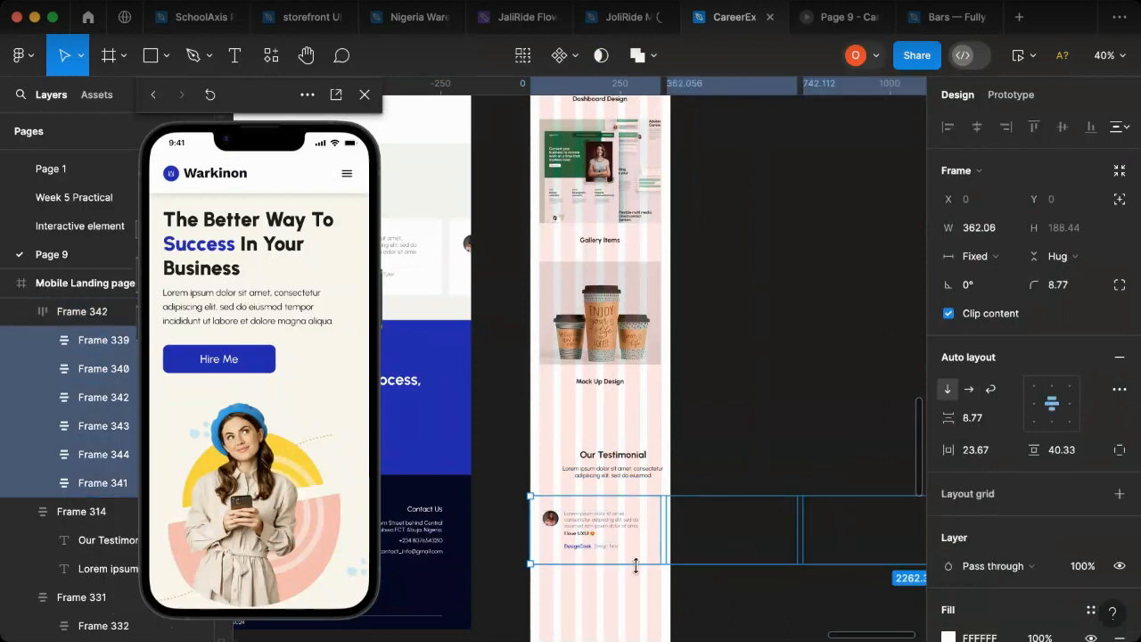
drag(635, 565, 637, 553)
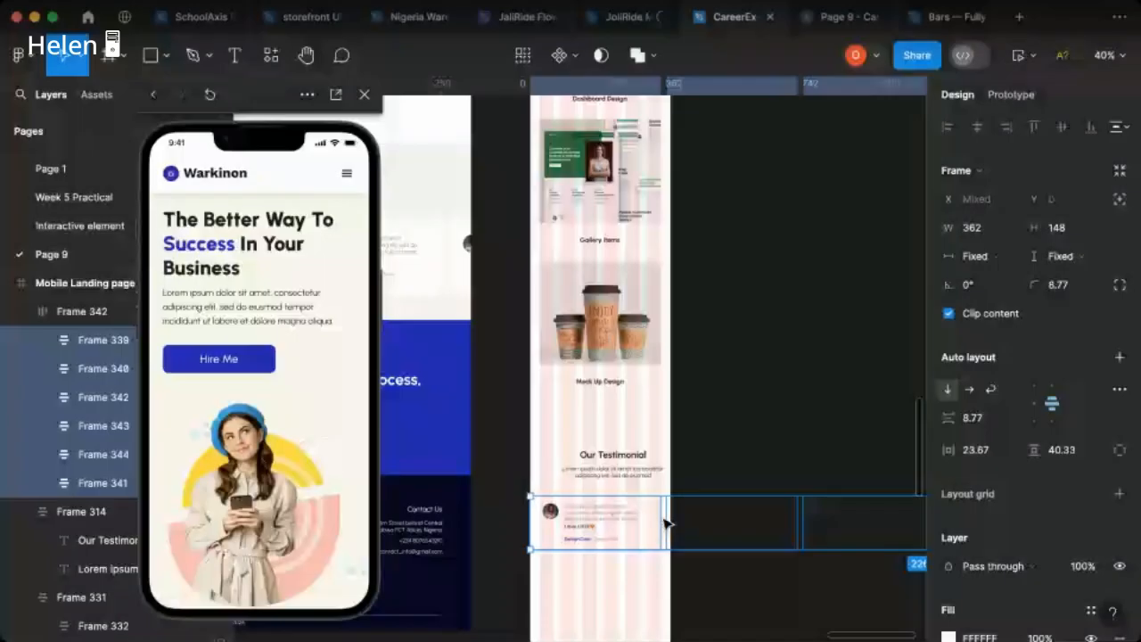
Step: Narrow the first testimonial card to a width of 319 and bring the testimonial section into view in the phone preview
scroll(667, 521, right, 2)
scroll(772, 526, right, 2)
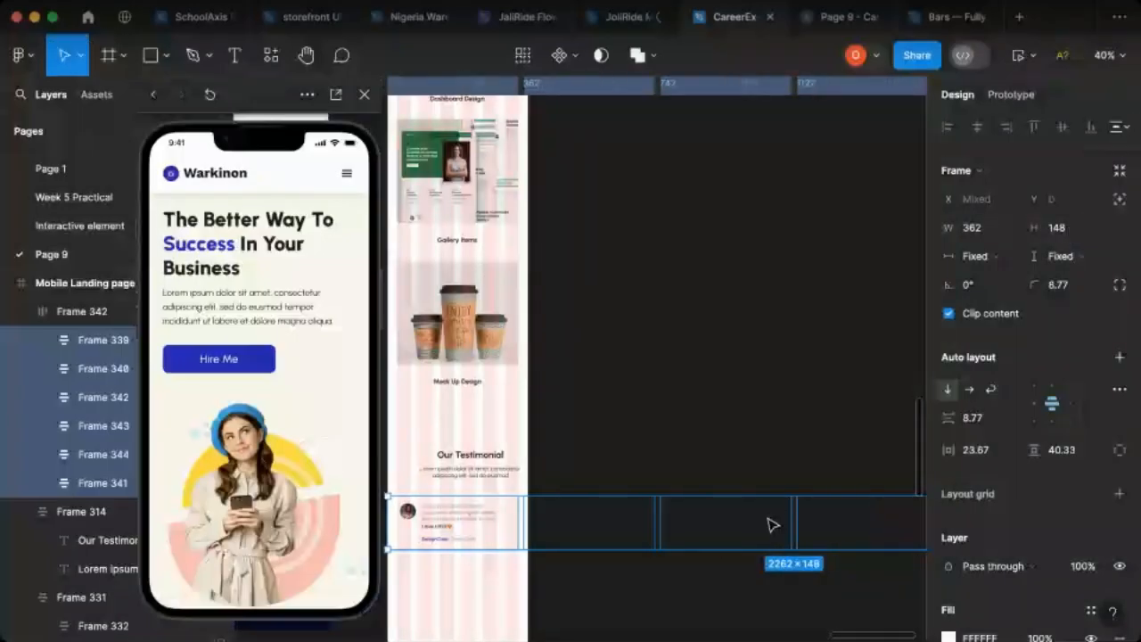
click(522, 530)
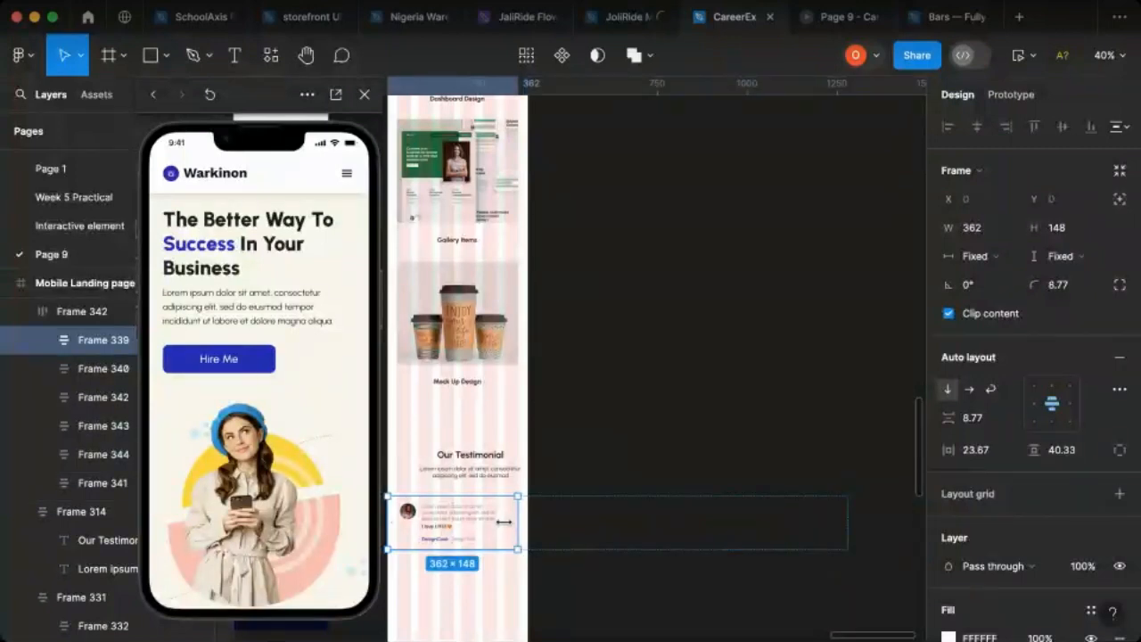
drag(504, 521, 503, 525)
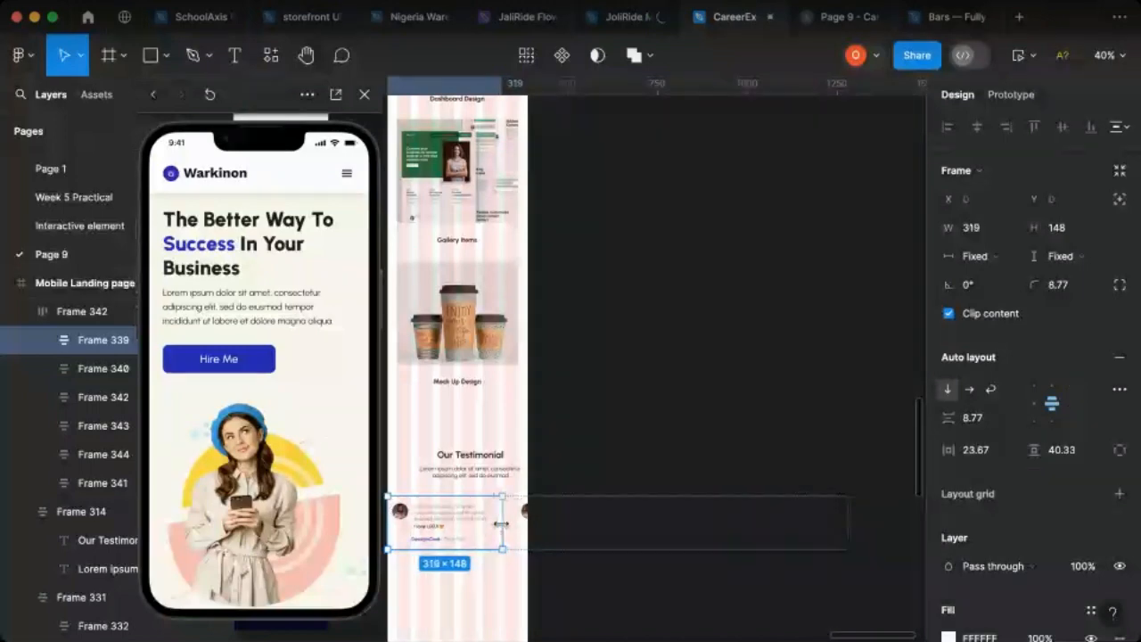
click(979, 235)
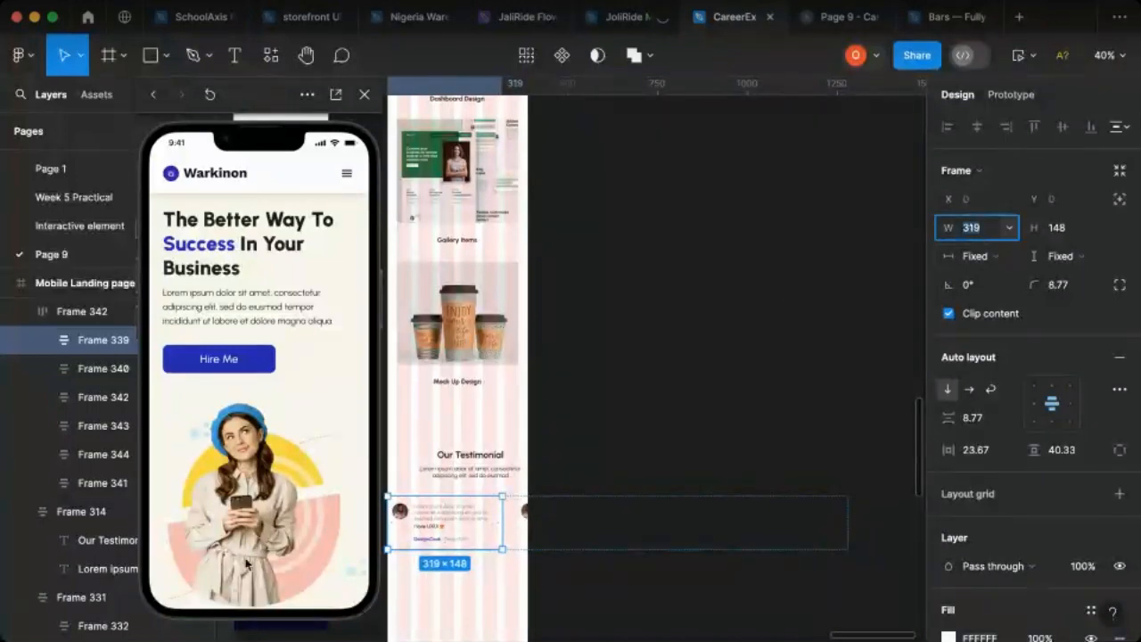
click(195, 441)
scroll(238, 441, down, 15)
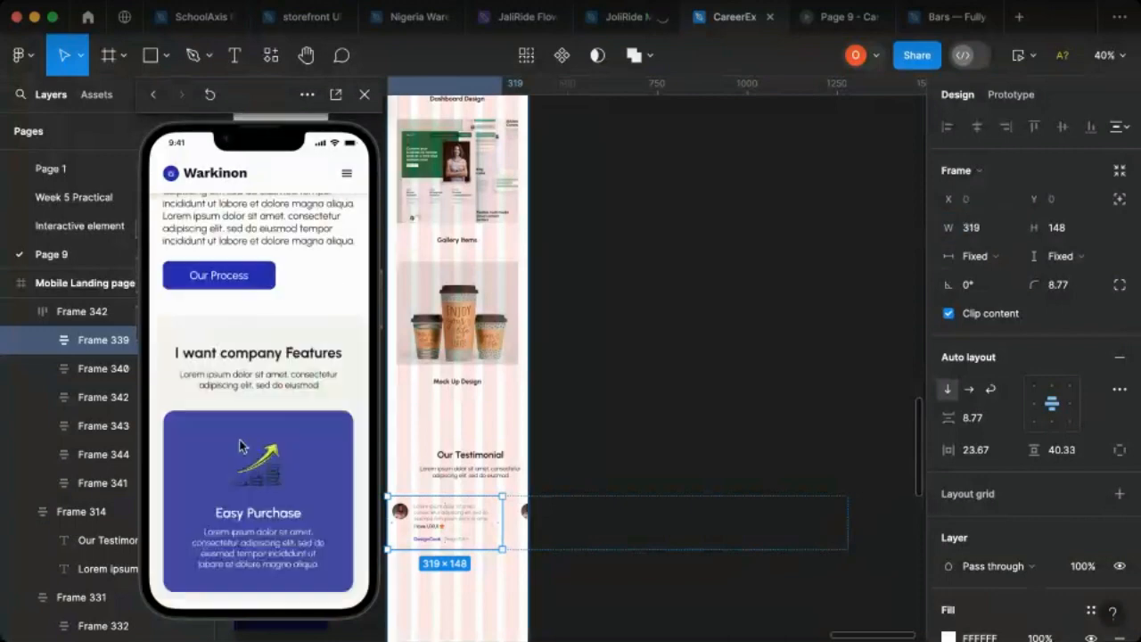
scroll(241, 446, up, 5)
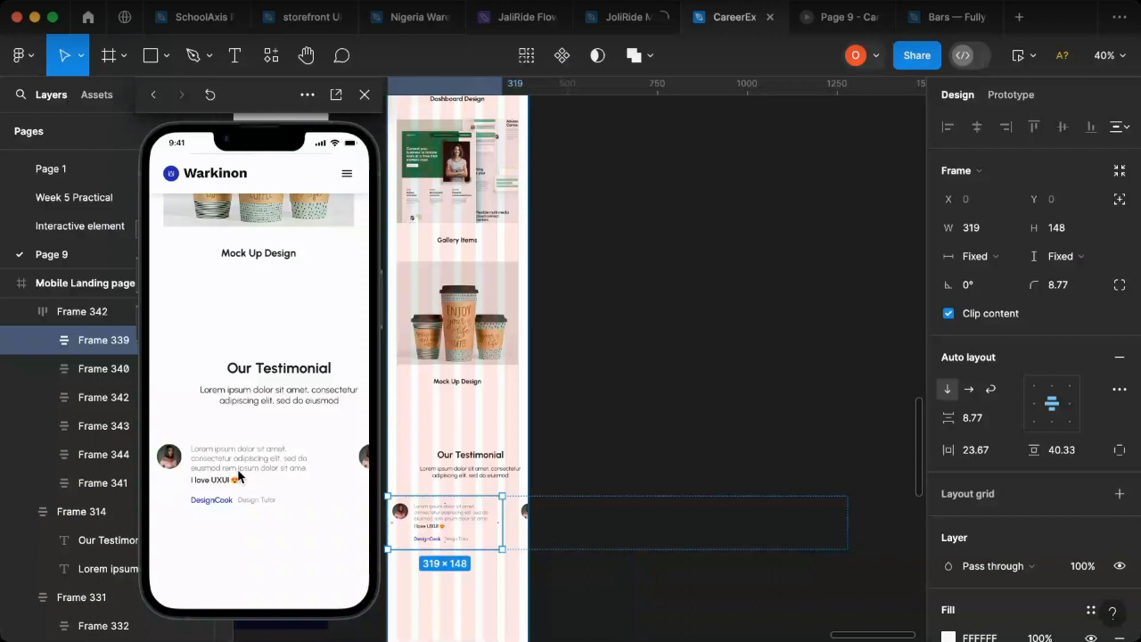
Step: Set the width of the first testimonial card and the five remaining cards to 310
click(980, 230)
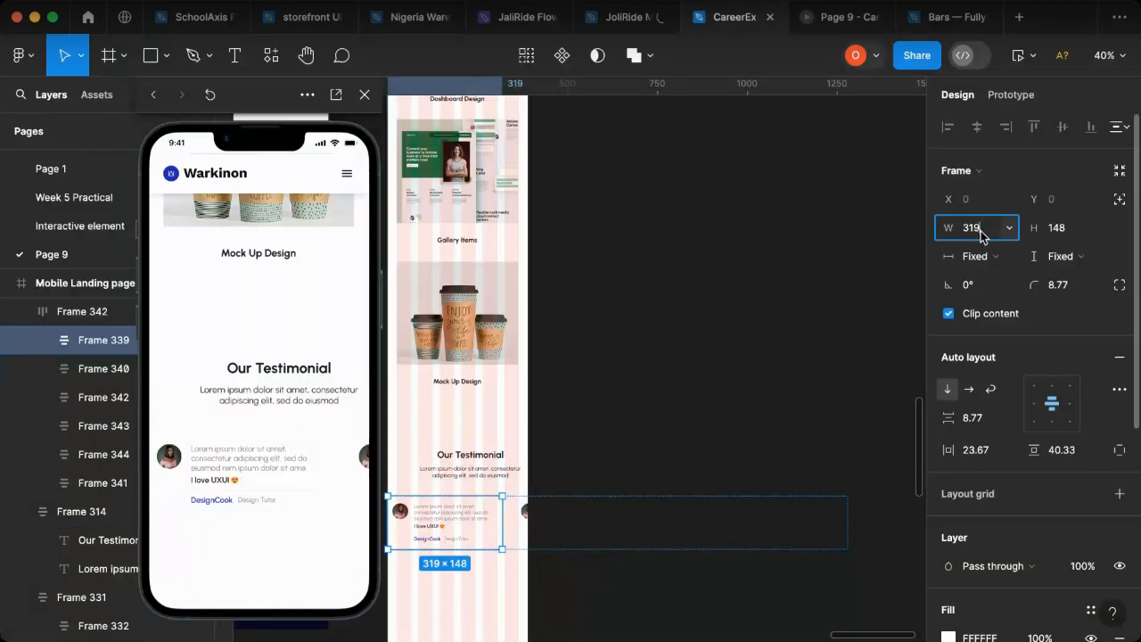
key(BackSpace)
text(0)
key(Return)
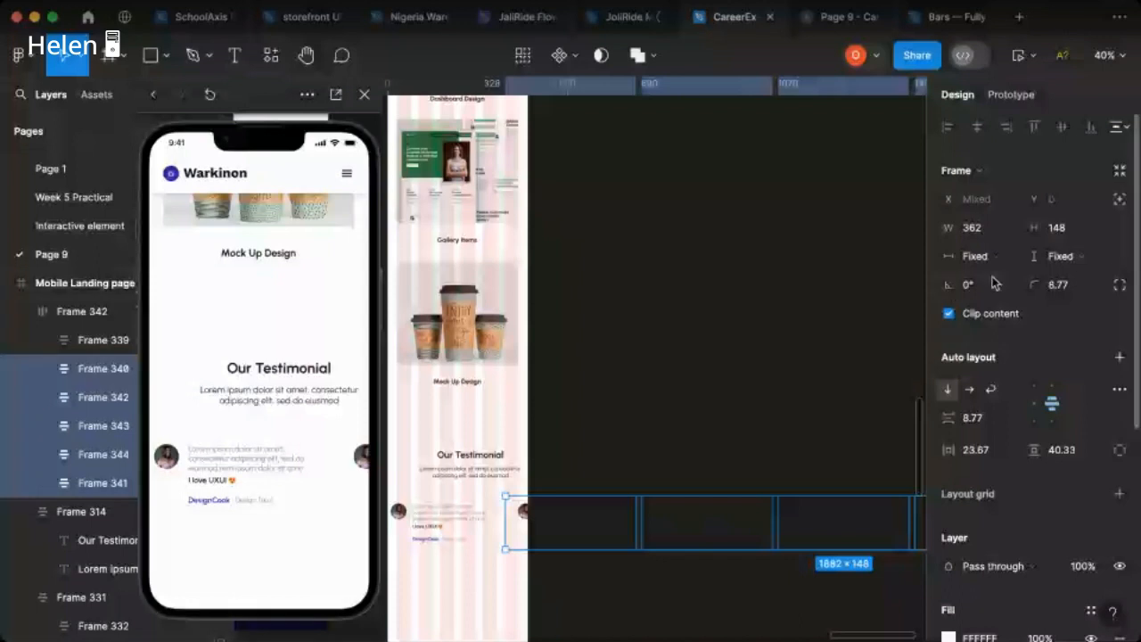
click(994, 235)
text(310)
key(Return)
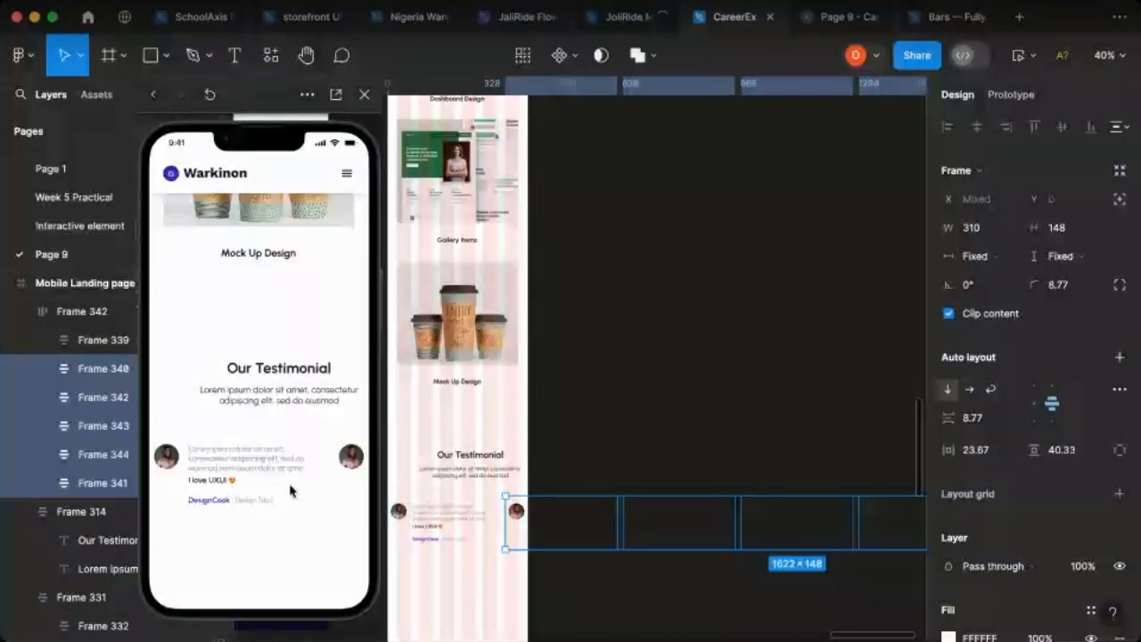
click(465, 548)
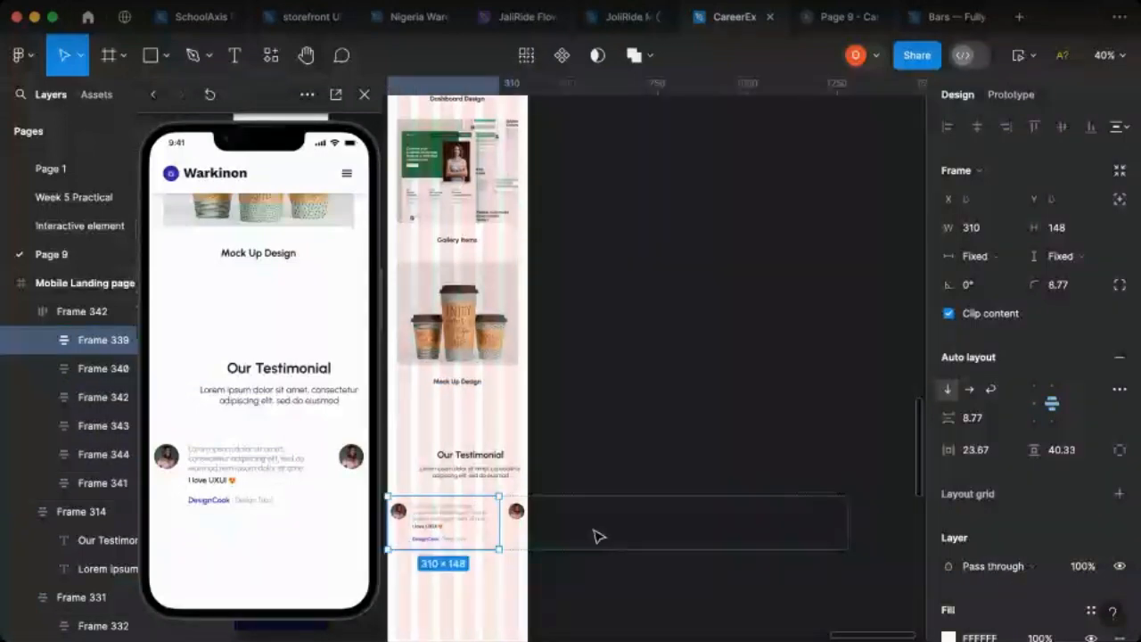
shift+click(79, 490)
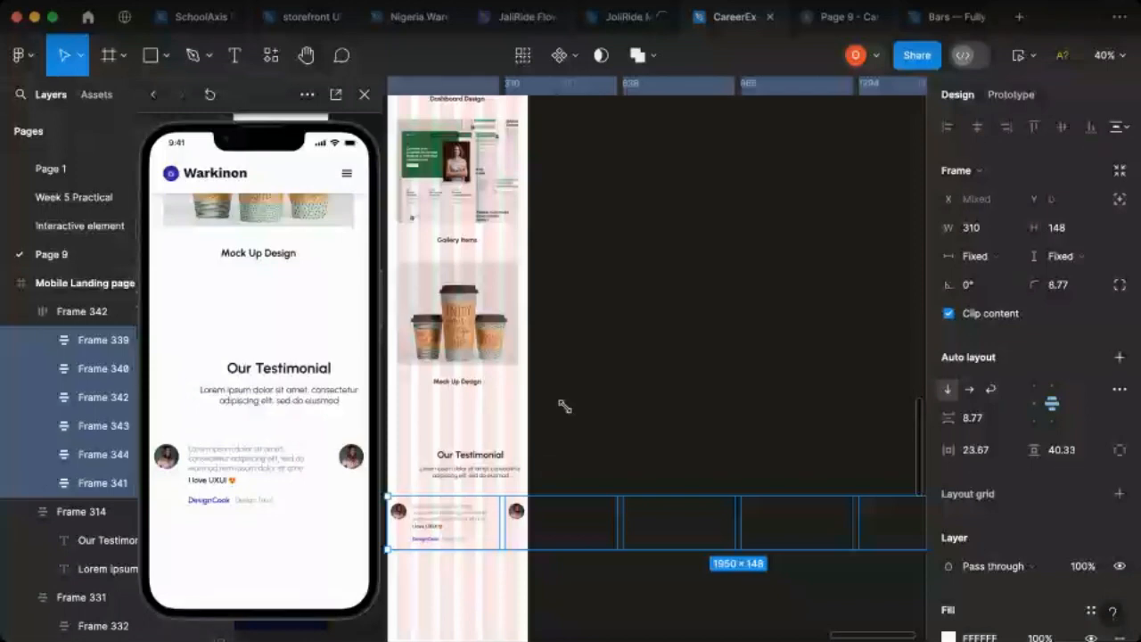
click(581, 447)
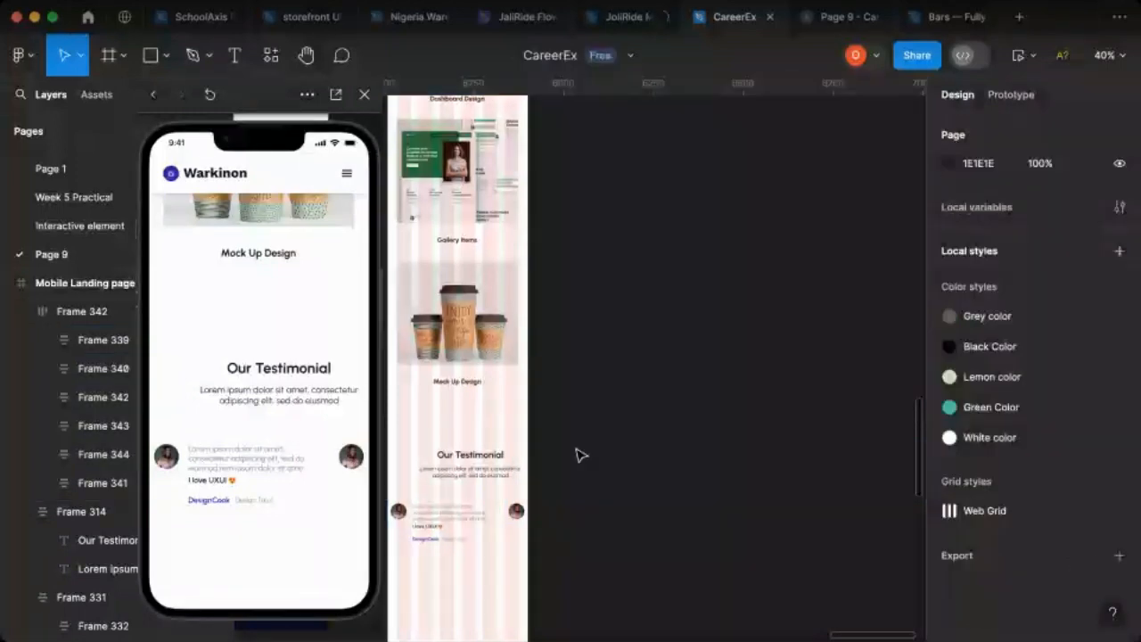
Step: Centre the testimonial heading block horizontally on the mobile page and widen its description text to 349
click(468, 477)
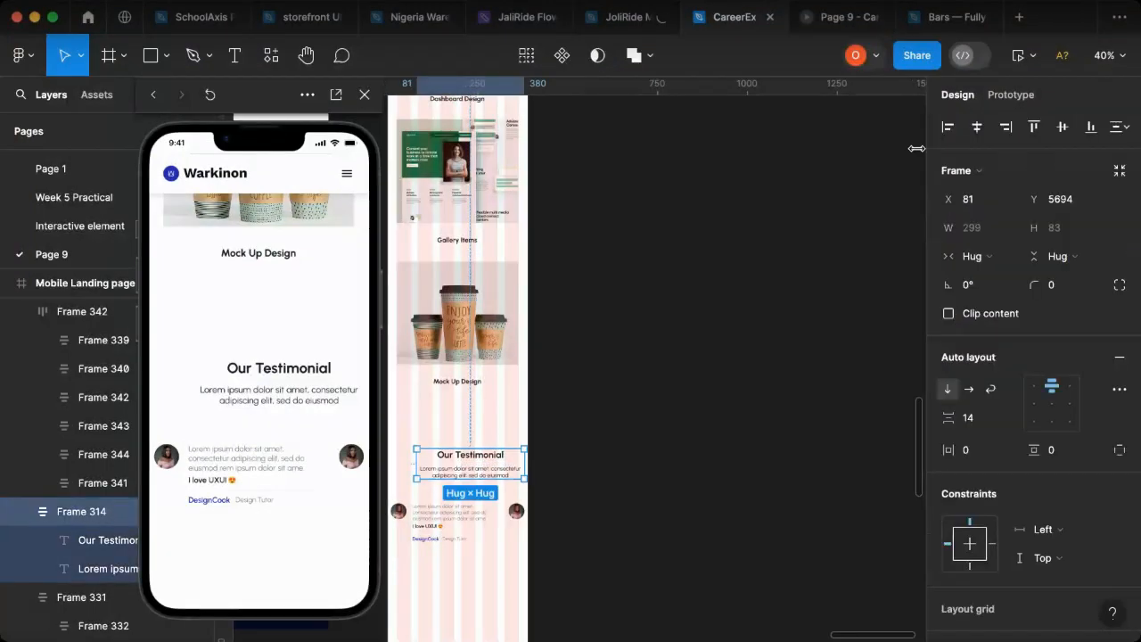
key(alt+h)
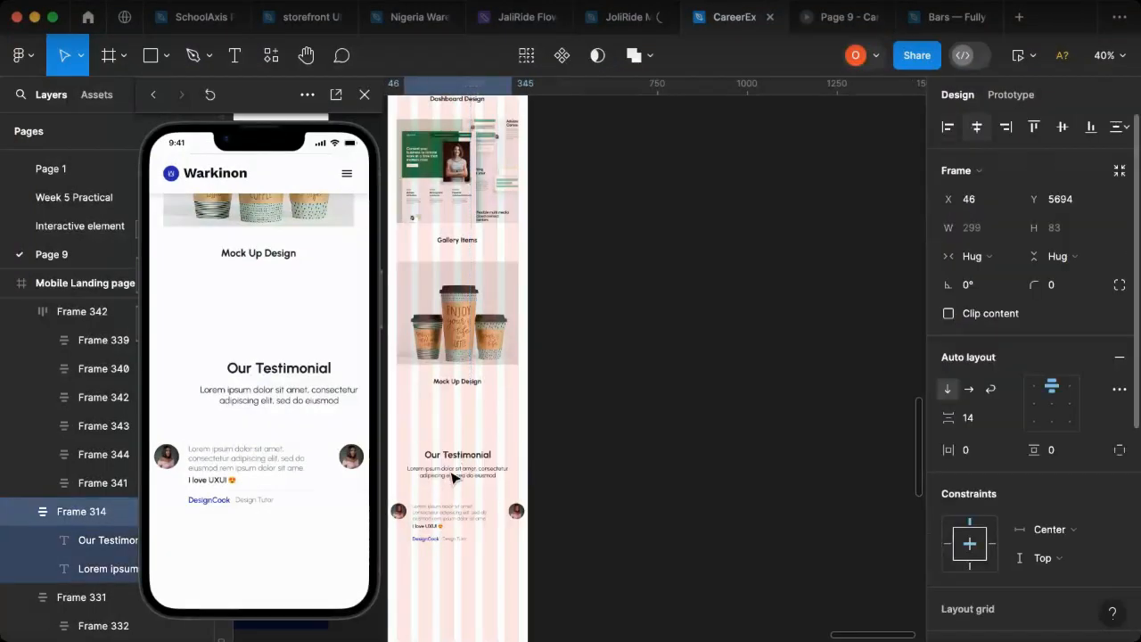
double_click(501, 475)
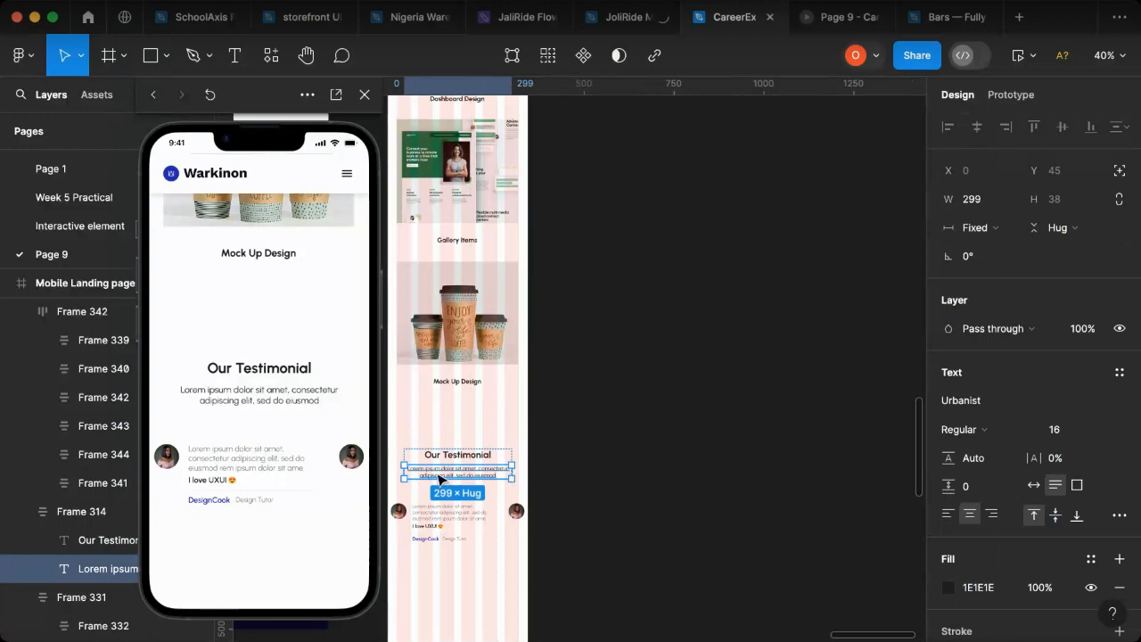
scroll(443, 479, up, 2)
scroll(447, 484, left, 5)
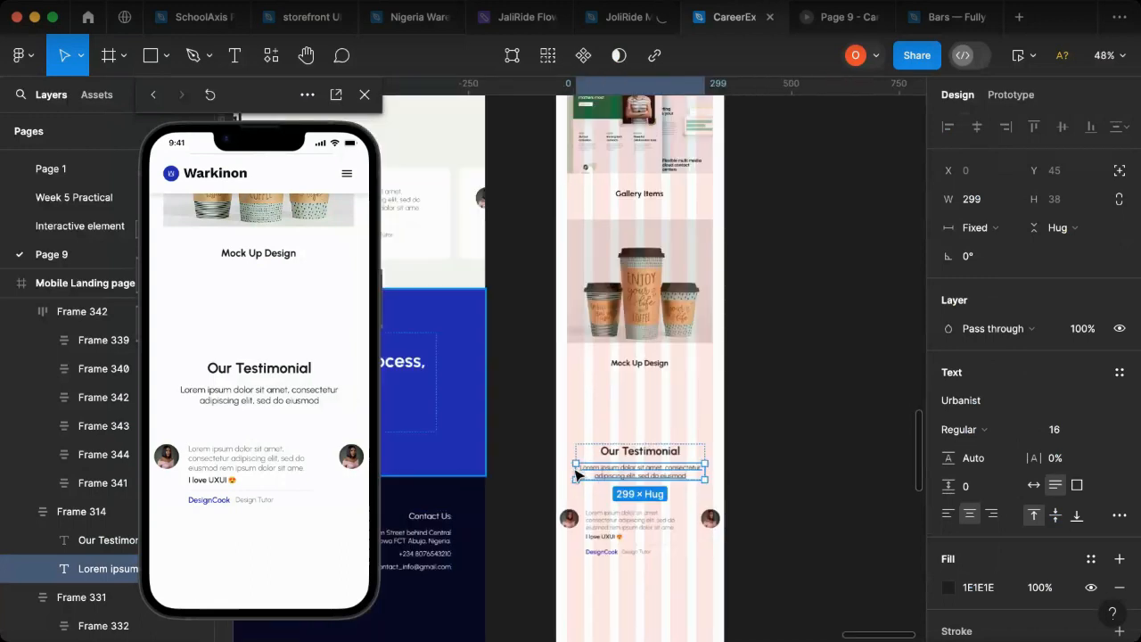
drag(566, 468, 561, 468)
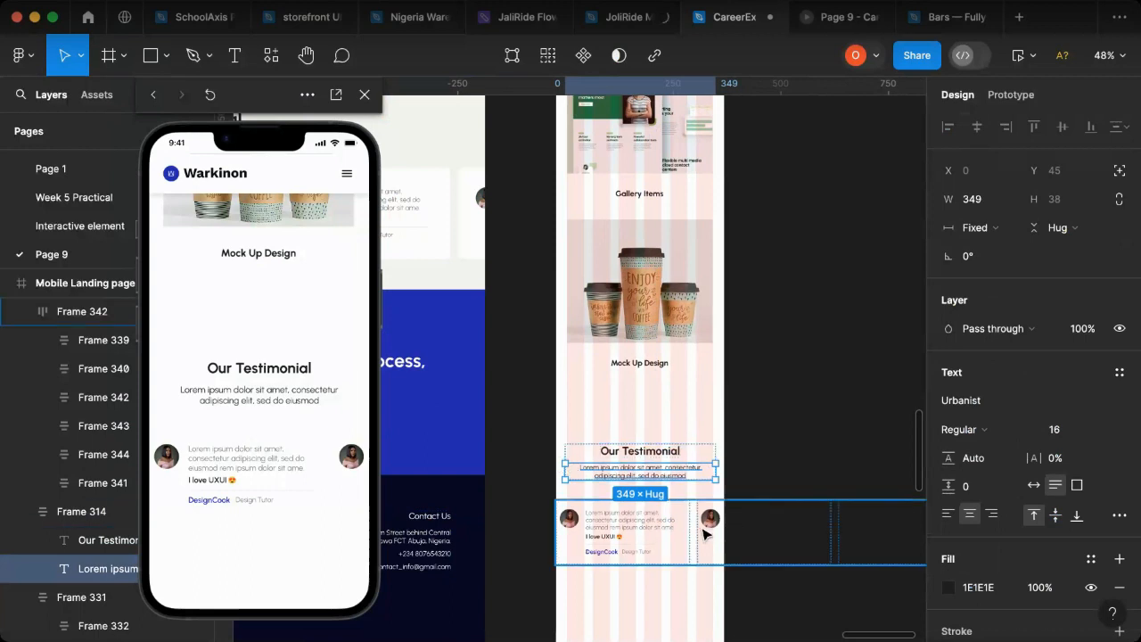
Step: Move the card row to X 25 and resize the heading block to start at X 25 with a width of 340
click(672, 533)
drag(670, 527, 675, 528)
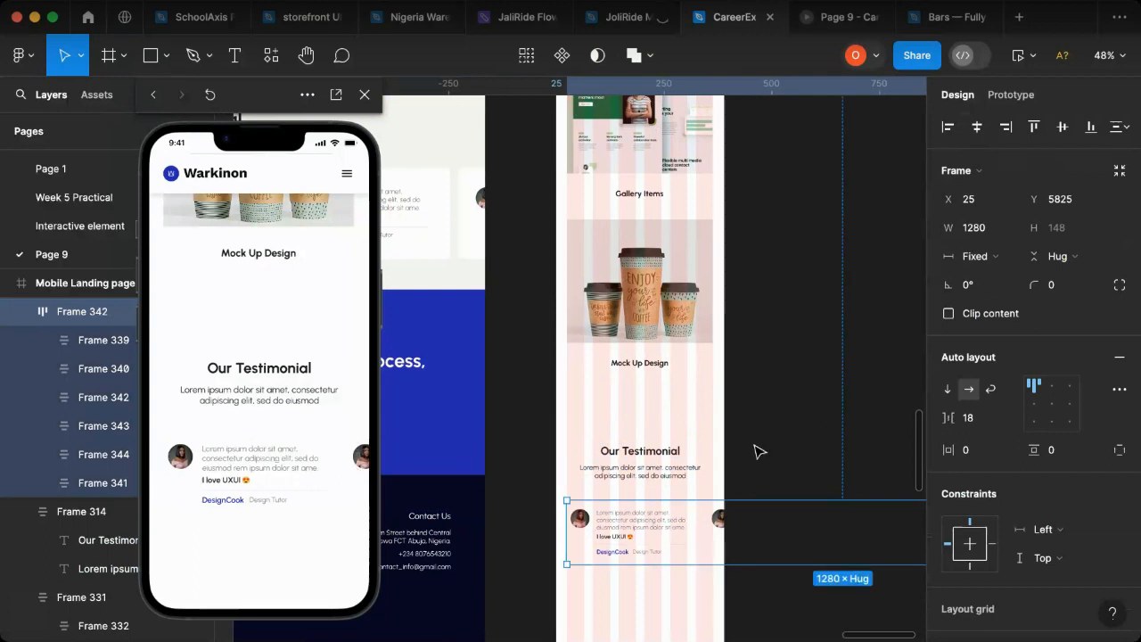
click(578, 461)
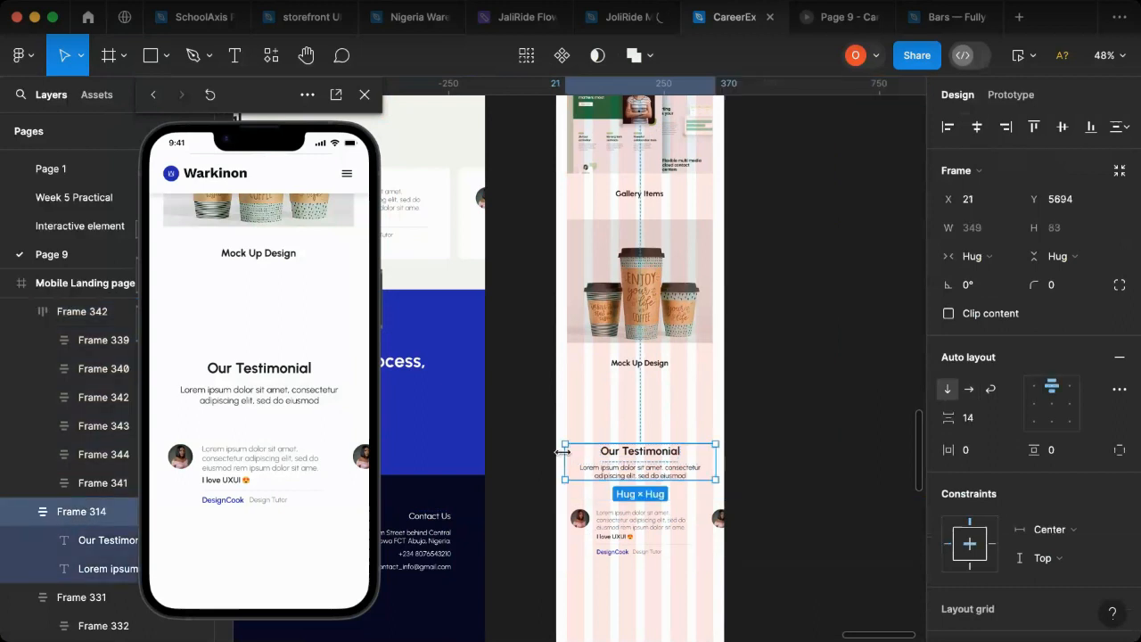
drag(566, 454, 568, 454)
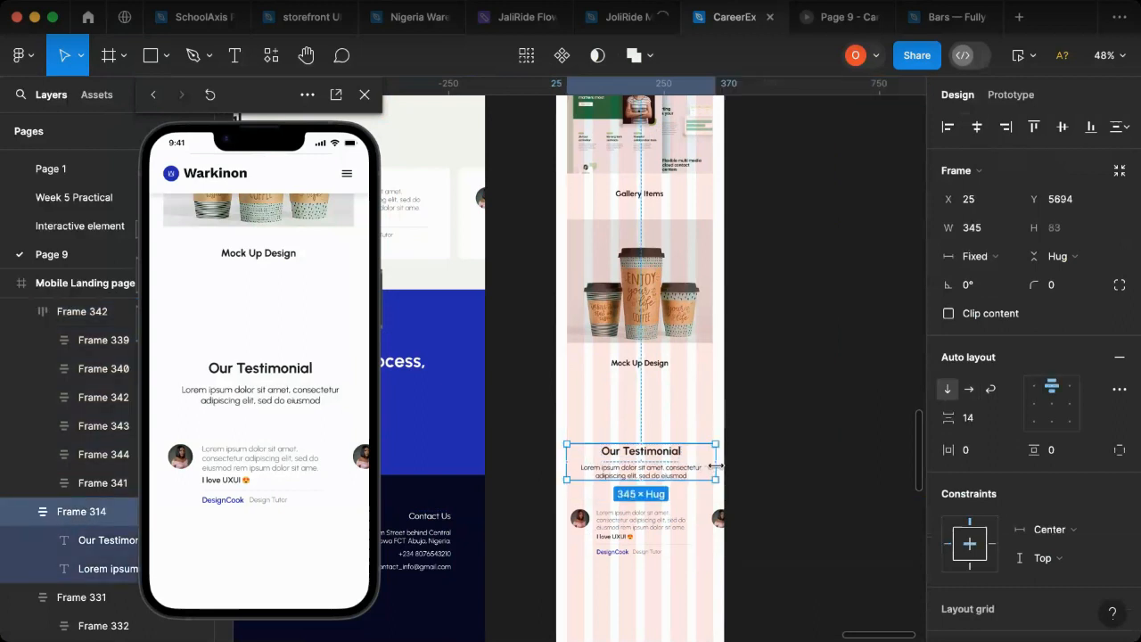
drag(710, 466, 718, 467)
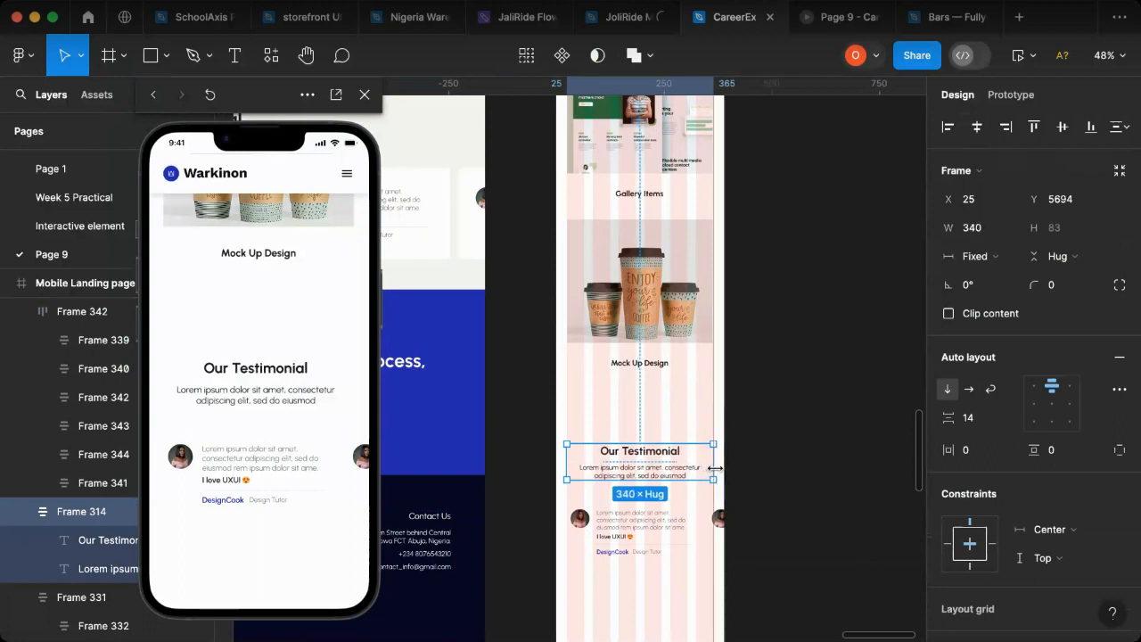
Step: Narrow the testimonial card row's frame to a width of 337 so it fits within the page's grid margins
click(621, 561)
scroll(703, 523, right, 6)
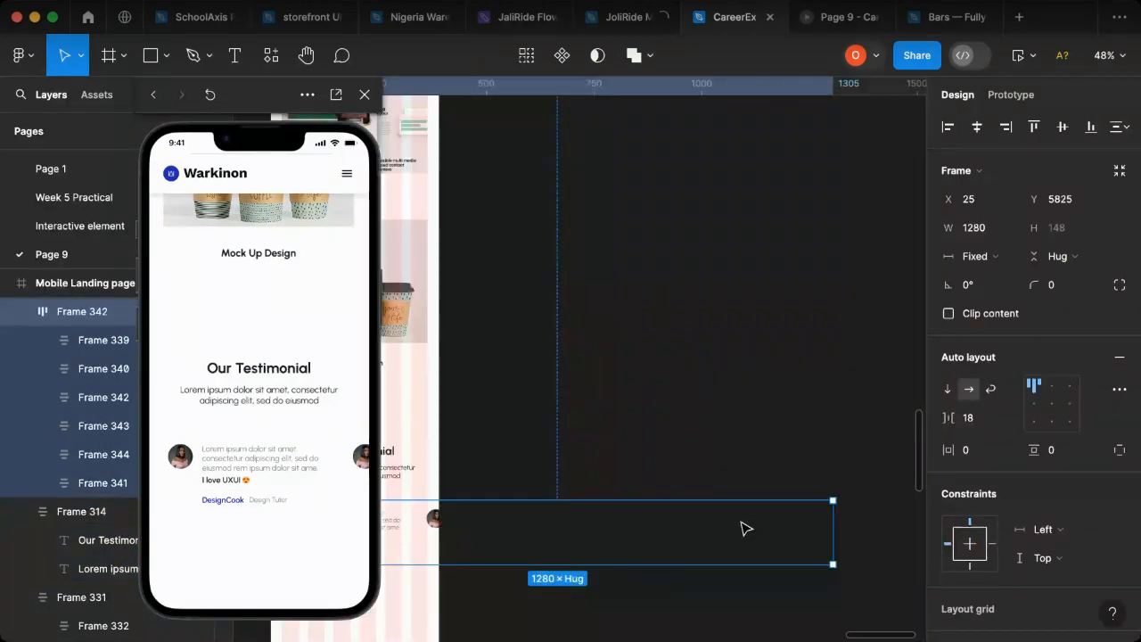
drag(833, 523, 426, 532)
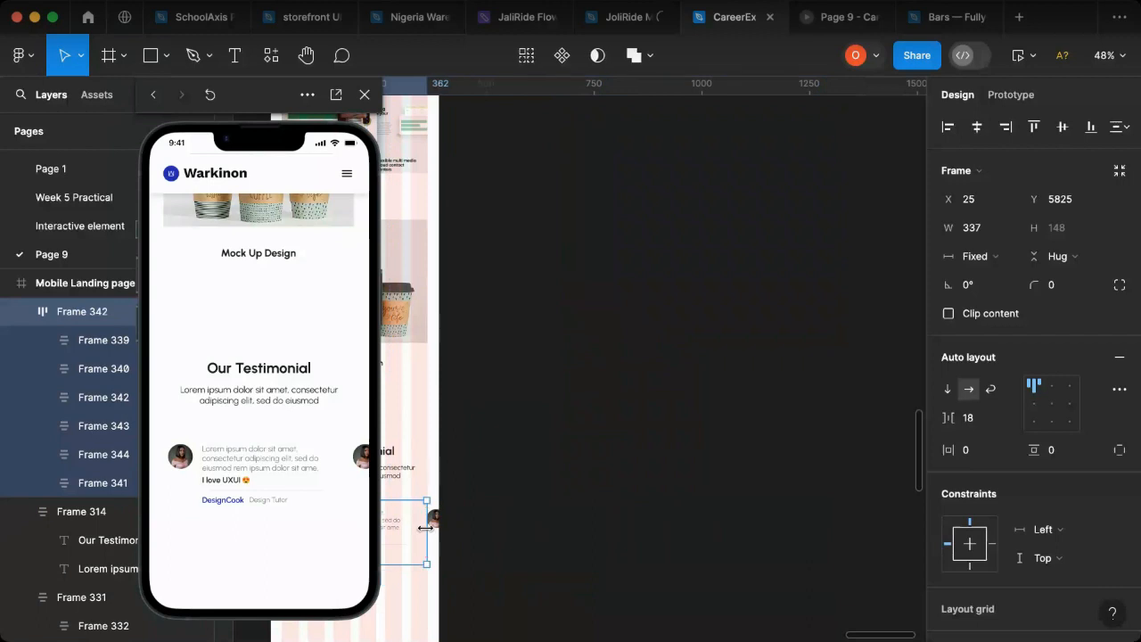
scroll(544, 541, left, 5)
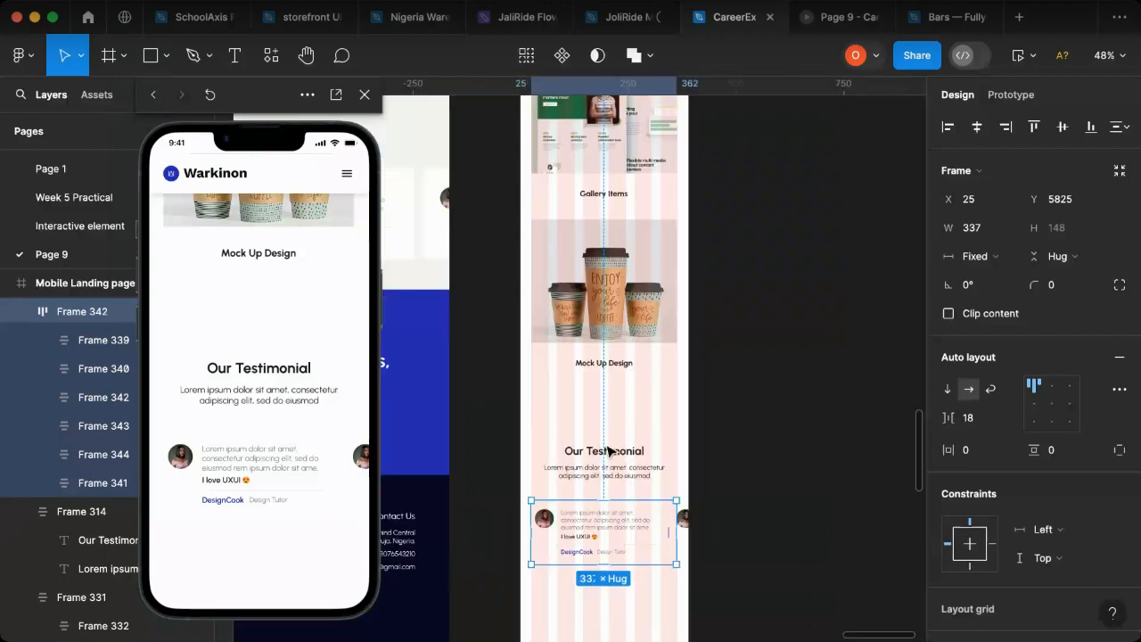
Step: Widen the testimonial card row's frame to 340 so it matches the heading block and the grid's outer column
shift+click(651, 480)
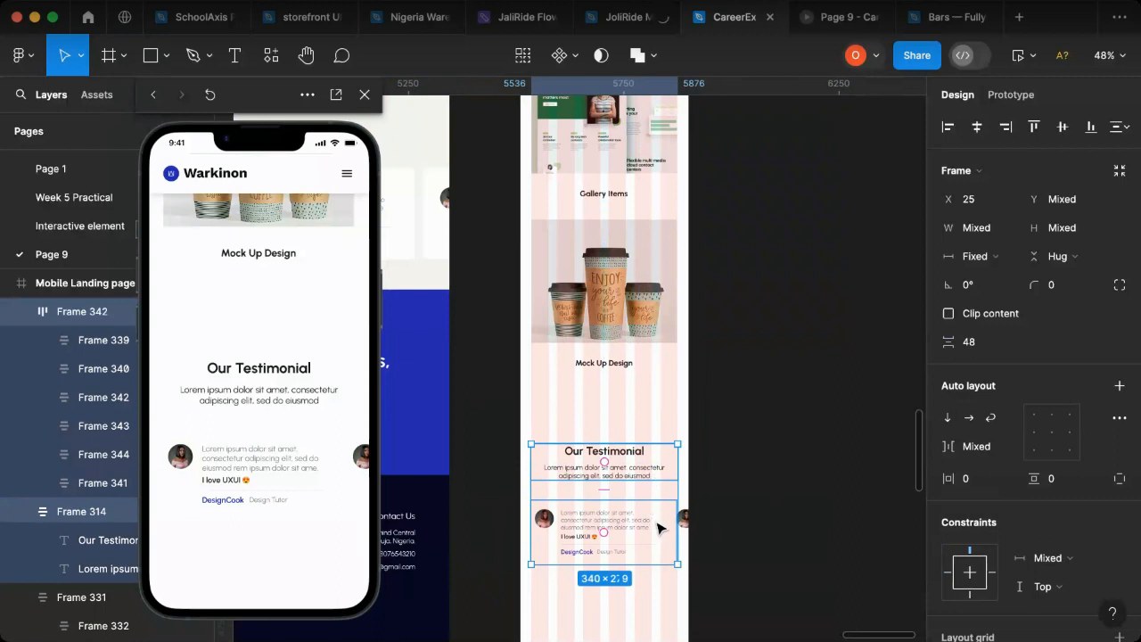
scroll(675, 525, up, 3)
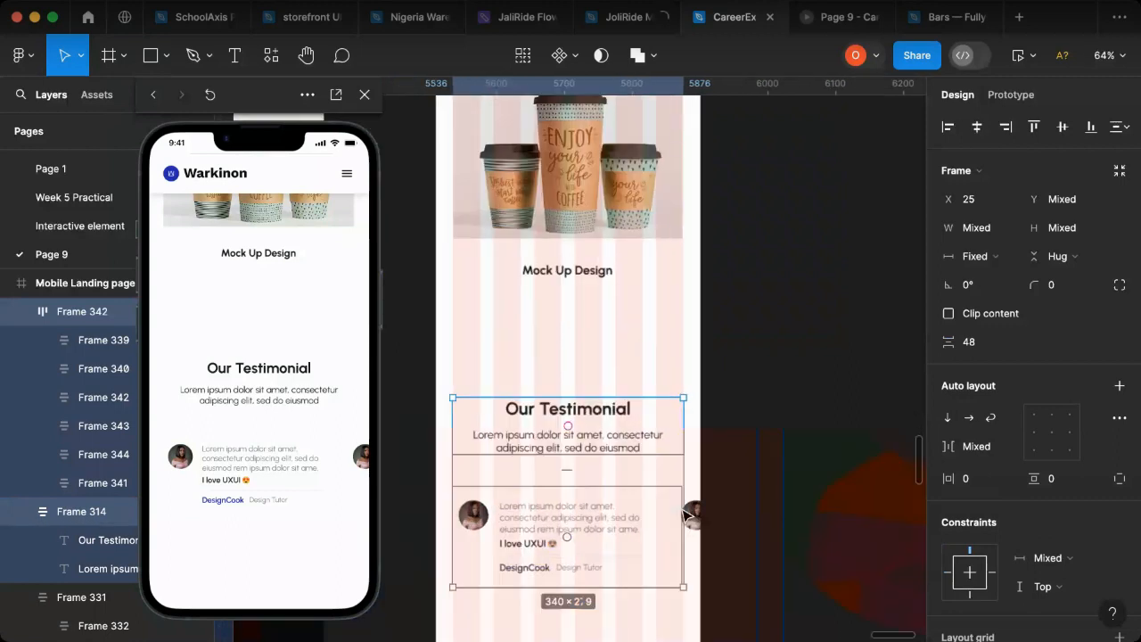
scroll(704, 516, up, 10)
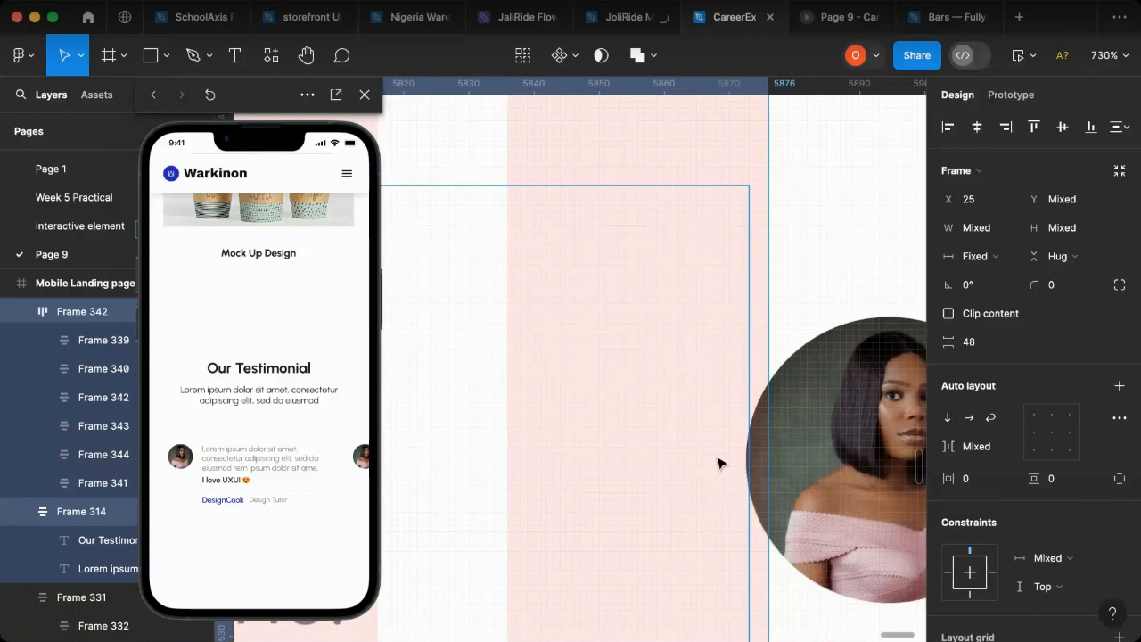
click(755, 454)
drag(758, 444, 769, 448)
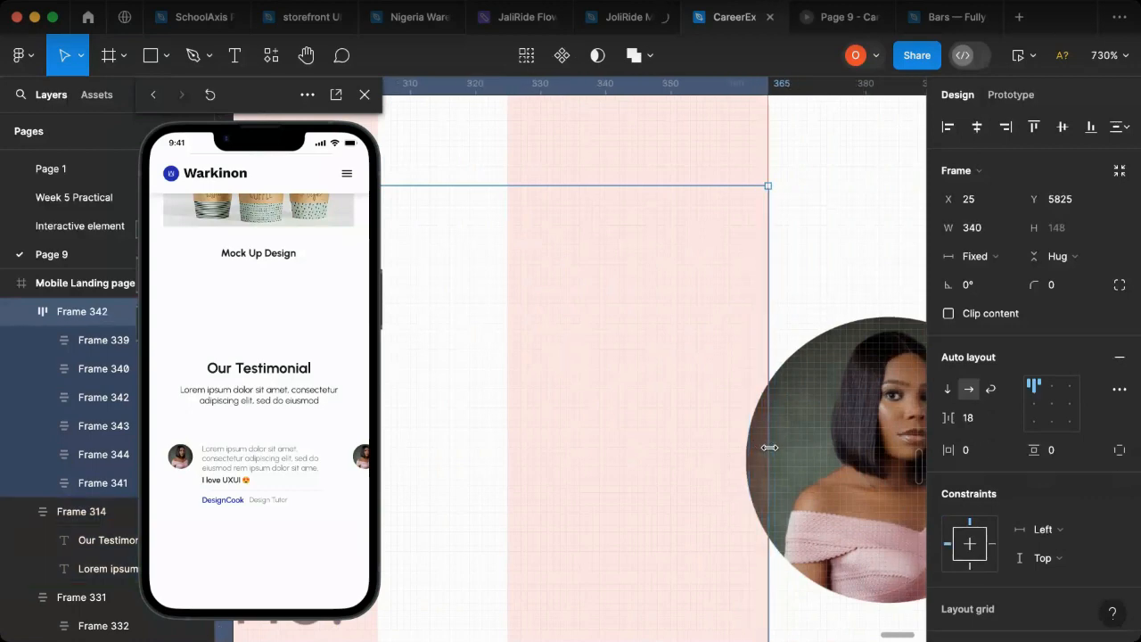
Step: Combine the testimonial heading block and the card row into one vertical auto layout frame
scroll(770, 447, down, 5)
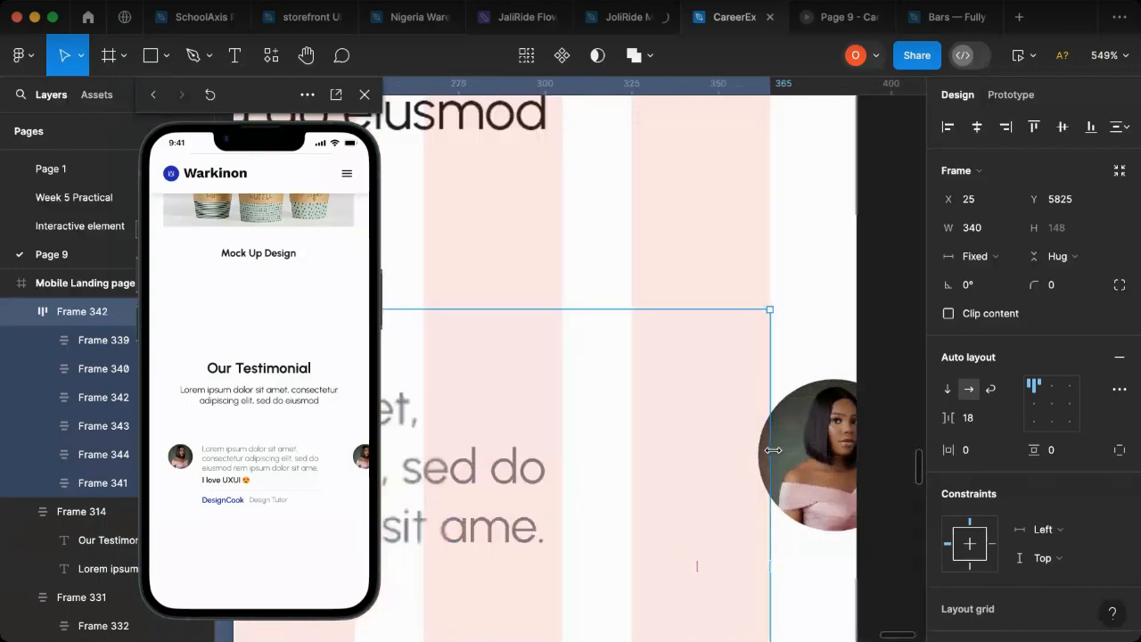
scroll(777, 447, down, 3)
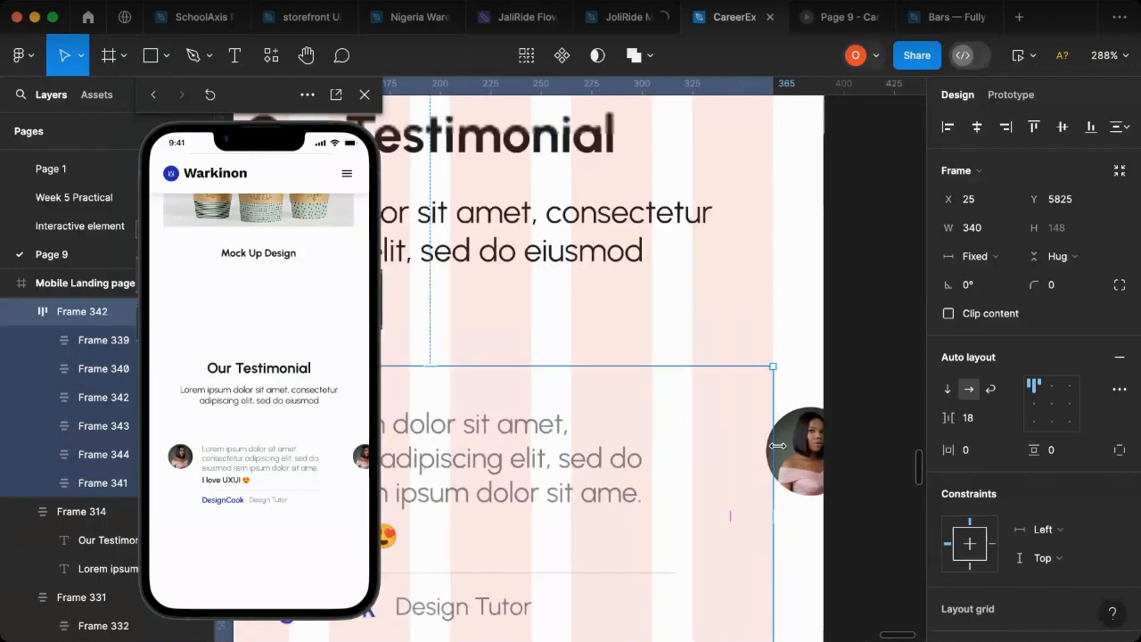
scroll(722, 452, down, 1)
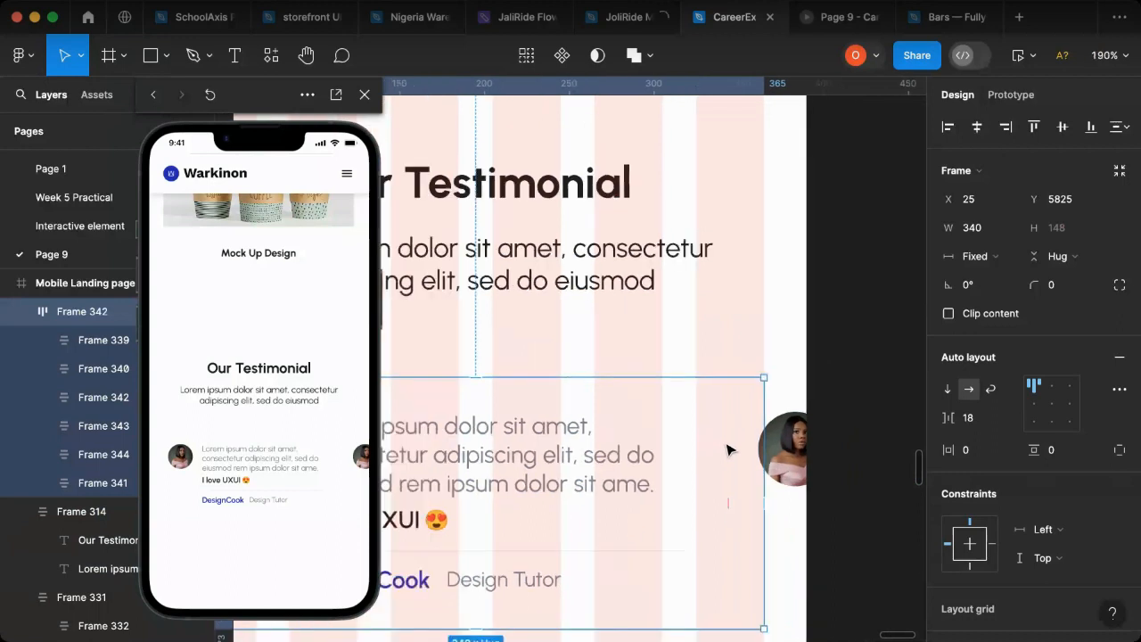
scroll(745, 446, down, 1)
scroll(746, 447, down, 3)
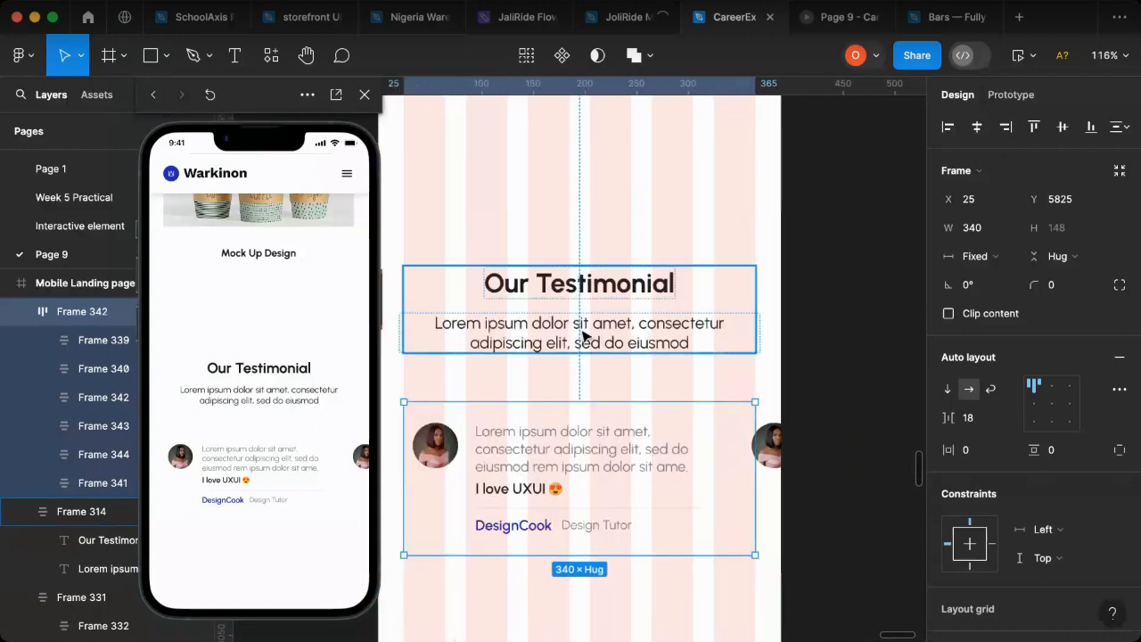
shift+click(582, 334)
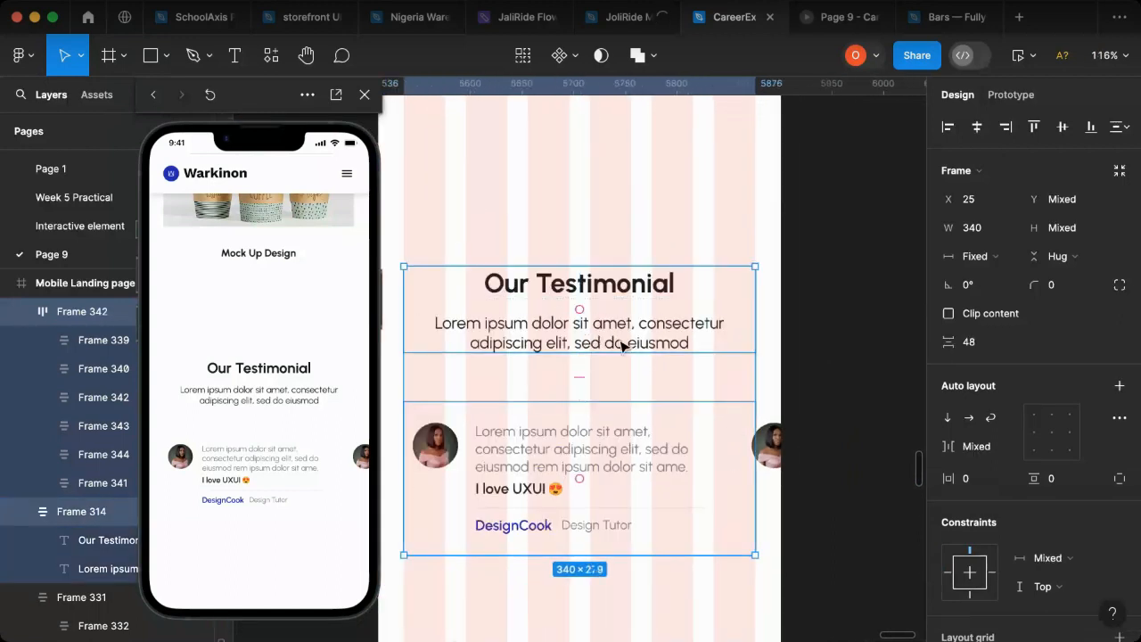
key(shift+a)
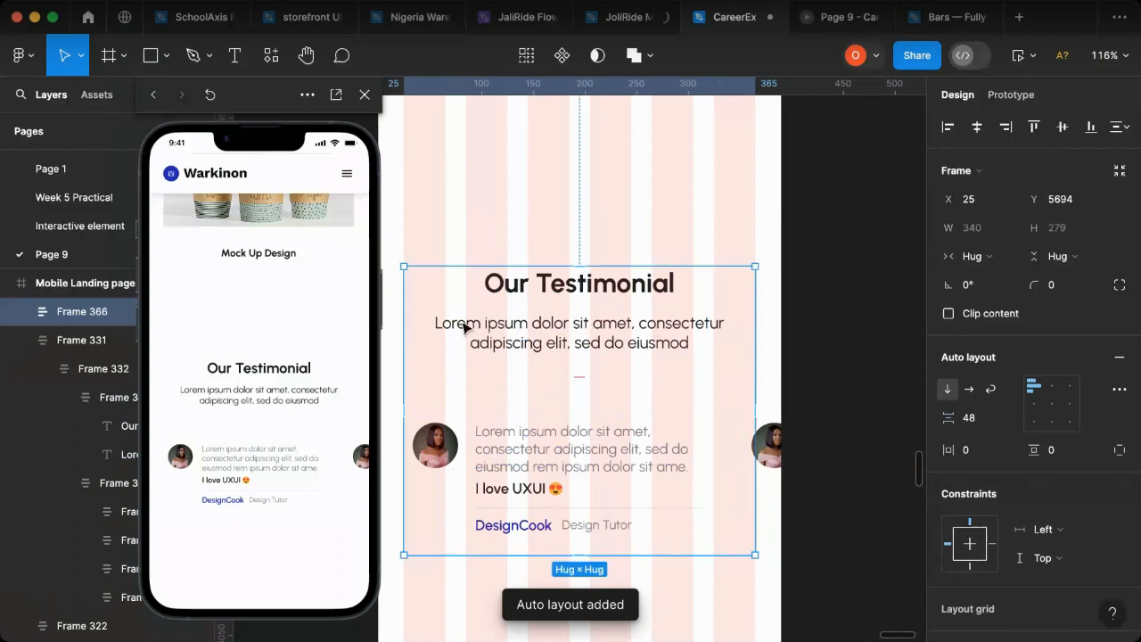
Step: Stretch the combined testimonial frame across the mobile page, starting at X 0 with a width of 388
drag(782, 362, 786, 363)
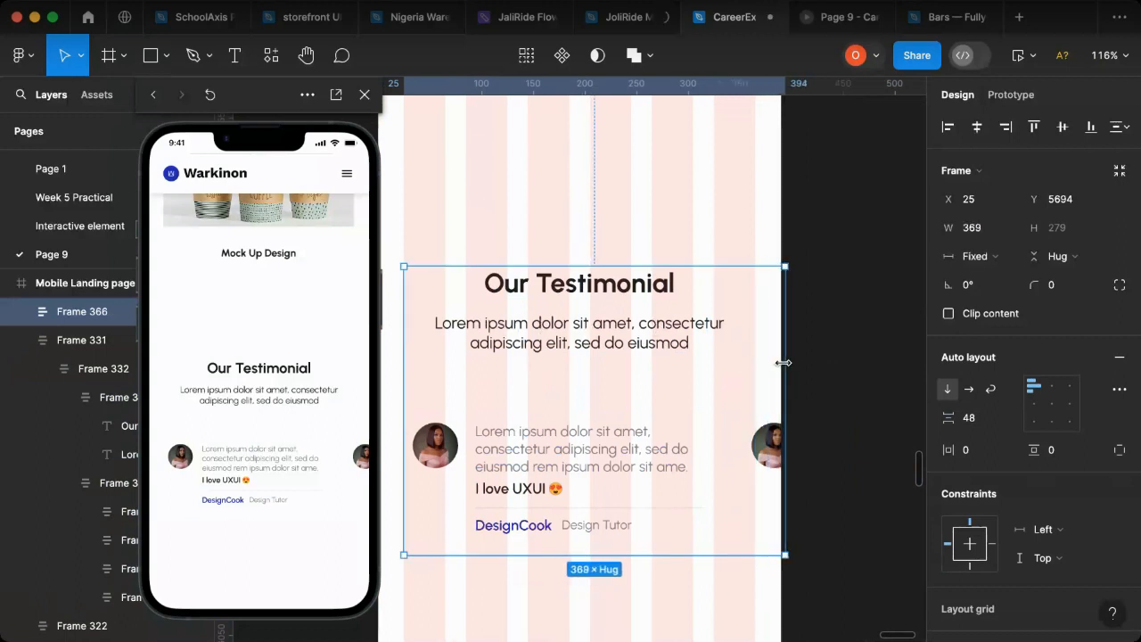
drag(780, 364, 779, 364)
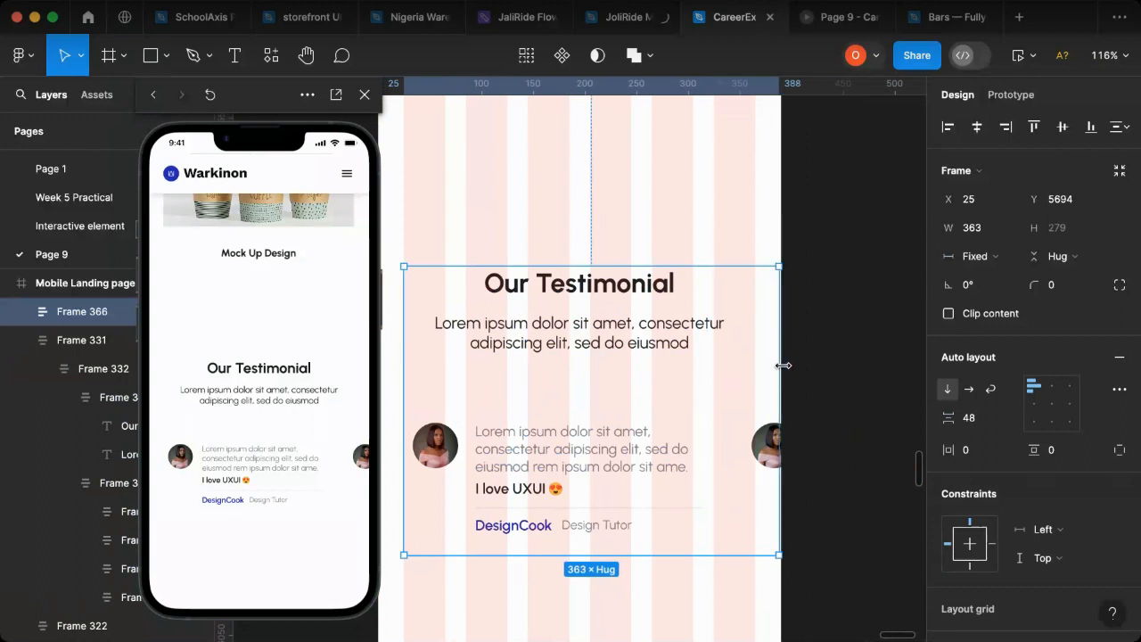
drag(785, 366, 782, 365)
drag(379, 369, 385, 369)
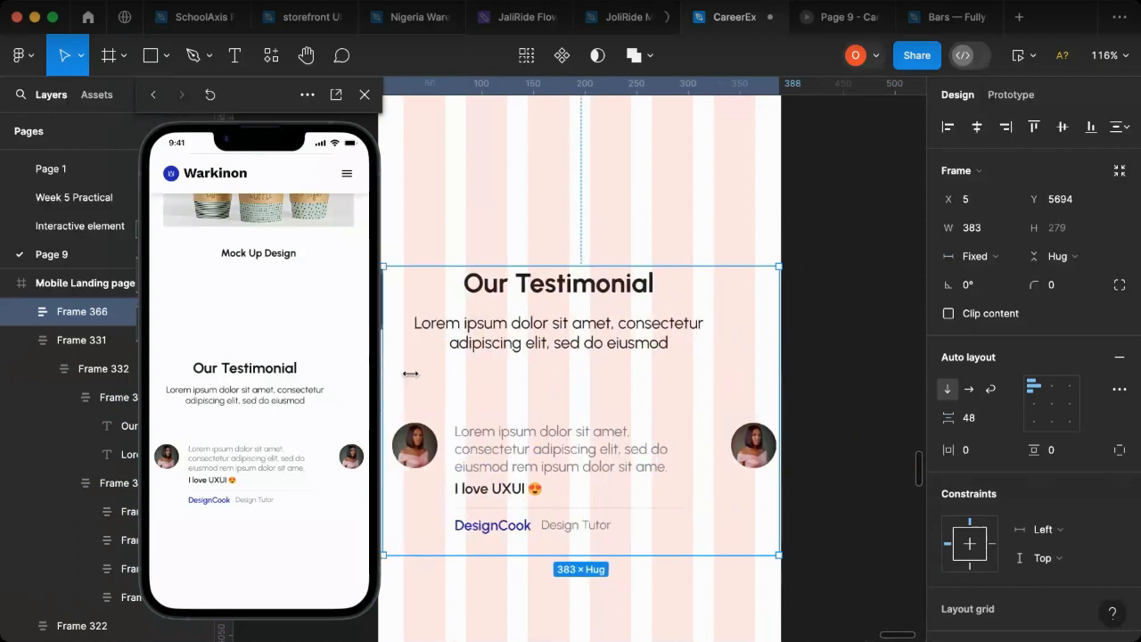
scroll(418, 380, left, 5)
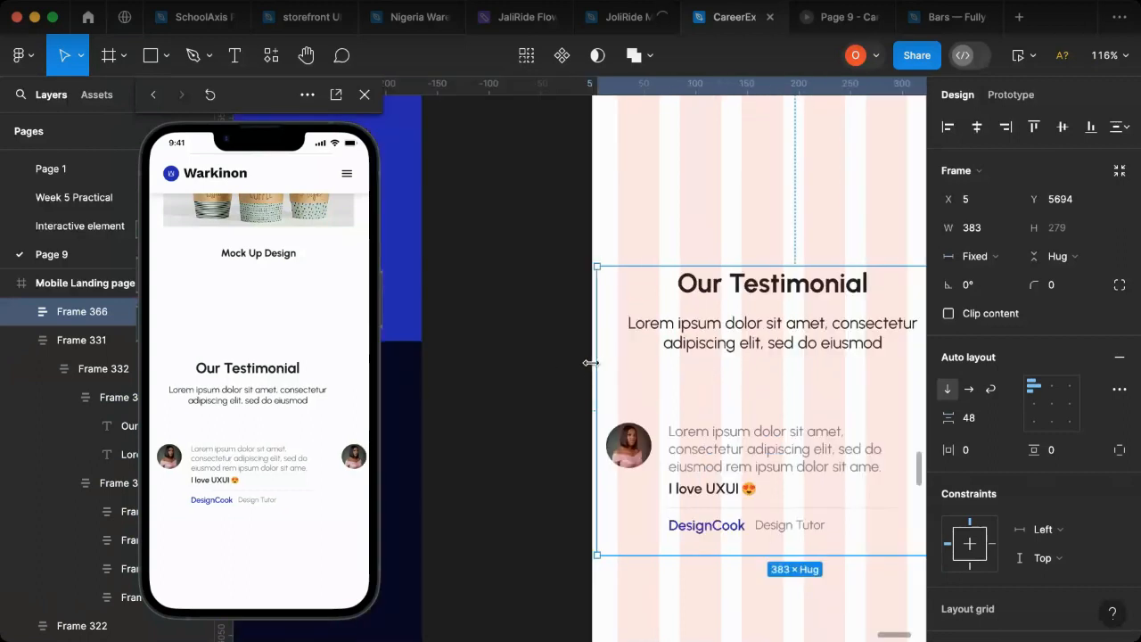
drag(586, 363, 585, 364)
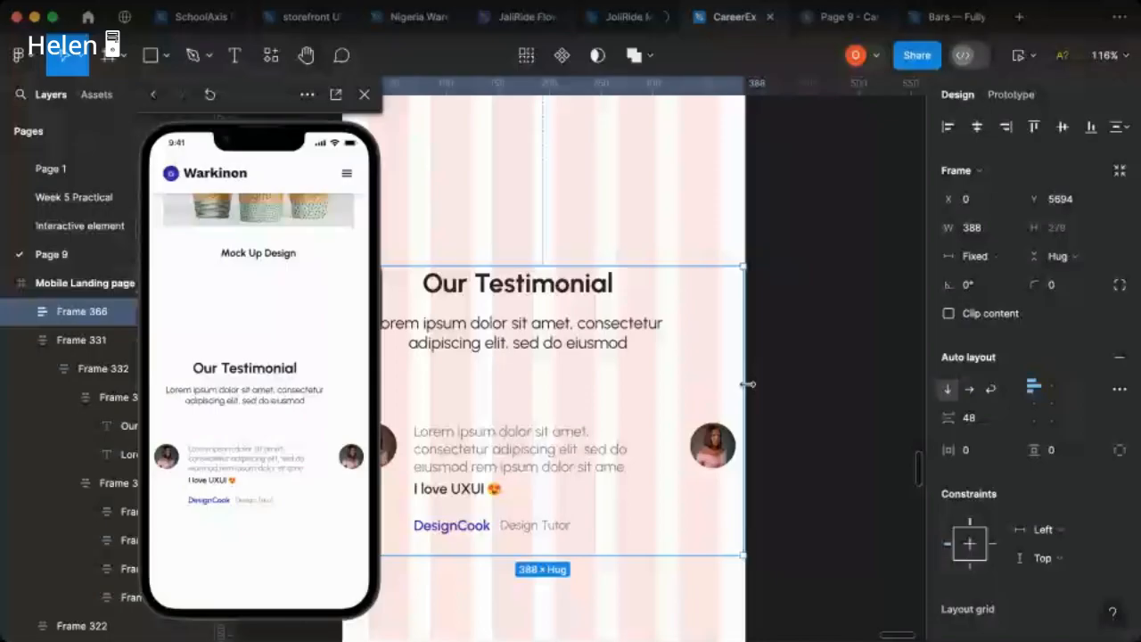
drag(747, 384, 752, 385)
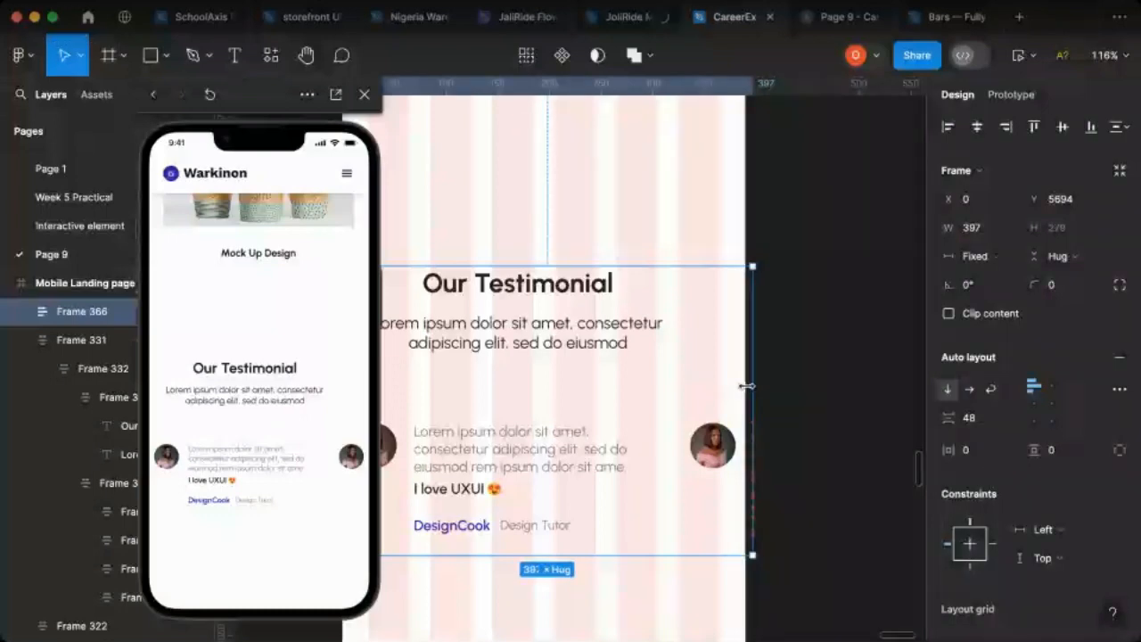
key(ctrl+z)
Step: Examine the width and auto layout padding of the portfolio frame and the creative service section for comparison
scroll(657, 398, up, 5)
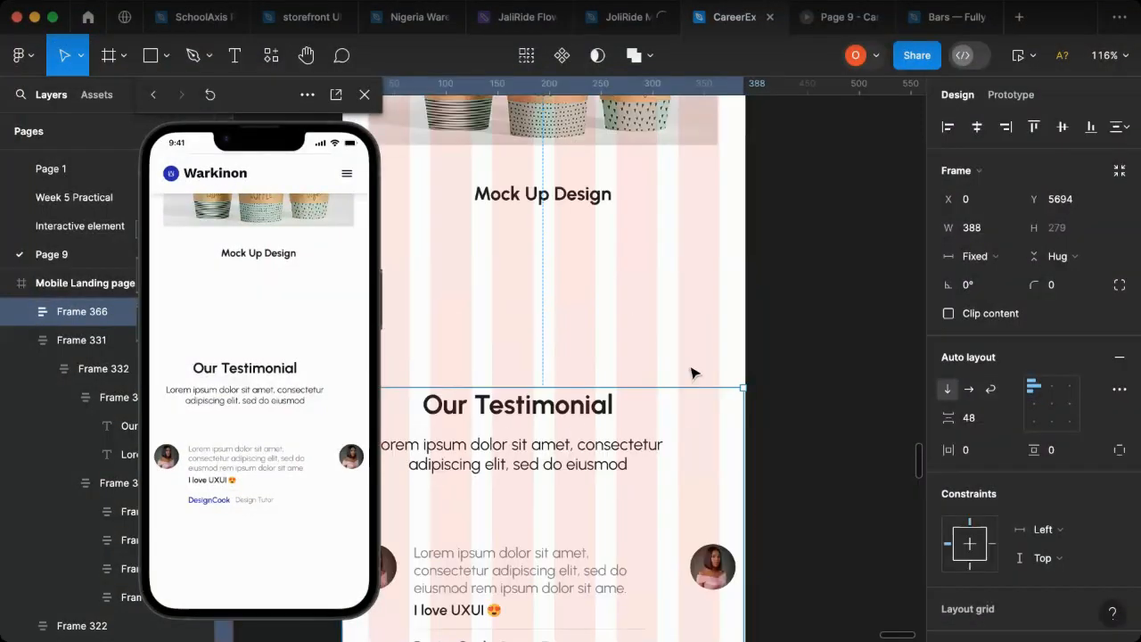
key(Tab)
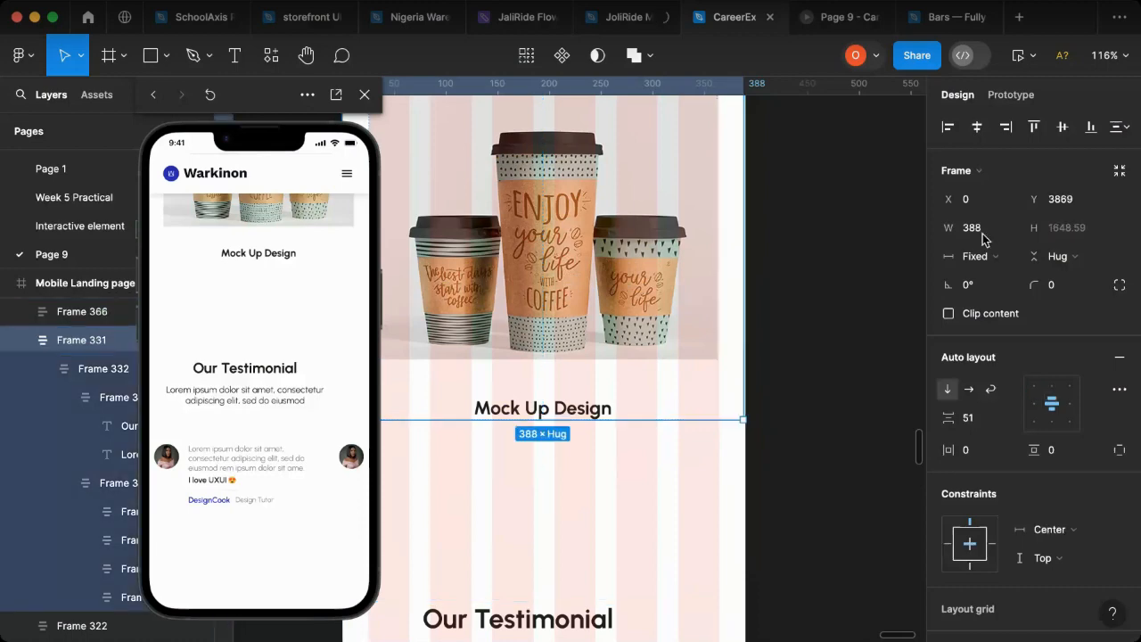
scroll(788, 406, up, 3)
scroll(788, 407, up, 3)
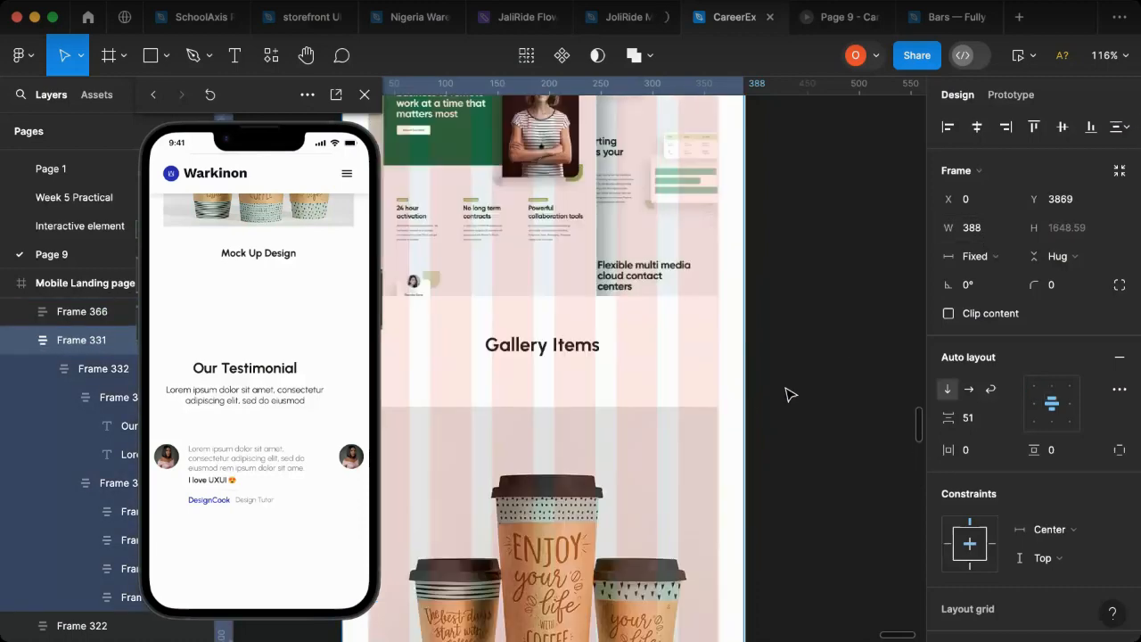
scroll(788, 395, up, 20)
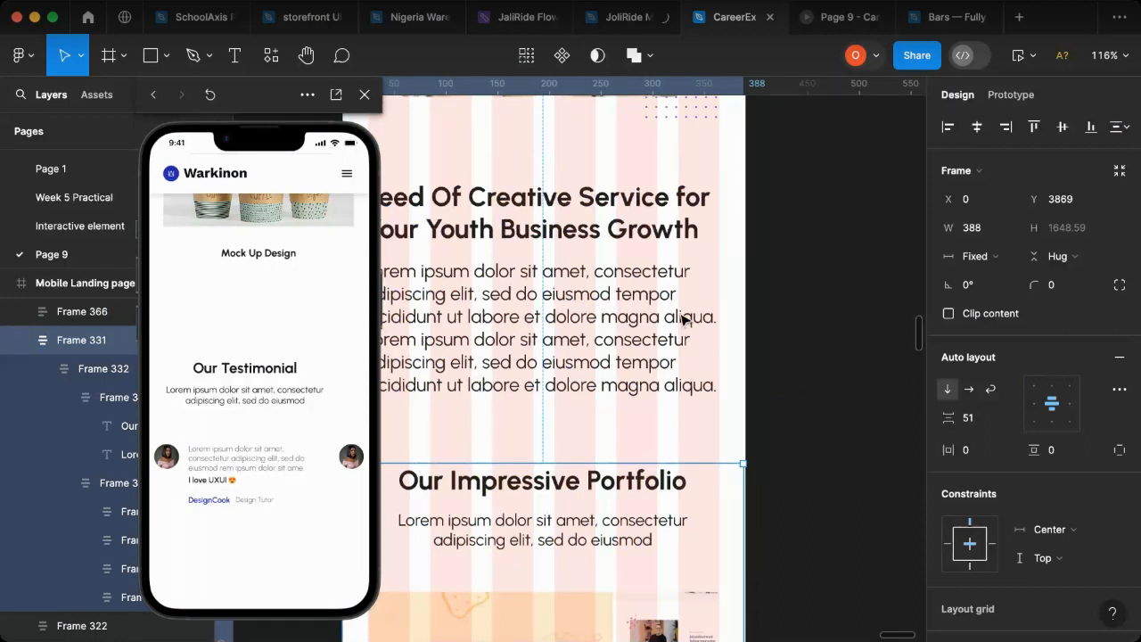
scroll(683, 318, up, 2)
click(683, 318)
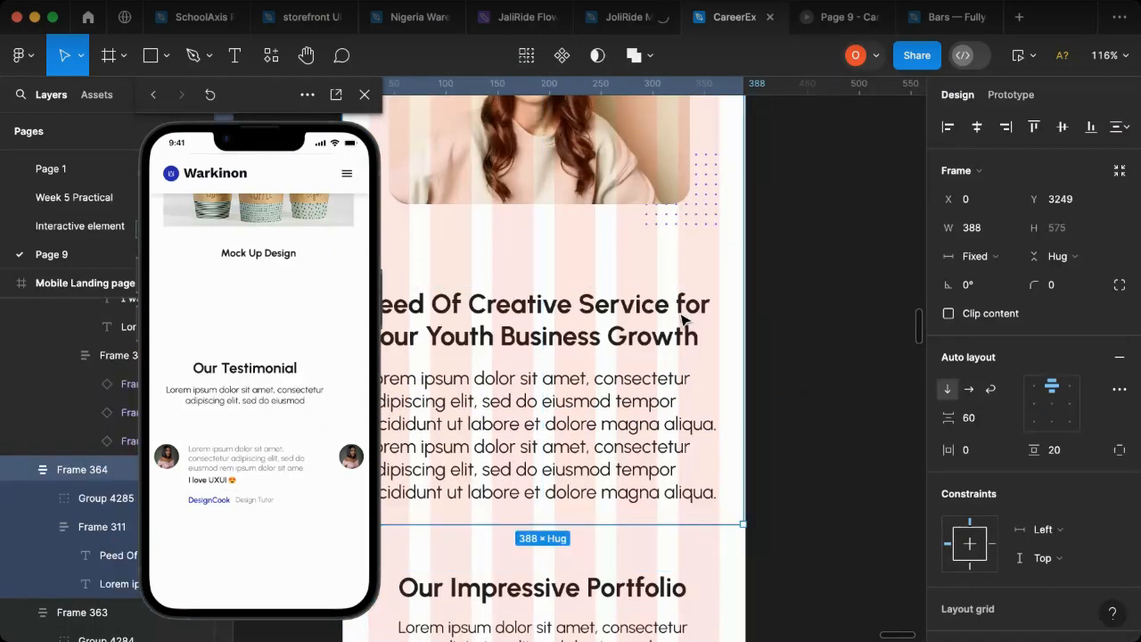
scroll(675, 509, down, 15)
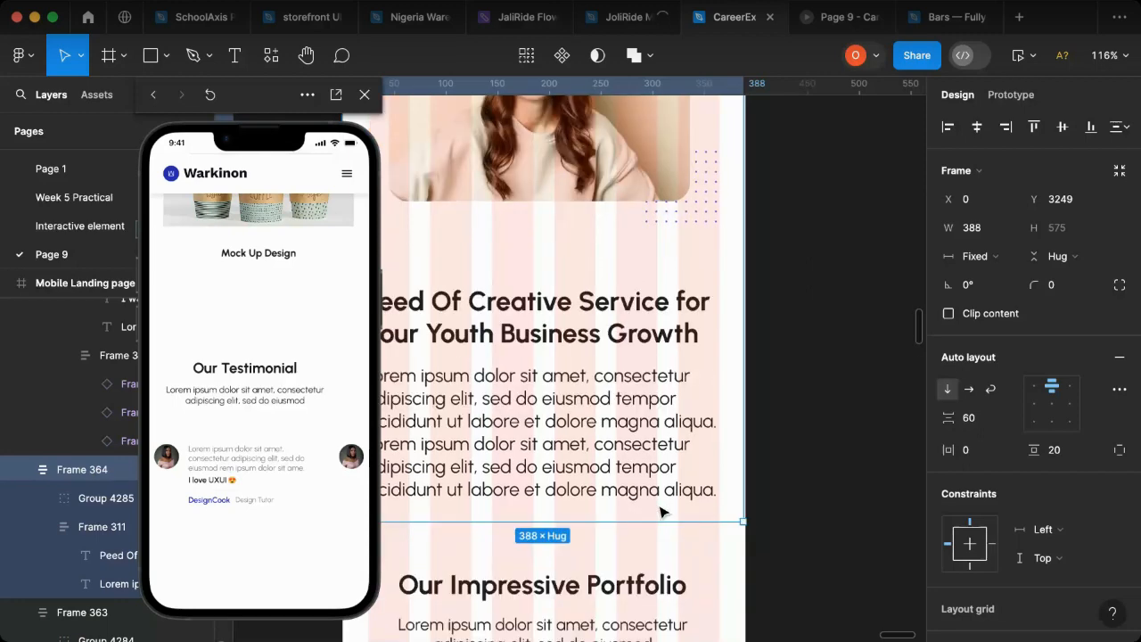
scroll(675, 509, down, 5)
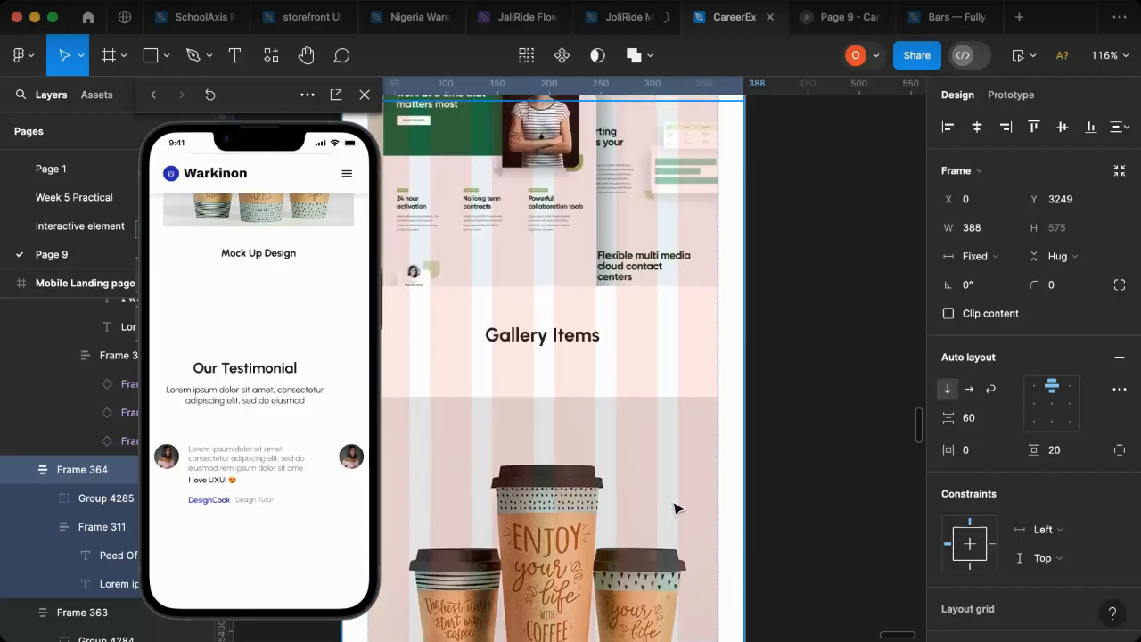
scroll(673, 510, down, 7)
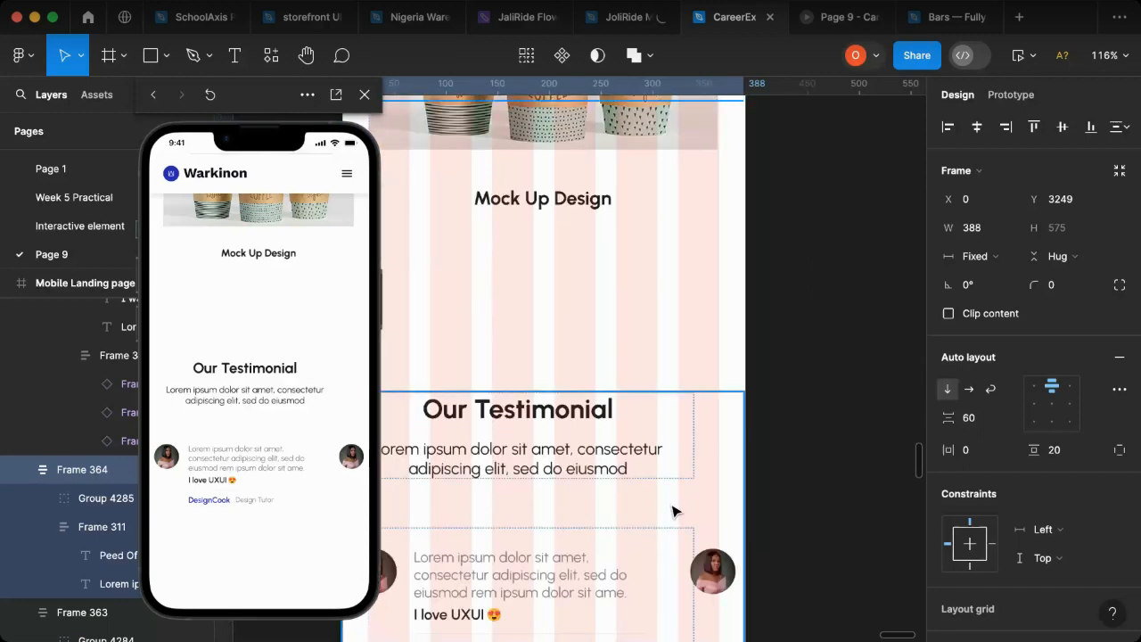
scroll(673, 511, down, 4)
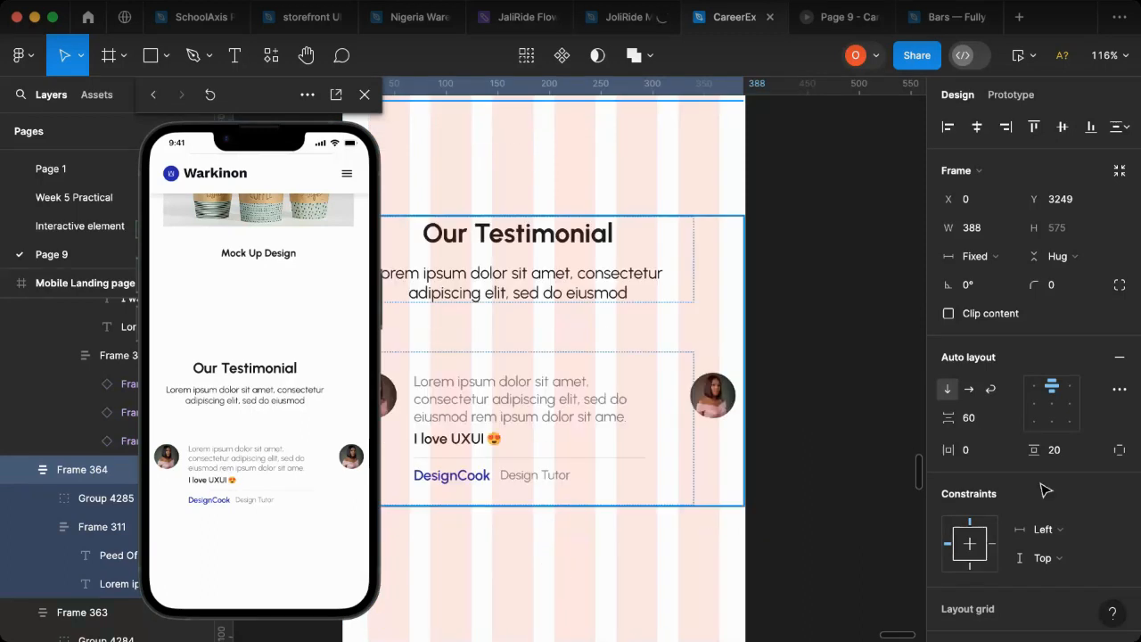
Step: Set the vertical padding of the combined testimonial frame to 25
click(531, 227)
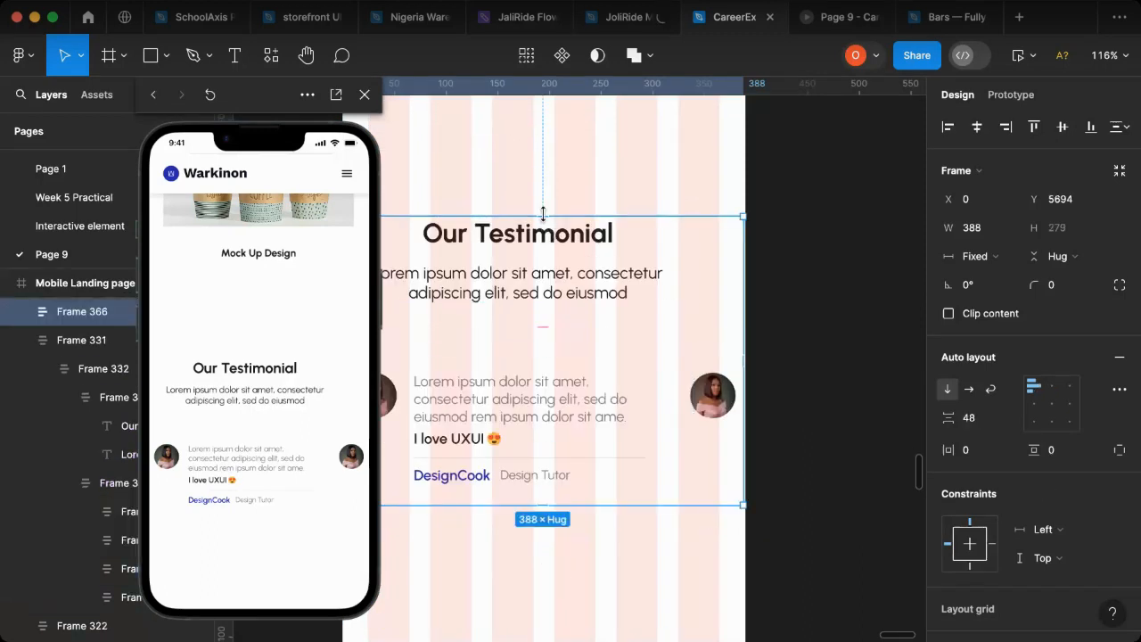
drag(543, 224, 545, 247)
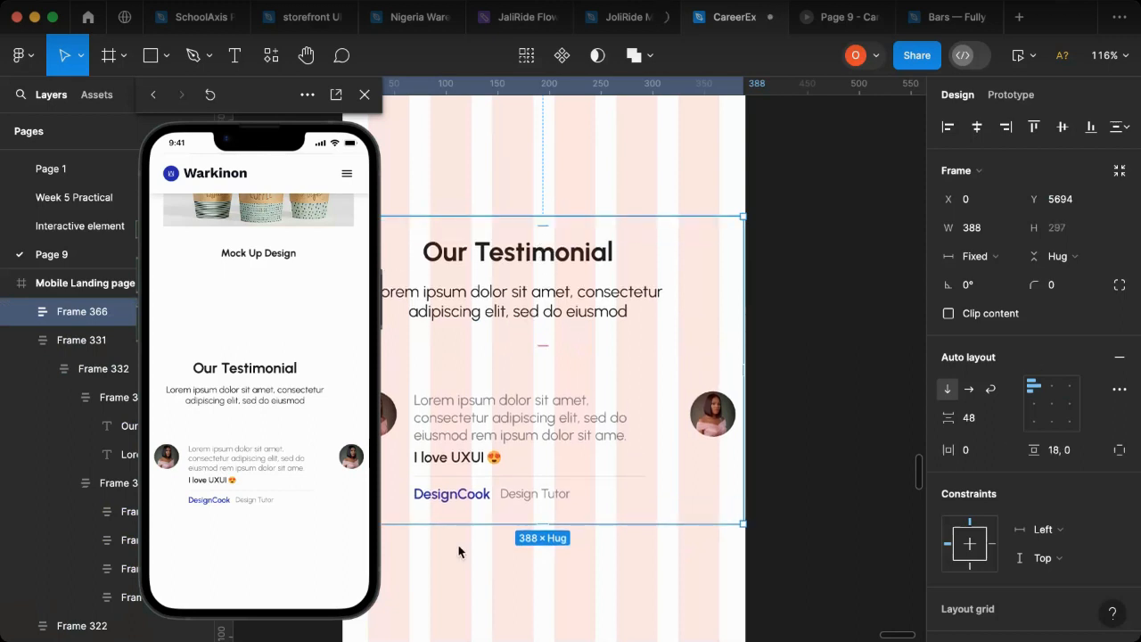
mouse_move(542, 518)
mouse_down()
mouse_move(546, 505)
mouse_move(547, 550)
mouse_move(546, 520)
mouse_up()
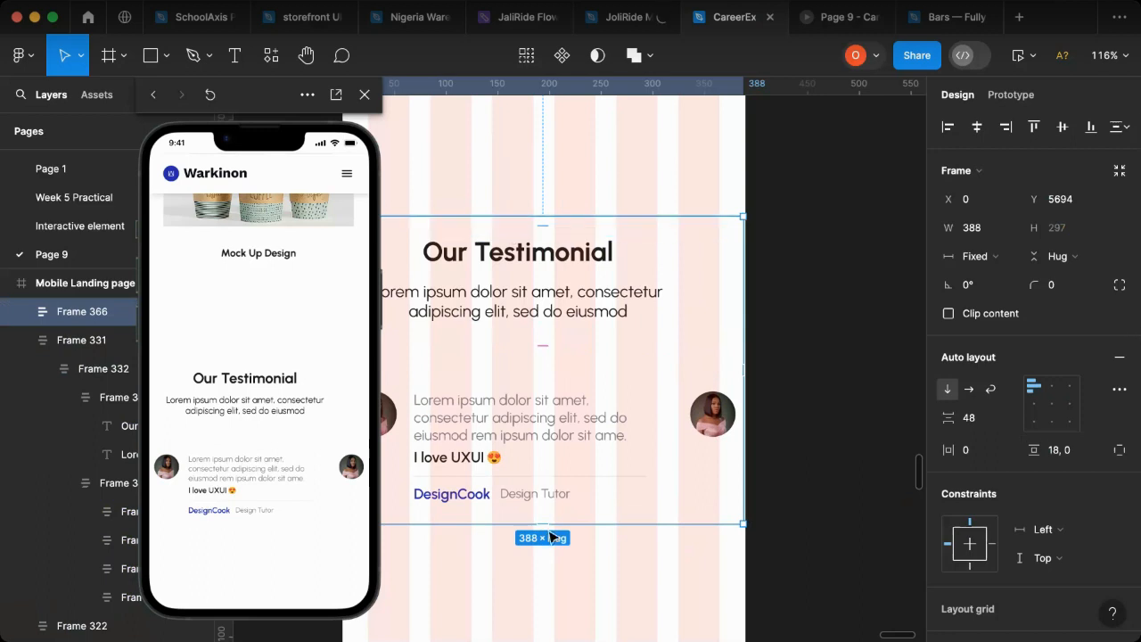
click(1075, 456)
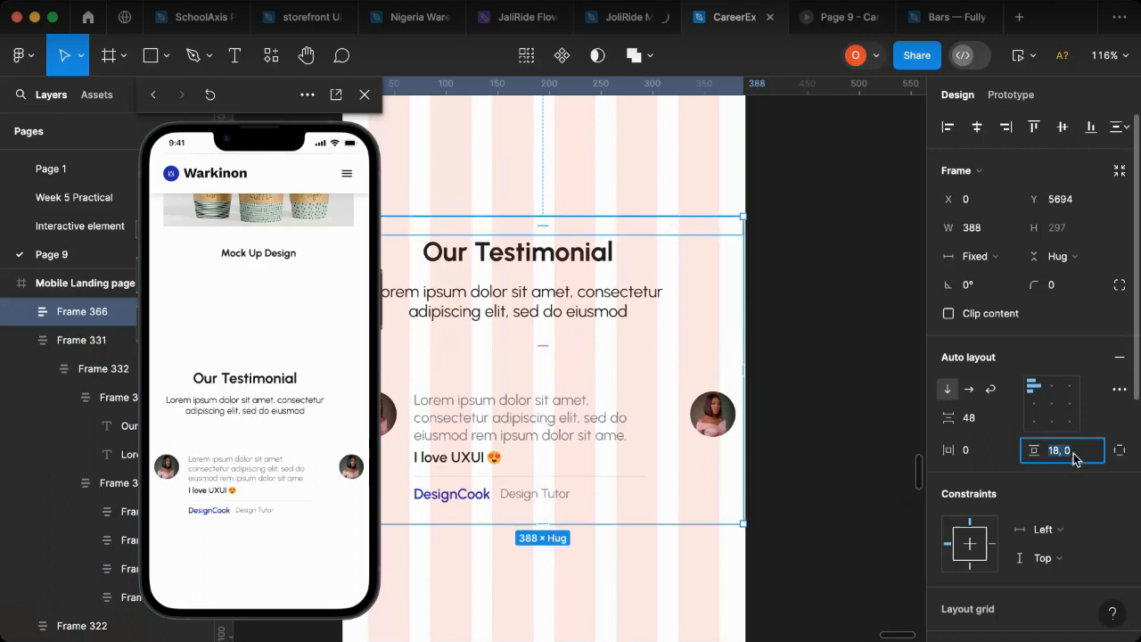
text(25)
key(Return)
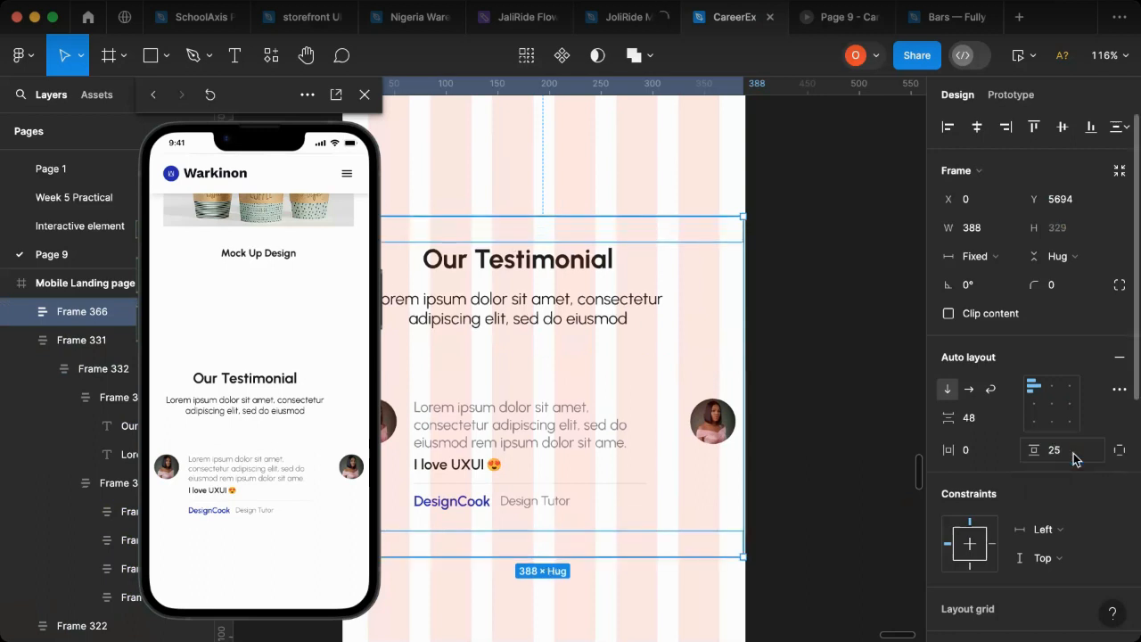
Step: Fill the mobile testimonial frame with the off-white background colour #F5F4F0 sampled from the web layout's testimonial section
scroll(848, 445, left, 10)
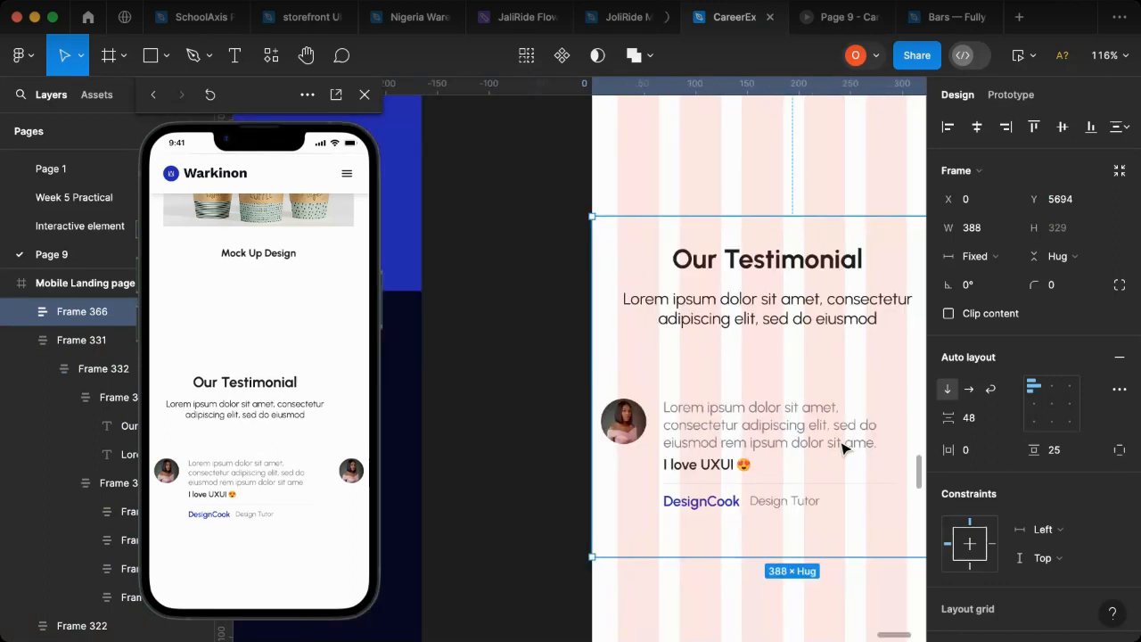
scroll(745, 455, left, 10)
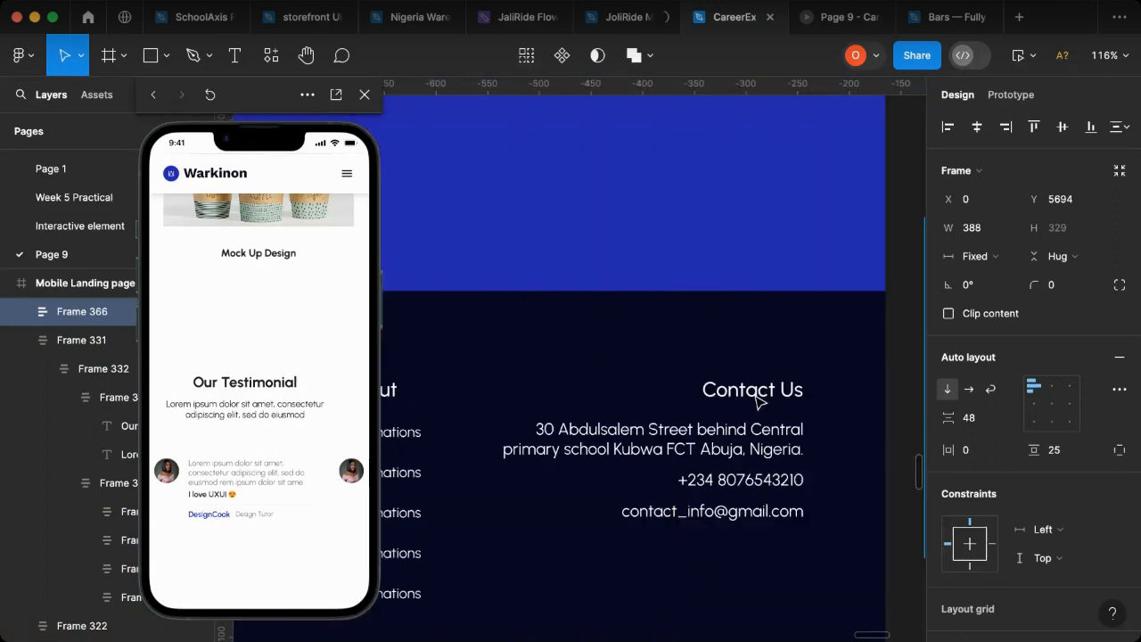
scroll(773, 406, up, 15)
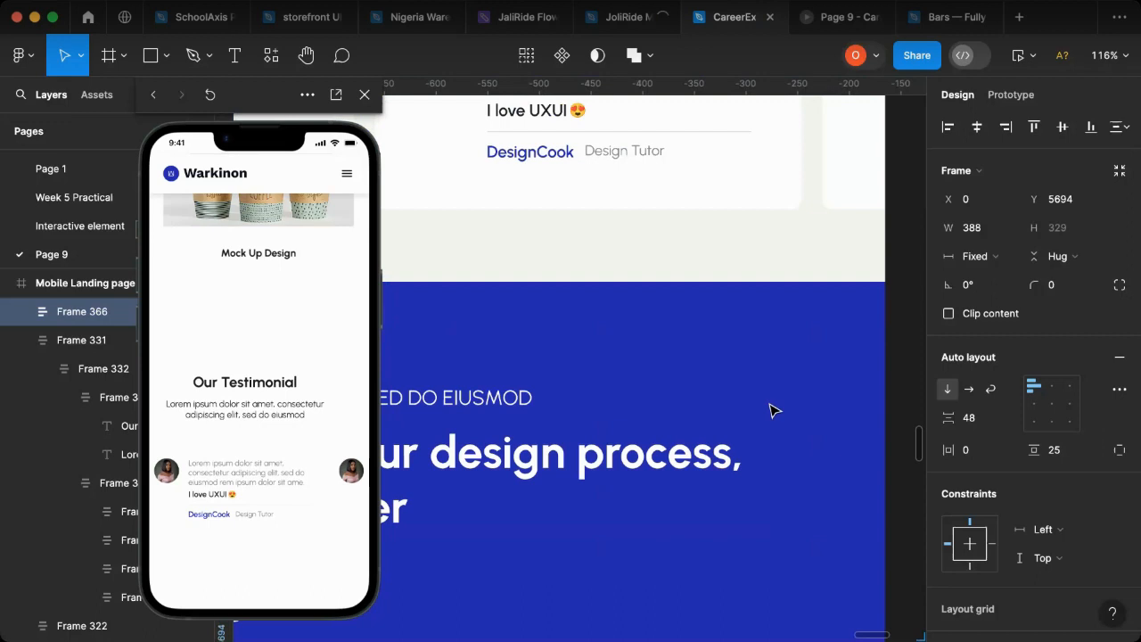
key(i)
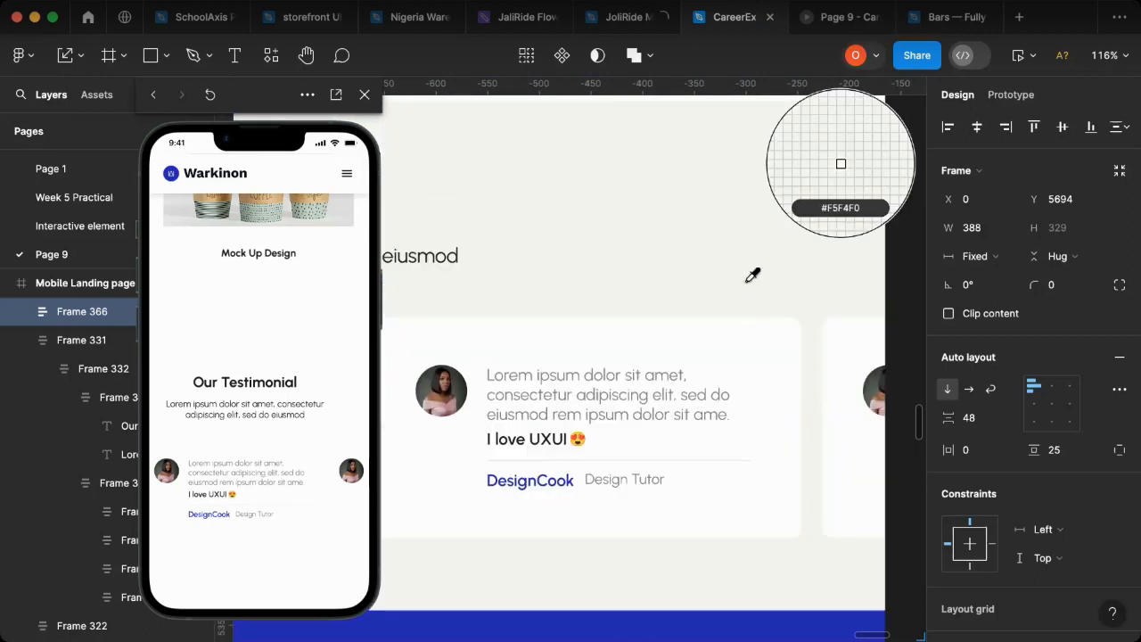
click(743, 286)
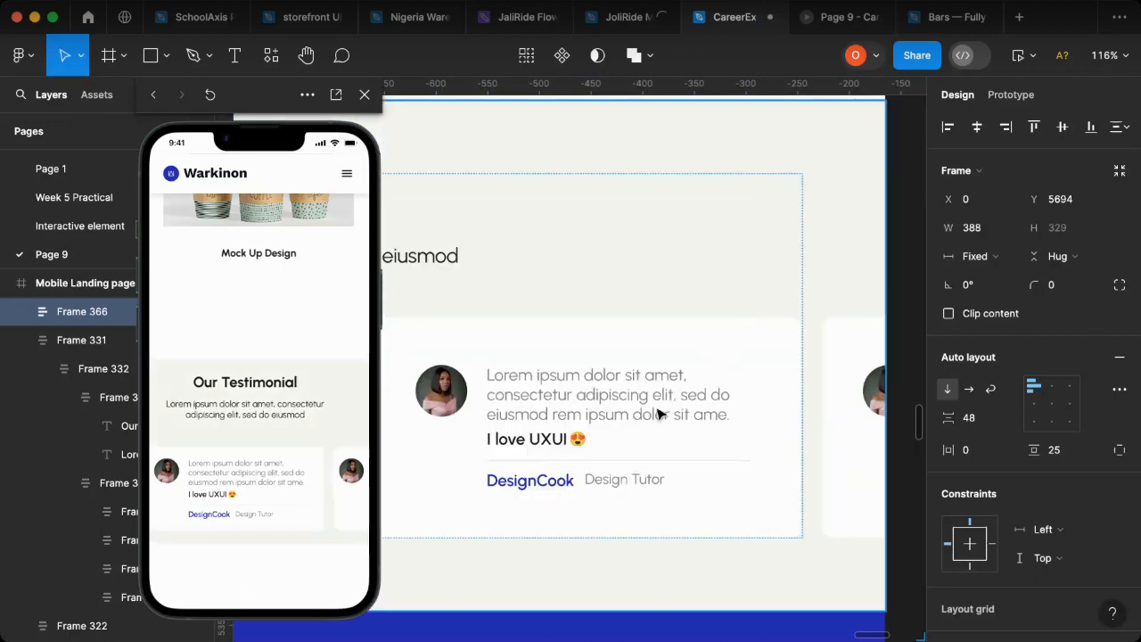
Step: Move the mobile testimonial frame up to Y 5574, closer beneath the Mock Up Design portfolio item
scroll(709, 348, down, 2)
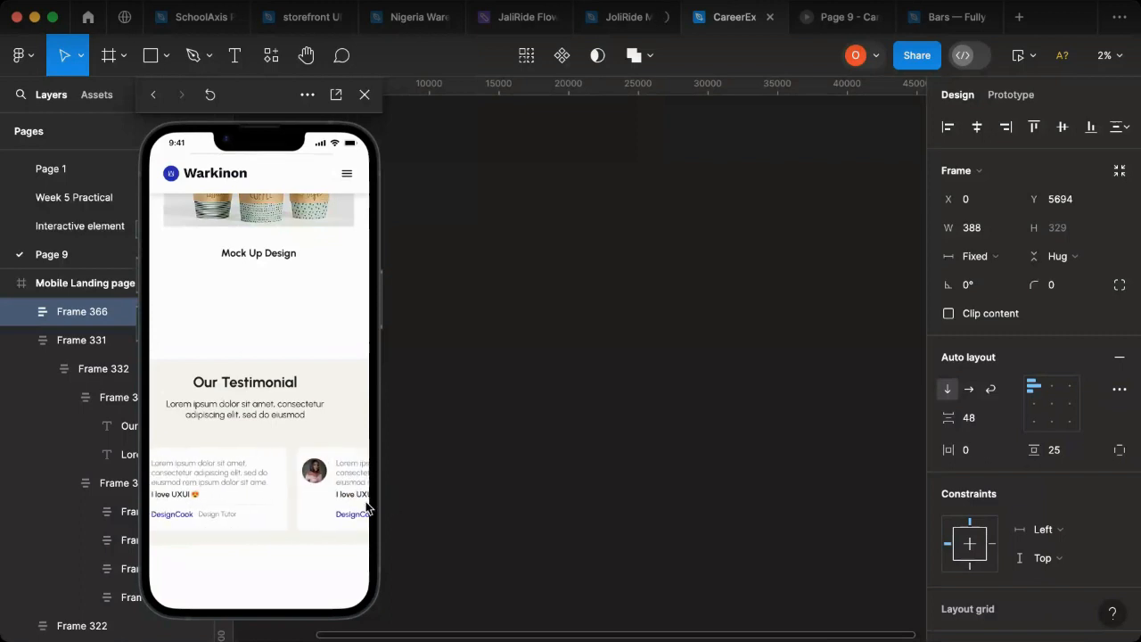
scroll(459, 508, left, 5)
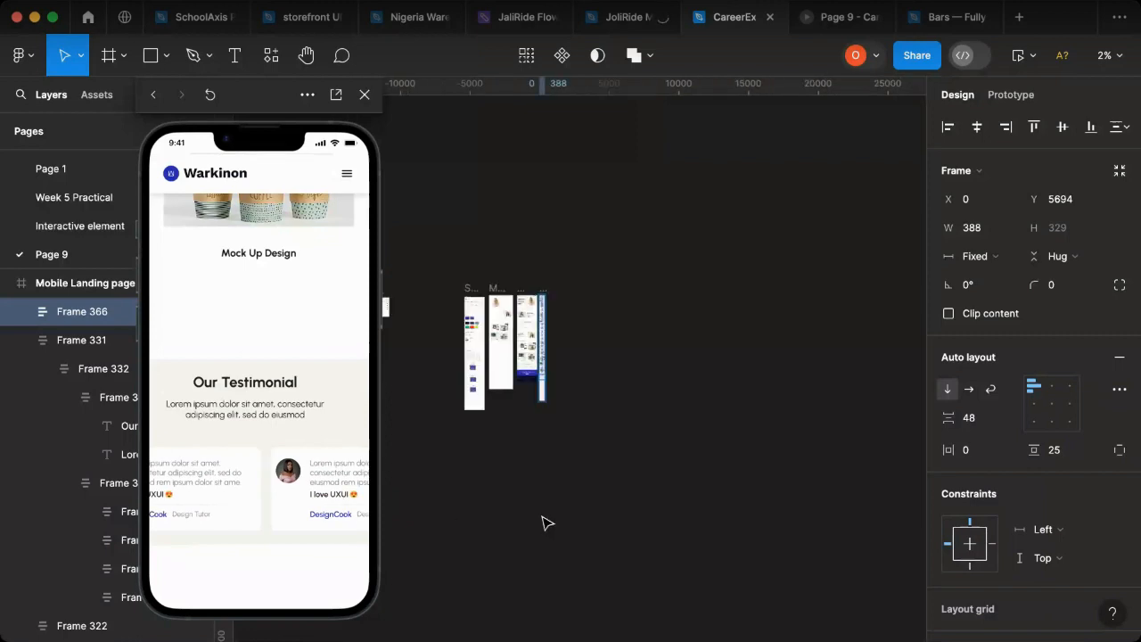
scroll(542, 378, up, 5)
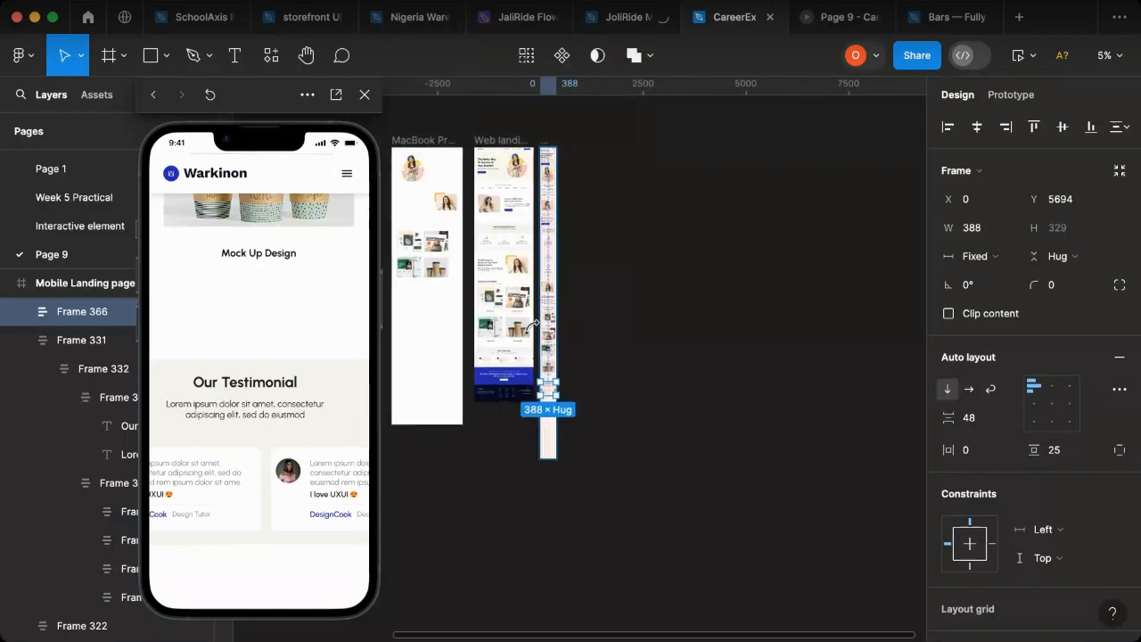
scroll(535, 325, up, 4)
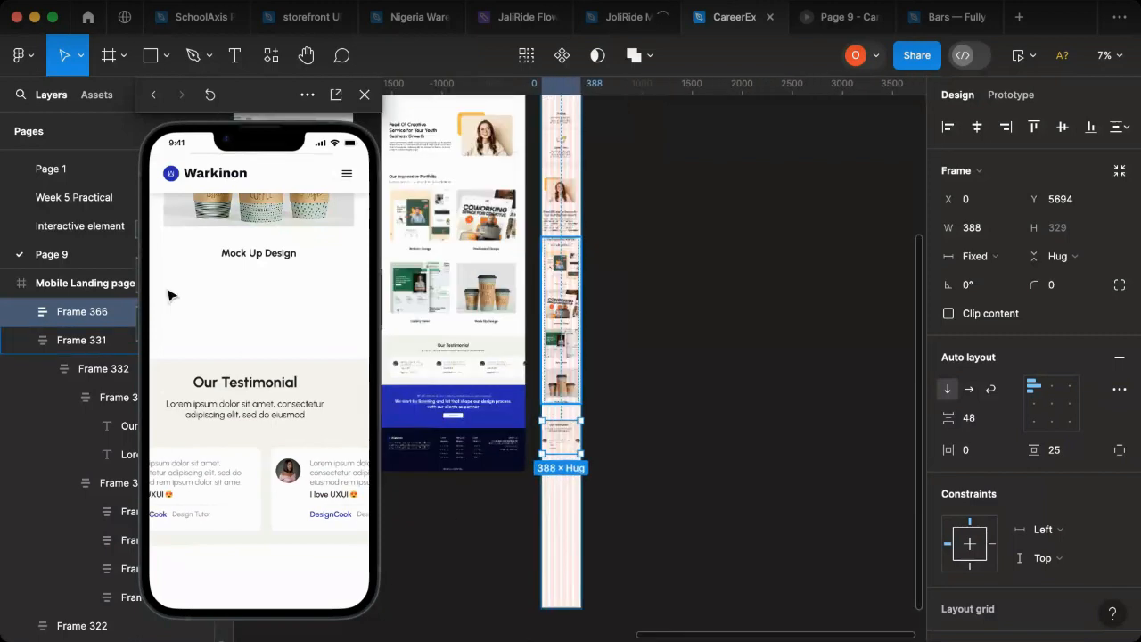
scroll(532, 501, up, 5)
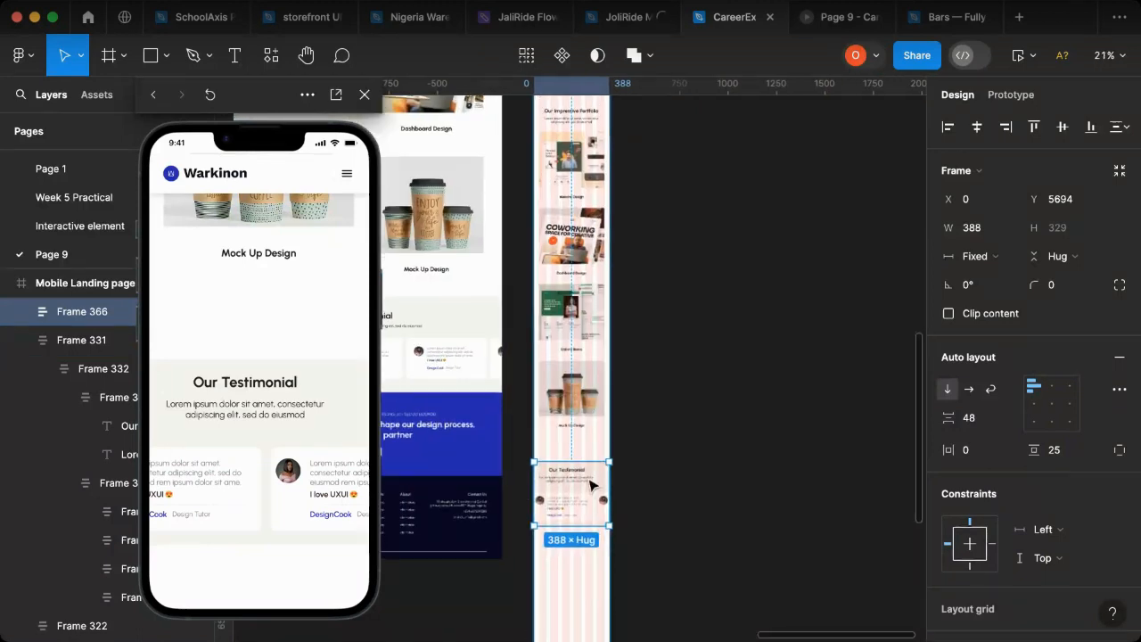
scroll(593, 474, up, 5)
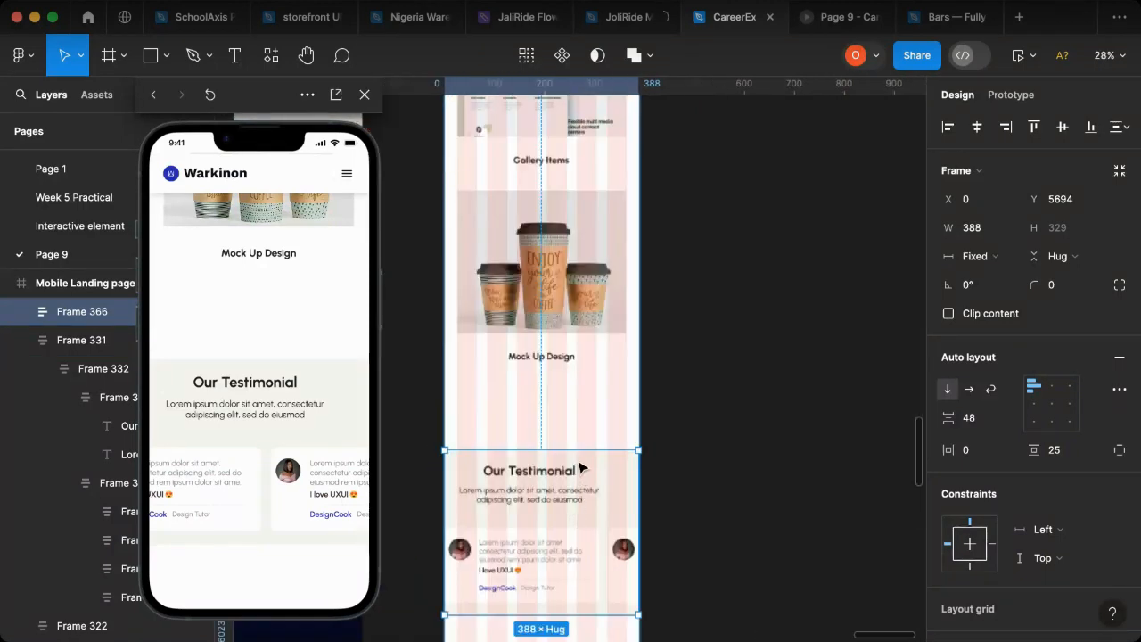
key(shift+Up)
key(shift+Up)
key(shift+Up)
key(shift+Up)
key(shift+Up)
key(shift+Up)
key(shift+Up)
key(shift+Up)
key(shift+Up)
key(shift+Up)
key(shift+Up)
key(shift+Up)
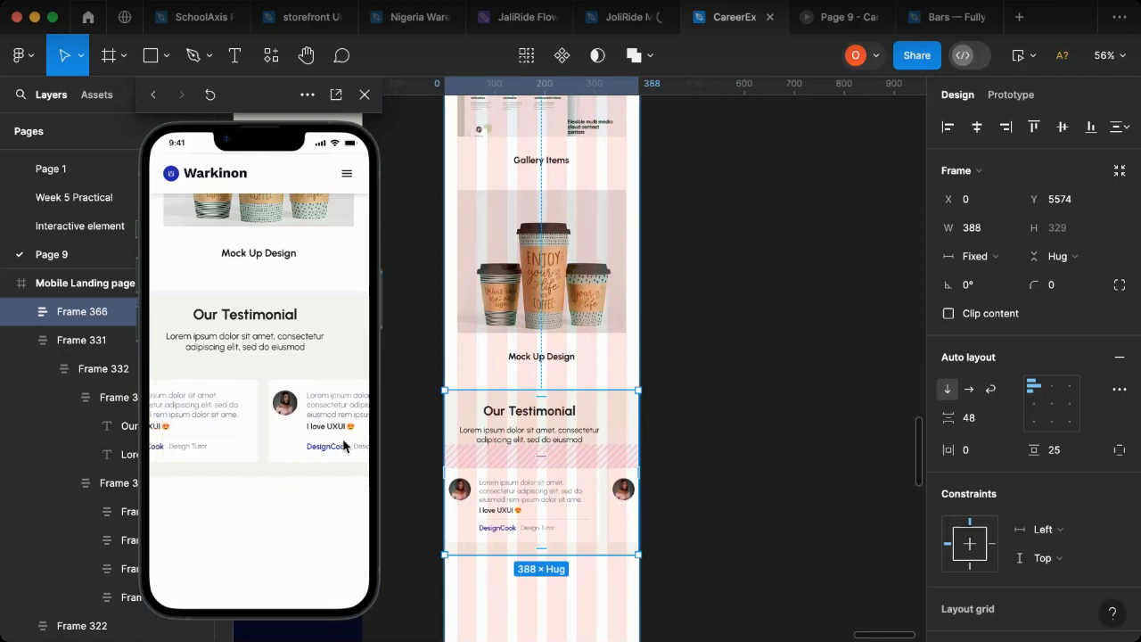
click(718, 421)
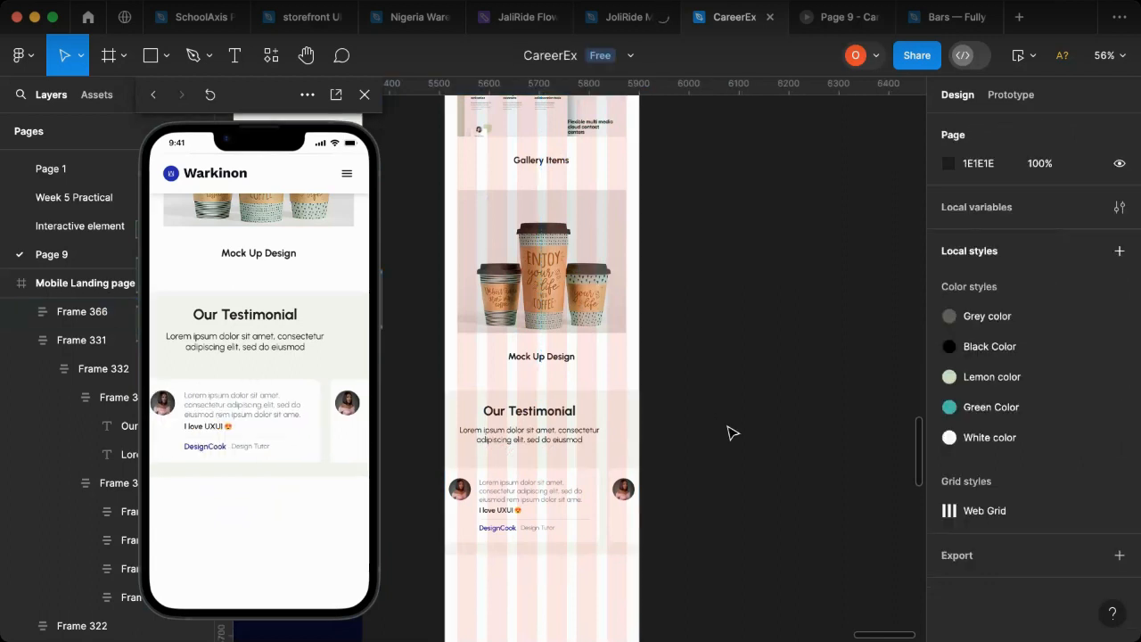
Step: Duplicate the blue "We start by listening" contact banner from the web layout onto the empty canvas beside the mobile page
scroll(731, 433, down, 5)
scroll(473, 408, down, 8)
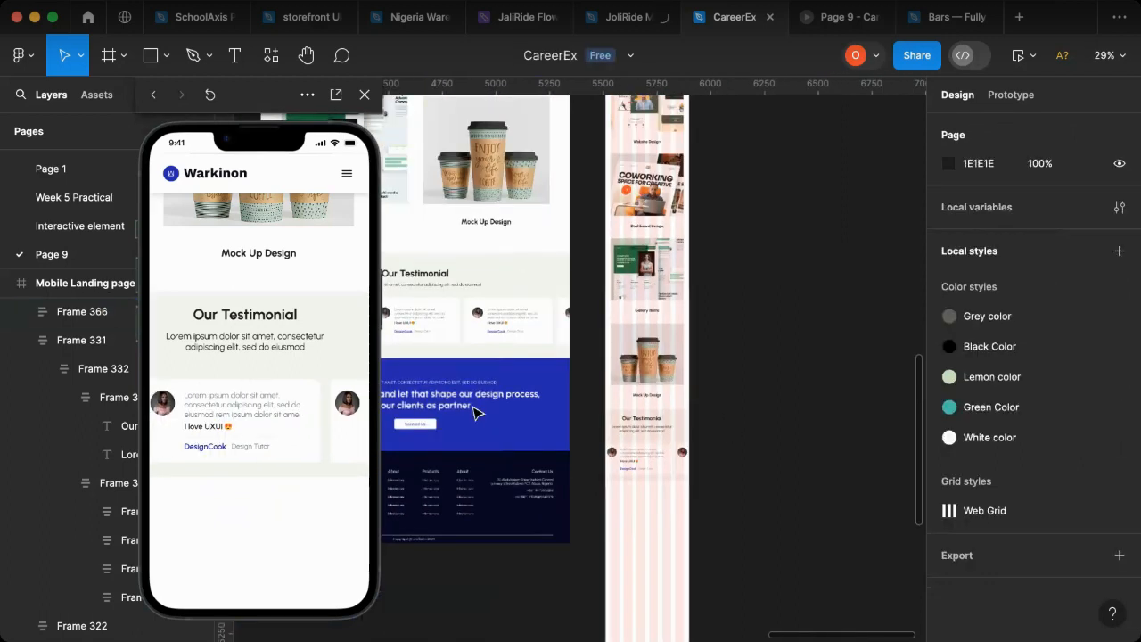
scroll(682, 429, up, 3)
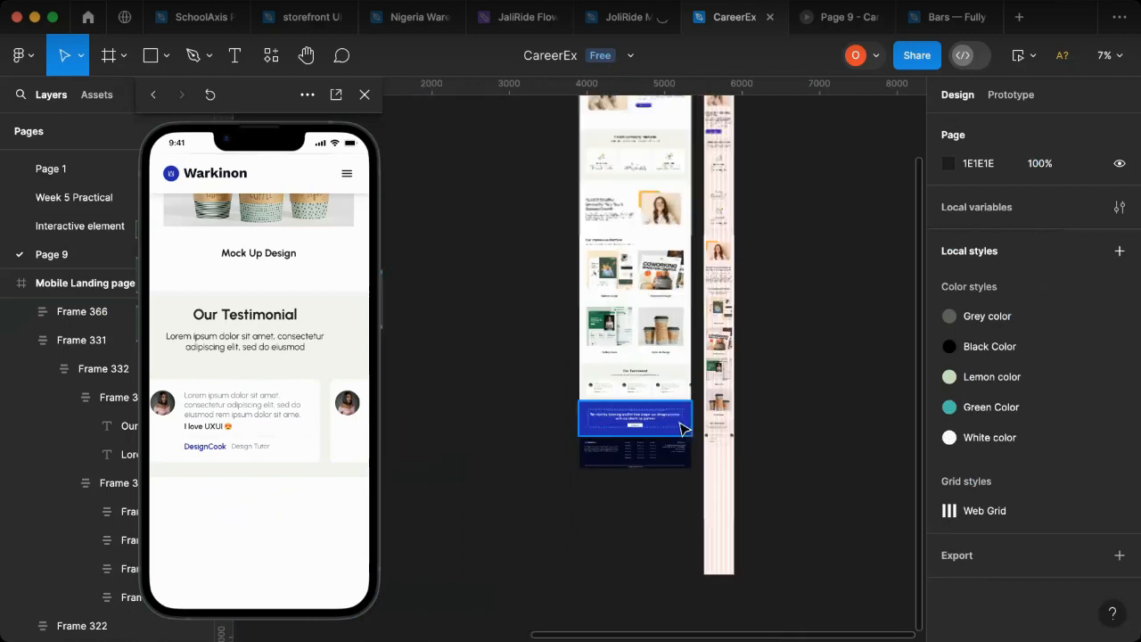
click(609, 419)
drag(796, 478, 818, 491)
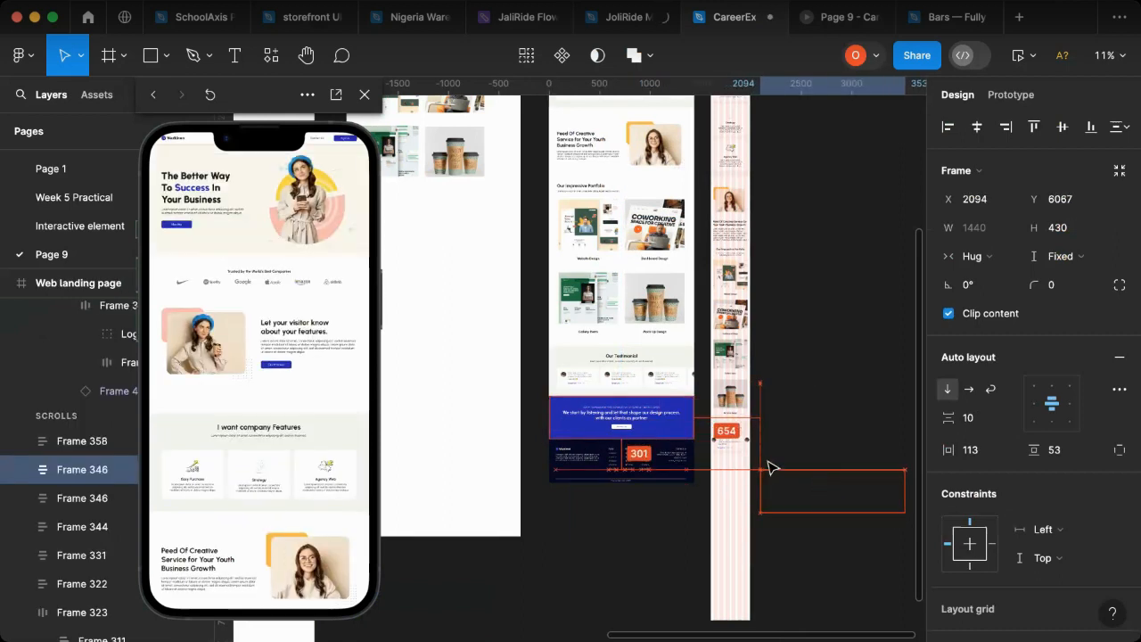
scroll(642, 455, right, 5)
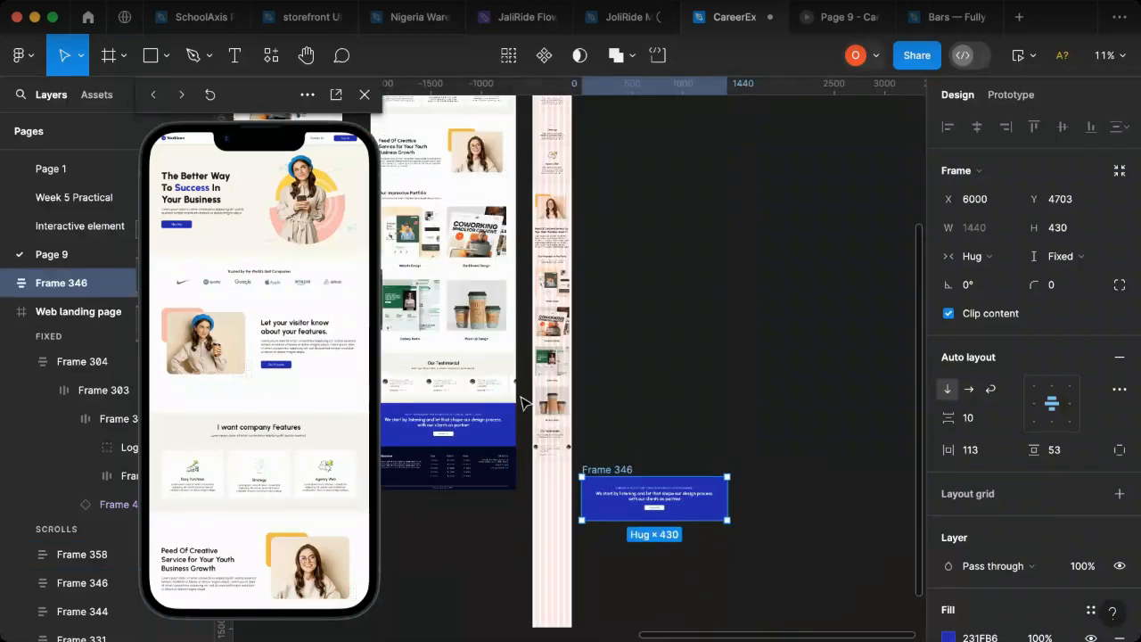
Step: Set the duplicated blue contact banner's width to 388 to match the mobile page
scroll(548, 417, up, 5)
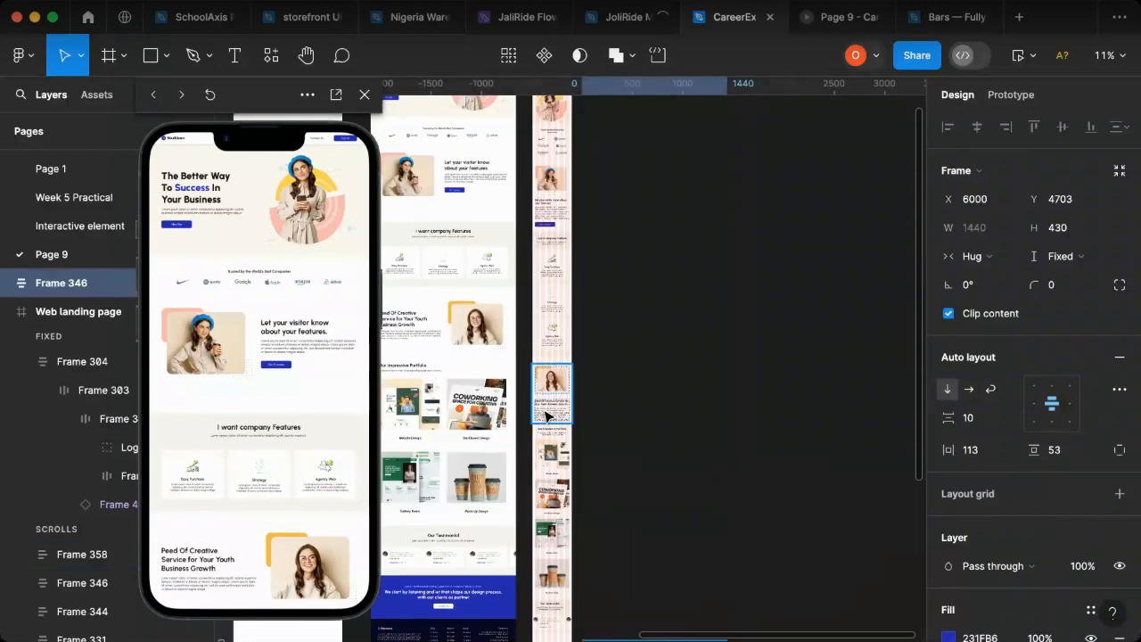
scroll(576, 423, down, 6)
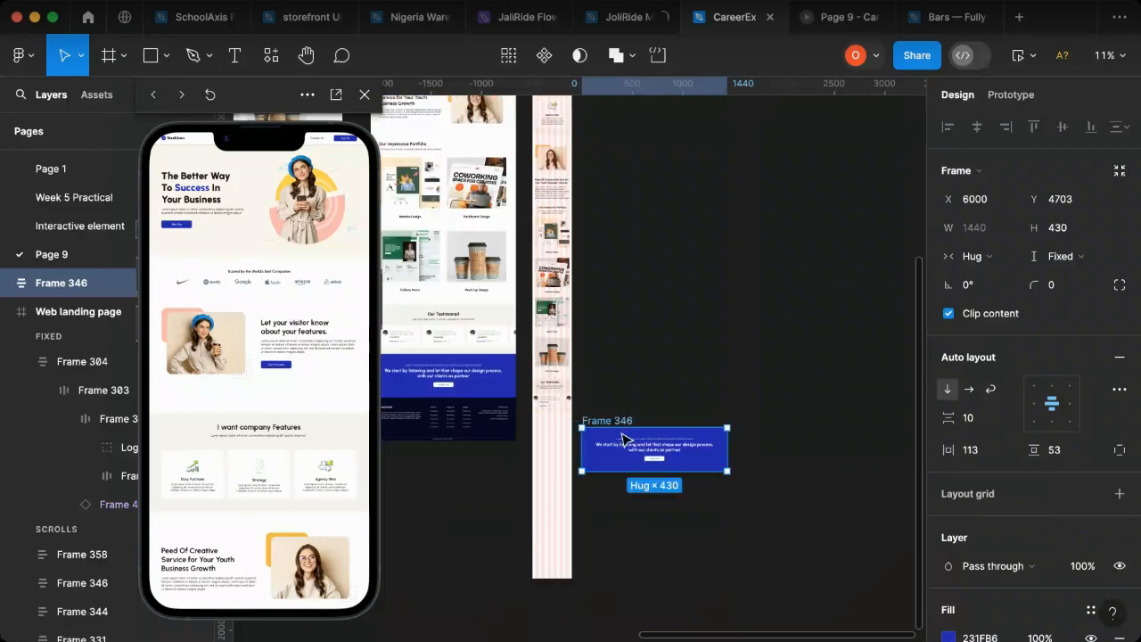
click(984, 233)
text(388)
key(Return)
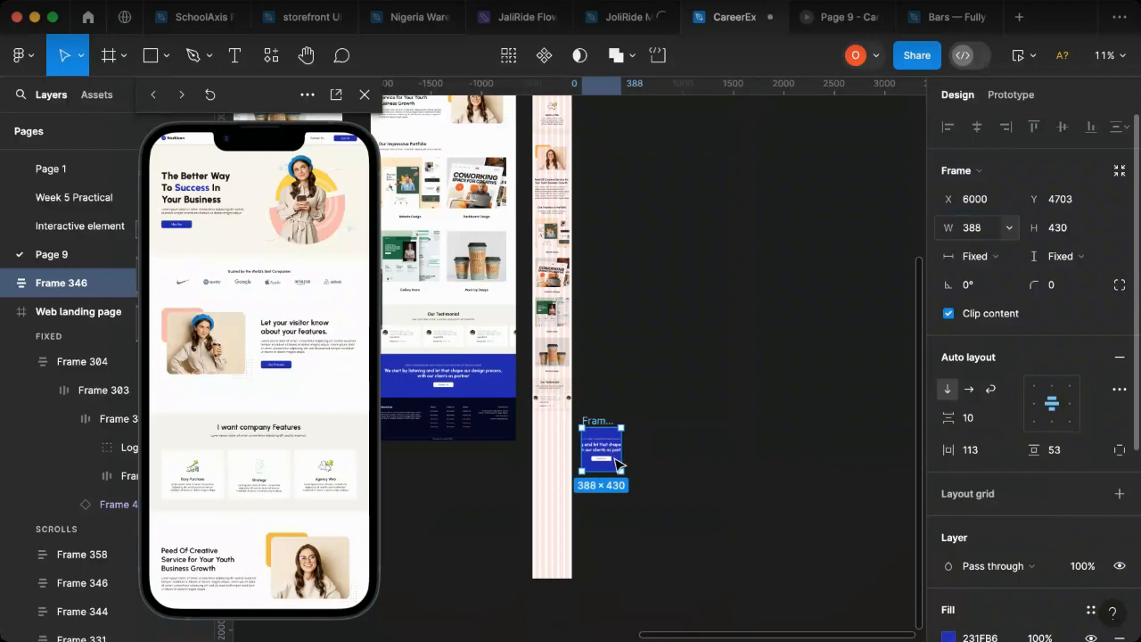
Step: Stretch the duplicated blue contact banner downward to a height of about 657
key(shift+2)
scroll(667, 490, down, 4)
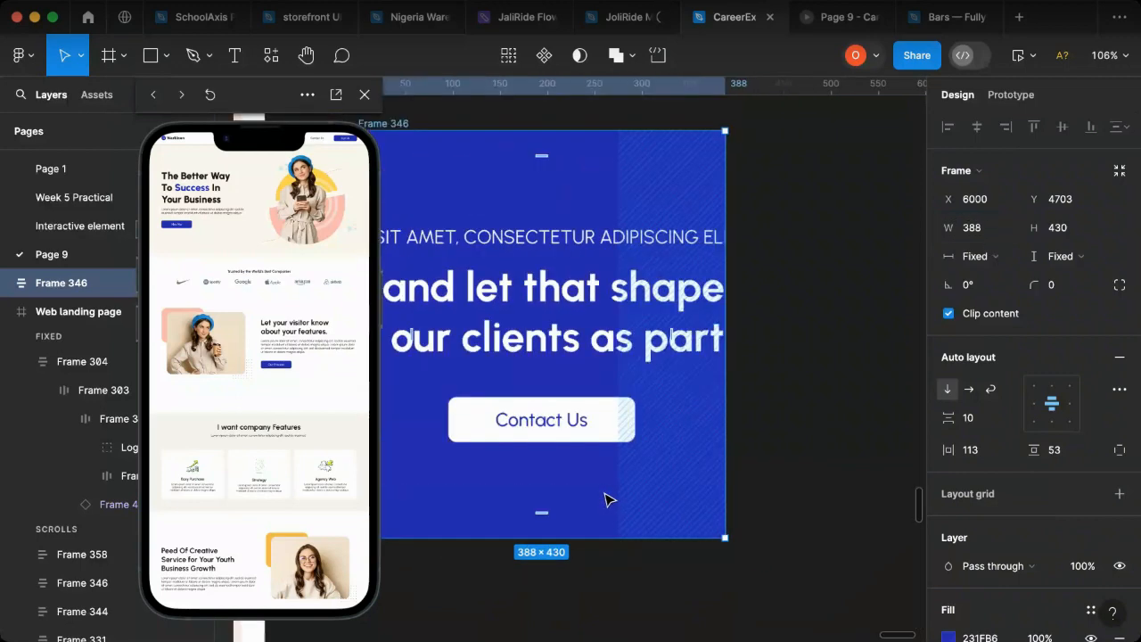
scroll(622, 530, down, 3)
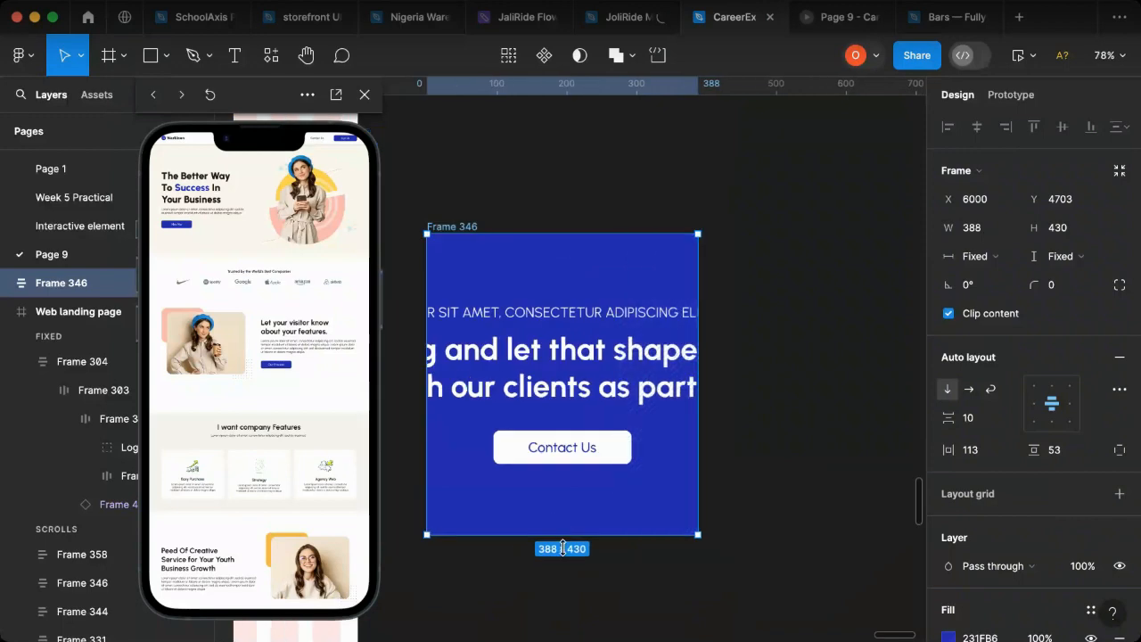
drag(616, 535, 616, 640)
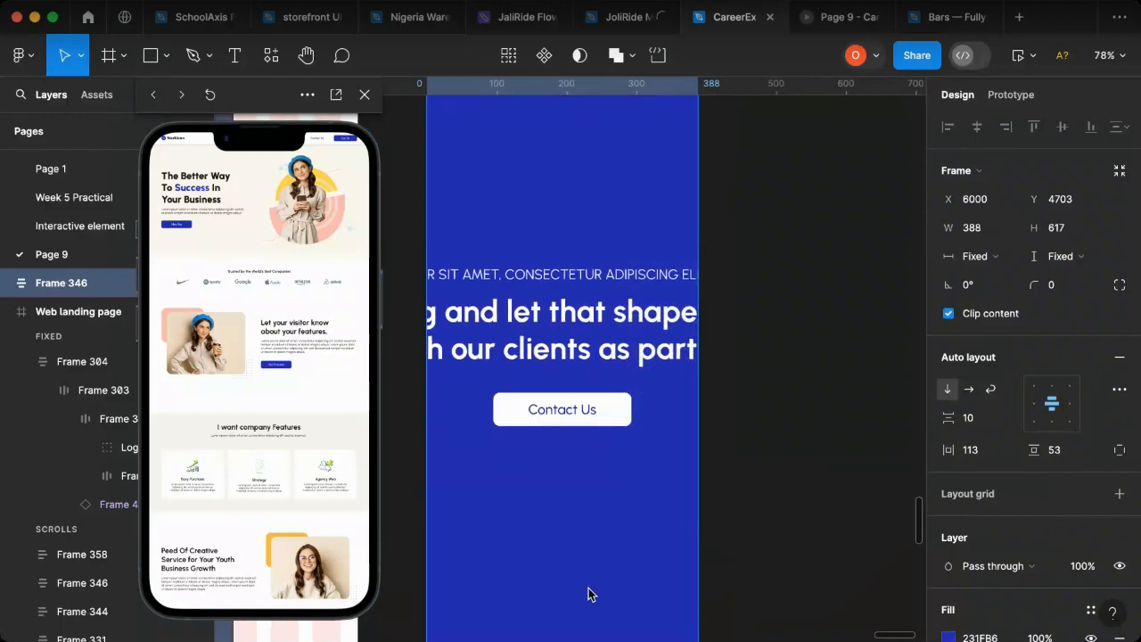
key(super+z)
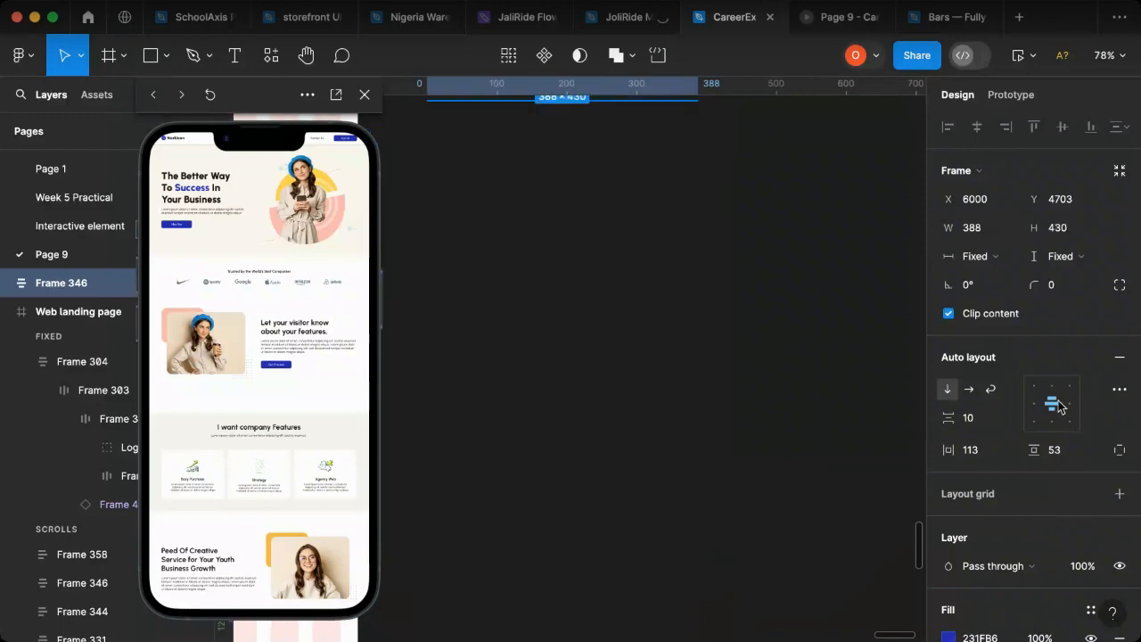
scroll(826, 336, up, 5)
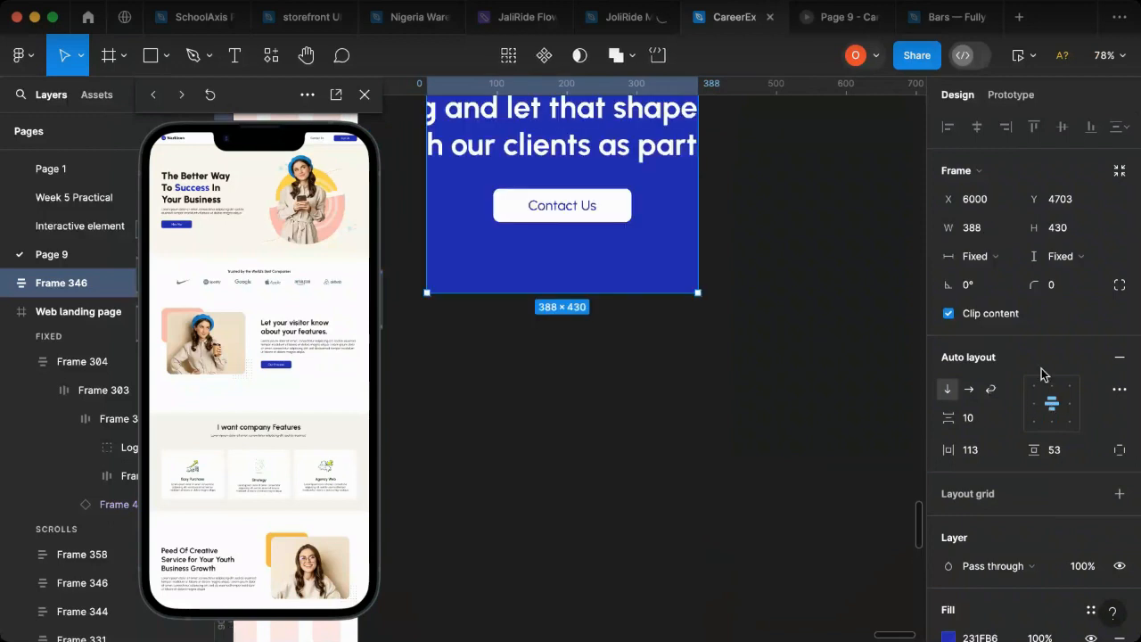
drag(566, 292, 612, 461)
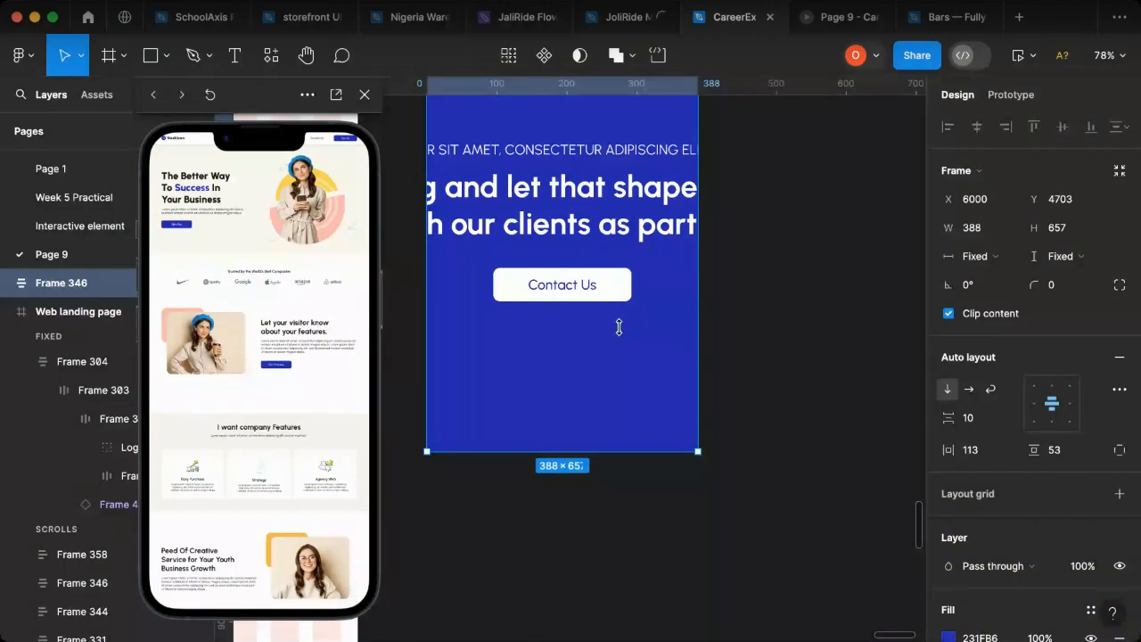
Step: Set the font size of the banner's small uppercase Lorem ipsum line to 16
scroll(619, 327, up, 5)
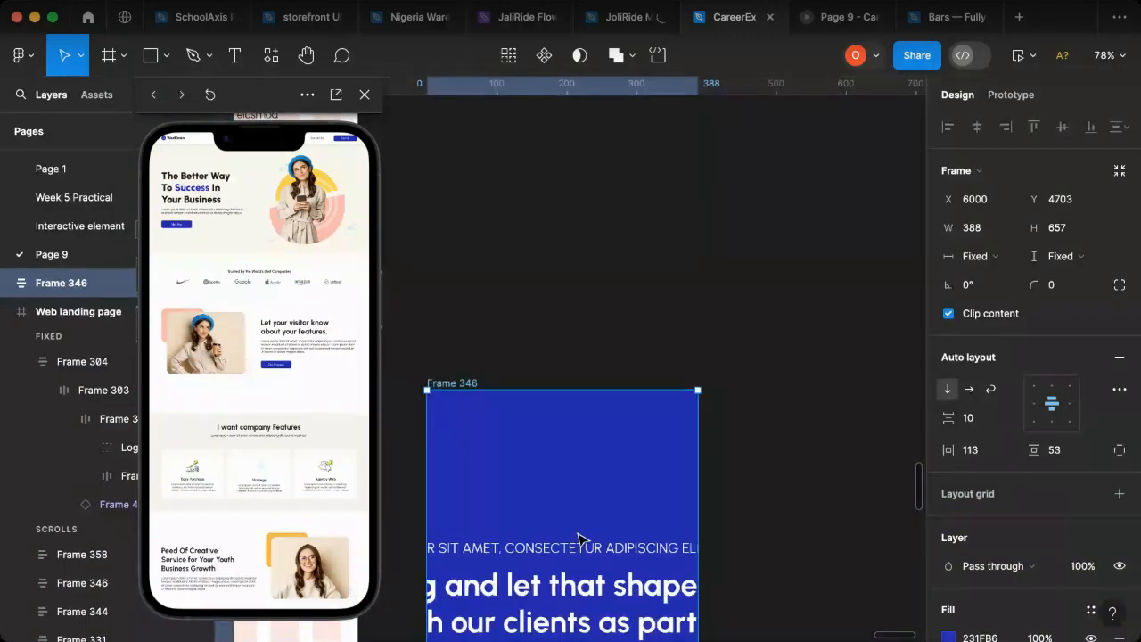
double_click(598, 553)
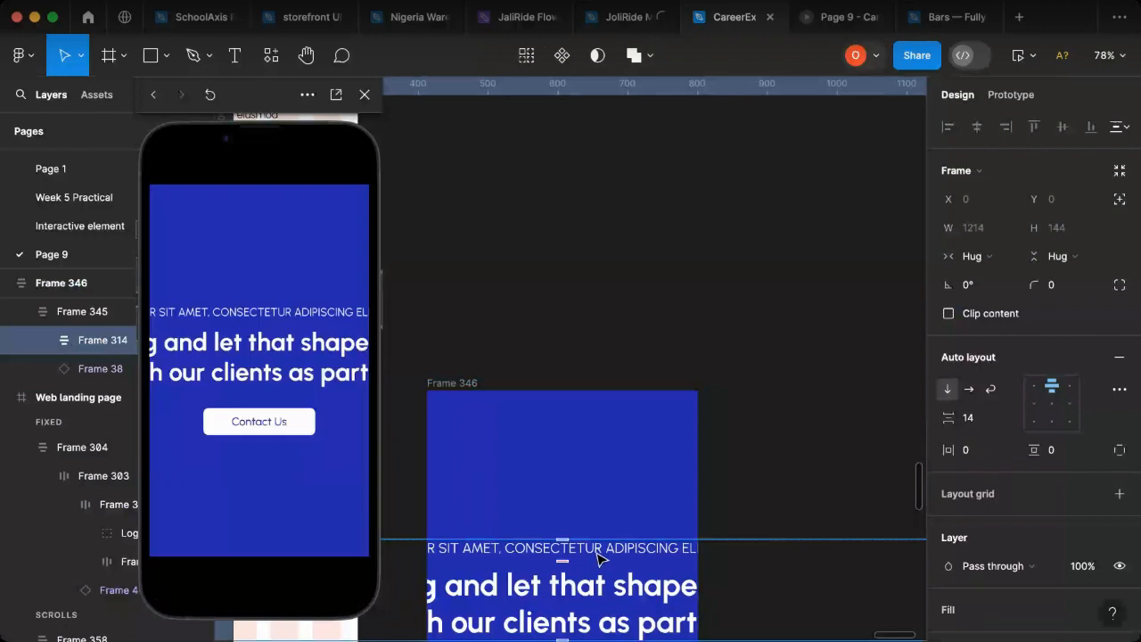
double_click(599, 553)
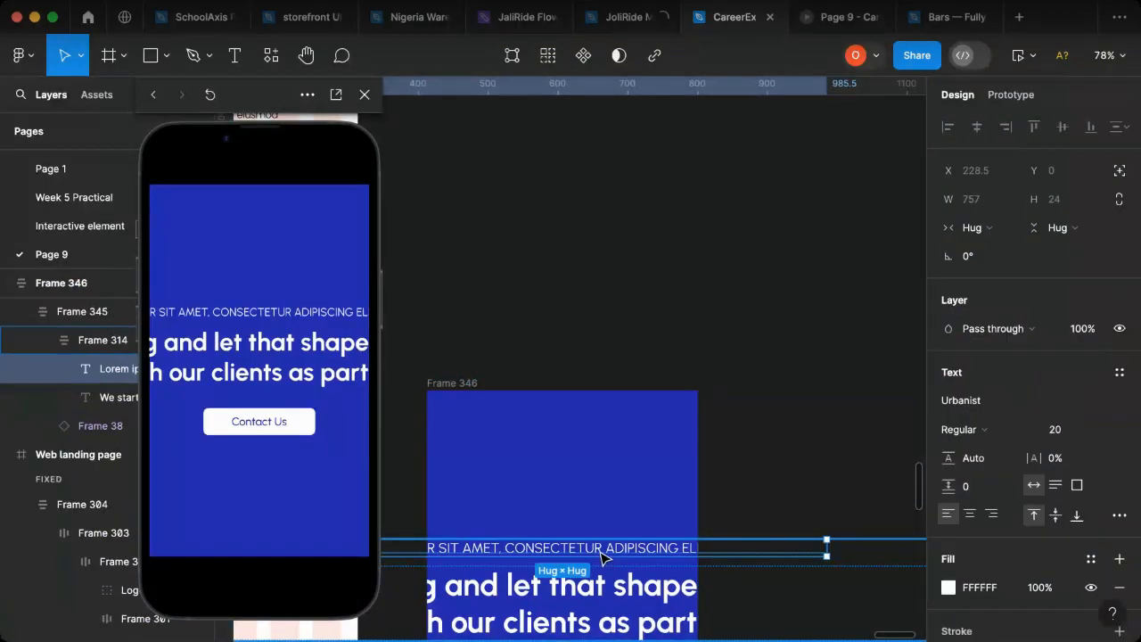
click(1056, 432)
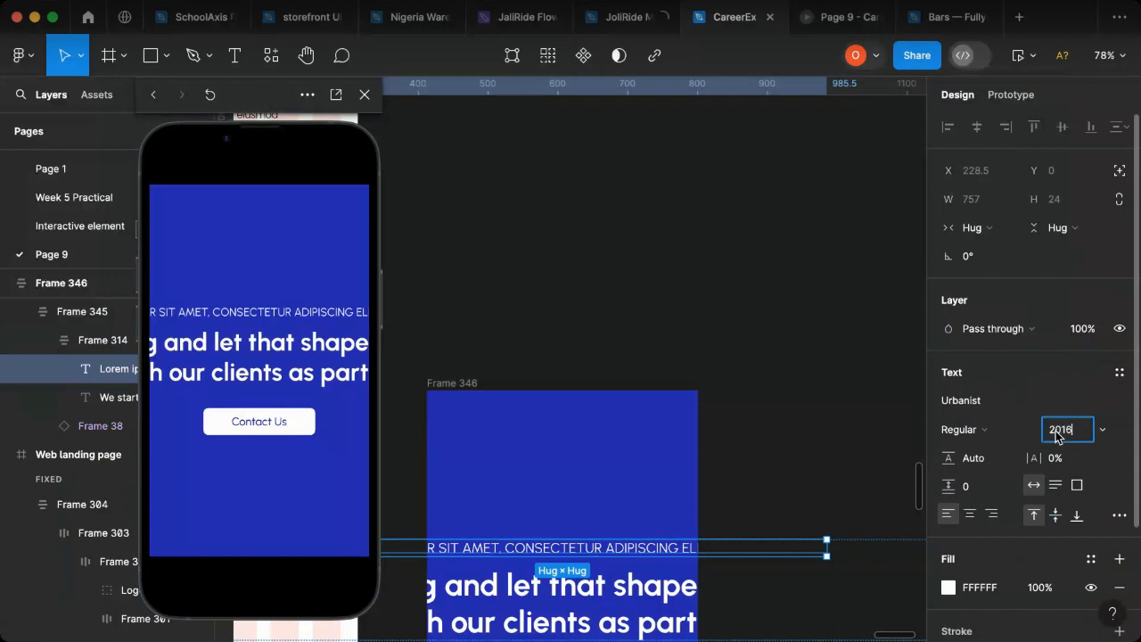
text(16)
key(Return)
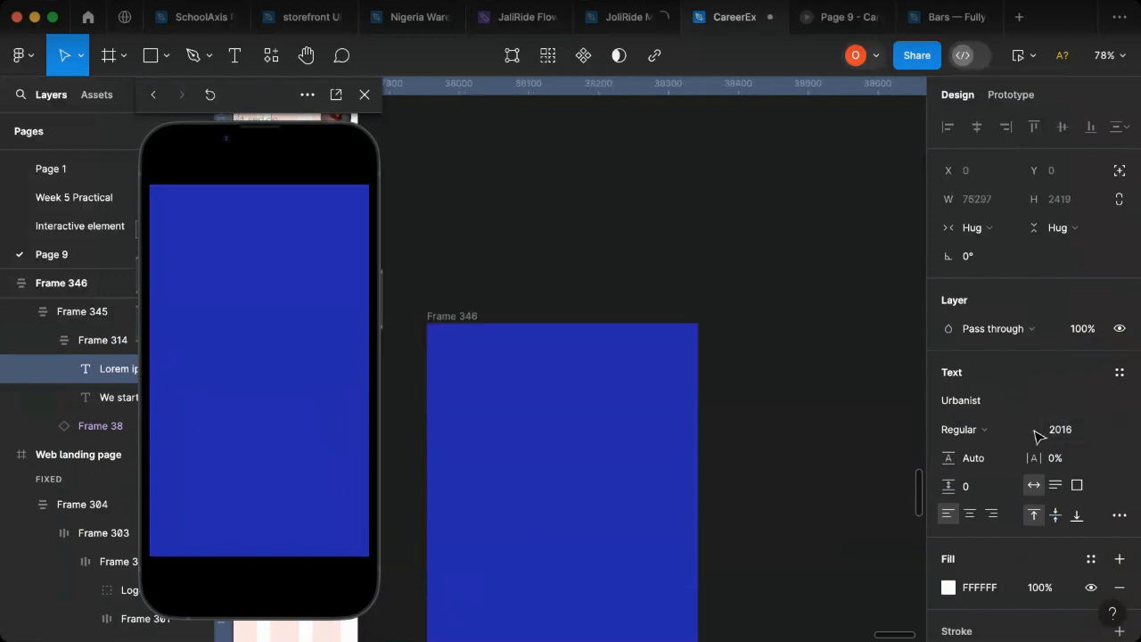
double_click(1066, 438)
text(16)
key(Return)
Step: Narrow the banner's Lorem ipsum text box to a width of 344 and centre-align its text
drag(717, 363, 683, 369)
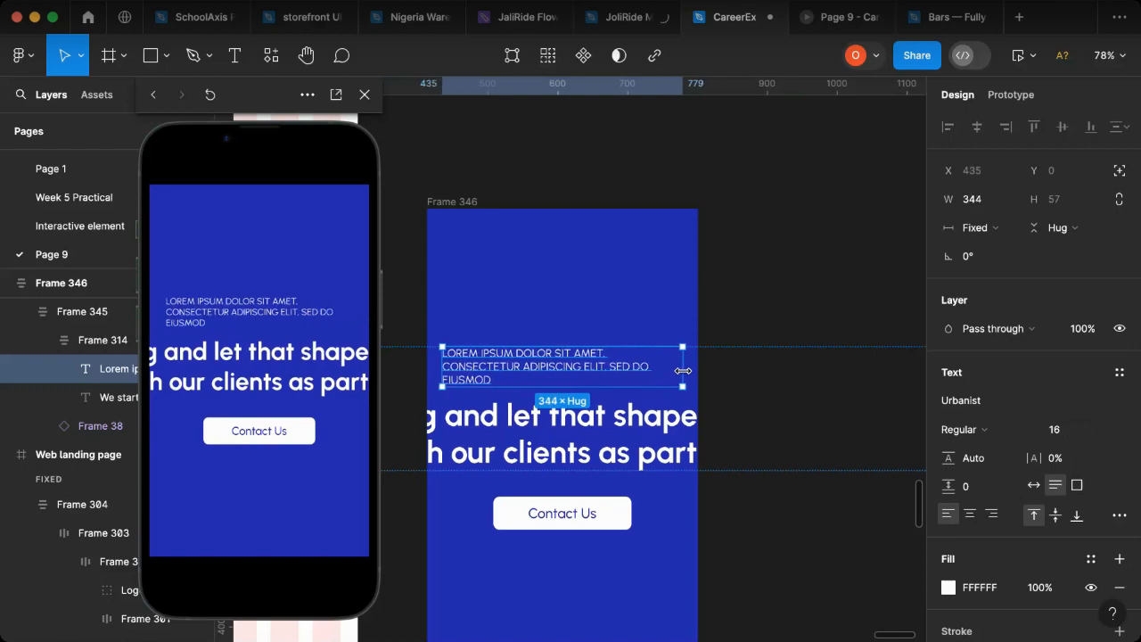
click(970, 513)
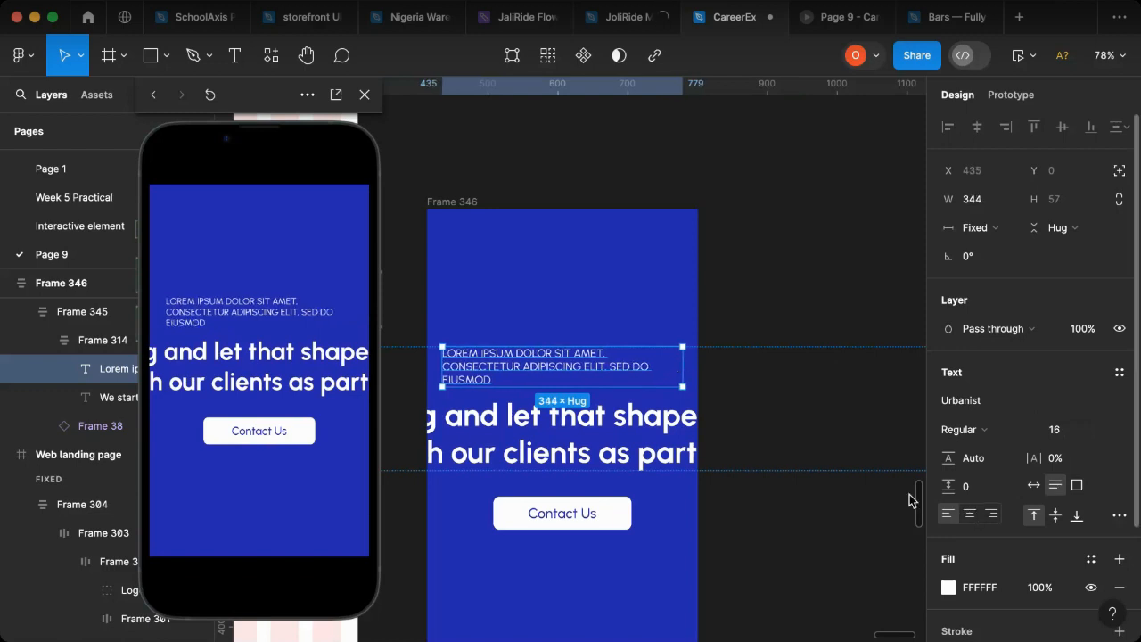
Step: Reduce the font size of the banner's bold "We start by listening" heading to 26
click(688, 438)
click(1064, 435)
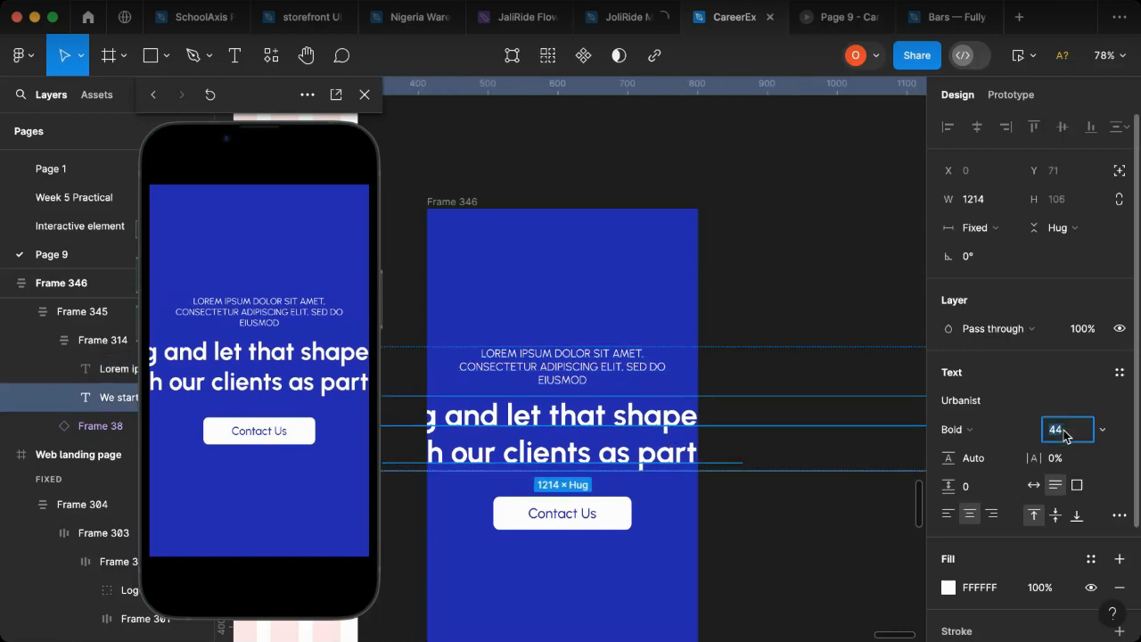
text(32)
key(Return)
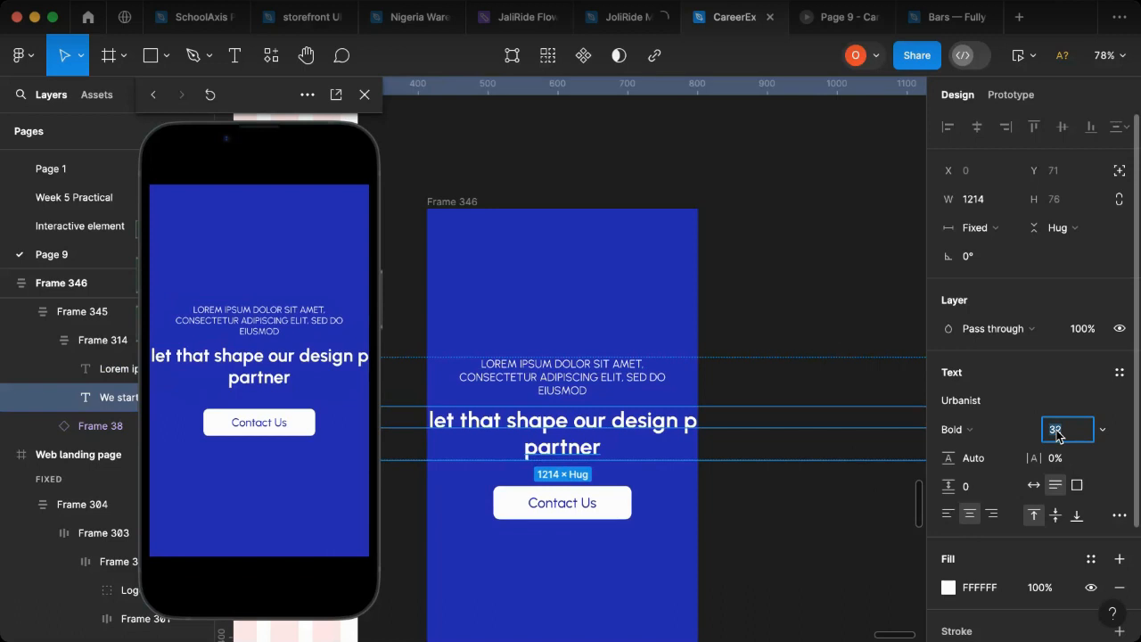
text(26)
key(Return)
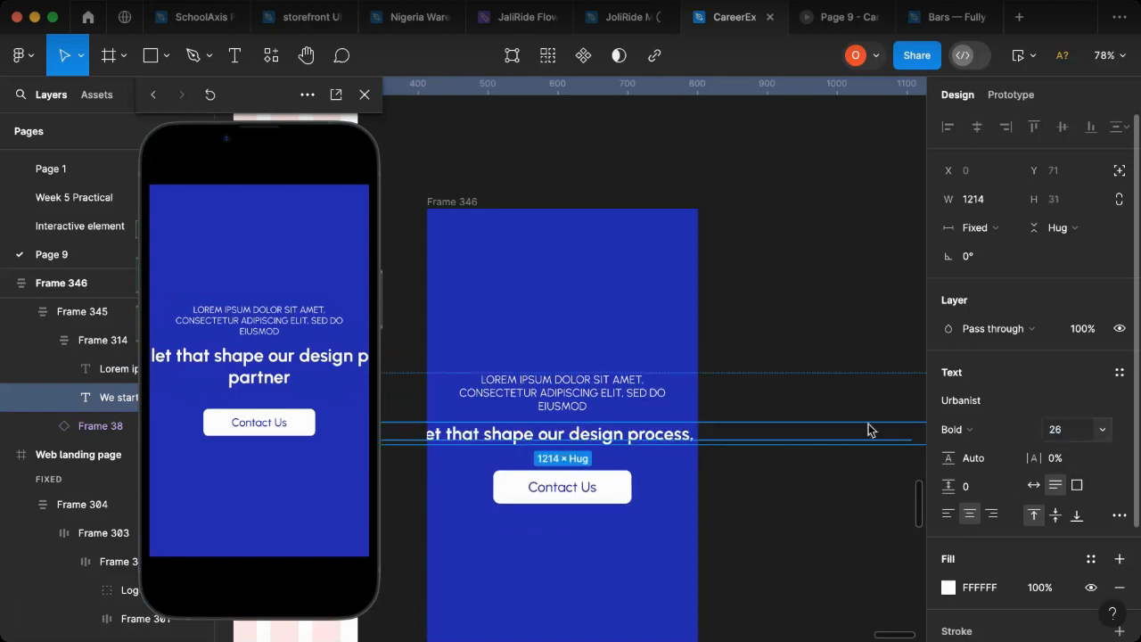
Step: Narrow the banner's heading text box to a width of 344 so it wraps inside the mobile banner
scroll(865, 428, down, 3)
drag(874, 432, 789, 436)
drag(686, 437, 695, 437)
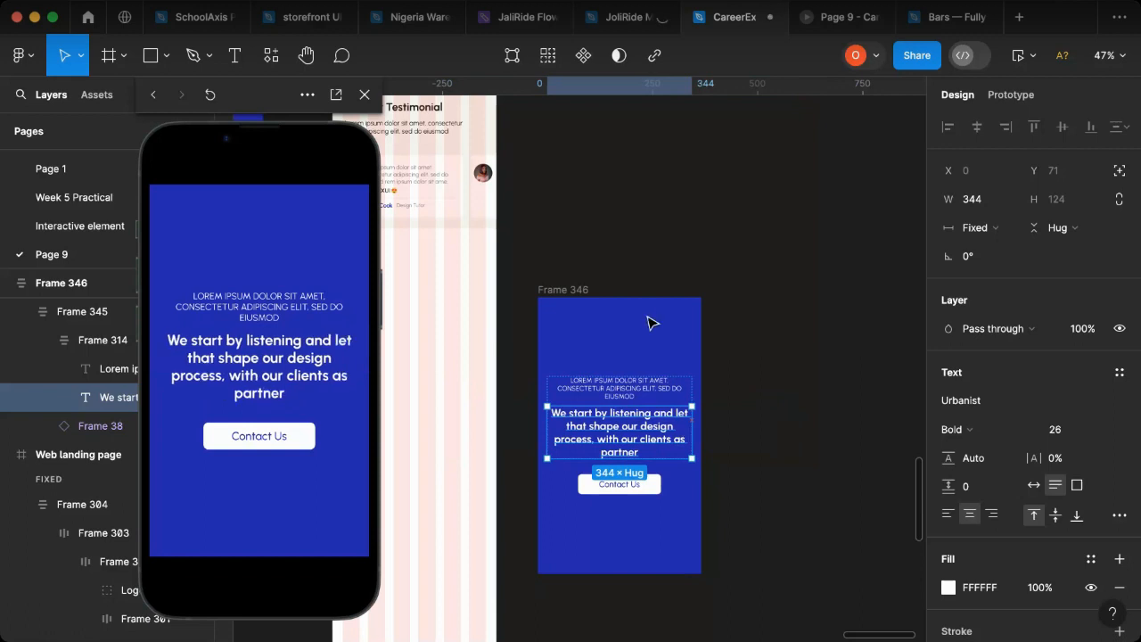
Step: Shorten the blue contact banner from its upper edge to a height of about 591
click(599, 300)
drag(605, 305, 606, 332)
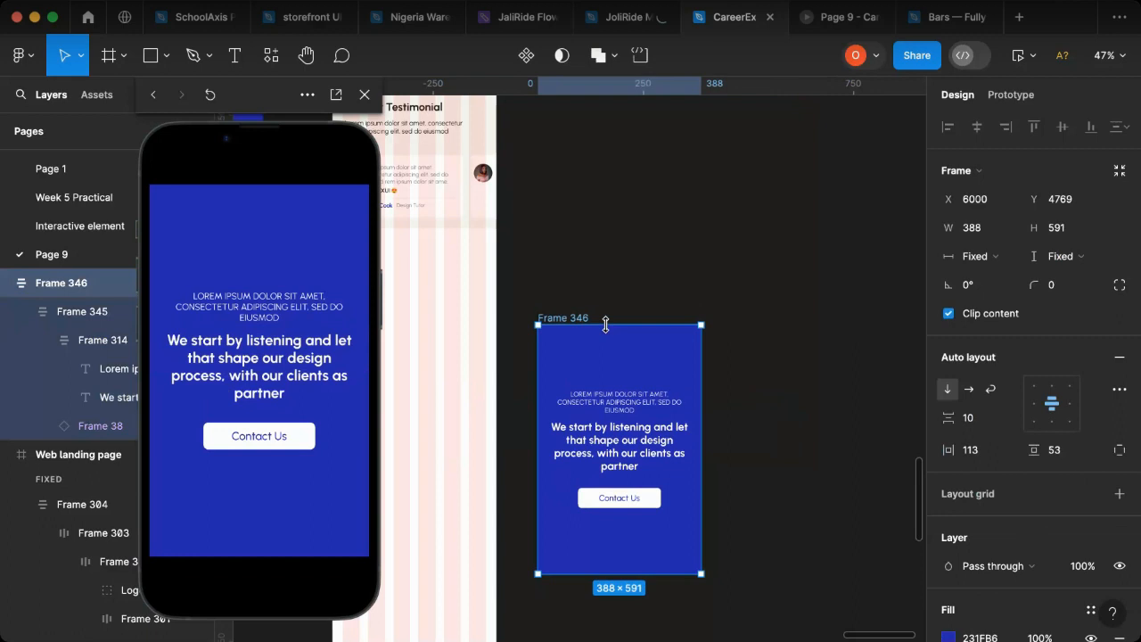
Step: Place the blue contact banner on the mobile page below the testimonial section and centre it horizontally
drag(655, 381, 440, 324)
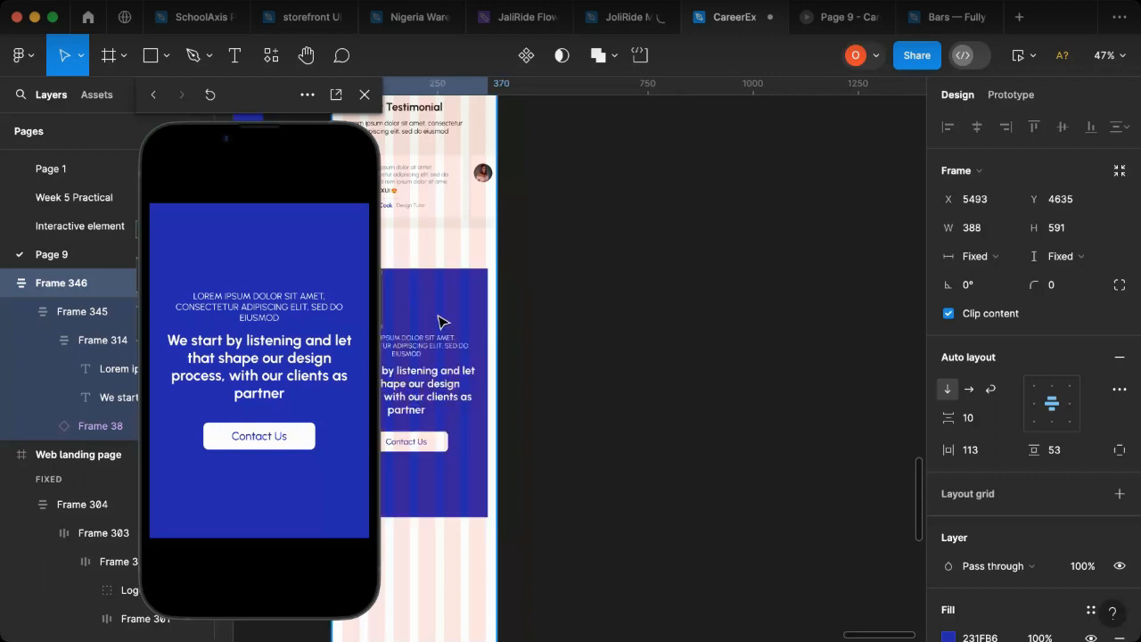
click(973, 130)
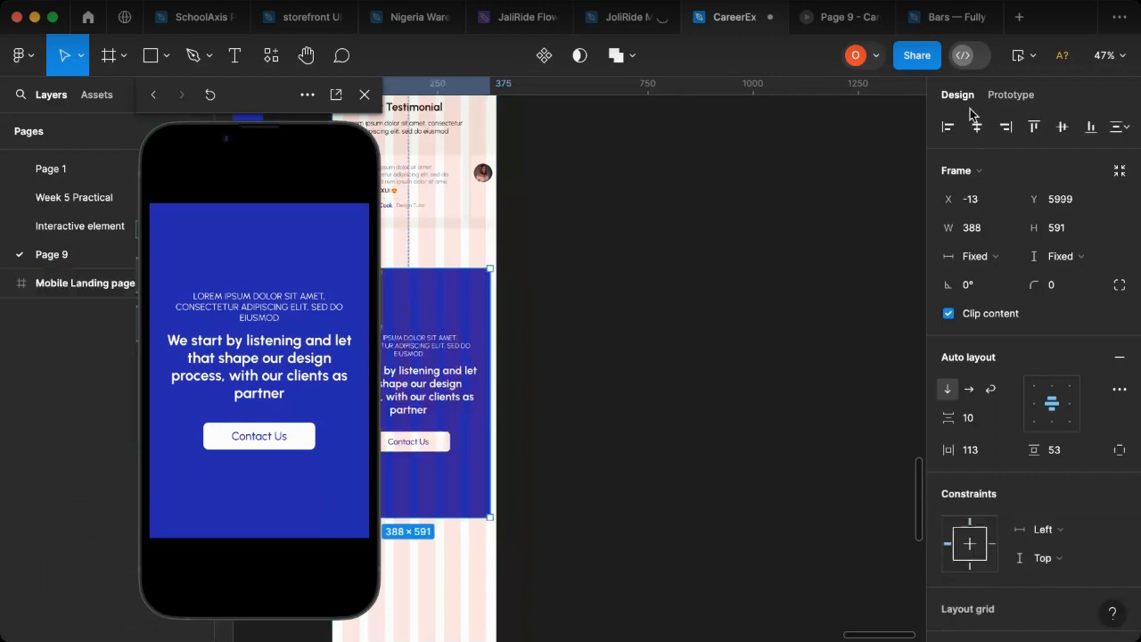
Step: Move the blue contact banner up below the testimonial section, leaving a 56 gap between the two
scroll(596, 364, left, 2)
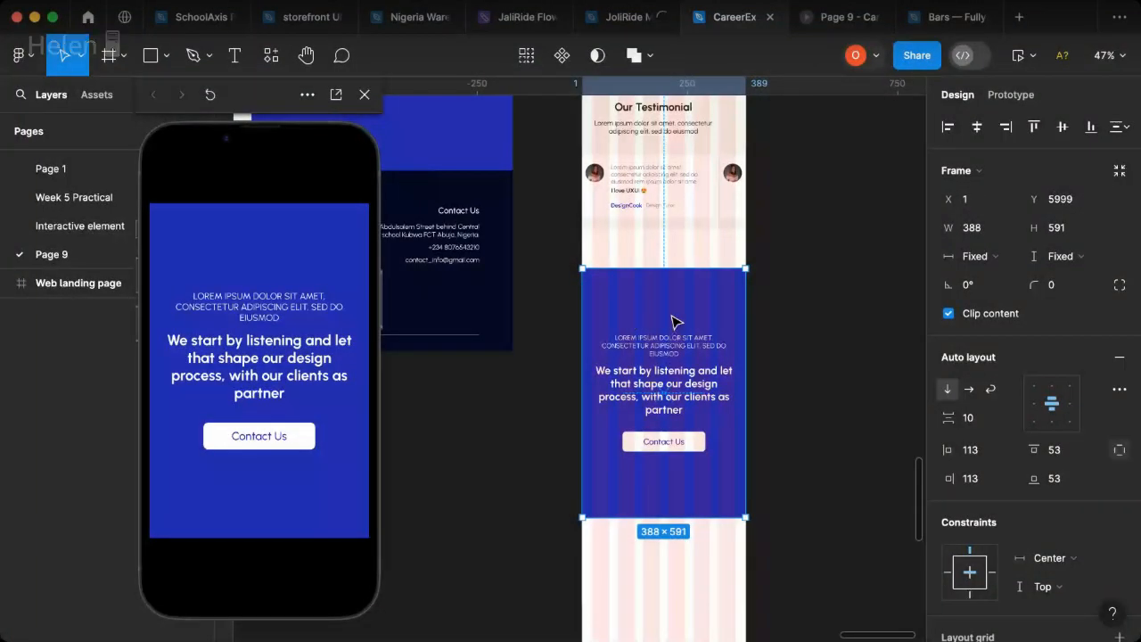
drag(674, 319, 675, 293)
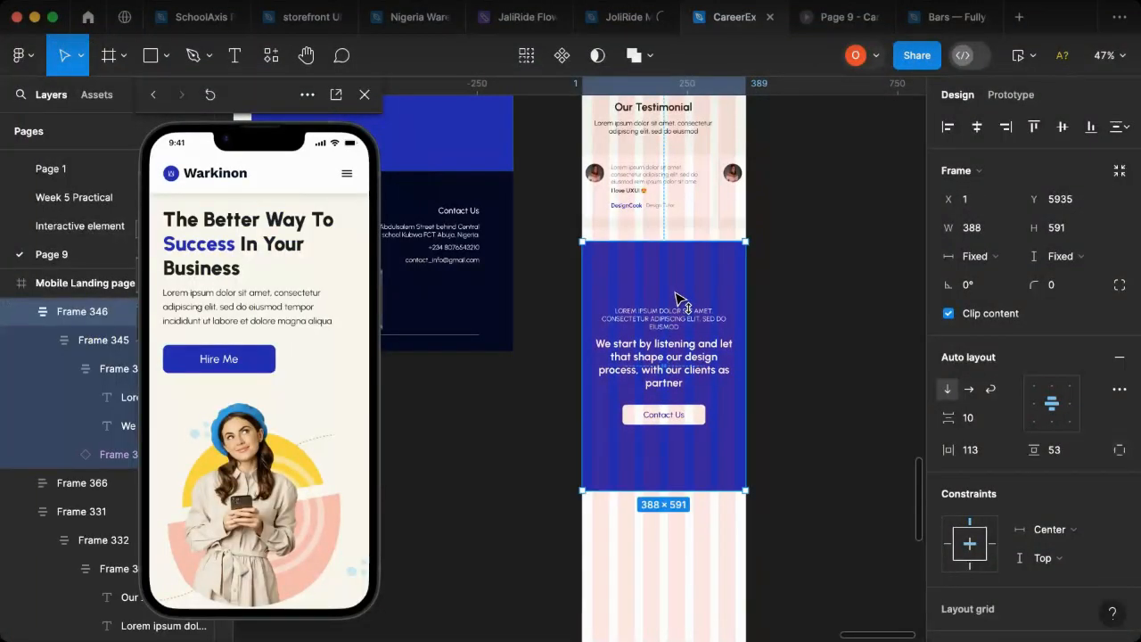
scroll(462, 260, up, 5)
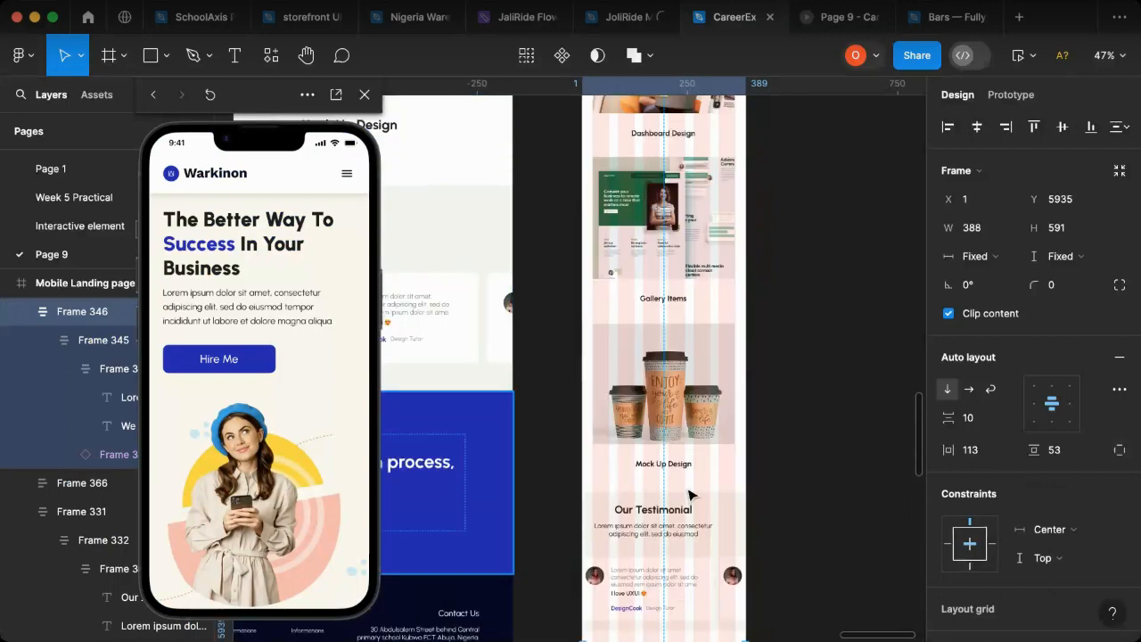
scroll(719, 521, down, 5)
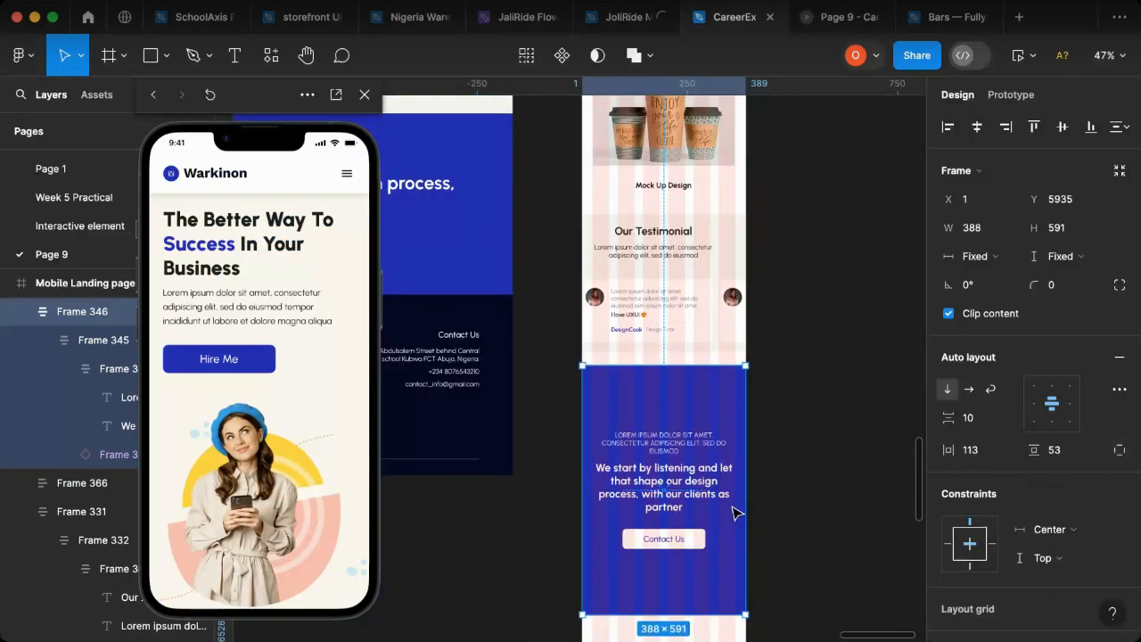
drag(694, 466, 699, 476)
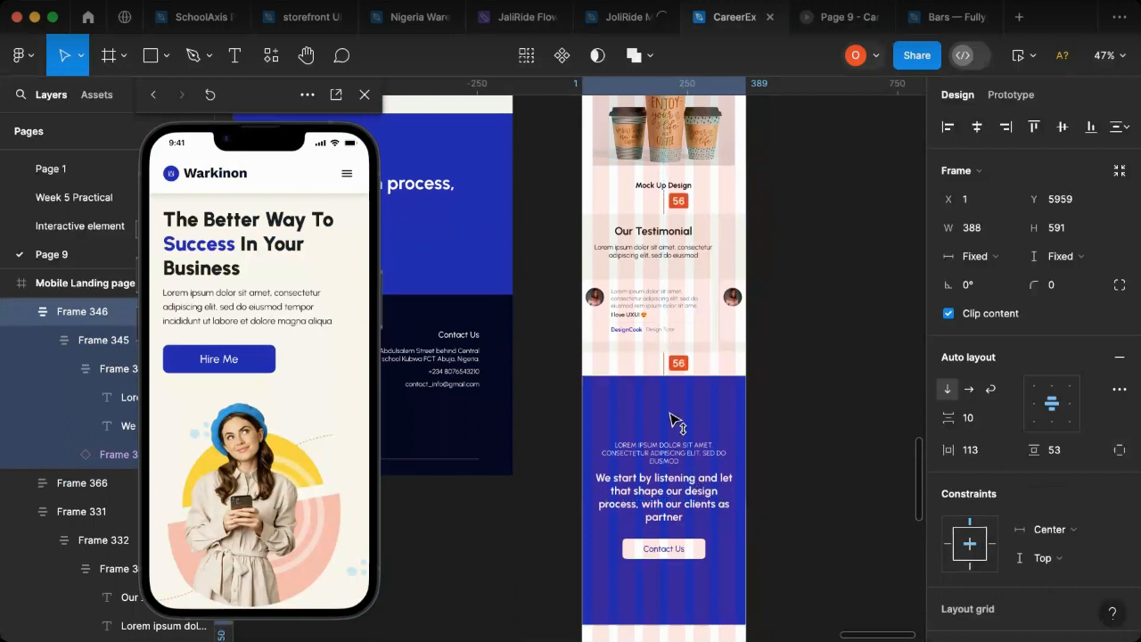
Step: Set the testimonial section's vertical padding to 35 and nudge it up until the gaps above and below are both 46
click(655, 234)
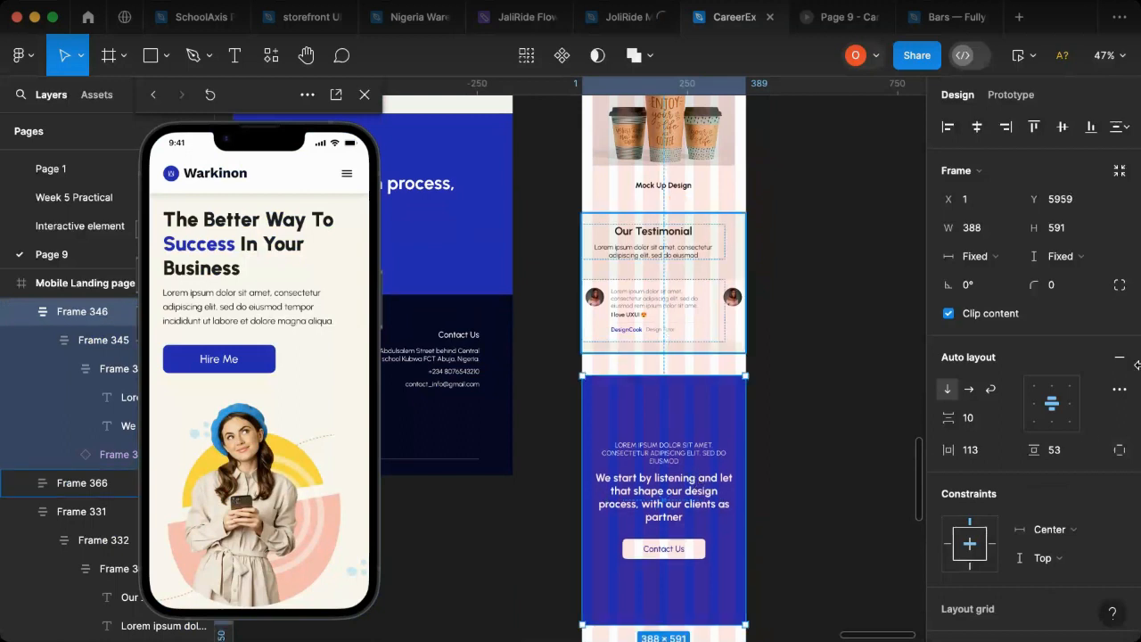
click(1070, 456)
text(35)
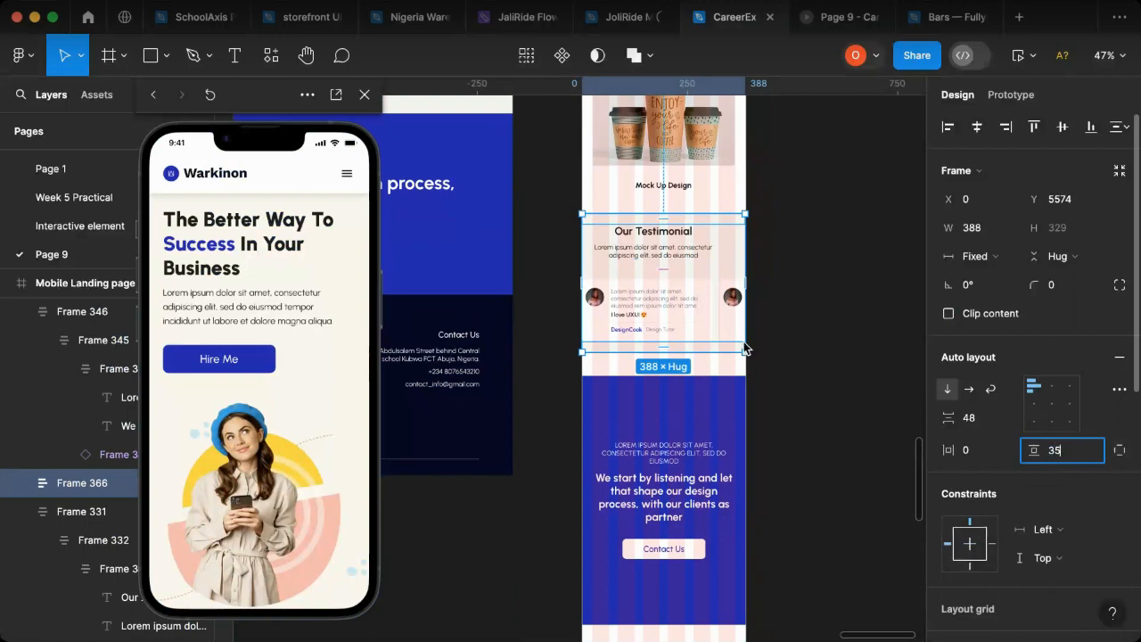
key(Return)
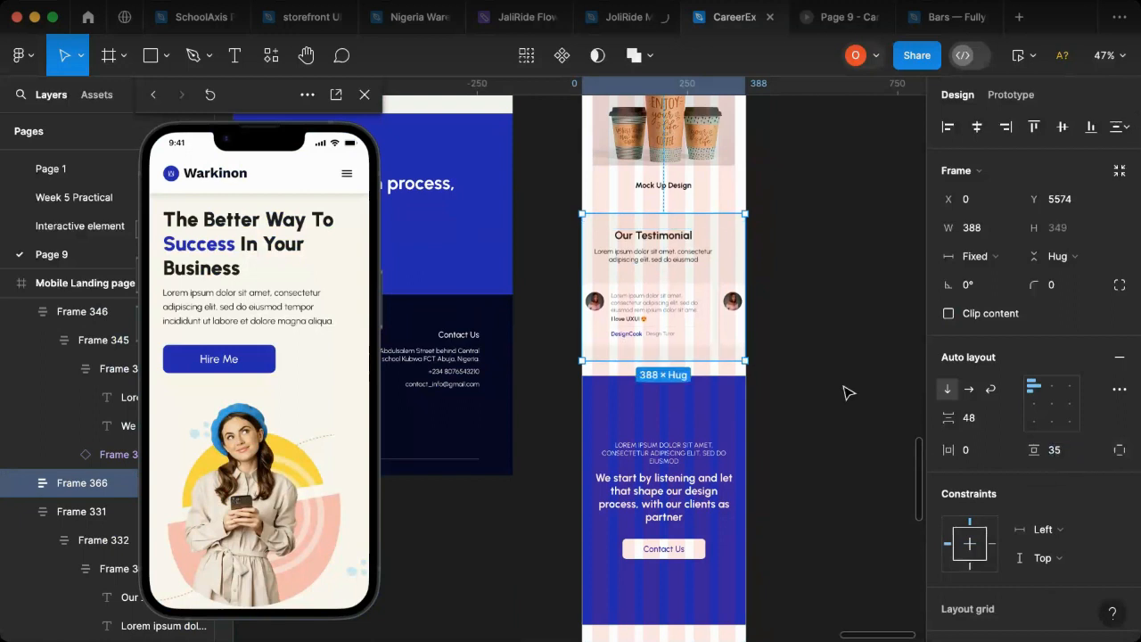
key(shift+Up)
key(Up)
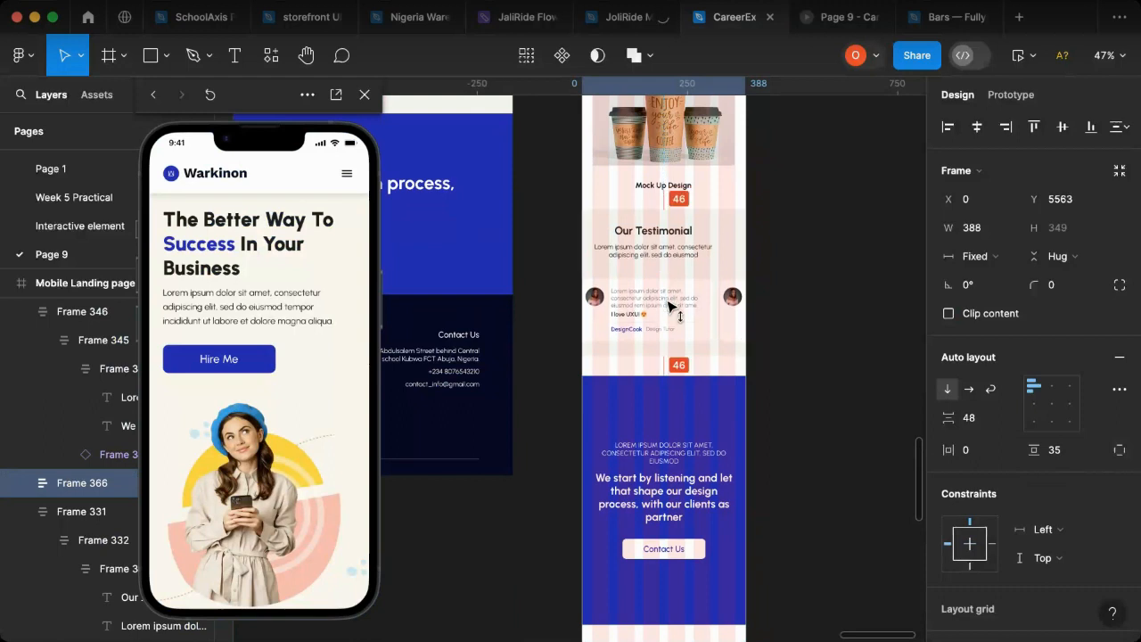
Step: Move the blue contact banner up against the testimonial section's lower edge and shorten the banner to a height of 436
click(722, 457)
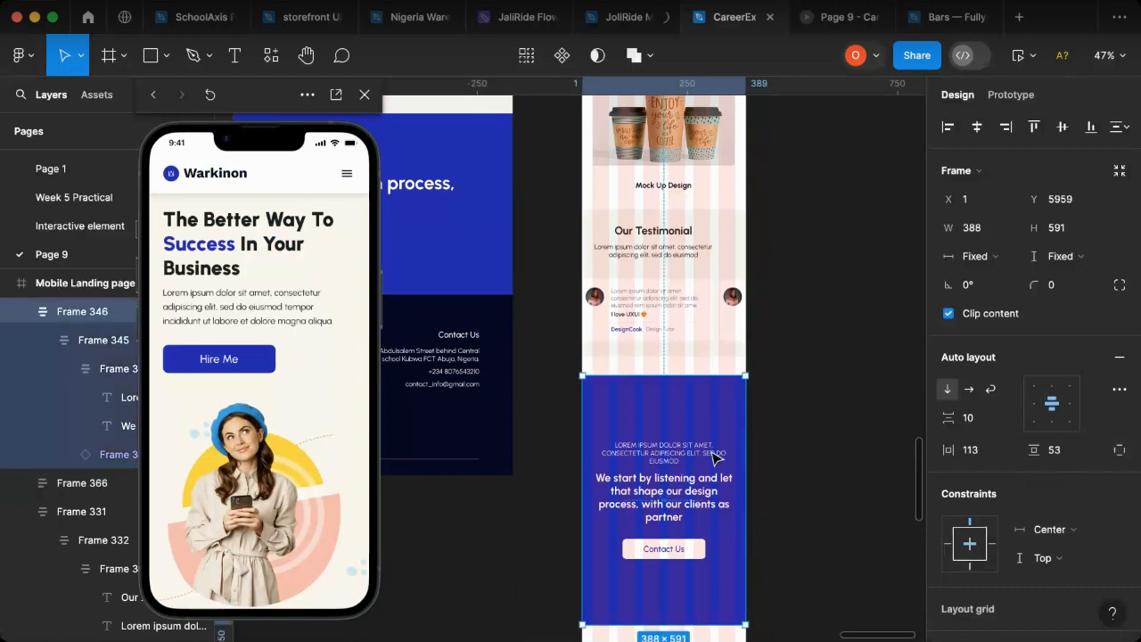
drag(715, 454, 711, 426)
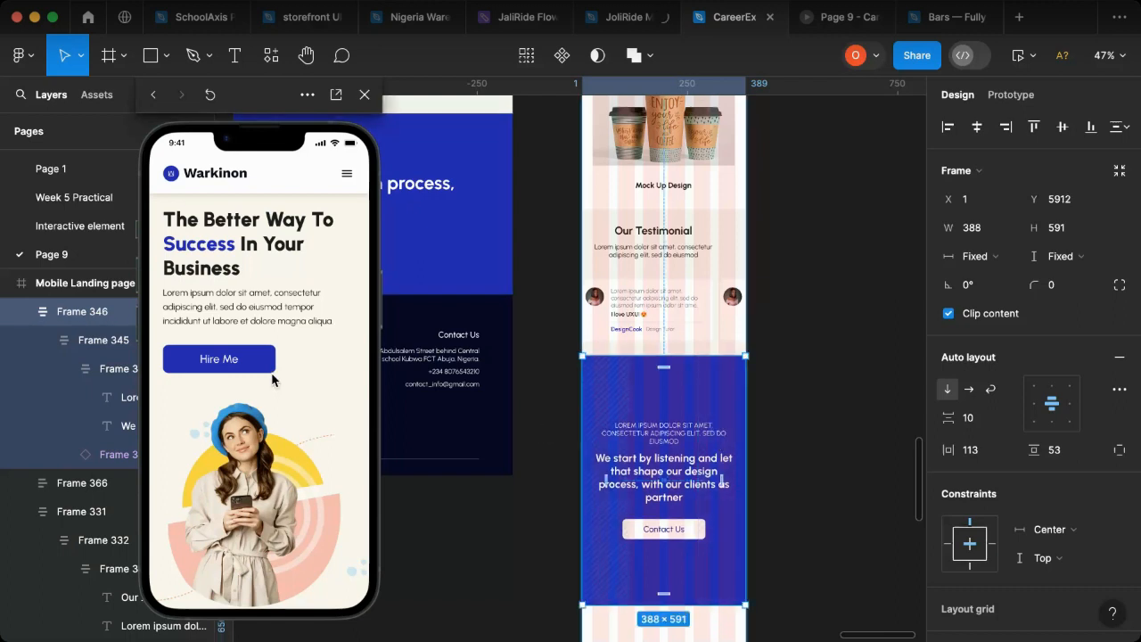
scroll(276, 406, down, 5)
scroll(276, 410, down, 15)
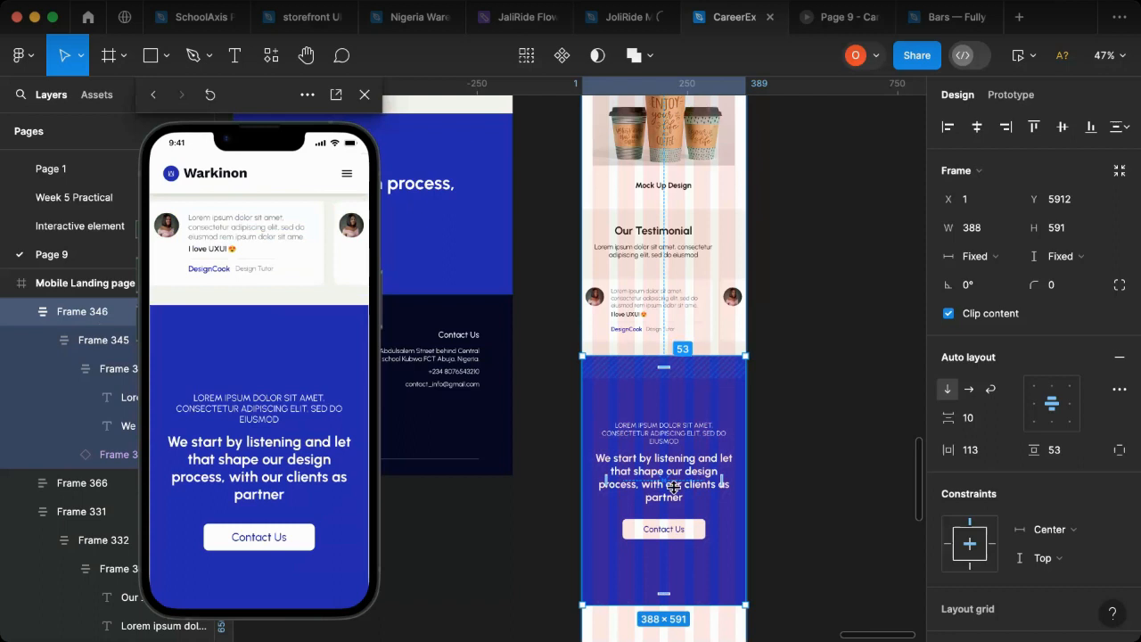
drag(645, 586, 654, 537)
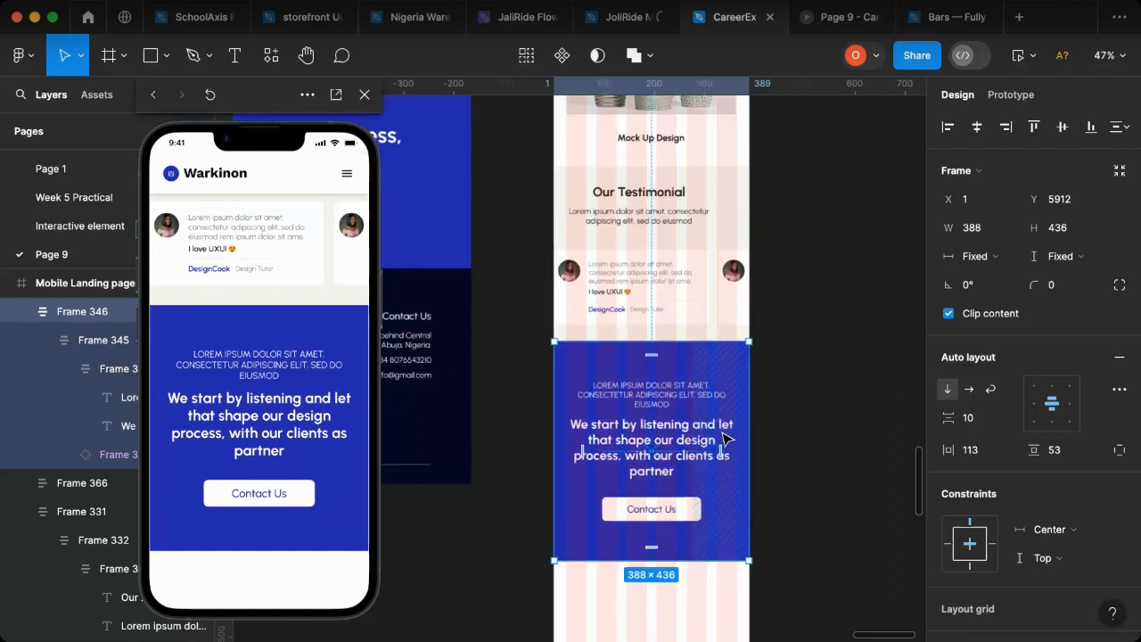
Step: Examine the nested frames and heading text box inside the blue banner to check their width and side margins
scroll(732, 439, up, 5)
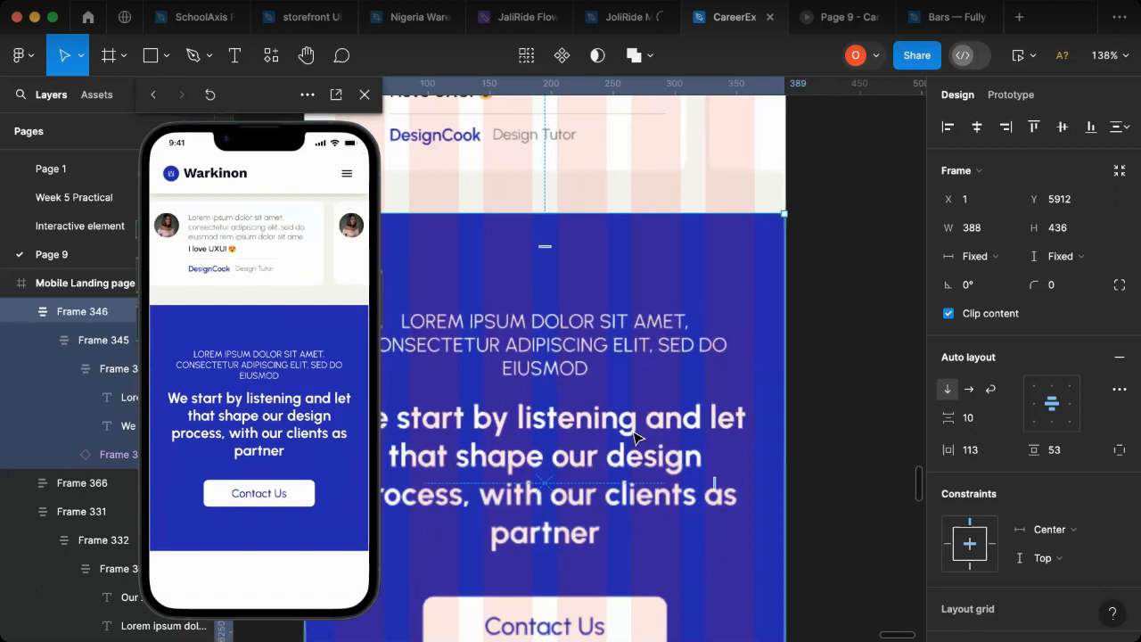
click(705, 440)
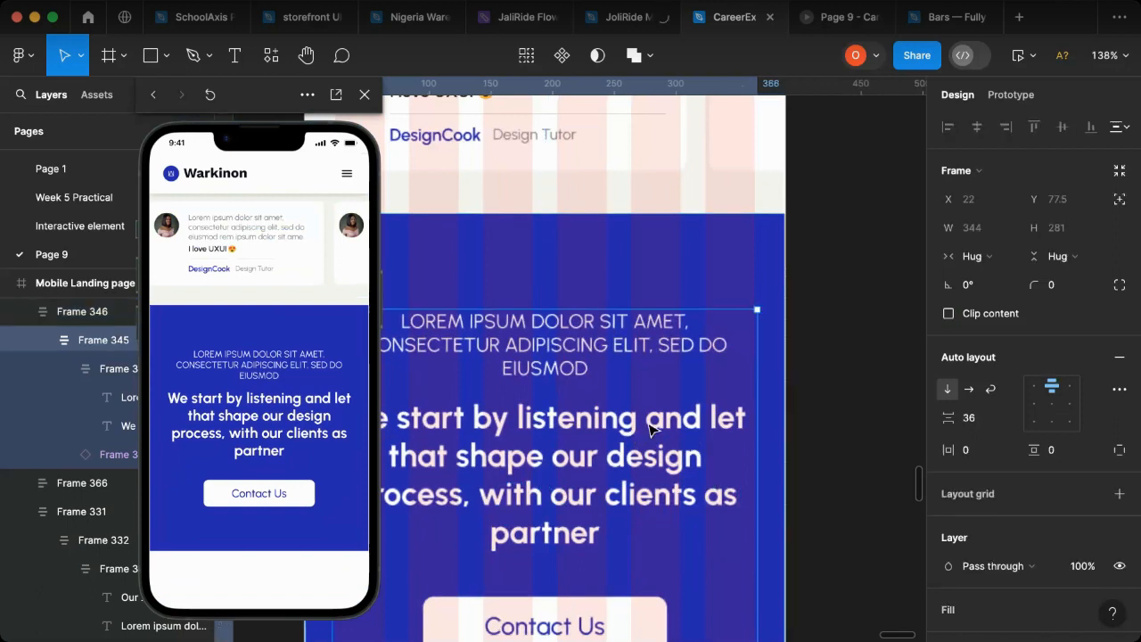
click(719, 454)
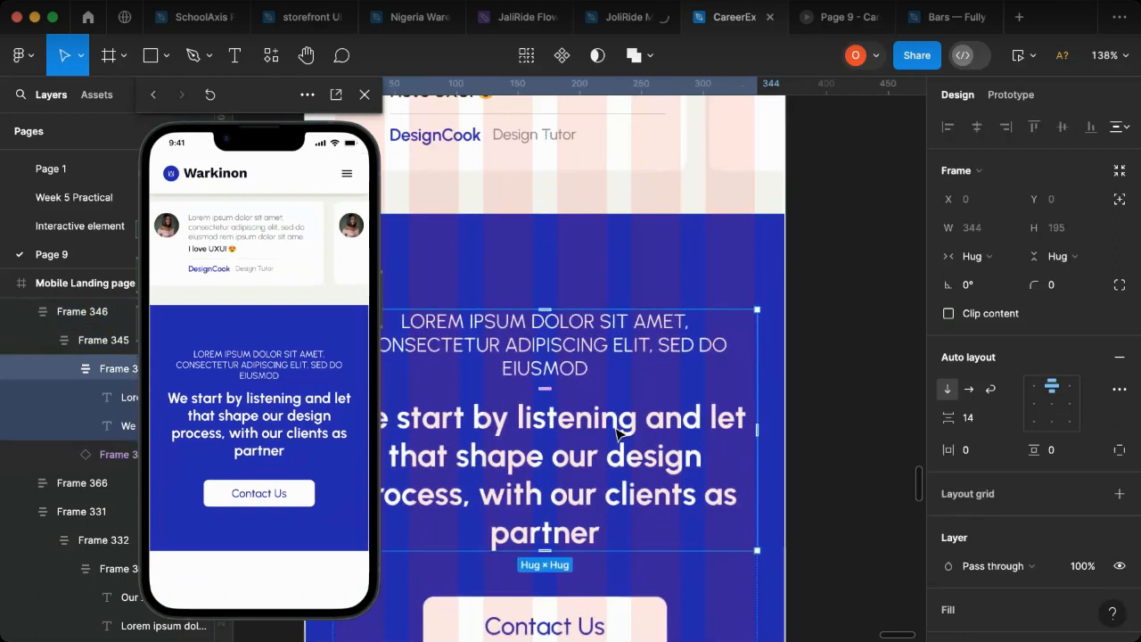
click(755, 453)
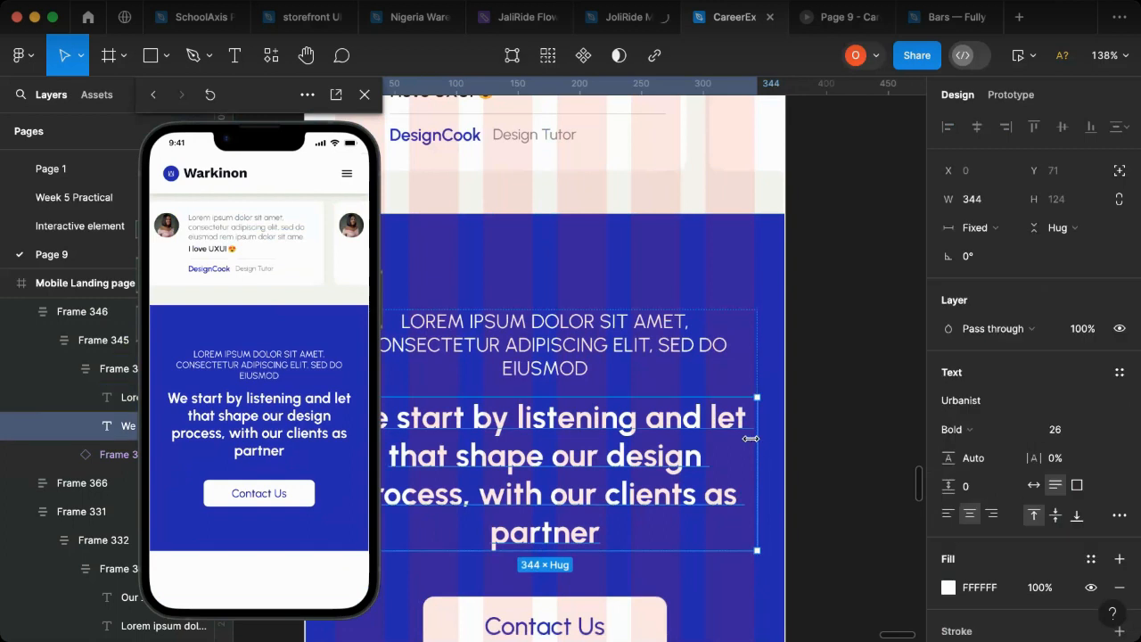
scroll(515, 472, left, 5)
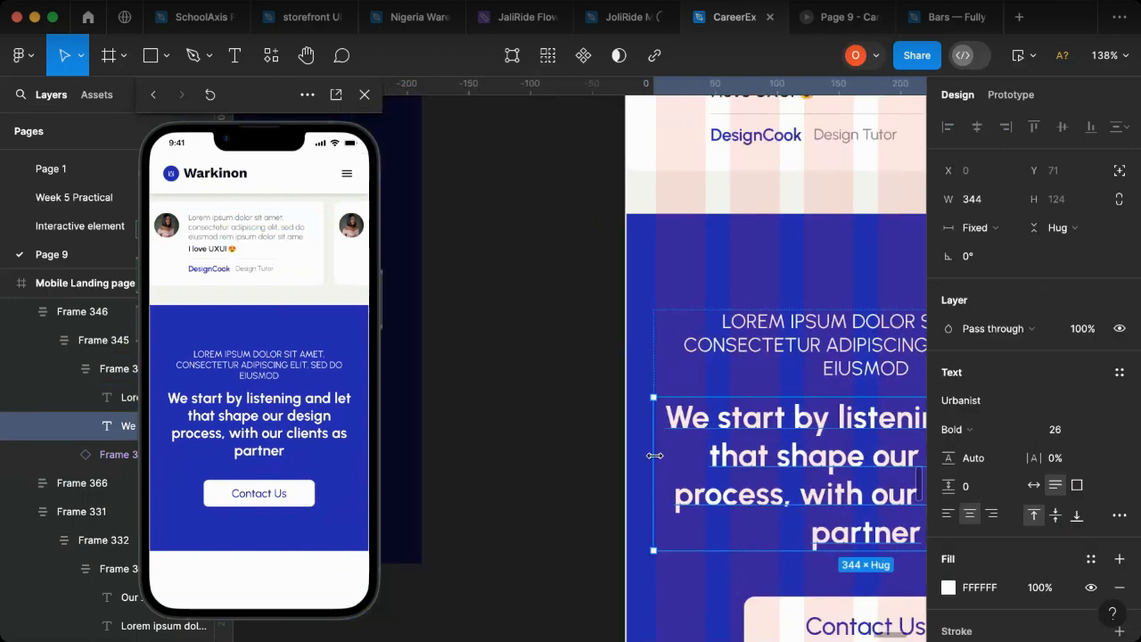
click(510, 423)
scroll(548, 445, down, 5)
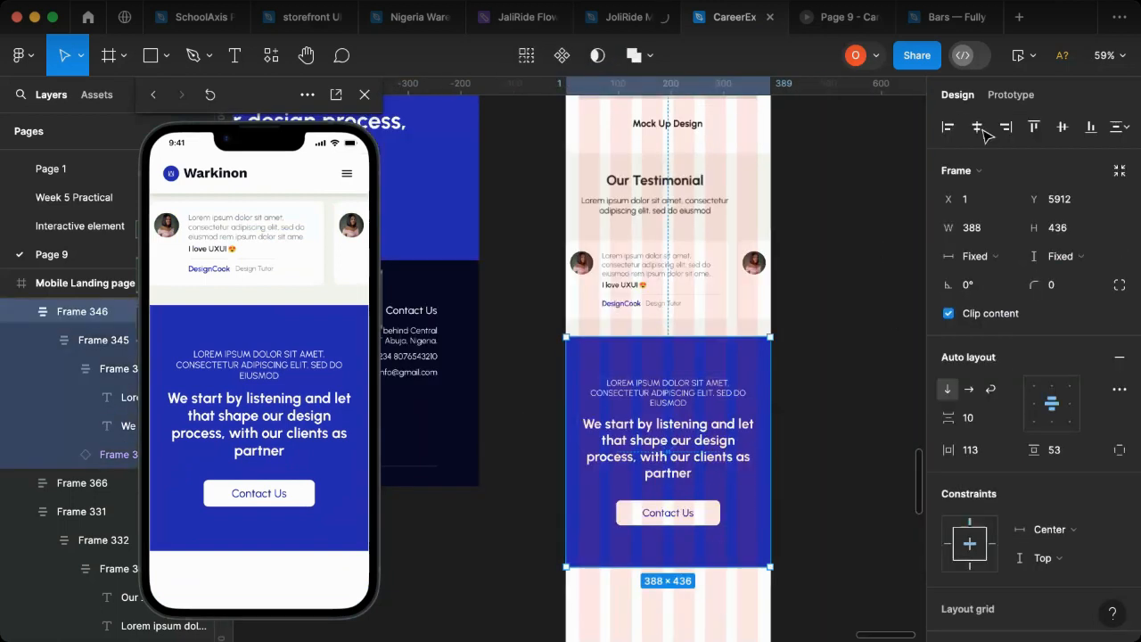
click(858, 389)
Step: Duplicate the dark footer from the web landing page and place the copy beside the mobile page, just below the blue banner's level
scroll(858, 389, down, 10)
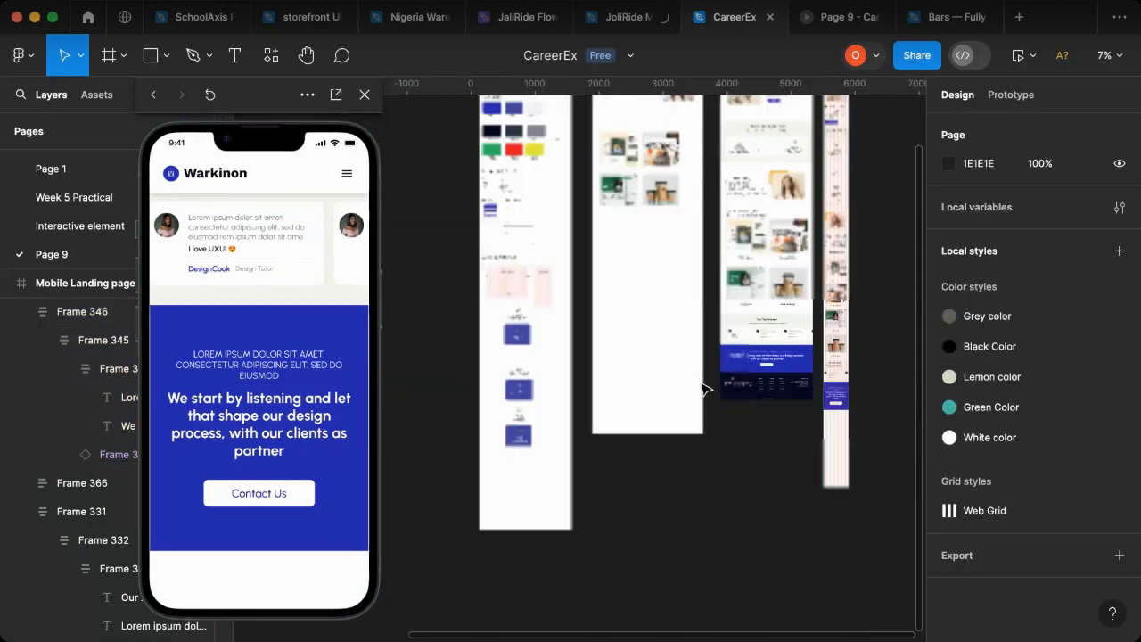
scroll(807, 406, up, 3)
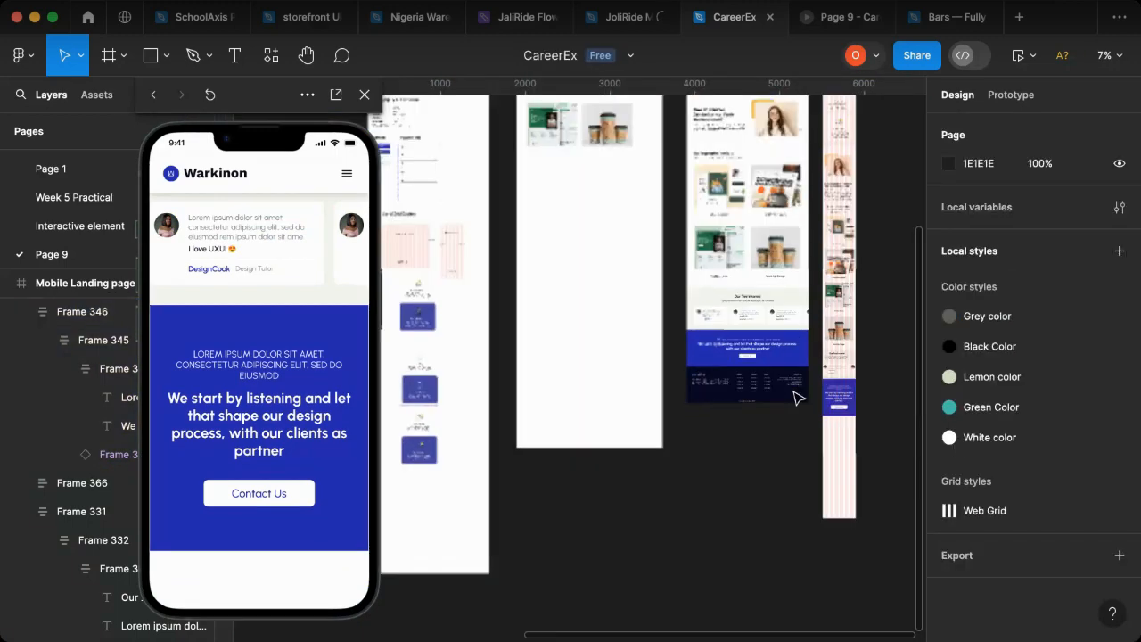
click(772, 390)
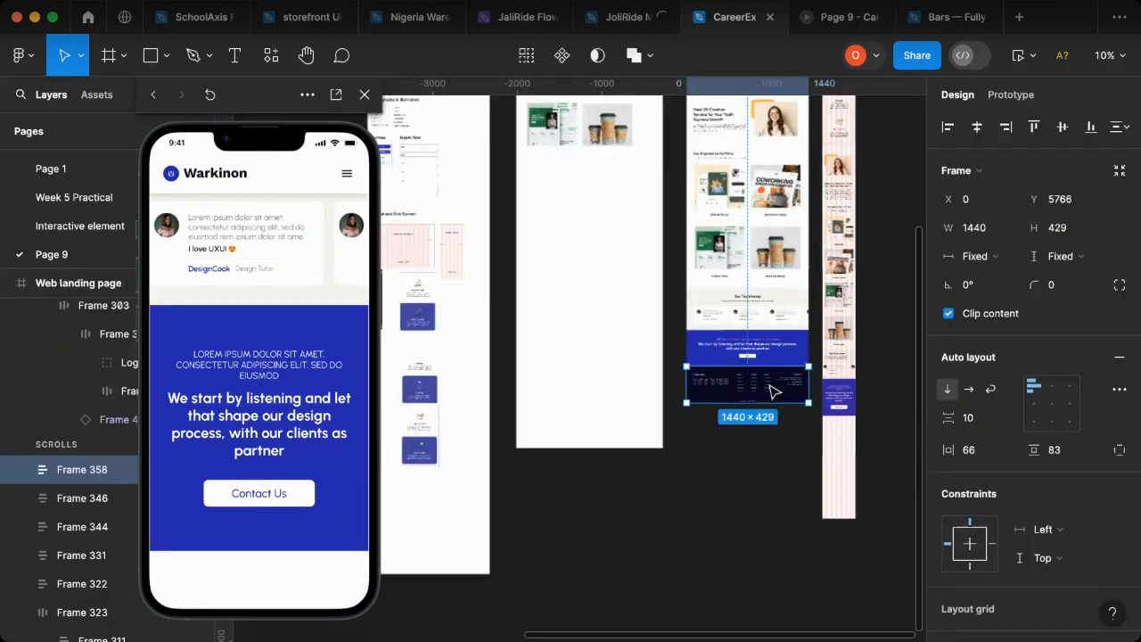
drag(770, 386, 913, 448)
scroll(810, 458, right, 3)
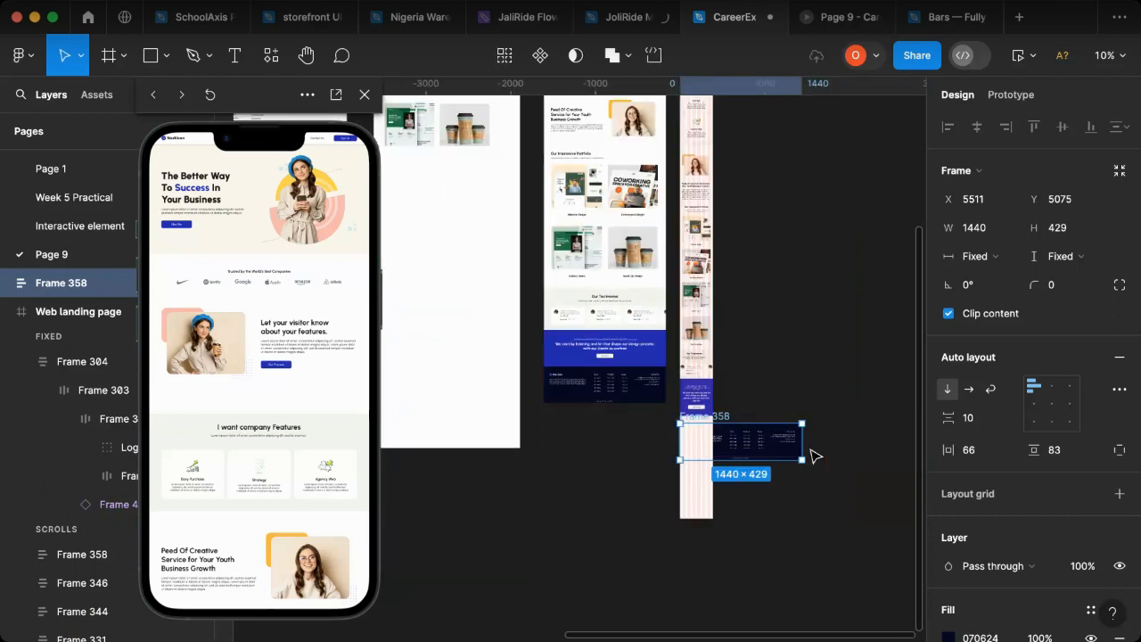
scroll(785, 447, down, 2)
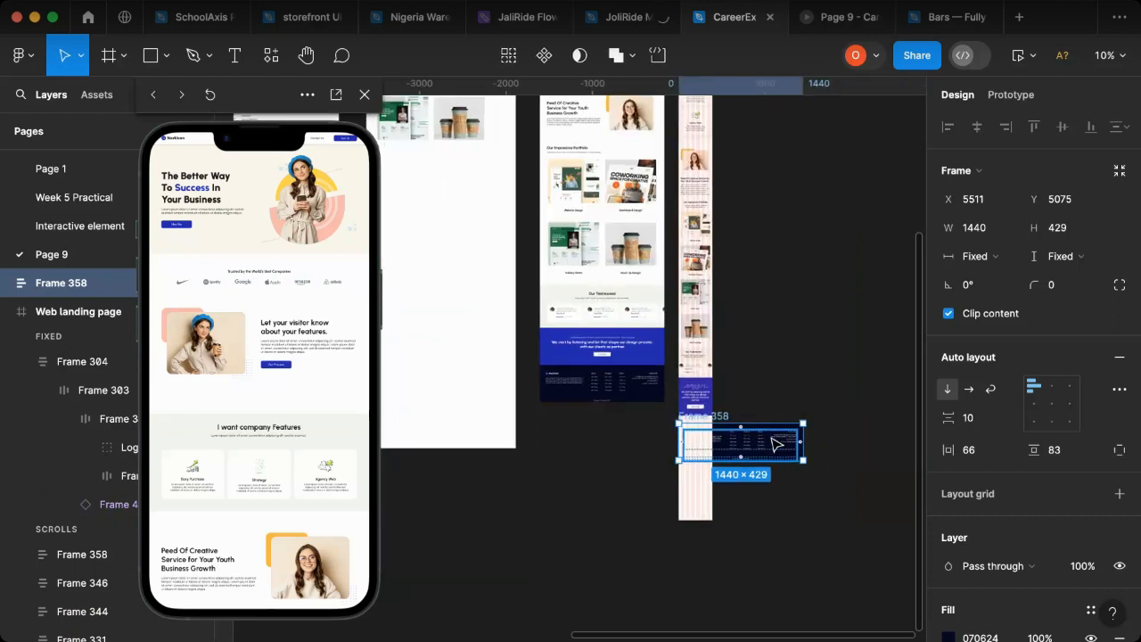
scroll(752, 451, up, 2)
drag(820, 437, 794, 448)
click(854, 454)
scroll(847, 450, up, 3)
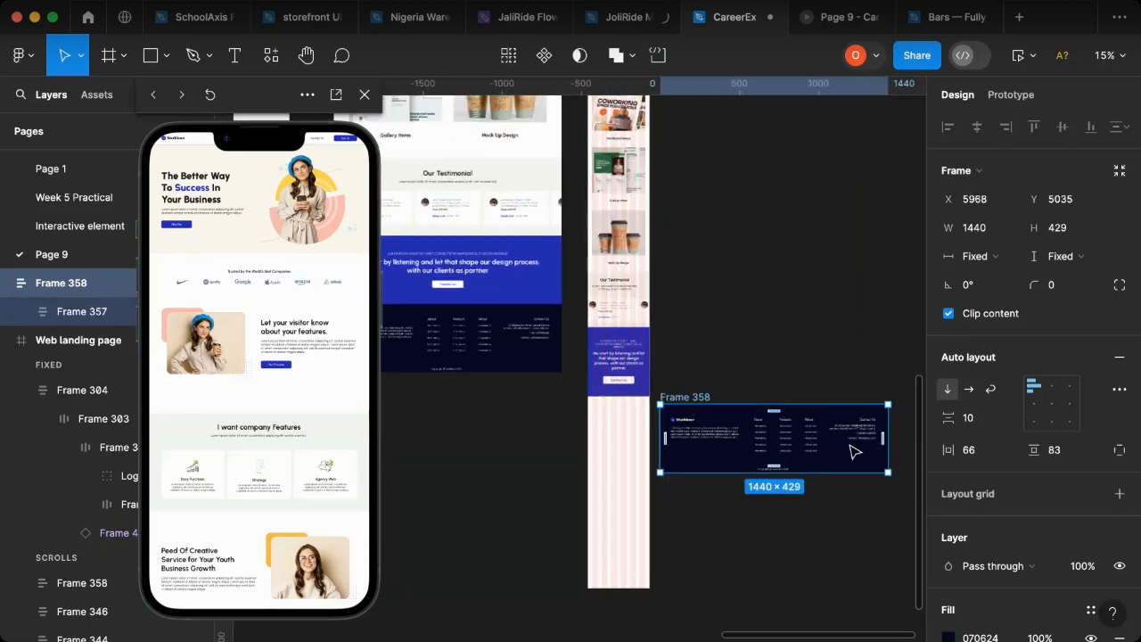
Step: Change the auto layout of the copied footer's content row and of its nested link columns to vertical
double_click(754, 439)
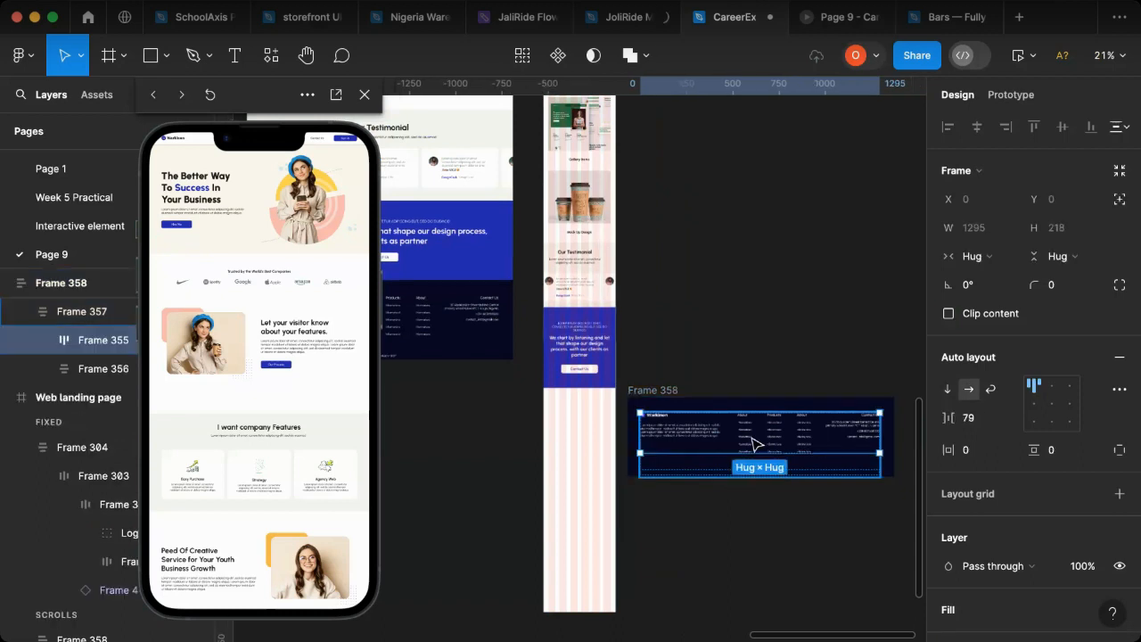
click(948, 391)
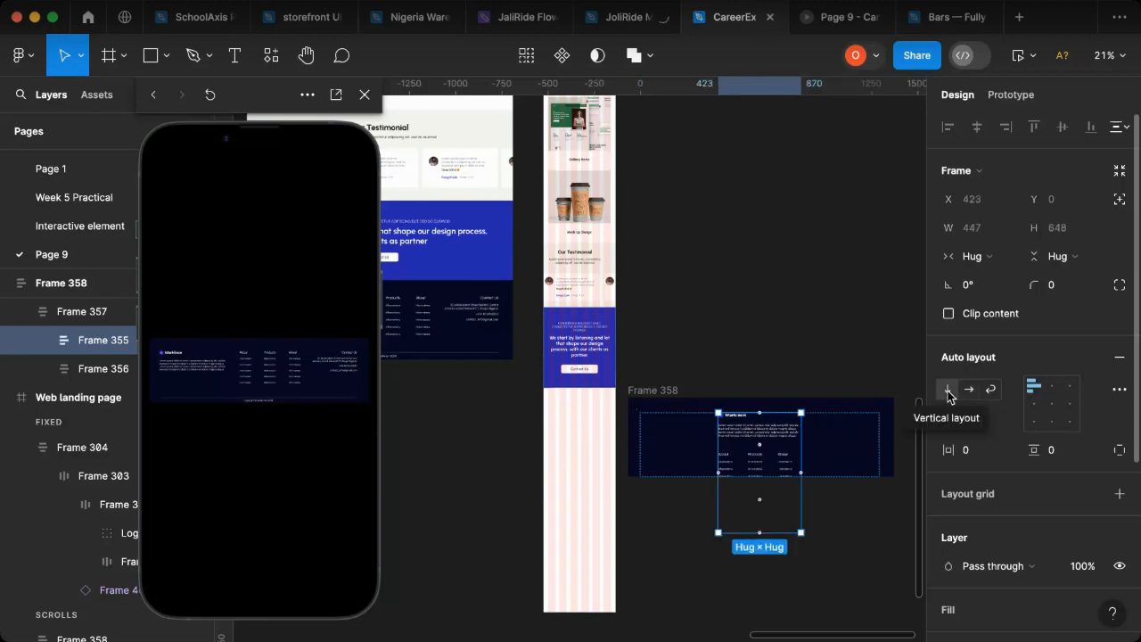
double_click(763, 462)
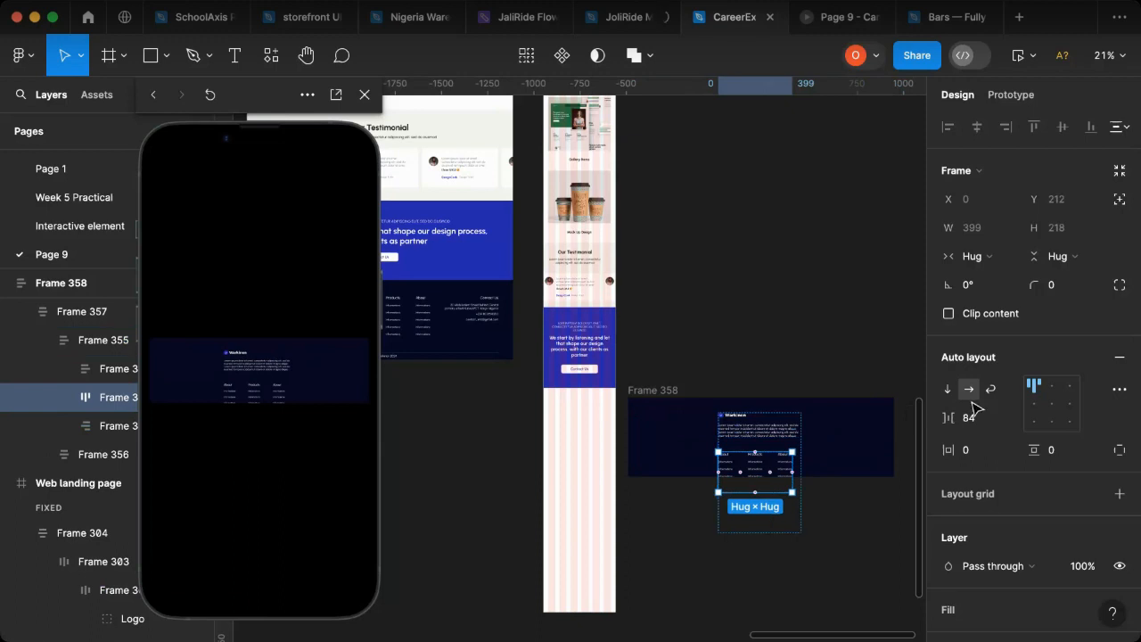
click(948, 391)
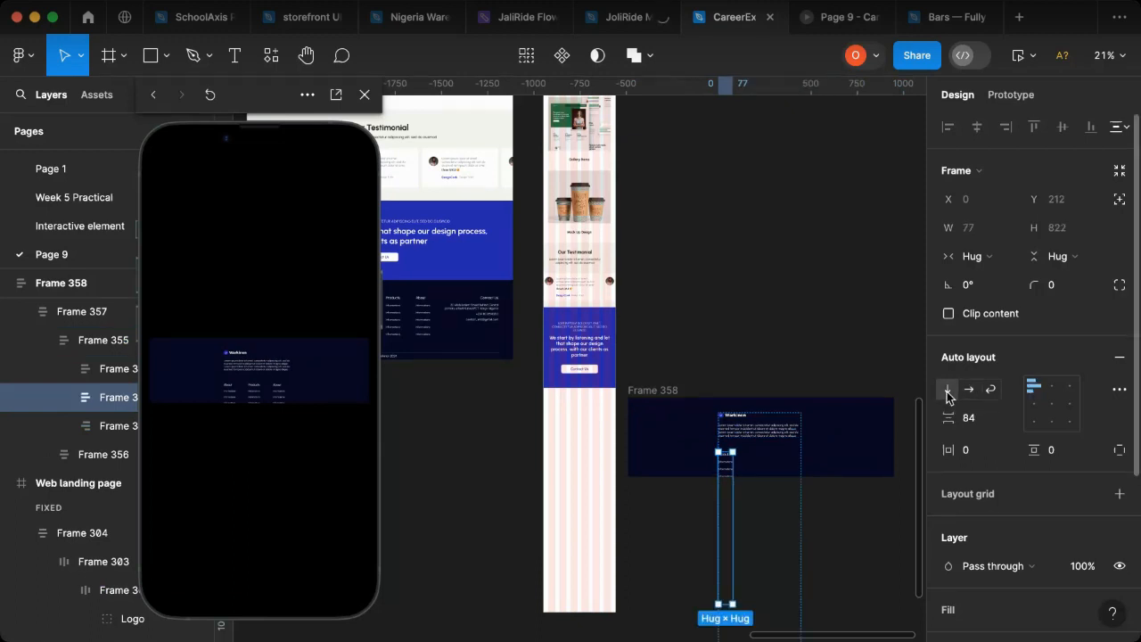
Step: Extend the copied footer frame downwards to a height of 1453 so it holds the stacked content
scroll(771, 462, down, 1)
scroll(762, 460, down, 5)
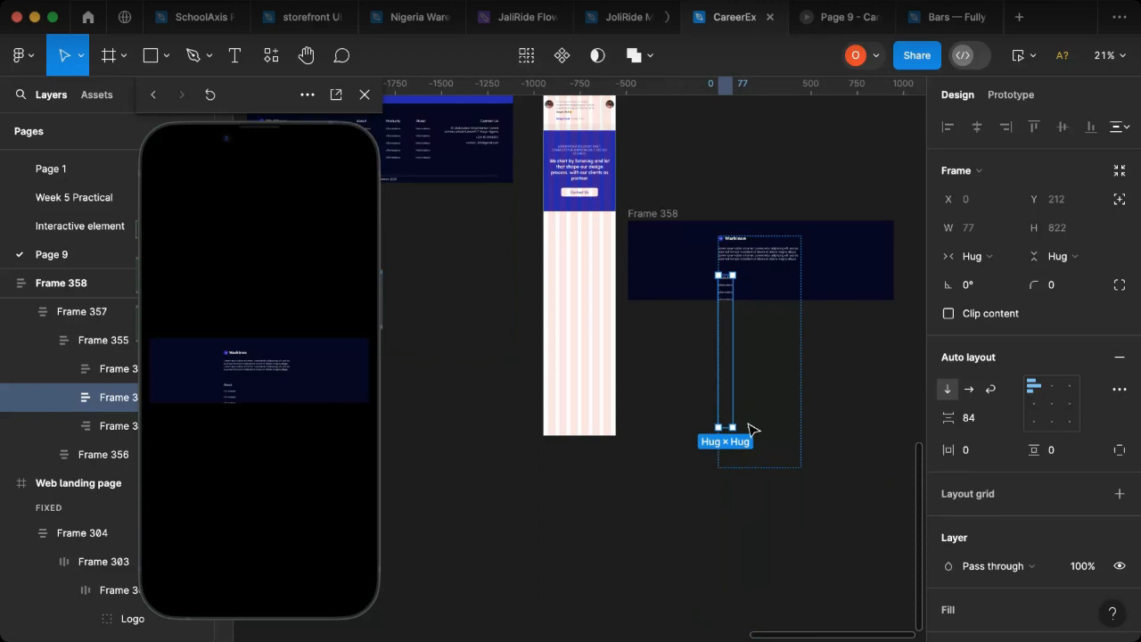
click(754, 430)
click(684, 301)
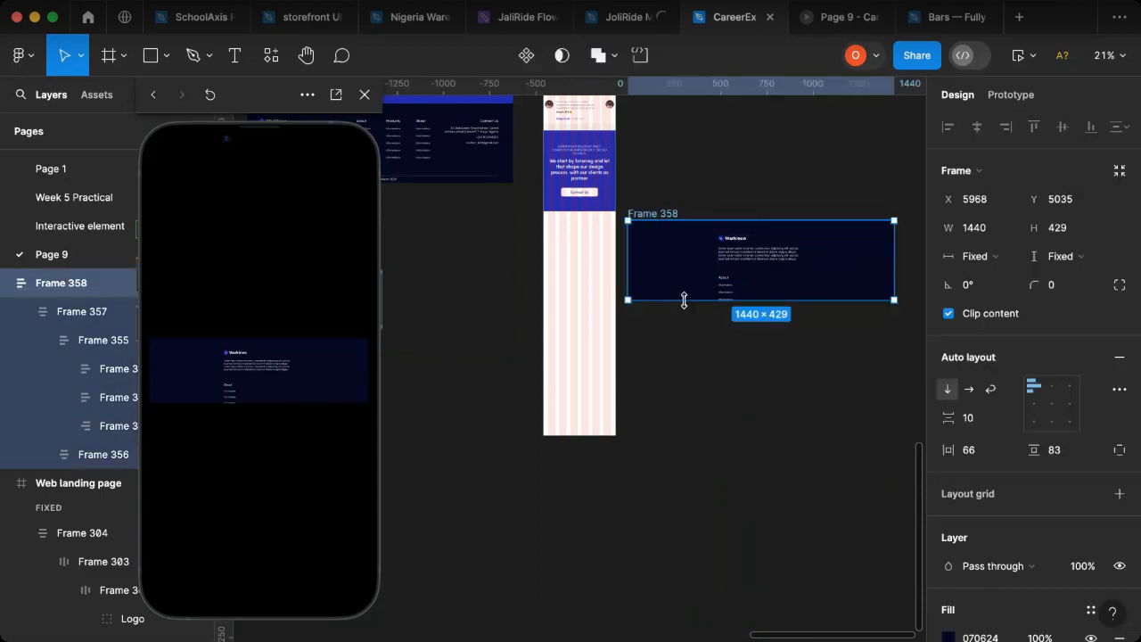
drag(684, 301, 716, 497)
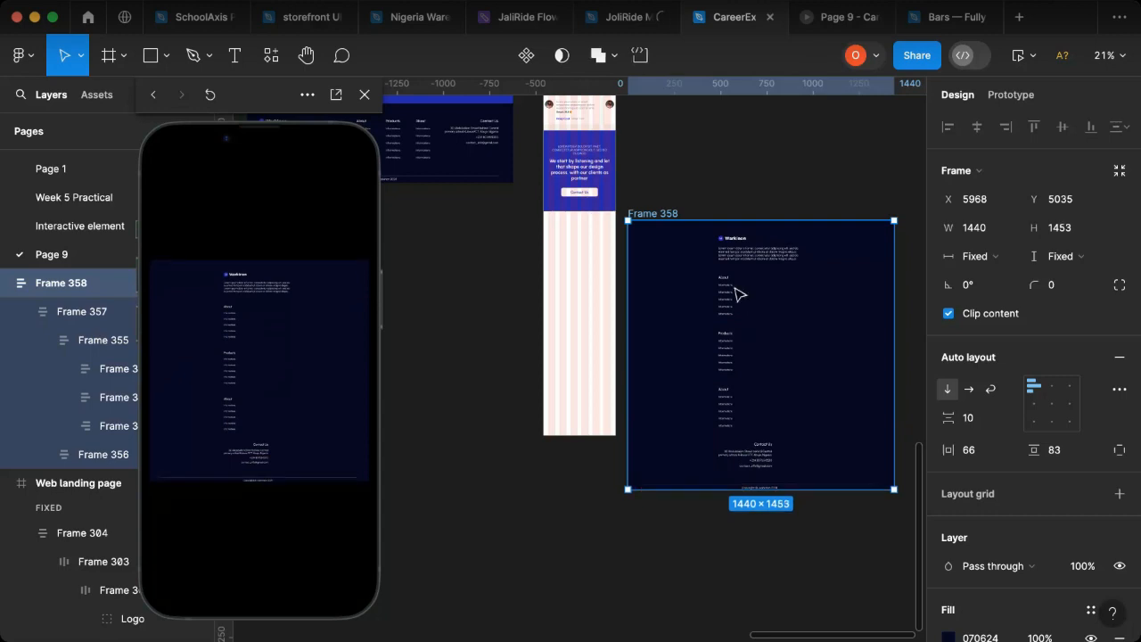
Step: Ungroup the frame that wraps the stacked columns and the copyright row inside the copied footer
click(765, 261)
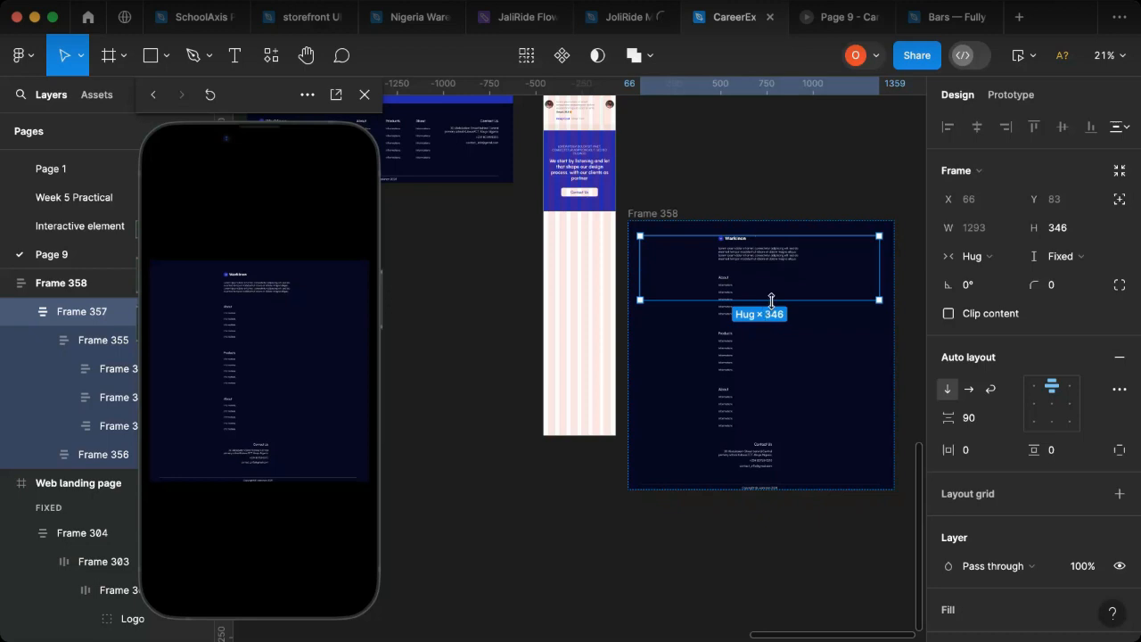
key(super+shift+g)
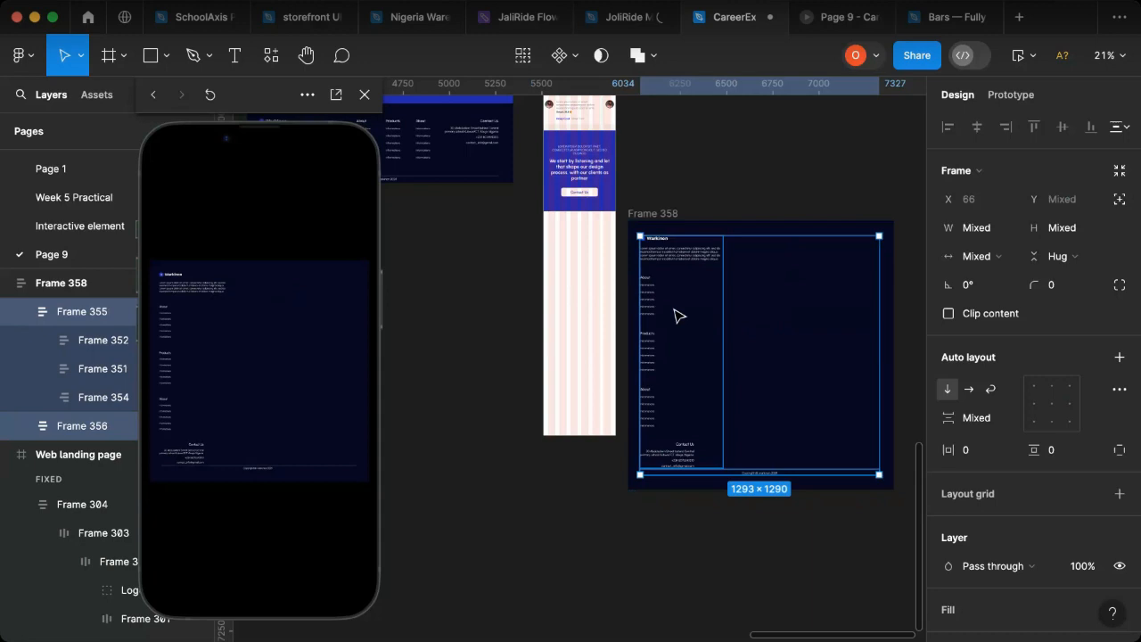
scroll(644, 342, up, 2)
scroll(646, 344, up, 4)
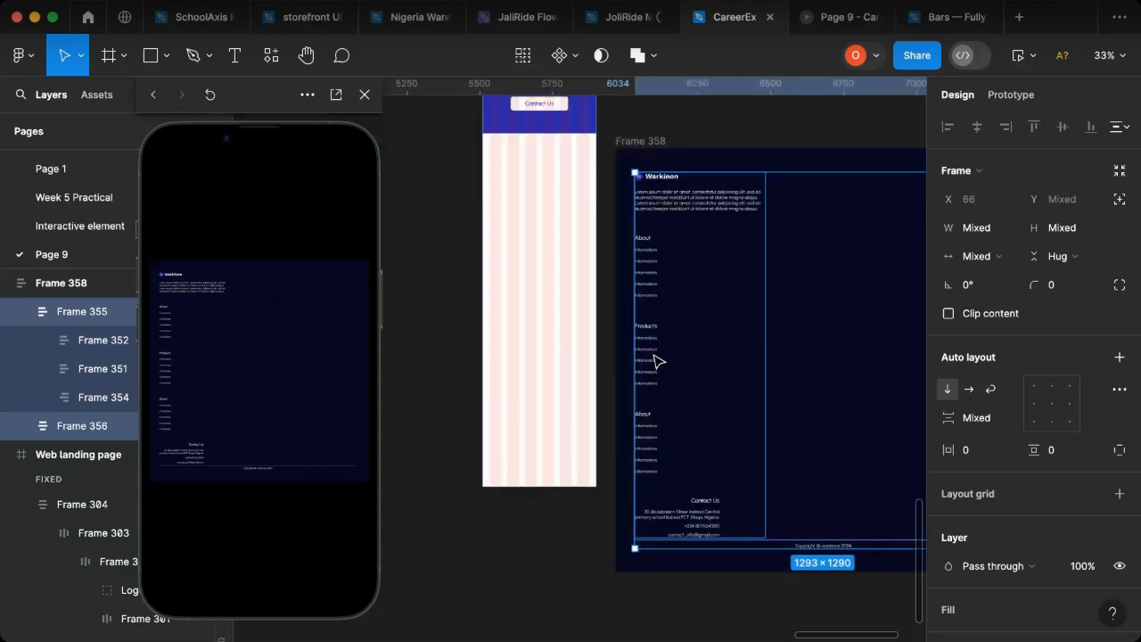
Step: Group the first About column and the Products column of the copied footer in a new auto layout frame with horizontal direction
click(655, 359)
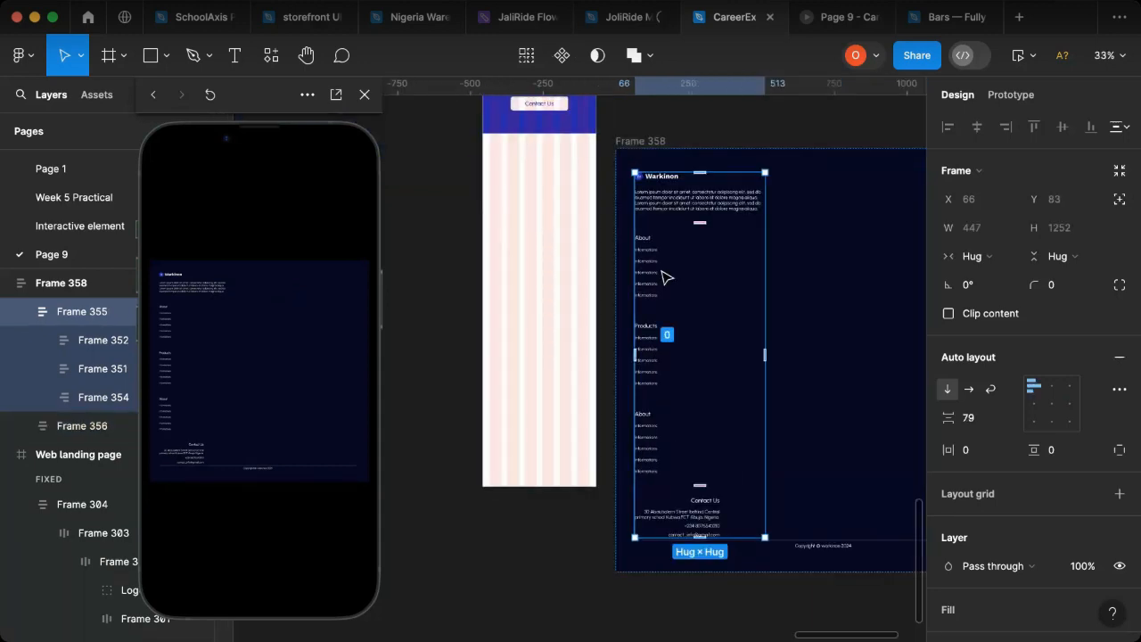
click(657, 323)
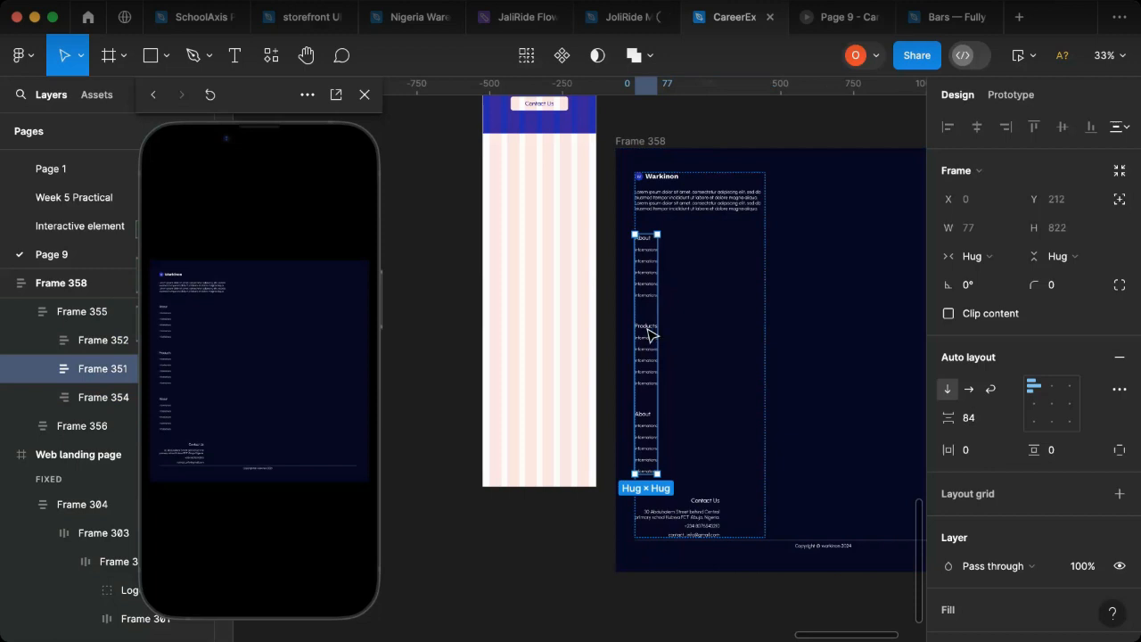
click(650, 331)
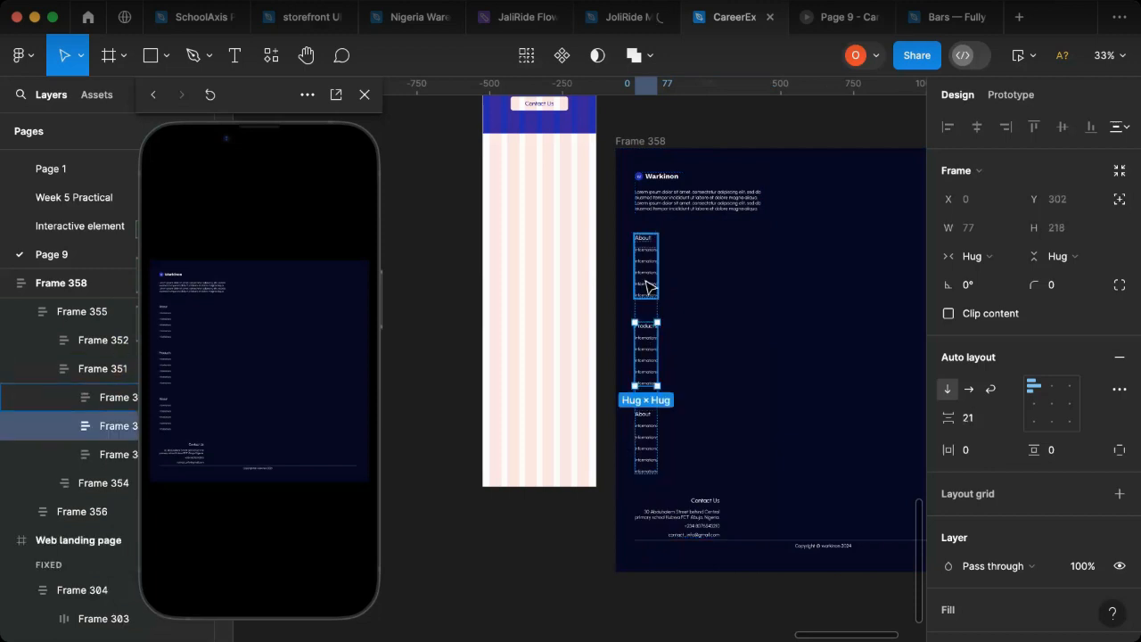
shift+click(646, 286)
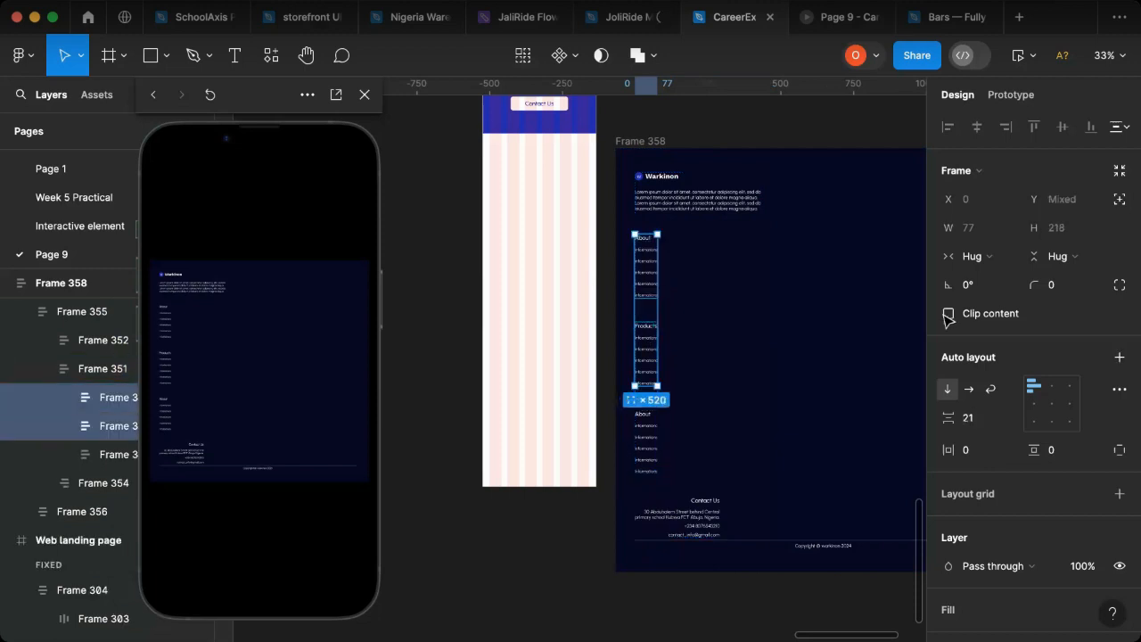
key(shift+a)
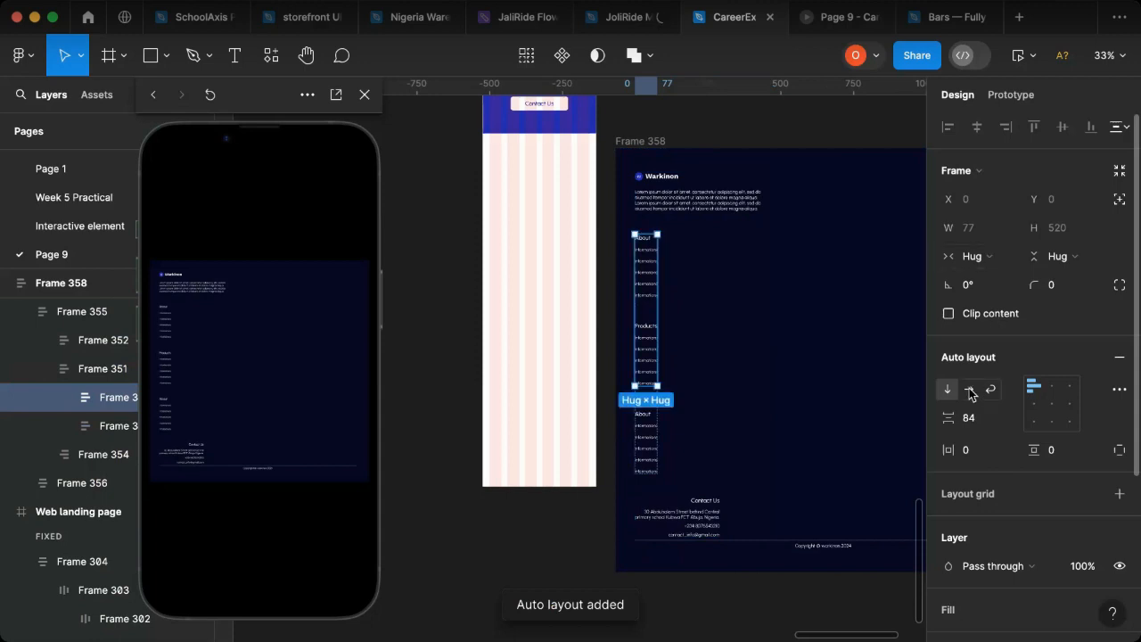
click(971, 394)
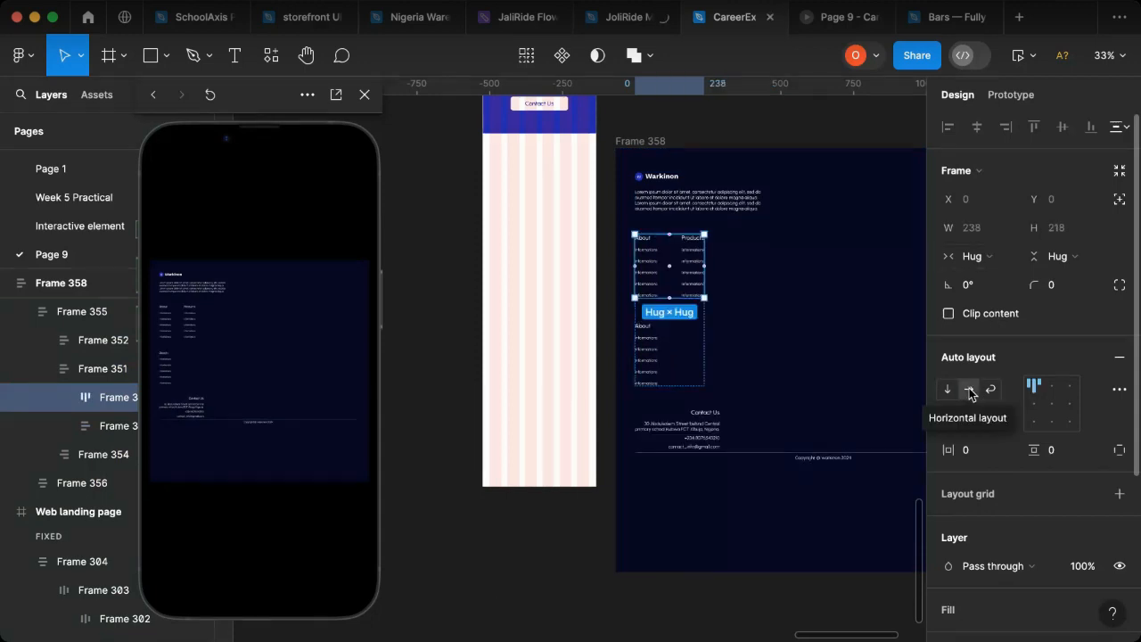
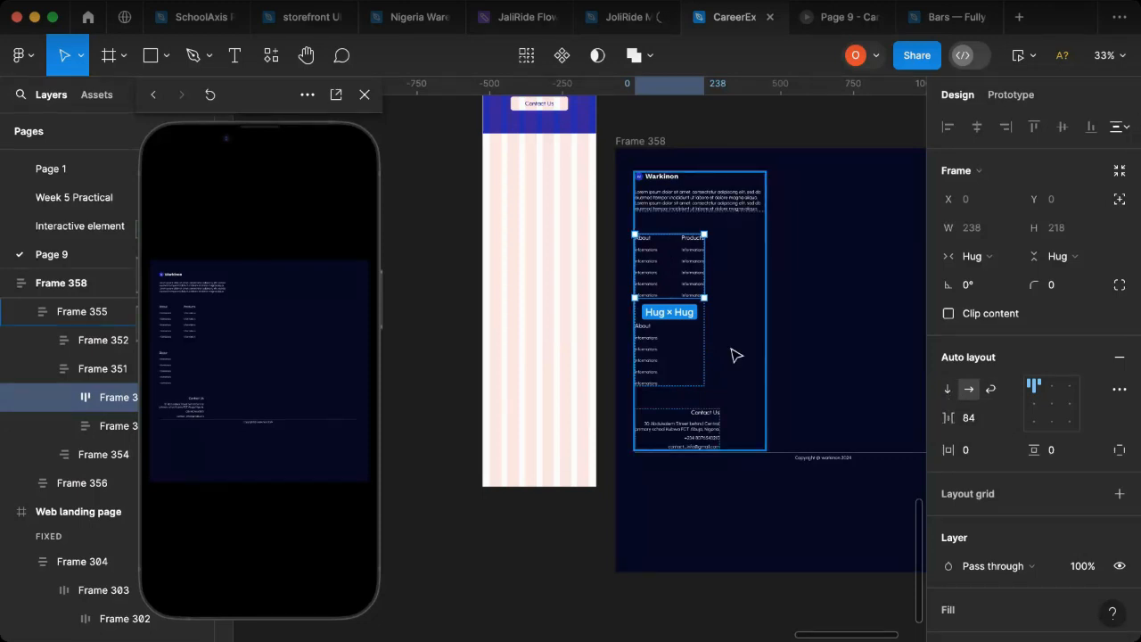
Step: Ungroup the frame that wraps the About and Products columns together with the lower About column in the footer
click(665, 365)
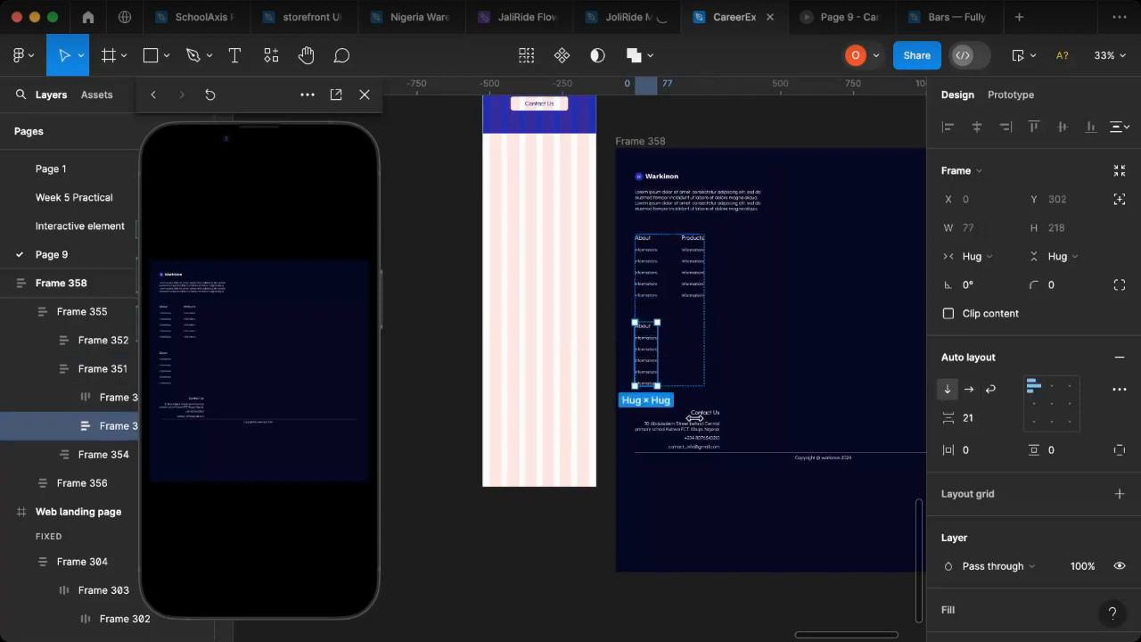
click(704, 303)
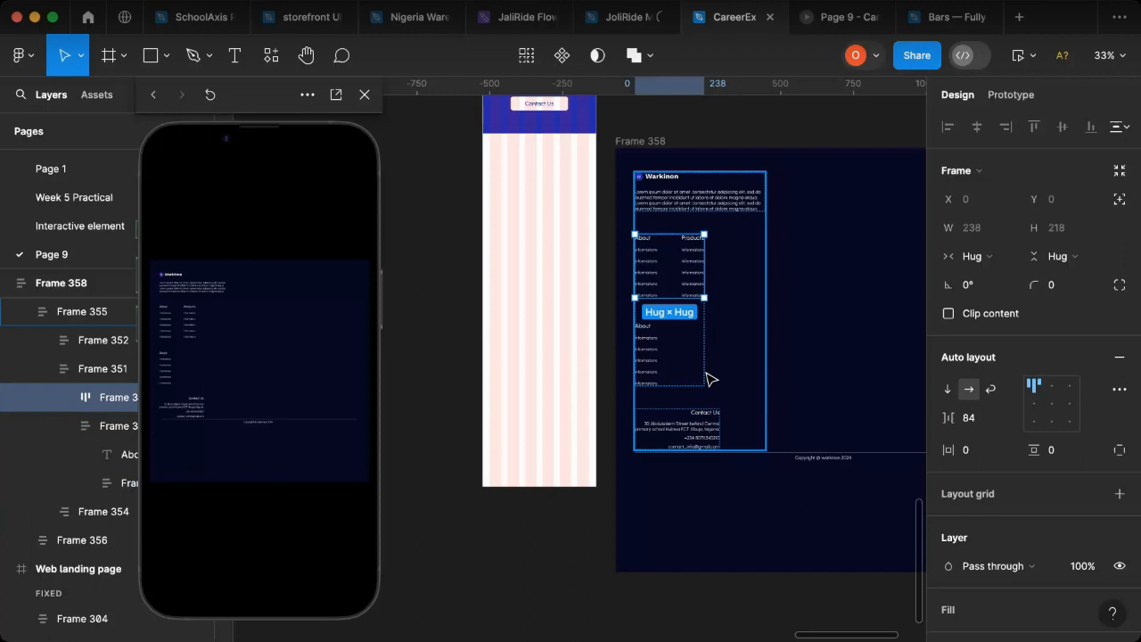
click(702, 335)
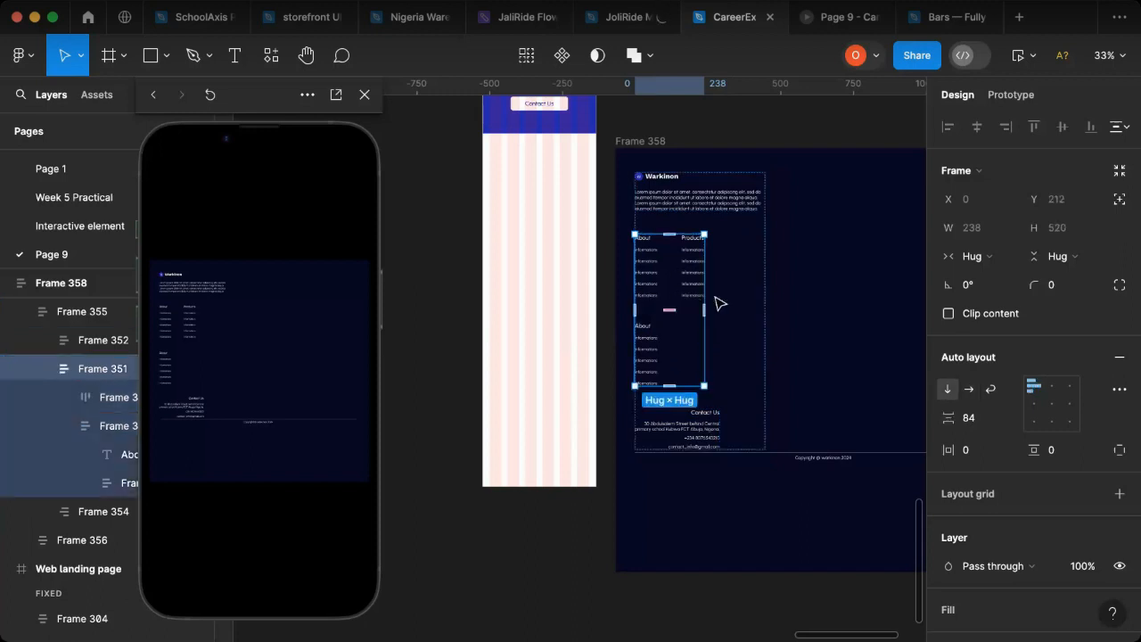
key(super+shift+g)
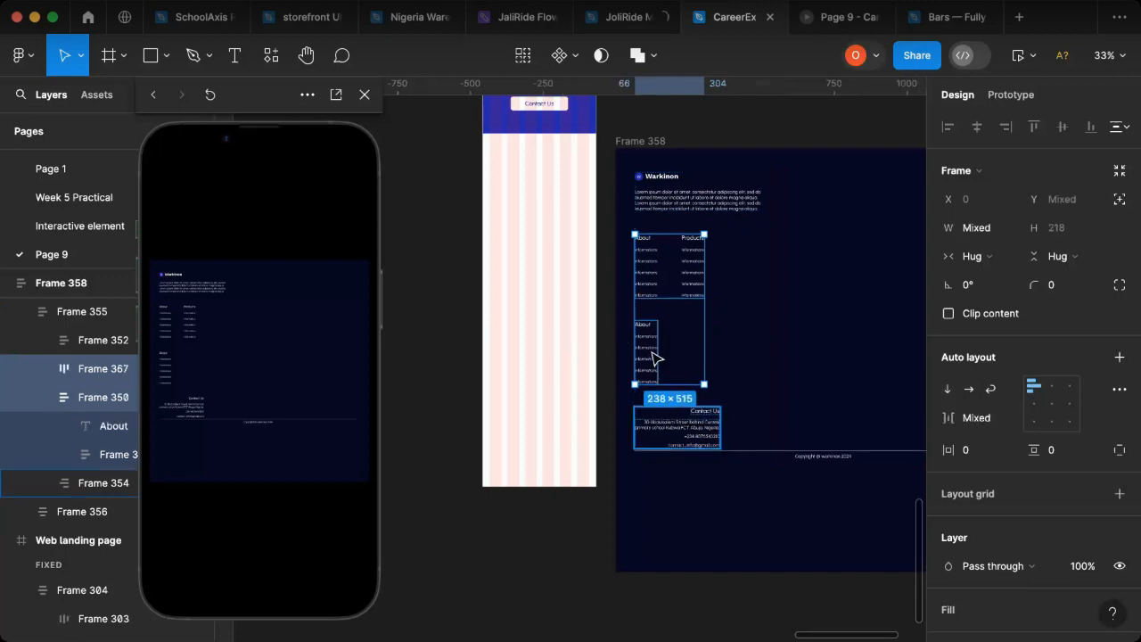
key(Escape)
Step: Wrap the lower About column and the Contact Us block in an auto layout with horizontal direction
click(647, 359)
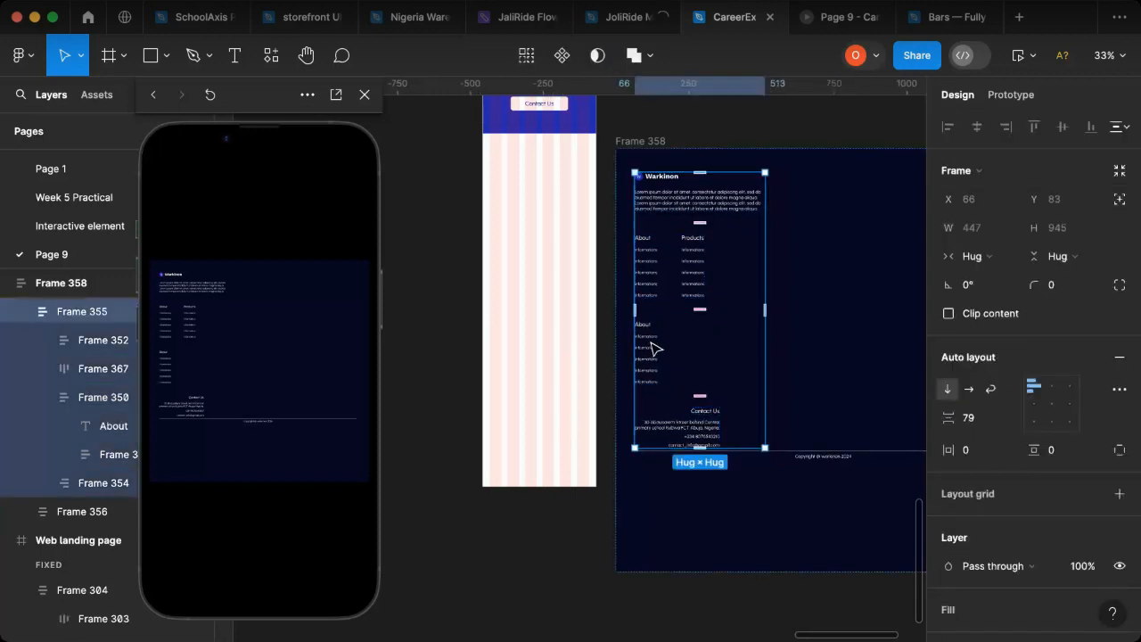
click(655, 359)
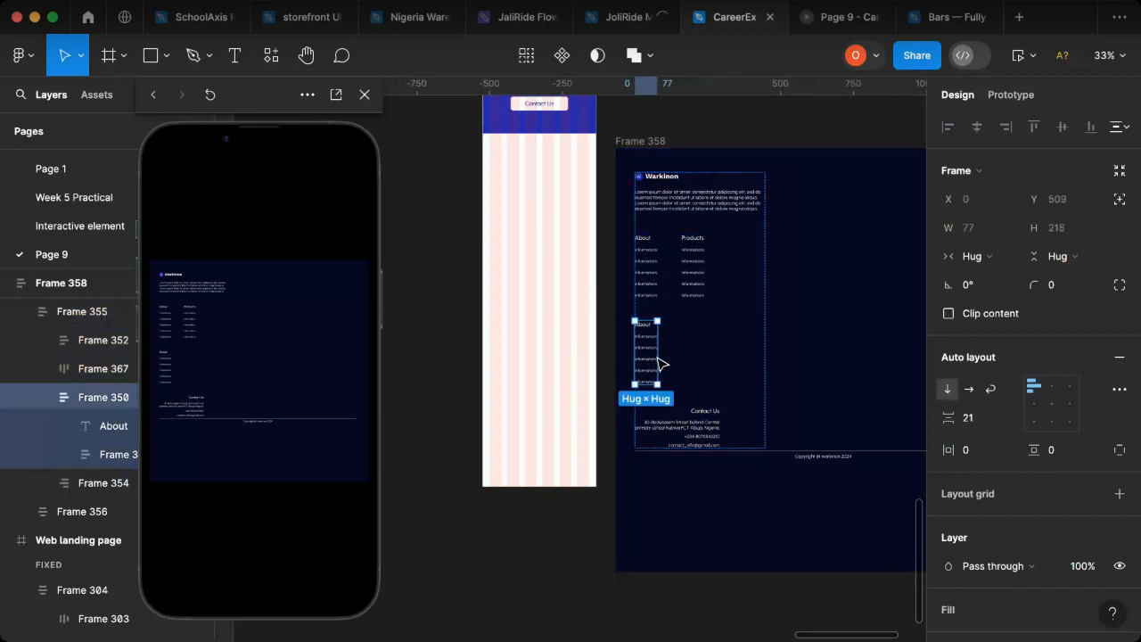
click(660, 363)
shift+click(715, 438)
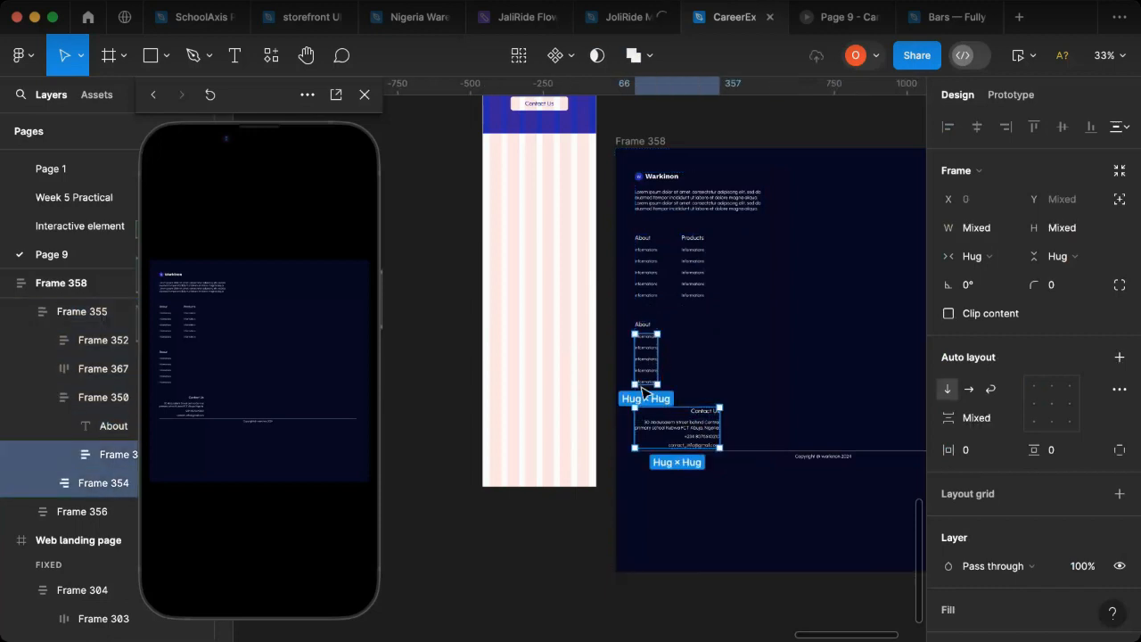
click(651, 322)
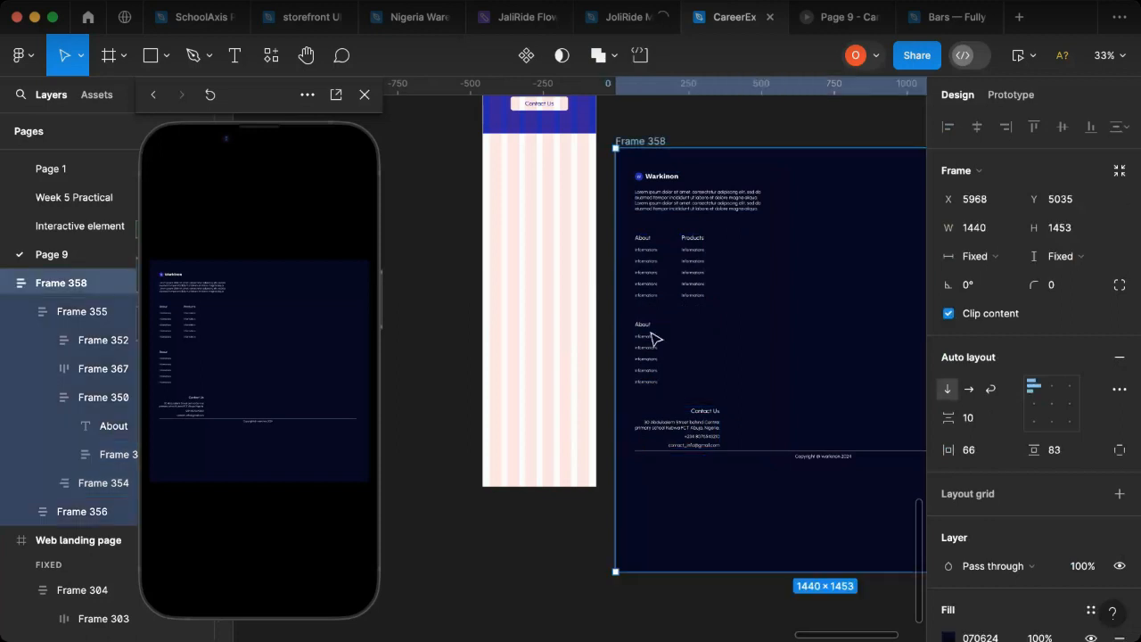
double_click(651, 334)
double_click(650, 332)
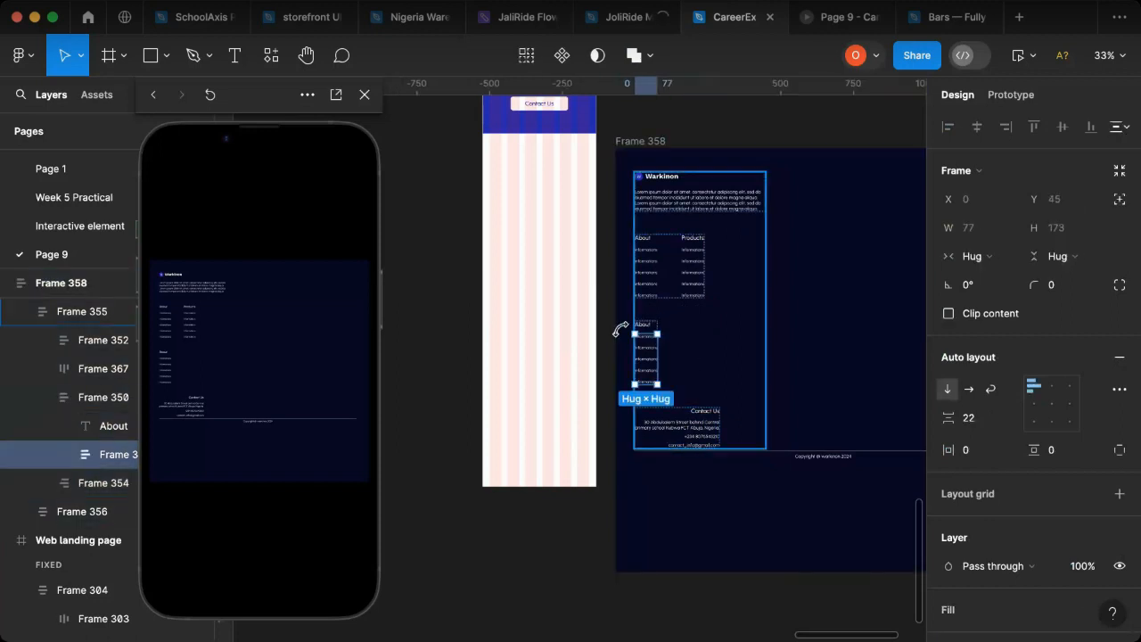
key(Escape)
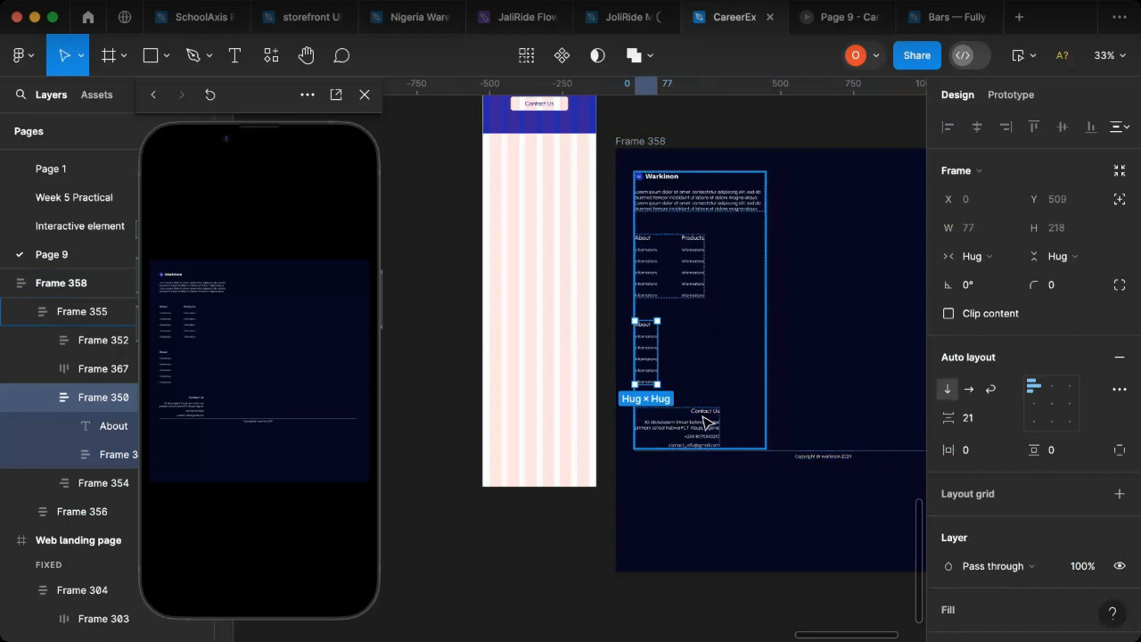
shift+click(710, 424)
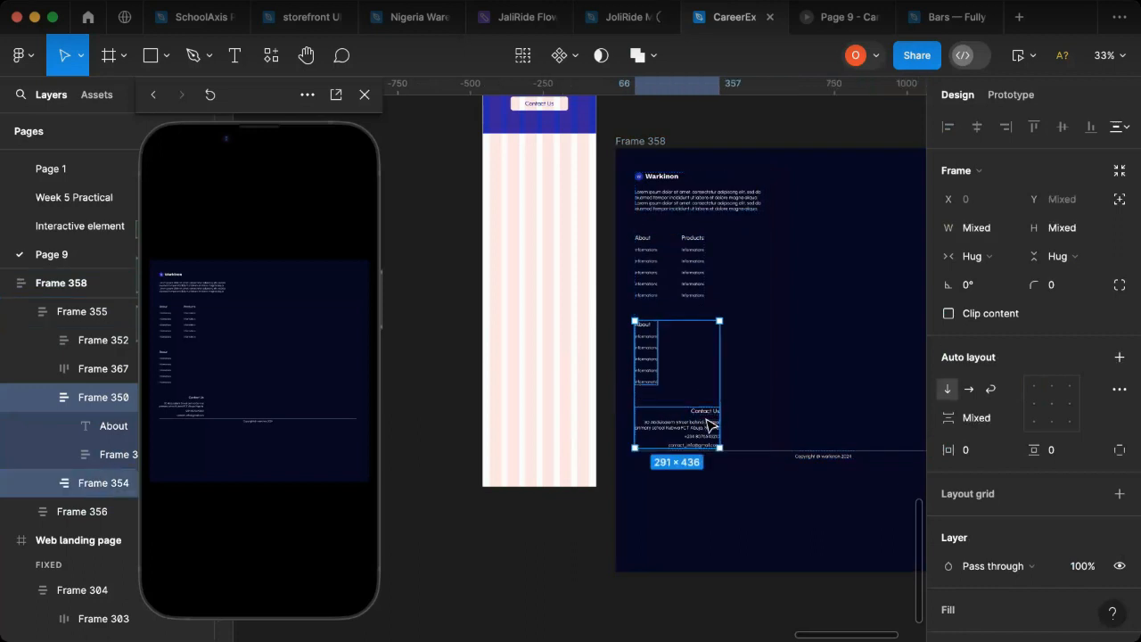
key(shift+a)
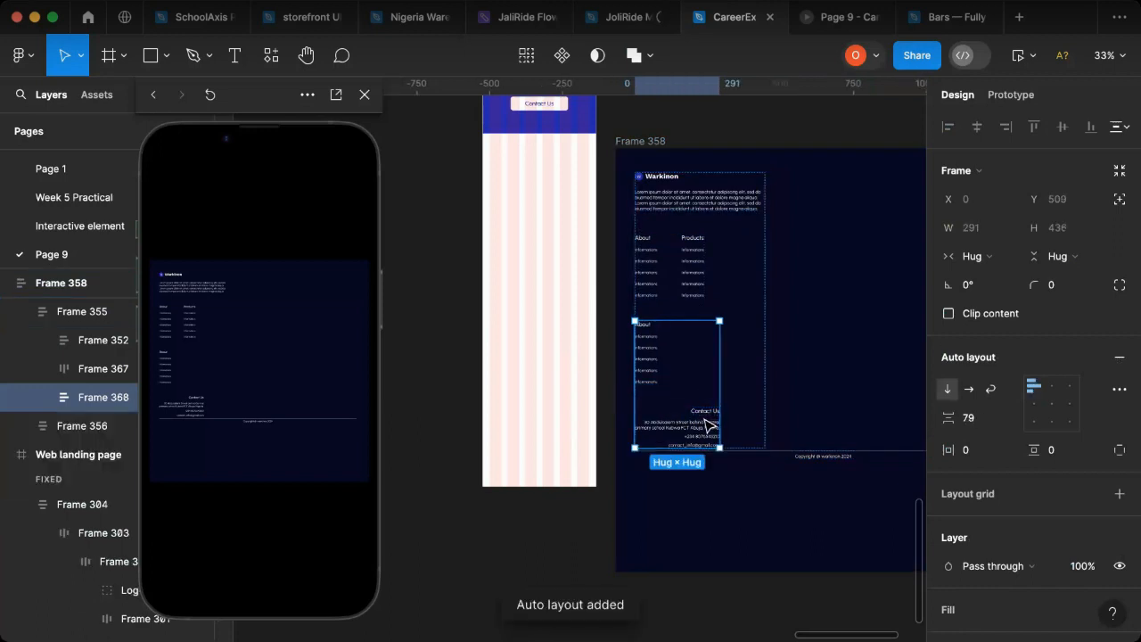
click(970, 390)
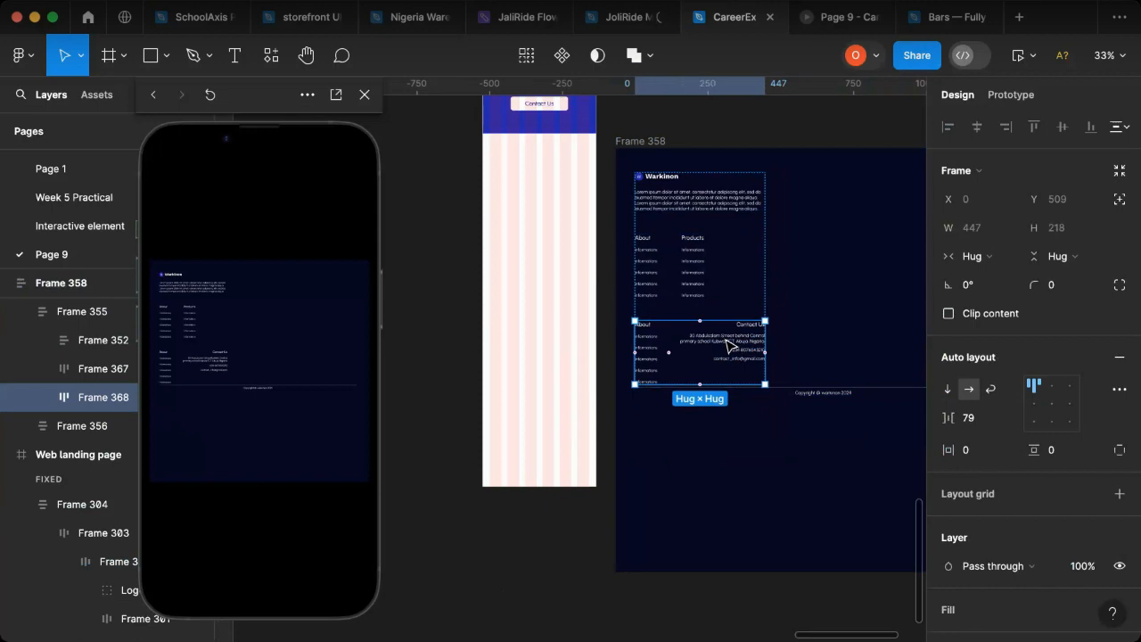
Step: Narrow the copyright frame at the base of the footer to about 426 wide
click(829, 402)
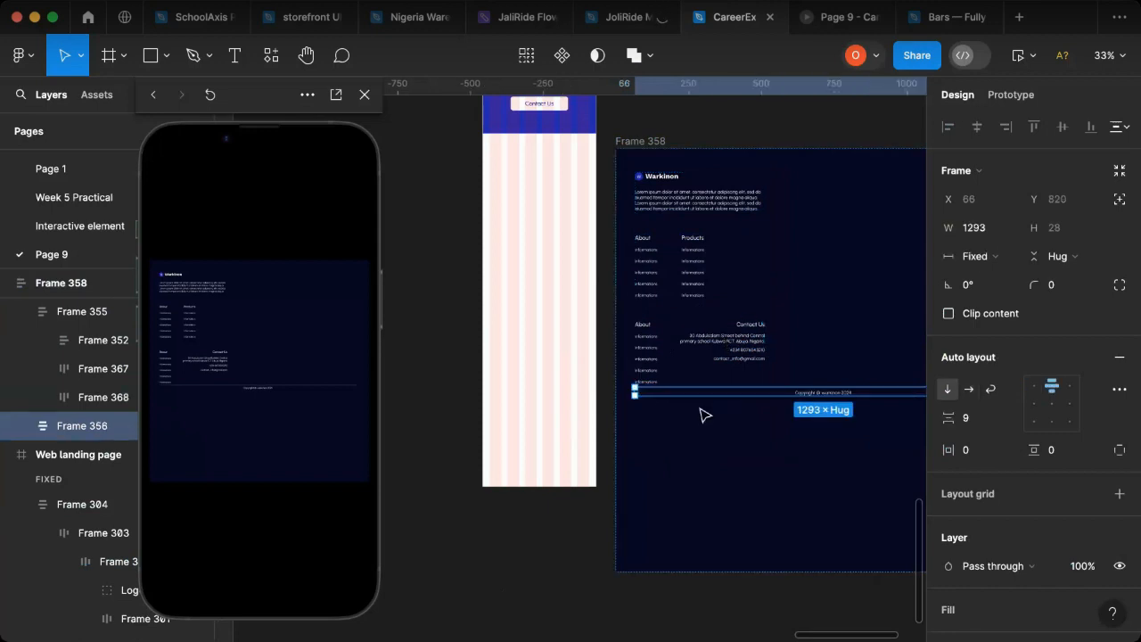
scroll(657, 398, right, 5)
scroll(736, 398, right, 2)
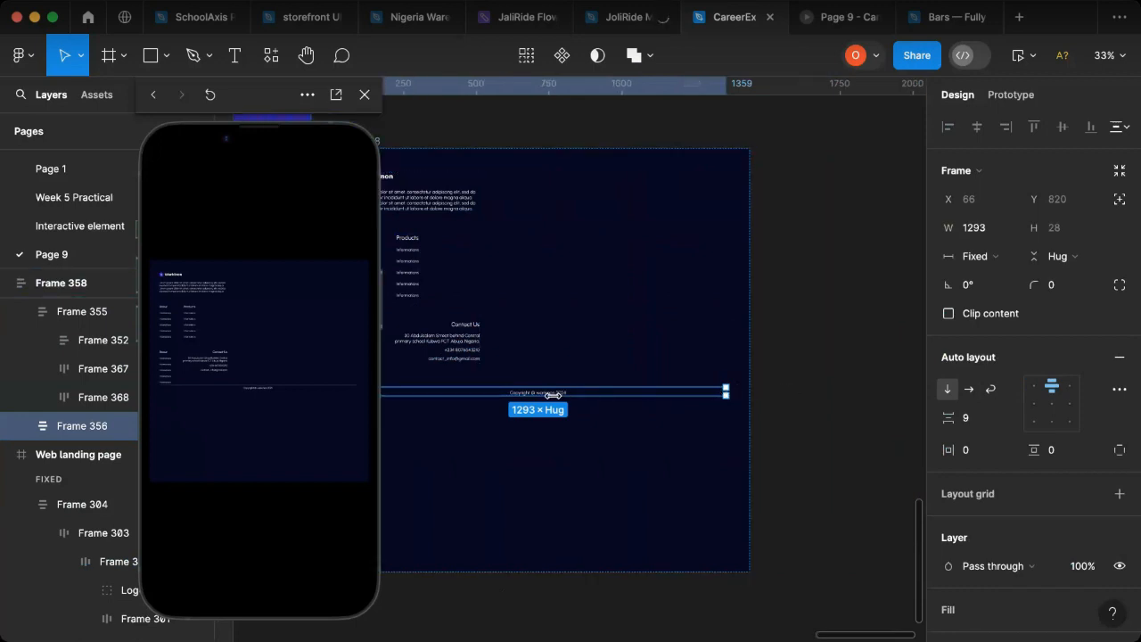
drag(515, 393, 472, 391)
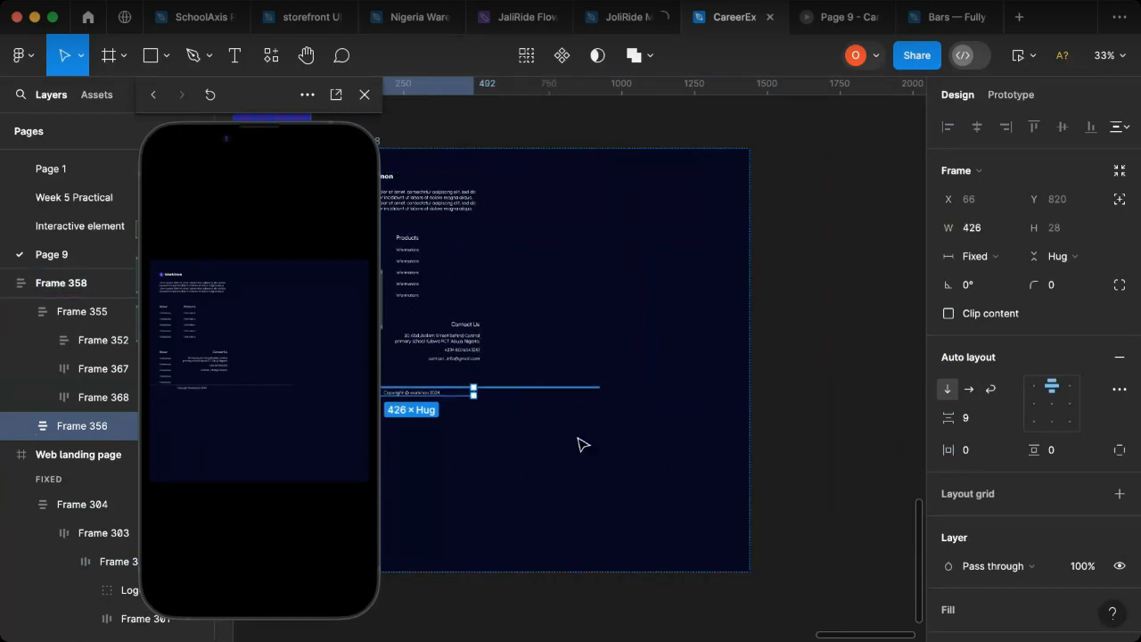
Step: Set the width of the whole footer frame, Frame 358, to 388
click(482, 328)
scroll(509, 333, left, 5)
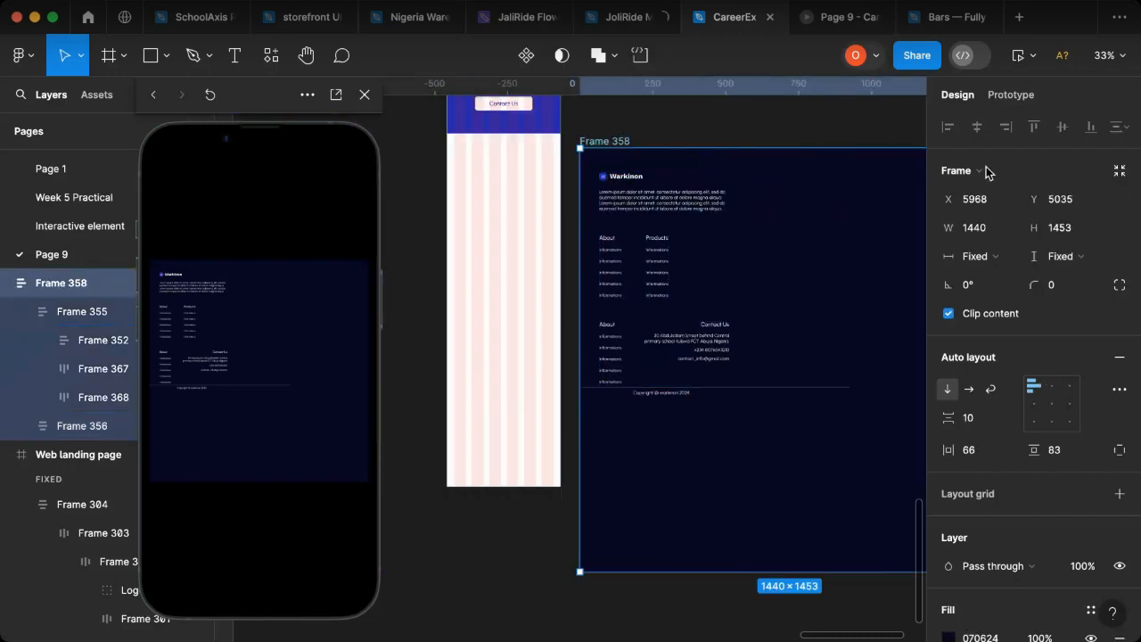
click(978, 230)
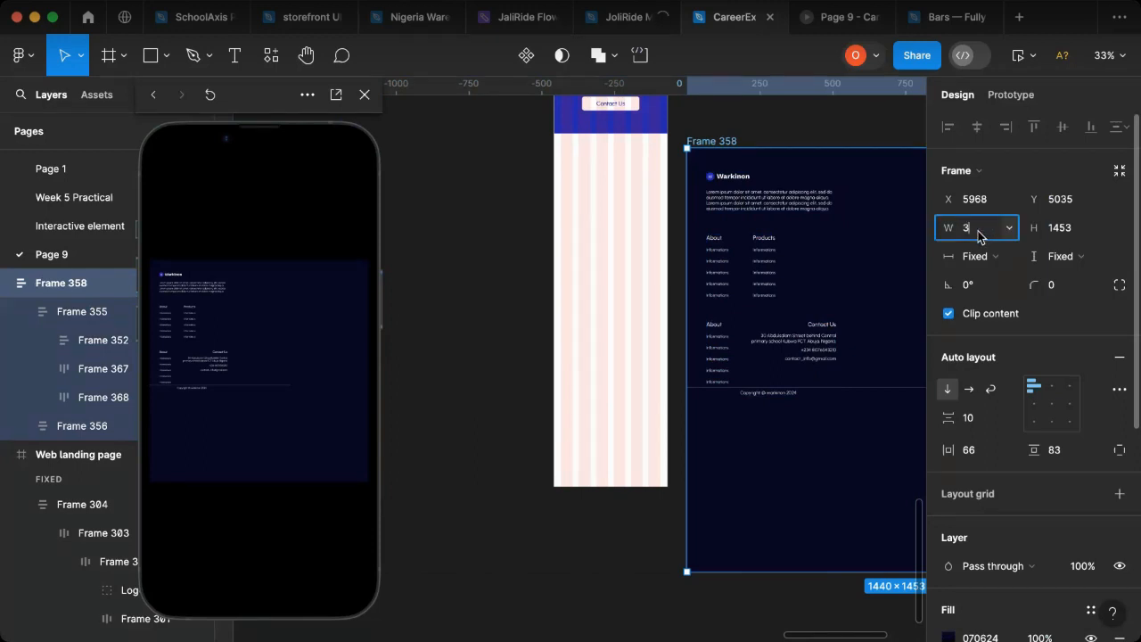
text(388)
key(Return)
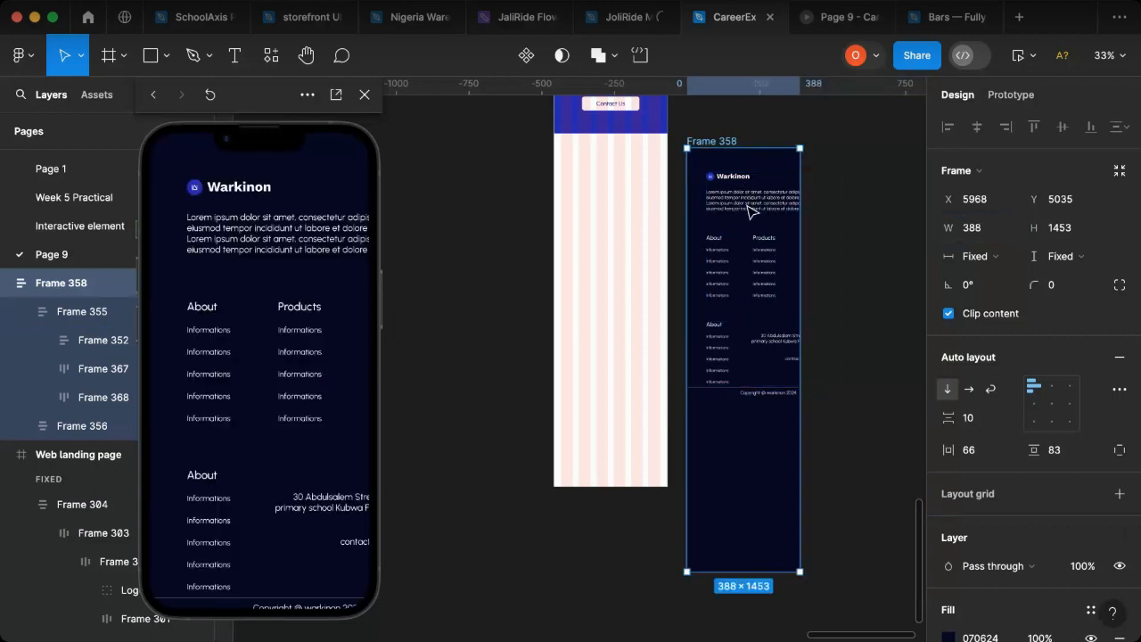
Step: Set the footer frame's horizontal auto layout padding to 25
scroll(772, 207, up, 1)
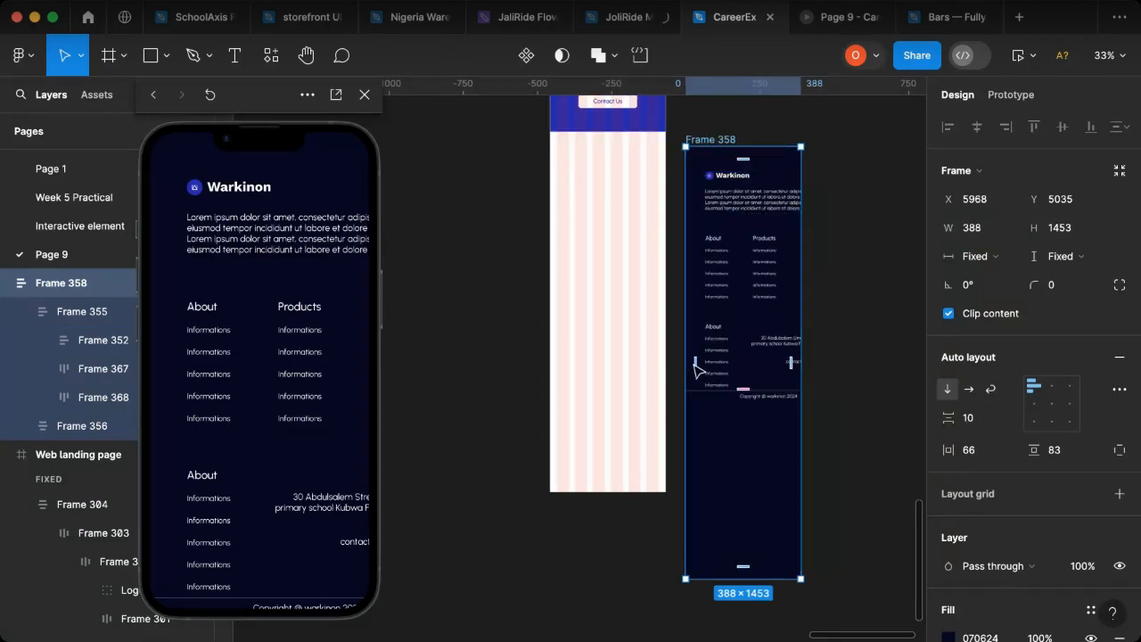
scroll(687, 374, up, 10)
scroll(747, 379, down, 2)
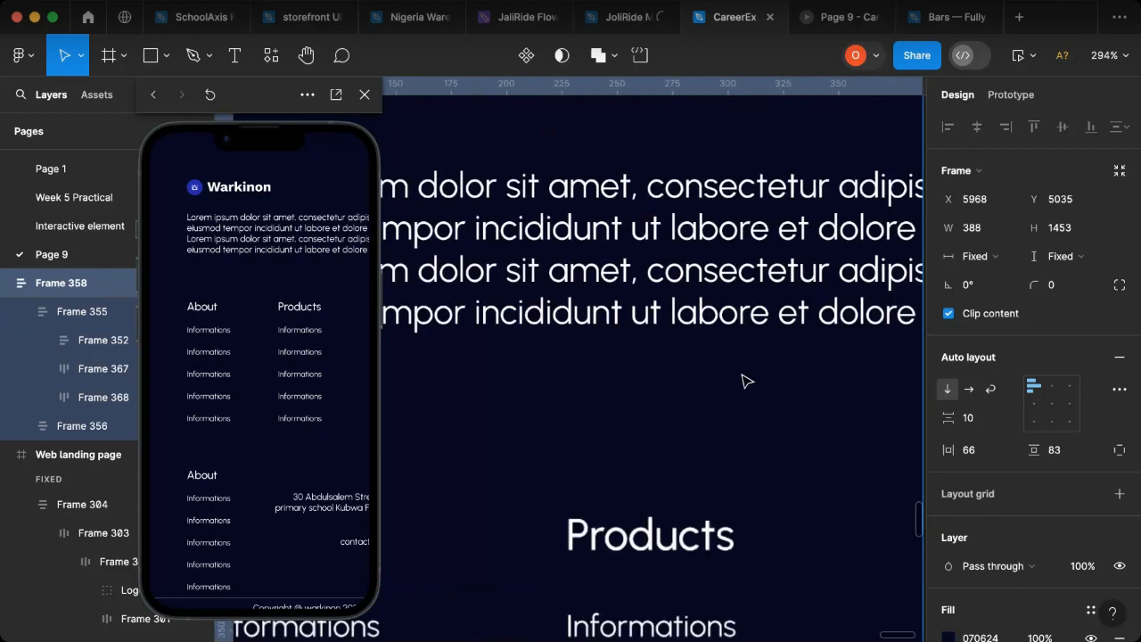
scroll(747, 382, down, 2)
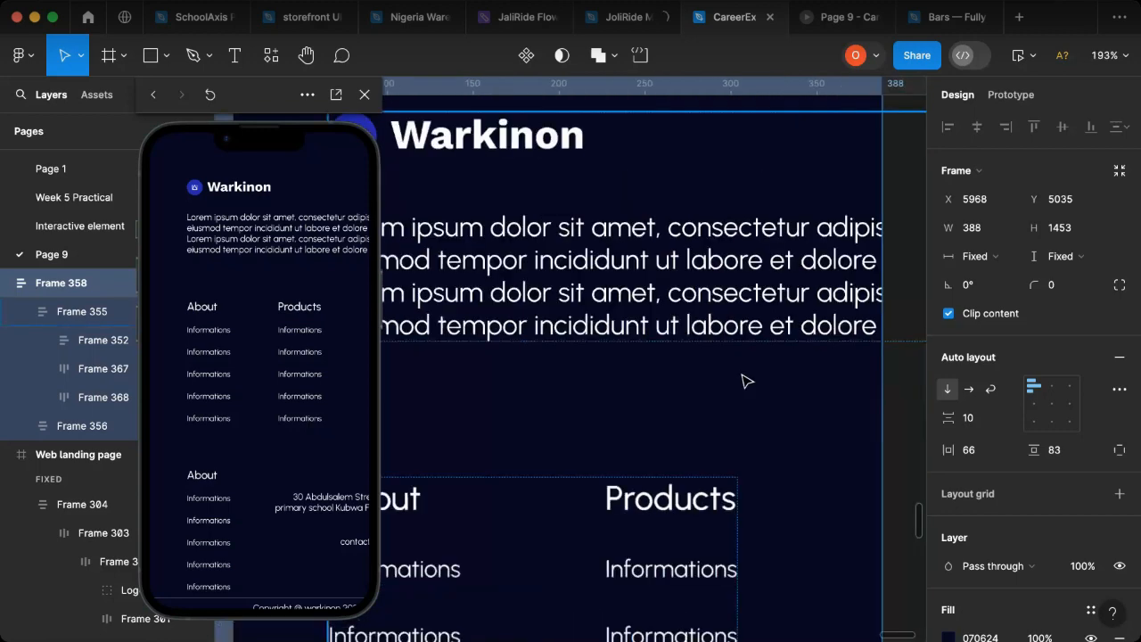
scroll(747, 382, down, 1)
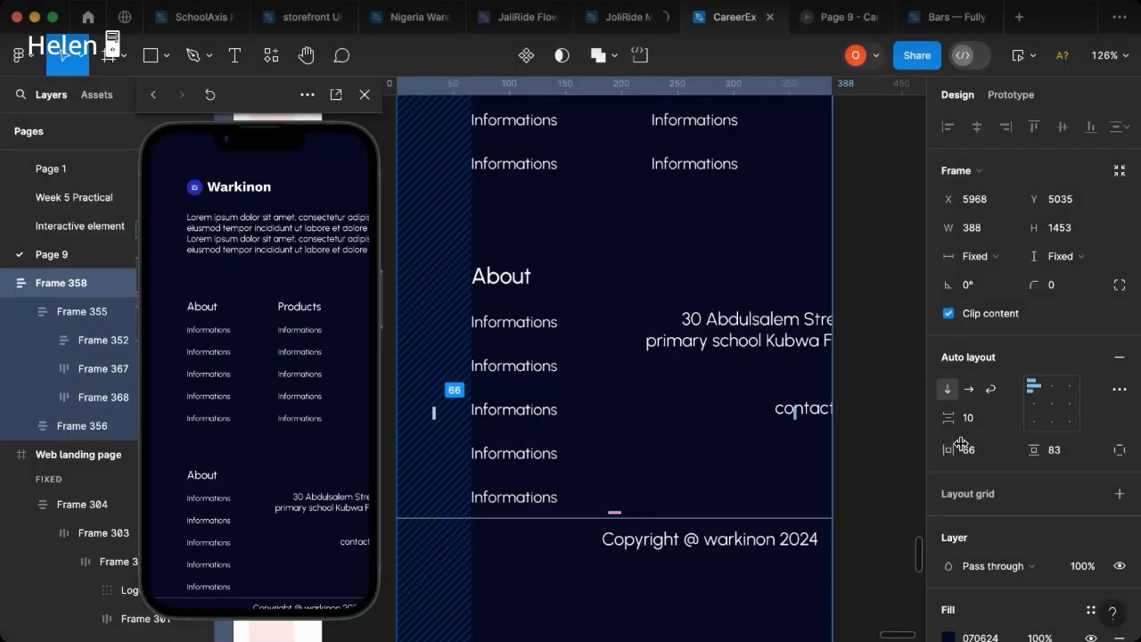
click(968, 450)
text(25)
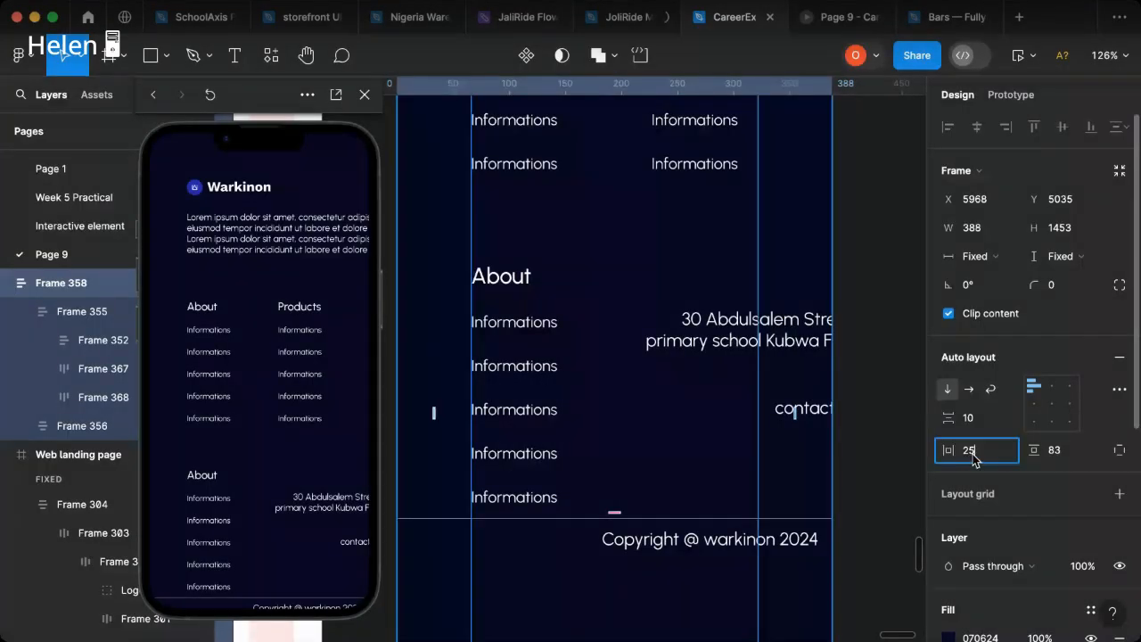
key(Return)
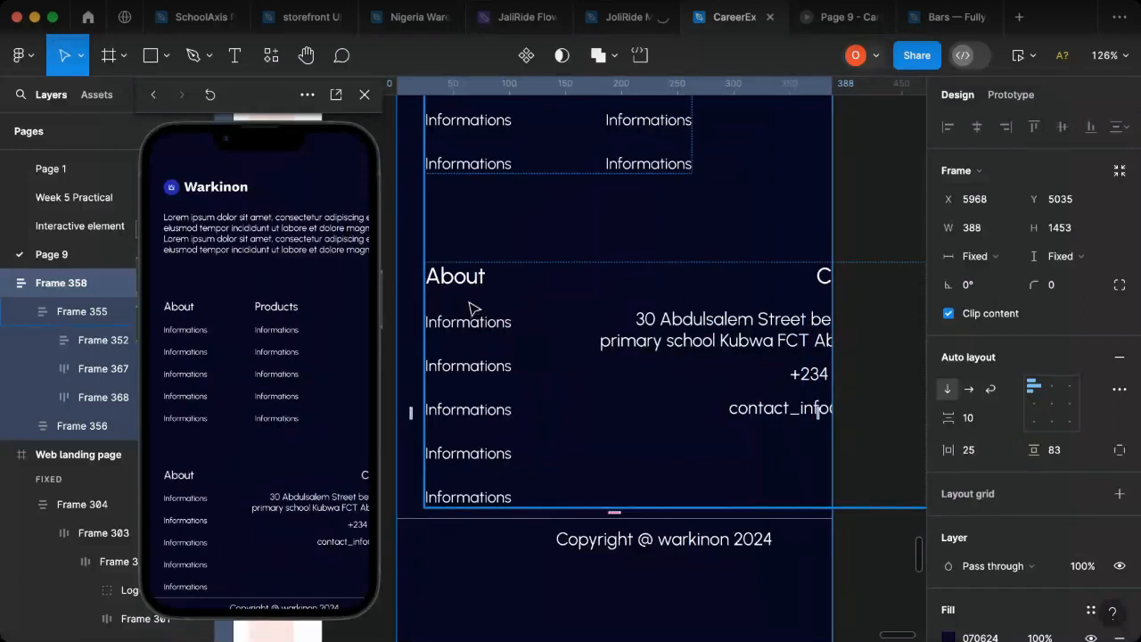
Step: Set the font size of the address, phone and e-mail texts under Contact Us to 14
scroll(473, 331, left, 5)
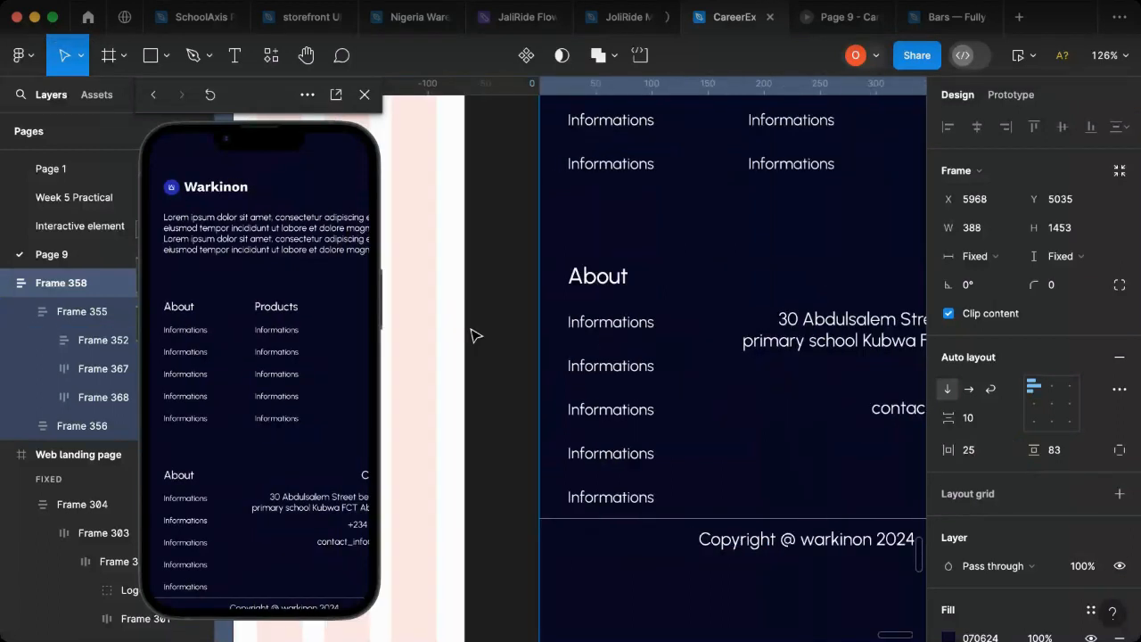
scroll(575, 411, down, 3)
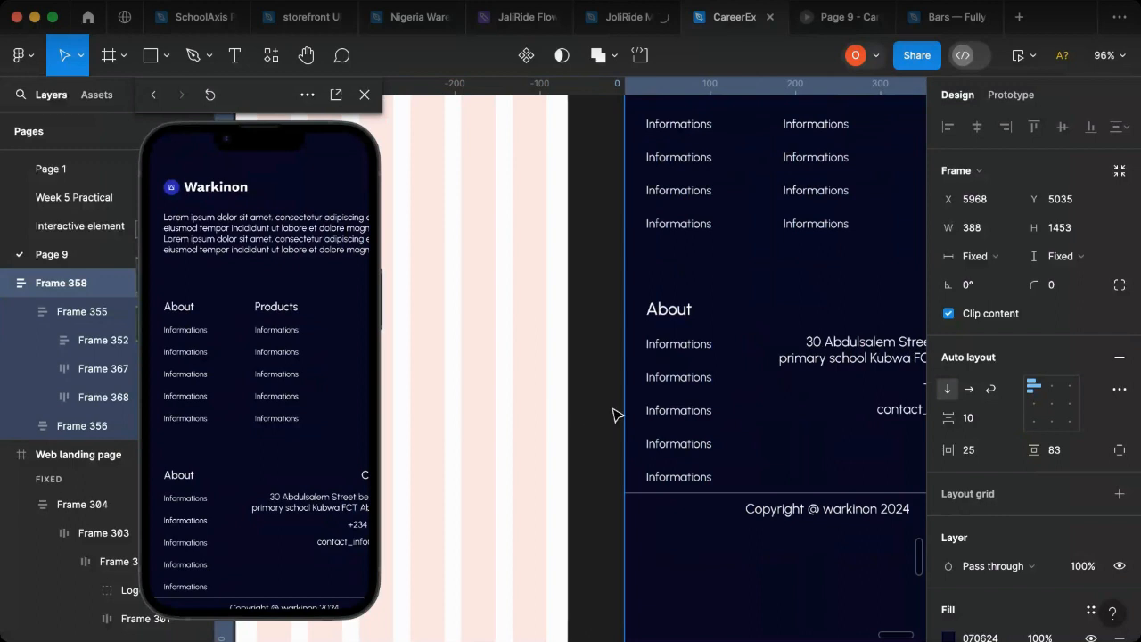
click(711, 377)
scroll(713, 387, right, 8)
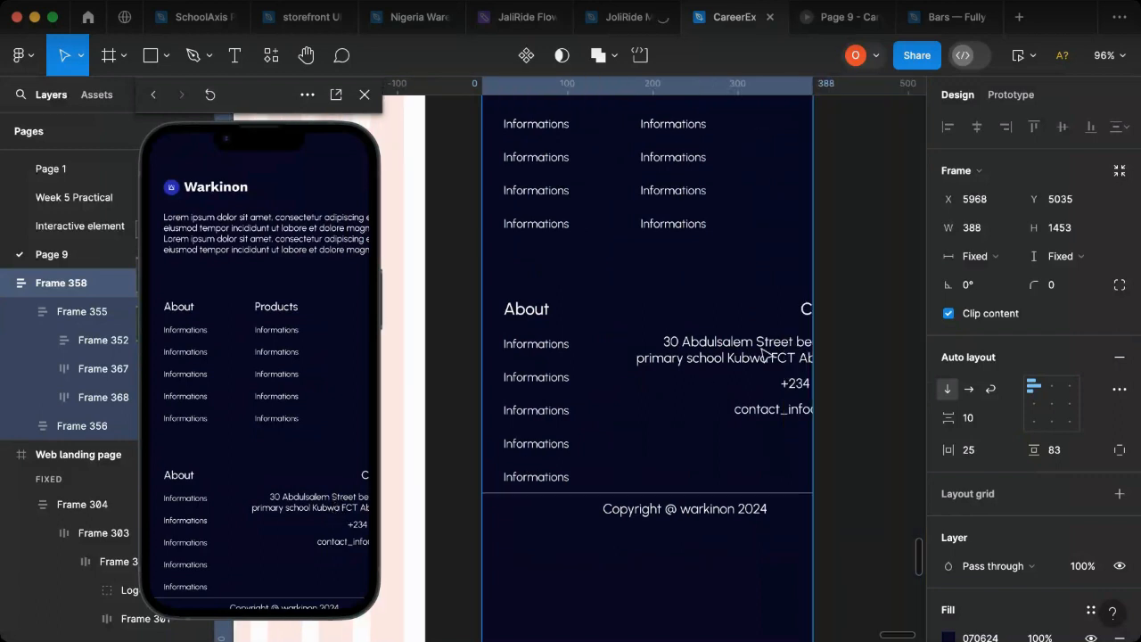
key(Escape)
scroll(541, 382, left, 6)
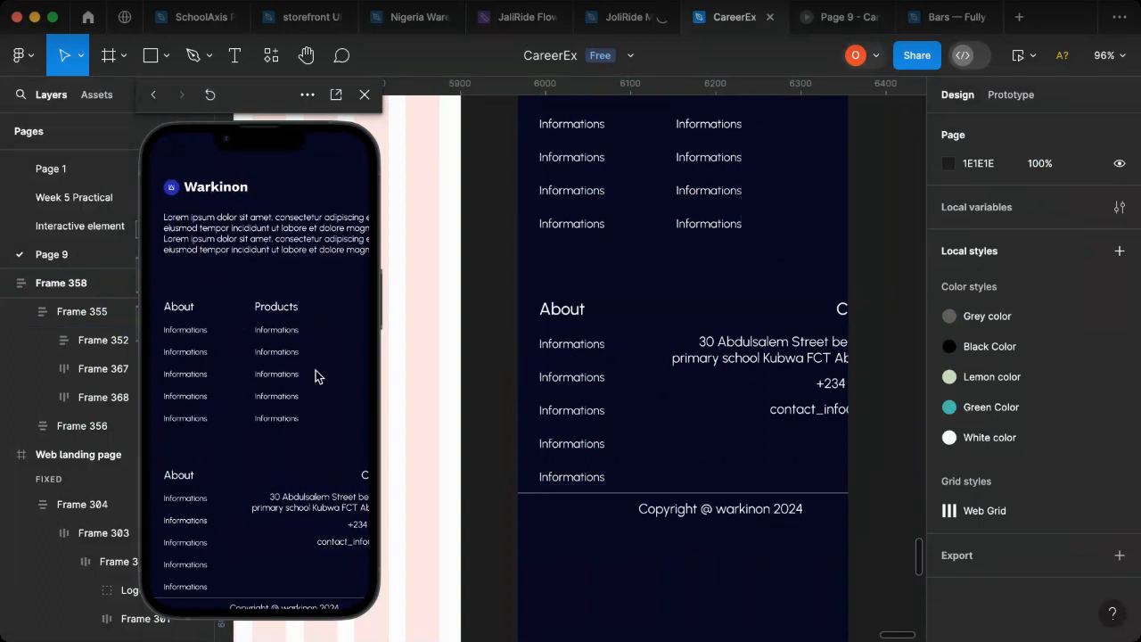
scroll(525, 370, up, 2)
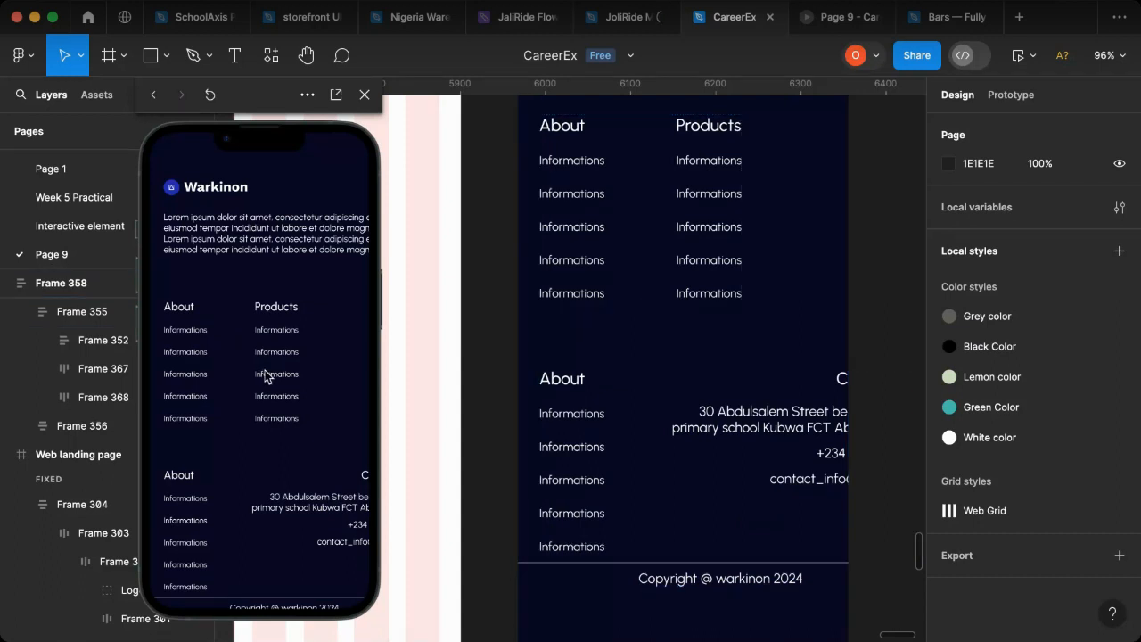
click(812, 431)
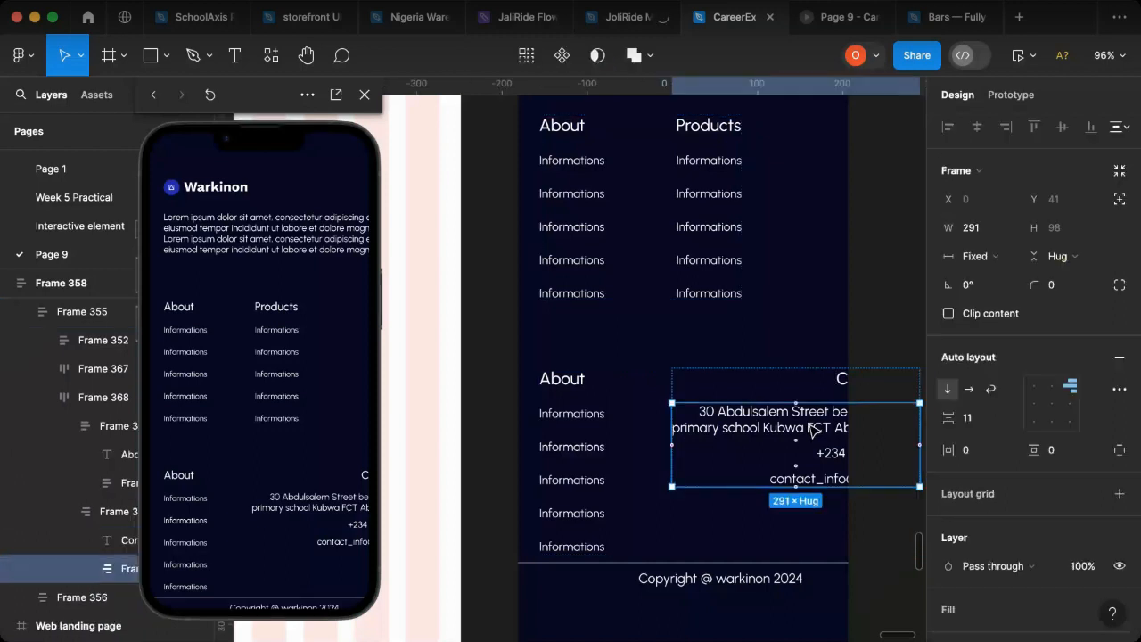
click(811, 433)
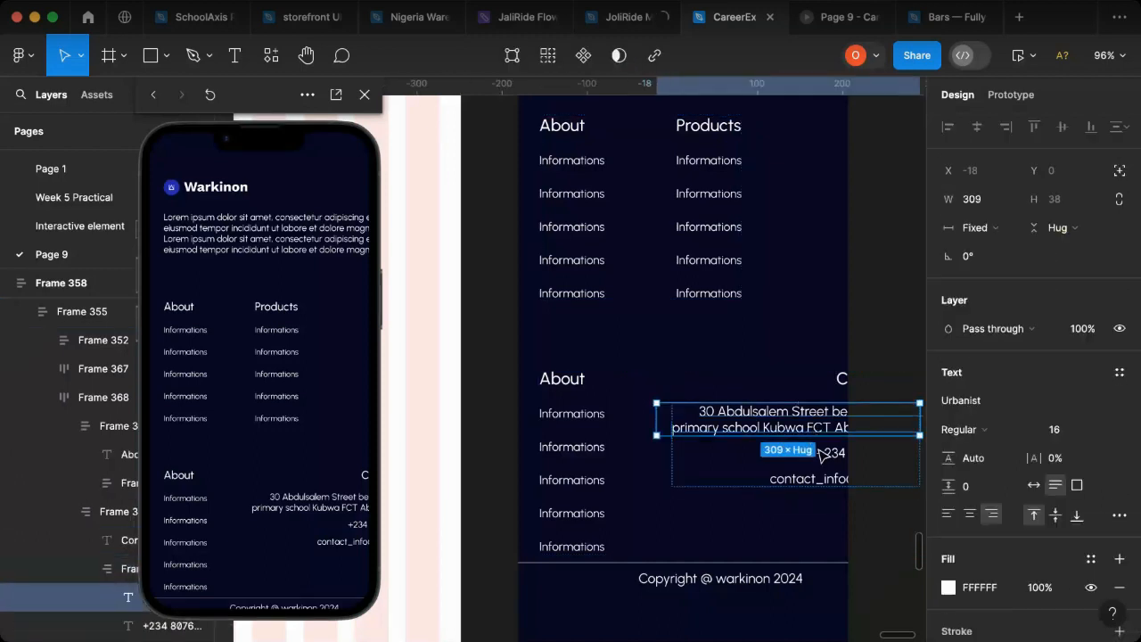
shift+click(830, 458)
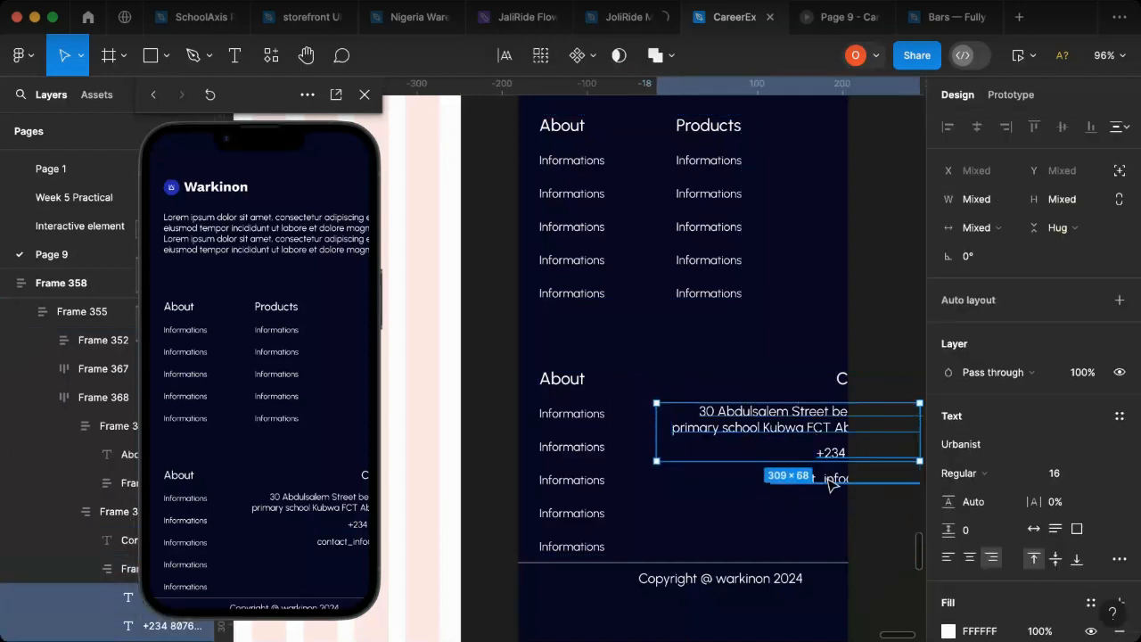
shift+click(830, 483)
click(1063, 476)
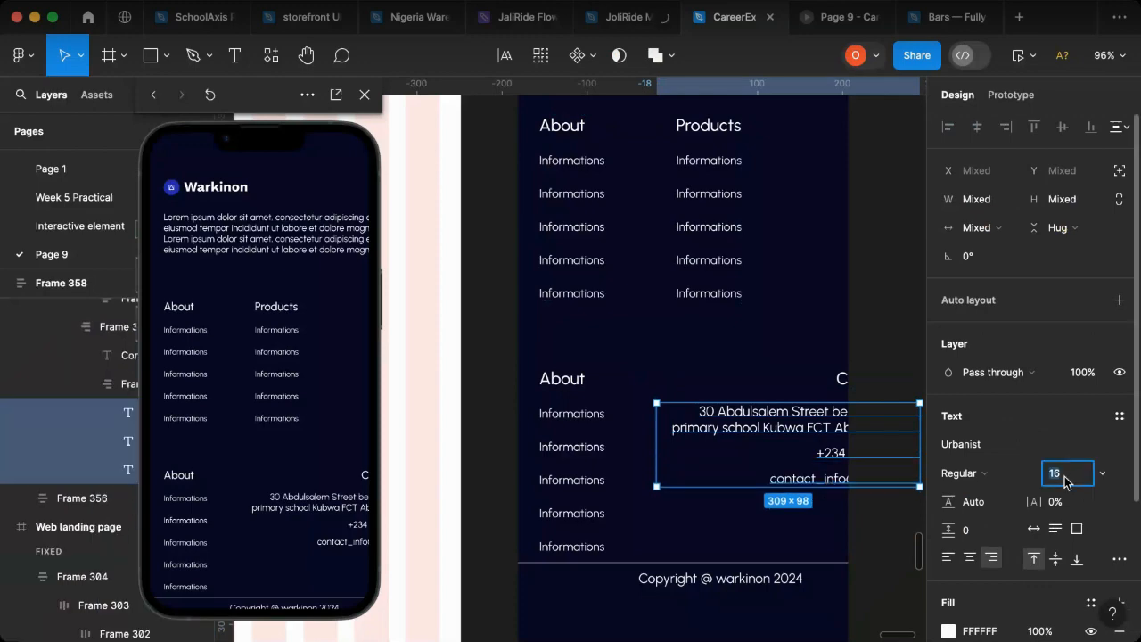
text(14)
key(Return)
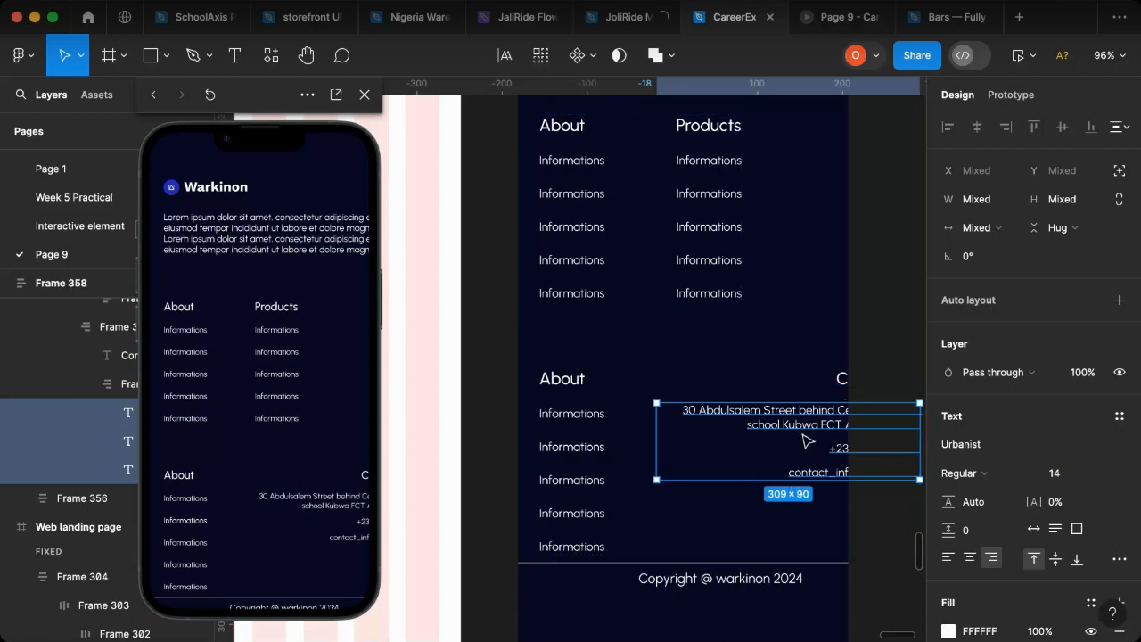
Step: Left-align the address, phone and e-mail texts under Contact Us and narrow them to about 206 wide
scroll(780, 446, right, 2)
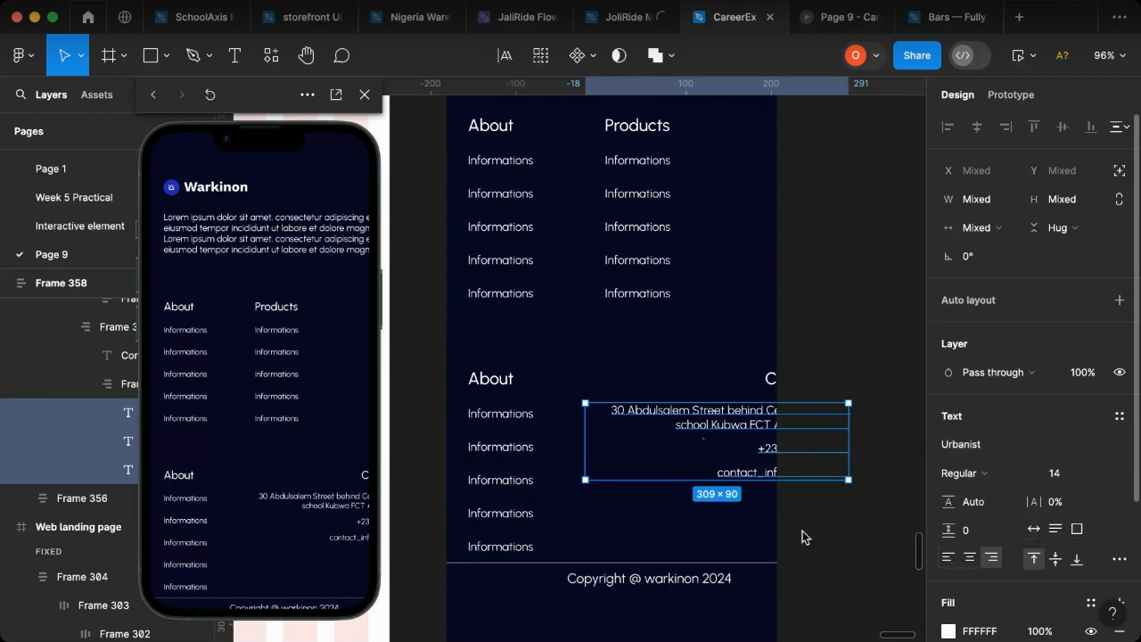
click(948, 557)
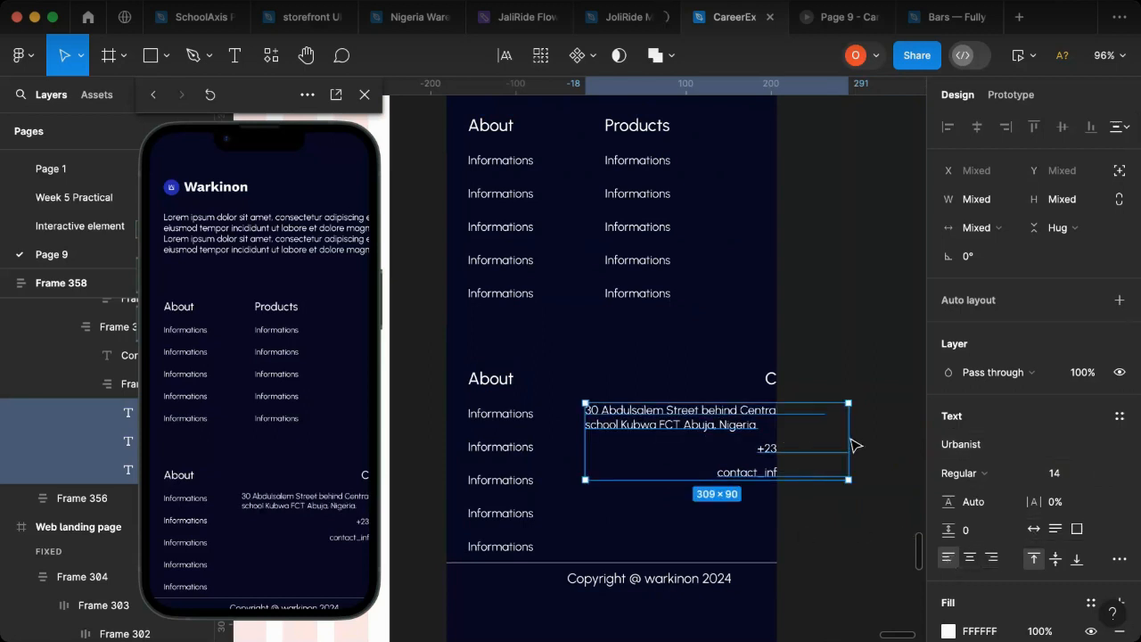
drag(849, 437, 765, 443)
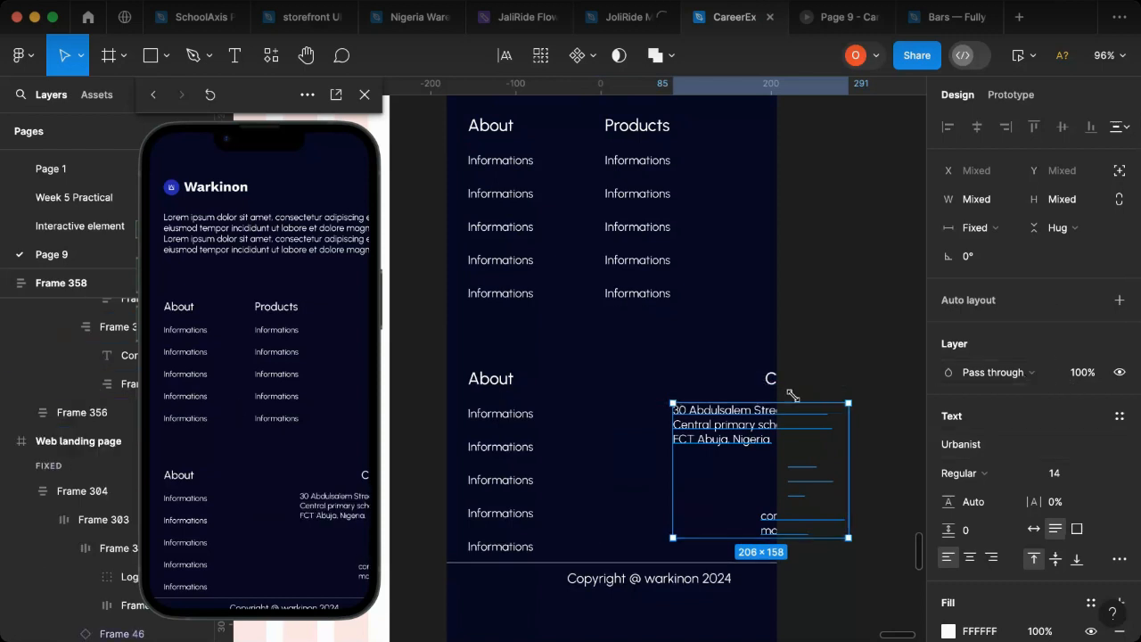
Step: Try to align the contents of the contact details frame to the top left
key(Escape)
click(734, 427)
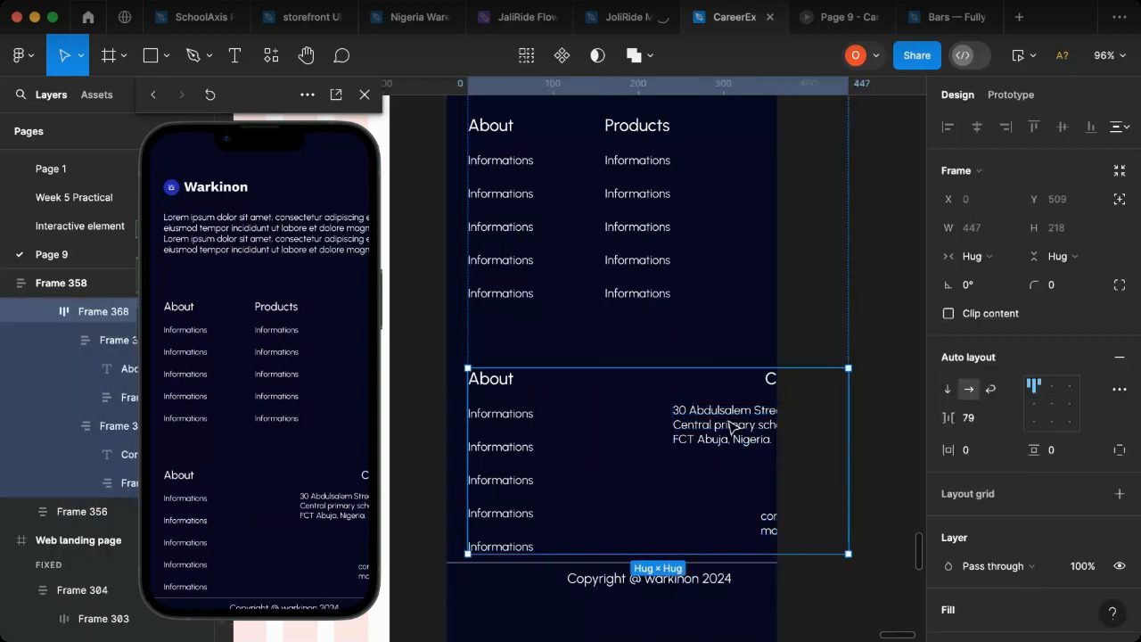
click(730, 426)
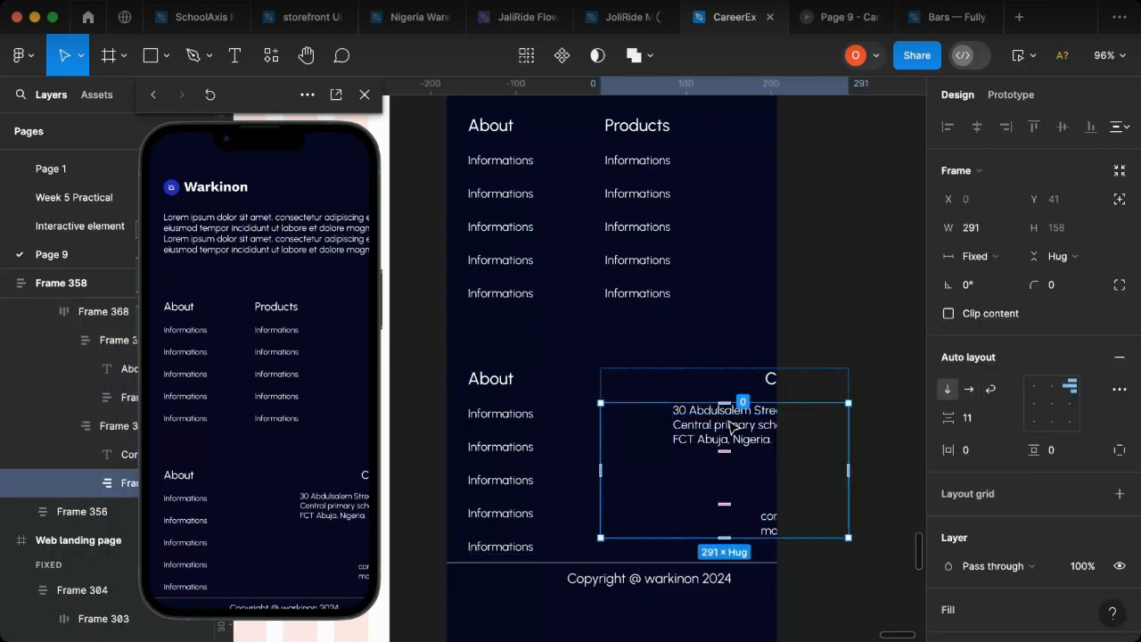
click(1034, 385)
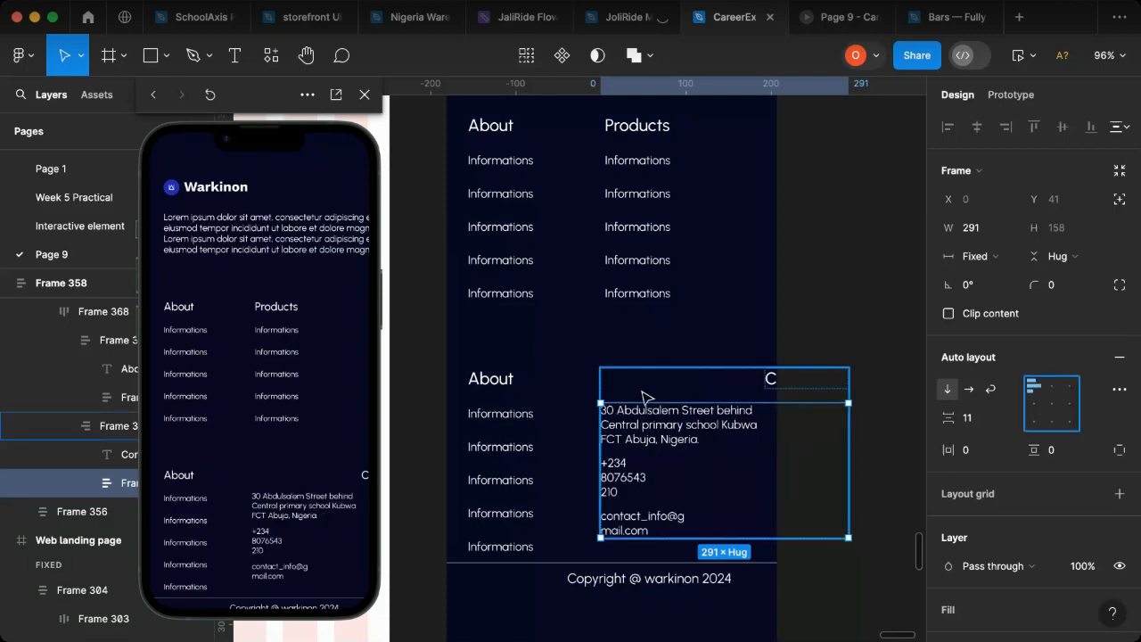
key(Escape)
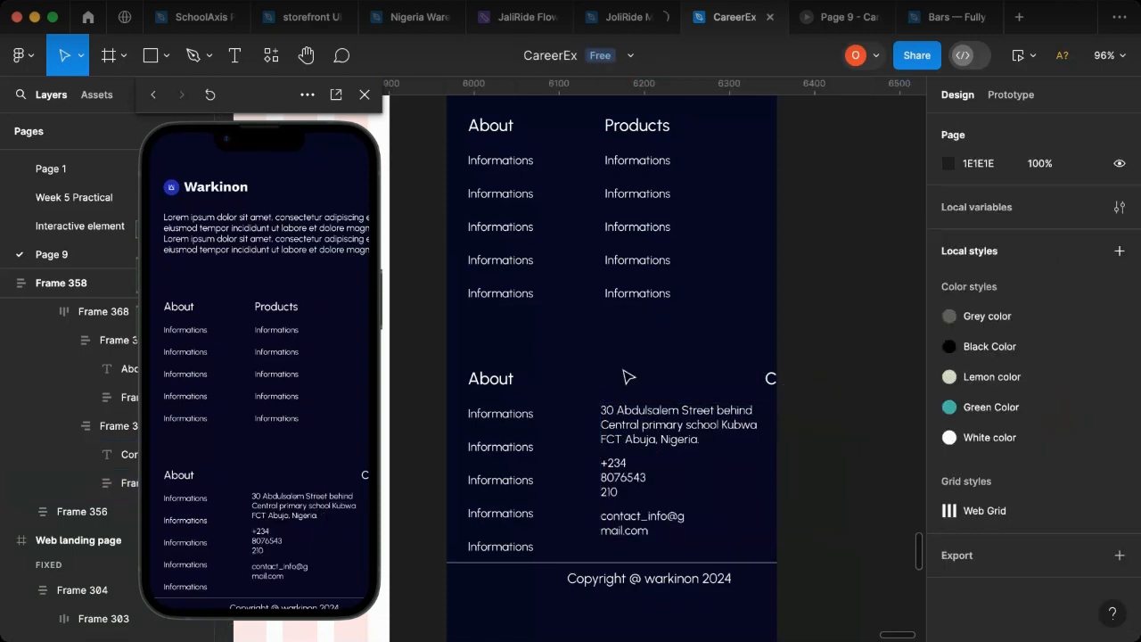
click(767, 385)
key(super+z)
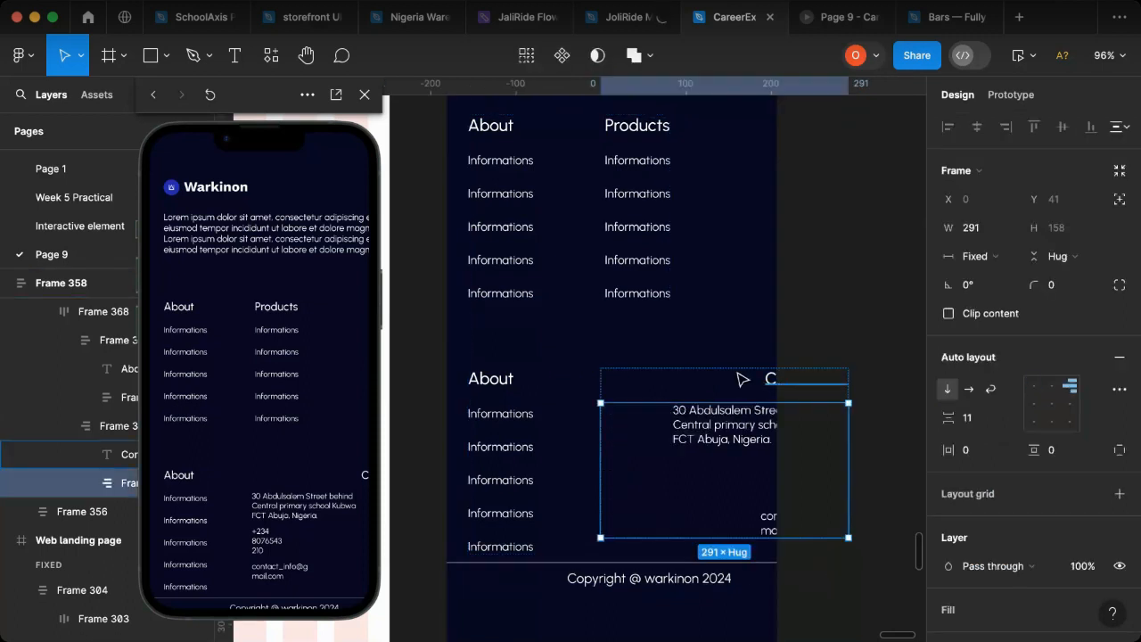
Step: Align the Contact Us column's contents to the top left and narrow its contact details frame to 187 wide
click(751, 377)
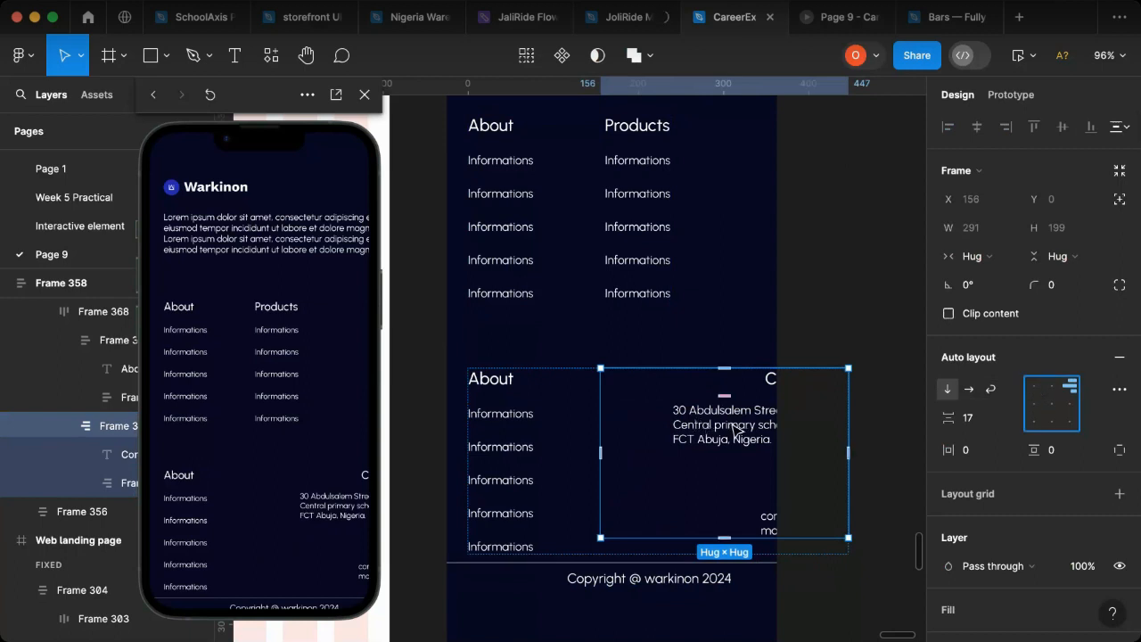
click(1032, 386)
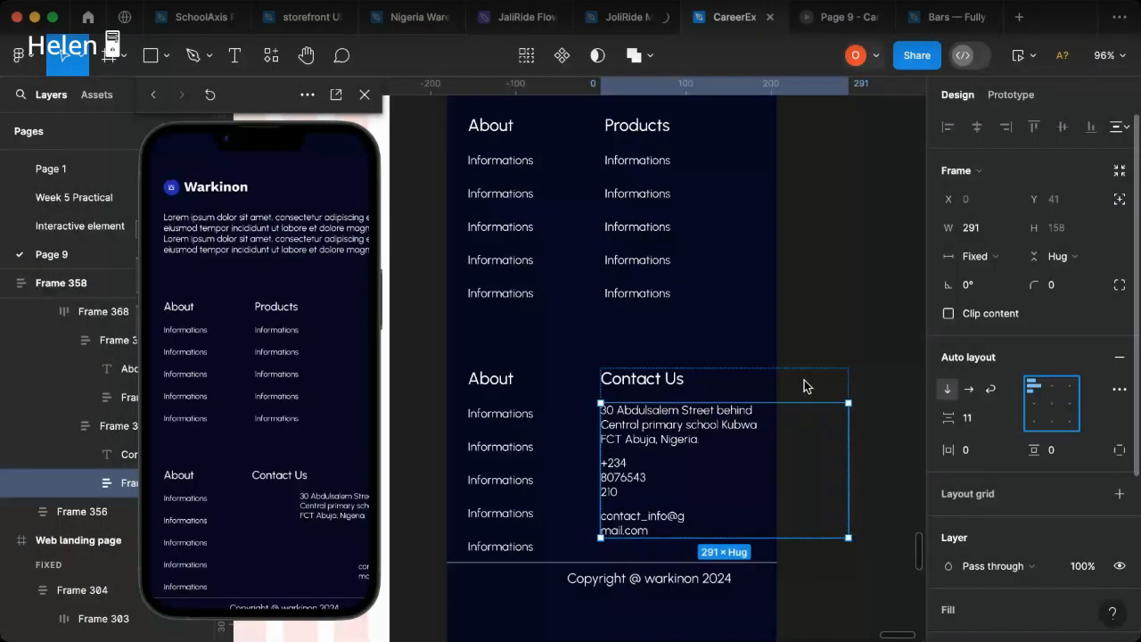
drag(848, 424, 762, 423)
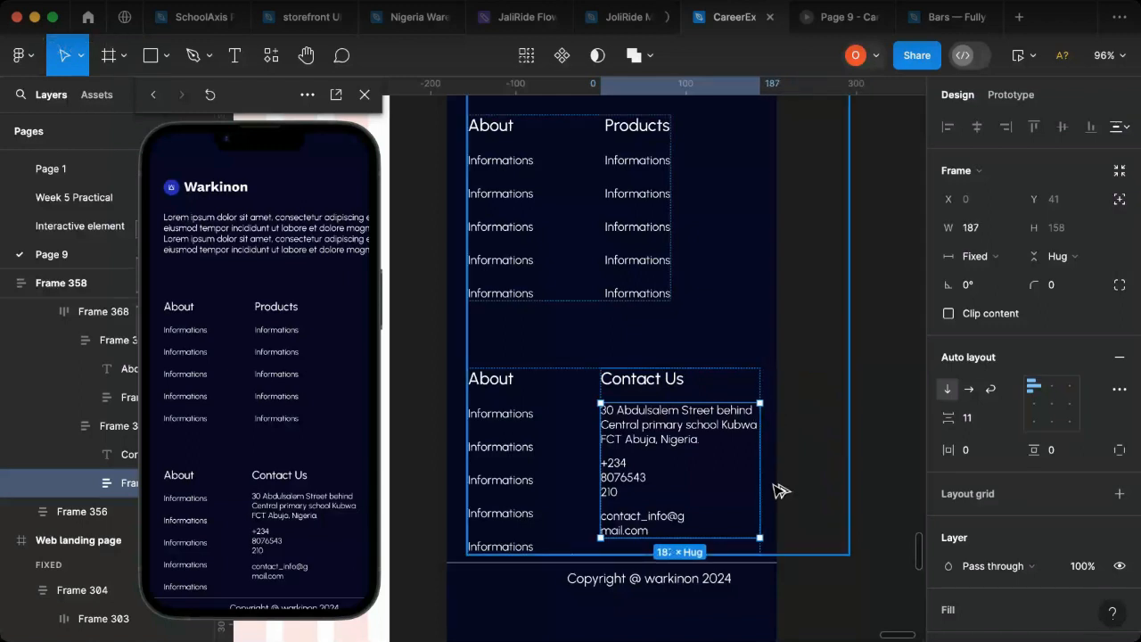
Step: Narrow Frame 355, which holds the logo block and link columns, to 338 wide
key(alt)
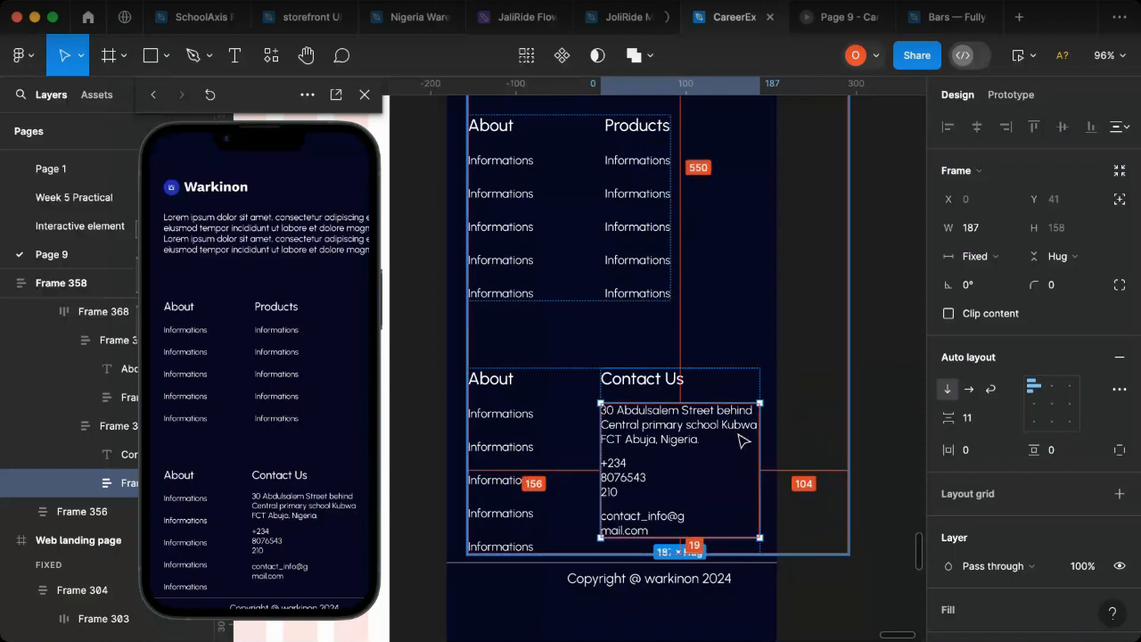
click(704, 196)
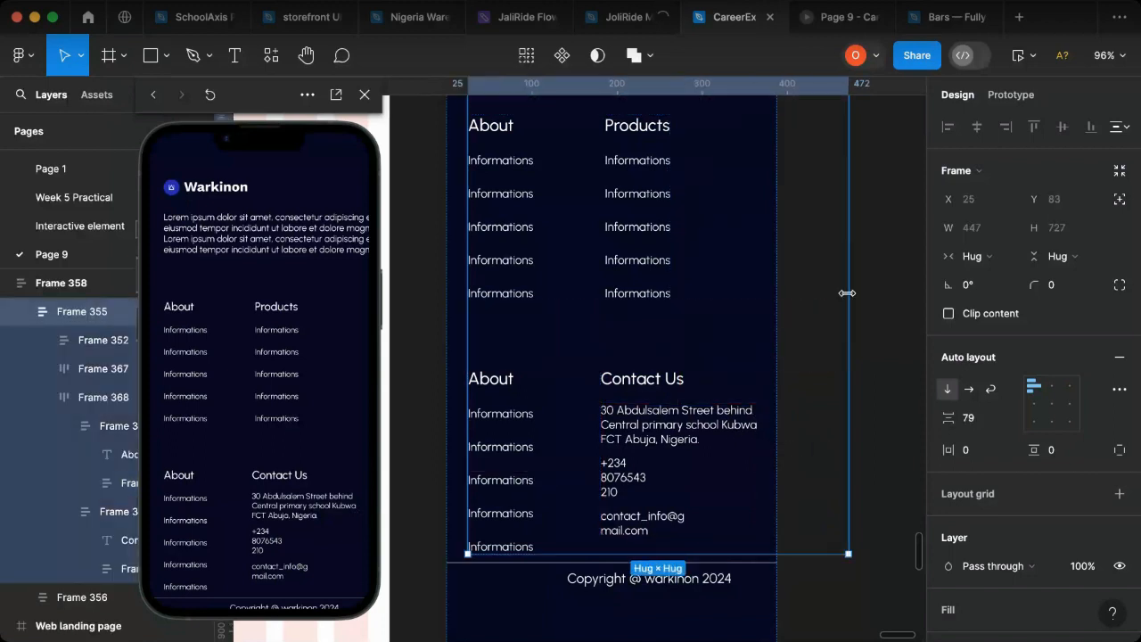
drag(847, 276, 754, 285)
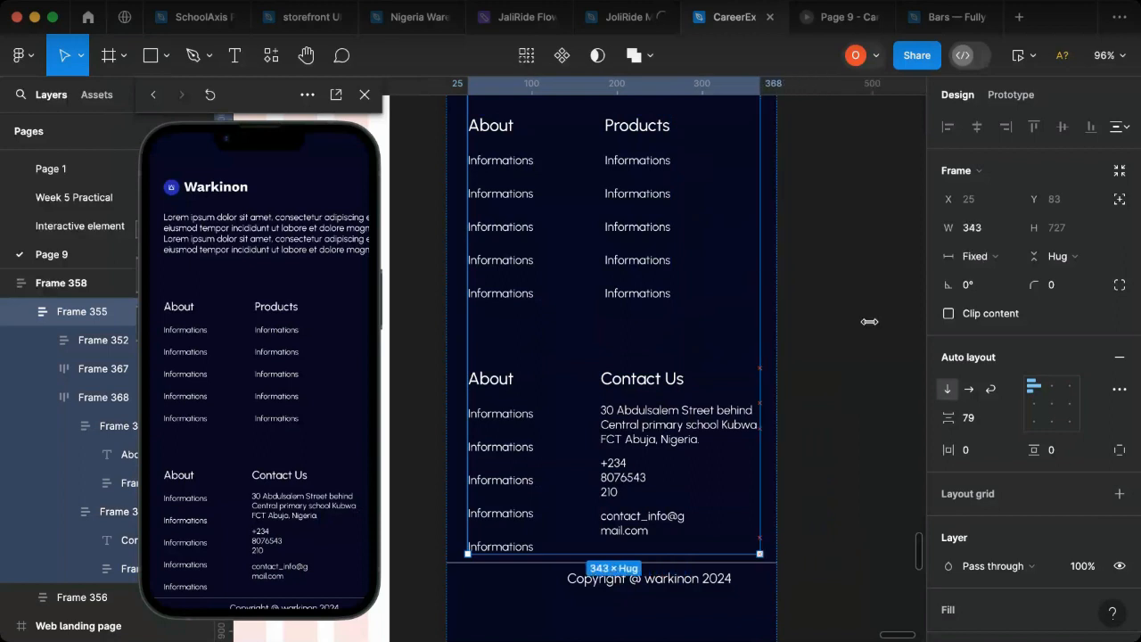
Step: Try to align the contents of Frame 355 to the top centre
click(1055, 390)
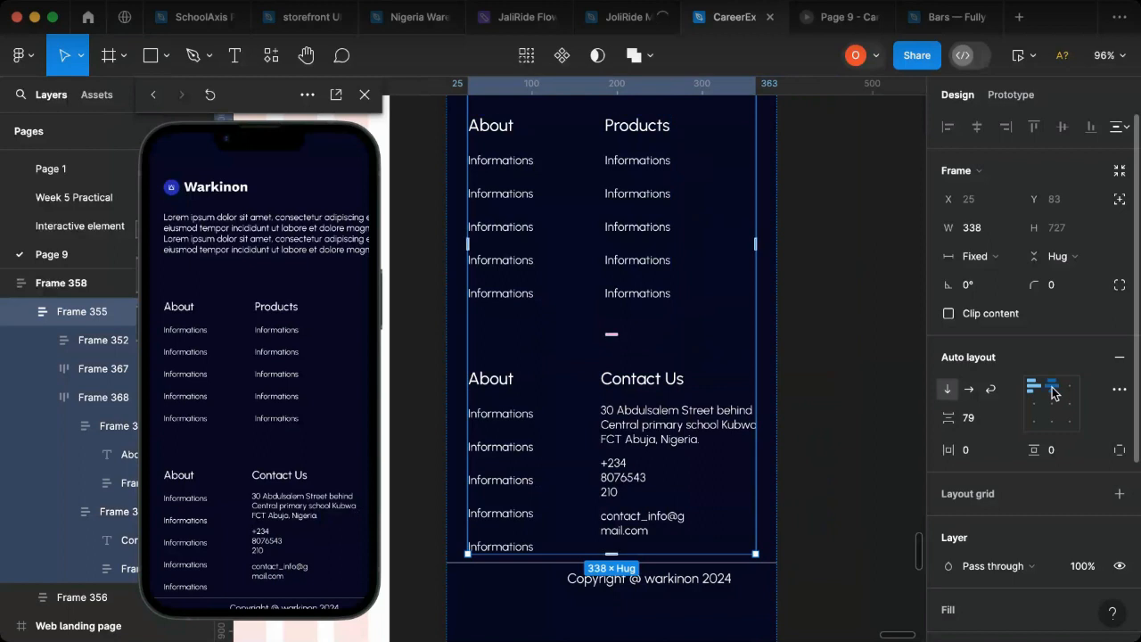
click(1053, 391)
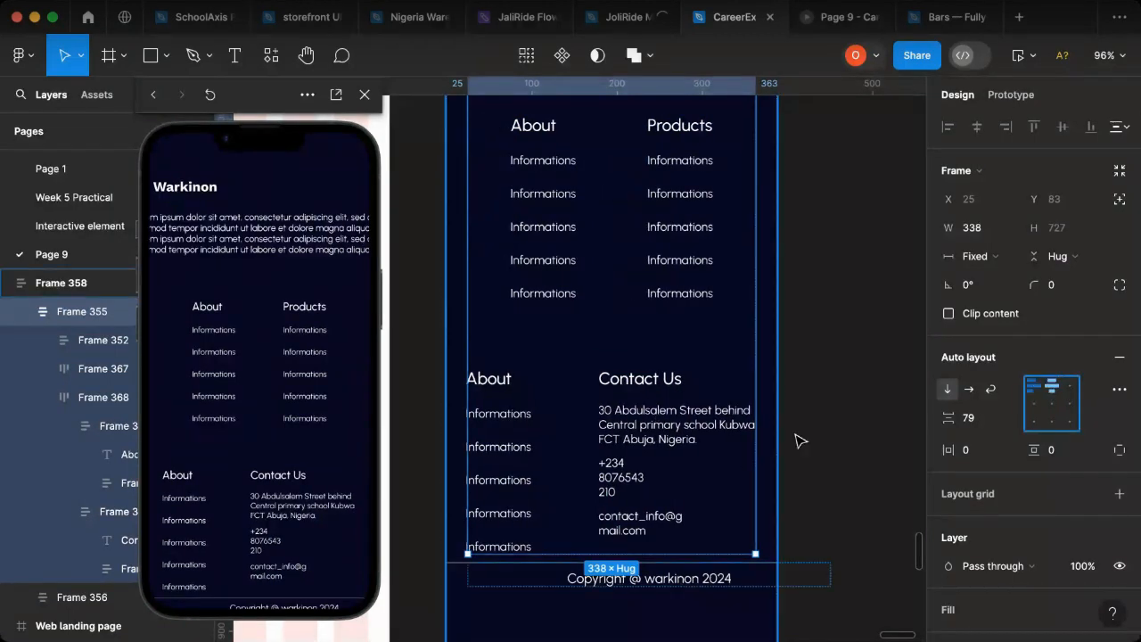
scroll(580, 394, up, 2)
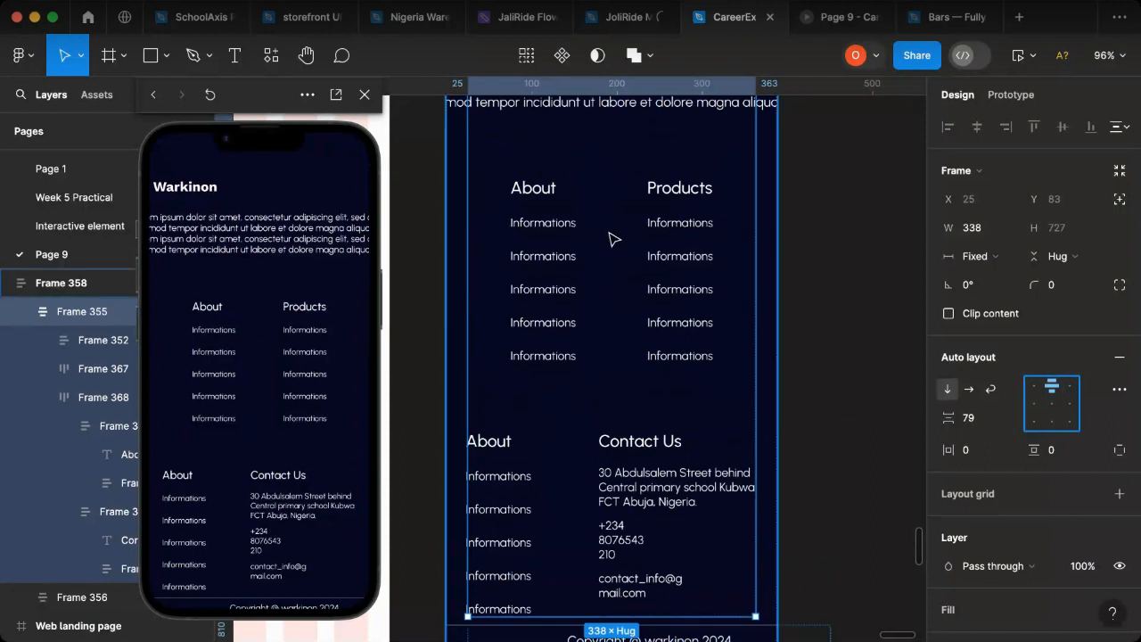
key(alt+a)
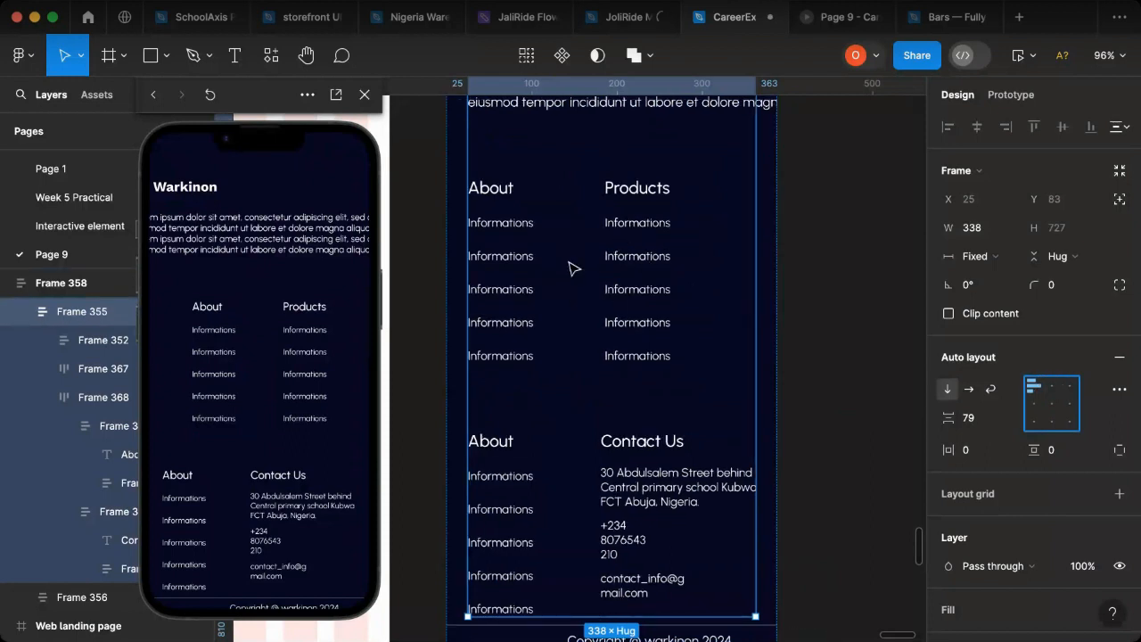
Step: Widen the About and Products row, Frame 367, to 338 and set the gap between its columns to 97
click(642, 303)
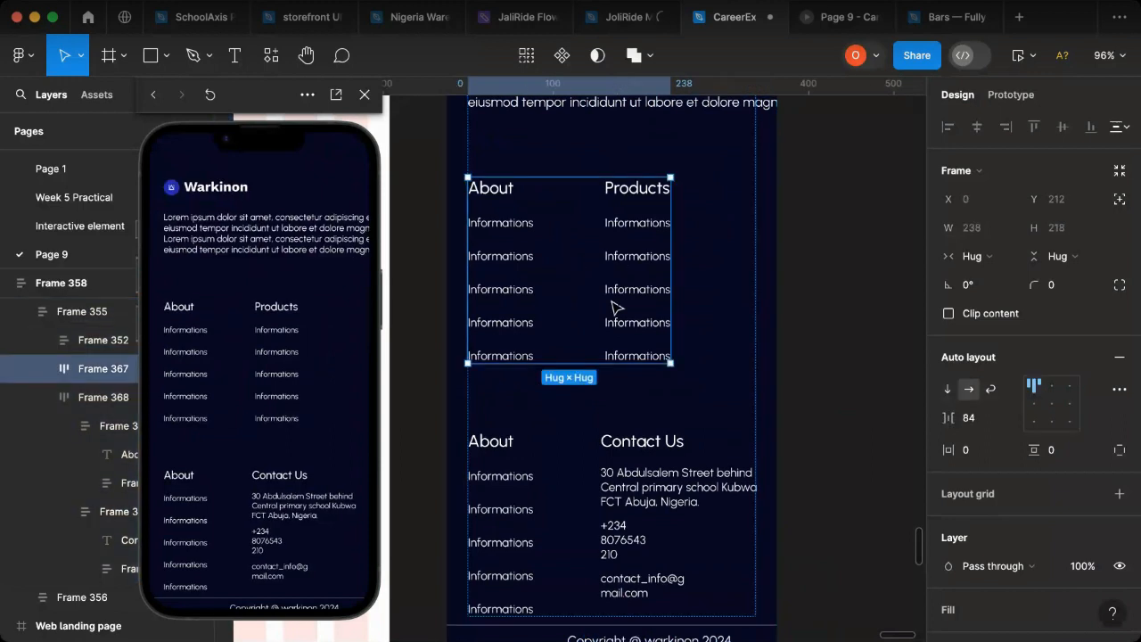
shift+click(619, 476)
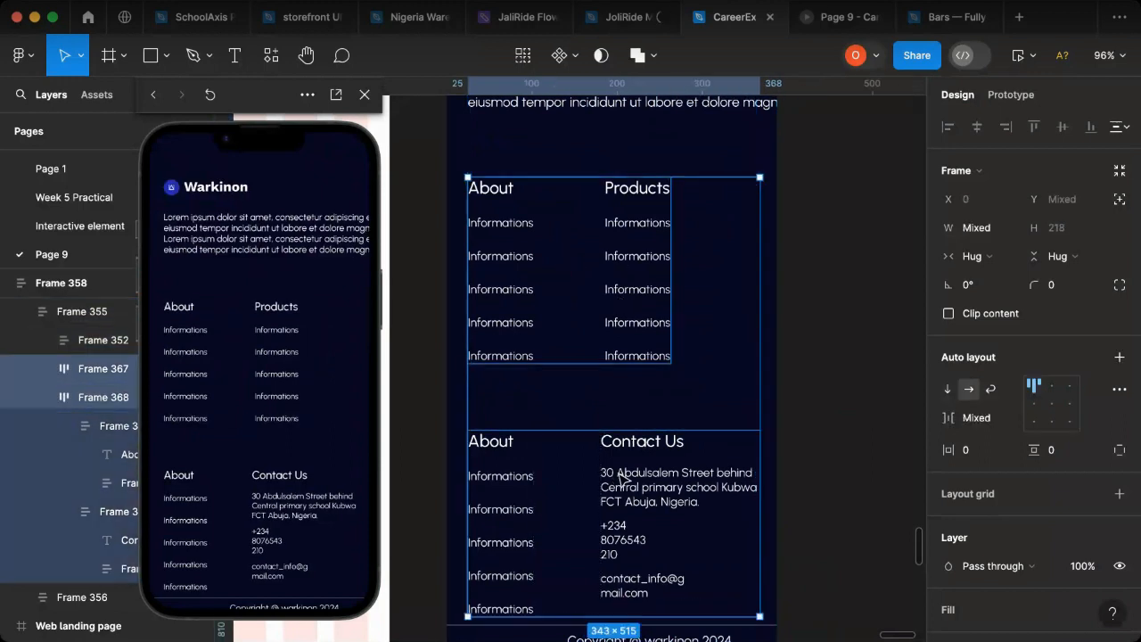
click(610, 307)
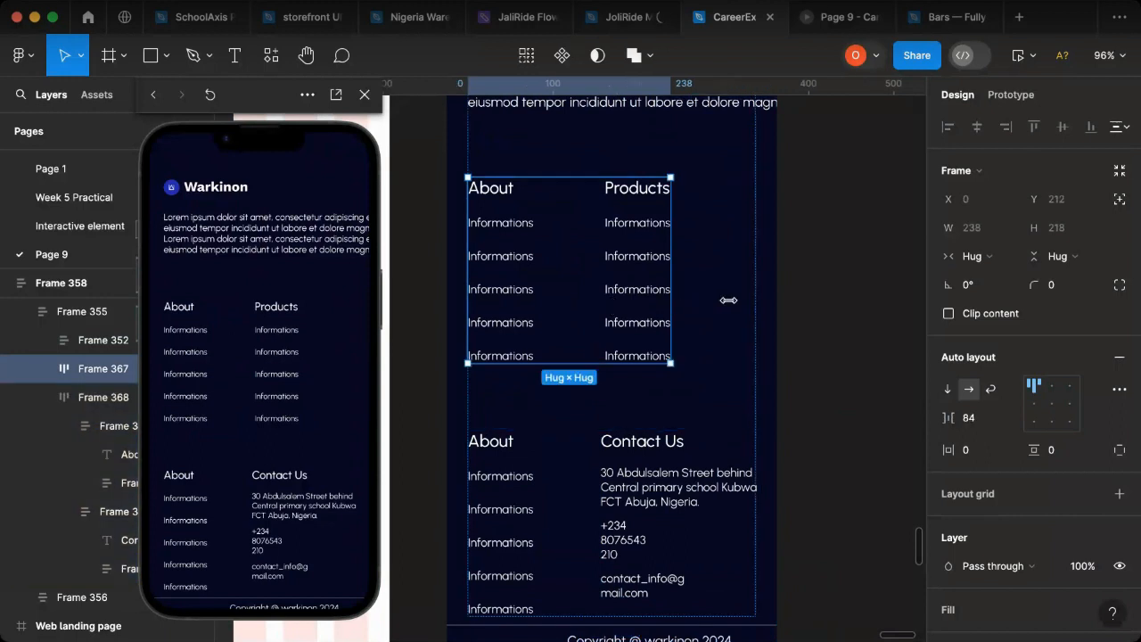
drag(733, 302, 755, 304)
drag(948, 419, 971, 422)
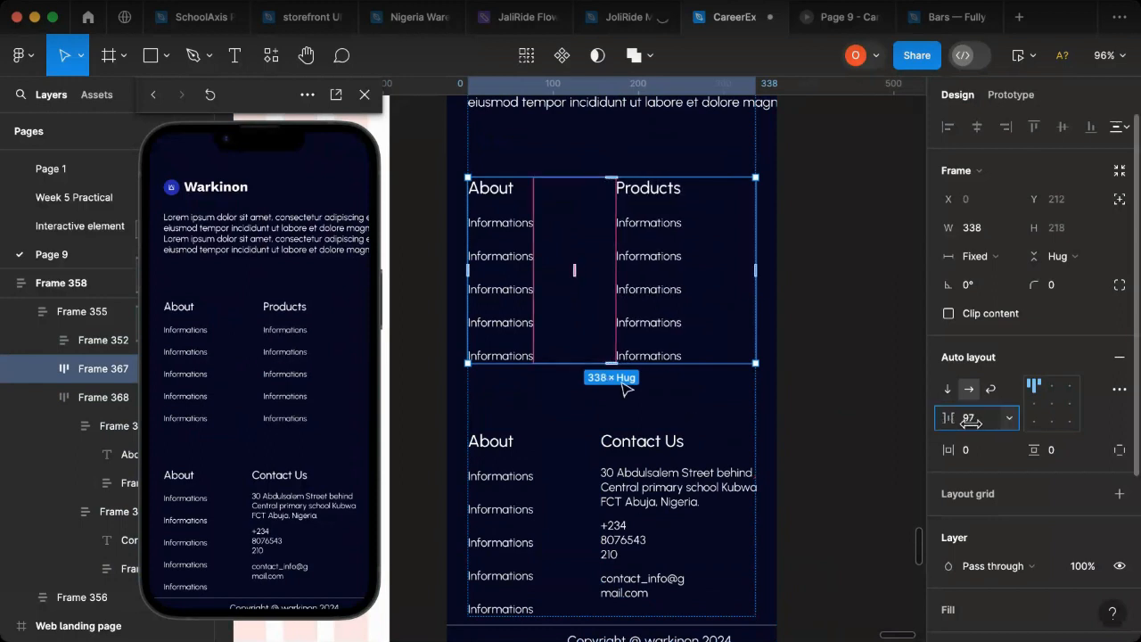
Step: Set the width of the About and Contact Us row, Frame 368, to 338 to match the row above
shift+click(668, 464)
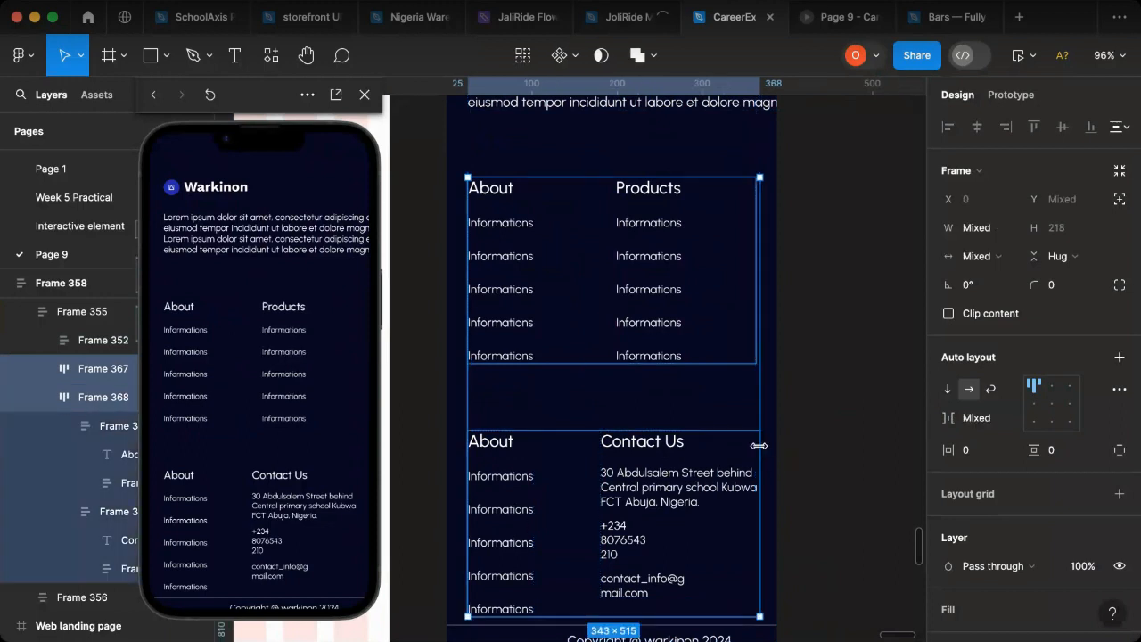
click(755, 352)
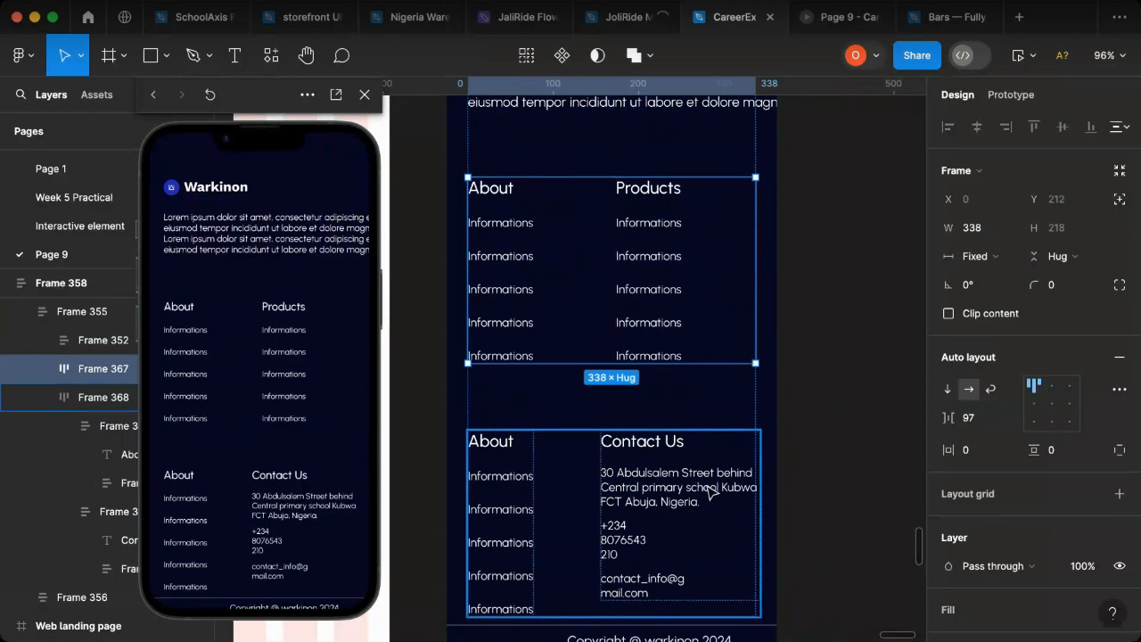
click(762, 496)
click(759, 496)
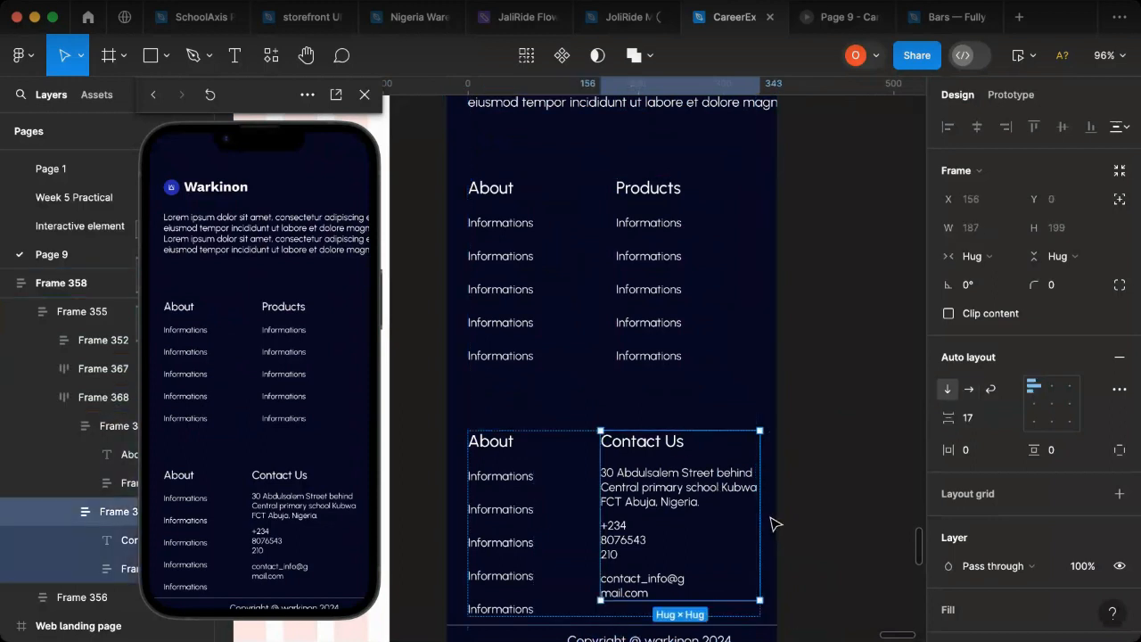
click(704, 369)
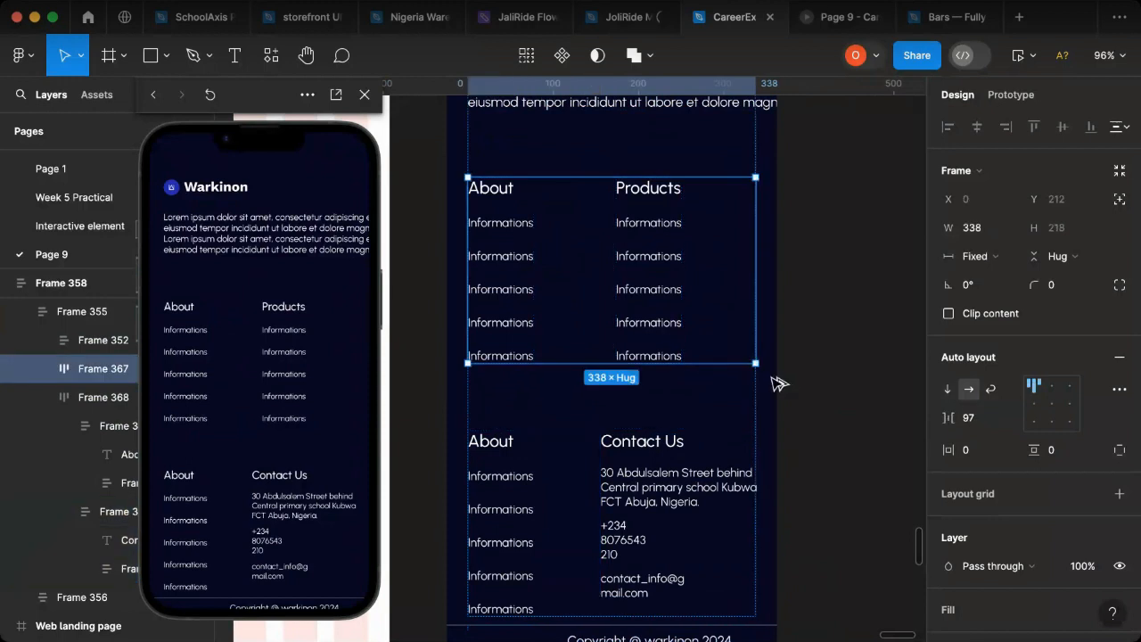
key(alt)
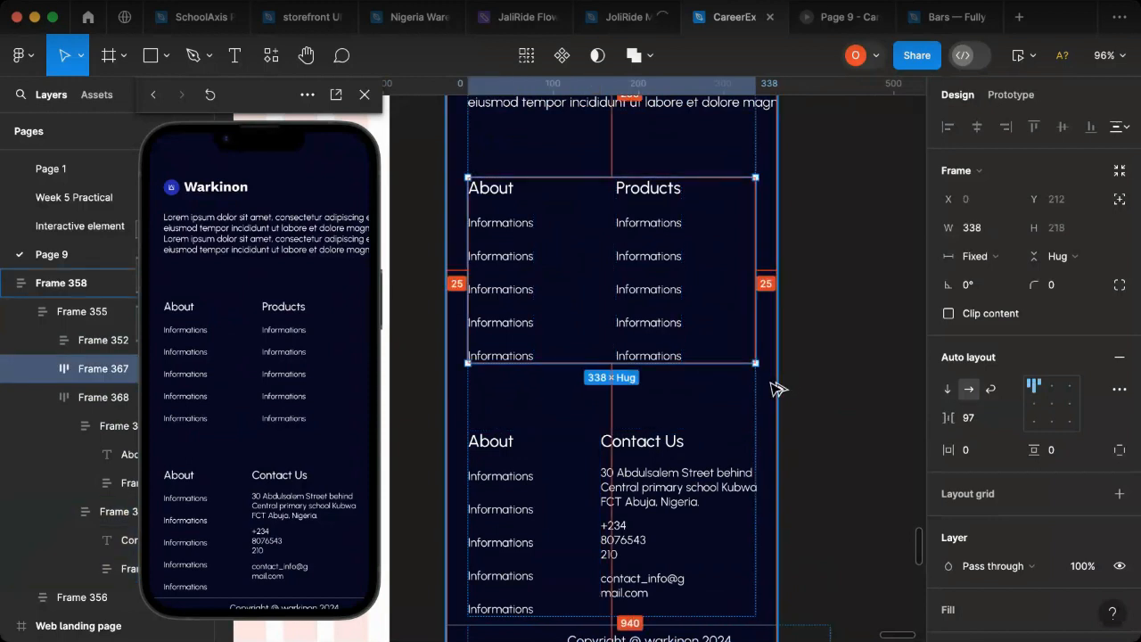
click(735, 456)
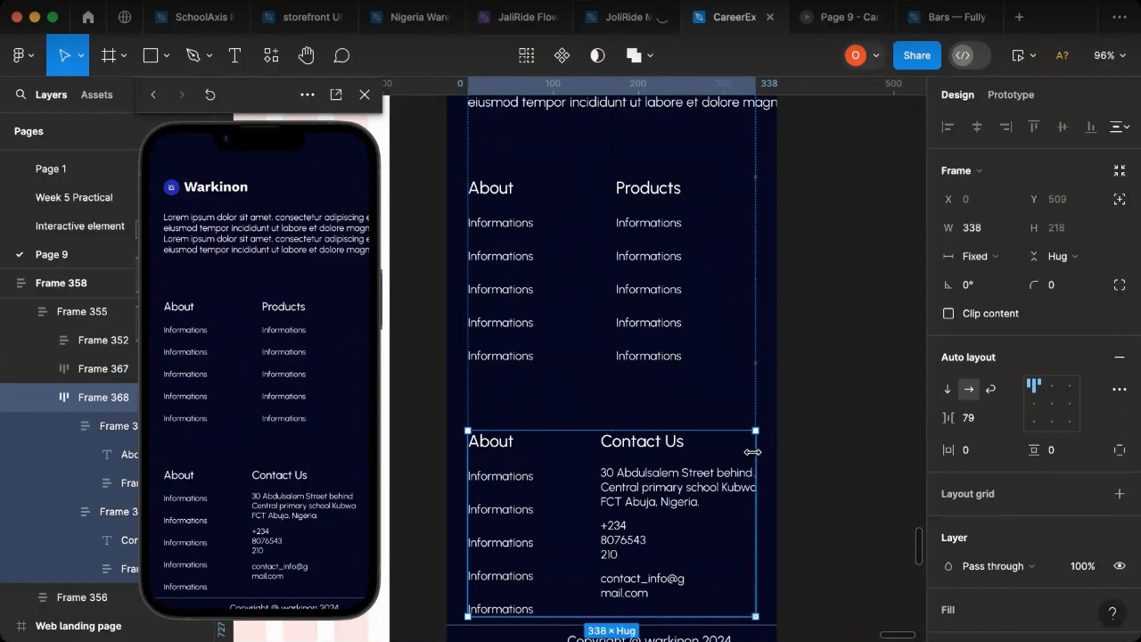
Step: Group the two link rows, Frame 367 and Frame 368, into one vertical auto layout frame
shift+click(675, 366)
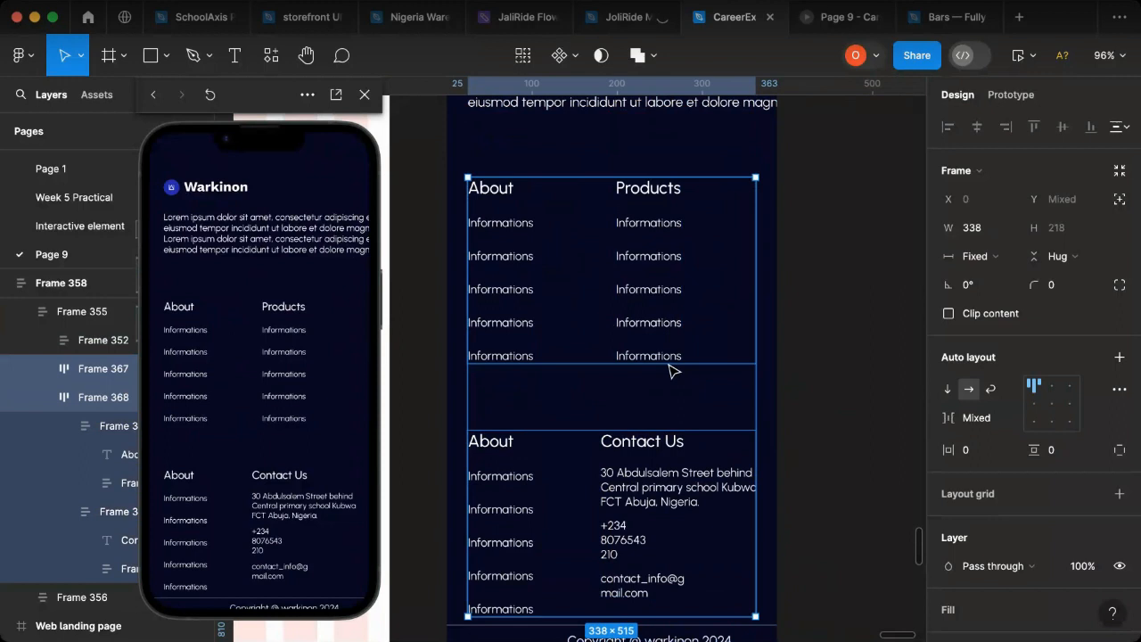
key(shift+a)
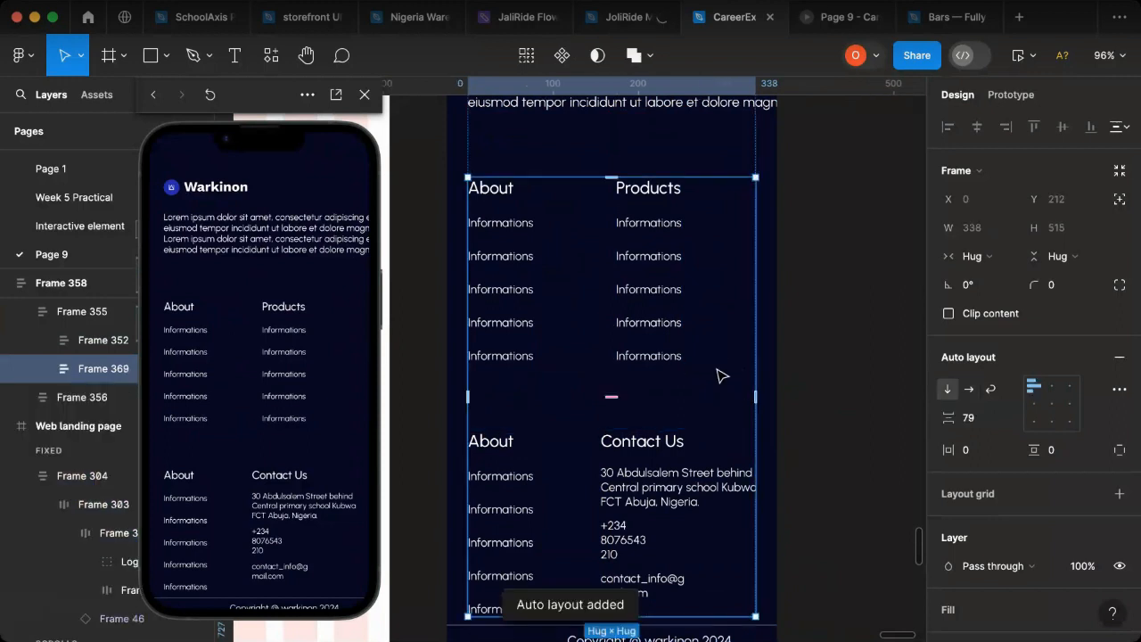
Step: Narrow the lorem ipsum paragraph under the Warkinon logo to about 334 wide so it wraps inside the footer
scroll(708, 389, up, 2)
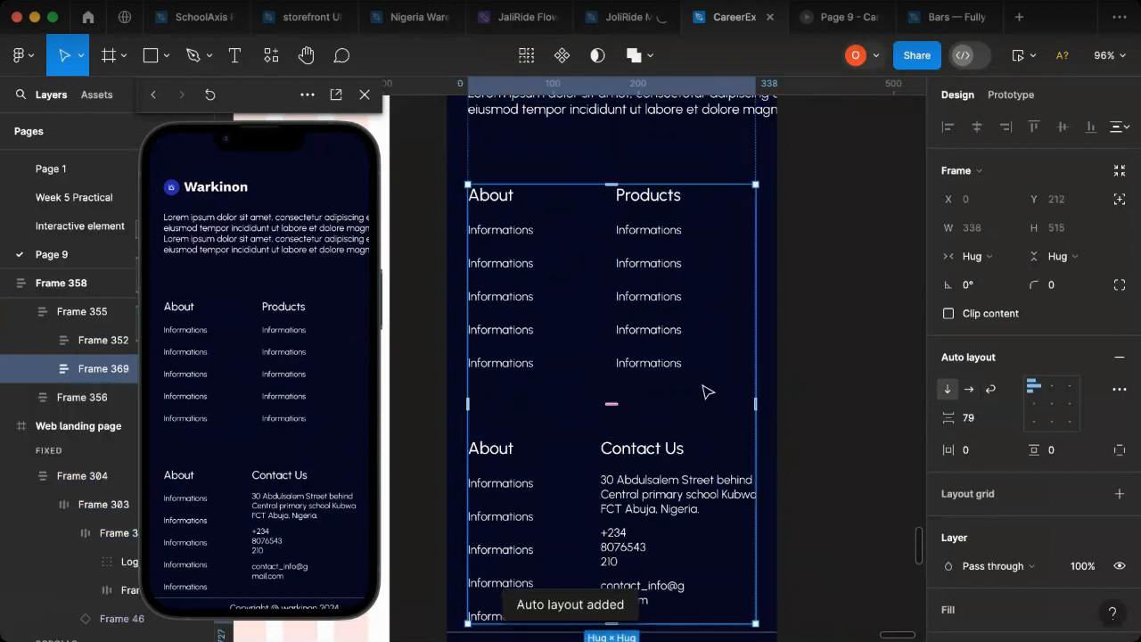
scroll(708, 393, up, 3)
scroll(675, 222, down, 5)
scroll(683, 393, up, 5)
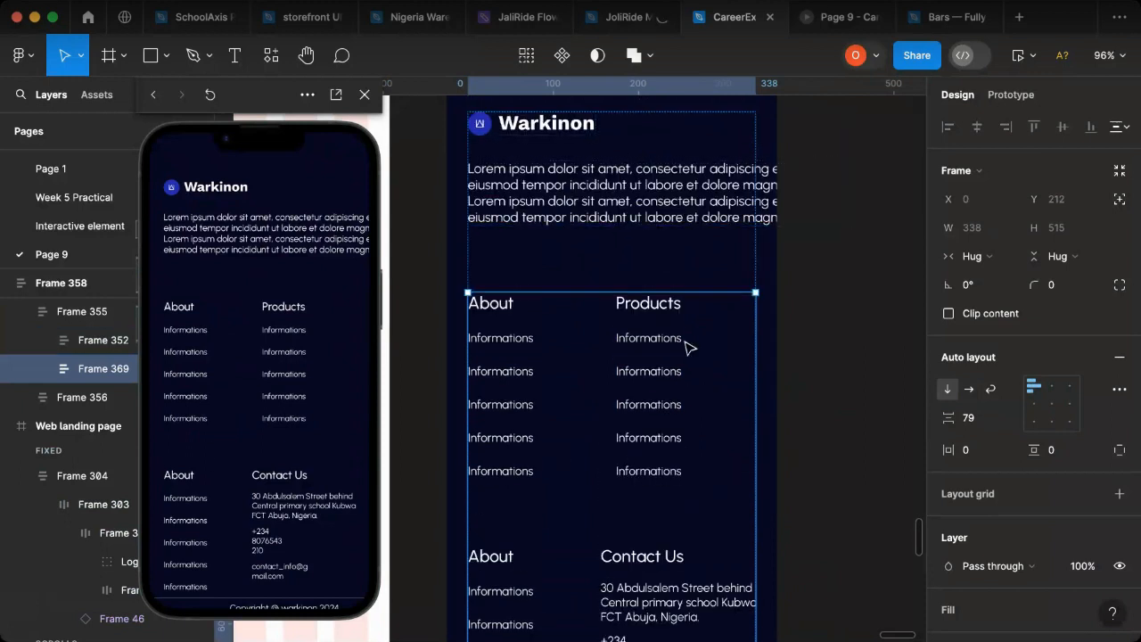
click(618, 201)
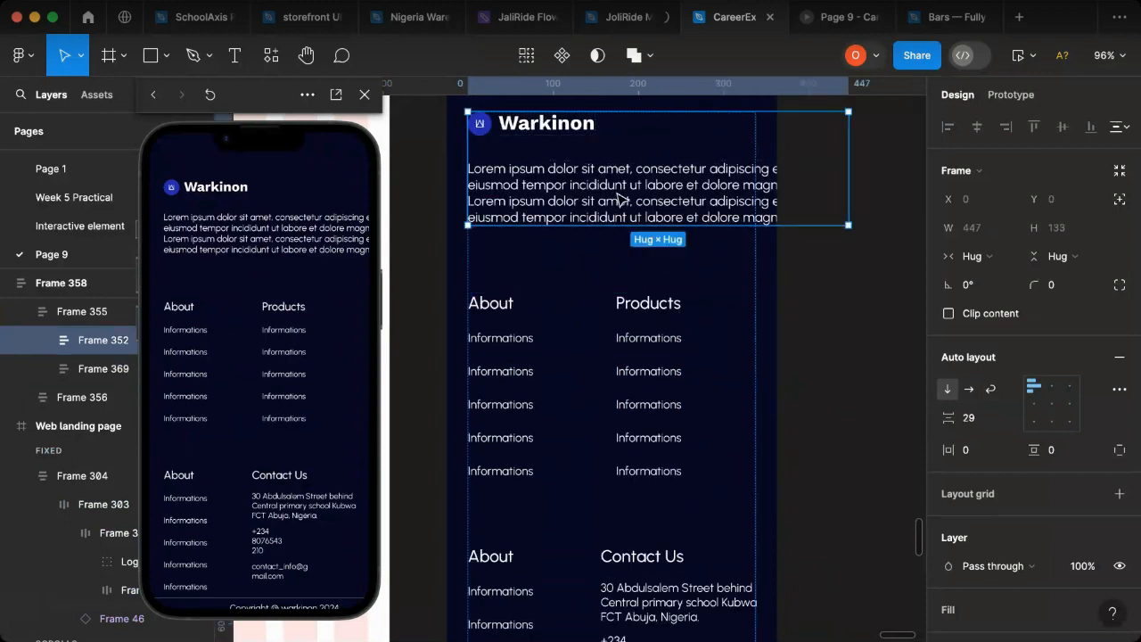
click(696, 201)
click(1061, 430)
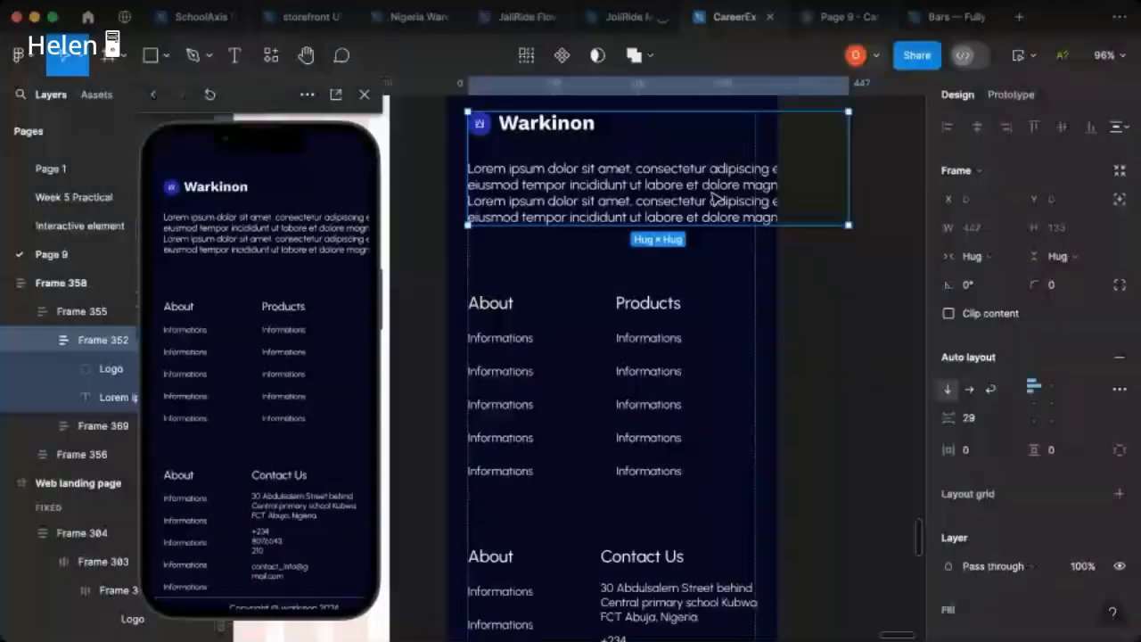
click(764, 194)
drag(848, 198, 749, 204)
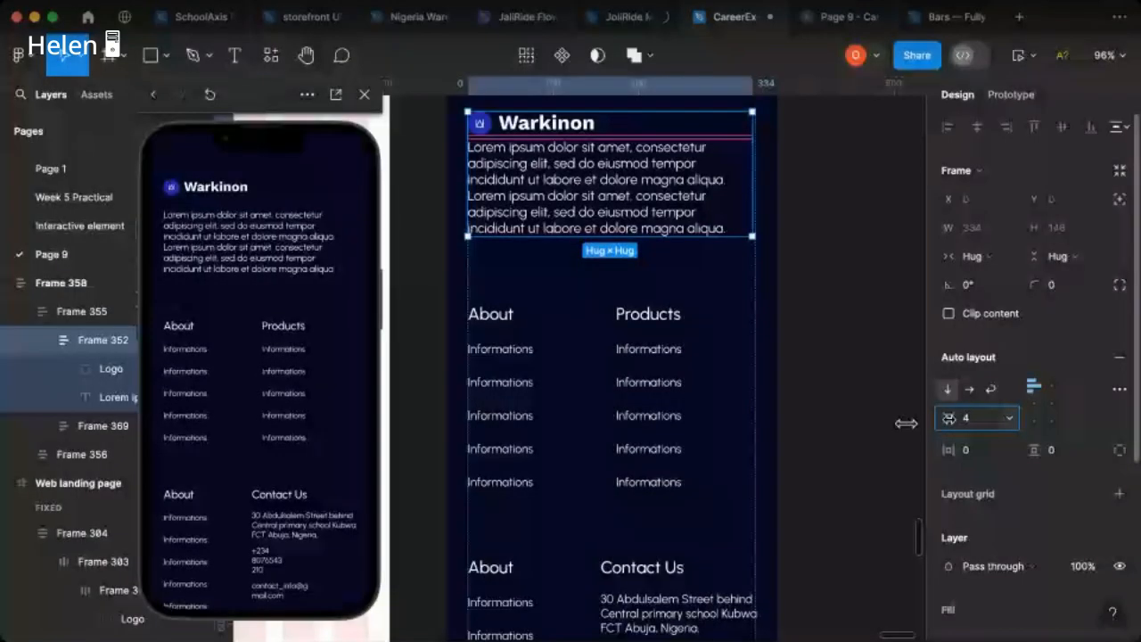
Step: Set the gap between the logo and paragraph in Frame 352 to 14 and widen that frame to 338
click(976, 419)
text(1)
key(Return)
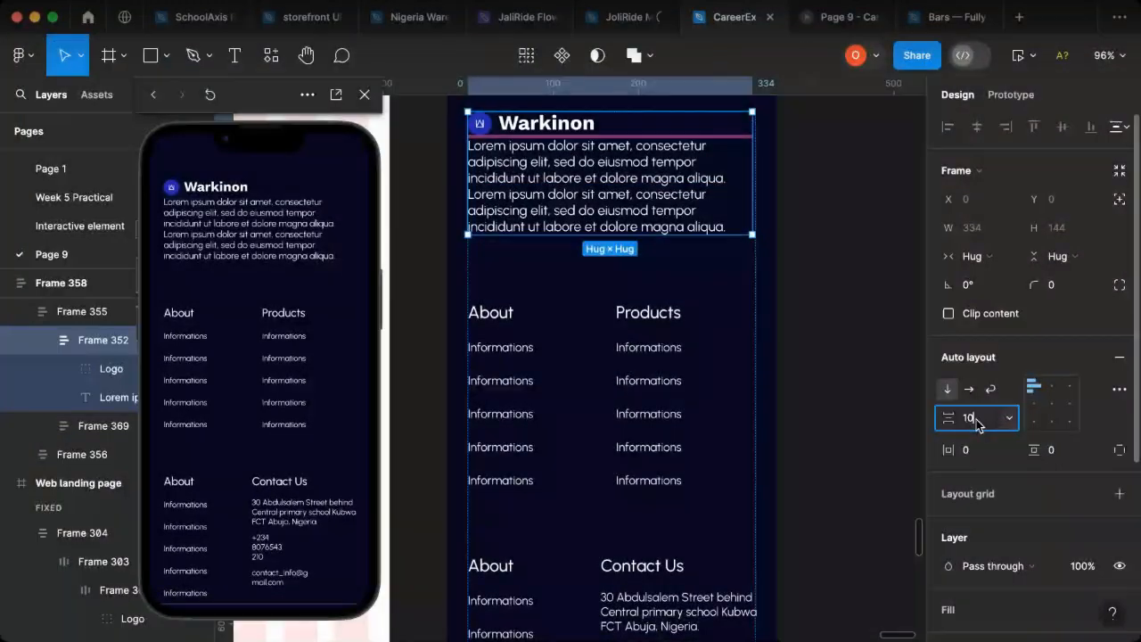
text(10)
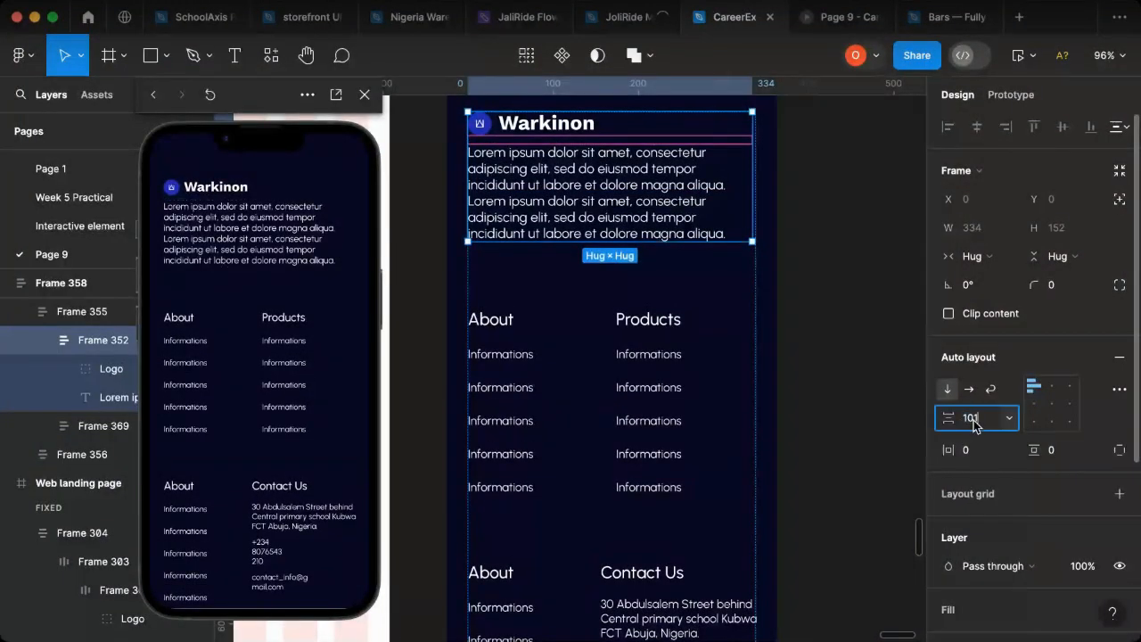
key(Return)
click(975, 419)
text(1)
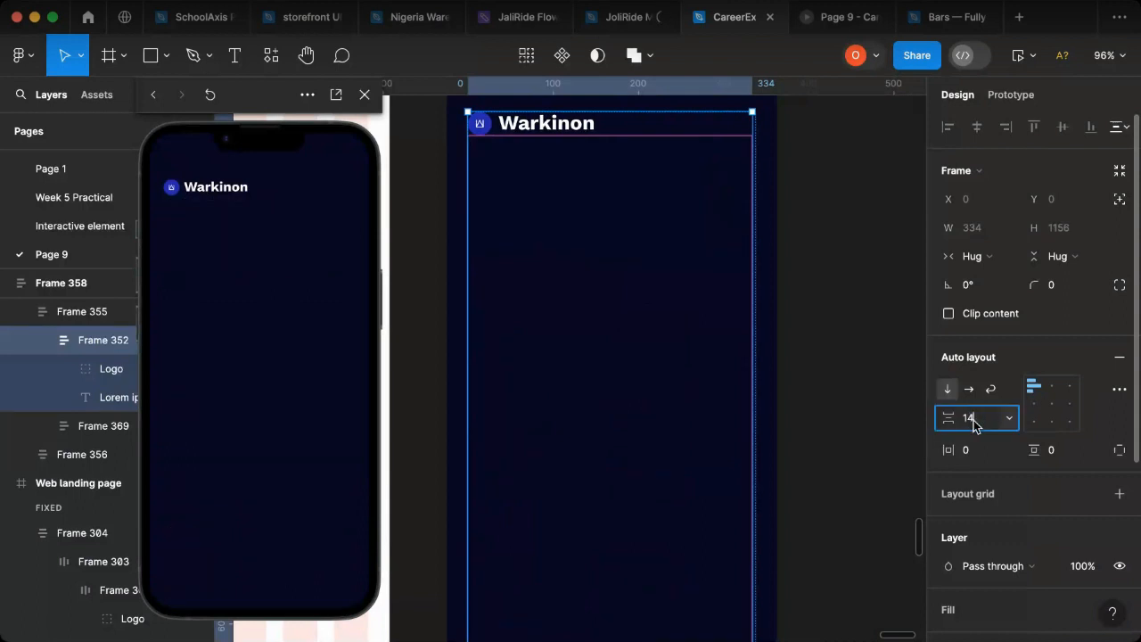
key(Return)
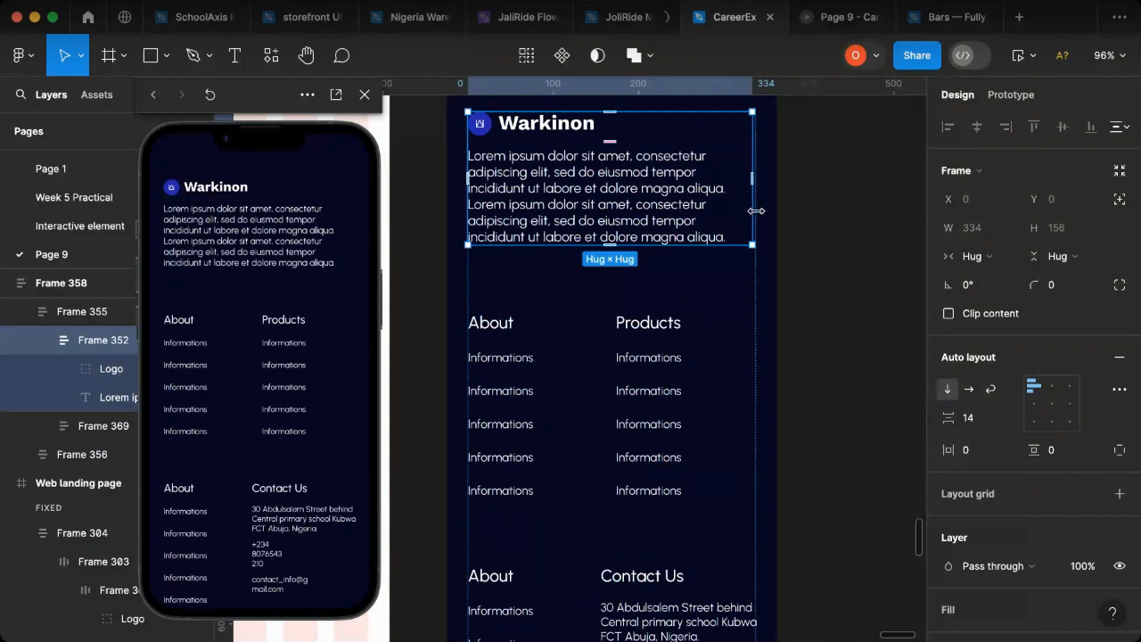
drag(756, 211, 760, 211)
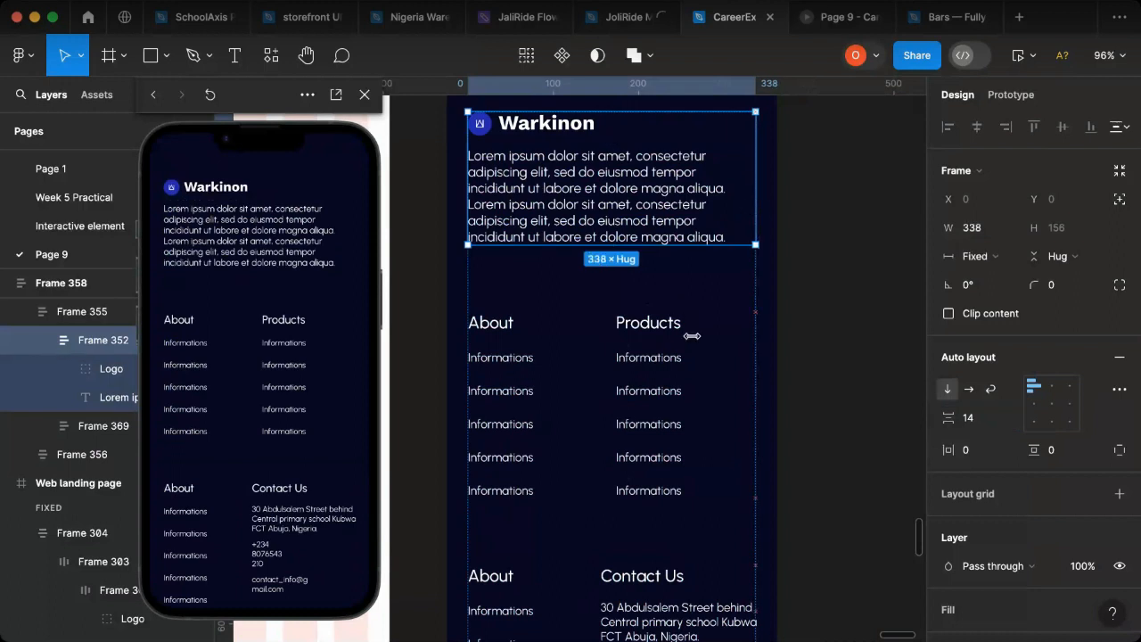
Step: Set the width of the divider line above the copyright text, Vector 11, to 388
scroll(683, 378, down, 8)
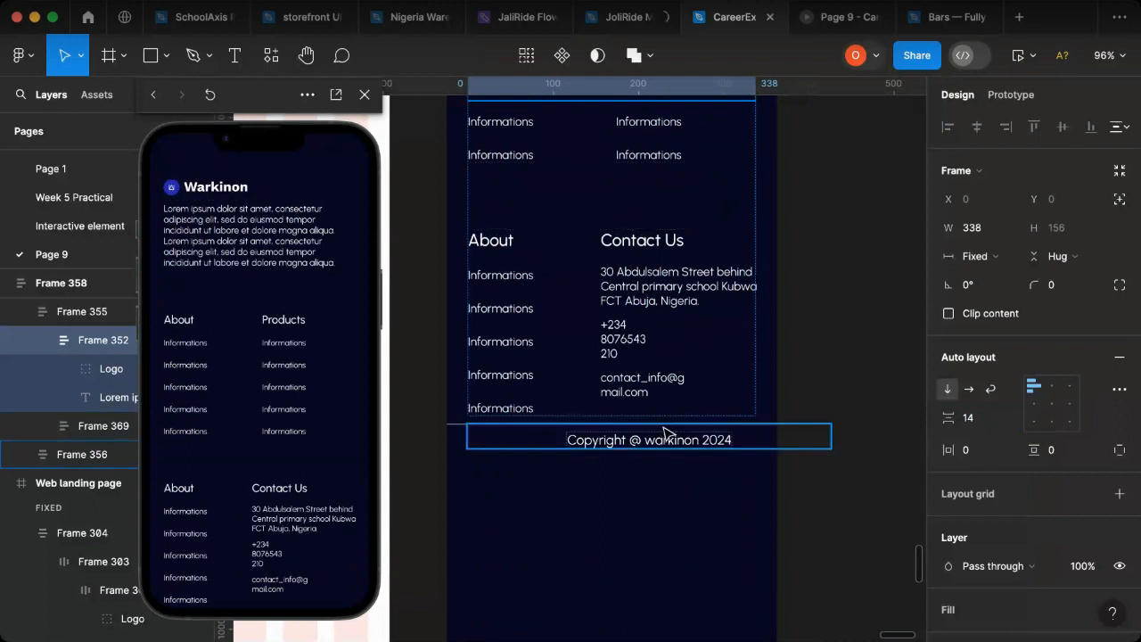
click(39, 459)
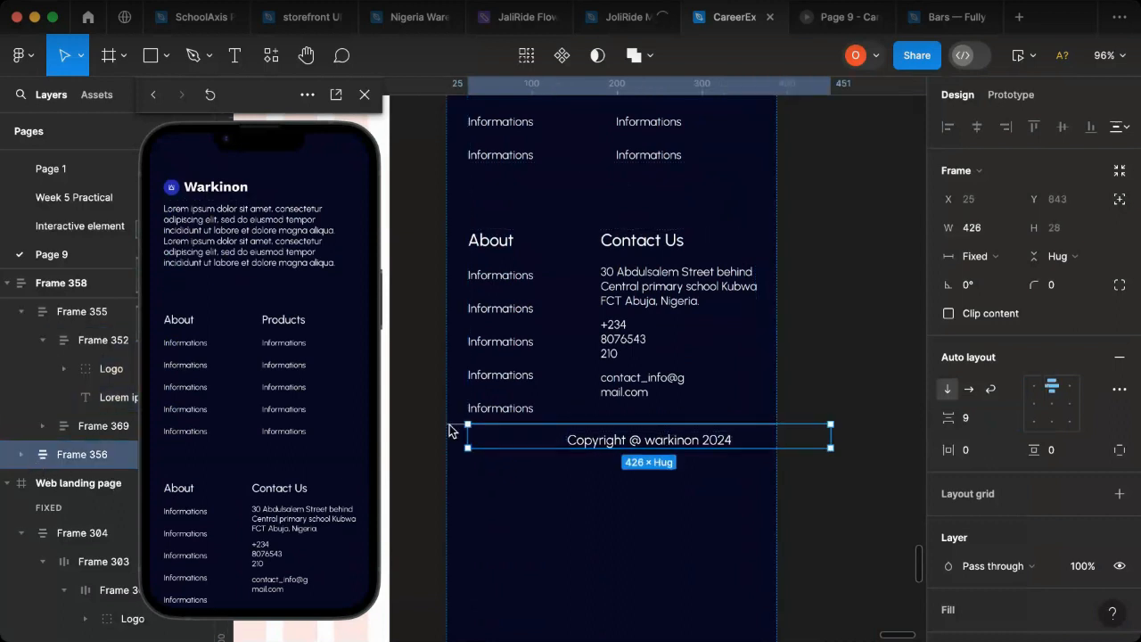
click(21, 456)
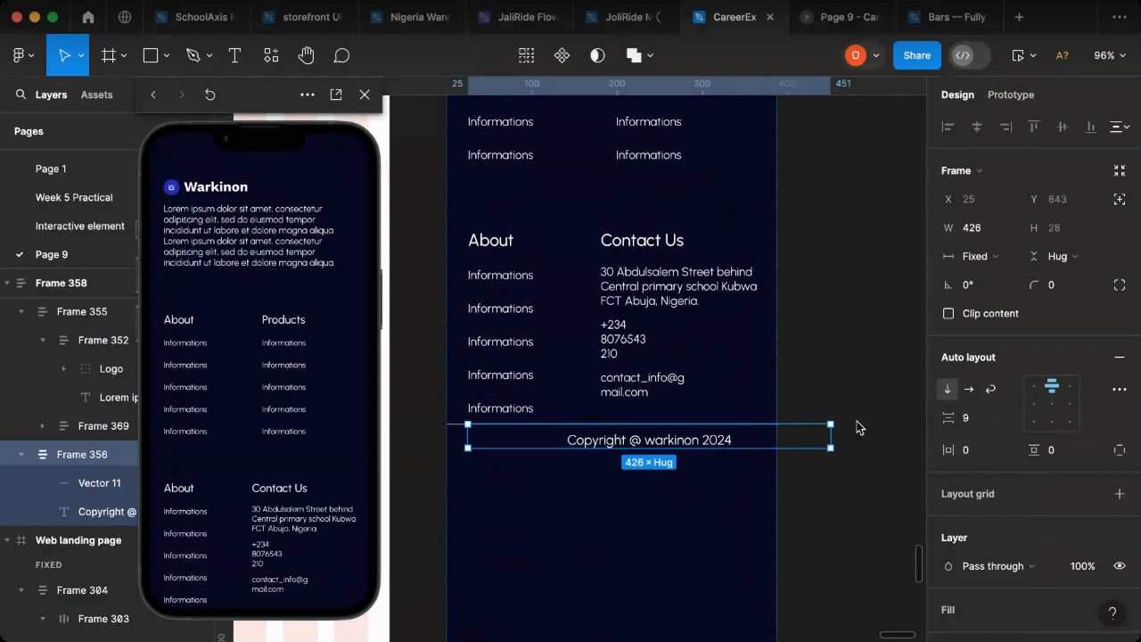
click(436, 426)
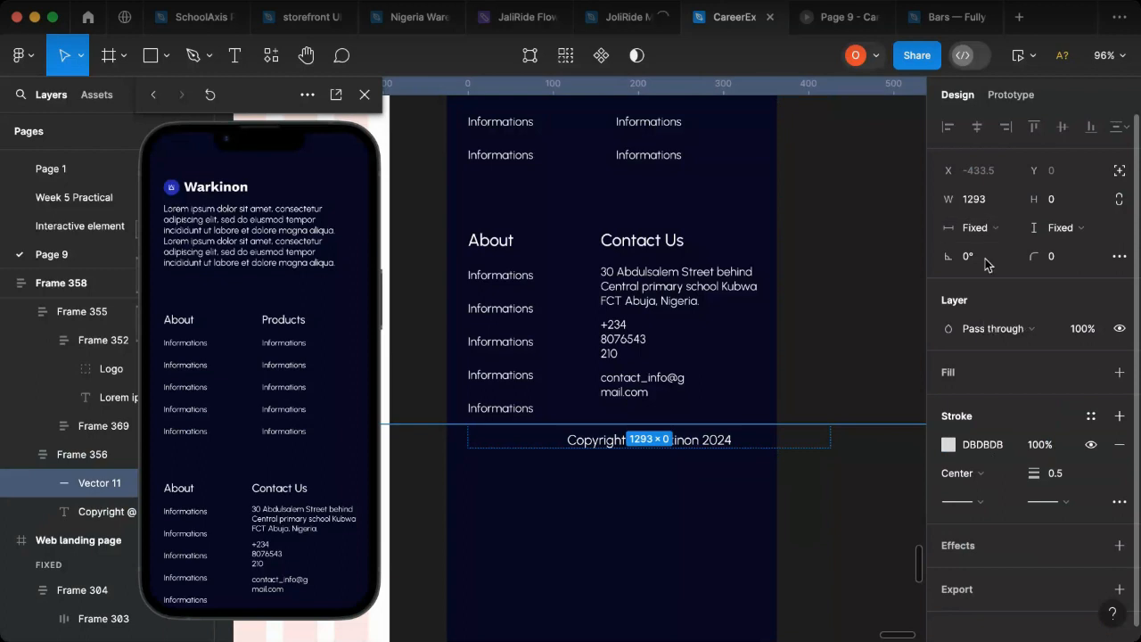
click(985, 205)
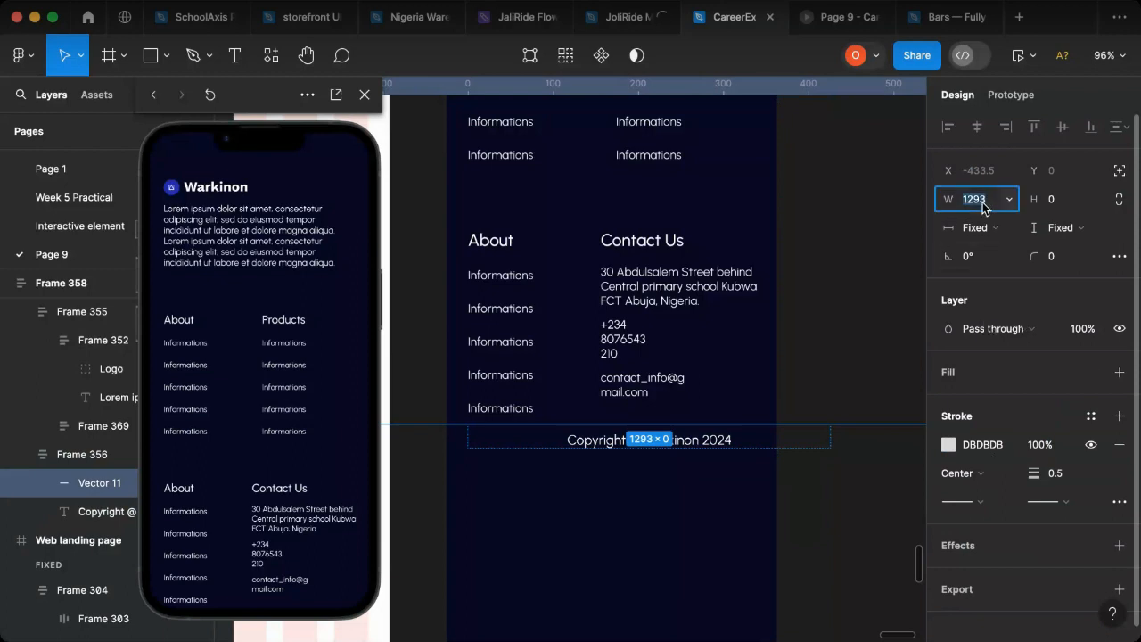
text(388)
key(Return)
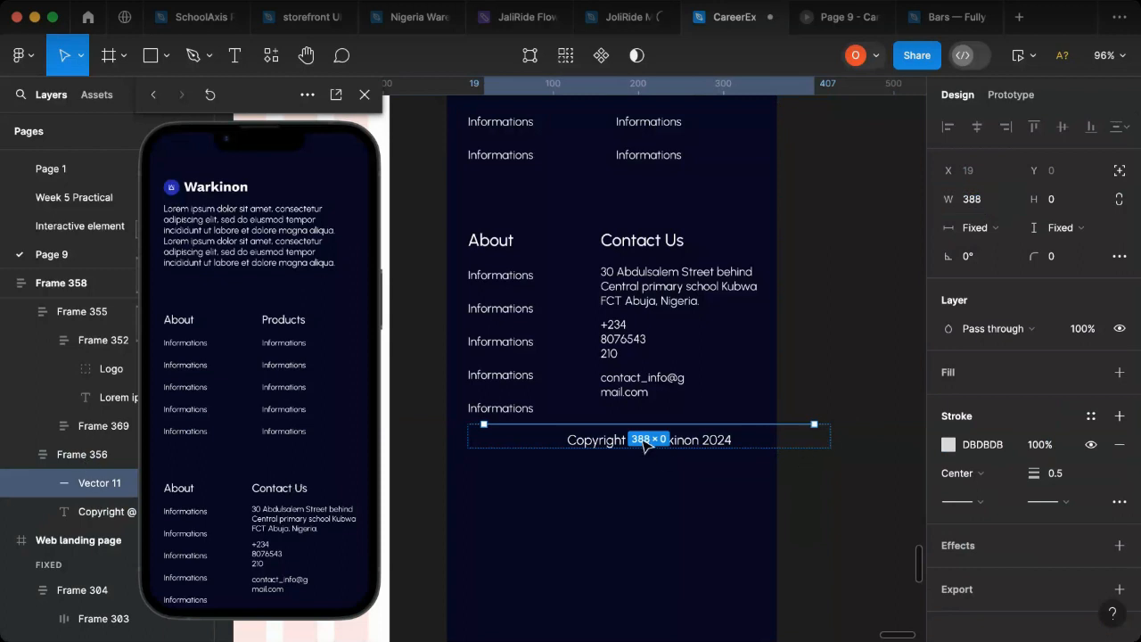
Step: Group the footer content, Frame 355, and the copyright row, Frame 356, into one vertical auto layout frame
click(769, 438)
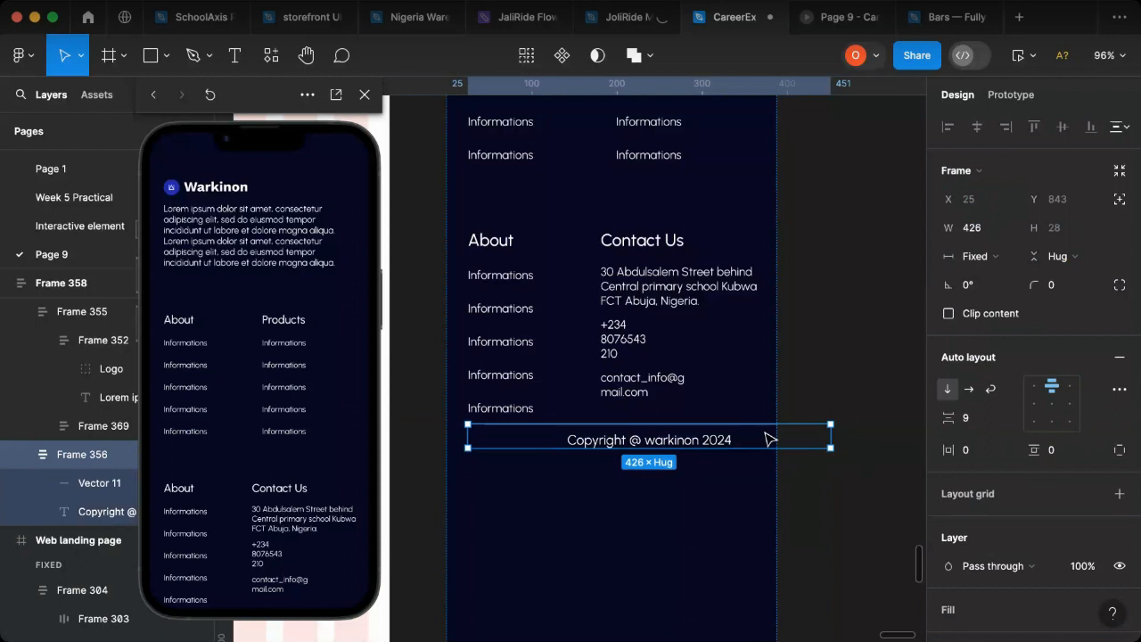
key(Escape)
click(677, 434)
click(677, 434)
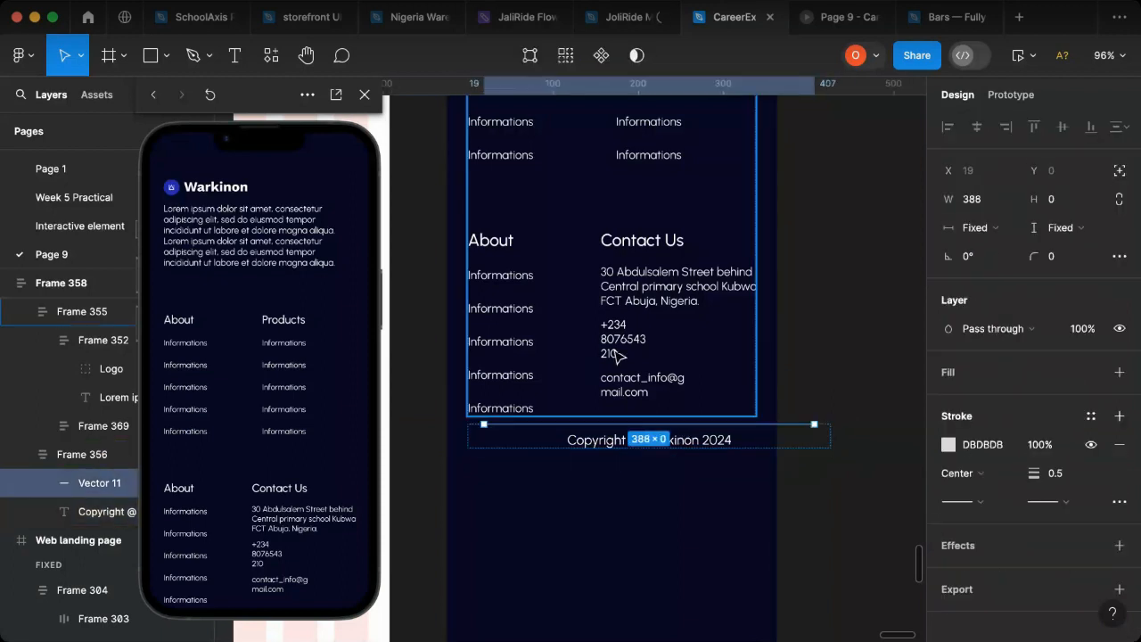
click(584, 441)
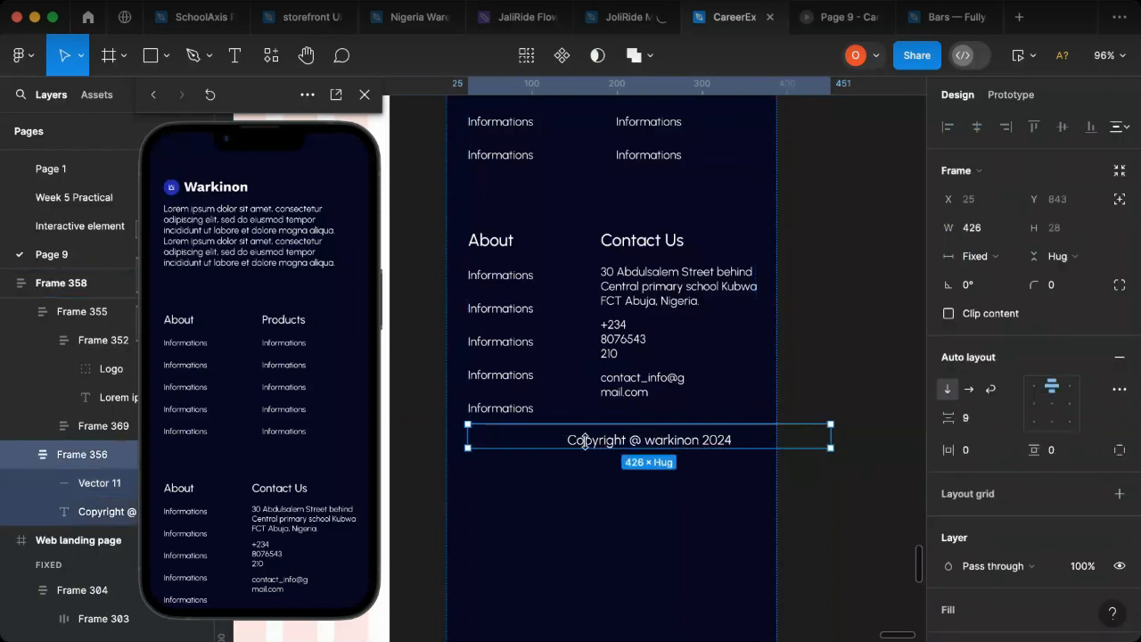
shift+click(612, 342)
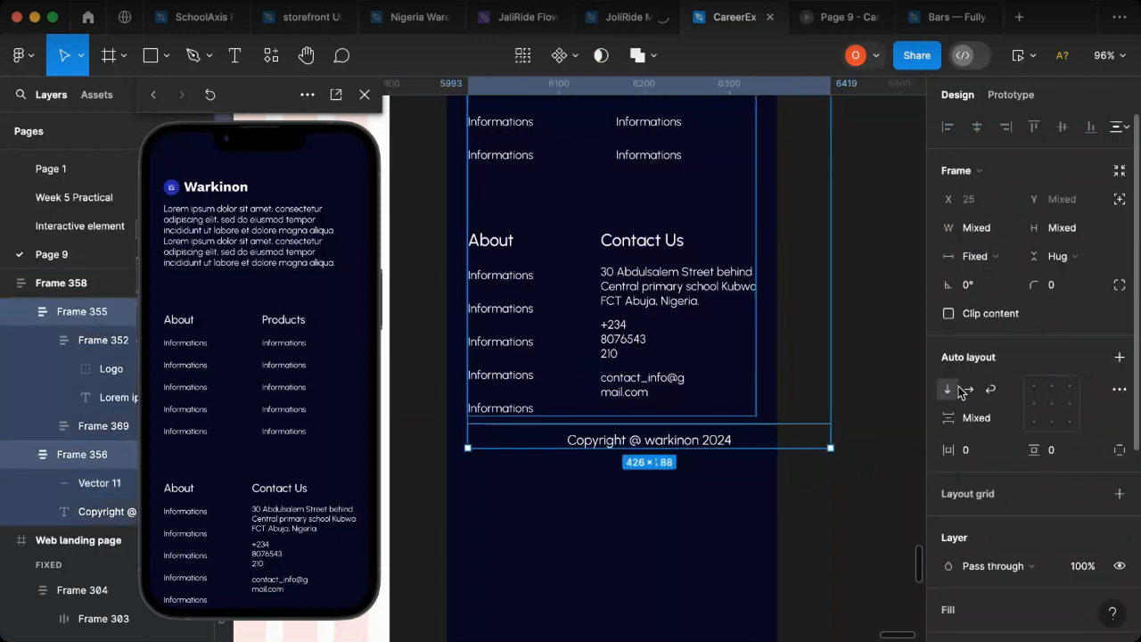
scroll(724, 343, up, 1)
scroll(724, 343, up, 10)
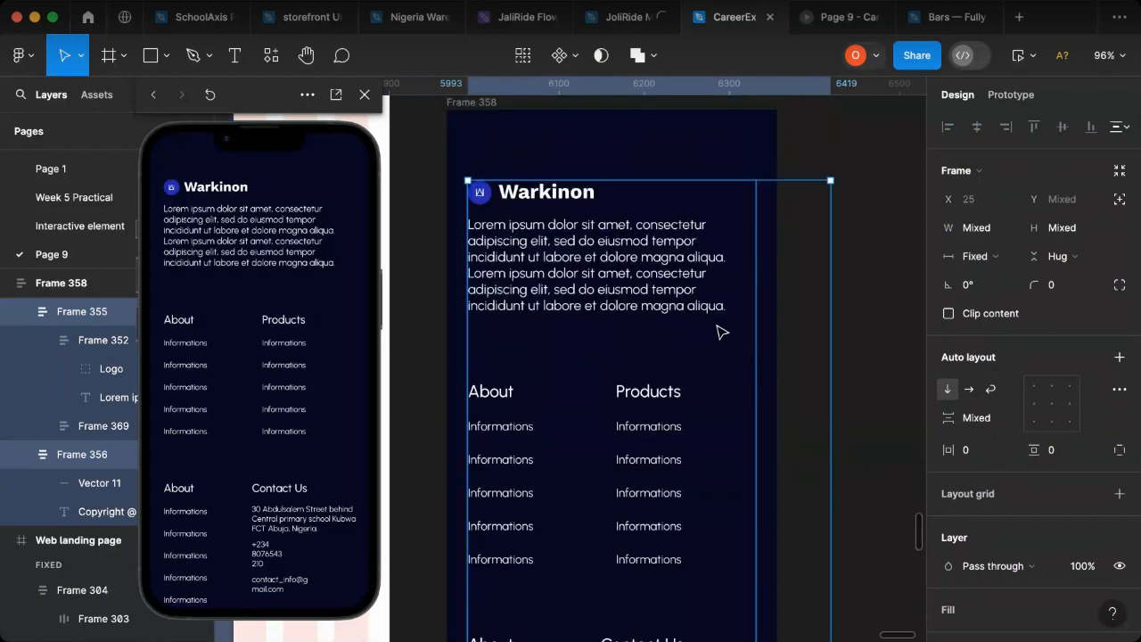
scroll(710, 247, down, 3)
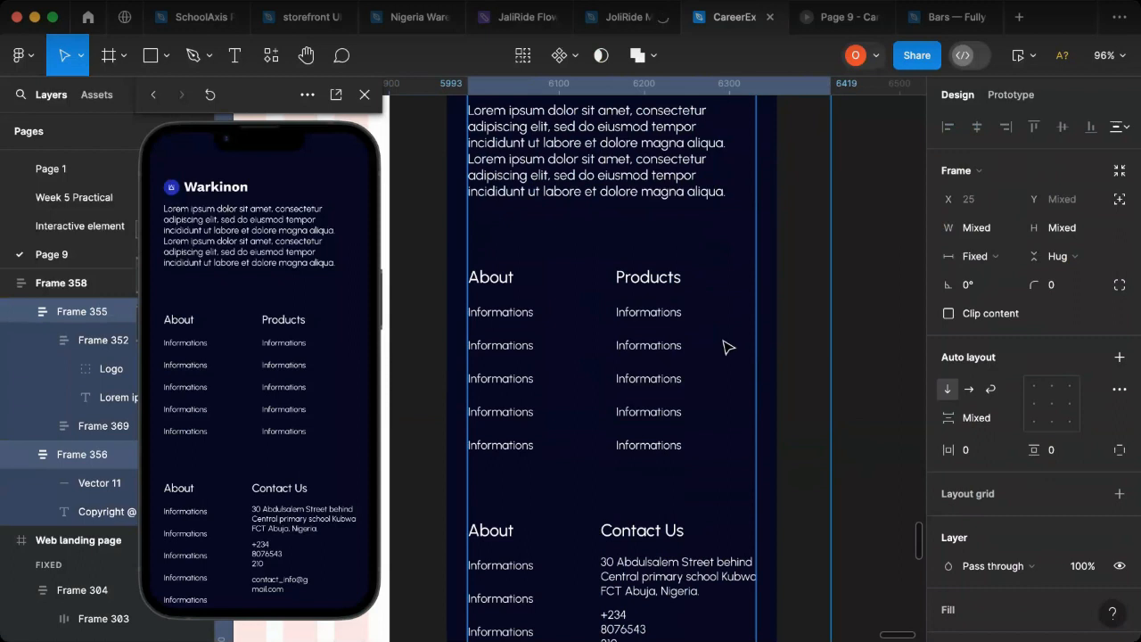
key(shift+a)
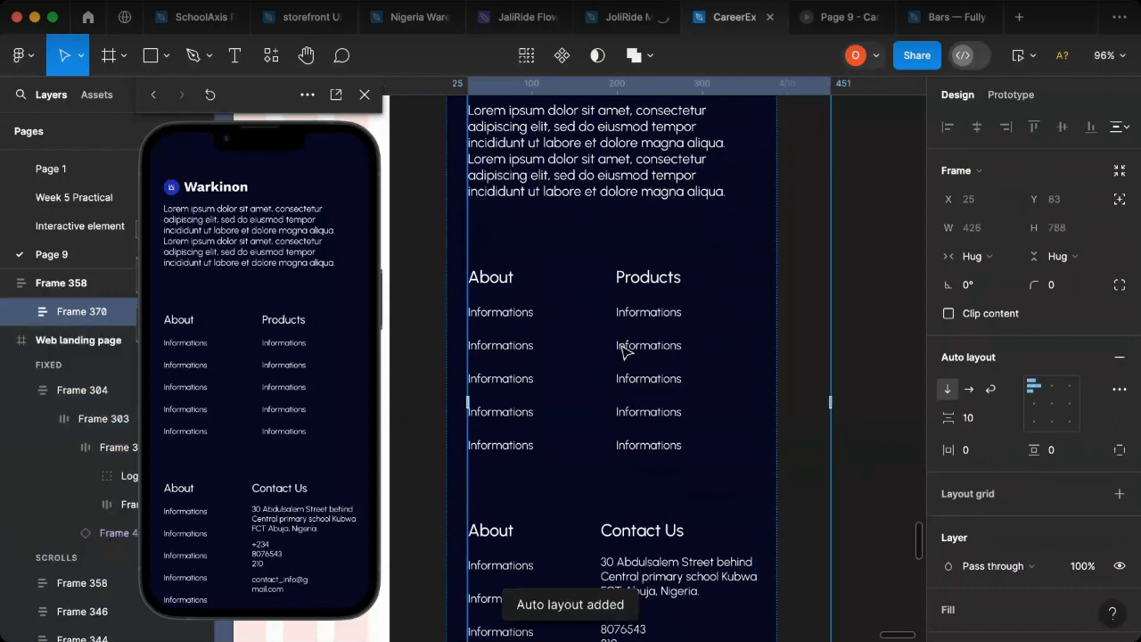
Step: Set the auto layout alignment to top center for both the new wrapper frame and its parent footer, Frame 358
scroll(679, 352, down, 5)
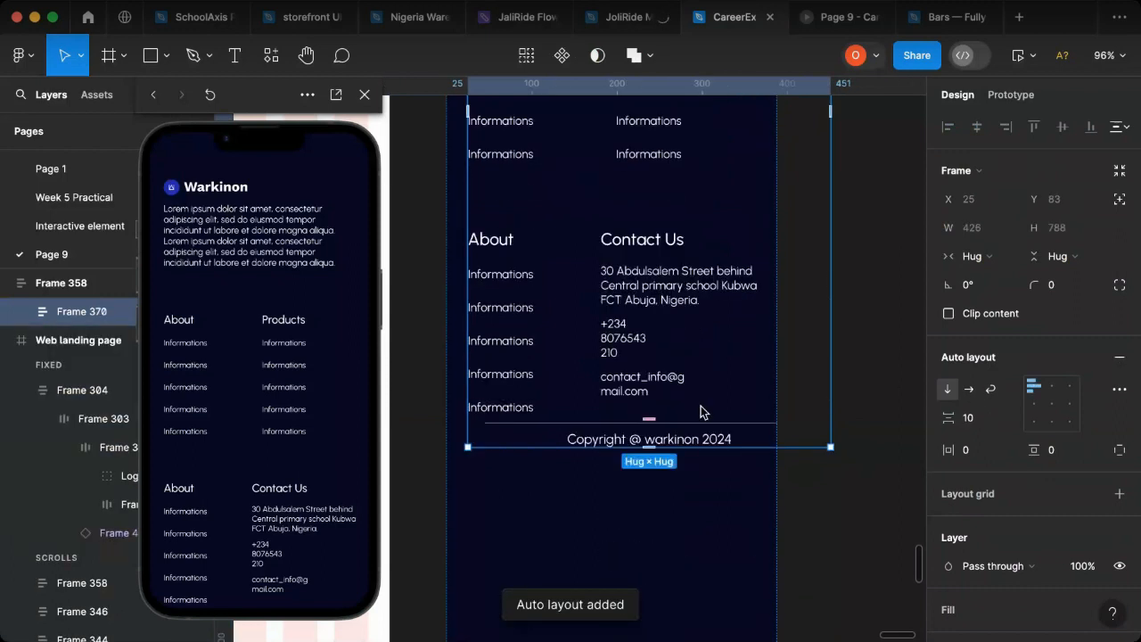
click(1052, 389)
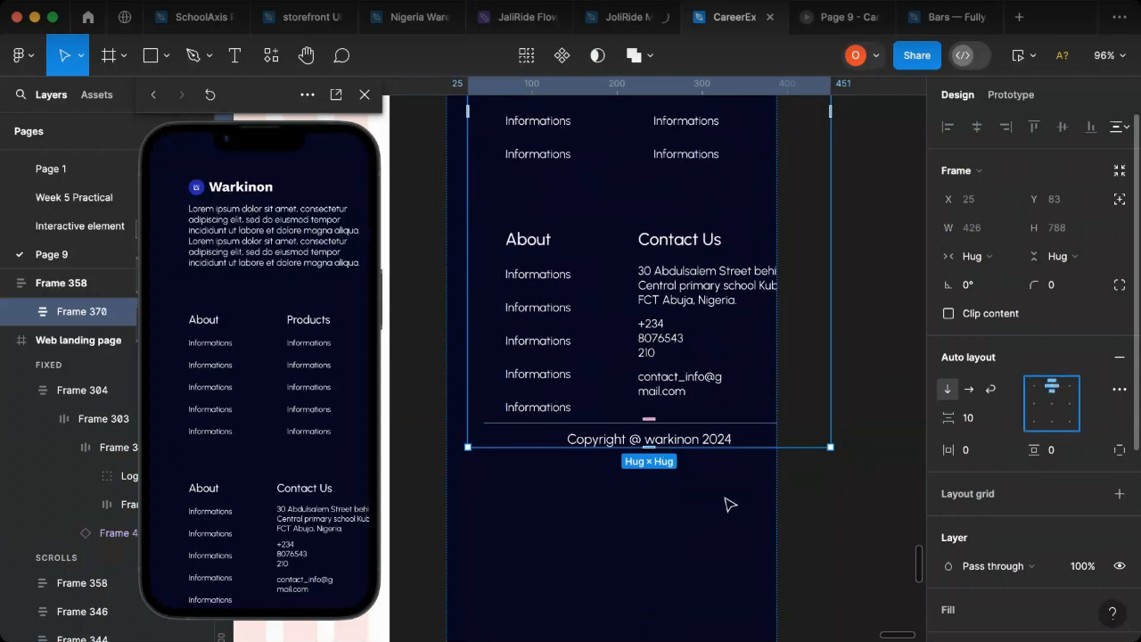
click(769, 504)
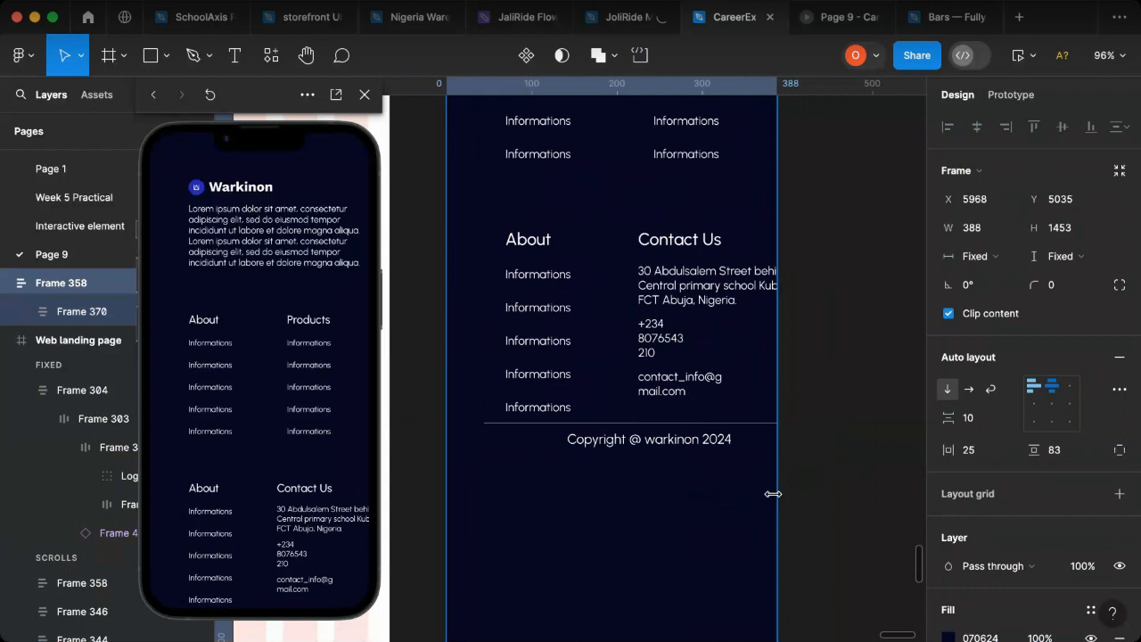
click(1052, 391)
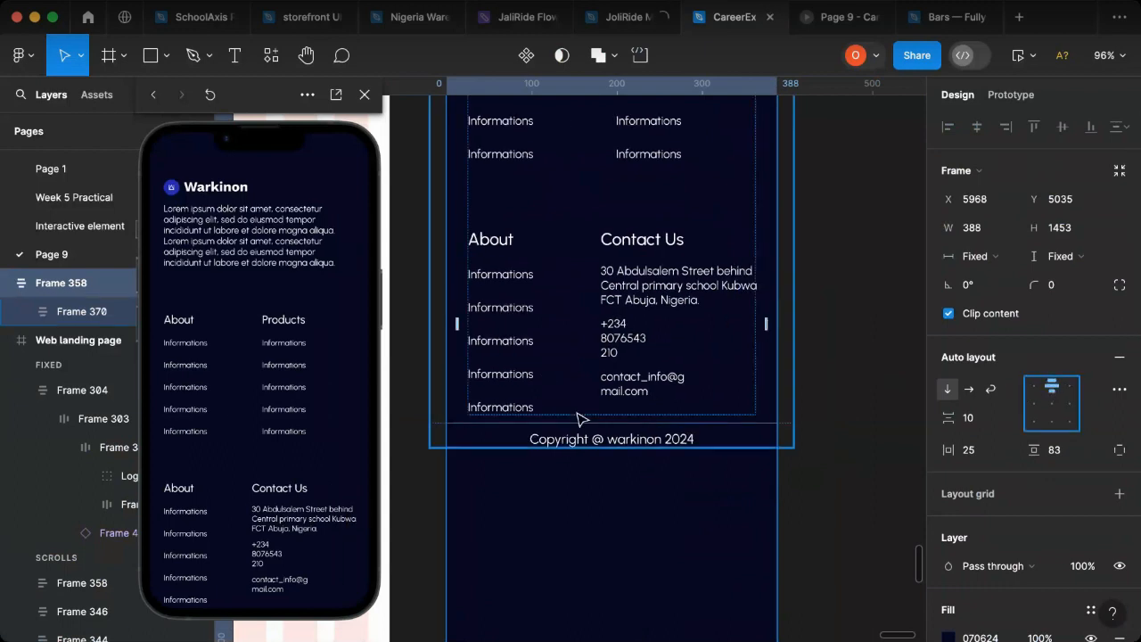
click(765, 325)
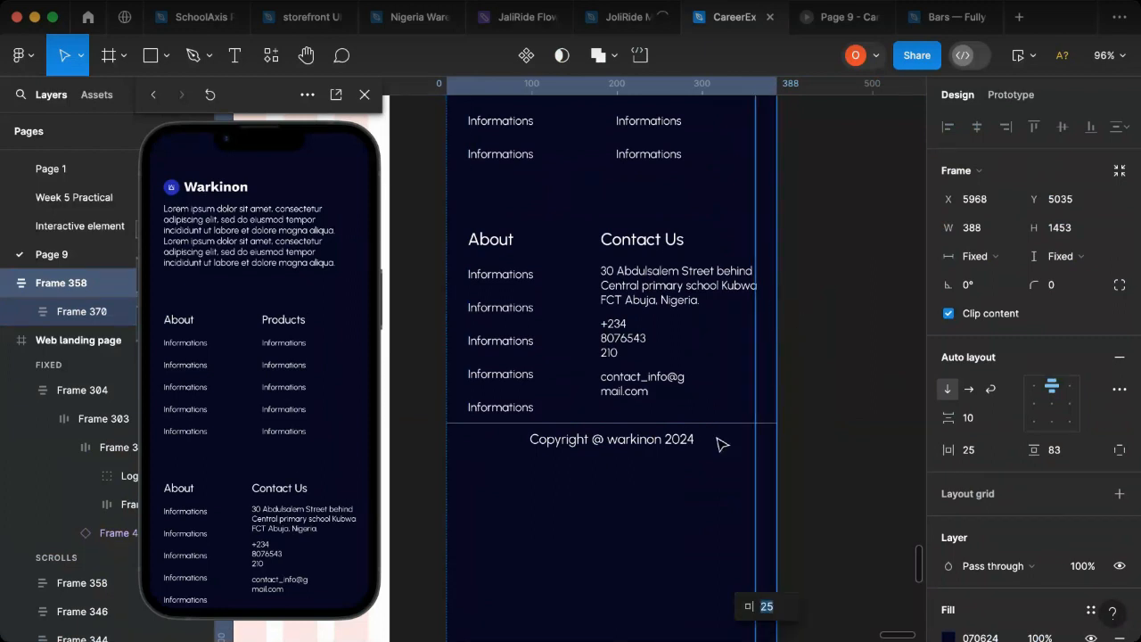
Step: Narrow the copyright row, Frame 356, to 388 wide so it matches the footer's width
click(686, 437)
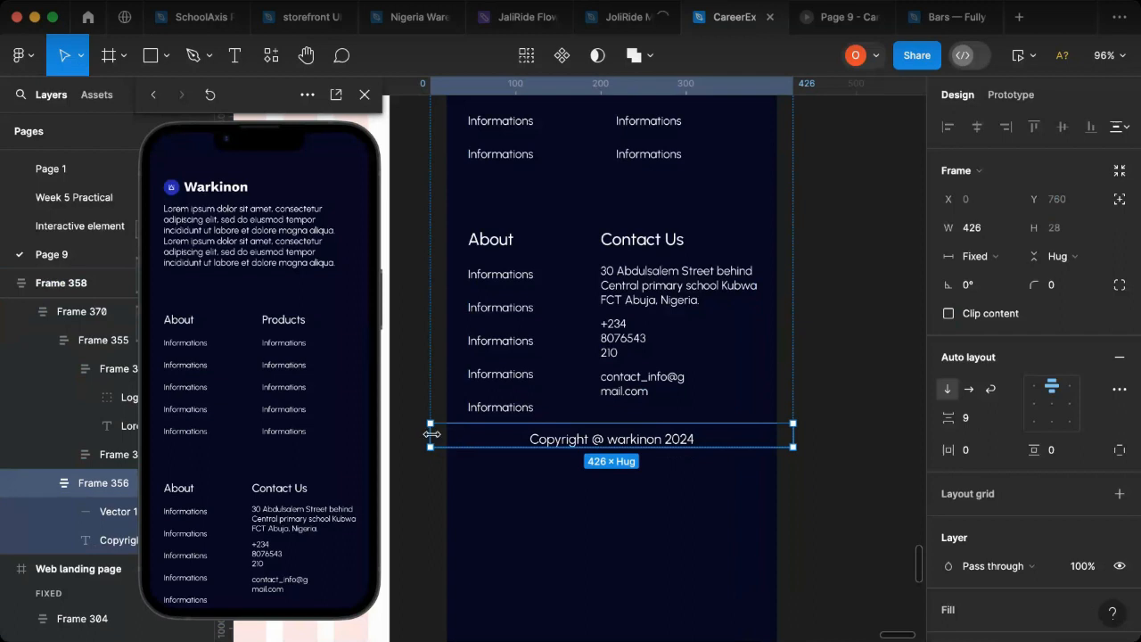
drag(437, 437, 449, 438)
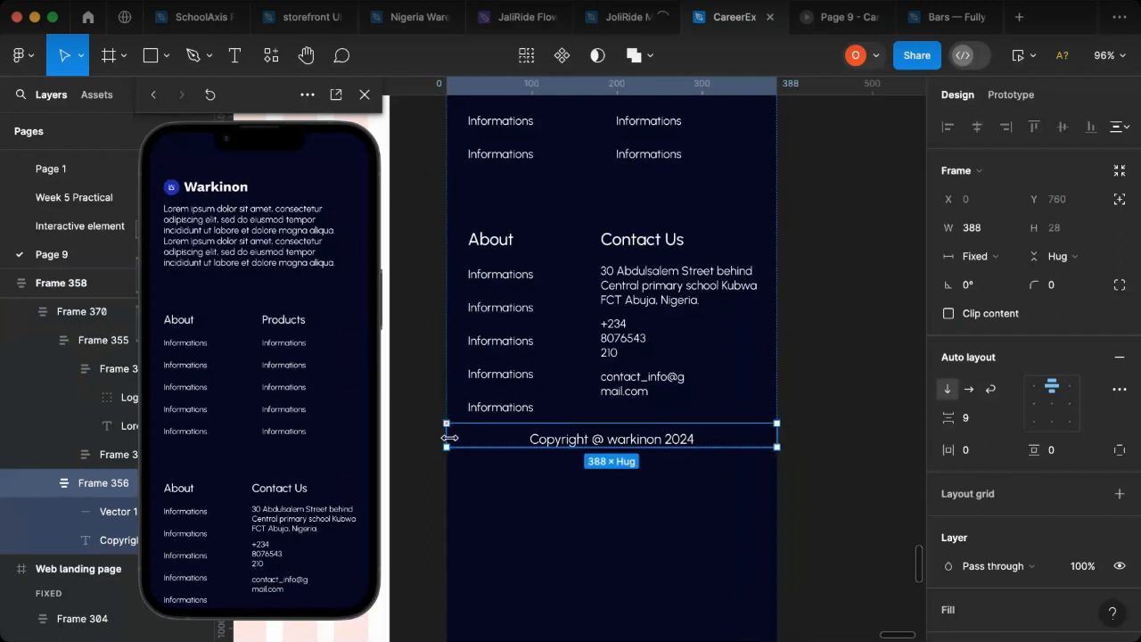
click(852, 451)
Step: Move the footer, Frame 358, into the Mobile Landing page directly beneath the blue Contact Us section, at X 1 and Y 6348
scroll(853, 454, down, 10)
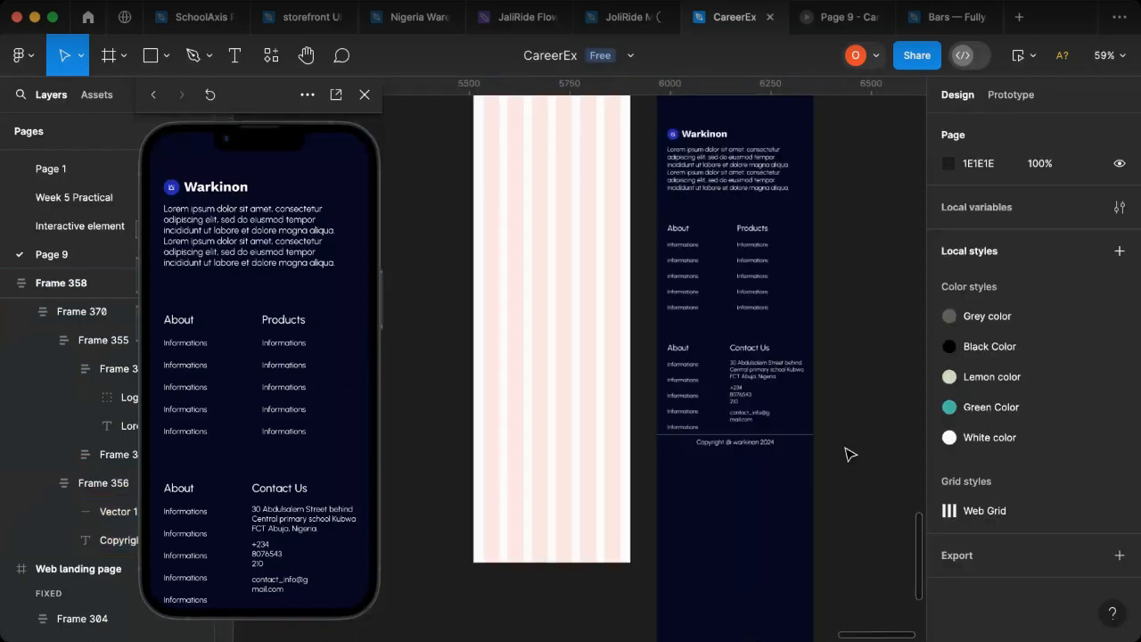
click(751, 226)
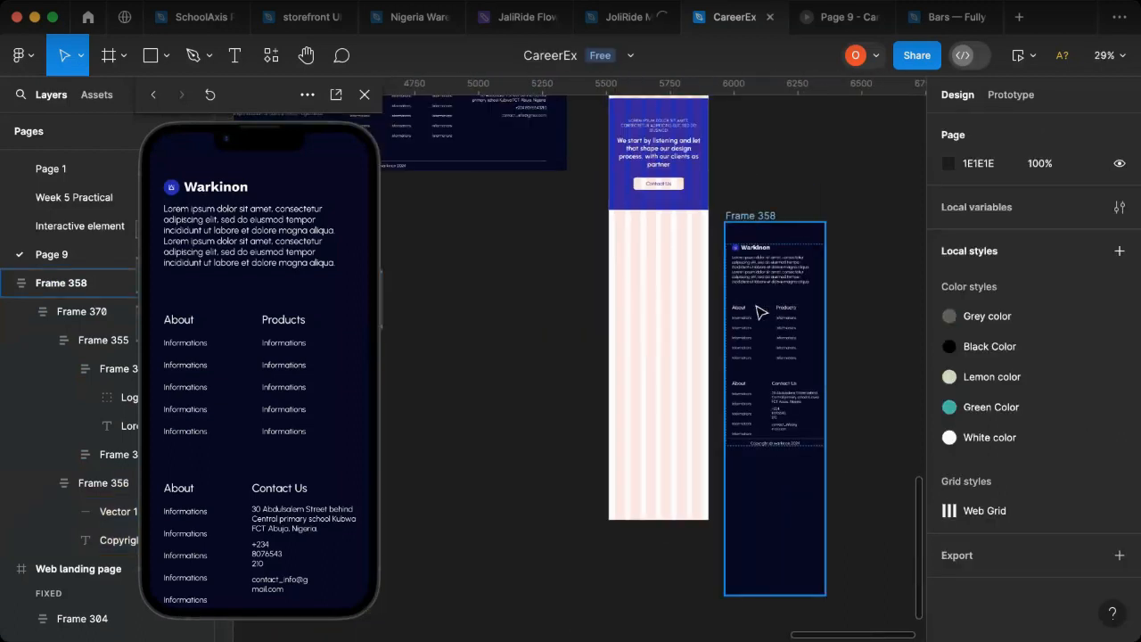
drag(684, 309, 675, 308)
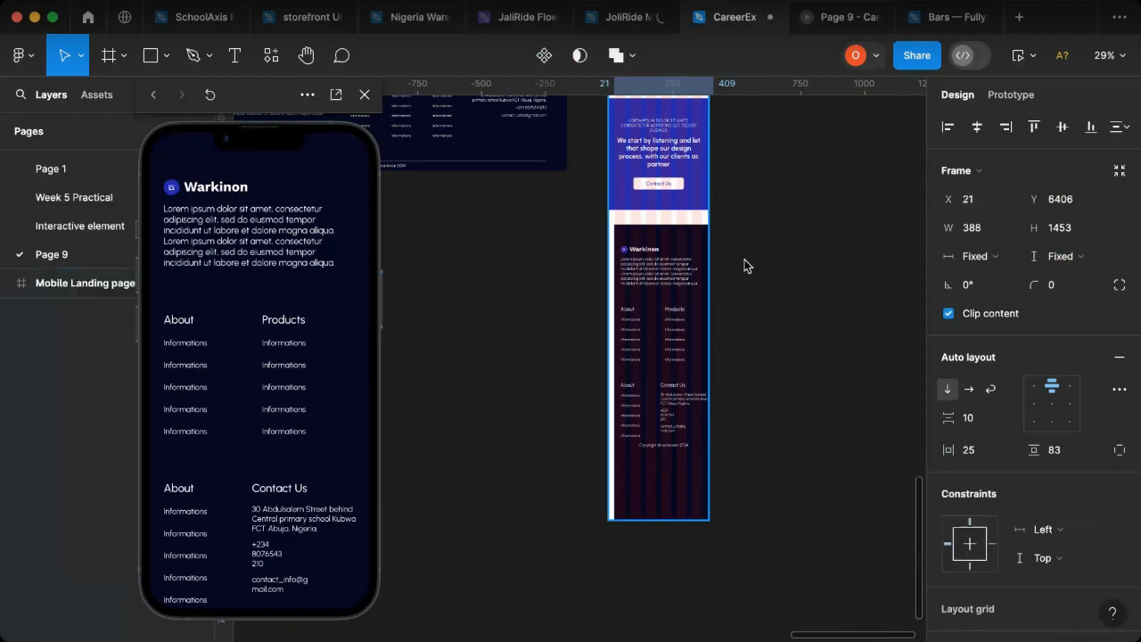
drag(695, 265, 689, 266)
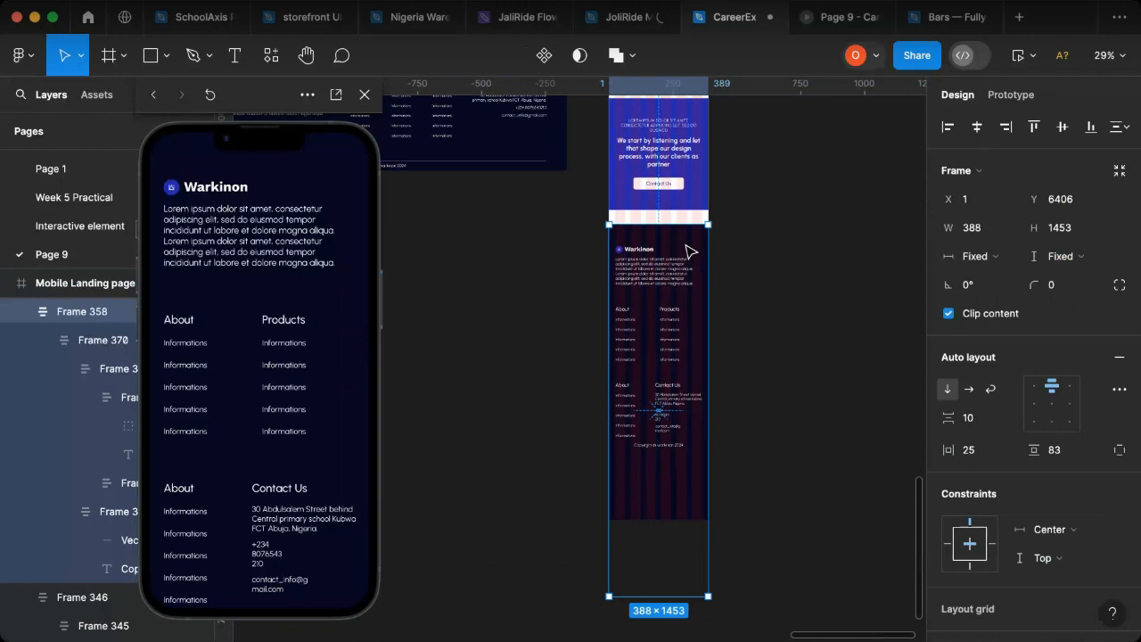
drag(687, 260, 686, 246)
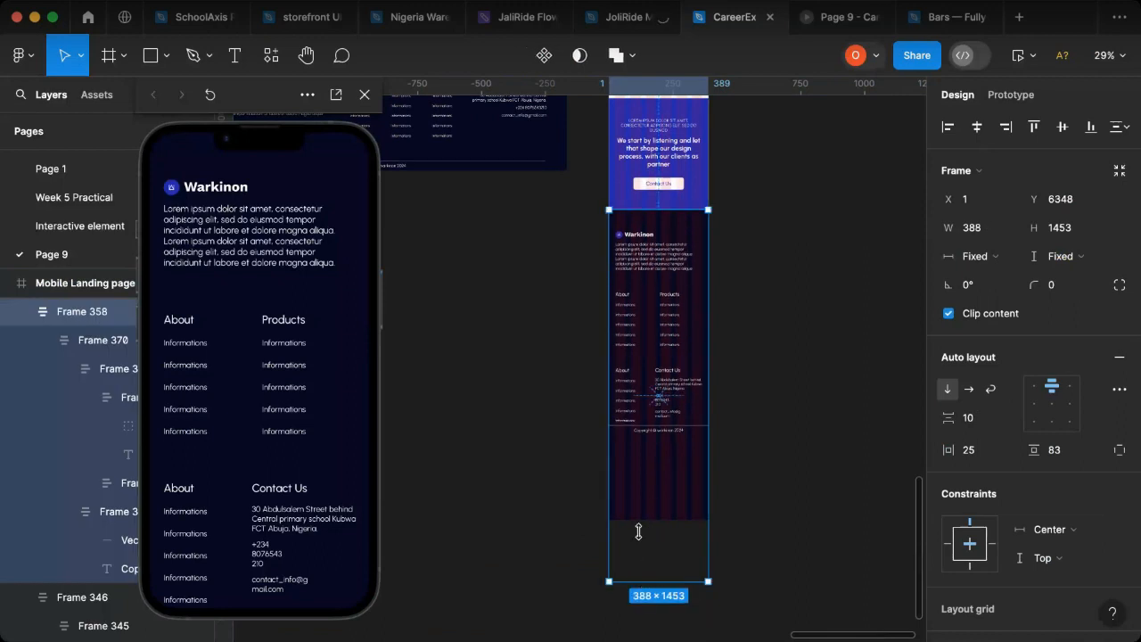
Step: Shorten the footer frame to a height of 890, ending just below the copyright text, and hide the mobile page's column grid
drag(638, 497, 659, 441)
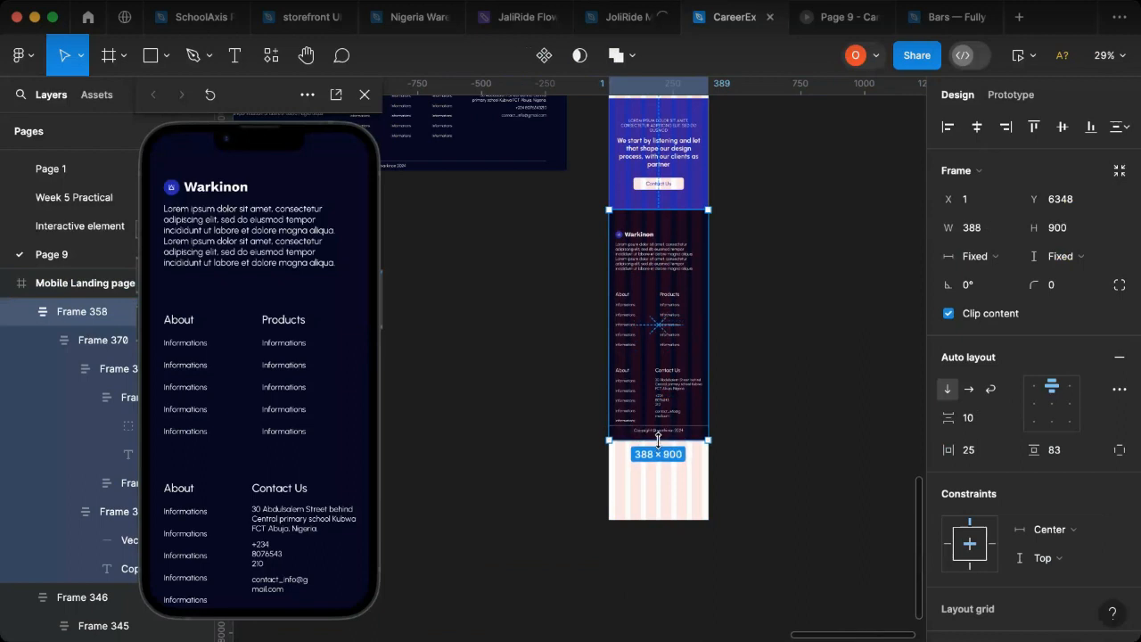
drag(659, 441, 660, 437)
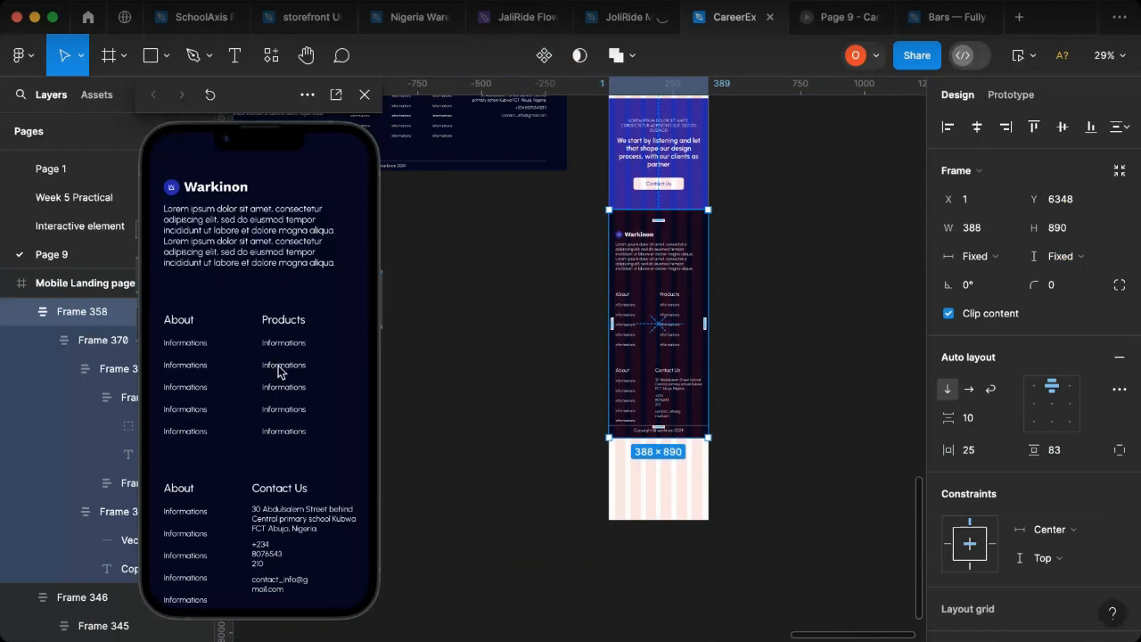
key(Escape)
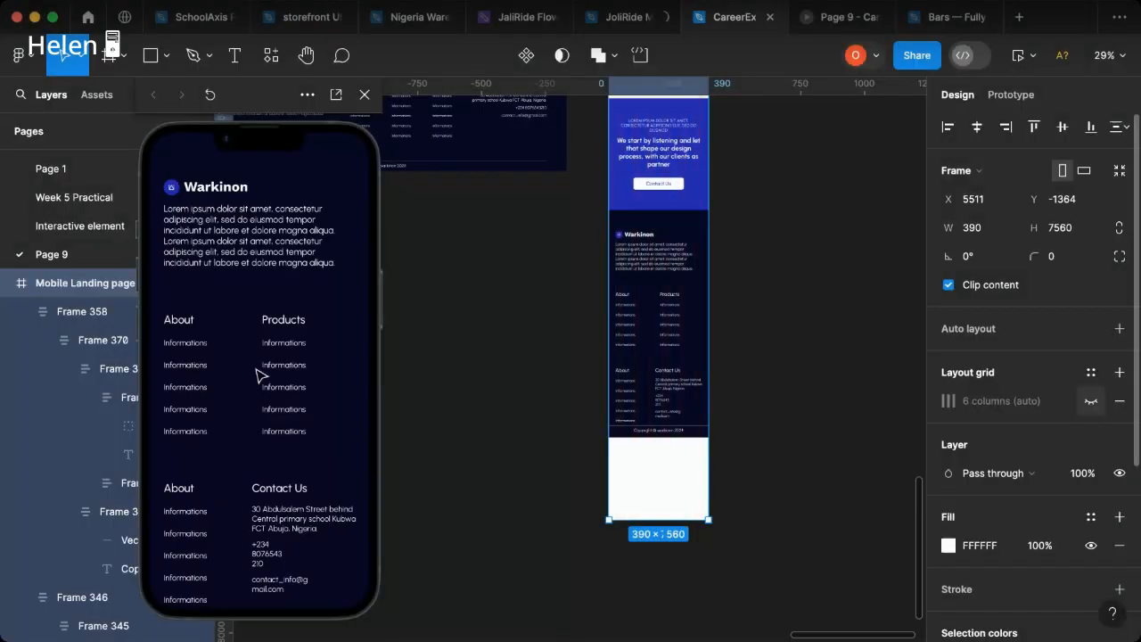
scroll(255, 375, up, 15)
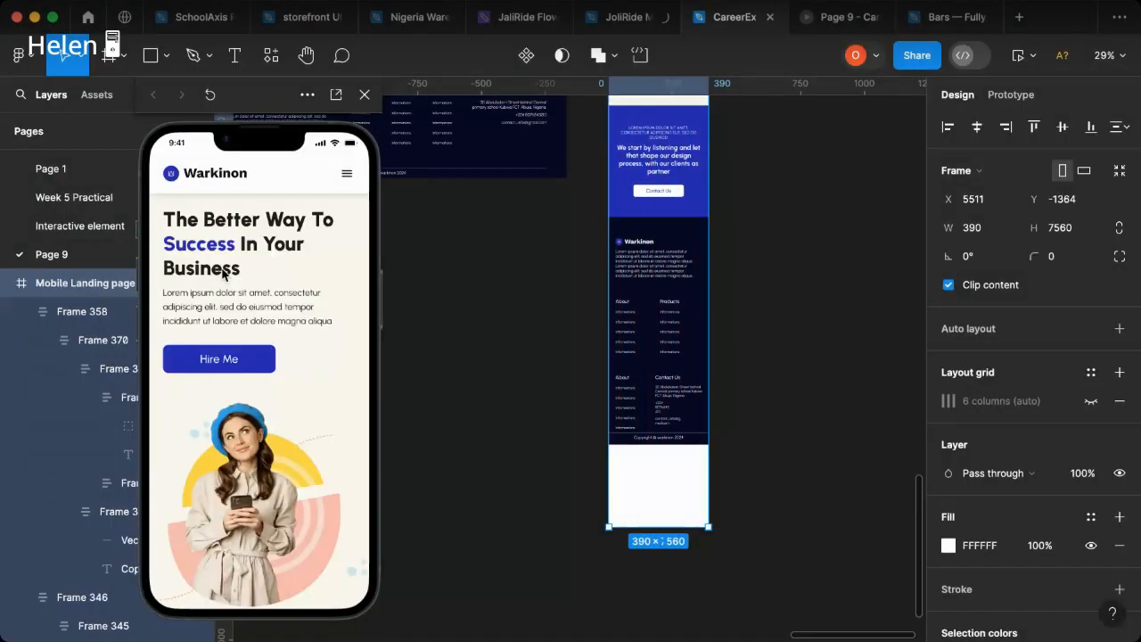
scroll(345, 234, up, 2)
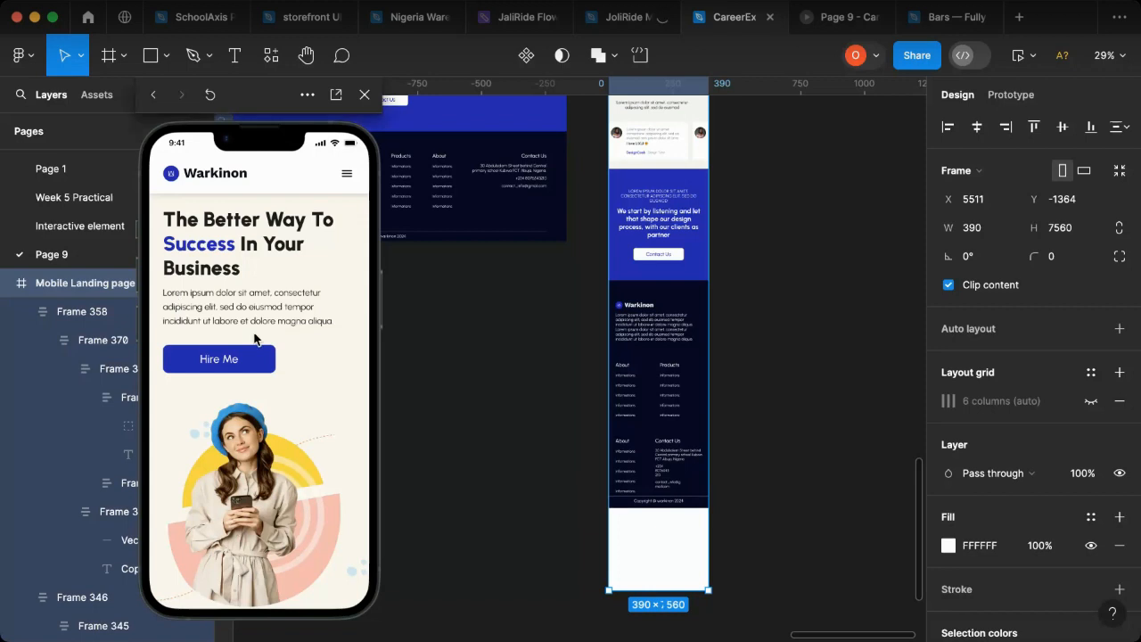
Step: Review the Mobile Landing page in the prototype preview, from the hero section down to the footer and the page's end
scroll(255, 337, down, 10)
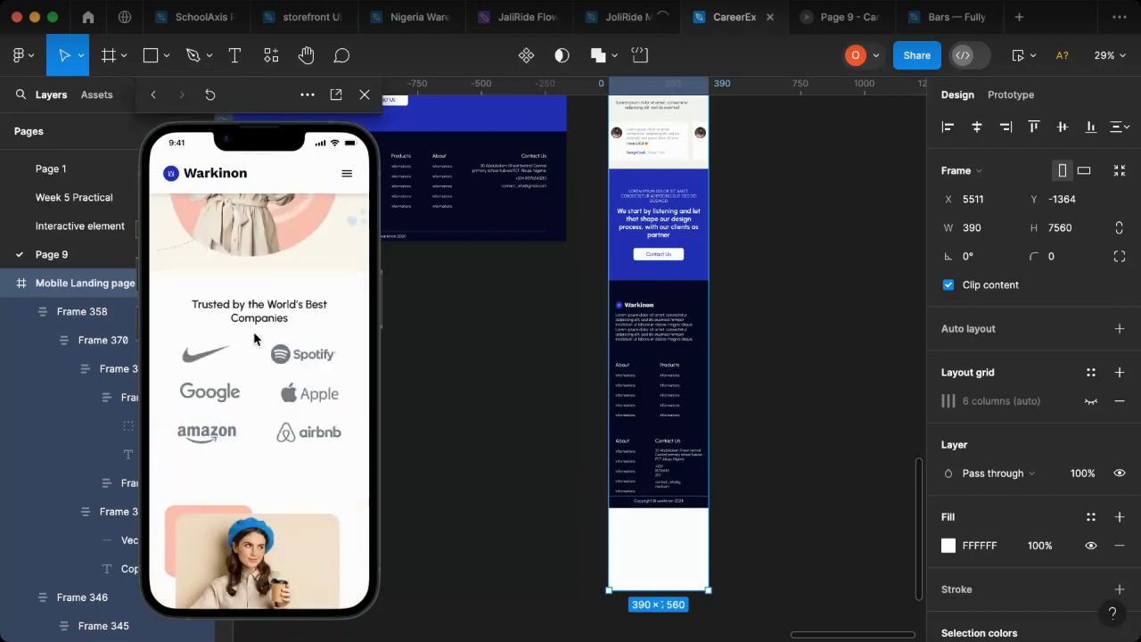
scroll(254, 337, down, 5)
scroll(254, 337, down, 10)
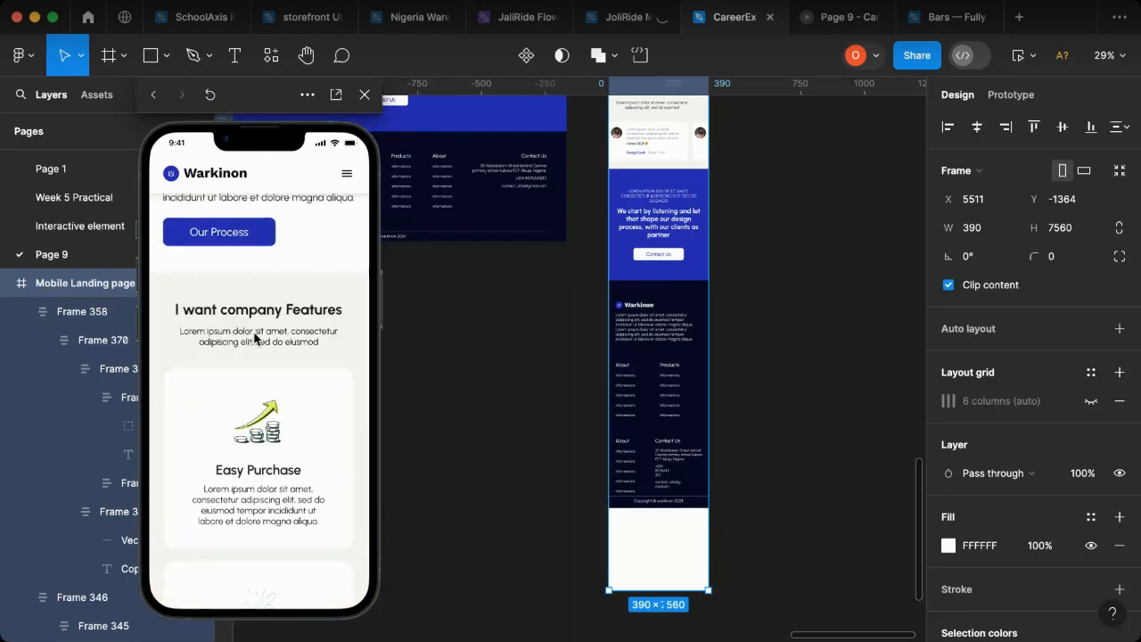
scroll(247, 360, down, 5)
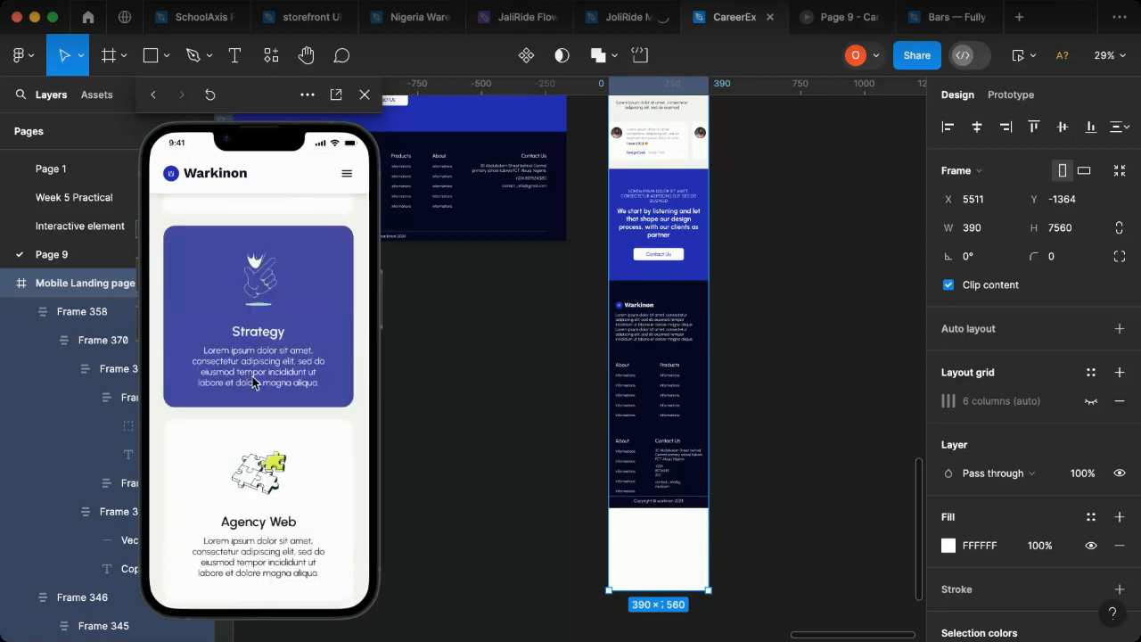
scroll(248, 411, down, 5)
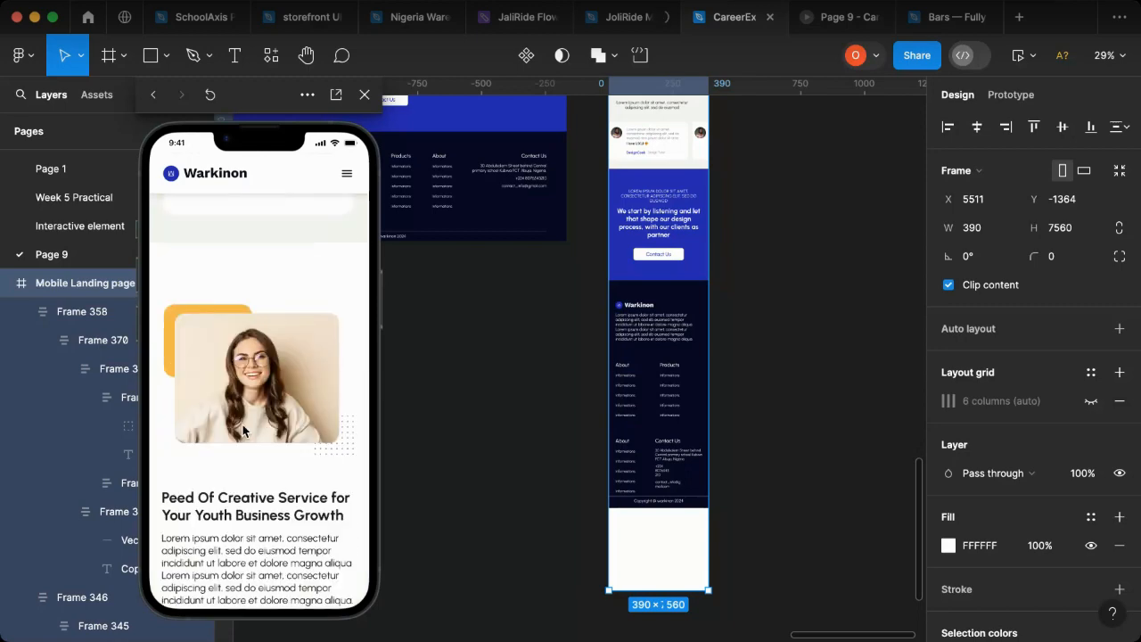
scroll(245, 429, down, 15)
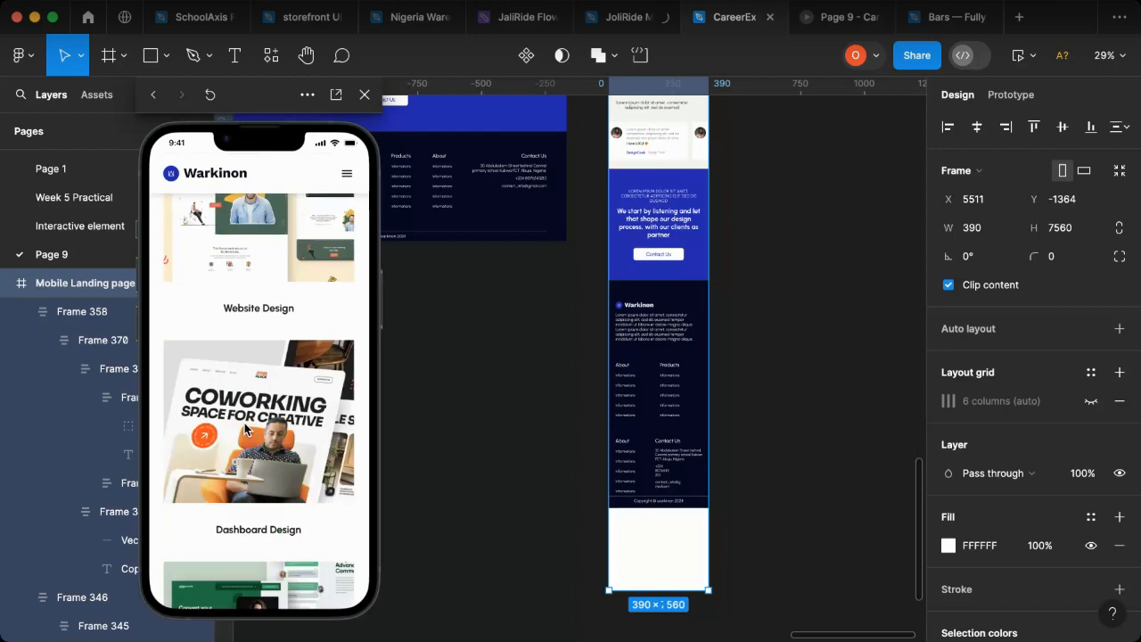
scroll(246, 429, down, 3)
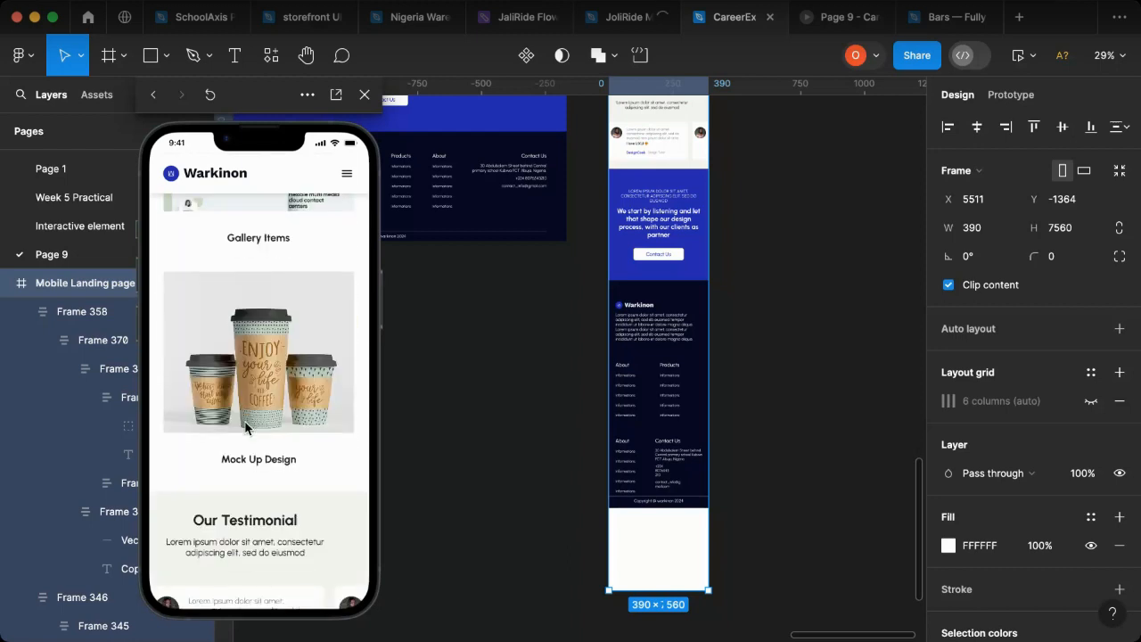
scroll(245, 428, down, 3)
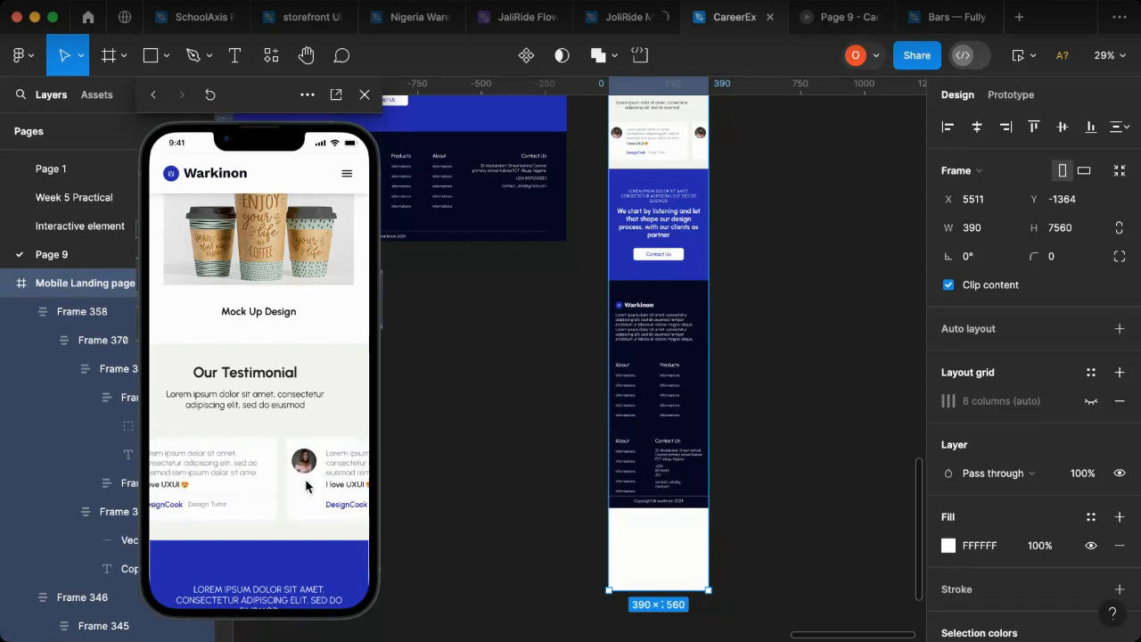
scroll(267, 481, down, 3)
scroll(243, 478, down, 10)
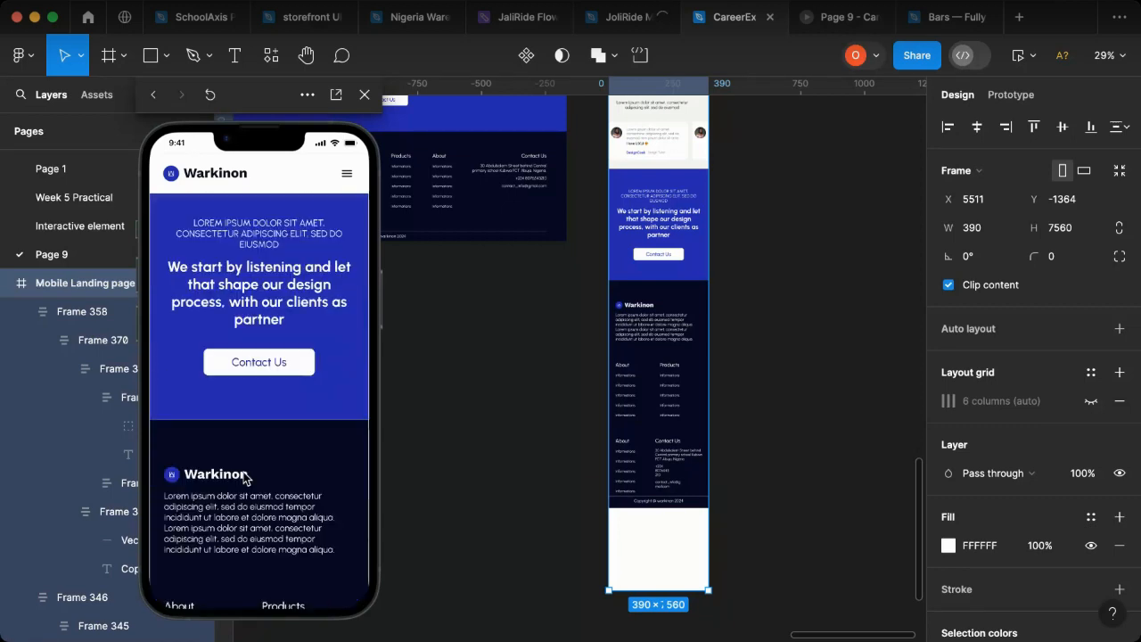
scroll(242, 479, down, 3)
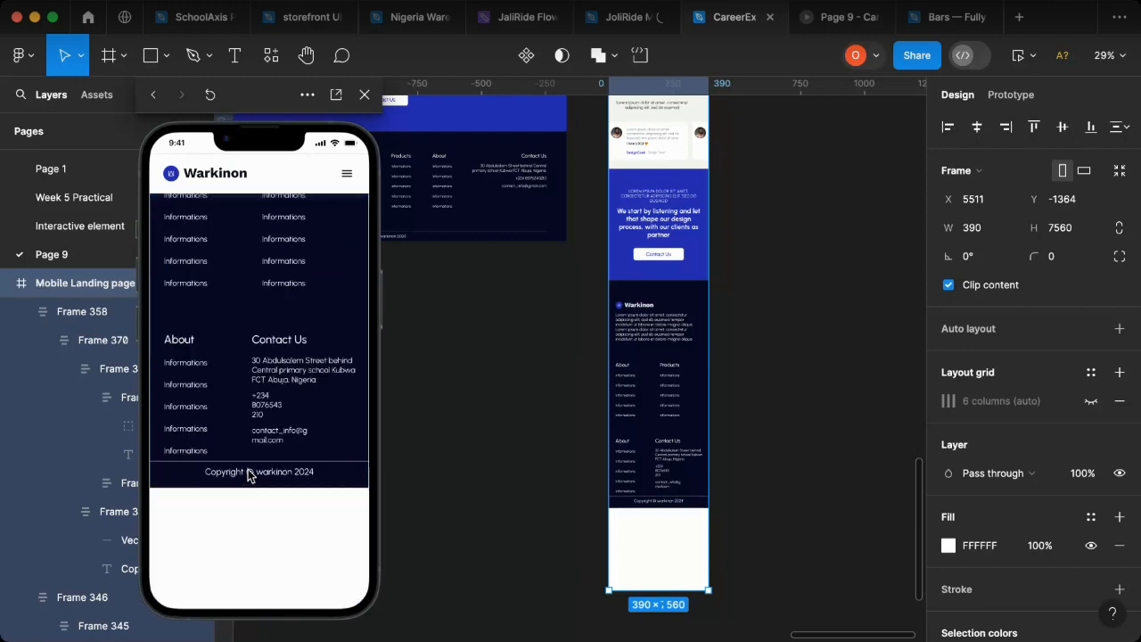
scroll(303, 532, down, 2)
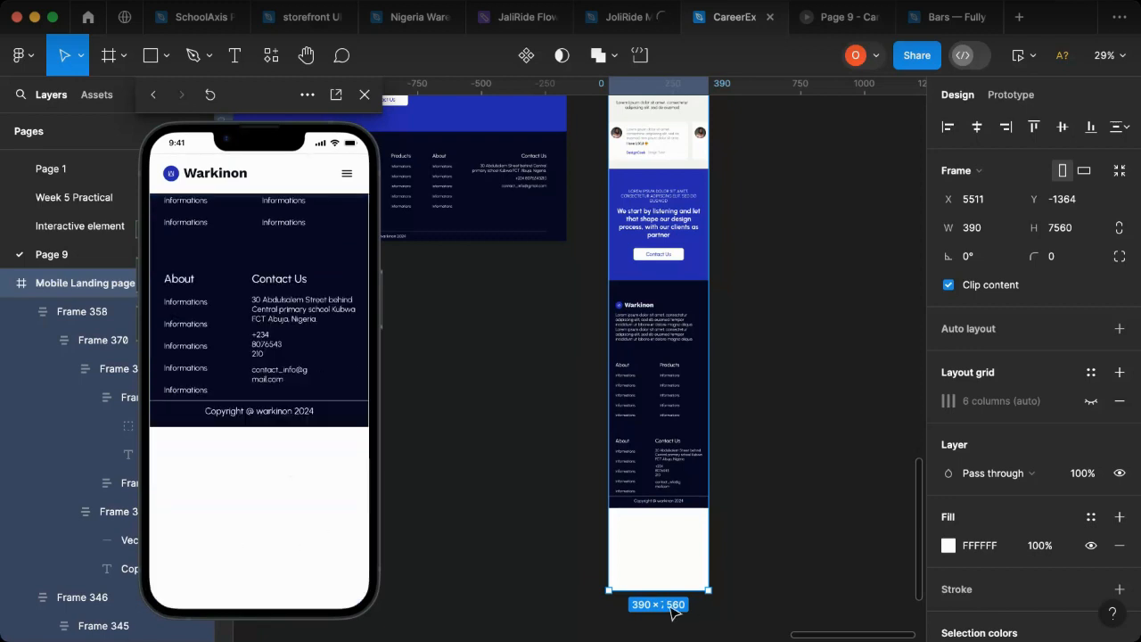
Step: Shorten the Mobile Landing page frame so it ends at the bottom edge of the footer
drag(652, 589, 655, 510)
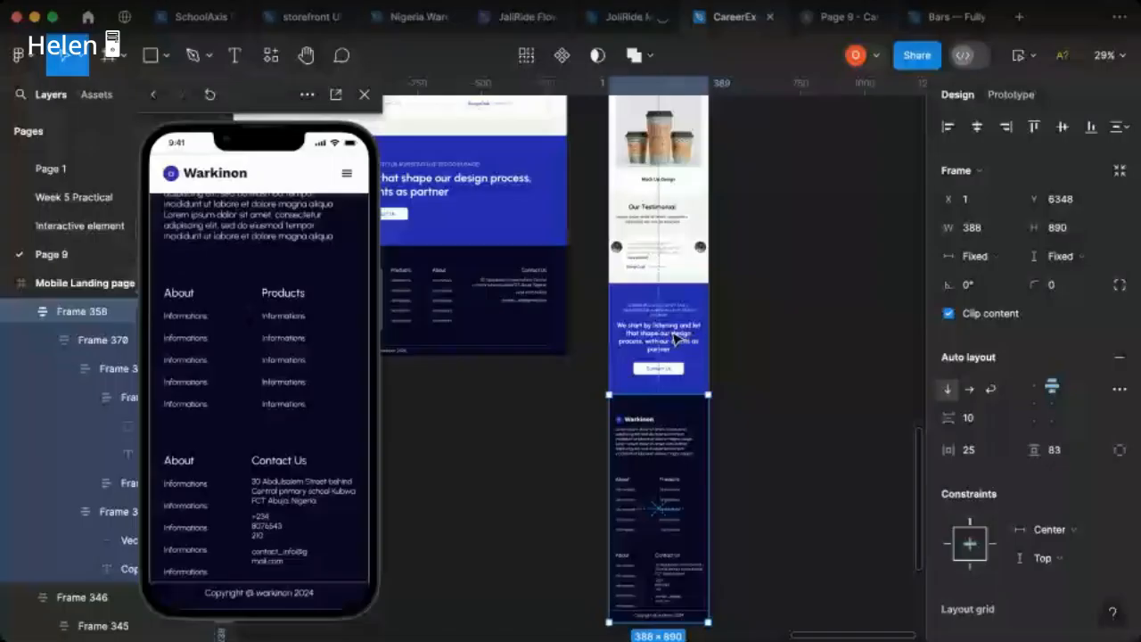
Step: Place a copy of the web landing page's blue Contact Us section, Frame 346, beside the mobile page at X 6201 and Y 4492
click(487, 162)
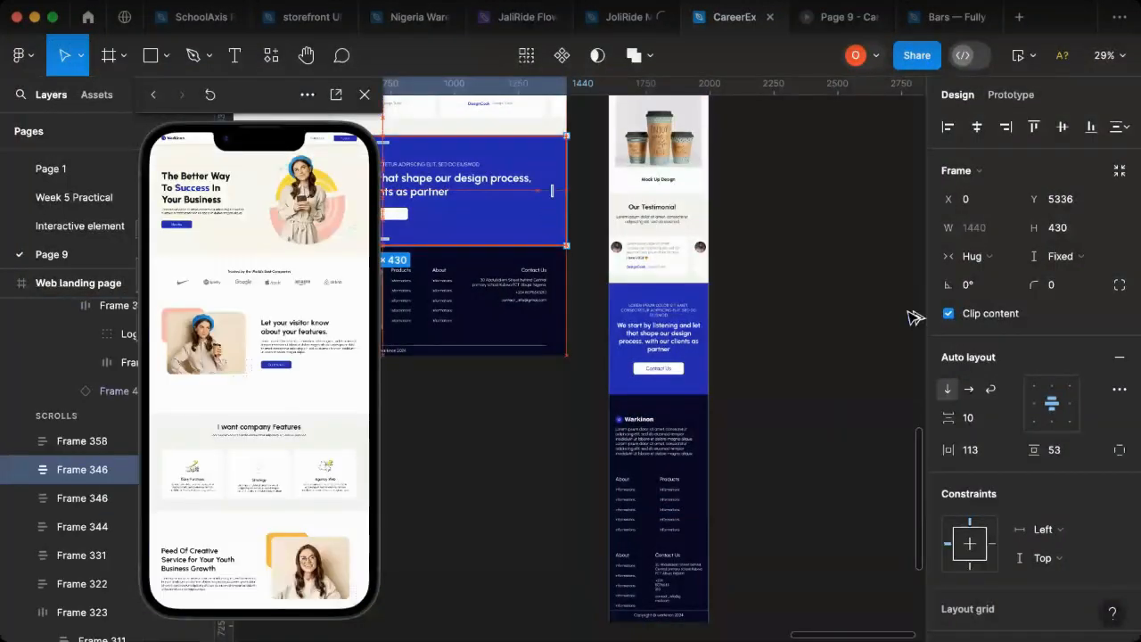
drag(915, 317, 551, 331)
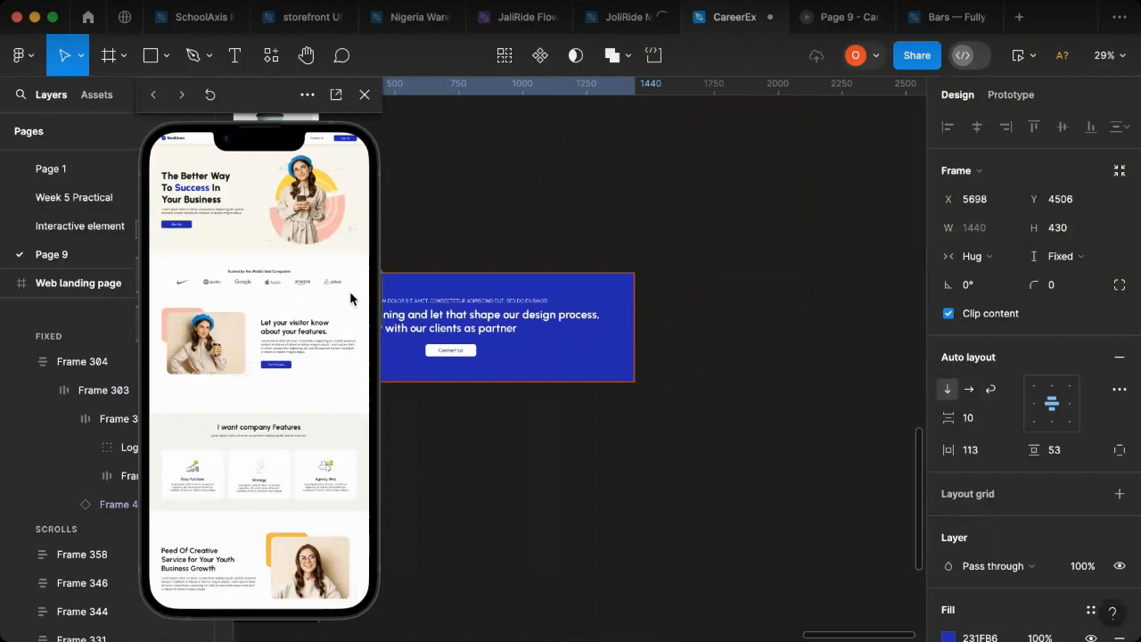
drag(453, 357, 769, 326)
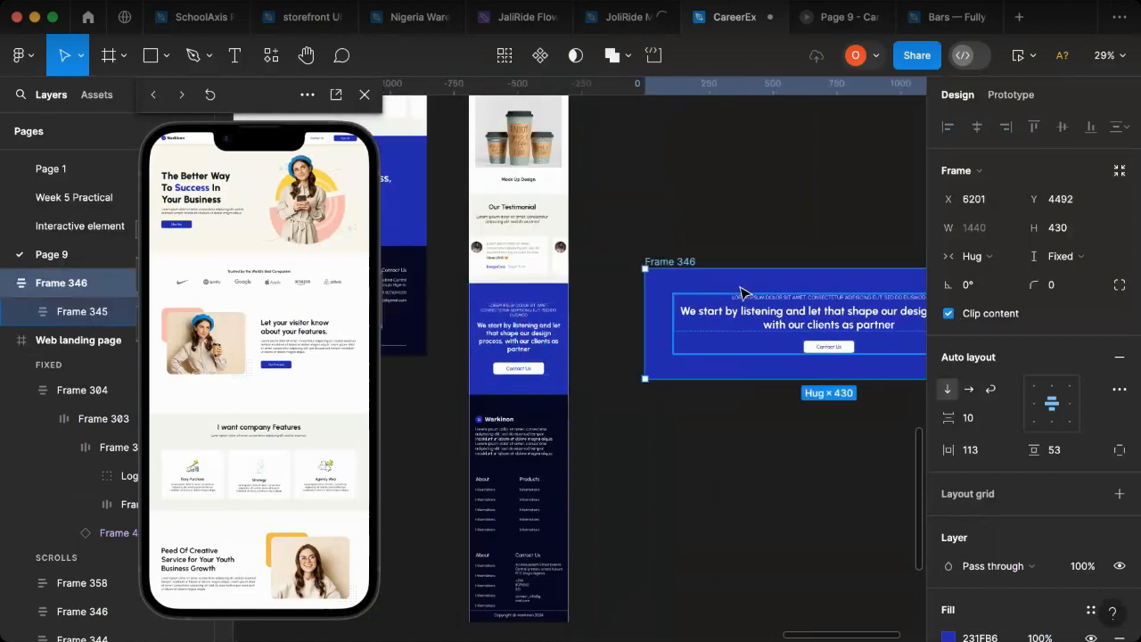
Step: Remove auto layout from the copied Frame 346 and from its nested Frame 345 and Frame 314
right_click(738, 290)
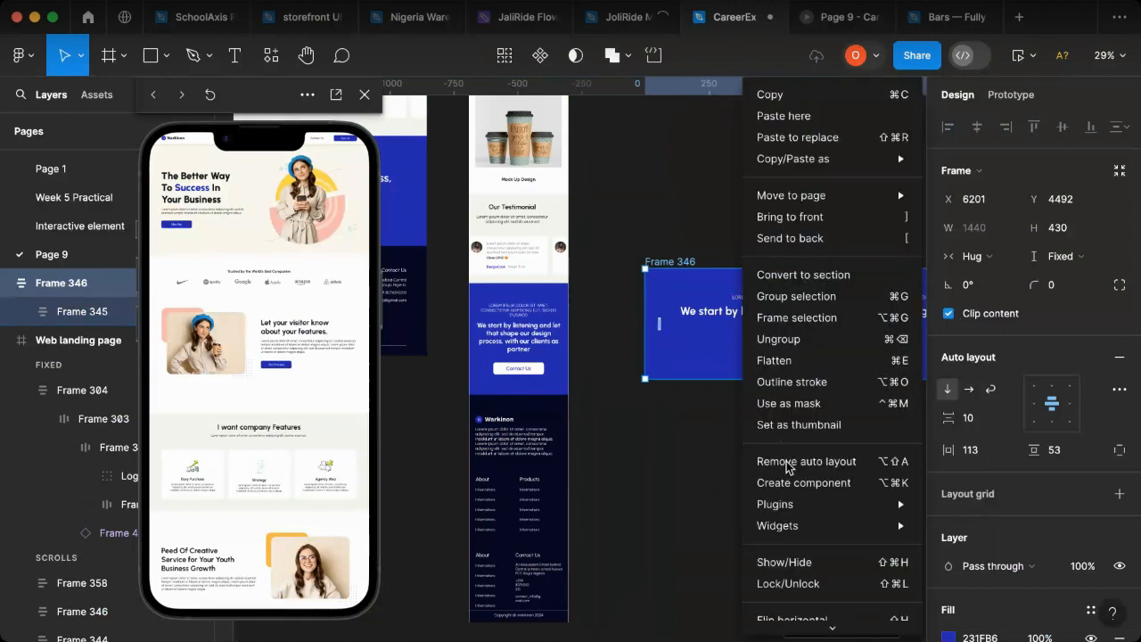
click(788, 462)
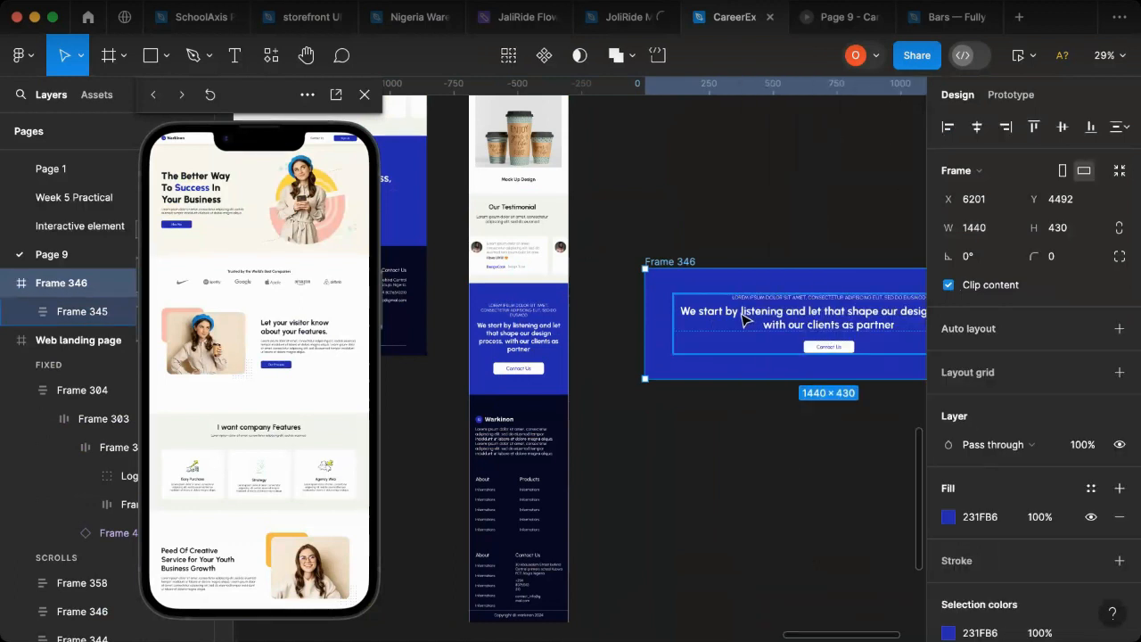
scroll(769, 327, right, 2)
click(774, 324)
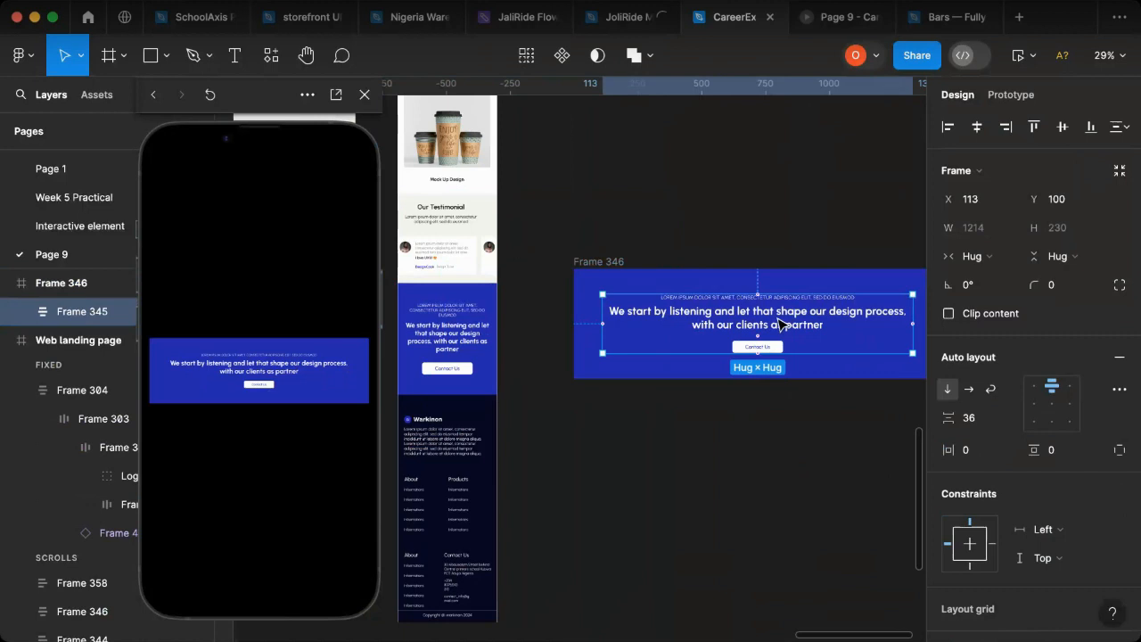
right_click(779, 323)
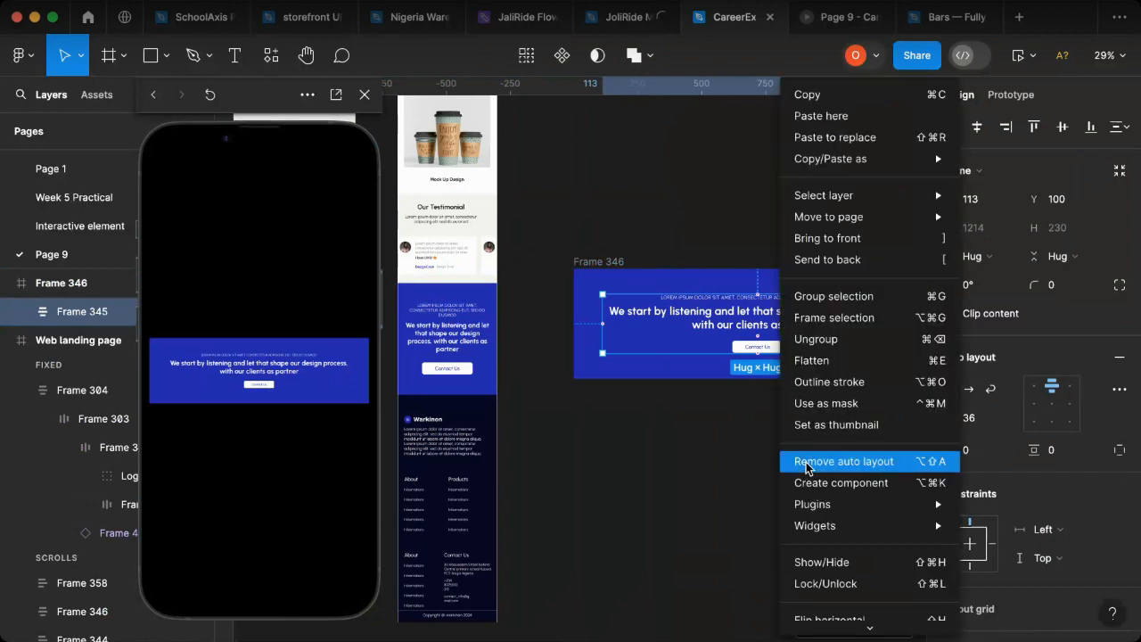
key(Return)
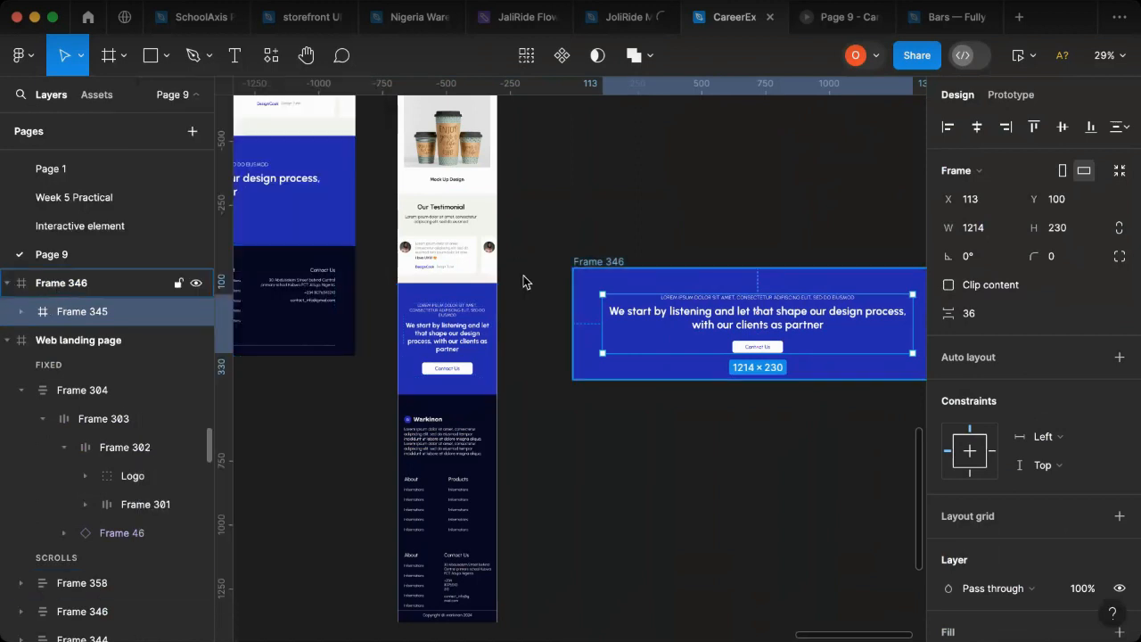
click(578, 267)
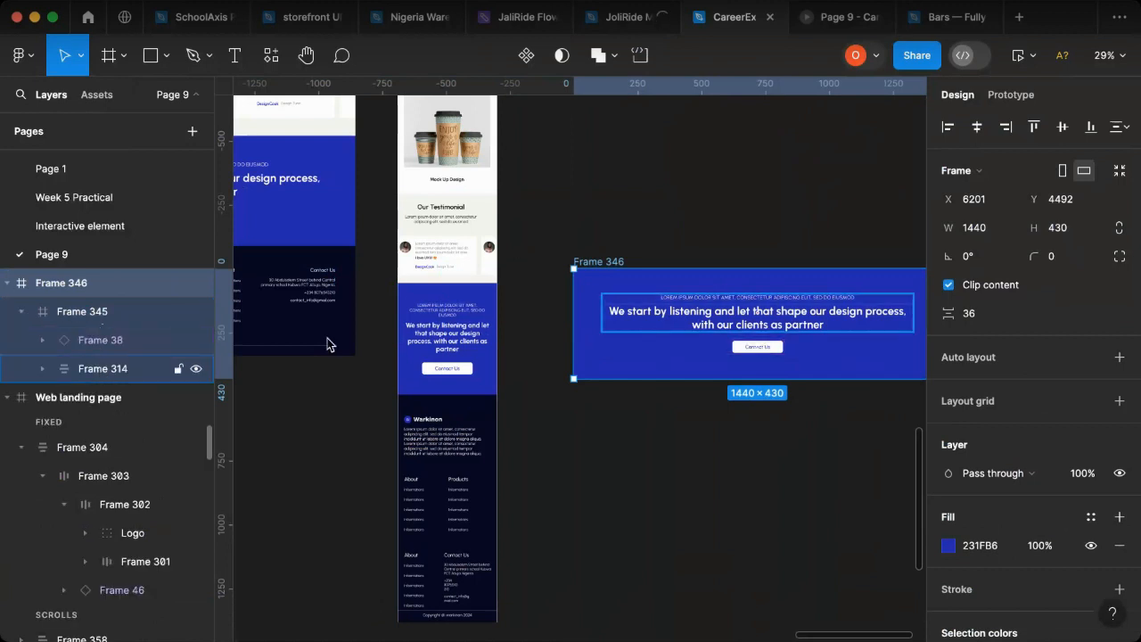
click(116, 368)
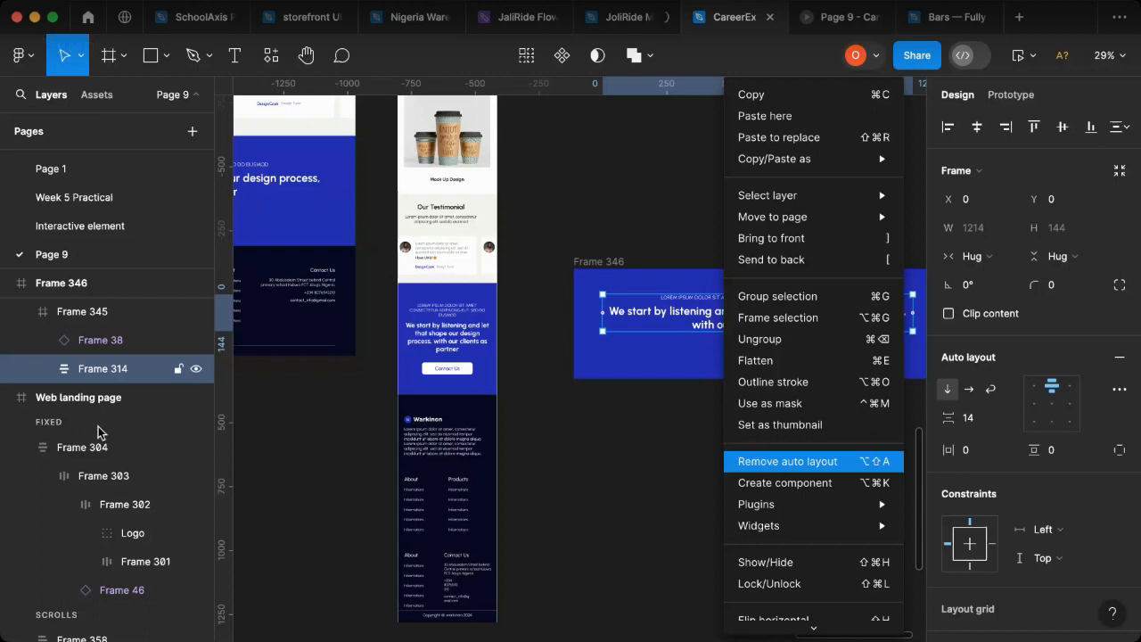
key(alt+shift+a)
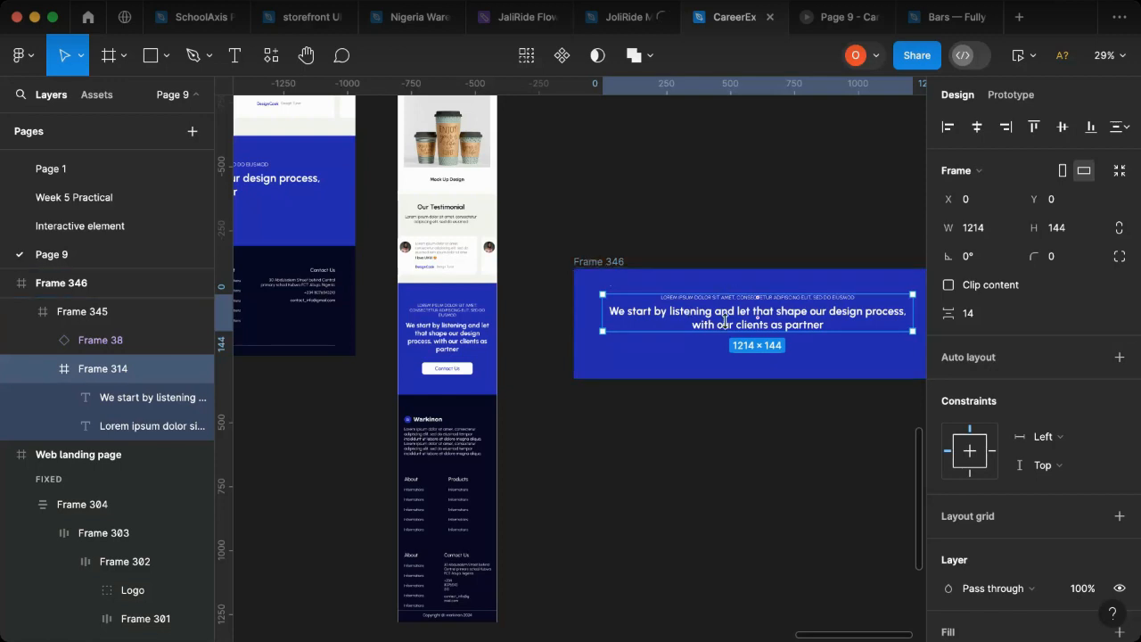
Step: Narrow the "We start by listening" headline to 471 wide and extend the copied Frame 346 to a height of 680
click(774, 322)
double_click(778, 323)
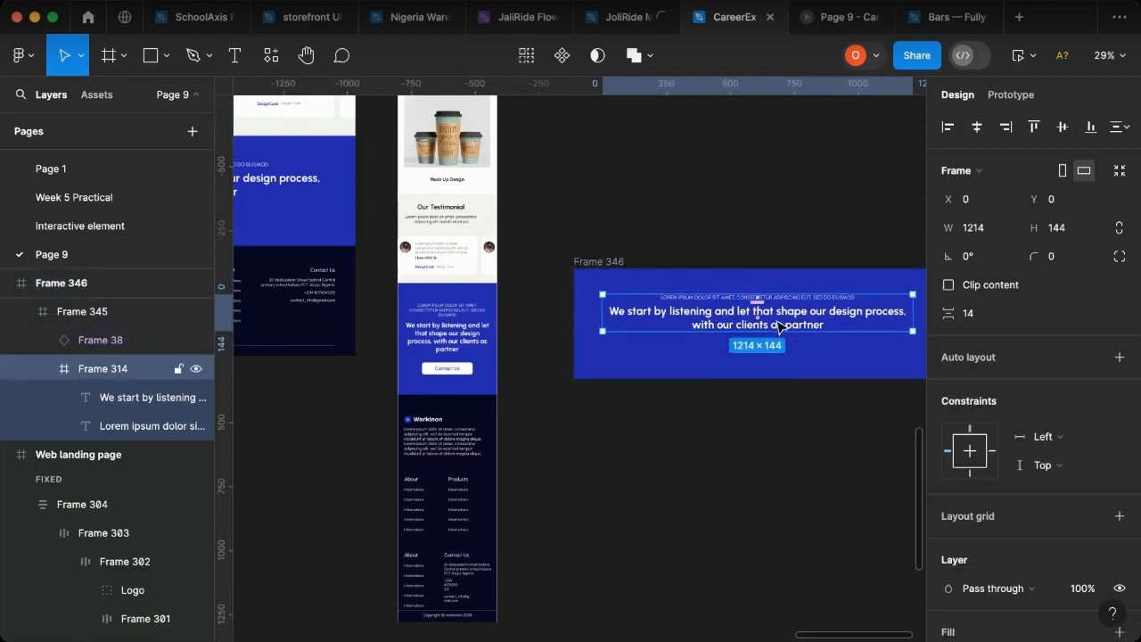
click(778, 326)
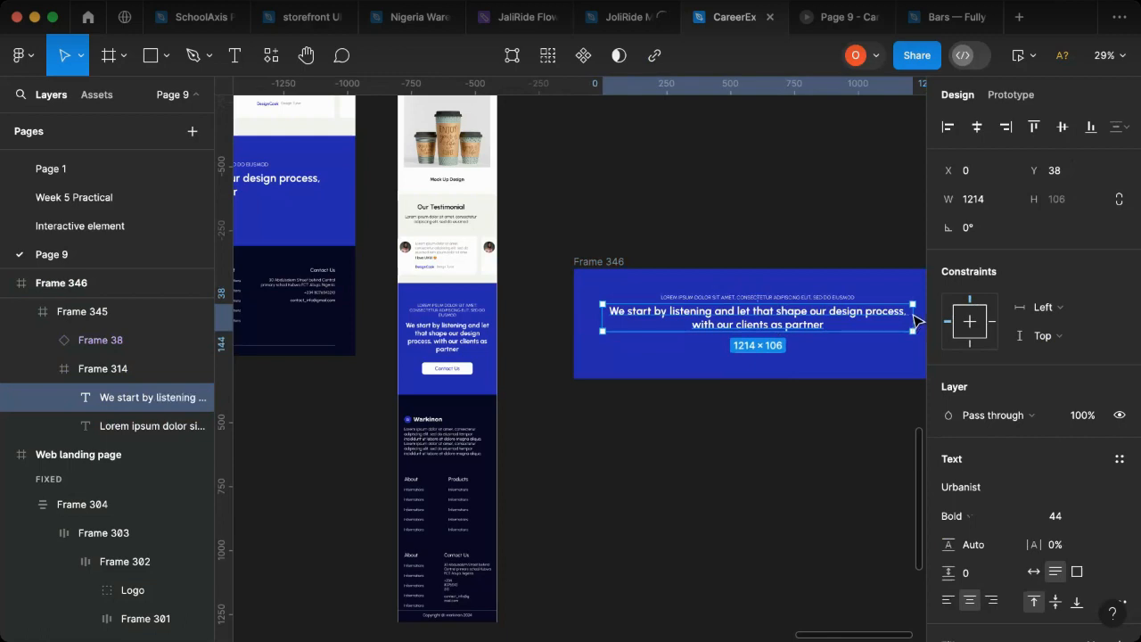
drag(913, 317, 718, 316)
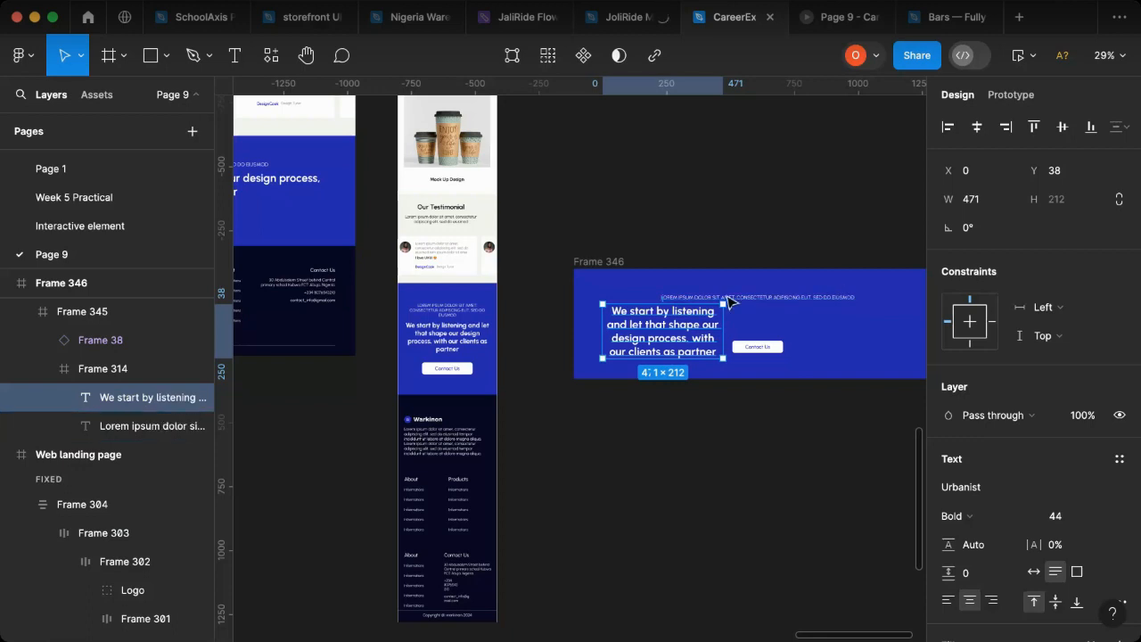
click(671, 330)
drag(653, 383, 668, 443)
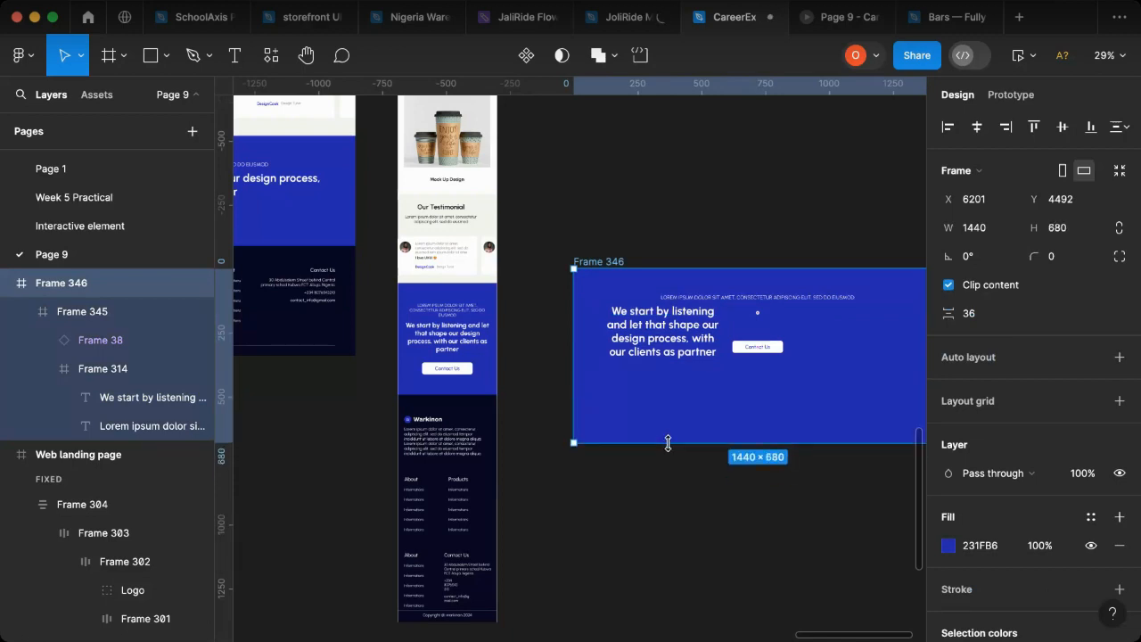
Step: Ungroup Frame 345 and Frame 314 so the button and both texts sit directly inside Frame 346
click(765, 344)
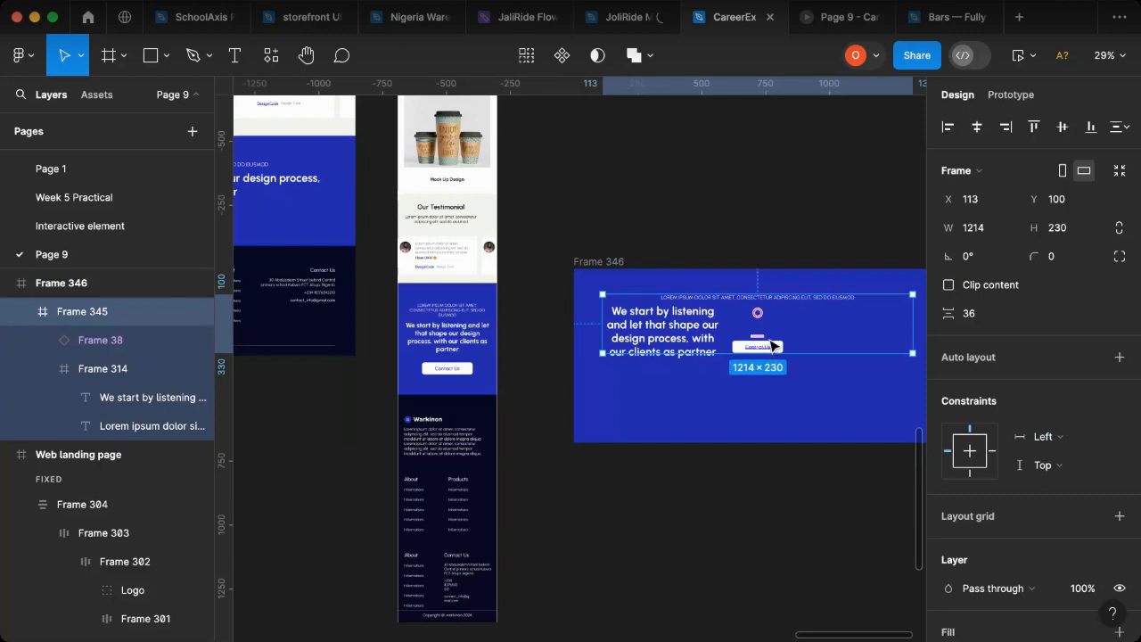
key(shift+super+g)
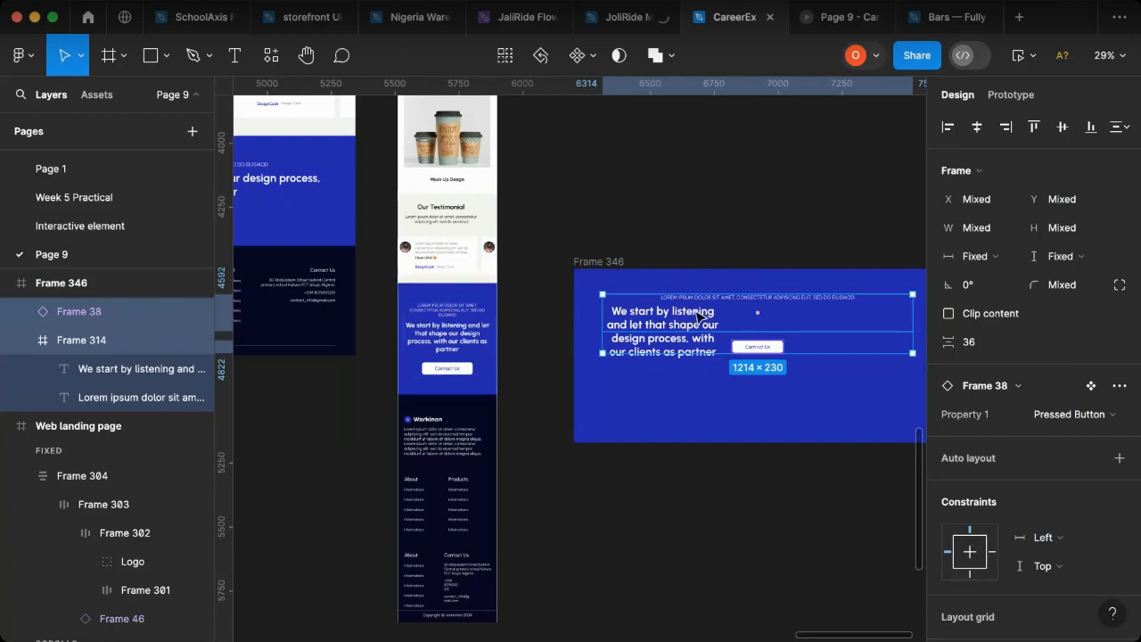
click(121, 339)
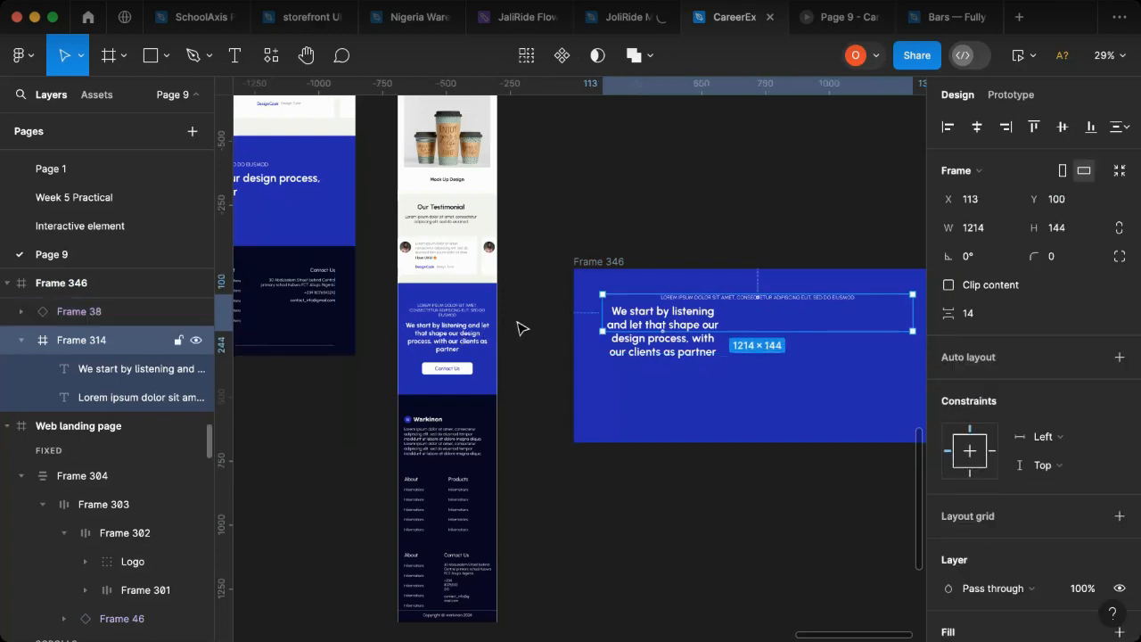
key(shift+super+g)
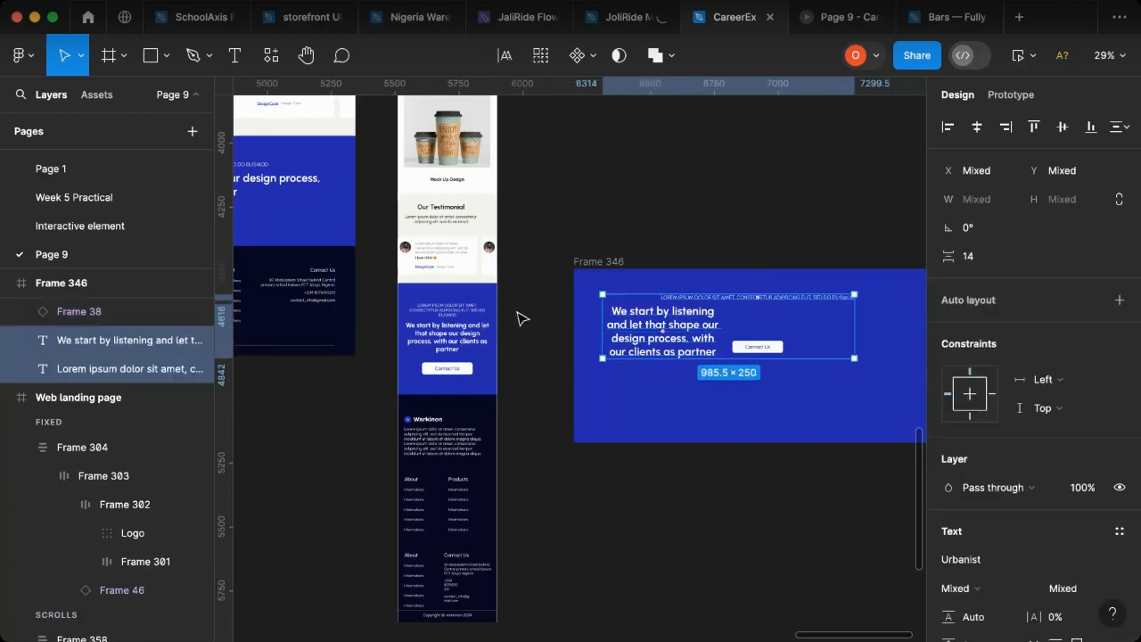
Step: Move the Contact Us button beneath the narrowed headline, at X 208 and Y 430
click(770, 312)
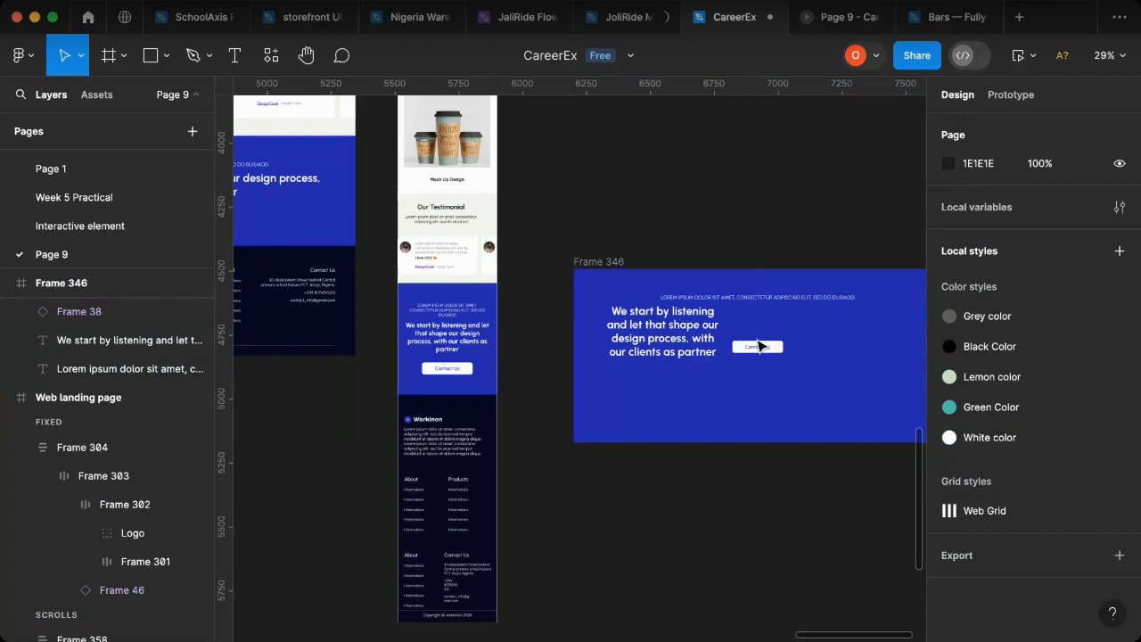
click(764, 347)
drag(758, 347, 653, 389)
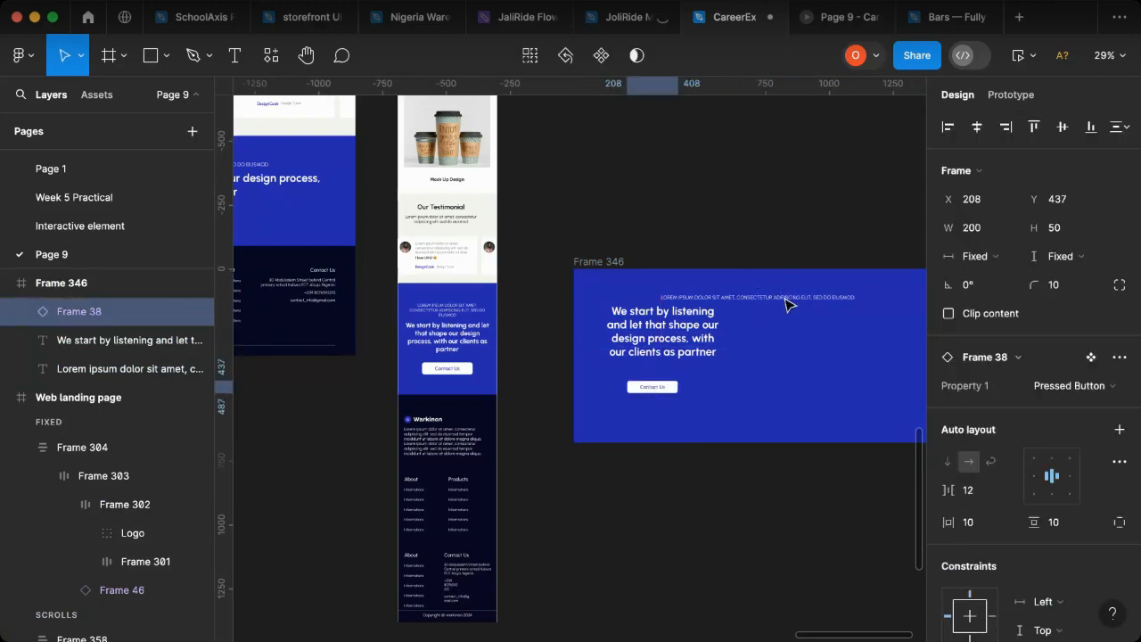
key(Up)
key(Up)
key(Up)
key(Up)
key(Up)
key(Up)
key(Up)
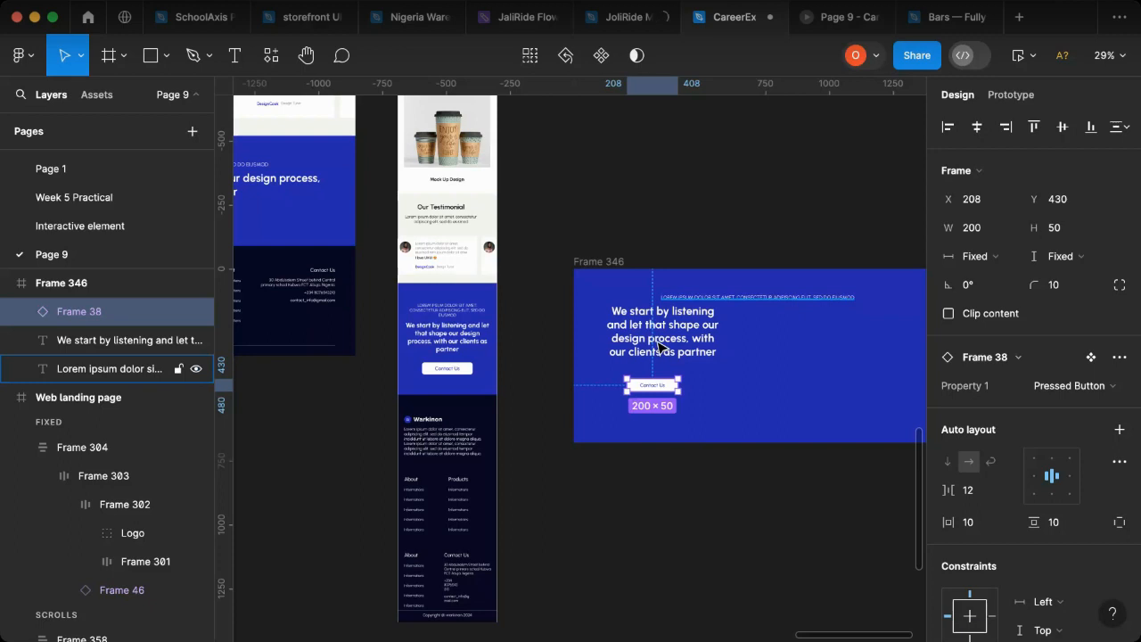
Step: Move the "We start by listening" headline and the Contact Us button down together and align their horizontal centres
click(660, 345)
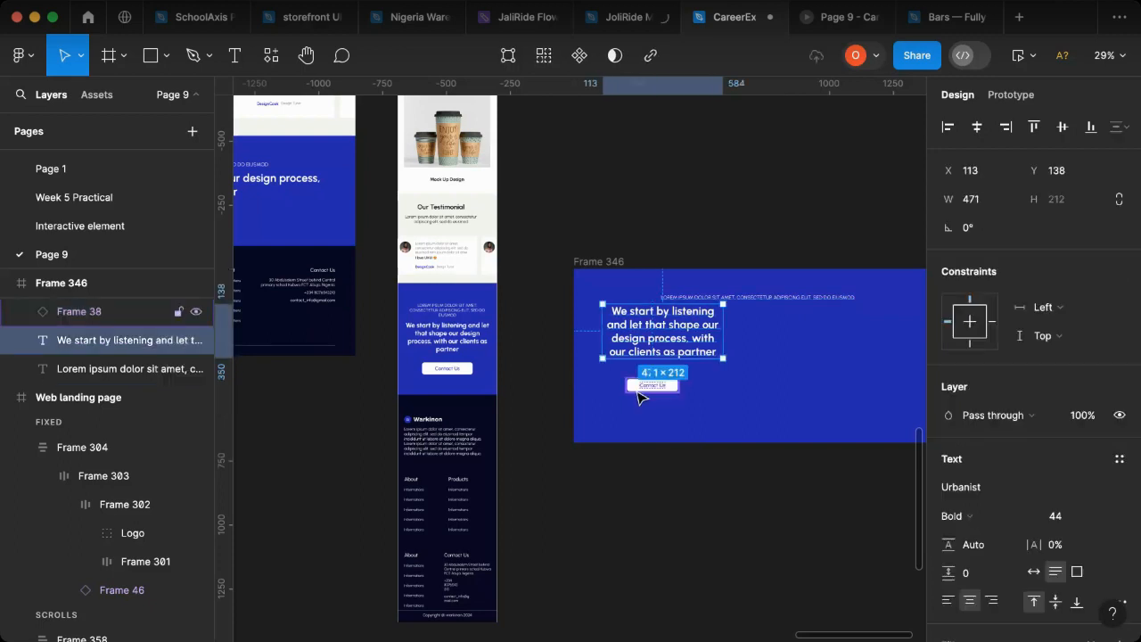
shift+click(653, 384)
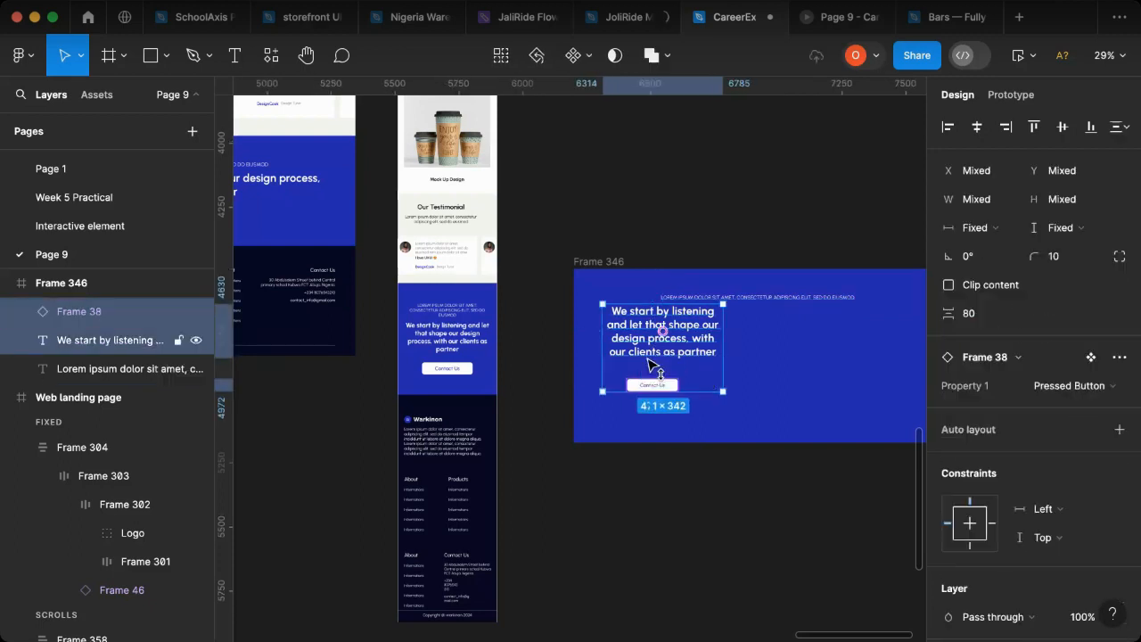
drag(655, 361, 651, 370)
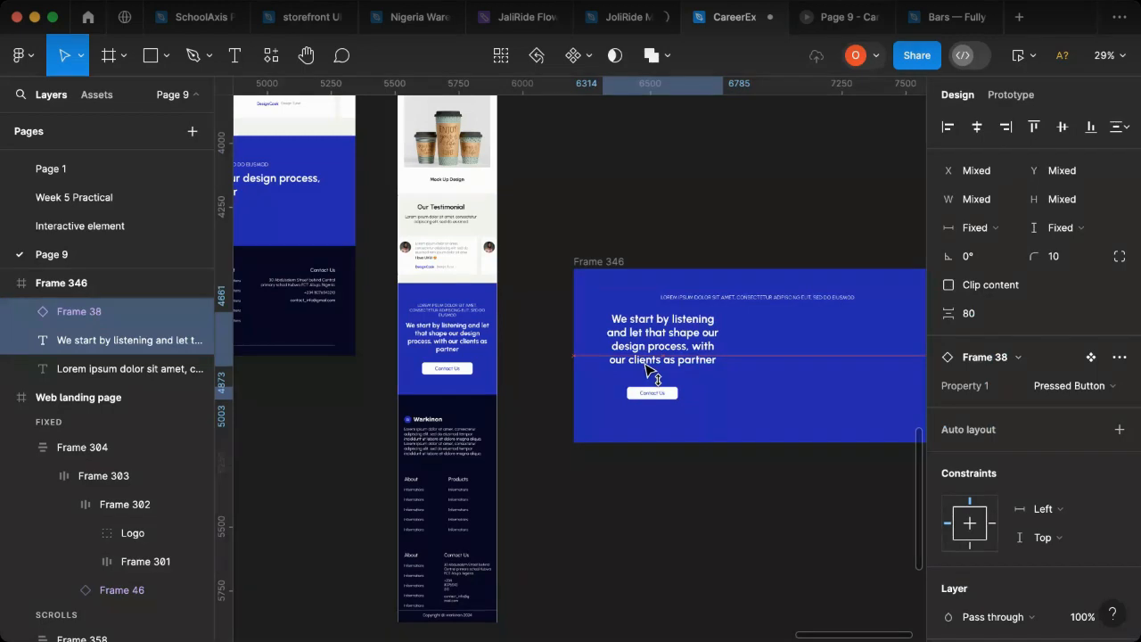
click(976, 127)
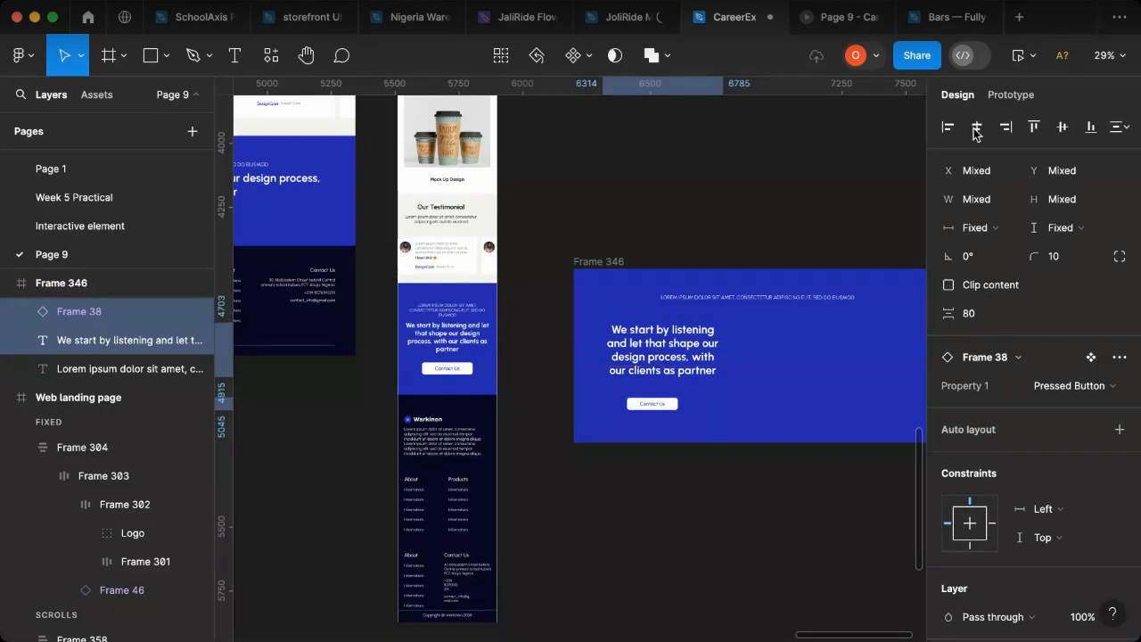
Step: Narrow the Lorem ipsum caption to 340 wide, centred on the headline, and frame both texts together with the Contact Us button
click(769, 298)
drag(854, 298, 749, 297)
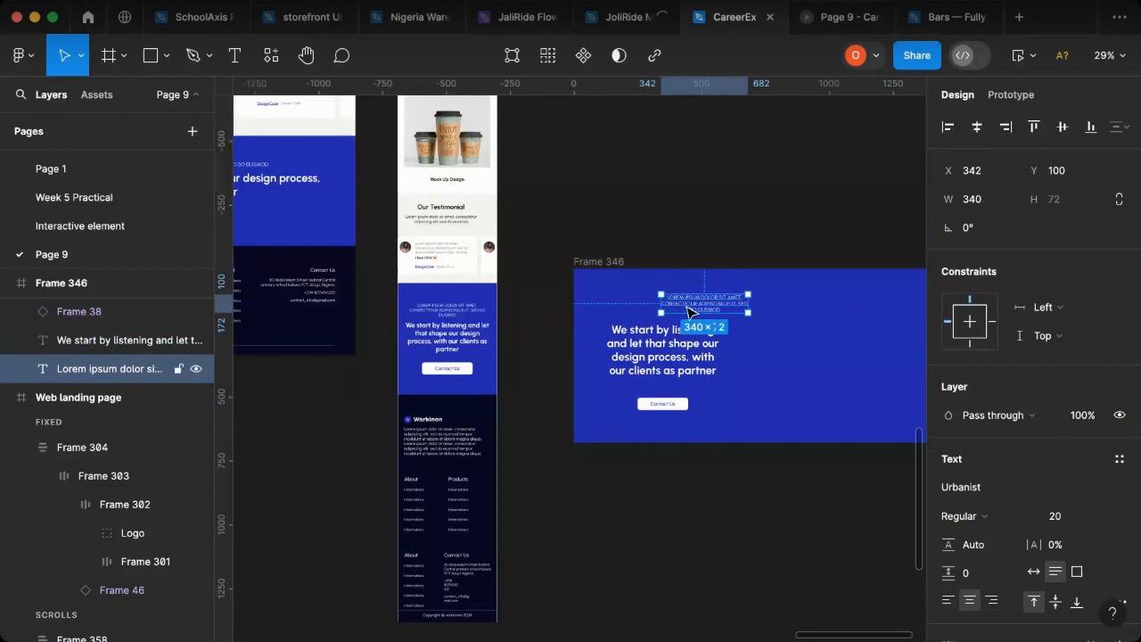
shift+click(660, 343)
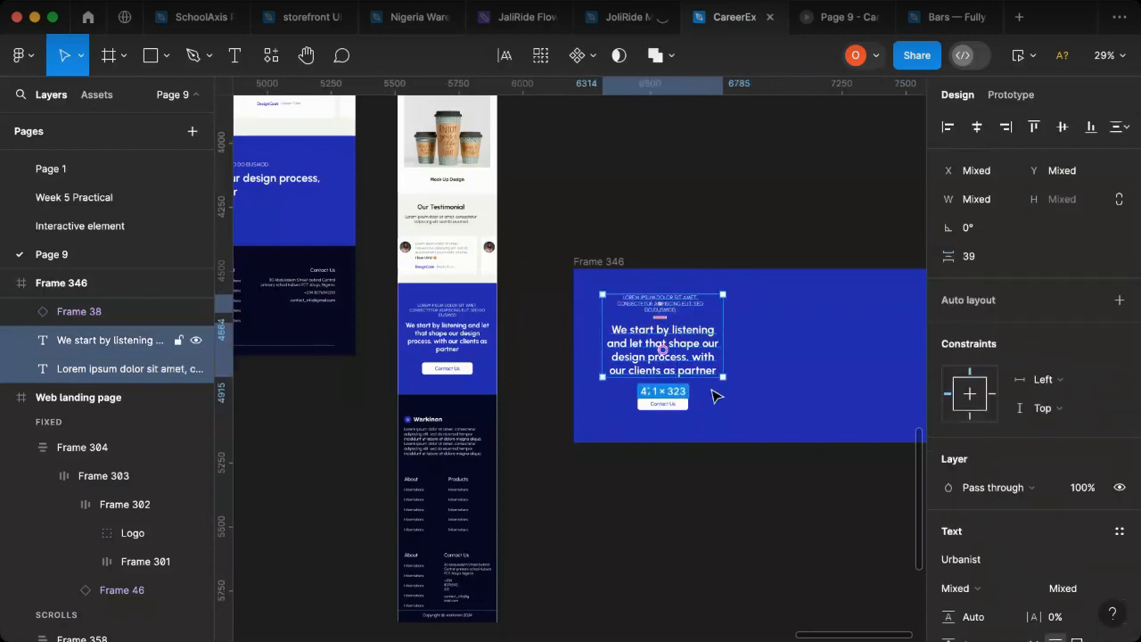
click(978, 131)
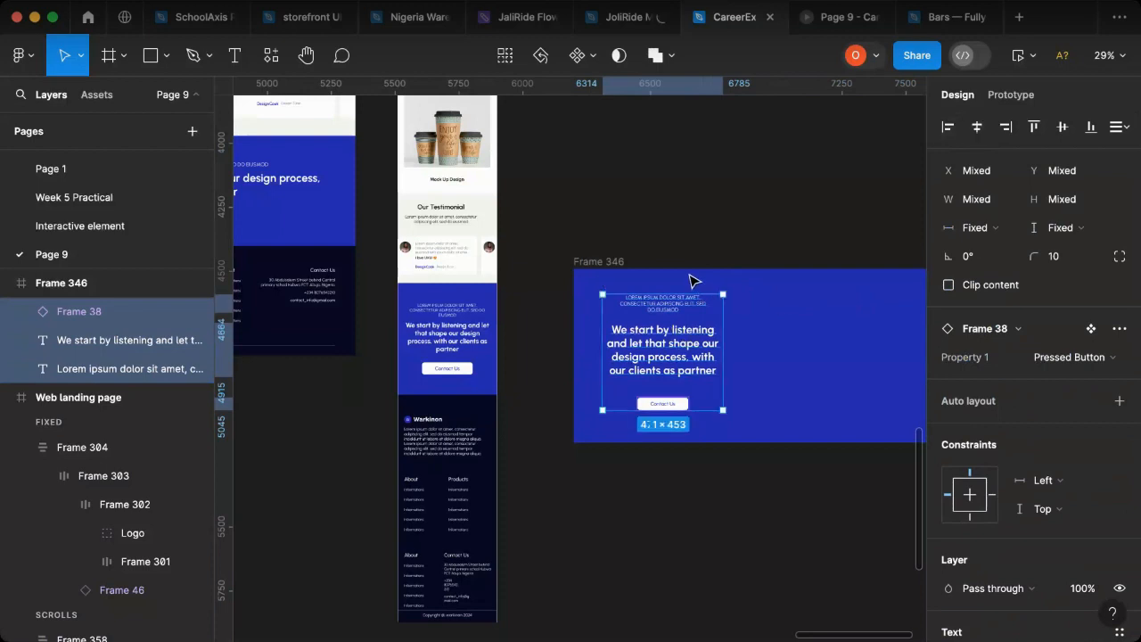
right_click(674, 316)
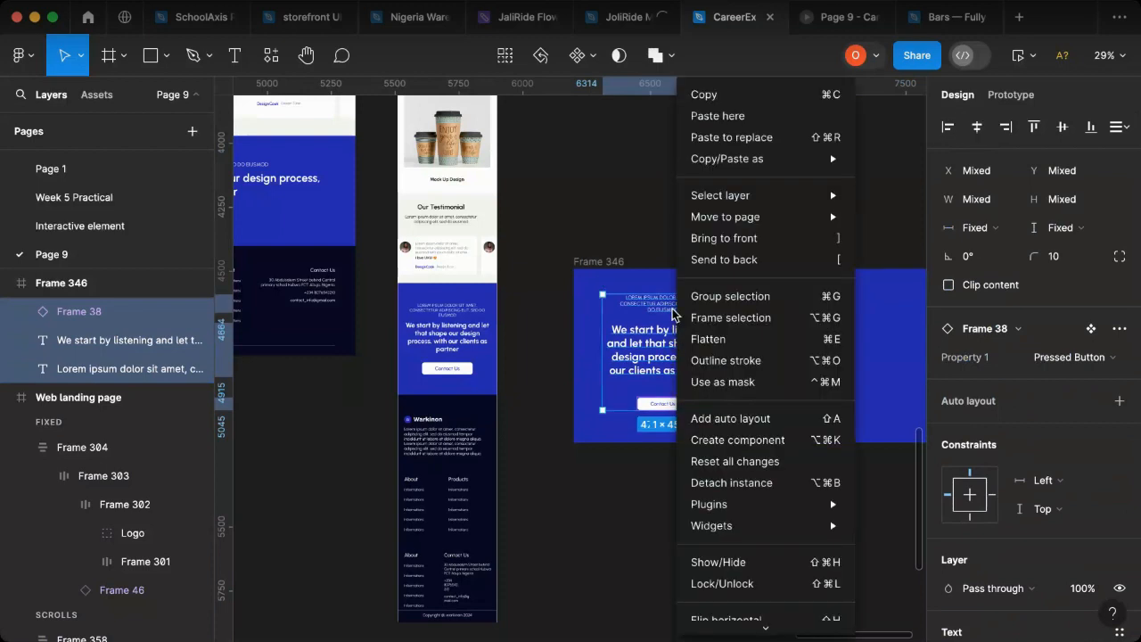
click(718, 320)
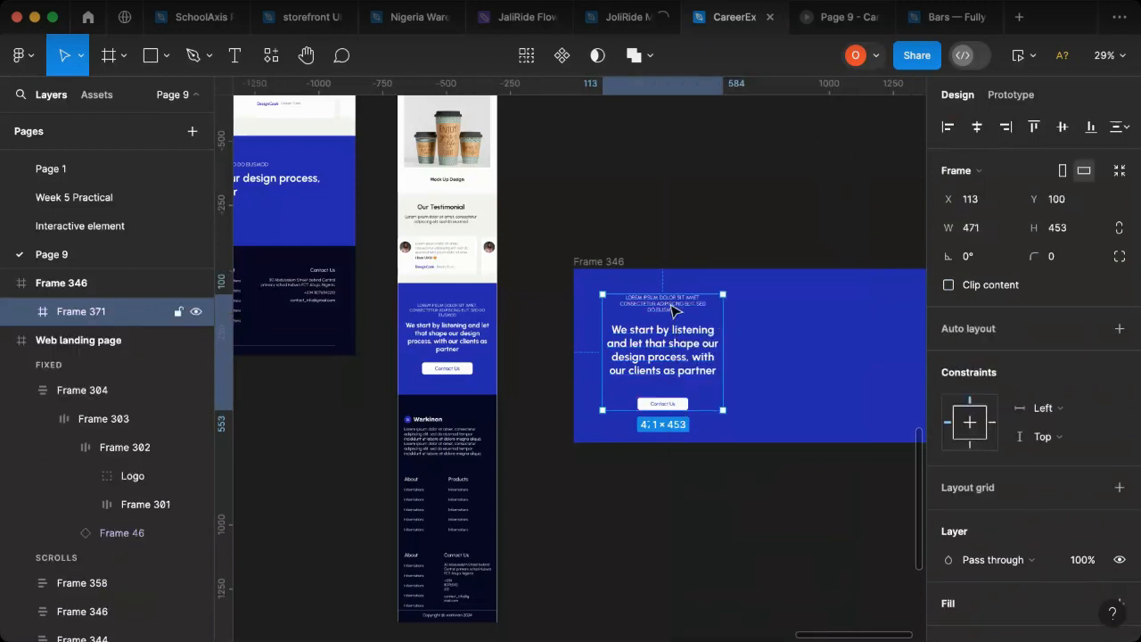
Step: Narrow Frame 346 to 633 wide and centre its inner content frame at X 81, Y 100
click(591, 262)
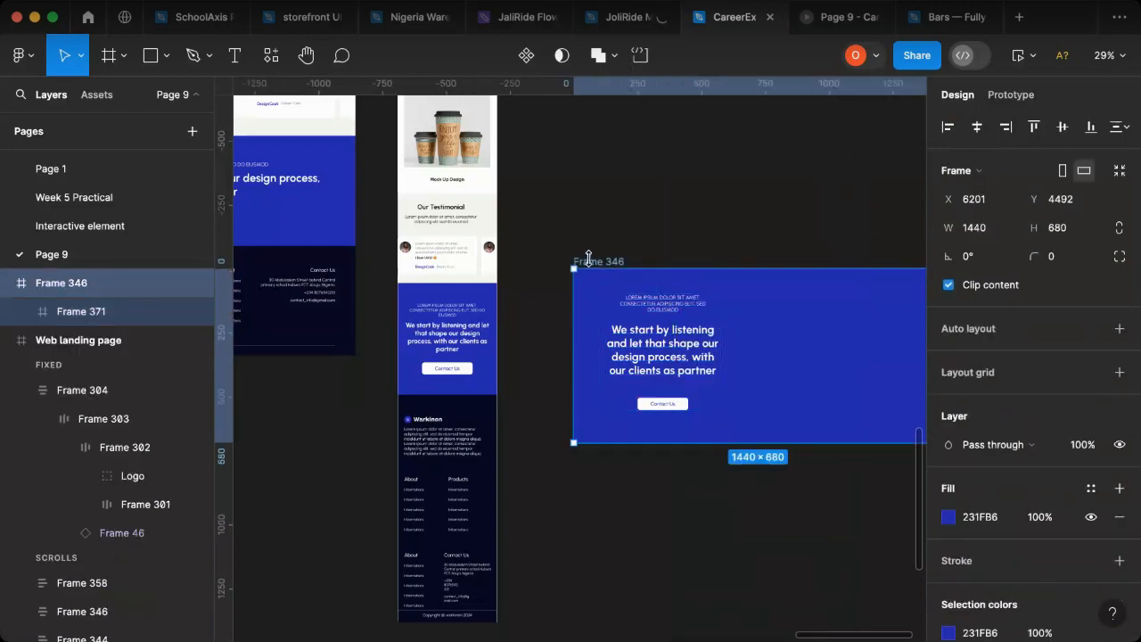
scroll(570, 356, right, 3)
scroll(624, 352, right, 6)
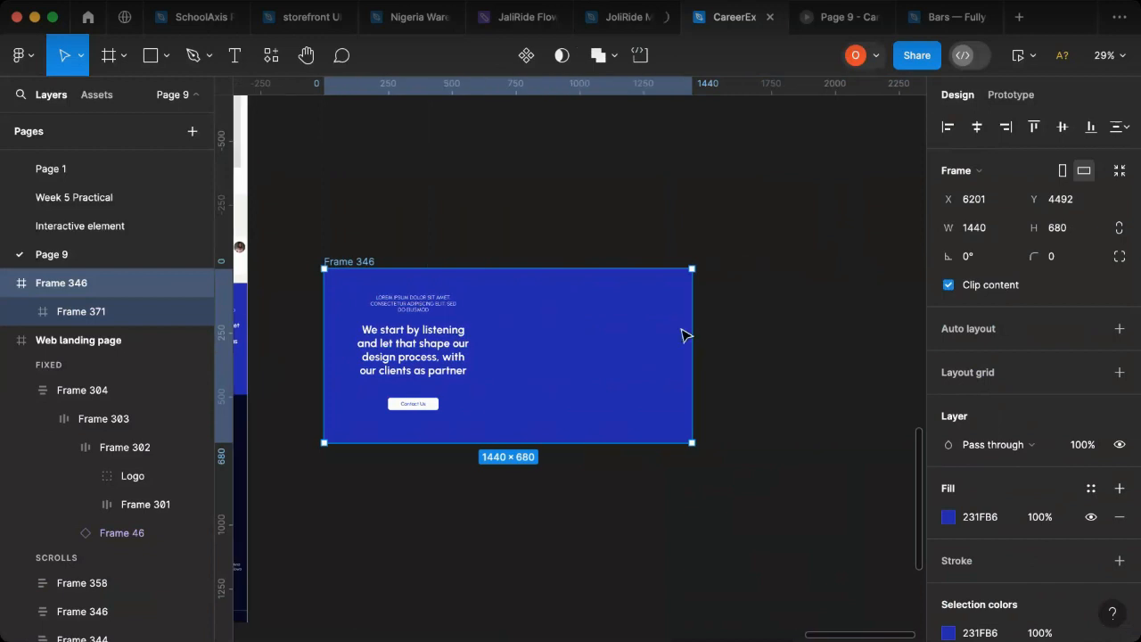
drag(494, 351, 486, 352)
click(399, 336)
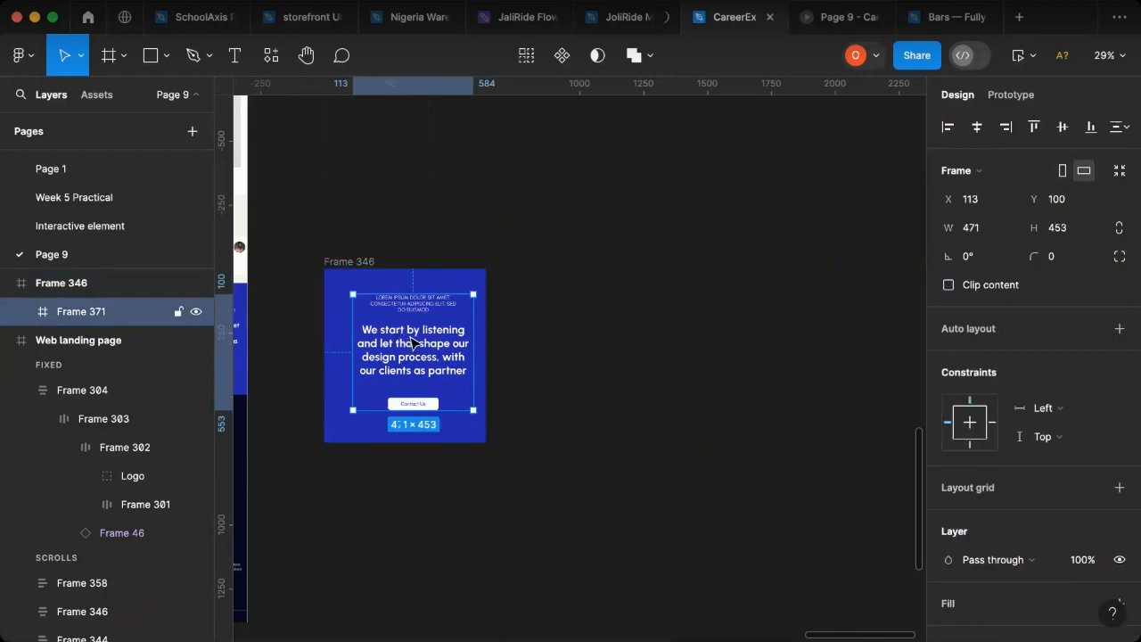
mouse_move(413, 344)
mouse_down()
mouse_move(416, 333)
mouse_move(401, 336)
mouse_up()
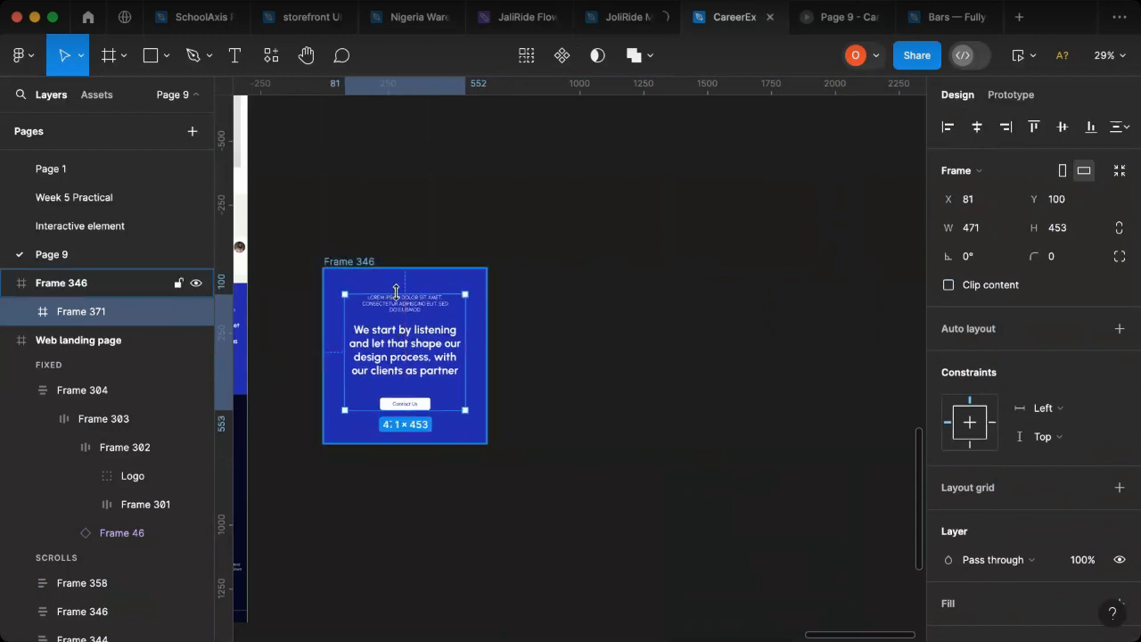
Step: Compare the reworked Frame 346 copy with the Mobile Landing page's Contact Us section, and delete the copy
drag(435, 287, 557, 338)
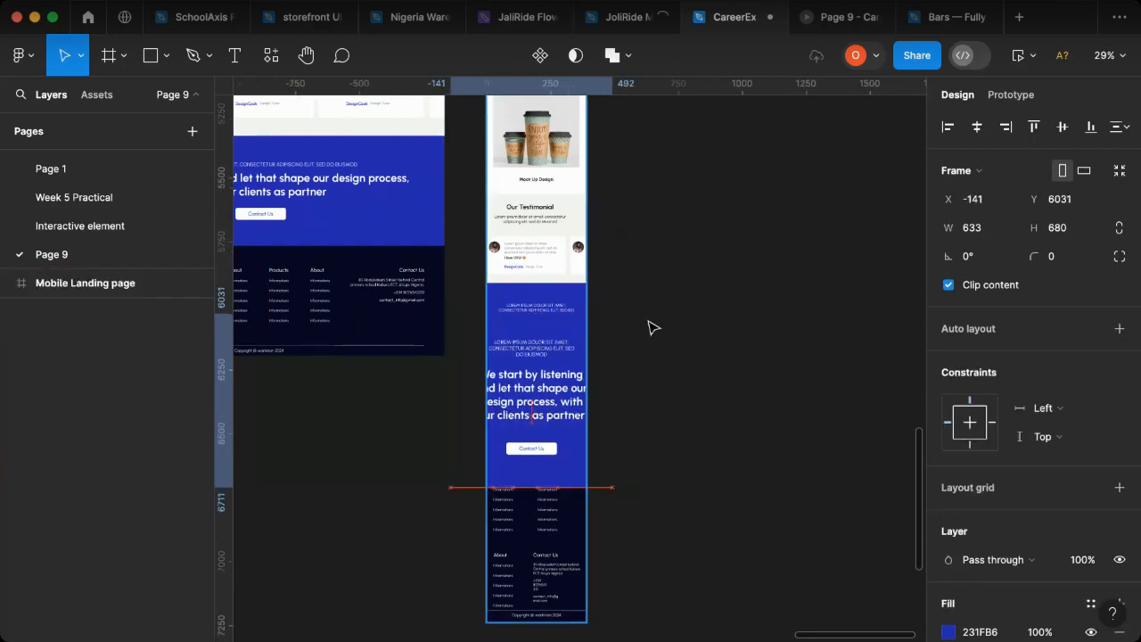
drag(653, 328, 693, 319)
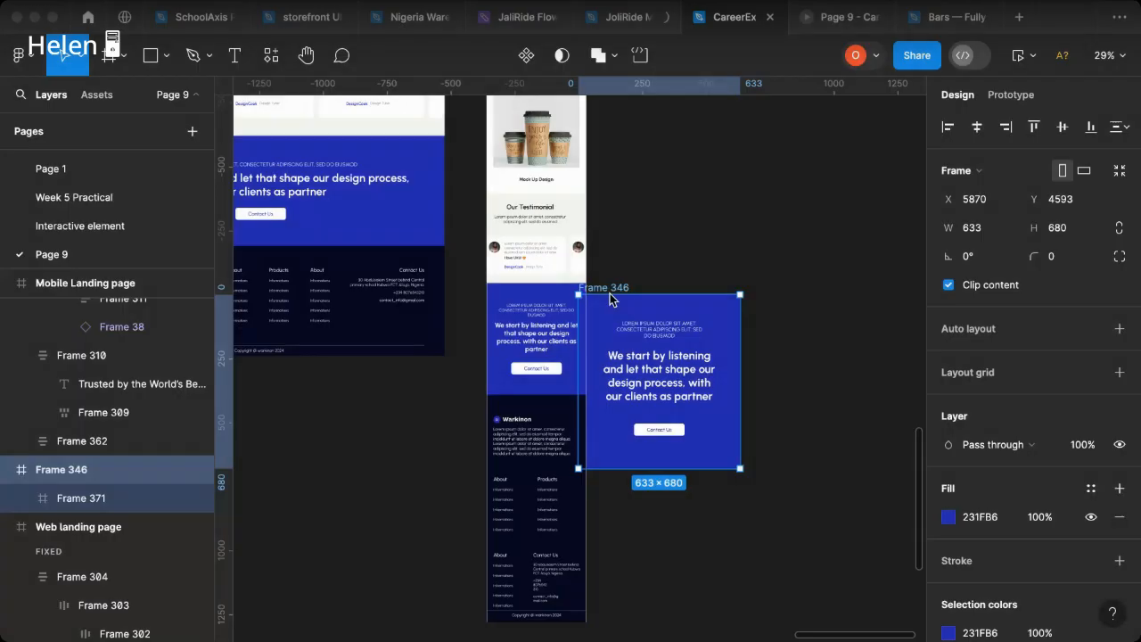
click(611, 298)
key(Delete)
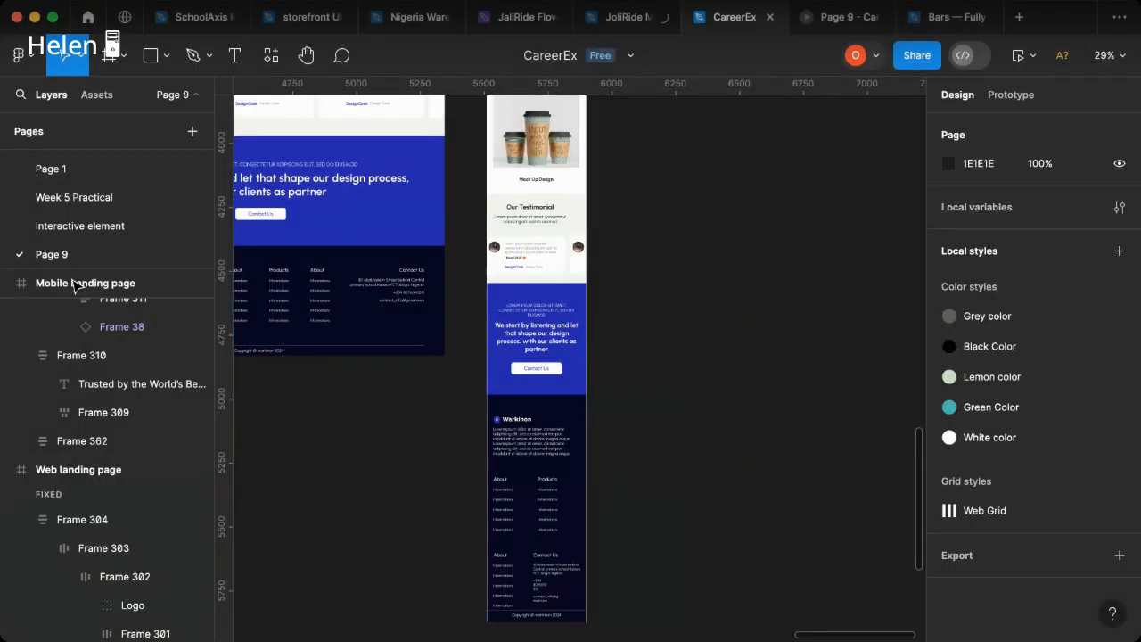
Step: Preview the Mobile Landing page on the phone mockup and review its sections from the hero through to the footer
click(1033, 57)
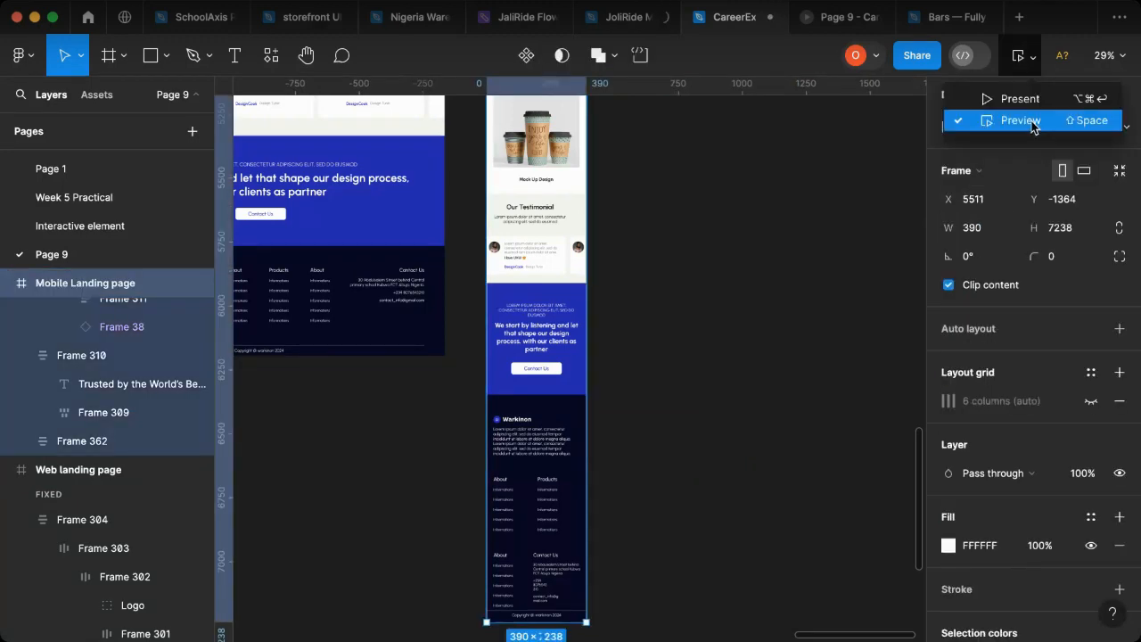
click(1021, 120)
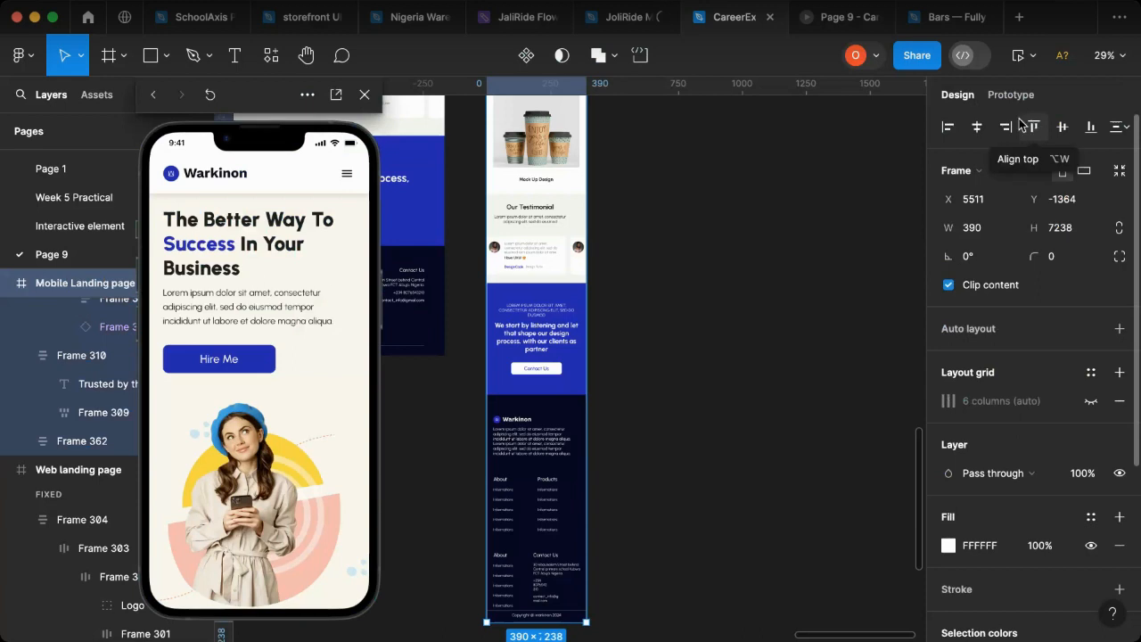
scroll(297, 332, down, 10)
scroll(297, 333, down, 15)
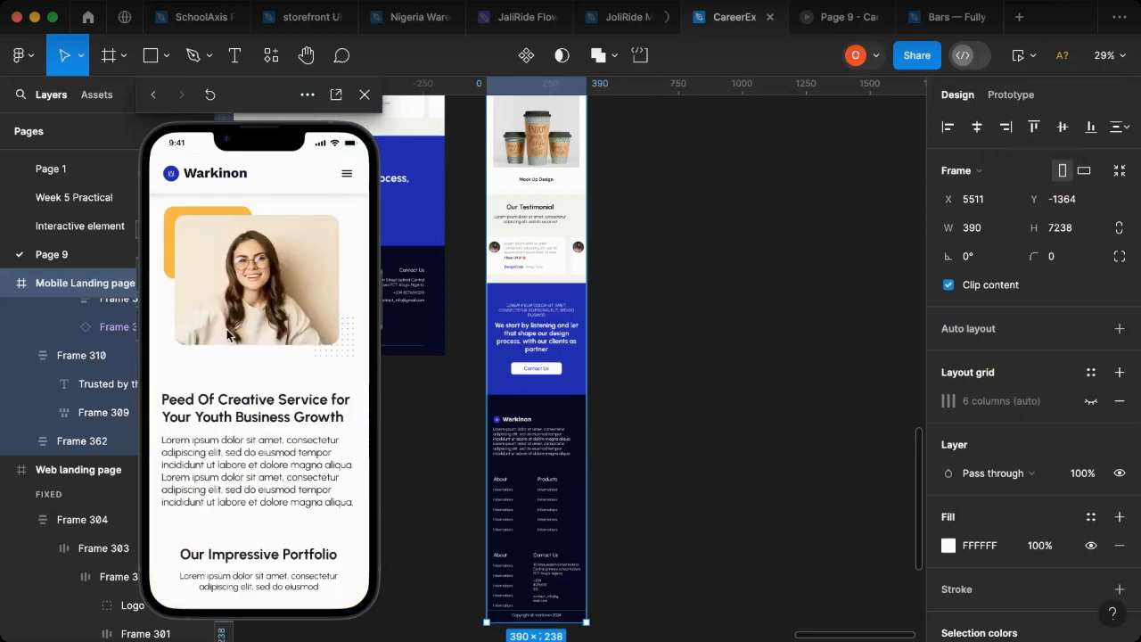
scroll(228, 334, up, 5)
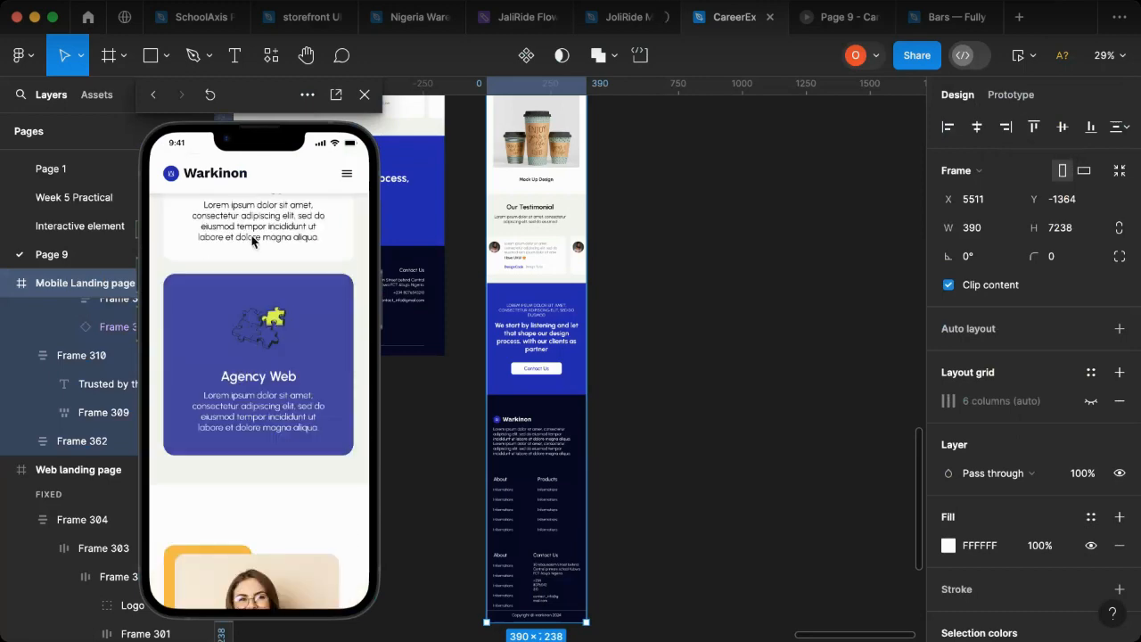
scroll(236, 374, down, 2)
scroll(236, 374, down, 10)
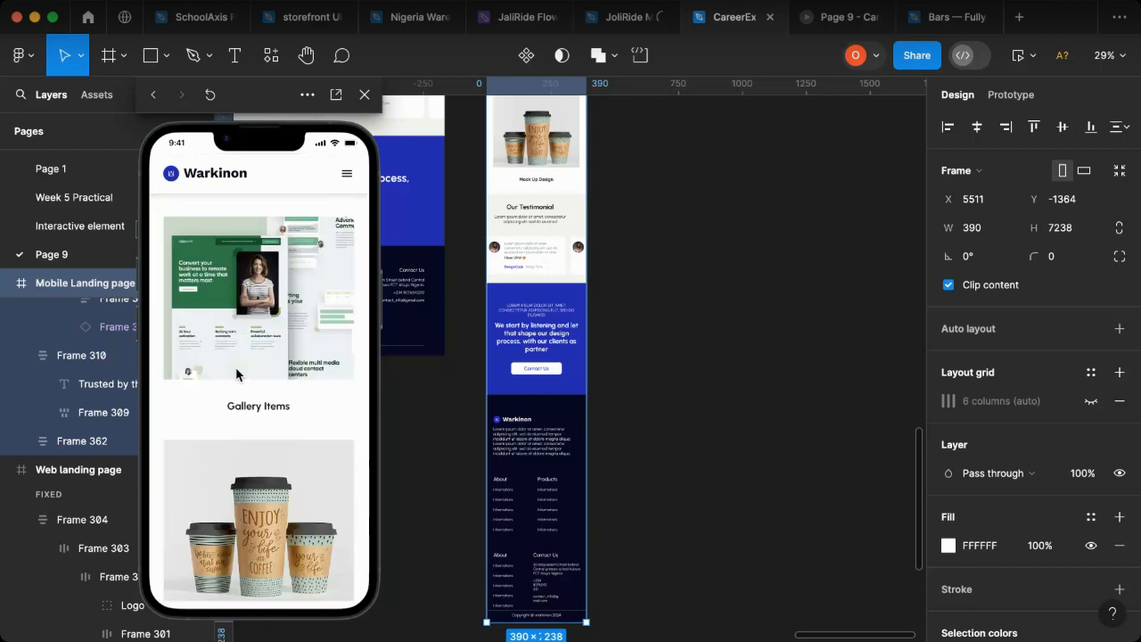
scroll(236, 375, down, 5)
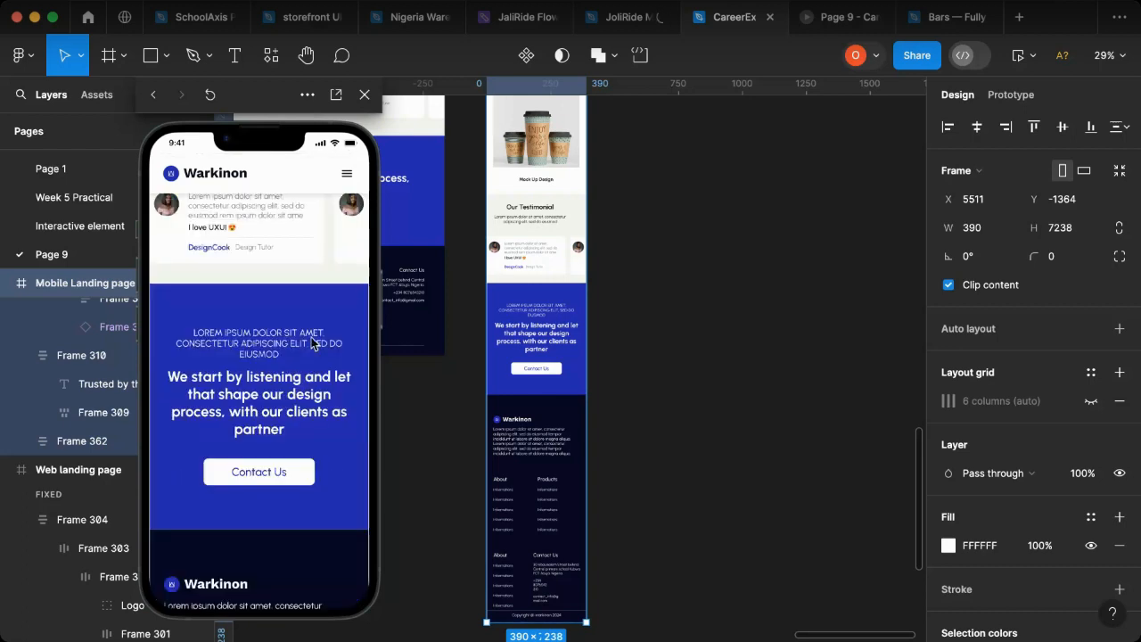
scroll(332, 265, up, 1)
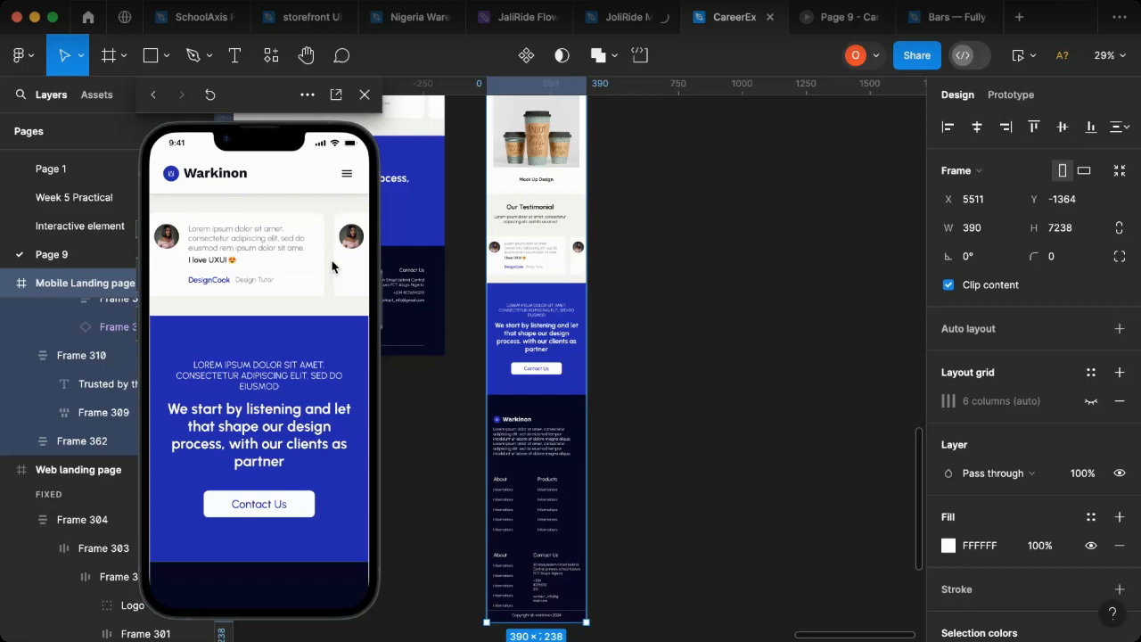
scroll(230, 382, down, 5)
scroll(231, 382, down, 8)
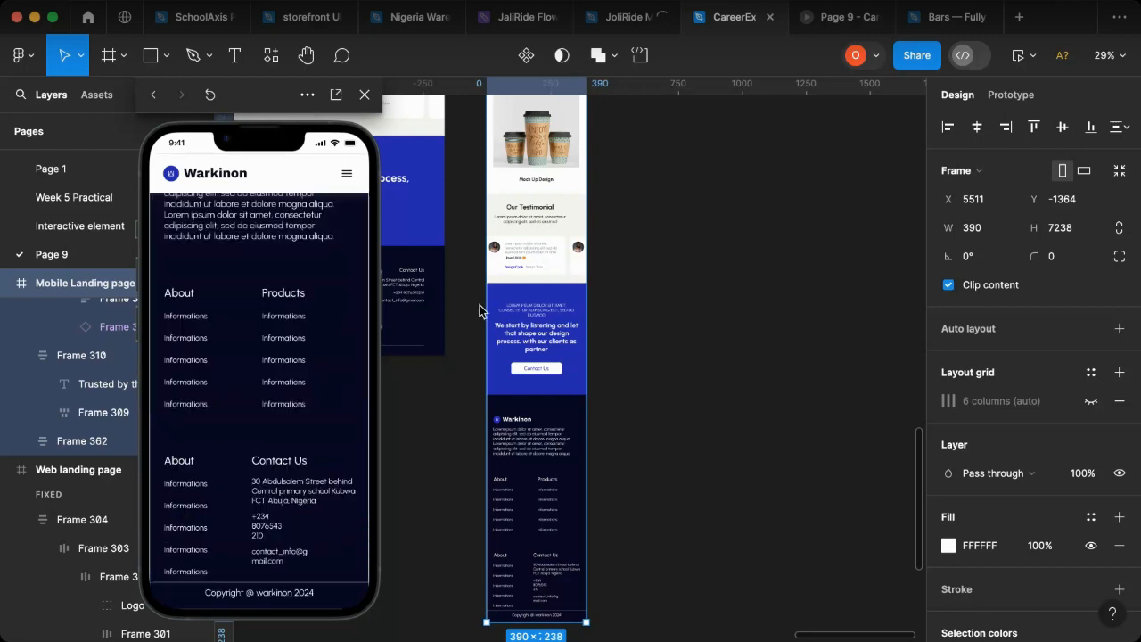
Step: Switch to the Page 9 presentation and view the Warkinon web landing page's hero and trusted companies sections
click(838, 17)
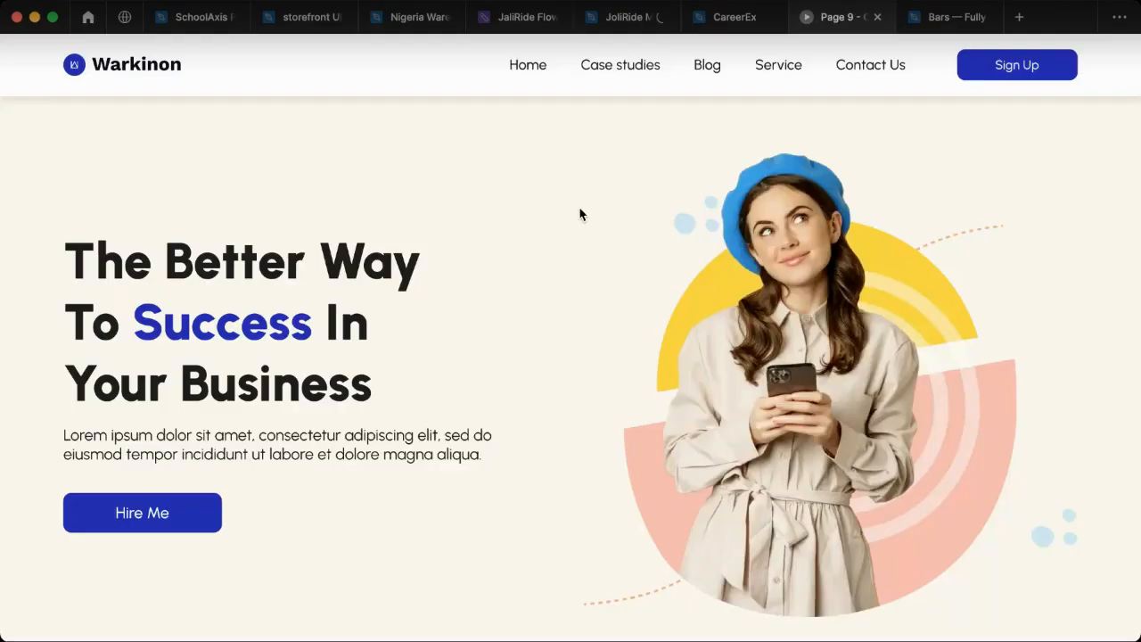
scroll(612, 241, down, 3)
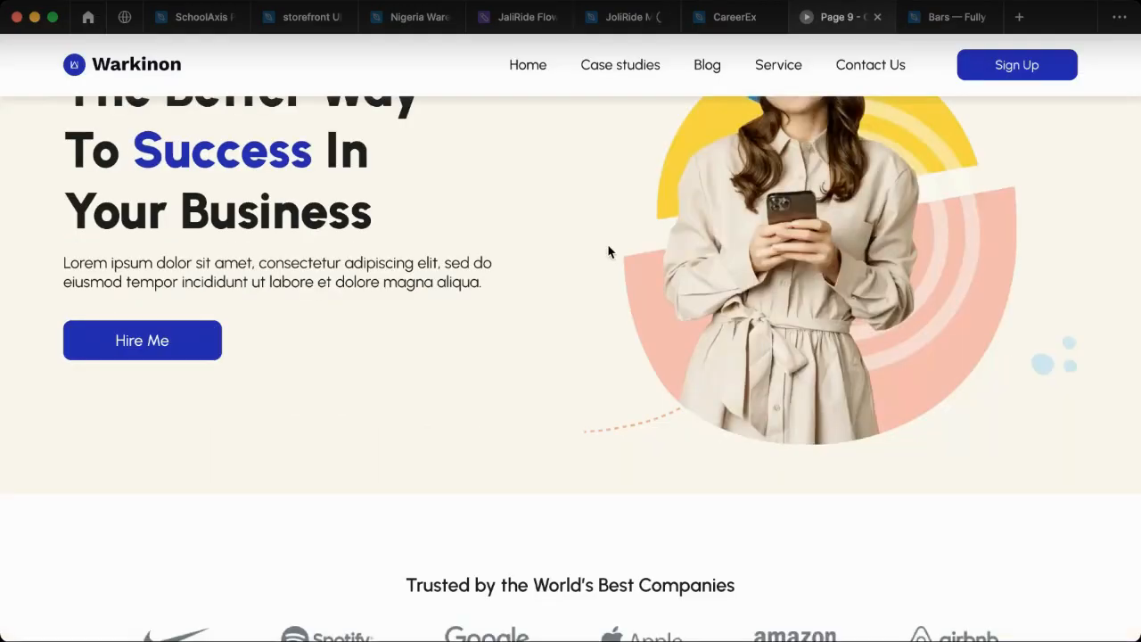
scroll(608, 251, down, 4)
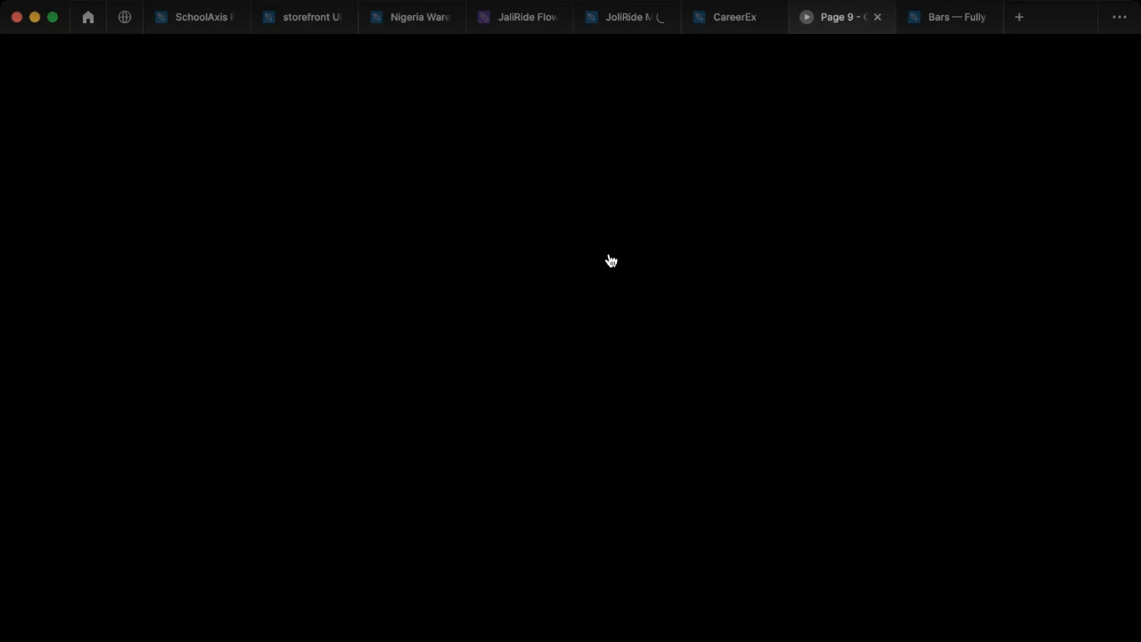
Step: Collapse the Mobile Landing page's layers in the CareerEx file and check the mobile view in the Page 9 presentation
click(740, 26)
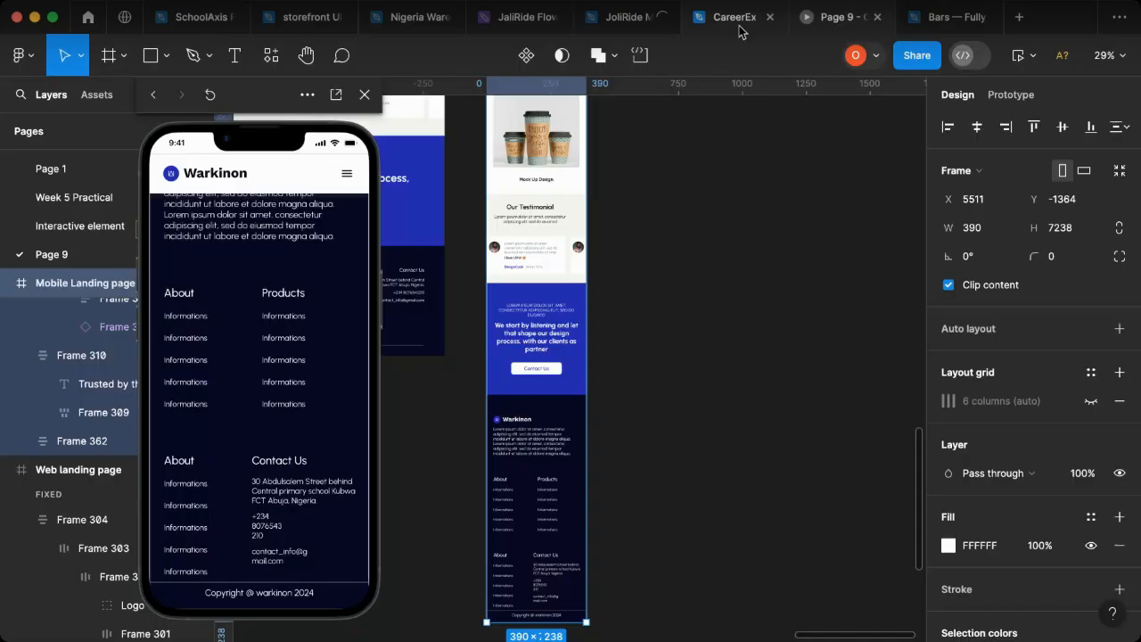
click(8, 285)
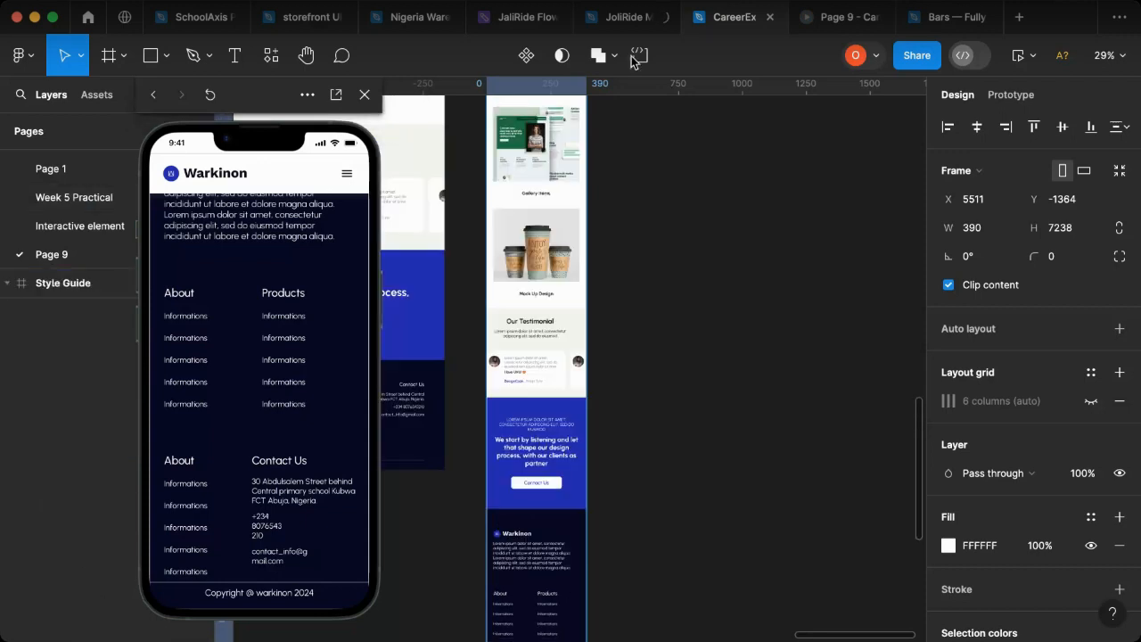
click(836, 17)
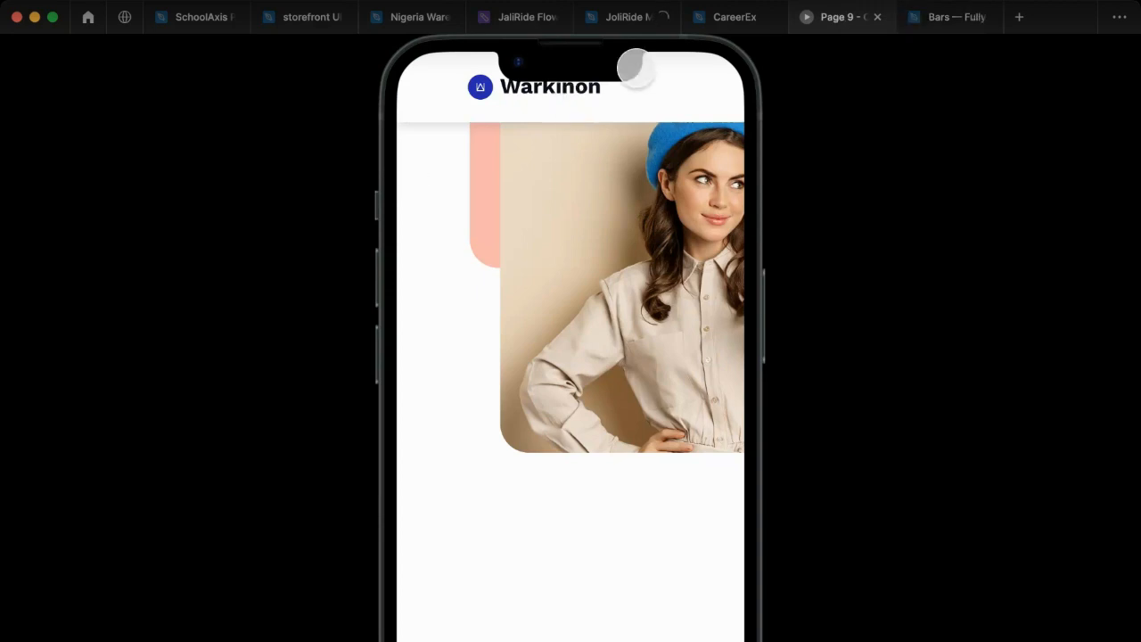
click(731, 19)
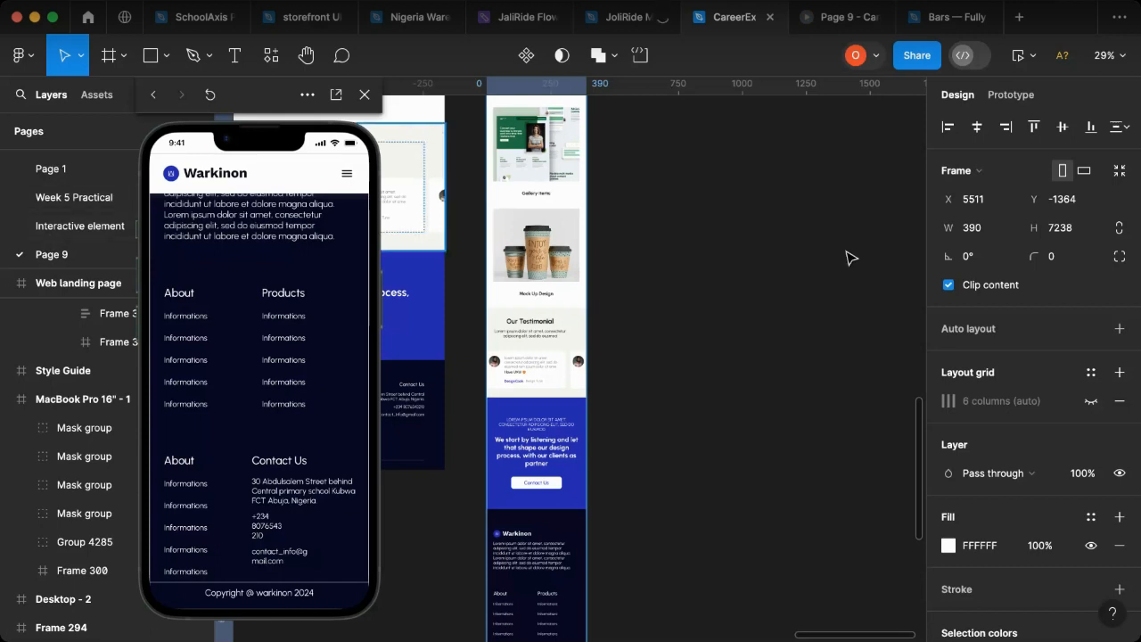
click(841, 19)
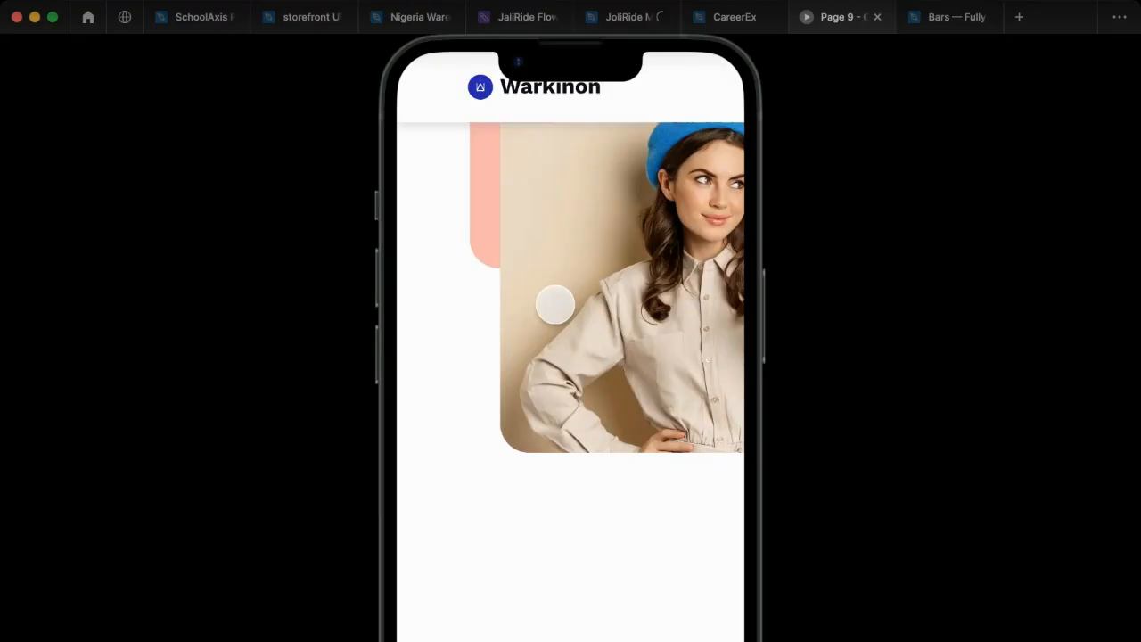
Step: Close the phone preview in the CareerEx file and return to the Page 9 presentation
click(745, 20)
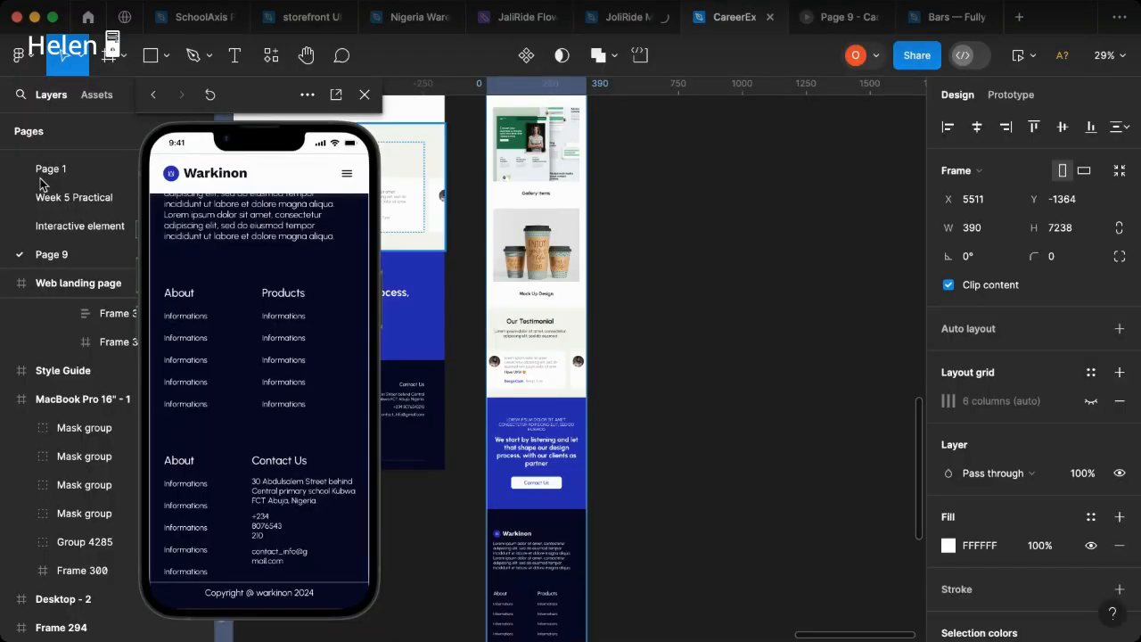
click(364, 94)
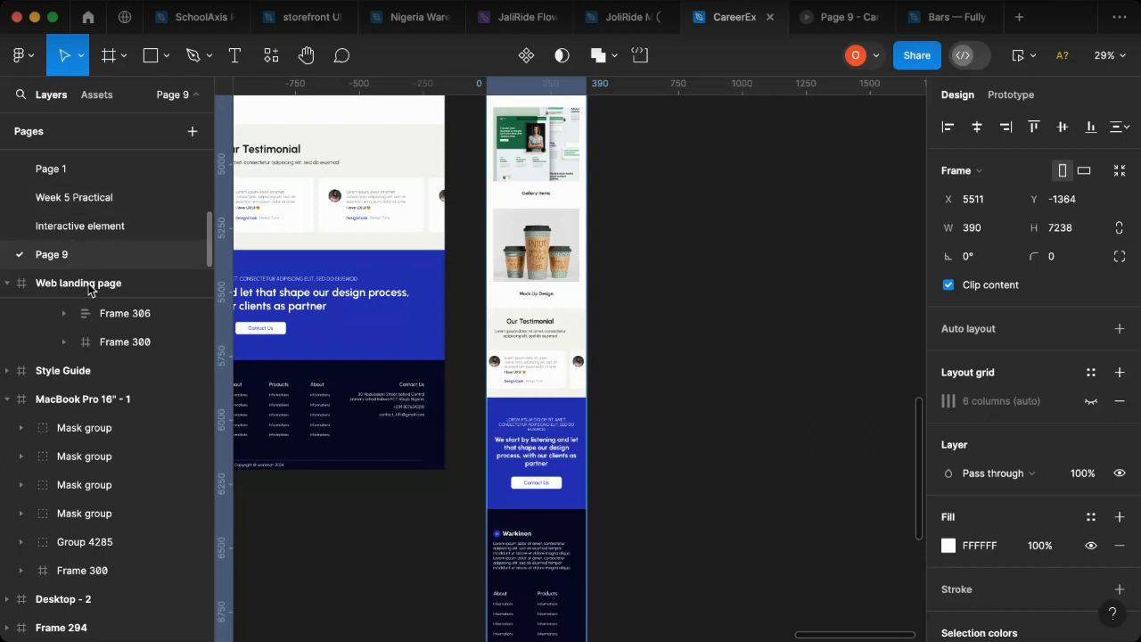
click(838, 17)
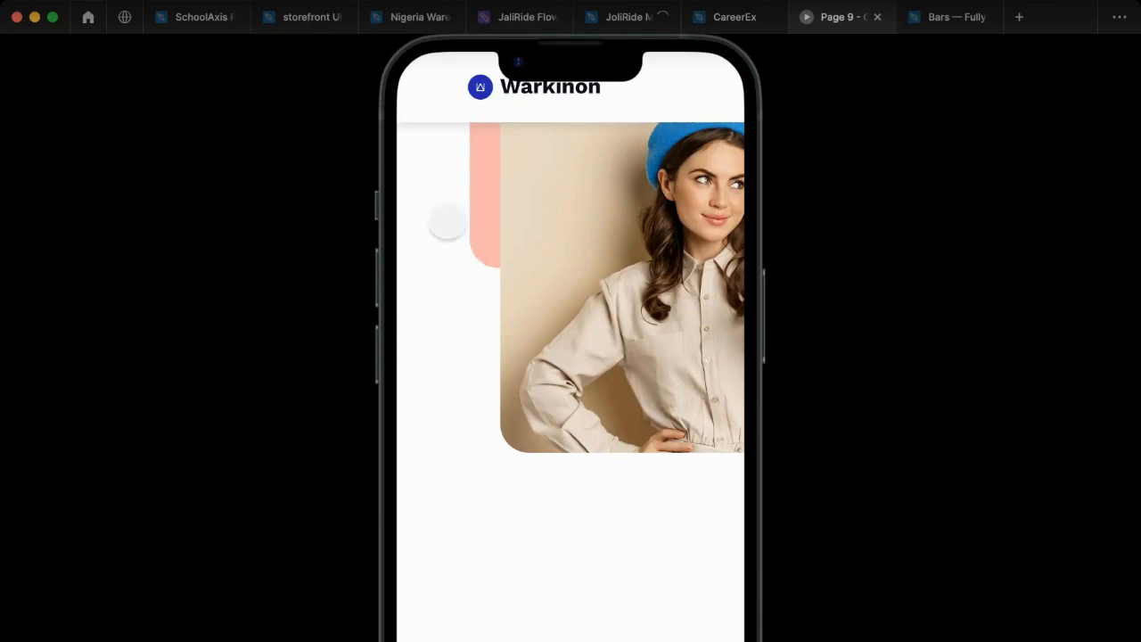
Step: Switch from the Page 9 presentation to the CareerEx file and set the prototype device to MacBook Pro 14"
click(736, 20)
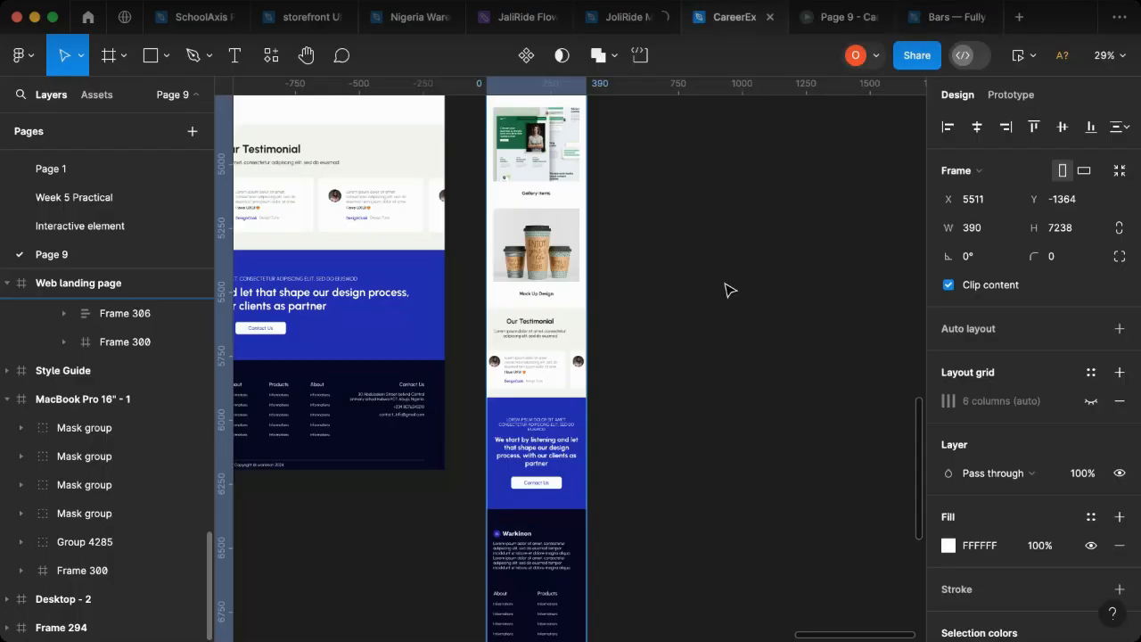
scroll(425, 276, up, 4)
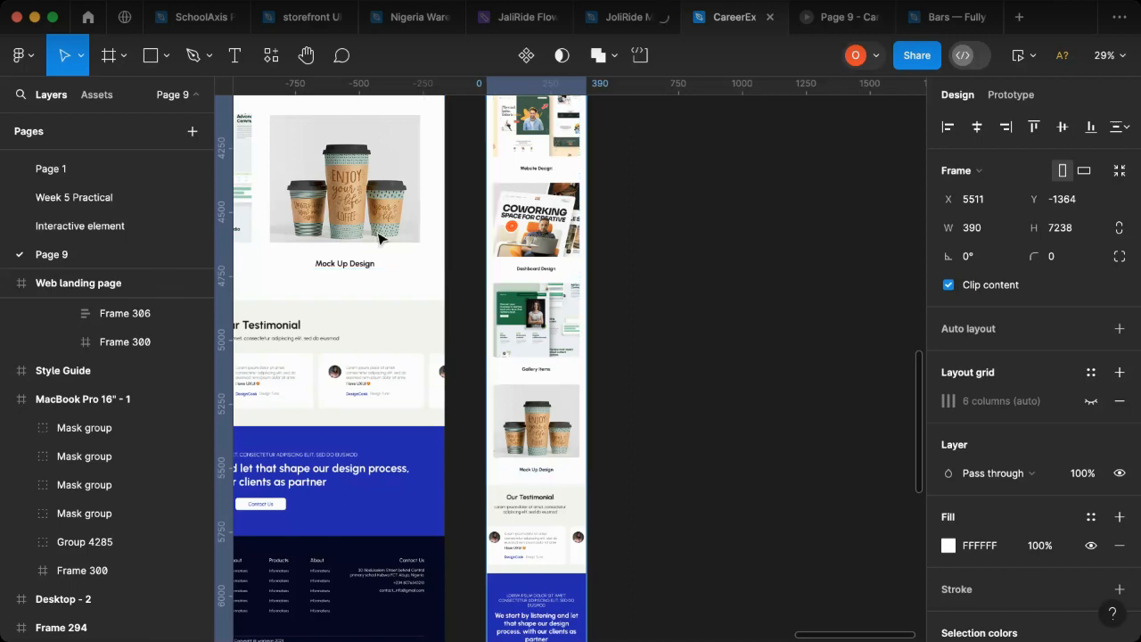
click(823, 24)
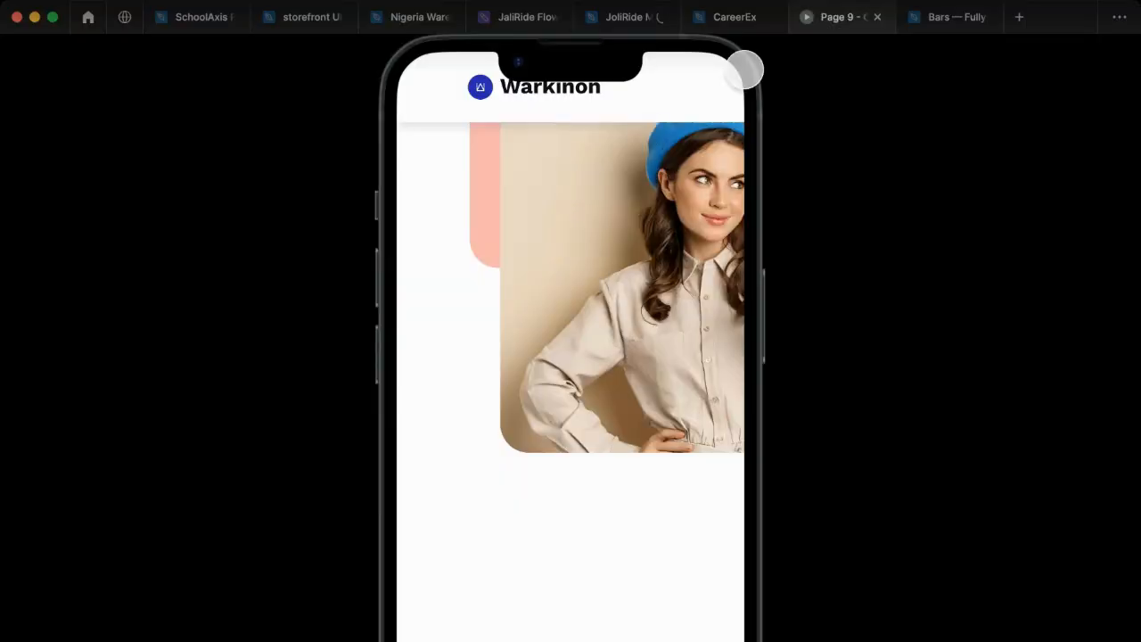
click(720, 23)
click(720, 23)
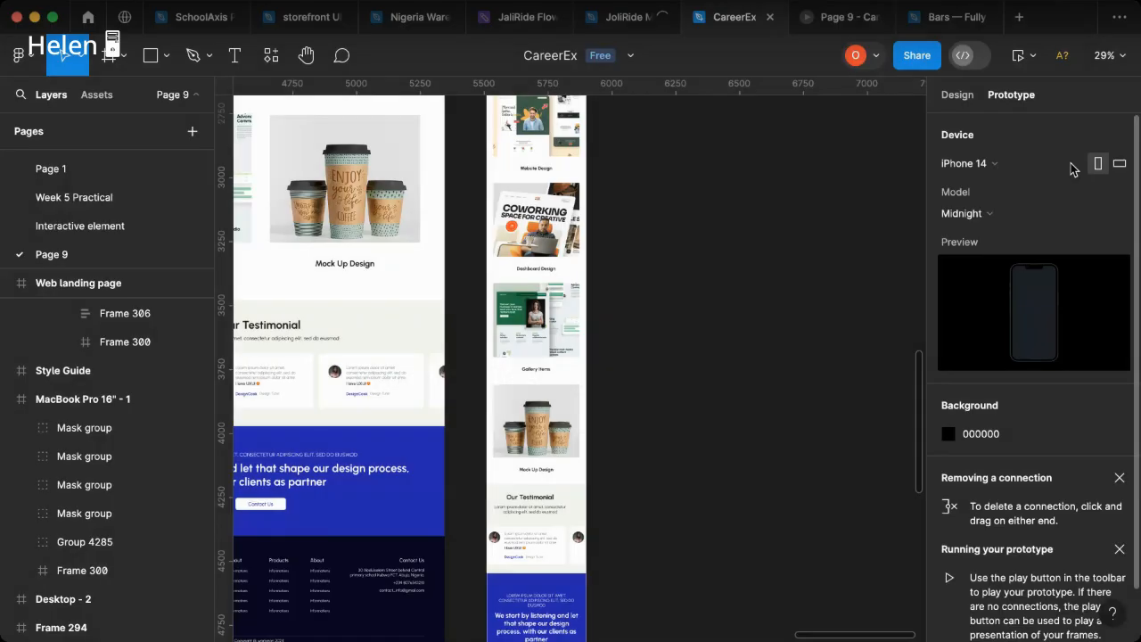
click(1068, 167)
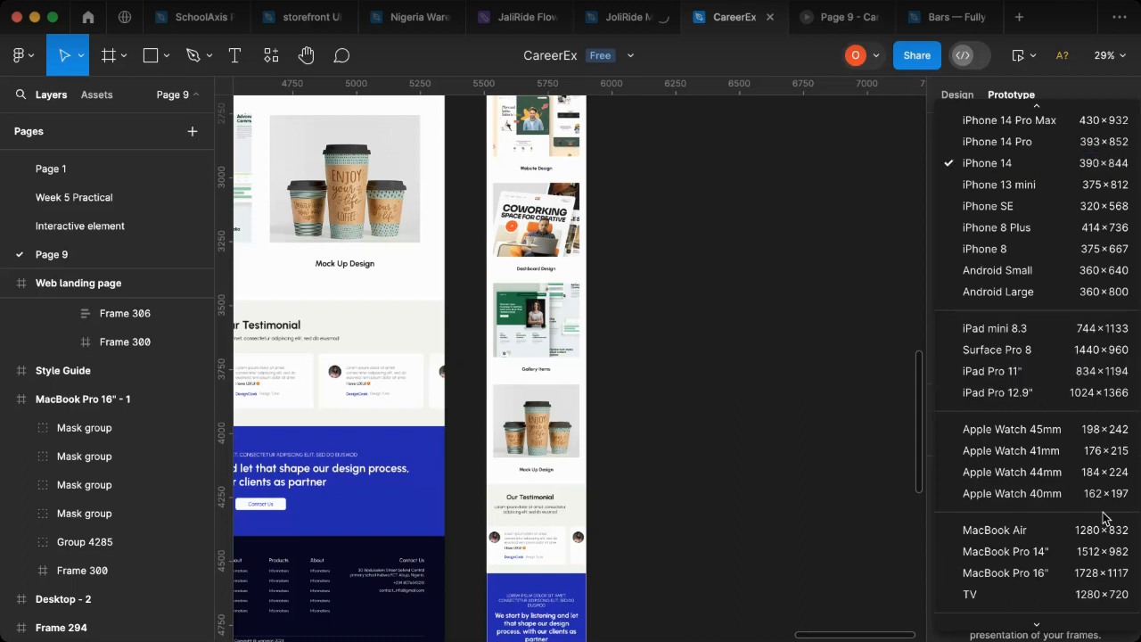
click(1038, 552)
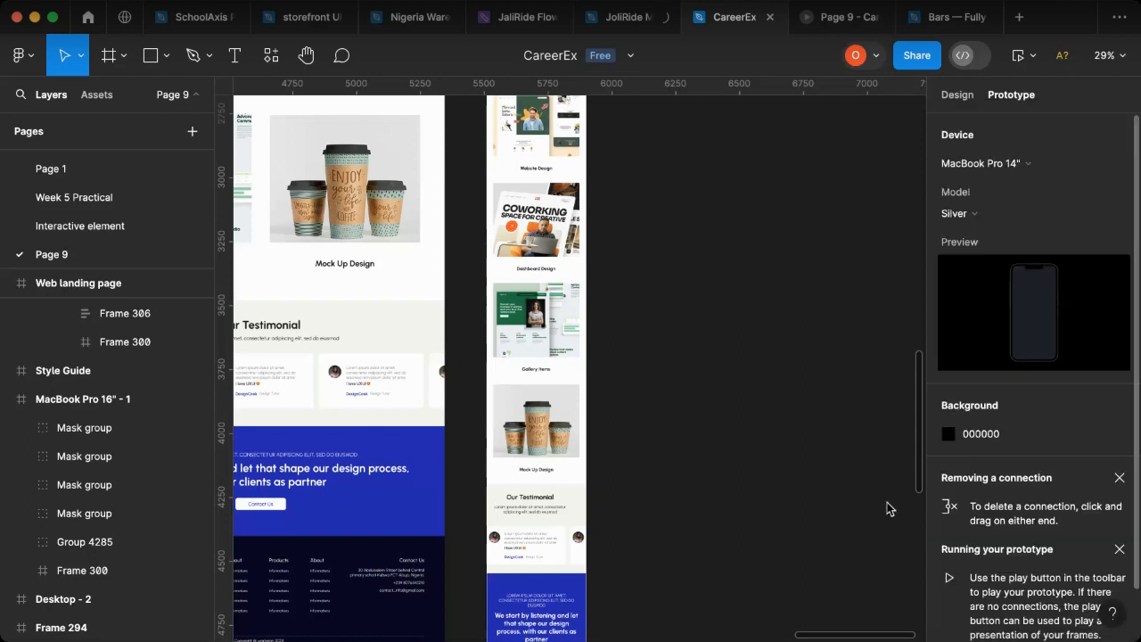
Step: Select the Web landing page frame and check its features sections inside the MacBook mockup in the Page 9 presentation
click(49, 284)
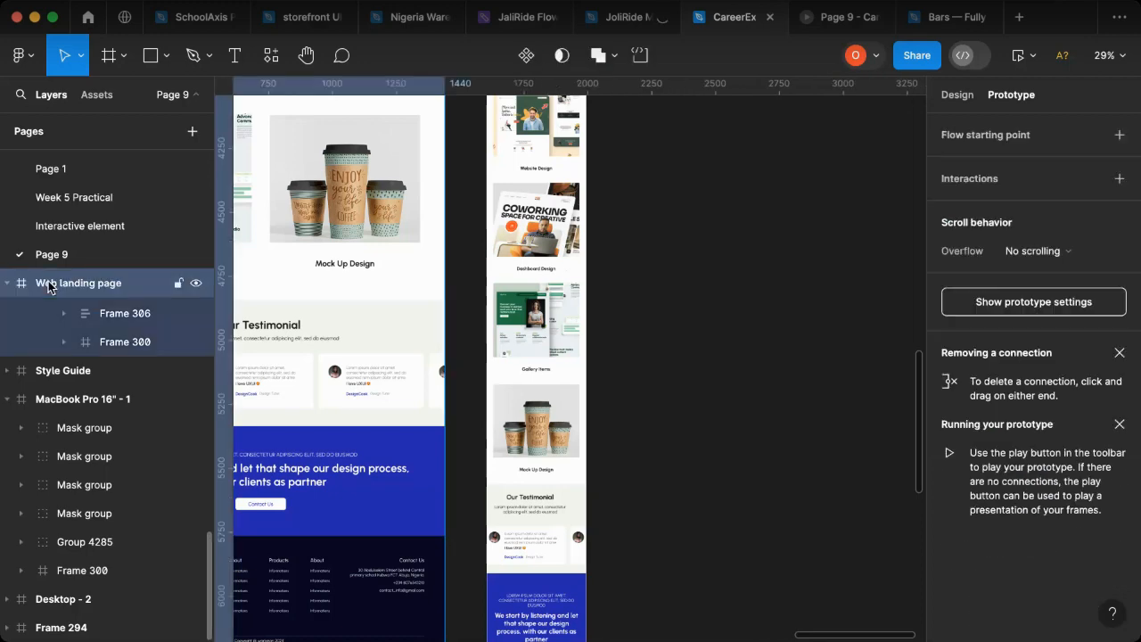
click(820, 17)
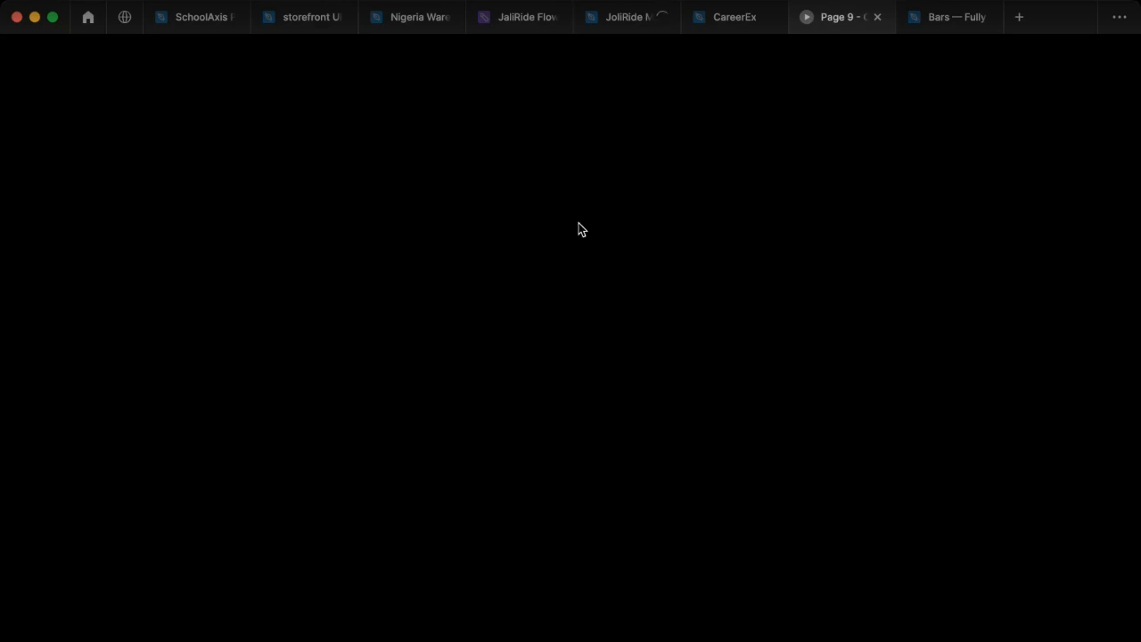
click(719, 23)
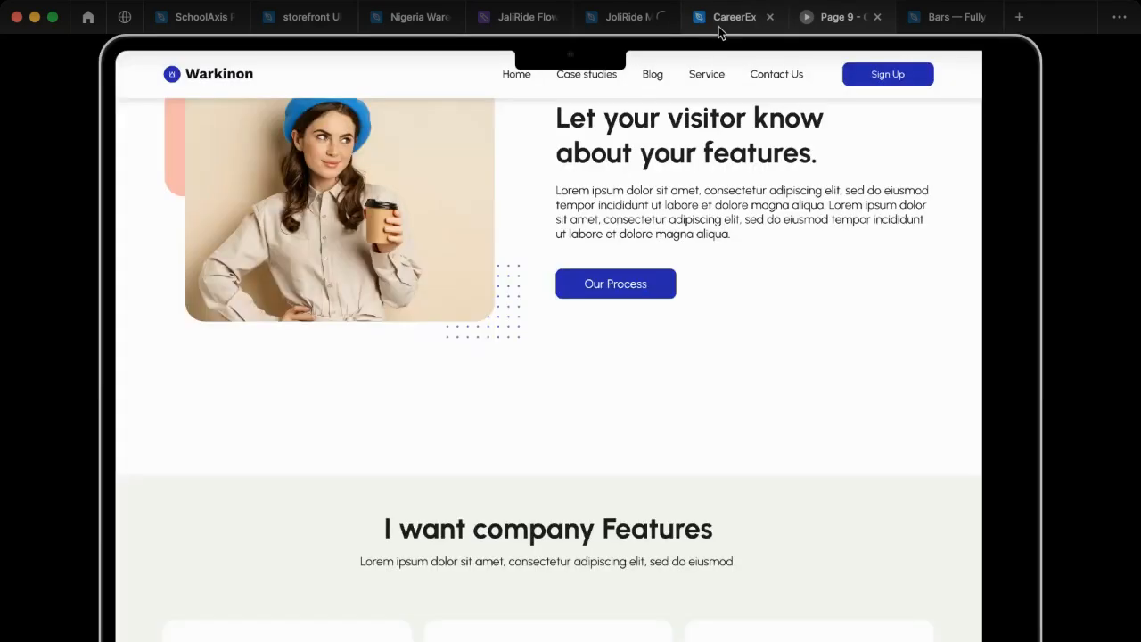
click(822, 30)
scroll(594, 362, down, 3)
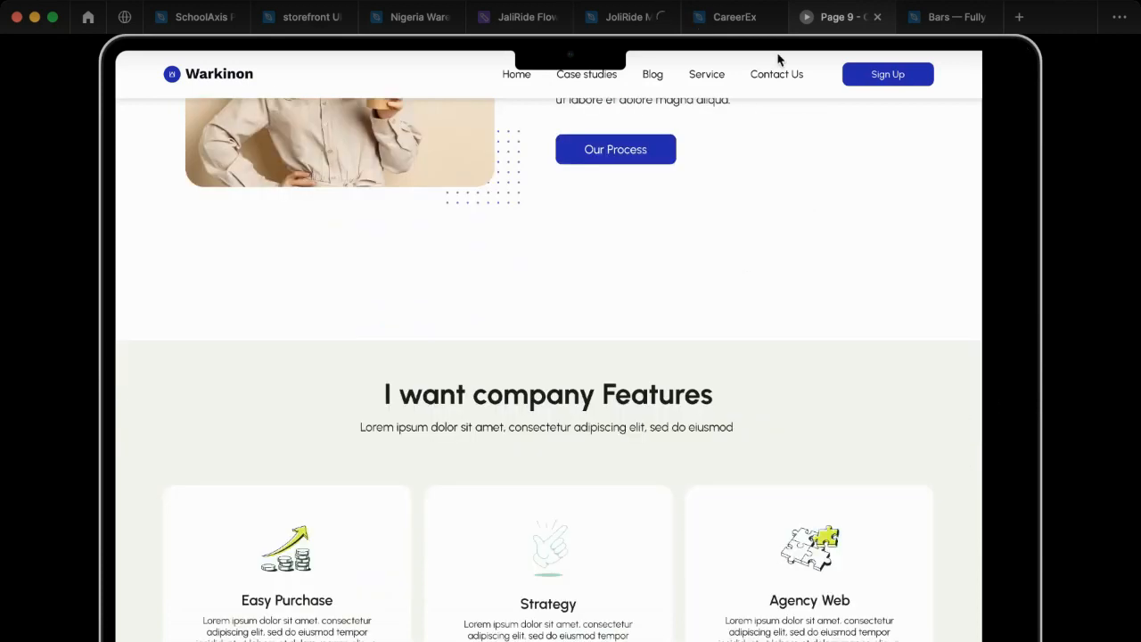
Step: Return to the CareerEx file, deselect the Web landing page frame, and set the prototype device to None
click(724, 24)
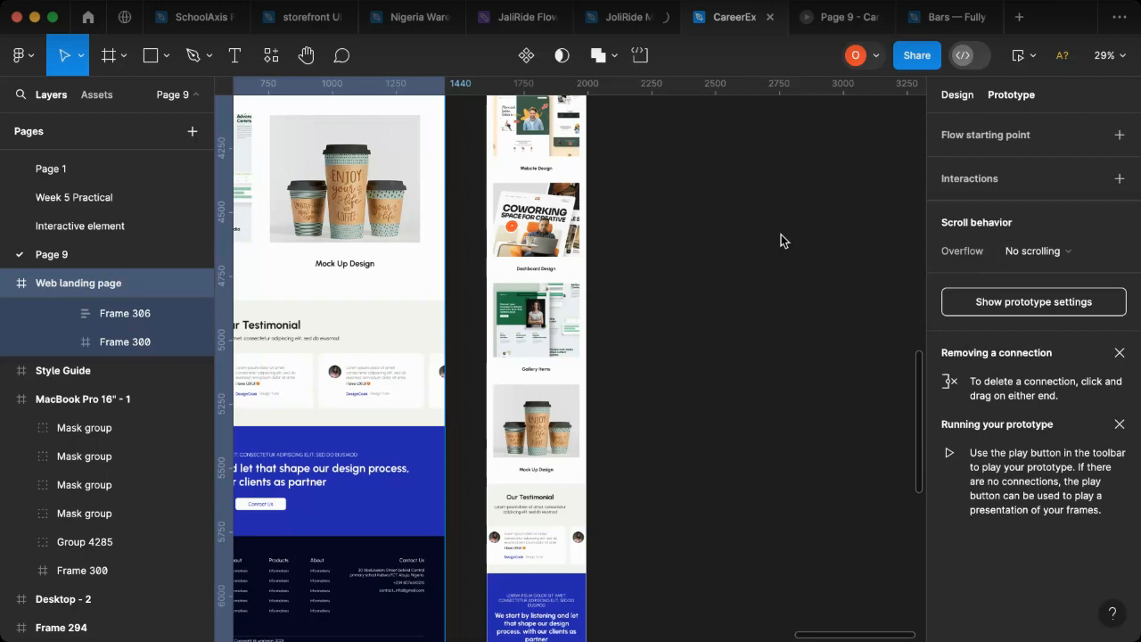
click(957, 95)
key(Escape)
click(1013, 96)
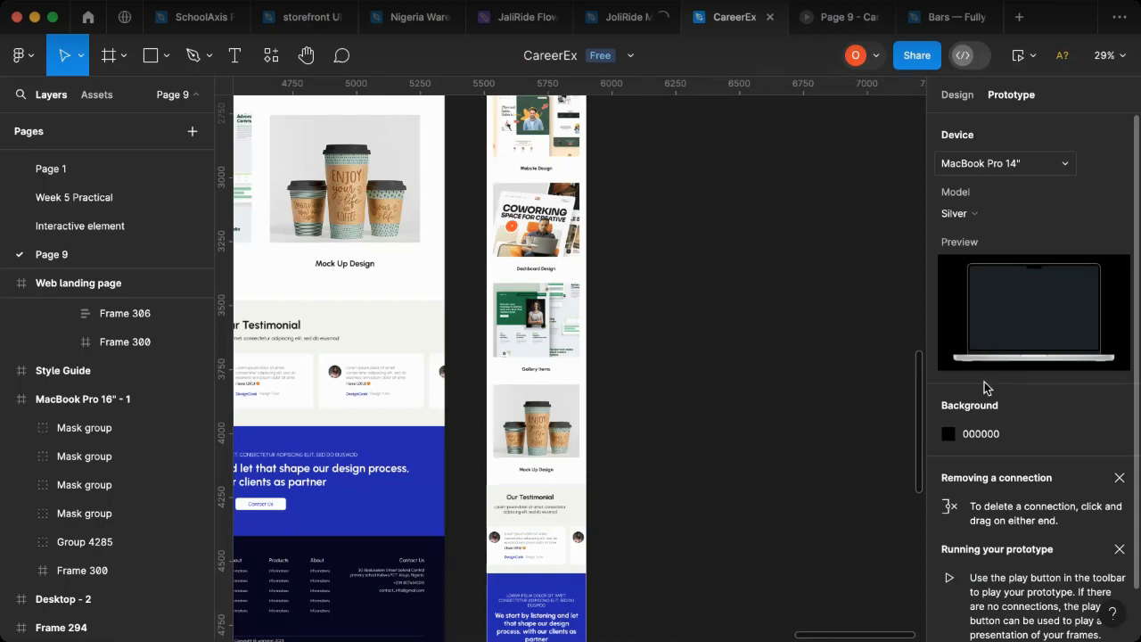
click(997, 164)
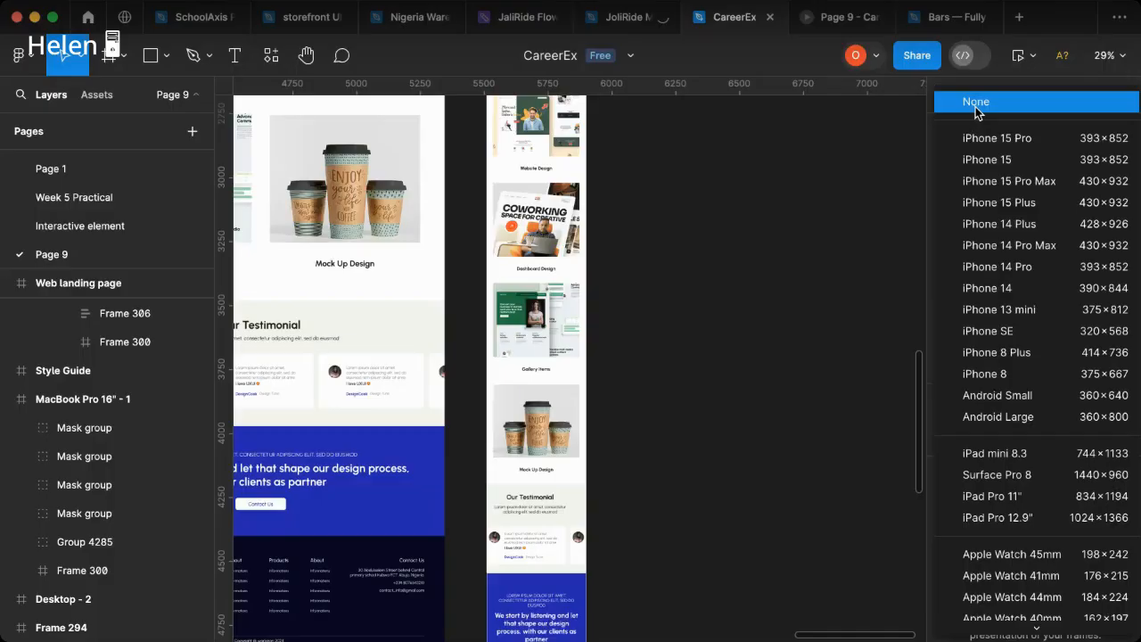
click(976, 106)
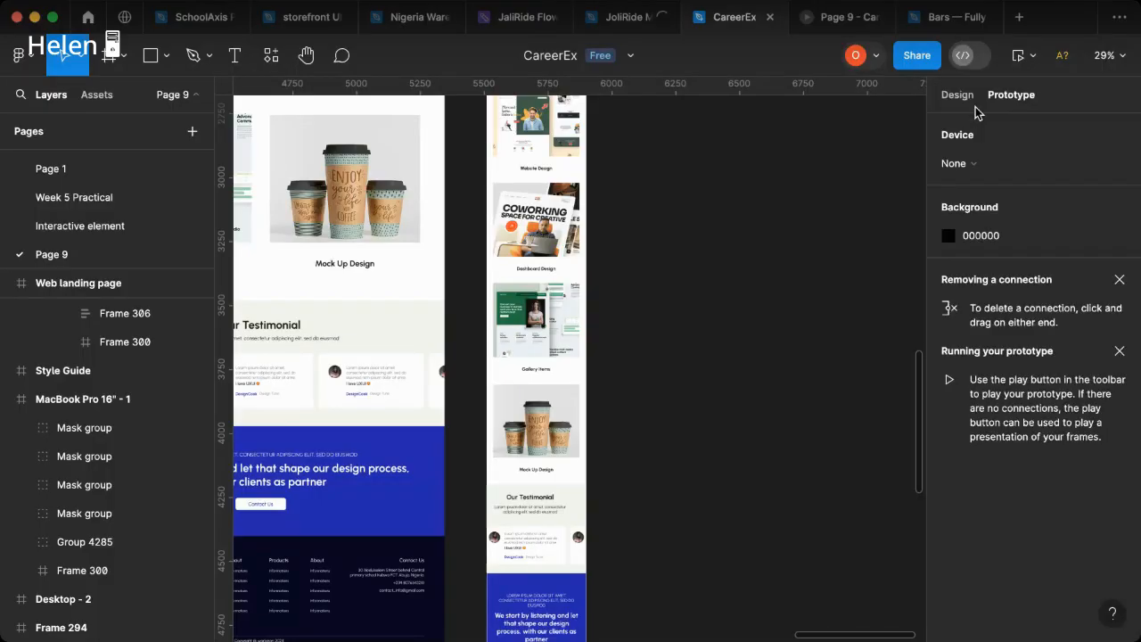
Step: Review the web landing page without a device frame down to the footer in the Page 9 presentation, then return to the CareerEx file
click(834, 18)
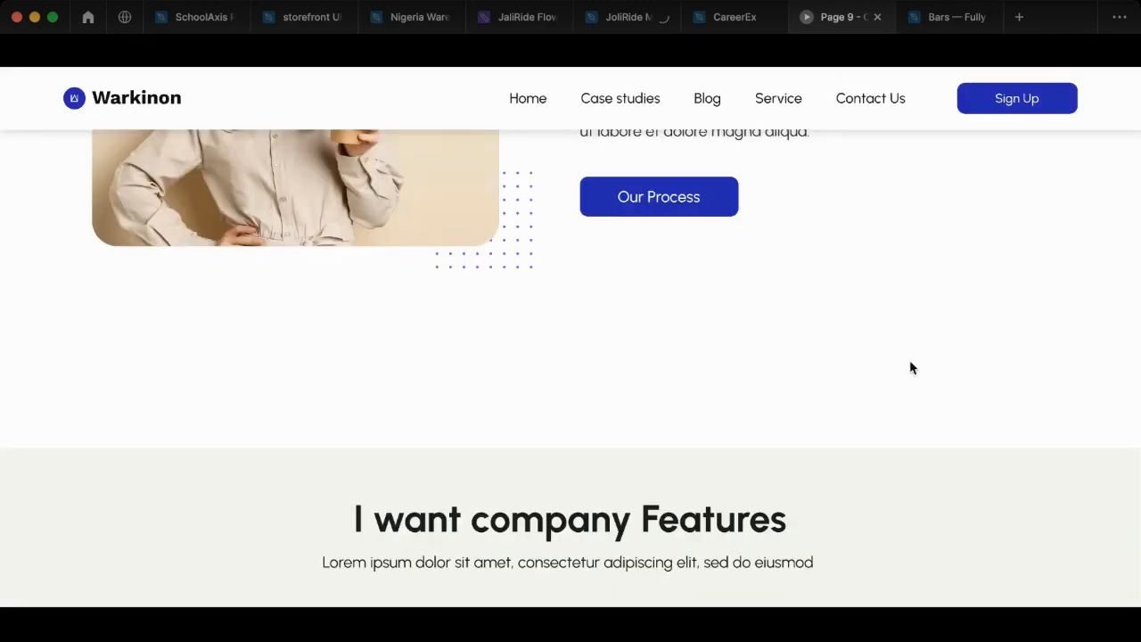
scroll(461, 370, up, 5)
scroll(747, 400, down, 10)
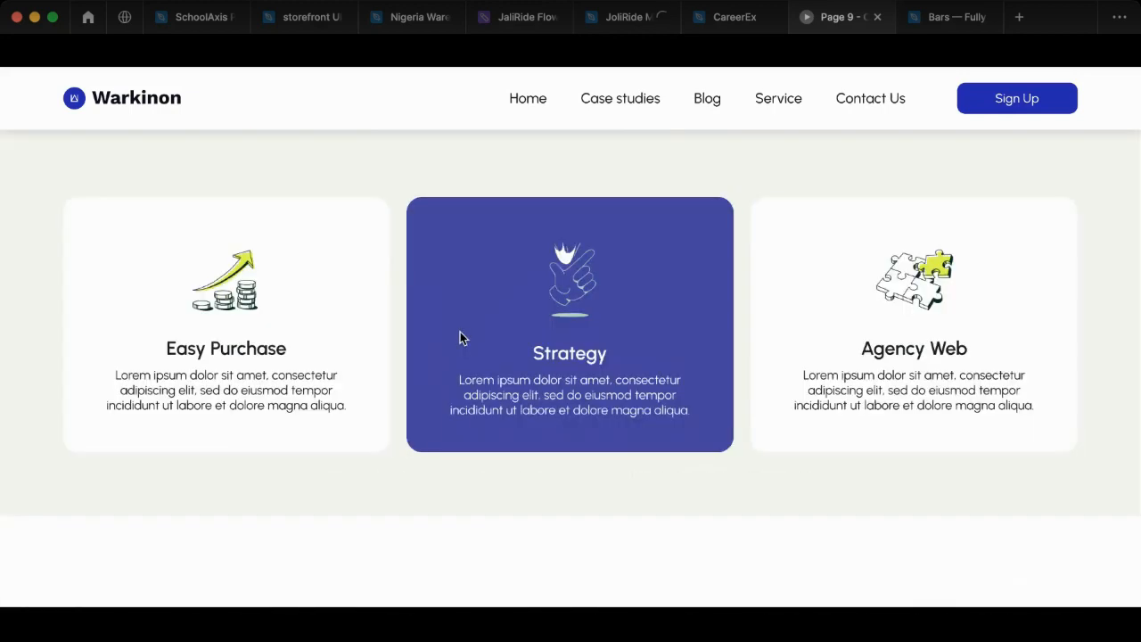
scroll(591, 437, down, 5)
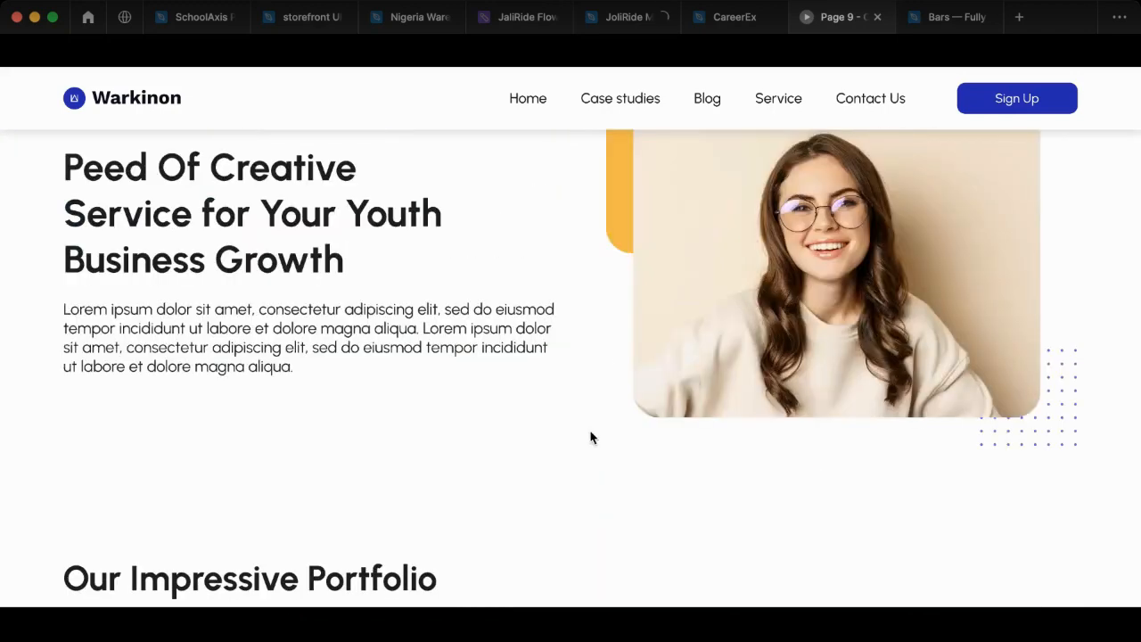
scroll(592, 437, down, 7)
scroll(692, 434, down, 10)
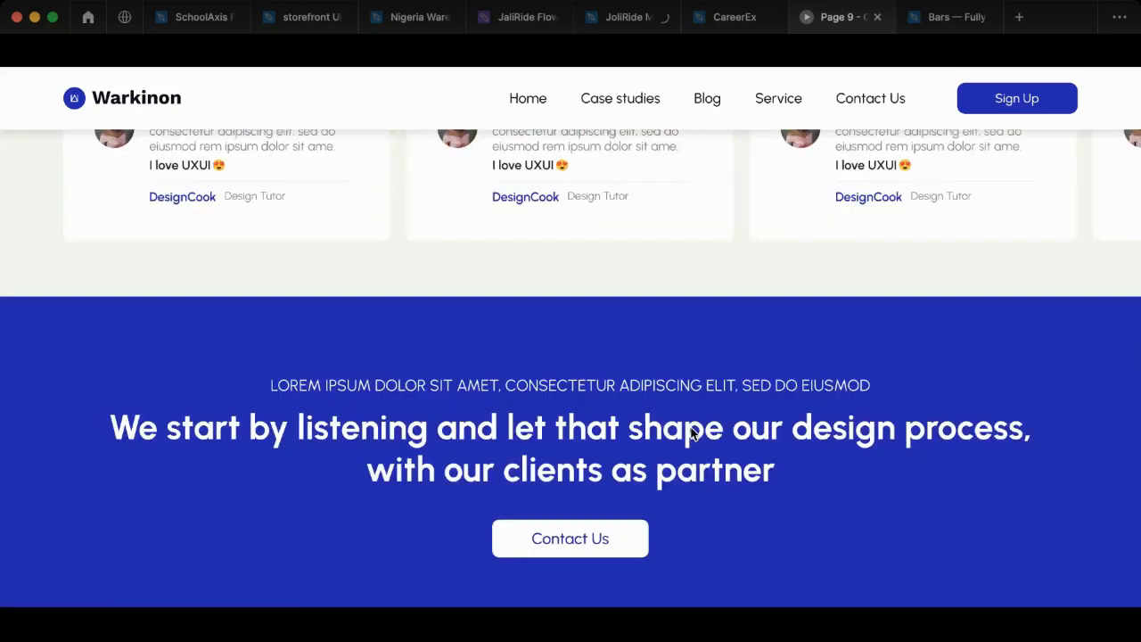
scroll(692, 434, down, 5)
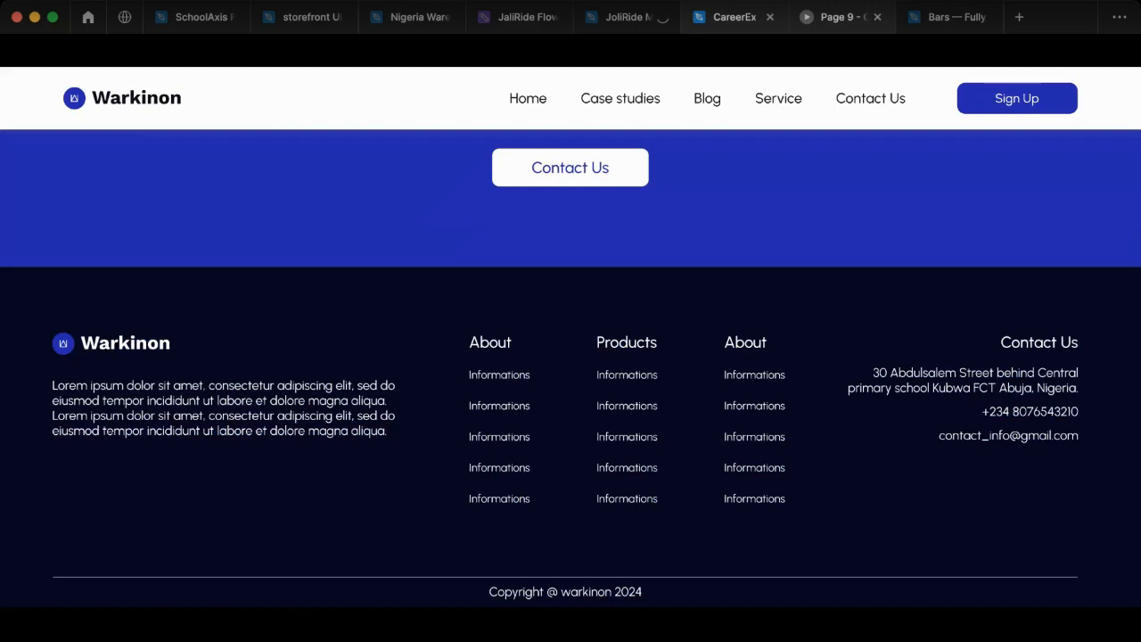
click(734, 16)
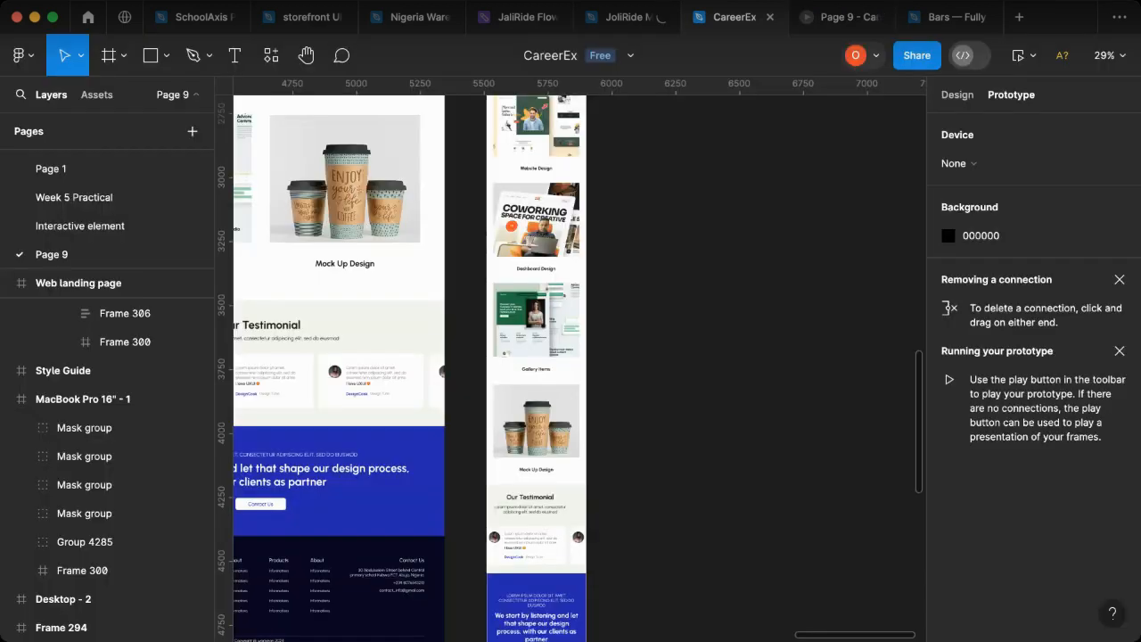